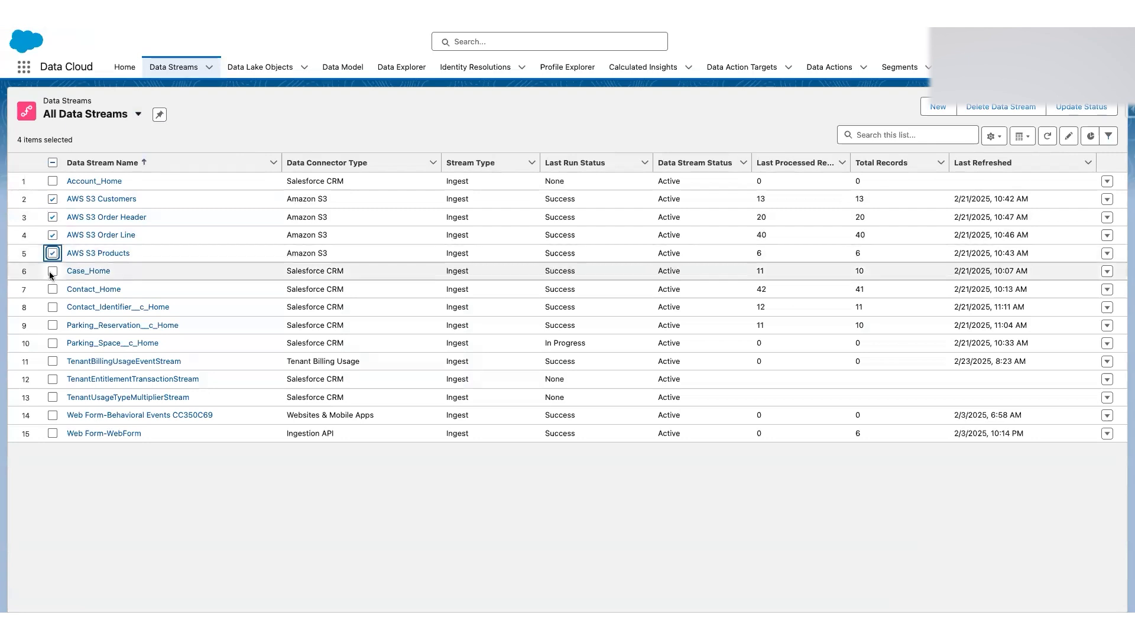
Mark the data streams from Case_Home through Parking_Space__c_Home and examine the processed and total record counts of the marked streams.
left_click(53, 289)
left_click(53, 306)
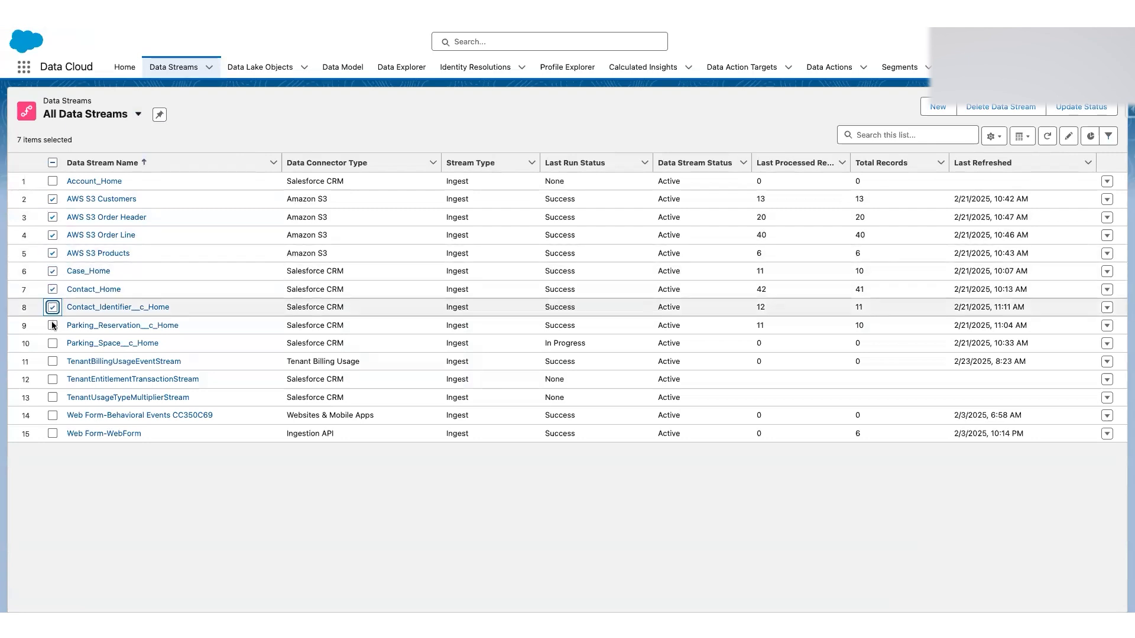
left_click(52, 324)
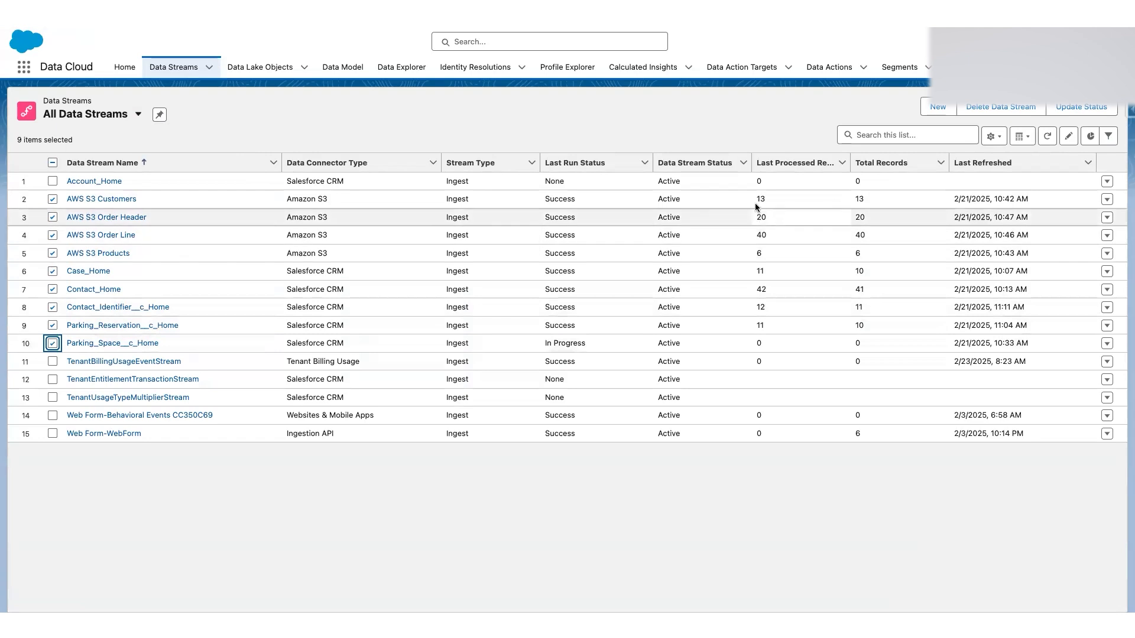
left_click_drag(758, 199, 882, 323)
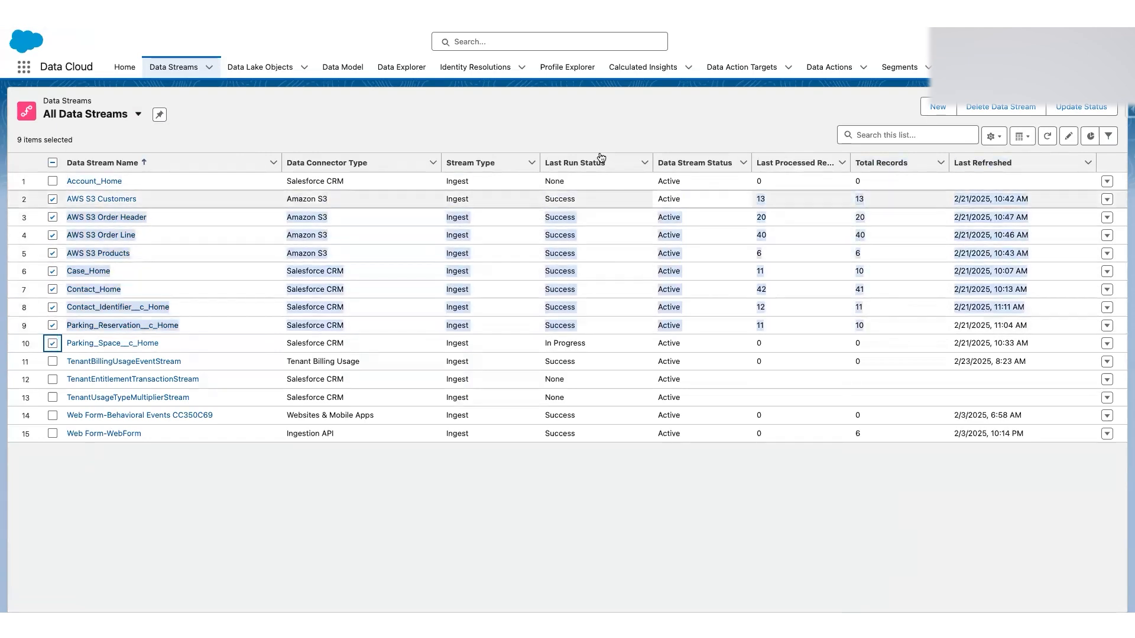
left_click(541, 120)
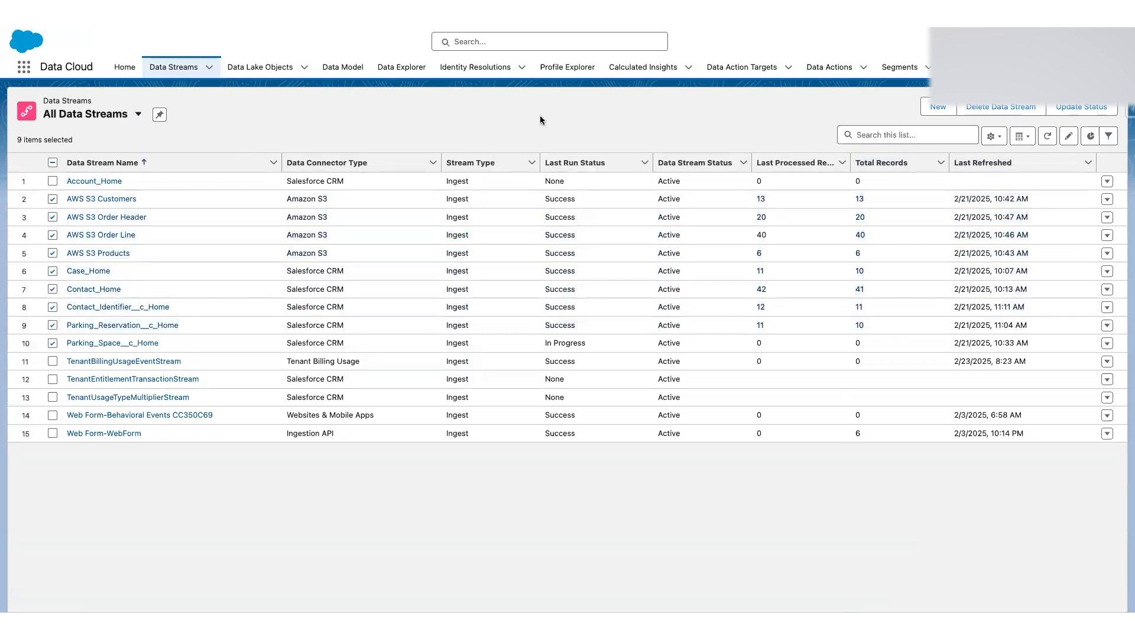
Show the AWS S3 Customers data lake object in Data Explorer and widen its alternate and primary email address columns.
left_click(400, 71)
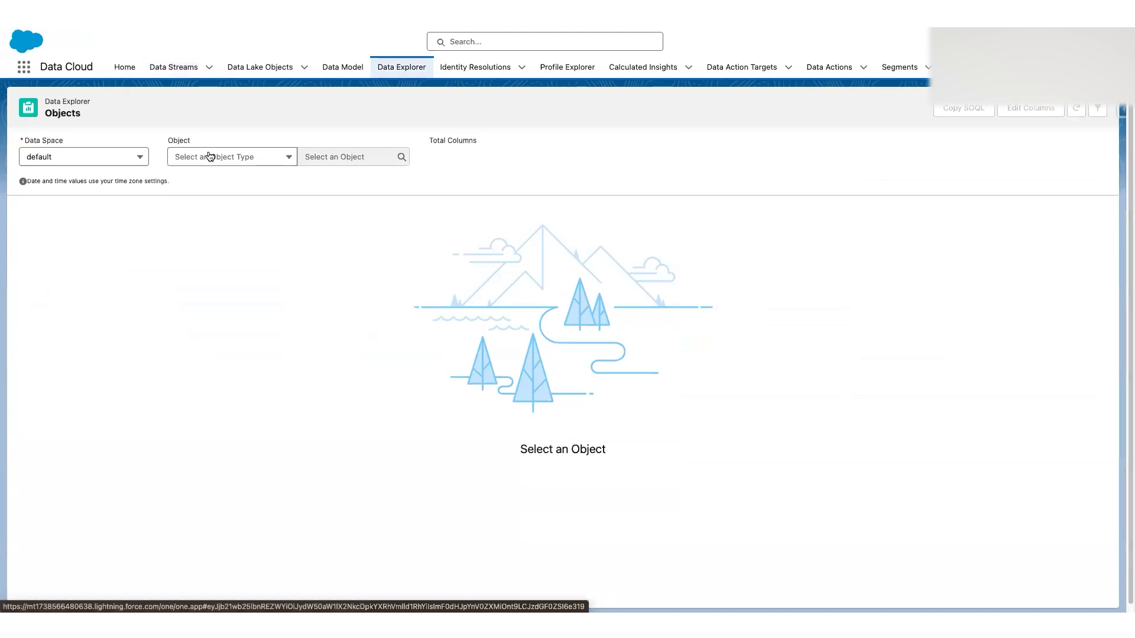
left_click(212, 157)
left_click(223, 189)
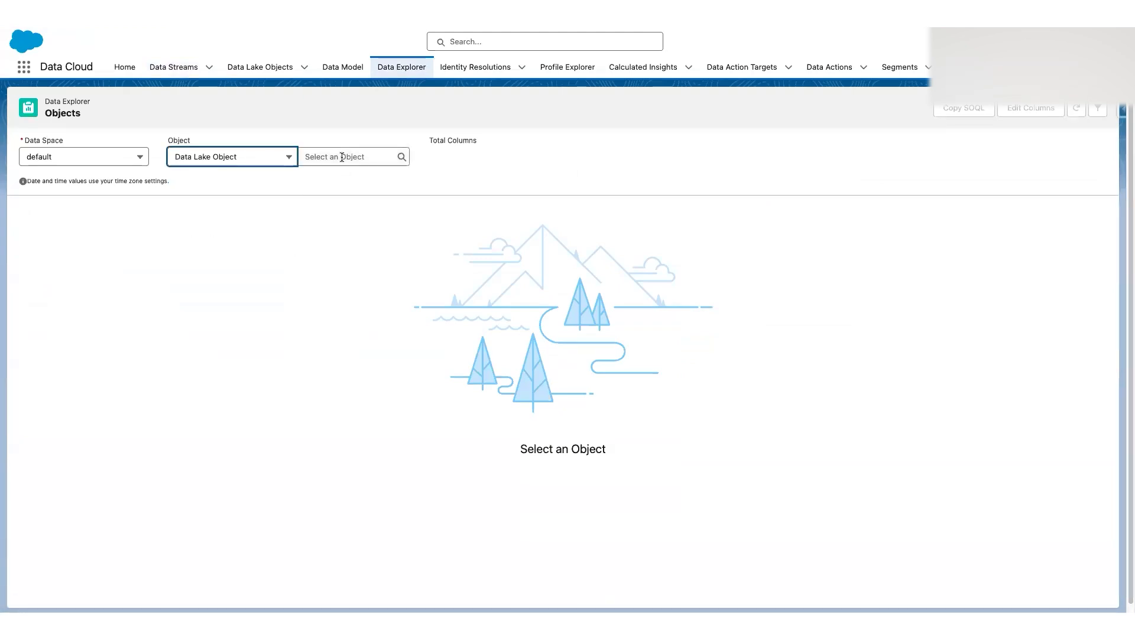
left_click(342, 156)
type("aws")
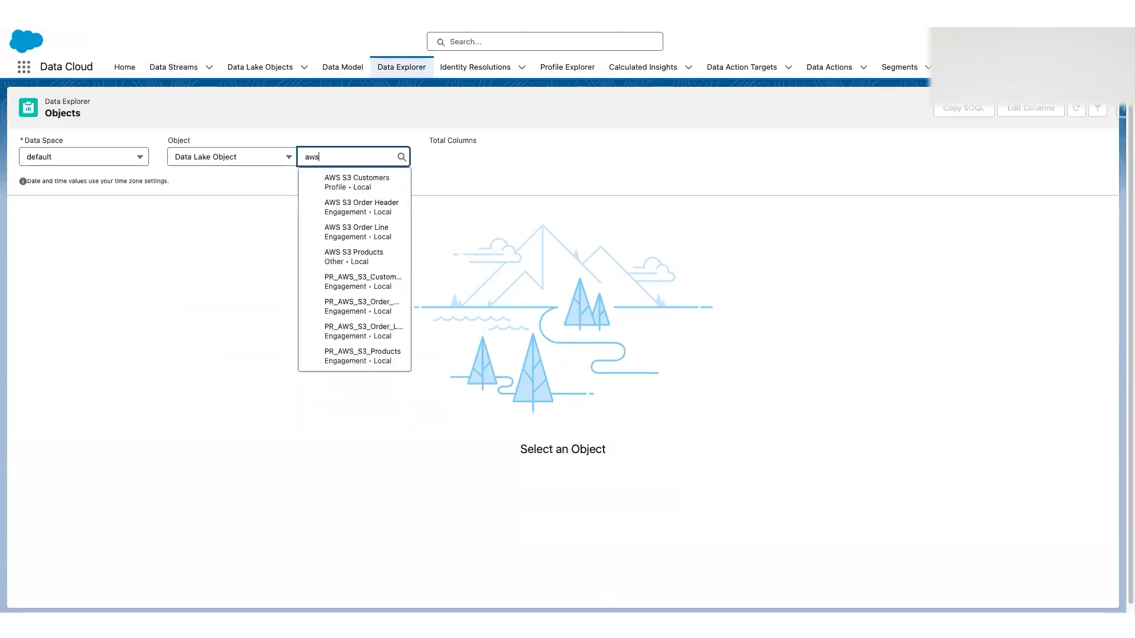
left_click(348, 184)
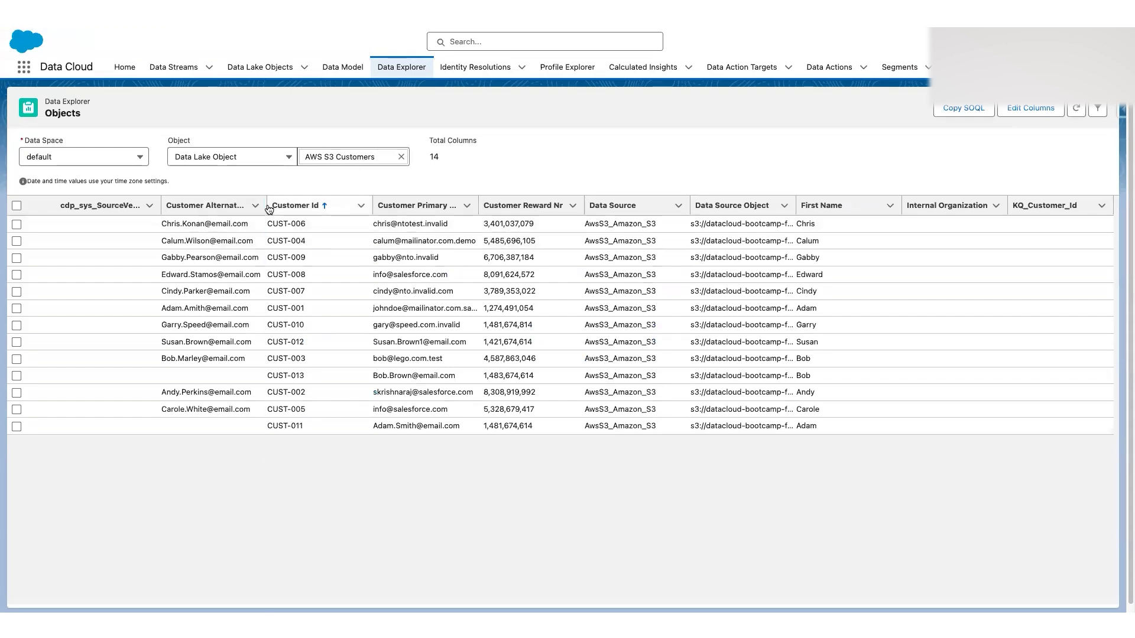
left_click_drag(267, 205, 324, 204)
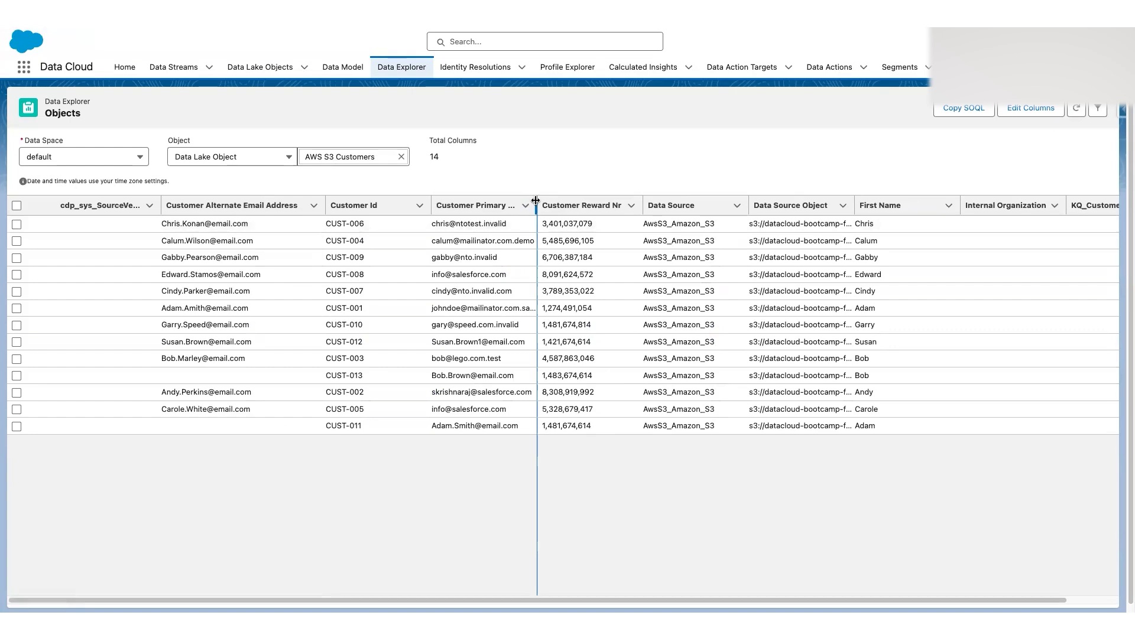
left_click_drag(537, 205, 595, 205)
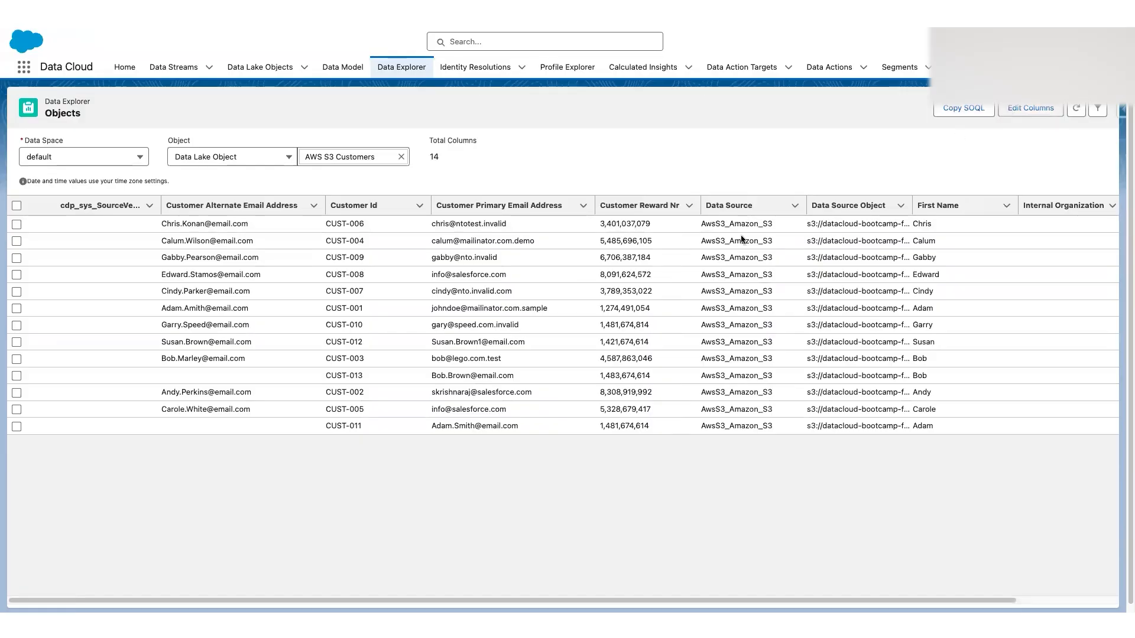
left_click(1010, 111)
left_click(472, 308)
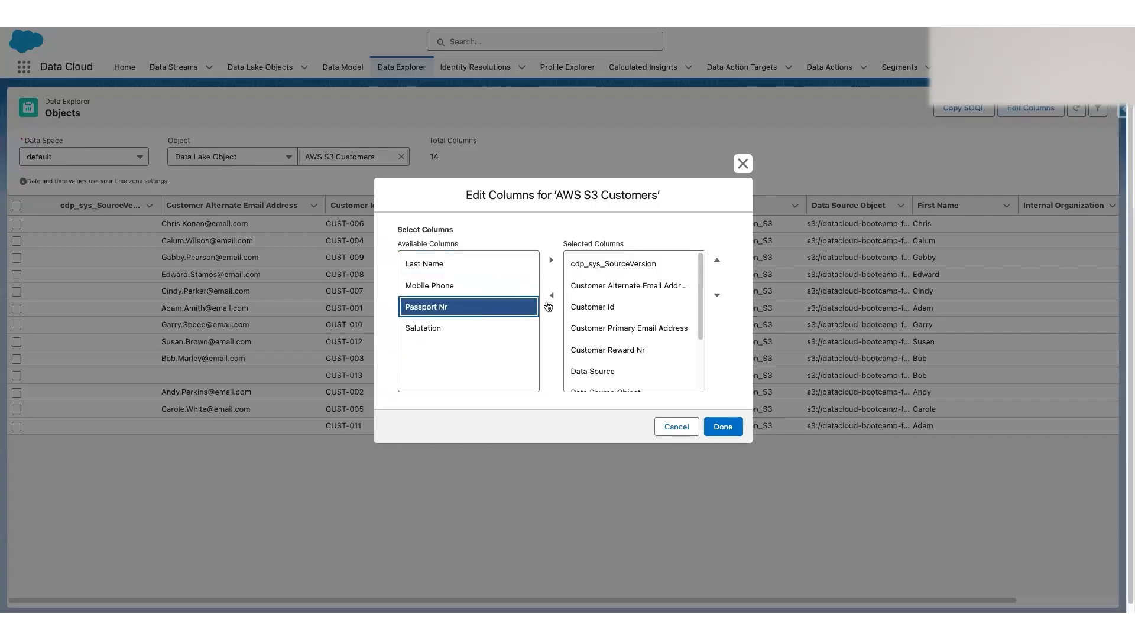
left_click(677, 427)
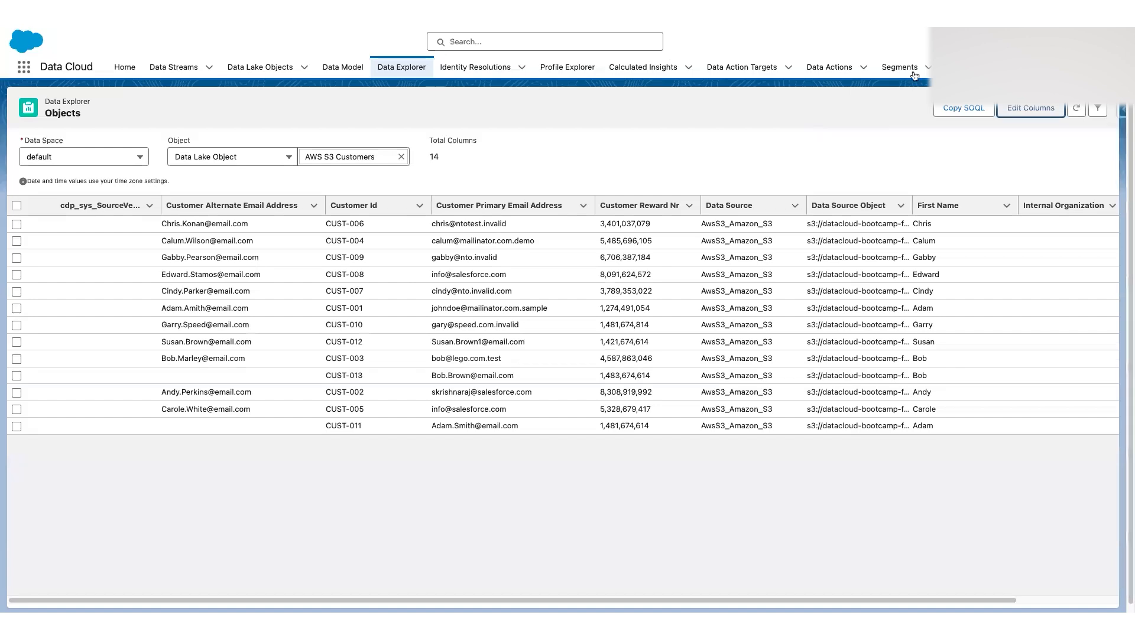
Go to Data Transforms and start a new Batch Data Transform.
left_click(1057, 67)
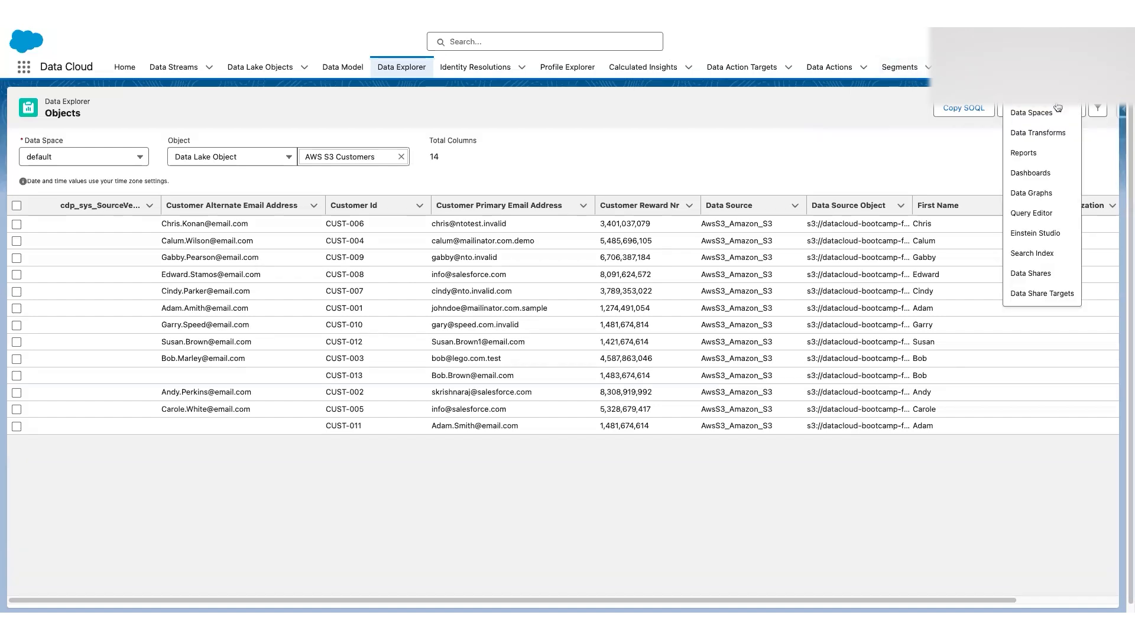
left_click(1039, 135)
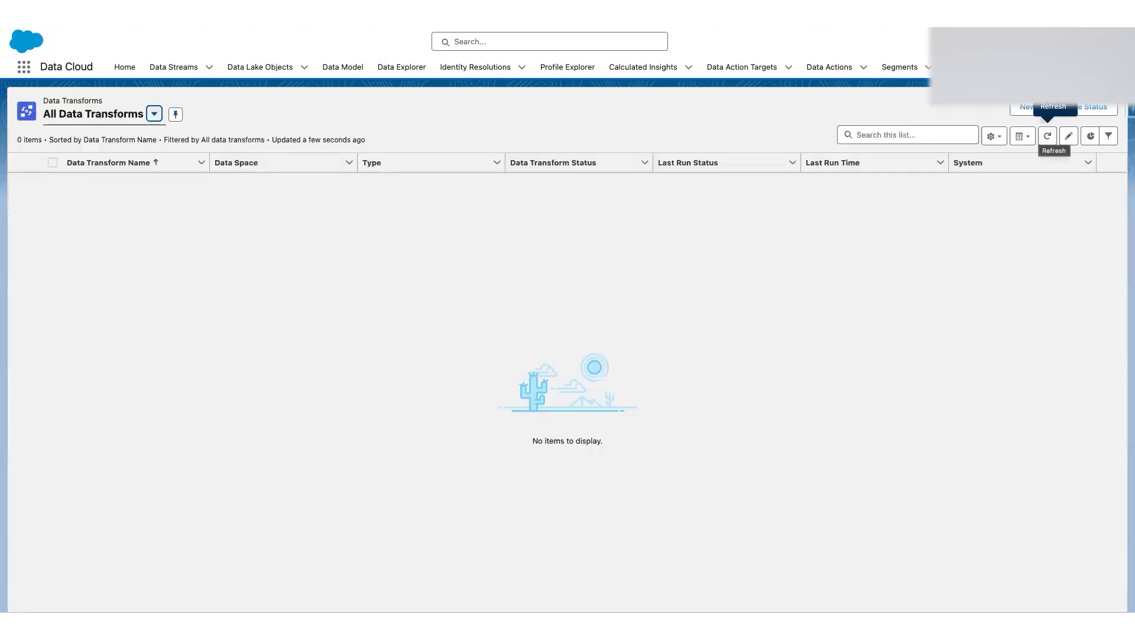
left_click(155, 115)
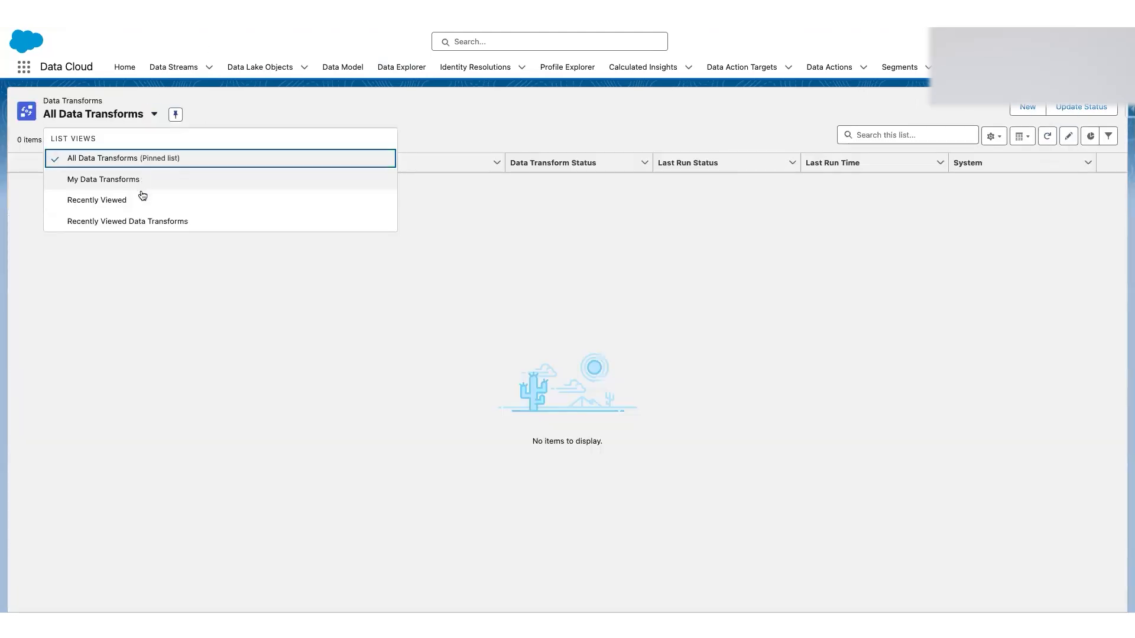
left_click(177, 116)
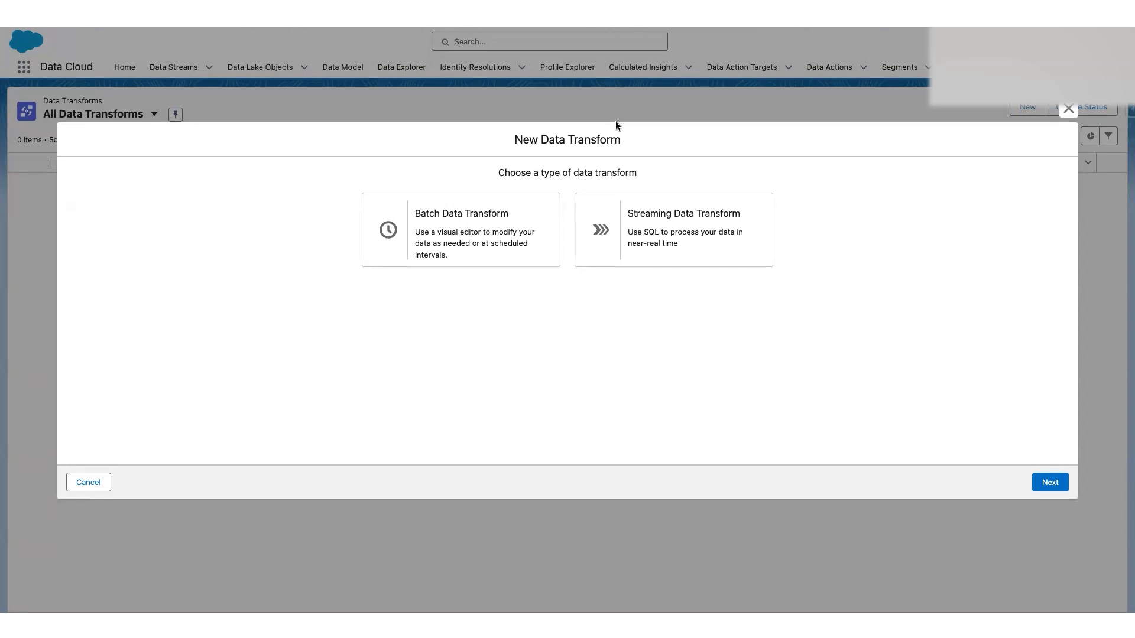
left_click(500, 228)
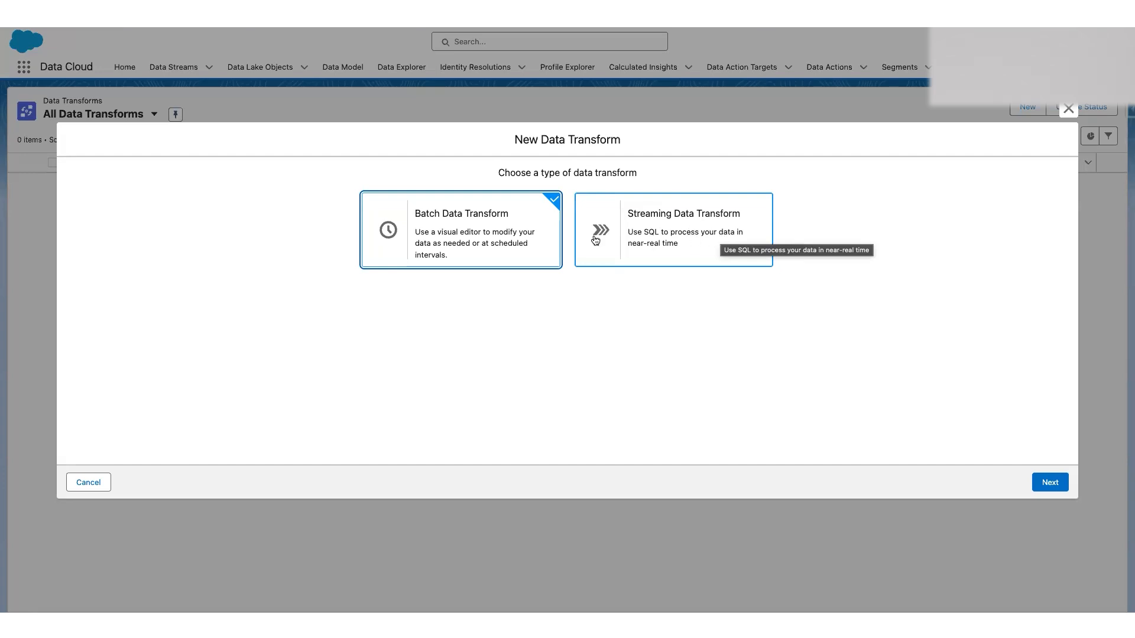
left_click(1049, 483)
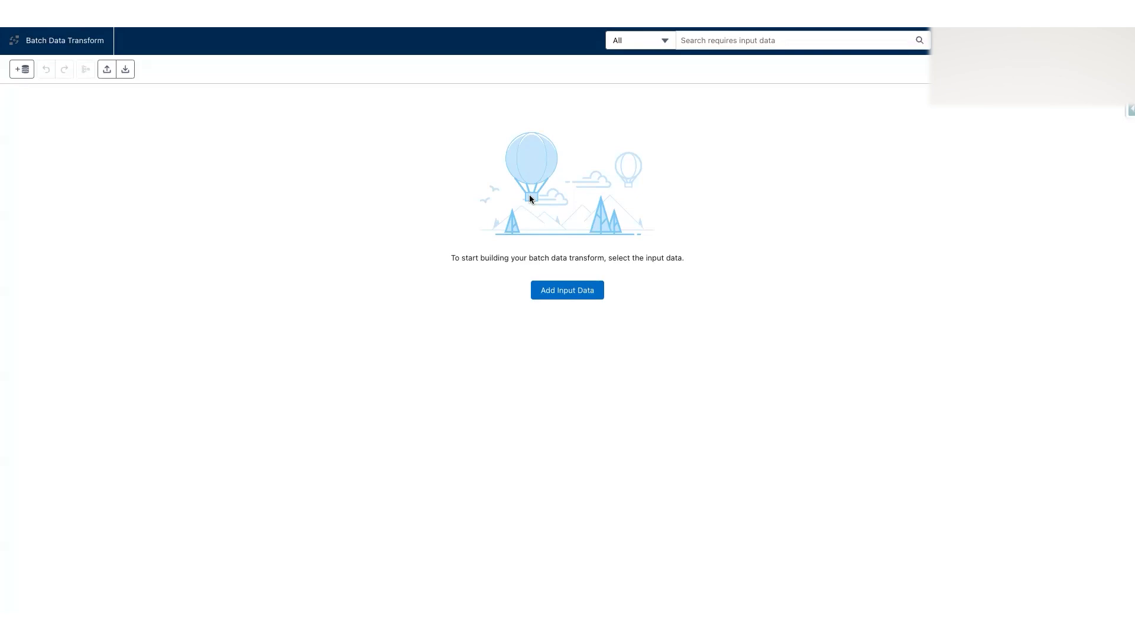
left_click(572, 293)
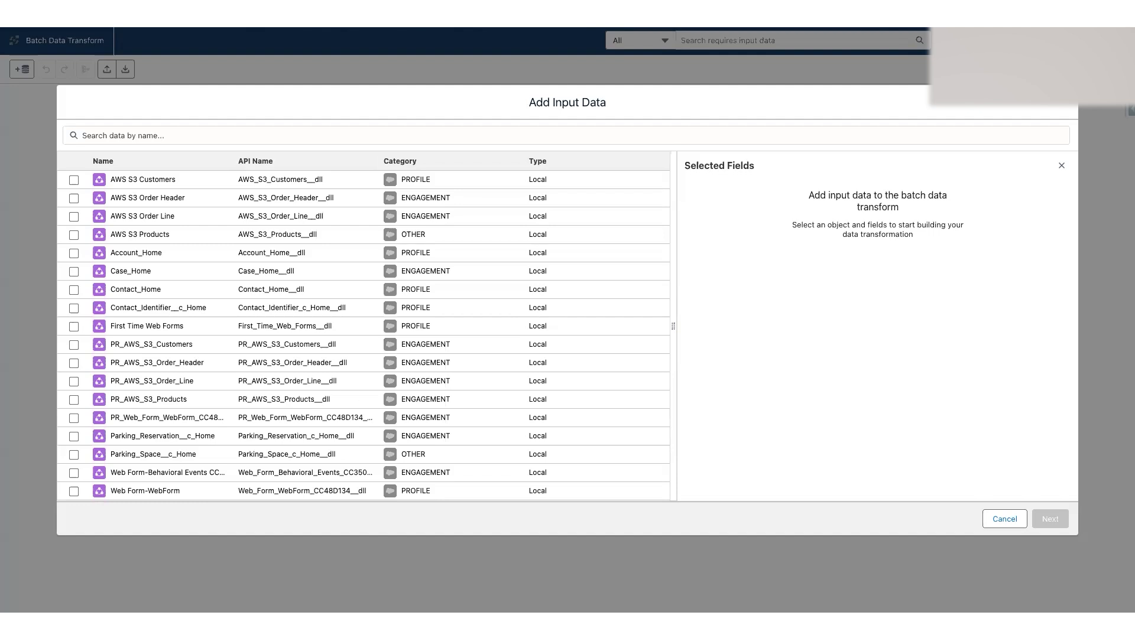
left_click(73, 180)
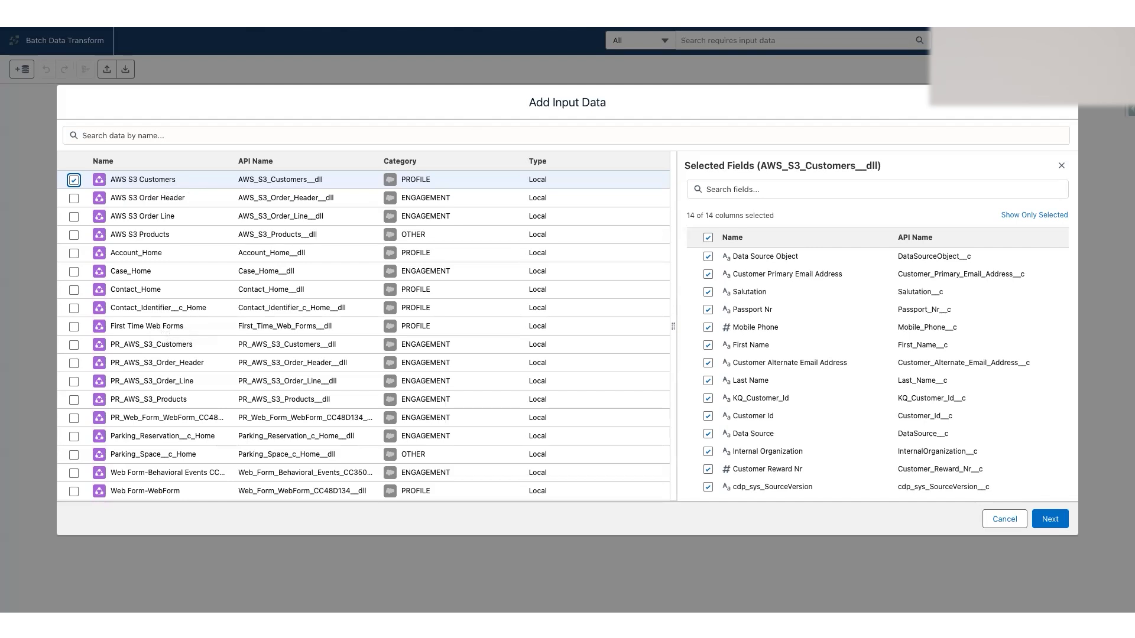
key("Escape")
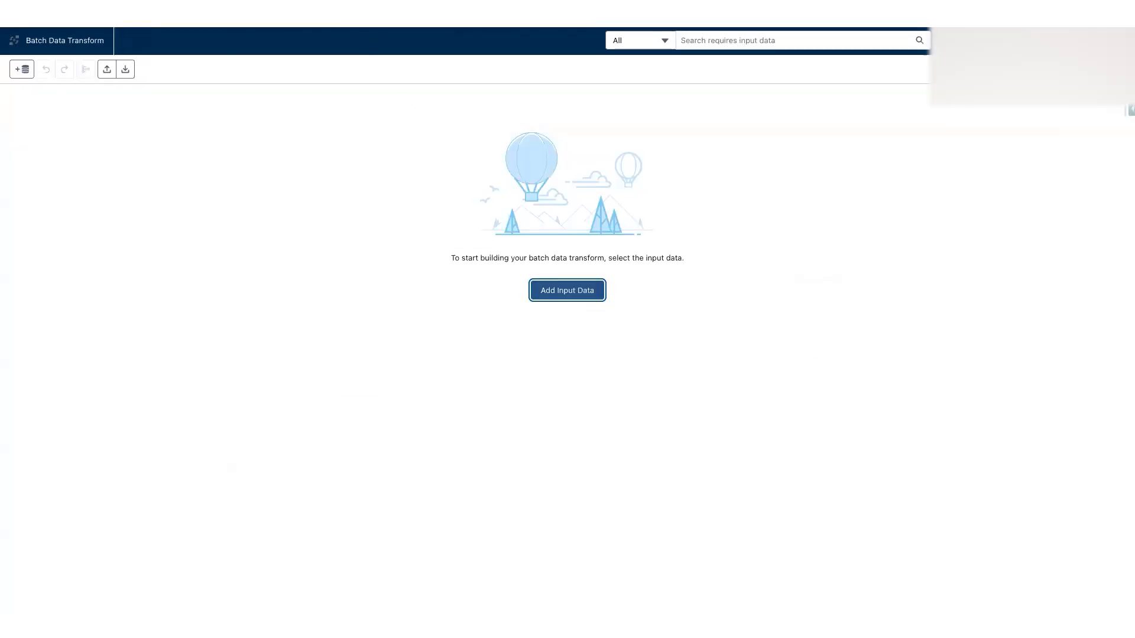
Return to the main Data Cloud page and start a new data lake object from scratch in Data Lake Objects.
left_click(301, 13)
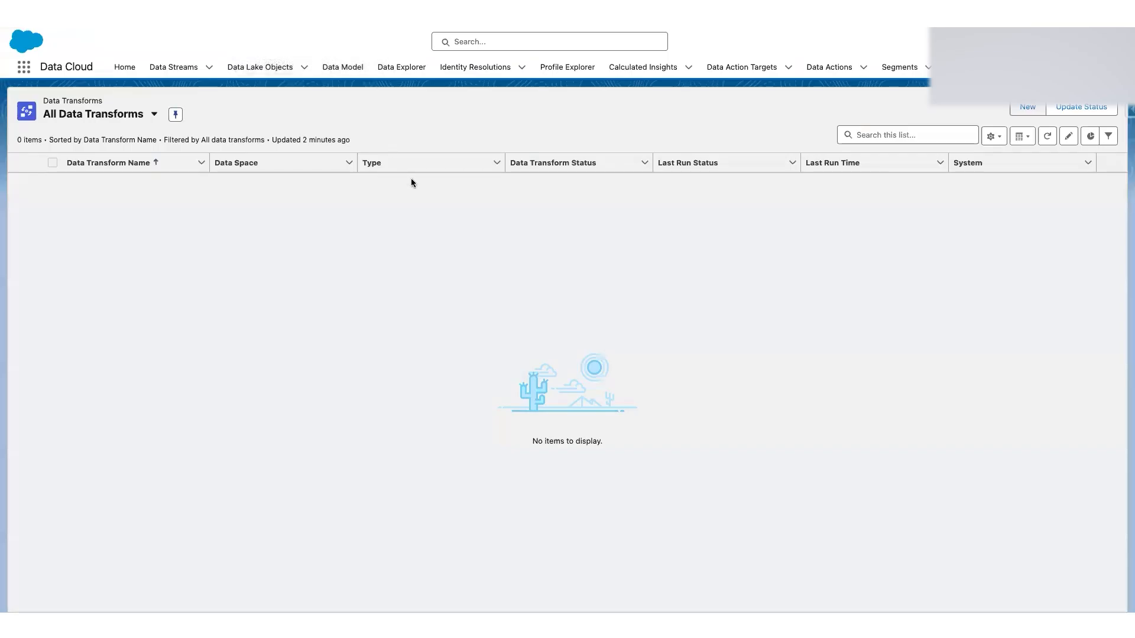
left_click(266, 73)
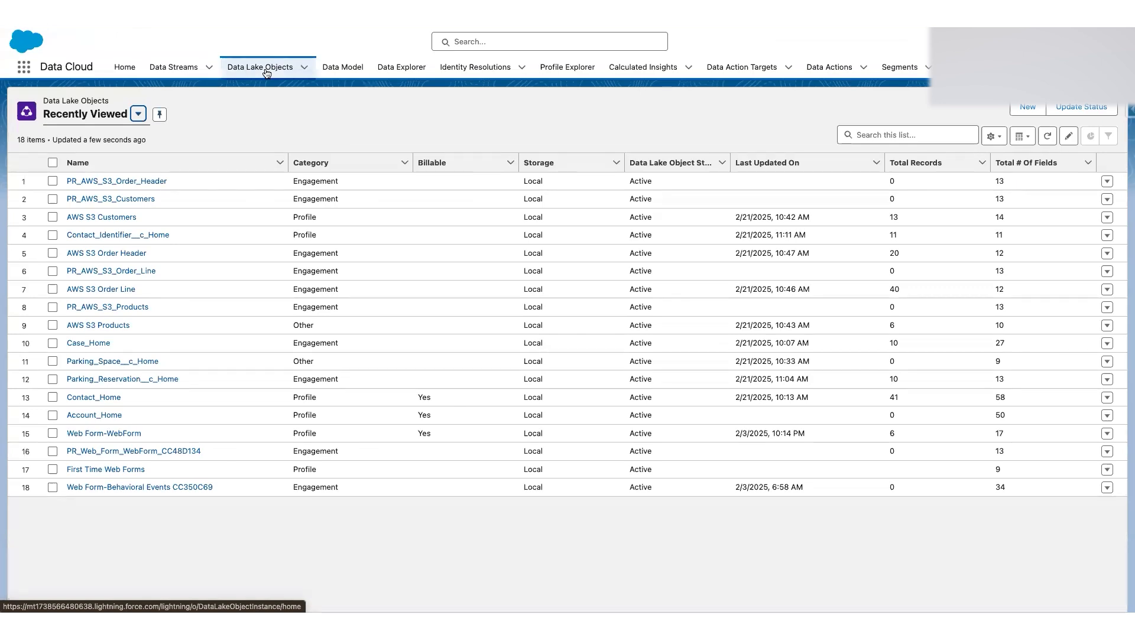
left_click(343, 129)
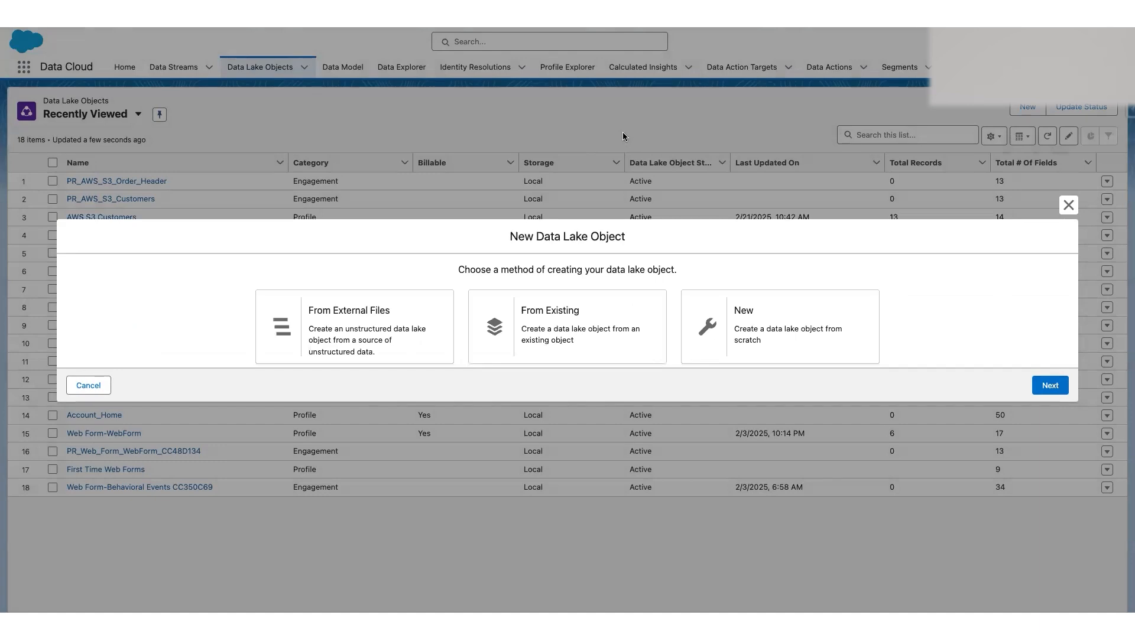
left_click(789, 329)
left_click(789, 329)
left_click(1040, 387)
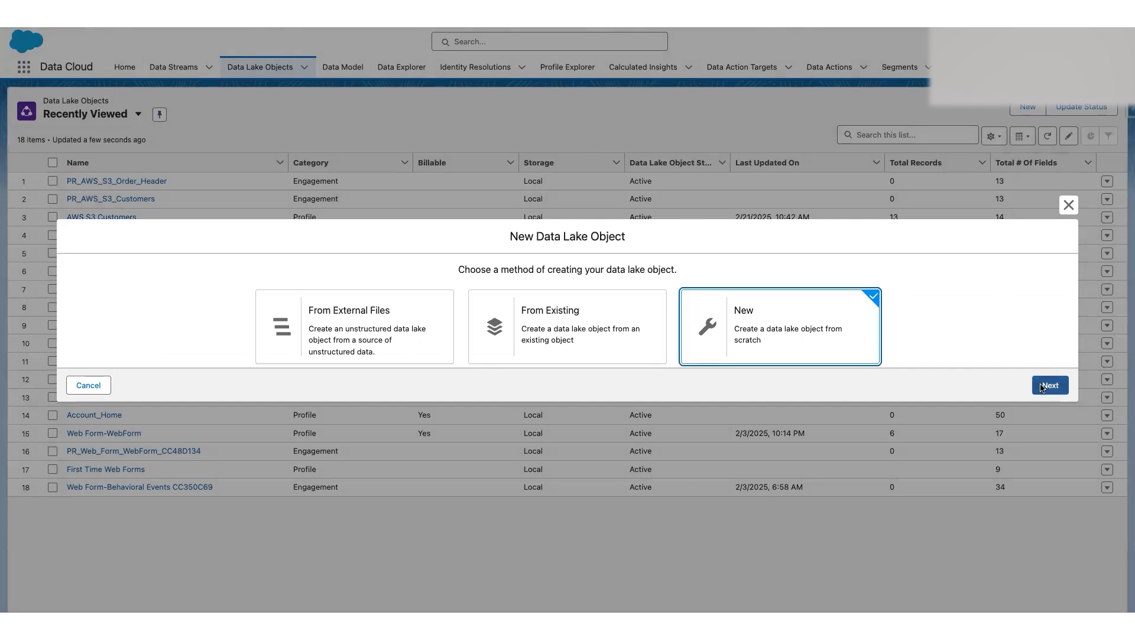
Name the new data lake object Email Address List and set its category to Profile.
left_click(301, 210)
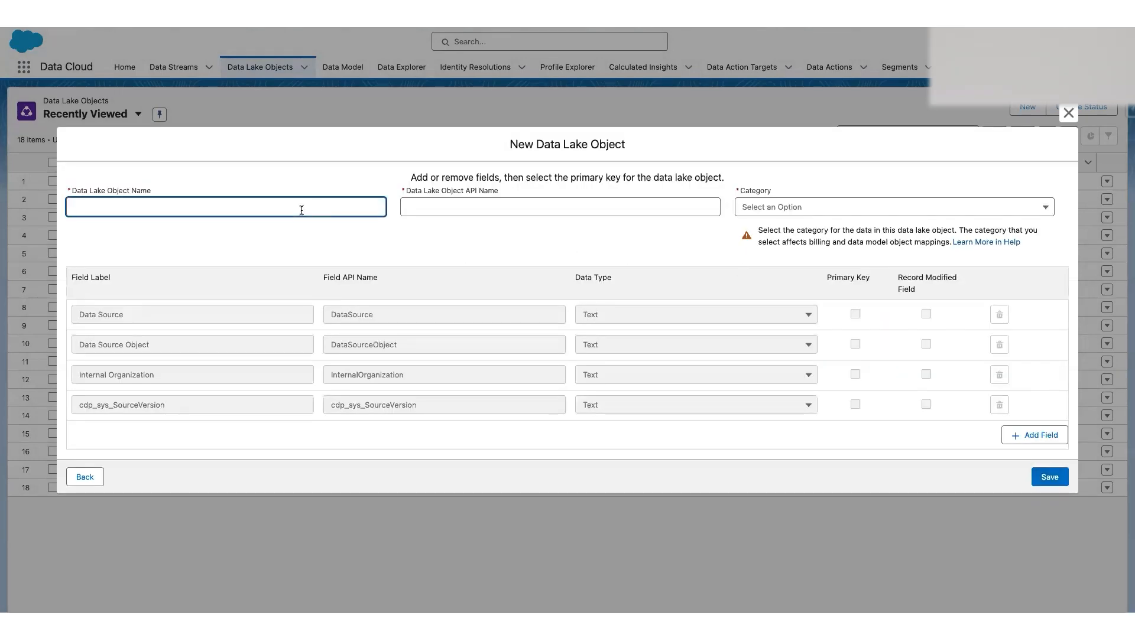
type("Em")
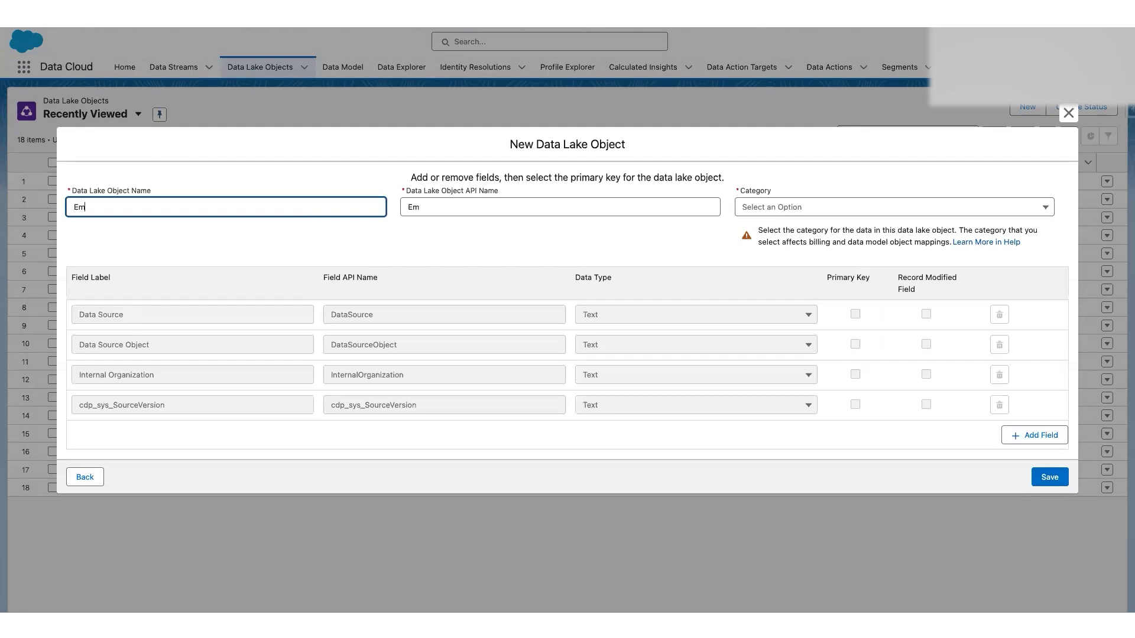
type("ail Address List")
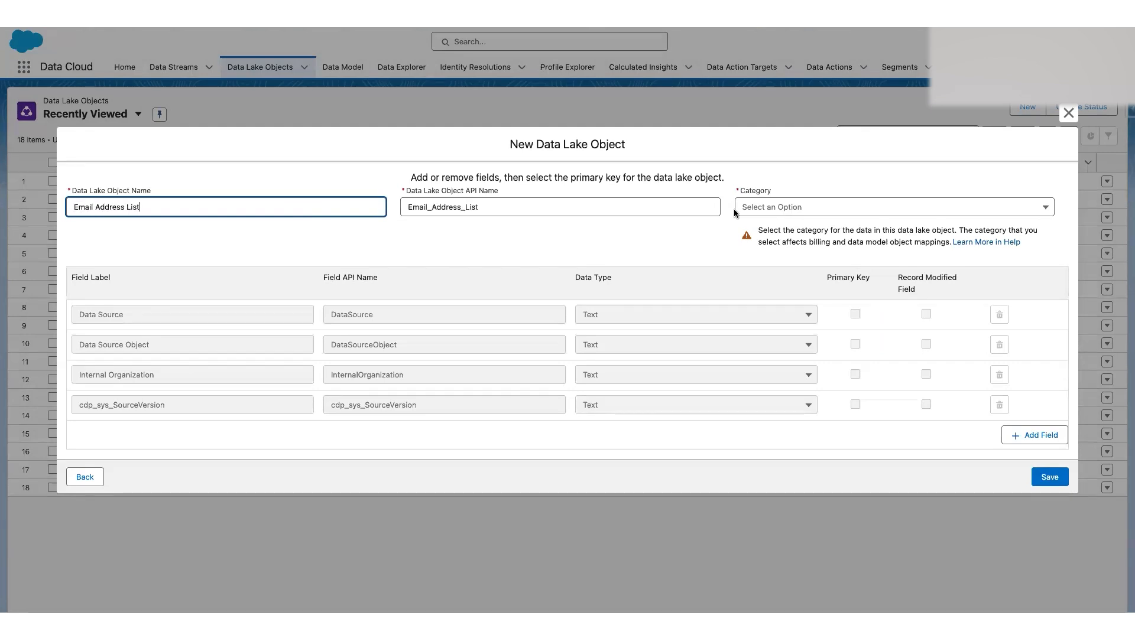
left_click(798, 208)
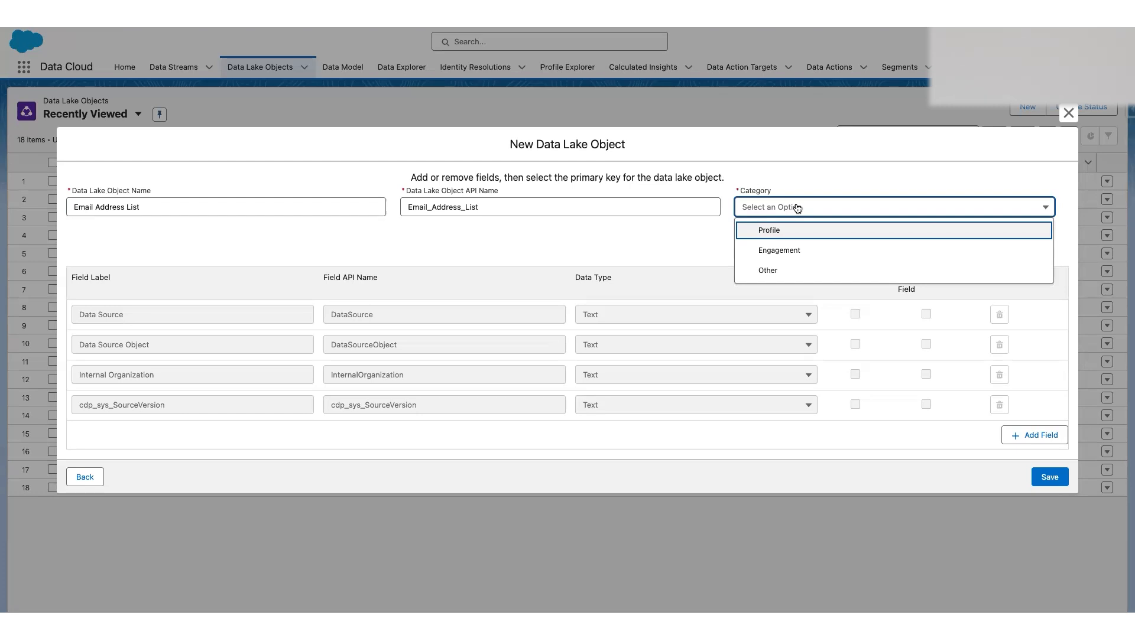
left_click(772, 233)
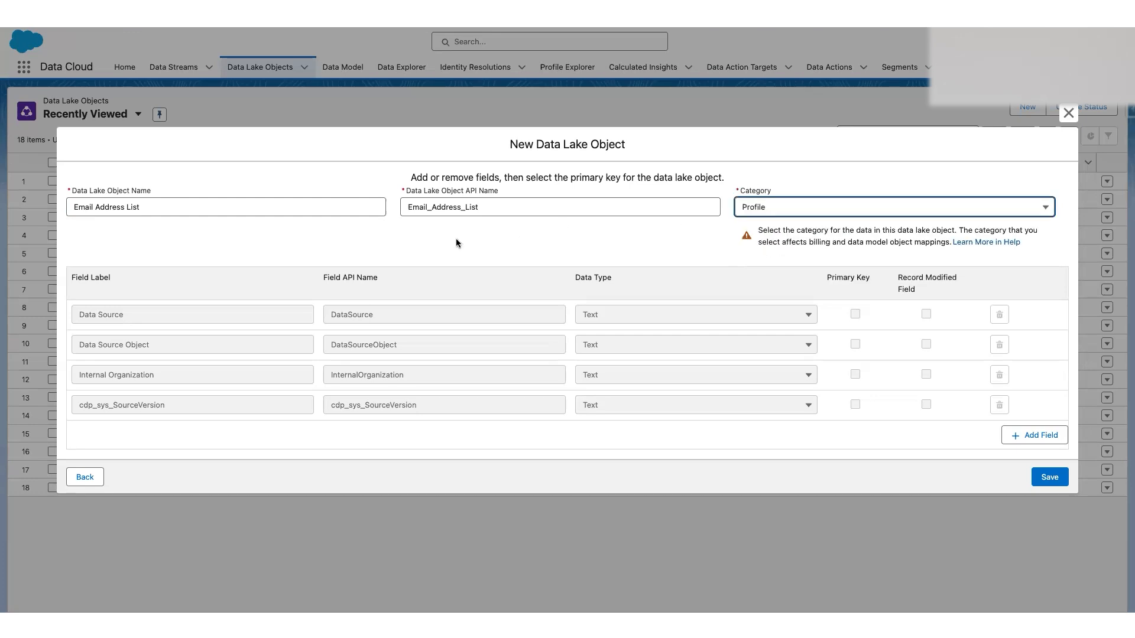
Add three custom field rows to the data lake object and define the first as Email with data type Email.
left_click(1032, 436)
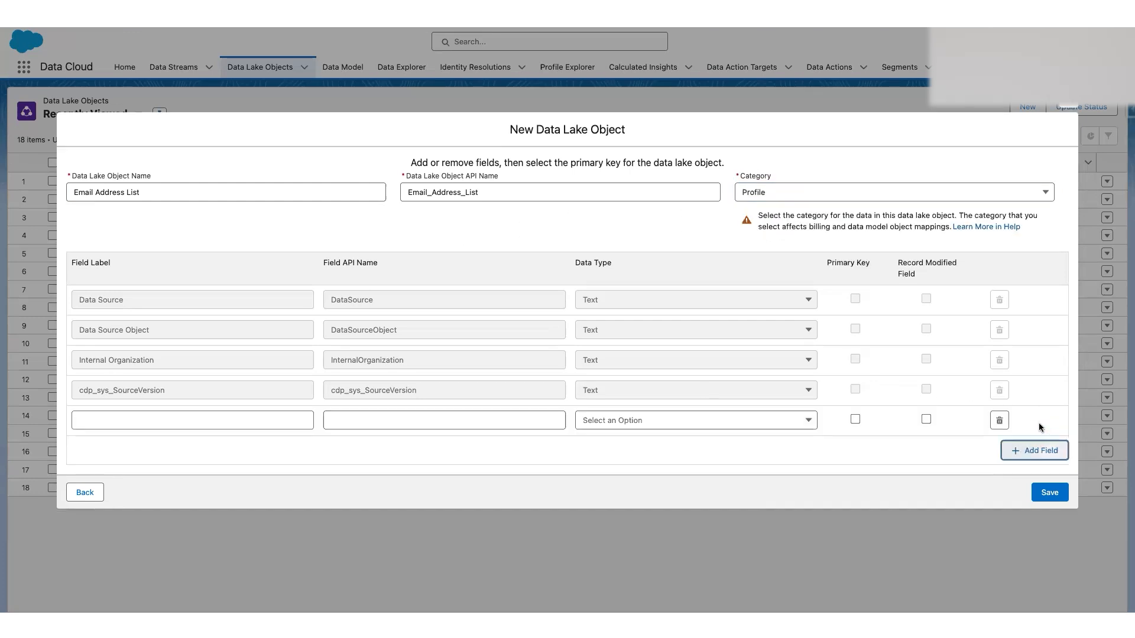
left_click(1041, 447)
left_click(1043, 465)
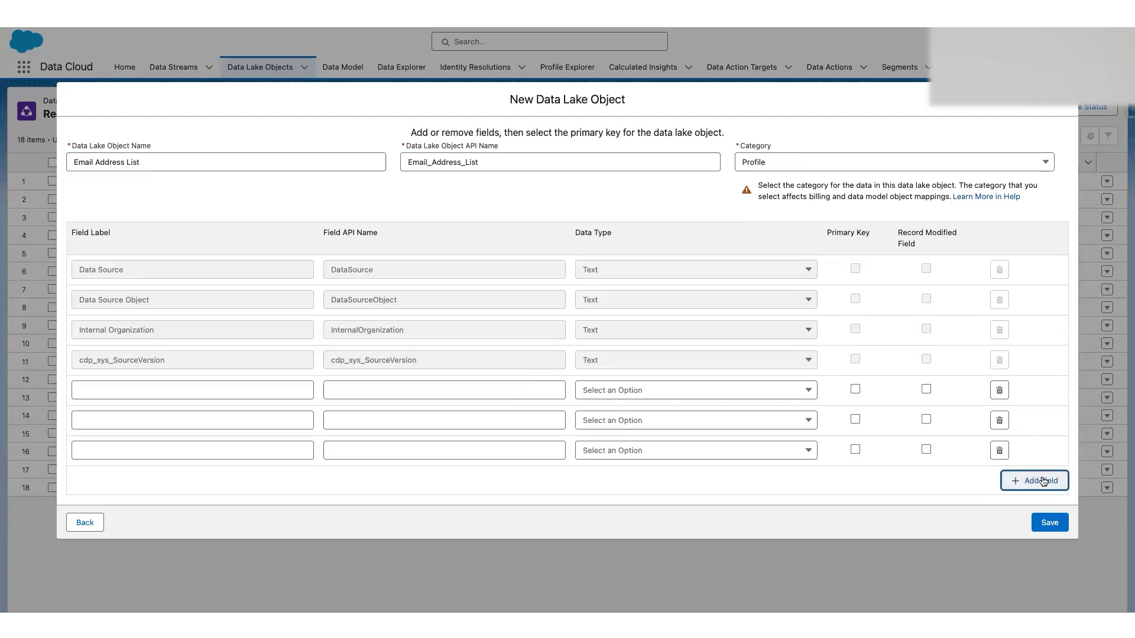
left_click(255, 387)
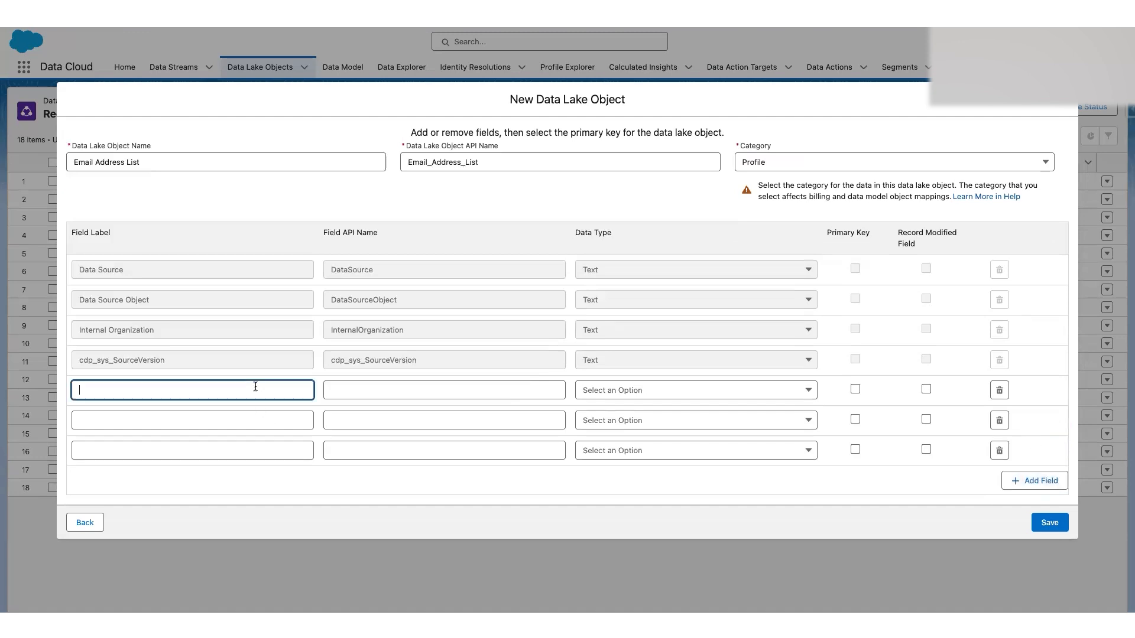
type("Email")
left_click(659, 391)
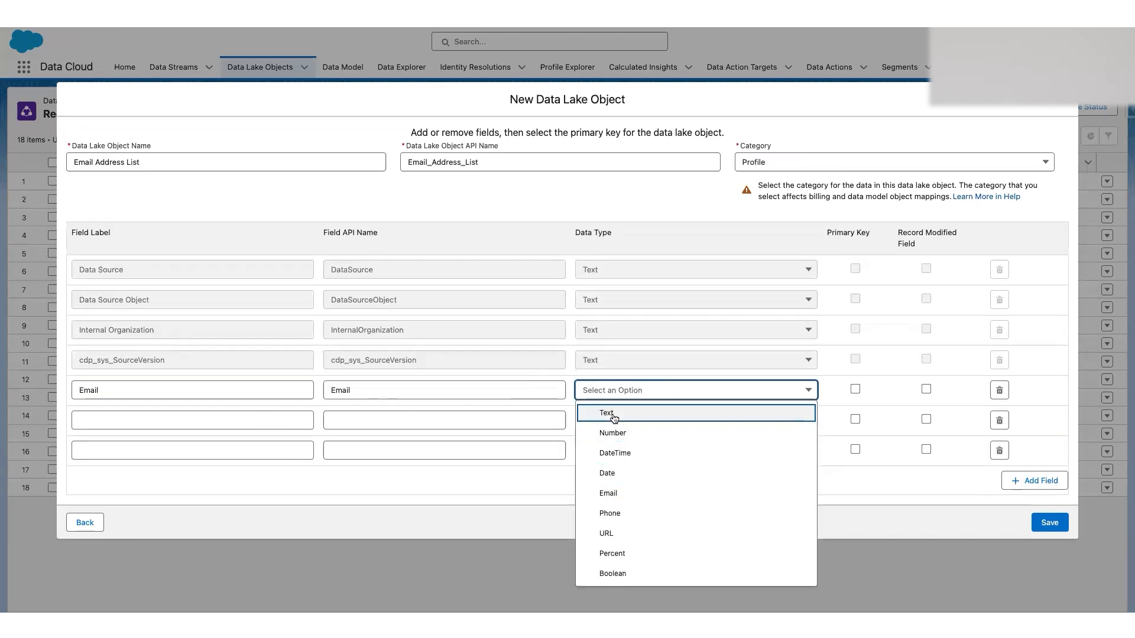
left_click(625, 498)
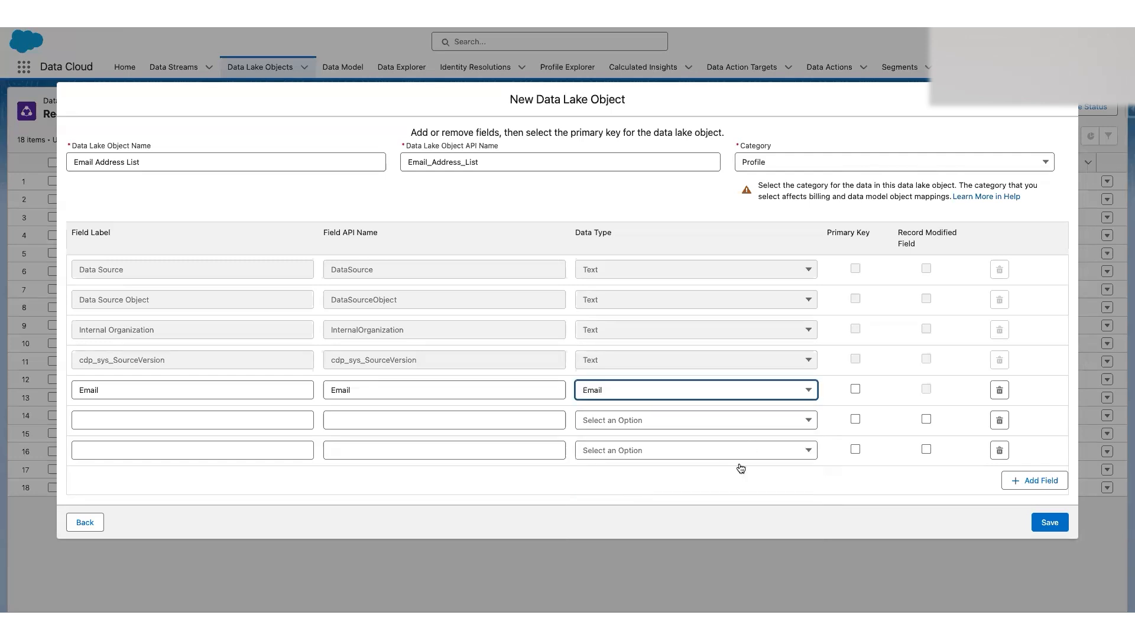
Define the second custom field as Party with data type Text.
left_click(240, 418)
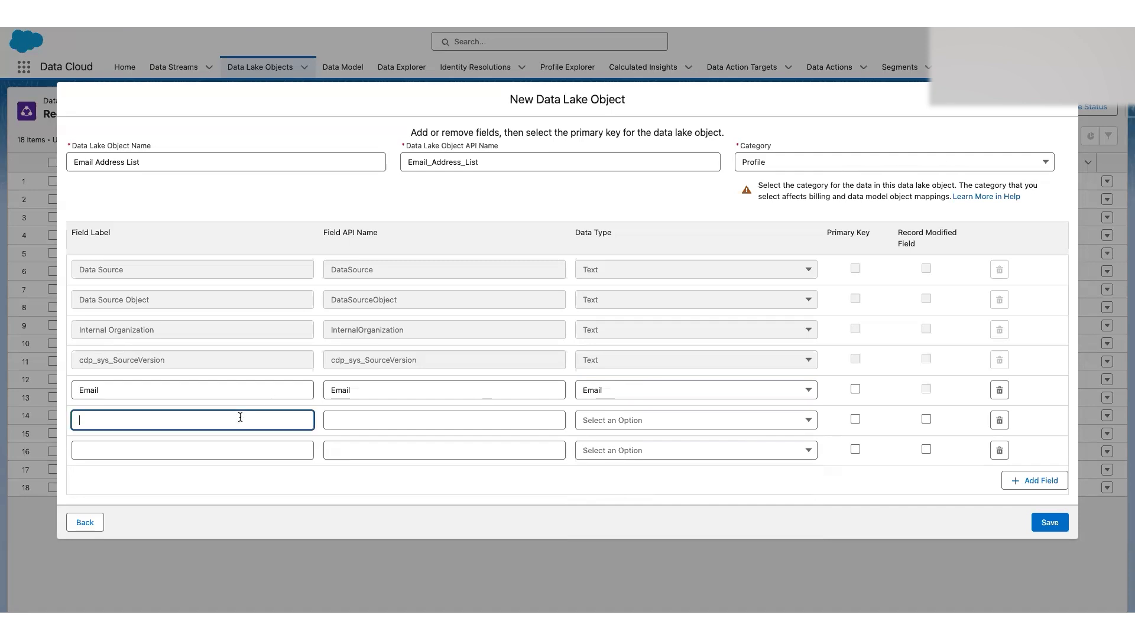
type("Party")
left_click(671, 424)
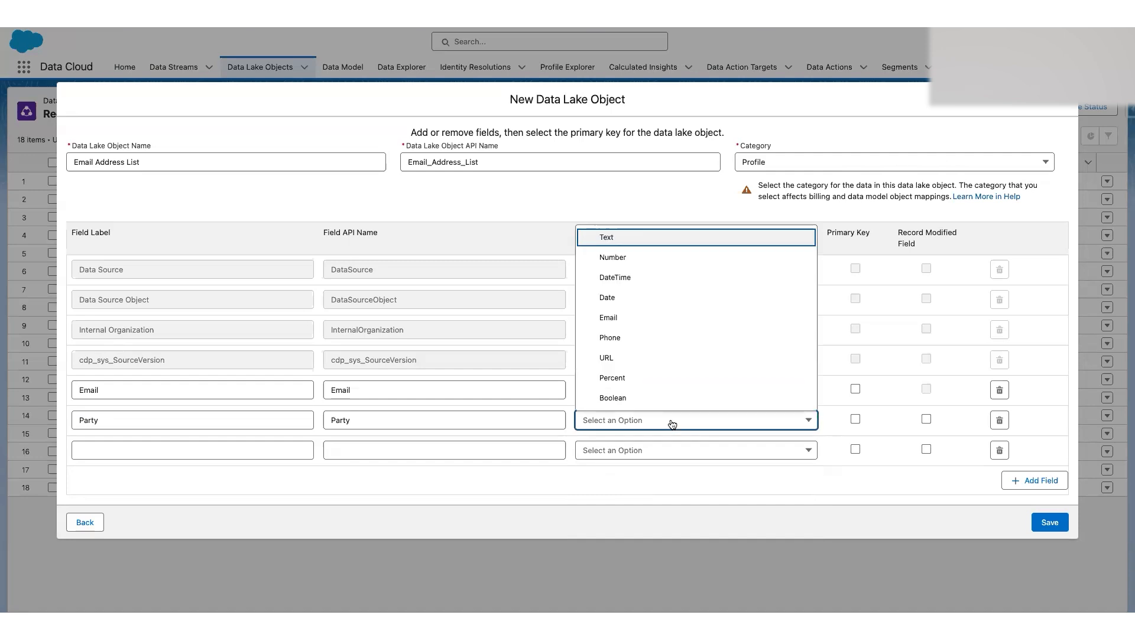
left_click(632, 237)
left_click(215, 424)
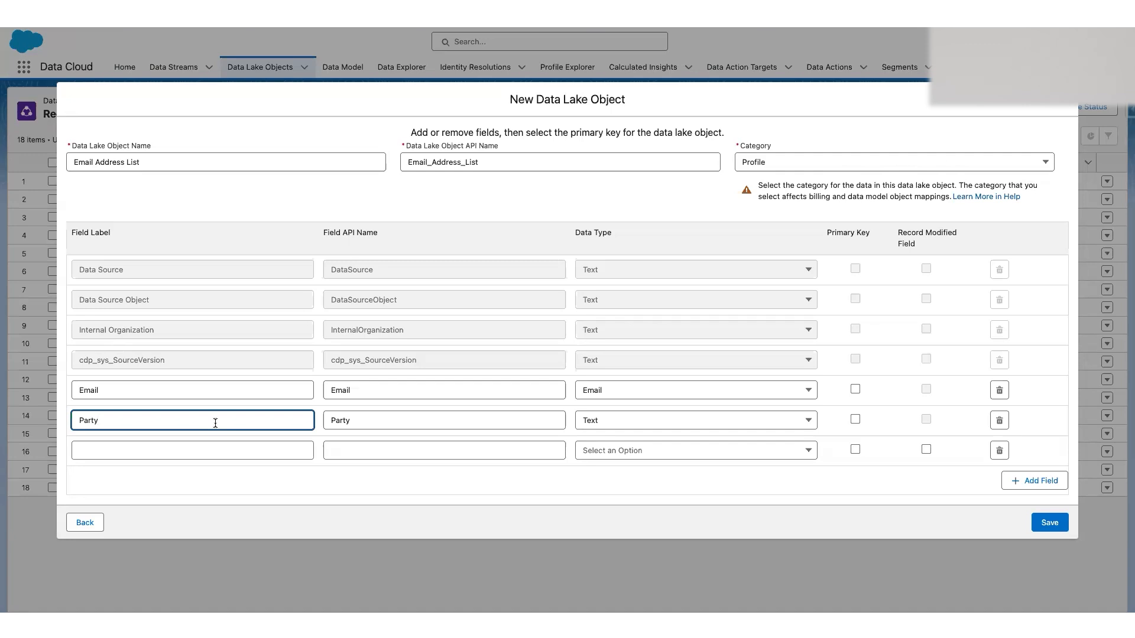
Define the third custom field as Email Address Key with data type Text.
left_click(206, 450)
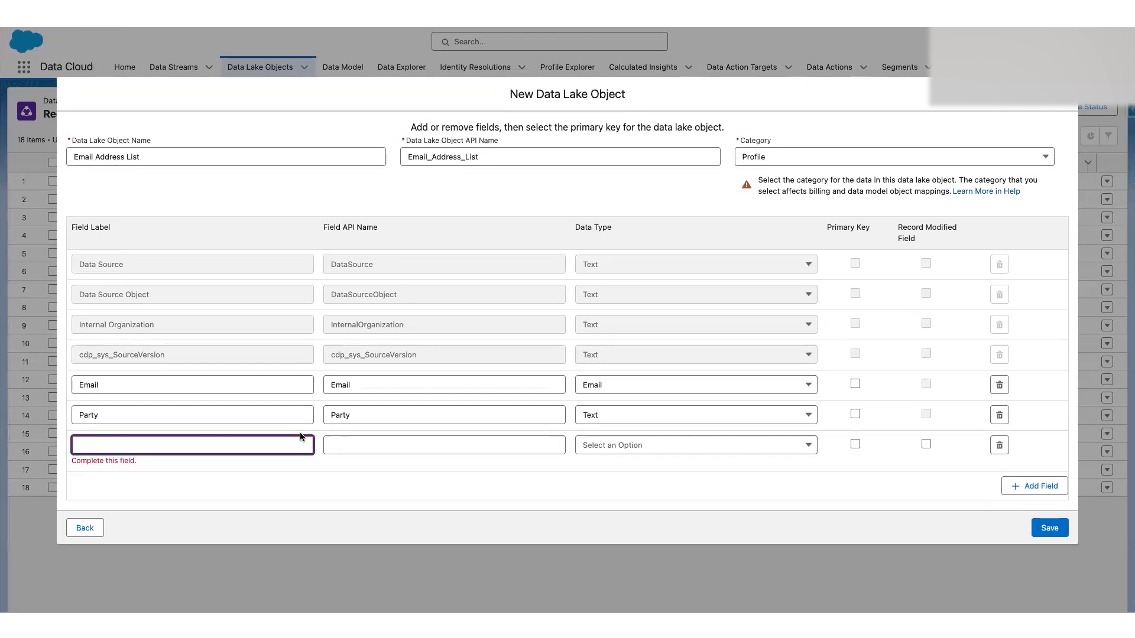
type("Email Address")
key("BackSpace")
key("BackSpace")
key("BackSpace")
type("re")
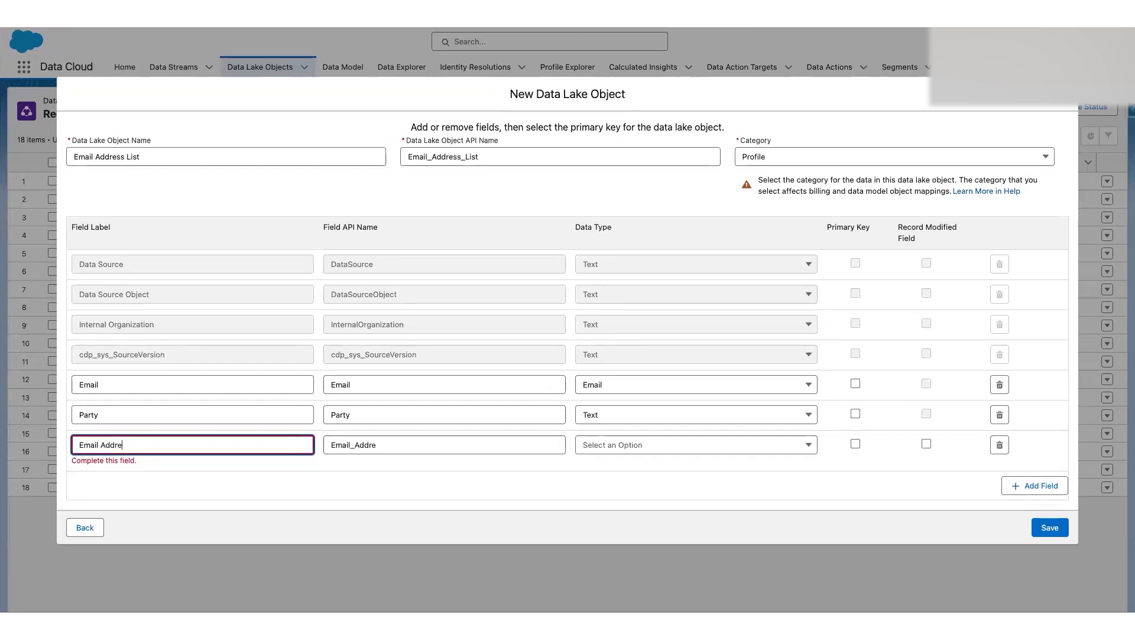
type("ss Key")
left_click(629, 451)
left_click(630, 450)
left_click(609, 270)
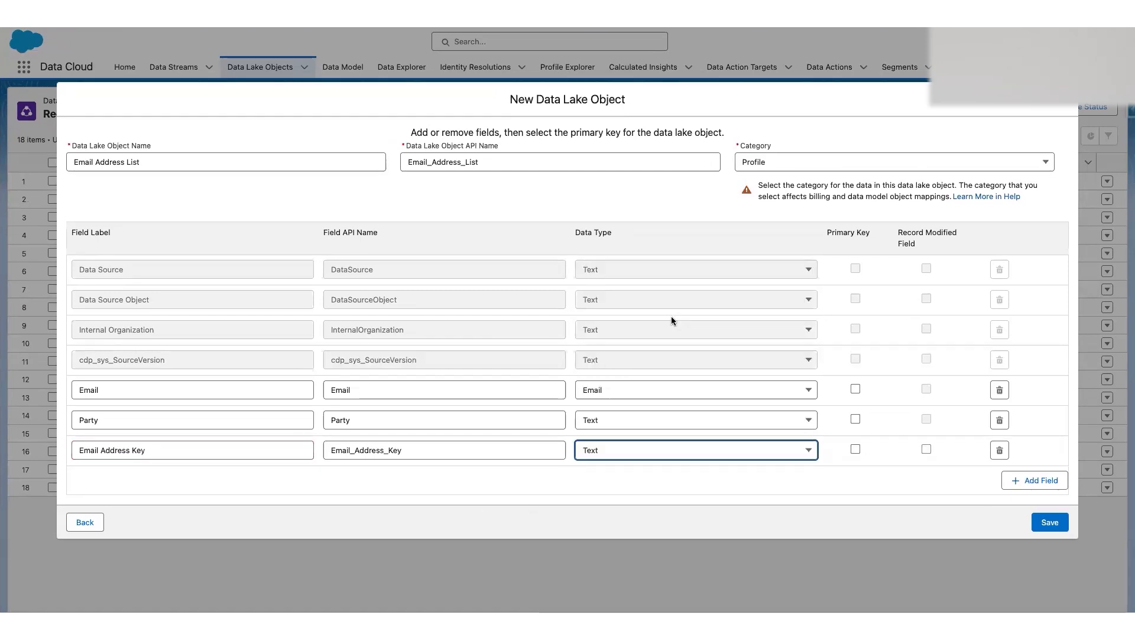
Make Email Address Key the primary key of the data lake object.
left_click(854, 448)
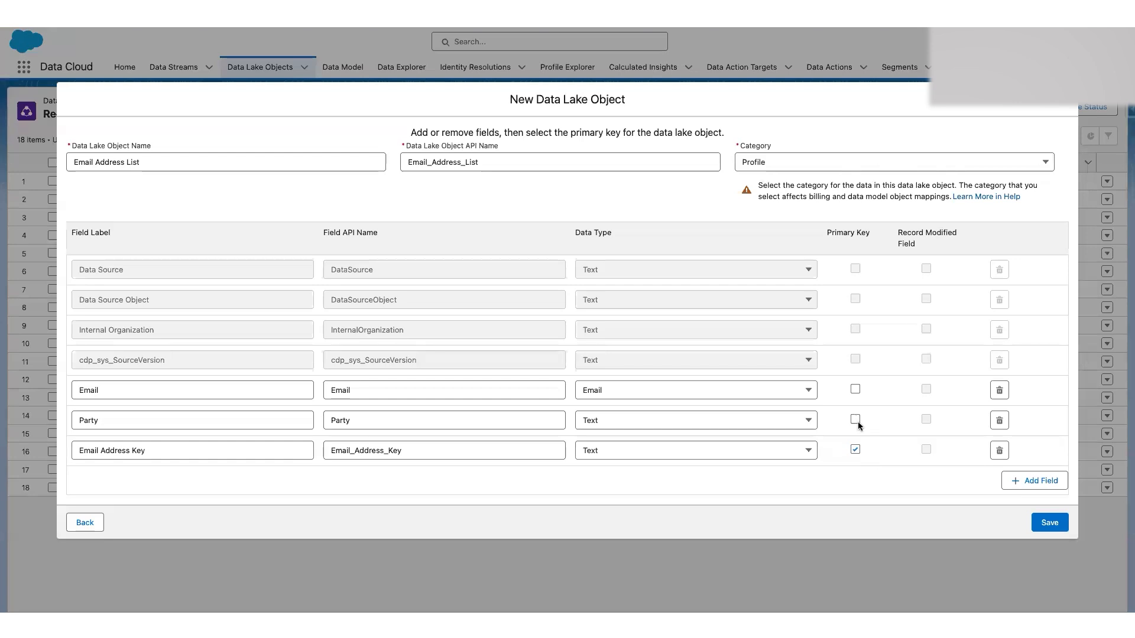
left_click(854, 389)
left_click(855, 421)
left_click(855, 449)
Review the predefined fields and the custom Email, Party and Email Address Key fields of the new data lake object.
left_click_drag(80, 273, 125, 280)
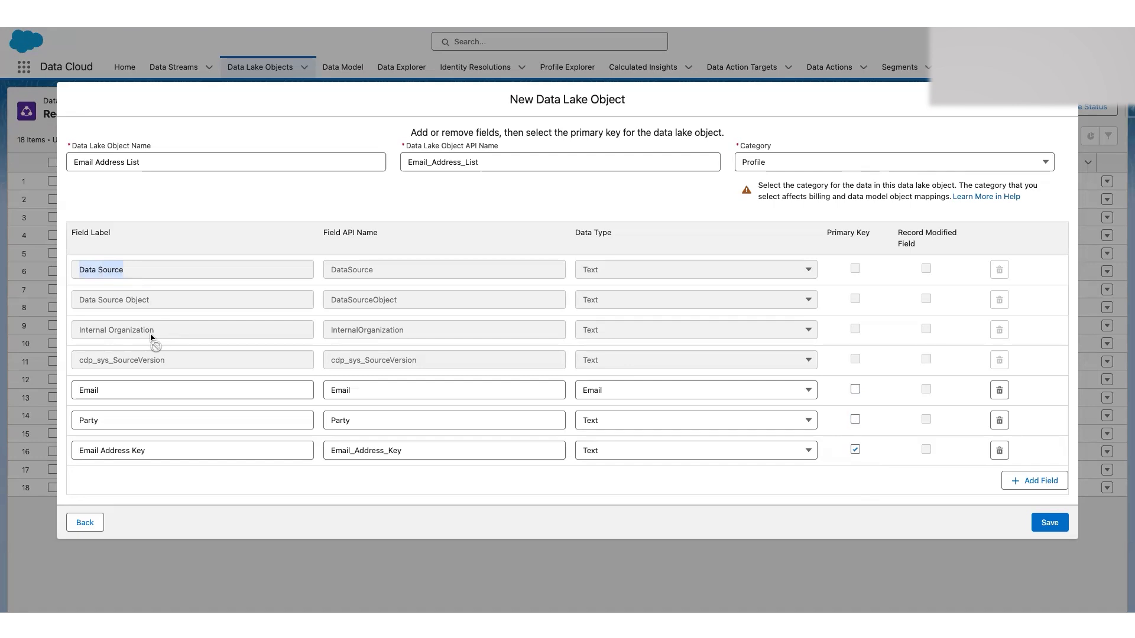
left_click_drag(113, 362, 159, 361)
left_click(180, 201)
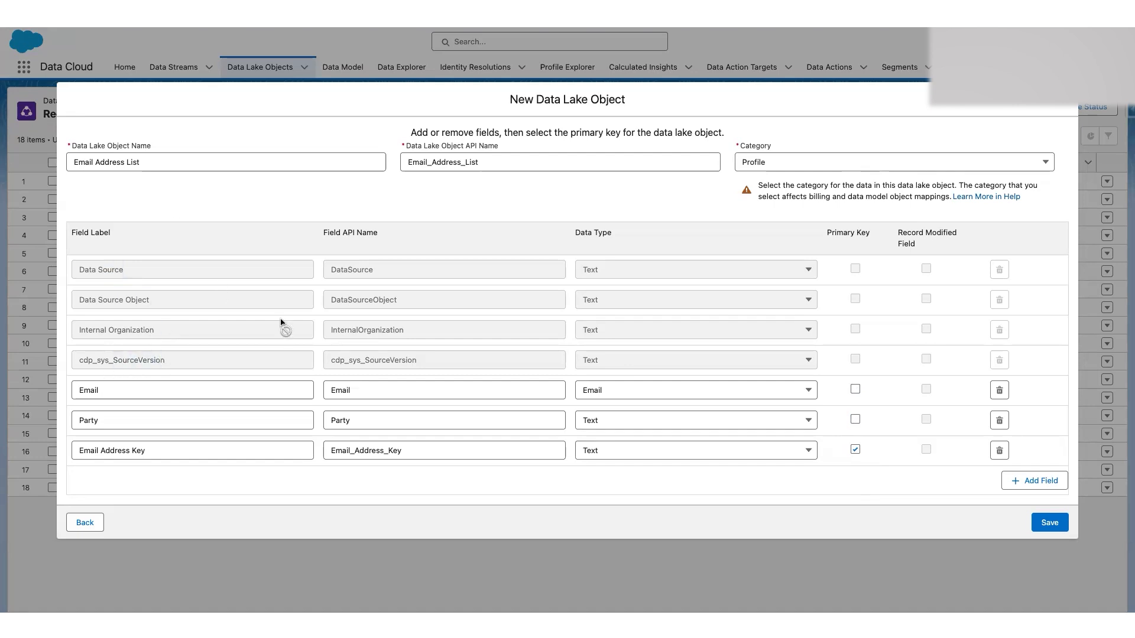
left_click(115, 391)
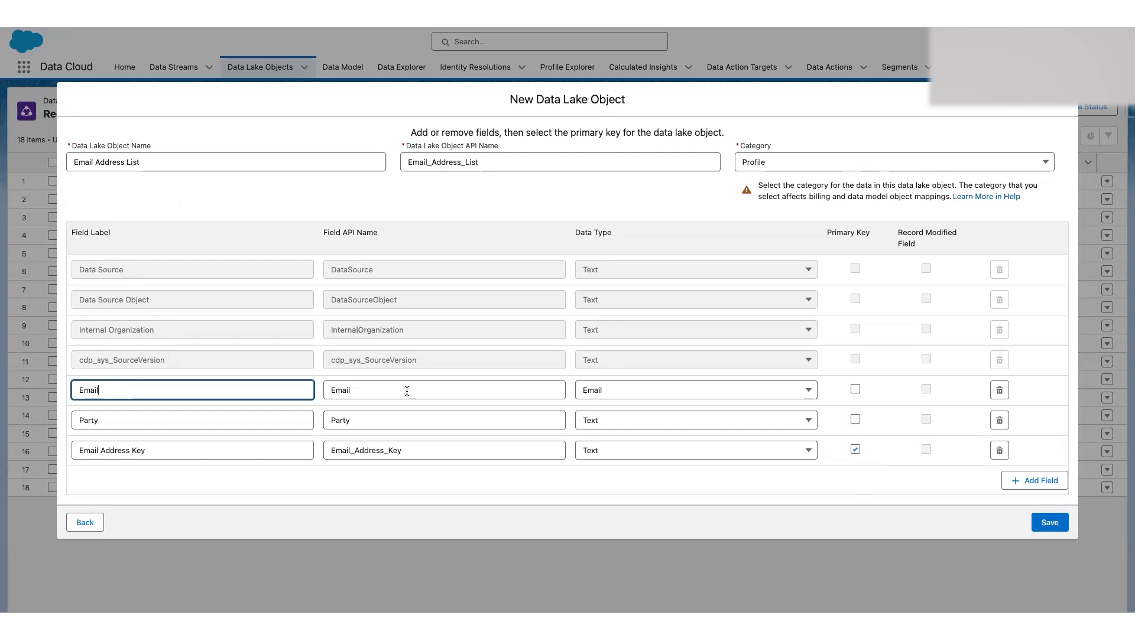
left_click(125, 421)
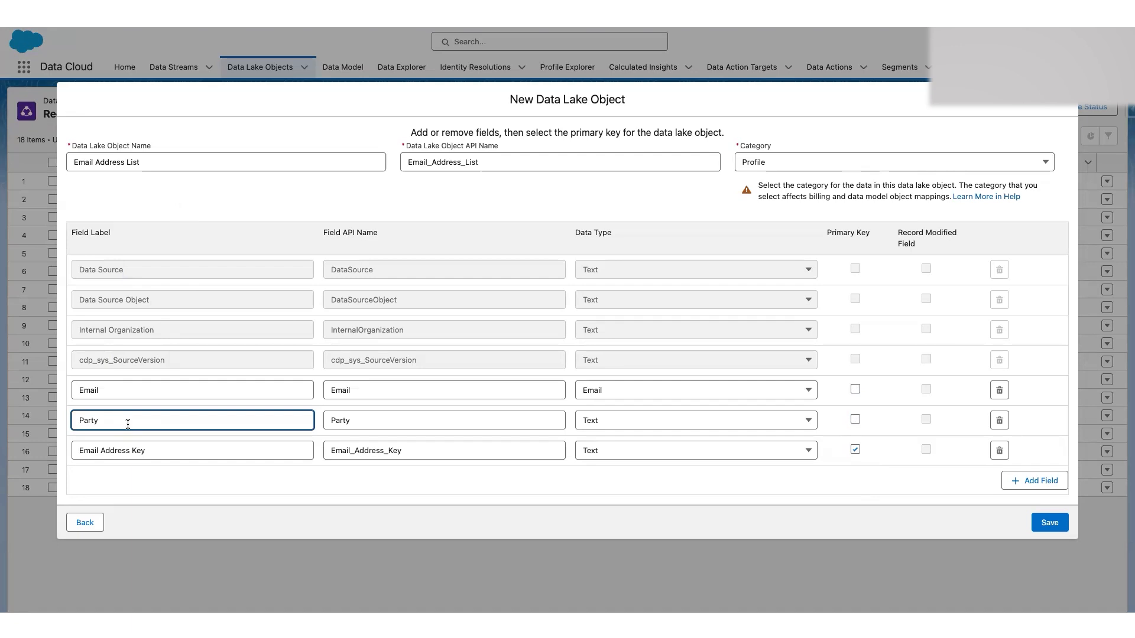
left_click(163, 454)
left_click(204, 482)
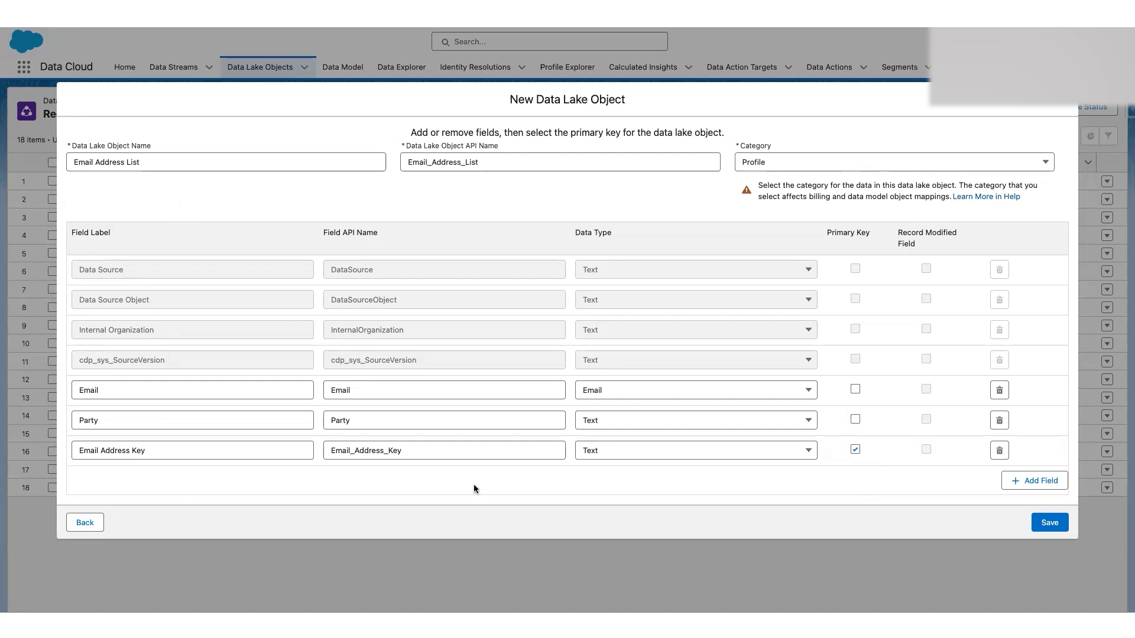
Save the new data lake object and check the data mapping information on its record page.
left_click(1050, 524)
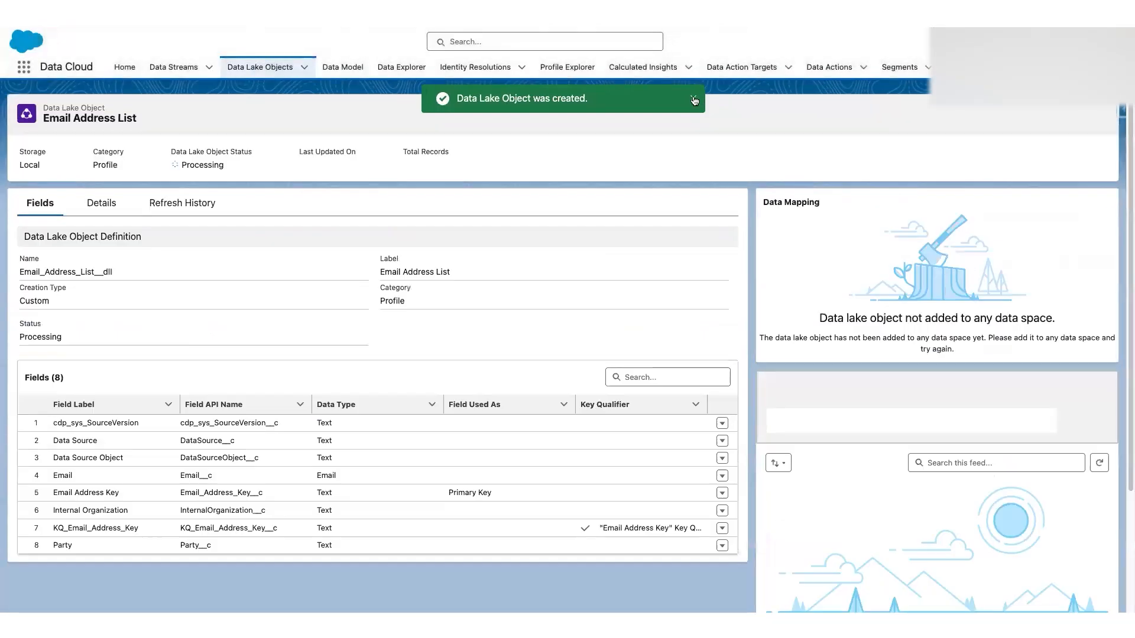
left_click(695, 101)
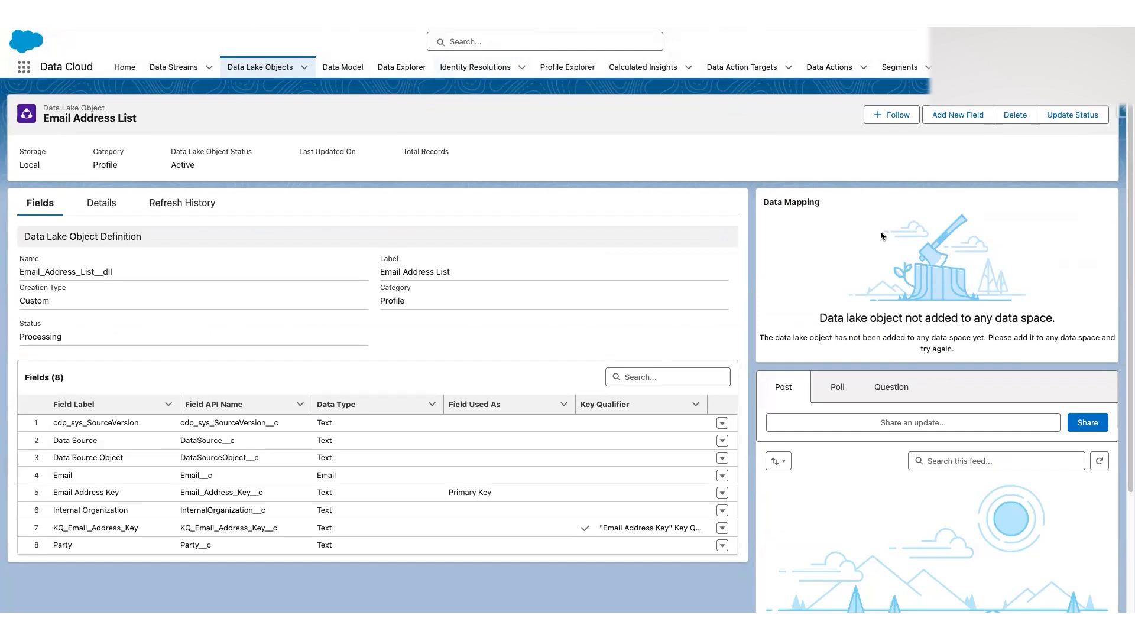
left_click_drag(764, 203, 835, 206)
left_click(821, 326)
left_click_drag(820, 318, 1053, 320)
left_click(676, 115)
Go to Data Spaces, switch to the All Data Spaces list view and pin it.
left_click(265, 67)
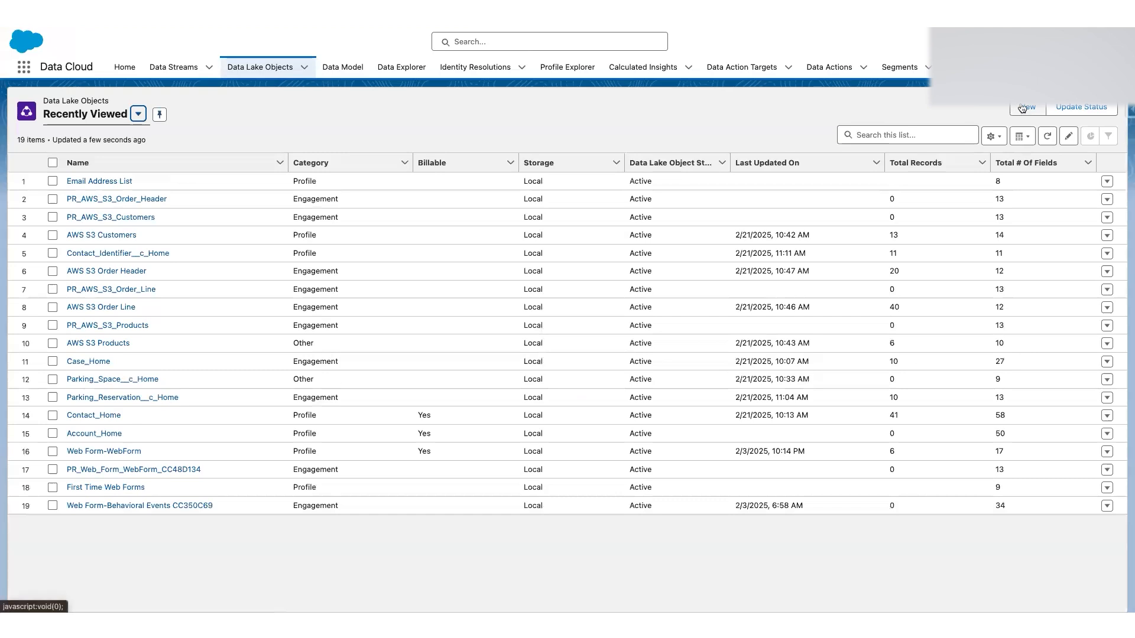
left_click(1054, 67)
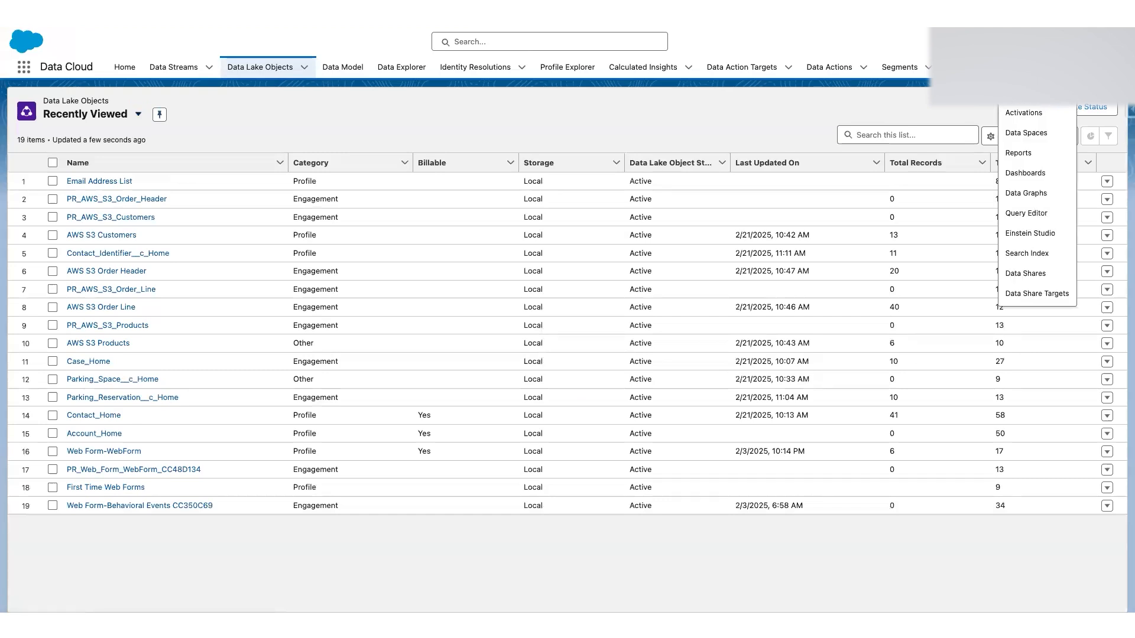
left_click(1044, 136)
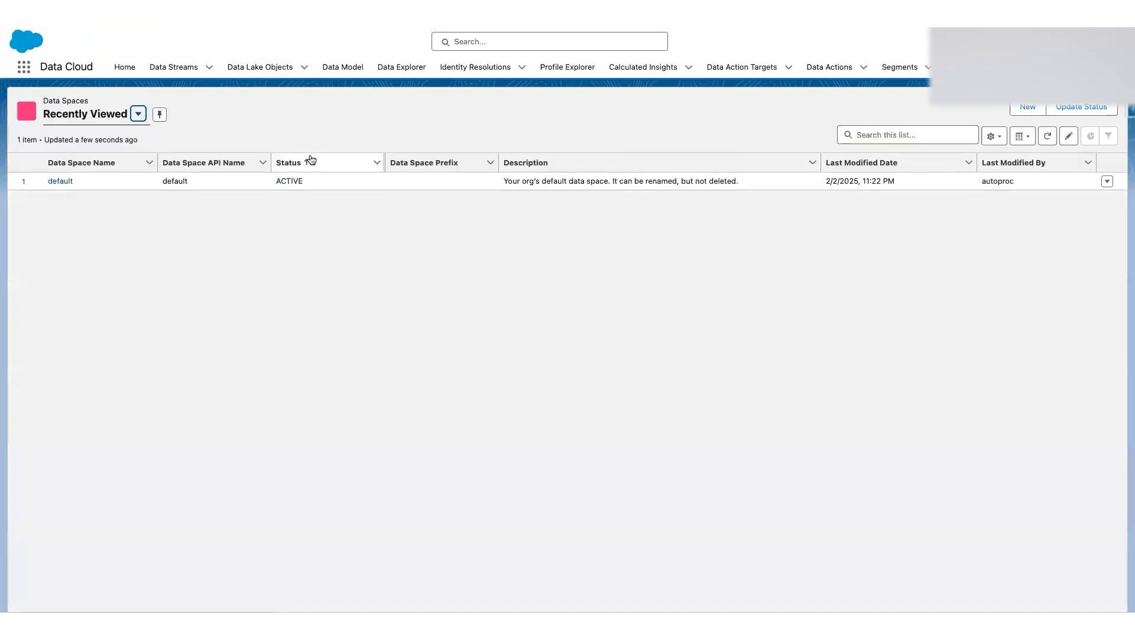
left_click(139, 114)
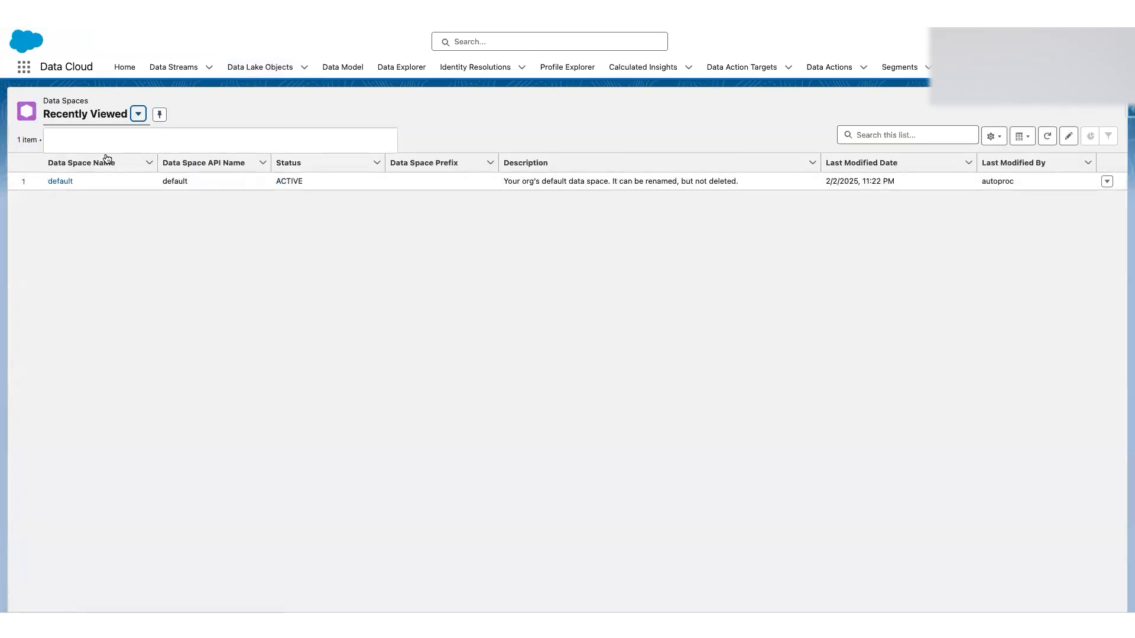
left_click(107, 169)
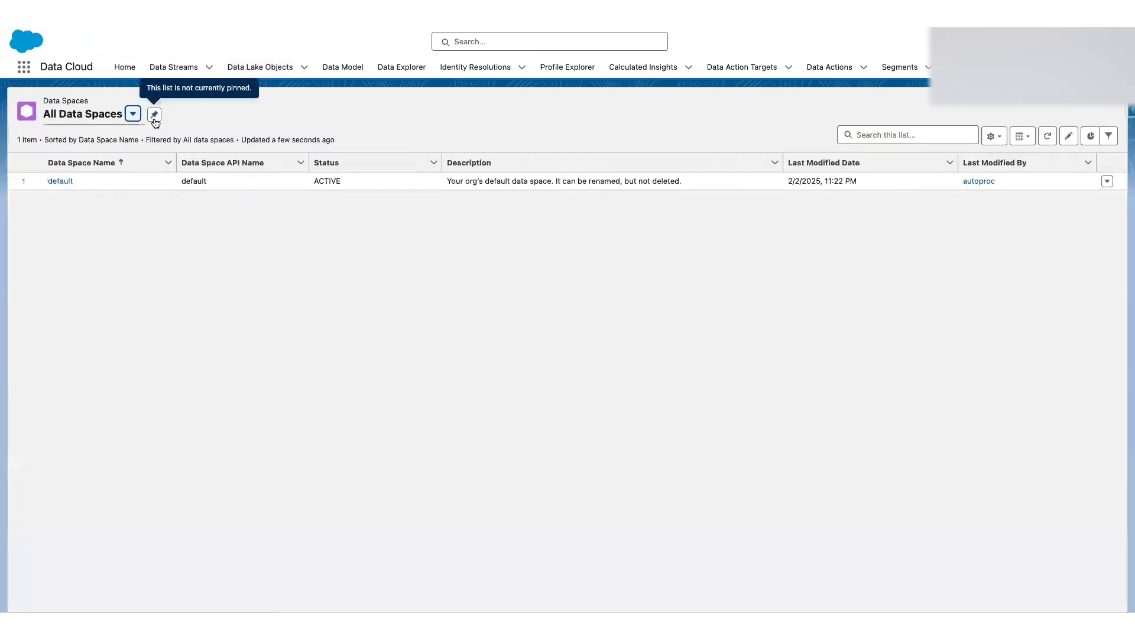
left_click(155, 116)
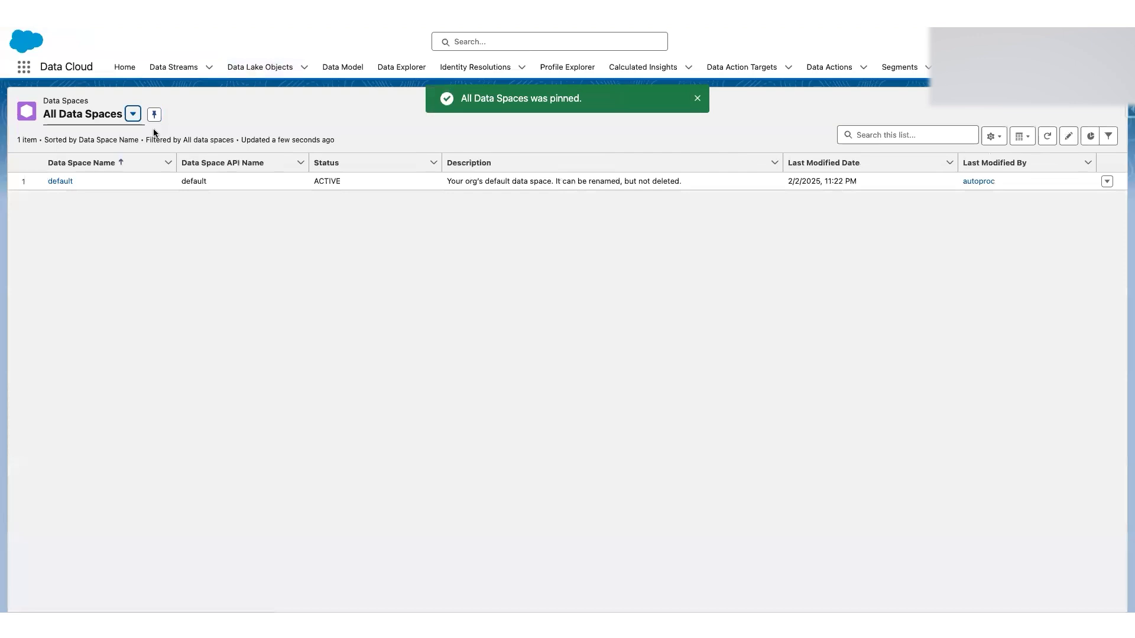
Open the default data space and look at the actions available for AWS S3 Customers.
left_click(62, 181)
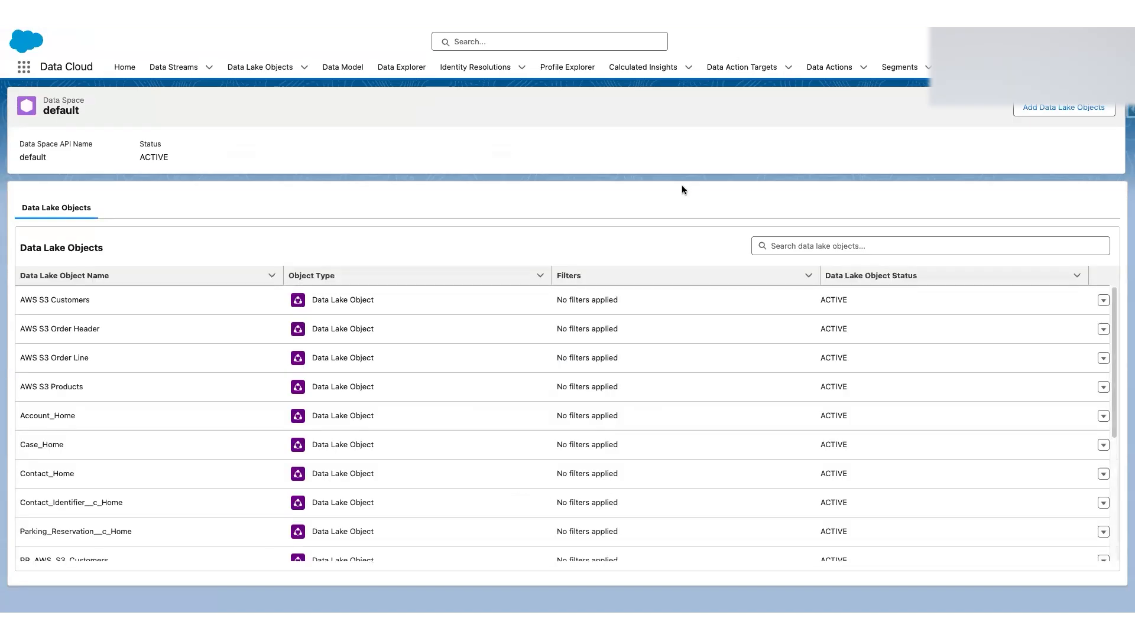
left_click(1103, 300)
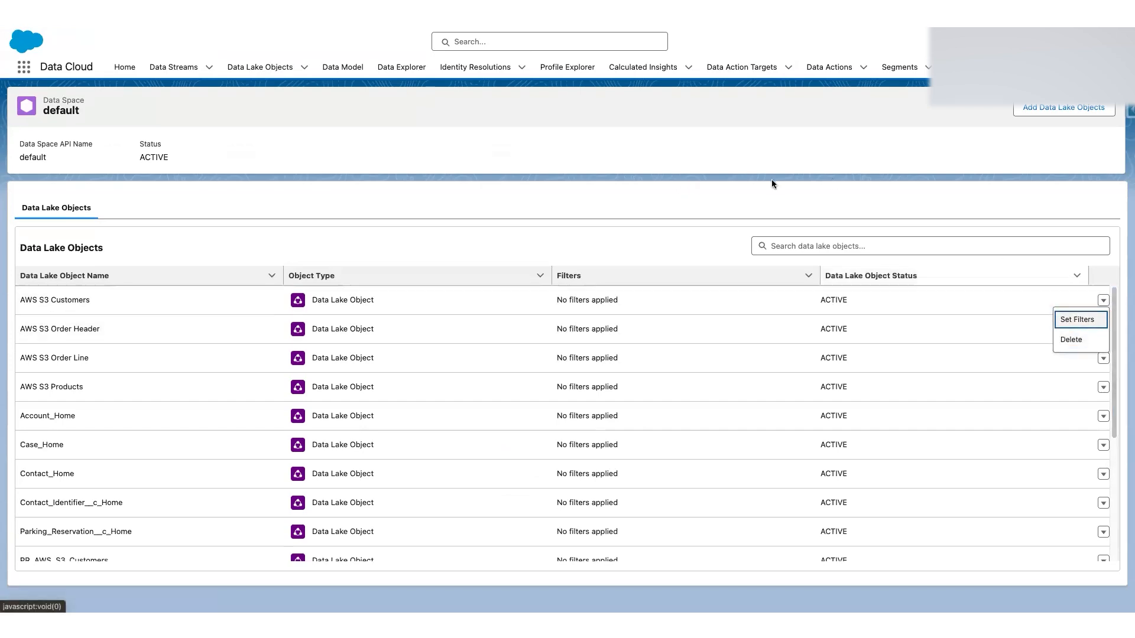
left_click(780, 152)
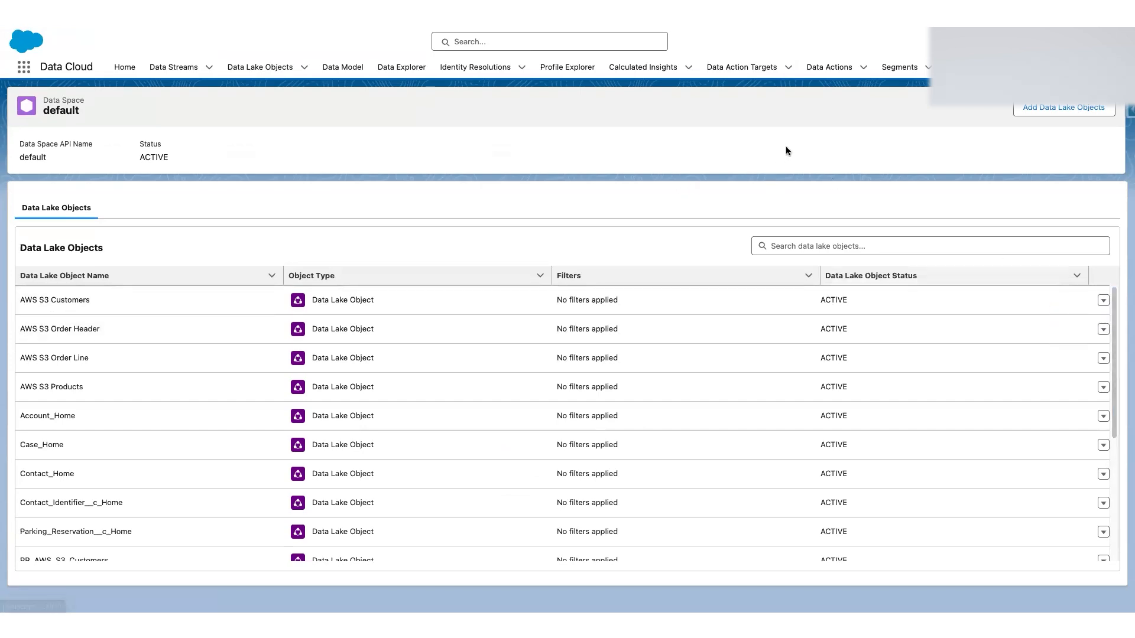
Add the Email Address List data lake object to the default data space without filters and check its entry in the object list.
left_click(1047, 107)
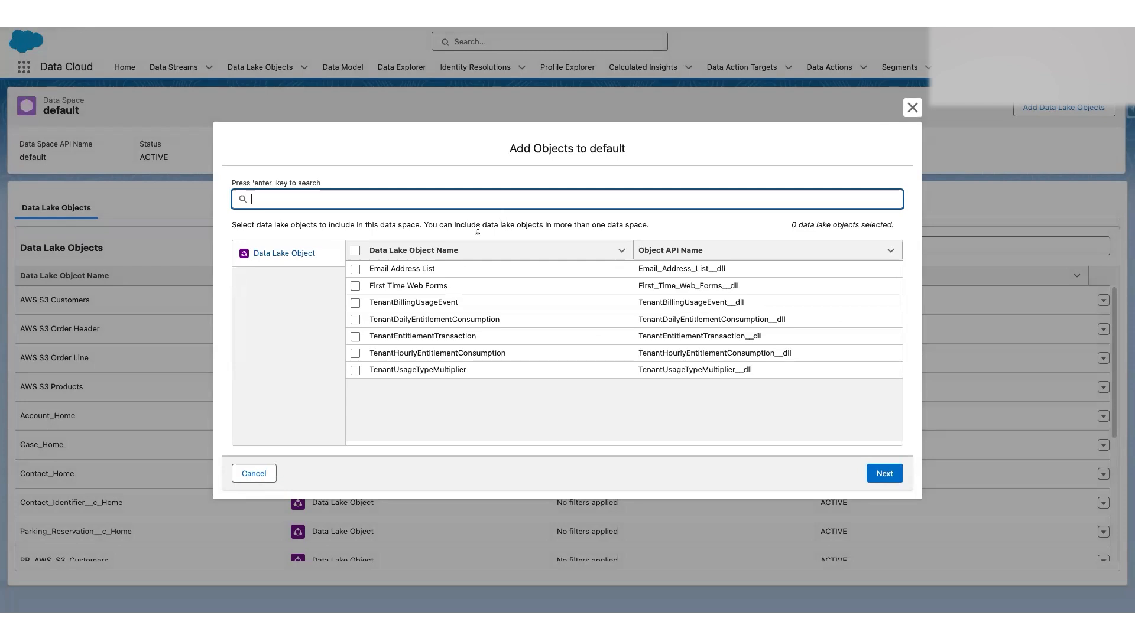
left_click(355, 270)
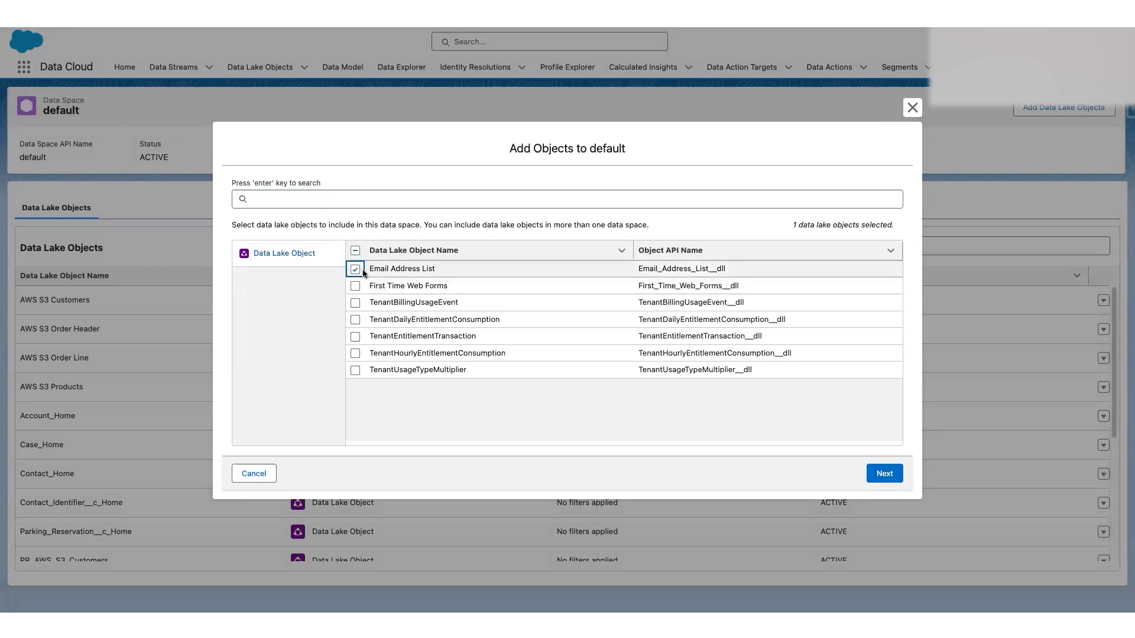
left_click(885, 475)
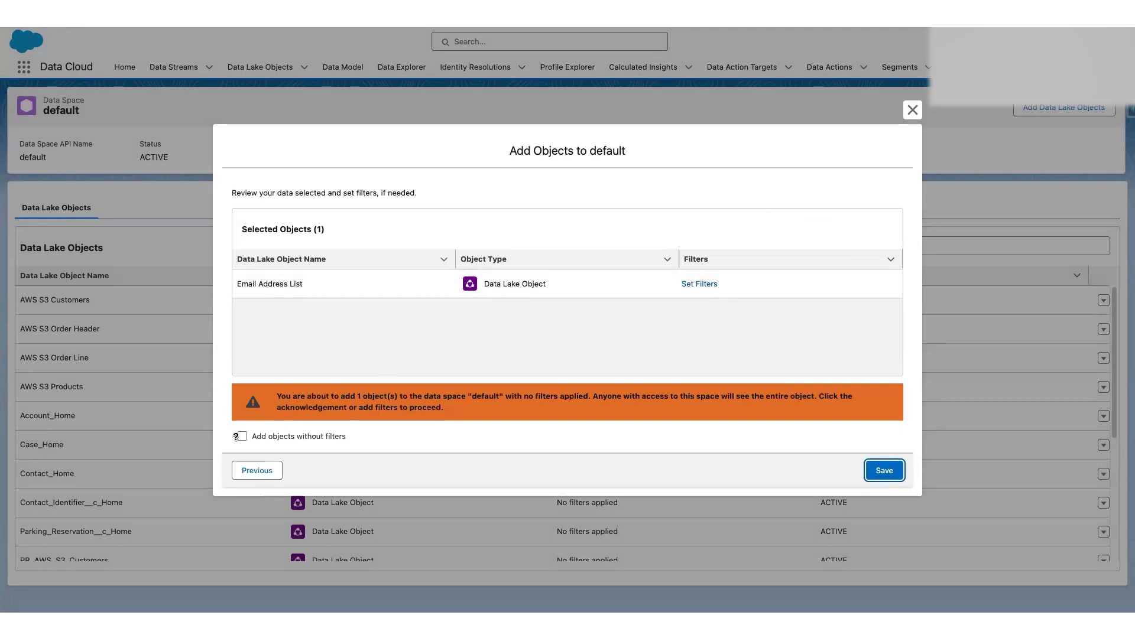
left_click(297, 395)
double_click(297, 395)
left_click_drag(345, 394, 811, 393)
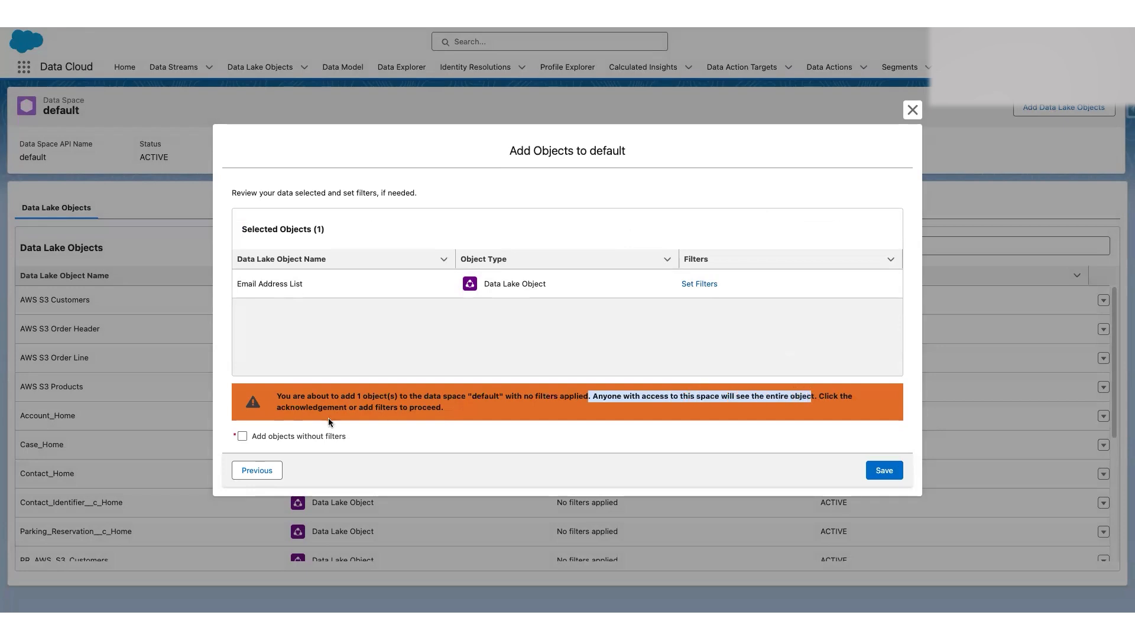
left_click(246, 436)
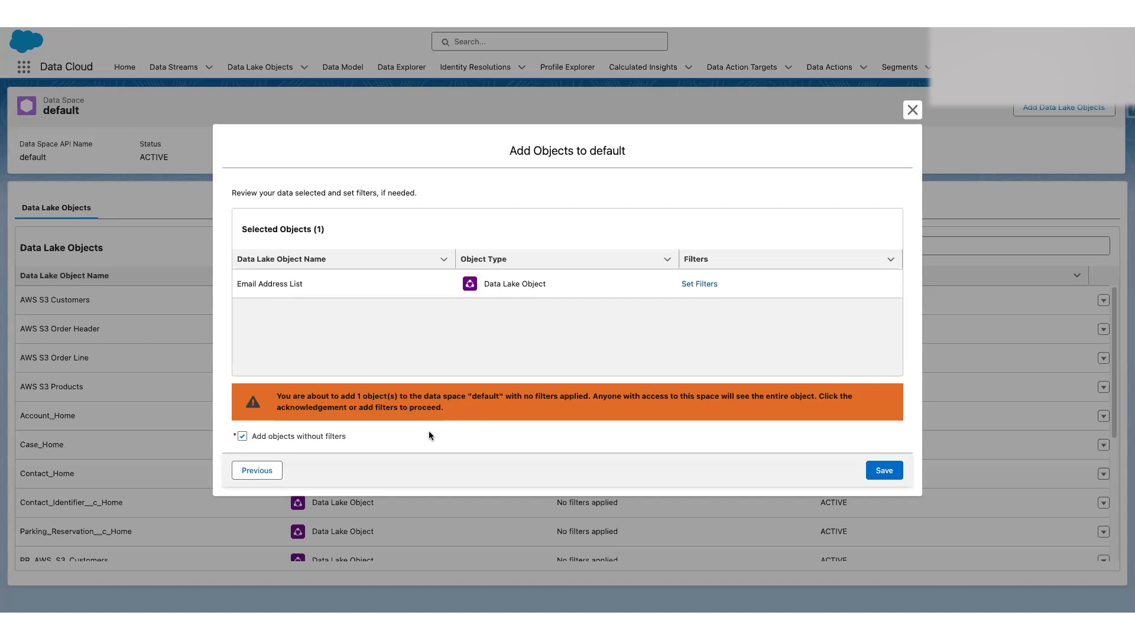
left_click(876, 471)
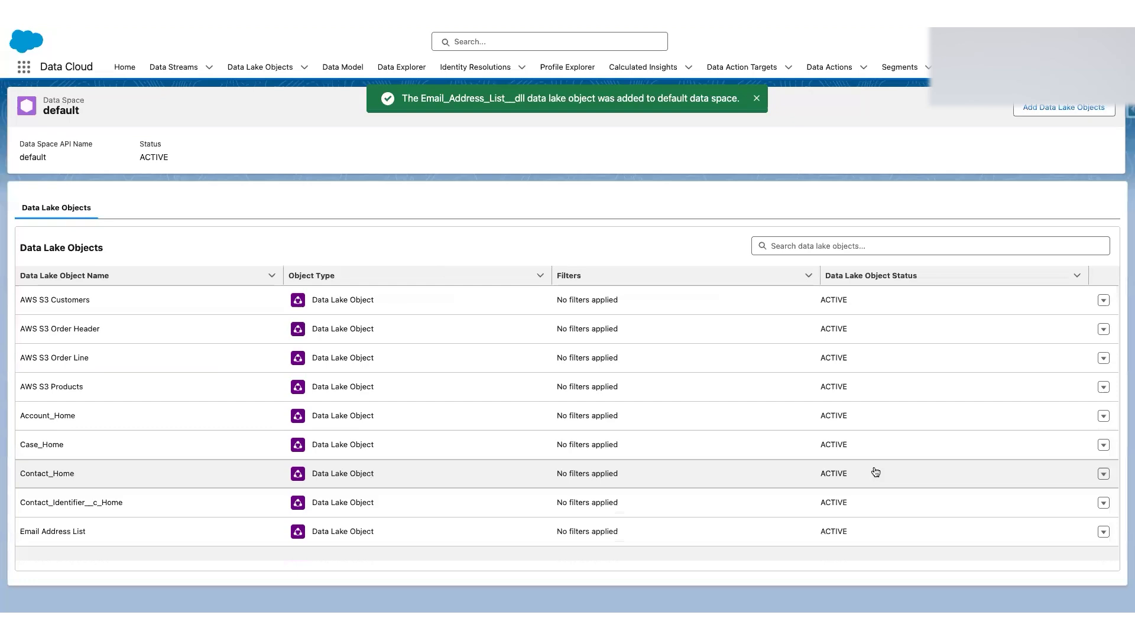
scroll(387, 358, "down", 5)
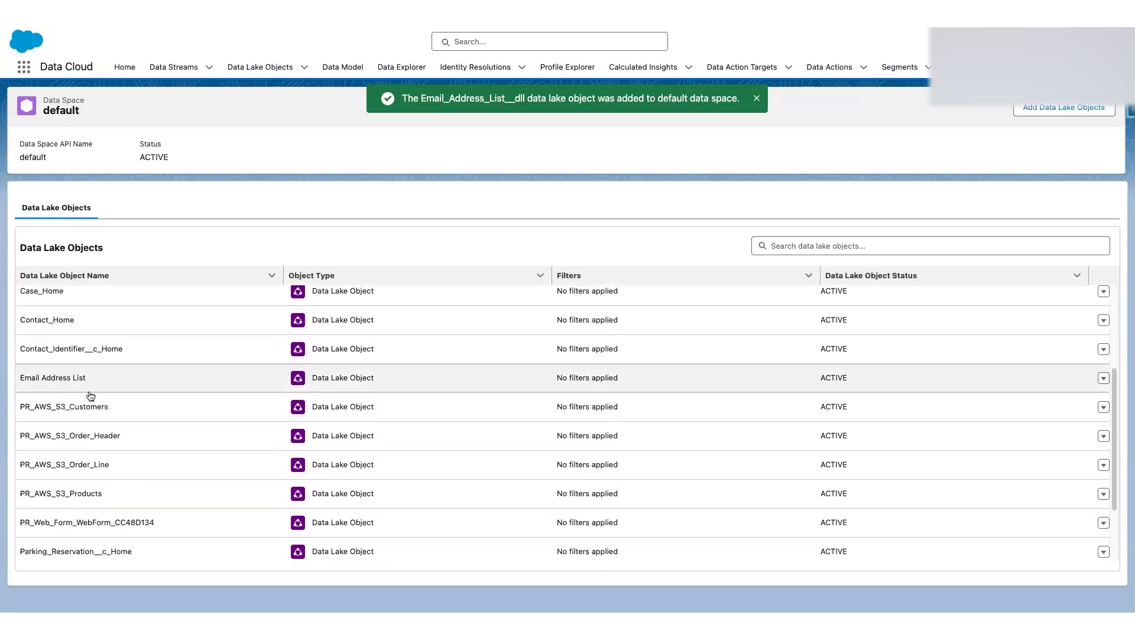
scroll(159, 377, "up", 3)
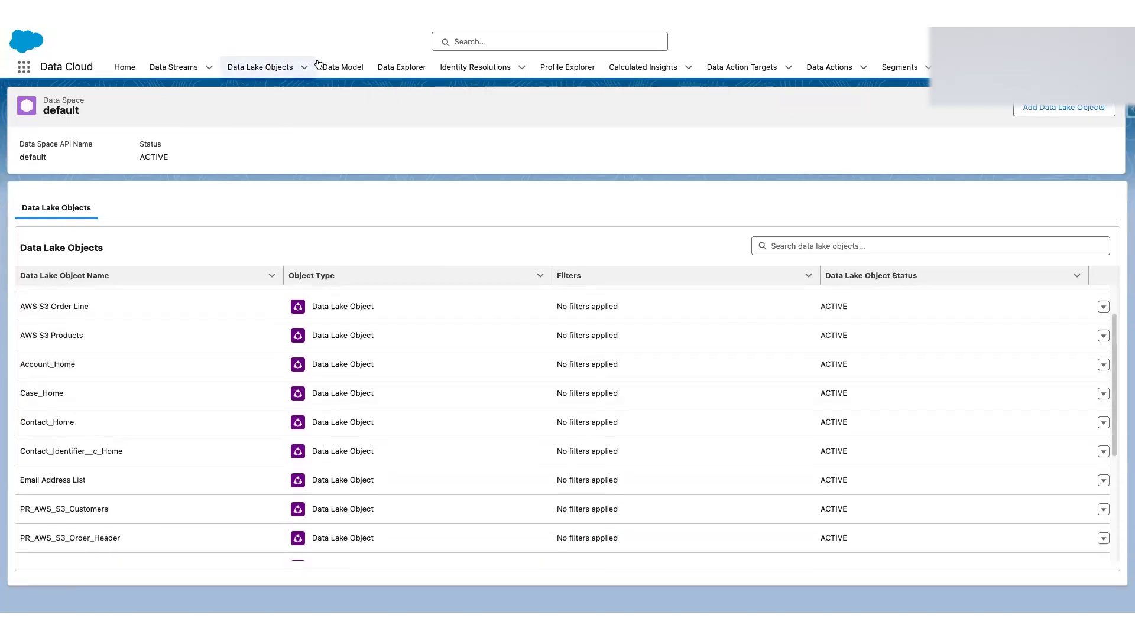
Reopen the Email Address List data lake object and check its data mapping for the default data space.
left_click(276, 70)
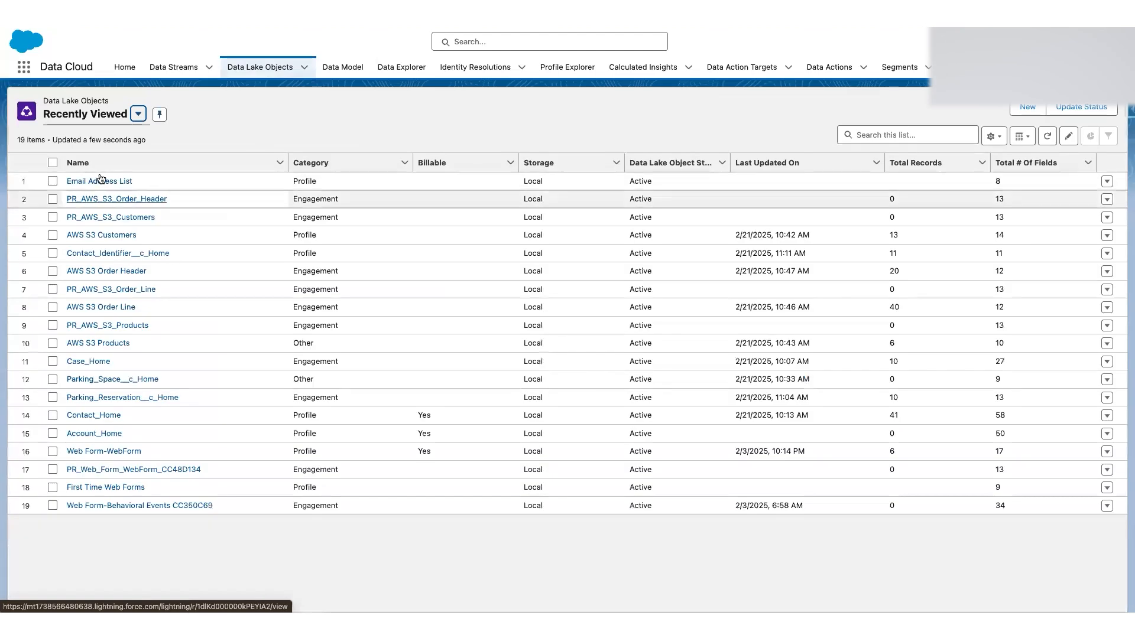
left_click(99, 181)
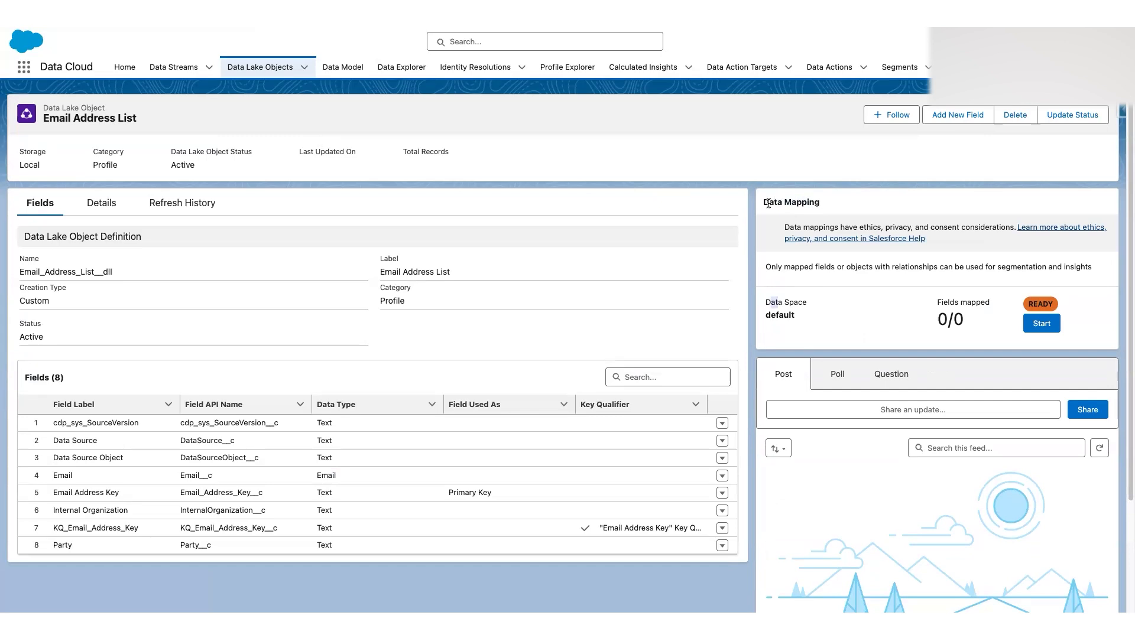
left_click_drag(763, 202, 821, 207)
left_click(824, 205)
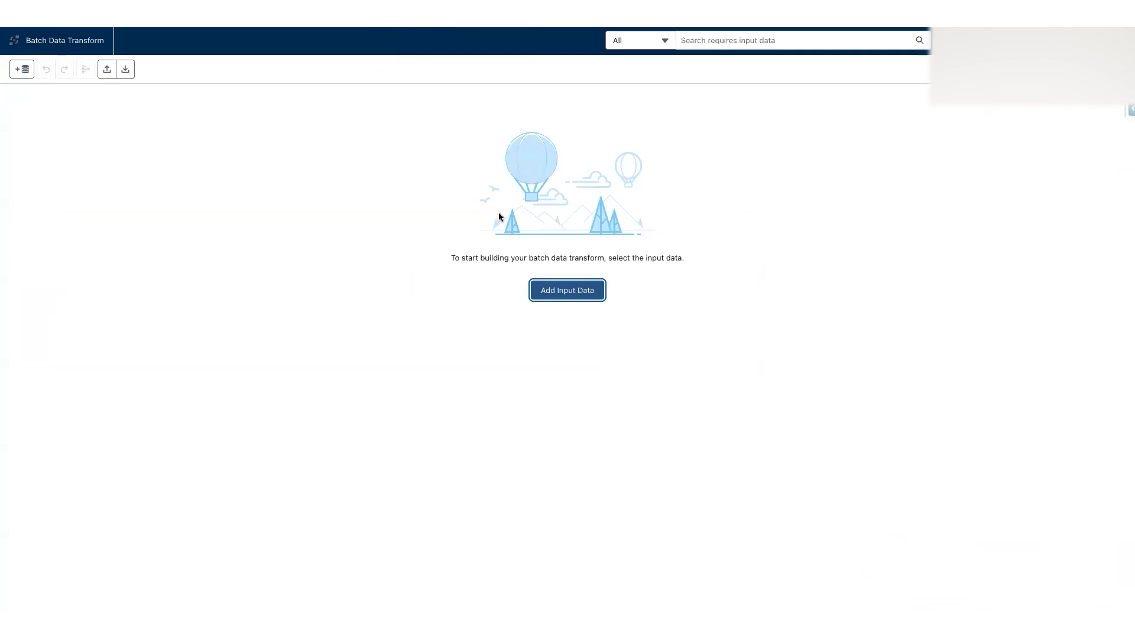
Choose AWS S3 Customers as input data with only both customer email address fields, Passport Nr, Customer Id and Customer Reward Nr selected.
left_click(569, 292)
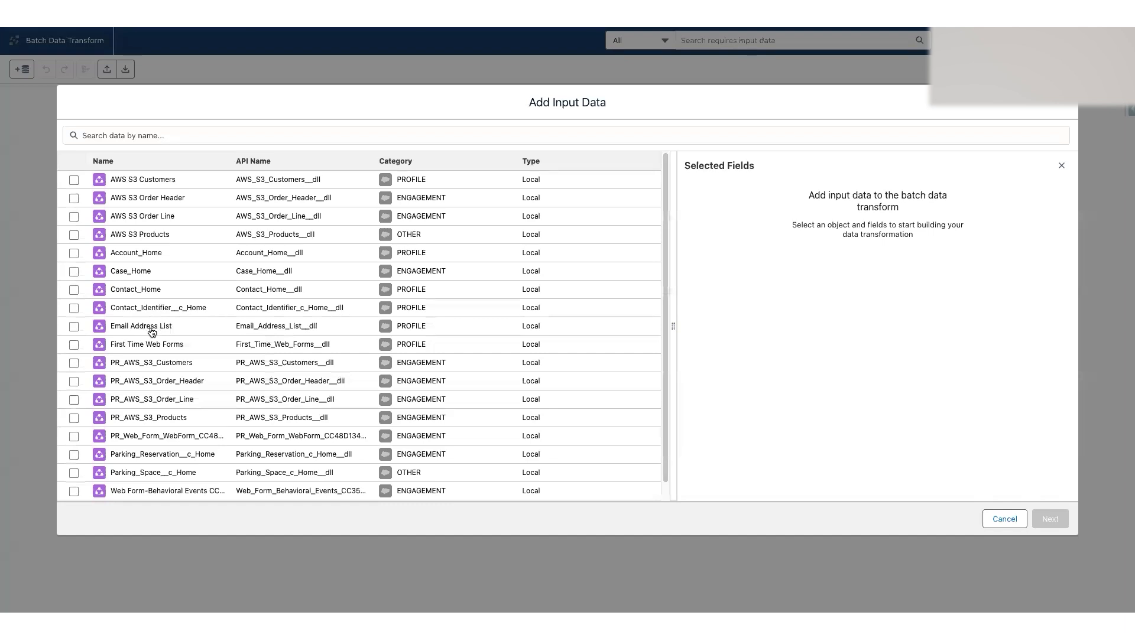
left_click(74, 181)
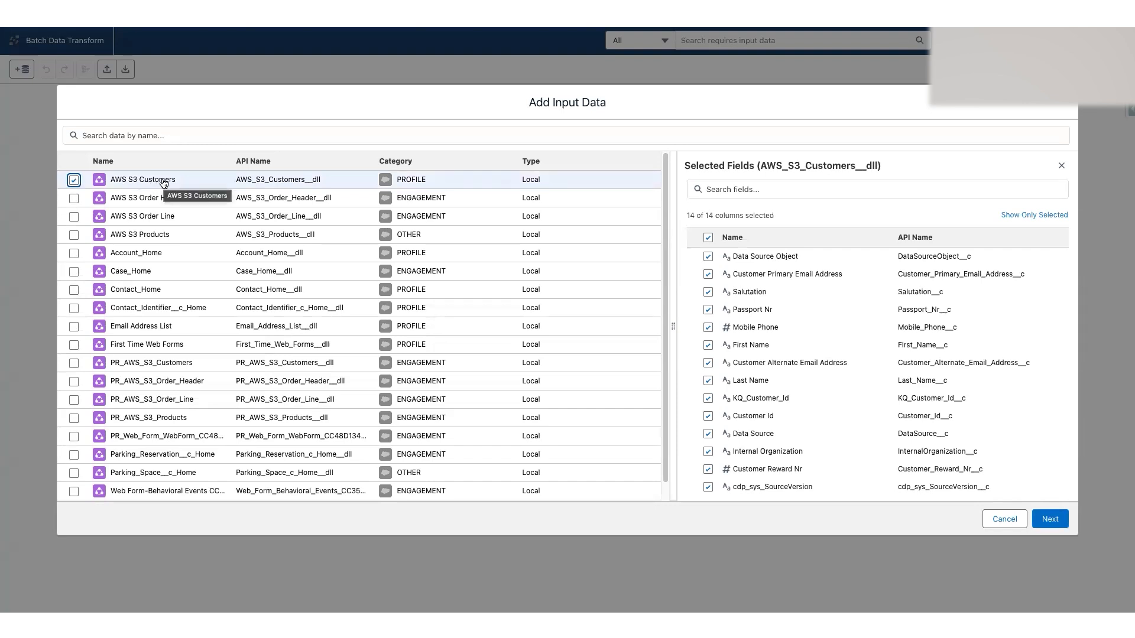
left_click(708, 238)
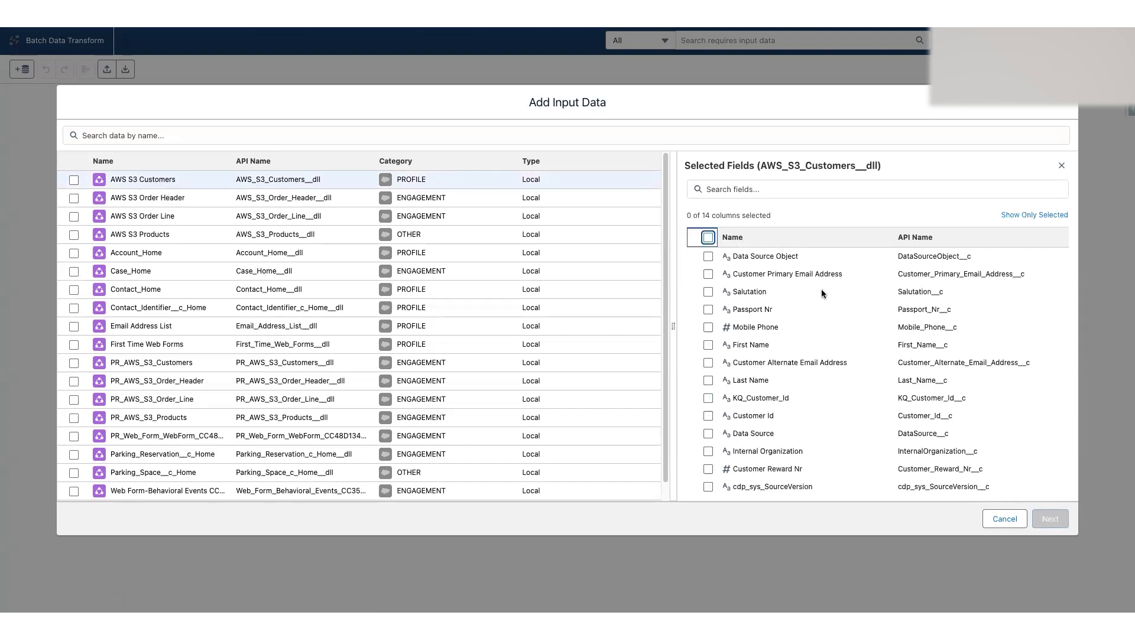
left_click(709, 274)
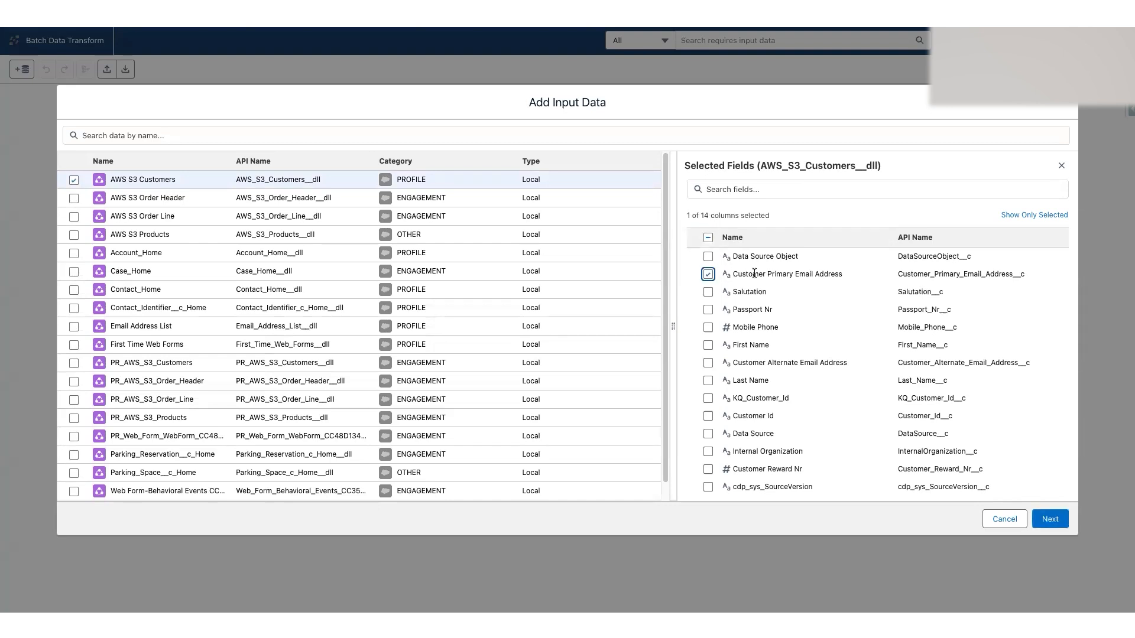
left_click(709, 312)
left_click(708, 364)
left_click(709, 417)
left_click(709, 469)
left_click_drag(742, 309, 762, 322)
left_click_drag(746, 417, 774, 417)
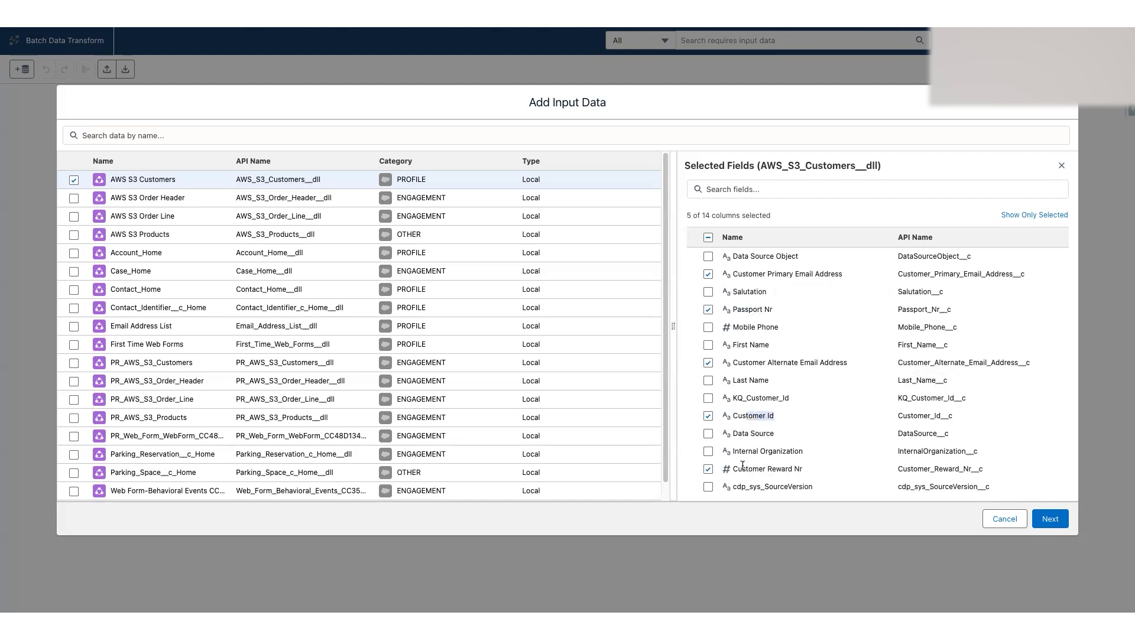
Deselect the Customer Reward Nr and Passport Nr fields and add AWS S3 Customers as the transform's input node.
left_click_drag(743, 466, 795, 467)
left_click(713, 476)
left_click(708, 469)
left_click(707, 310)
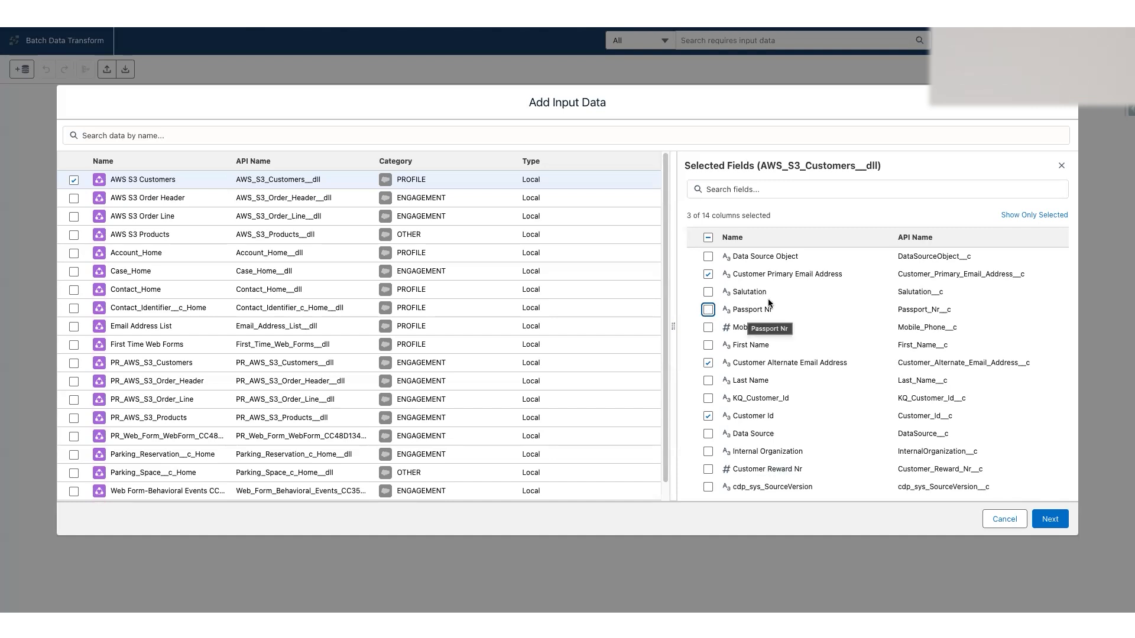
left_click(1038, 523)
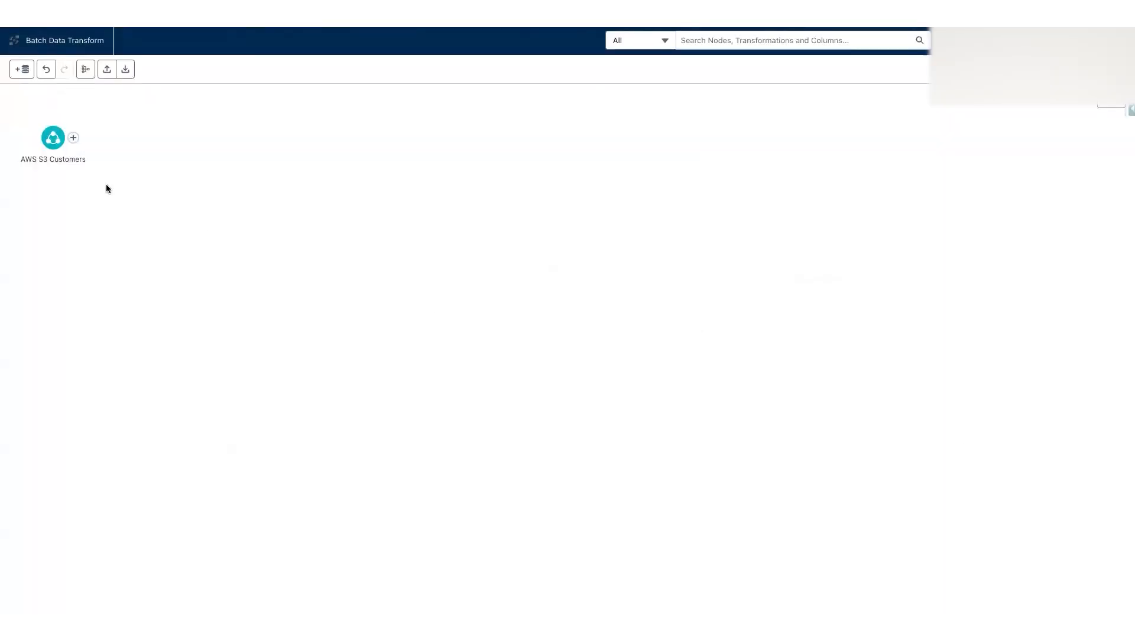
Add Contact_Home as a second input with its default fields and look at the node types available after it.
left_click(20, 72)
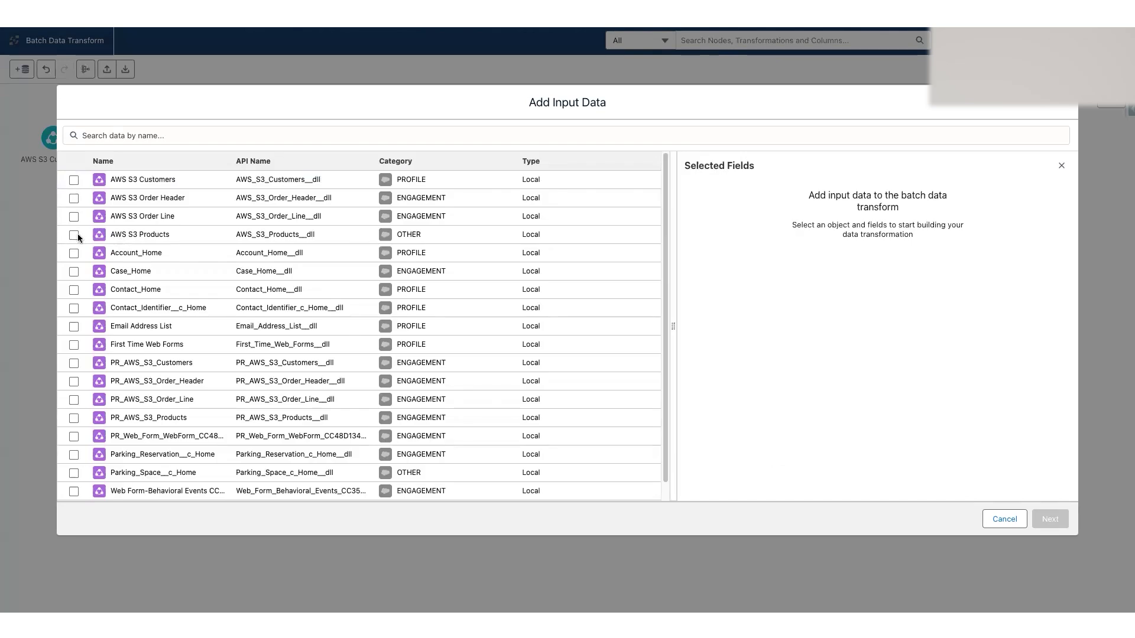
left_click(73, 290)
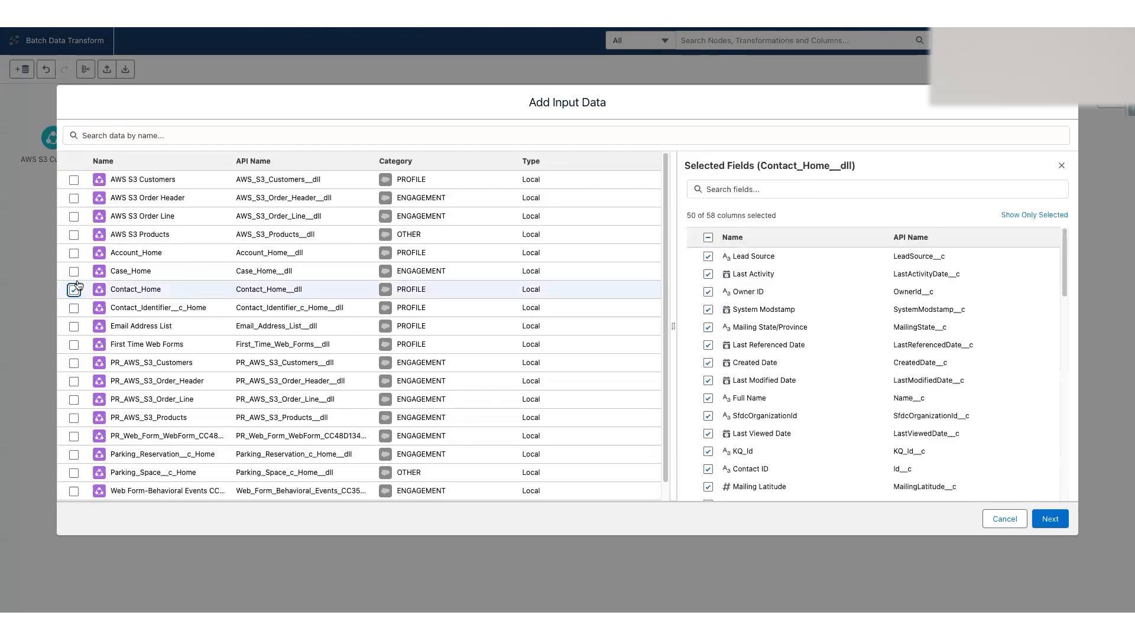
left_click(1050, 519)
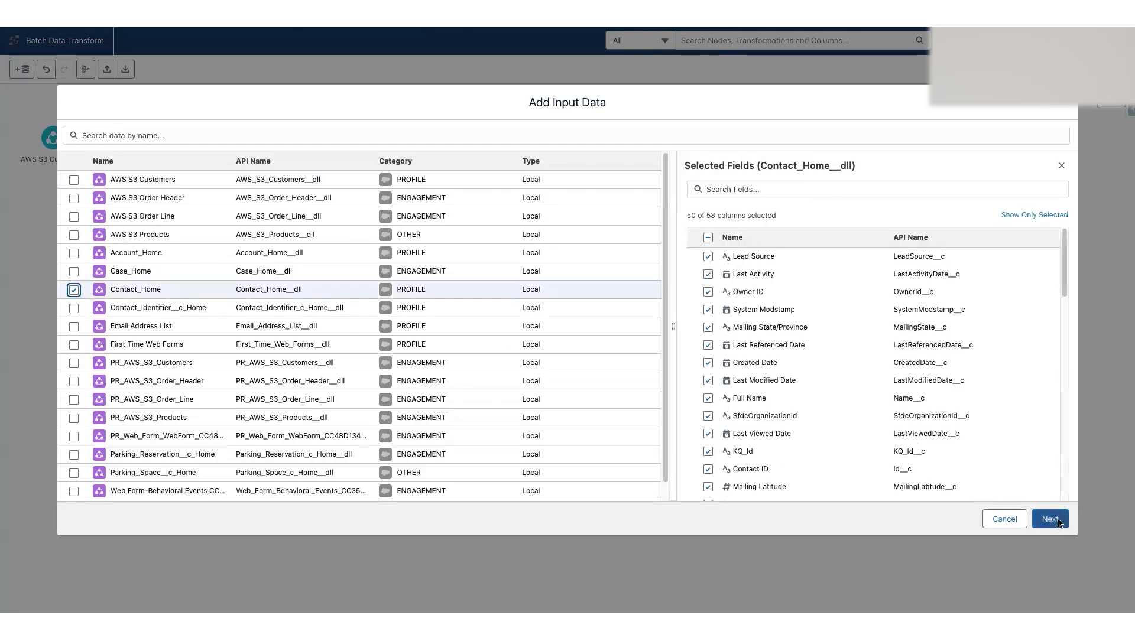
mouse_move(54, 222)
left_mouse_down()
mouse_move(53, 255)
mouse_move(55, 224)
left_mouse_up()
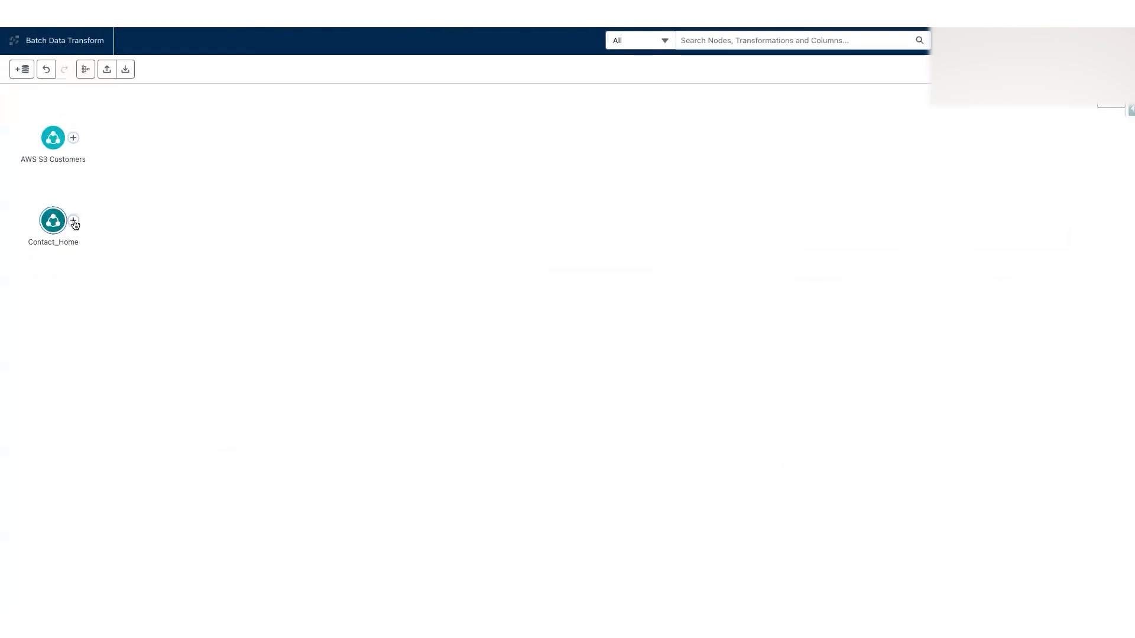
left_click(74, 222)
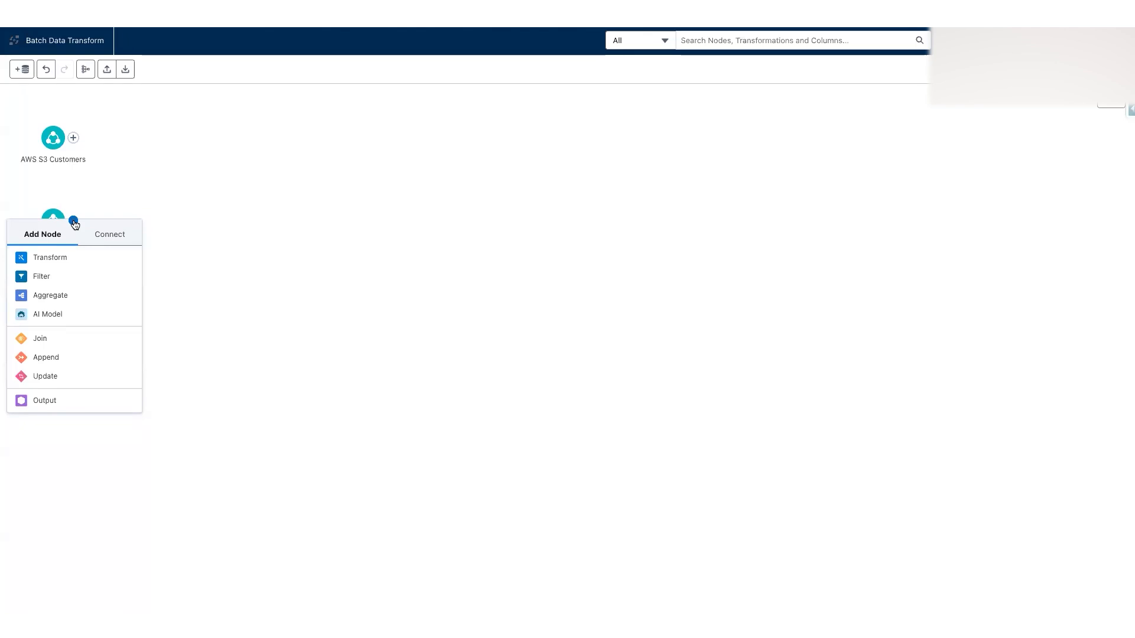
left_click(84, 201)
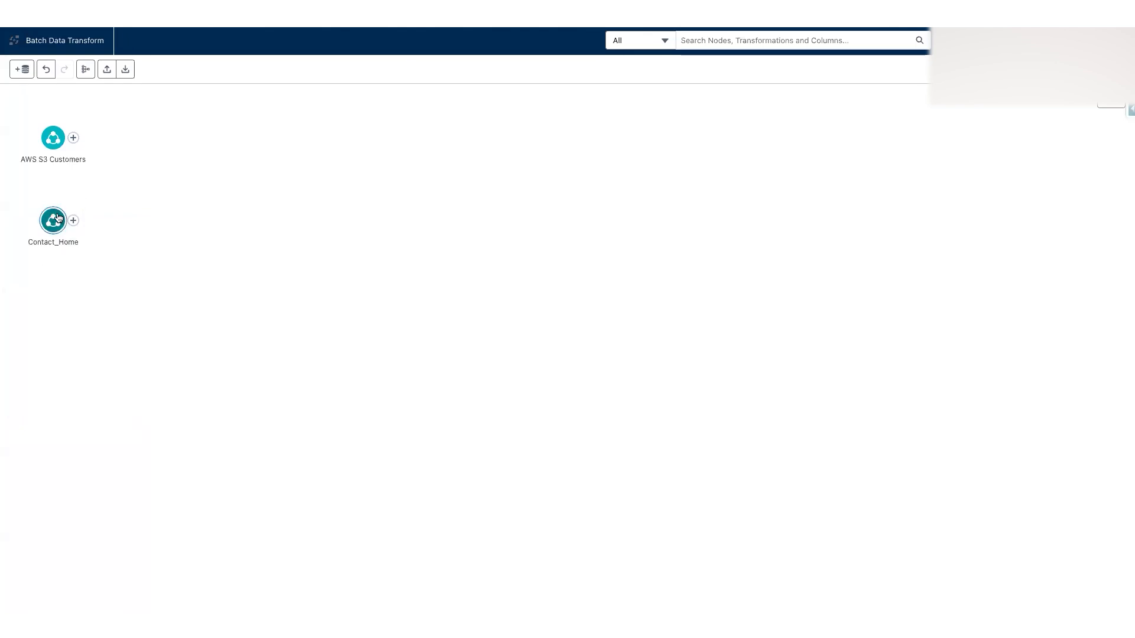
Delete the Contact_Home input node from the batch data transform.
left_click(54, 216)
left_click(66, 200)
left_click(65, 199)
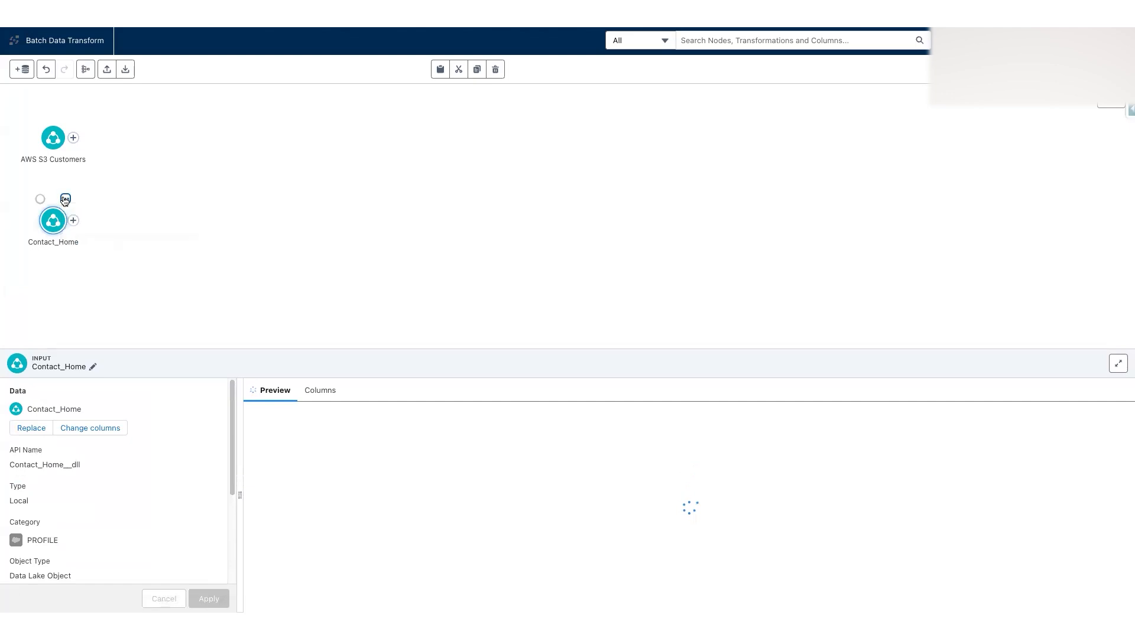
left_click(65, 199)
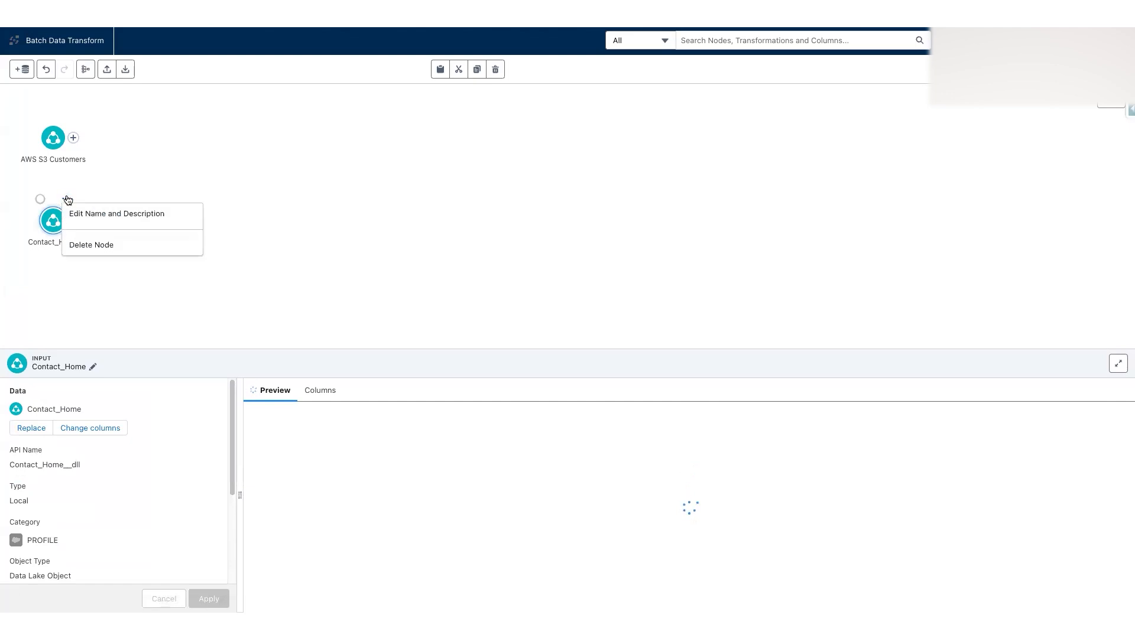
left_click(112, 245)
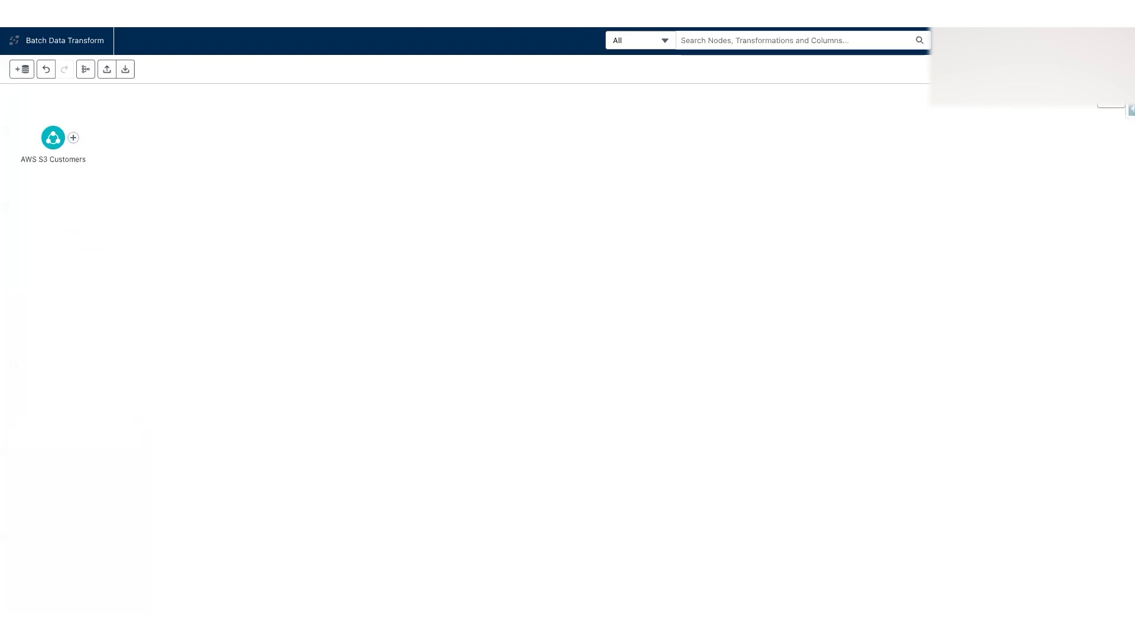
Look at the save dialog for the batch data transform and the node types available after AWS S3 Customers.
left_click(1104, 70)
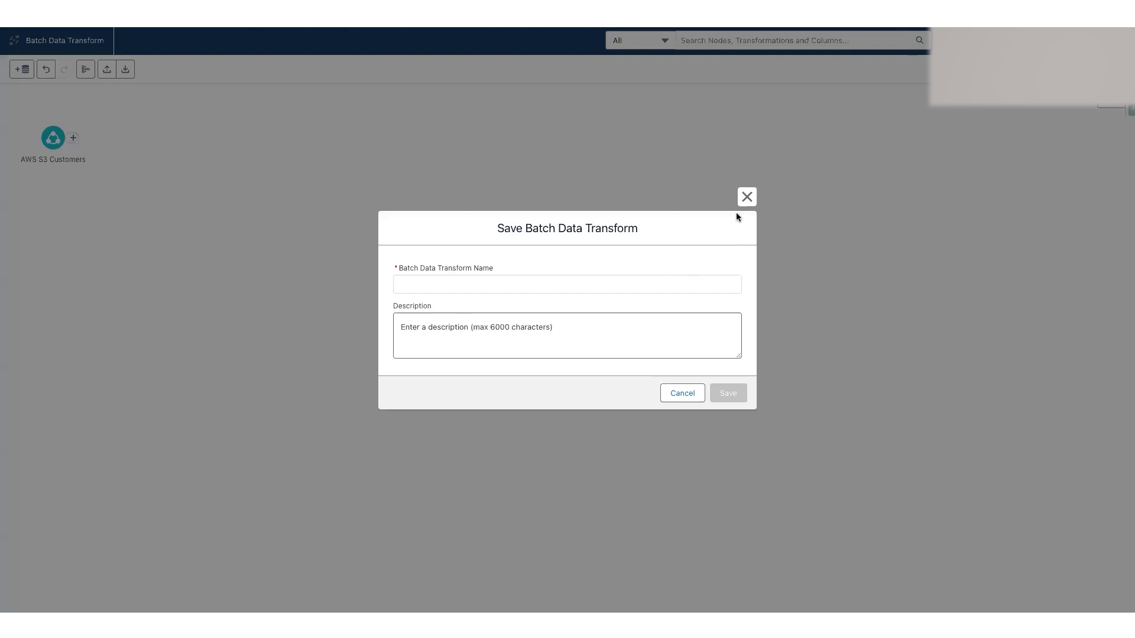
left_click(746, 198)
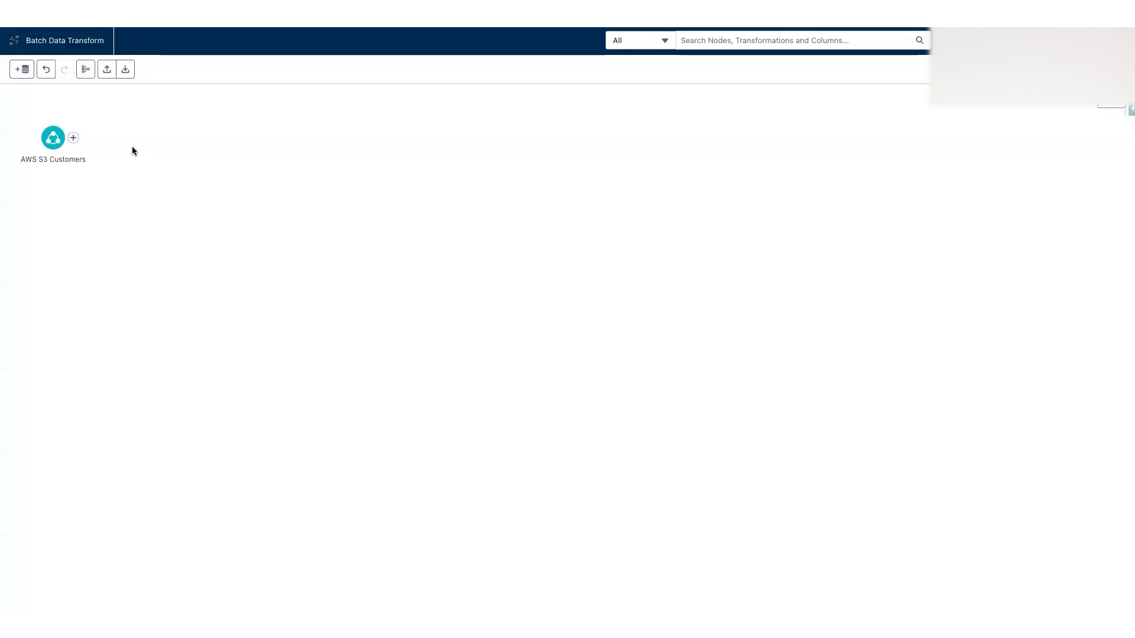
left_click(74, 139)
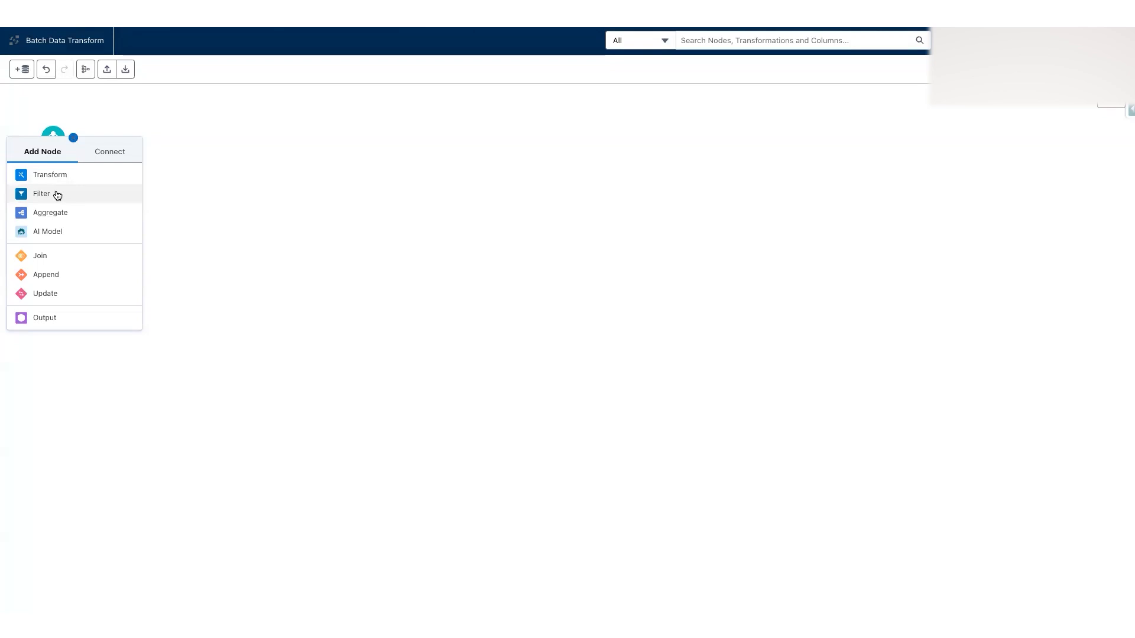
left_click(323, 116)
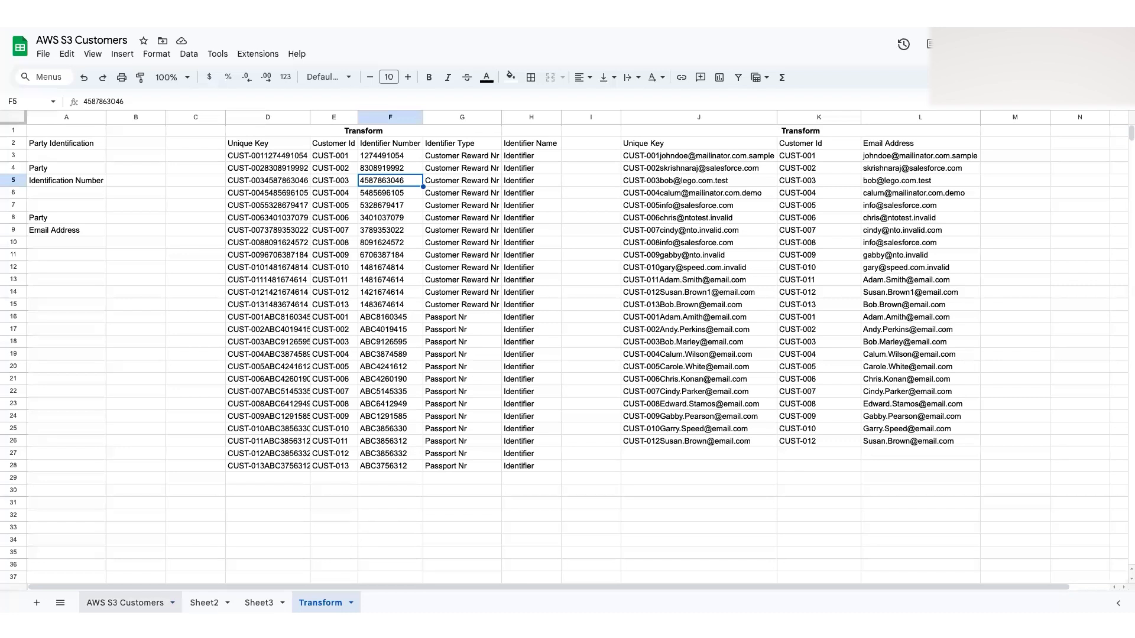
Switch to the AWS S3 Customers sheet in Google Sheets and examine the primary and alternate email address columns.
left_click(133, 603)
left_click(497, 145)
left_click_drag(514, 145, 535, 306)
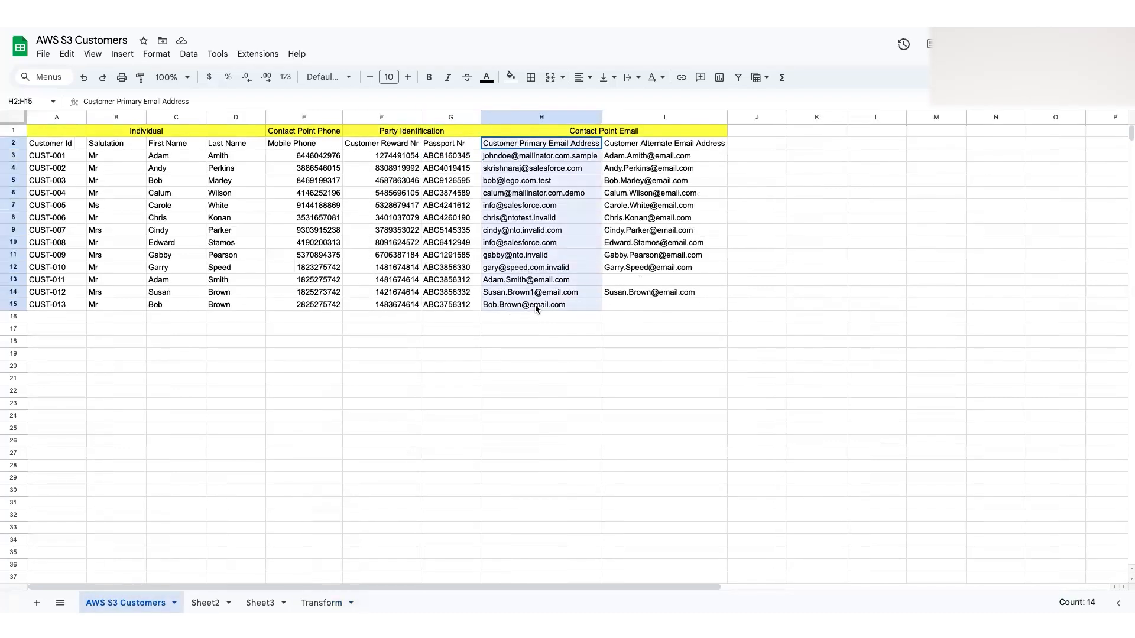
left_click_drag(641, 144, 661, 307)
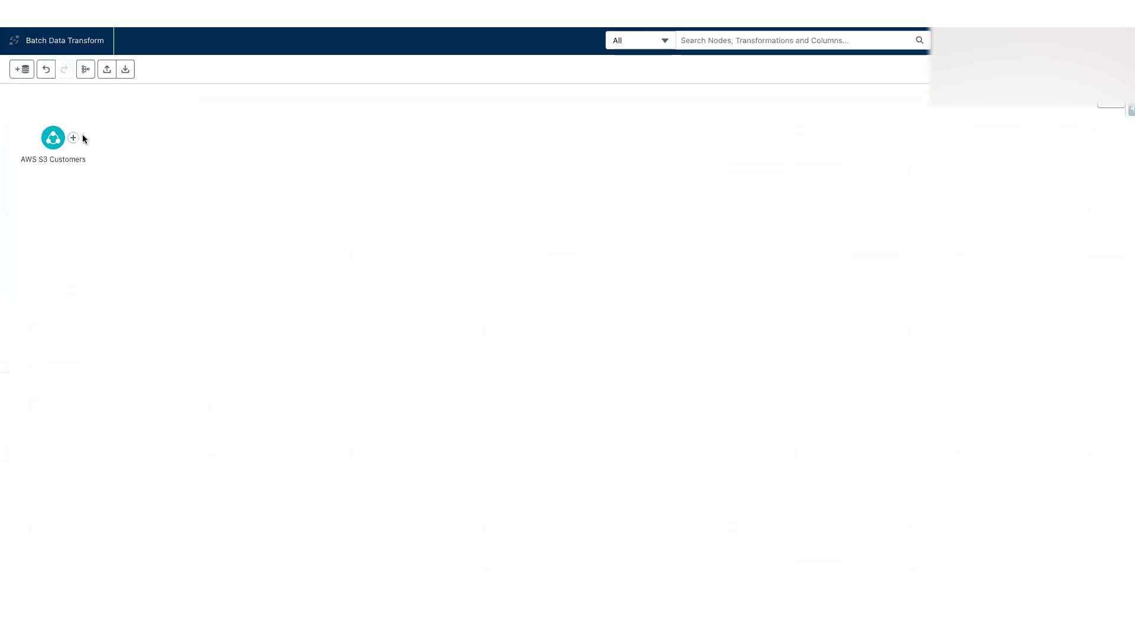
Back in the Batch Data Transform editor, add a Filter node after AWS S3 Customers and start a custom filter expression.
left_click(74, 138)
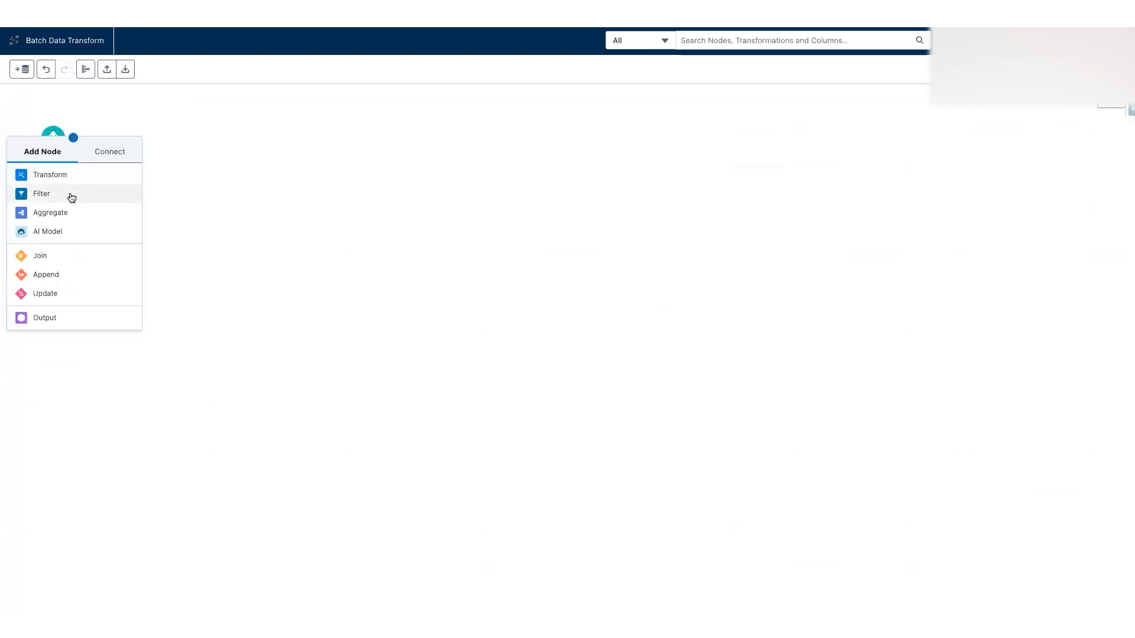
left_click(71, 197)
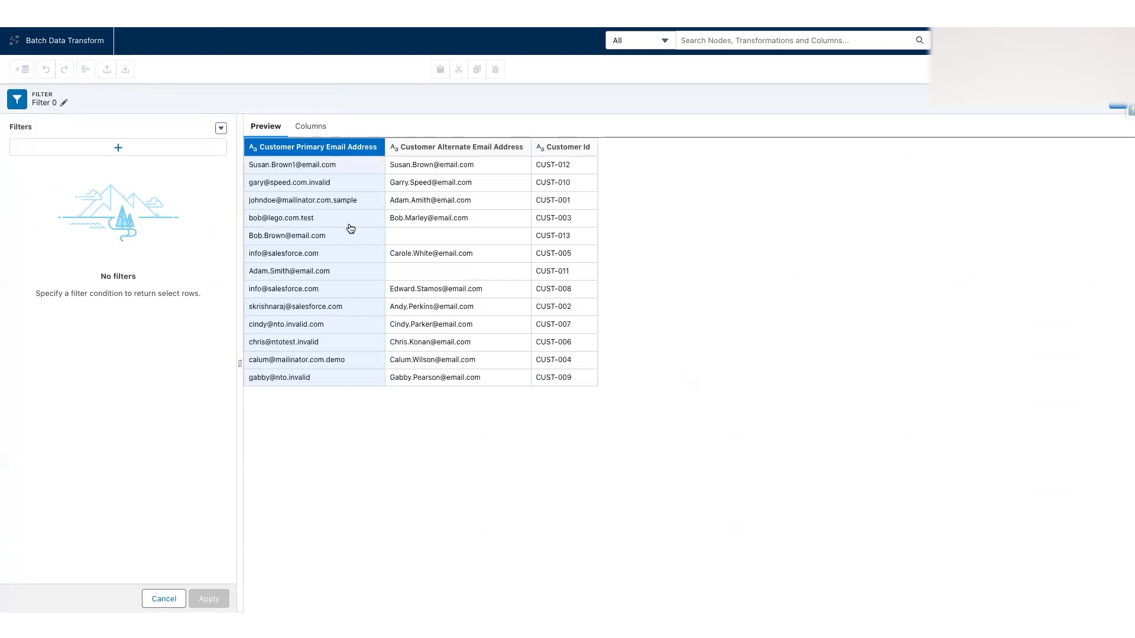
left_click(221, 129)
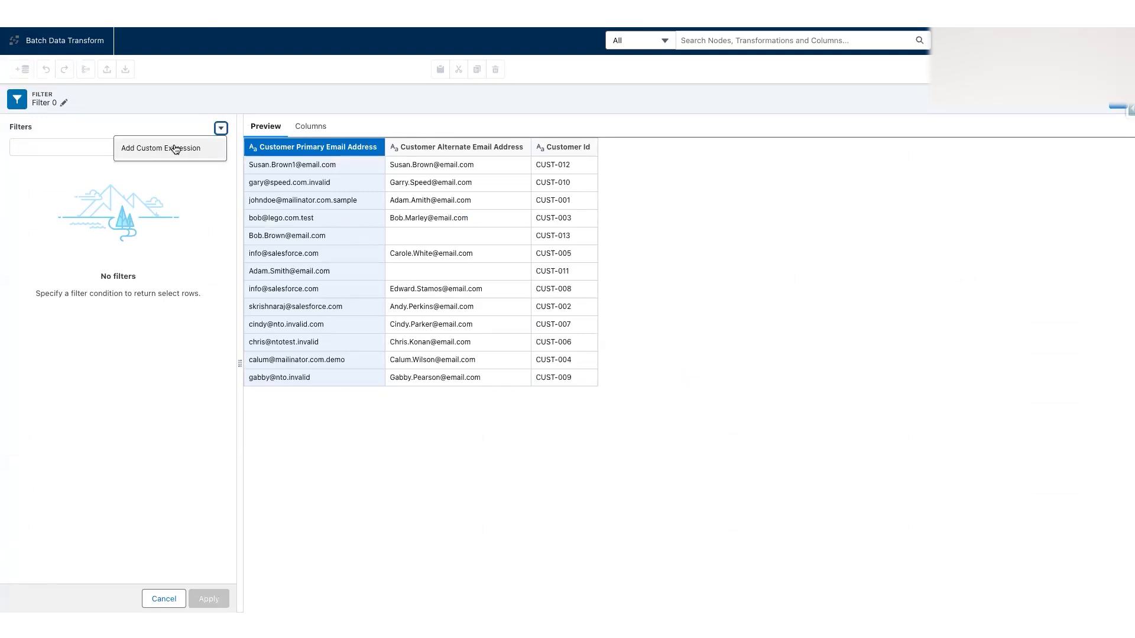
left_click(367, 368)
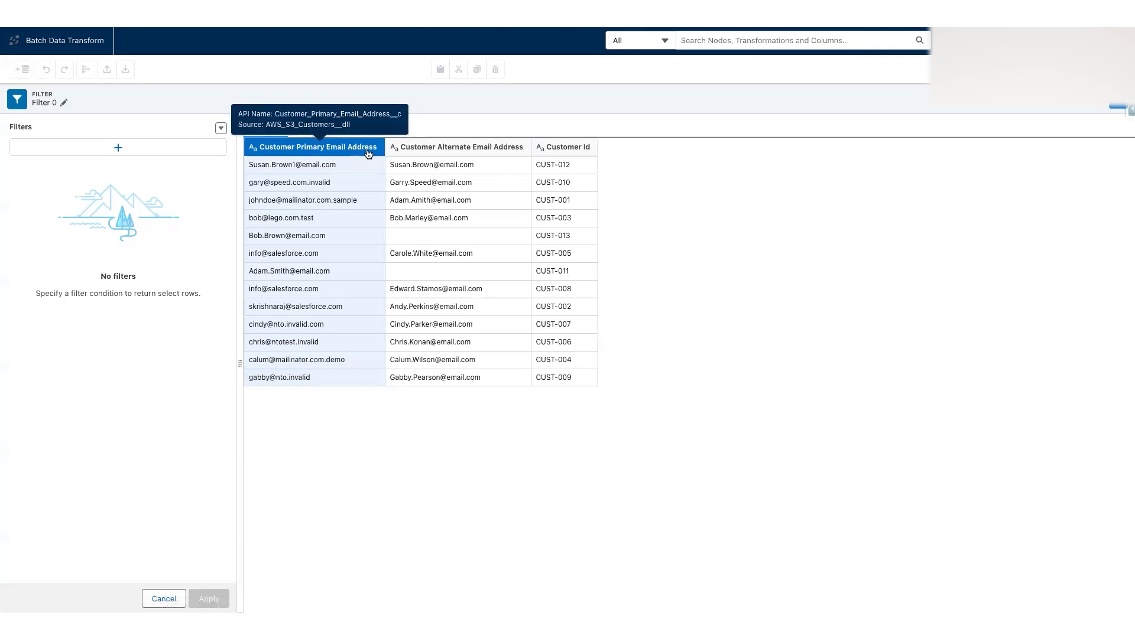
left_click(220, 128)
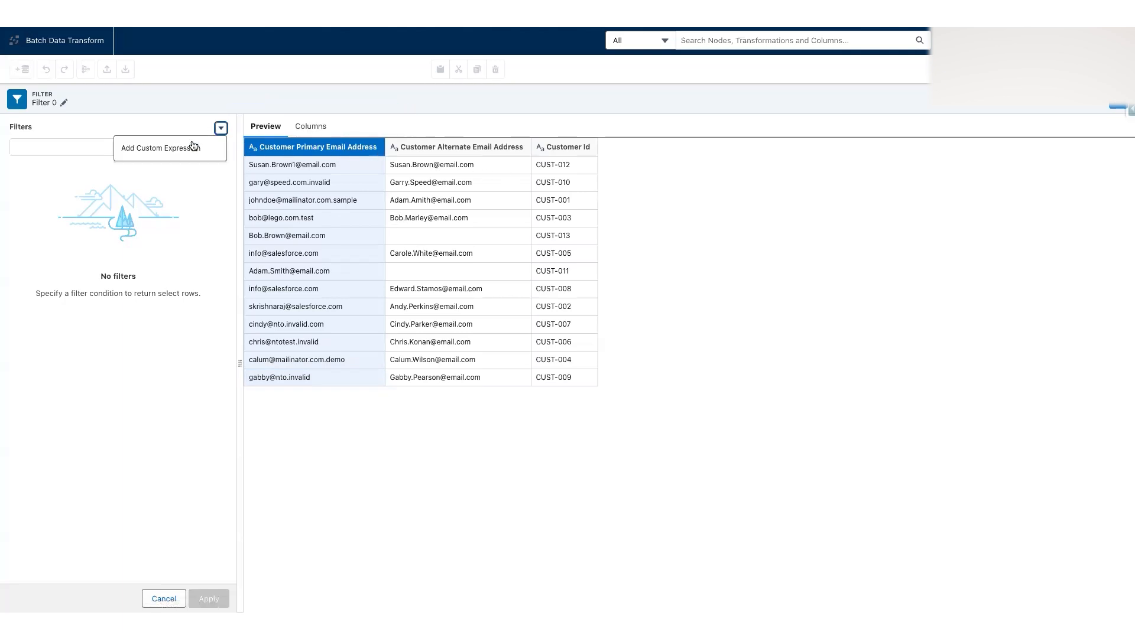
left_click(182, 147)
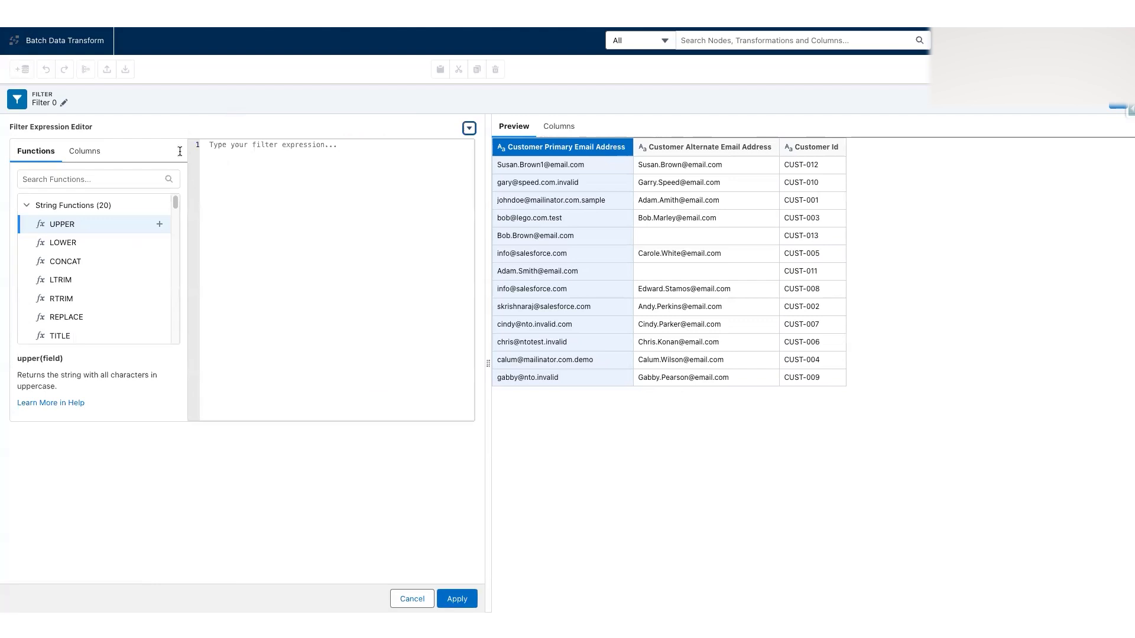
Search the filter functions for "char" and insert the CHAR_LENGTH function into the filter expression.
left_click(127, 179)
type("chat")
key("BackSpace")
type("r")
left_click(123, 229)
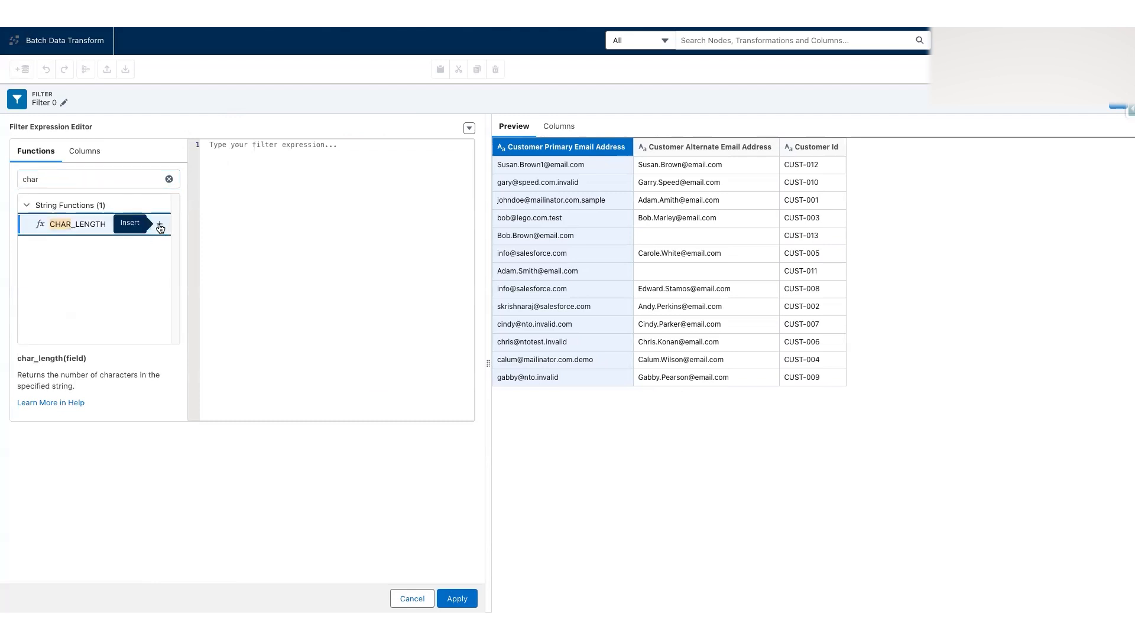
left_click_drag(10, 127, 80, 126)
left_click(109, 127)
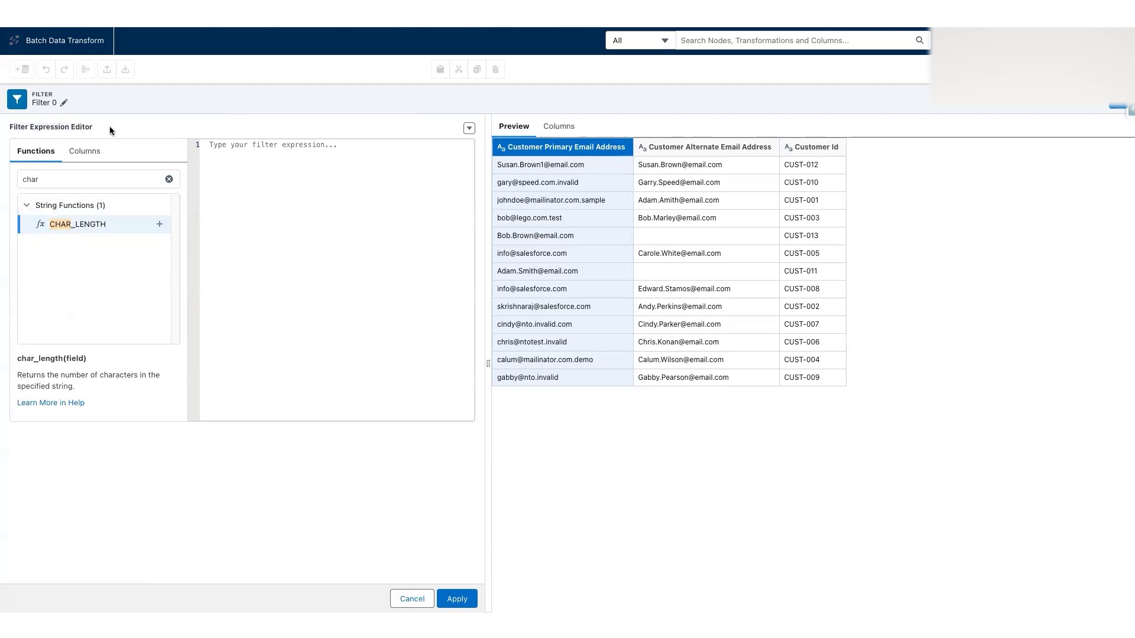
left_click(159, 224)
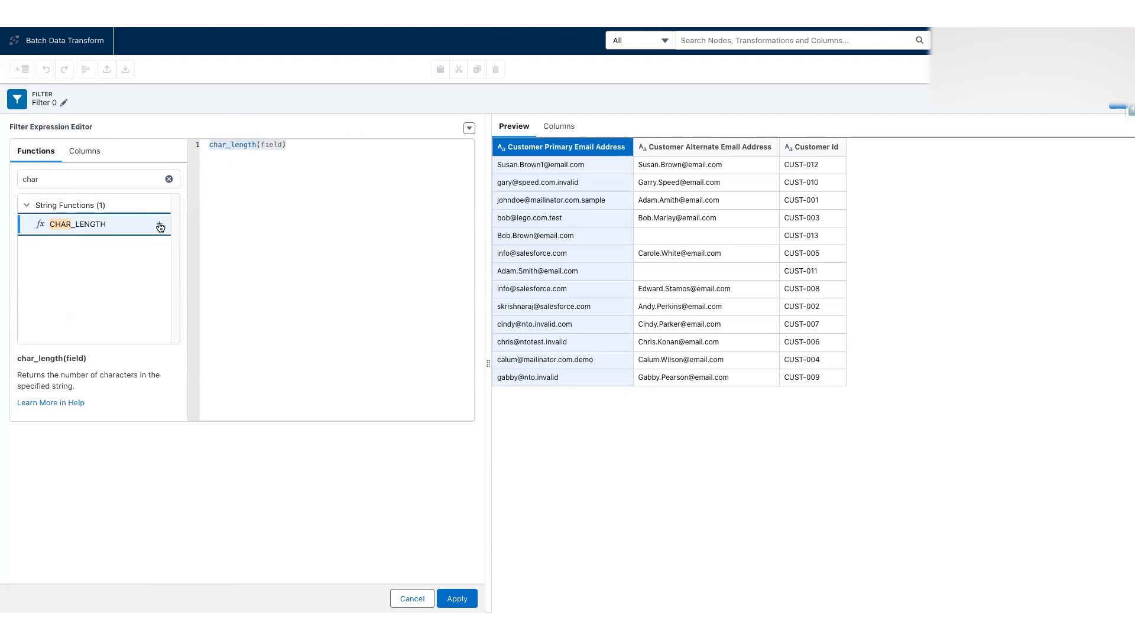
Replace the field placeholder with Customer Primary Email Address so the filter expression reads char_length(Customer_Primary_Email_Address__c) > 0.
triple_click(243, 147)
double_click(265, 146)
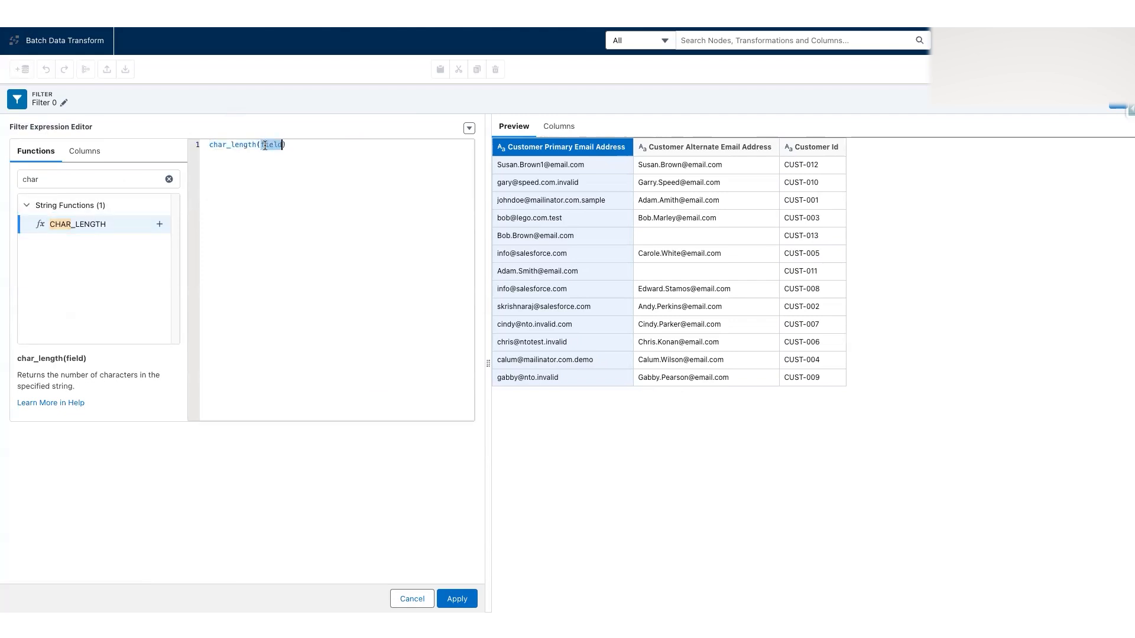
key("BackSpace")
left_click(88, 152)
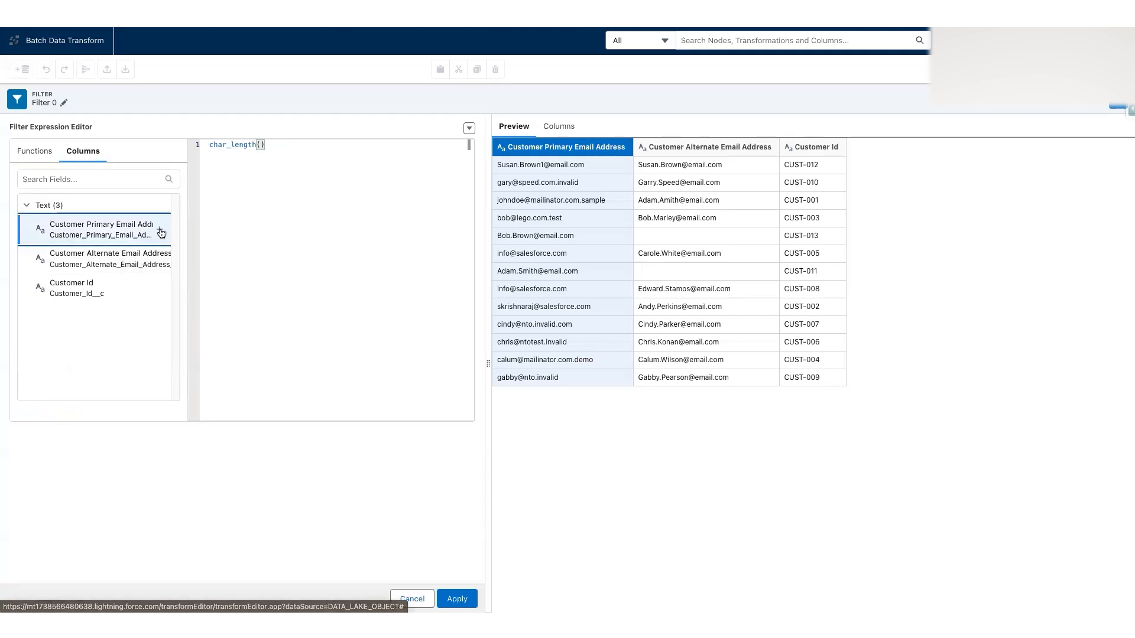
left_click(161, 230)
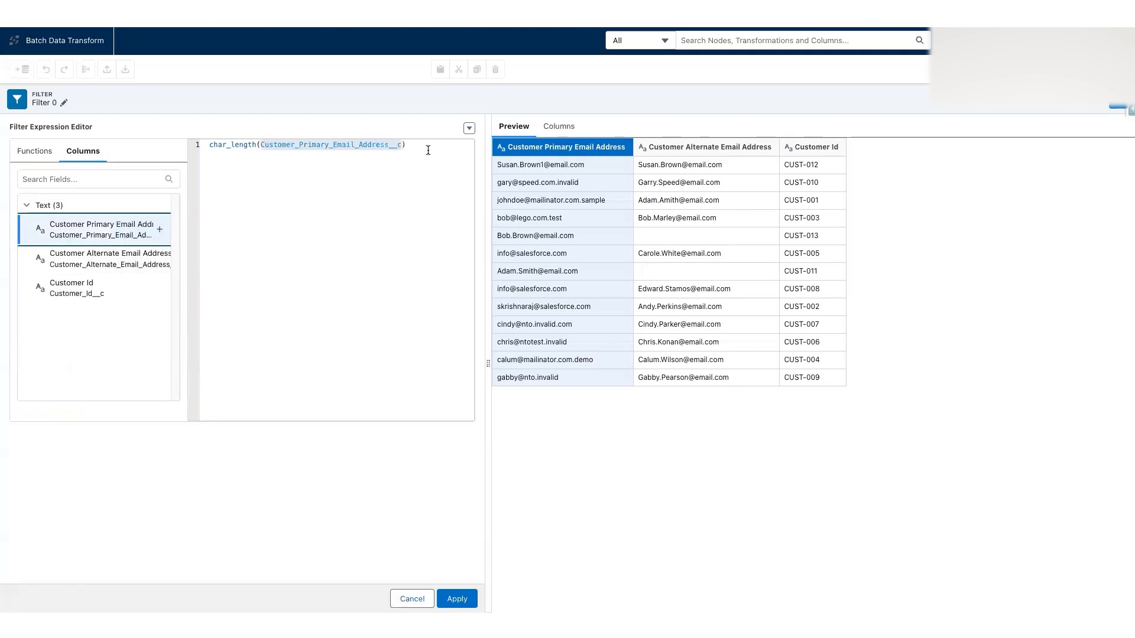
type("> 0")
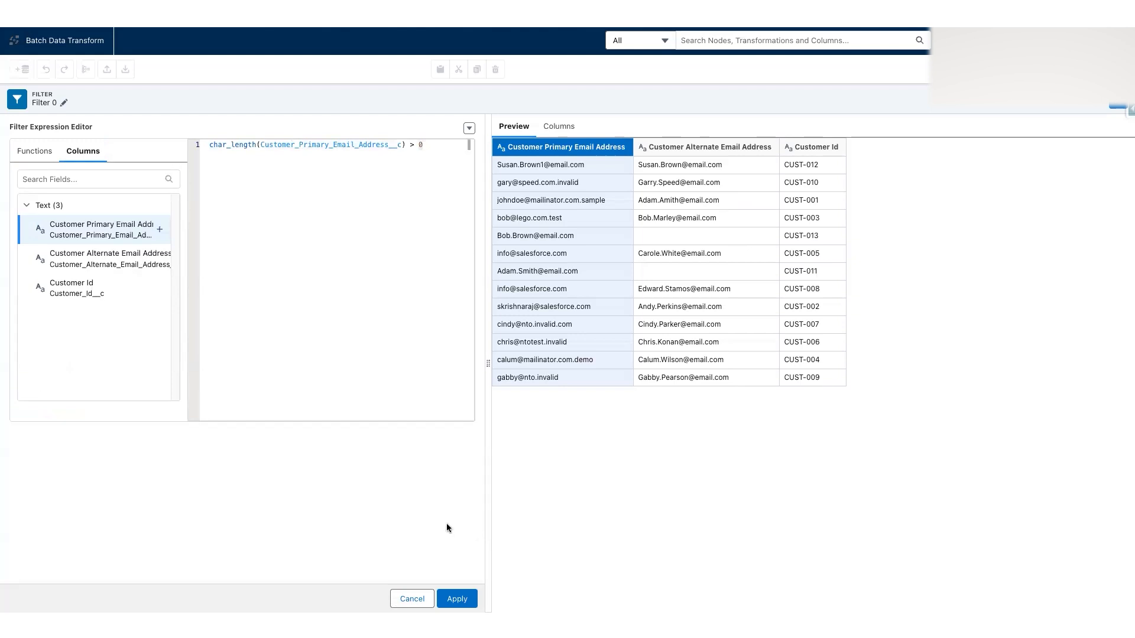
Apply the filter expression, enlarge the preview of the filtered customer records, and close the filter details.
left_click(457, 599)
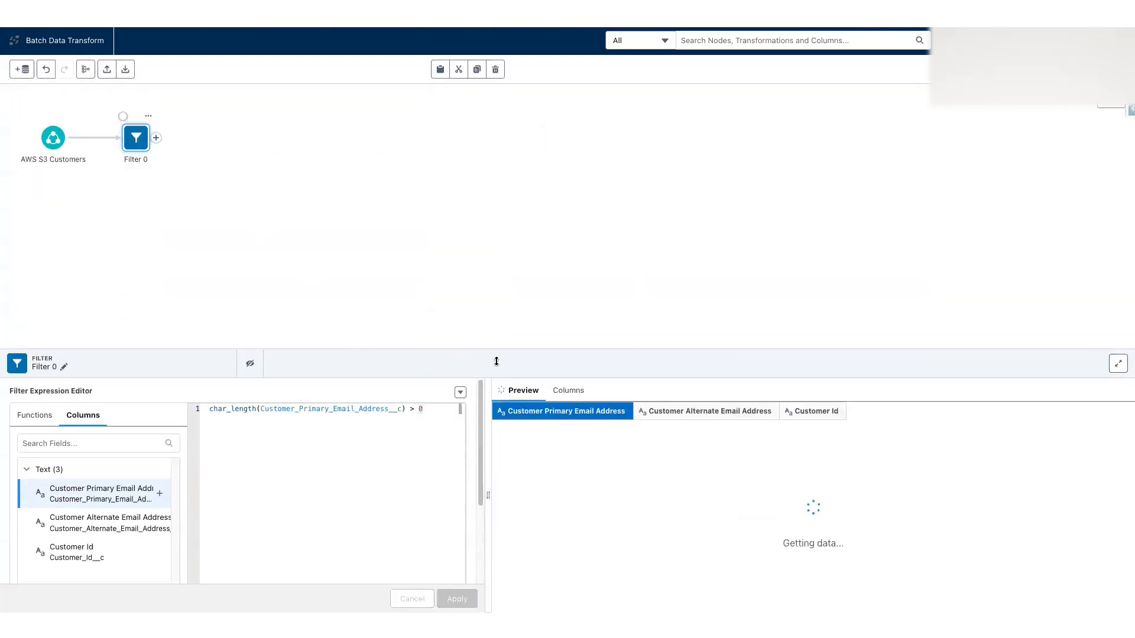
left_click_drag(500, 353, 436, 131)
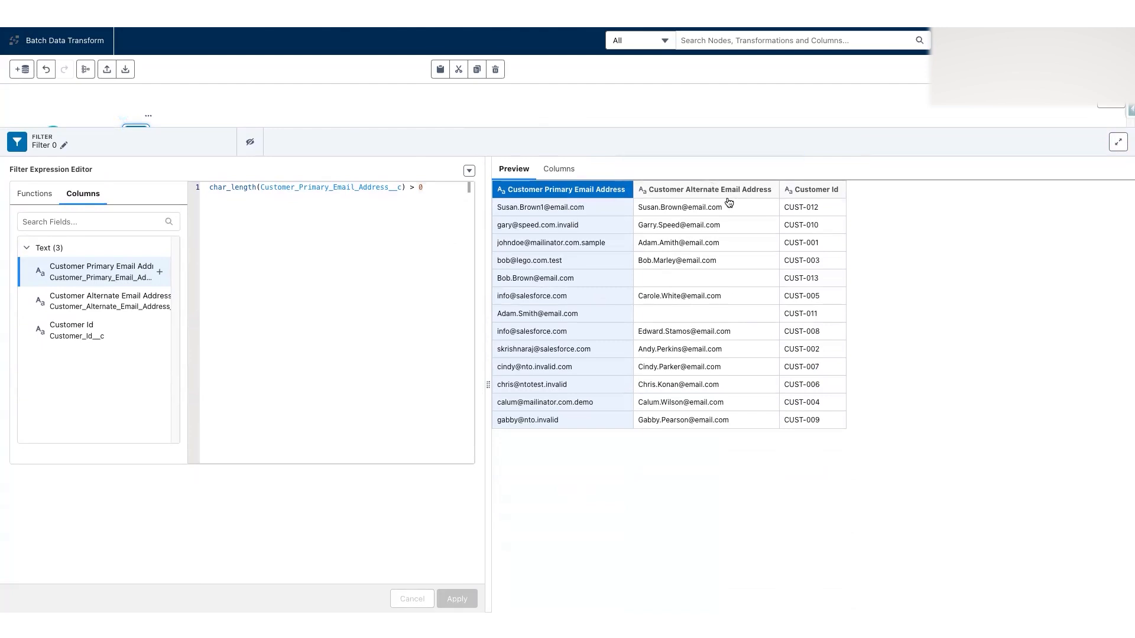
left_click(974, 109)
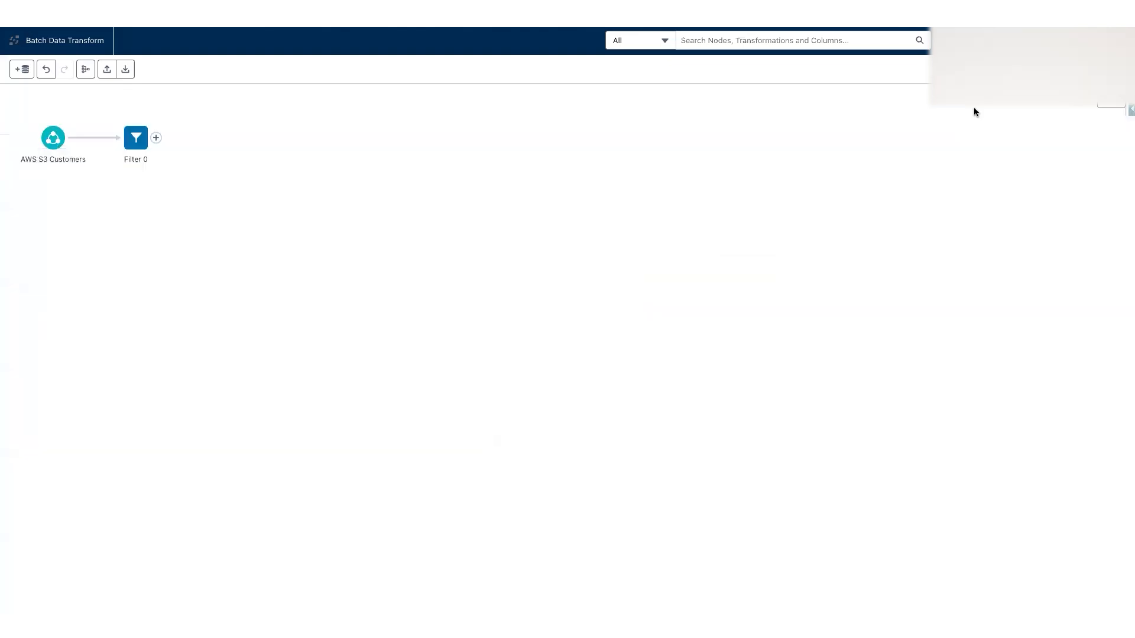
Rename the Filter 0 node as Primary Email Filter.
left_click(136, 161)
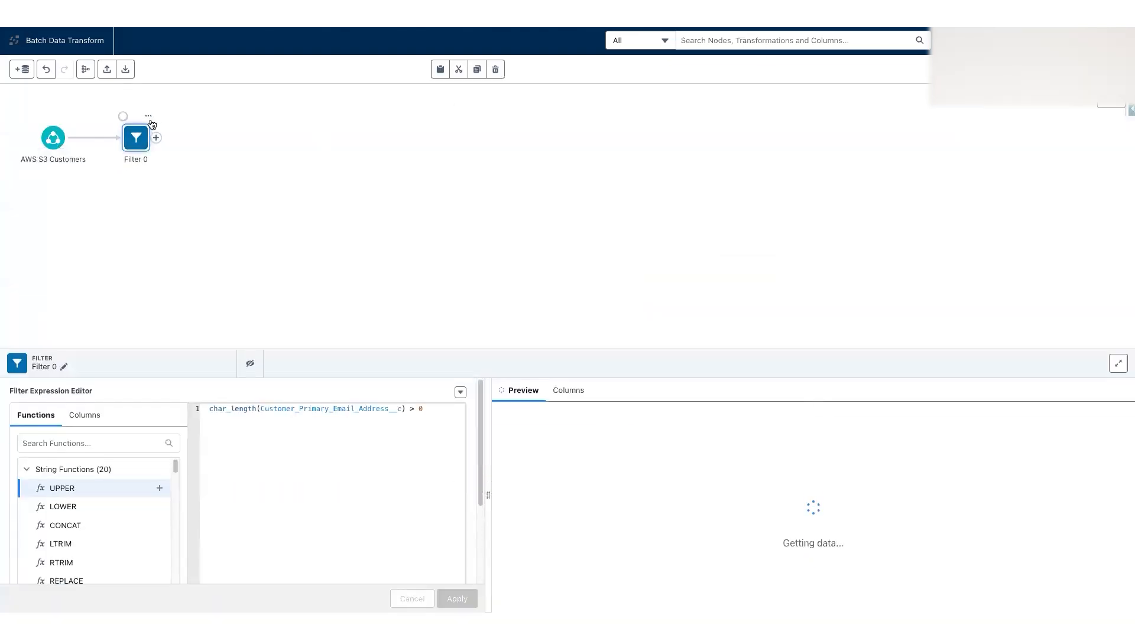
left_click(64, 367)
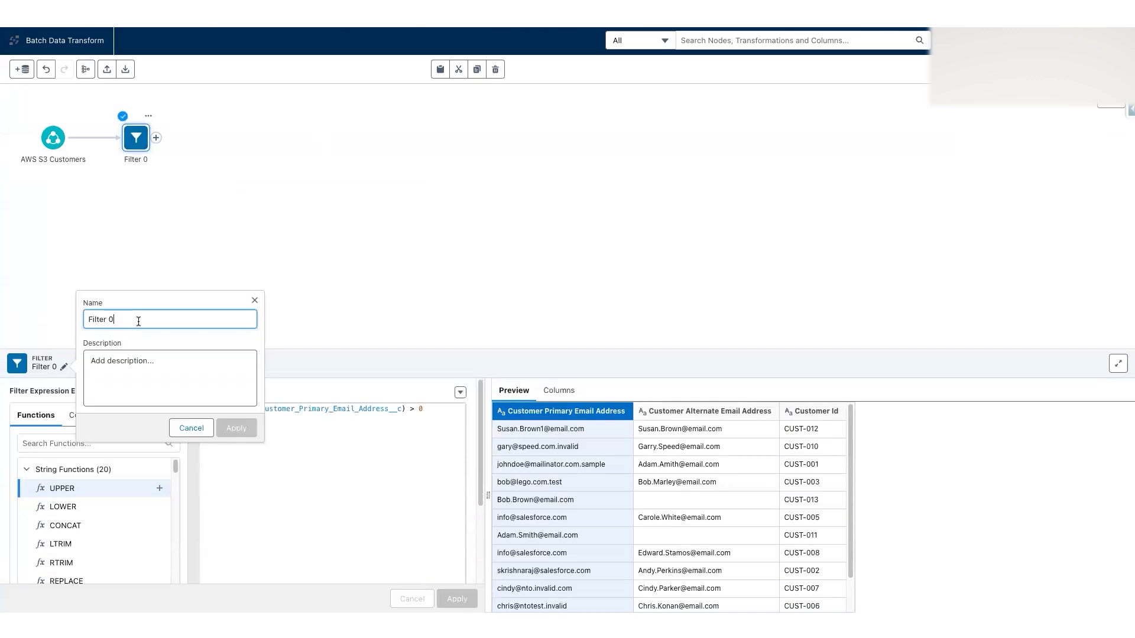
triple_click(103, 314)
type("Primary")
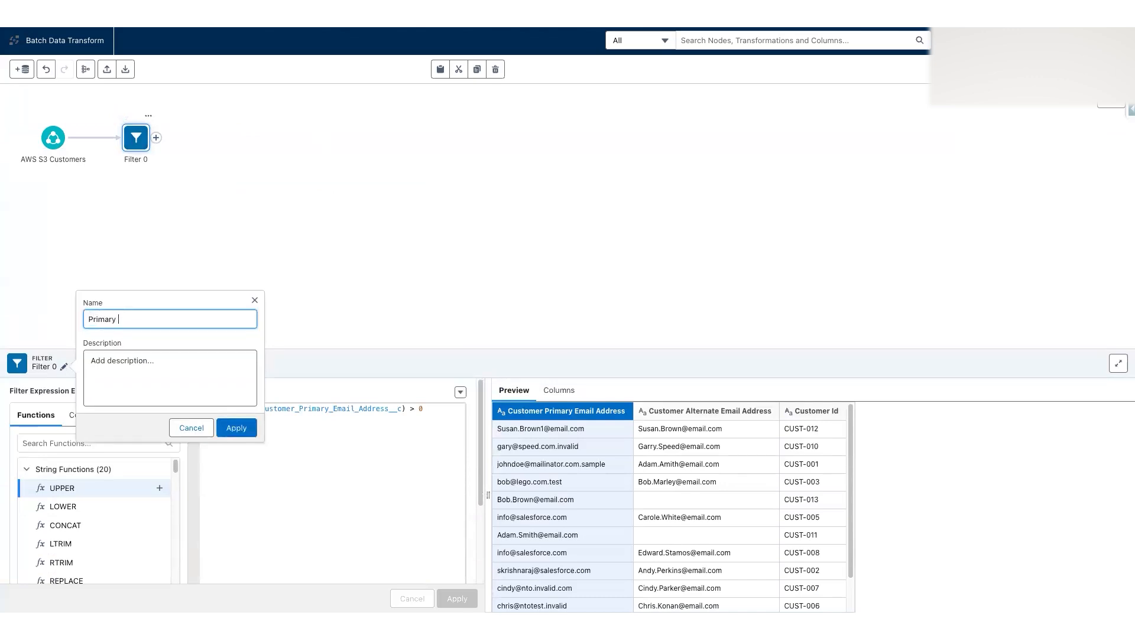
type(" Email Filter")
left_click(227, 427)
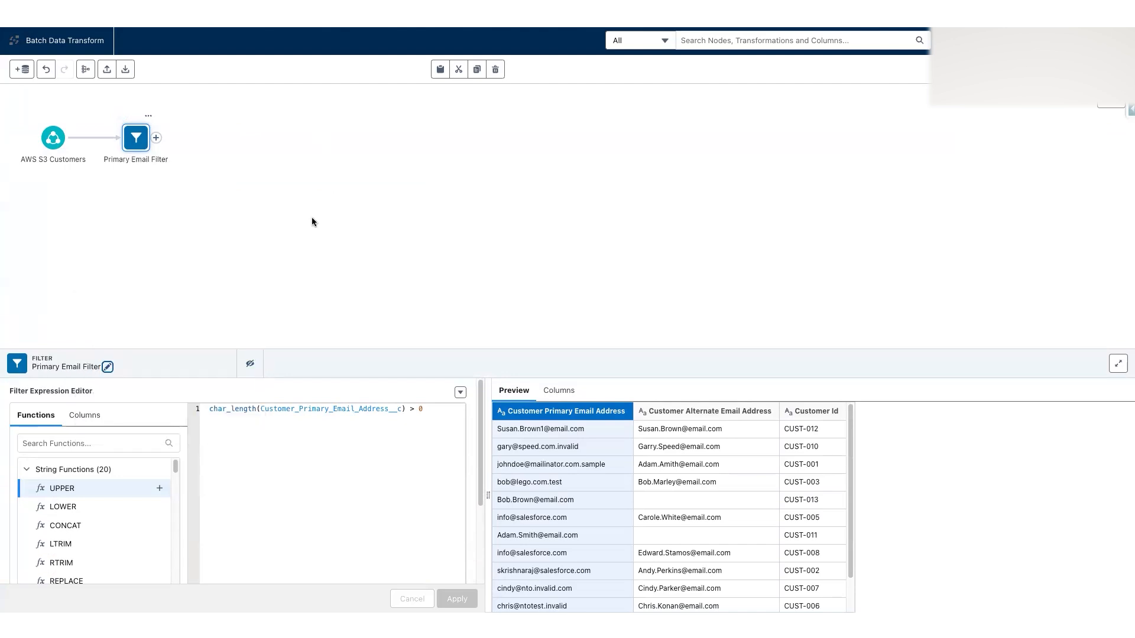
left_click(311, 217)
Add a Transform node after Primary Email Filter and name it Primary Email Transform.
left_click(135, 145)
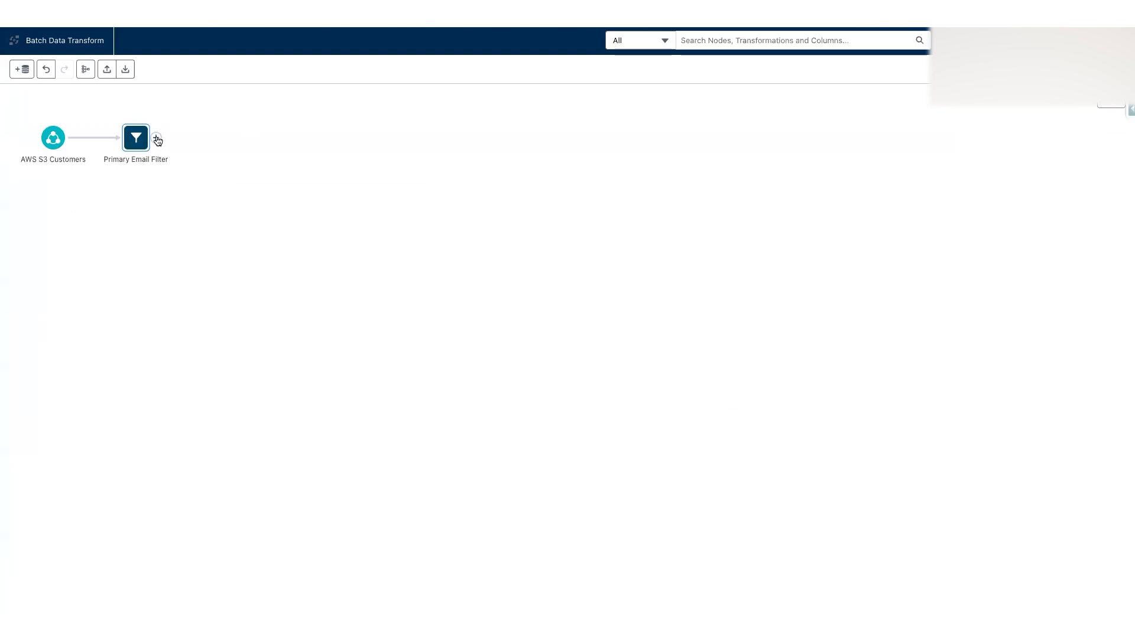
left_click(157, 140)
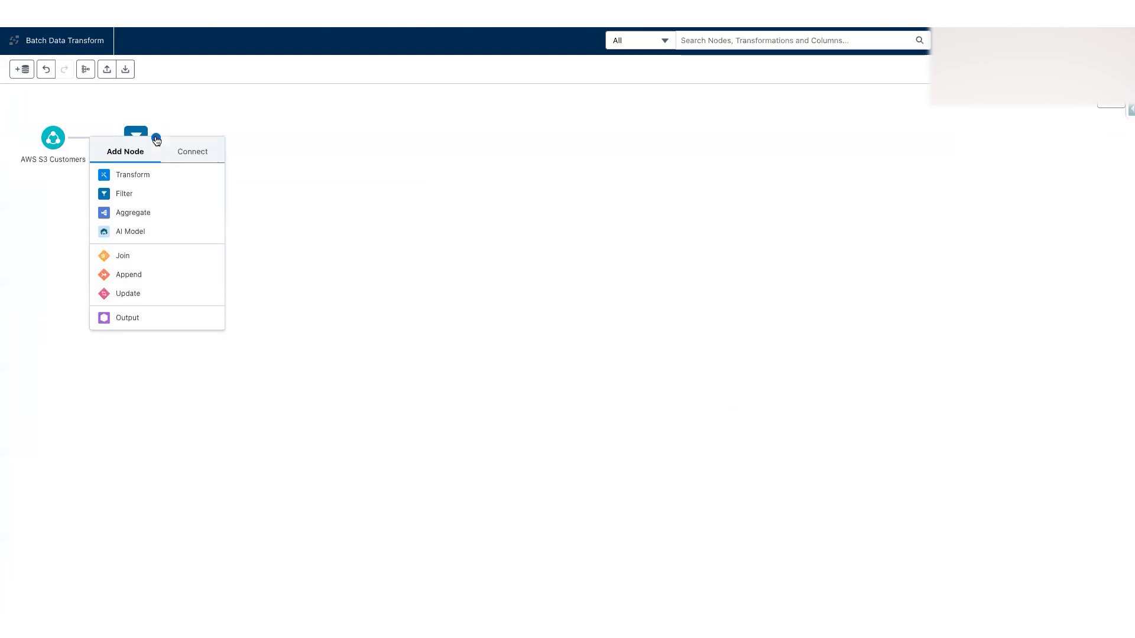
left_click(151, 175)
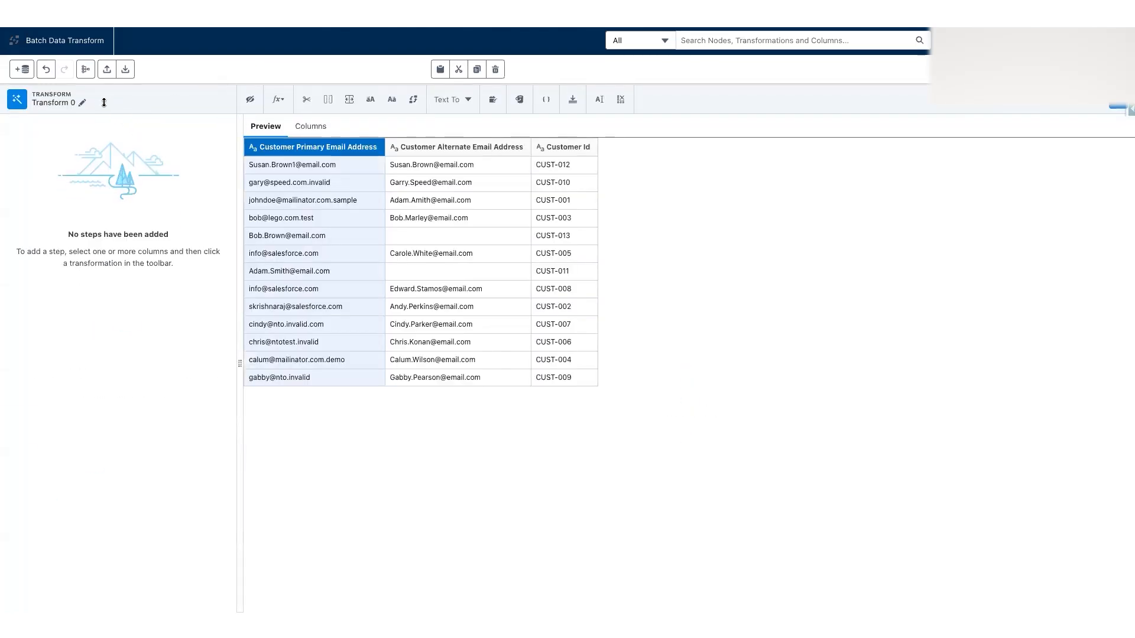
left_click(83, 103)
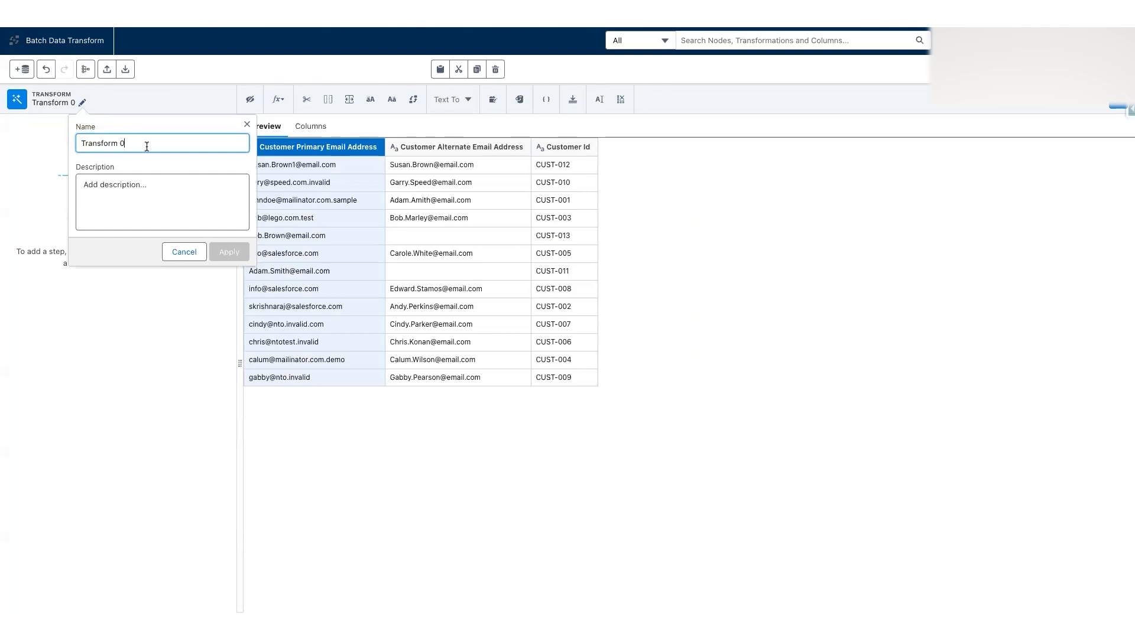
key("BackSpace")
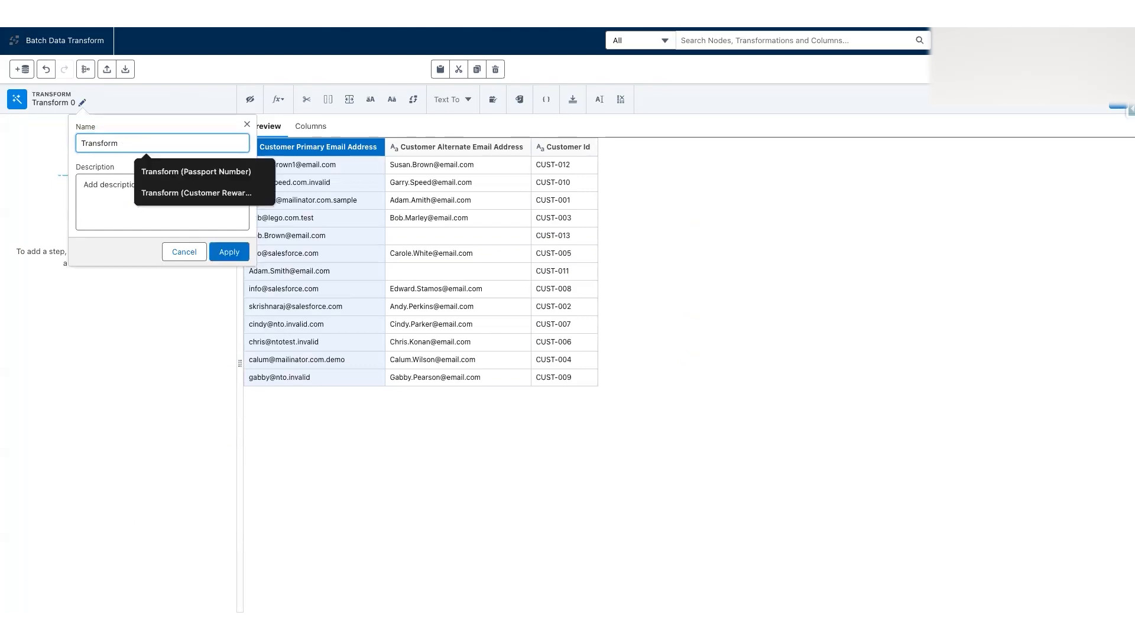
type("Primar")
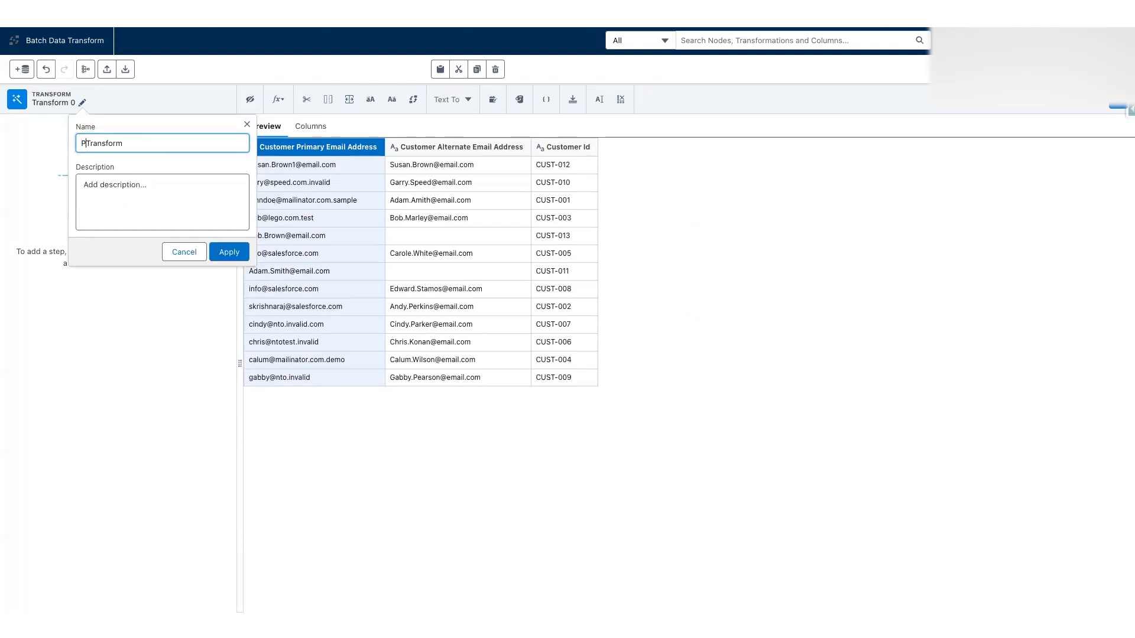
type("y Email")
left_click(228, 252)
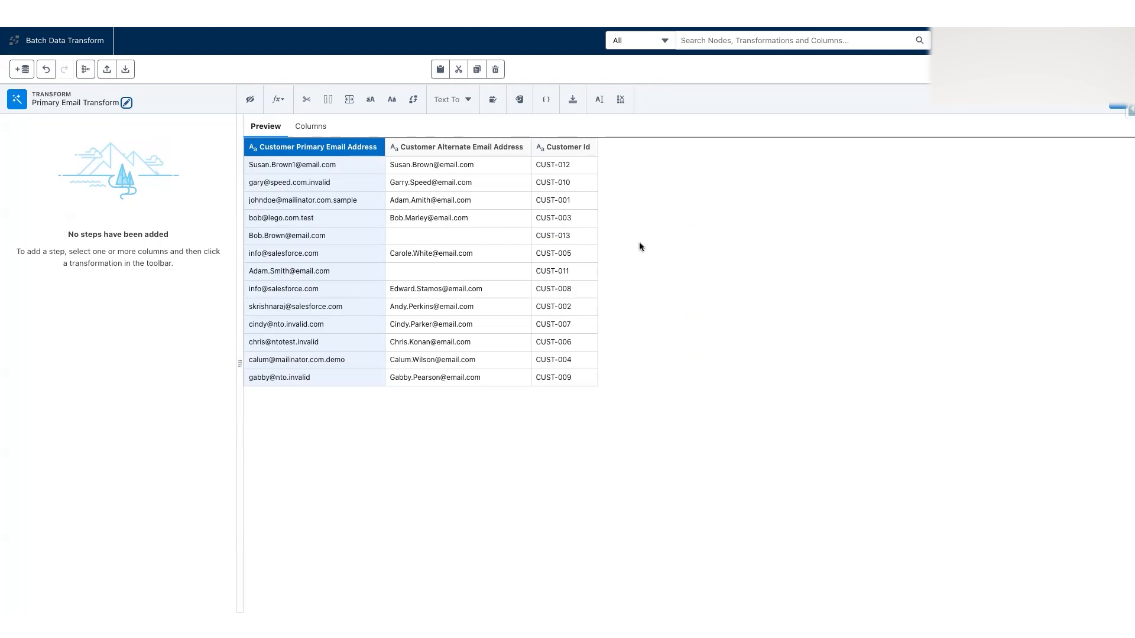
Drop the Customer Alternate Email Address column in Primary Email Transform.
left_click(488, 153)
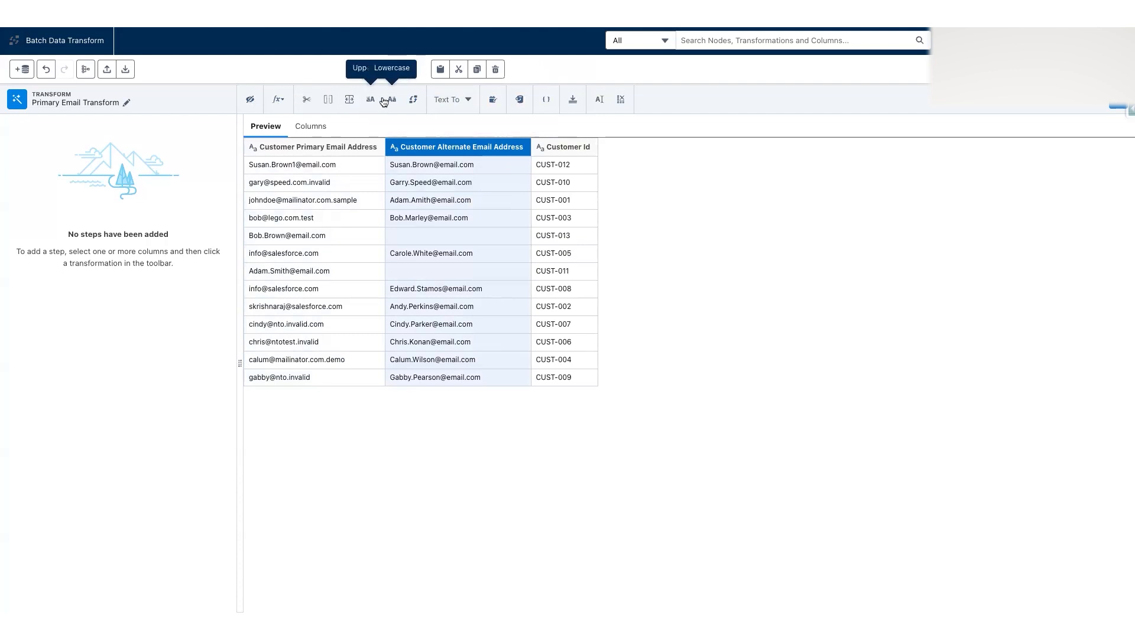
left_click(620, 102)
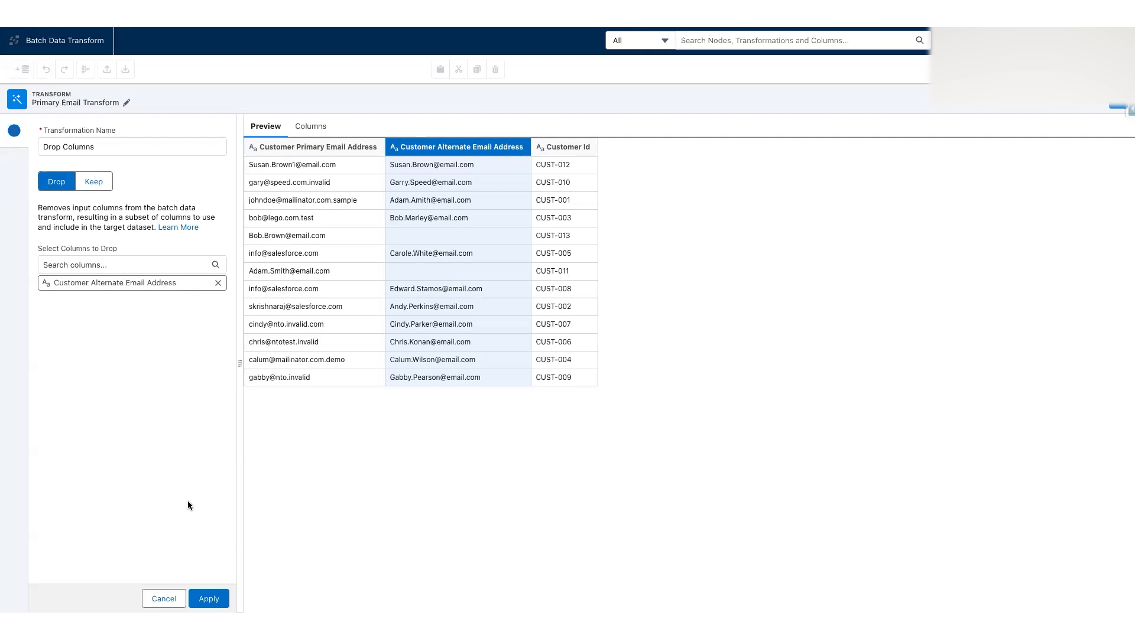
left_click(209, 598)
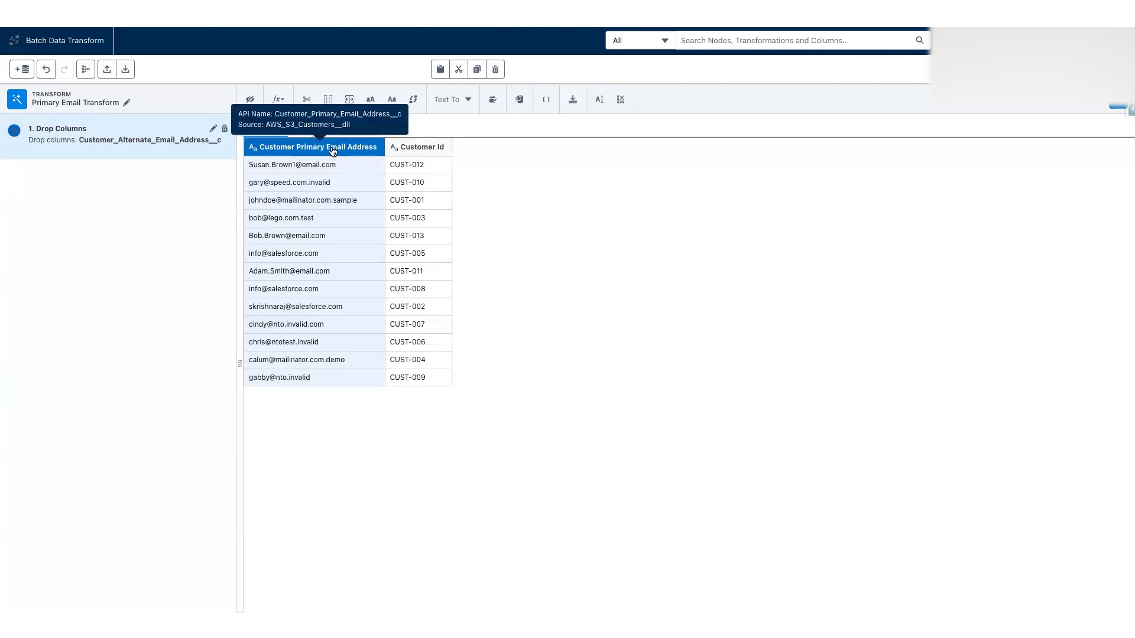
Start editing the attributes of the Customer Primary Email Address column and set its label to Email.
left_click(600, 102)
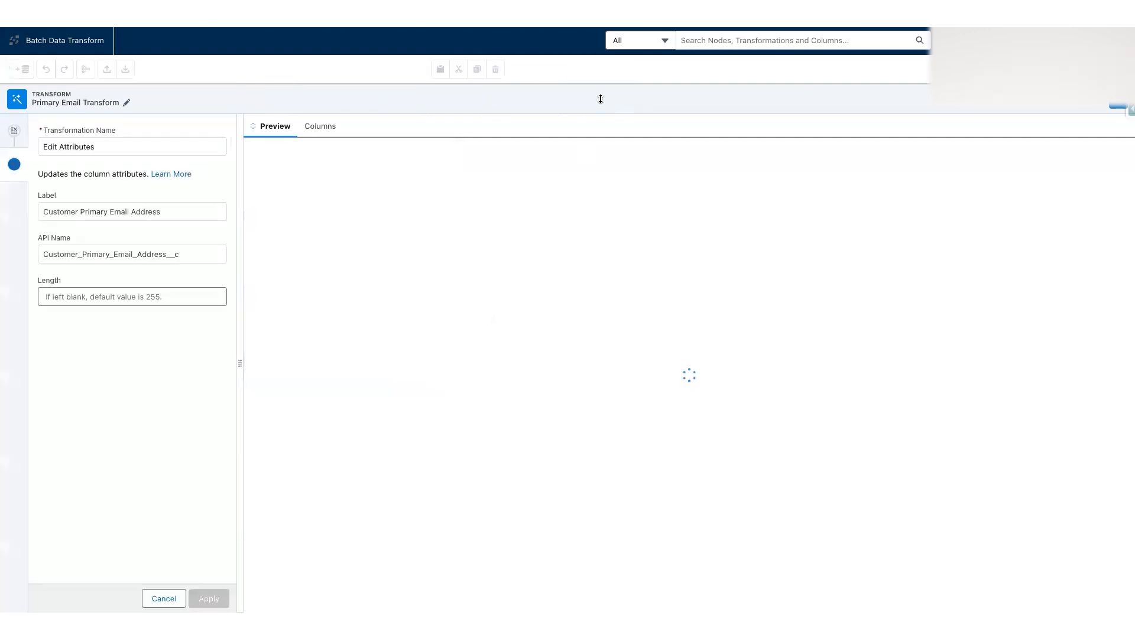
left_click(179, 212)
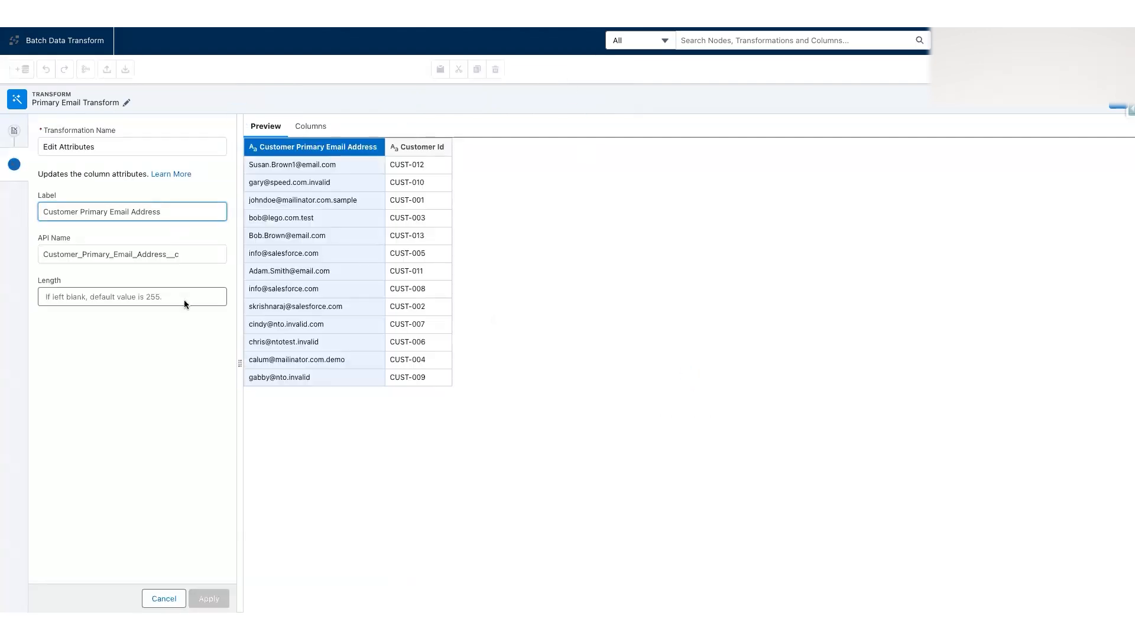
key("alt+shift+Left")
key("Left")
key("BackSpace")
key("alt+shift+Right")
key("BackSpace")
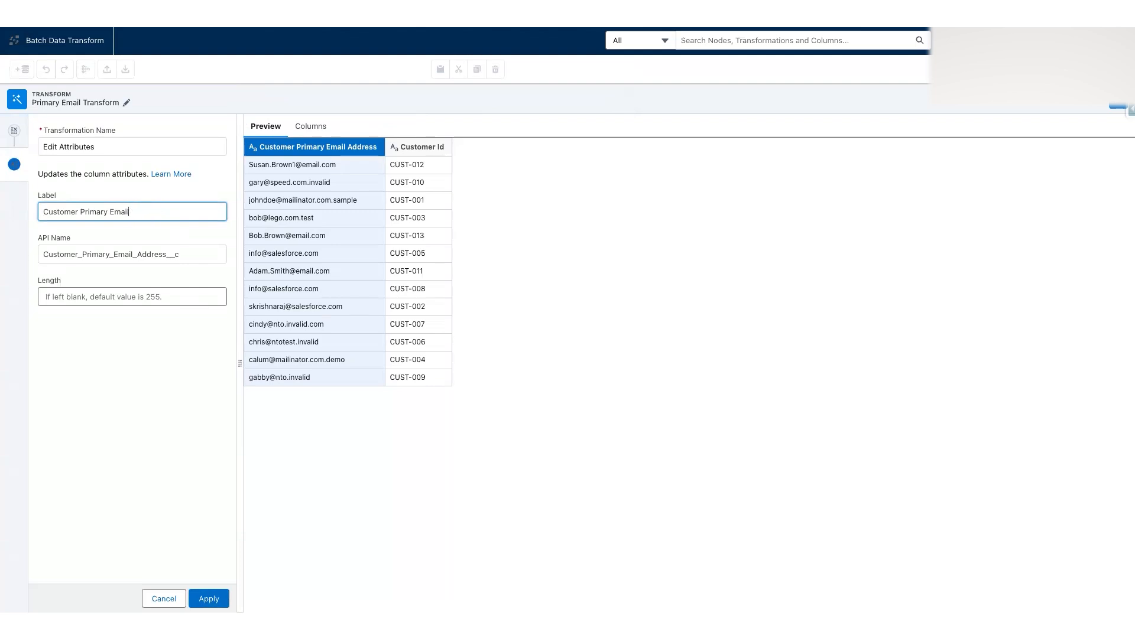
key("alt+shift+Left")
key("alt+shift+Left")
key("BackSpace")
Set the primary email column's API name to Email__c and apply the attribute changes.
left_click(128, 256)
key("super+Right")
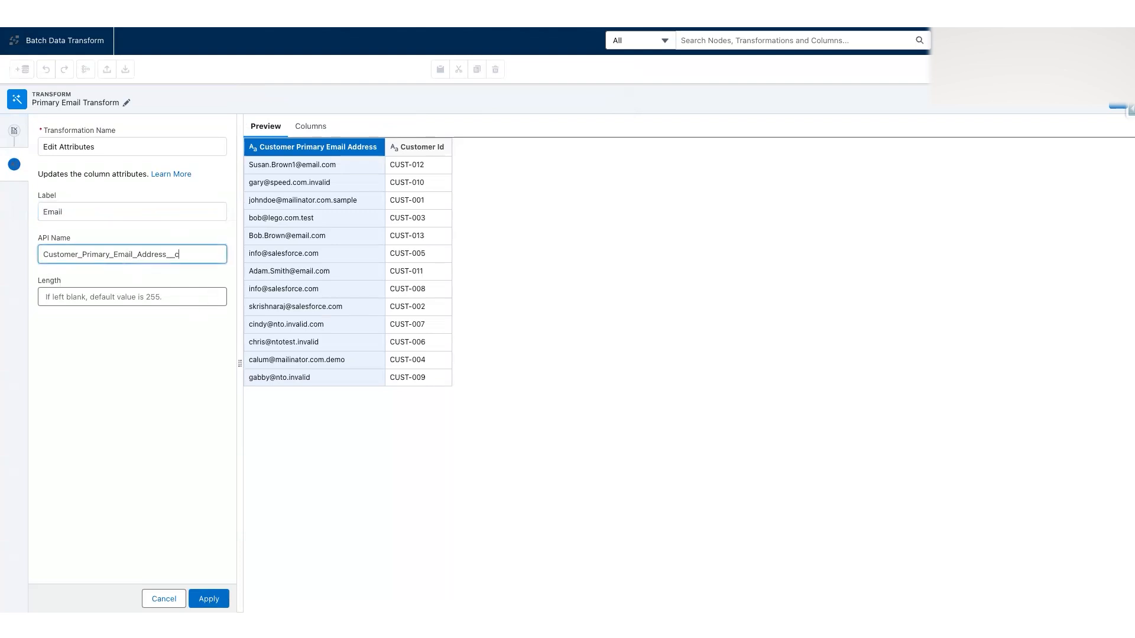
key("alt+shift+Left")
type("Email")
key("super+Left")
key("super+shift+Right")
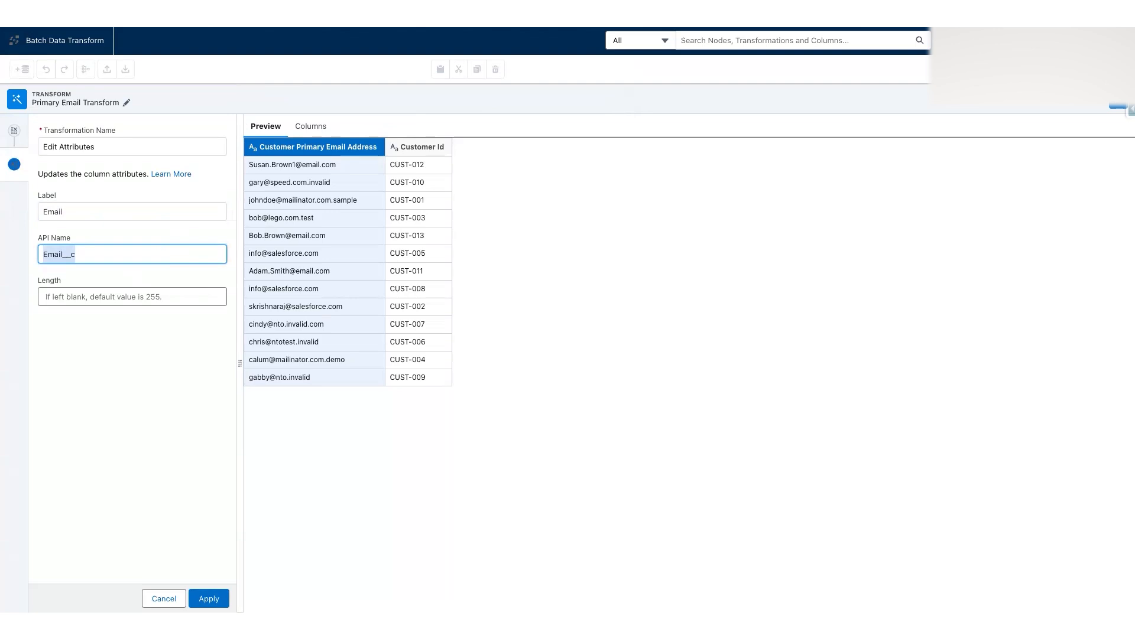
left_click(132, 371)
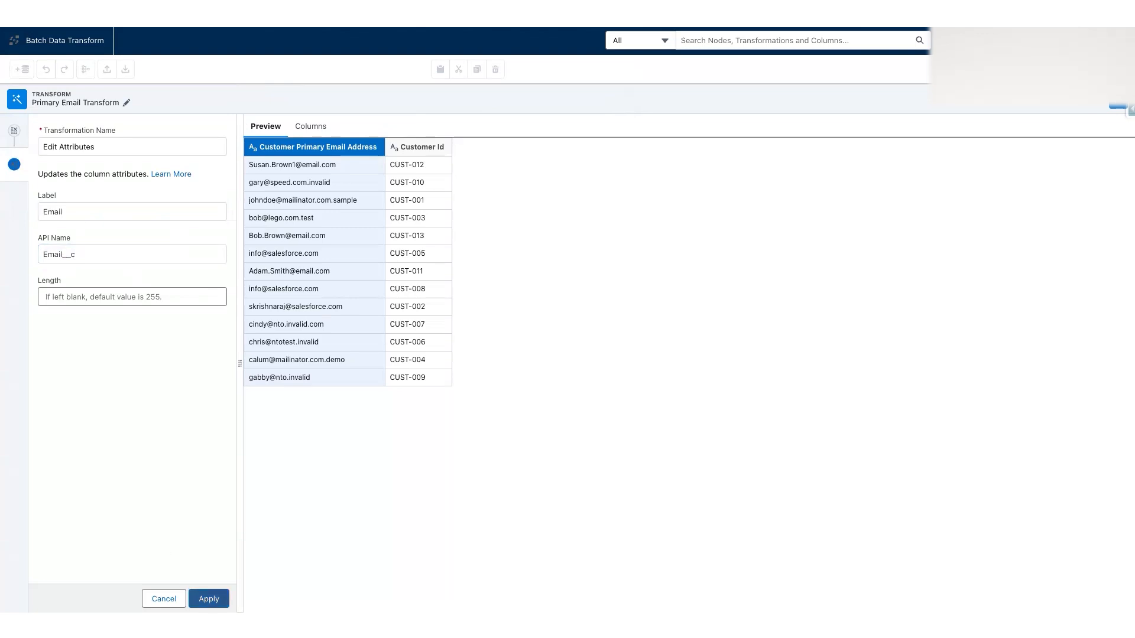
left_click(208, 599)
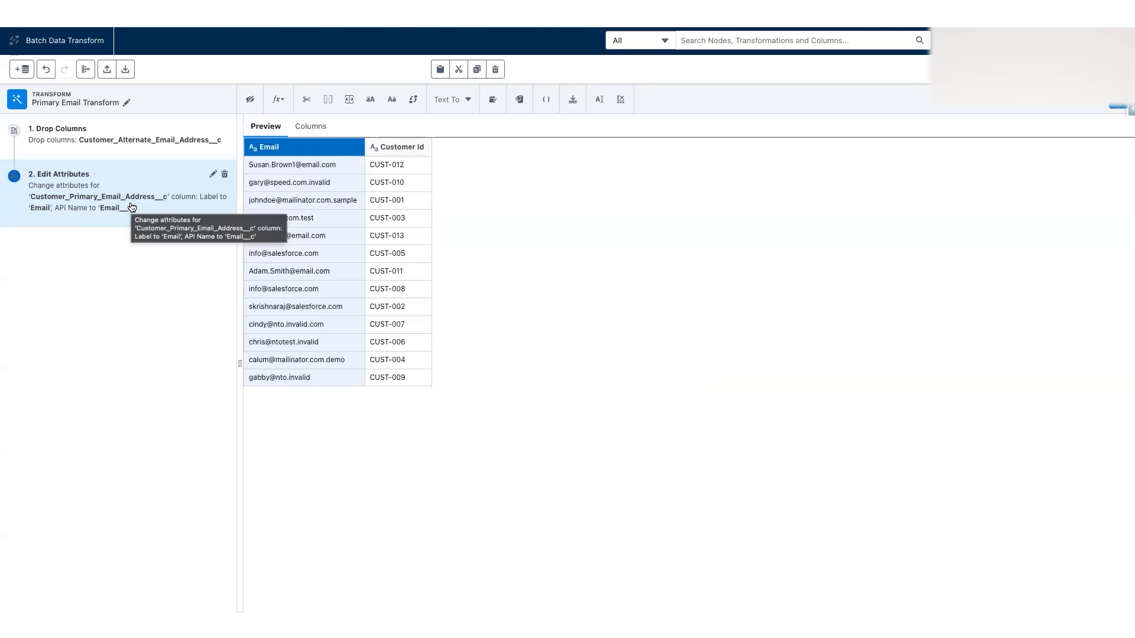
Edit the Customer Id column's attributes, setting its label to Party and its API name to Party__c.
left_click(391, 152)
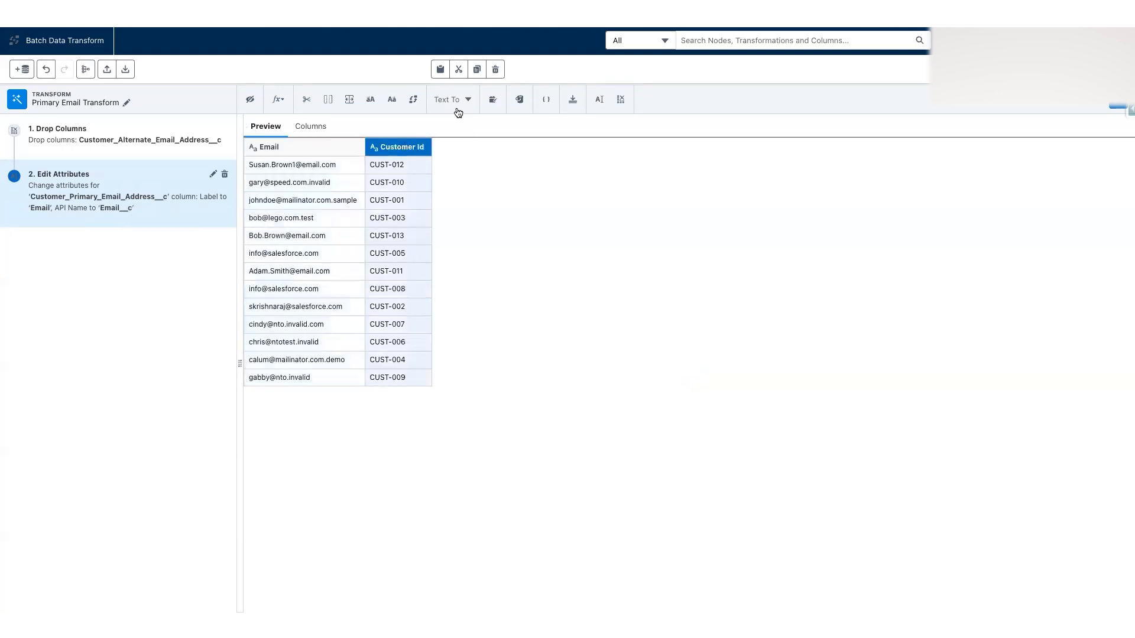
left_click(598, 100)
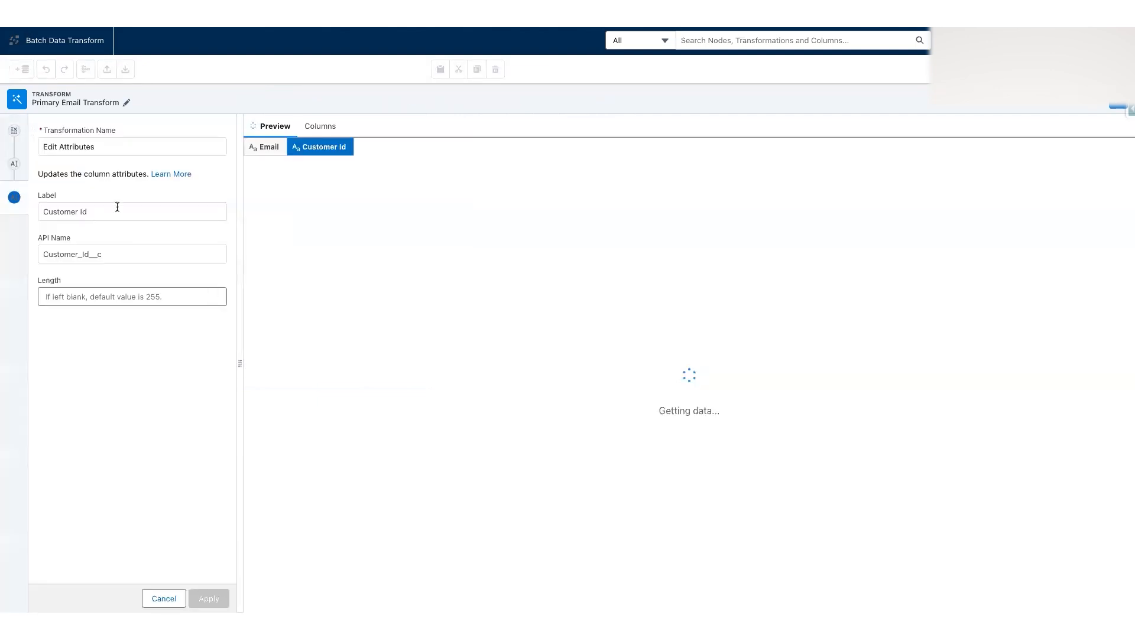
left_click(44, 211)
left_click_drag(44, 212, 39, 212)
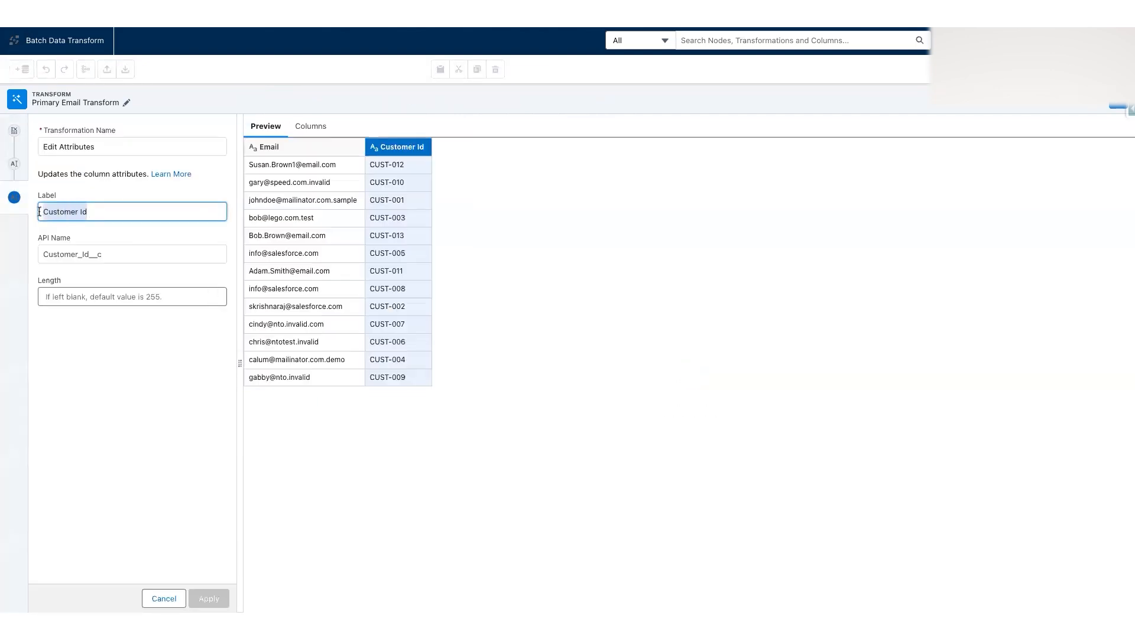
type("Party")
key("Tab")
key("Right")
key("shift+Home")
key("BackSpace")
type("Party")
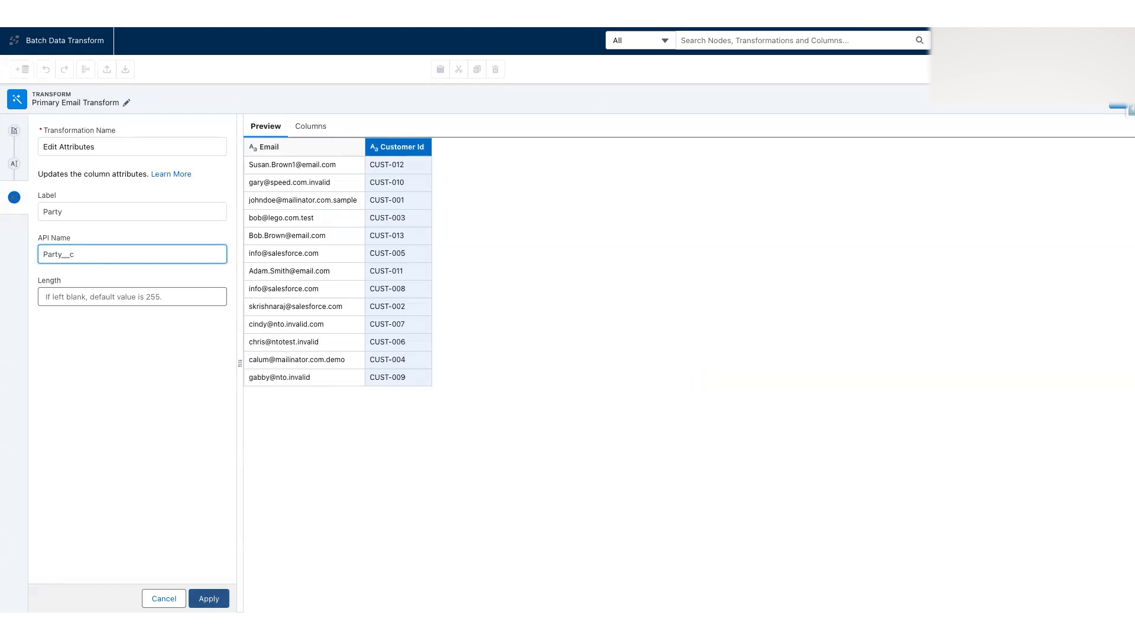
left_click(207, 599)
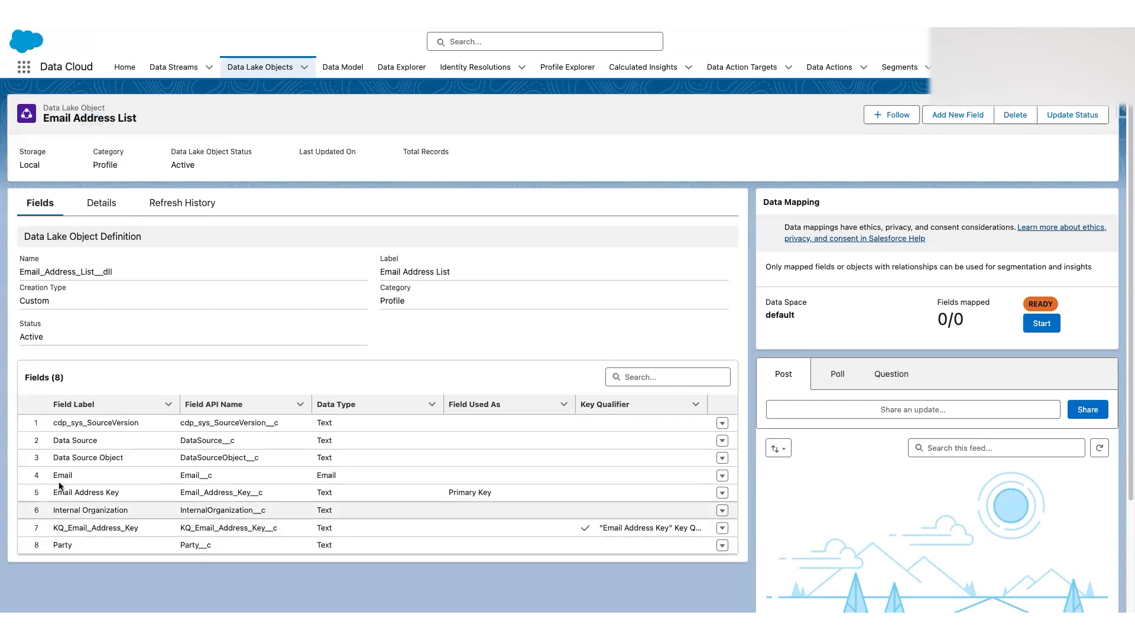
In the Email Address List data lake object, check the Email and Party fields and copy the Email Address Key field label.
left_click_drag(54, 476, 225, 482)
left_click_drag(50, 545, 243, 549)
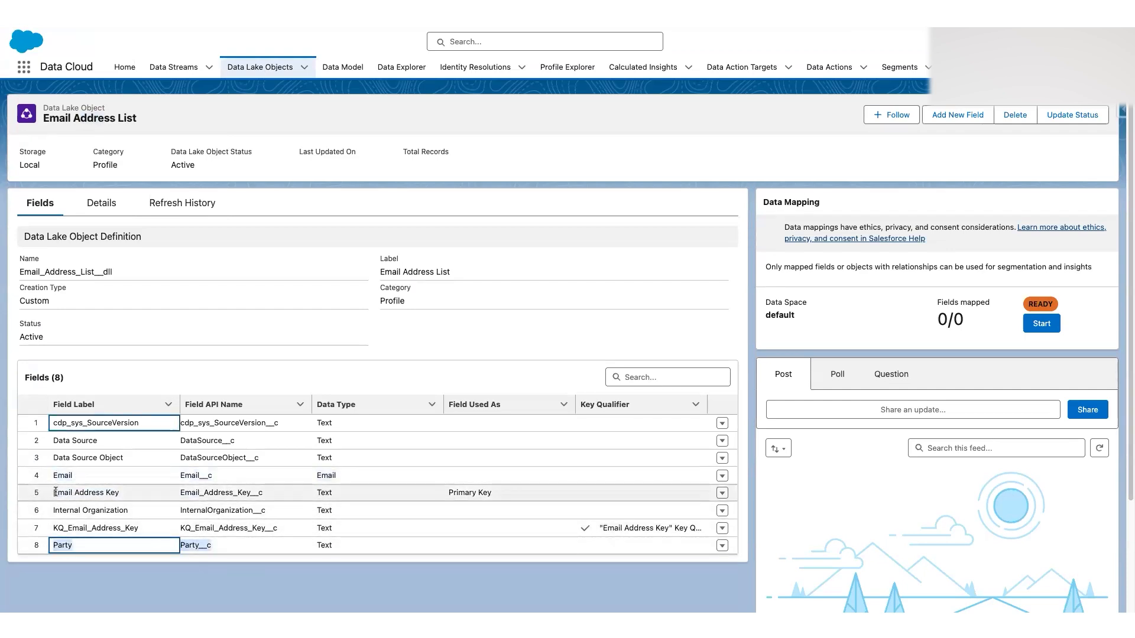
left_click_drag(52, 492, 118, 499)
key("super+c")
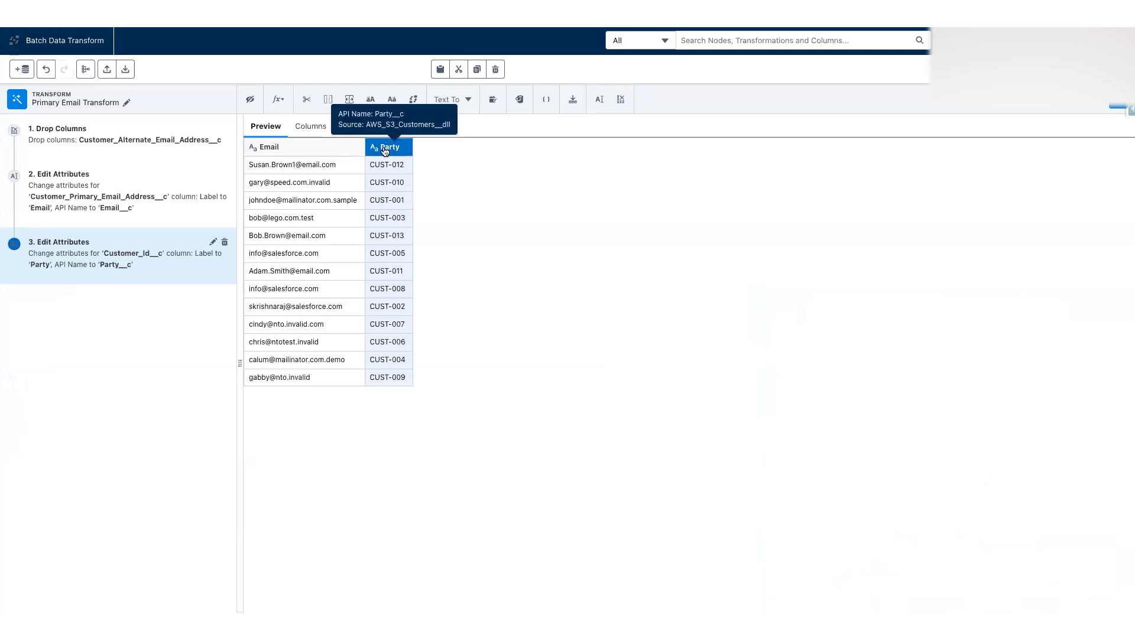
Start a custom formula from the Email column and insert the CONCAT function into the formula editor.
left_click(320, 152)
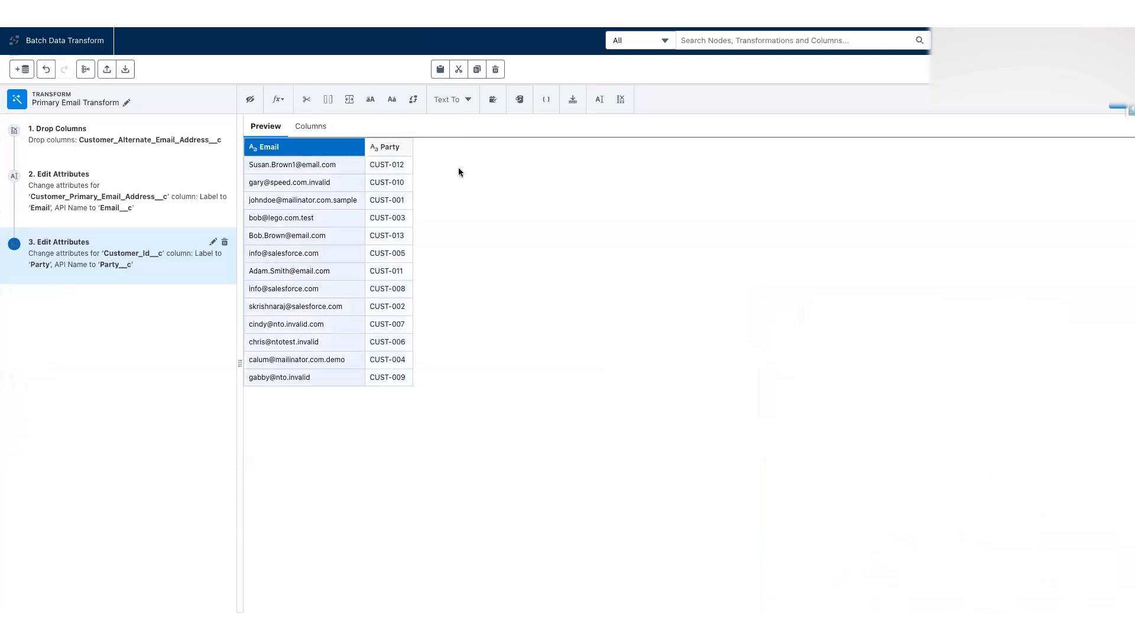
left_click(283, 101)
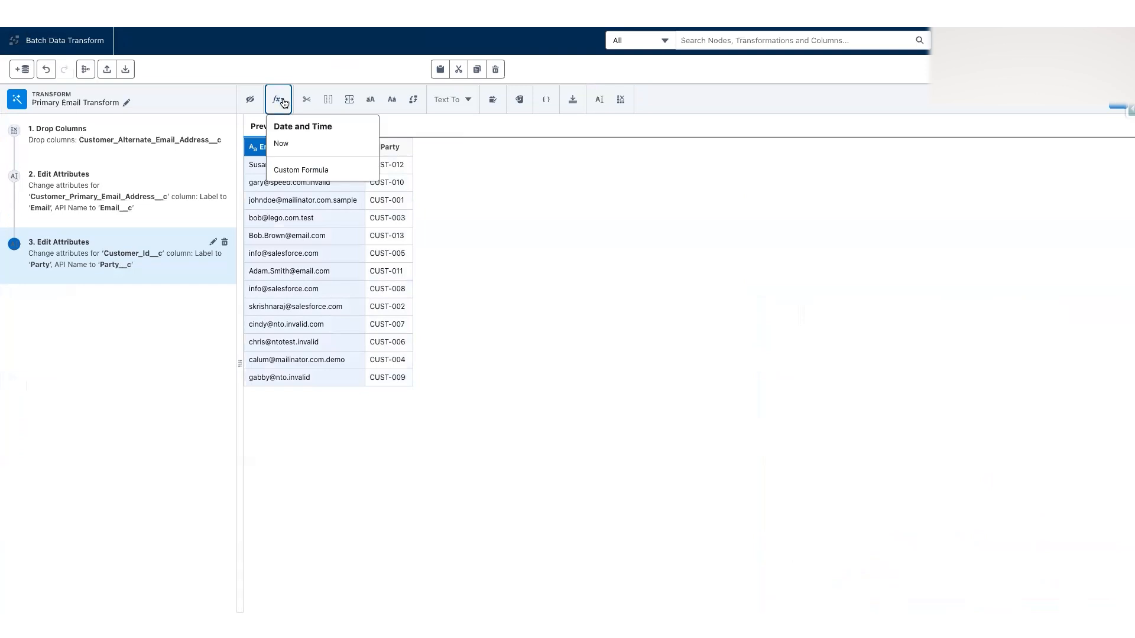
left_click(309, 172)
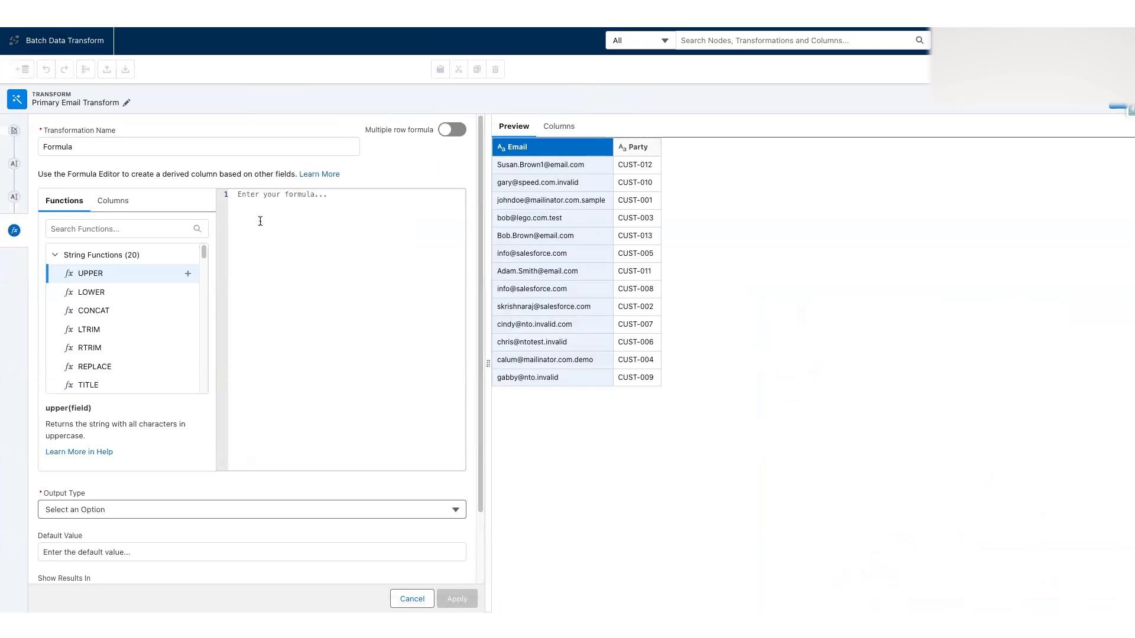
left_click(127, 228)
type("conca")
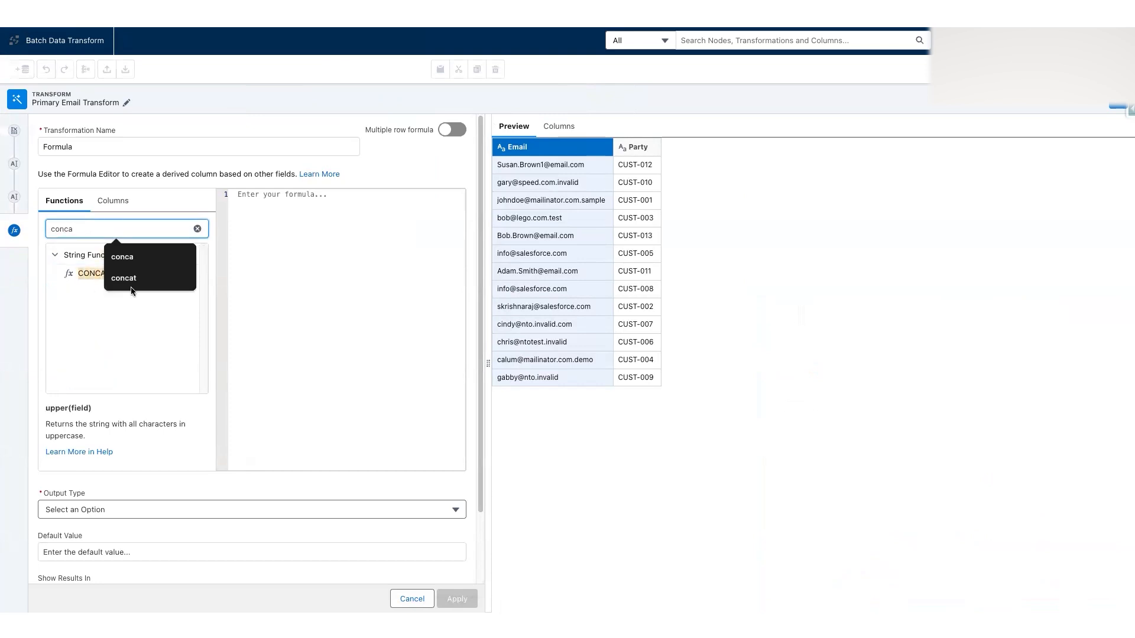
left_click(126, 314)
left_click(180, 276)
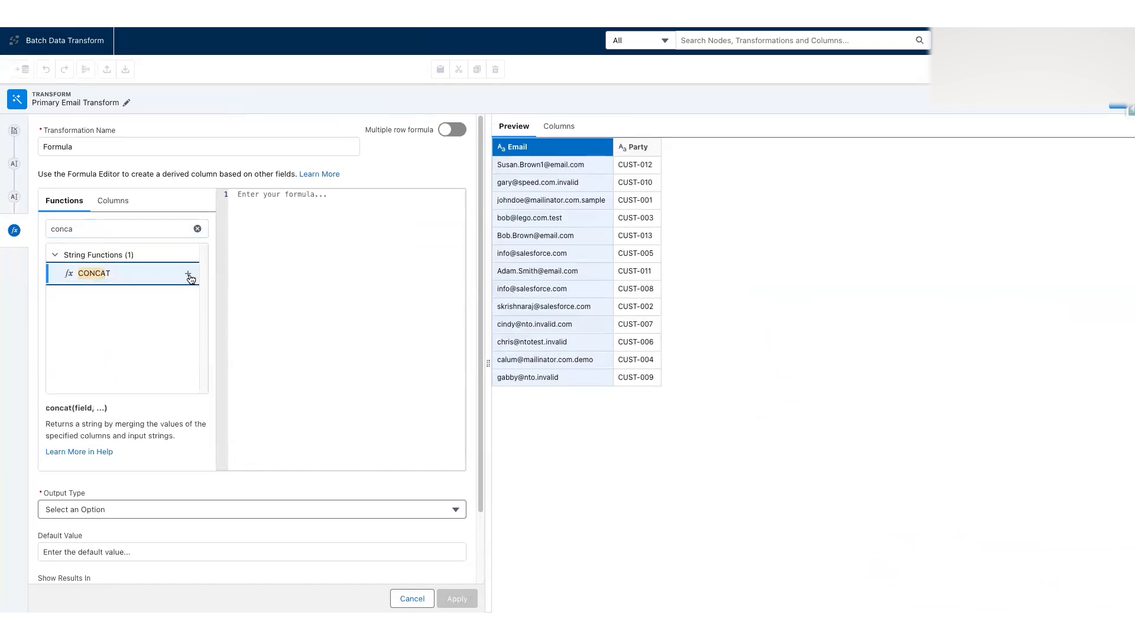
left_click(188, 276)
left_click(124, 204)
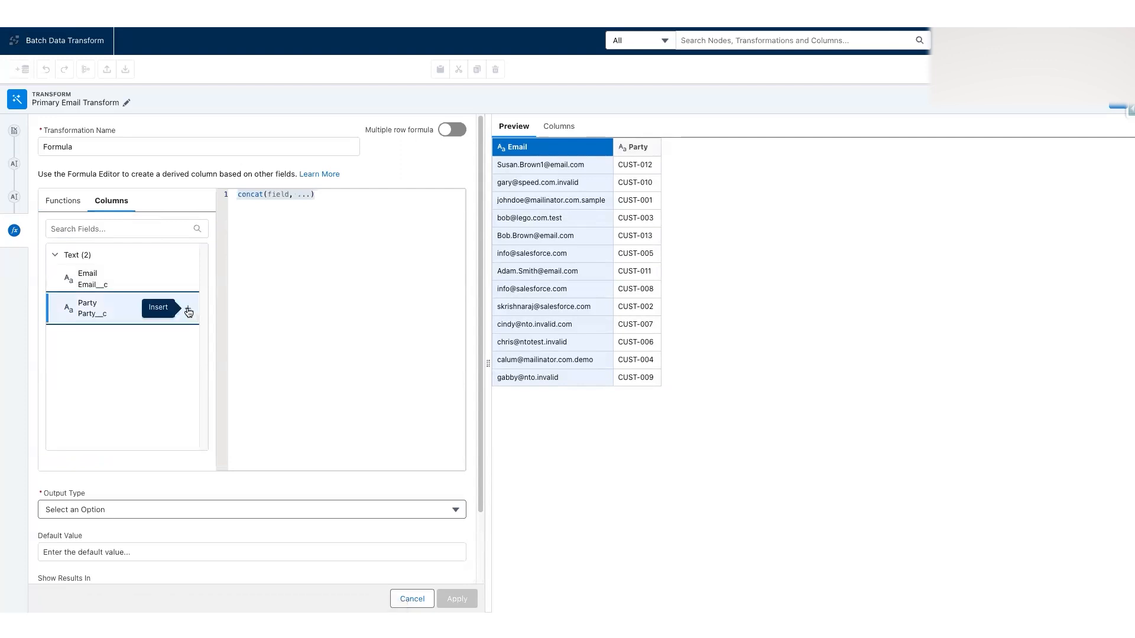
left_click(61, 201)
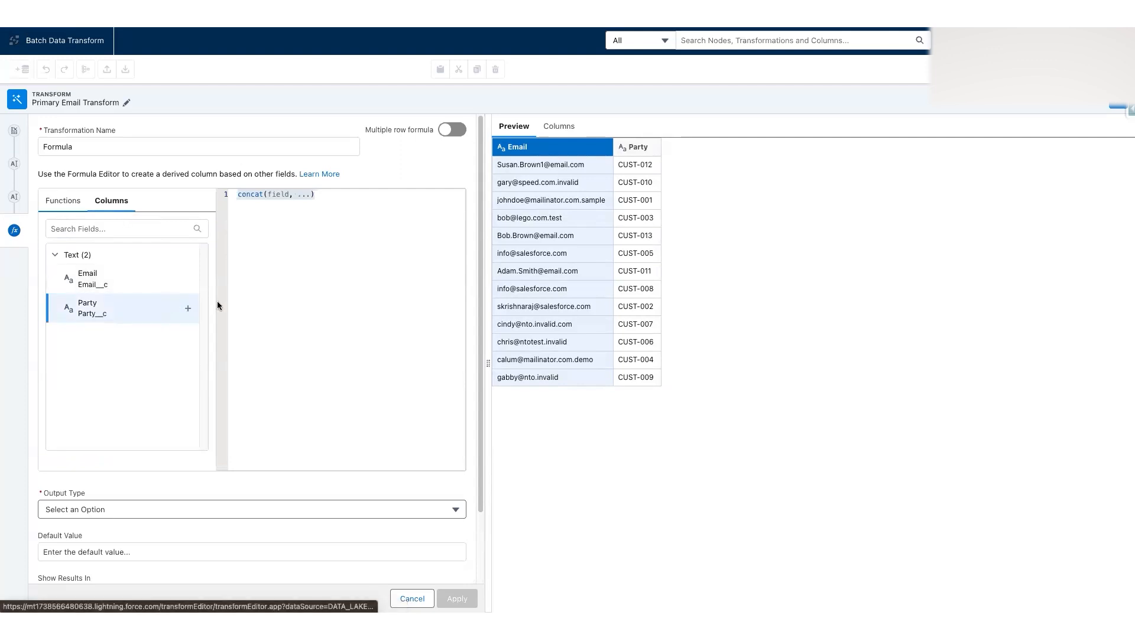
left_click(115, 200)
left_click(188, 311)
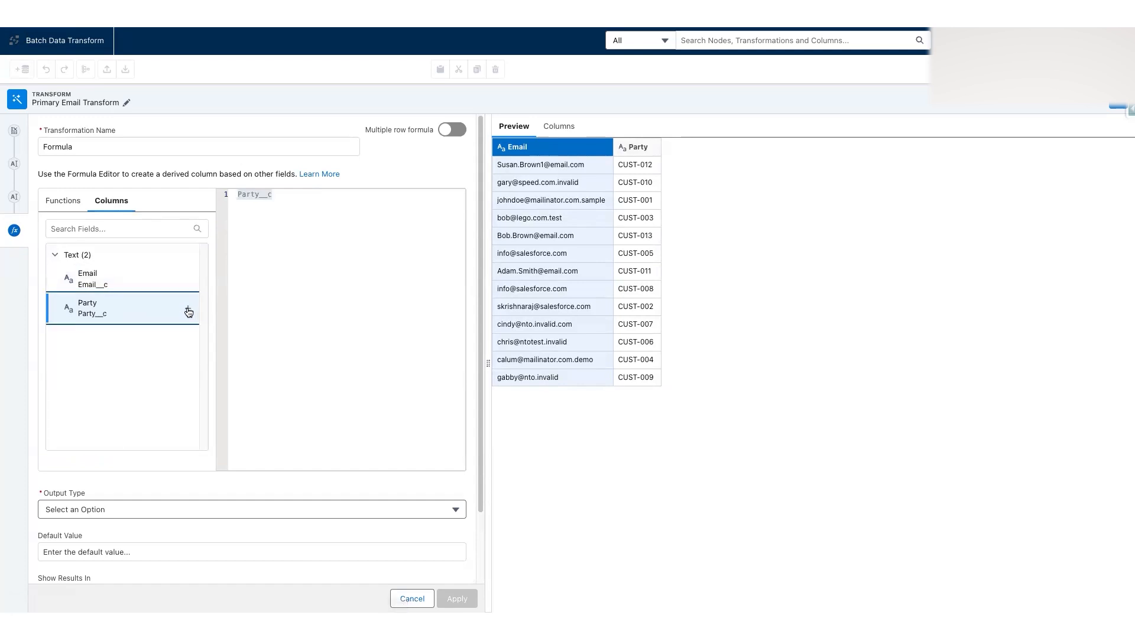
double_click(255, 195)
left_click(295, 230)
double_click(259, 195)
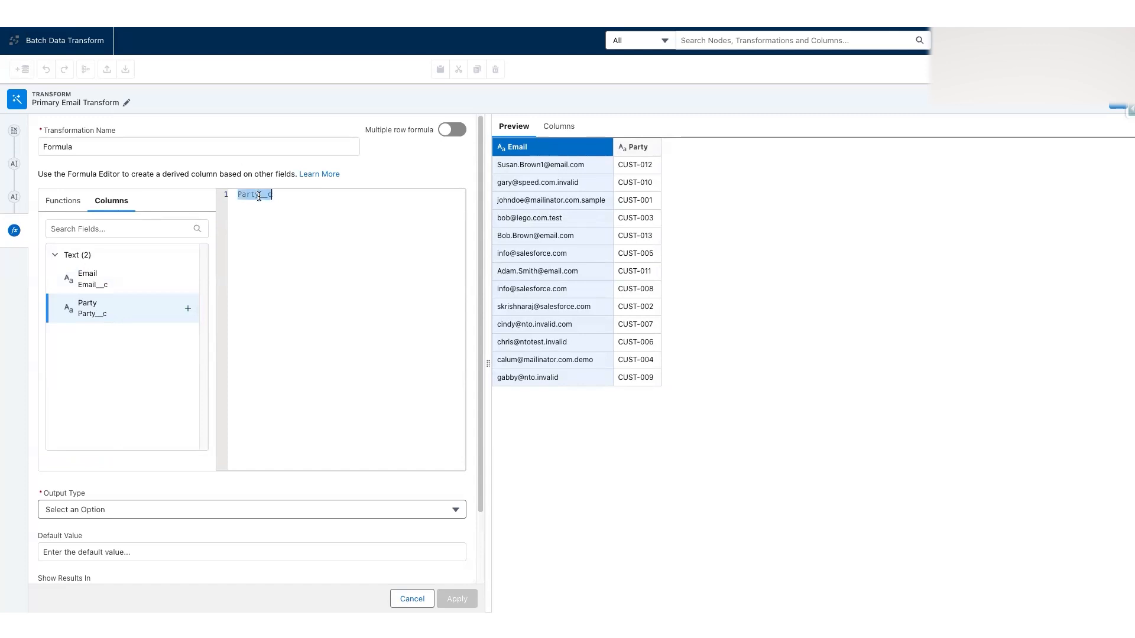
key("BackSpace")
Build the formula concat(Party__c, Email__c) from the CONCAT function and the Party and Email columns.
left_click(62, 201)
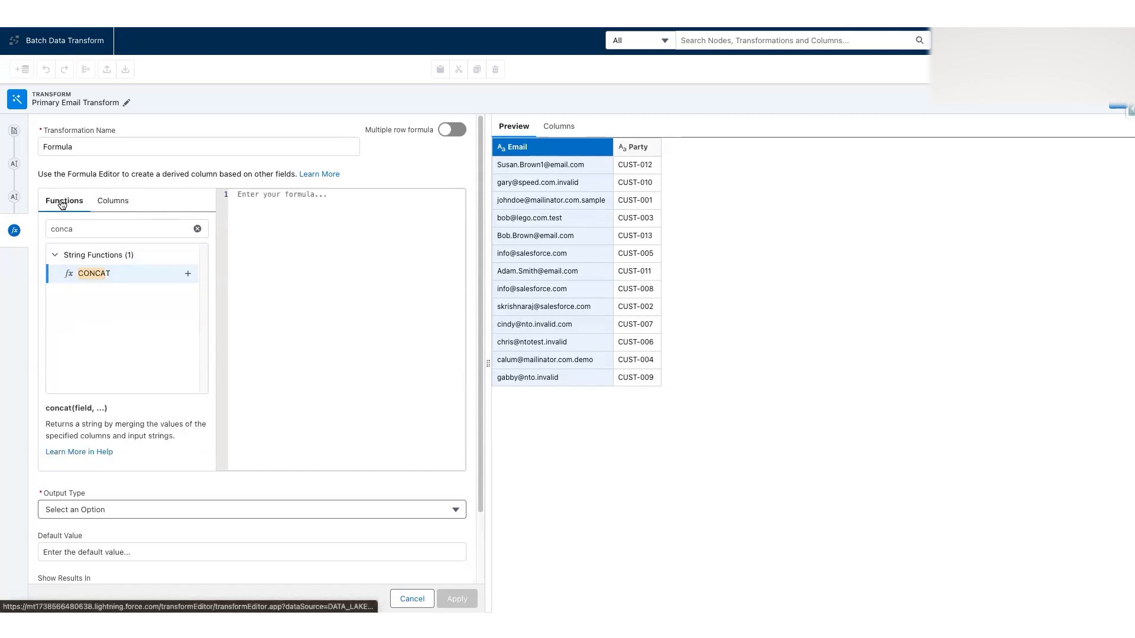
left_click(188, 274)
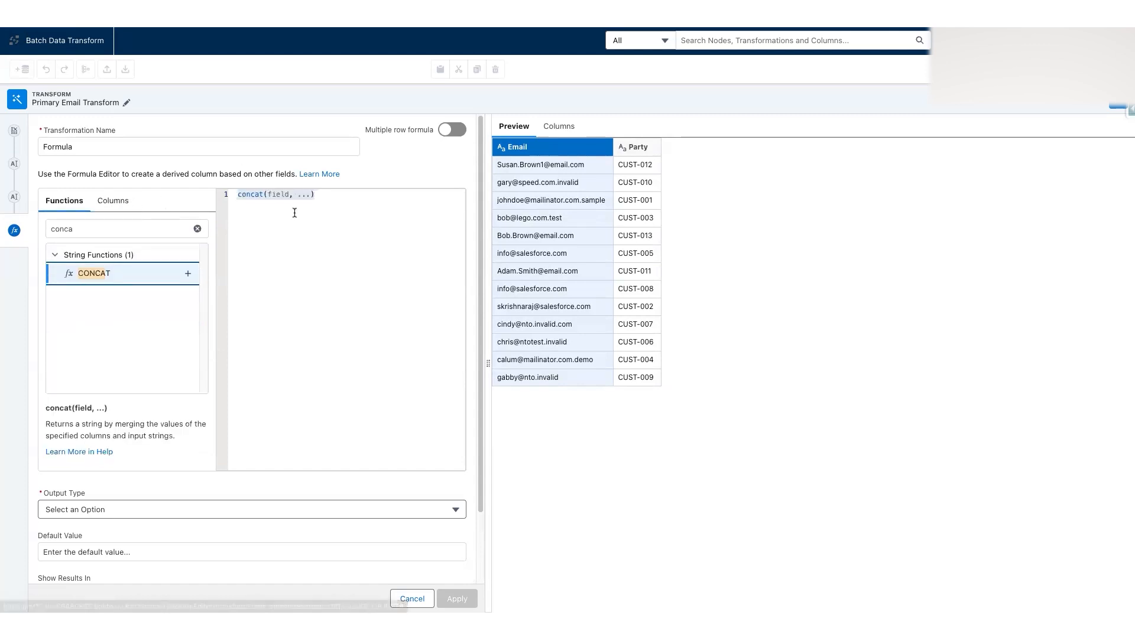
double_click(278, 194)
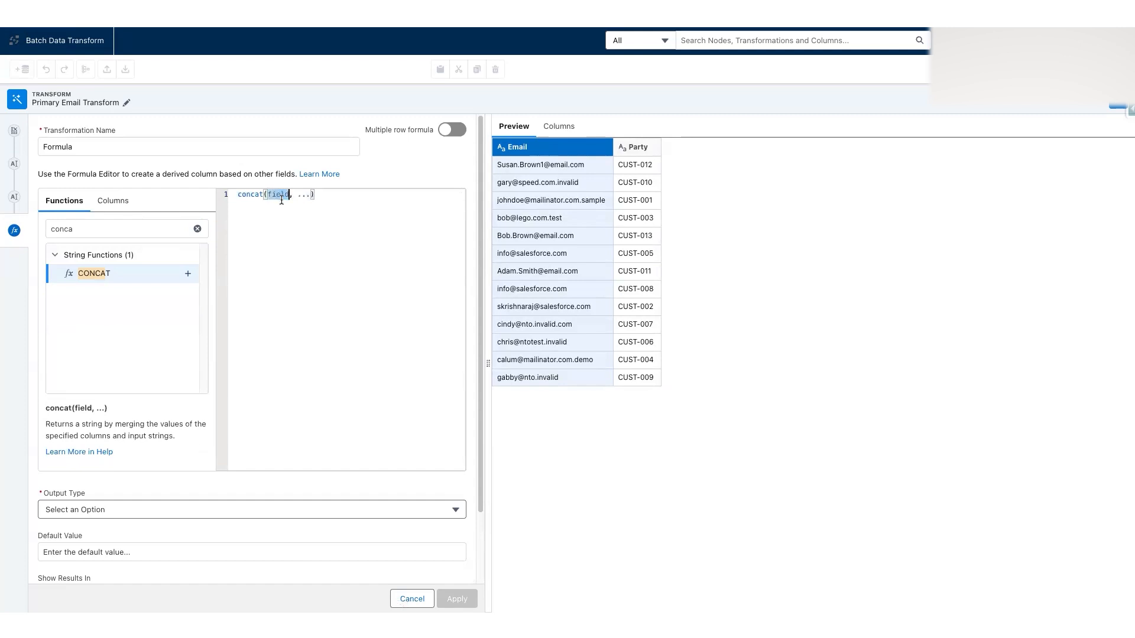
left_click(112, 201)
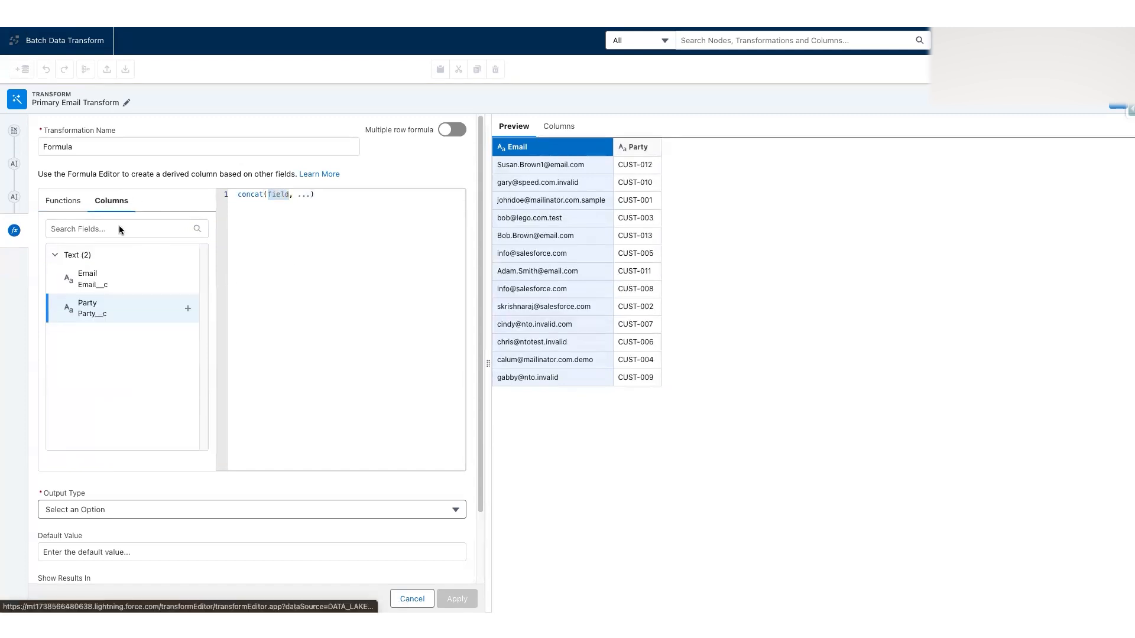
left_click(187, 310)
left_click(315, 195)
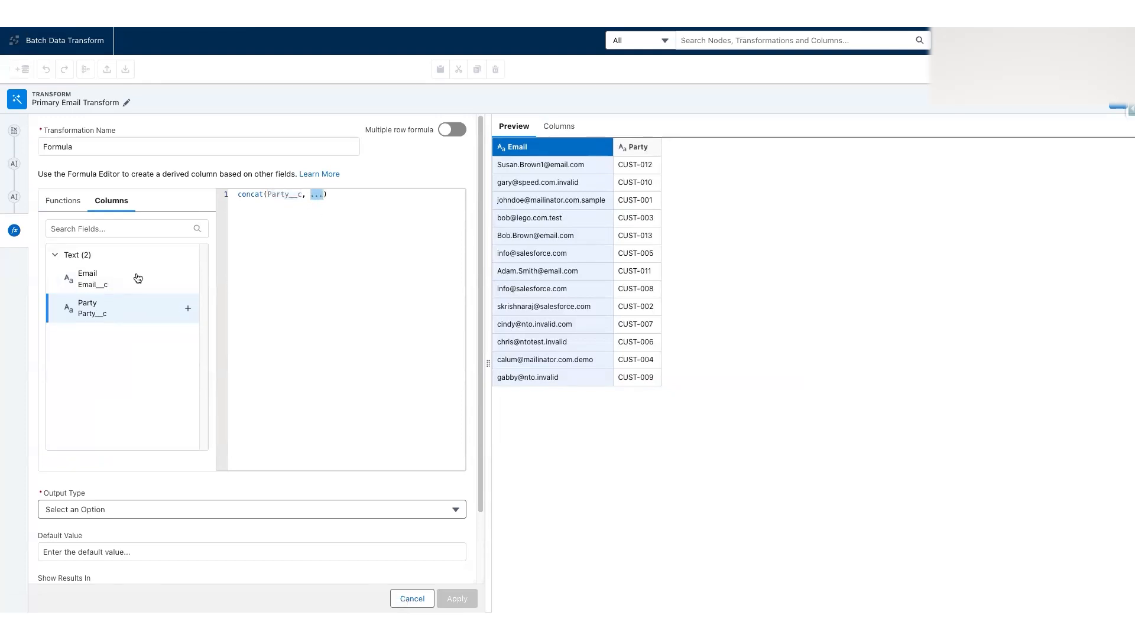
left_click(177, 279)
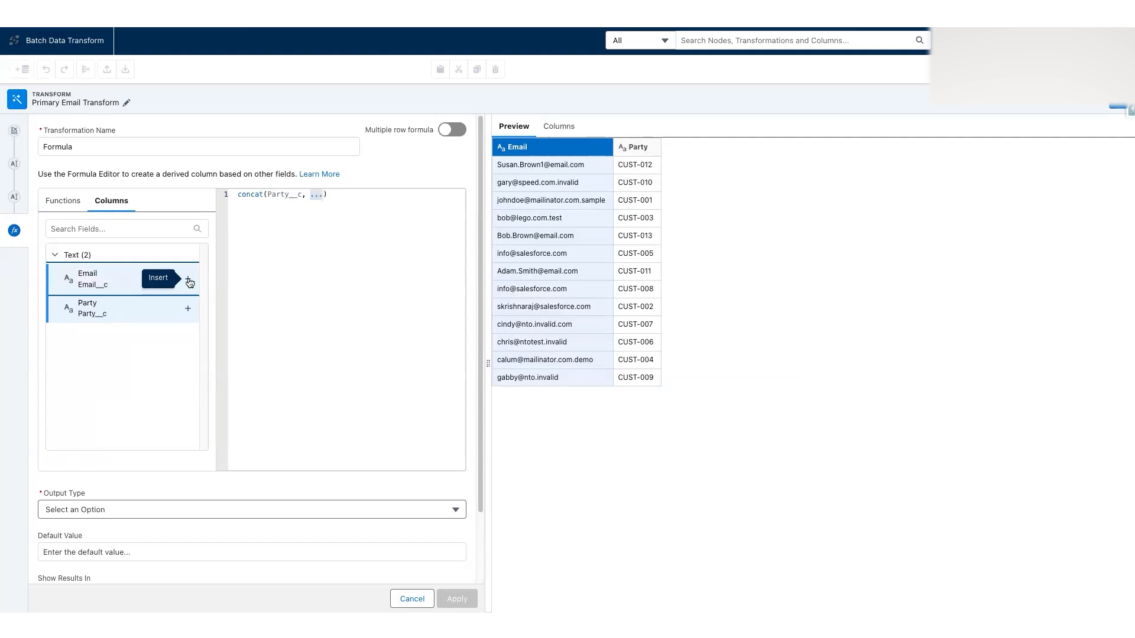
left_click(188, 280)
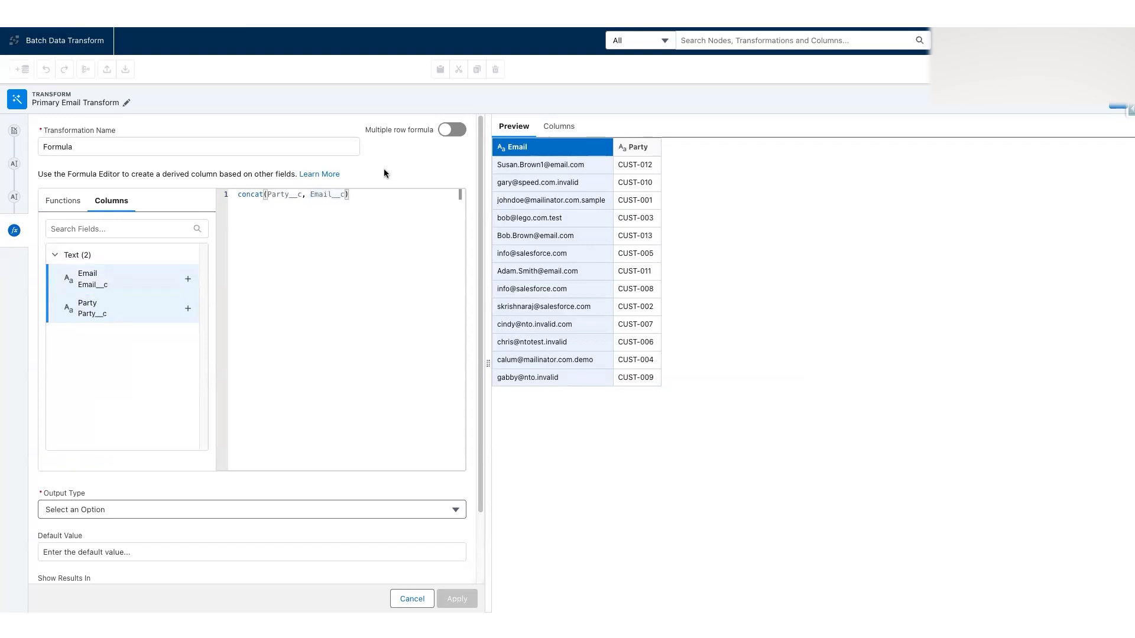
Set the formula's output type to Text with a length of 255.
scroll(396, 164, "down", 1)
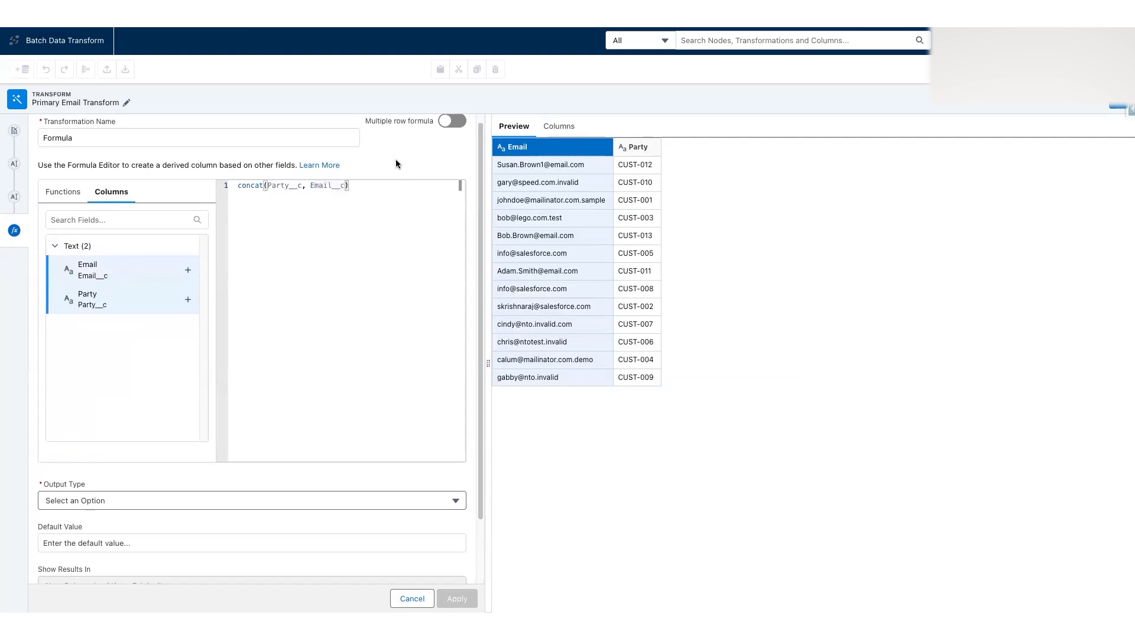
scroll(405, 176, "down", 3)
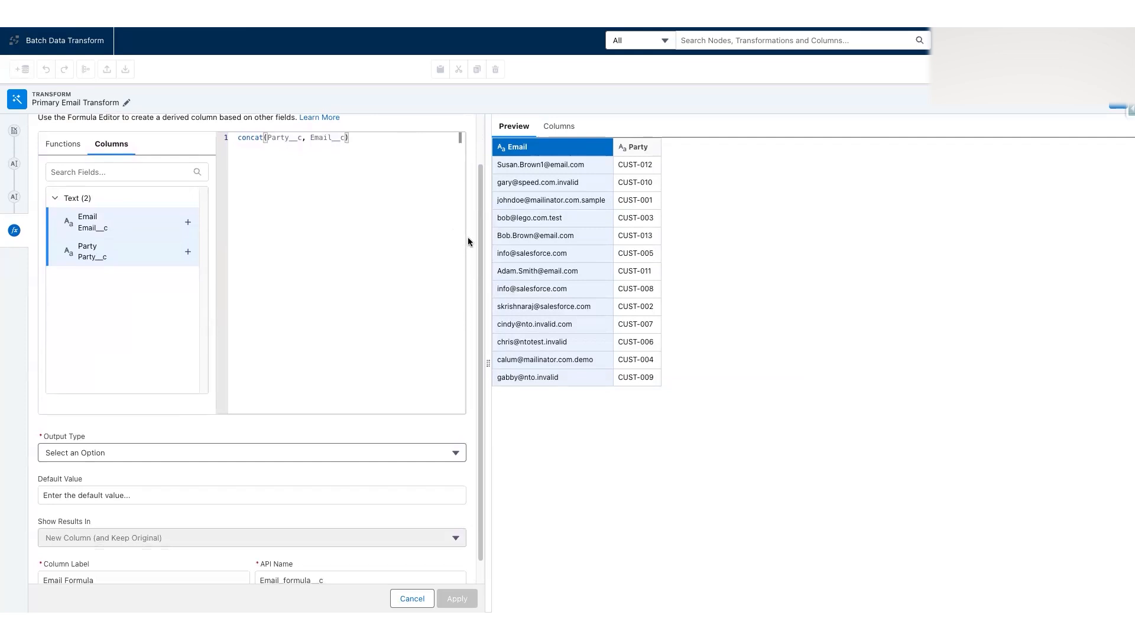
scroll(468, 241, "down", 2)
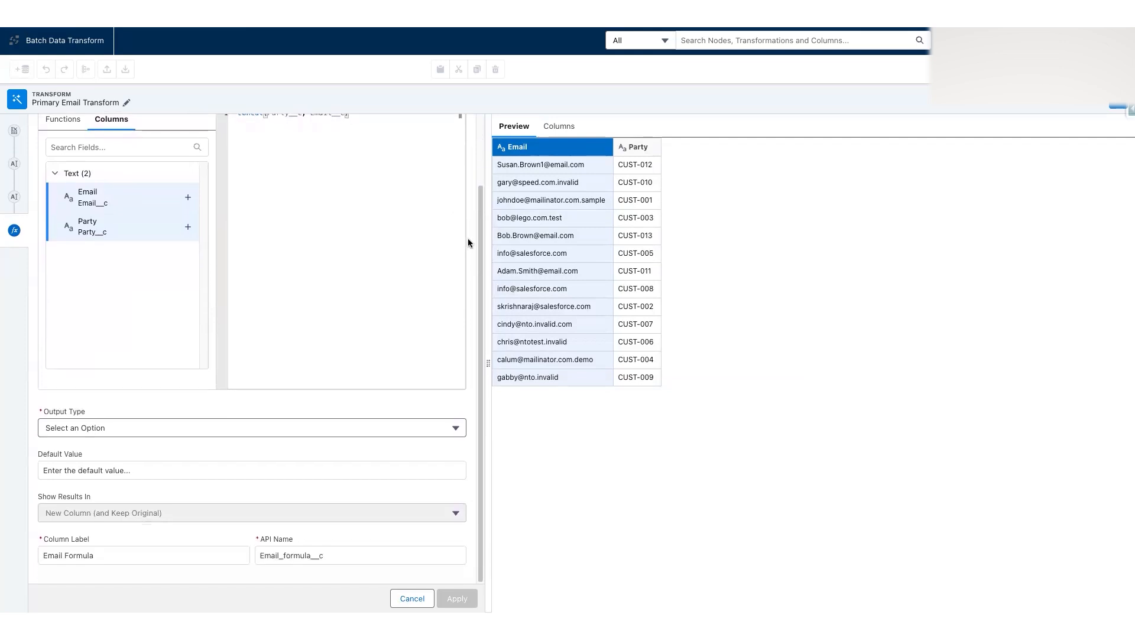
left_click(283, 428)
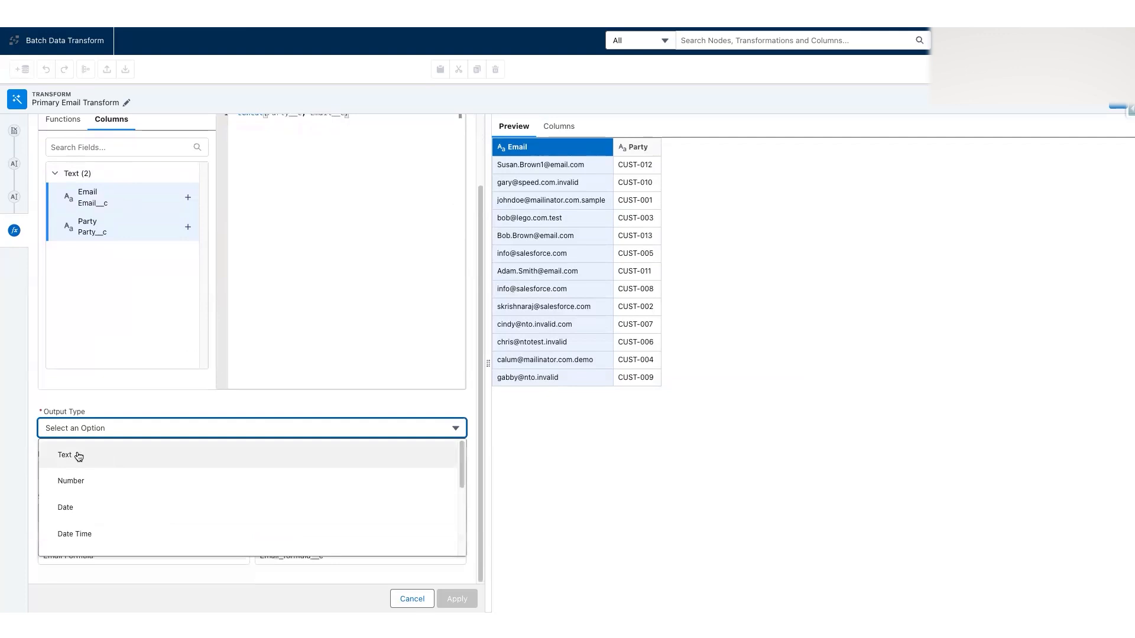
left_click(79, 456)
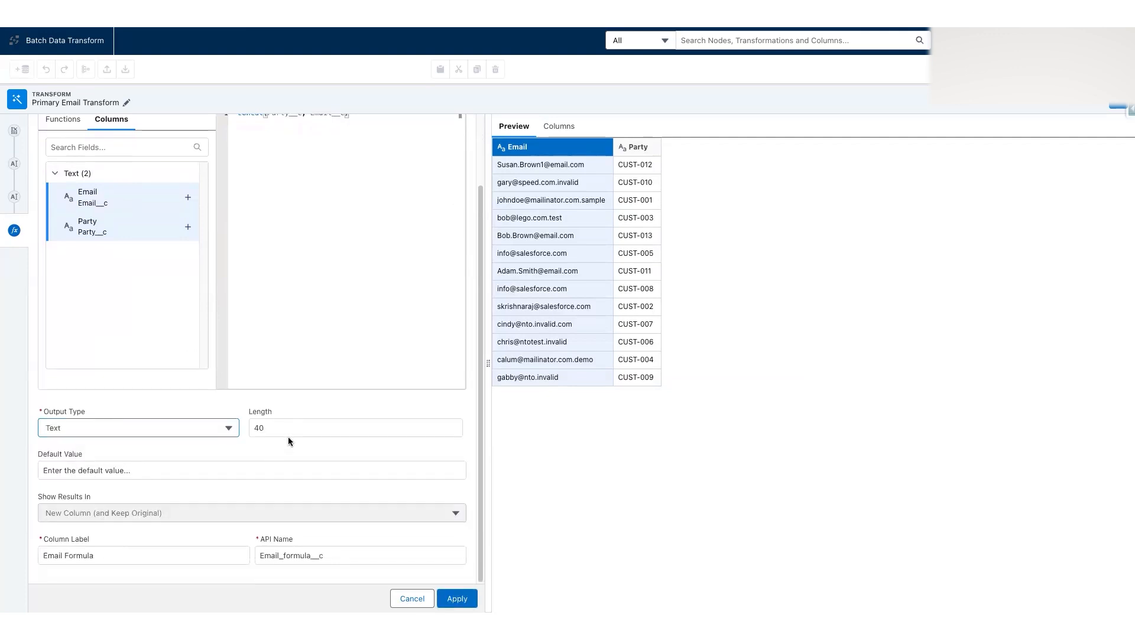
double_click(250, 424)
type("255")
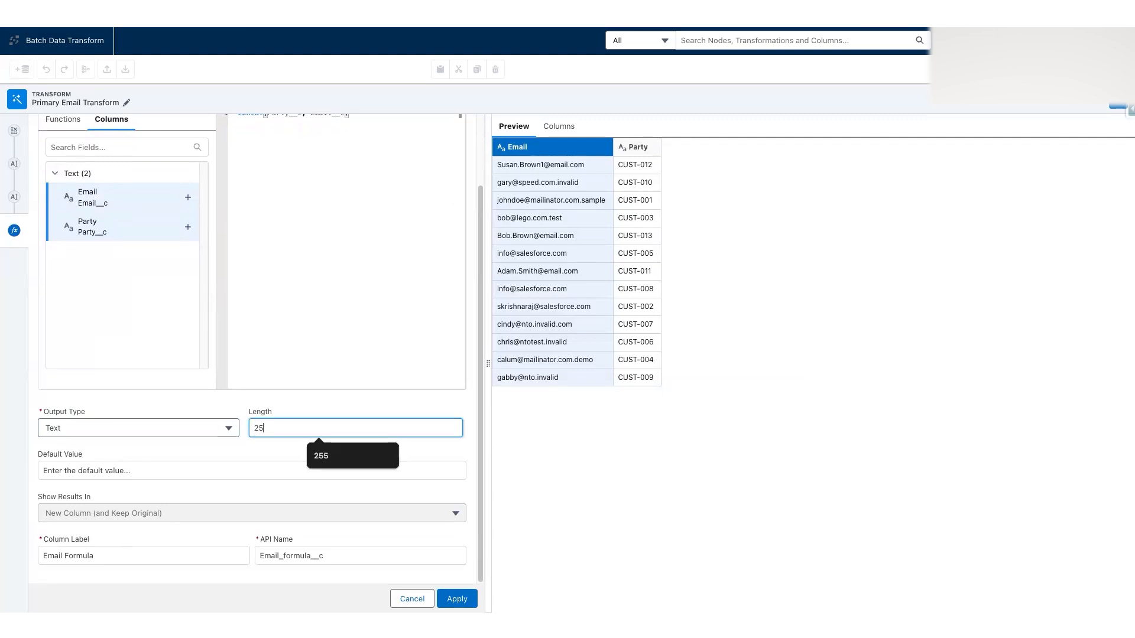
Label the formula column Email Address Key and copy that label into its API name.
triple_click(109, 556)
key("super+v")
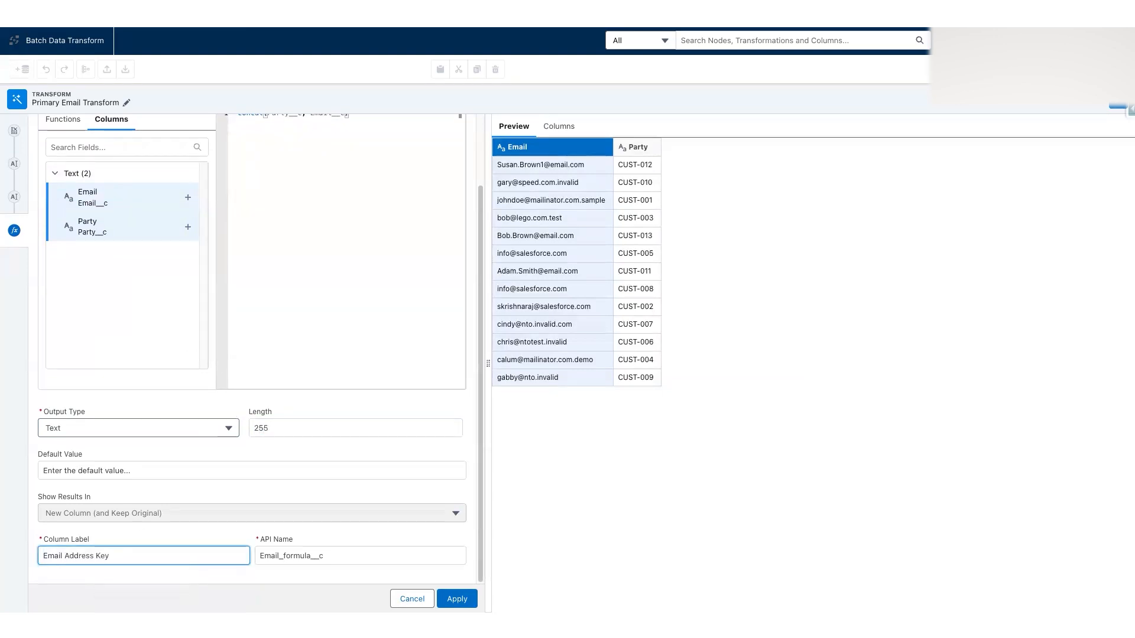
key("Tab")
key("BackSpace")
key("shift+Tab")
key("super+c")
key("Tab")
key("super+v")
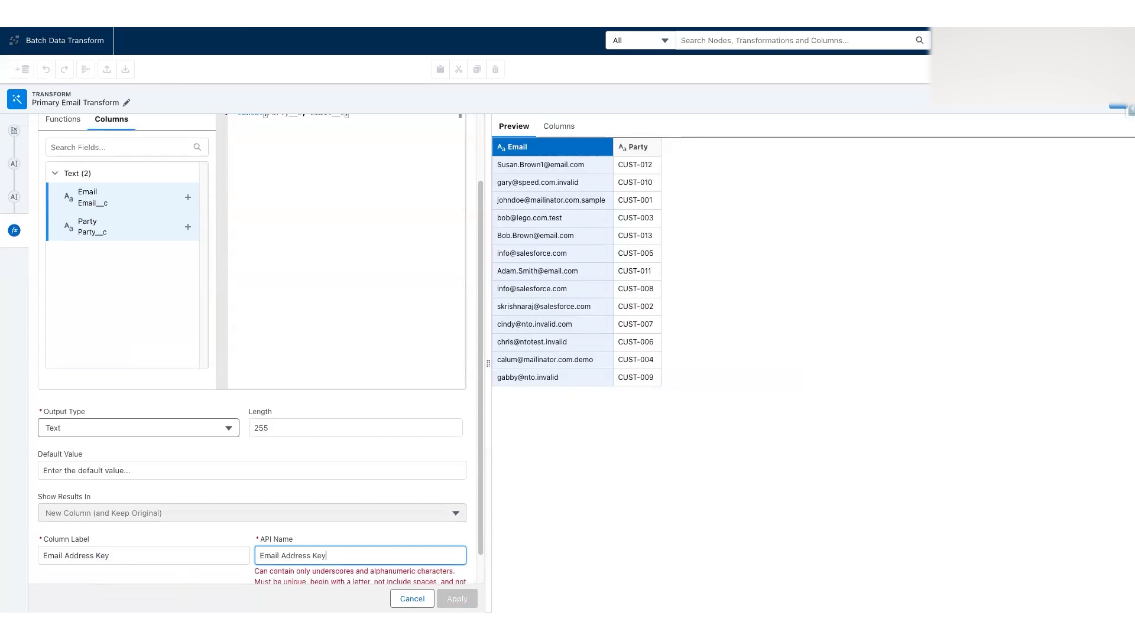
Correct the formula column's API name to Email_Address_Key__c and apply the formula.
type("__c")
key("alt+shift+Left")
key("Left")
key("BackSpace")
type("_")
key("alt+shift+Left")
key("Left")
key("BackSpace")
type("_")
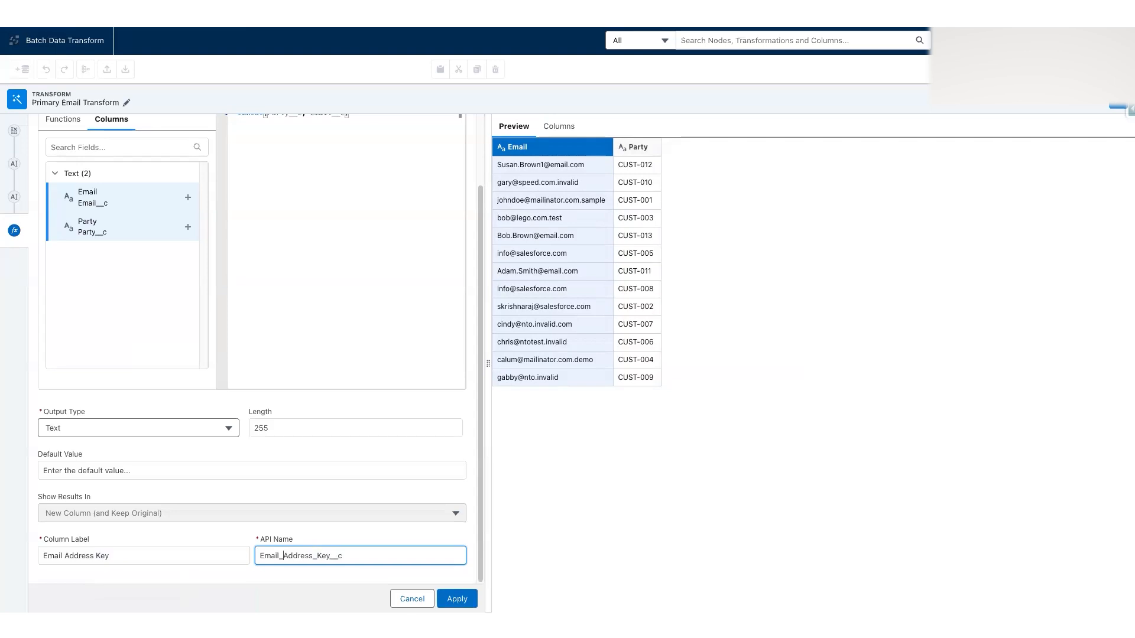
left_click(318, 540)
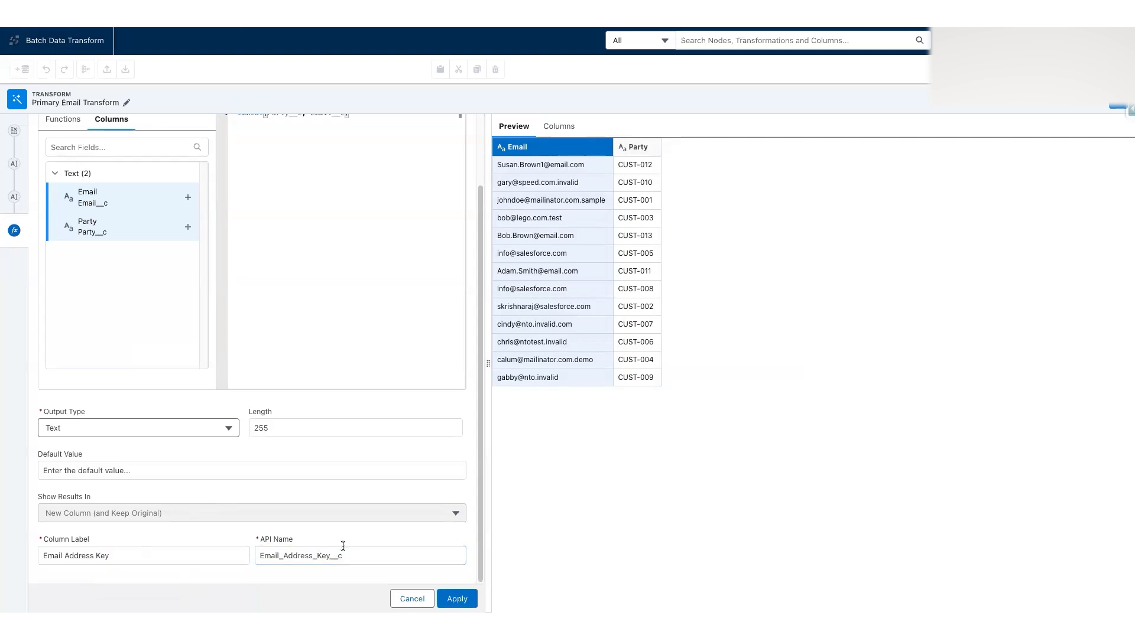
scroll(352, 526, "up", 3)
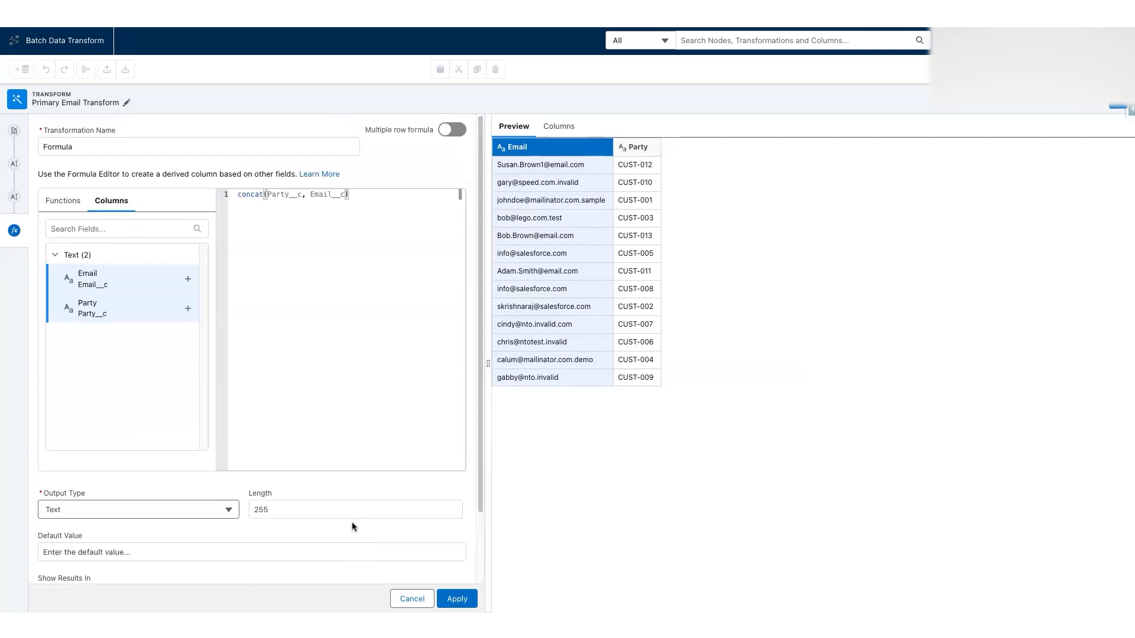
left_click(457, 598)
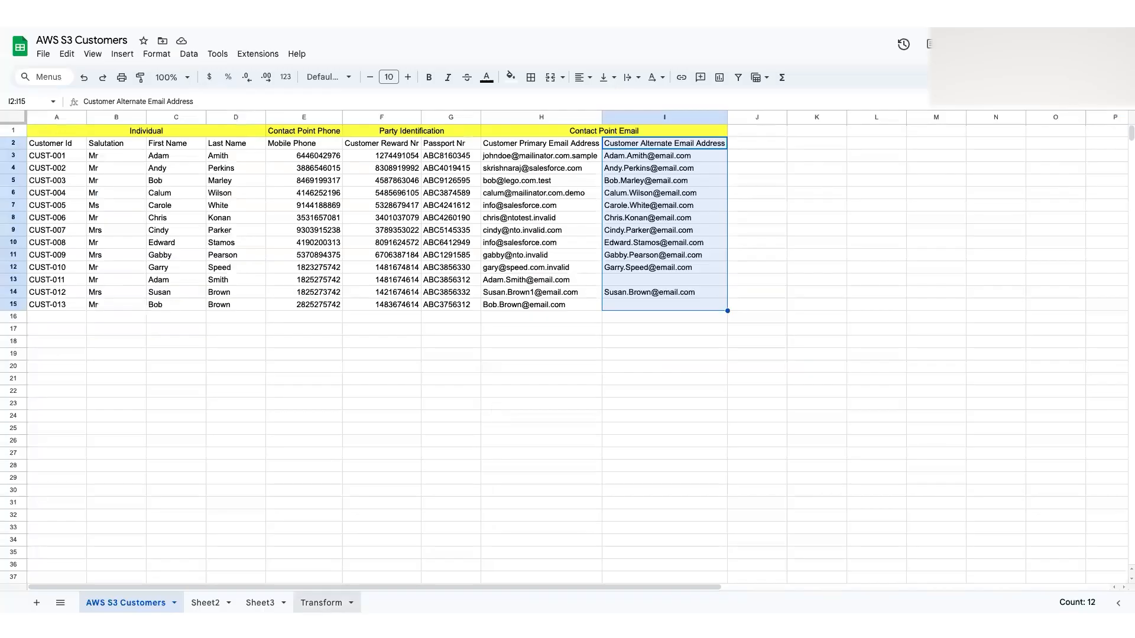
In the AWS S3 Customers spreadsheet's Transform sheet, examine the Unique Key, Customer Id and Email Address columns of the target email layout.
left_click(327, 603)
scroll(659, 165, "right", 1)
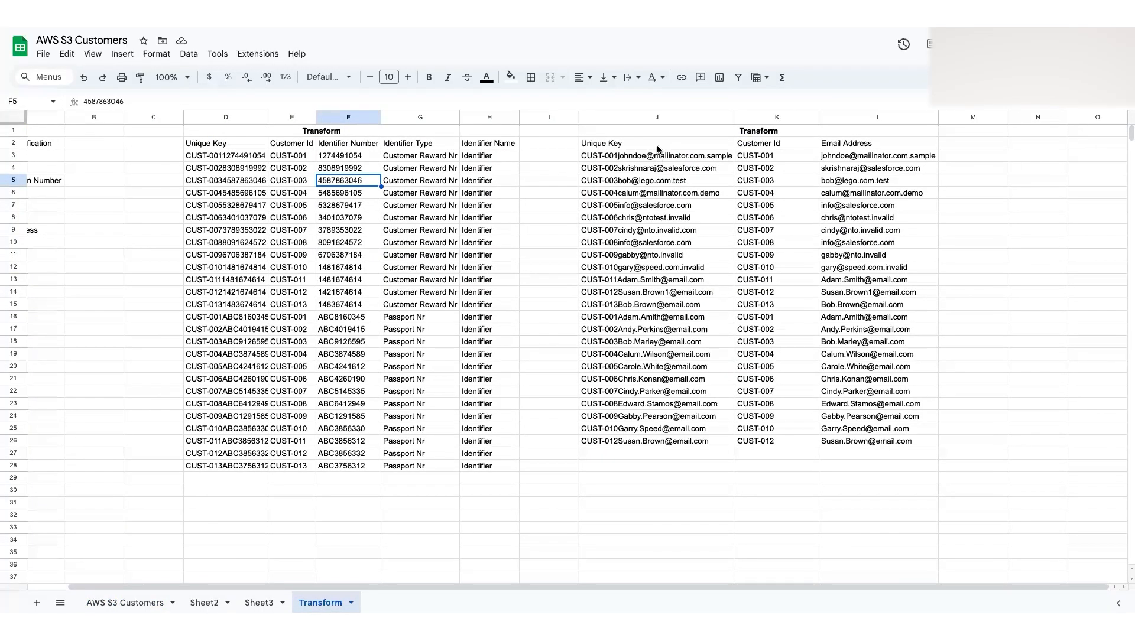
left_click(658, 148)
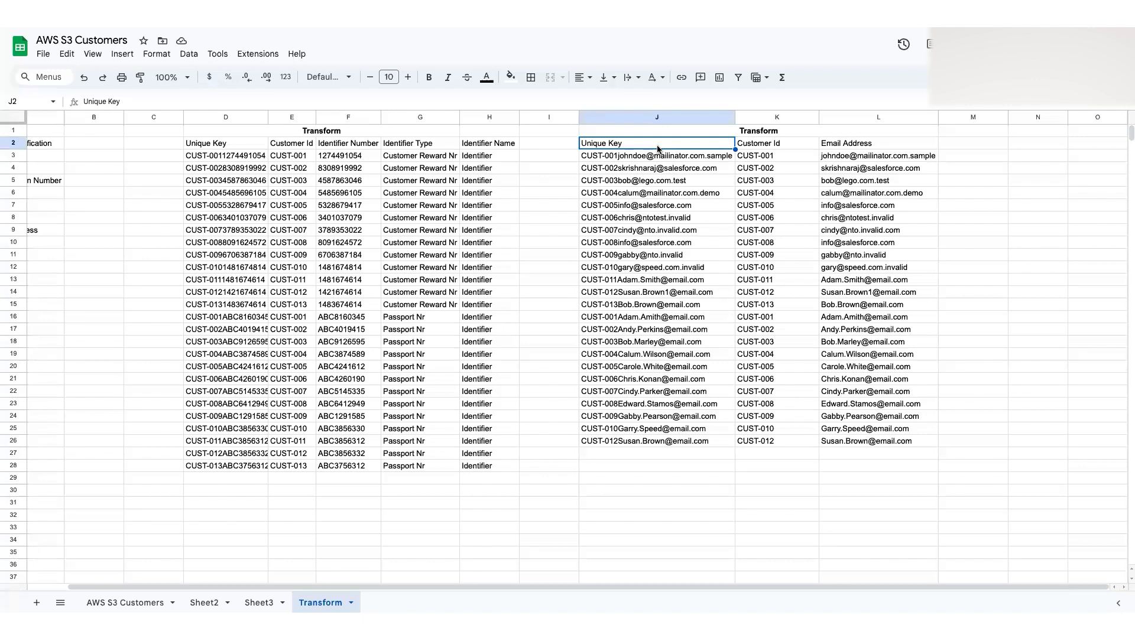
left_click(795, 145)
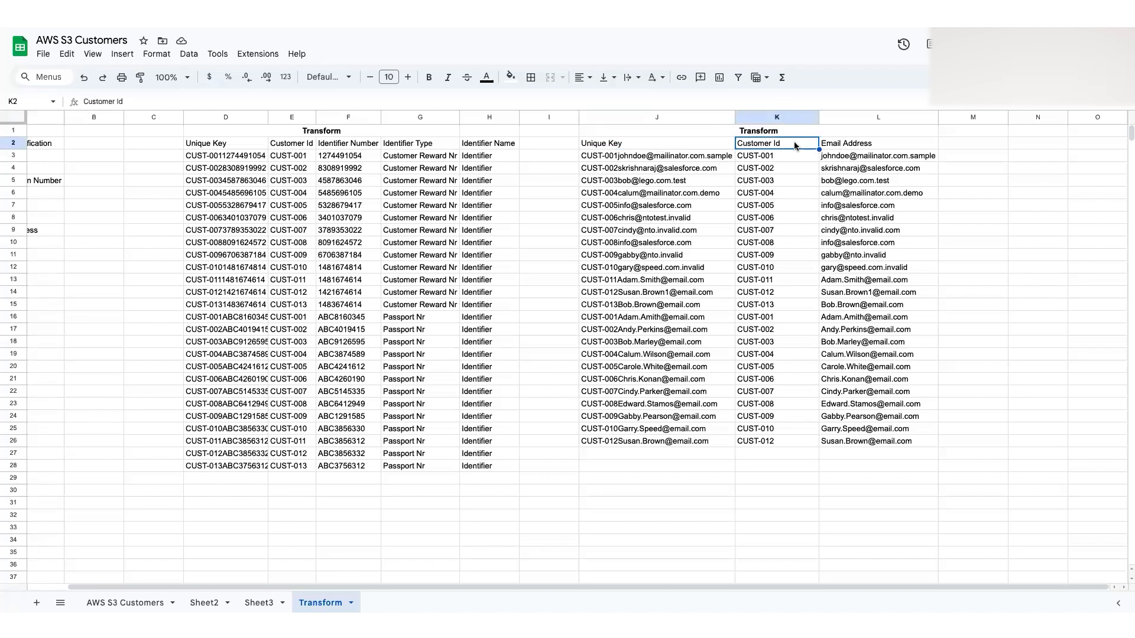
left_click_drag(793, 154, 789, 442)
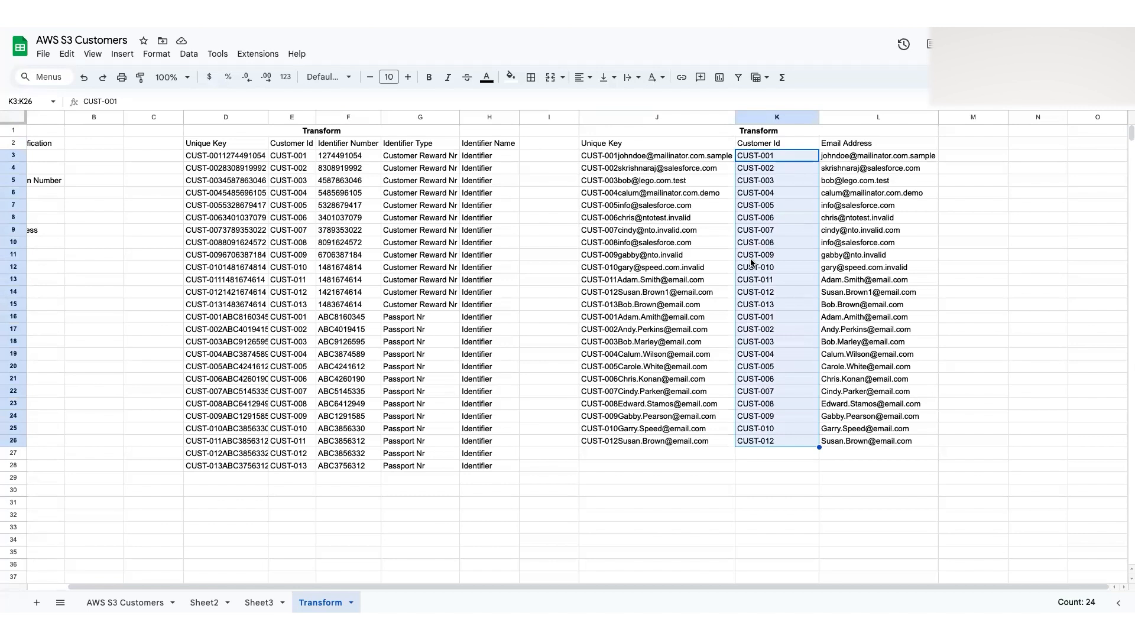
left_click(901, 153)
left_click_drag(896, 281, 899, 445)
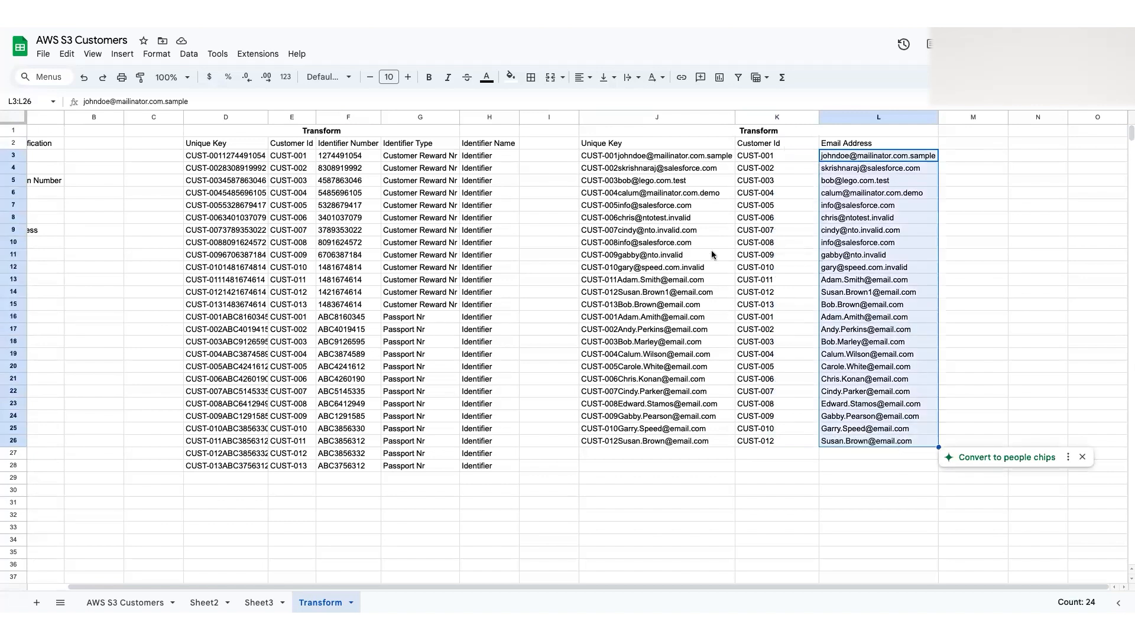
left_click(674, 240)
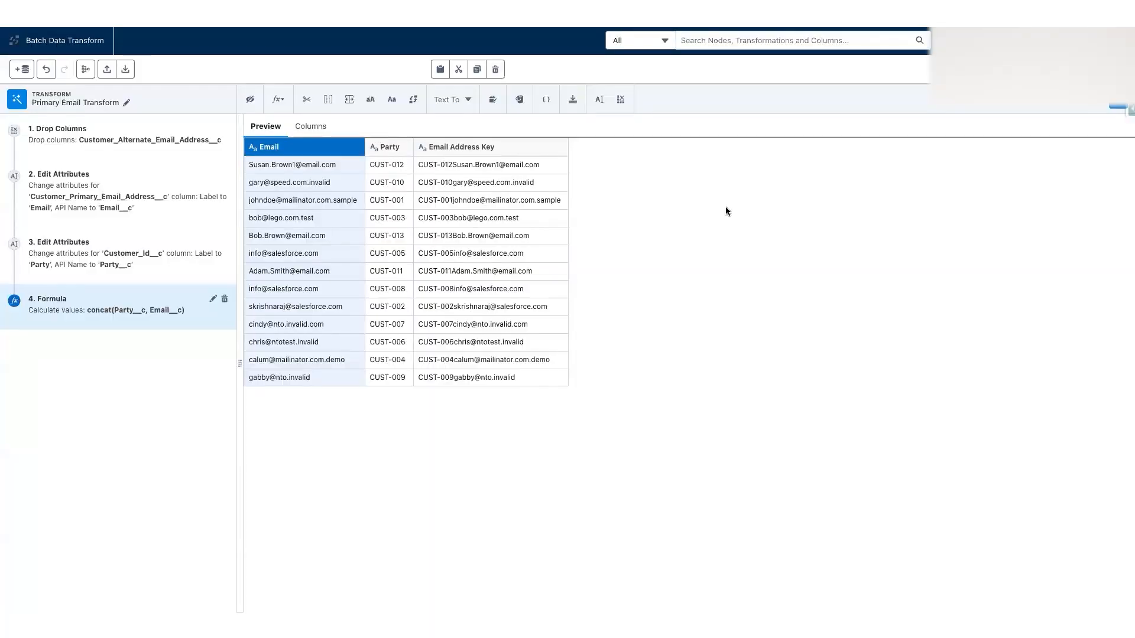
Back in the batch data transform, collapse the Primary Email Transform details to show the node canvas.
left_click(1115, 107)
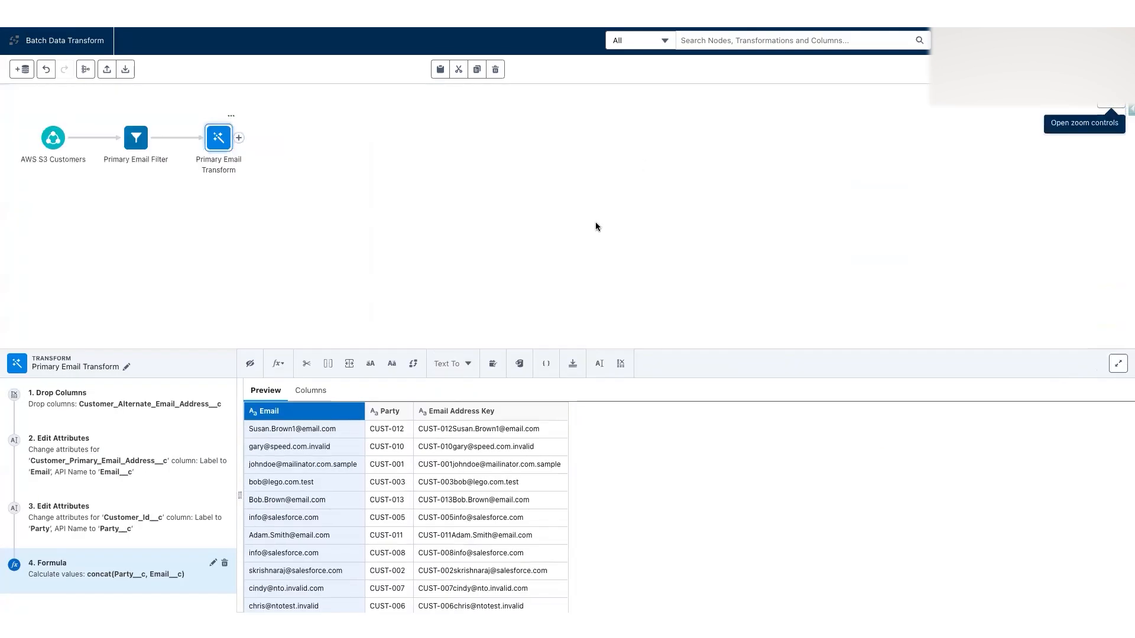
Examine the Primary Email Transform's full data preview and the available text conversion types for the Email column.
left_click(415, 214)
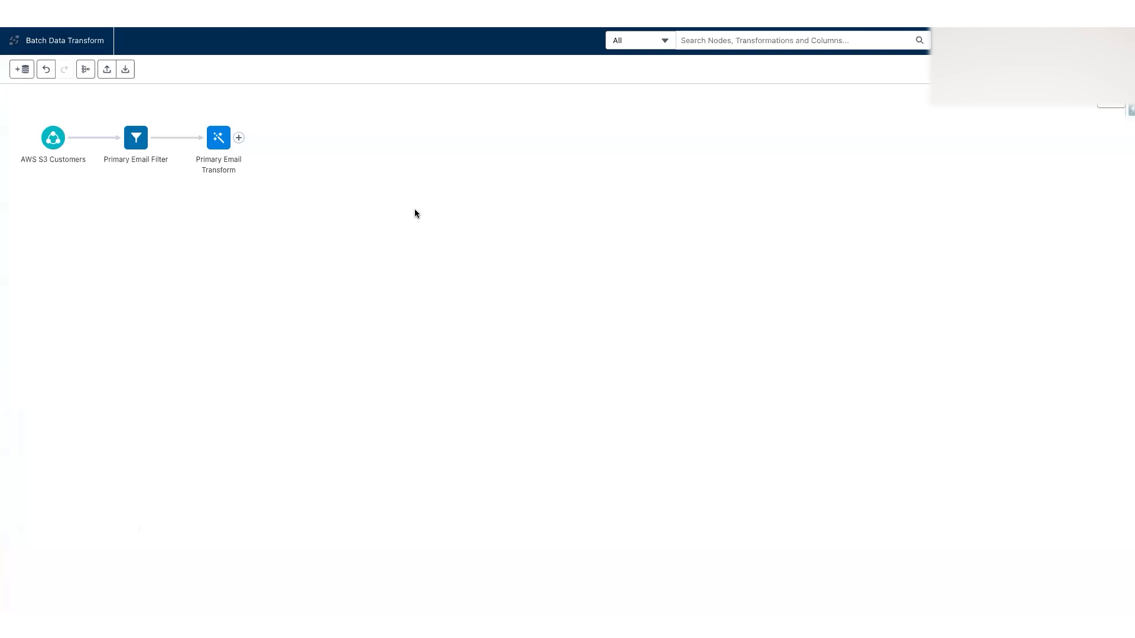
left_click(216, 140)
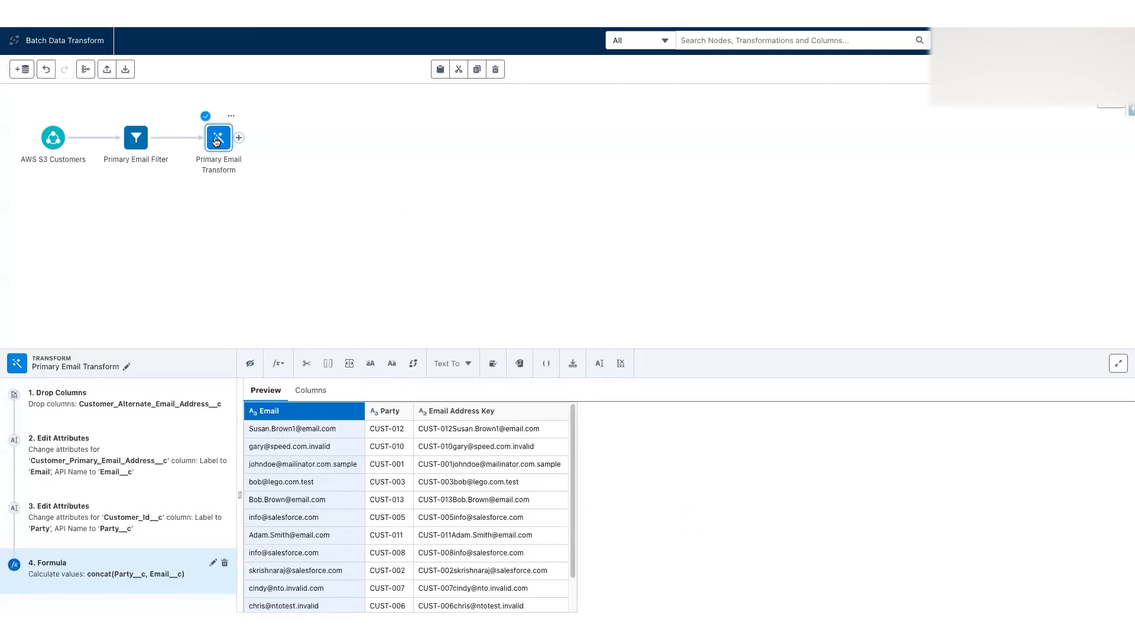
left_click_drag(875, 349, 863, 225)
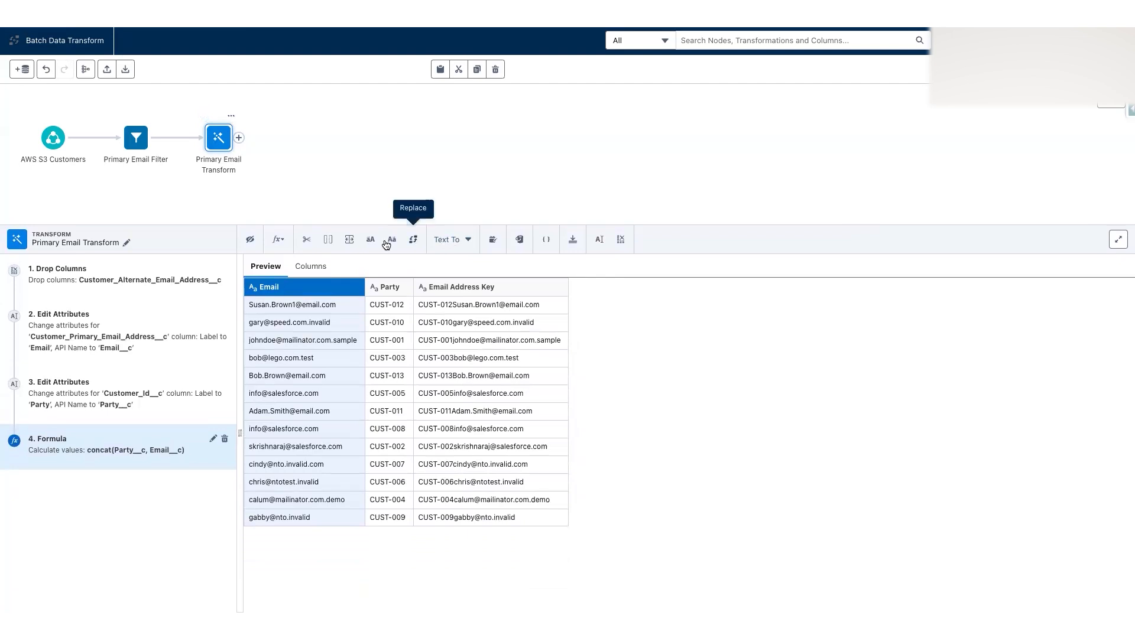
left_click(467, 241)
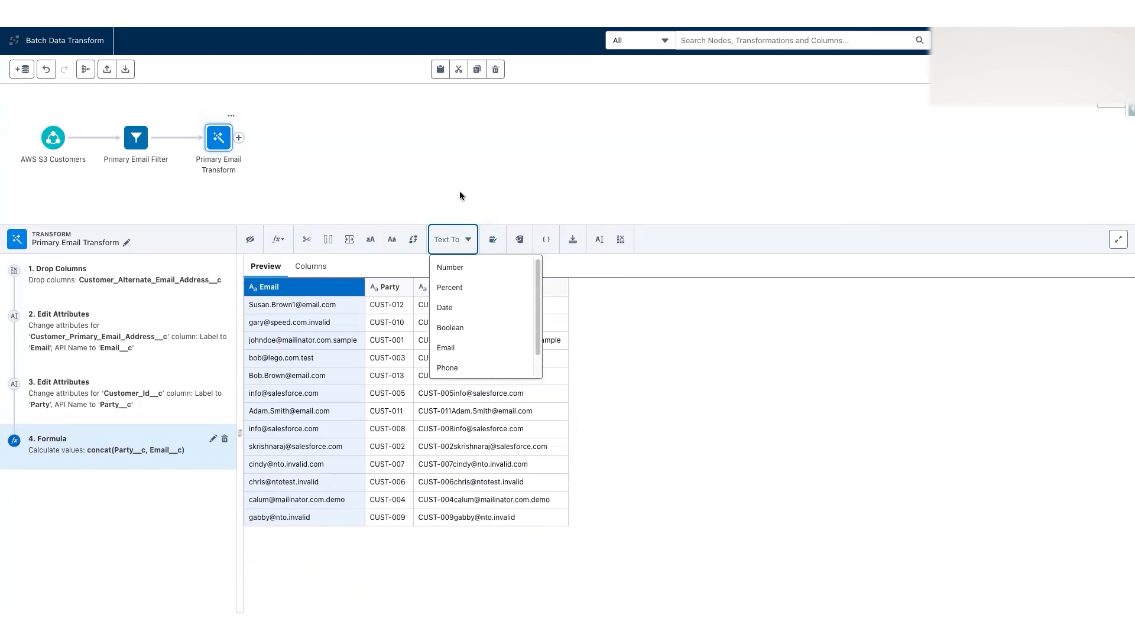
left_click(406, 190)
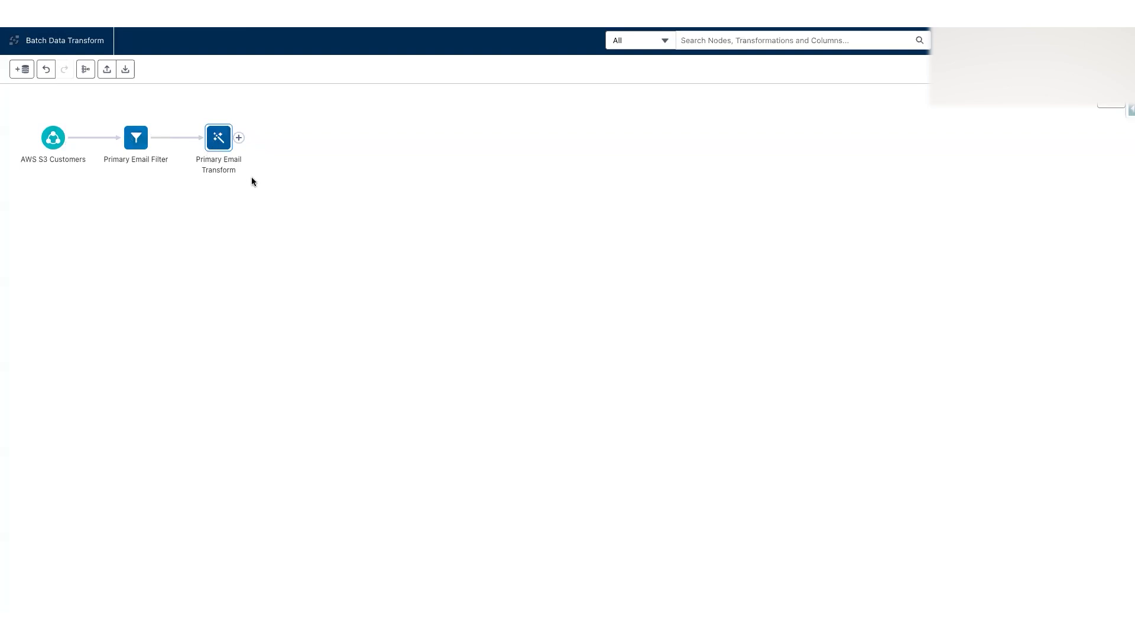
Add an Output node after Primary Email Transform that writes to the Email Address List data lake object.
left_click(240, 139)
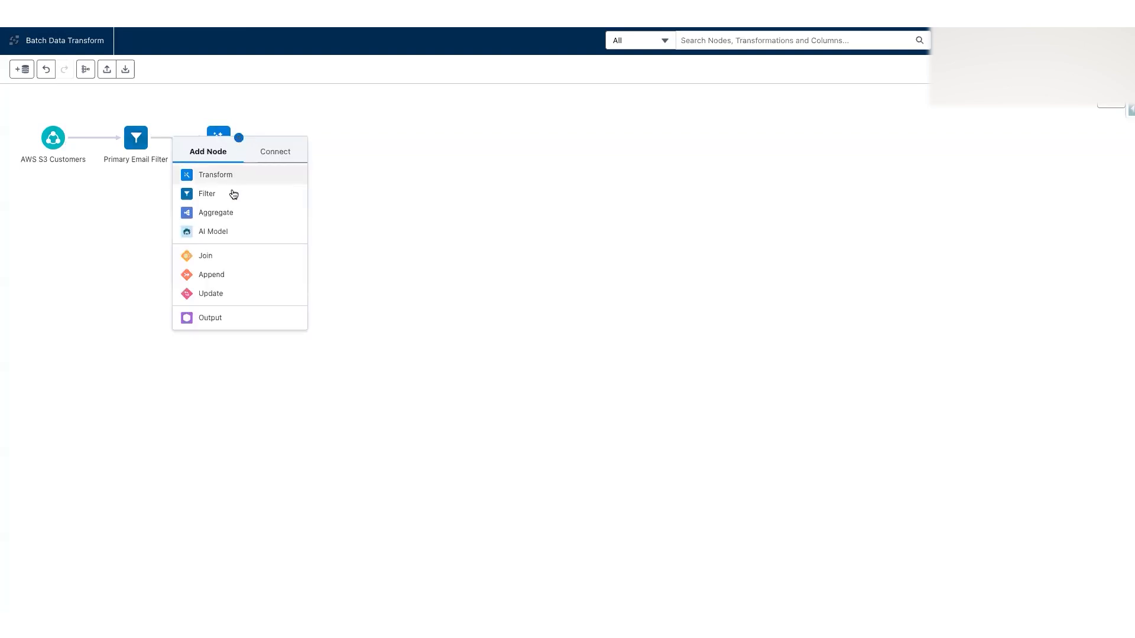
left_click(235, 319)
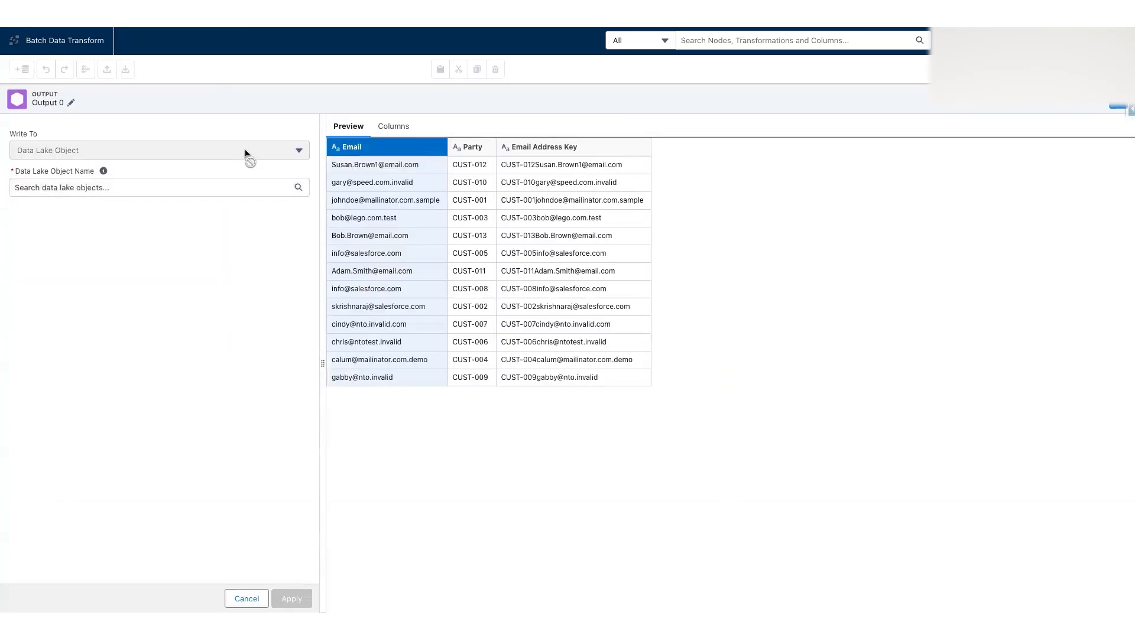
left_click(161, 186)
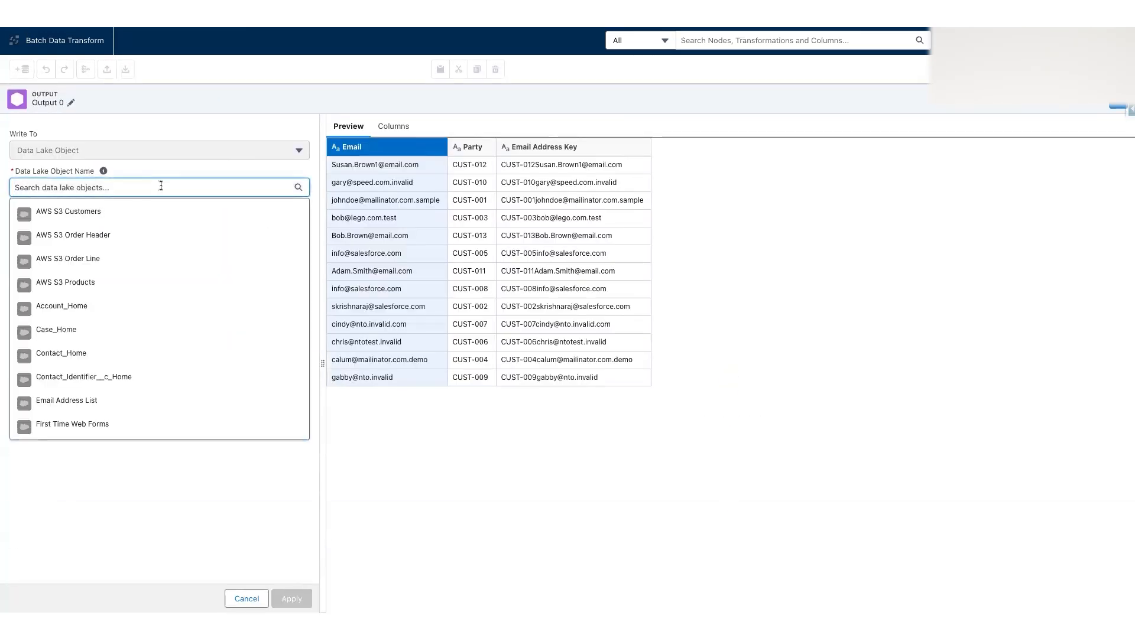
left_click(103, 151)
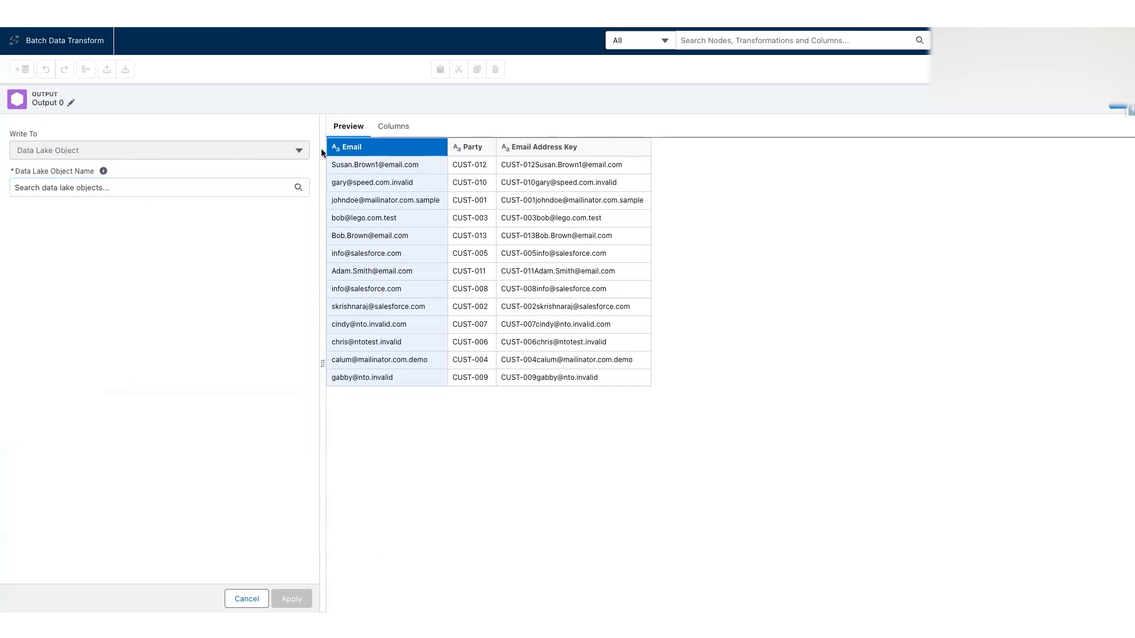
left_click_drag(14, 136, 44, 136)
left_click(55, 149)
left_click(60, 188)
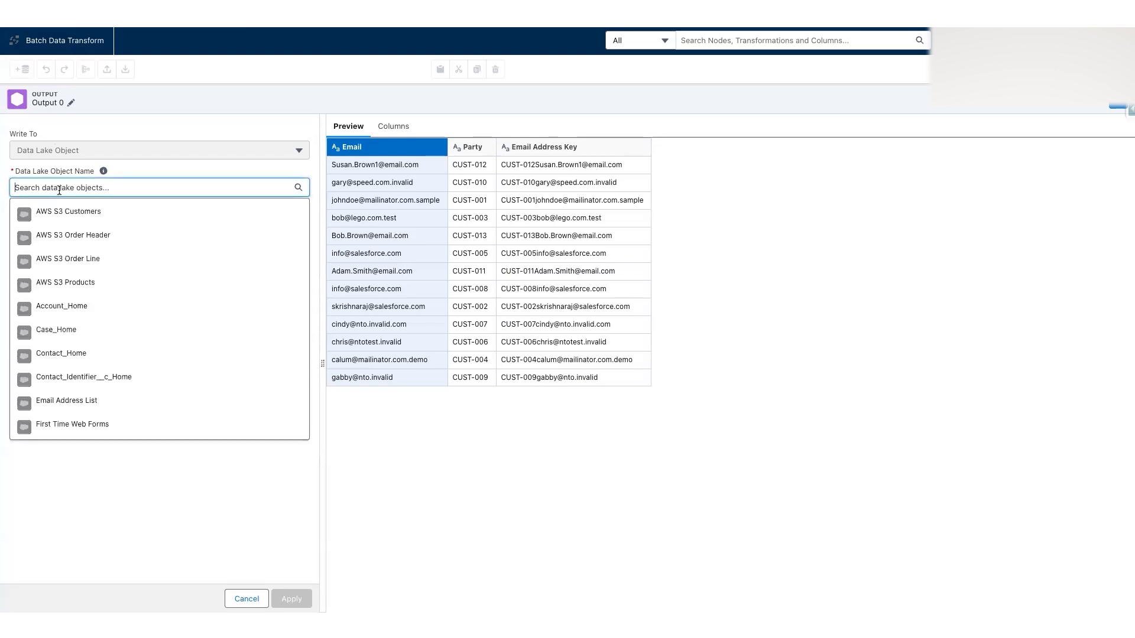
left_click(88, 402)
left_click(165, 379)
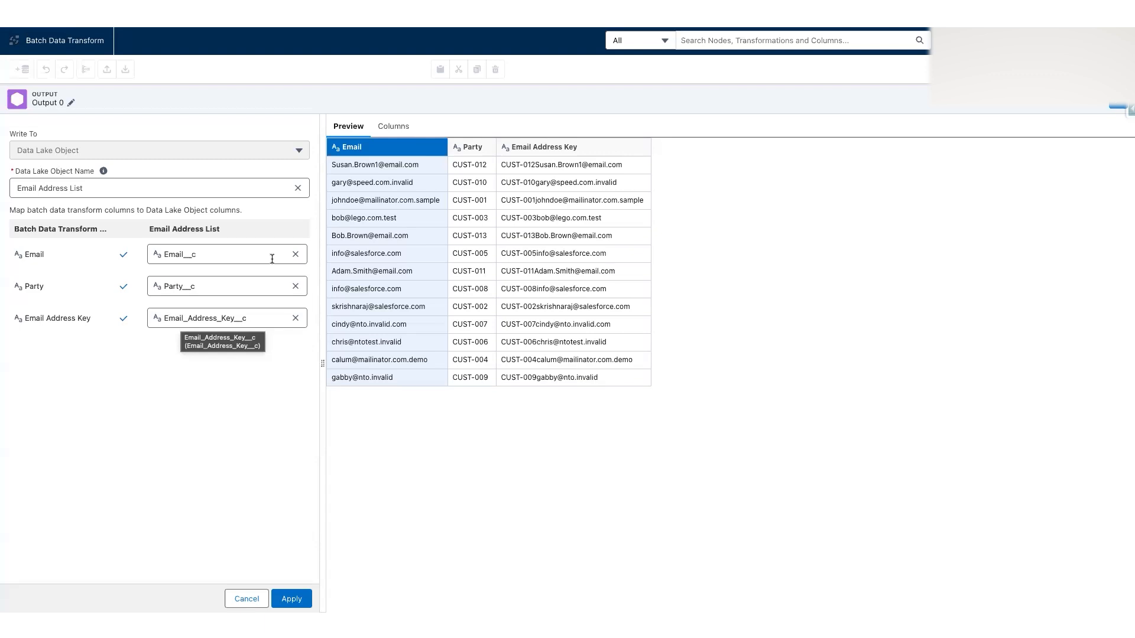
Clear the Email column's mapping, map it again to Email__c, and apply the output node.
left_click(296, 255)
left_click(202, 256)
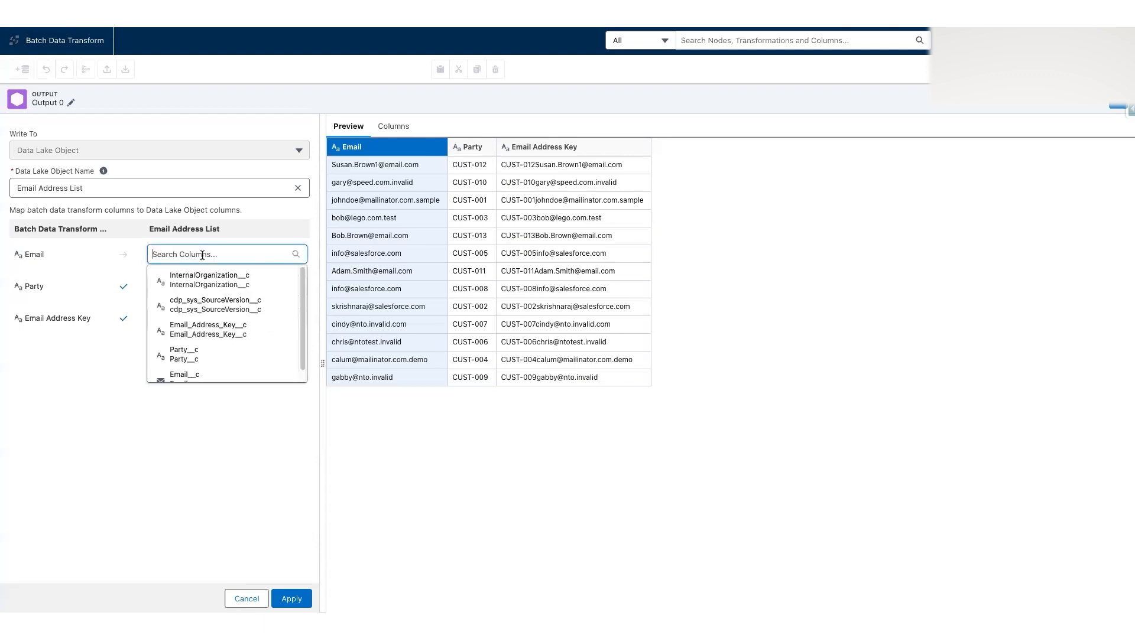
scroll(223, 353, "down", 2)
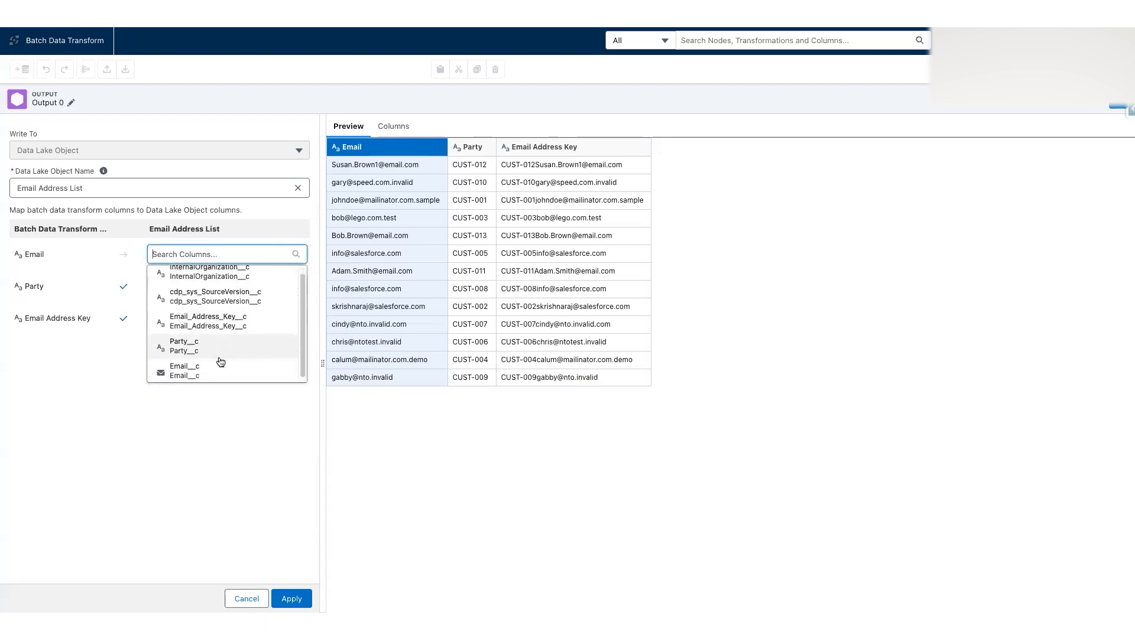
left_click(218, 367)
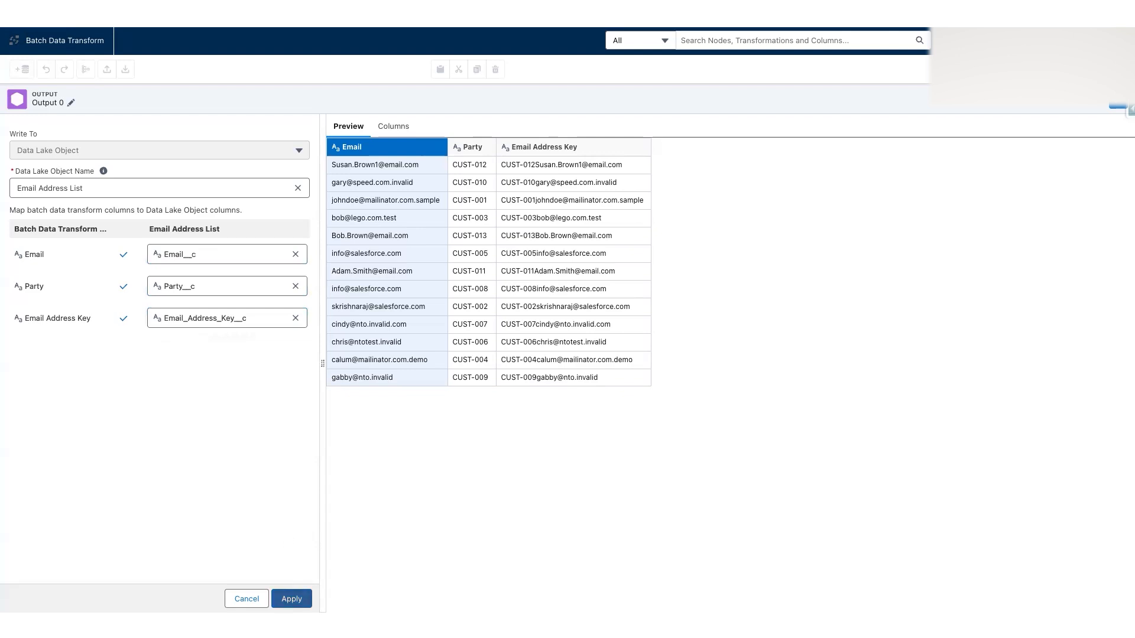
left_click(291, 599)
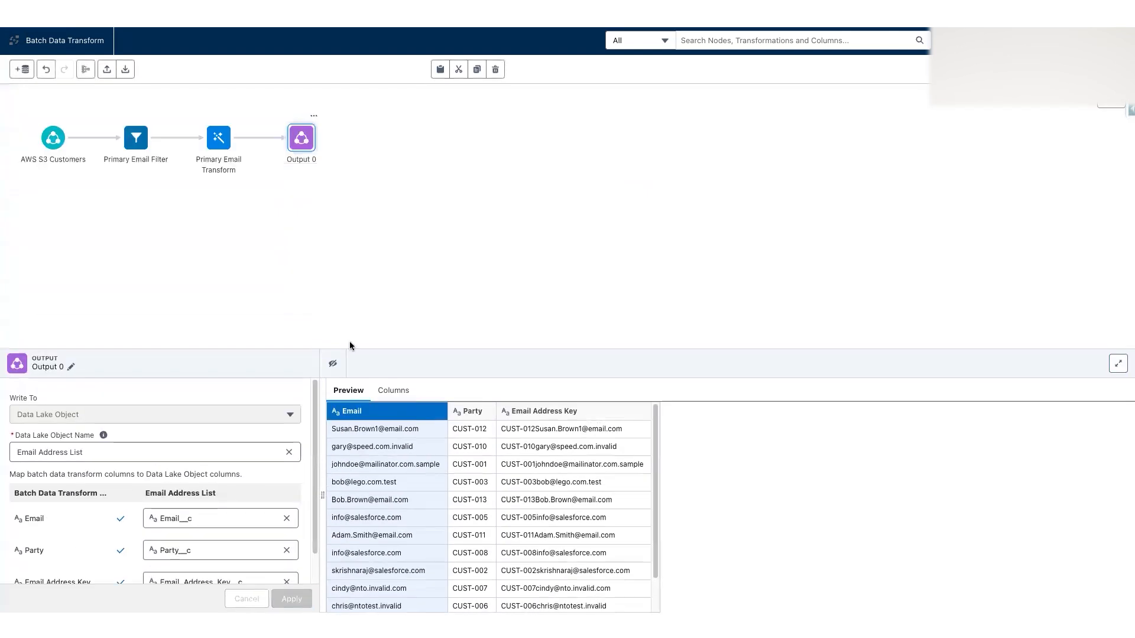
Rename the output node as Store Email Address List.
left_click(538, 273)
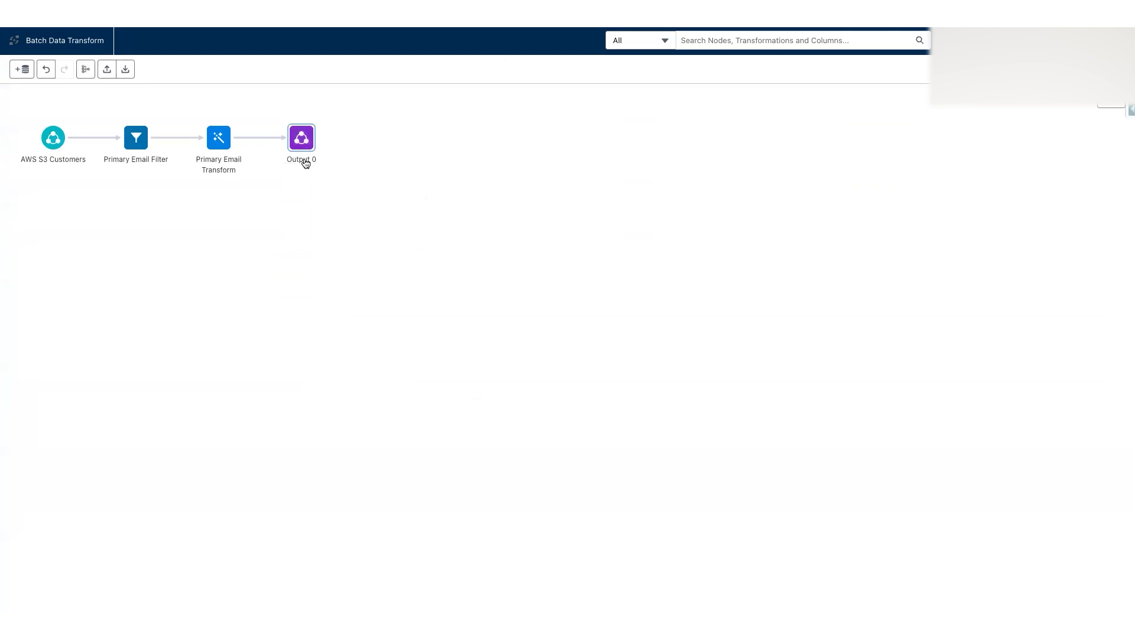
left_click(305, 159)
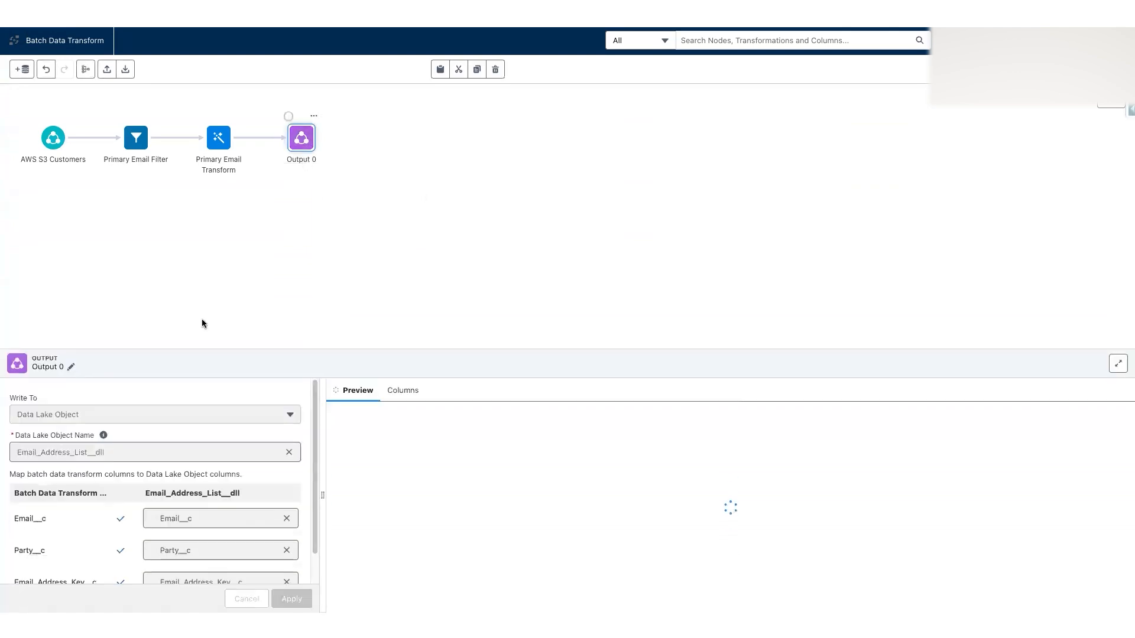
left_click(71, 366)
left_click_drag(153, 316, 91, 317)
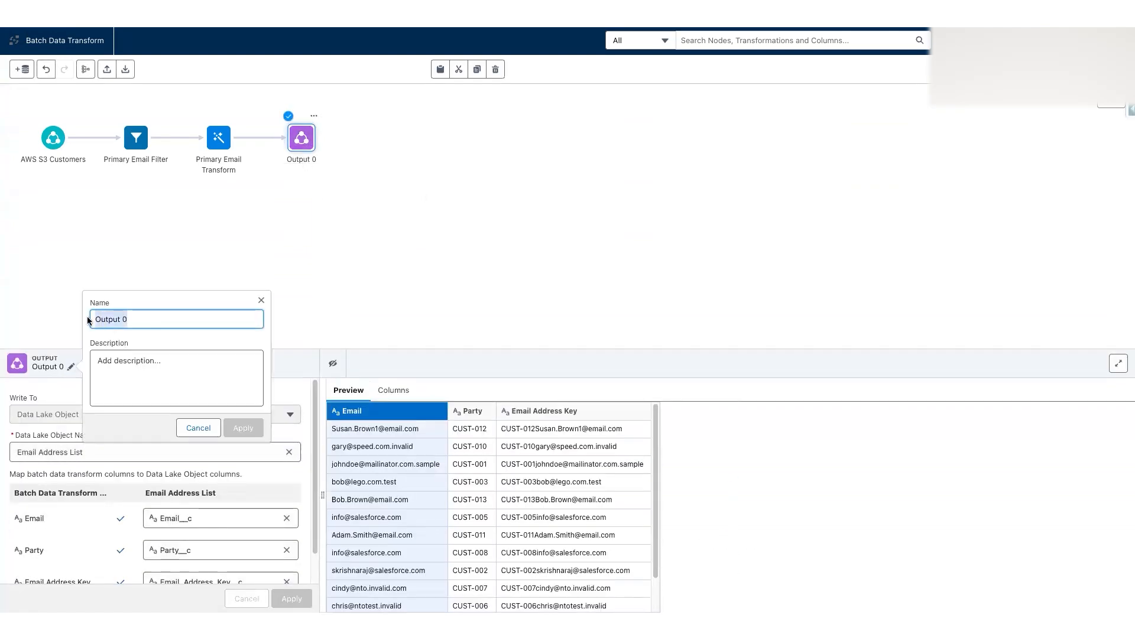
type("Store Email Address List")
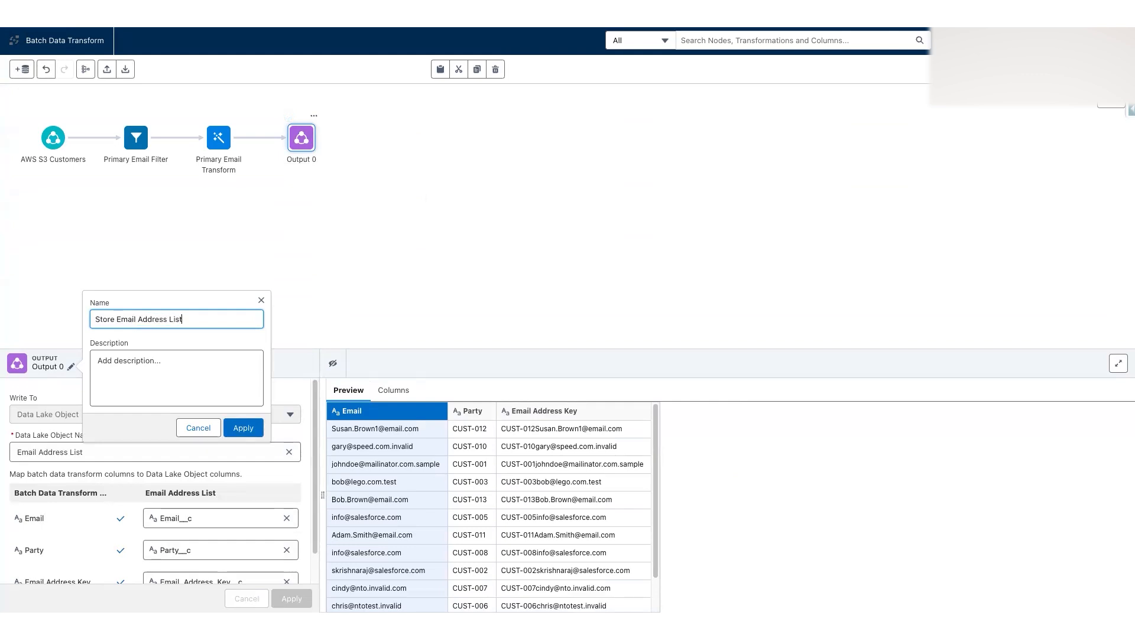
left_click(243, 428)
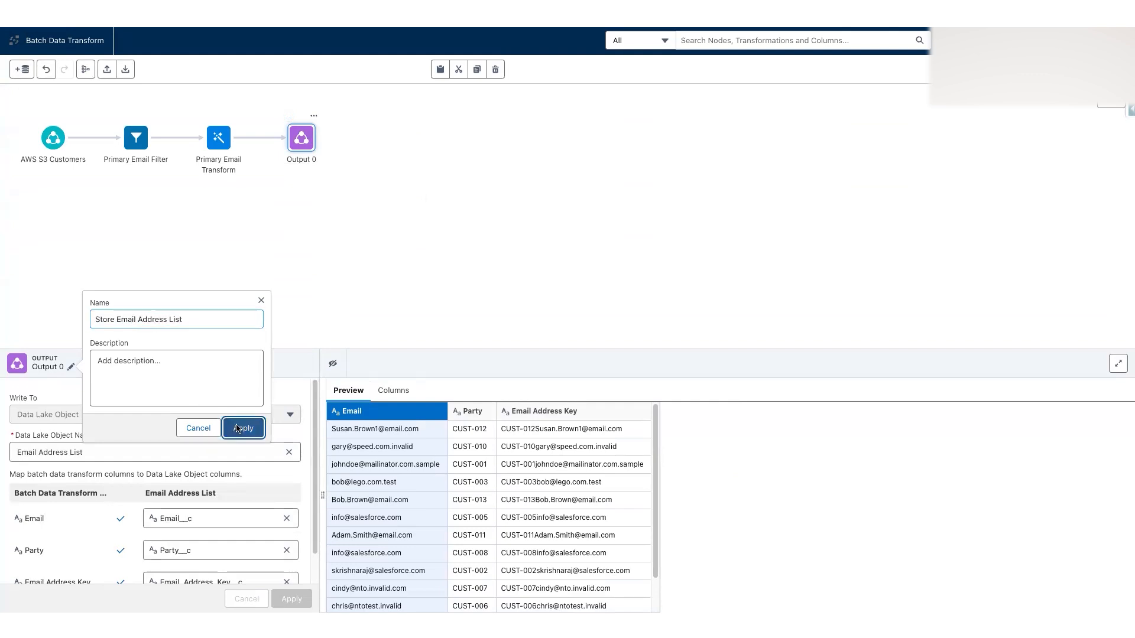
Save the batch data transform under the name AWS Email Address Transform.
left_click(351, 257)
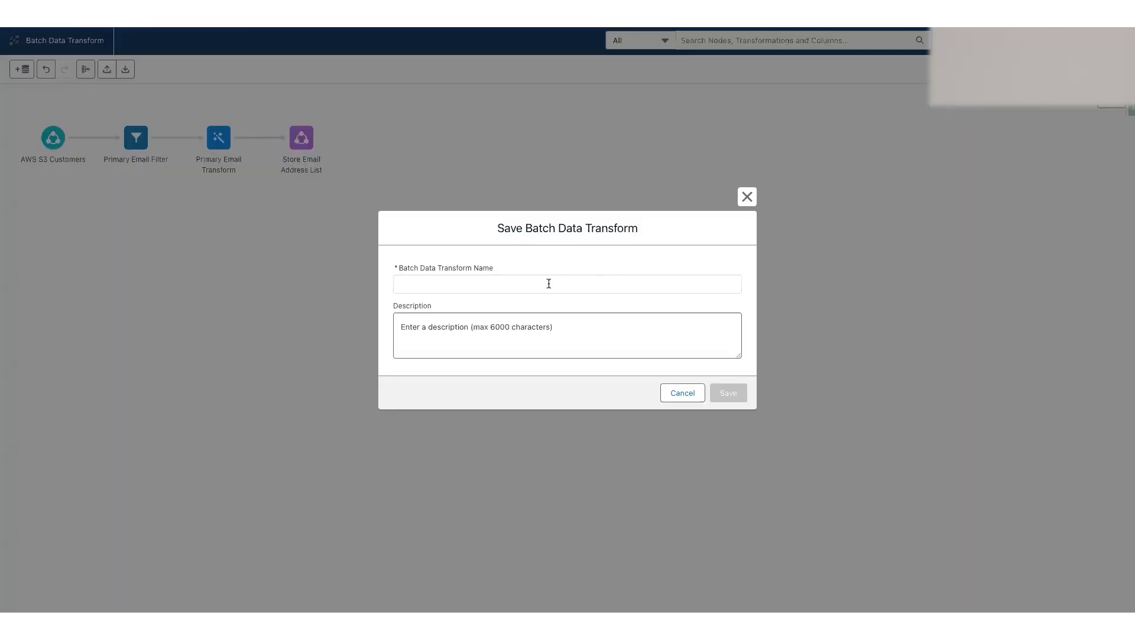
left_click(549, 284)
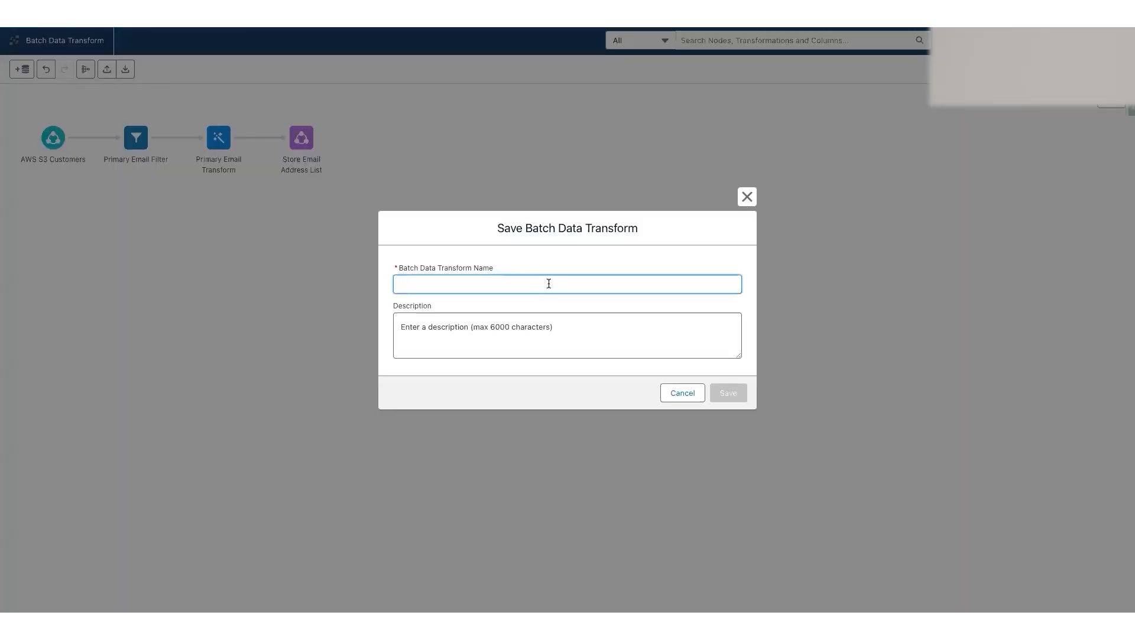
type("Tran")
key("BackSpace")
key("BackSpace")
key("BackSpace")
key("BackSpace")
type("Email Address Transform")
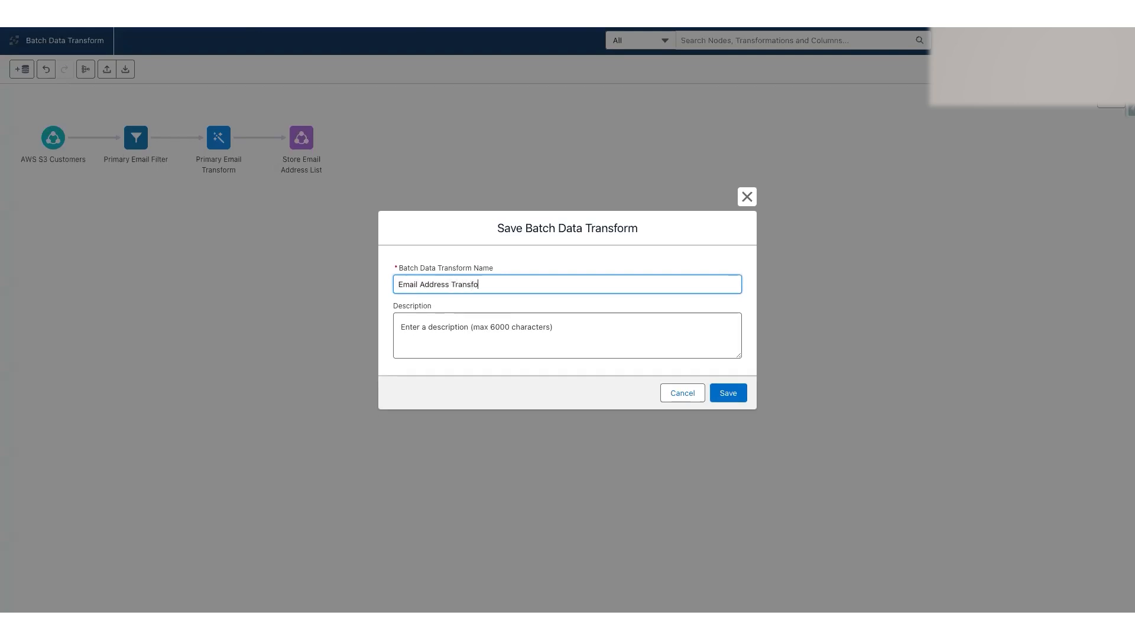
type("AWS")
left_click(730, 394)
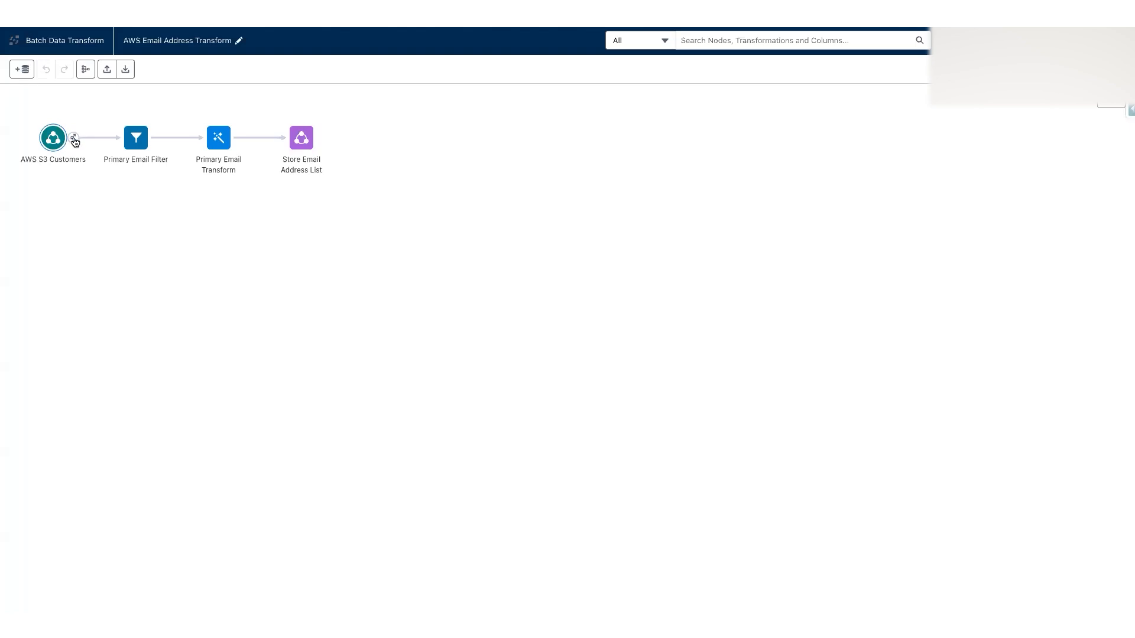
Branch a new Filter node off AWS S3 Customers and name it Secondary Email Filter.
left_click(73, 139)
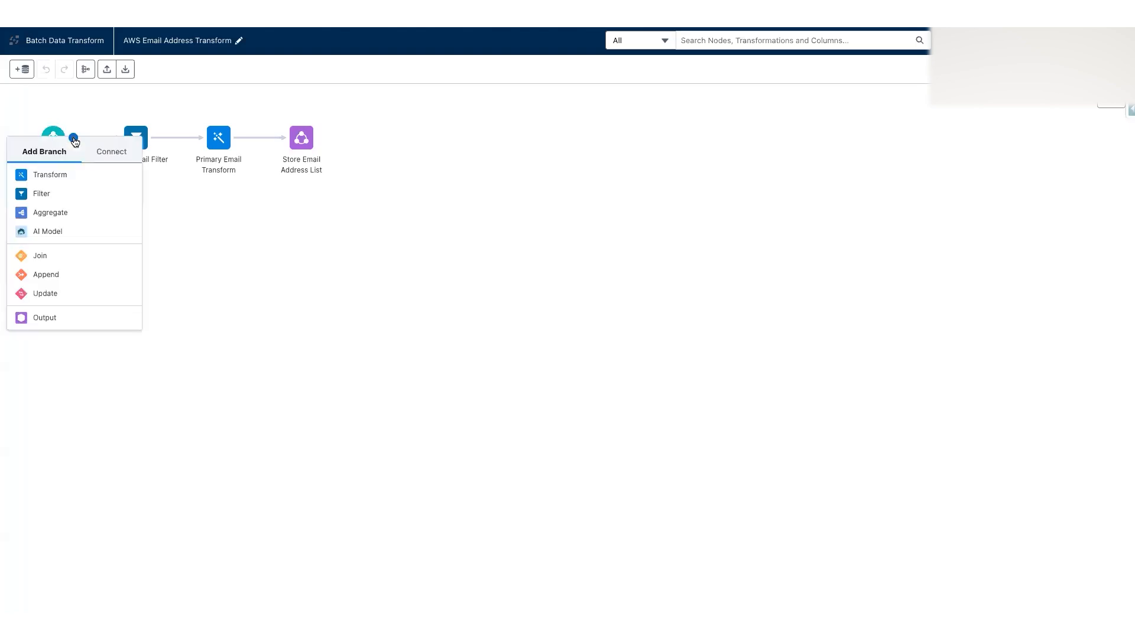
left_click(68, 197)
left_click(62, 102)
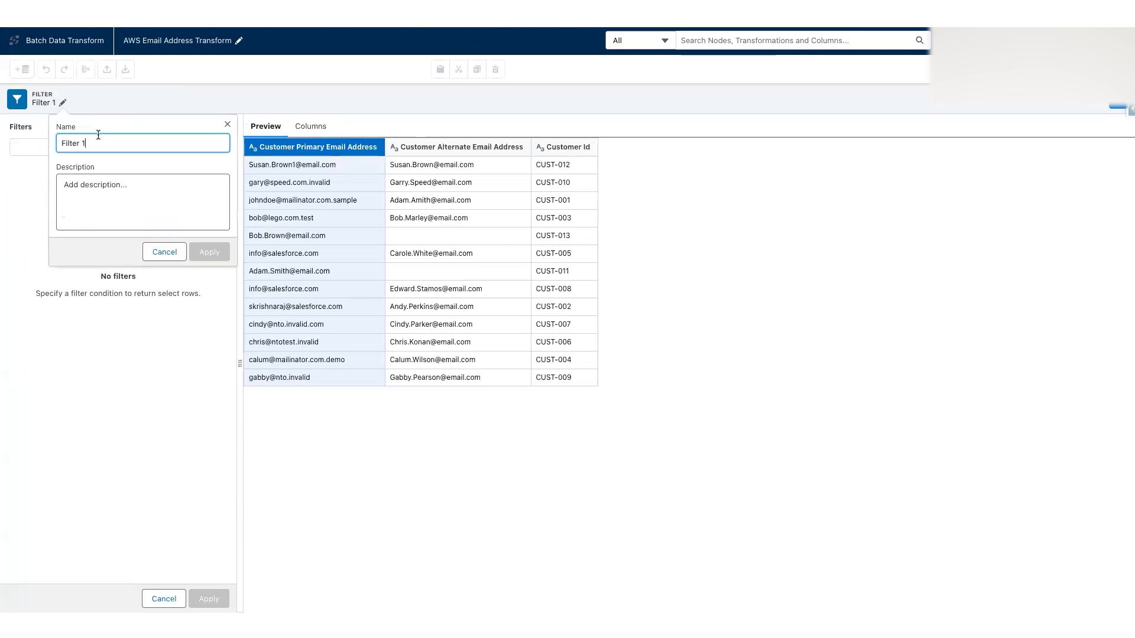
triple_click(64, 142)
type("Secondary Email Filter")
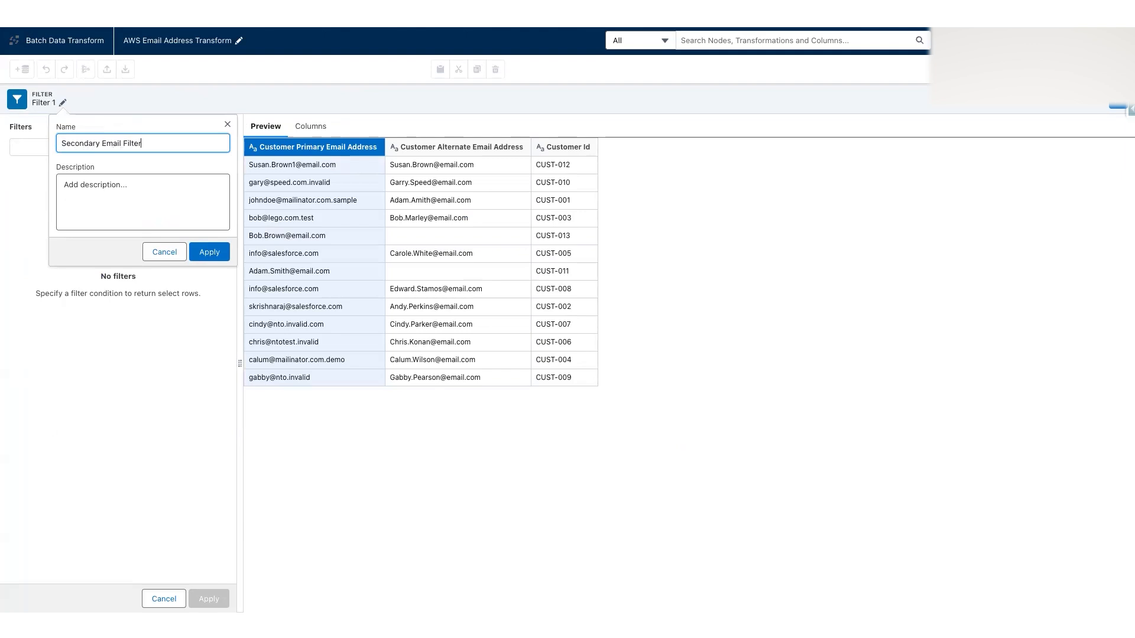
left_click(207, 257)
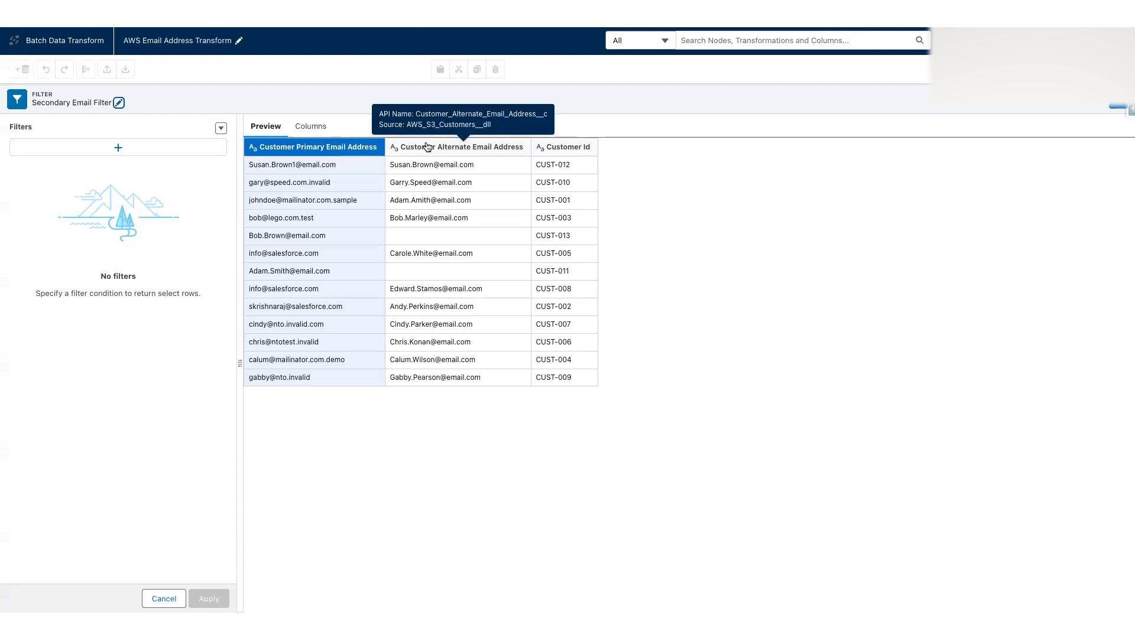
Start a custom filter expression for the Secondary Email Filter with the CHAR_LENGTH function.
left_click(221, 130)
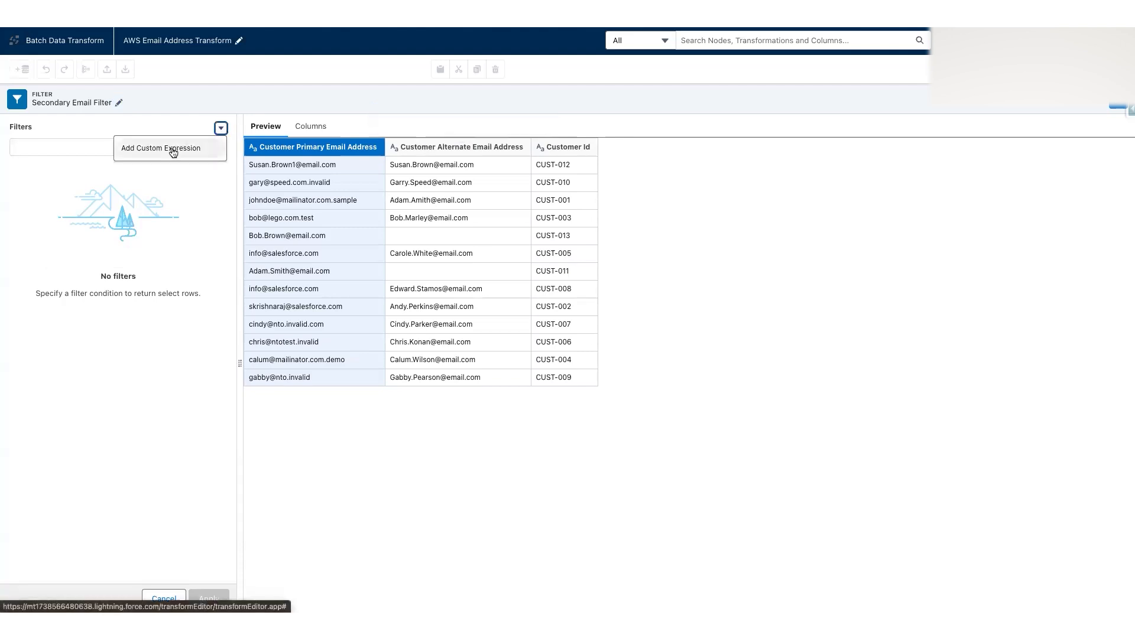
left_click(169, 150)
left_click(115, 179)
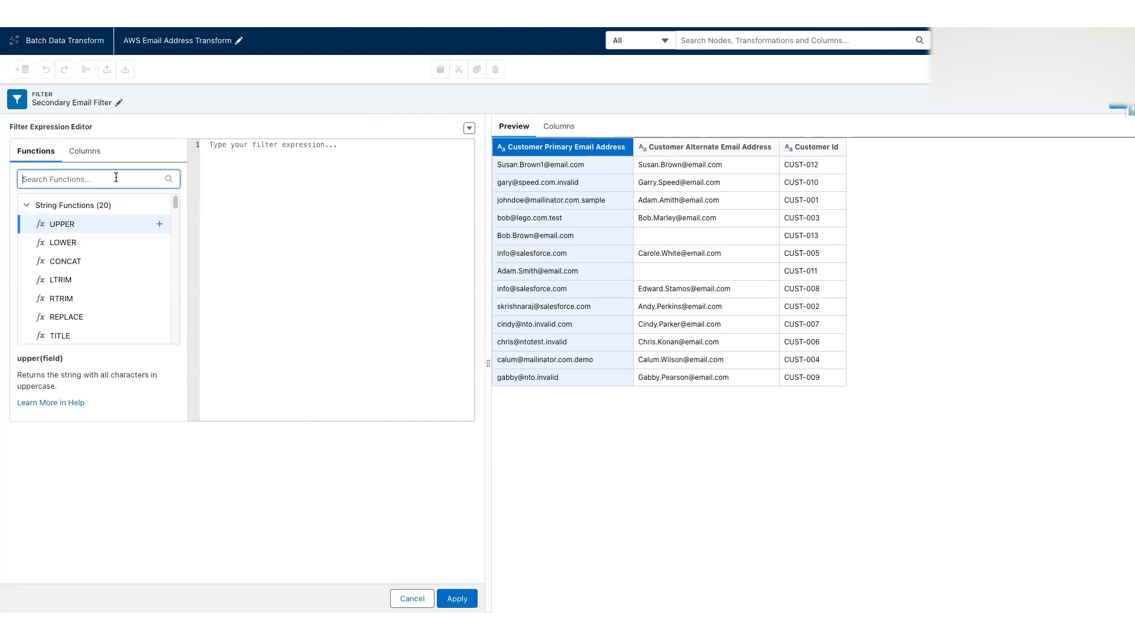
type("chat")
key("BackSpace")
type("r")
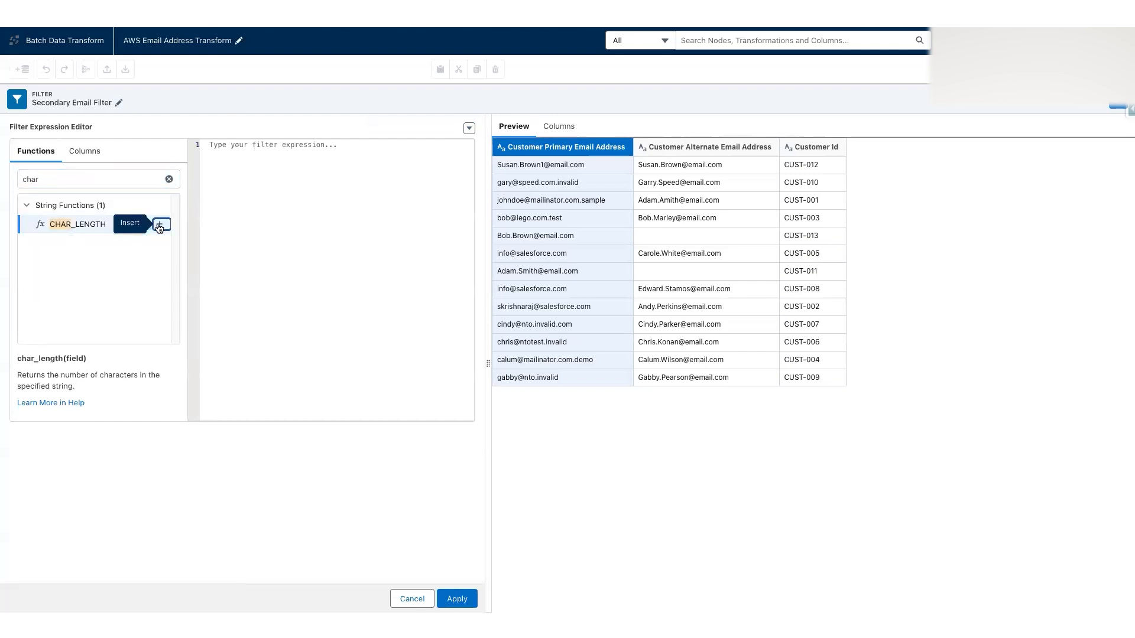
left_click(160, 224)
Complete the filter expression as char_length(Customer_Alternate_Email_Address__c) > 0 and apply it.
double_click(265, 145)
left_click(83, 152)
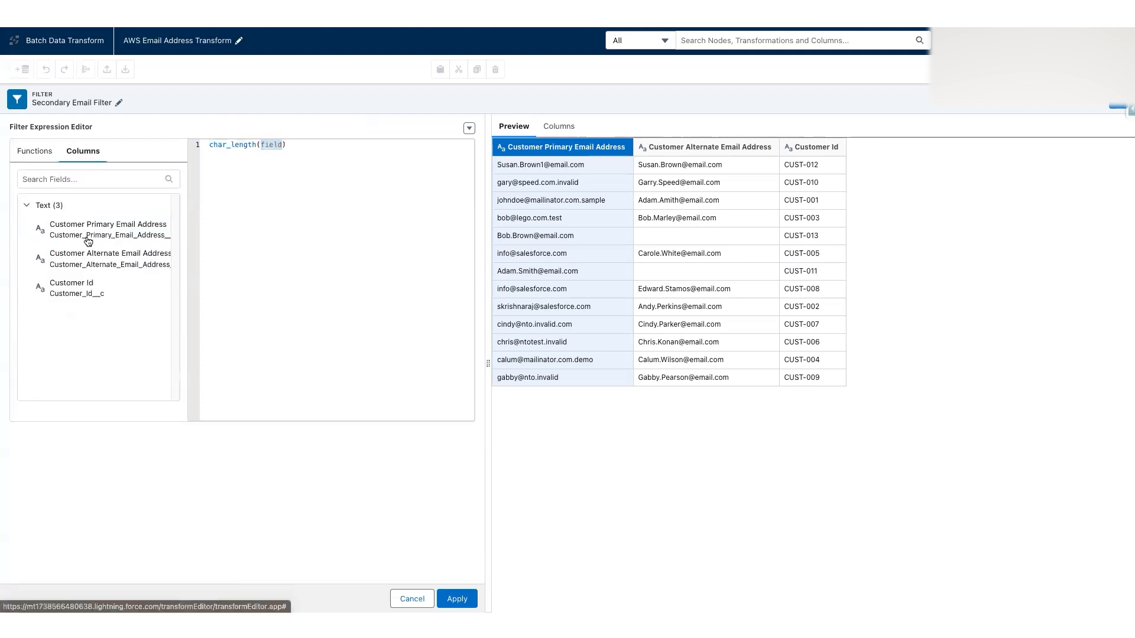
left_click(160, 258)
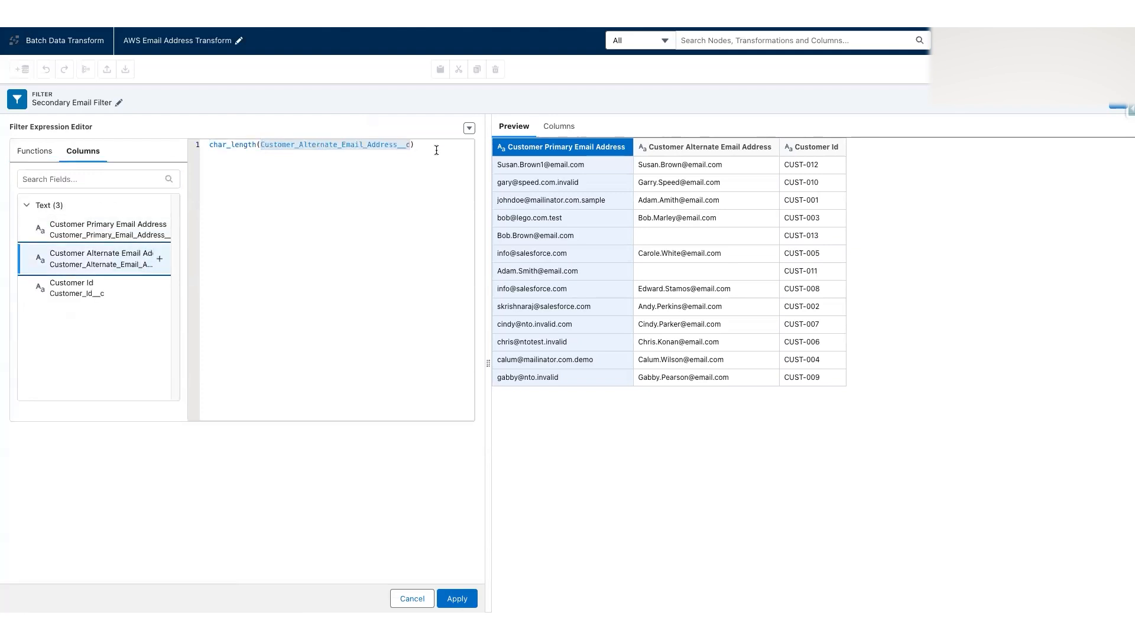
type("> 0")
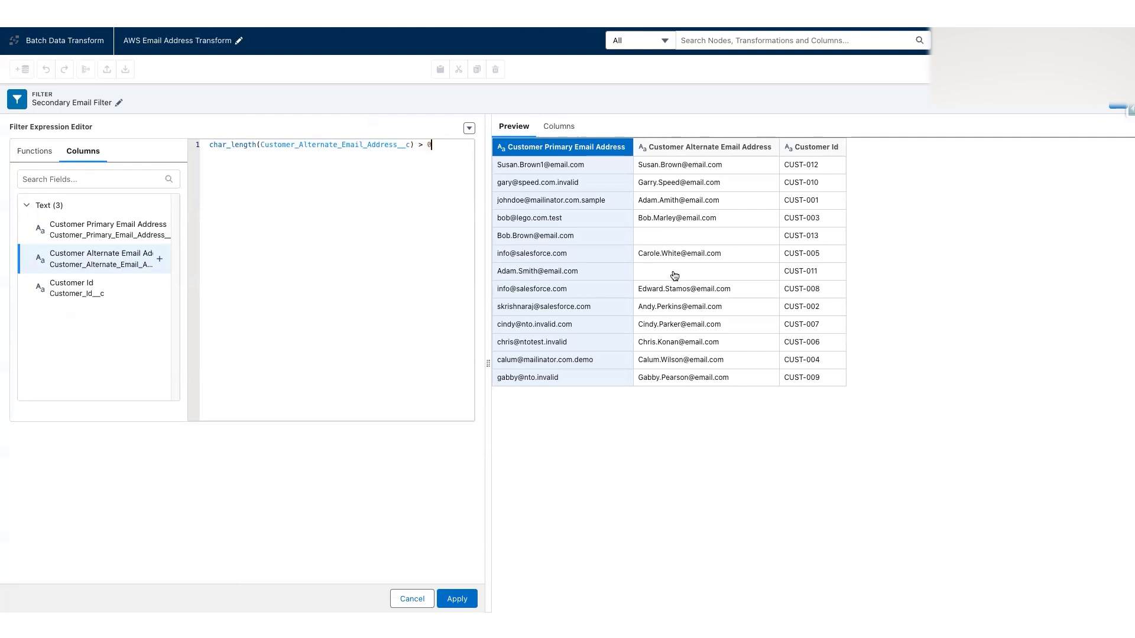
left_click(464, 597)
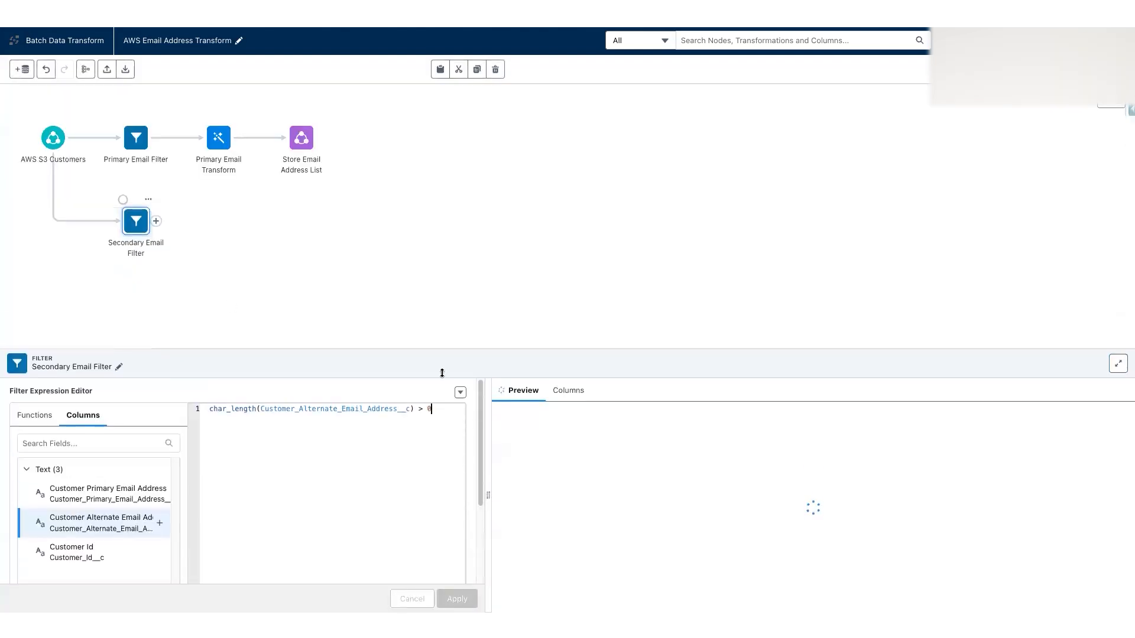
Review the preview rows of the Secondary Email Filter in an enlarged details pane.
left_click(452, 347)
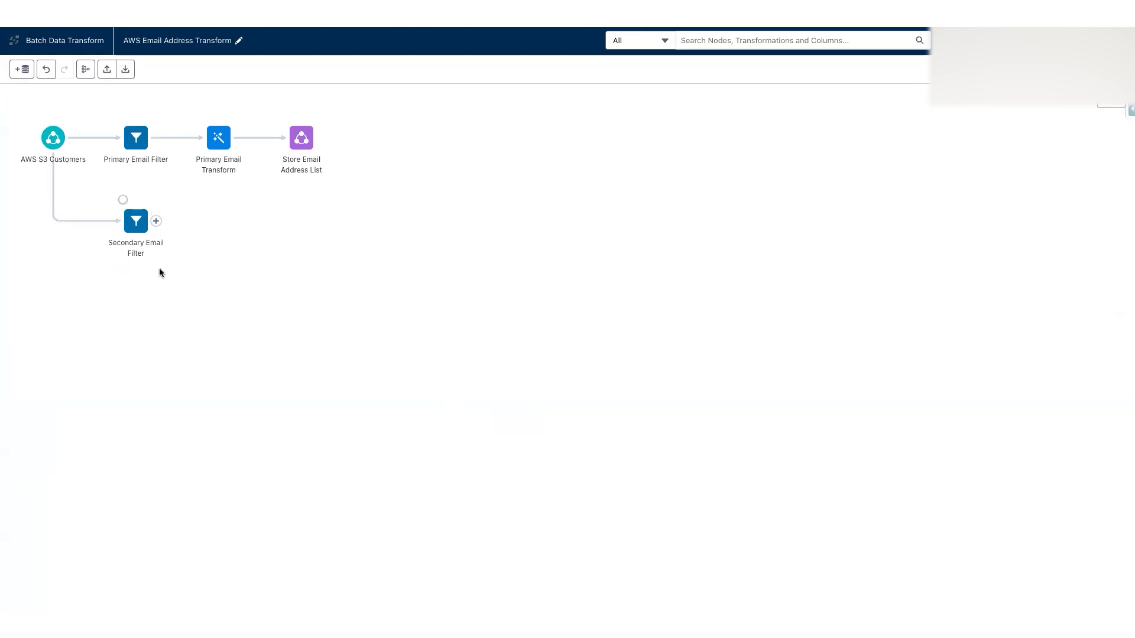
left_click(138, 227)
left_click_drag(480, 444, 483, 131)
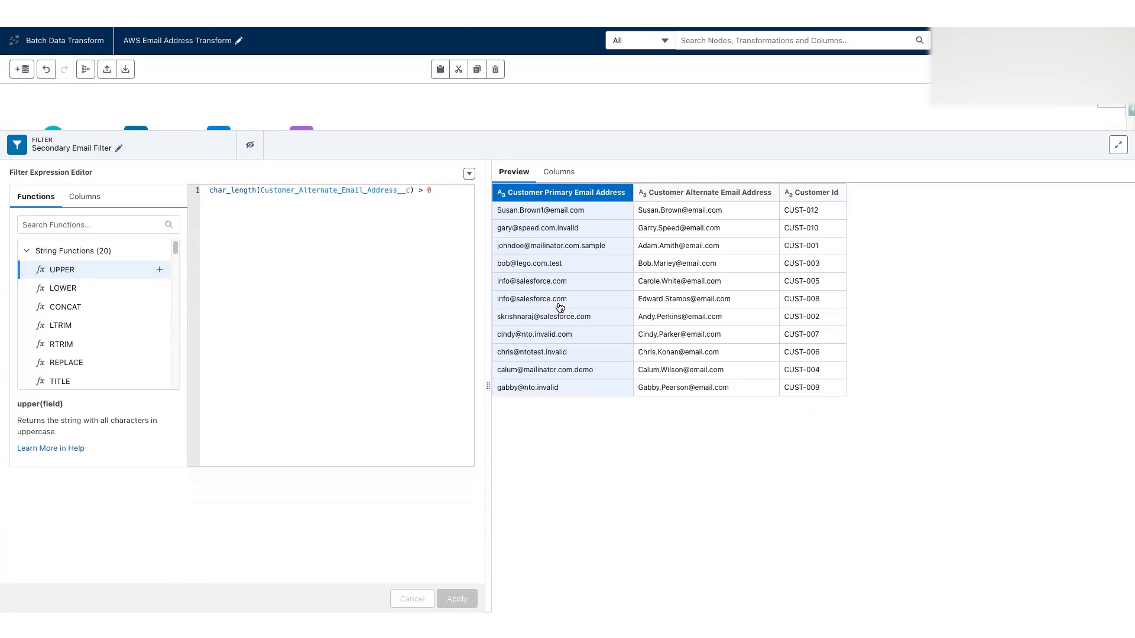
left_click(509, 108)
Add a Transform node after the Secondary Email Filter and name it Secondary Email Transform.
mouse_move(156, 226)
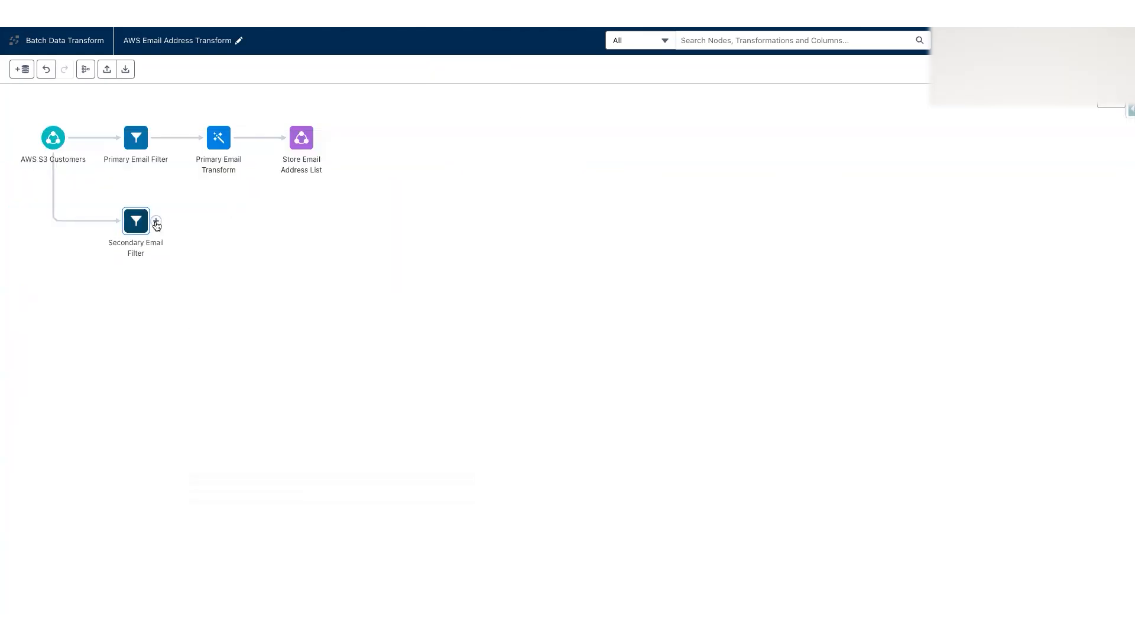
left_click(157, 222)
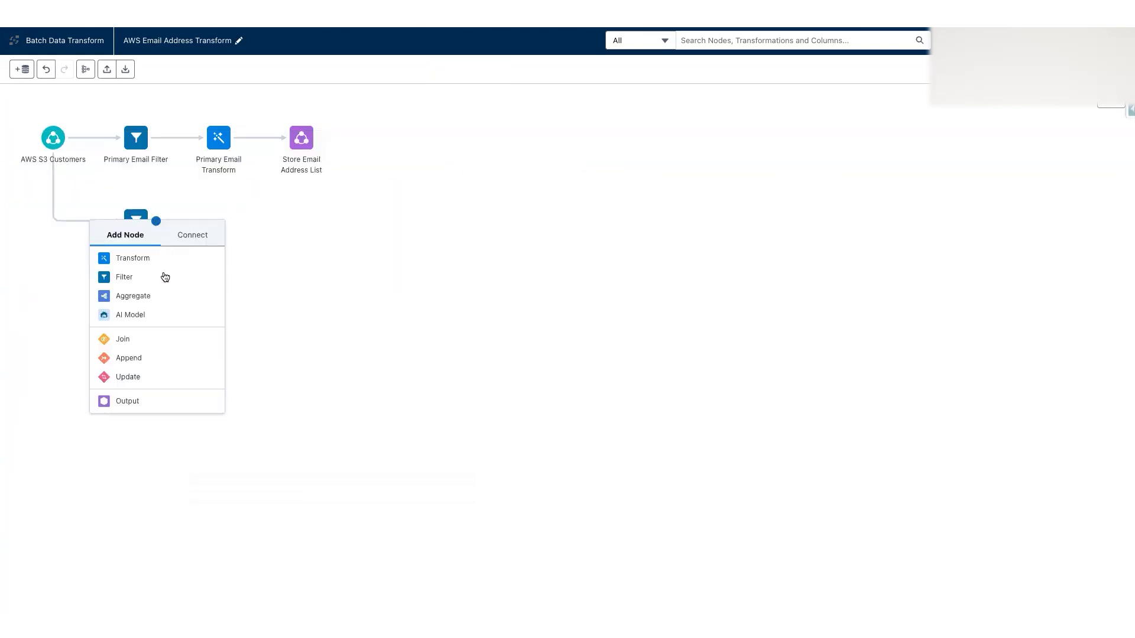
left_click(160, 261)
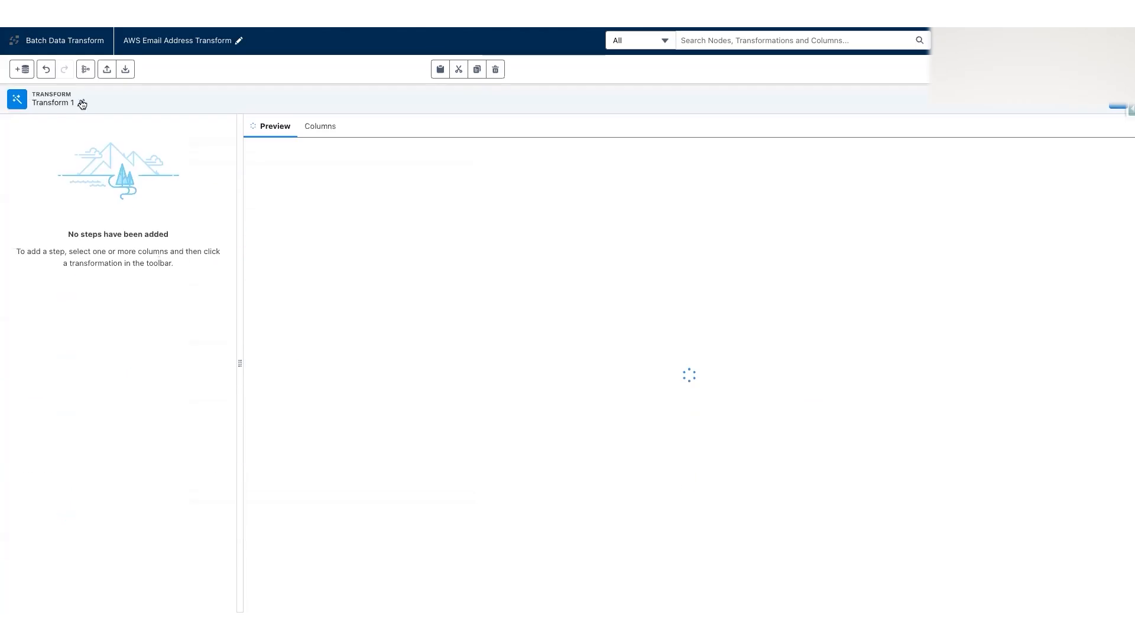
left_click(82, 102)
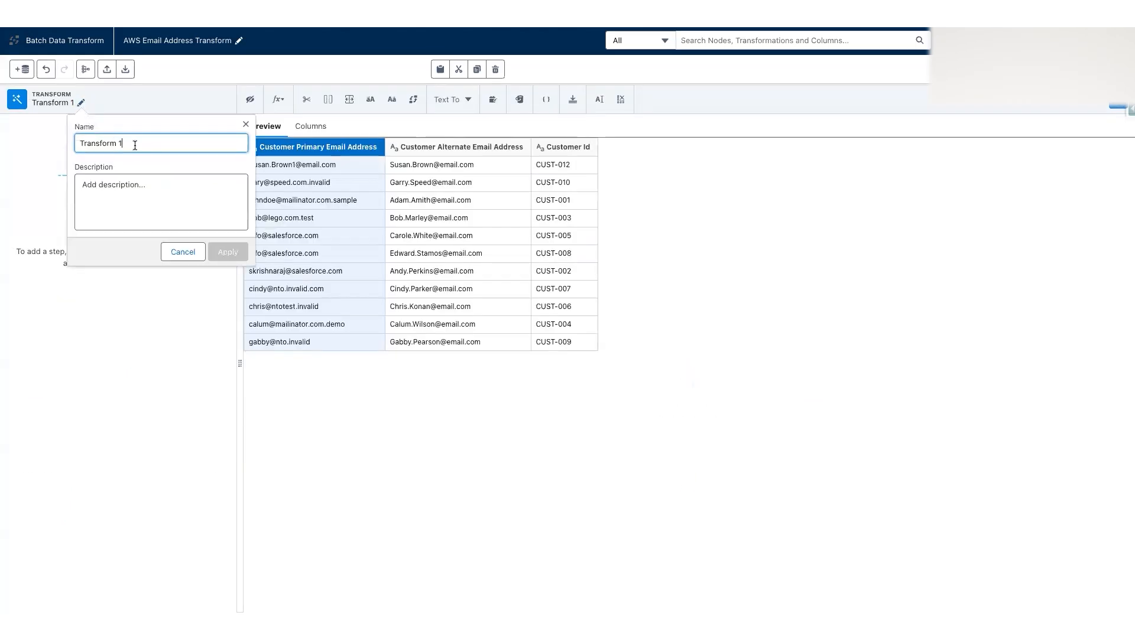
key("BackSpace")
key("BackSpace")
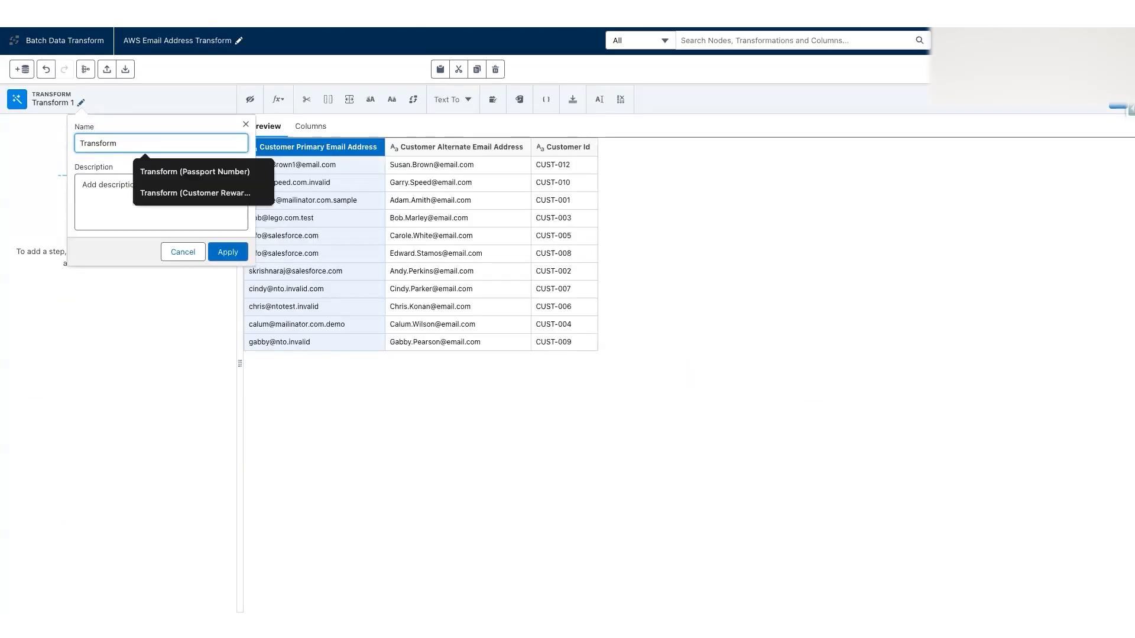
type("Secondary ")
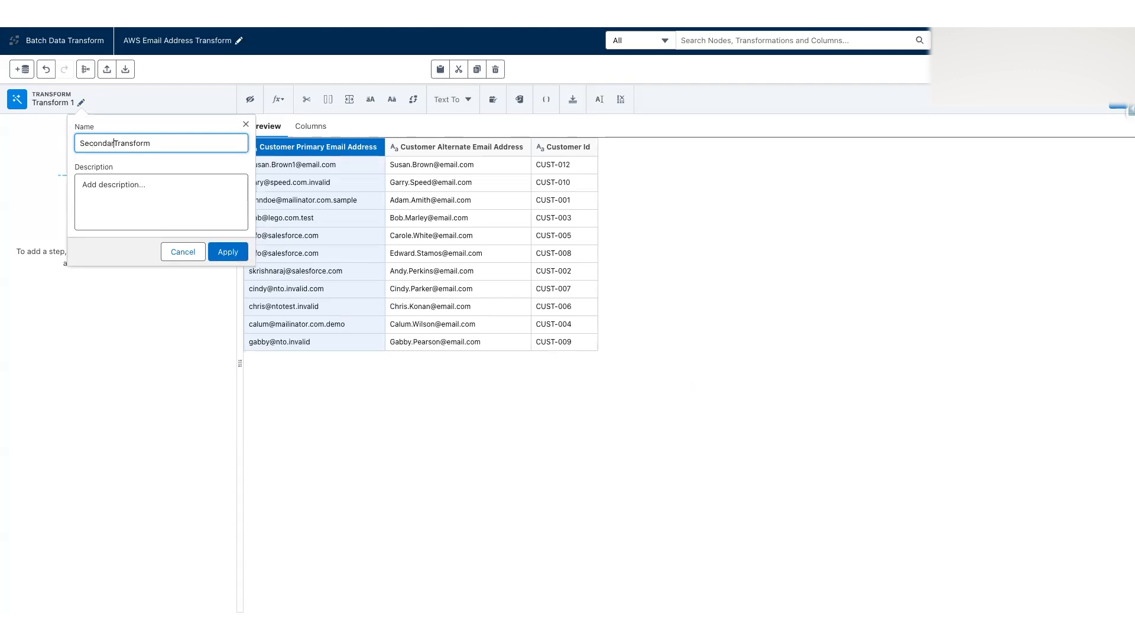
type("Email")
left_click(229, 253)
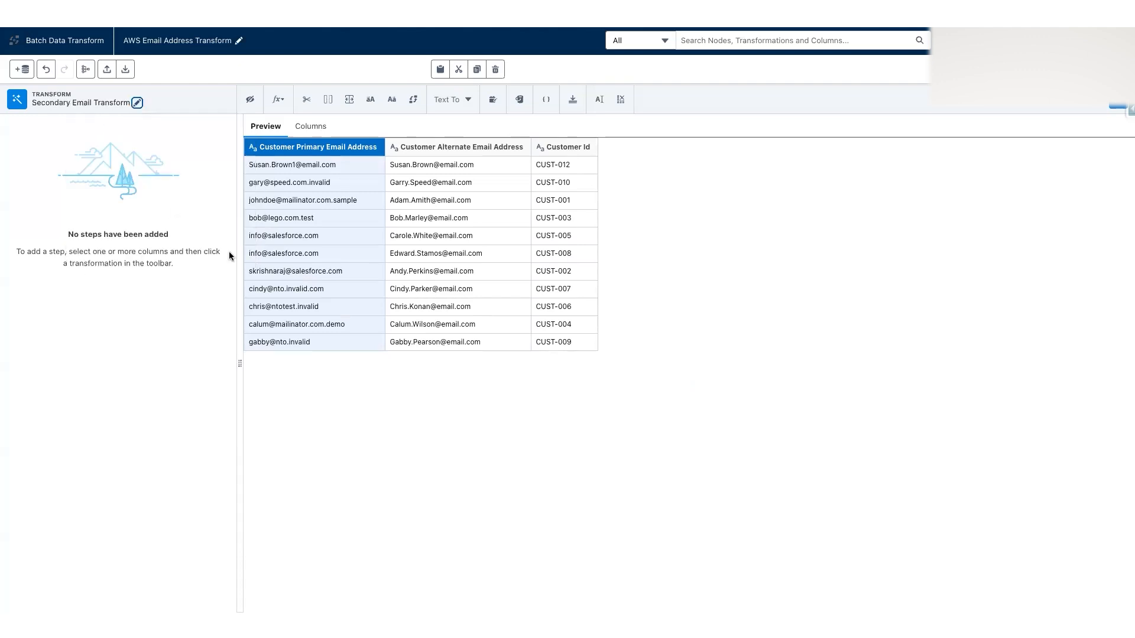
Drop the Customer Primary Email Address column in the Secondary Email Transform.
left_click(336, 149)
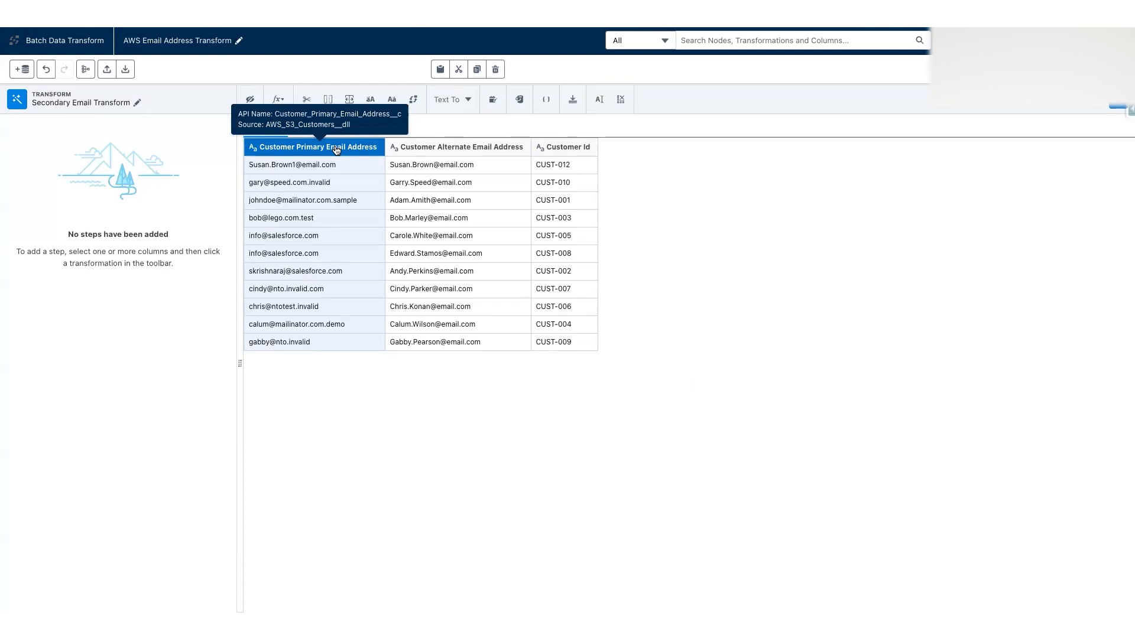
left_click(621, 101)
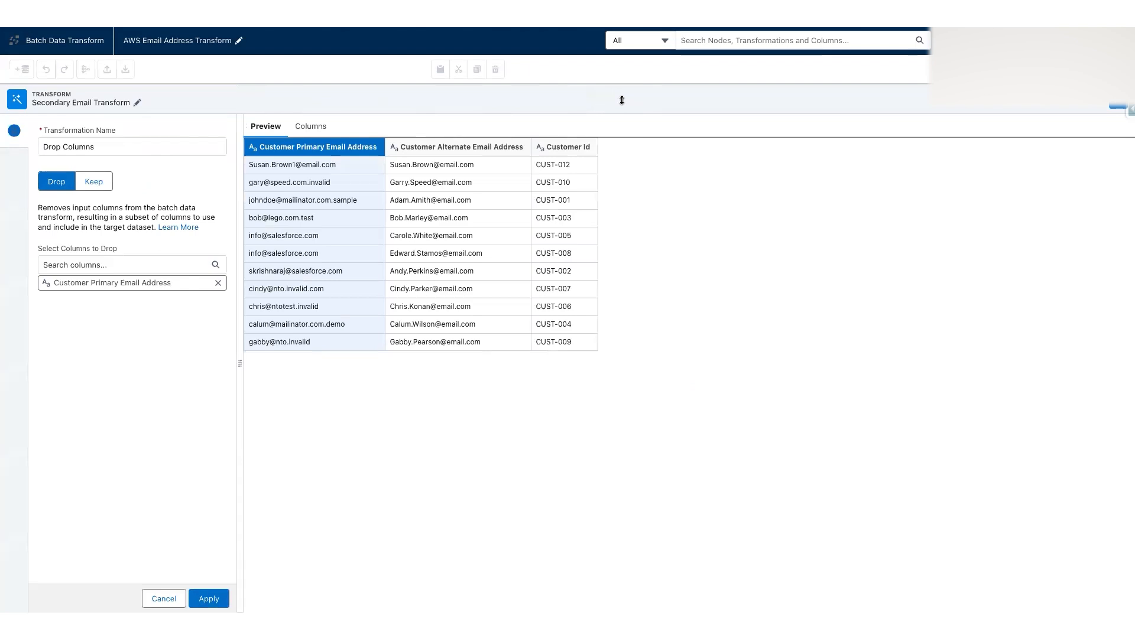
left_click(209, 598)
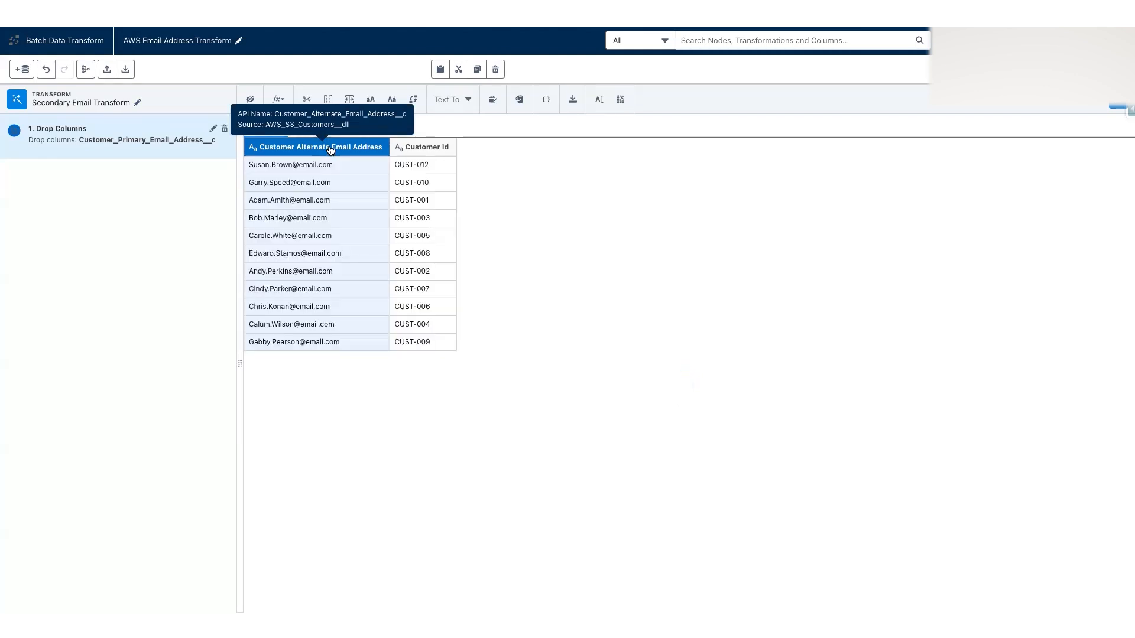
Edit the attributes of the Customer Alternate Email Address column and set its label to Email.
left_click(407, 148)
left_click(331, 153)
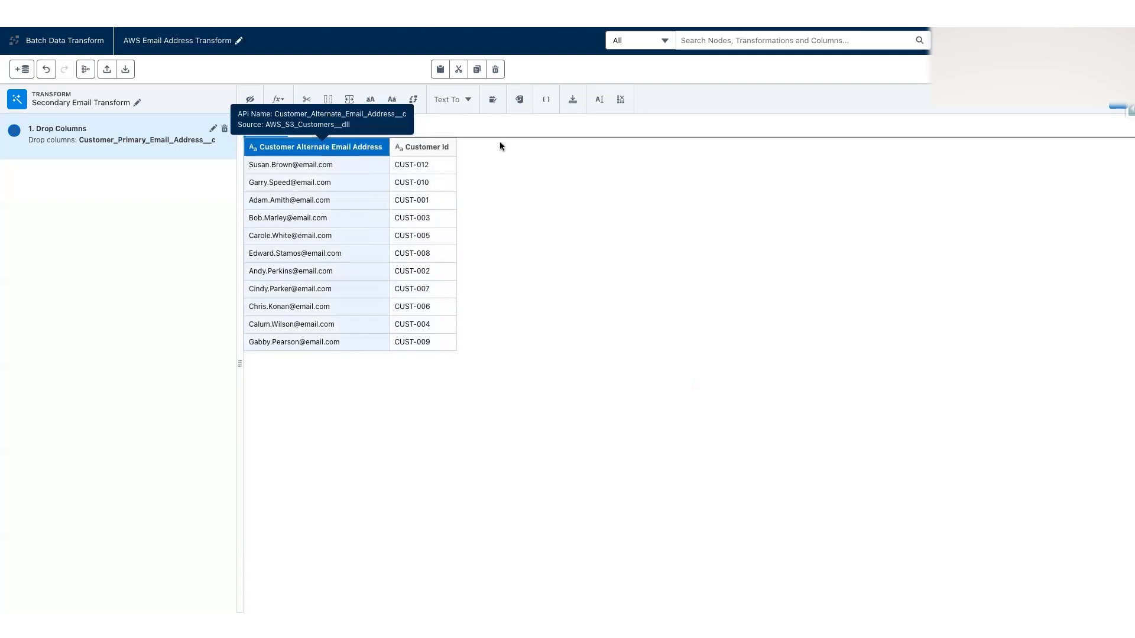
left_click(600, 101)
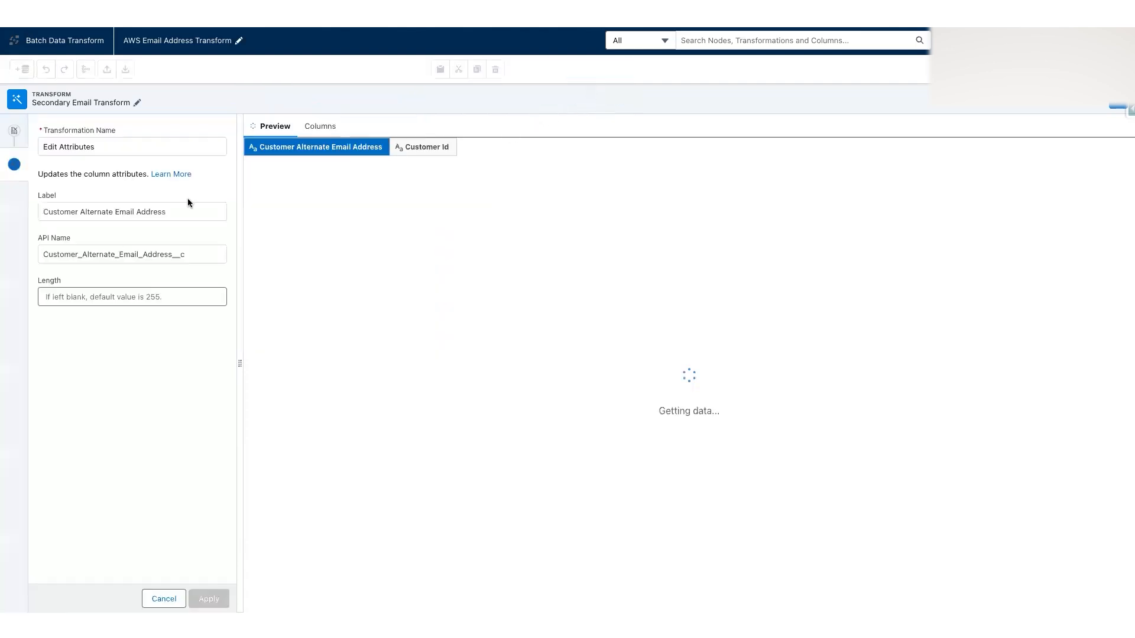
left_click(186, 214)
key("alt+shift+Left")
key("BackSpace")
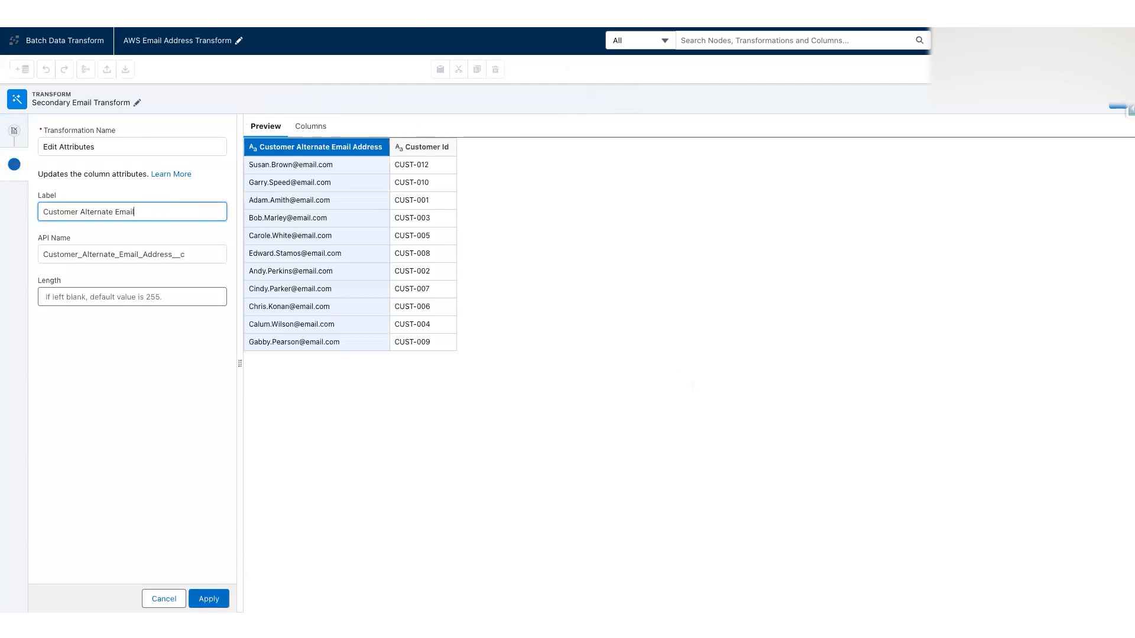
key("alt+shift+Left")
key("alt+shift+Left")
key("BackSpace")
Set the alternate email column's API name to Email__c and apply the attribute changes.
left_click(171, 255)
key("BackSpace")
key("BackSpace")
key("BackSpace")
key("BackSpace")
key("BackSpace")
key("BackSpace")
key("BackSpace")
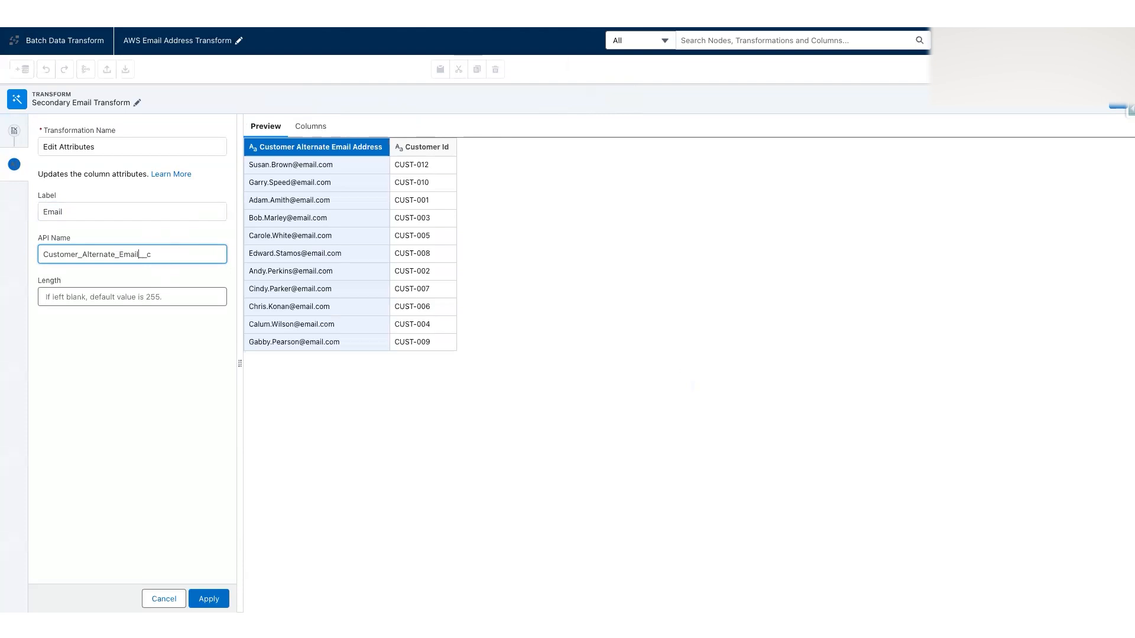
left_click_drag(120, 255, 43, 255)
key("BackSpace")
left_click(208, 598)
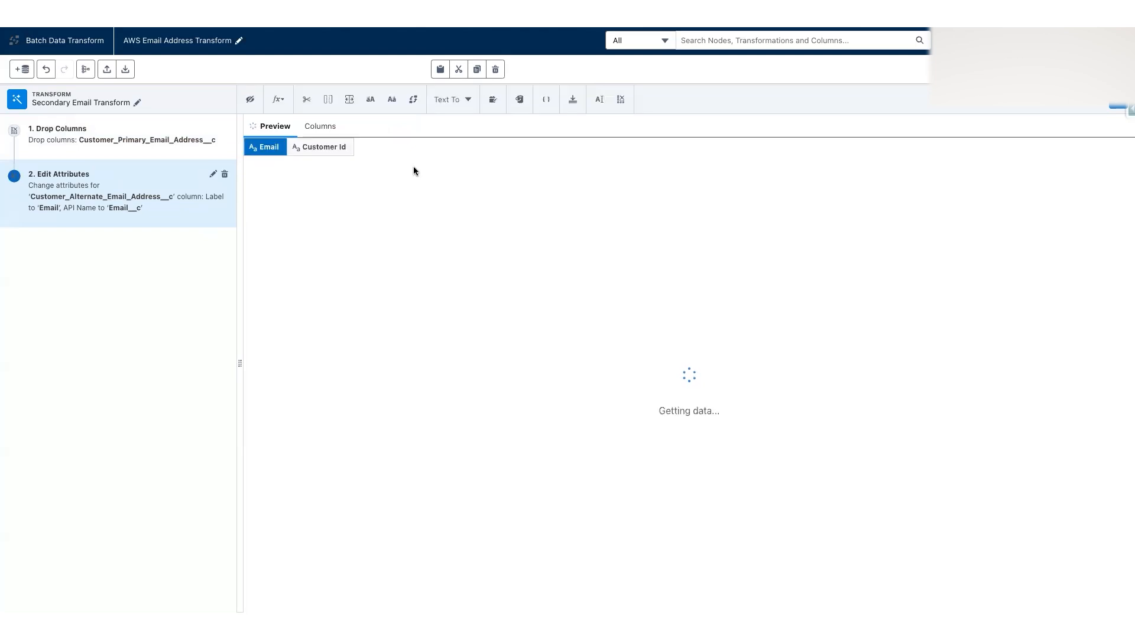
Change the Customer Id column's label to Party and its API name to Party__c, and apply the changes.
left_click(315, 150)
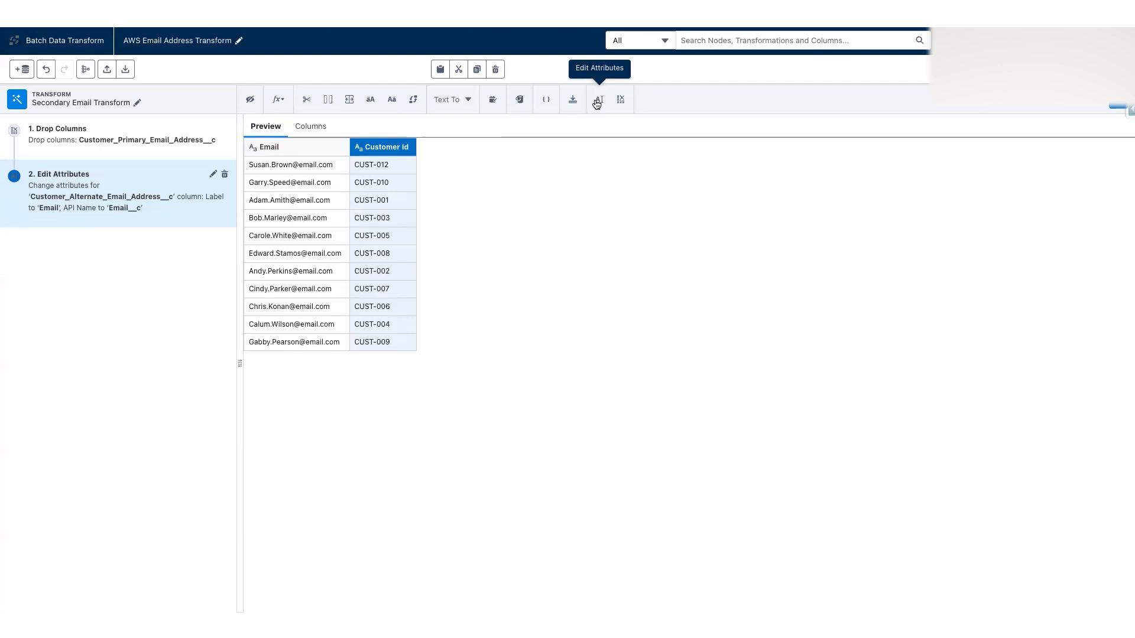
left_click(599, 102)
left_click(113, 211)
key("ctrl+a")
type("Party")
key("Tab")
type("Par")
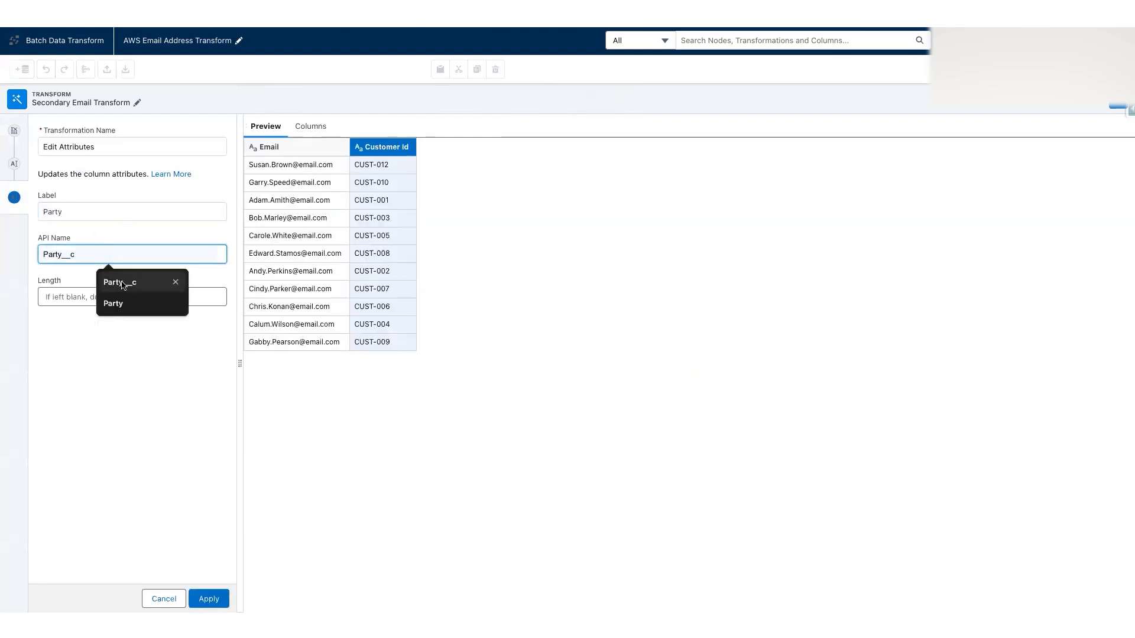
left_click(123, 283)
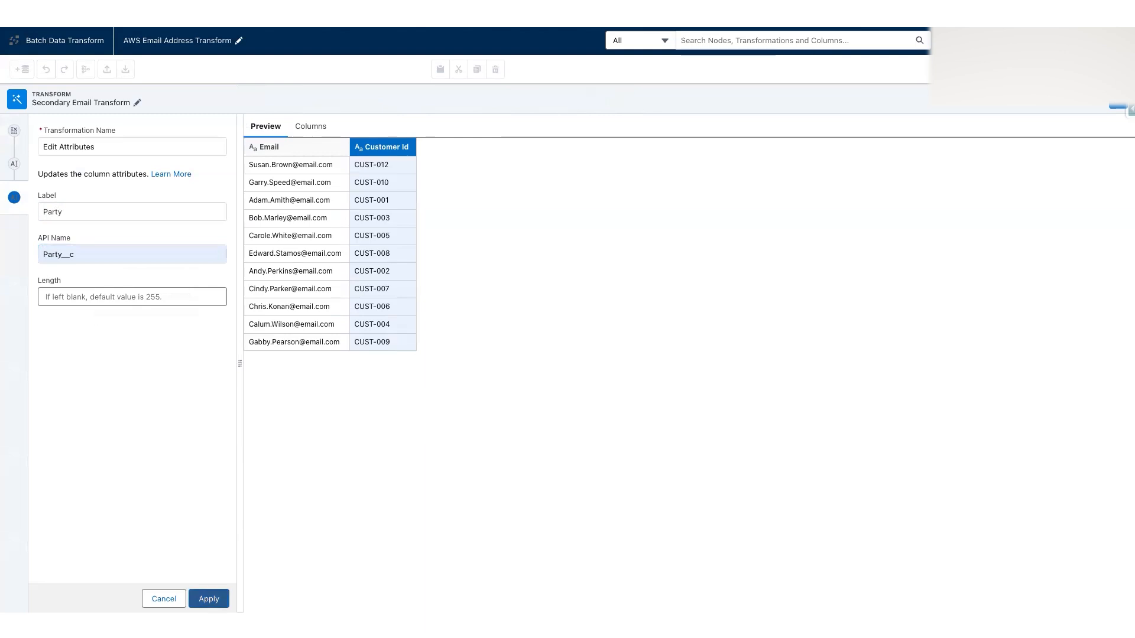
key("Return")
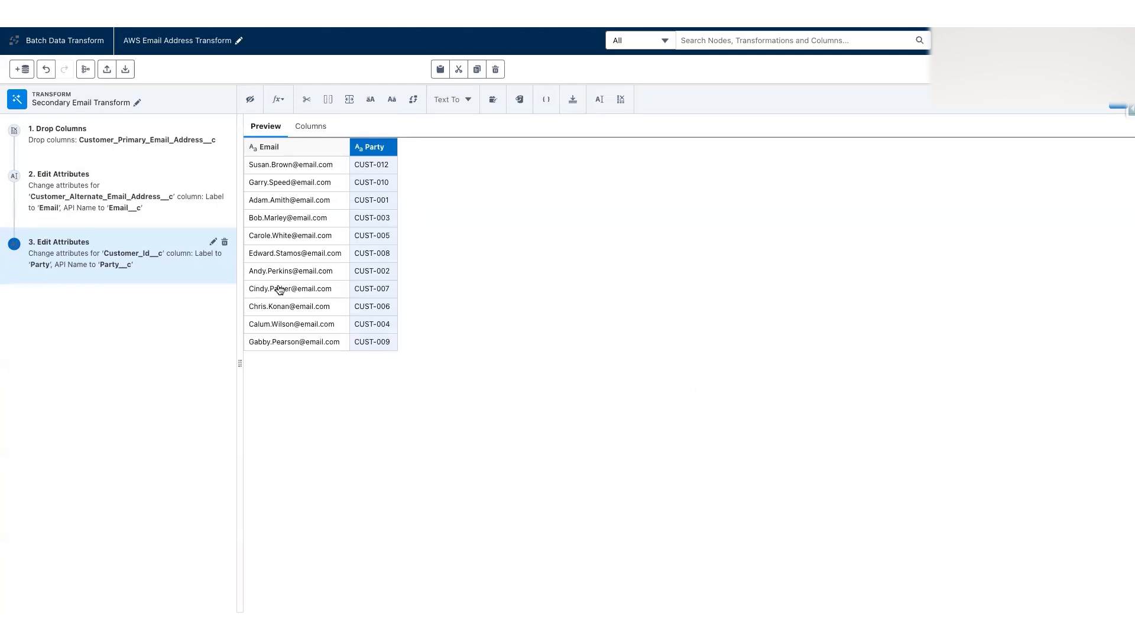
Start a custom formula in the Secondary Email Transform with the CONCAT function.
left_click(280, 102)
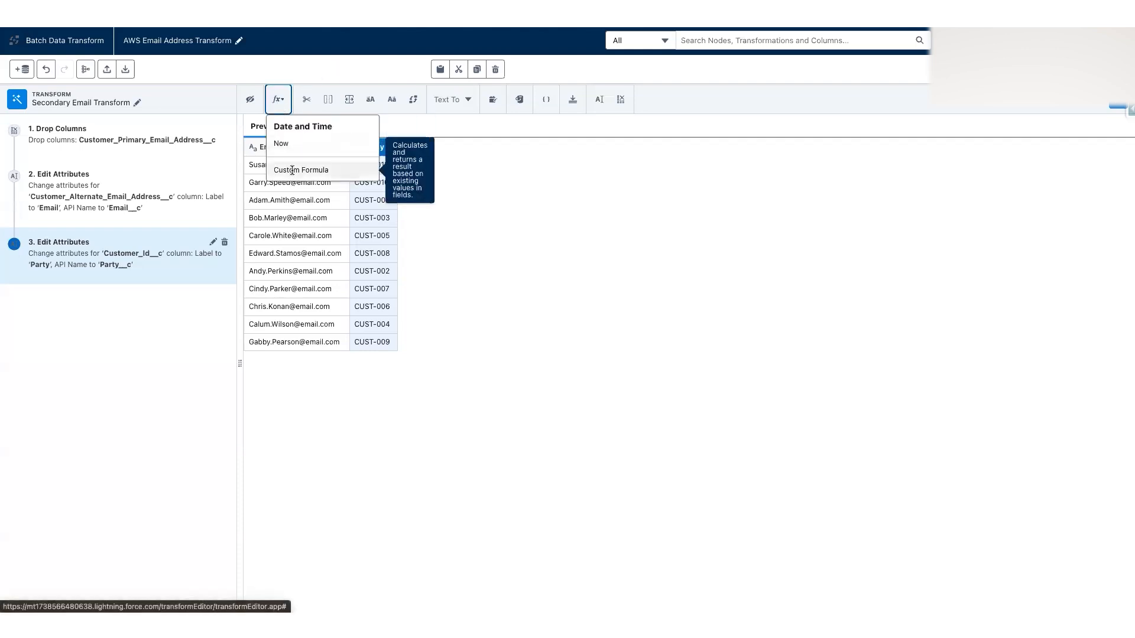
left_click(289, 169)
left_click(122, 228)
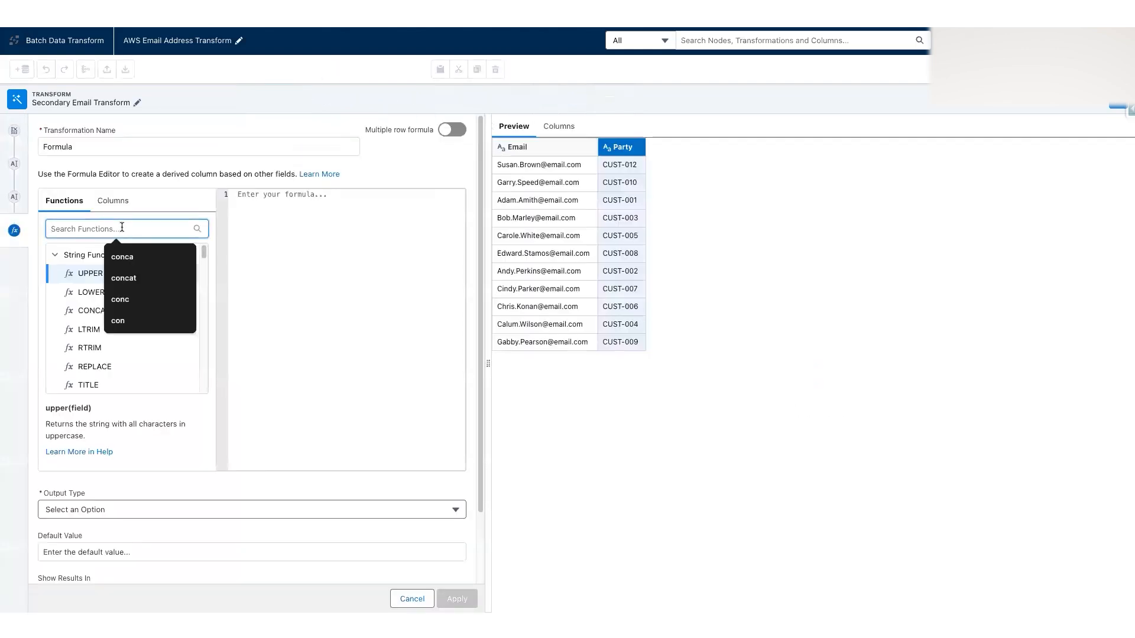
type("con")
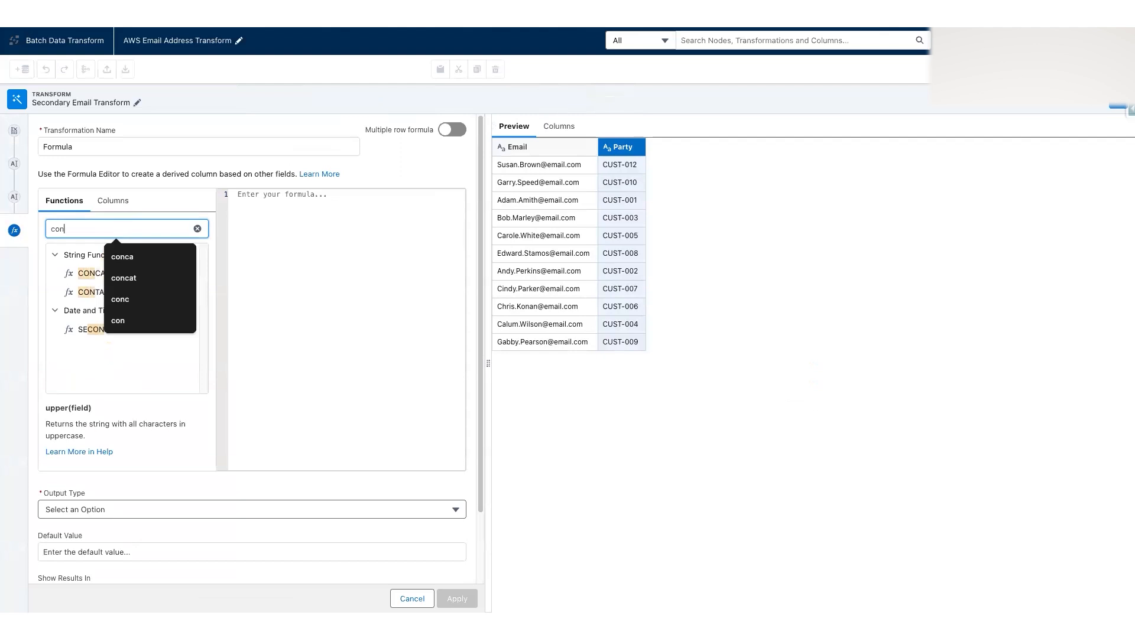
type("ca")
mouse_move(190, 276)
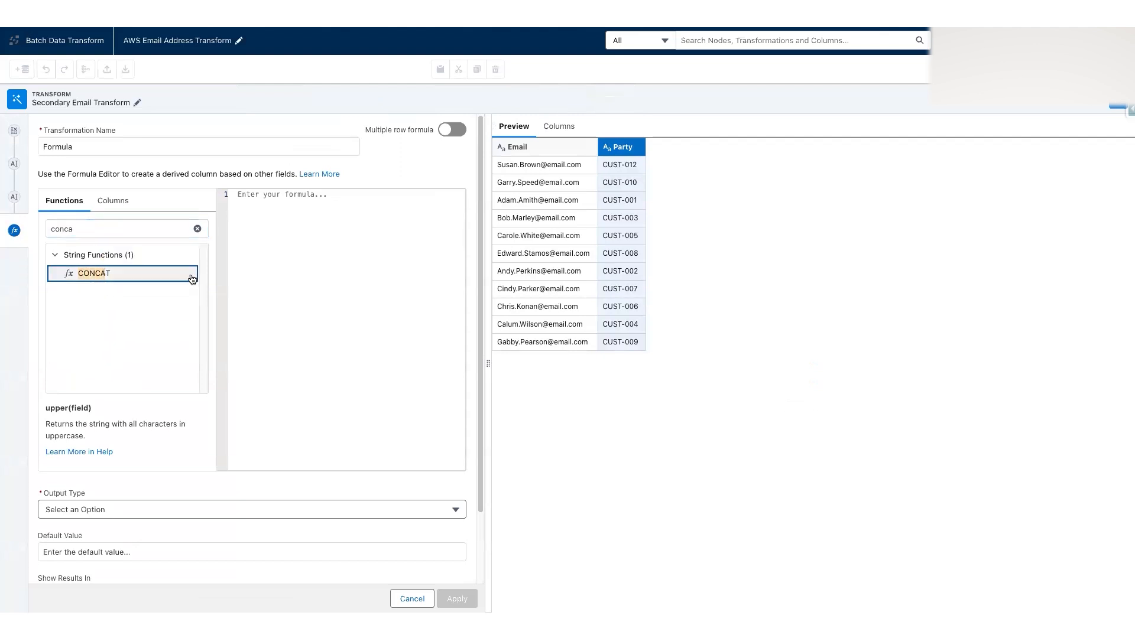
left_click(188, 274)
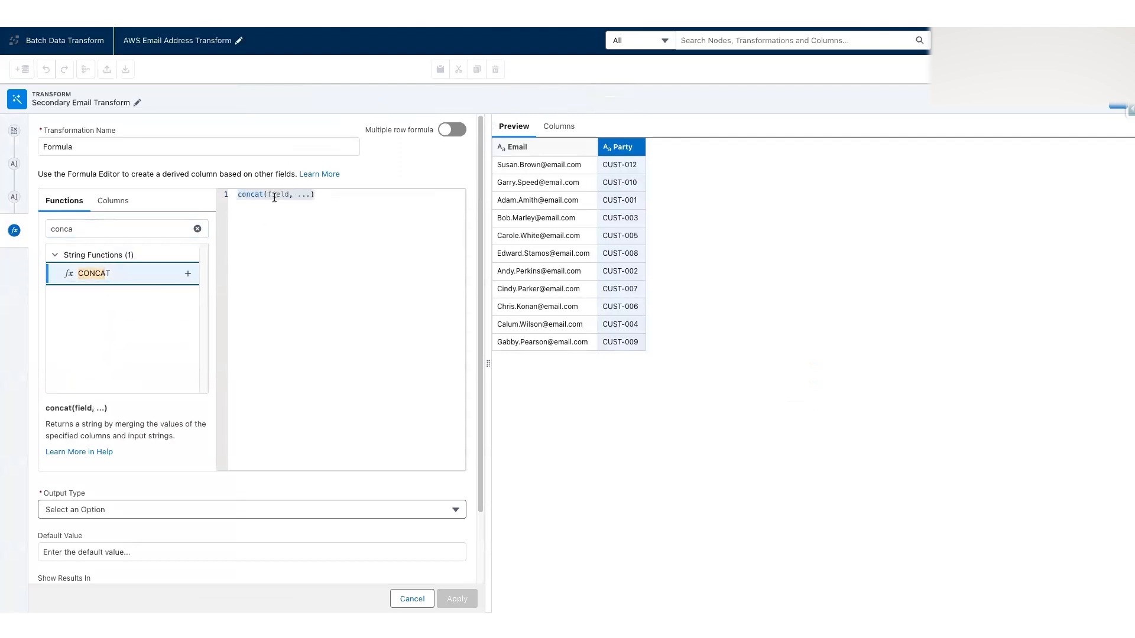
Fill in the formula's placeholders so that it reads concat(Party__c, Email__c).
double_click(277, 195)
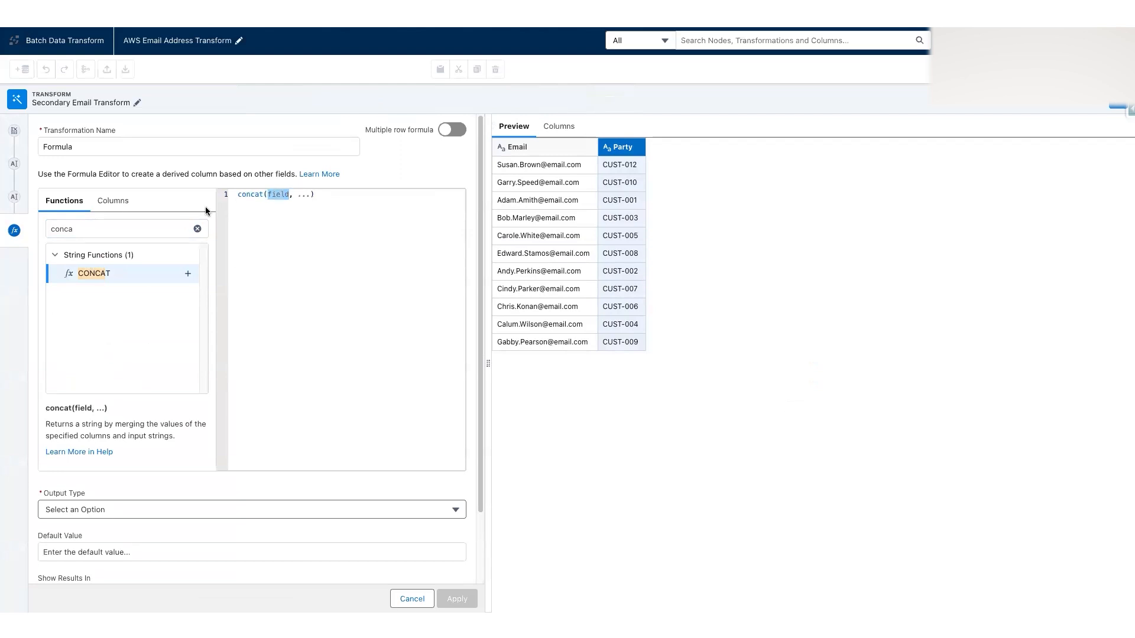
left_click(112, 201)
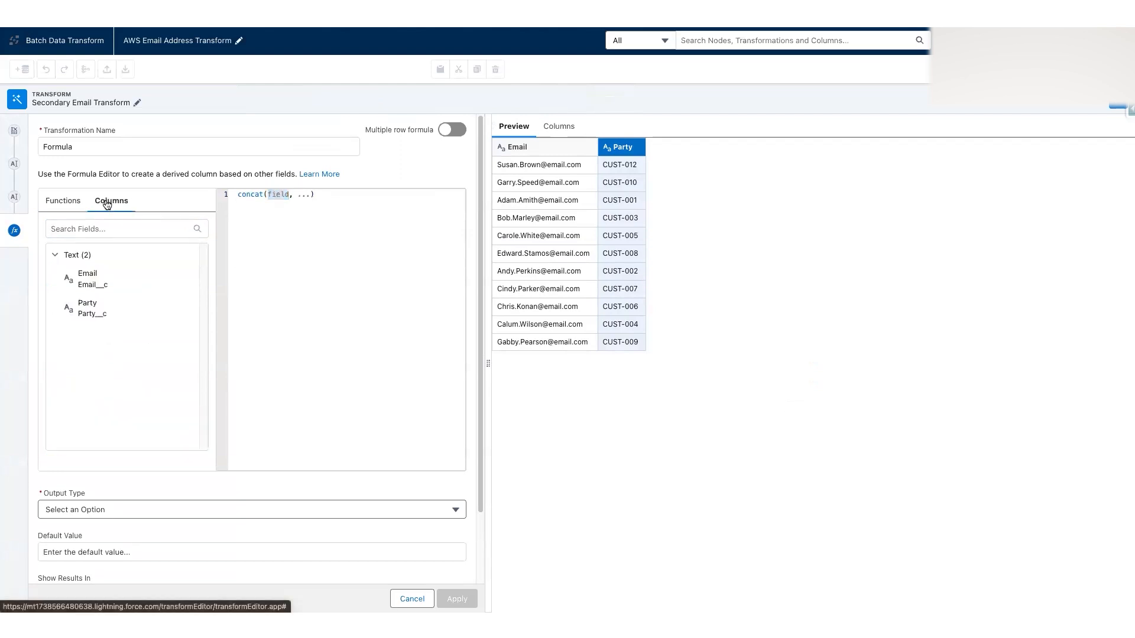
left_click(188, 308)
double_click(316, 195)
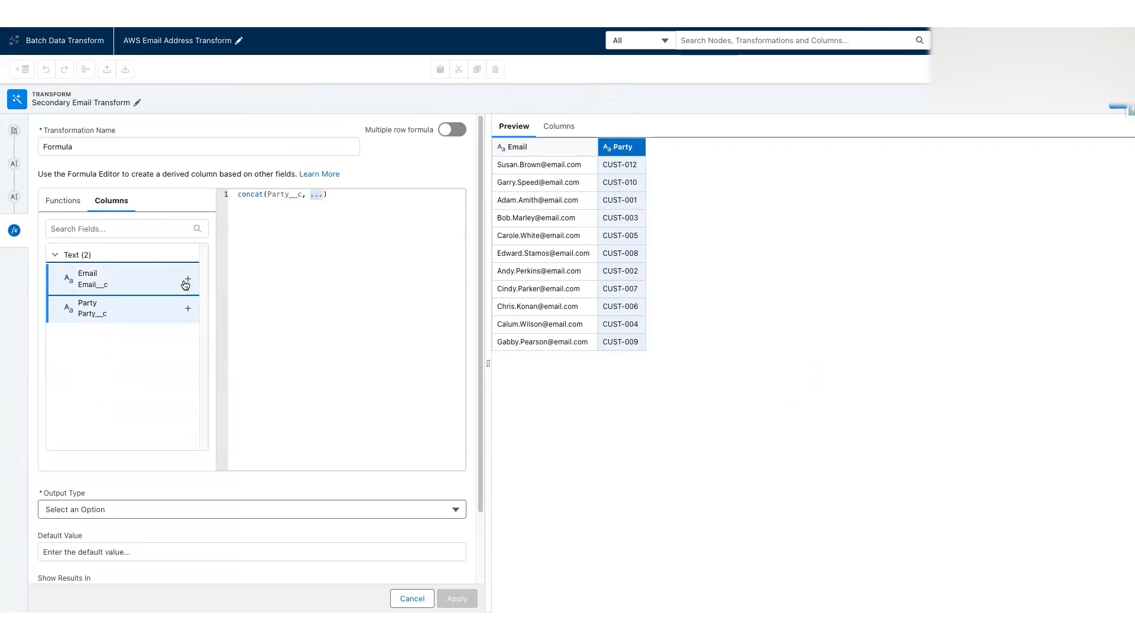
left_click(188, 278)
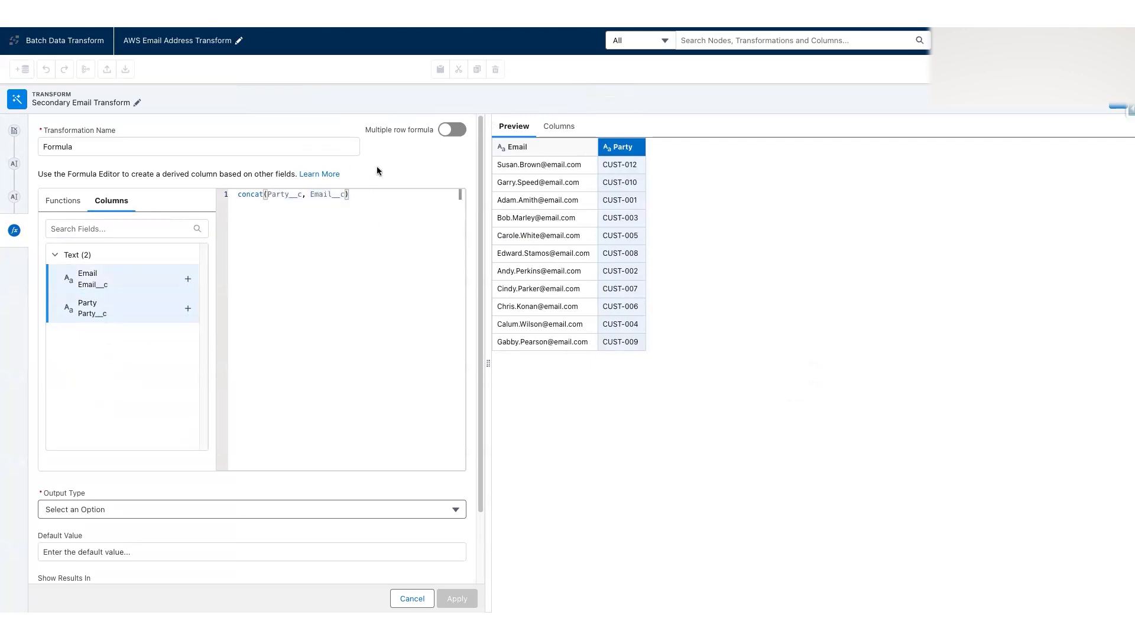
Set the concat formula's output type to Text with a length of 255.
scroll(360, 376, "down", 2)
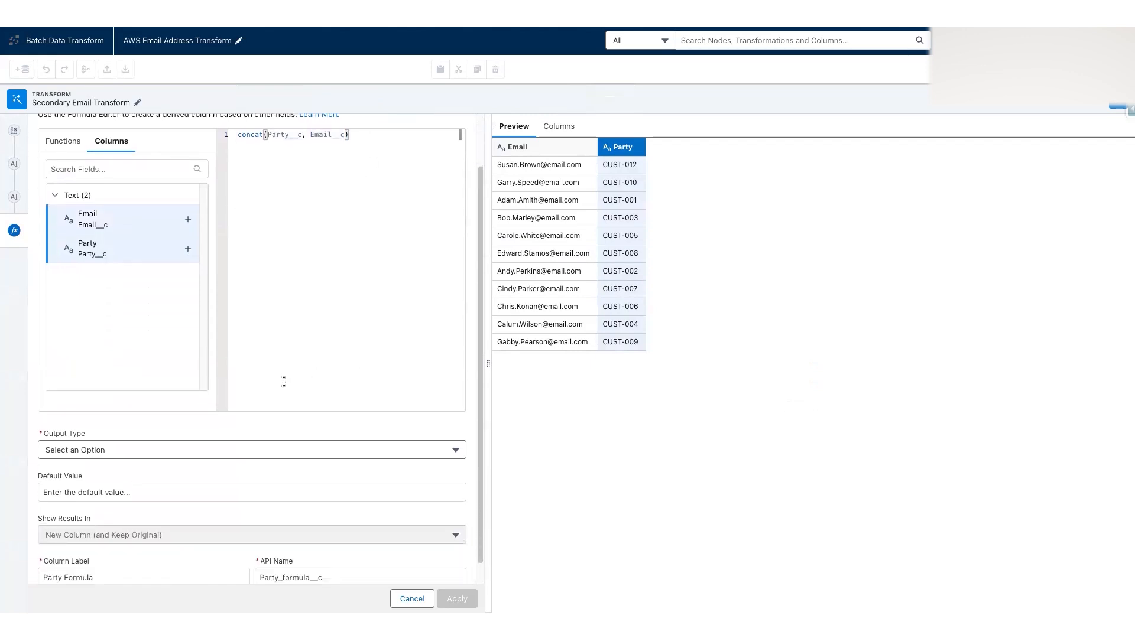
left_click(190, 448)
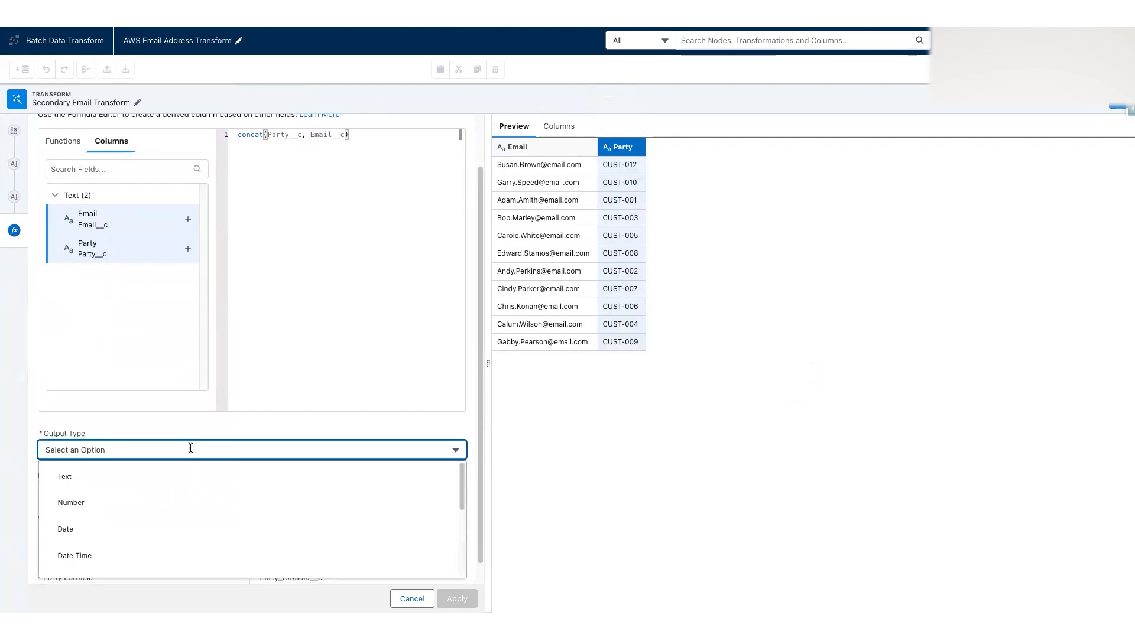
left_click(82, 481)
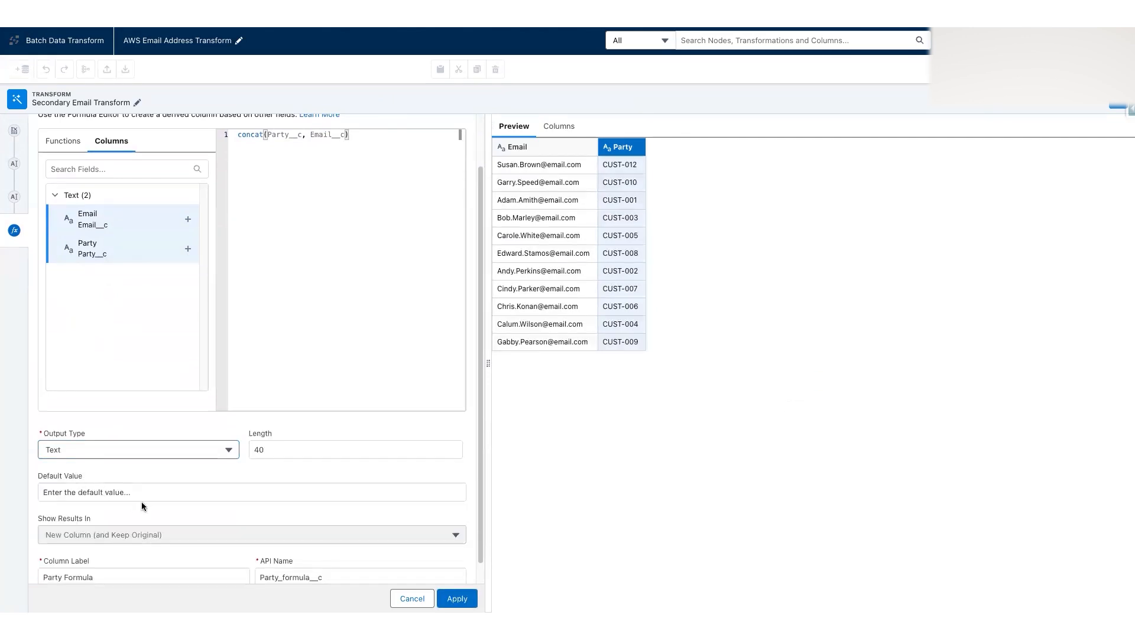
scroll(142, 500, "down", 1)
left_click_drag(310, 427, 246, 424)
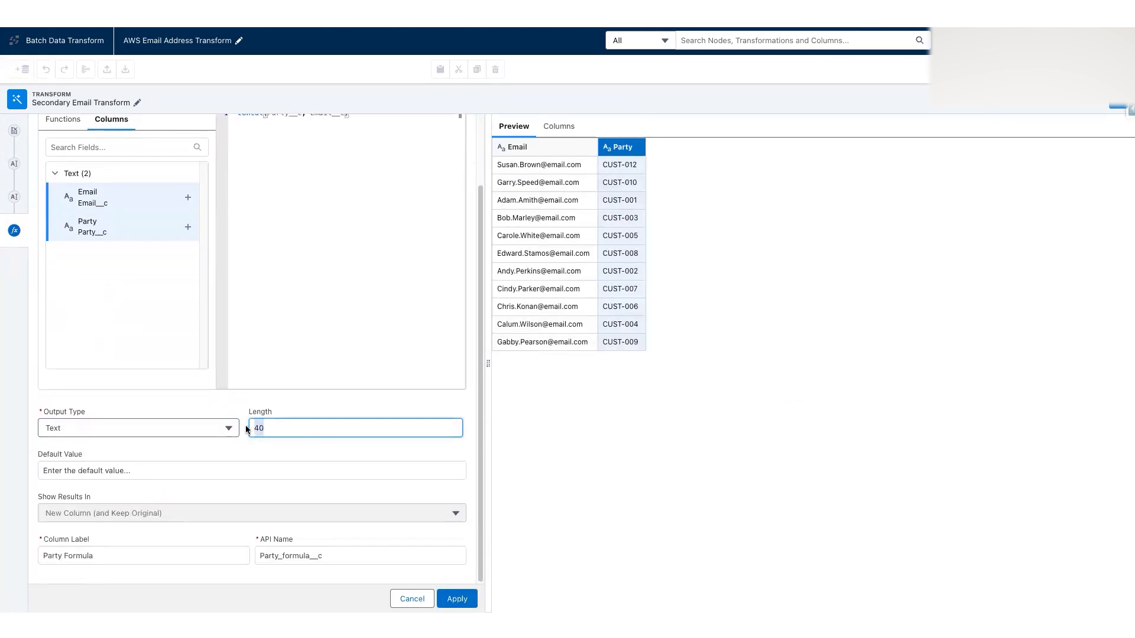
type("255")
left_click(215, 402)
Label the formula column Email Address Key with API name Email_Address_Key__c, and apply the formula.
triple_click(104, 558)
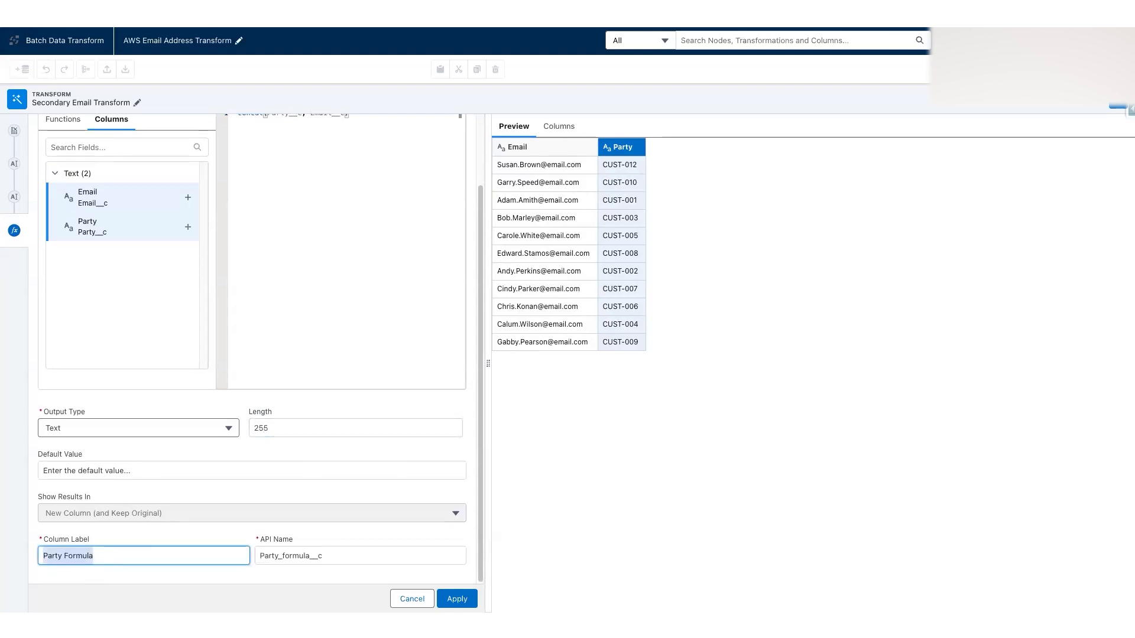
type("Emna")
key("BackSpace")
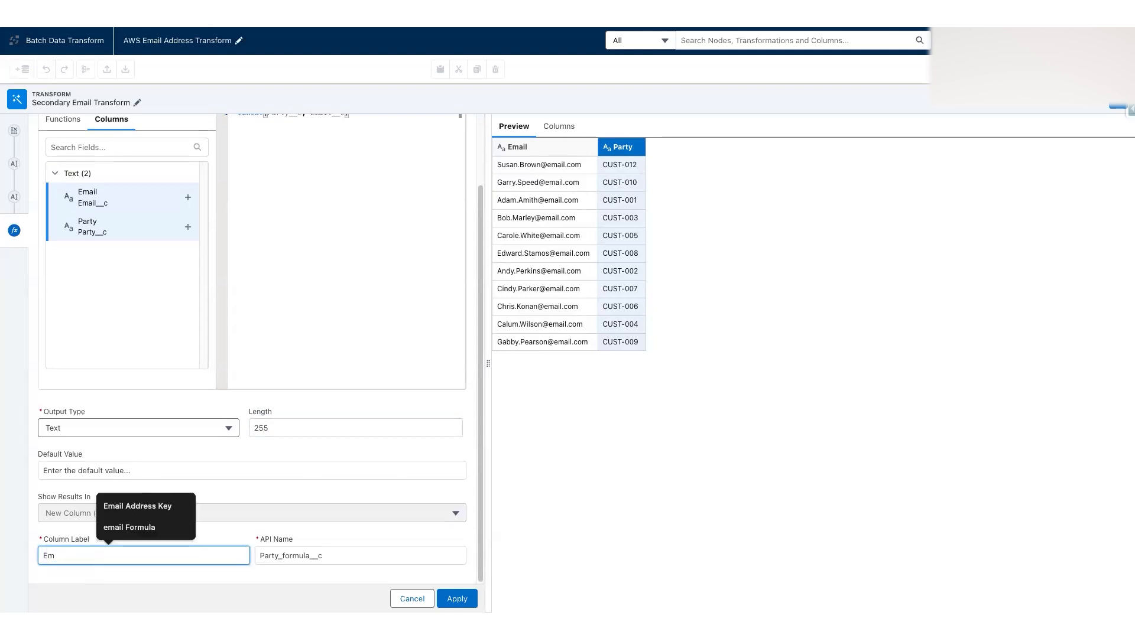
left_click(137, 506)
left_click(341, 555)
type("Email")
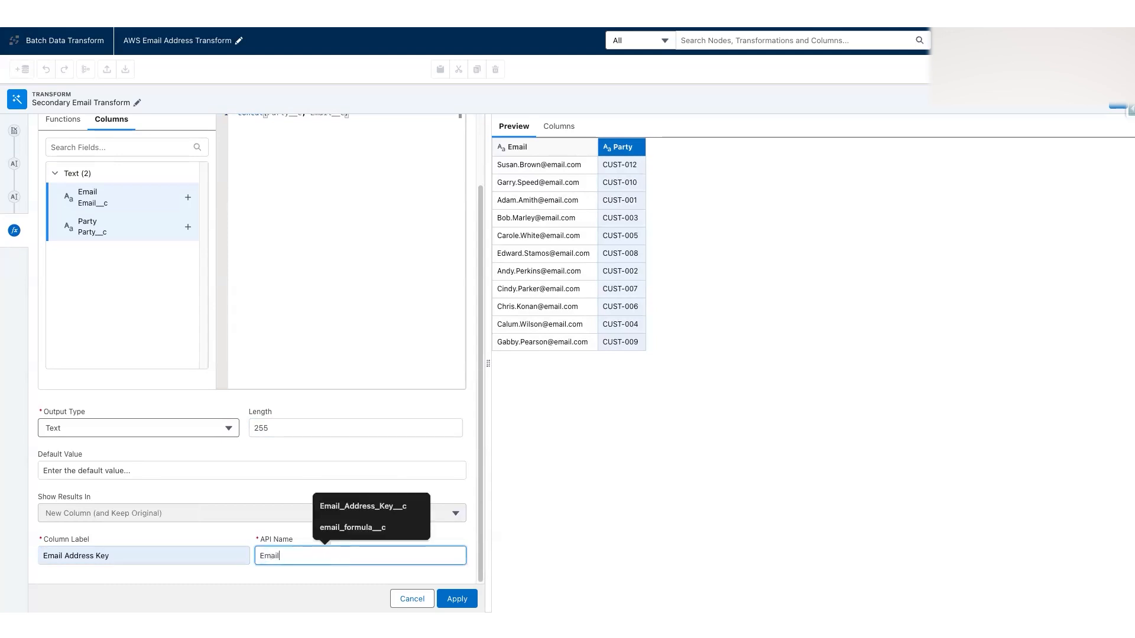
left_click(356, 509)
left_click(310, 533)
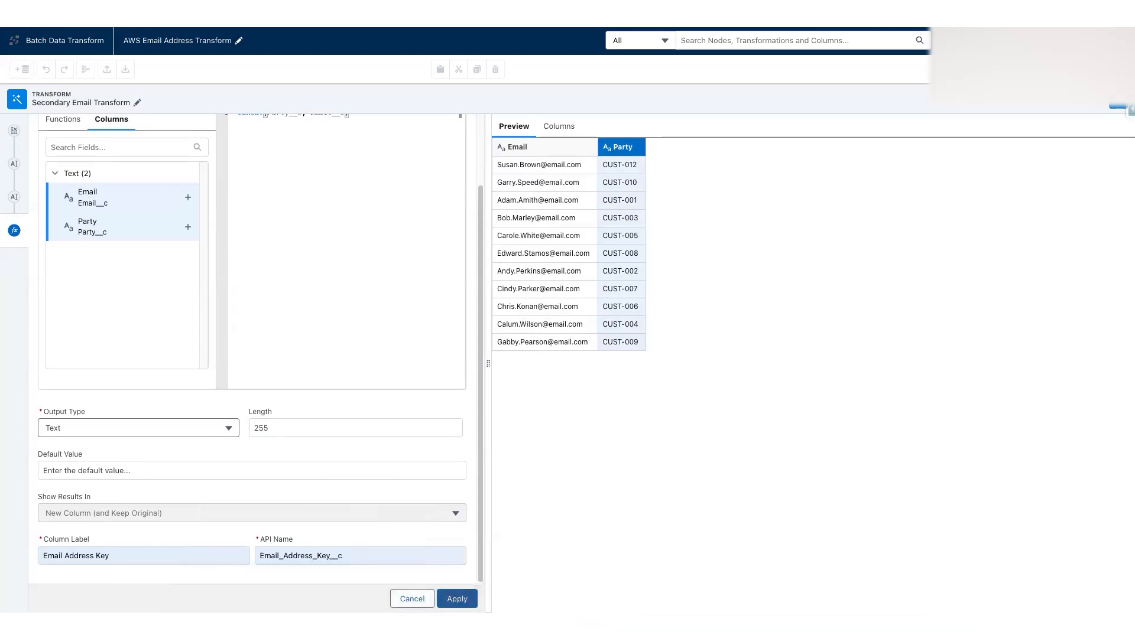
left_click(457, 599)
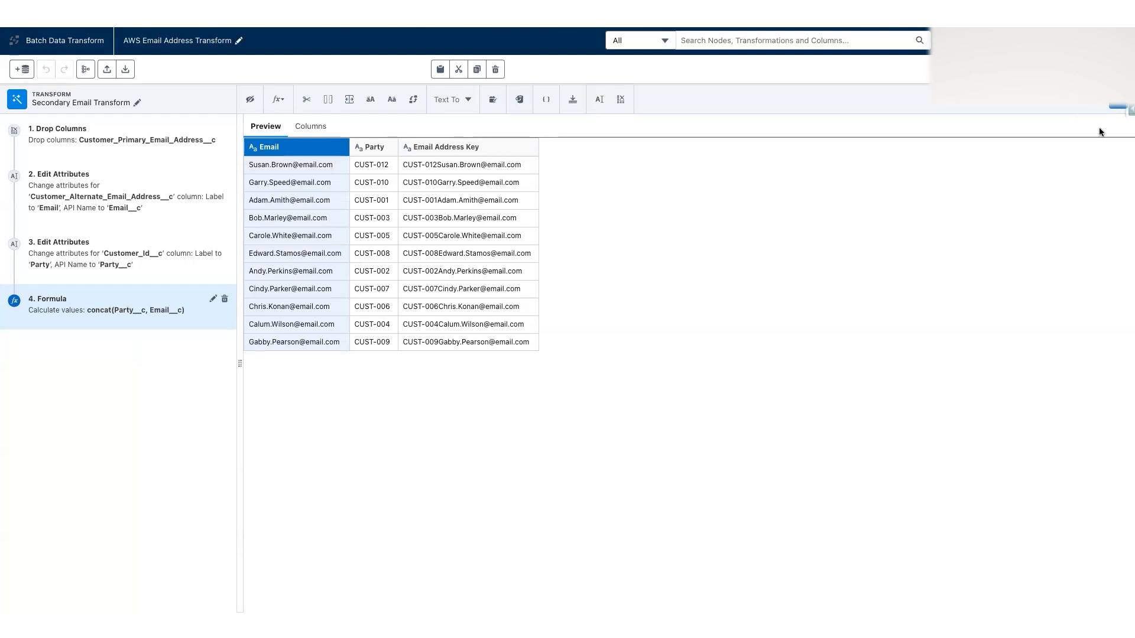
Connect the Secondary Email Transform to the Primary Email Transform with an Append node.
left_click(1115, 109)
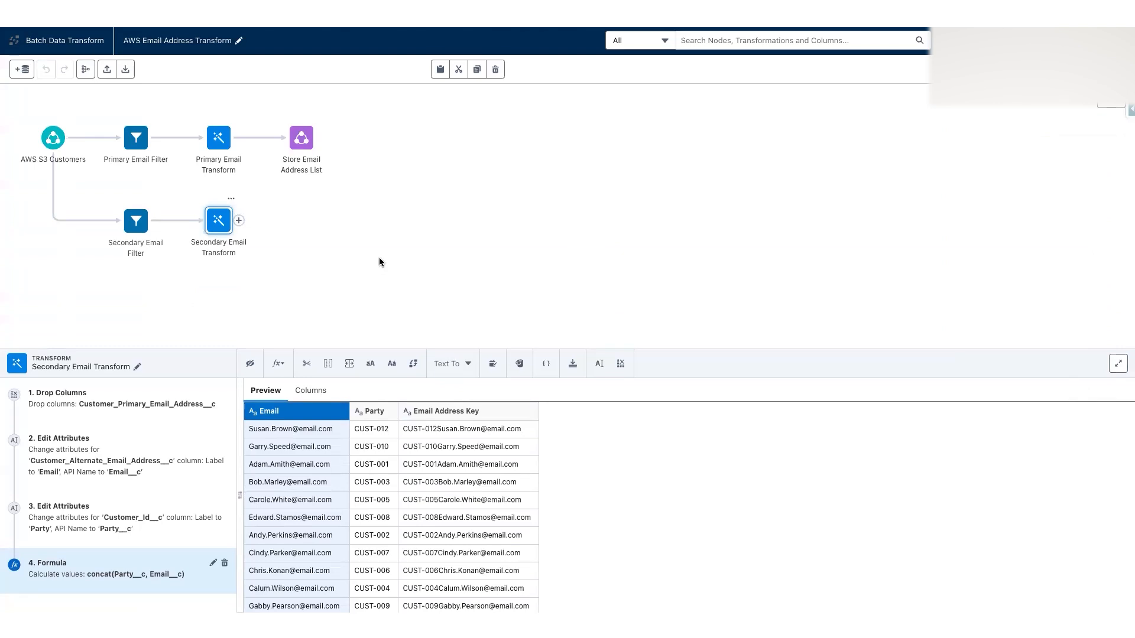
left_click(380, 262)
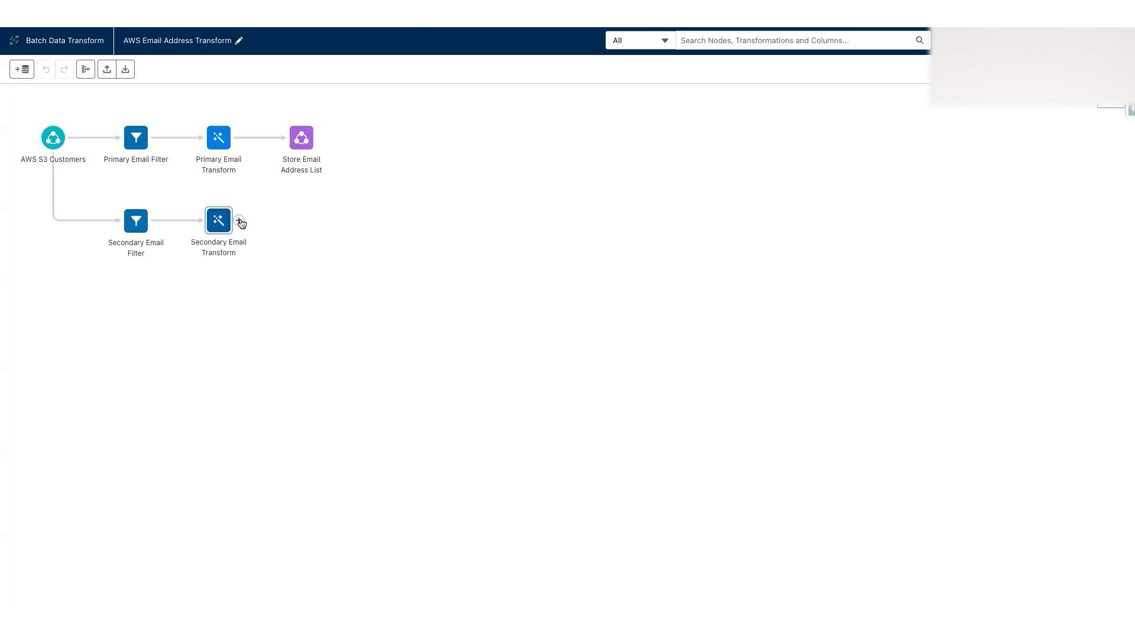
left_click_drag(241, 223, 229, 153)
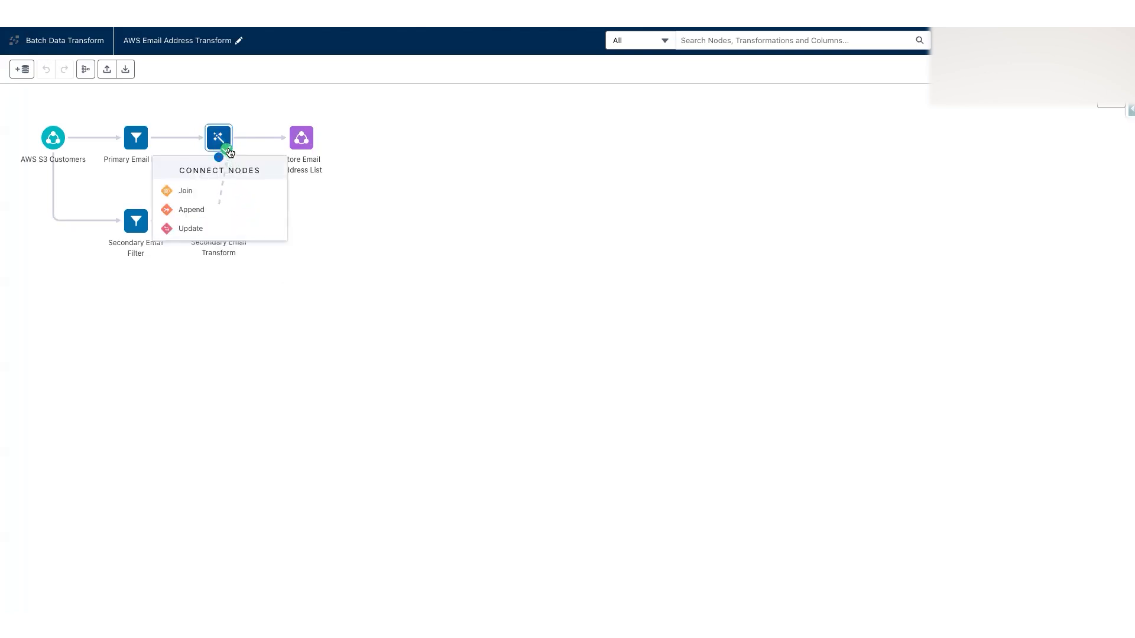
left_click(368, 252)
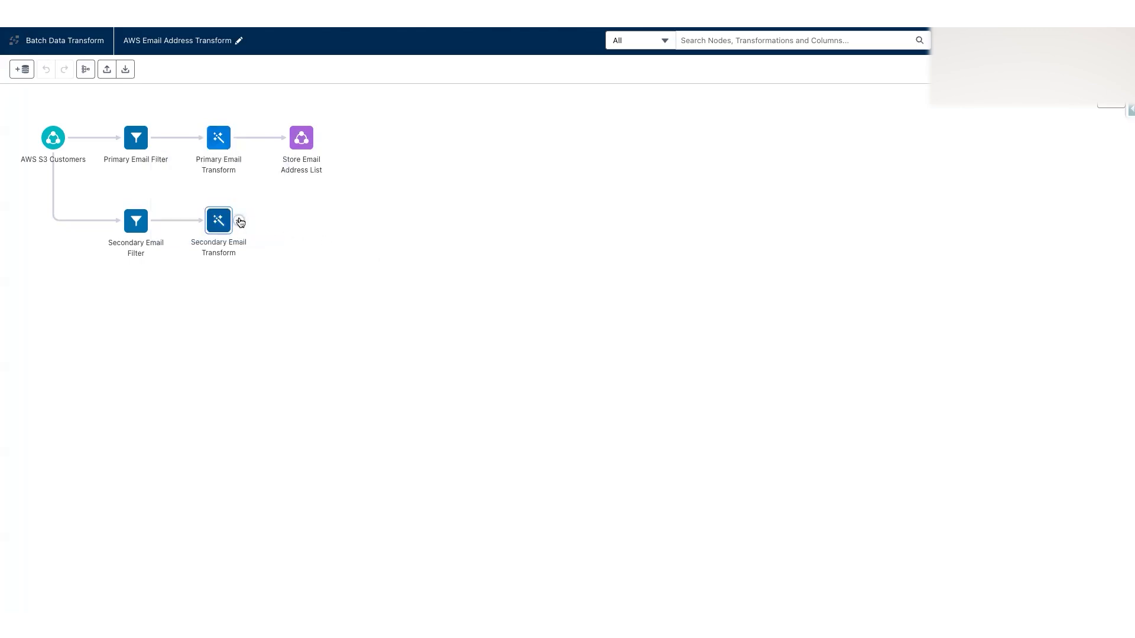
left_click_drag(240, 223, 228, 144)
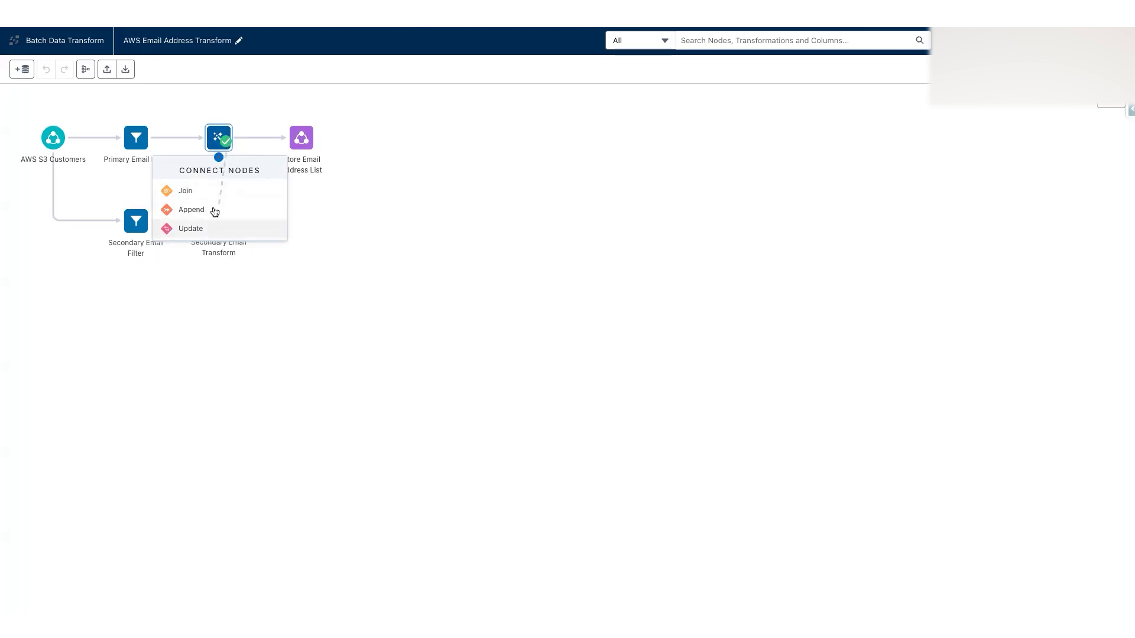
left_click(191, 210)
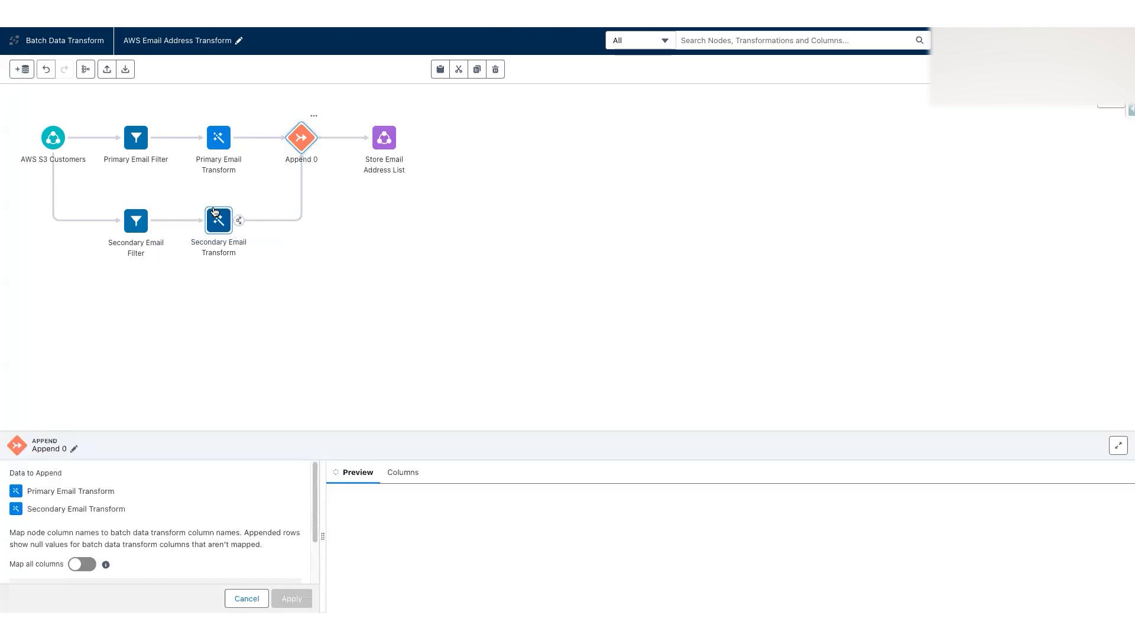
Check the append mapping of Email, Party and Email Address Key against the data preview, and apply it.
left_click_drag(281, 350, 273, 217)
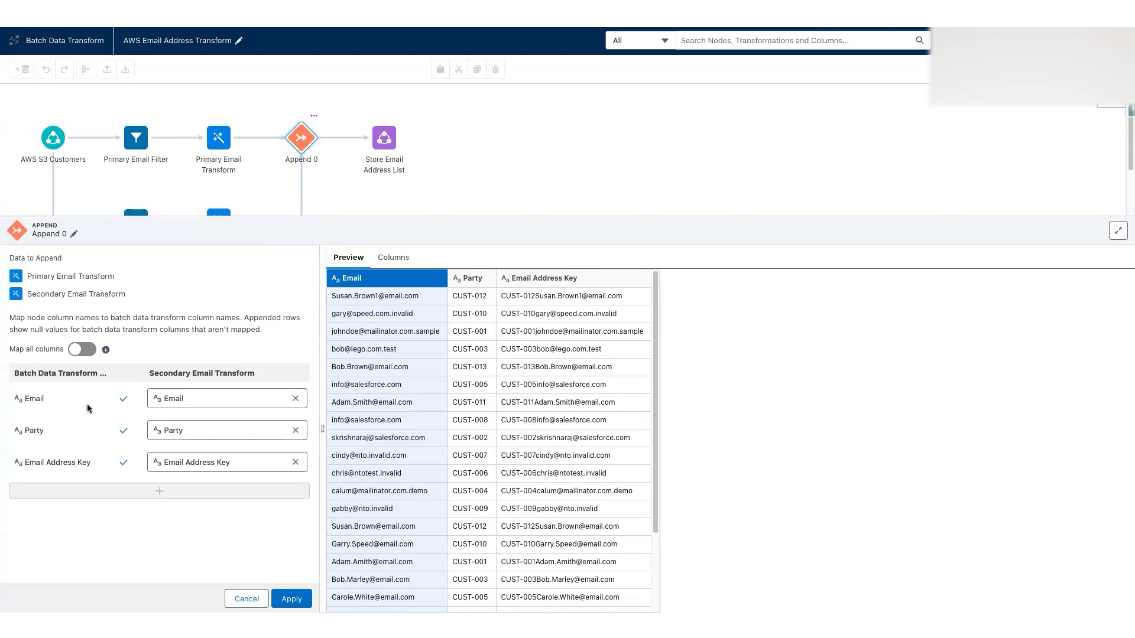
scroll(516, 392, "down", 3)
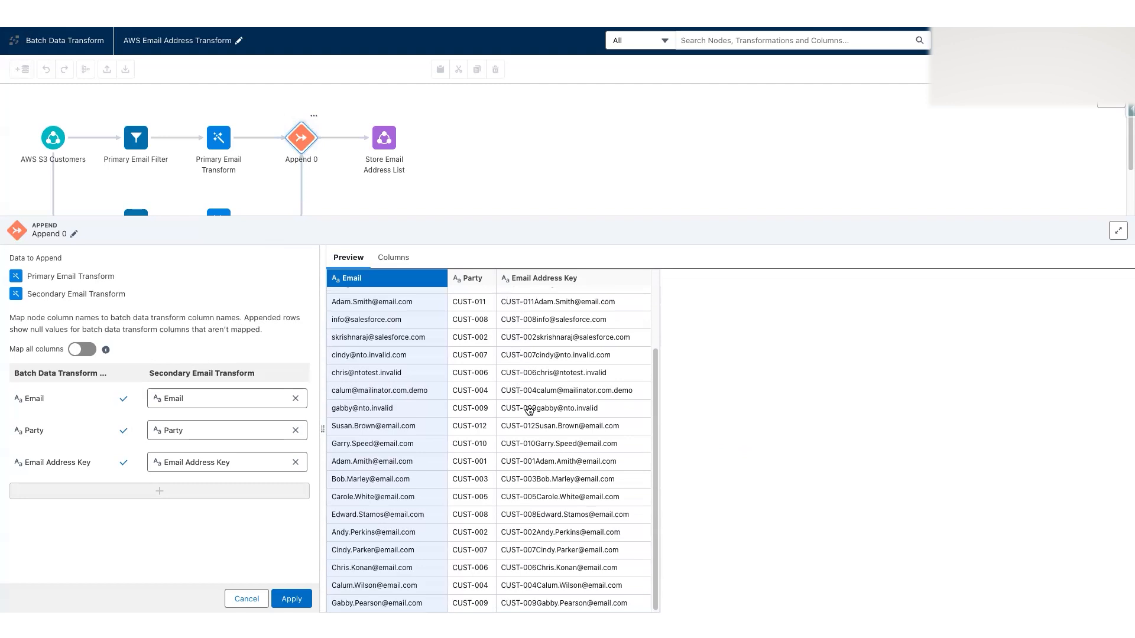
scroll(435, 324, "up", 3)
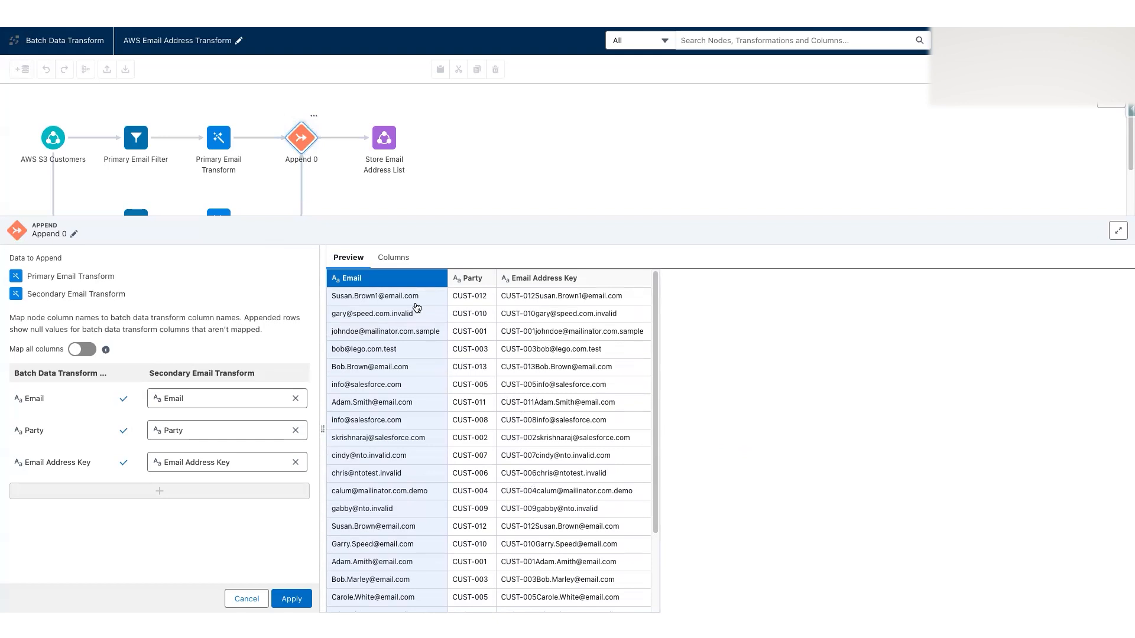
scroll(553, 354, "down", 3)
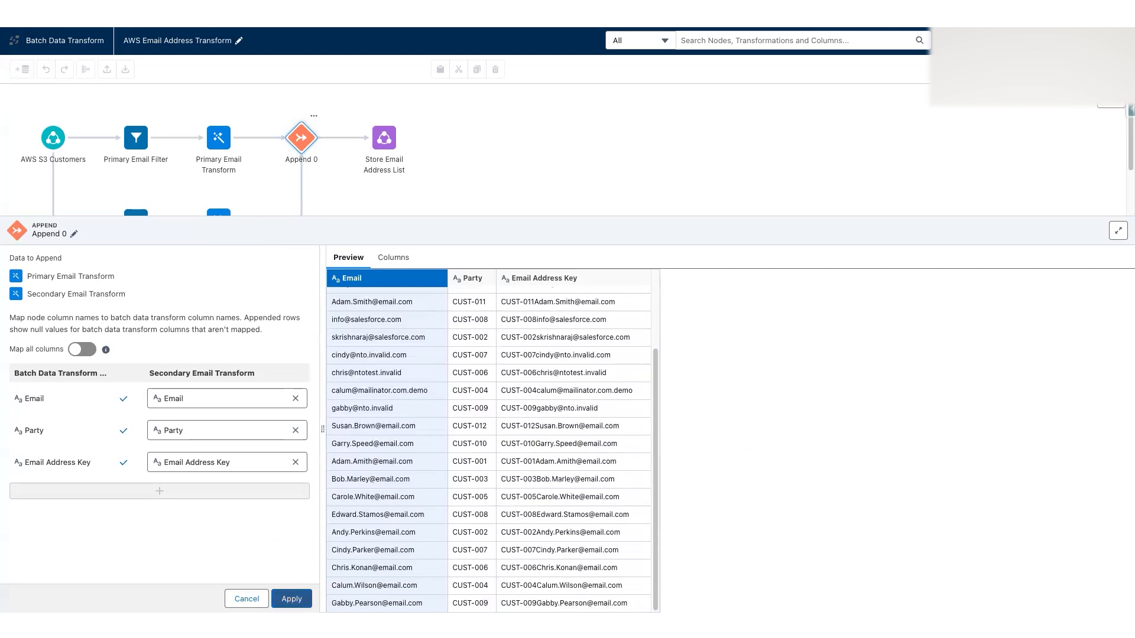
left_click(291, 599)
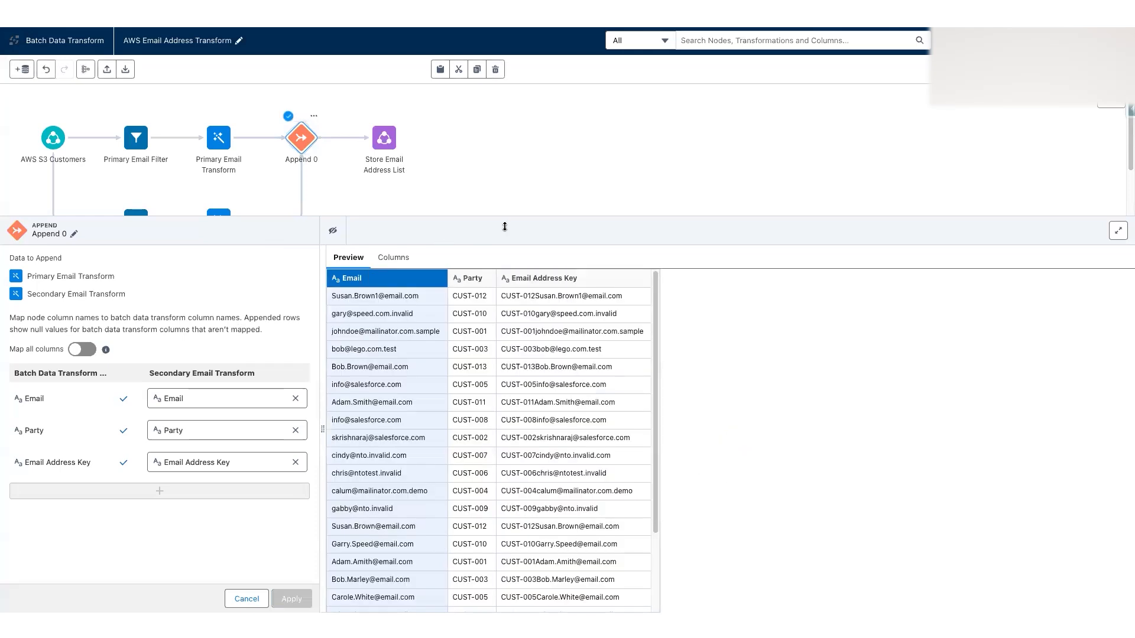
Examine the Email, Party and Email Address Key columns in the preview of the appended rows.
left_click_drag(510, 221, 464, 159)
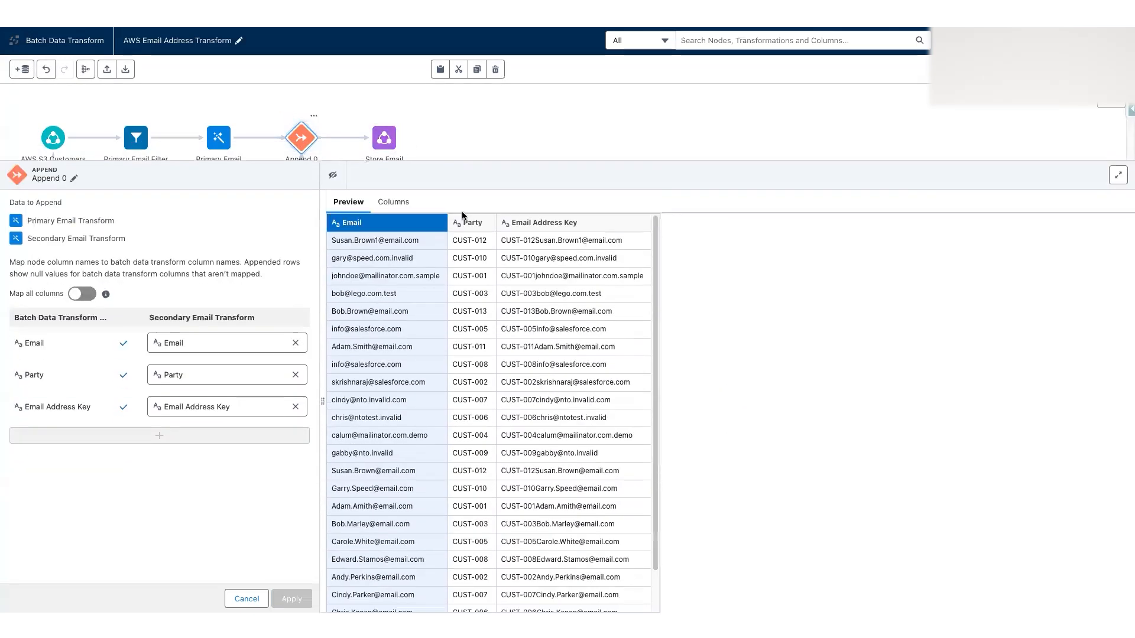
scroll(474, 319, "down", 2)
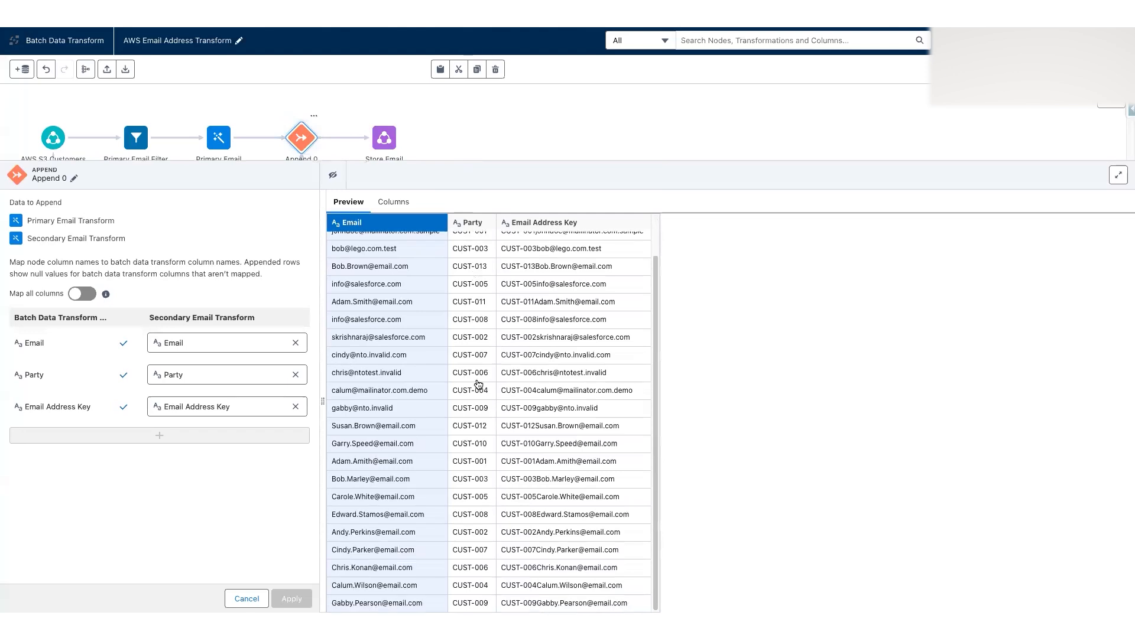
scroll(459, 254, "up", 2)
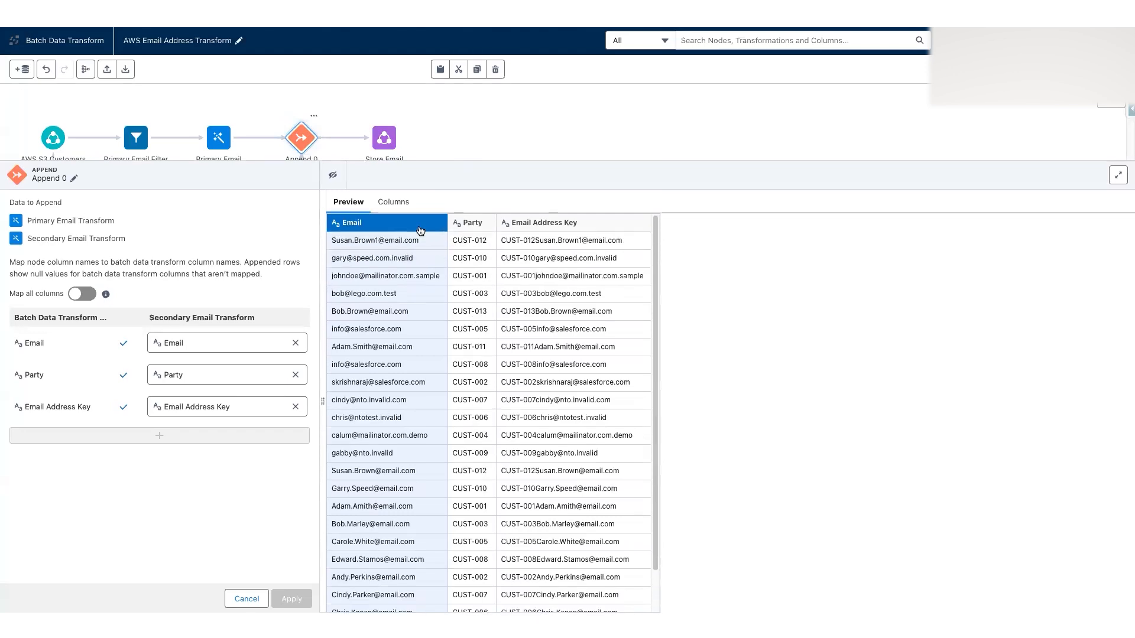
left_click(481, 225)
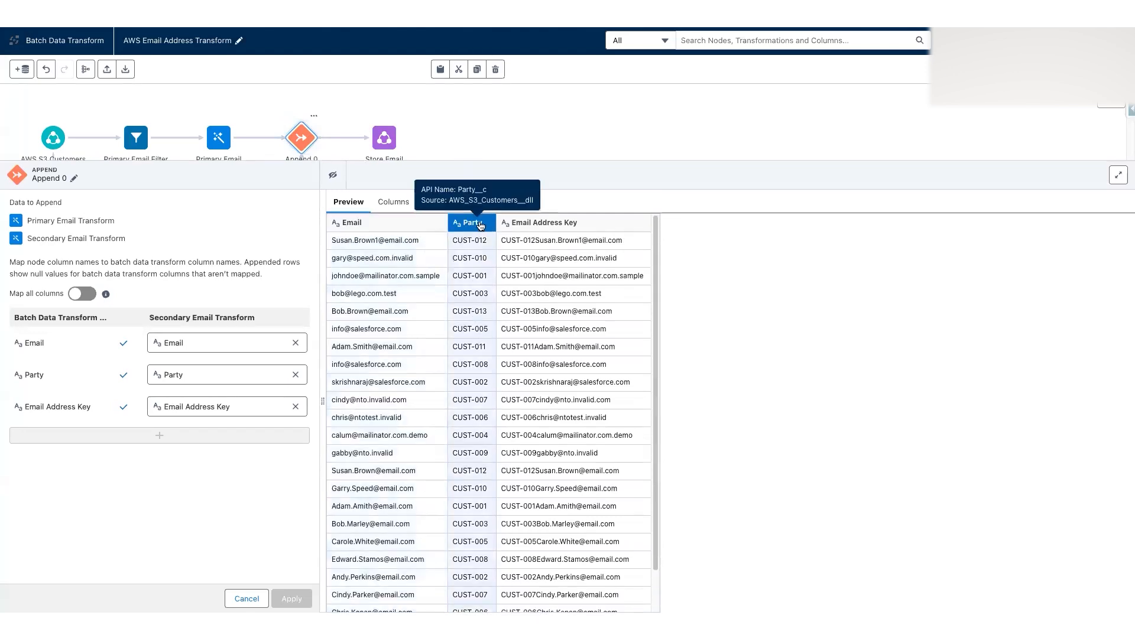
left_click(556, 223)
scroll(556, 296, "down", 1)
scroll(557, 297, "down", 1)
scroll(558, 296, "up", 2)
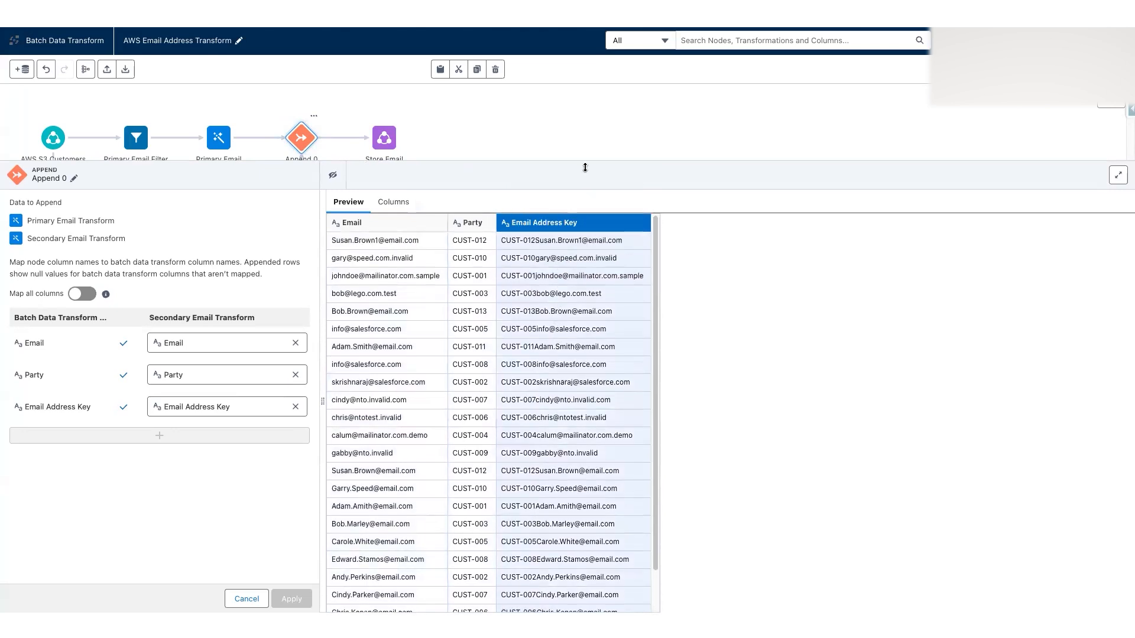
left_click_drag(584, 161, 585, 222)
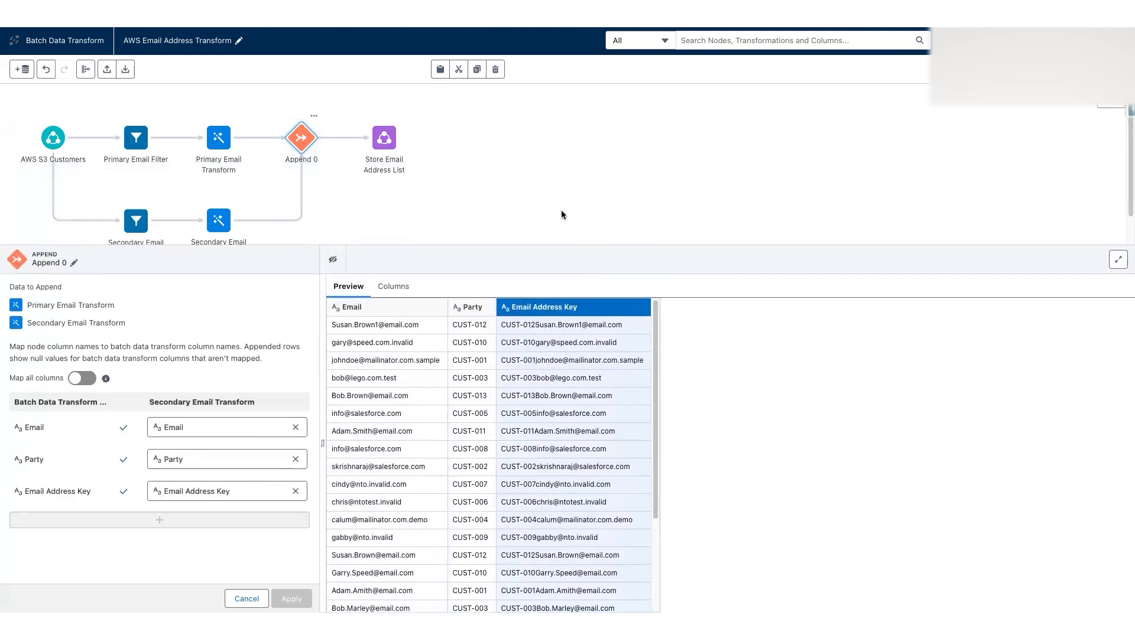
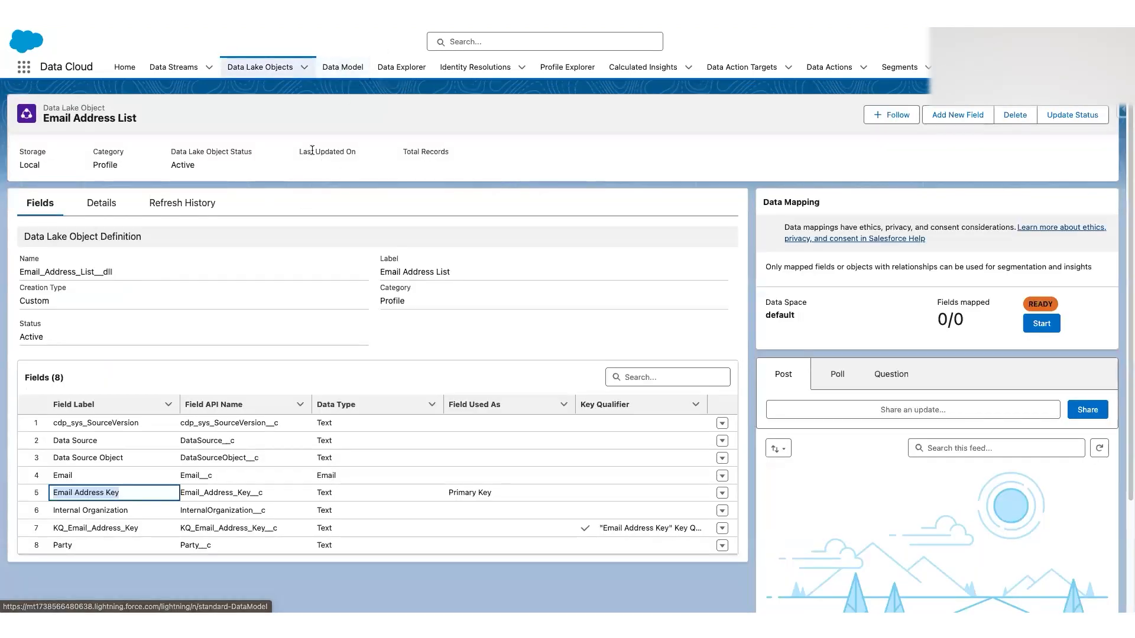
Check the Email Address List's last update and total records, and open the AWS Email Address Transform record's details.
left_click_drag(408, 150, 448, 170)
left_click(395, 172)
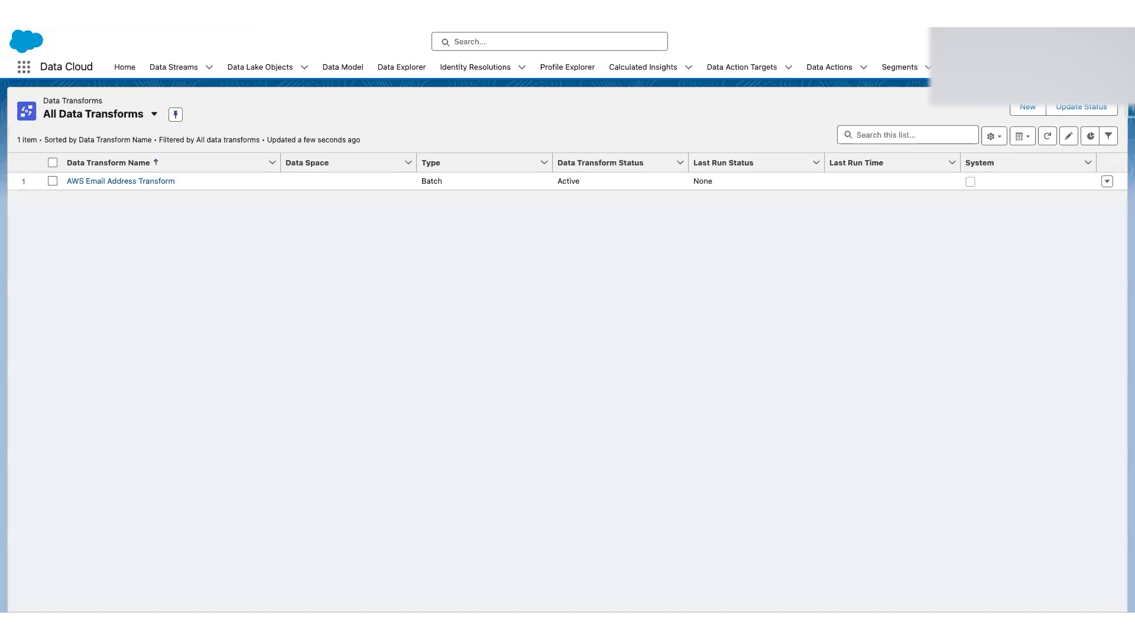
left_click(141, 181)
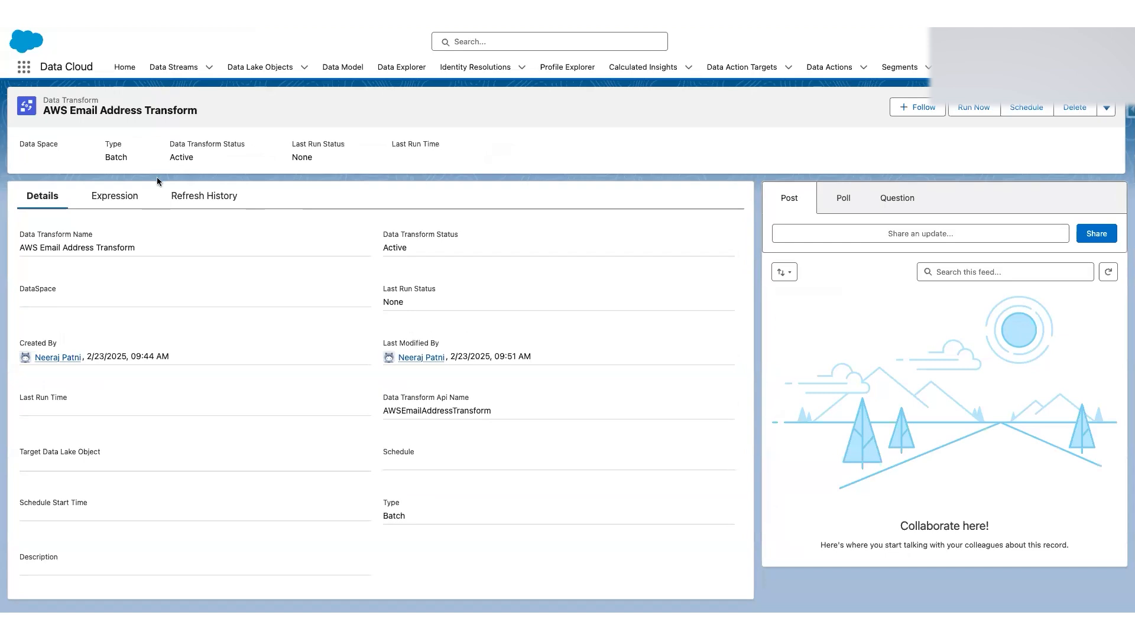
left_click_drag(53, 235, 89, 246)
left_click(253, 240)
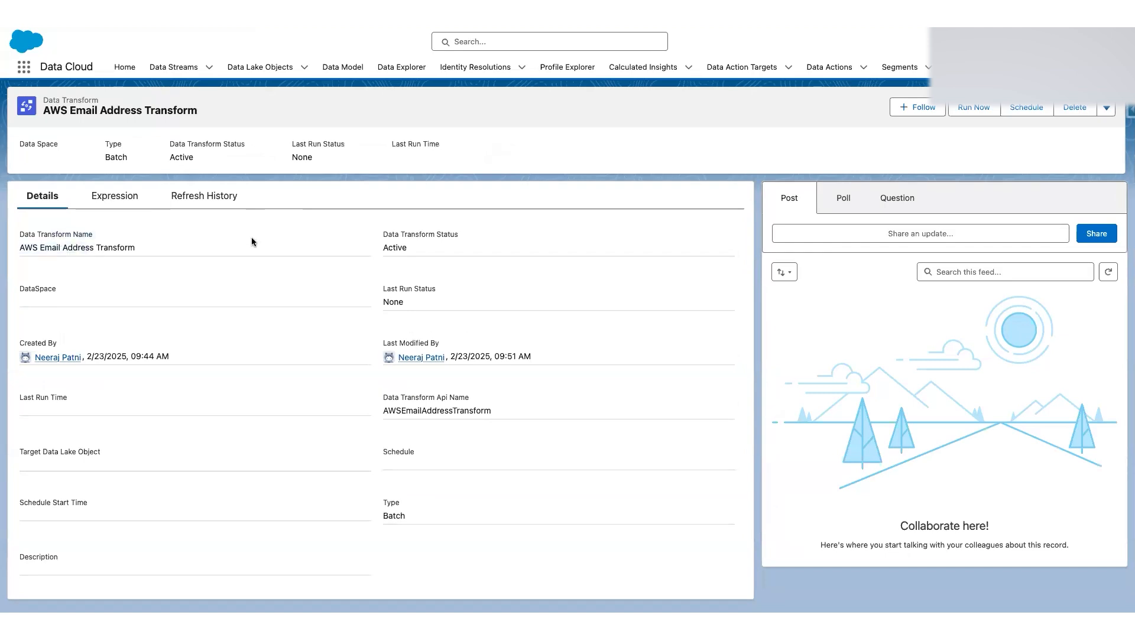
Review the expression and refresh history of the AWS Email Address Transform.
left_click(132, 197)
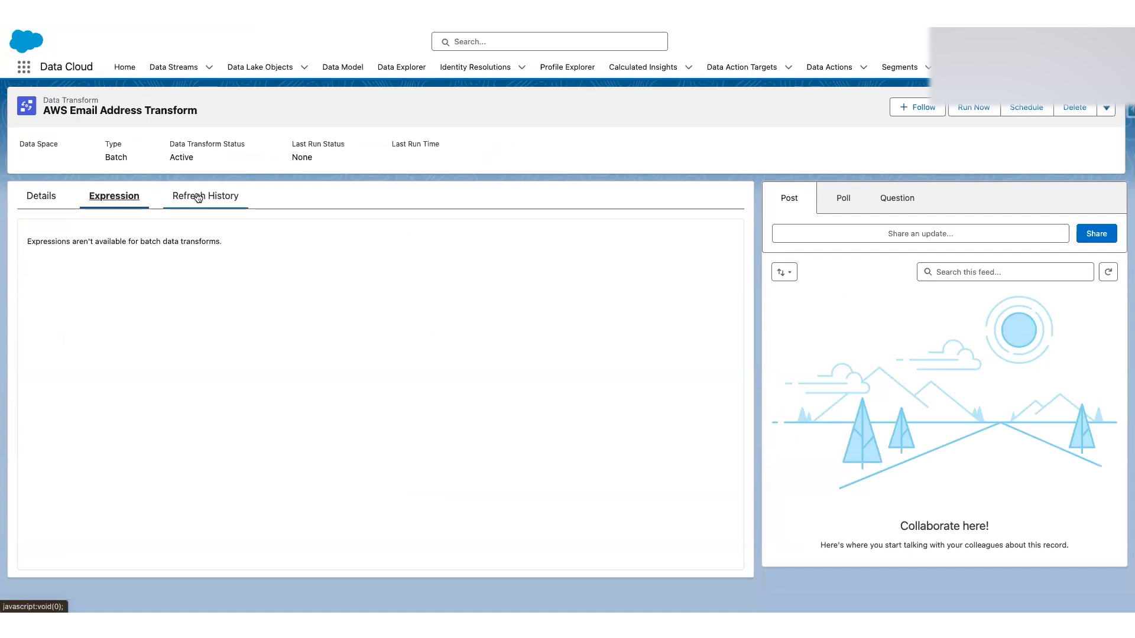
left_click(198, 198)
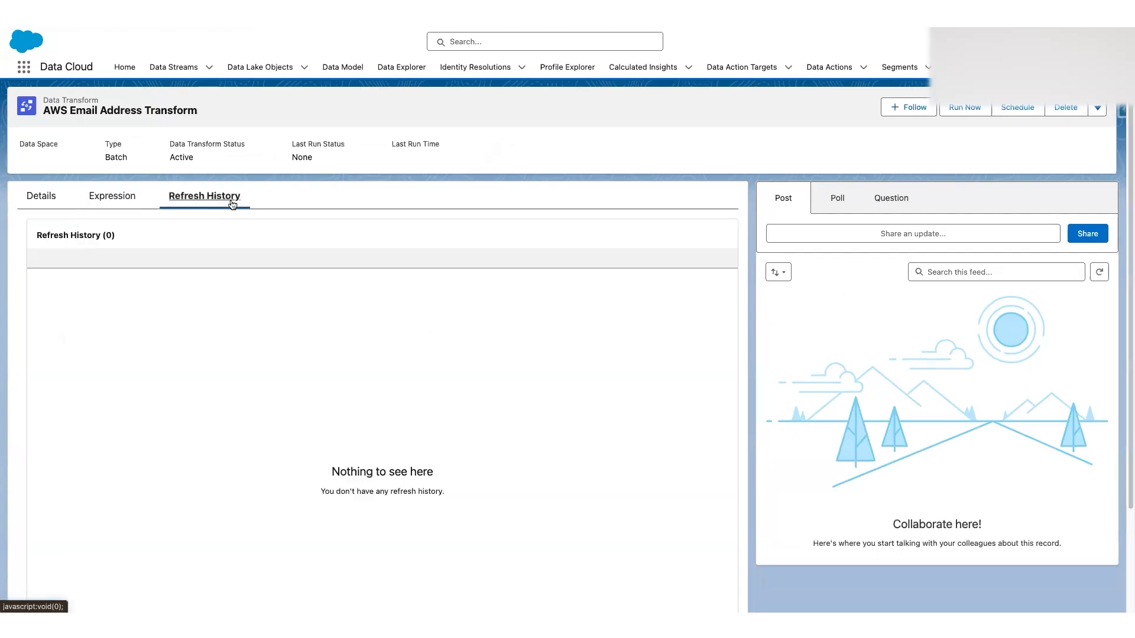
left_click(112, 196)
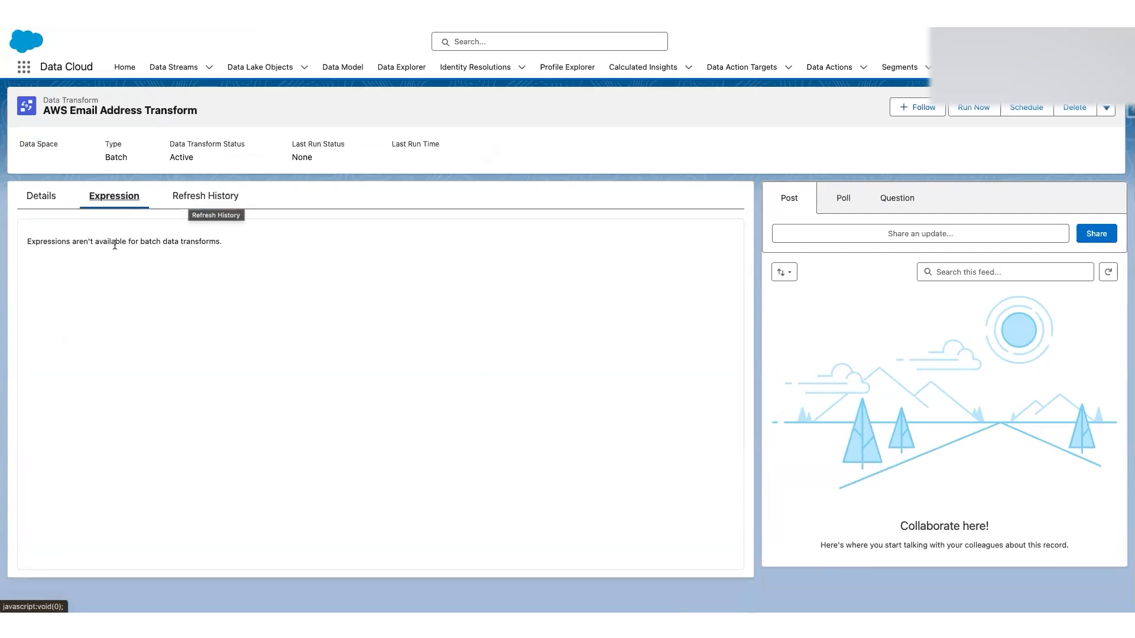
left_click_drag(108, 242, 177, 241)
left_click(175, 241)
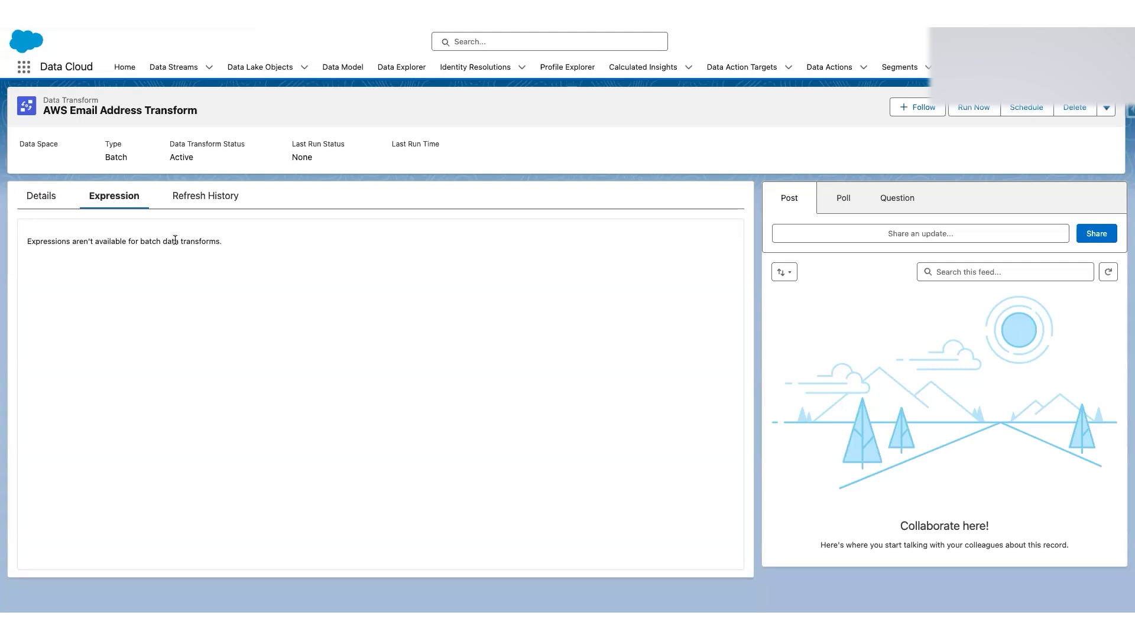
left_click(204, 197)
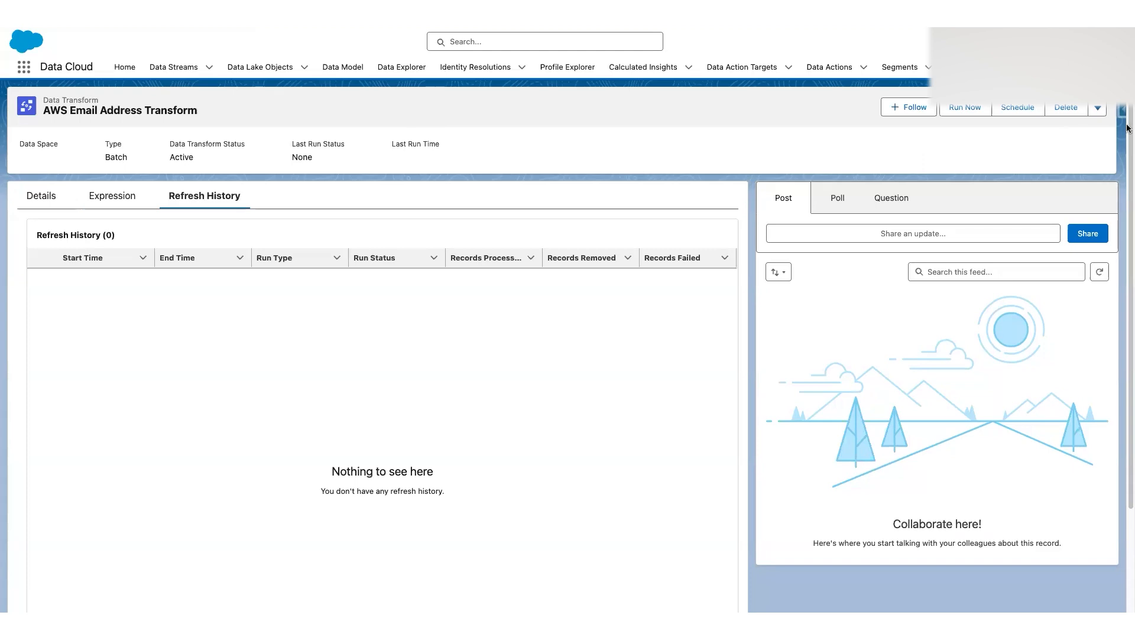
Review the hourly and daily scheduling options of the AWS Email Address Transform without saving a schedule.
left_click(1098, 107)
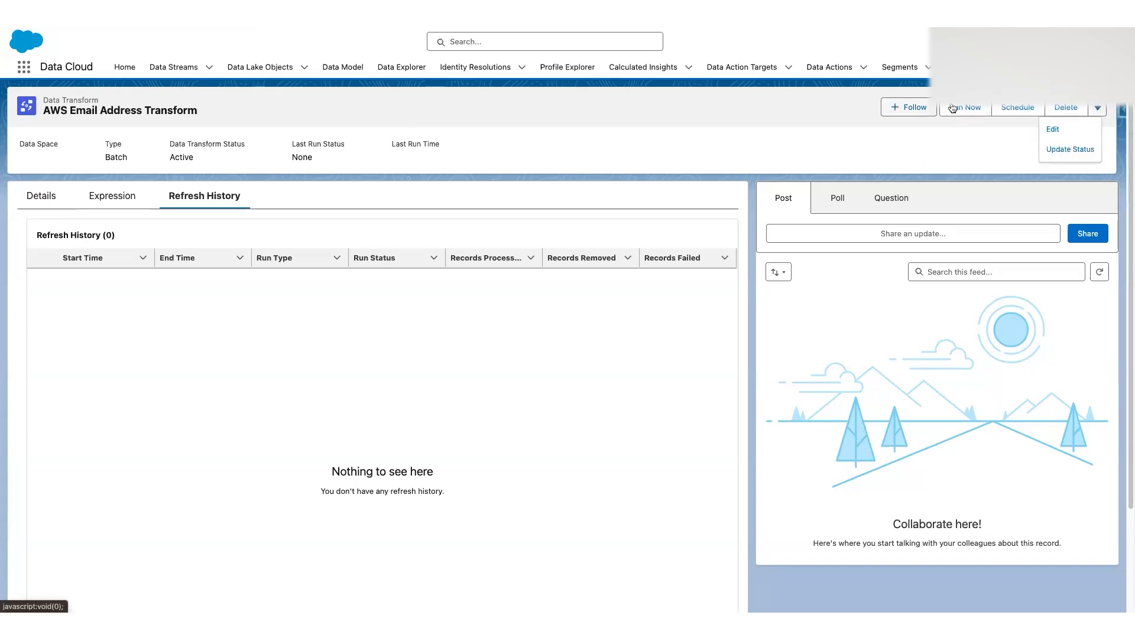
left_click(1023, 110)
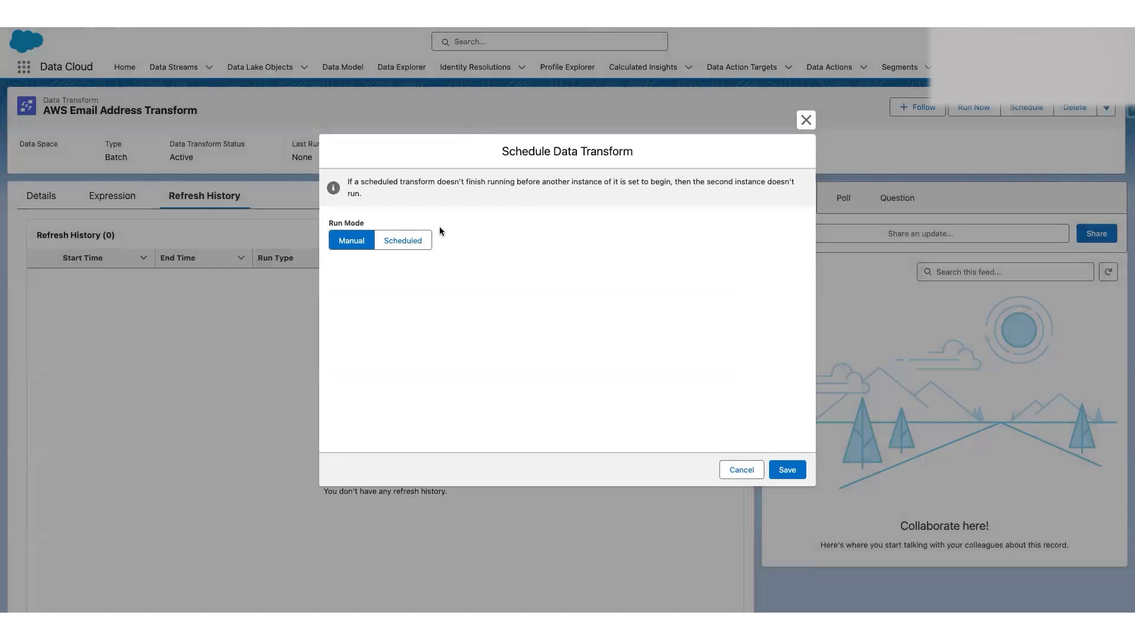
left_click(407, 248)
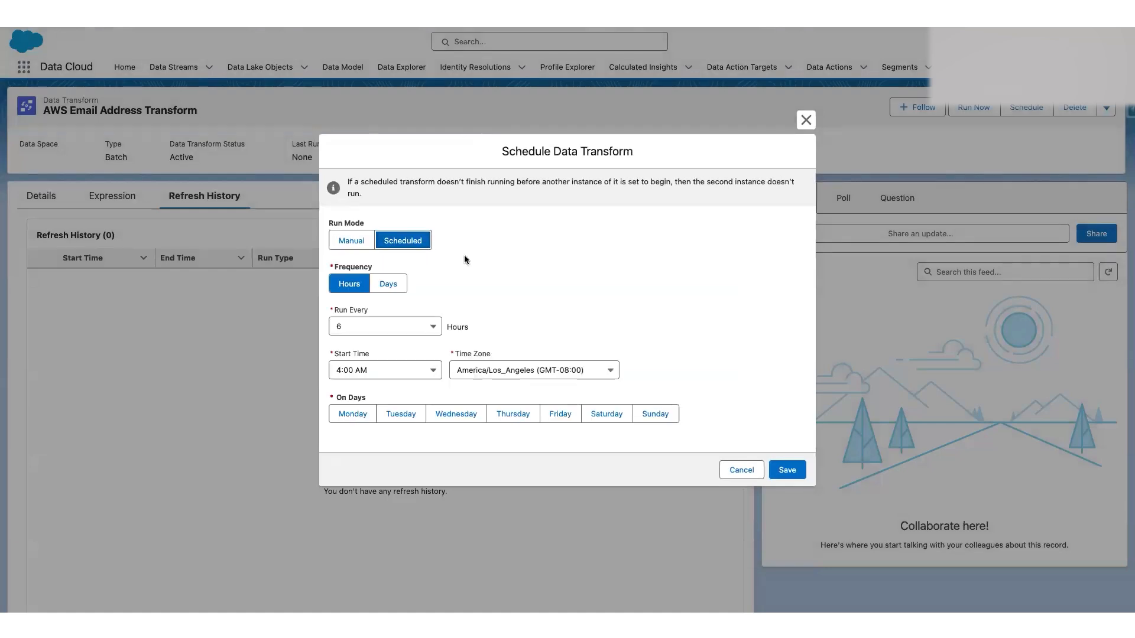
left_click(414, 329)
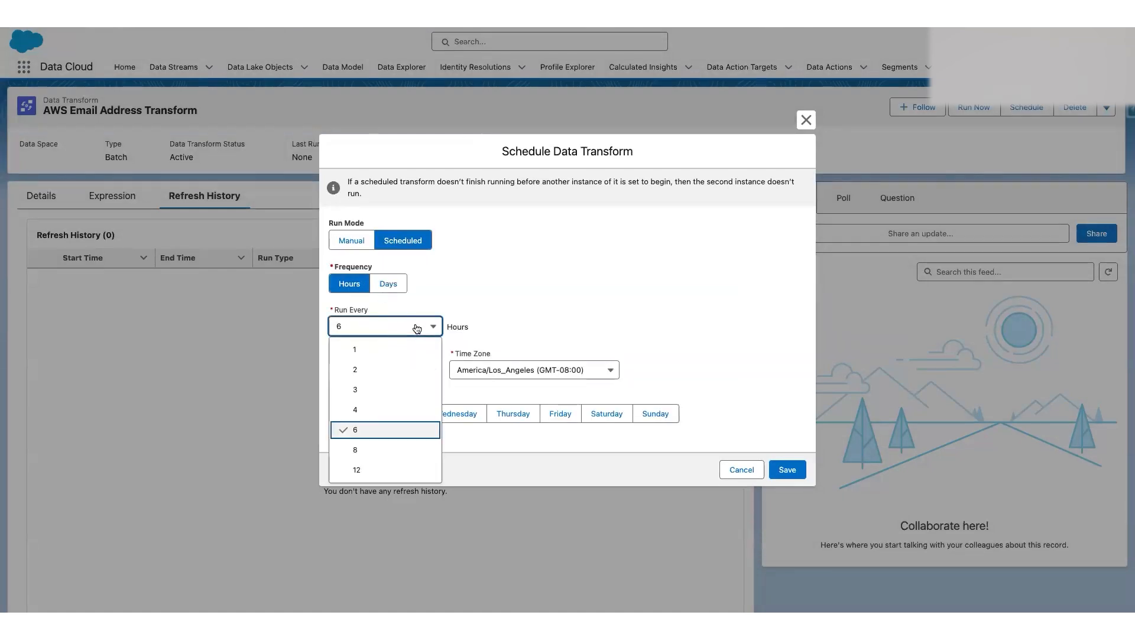
left_click(421, 329)
left_click(398, 286)
left_click(347, 286)
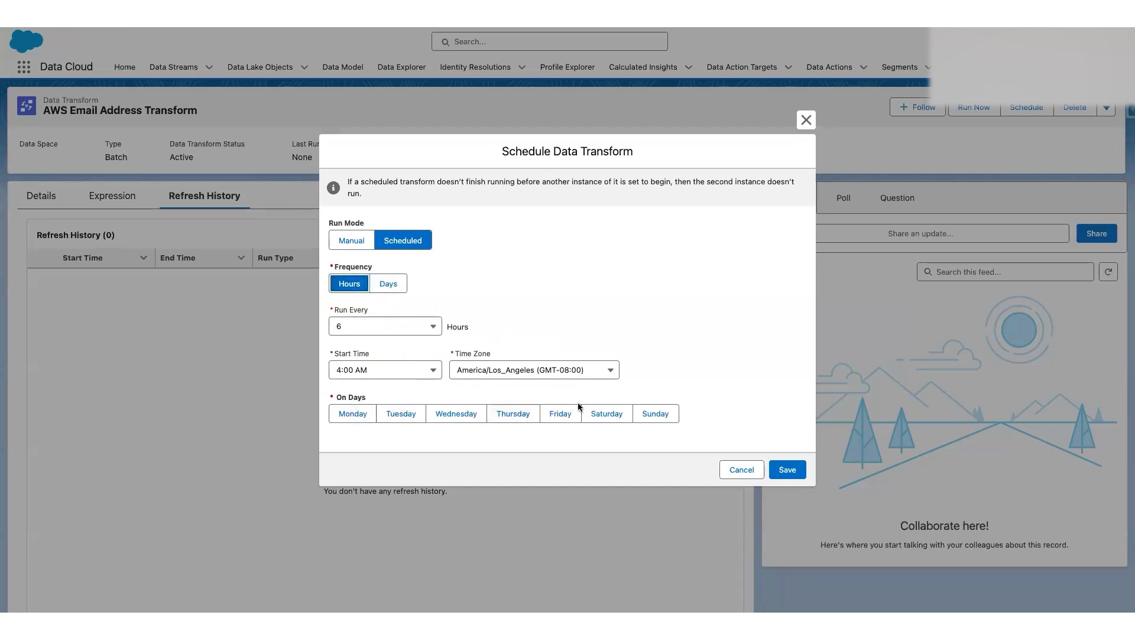
left_click(739, 470)
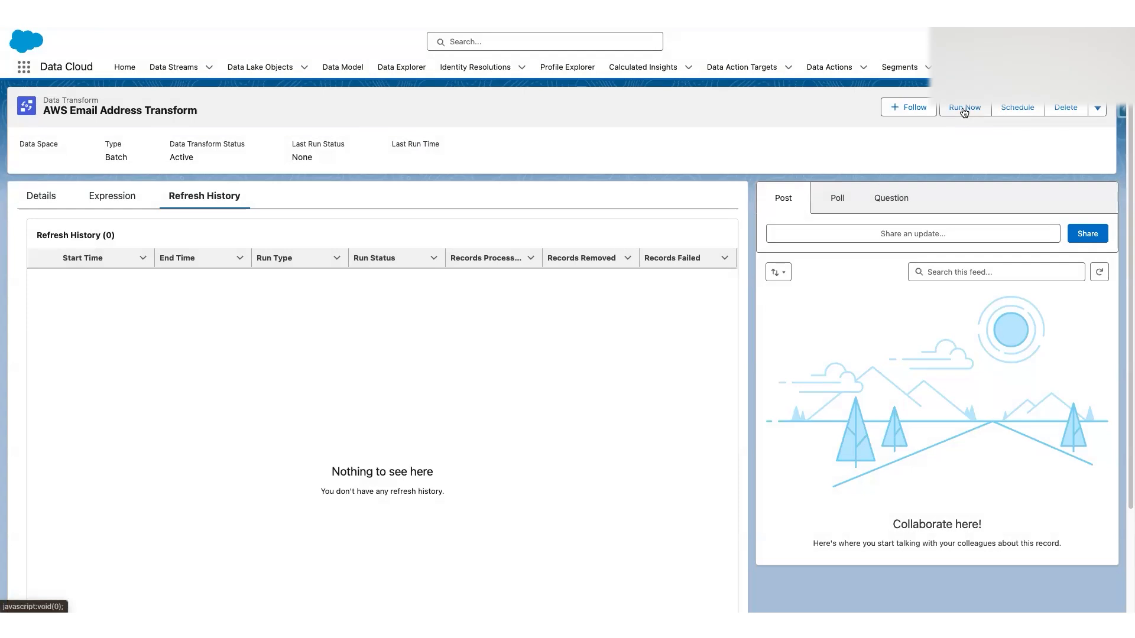
Run the AWS Email Address Transform immediately, and update its status to check the last run.
left_click(965, 108)
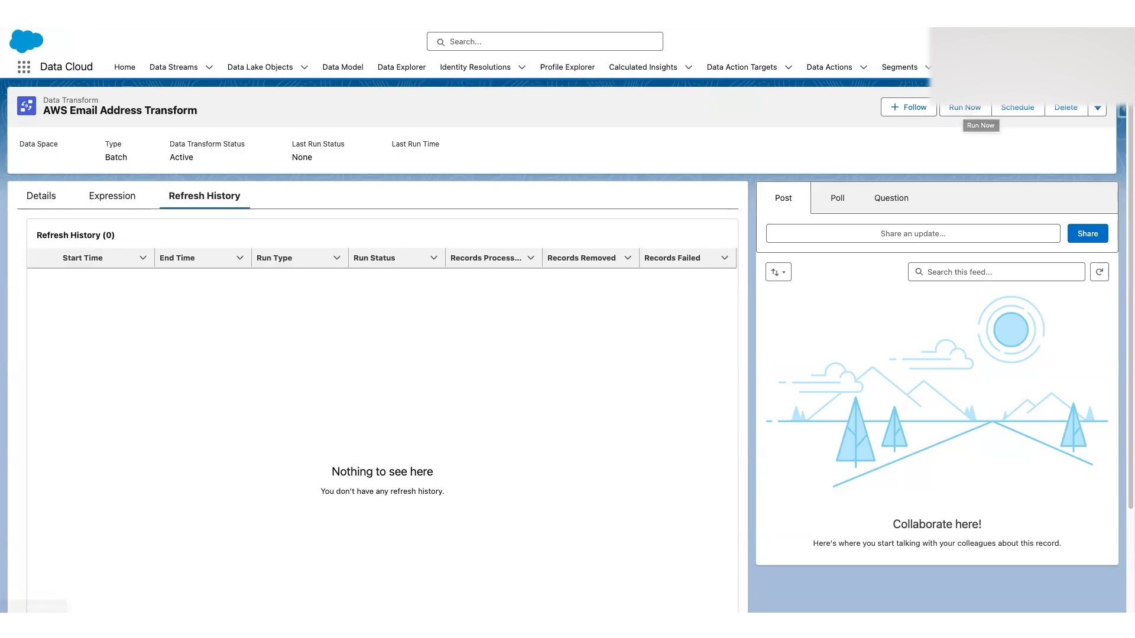
left_click(1097, 109)
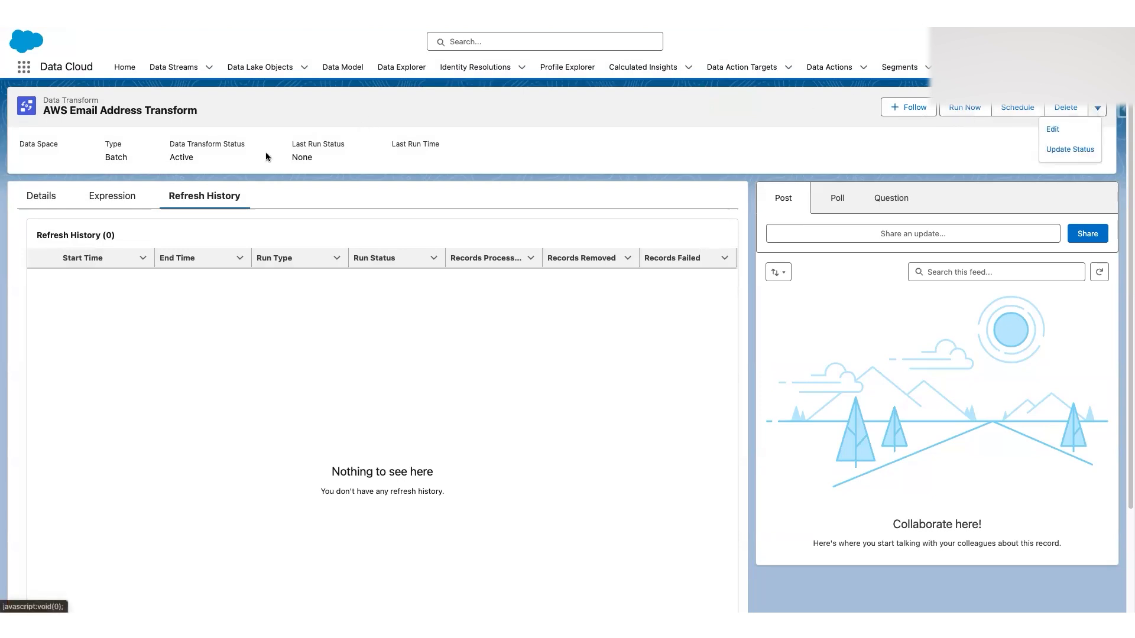
left_click_drag(291, 144, 324, 161)
left_click(324, 161)
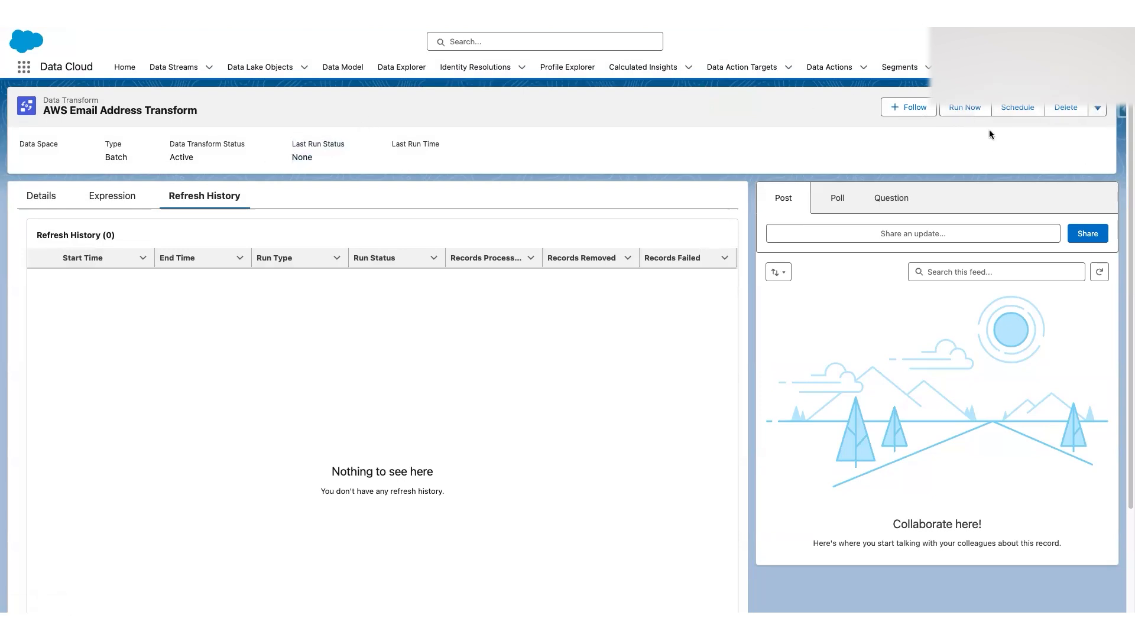
left_click(1097, 109)
left_click(1067, 154)
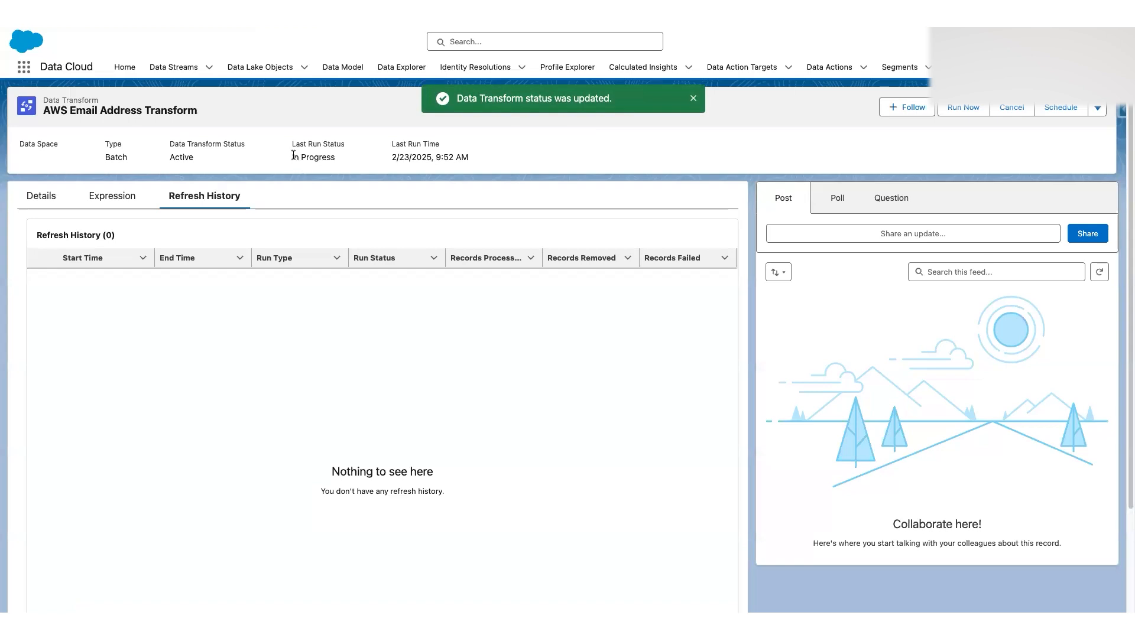
left_click_drag(292, 144, 333, 154)
left_click(332, 153)
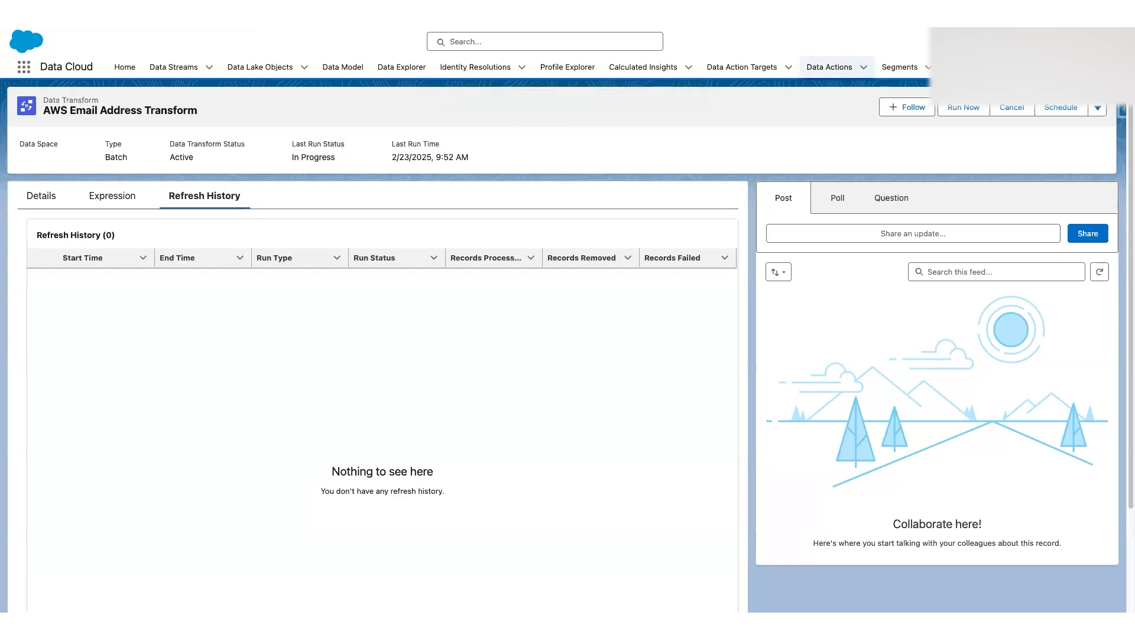
Open the list of all data transforms and check the AWS Email Address Transform's last run status.
left_click(971, 68)
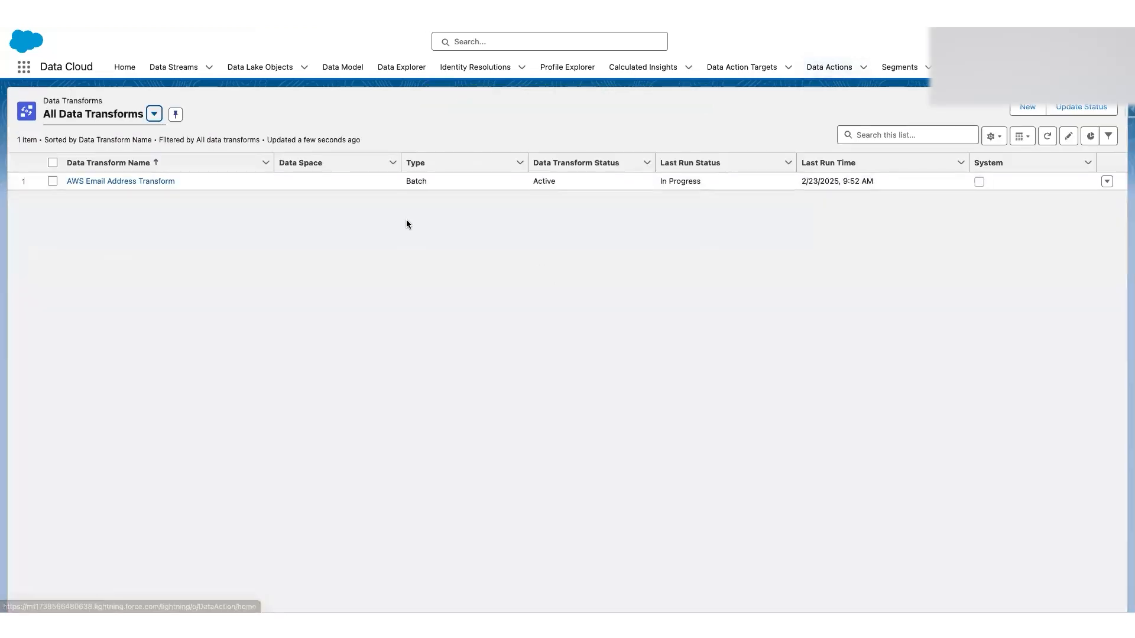
triple_click(707, 183)
left_click(722, 229)
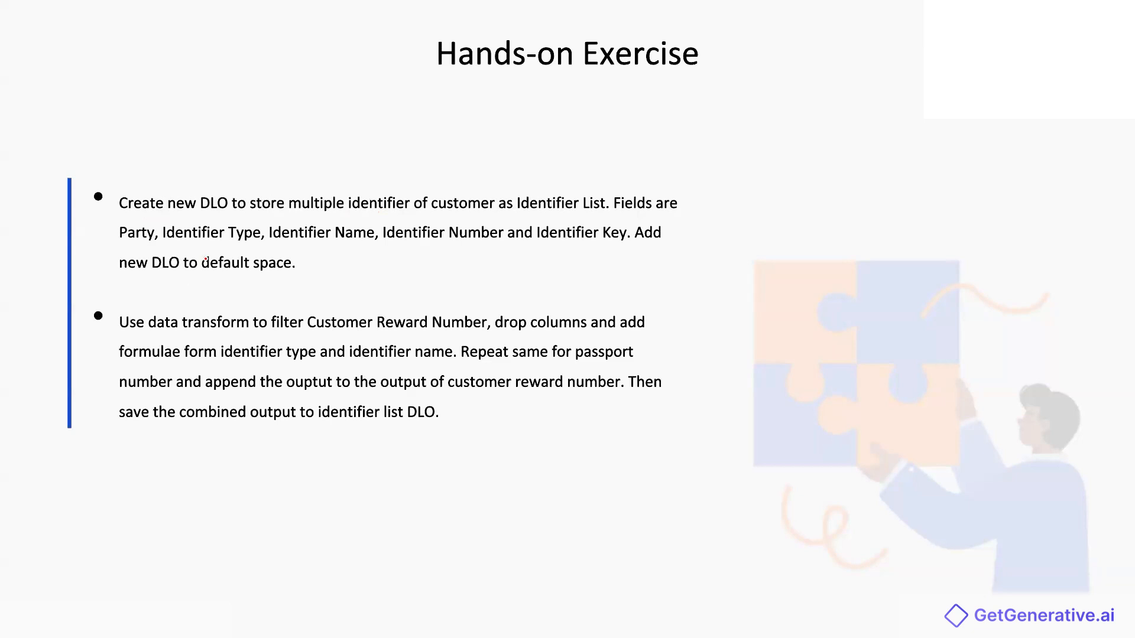
left_click_drag(171, 213, 218, 213)
left_click_drag(335, 217, 586, 215)
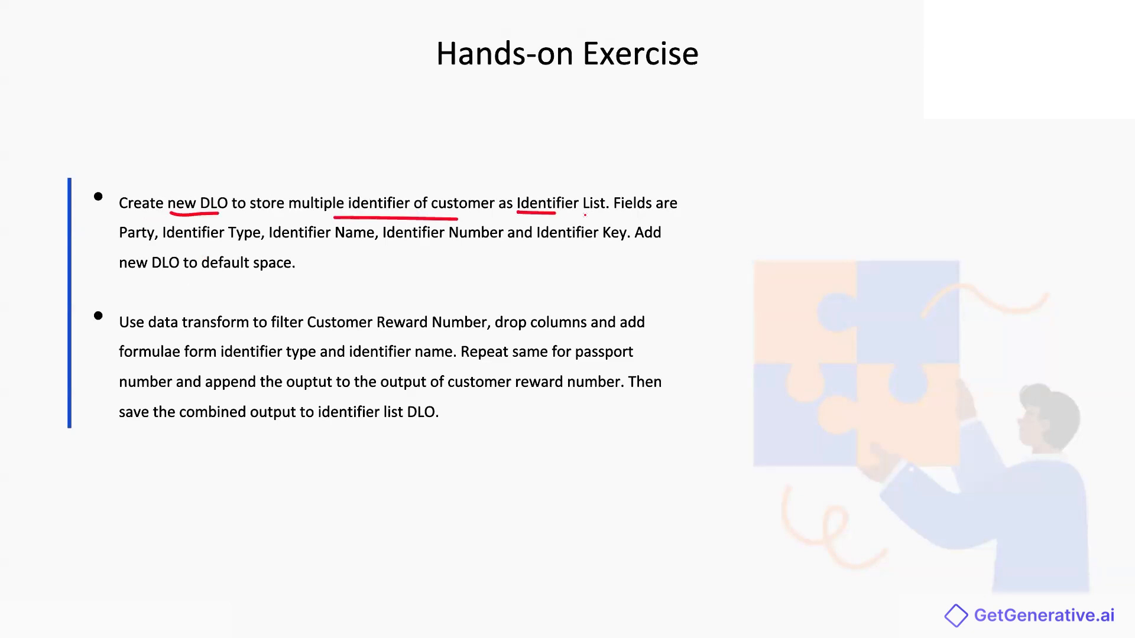
left_click_drag(120, 240, 620, 248)
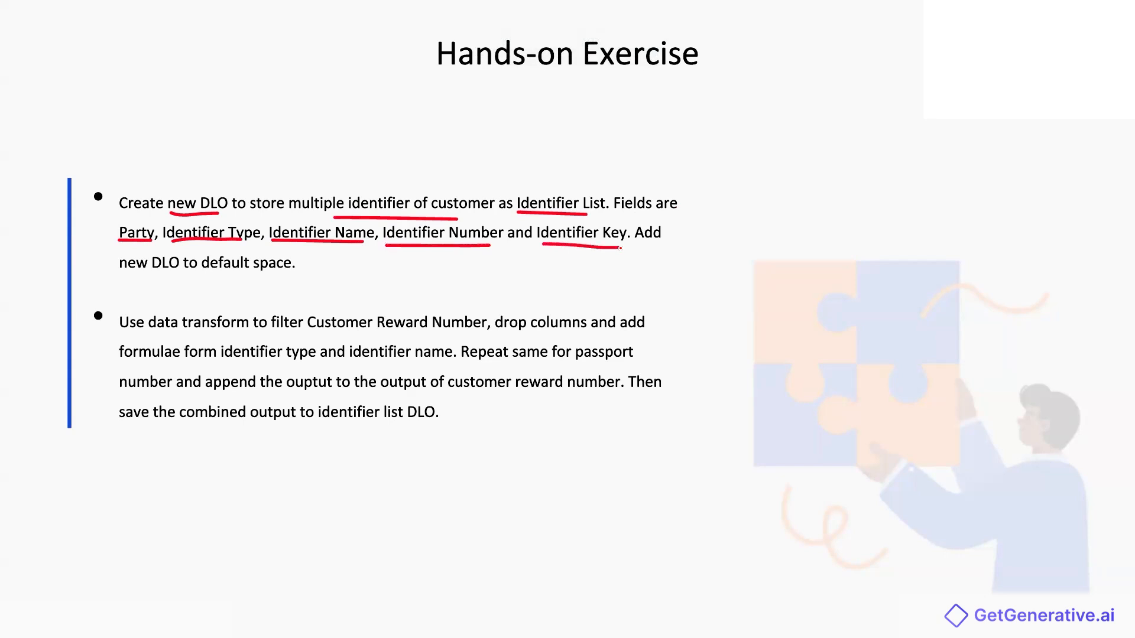
key("e")
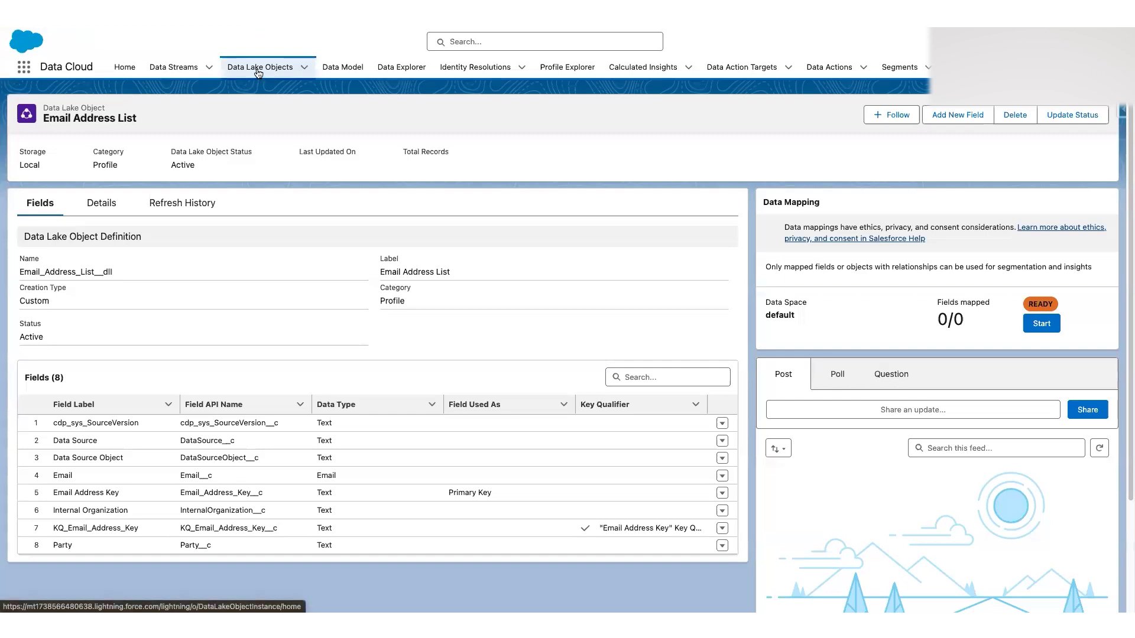
Start creating a new data lake object from scratch.
left_click(259, 74)
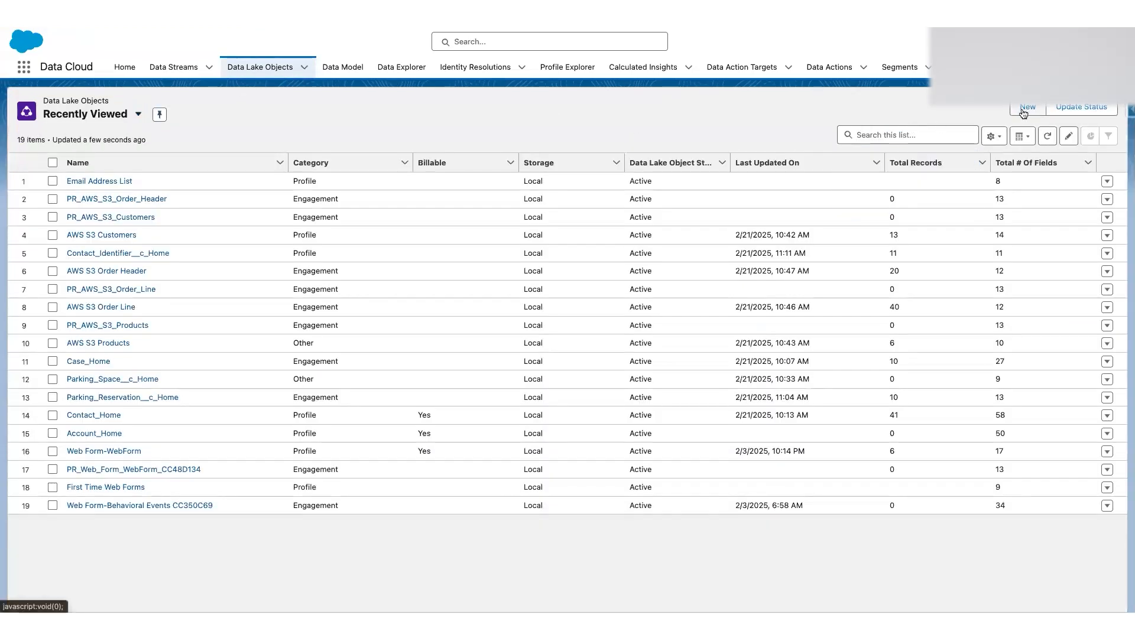
left_click(1025, 110)
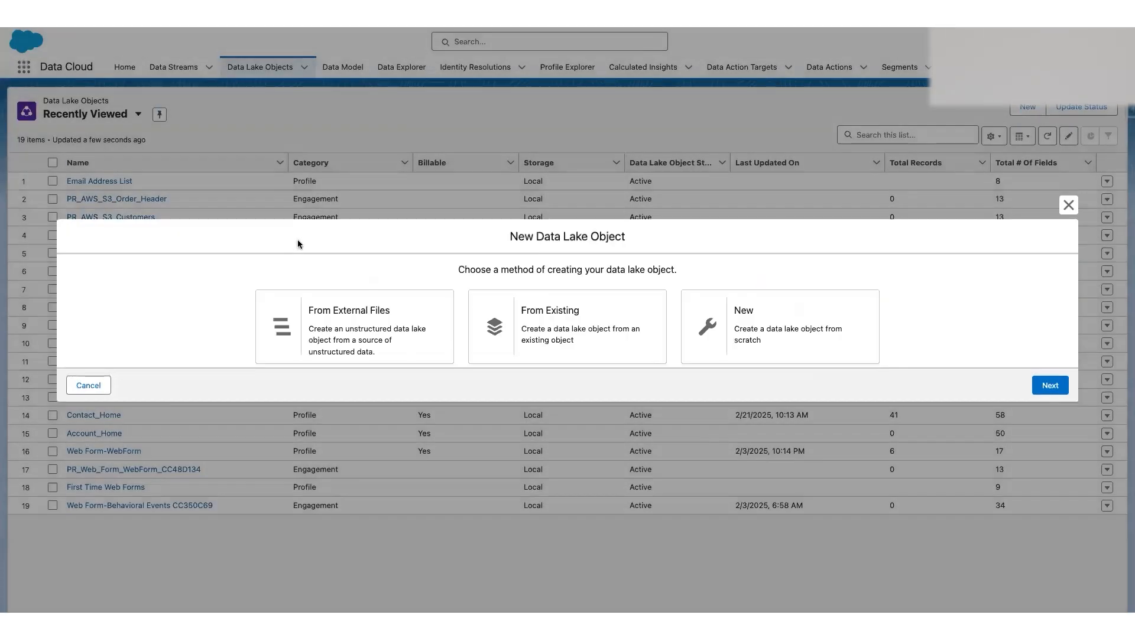
left_click(784, 347)
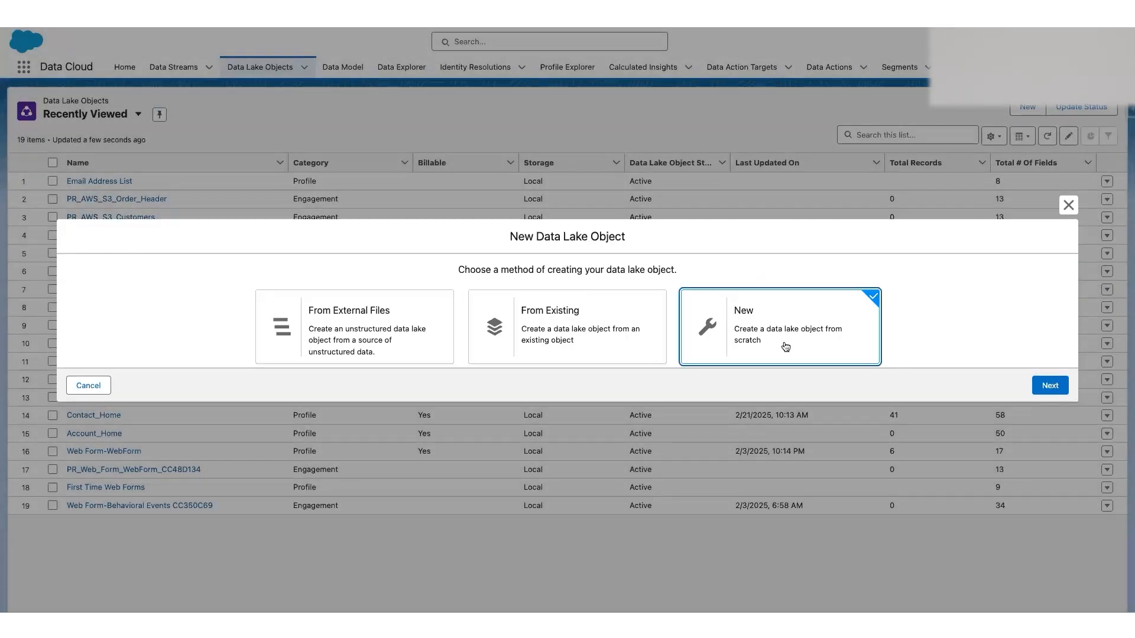
left_click(1048, 386)
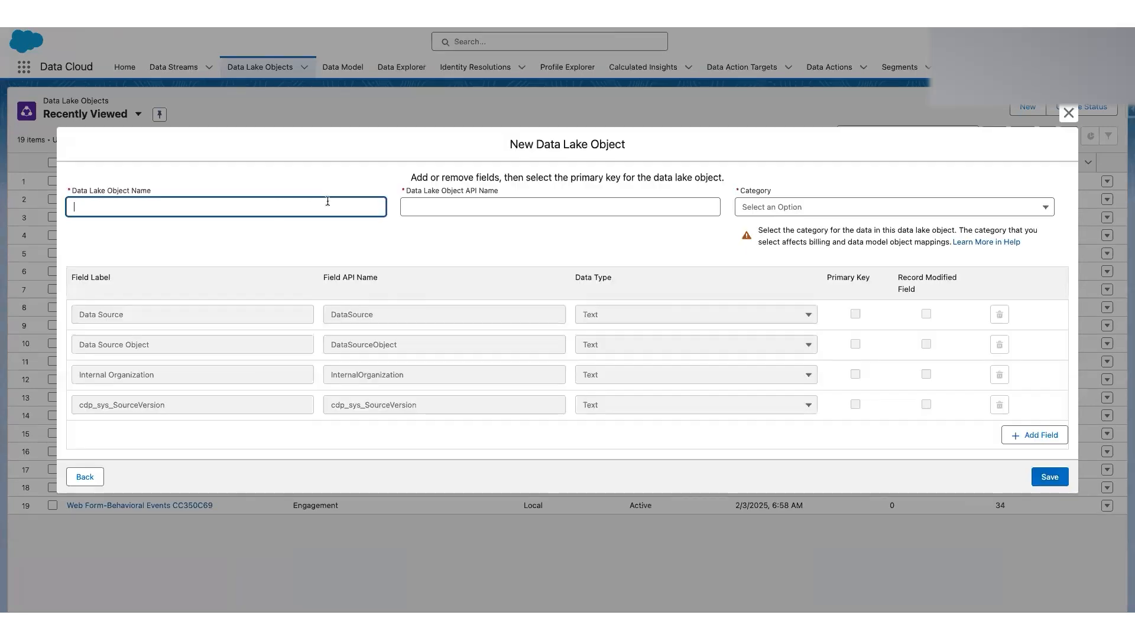
Name the new data lake object Identifier List with the Profile category, and add its first custom field row.
type("Iden")
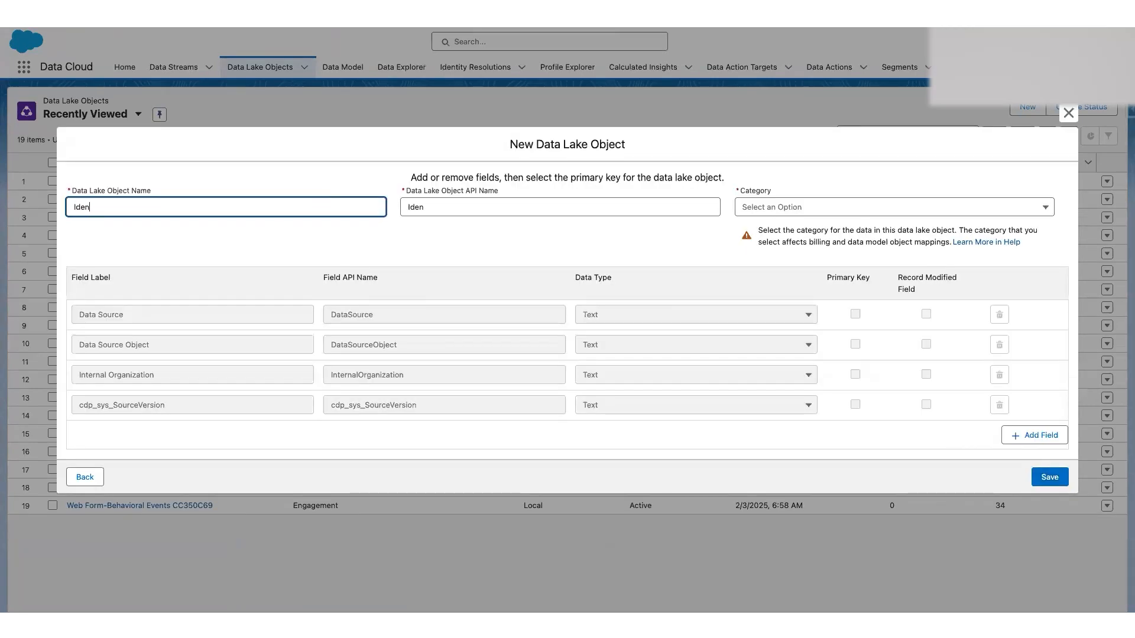
type("tifire List")
key("BackSpace")
key("BackSpace")
key("BackSpace")
key("BackSpace")
key("BackSpace")
key("BackSpace")
key("BackSpace")
type("er List")
left_click(744, 207)
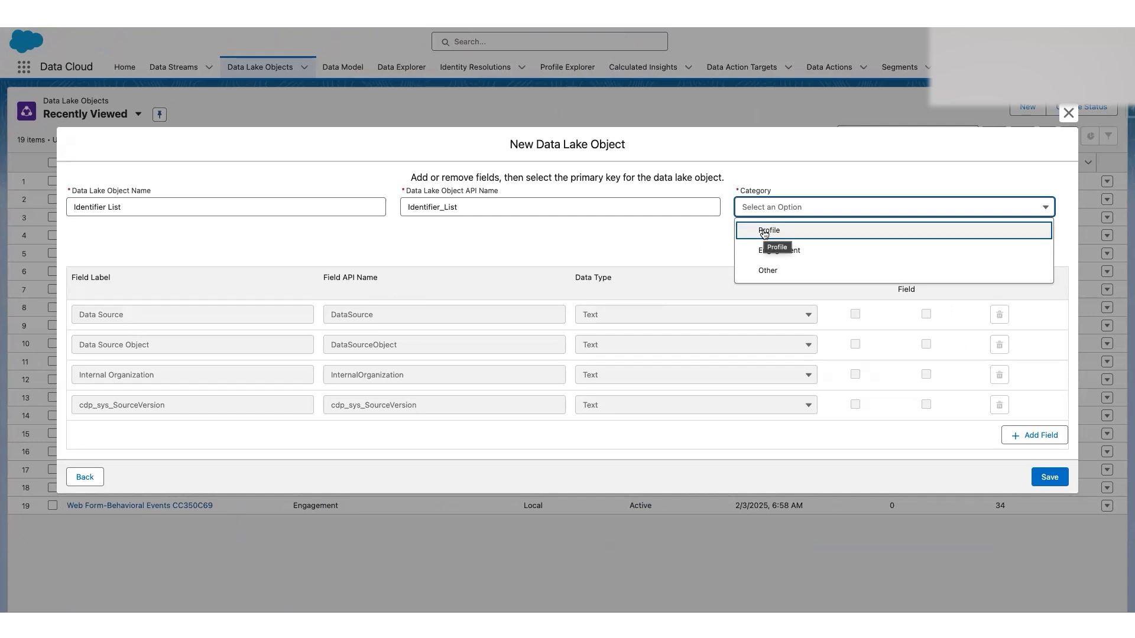
left_click(765, 233)
left_click(1035, 436)
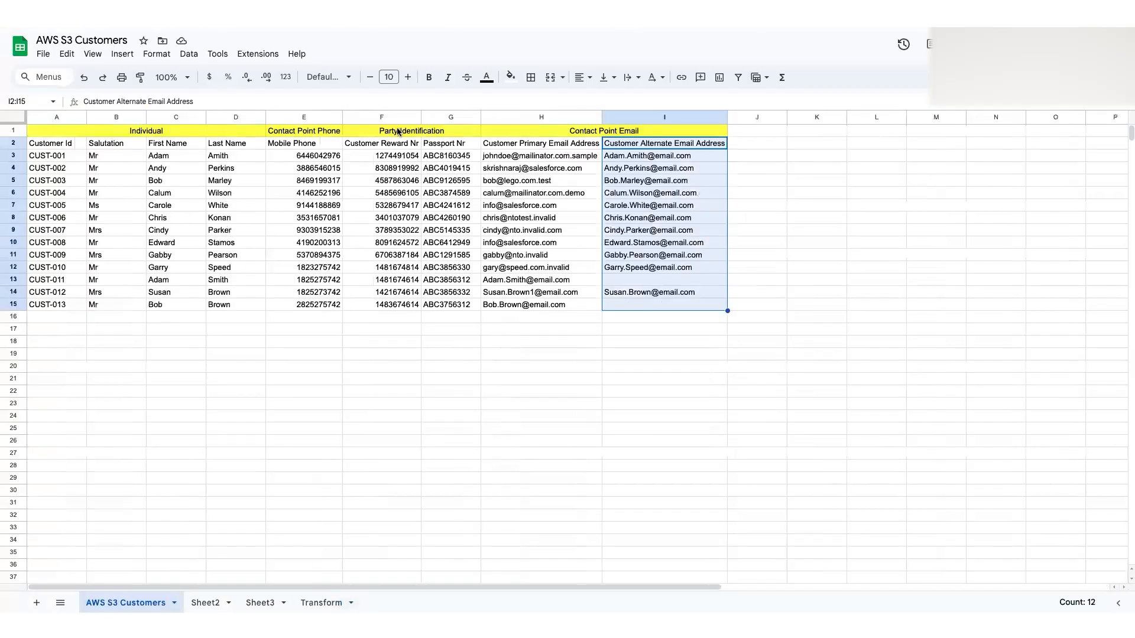
Switch to the AWS S3 Customers spreadsheet and examine the customers' primary and alternate email address columns.
left_click(551, 116)
left_click_drag(551, 116, 663, 335)
left_click(722, 273)
left_click(573, 156)
left_click_drag(571, 145, 580, 279)
left_click_drag(635, 148, 651, 299)
Examine the columns of the transformed email and identifier tables on the Transform sheet.
left_click(322, 602)
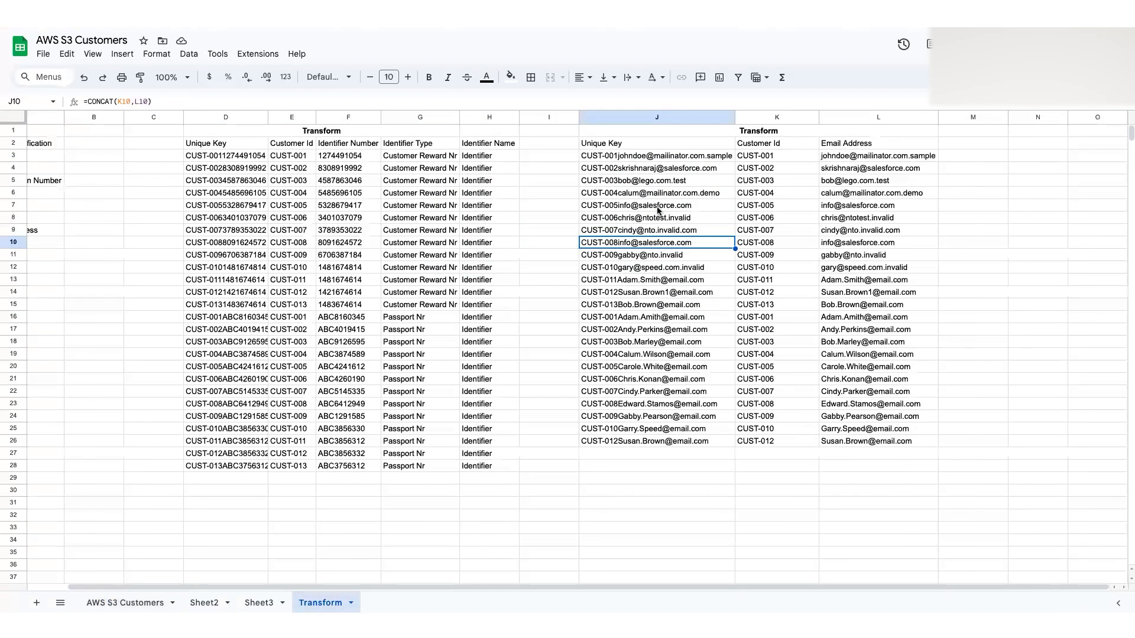
left_click(649, 122)
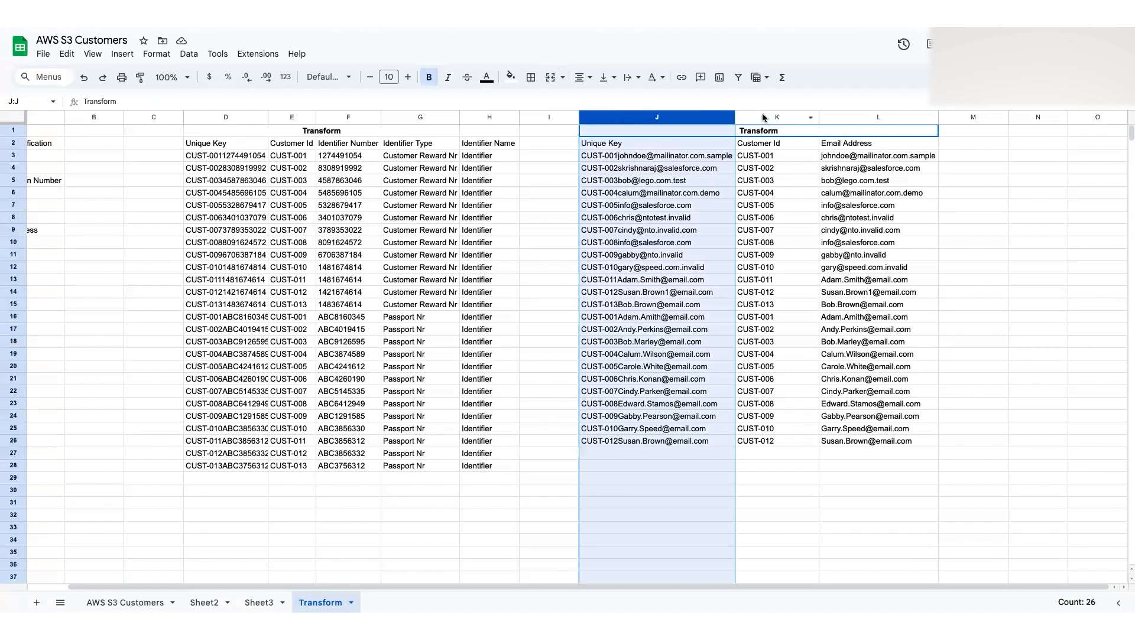
left_click(762, 114)
left_click(857, 115)
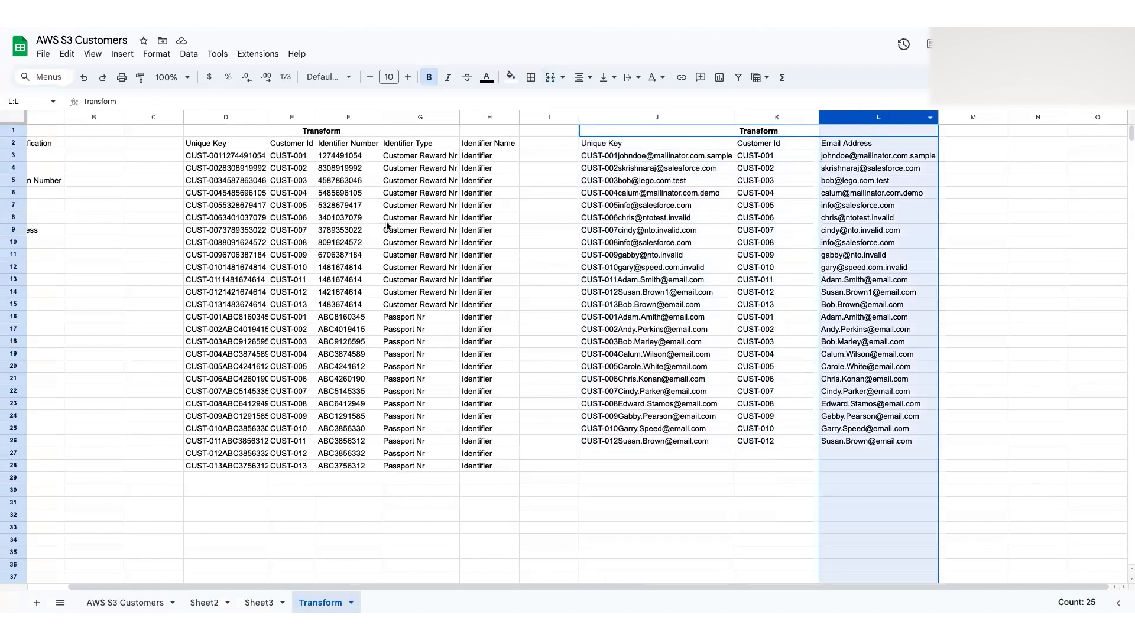
left_click_drag(236, 115, 469, 121)
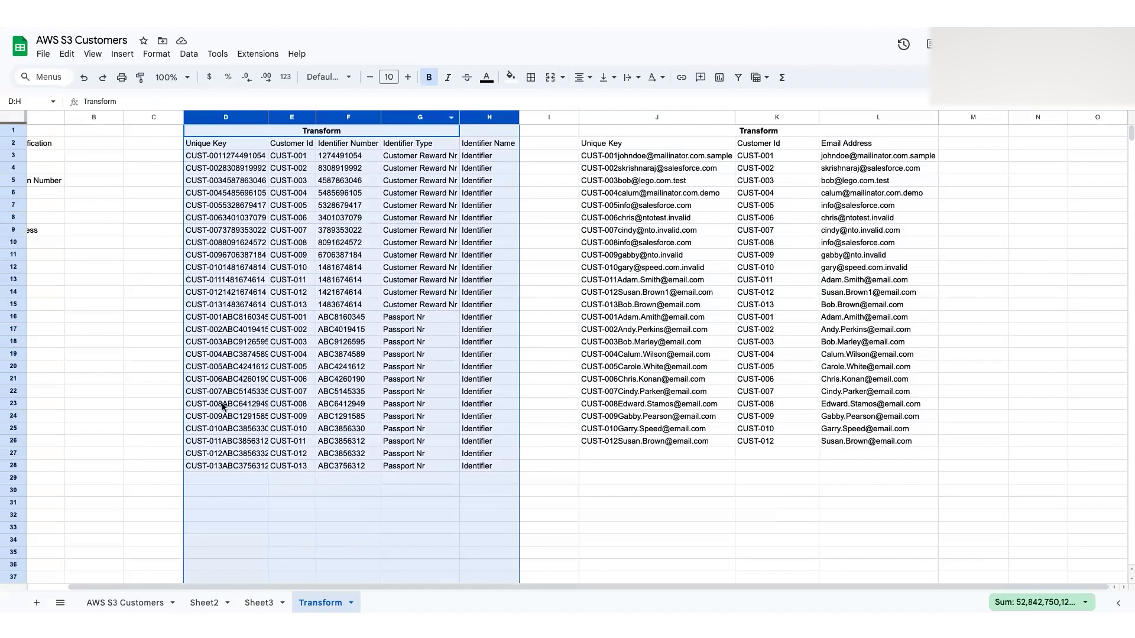
Review the Customer Reward Nr and Passport Nr data under Party Identification on the AWS S3 Customers sheet.
left_click(125, 603)
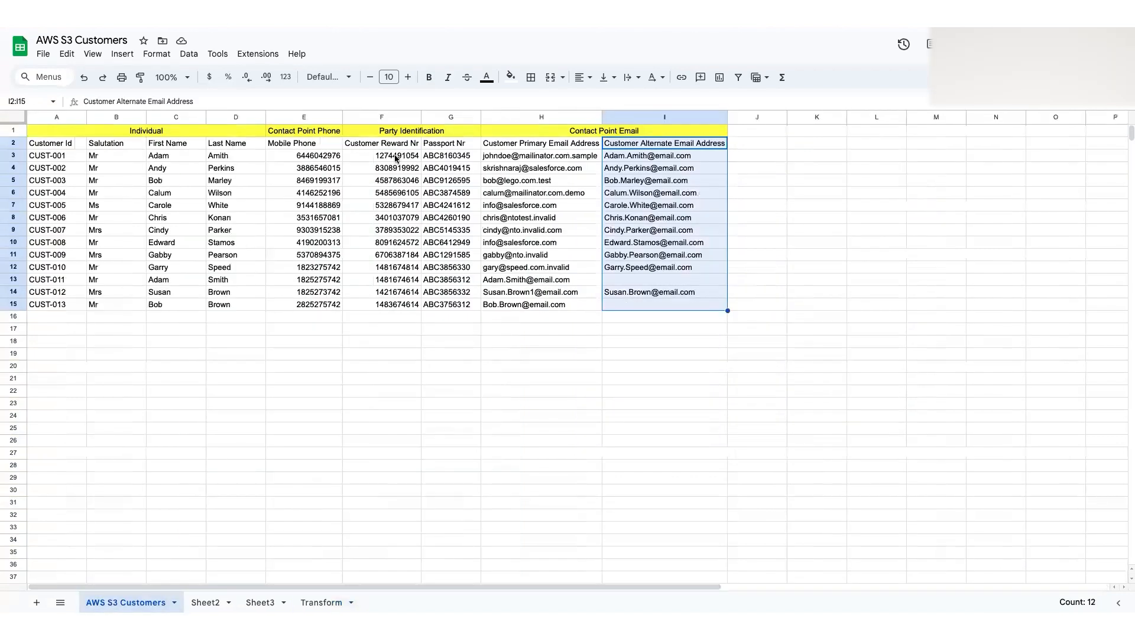
left_click_drag(381, 143, 448, 302)
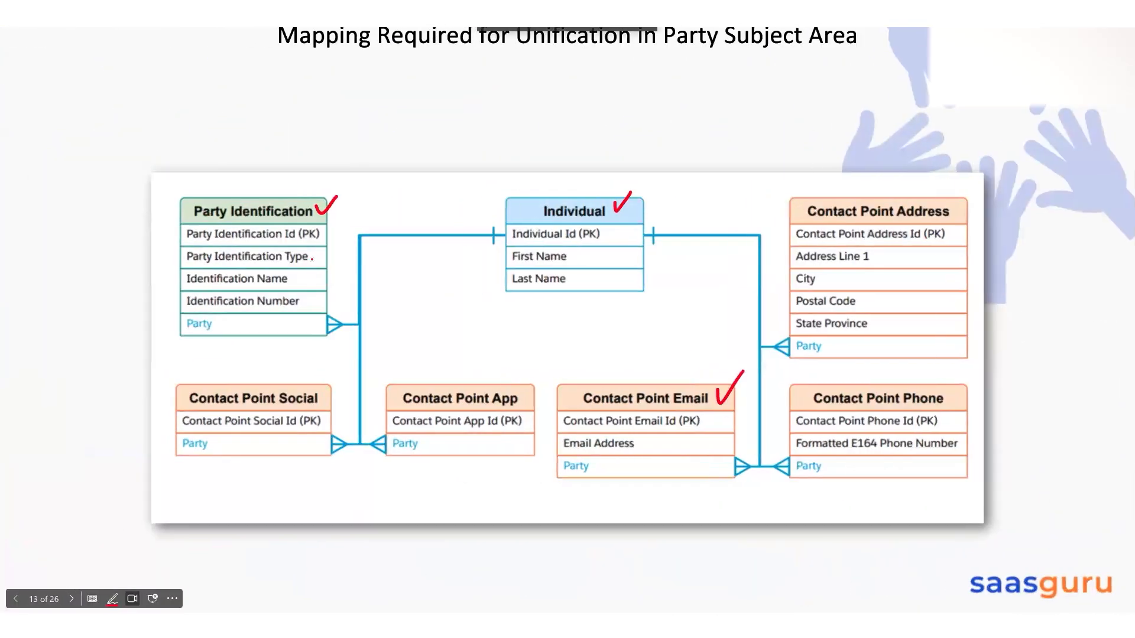
mouse_move(312, 253)
left_mouse_down()
mouse_move(316, 262)
mouse_move(335, 235)
left_mouse_up()
left_click_drag(310, 279, 340, 253)
left_click_drag(314, 298, 338, 286)
mouse_move(318, 323)
left_mouse_down()
mouse_move(323, 338)
mouse_move(350, 286)
left_mouse_up()
left_click_drag(327, 234, 362, 208)
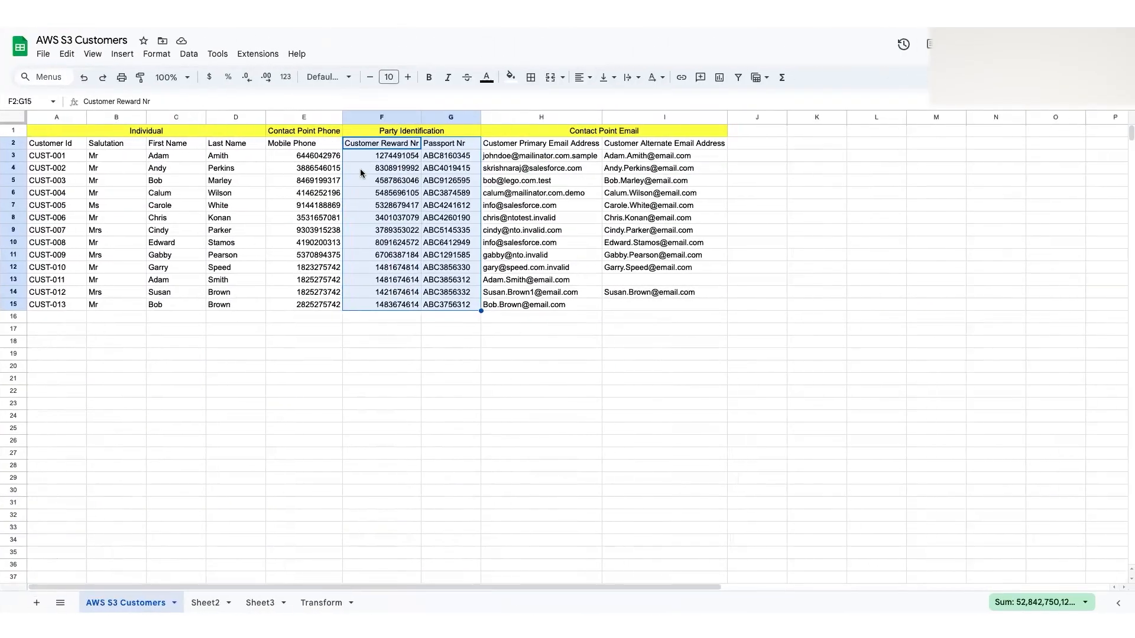
Compare the Customer Id, Customer Reward Nr and Passport Nr columns on the AWS S3 Customers sheet.
left_click(361, 171)
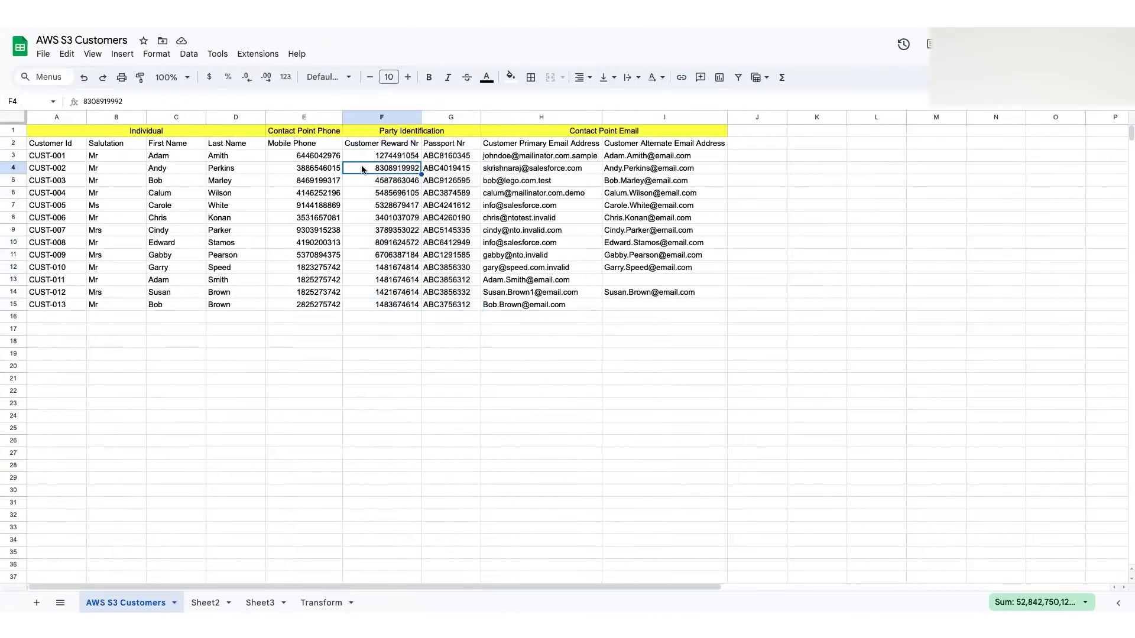
left_click(60, 118)
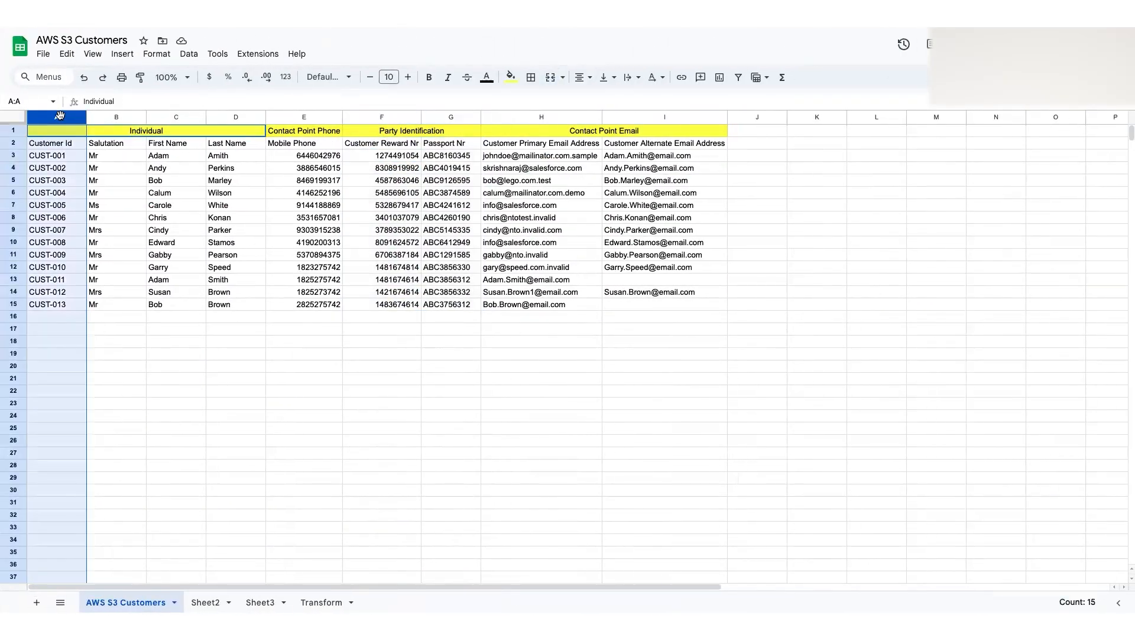
left_click(376, 115)
left_click(443, 117)
left_click(380, 116)
left_click(435, 117)
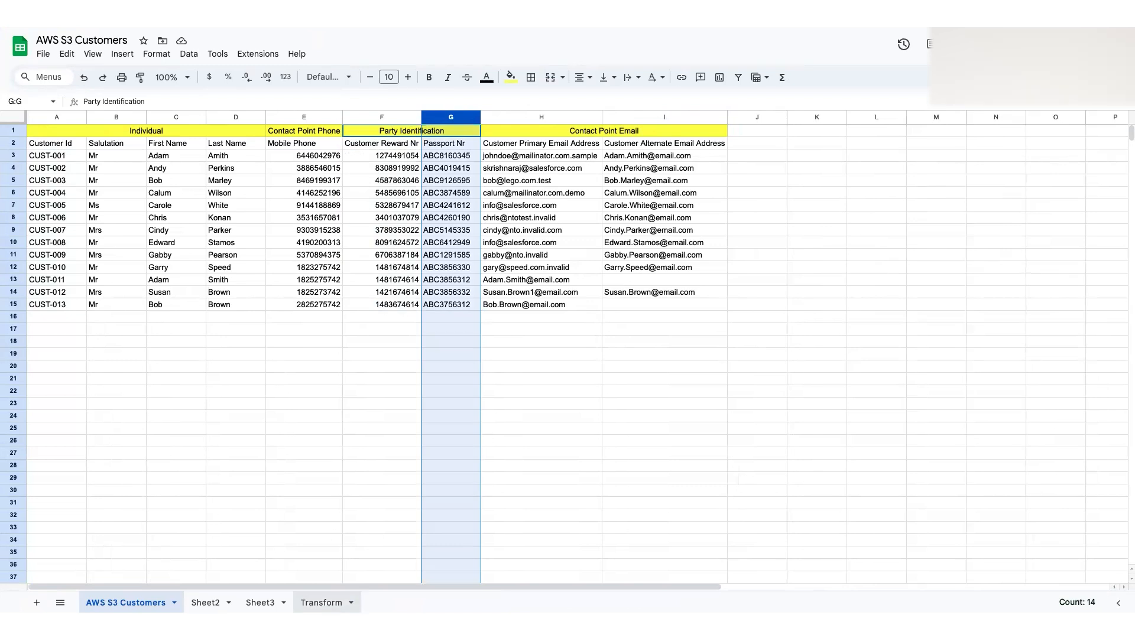
Examine the Customer Id, Identifier Number and Identifier Type columns of the identifier table on the Transform sheet.
left_click(321, 602)
left_click(302, 147)
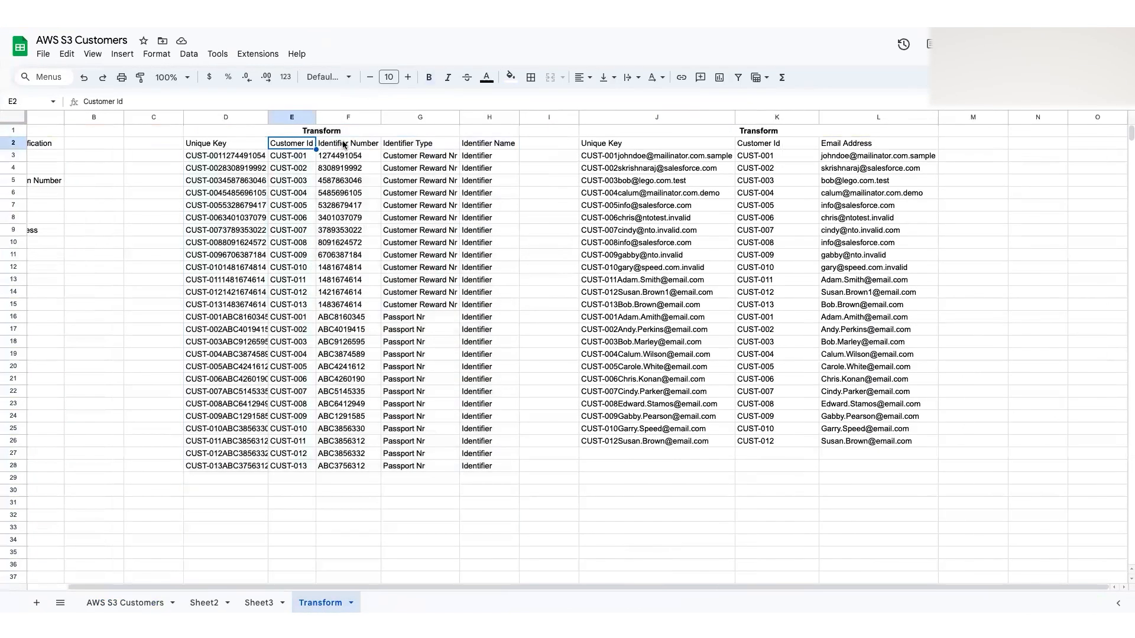
left_click(343, 145)
left_click_drag(359, 157, 362, 467)
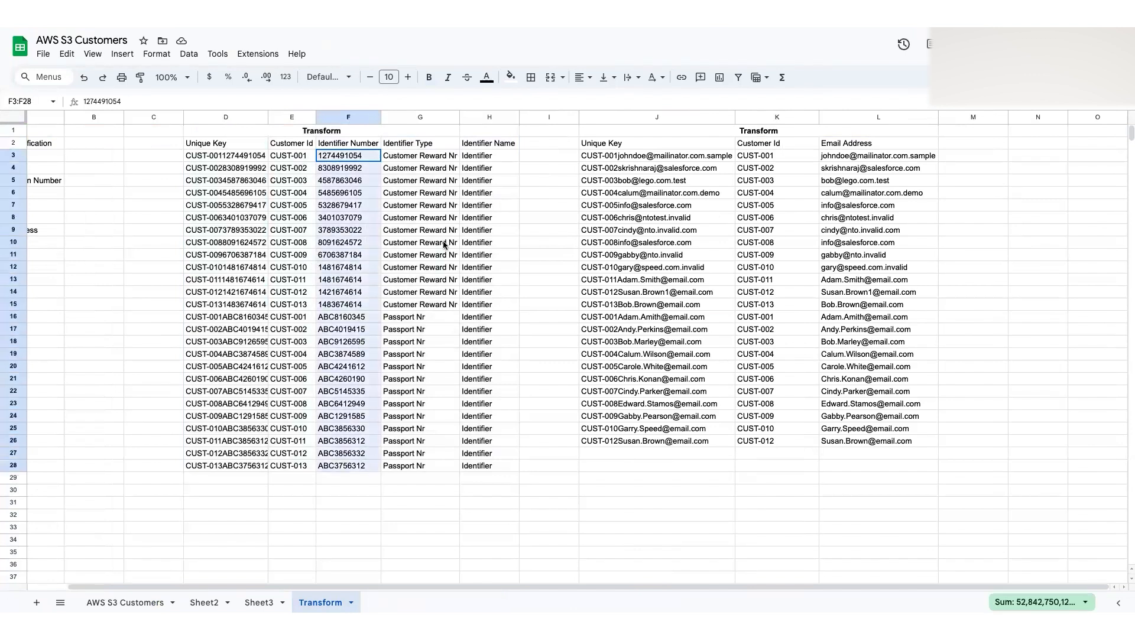
left_click(434, 140)
left_click_drag(427, 156, 423, 467)
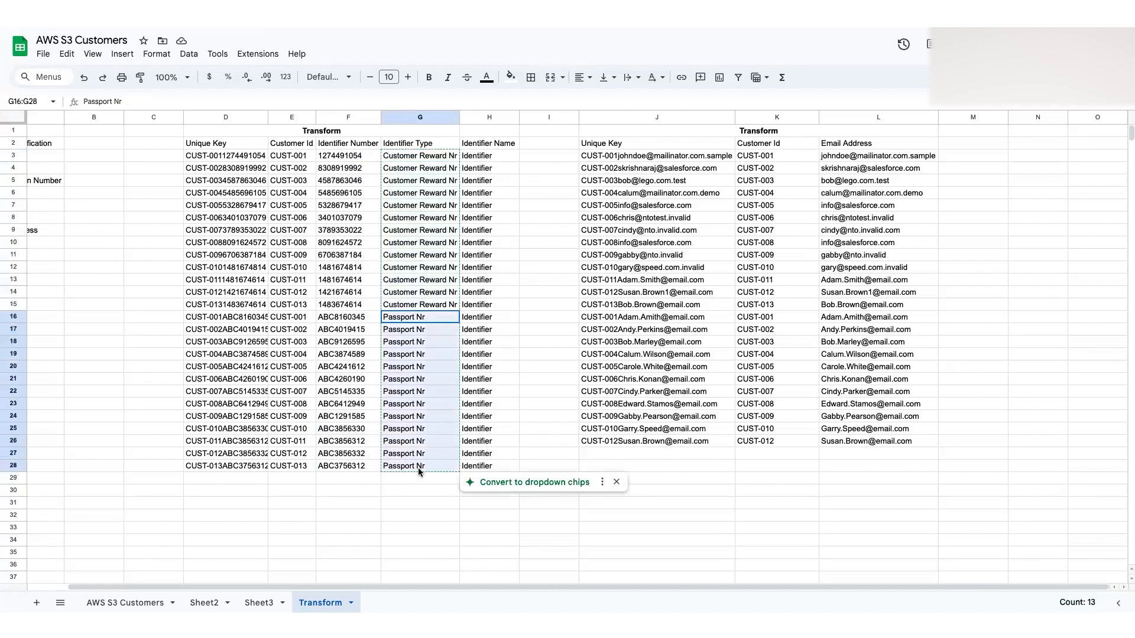
Compare the Identifier Name values with the Identifier Type for the Customer Reward Nr and Passport Nr rows.
left_click(488, 114)
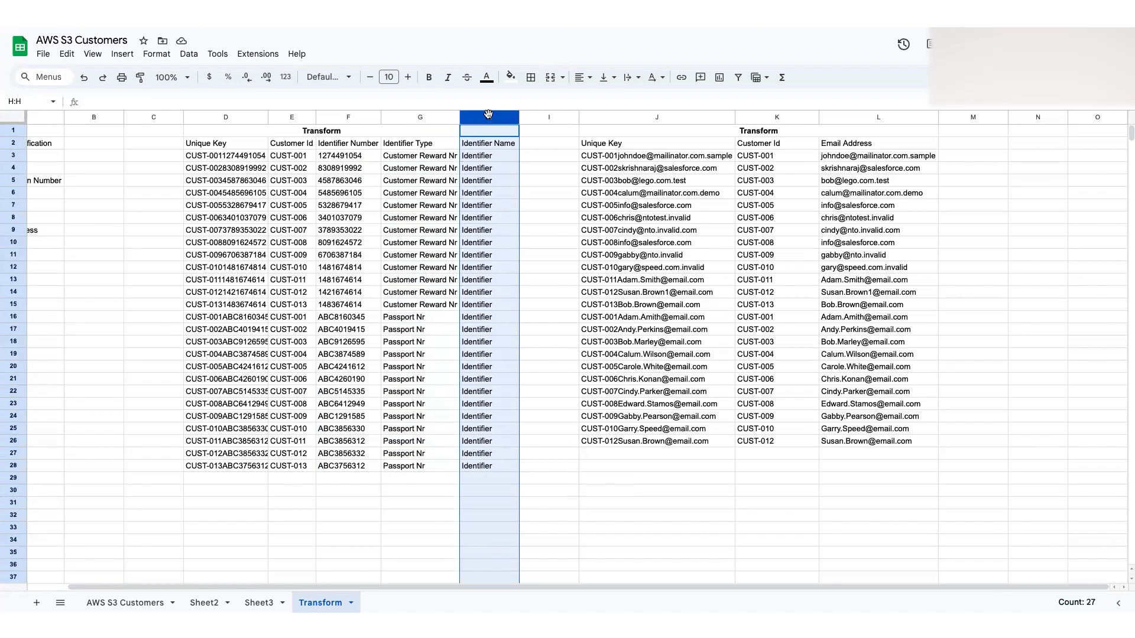
left_click(491, 157)
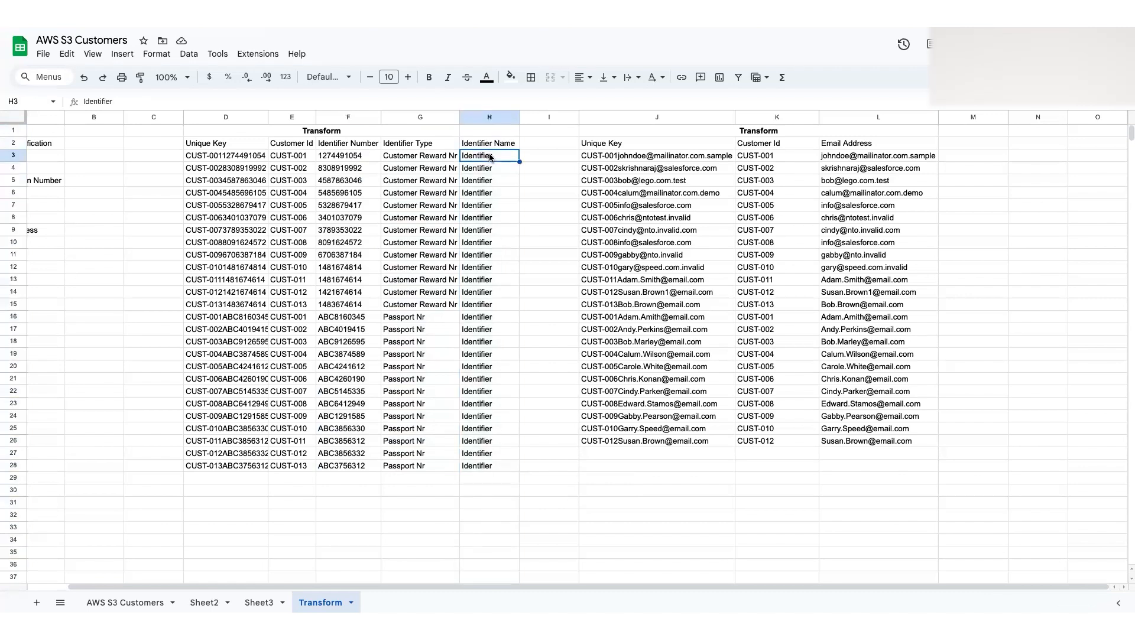
left_click(439, 158)
left_click(483, 159)
left_click(442, 315)
left_click(461, 319)
left_click(446, 318)
left_click(489, 319)
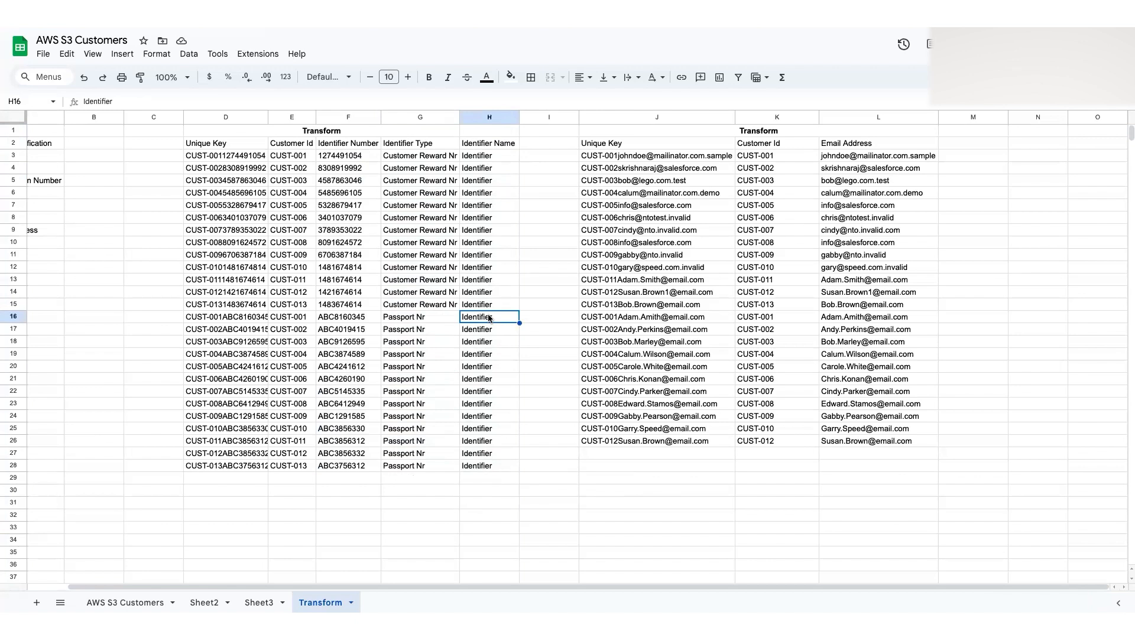
Inspect the Customer Id column and the Unique Key formula, and review the identifier table's columns from Unique Key through Identifier Name.
left_click(288, 117)
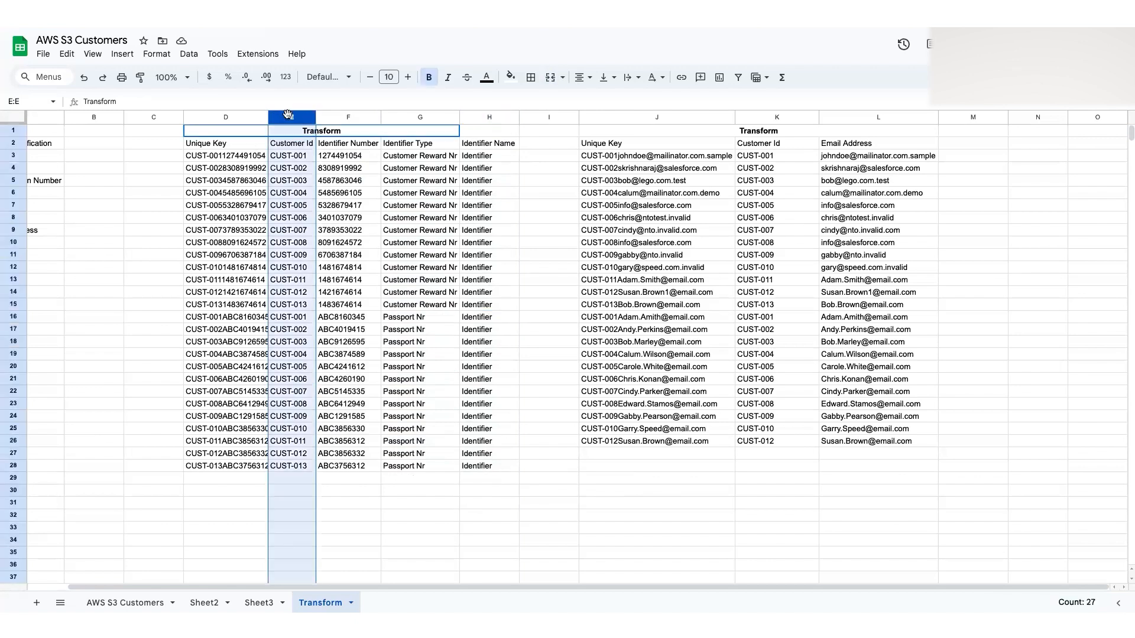
left_click(243, 113, "shift")
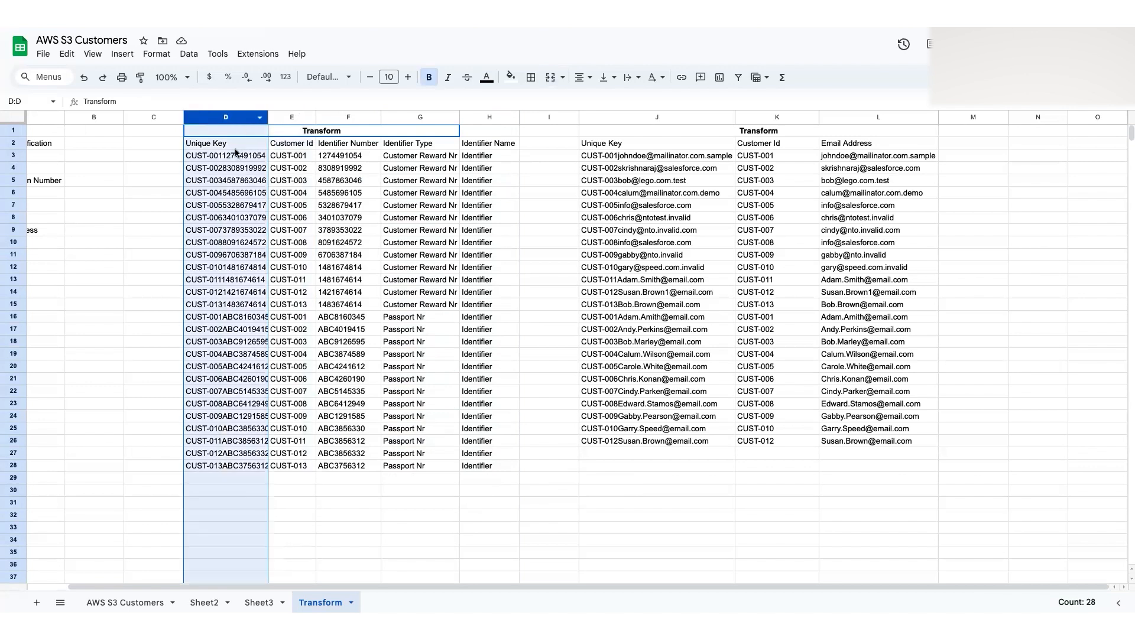
left_click(235, 153)
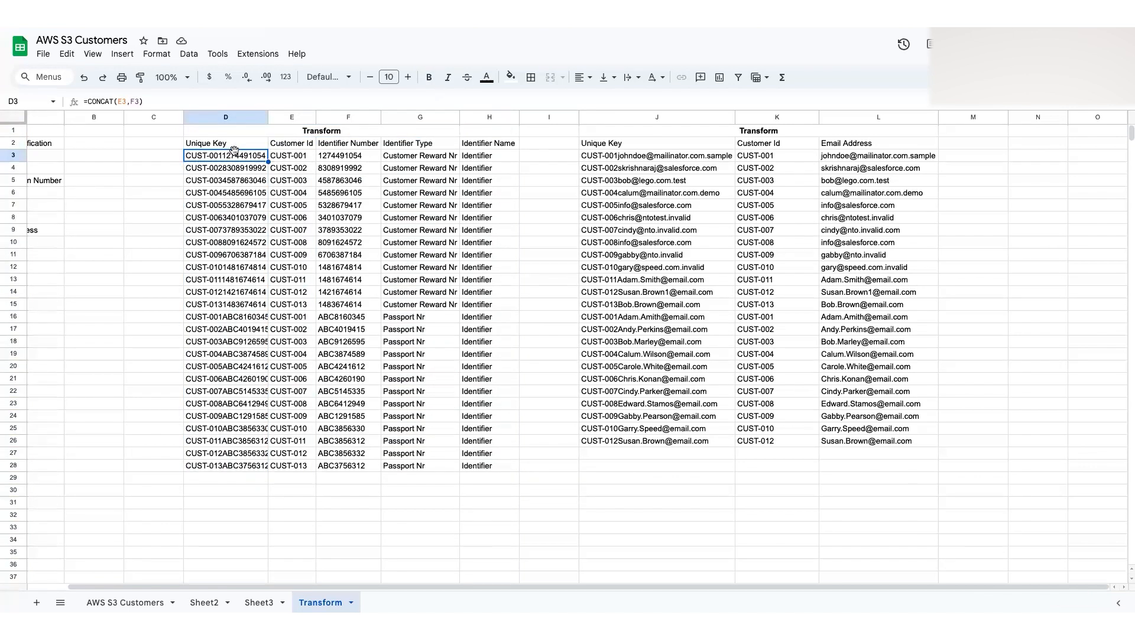
left_click_drag(245, 116, 489, 117)
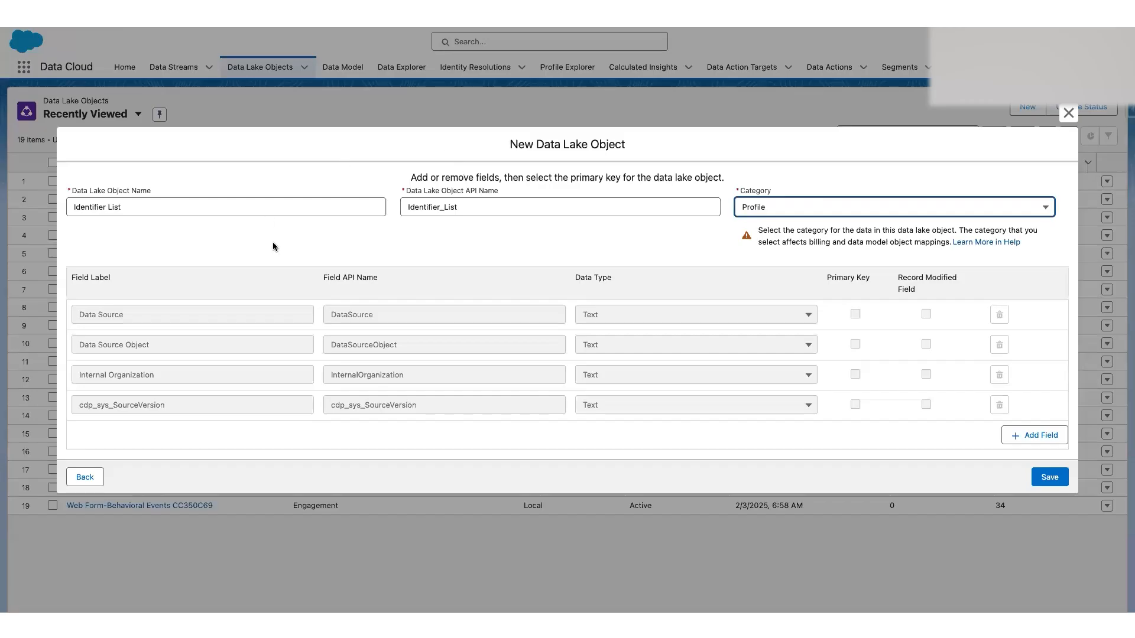
Switch back to Data Cloud and add two blank field rows to the new Identifier List data lake object.
left_click(424, 240)
left_click(1035, 437)
left_click(1024, 453)
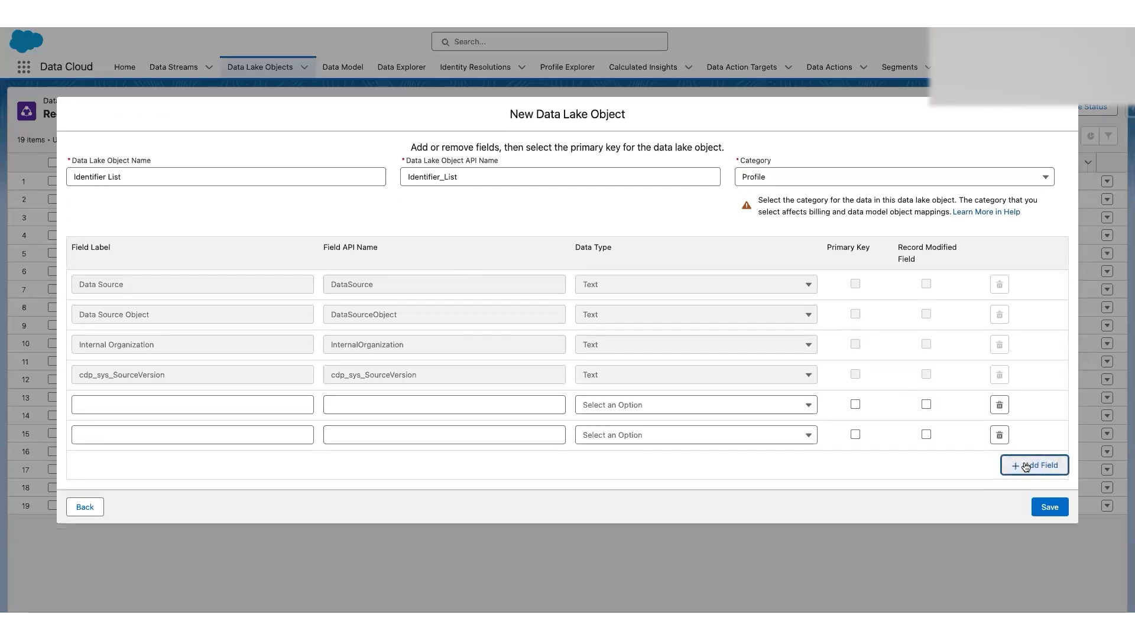
Add three more empty field rows to the new data lake object's field list.
left_click(1024, 464)
left_click(1031, 479)
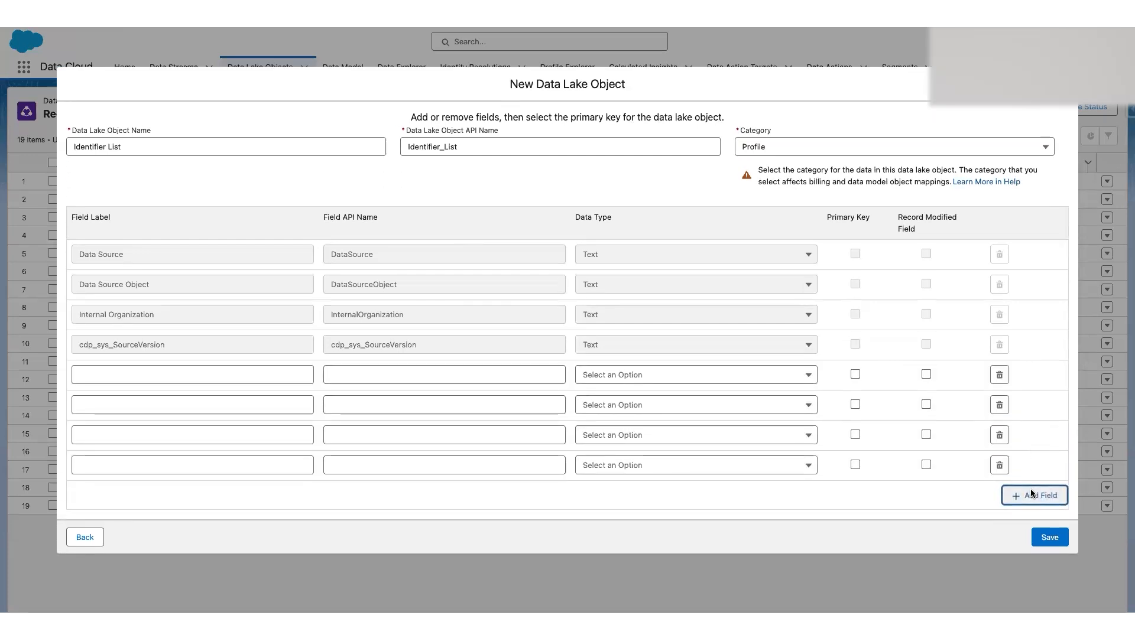
left_click(1041, 498)
Define the first new field as Identifier Key with data type Text and mark it as the primary key.
left_click(263, 366)
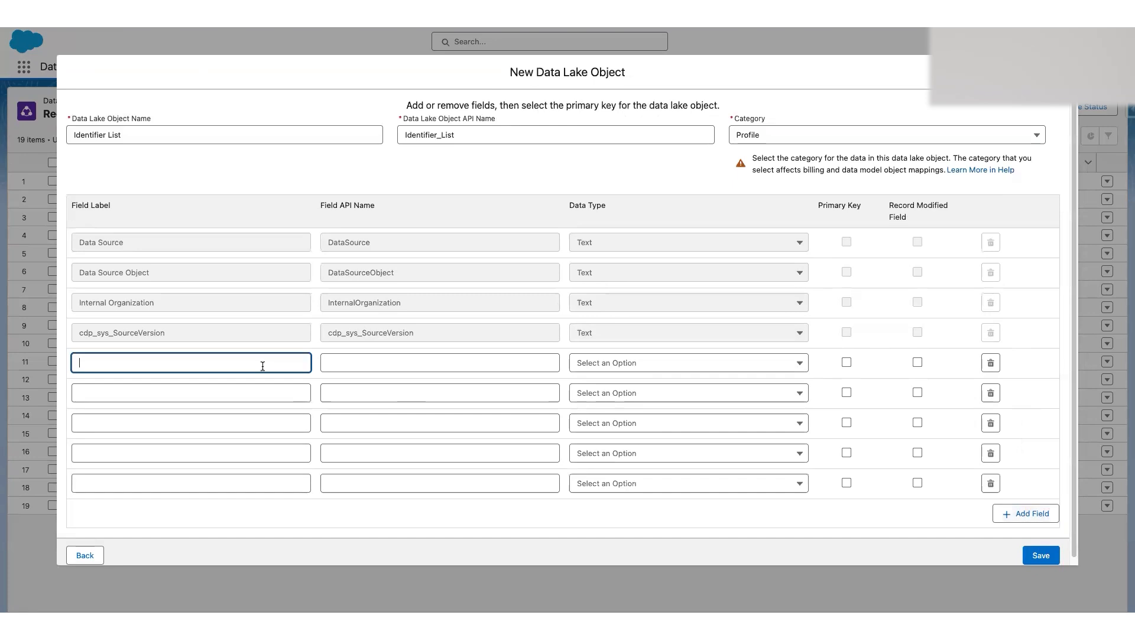
type("Identifi")
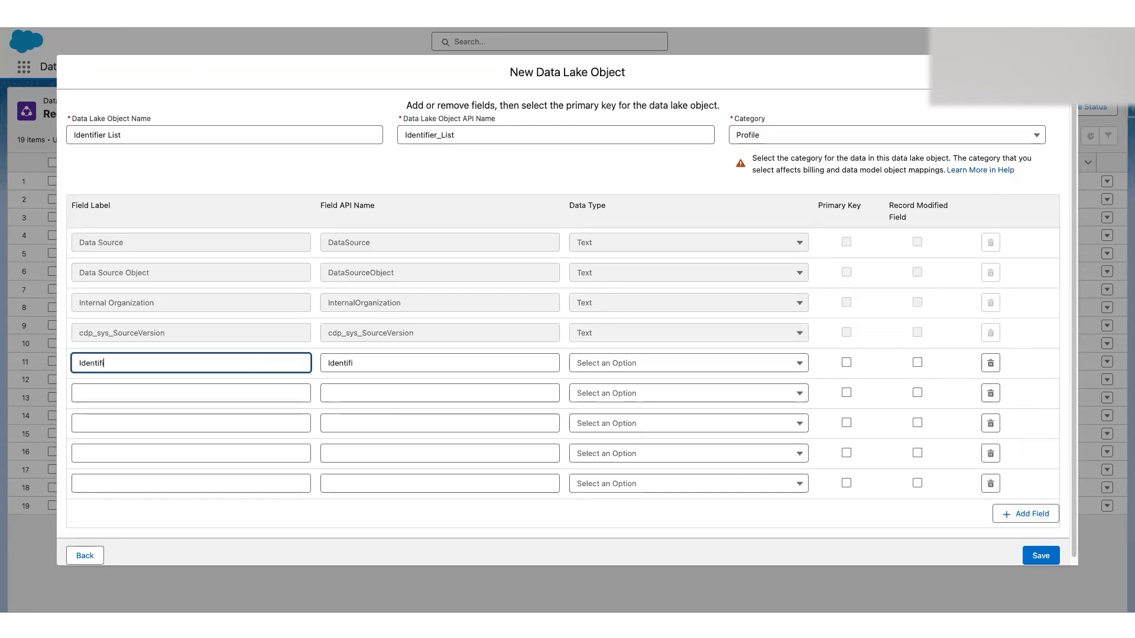
type("er Key")
left_click(628, 363)
left_click(629, 388)
left_click(847, 362)
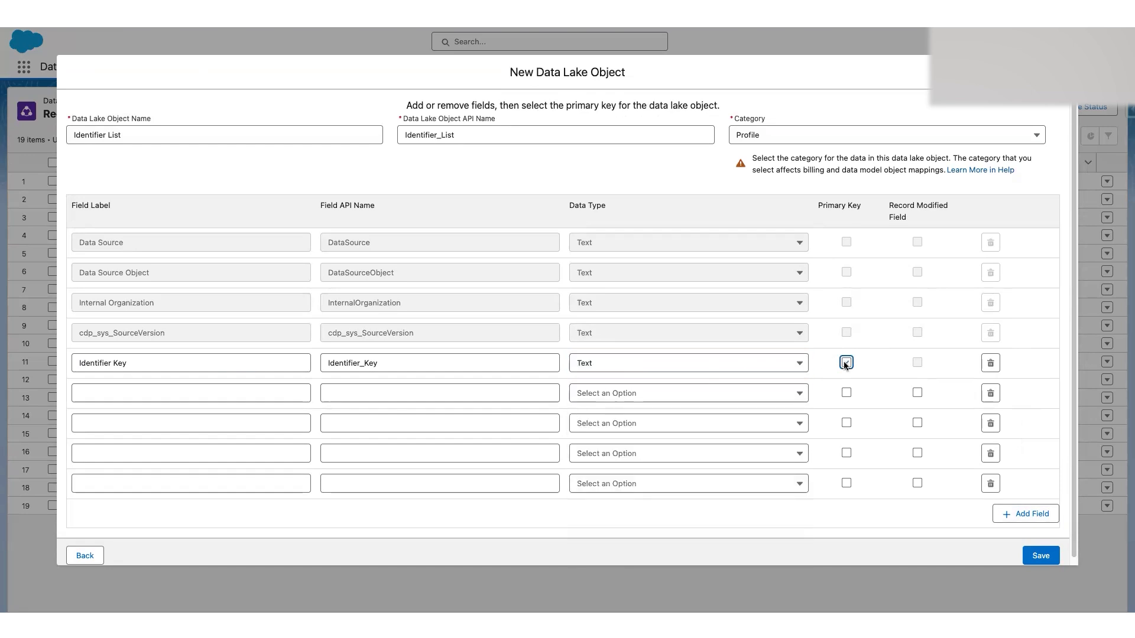
Define the second new field as Identifier Name with data type Text.
left_click(216, 393)
type("Identifier")
key("BackSpace")
type("Name")
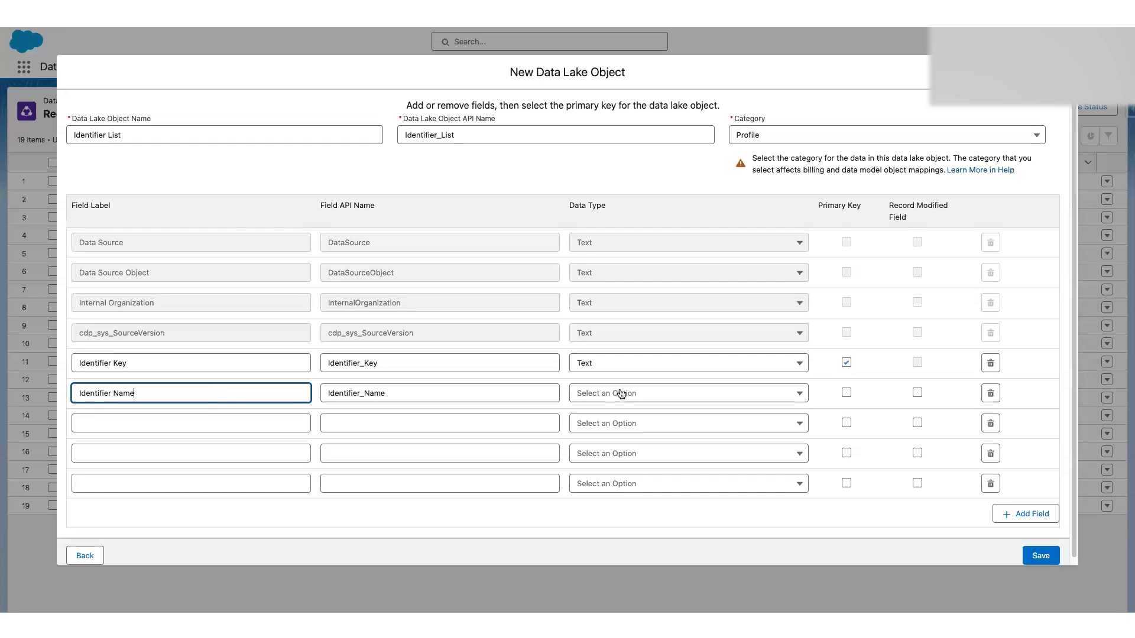
left_click(622, 394)
key("Return")
Define the third new field as Identifier Number with data type Number.
left_click(170, 423)
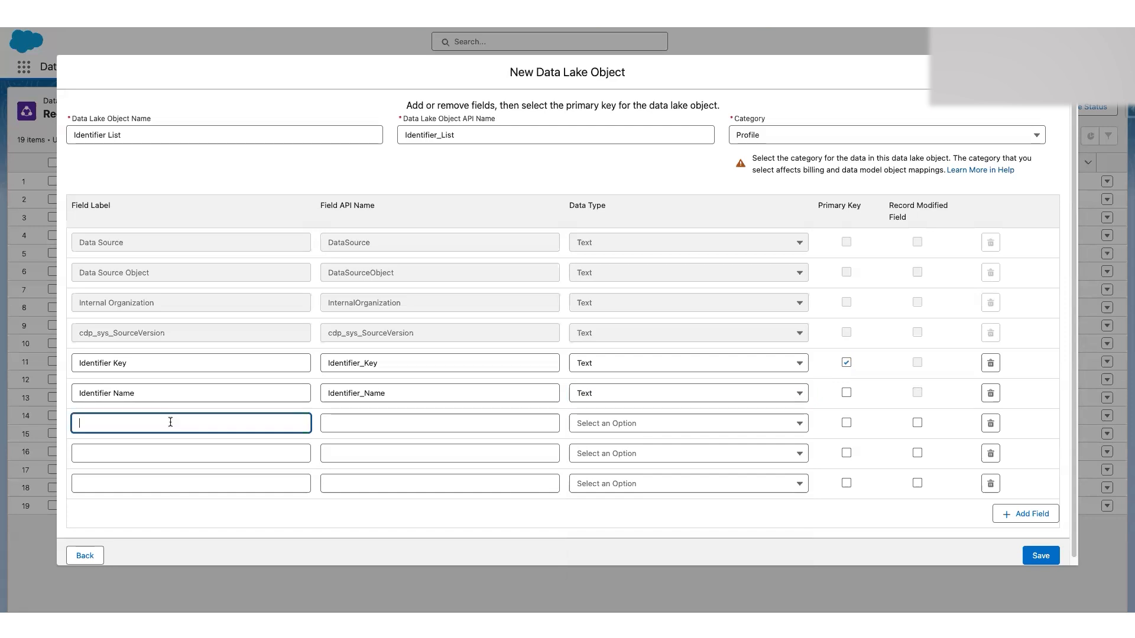
type("Identifier")
key("super+a")
key("Right")
type("T")
key("BackSpace")
type("Number")
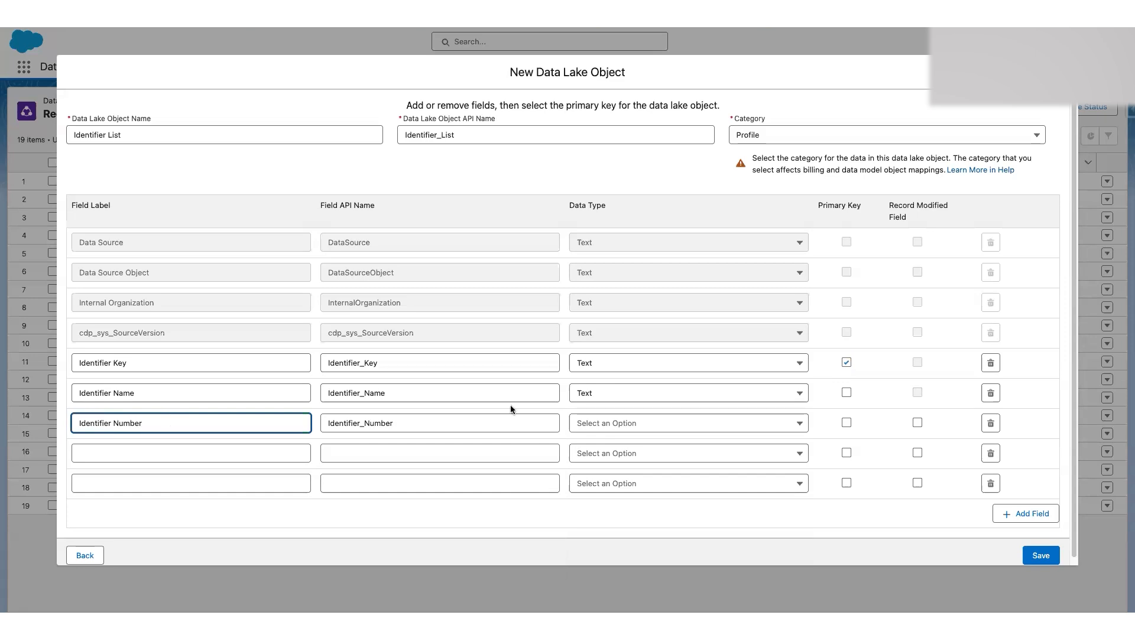
left_click(597, 424)
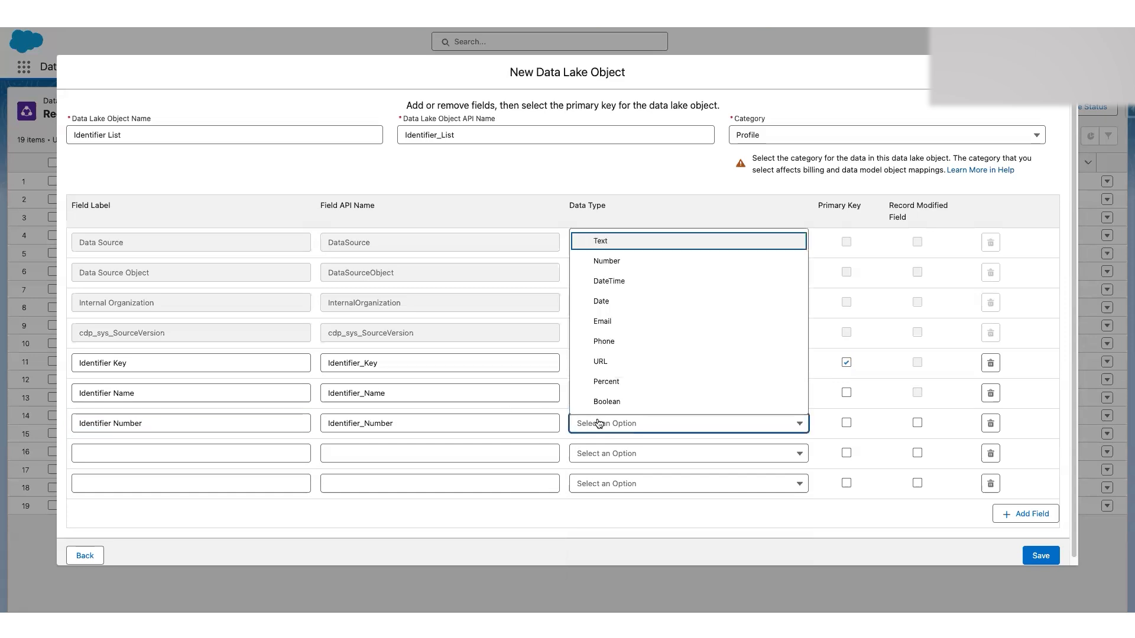
left_click(617, 265)
Label the fourth new field Identifier and set its API name to Identifier_Number_c.
left_click(228, 454)
type("Identifier")
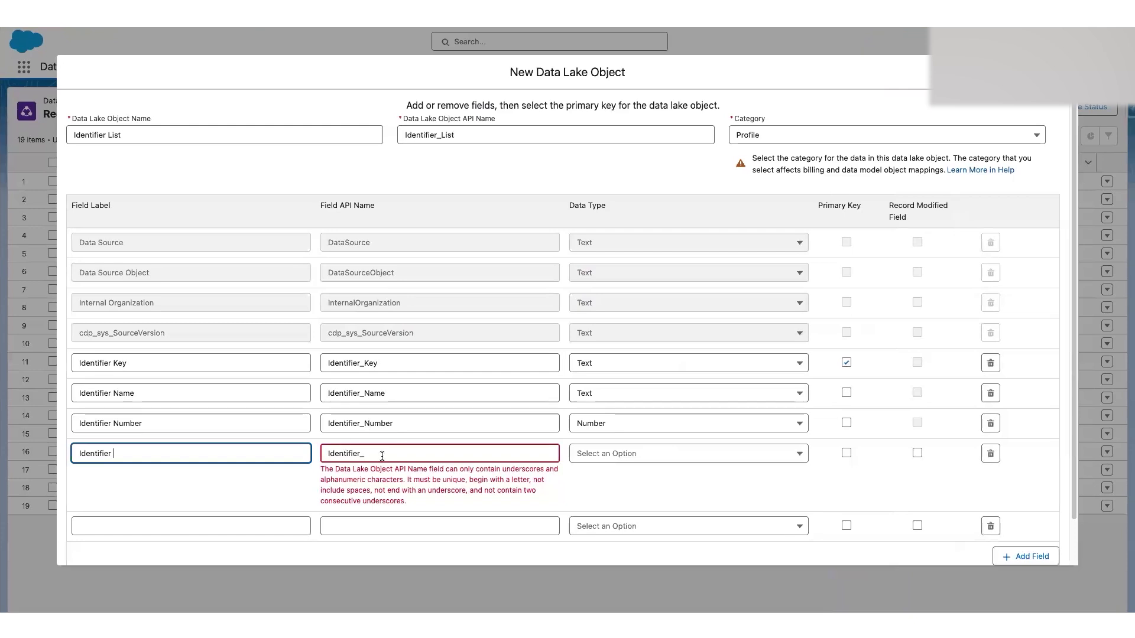
left_click(382, 455)
key("ctrl+a")
key("BackSpace")
type("Identifier")
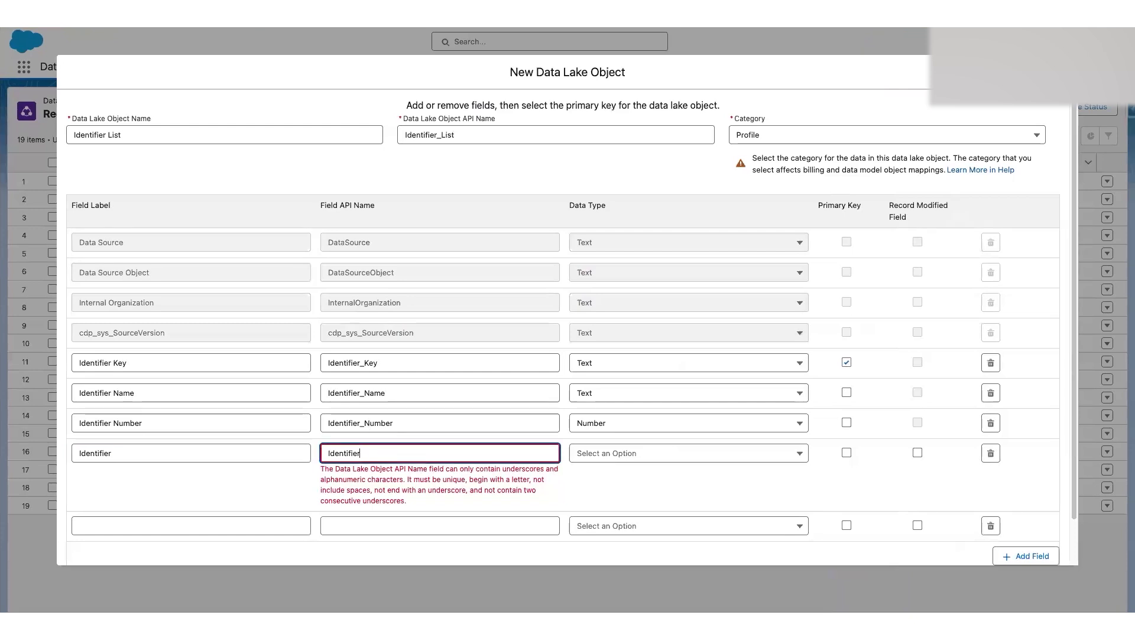
type("_Number_c")
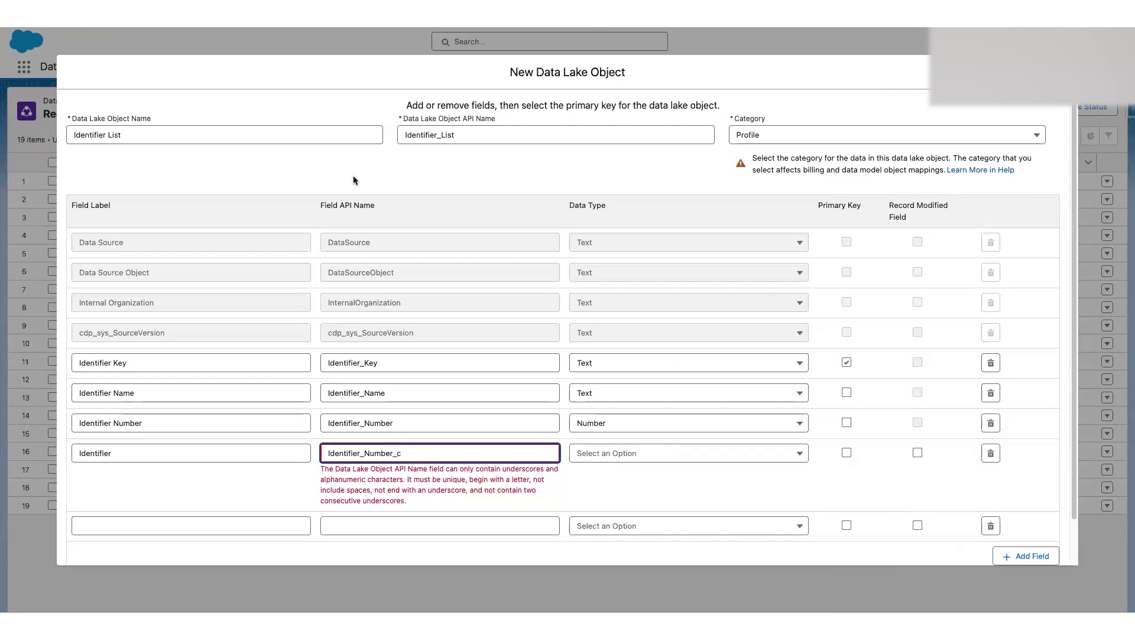
Switch to the data model objects, list all of them and search for "party iden".
left_click(391, 62)
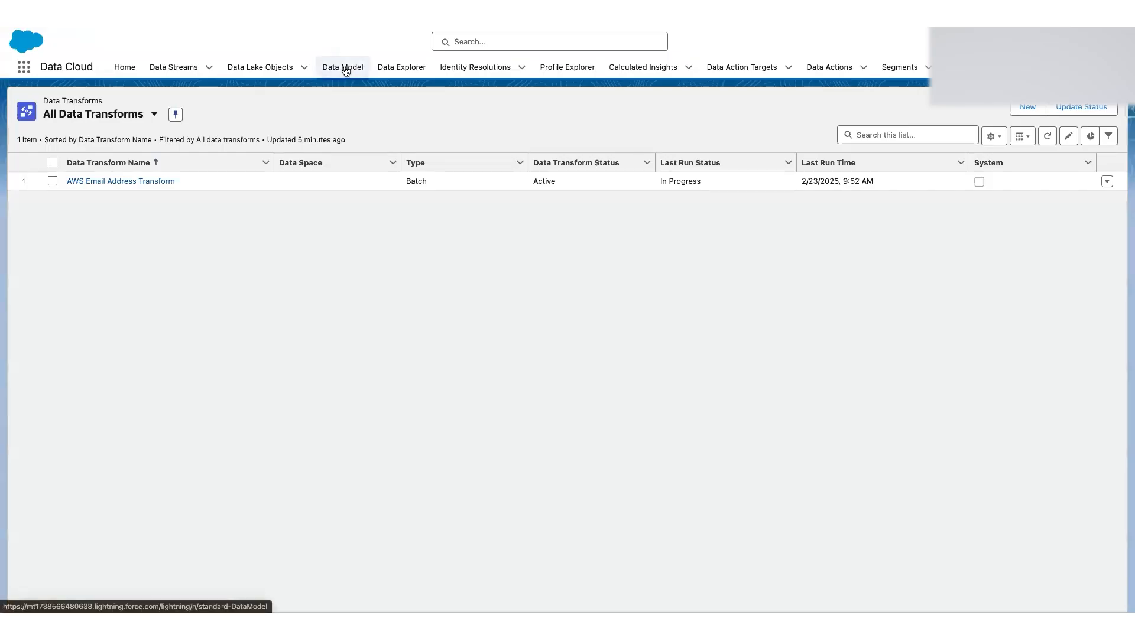
left_click(346, 71)
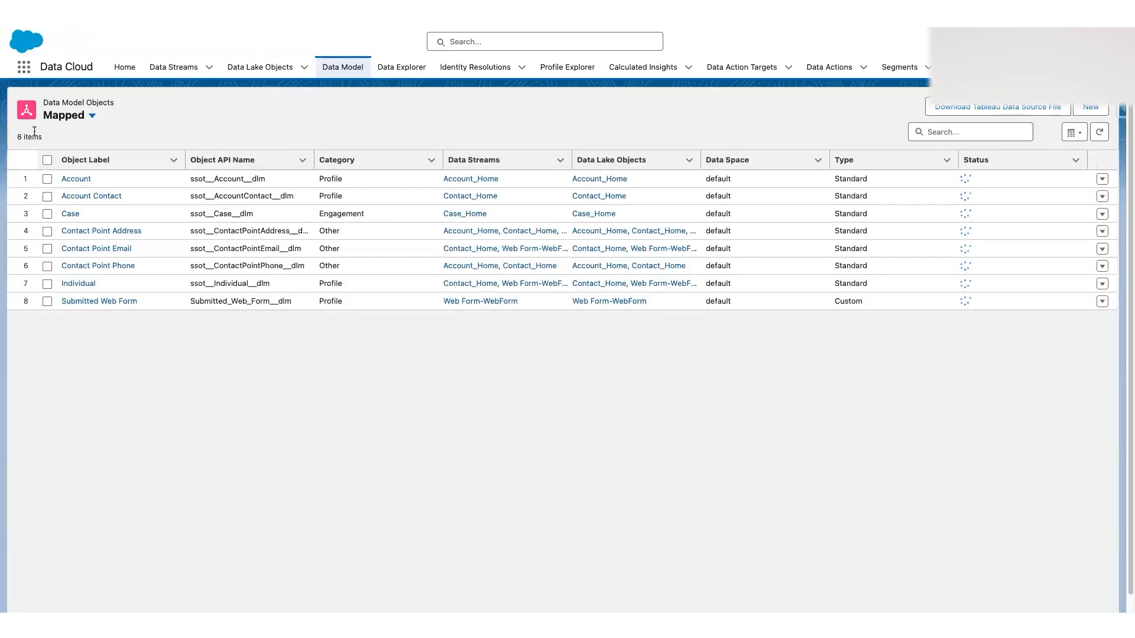
left_click(88, 119)
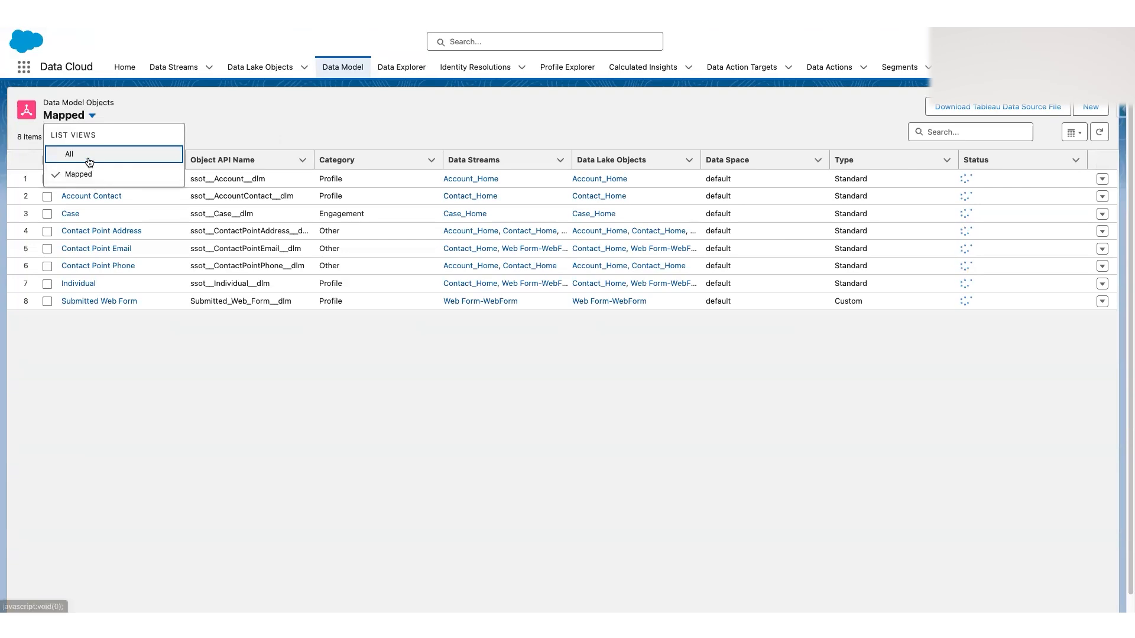
left_click(86, 155)
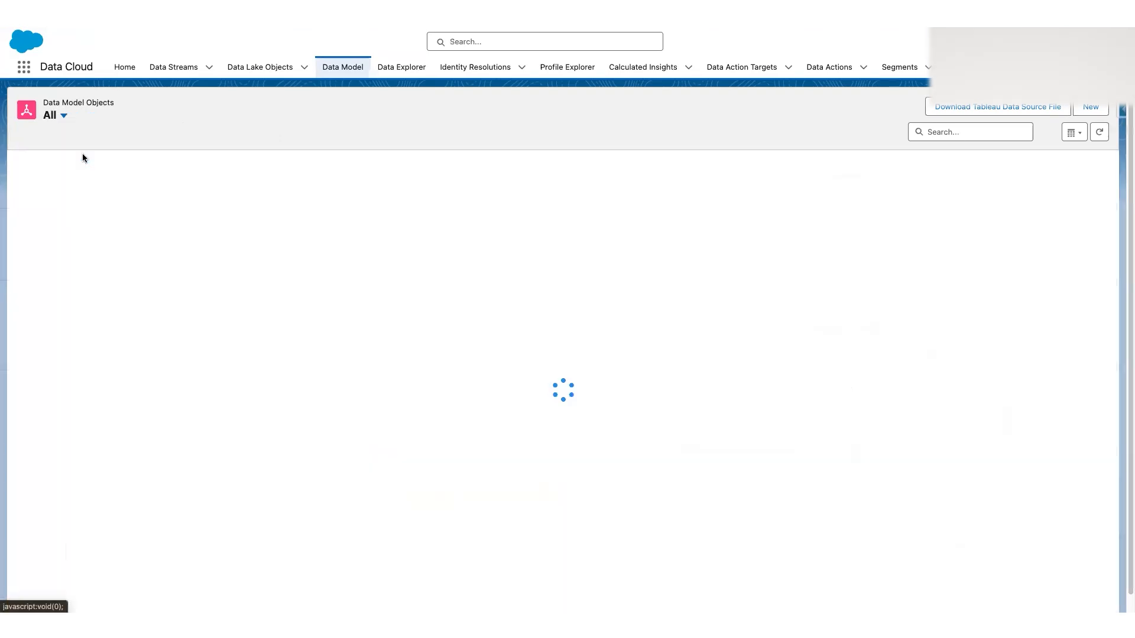
left_click(981, 132)
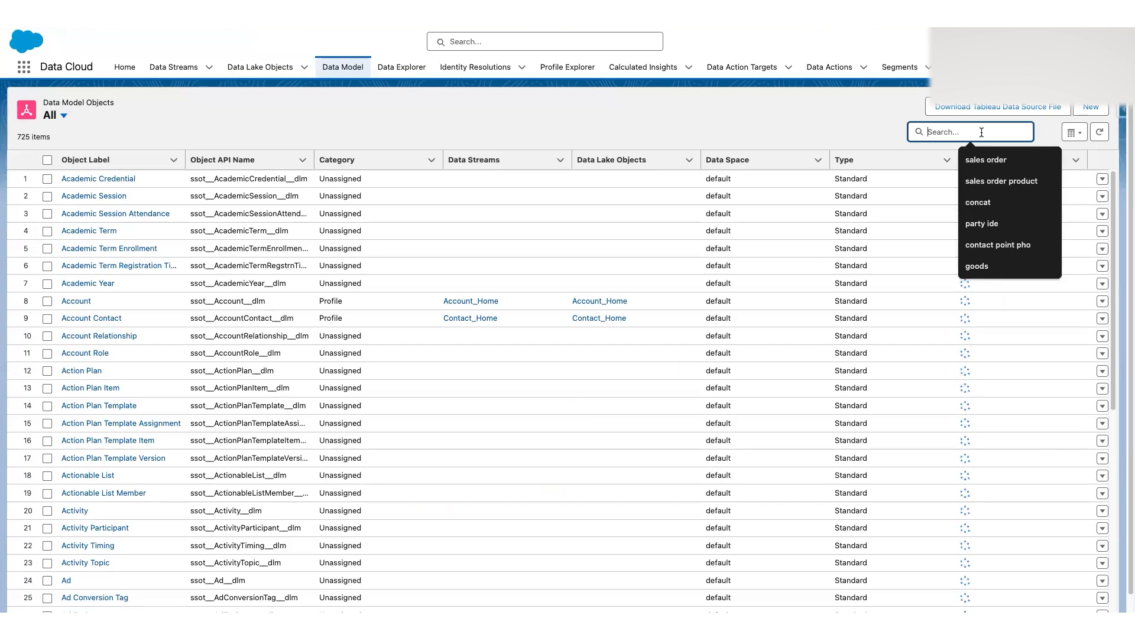
type("party iden")
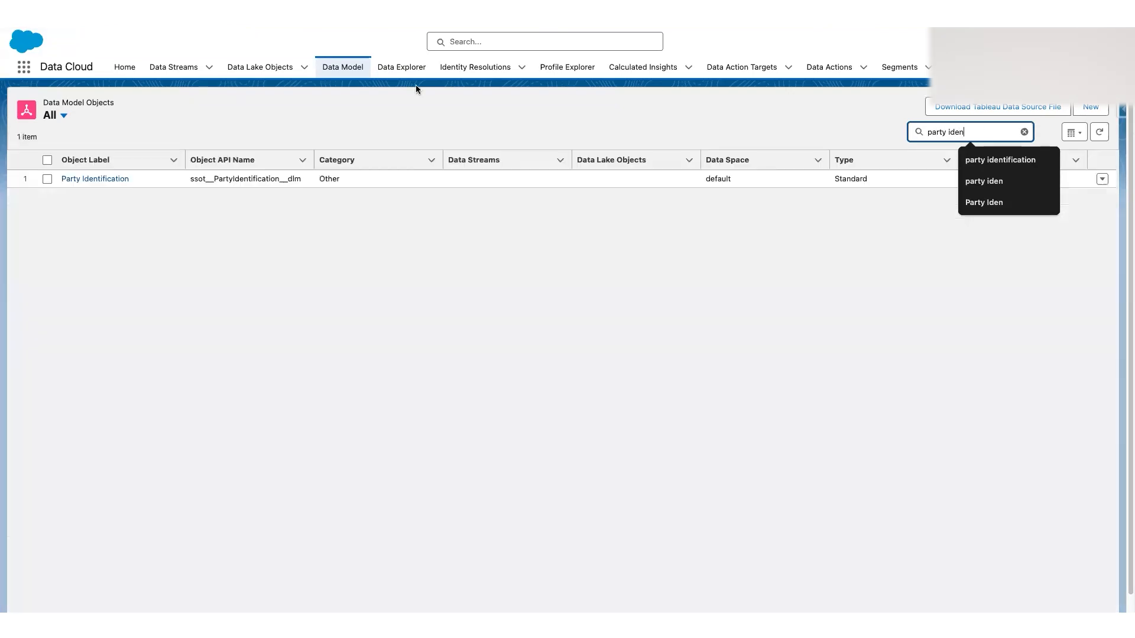
Open the Party Identification object and check the data type of its Identification Number field.
left_click(109, 179)
scroll(183, 243, "down", 5)
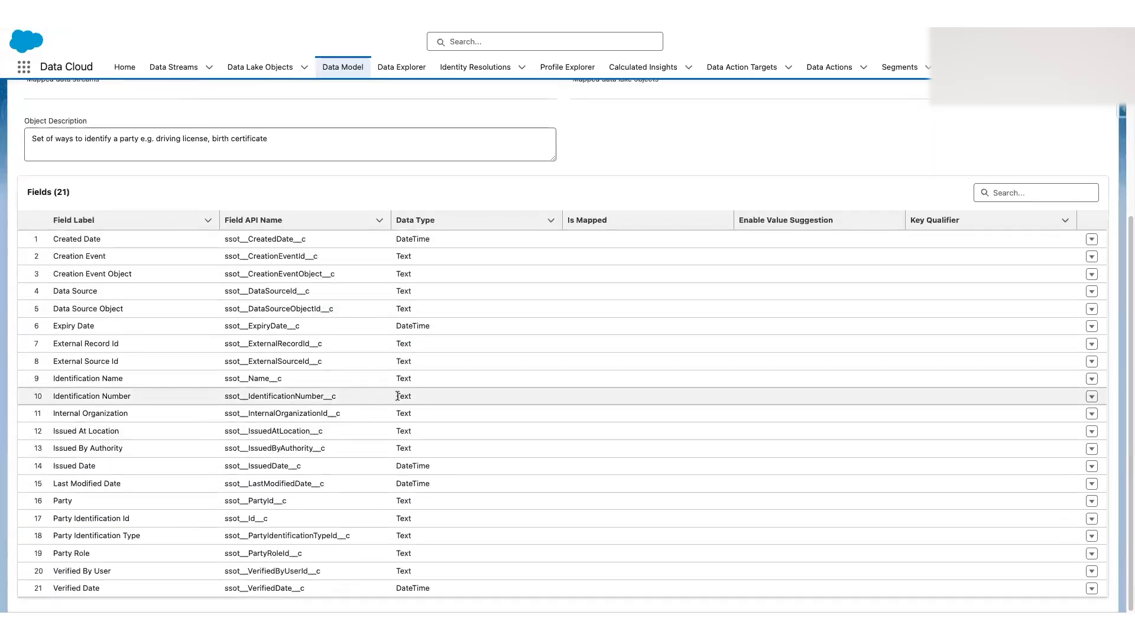
left_click(424, 395)
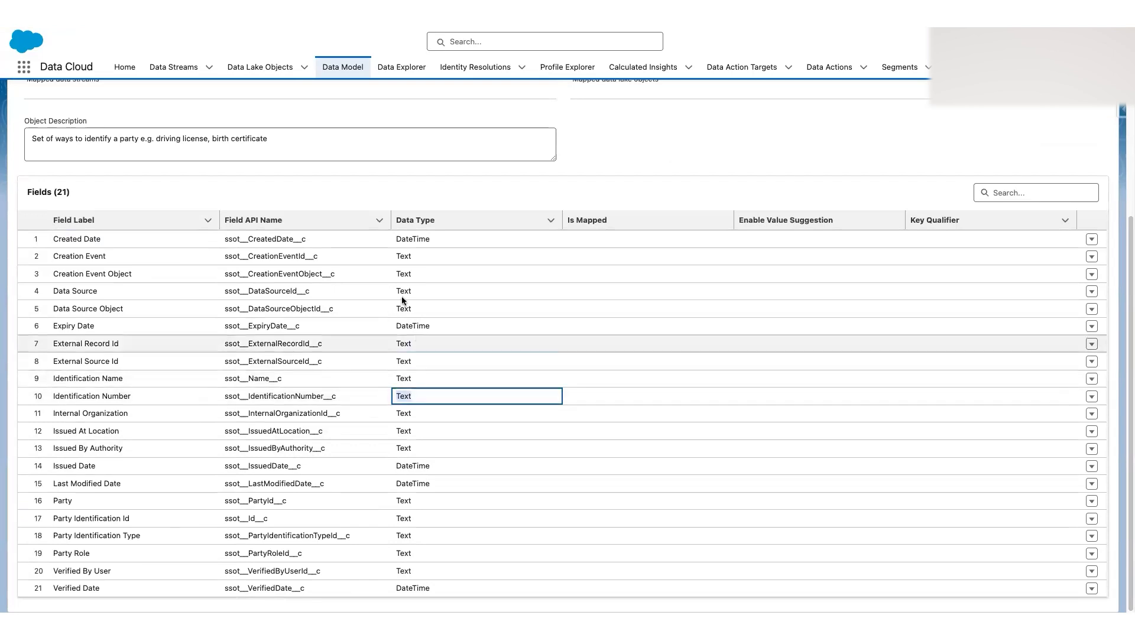
Return to the new data lake object and set the Identifier Number field's data type to Text.
scroll(402, 300, "up", 3)
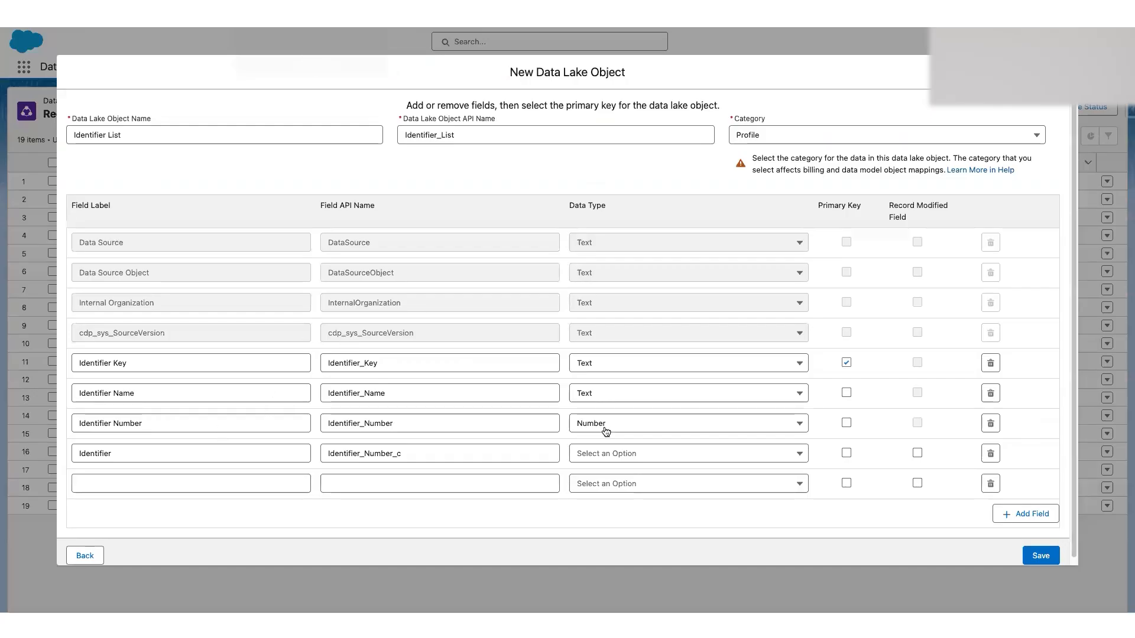
left_click(606, 432)
left_click(604, 241)
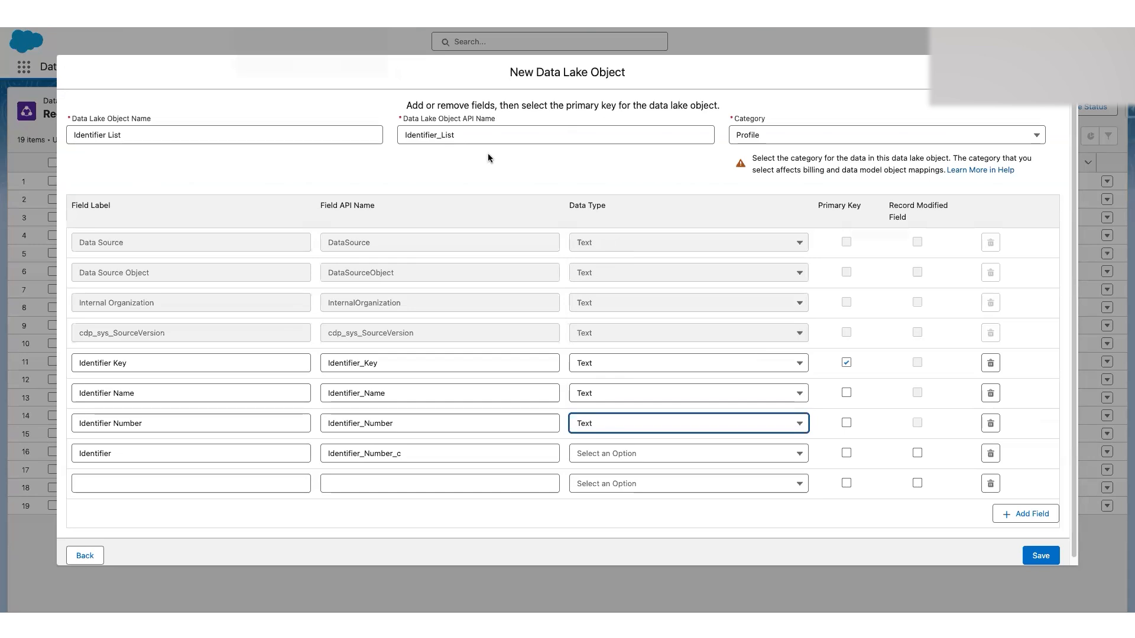
Redefine the fourth new field as Identifier Type with API name Identifier_Type and data type Text.
left_click(435, 448)
key("super+a")
key("BackSpace")
key("shift+Tab")
key("super+c")
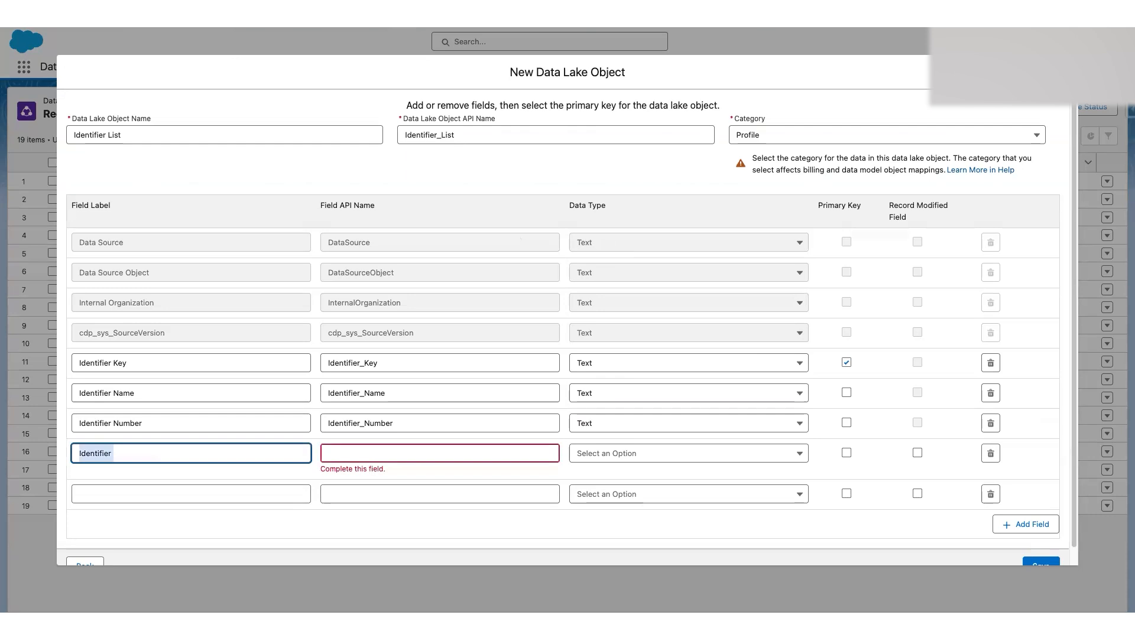
key("BackSpace")
key("super+v")
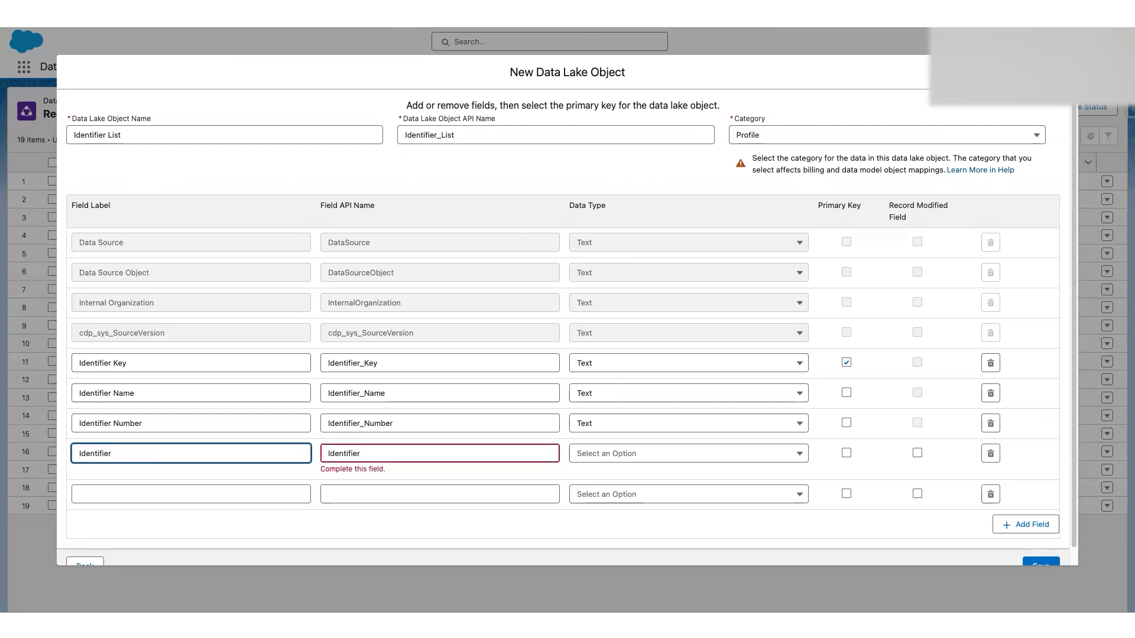
type("Type")
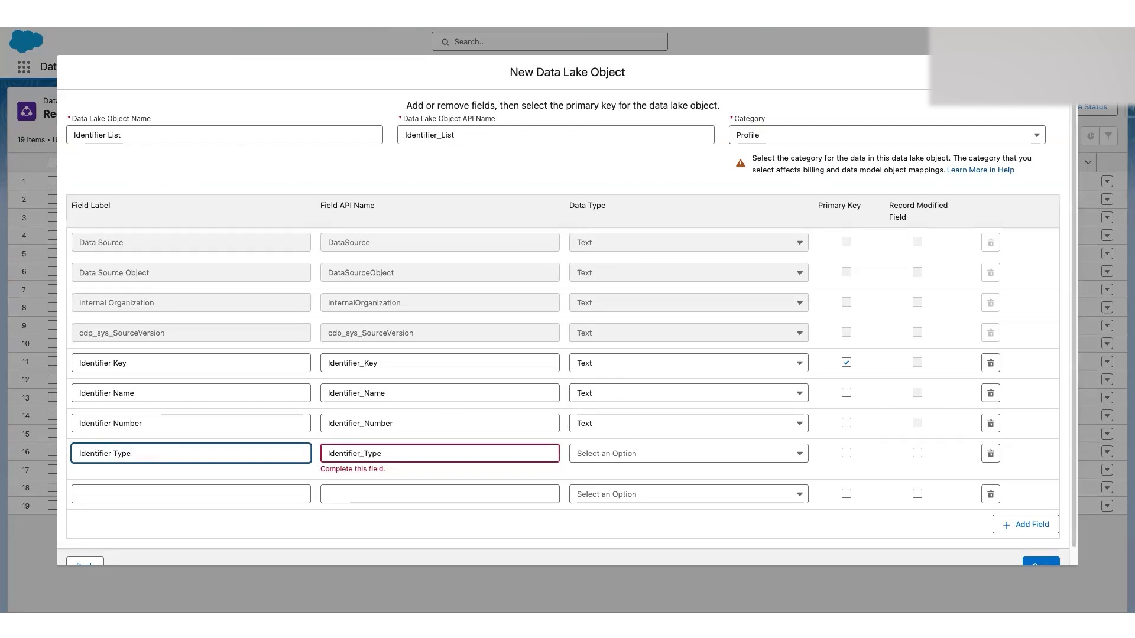
key("Tab")
left_click(665, 459)
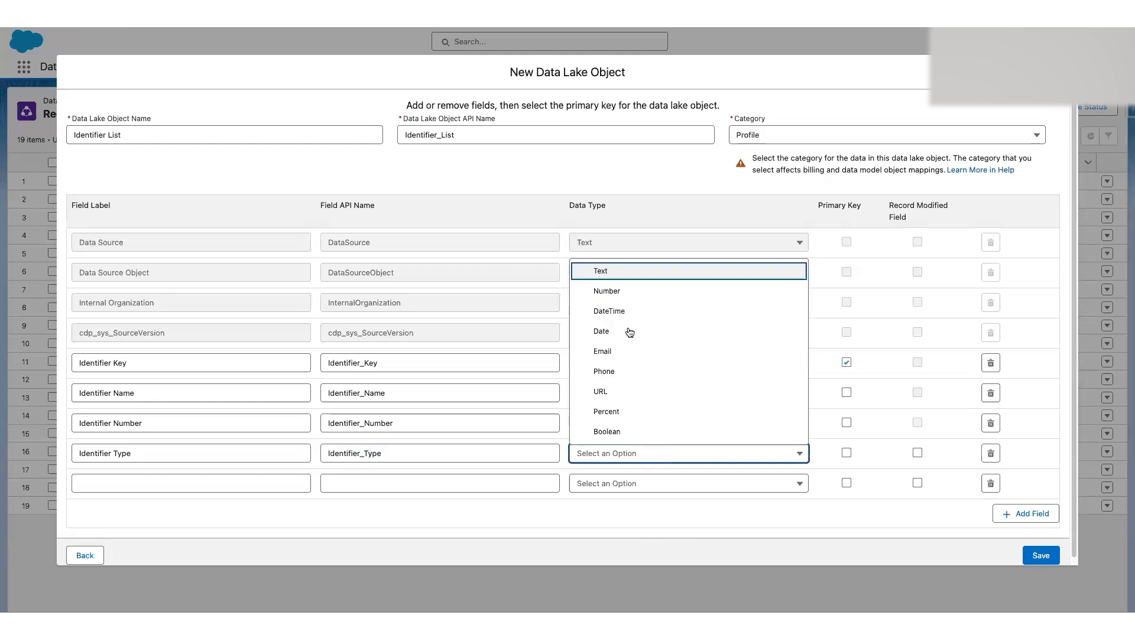
left_click(617, 271)
left_click(248, 480)
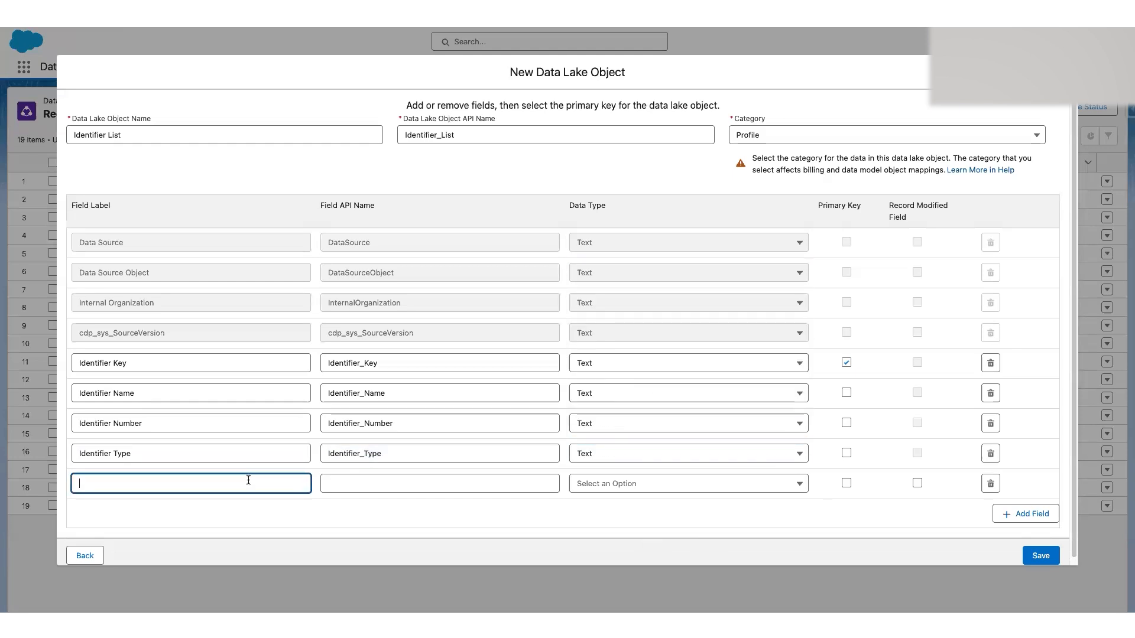
left_click(130, 360)
left_click(139, 395)
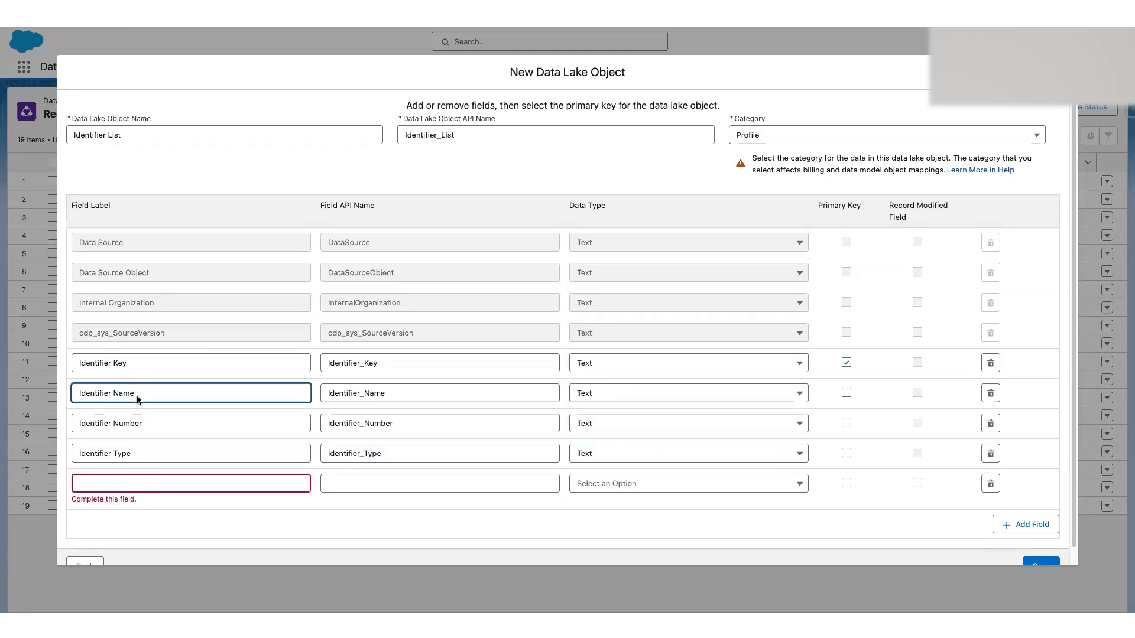
left_click(145, 423)
left_click(150, 451)
left_click(155, 483)
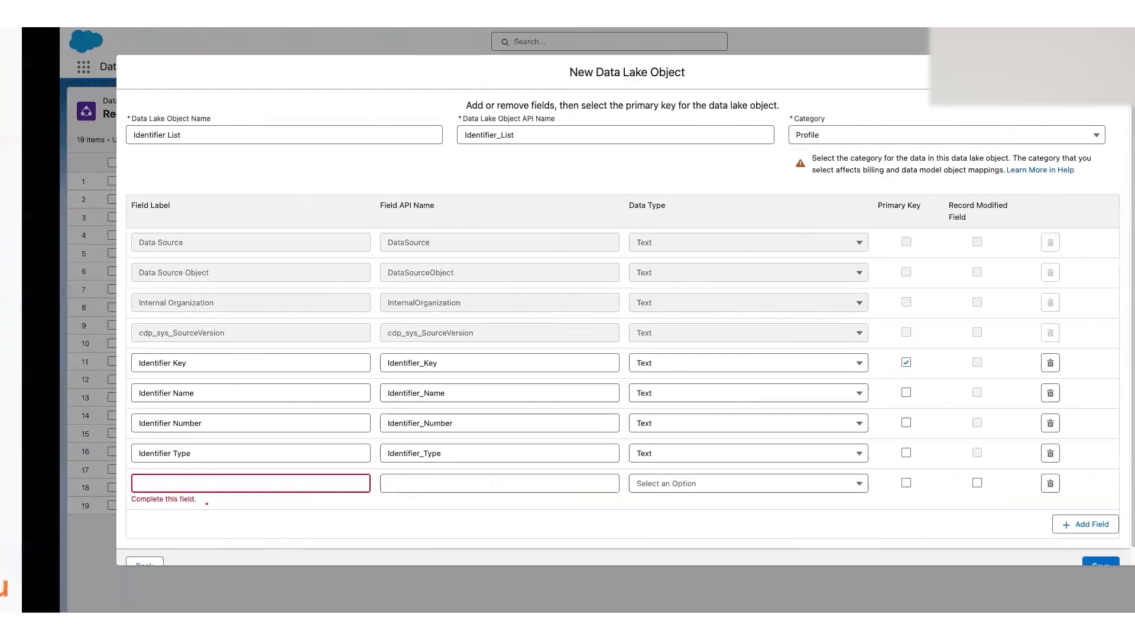
Define the fifth new field as Party with data type Text and save the data lake object.
left_click(207, 489)
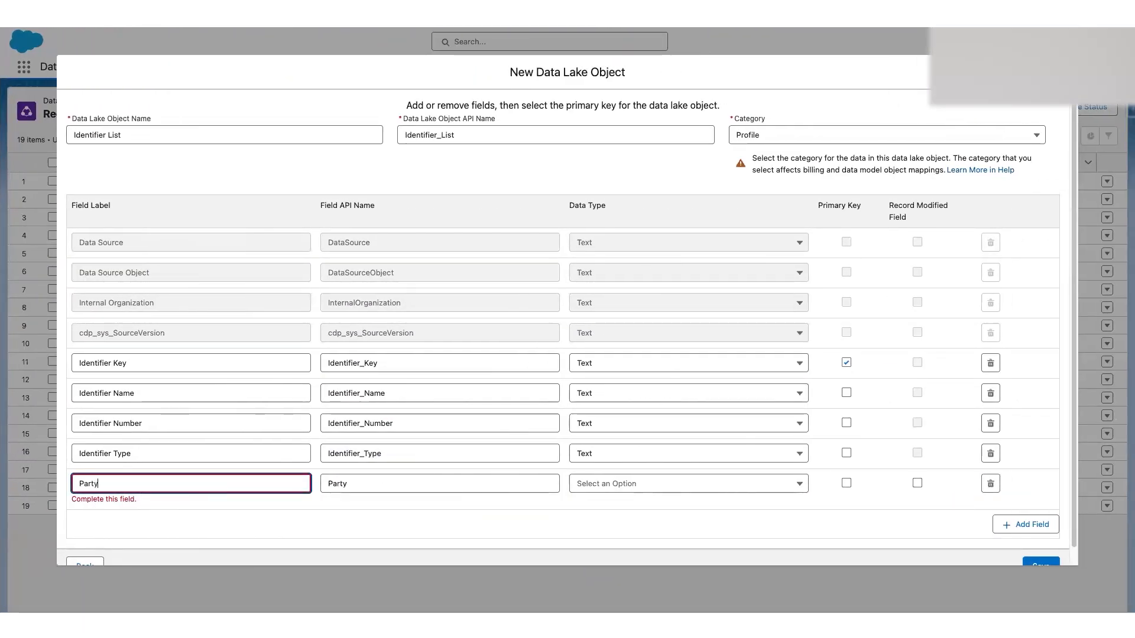
key("Tab")
left_click(606, 483)
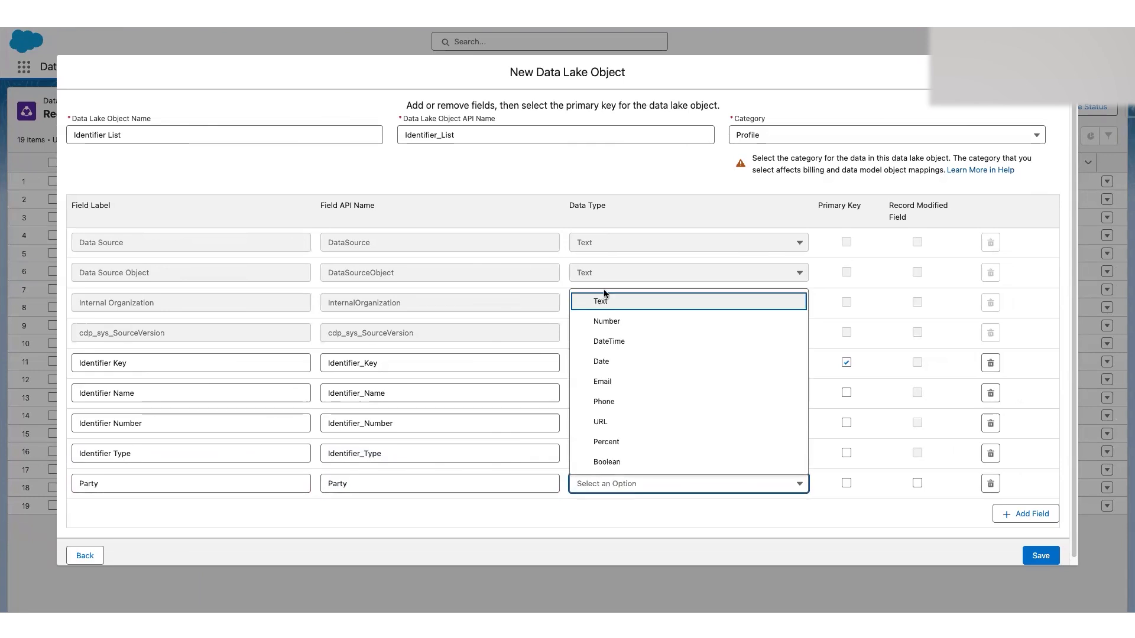
left_click(603, 295)
left_click(480, 507)
scroll(556, 422, "down", 1)
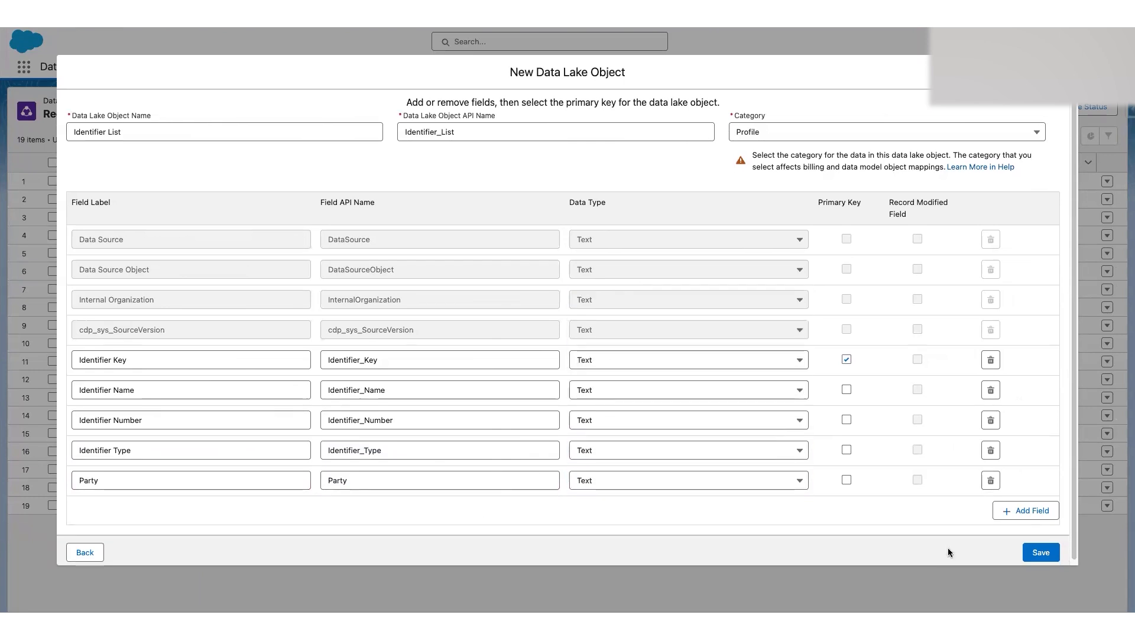
left_click(1029, 553)
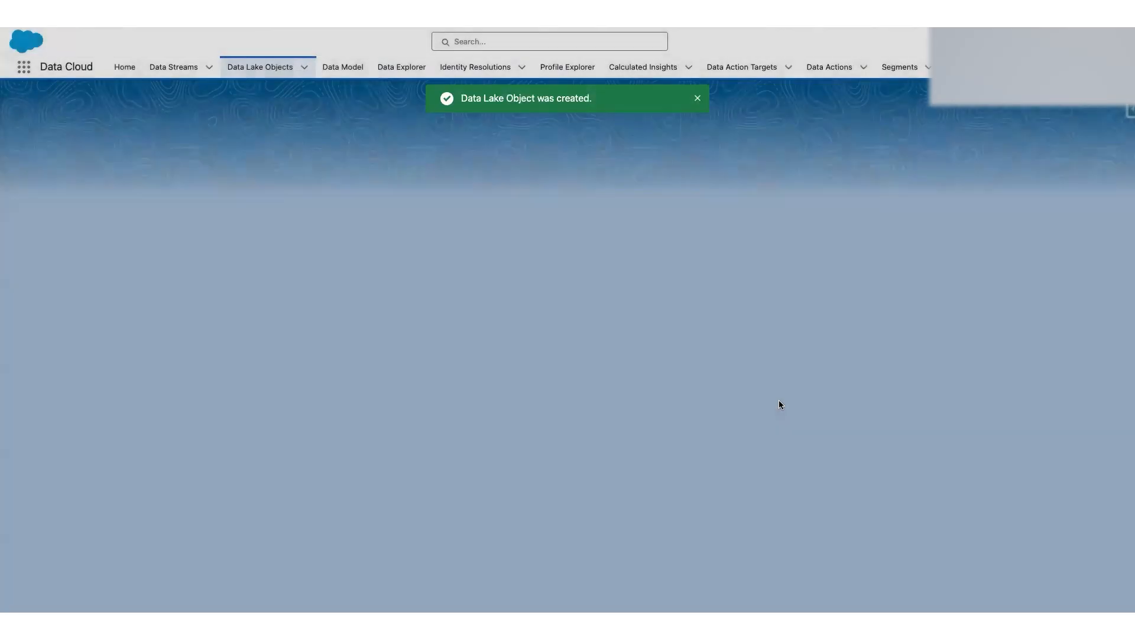
Review the identifier and Party fields in the saved Identifier List data lake object.
scroll(102, 274, "down", 3)
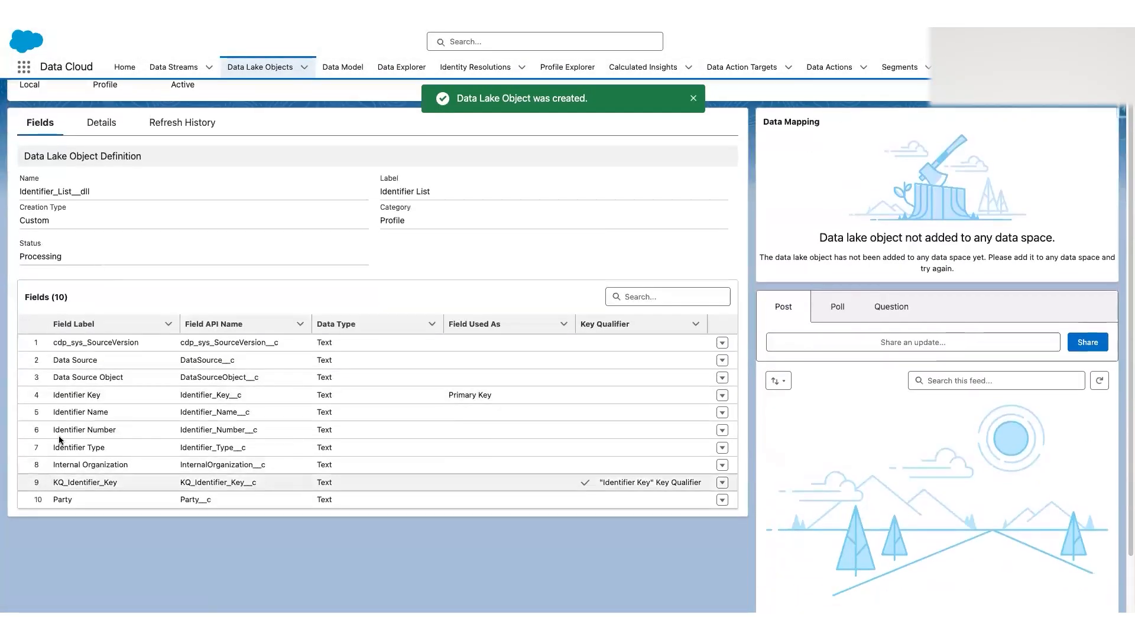
left_click_drag(53, 395, 116, 442)
left_click(54, 502)
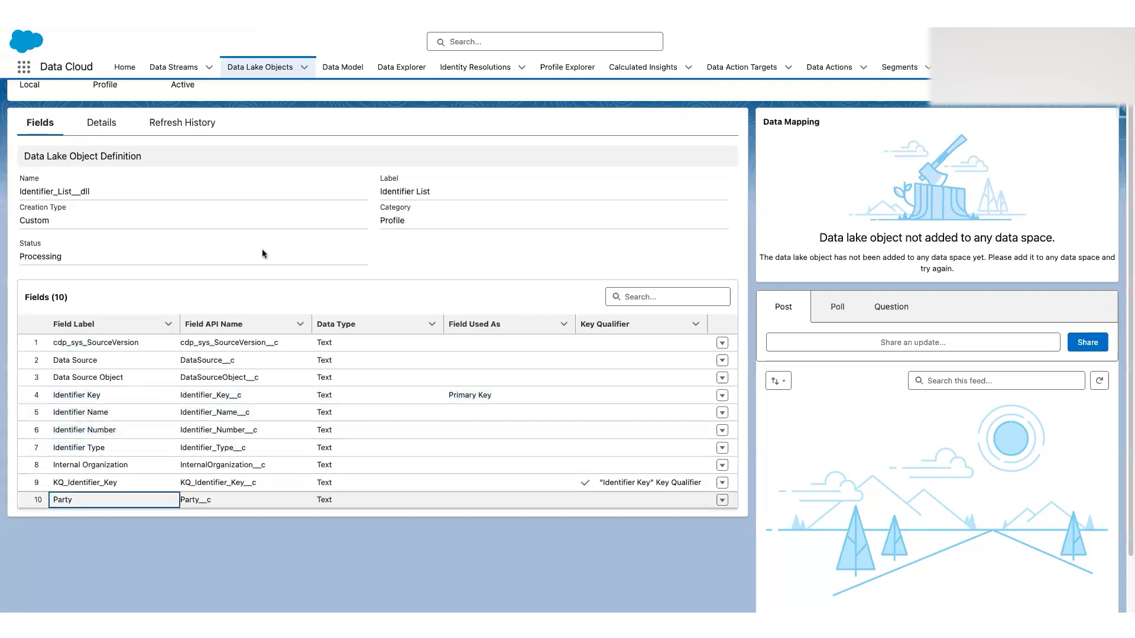
scroll(262, 251, "up", 3)
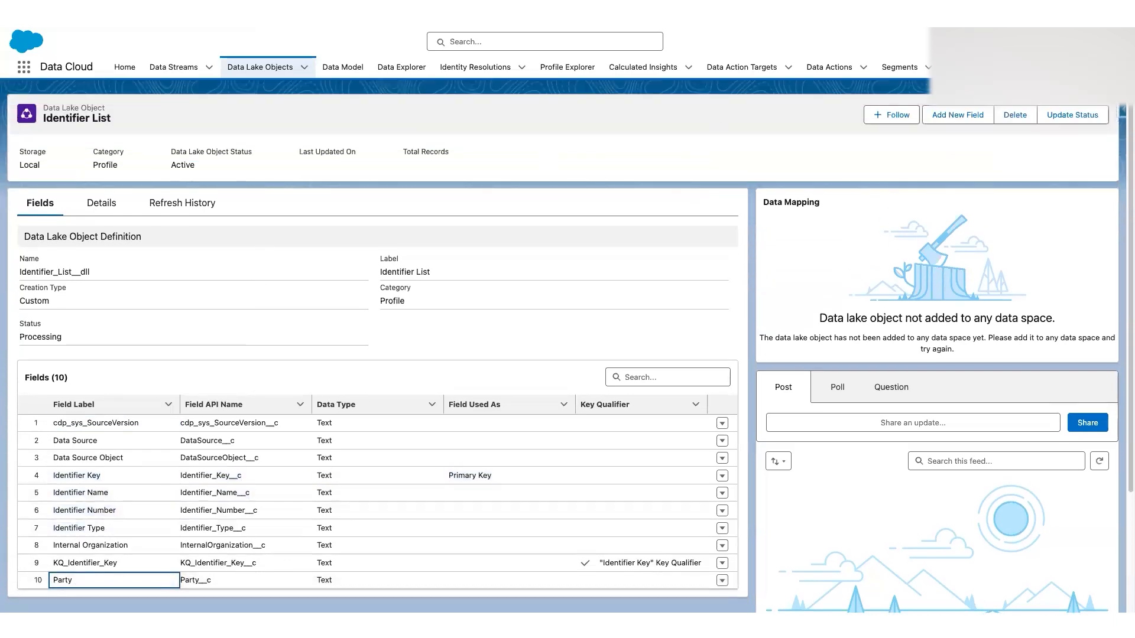
Add the Identifier List data lake object to the default data space without filters.
left_click(1040, 67)
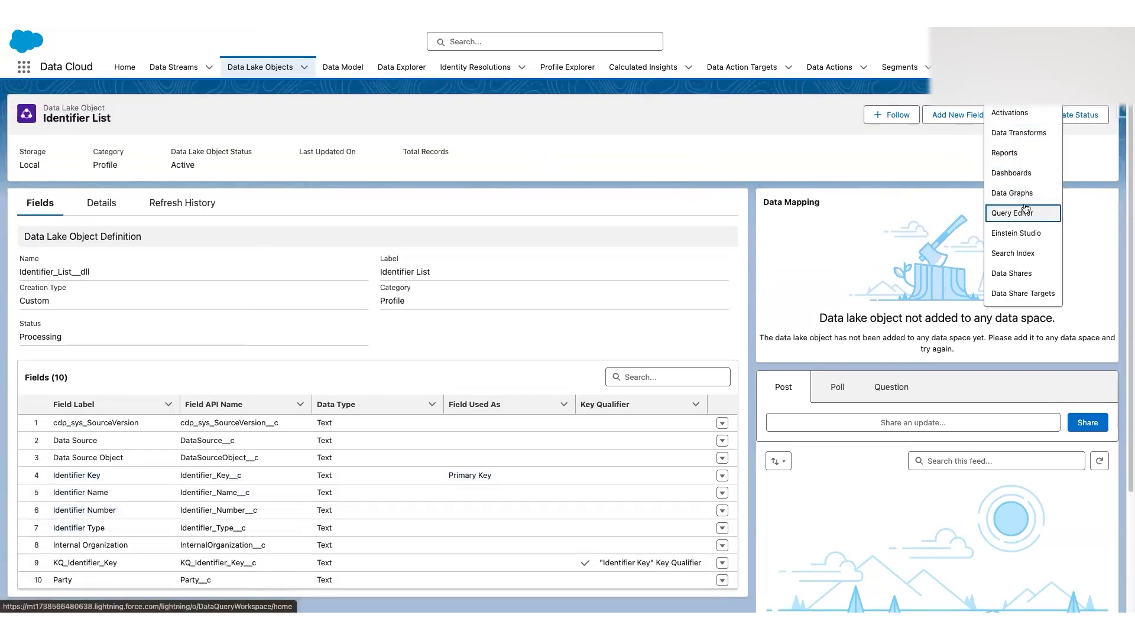
left_click(826, 111)
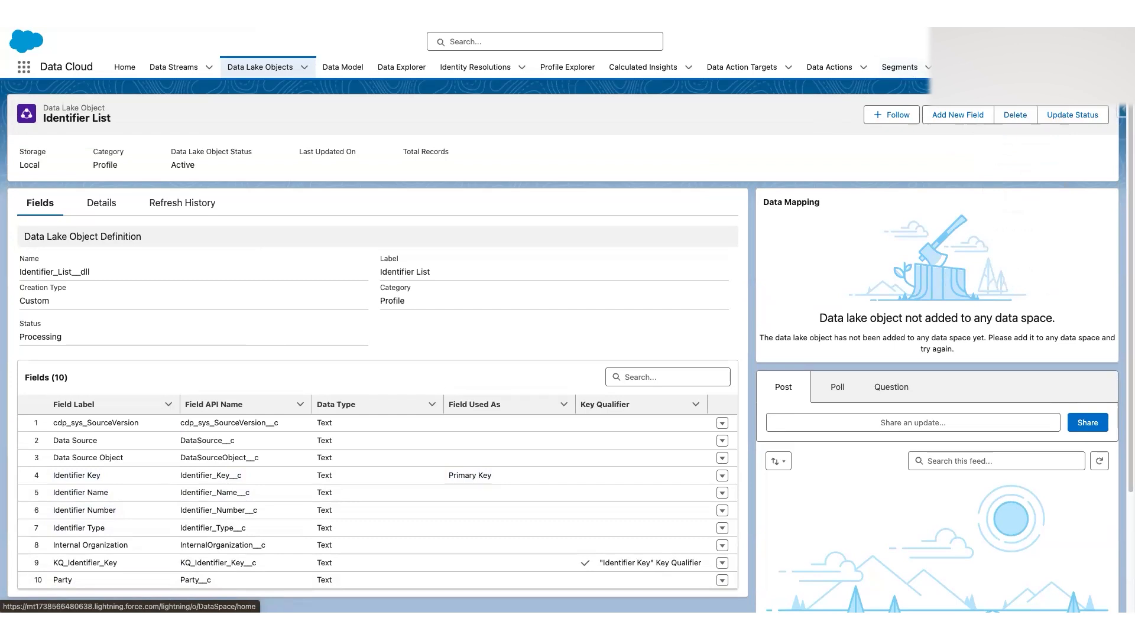
left_click(968, 67)
left_click(71, 180)
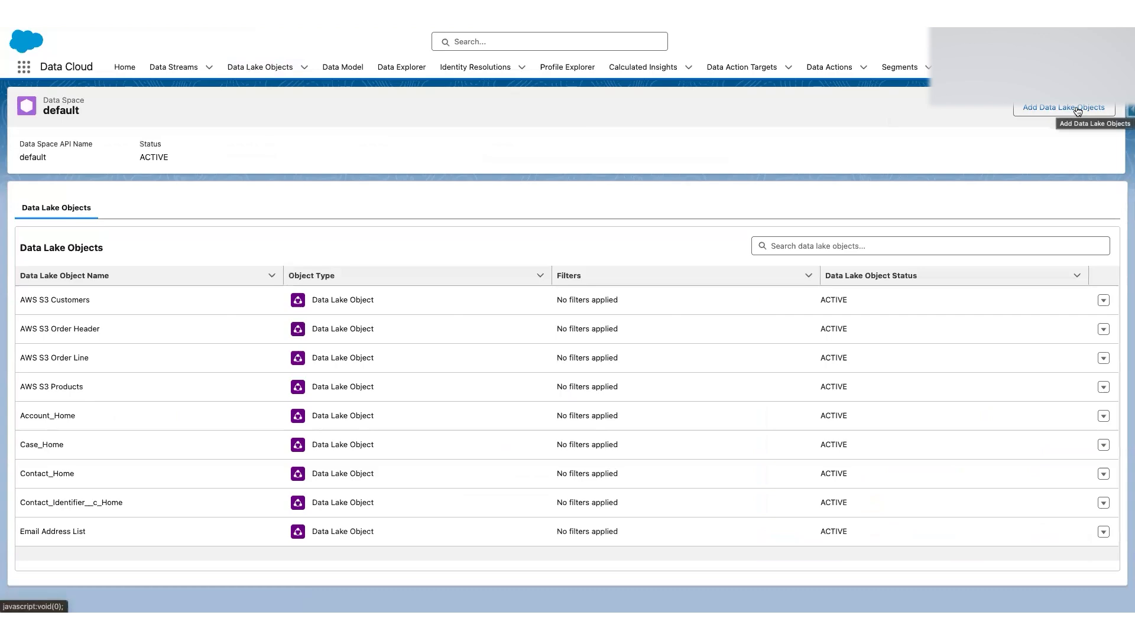
left_click(1077, 111)
left_click(355, 286)
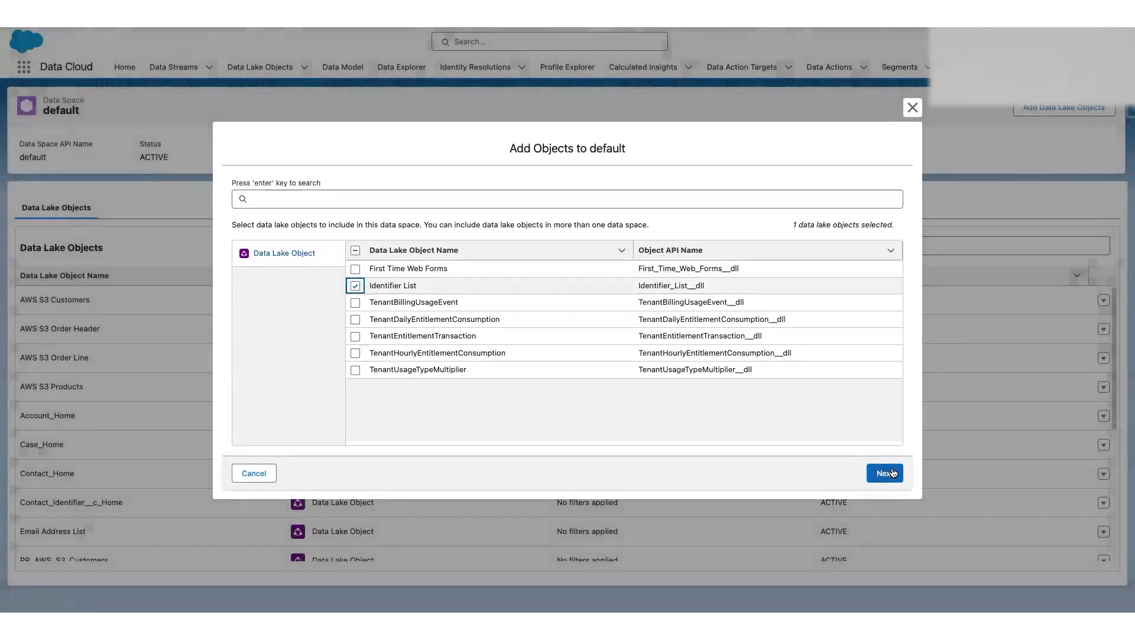
left_click(892, 474)
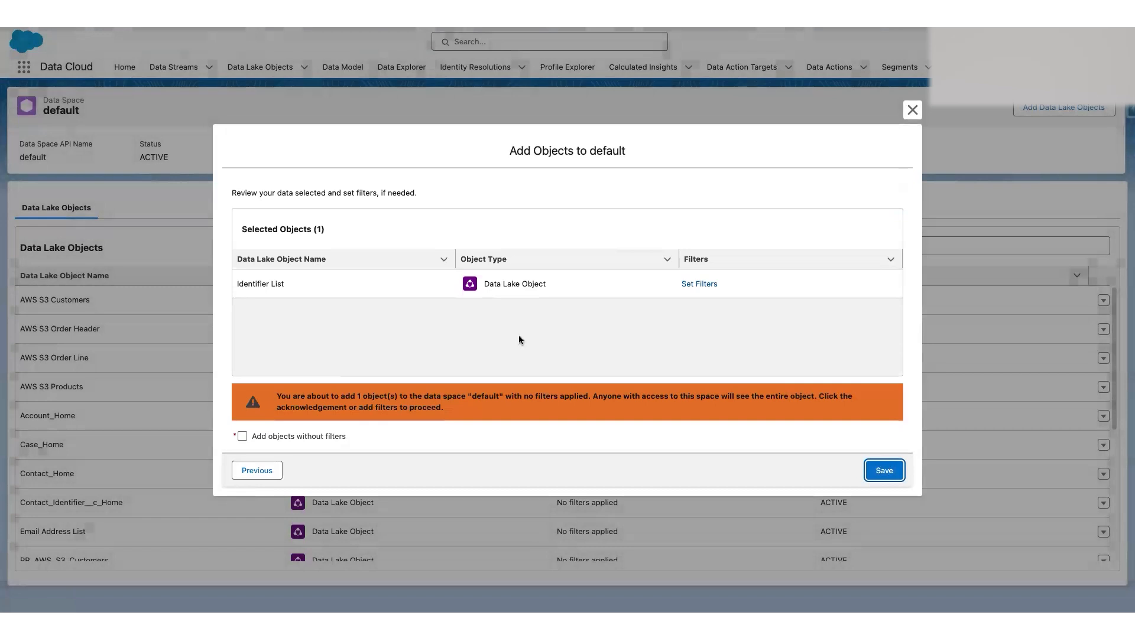
left_click(242, 437)
left_click(887, 473)
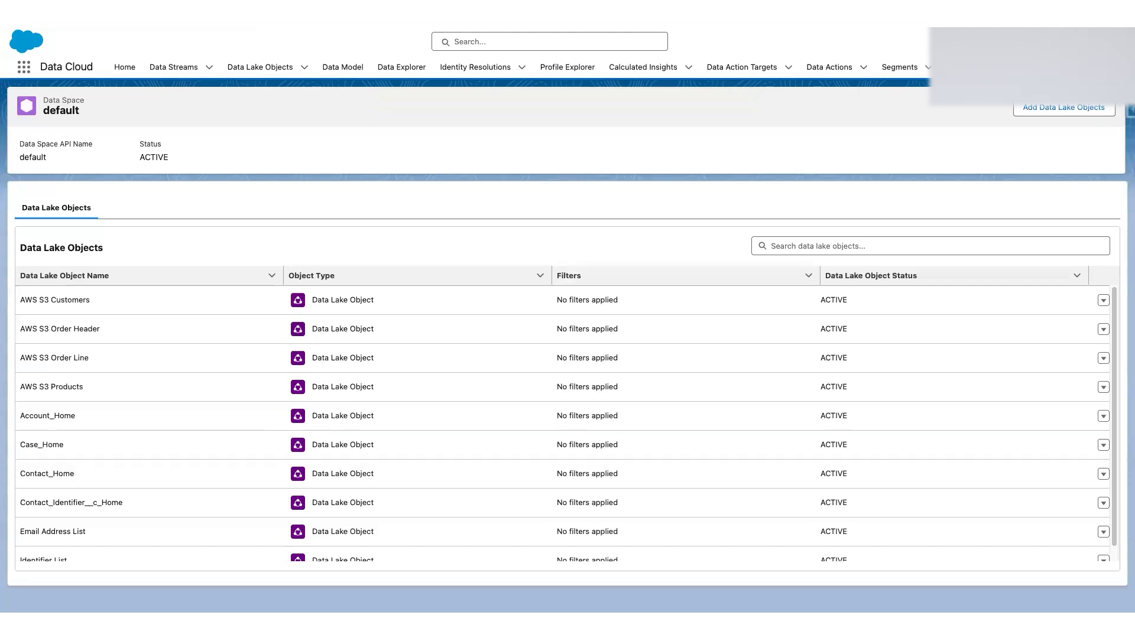
Review the Identifier List data lake object and the fields of the Party Identification data model object.
left_click(260, 66)
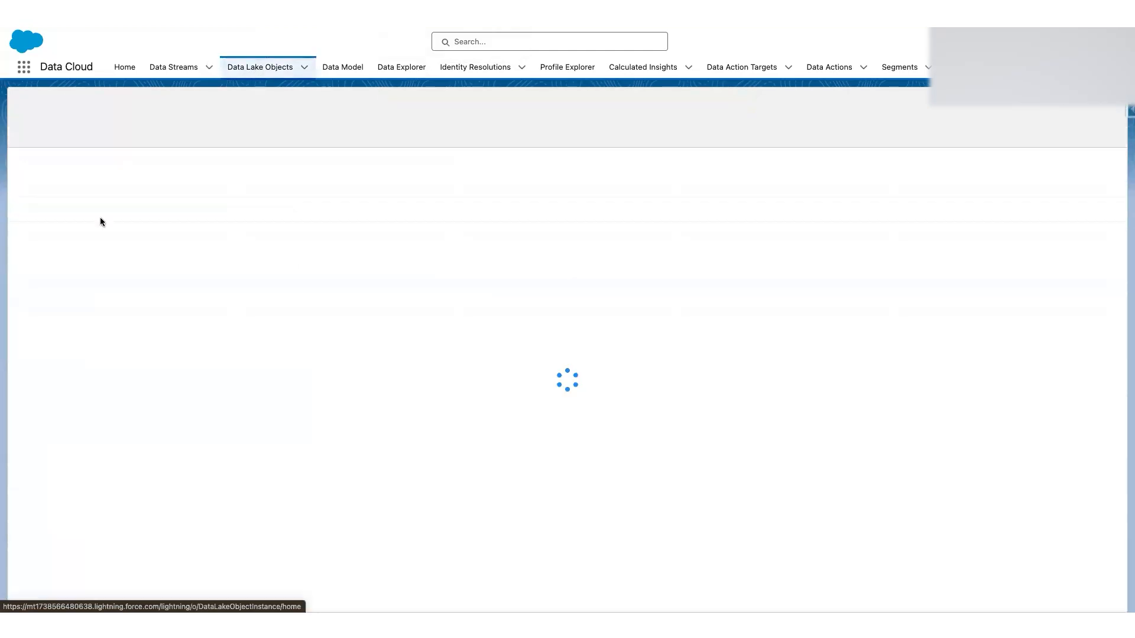
left_click(83, 180)
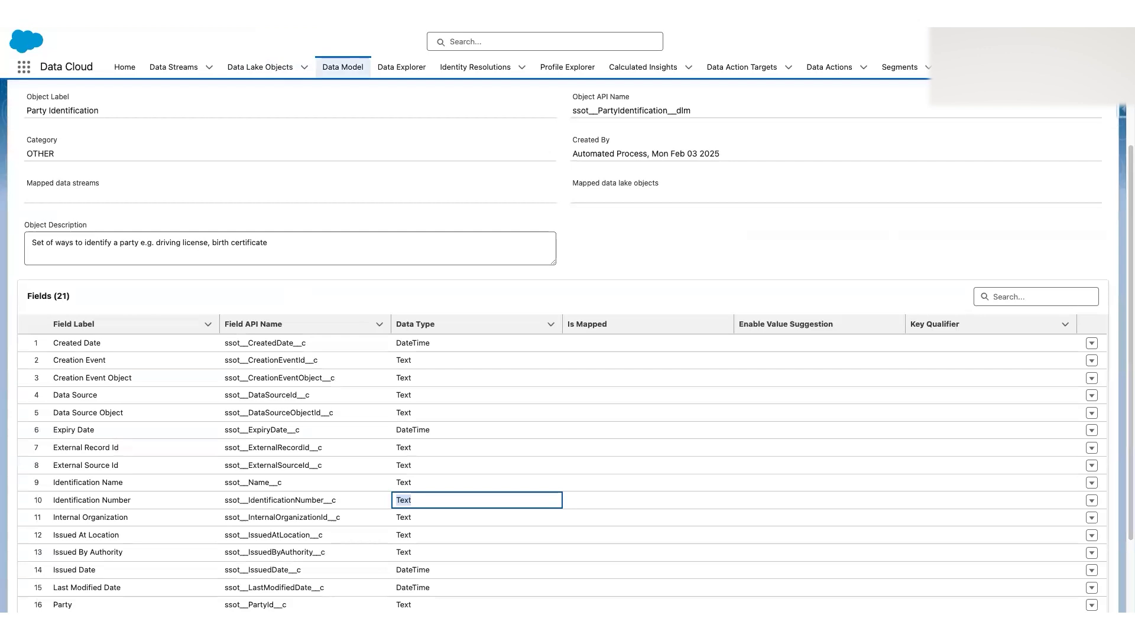
scroll(374, 197, "up", 3)
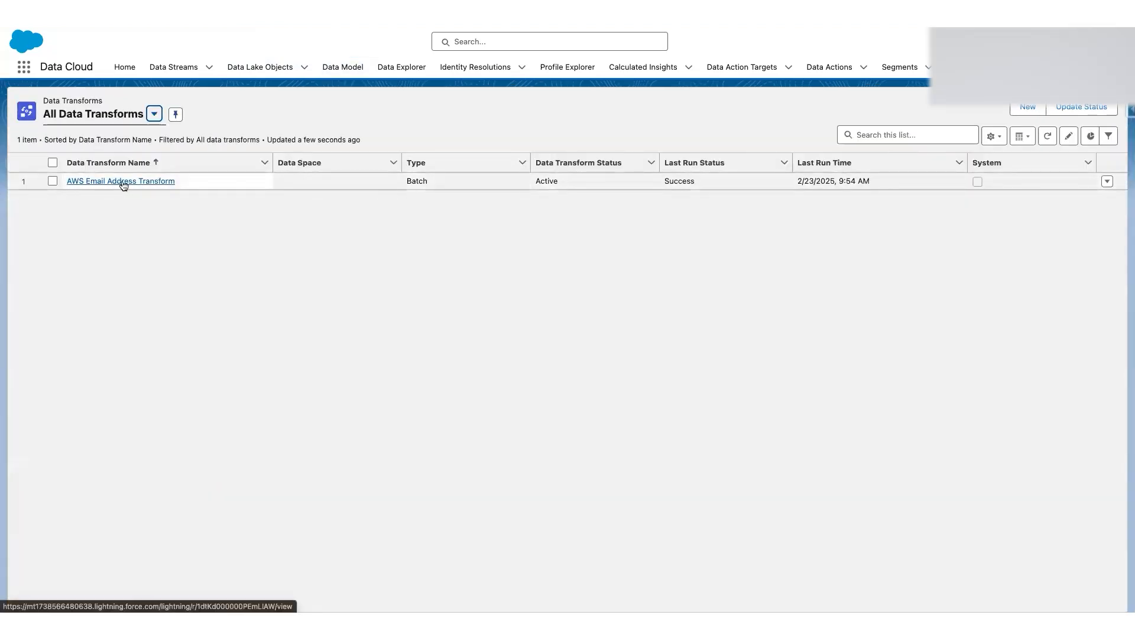
Check the last run status and refresh history of the AWS Email Address Transform in the data transforms list.
left_click_drag(662, 180, 695, 182)
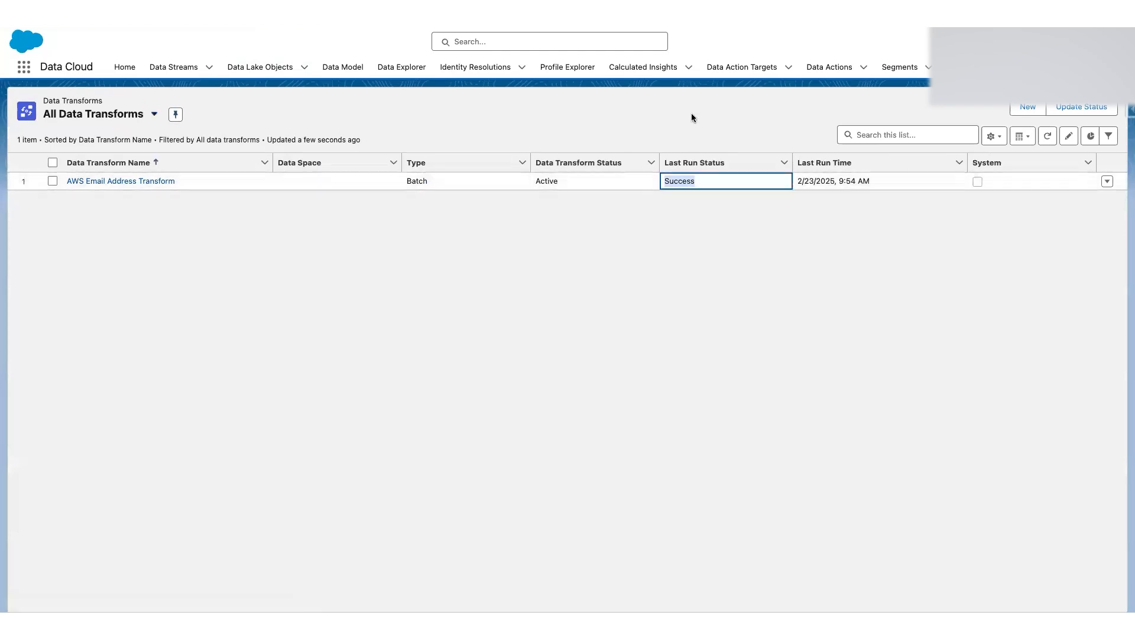
left_click(159, 182)
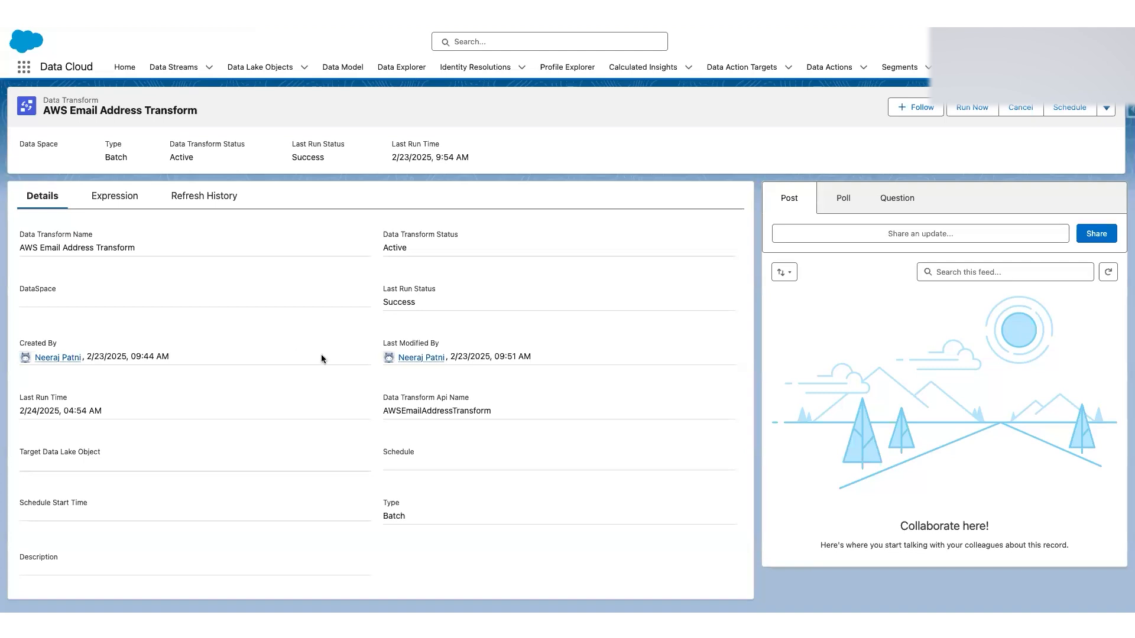
left_click(220, 196)
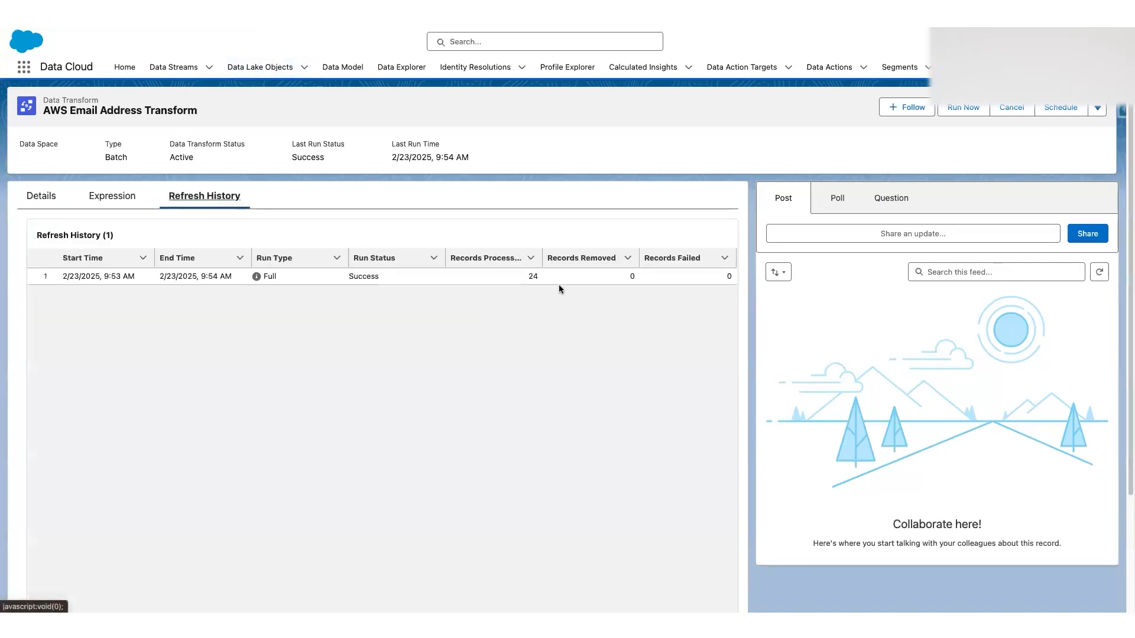
double_click(534, 276)
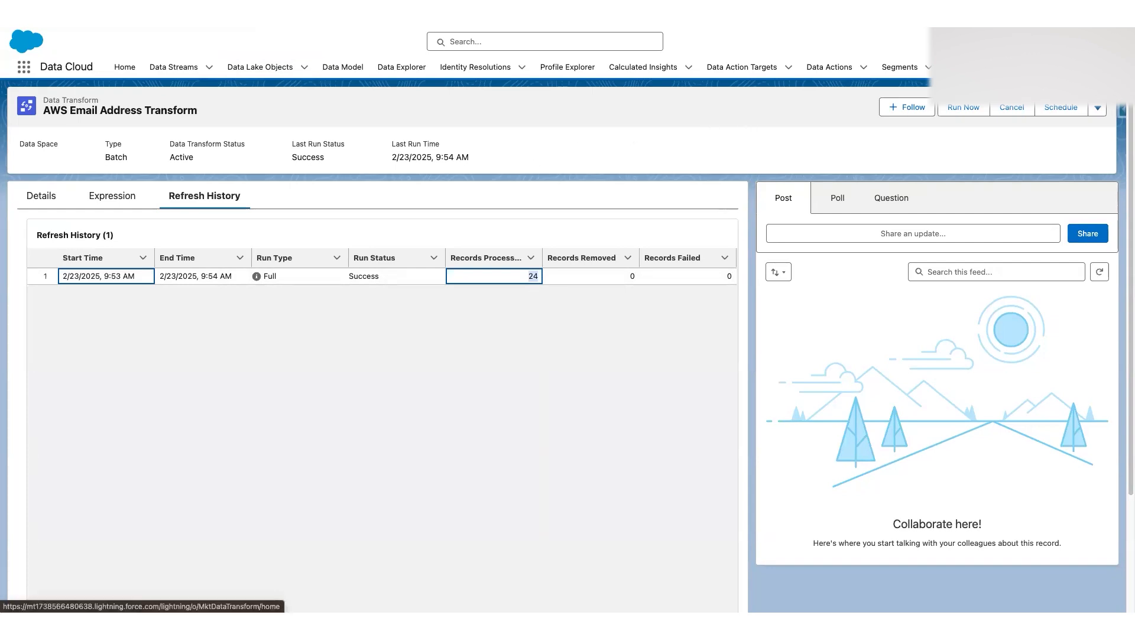
left_click(981, 67)
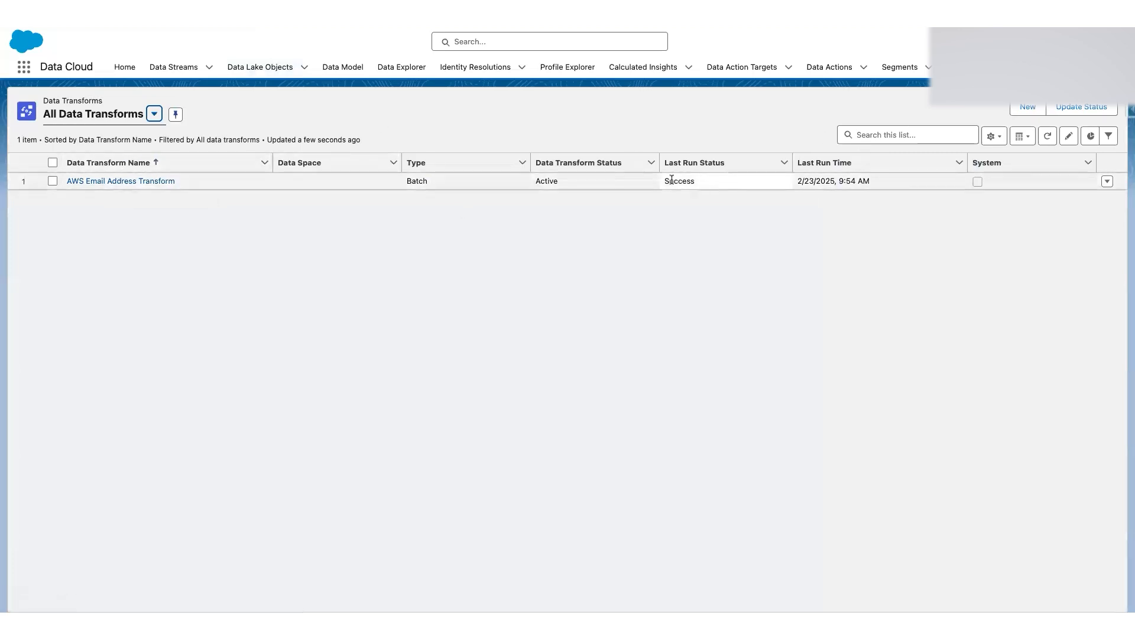
left_click_drag(664, 181, 692, 180)
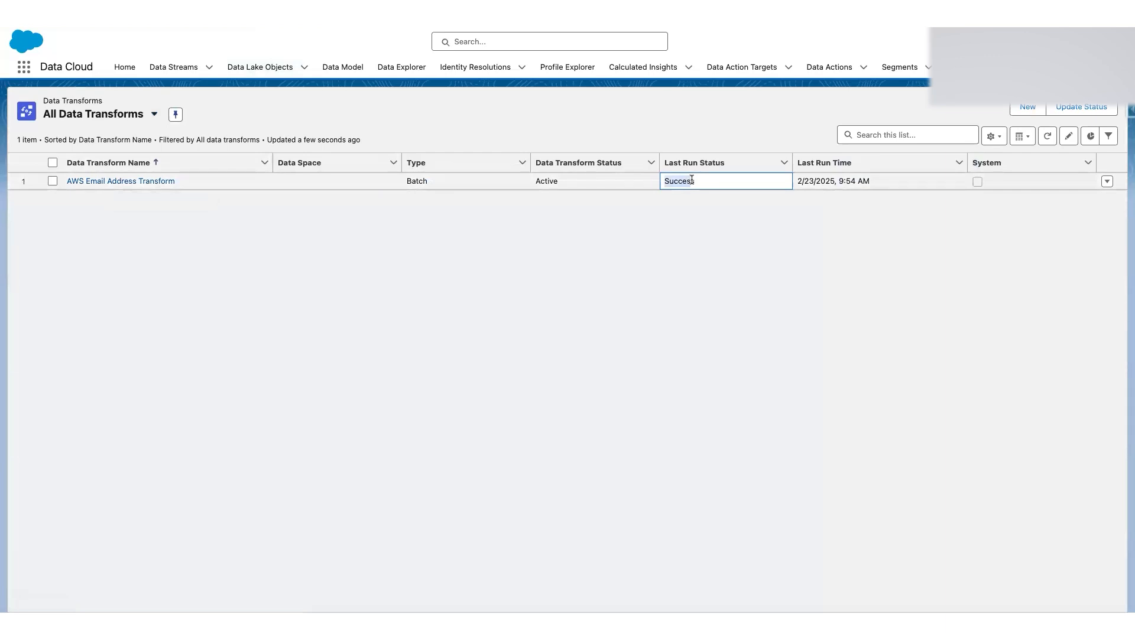
left_click(753, 136)
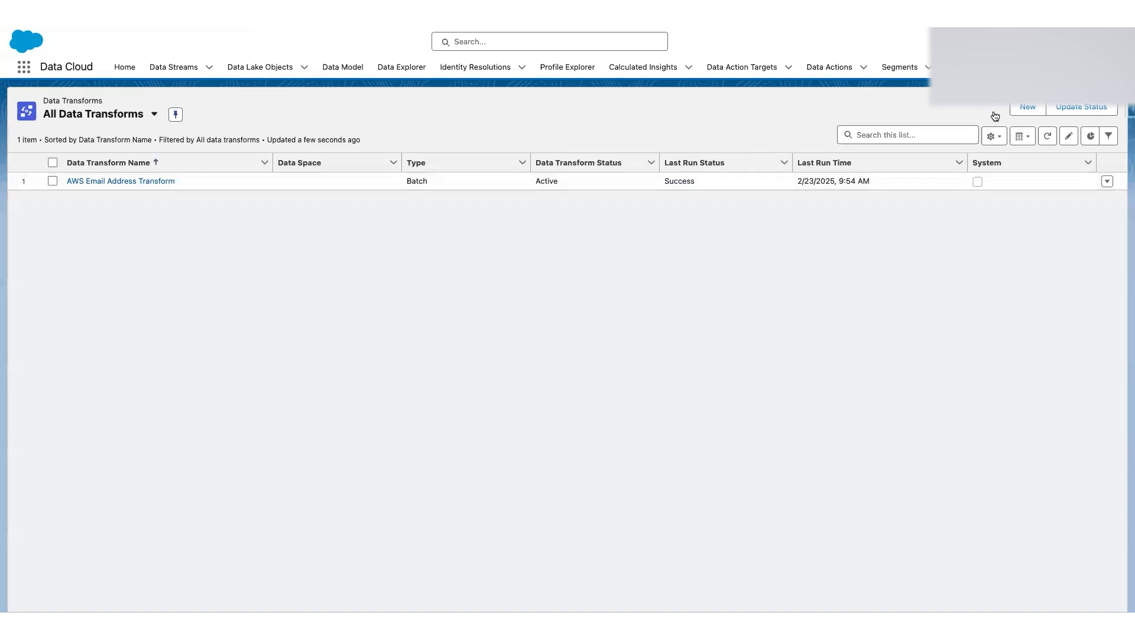
Create a new data transform of the Batch Data Transform type.
left_click(1026, 109)
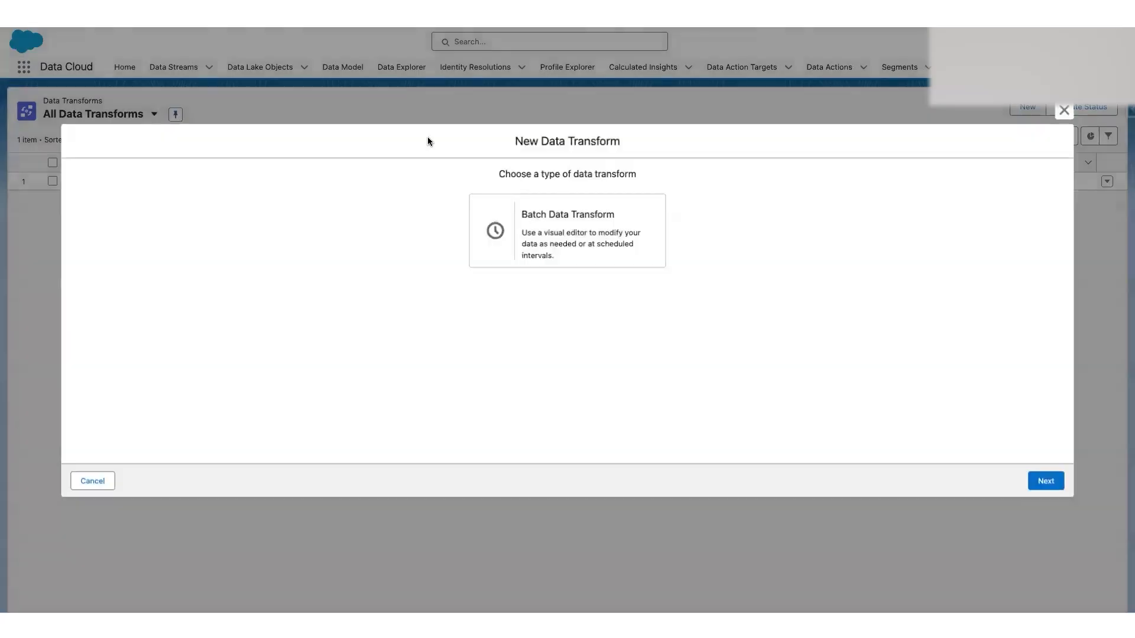
left_click(452, 250)
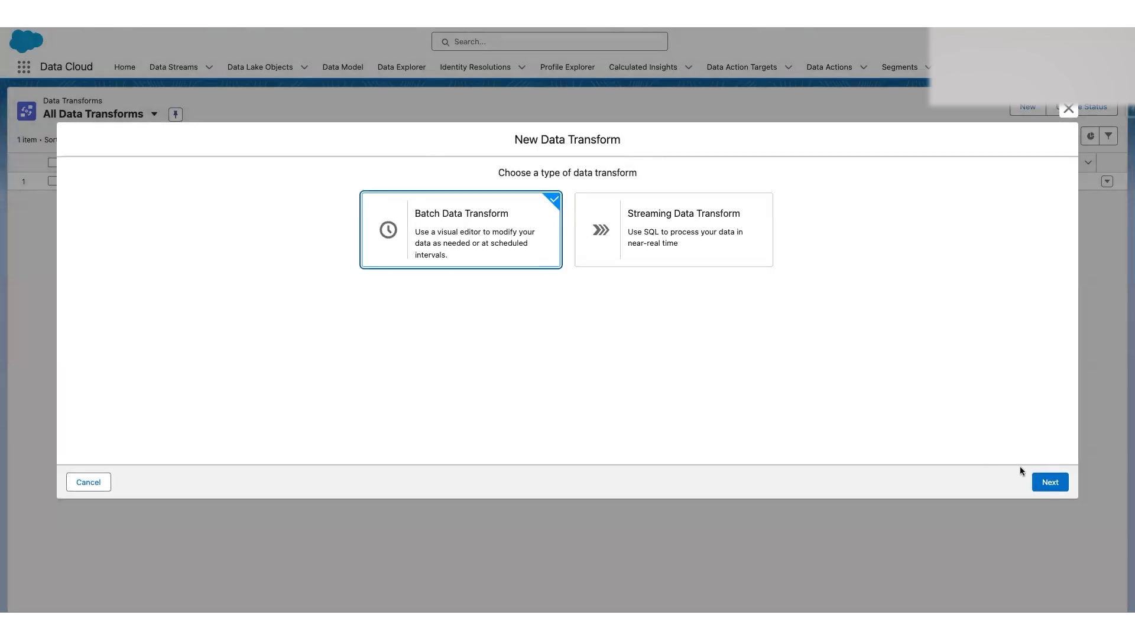
left_click(1050, 482)
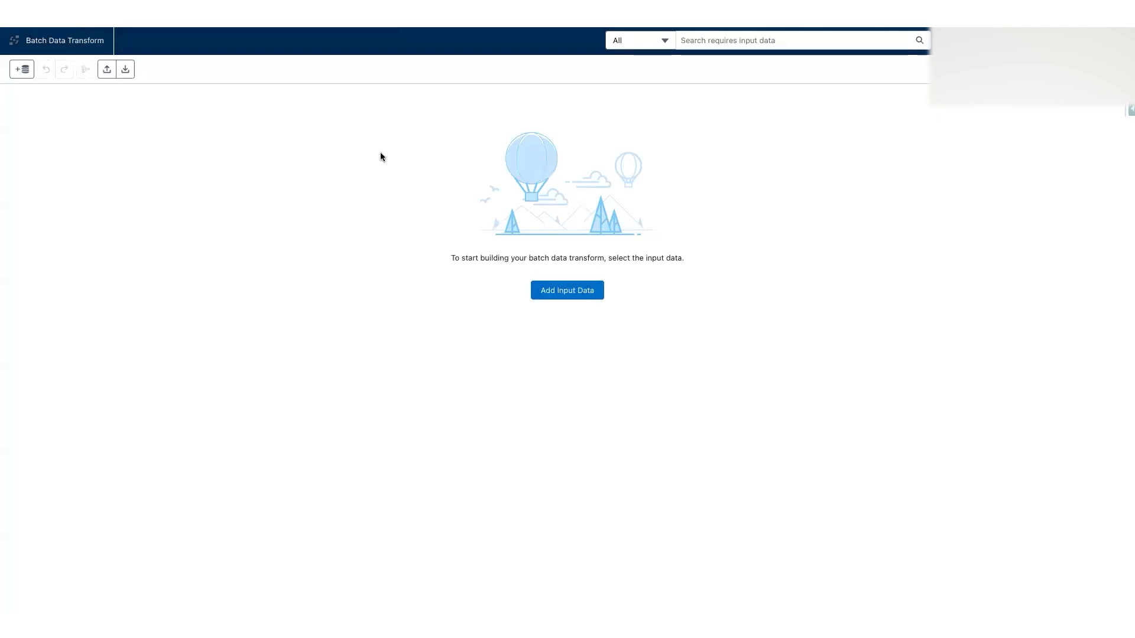
Add AWS S3 Customers as input data with only the Customer Id, Customer Reward Nr and Passport Nr fields selected.
left_click(550, 290)
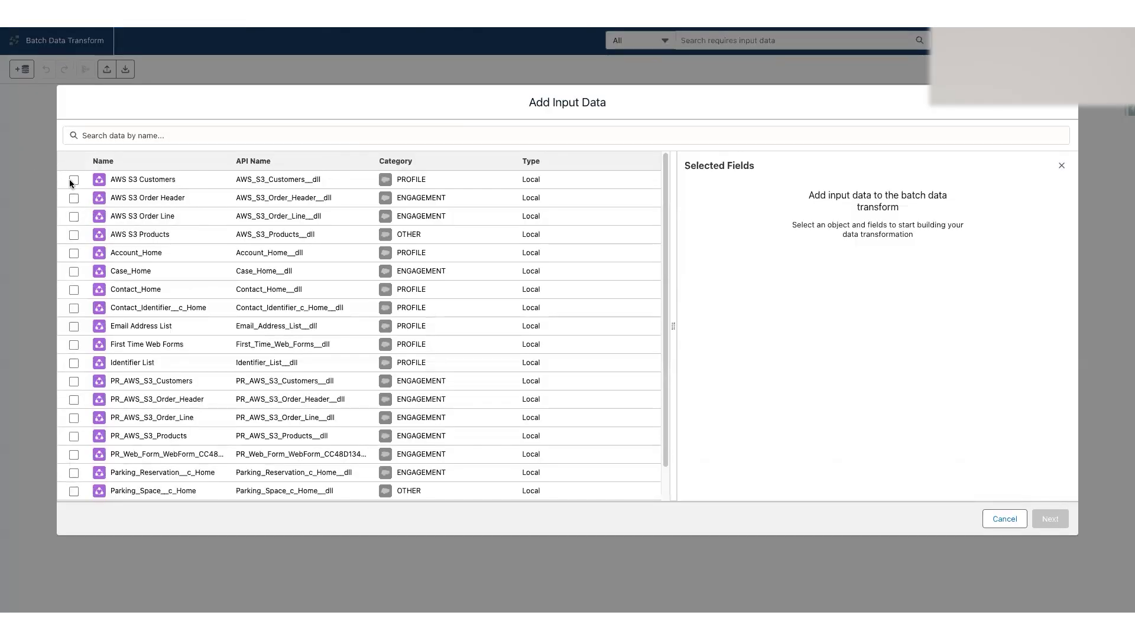
left_click(74, 180)
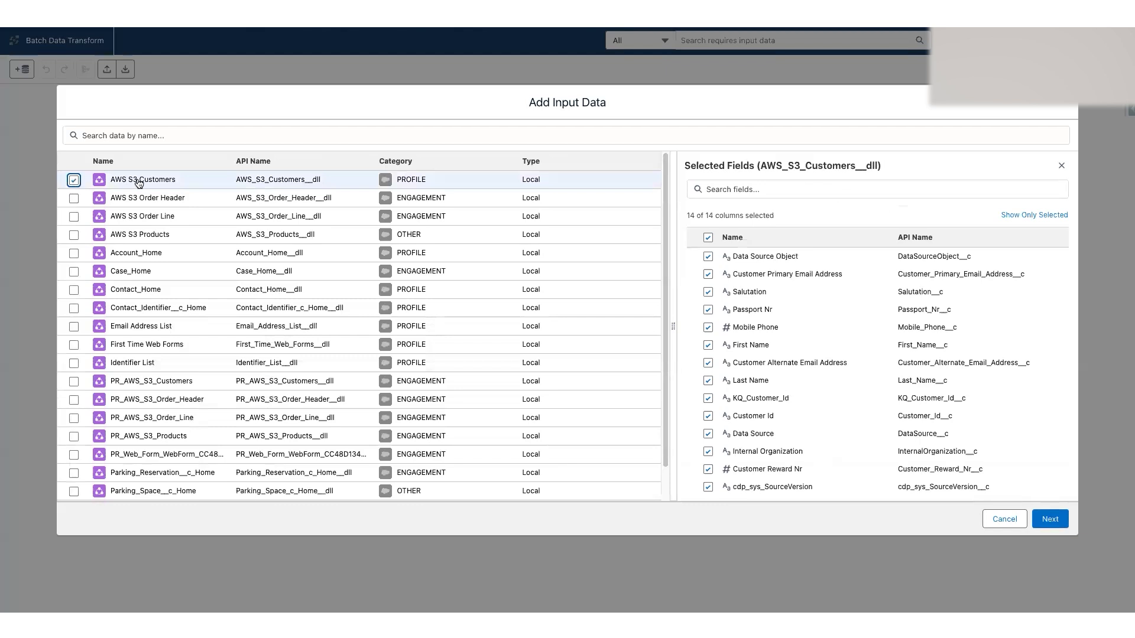
left_click(709, 237)
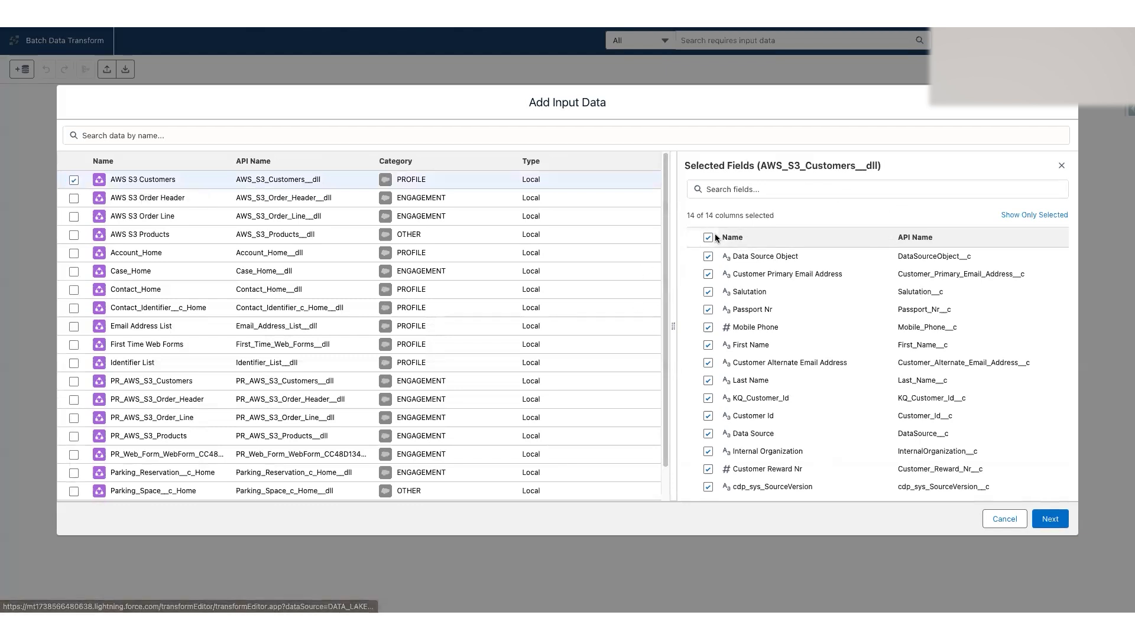
left_click(708, 415)
left_click(708, 468)
left_click(708, 308)
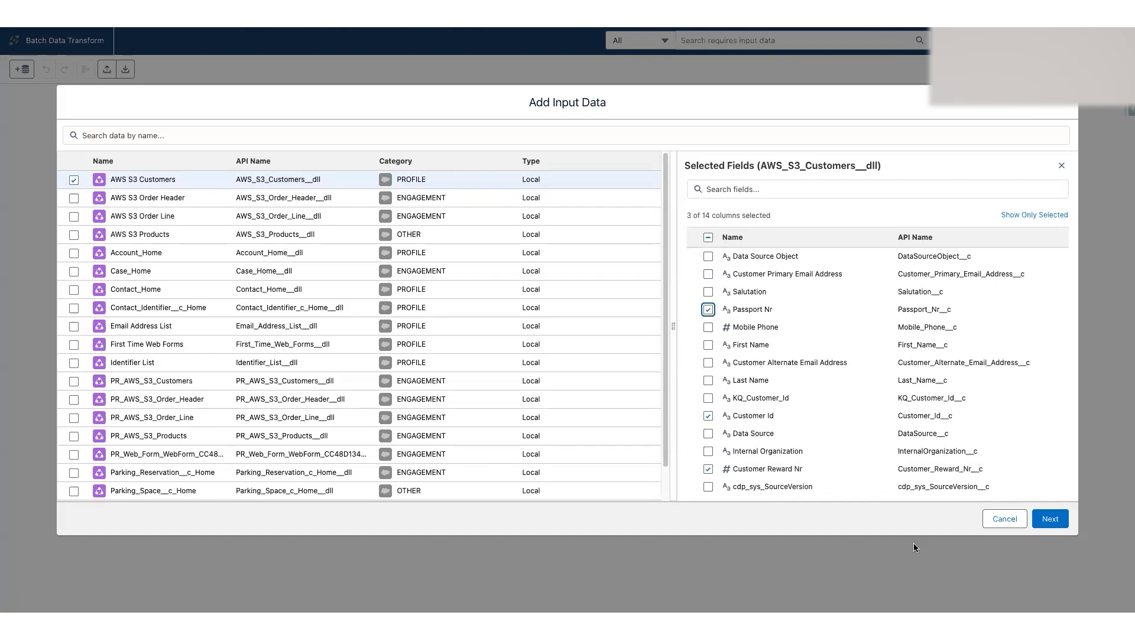
left_click(1050, 520)
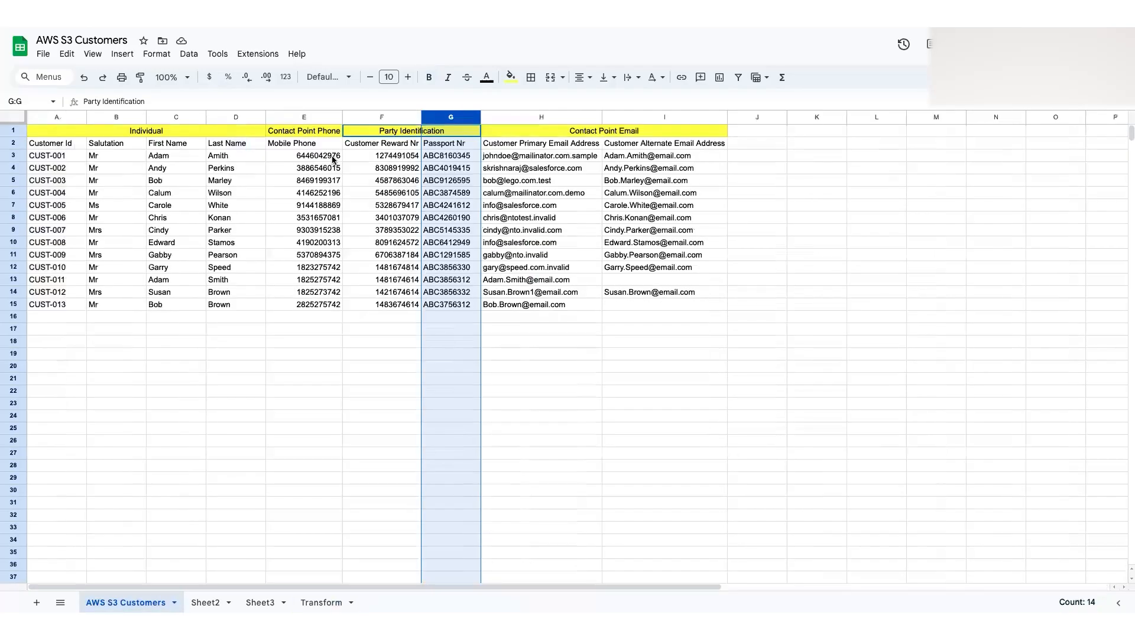
Switch to the AWS S3 Customers spreadsheet in Google Sheets and examine the Customer Reward Nr and Passport Nr values.
left_click(380, 157)
left_click_drag(391, 234, 394, 301)
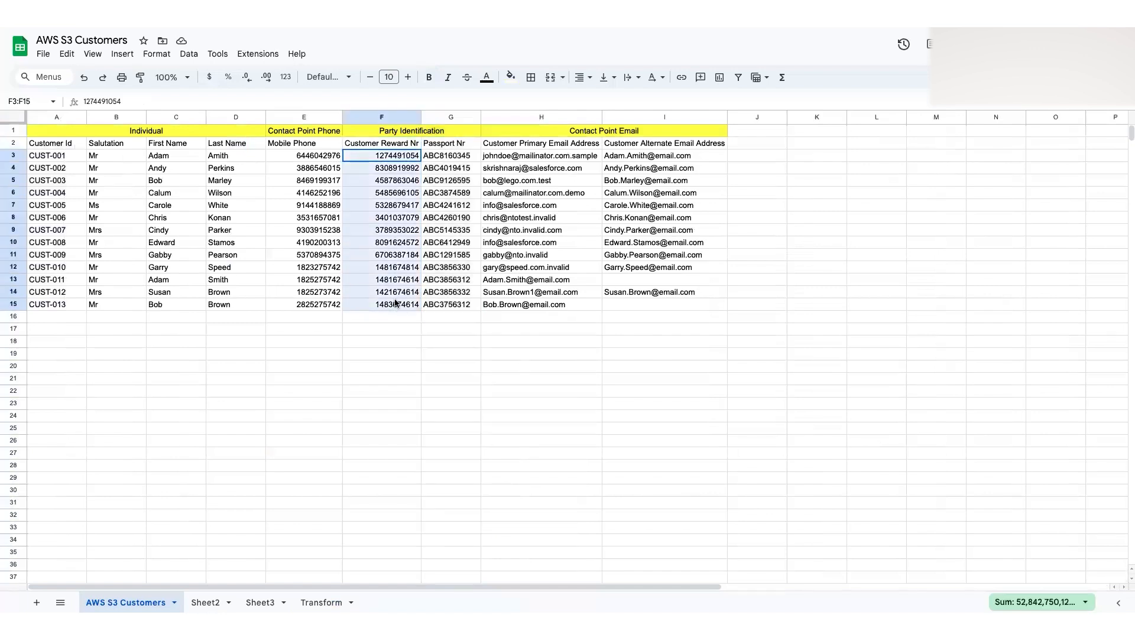
left_click(444, 156)
left_click_drag(391, 157, 446, 305)
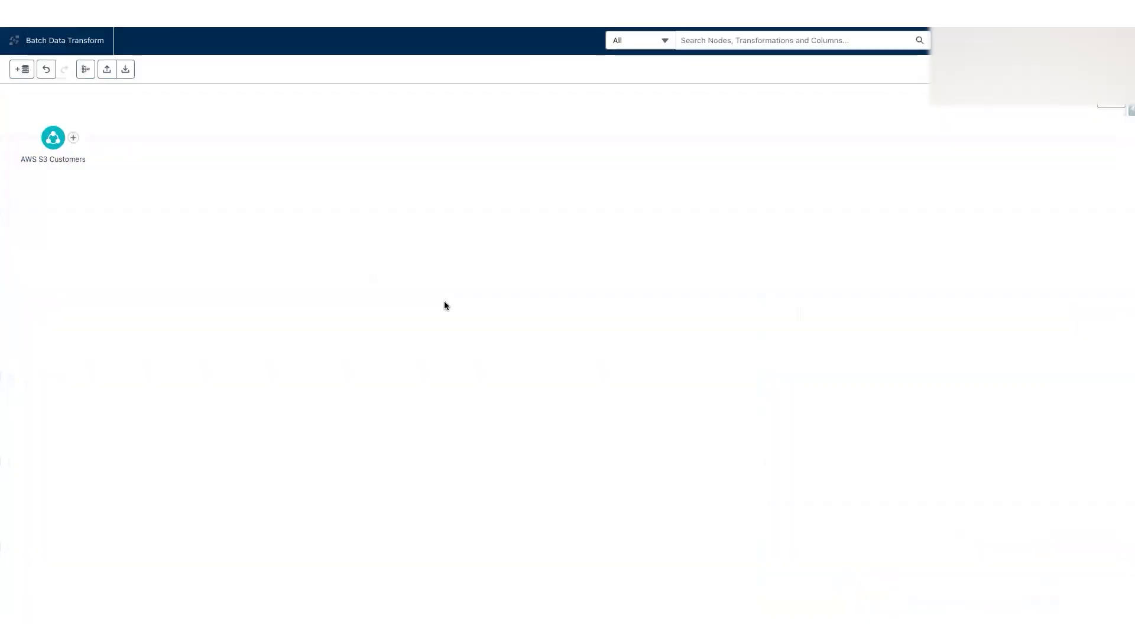
Return to the batch data transform, add a Filter node after AWS S3 Customers and name it Passport Filter.
left_click(73, 138)
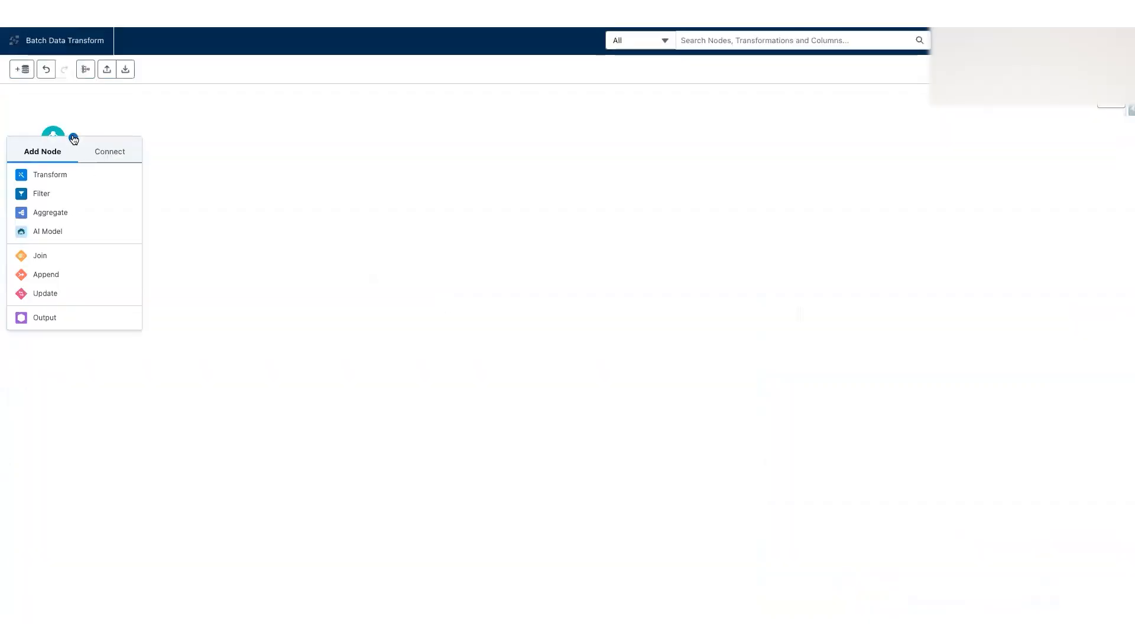
left_click(52, 193)
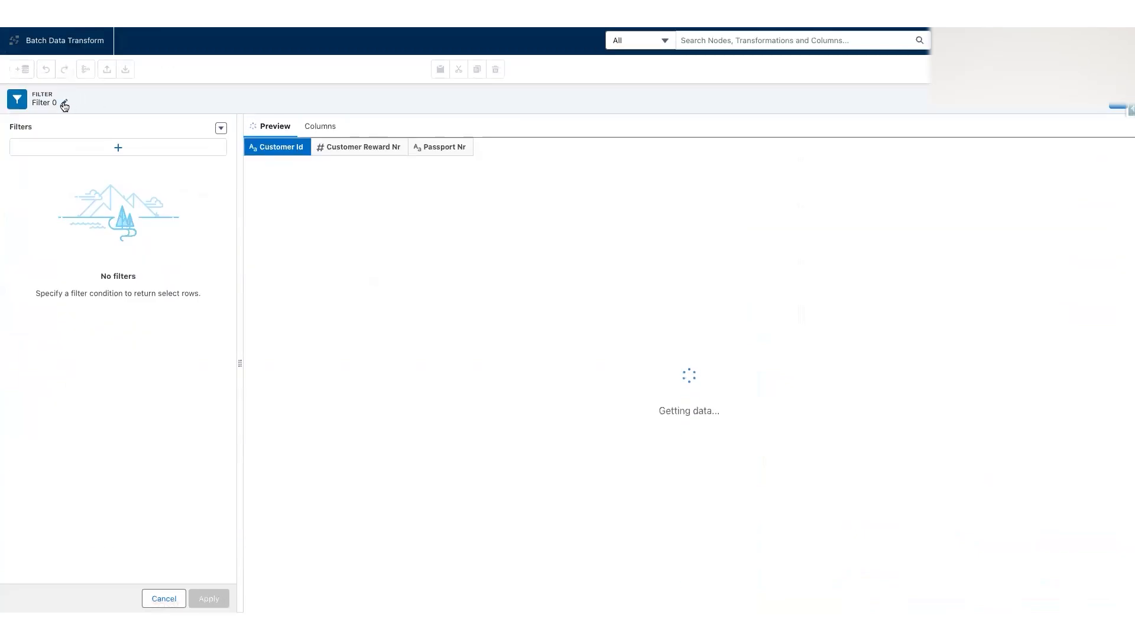
left_click(64, 103)
left_click_drag(109, 143, 48, 143)
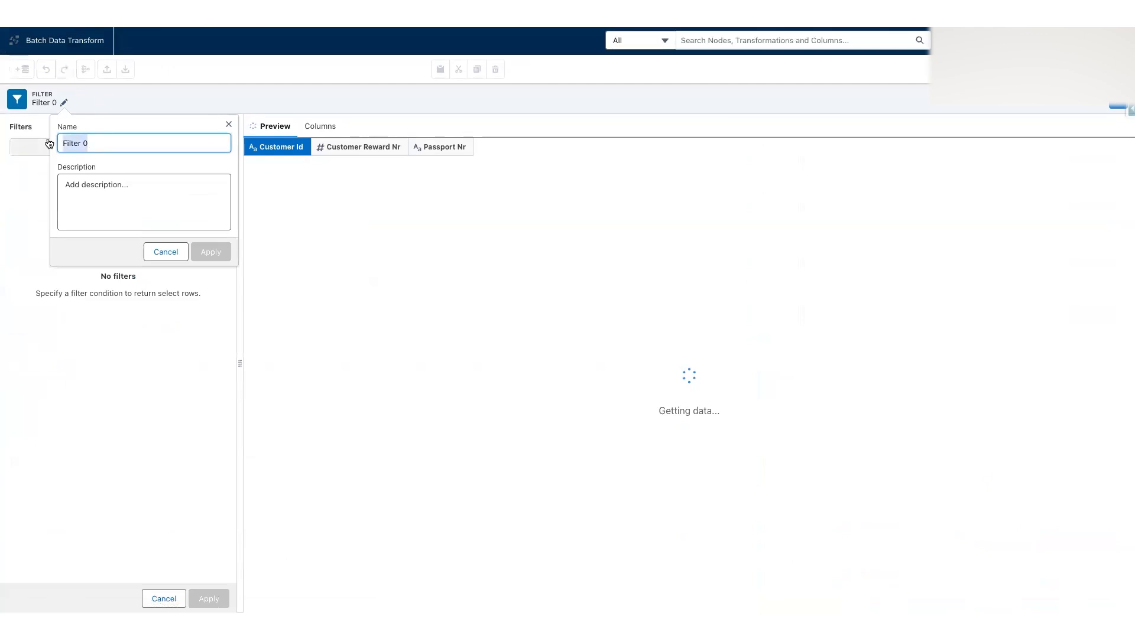
type("Passpo")
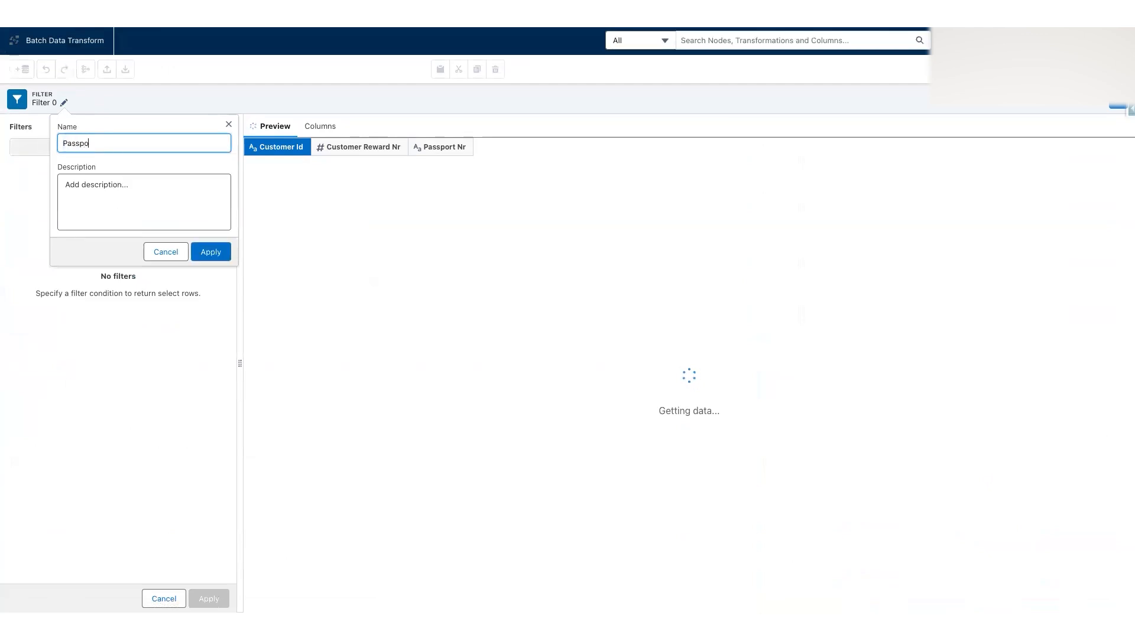
type("rt Filter")
left_click(201, 254)
Switch Passport Filter to the filter expression editor and insert the CHAR_LENGTH function into the expression.
left_click(221, 130)
left_click(185, 150)
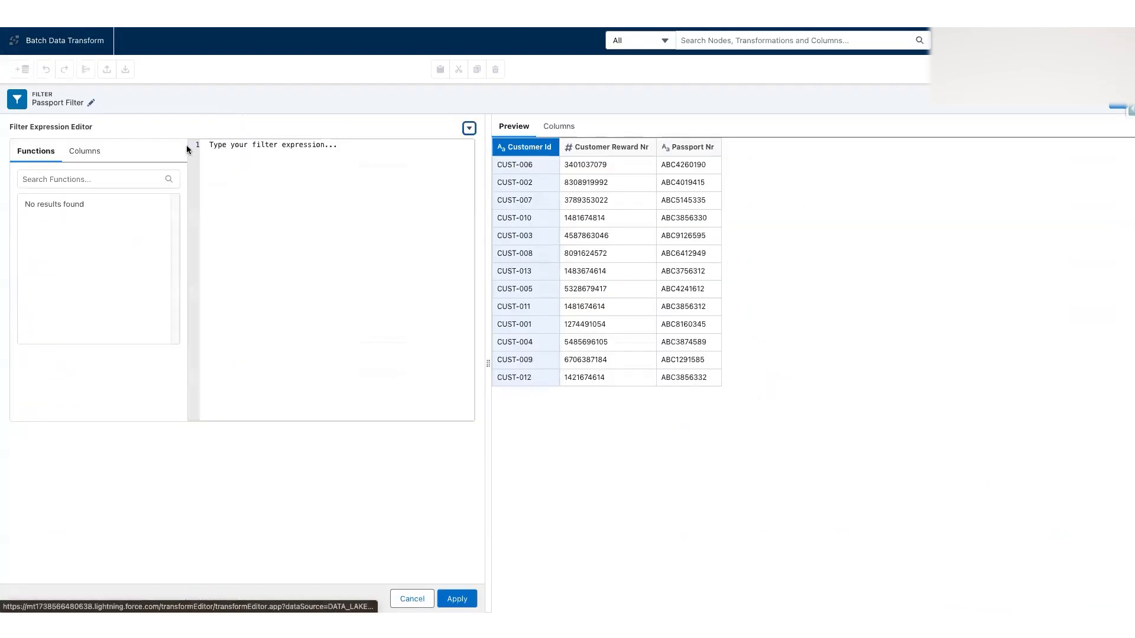
left_click(105, 179)
type("char")
left_click(136, 225)
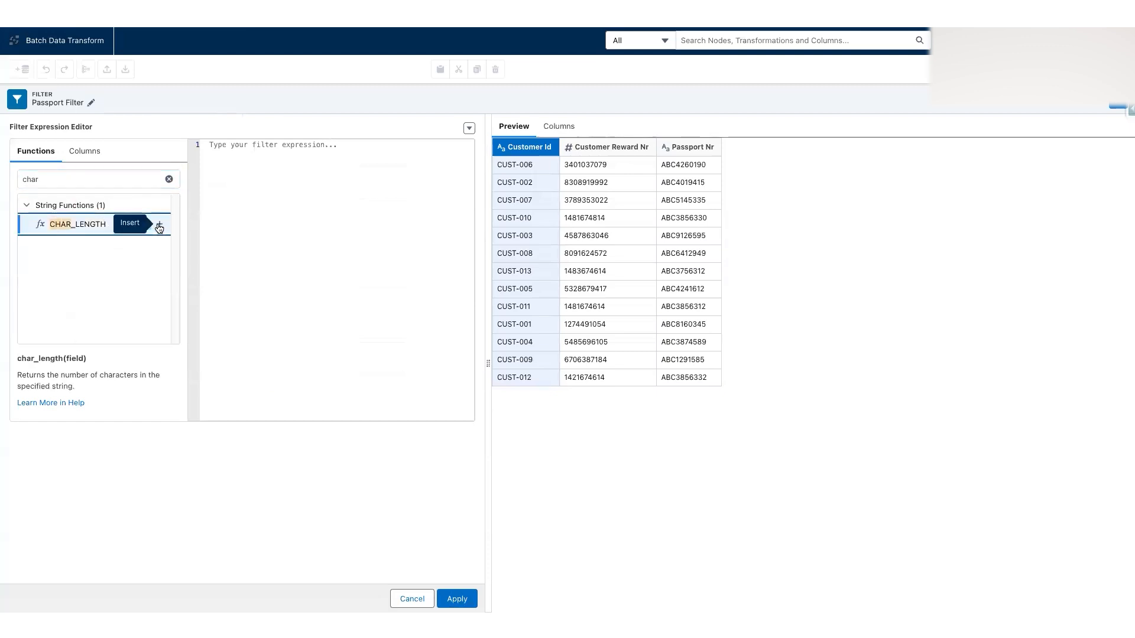
left_click(159, 227)
Complete the filter expression as char_length(Passport_Nr__c) > 0 and apply it to Passport Filter.
double_click(275, 145)
left_click(84, 151)
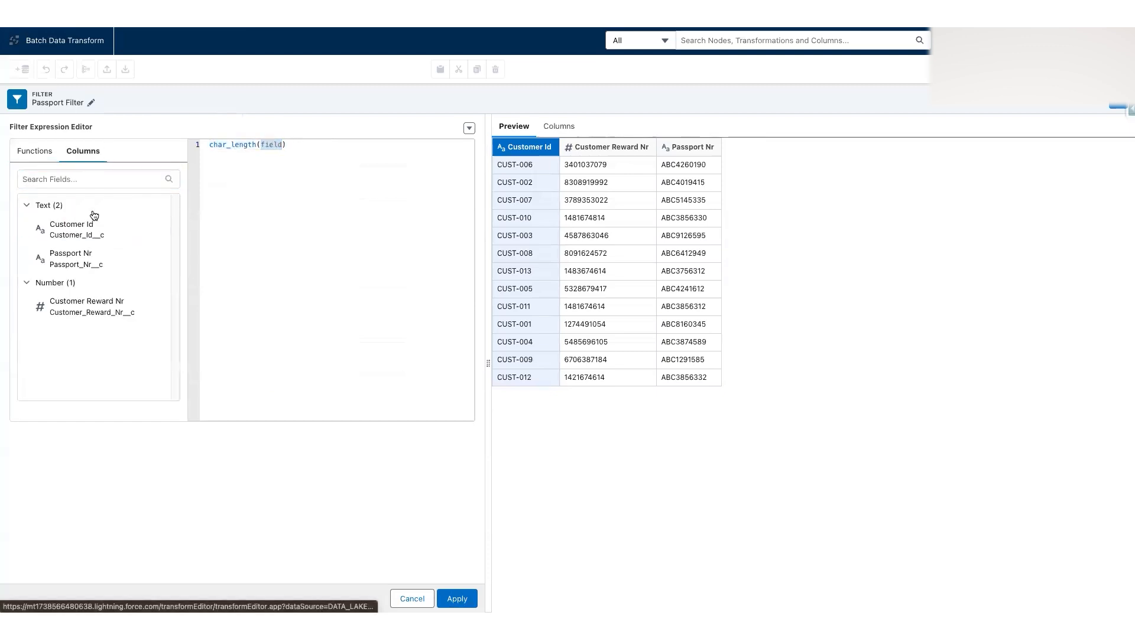
left_click(159, 258)
left_click(344, 153)
type("> 0")
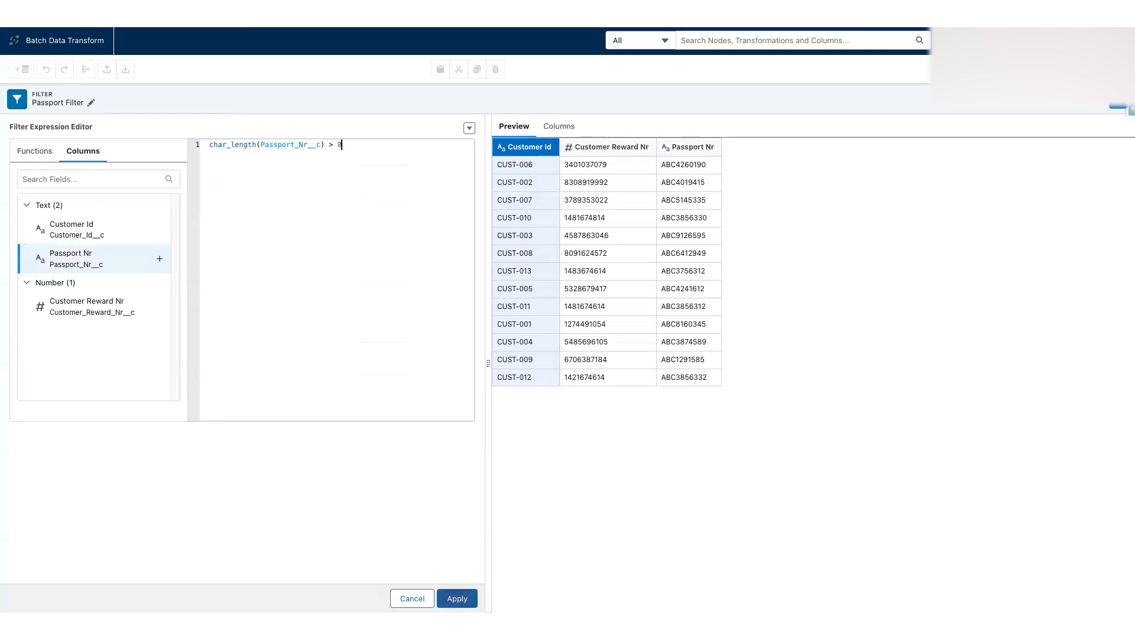
left_click(457, 598)
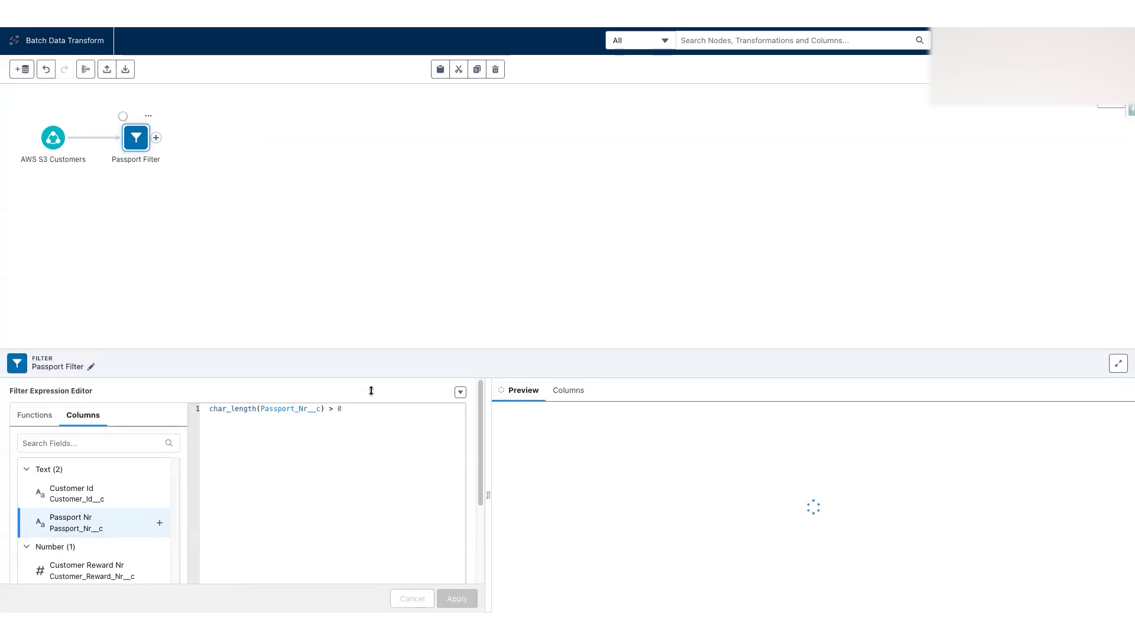
Check the filtered rows in the Passport Filter preview, and add a Transform node after Passport Filter.
left_click_drag(375, 350, 394, 183)
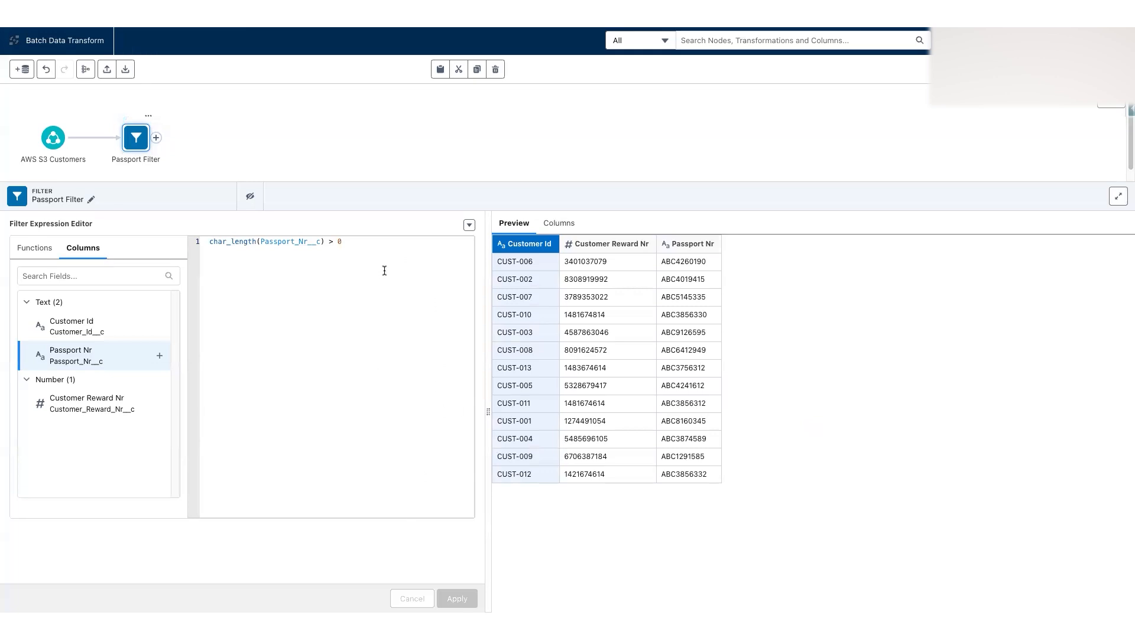
left_click(387, 147)
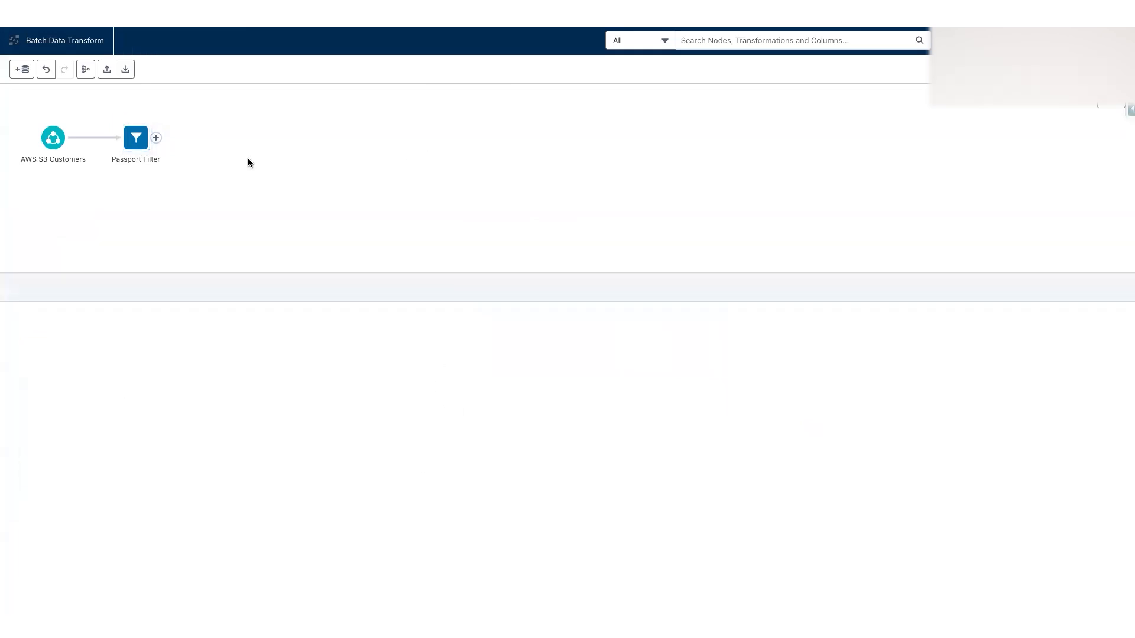
left_click(156, 138)
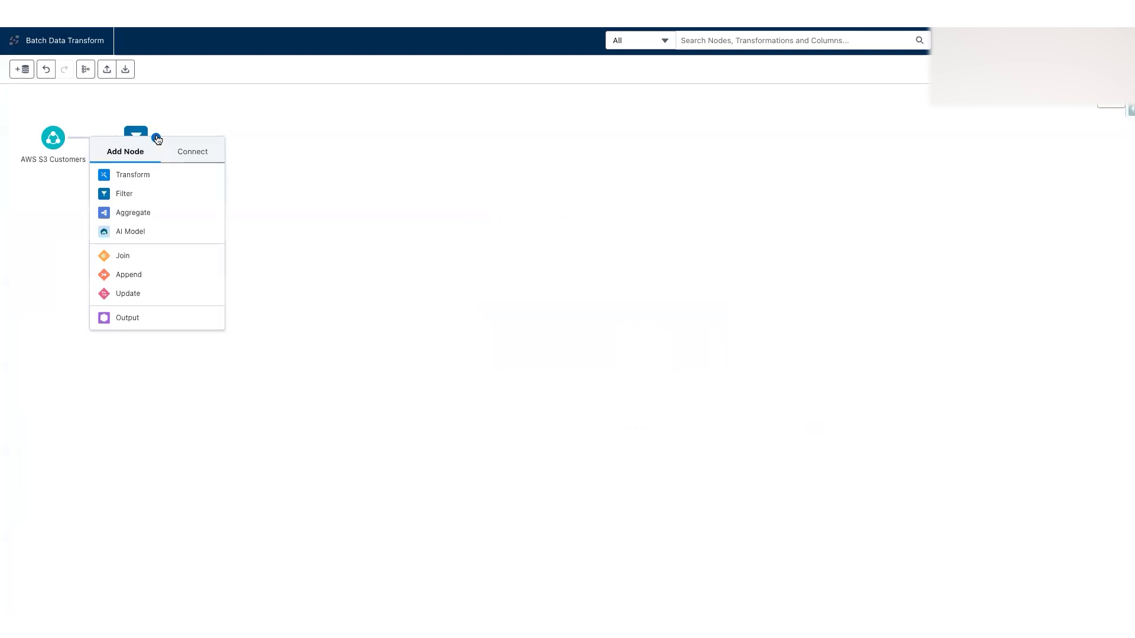
left_click(149, 177)
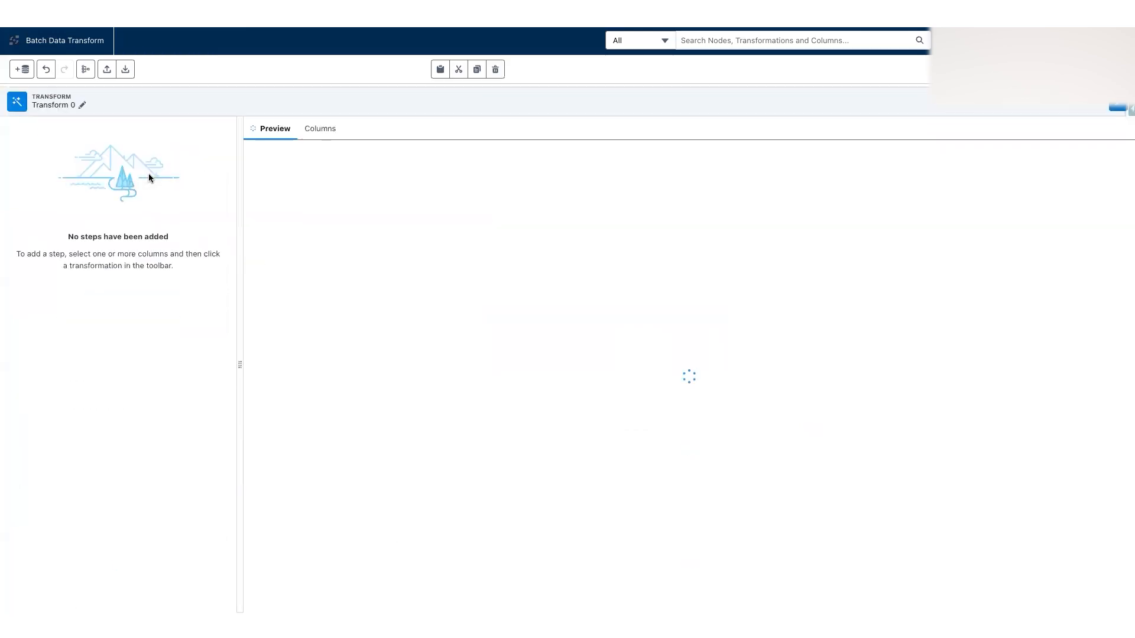
Rename the new Transform node as Passport Transform.
left_click(82, 104)
left_click_drag(126, 144, 66, 143)
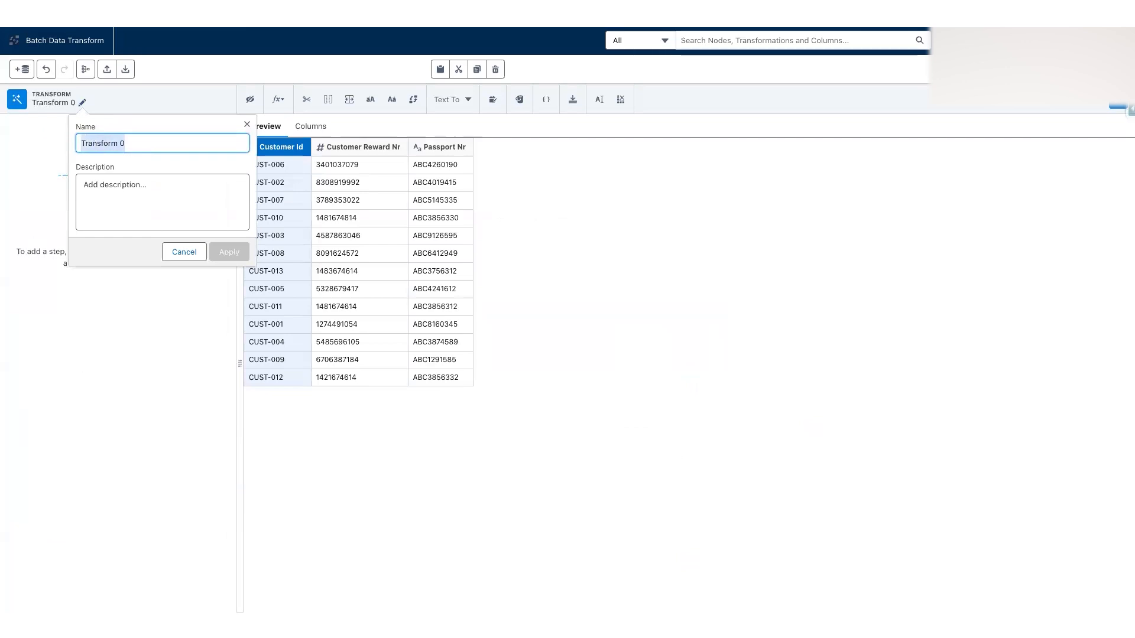
type("Passp")
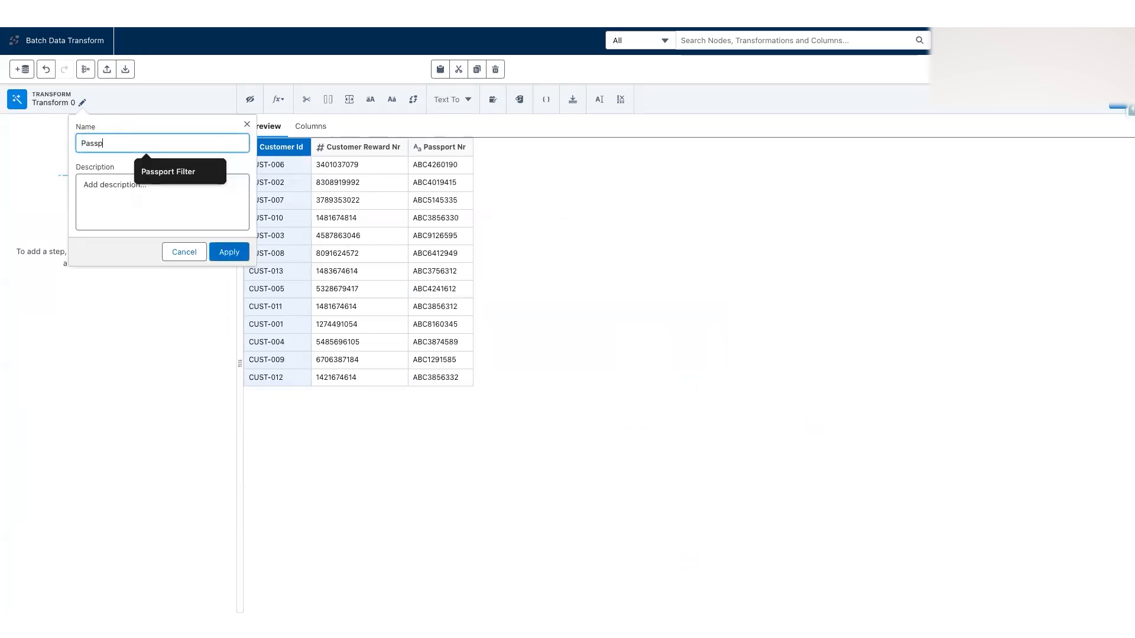
type("ort Traon")
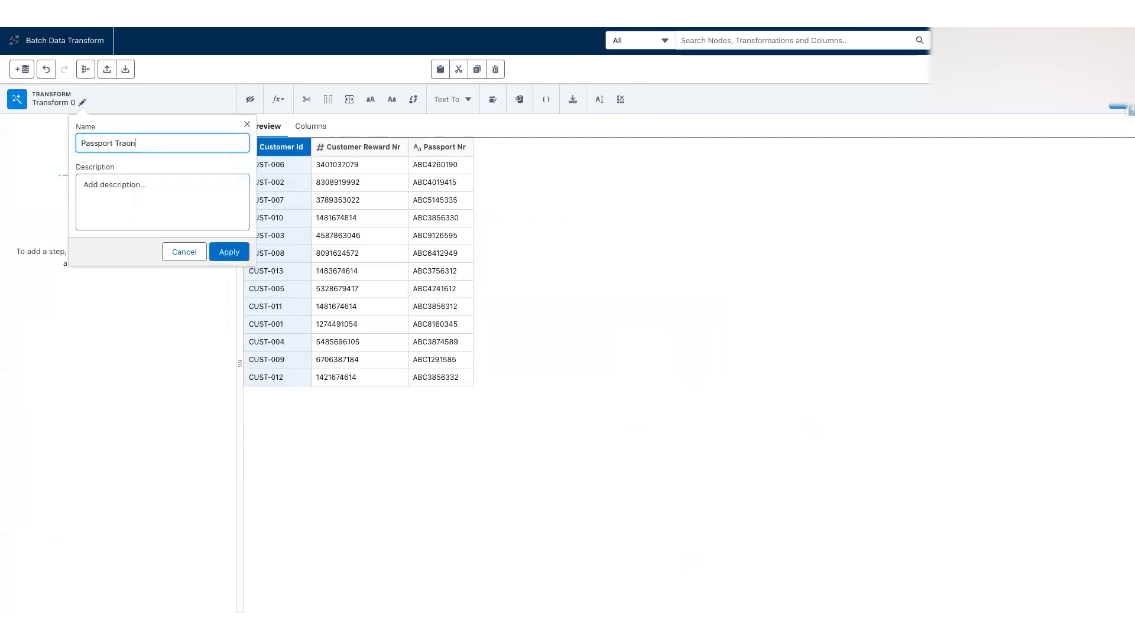
key("BackSpace")
type("nsfrom")
key("BackSpace")
key("BackSpace")
key("BackSpace")
type("orm")
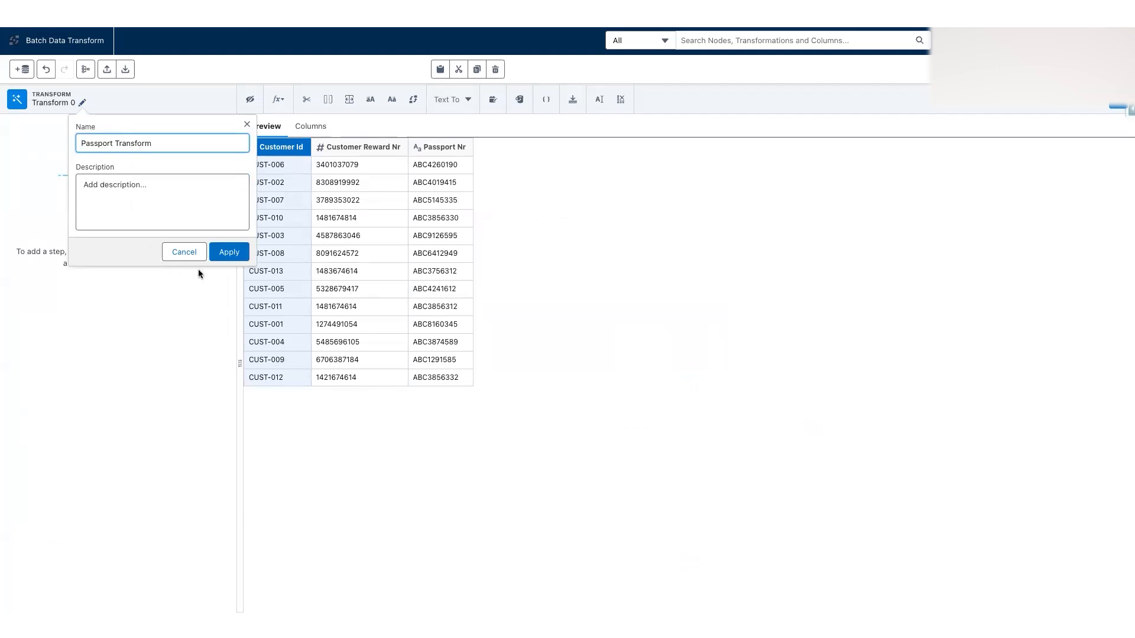
left_click(228, 252)
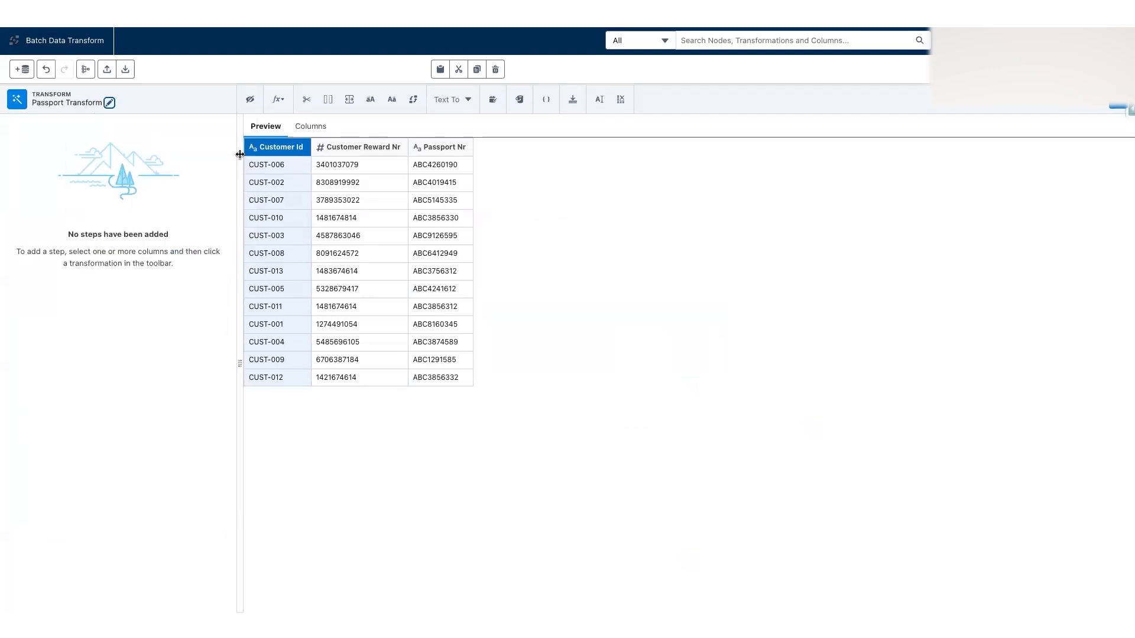
Drop the Customer Reward Nr column in Passport Transform and apply the transformation.
left_click(367, 149)
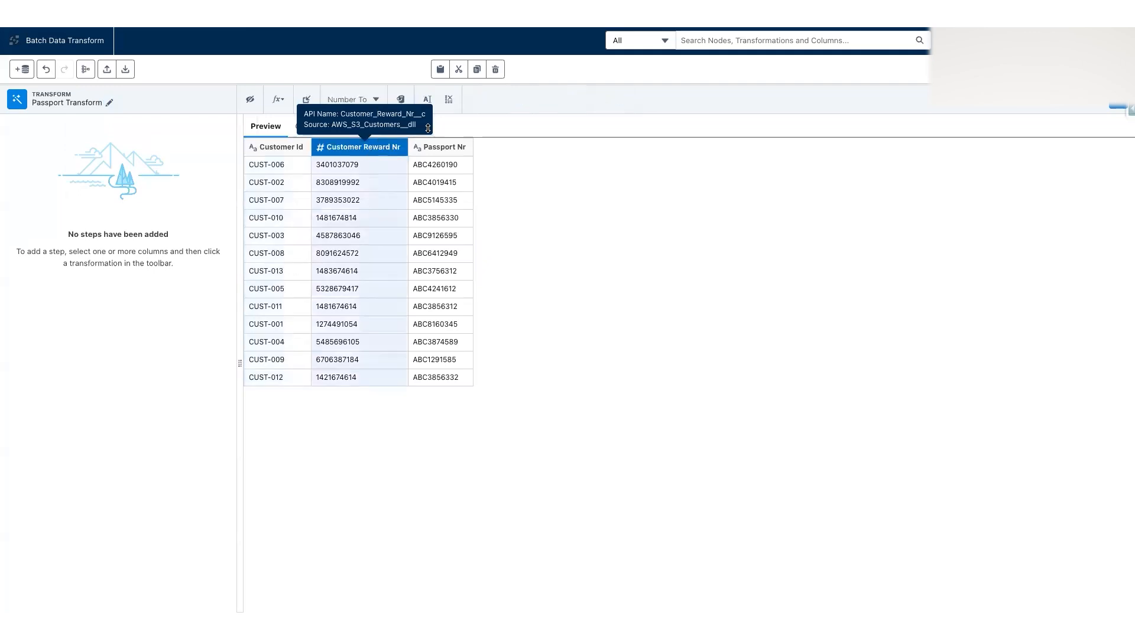
left_click(449, 101)
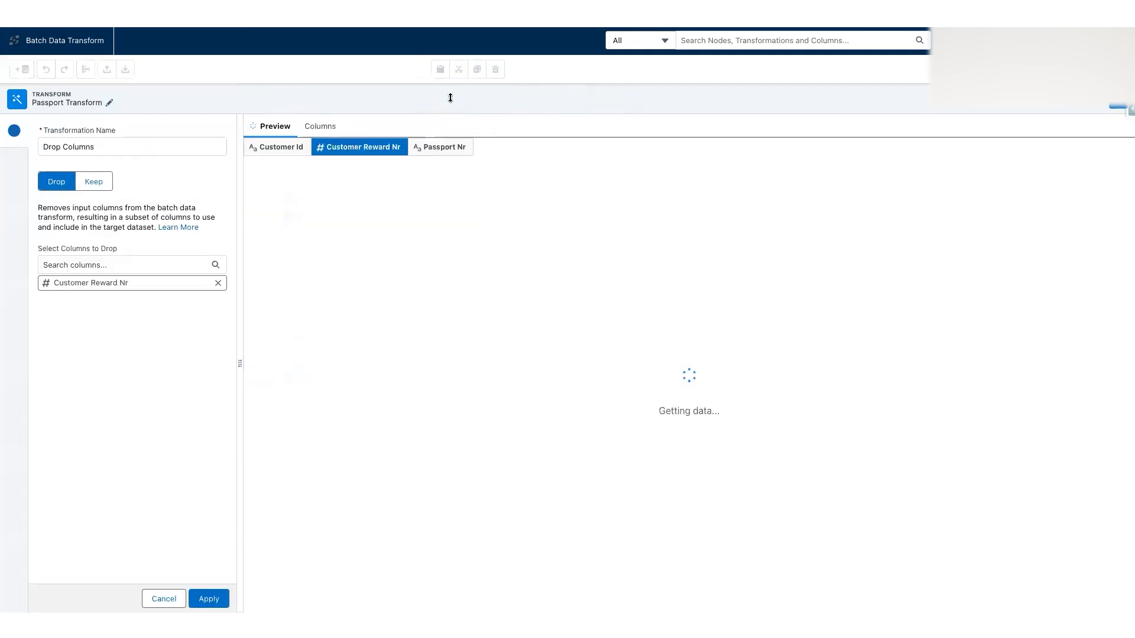
left_click(209, 599)
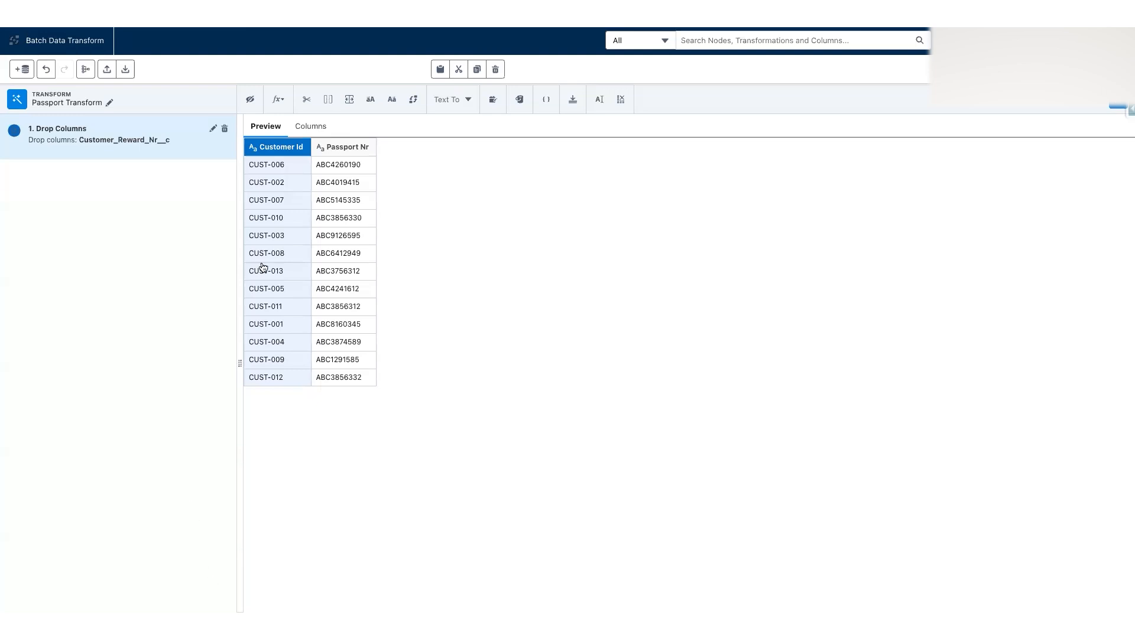
Add a custom formula to Passport Transform and enter "Passport Nr" in double quotes as its expression.
left_click(284, 102)
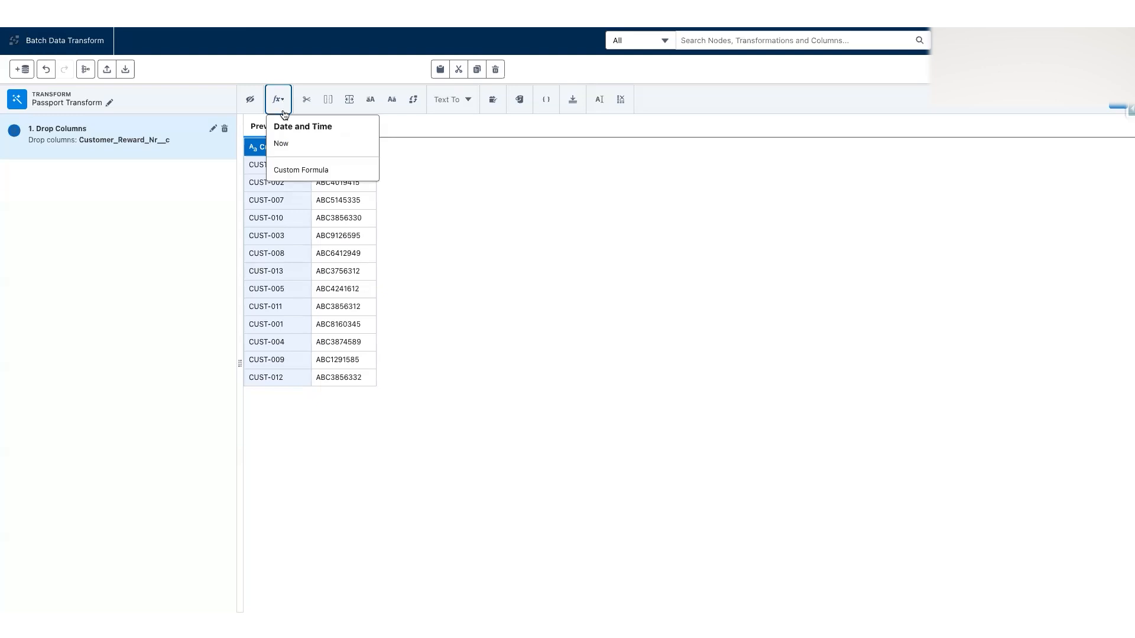
left_click(298, 172)
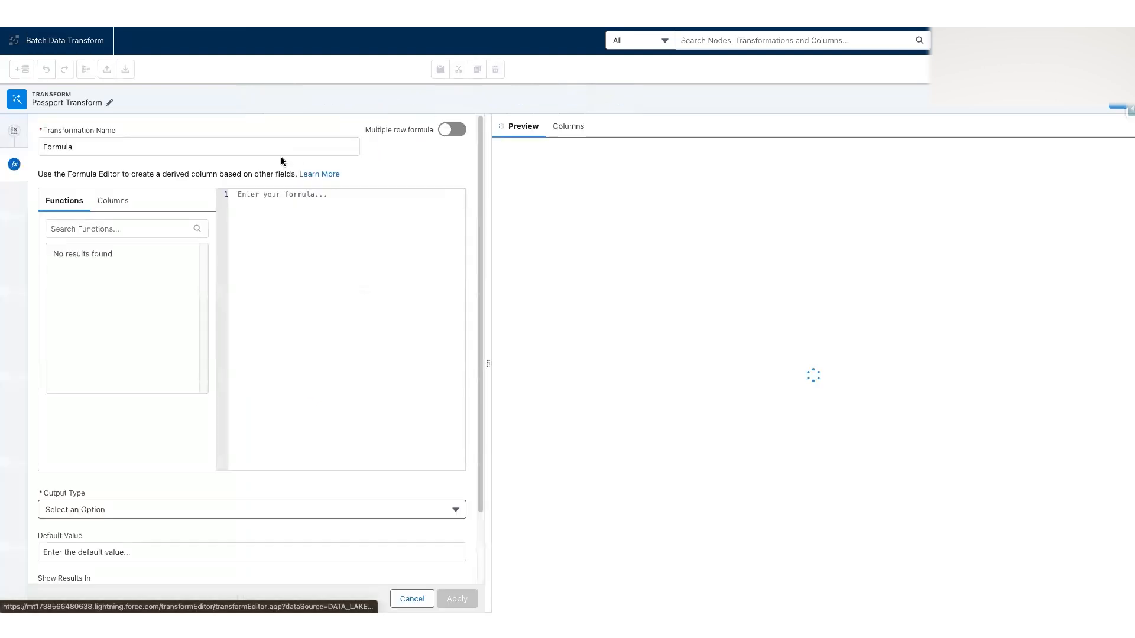
left_click(171, 149)
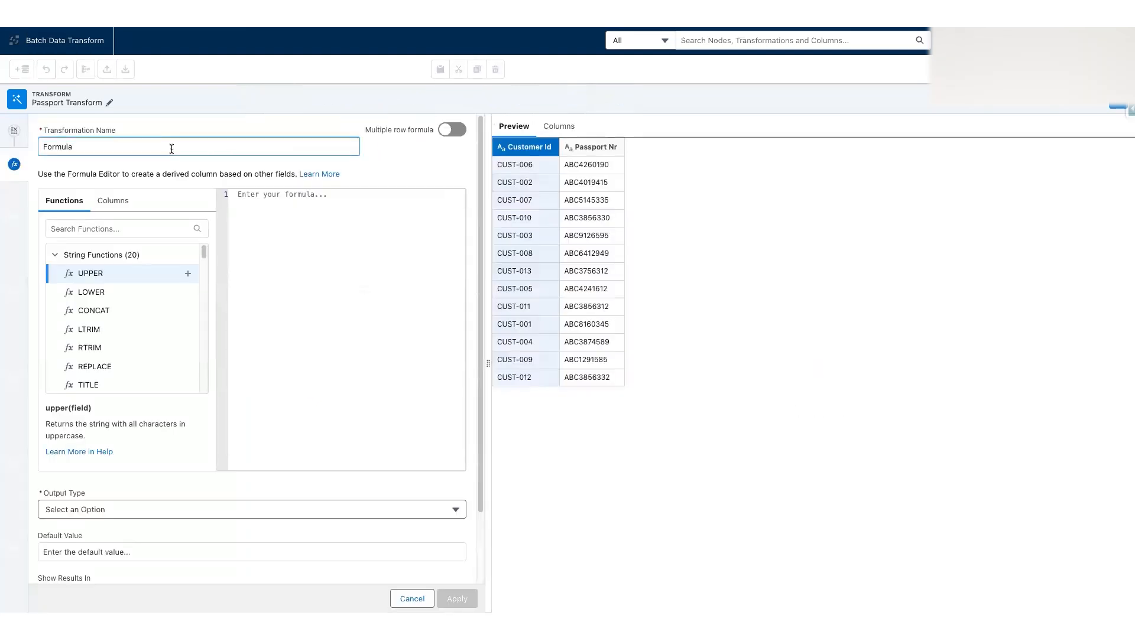
left_click(283, 202)
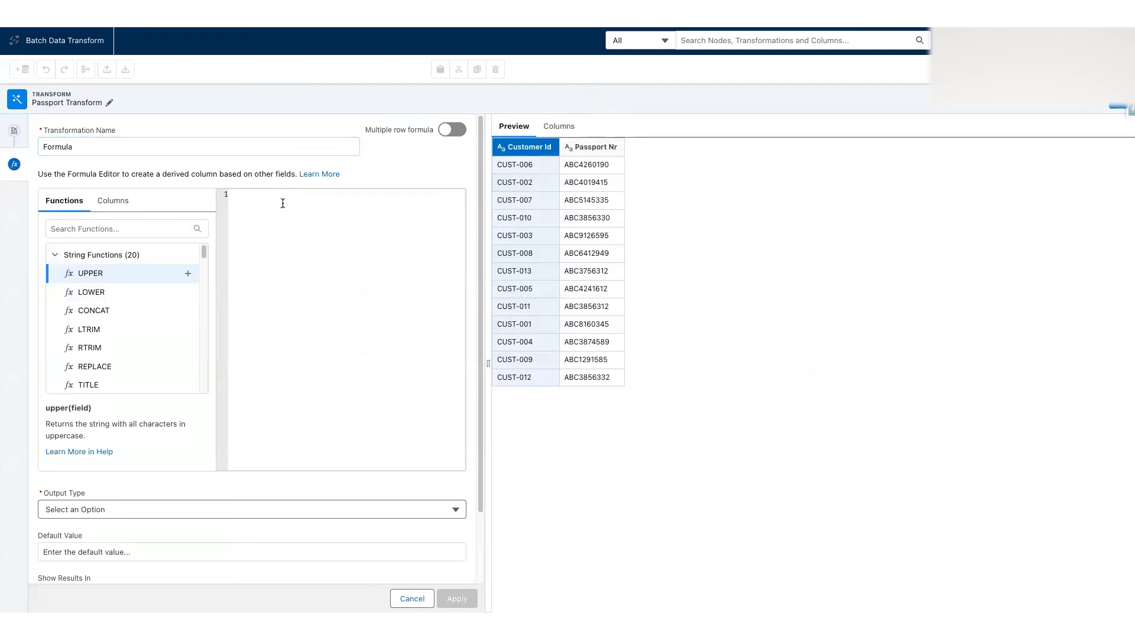
type("\"\"")
type("Passport N")
type("r")
mouse_move(596, 147)
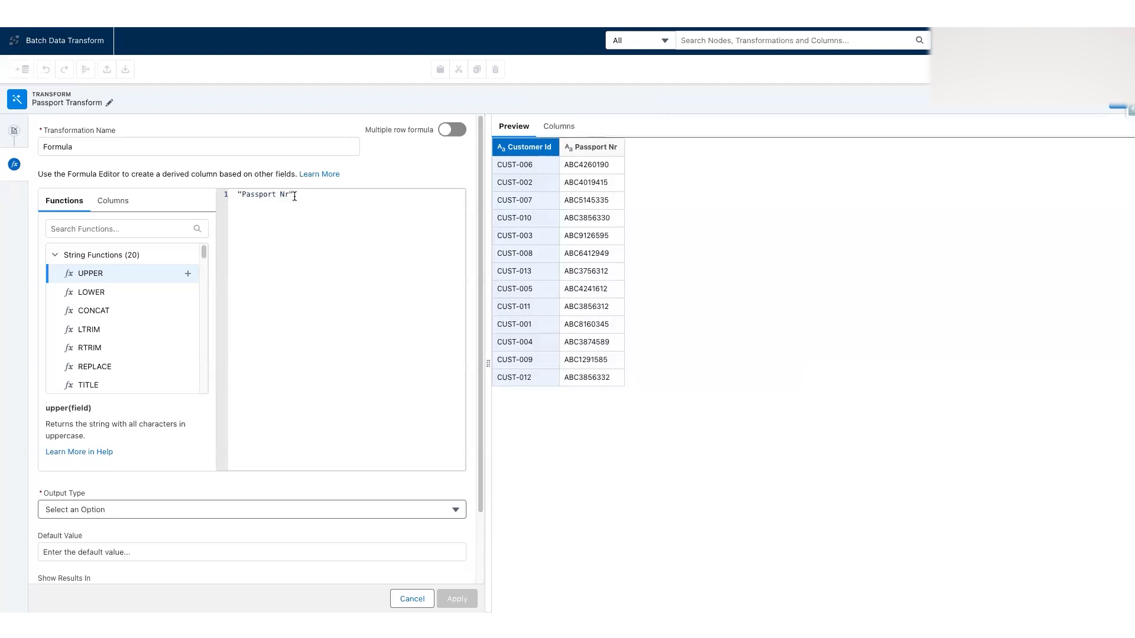
left_click_drag(290, 195, 242, 195)
left_click(318, 197)
Set the formula's output type to Text, its column label to Identifier Type and API name to Identifier_Type__c, and try to apply it.
scroll(162, 473, "down", 2)
left_click(160, 461)
left_click(124, 489)
scroll(148, 450, "down", 1)
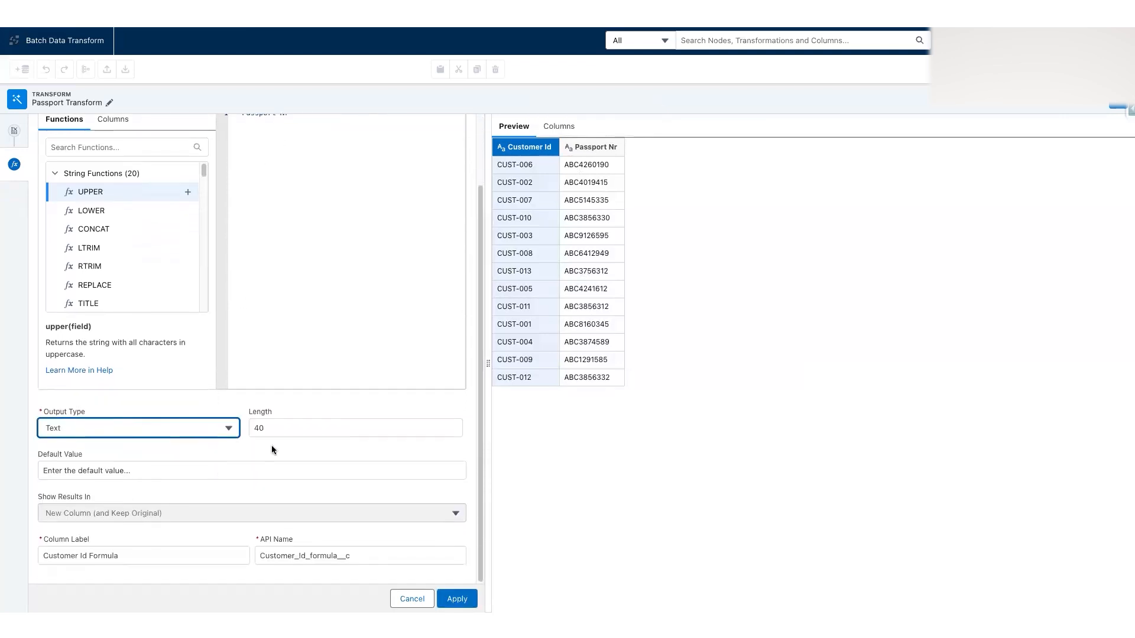
triple_click(144, 556)
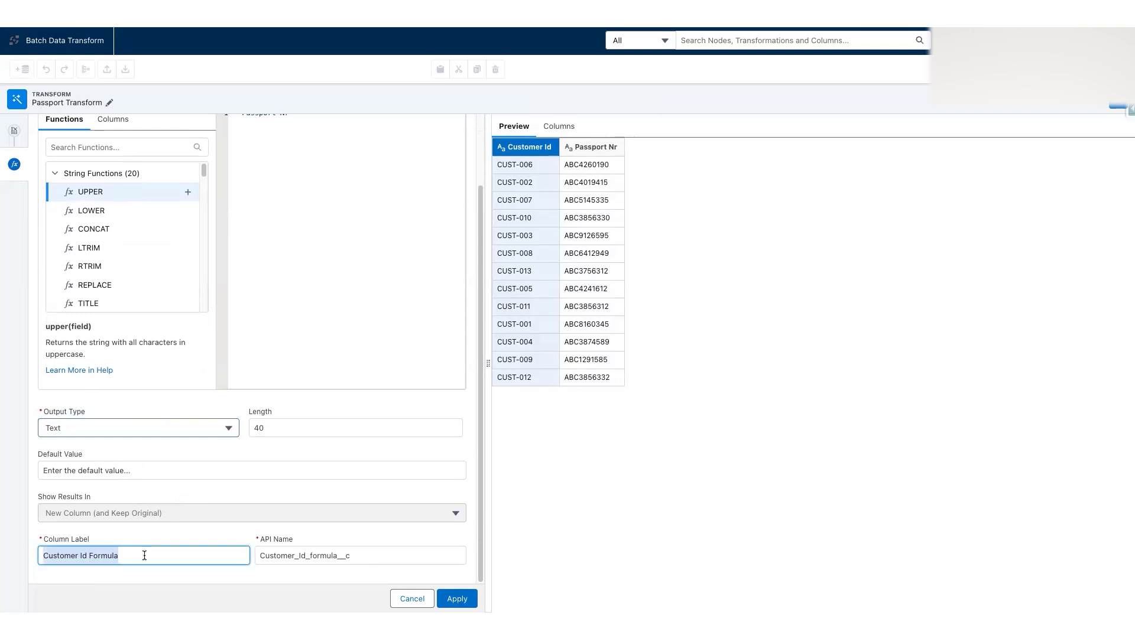
type("Iden")
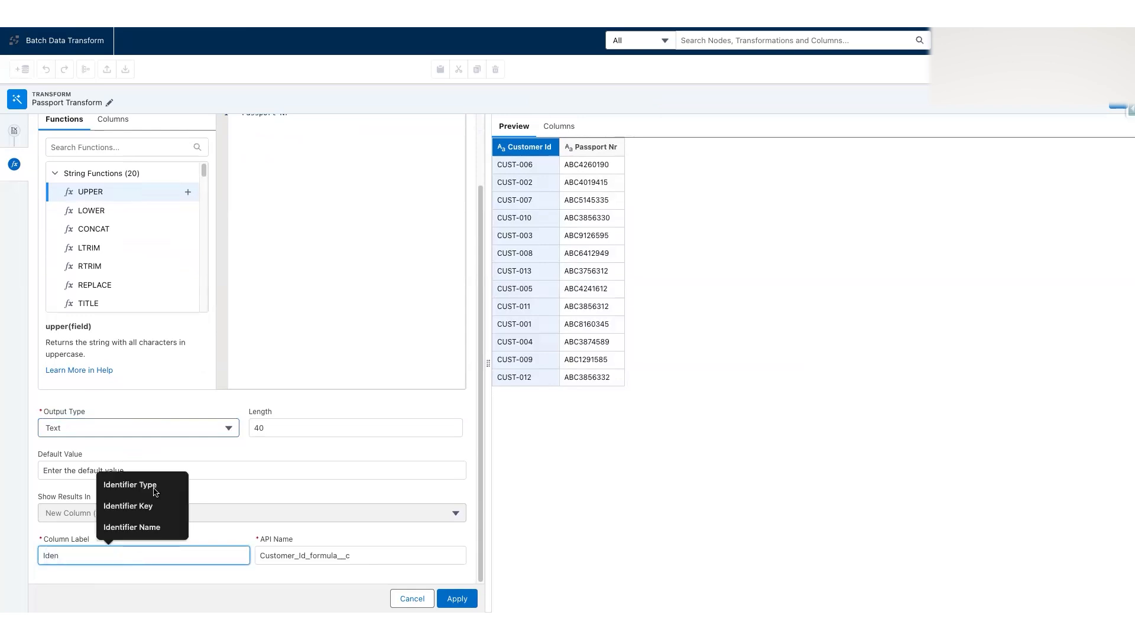
left_click(155, 488)
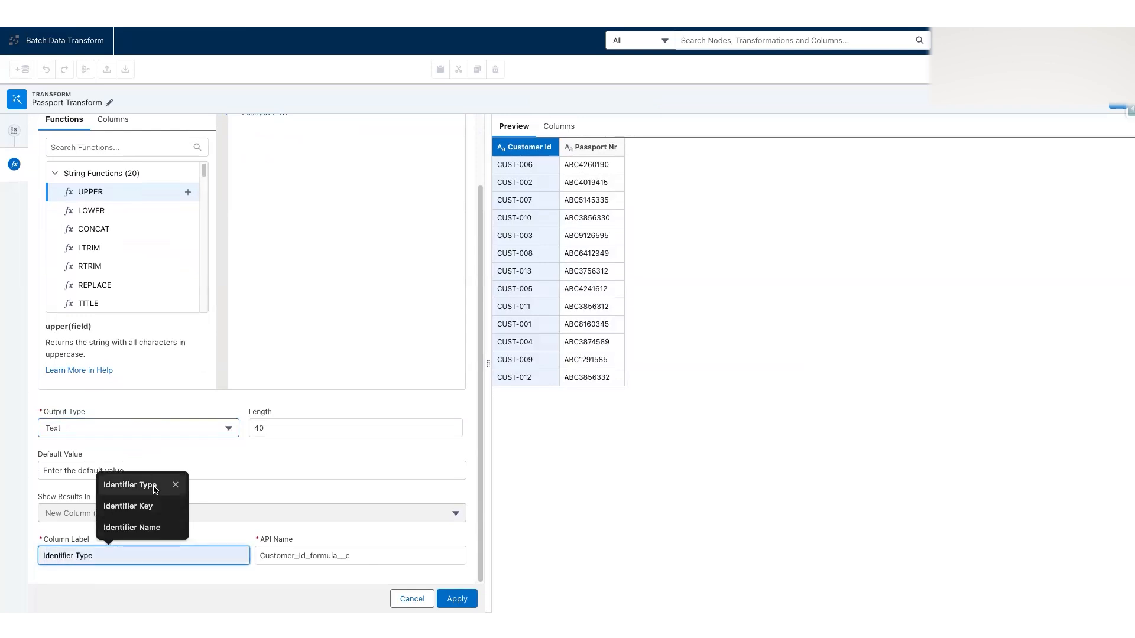
triple_click(384, 556)
type("Iden")
left_click(322, 492)
left_click(457, 600)
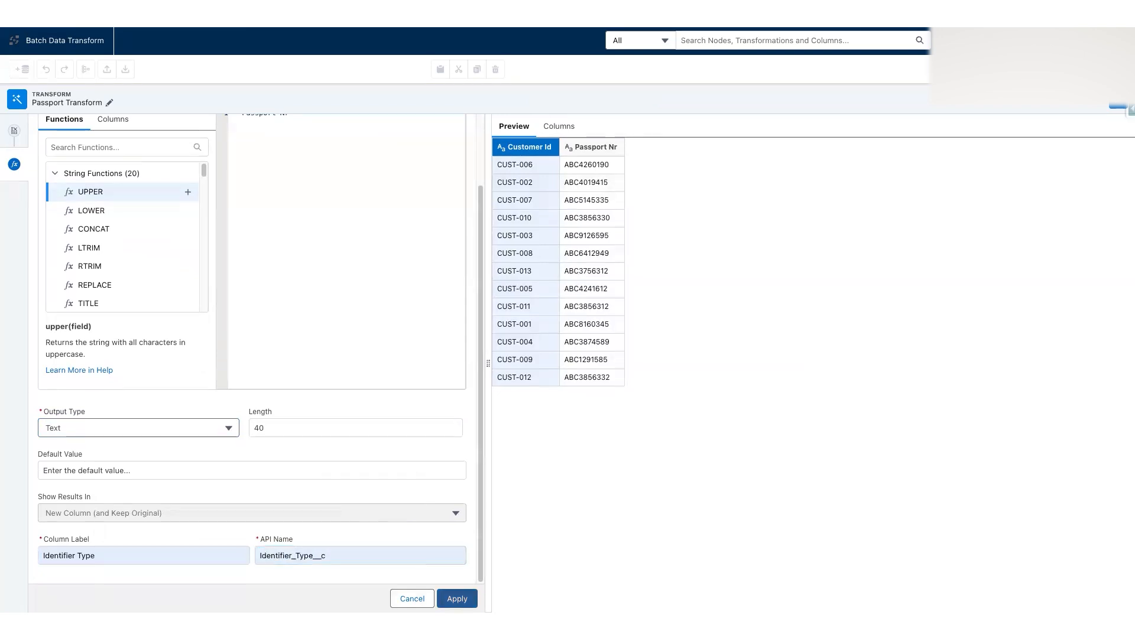
Change the formula to 'Passport Nr' in single quotes and apply it to Passport Transform.
scroll(306, 409, "up", 3)
left_click(324, 241)
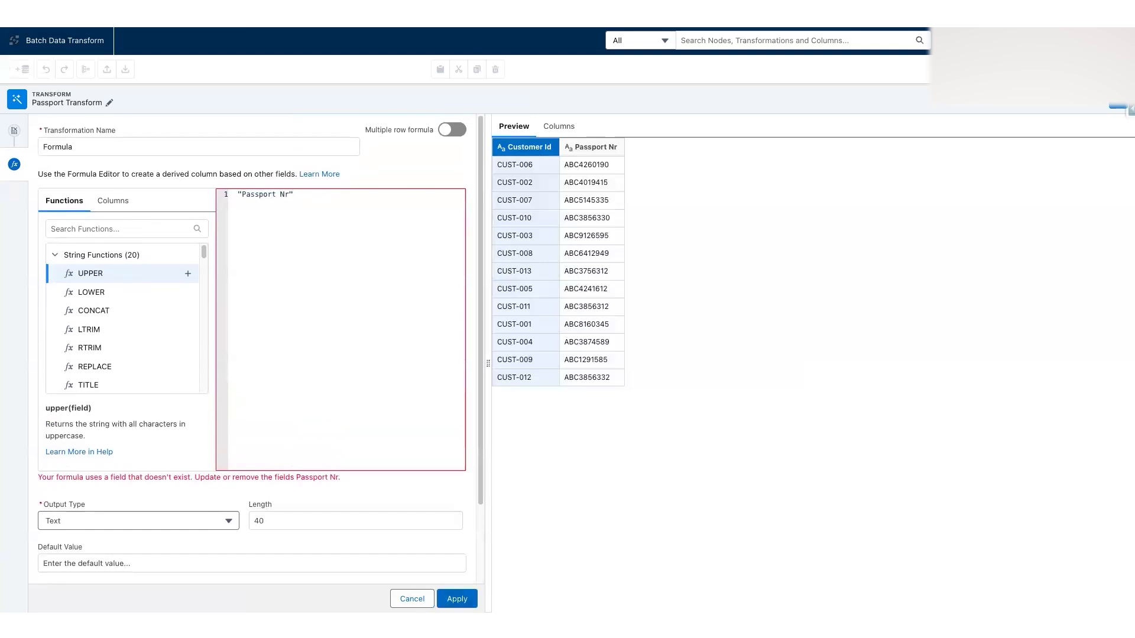
key("BackSpace")
key("Home")
key("Delete")
type("'")
key("End")
type("'")
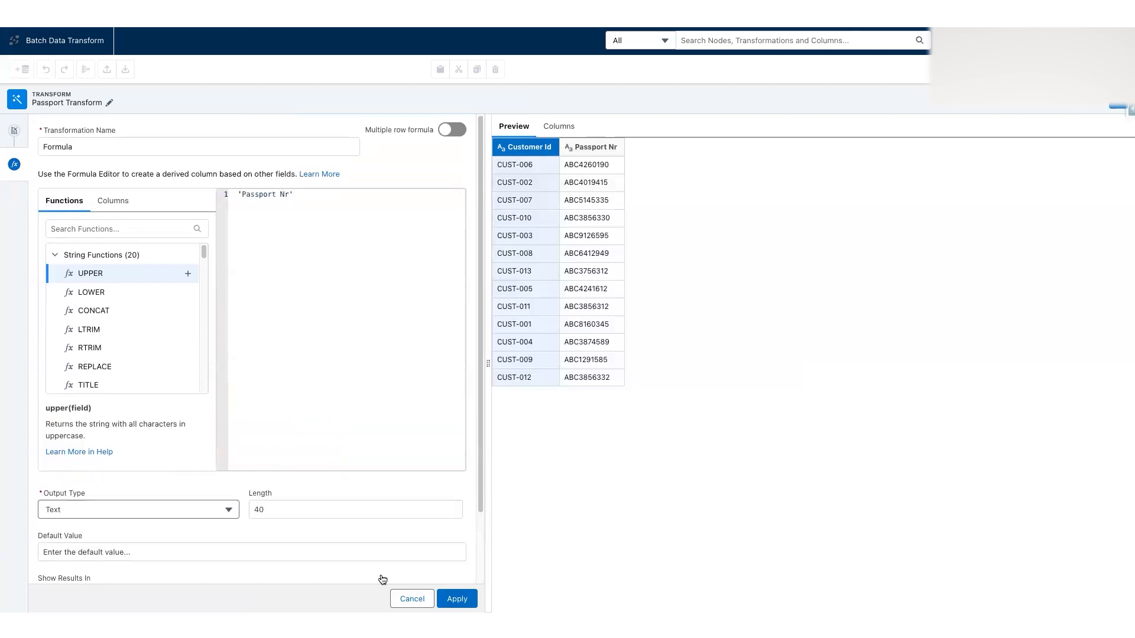
left_click(454, 598)
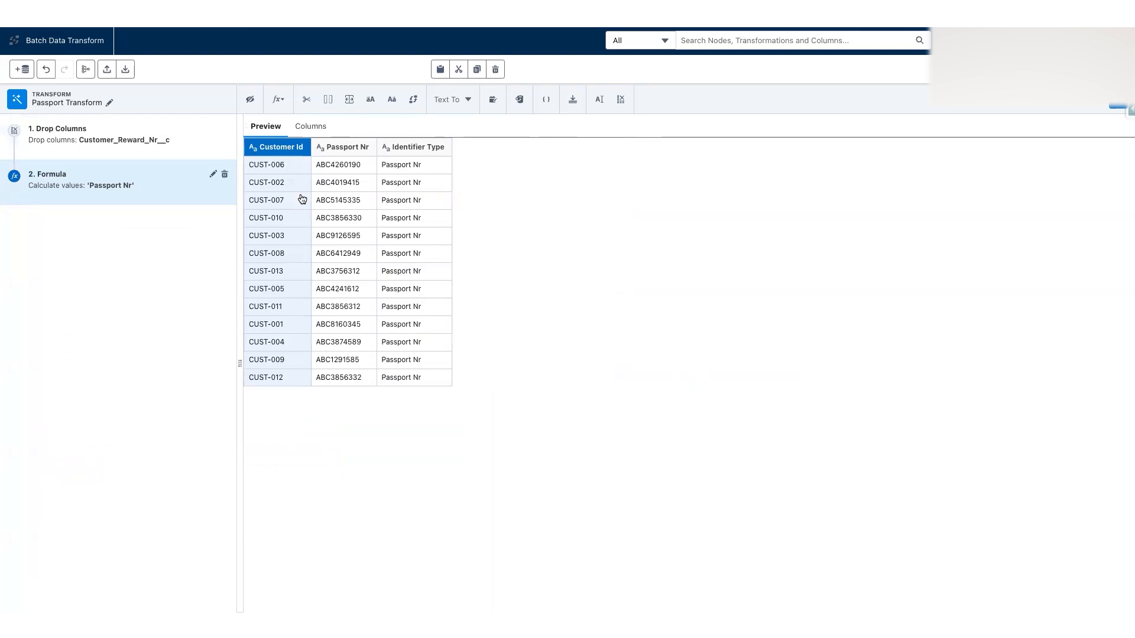
Edit the Passport Nr column's attributes to label Identifier Number and API name Identifier_Number__c, and apply them.
left_click(329, 152)
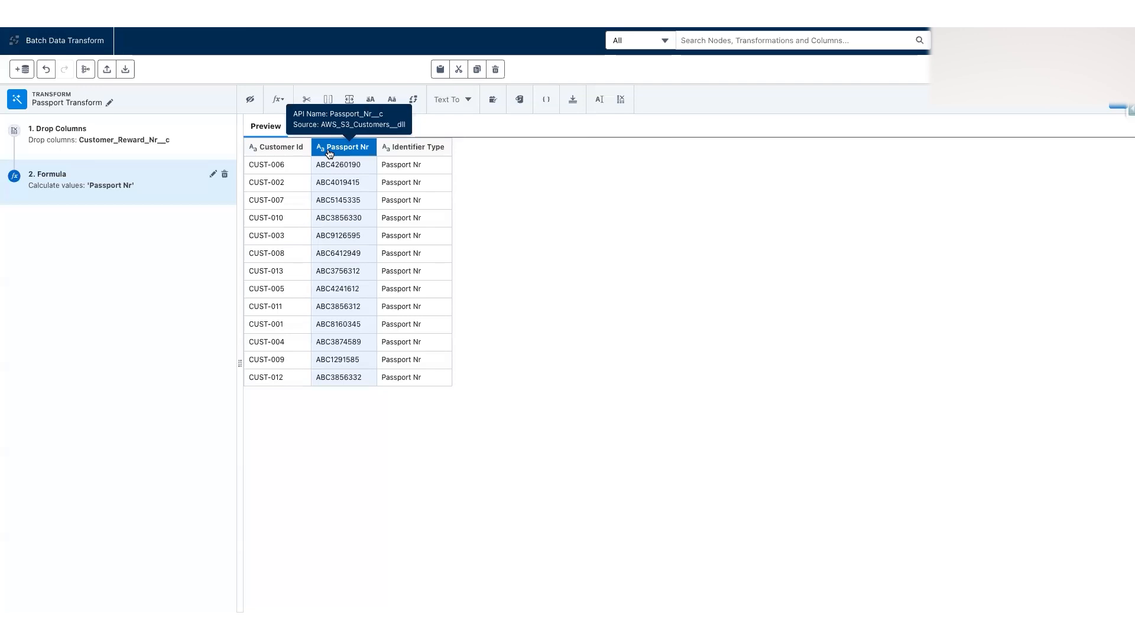
left_click(599, 100)
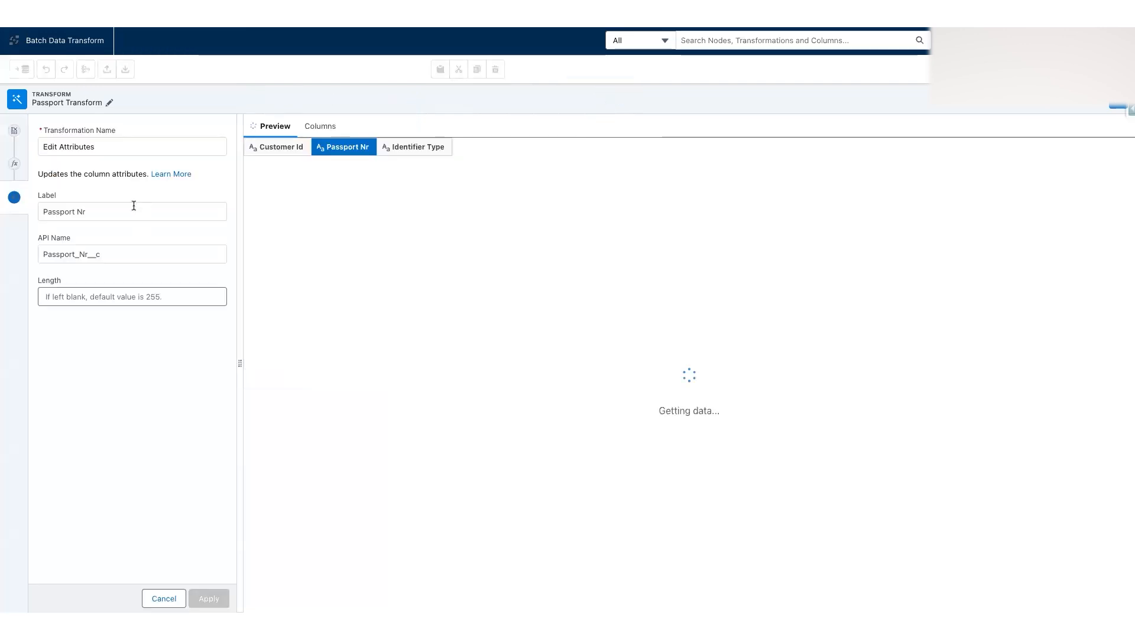
left_click(136, 211)
triple_click(66, 208)
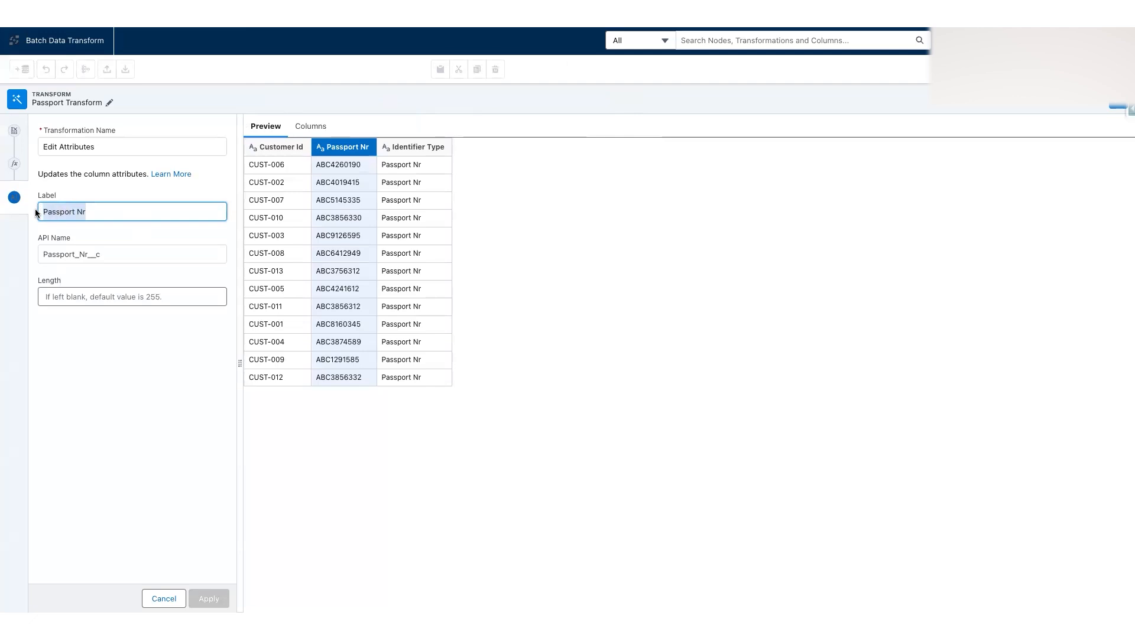
type("Identi")
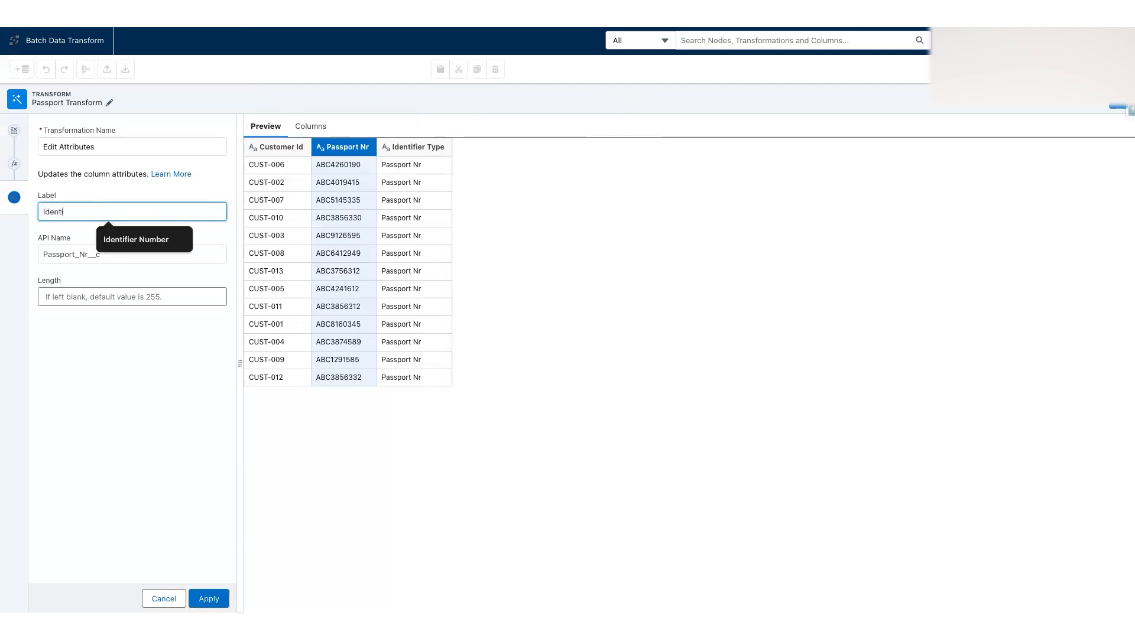
left_click(129, 242)
left_click(114, 256)
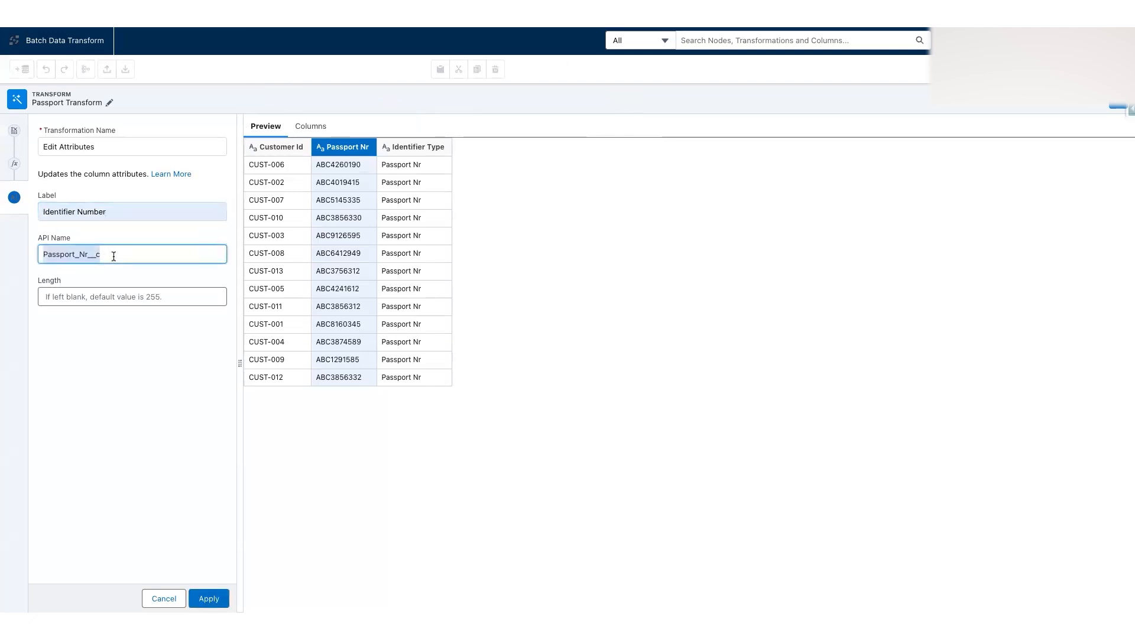
type("Identi")
left_click(130, 284)
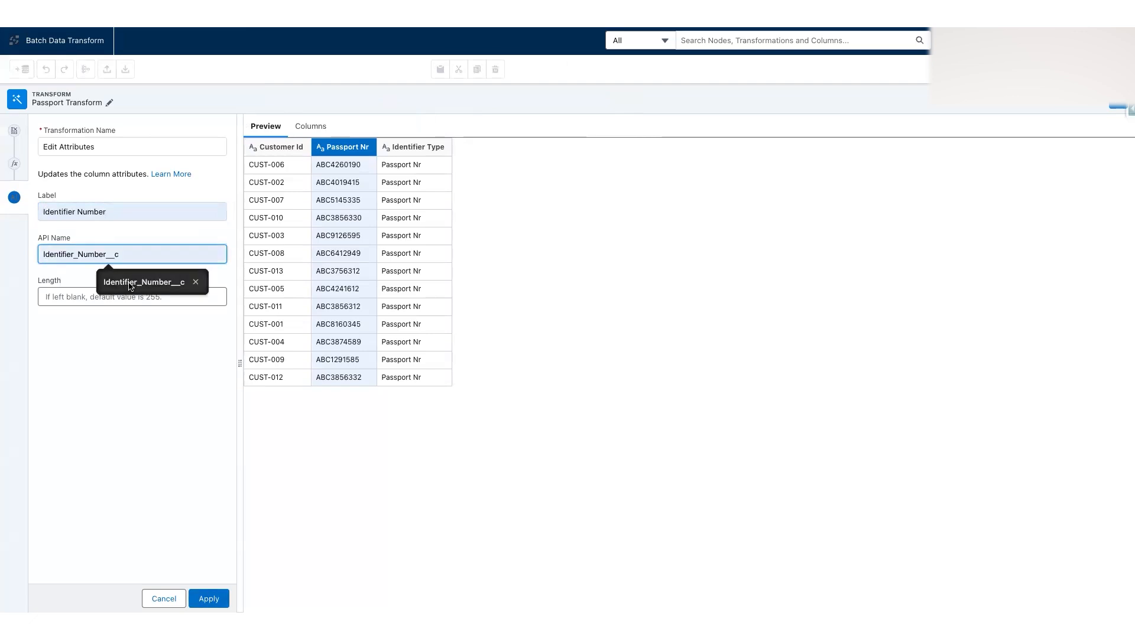
left_click(208, 599)
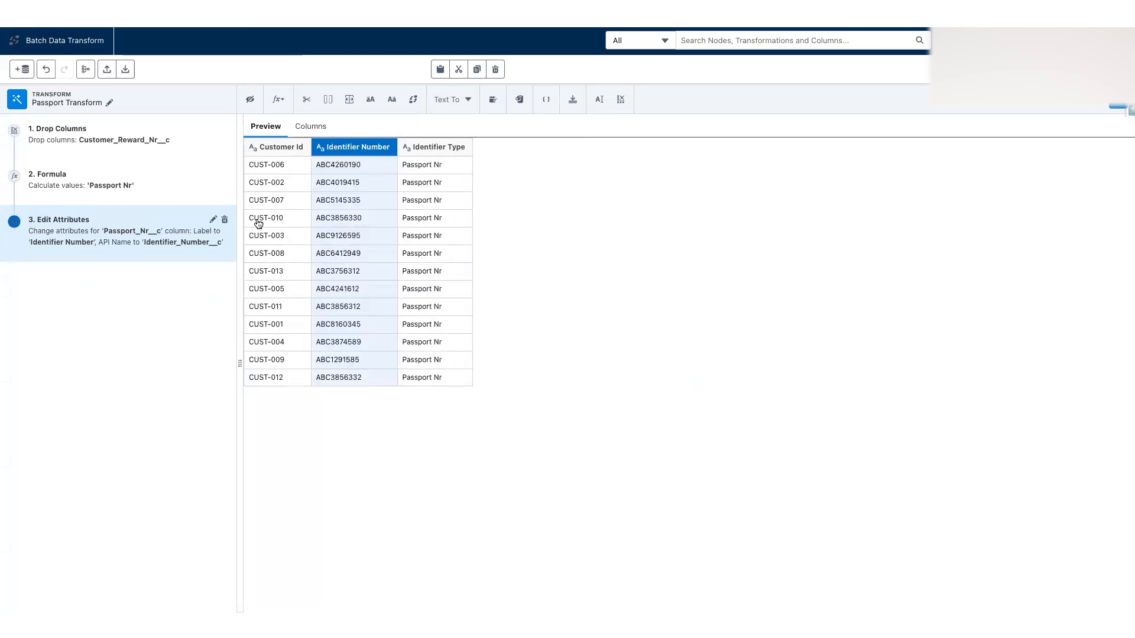
Edit the Customer Id column's attributes to label Party and API name Party__c, and apply them.
left_click(286, 147)
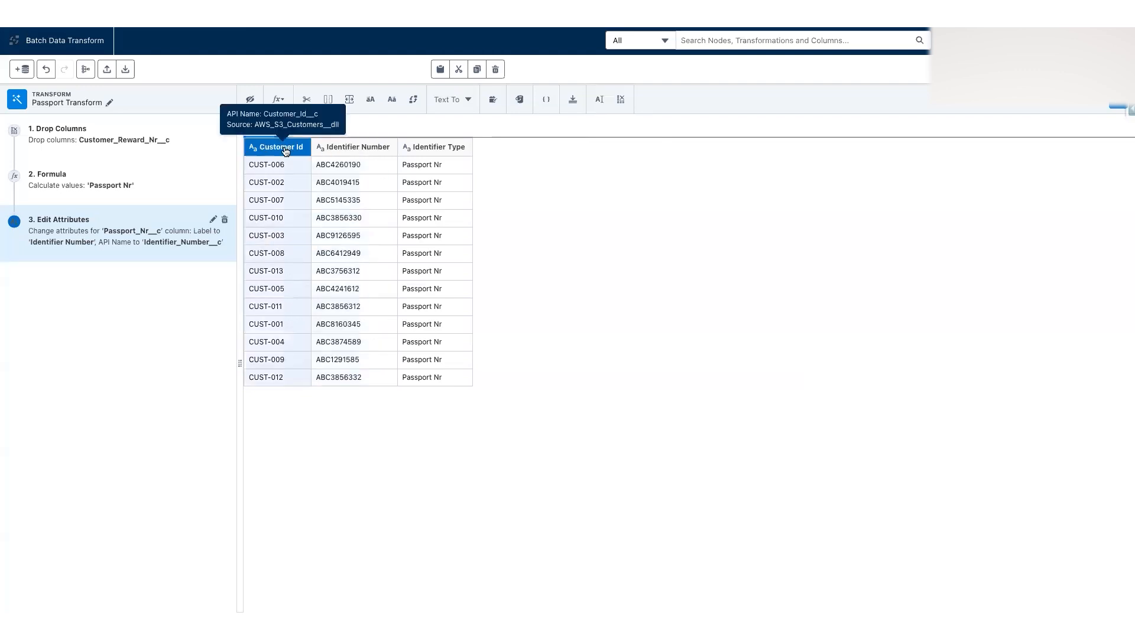
left_click(600, 100)
triple_click(103, 208)
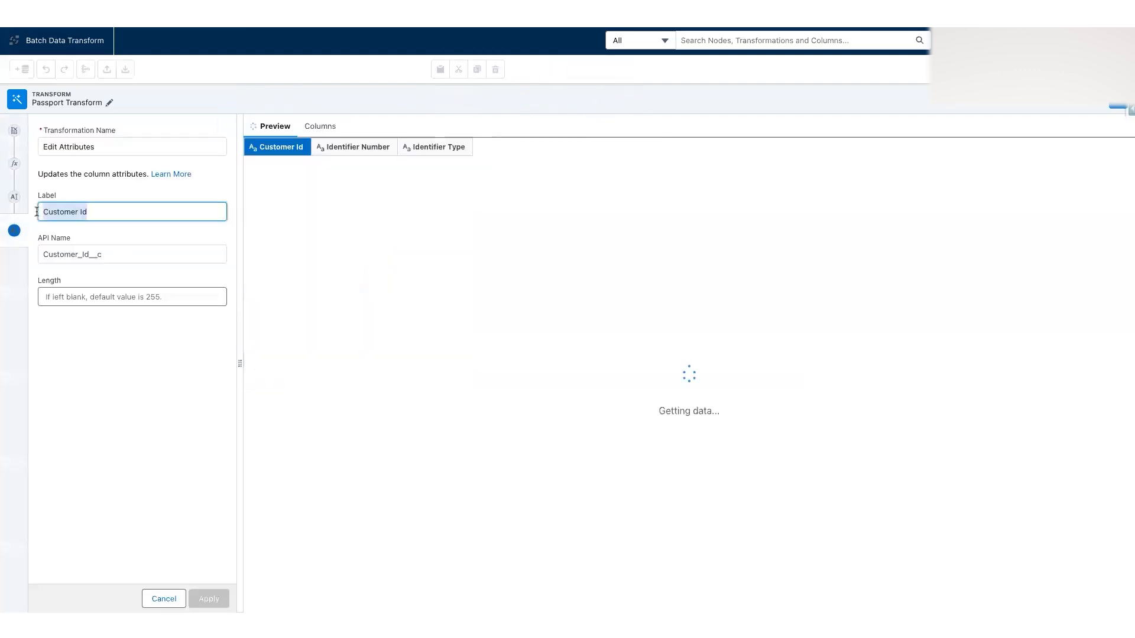
type("Par")
left_click(123, 249)
triple_click(127, 253)
type("Par")
left_click(120, 282)
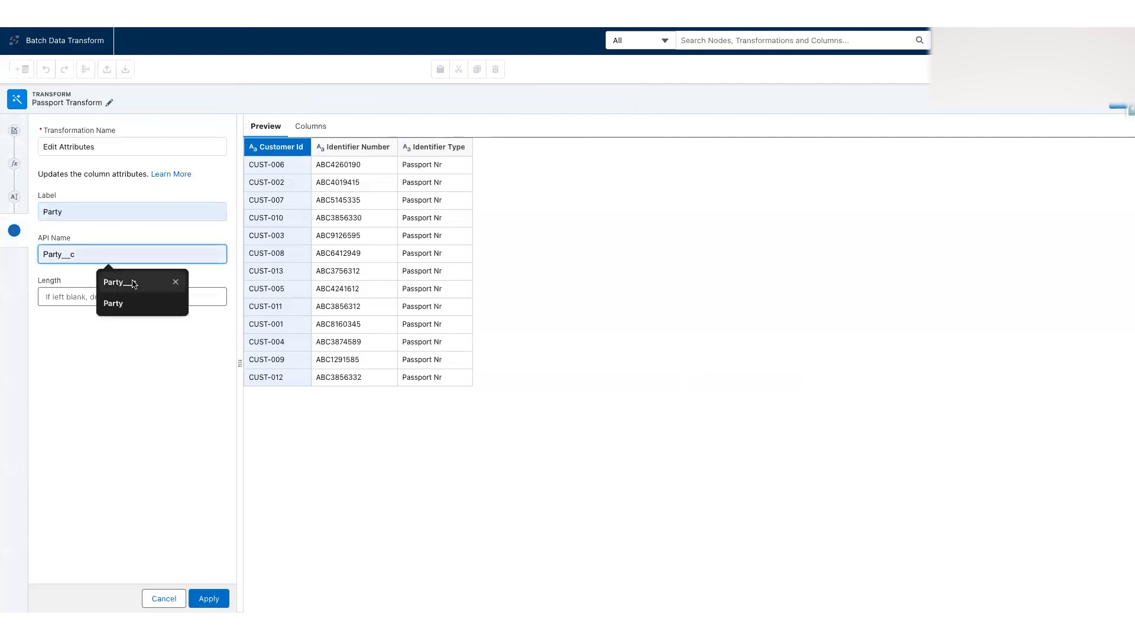
left_click(208, 599)
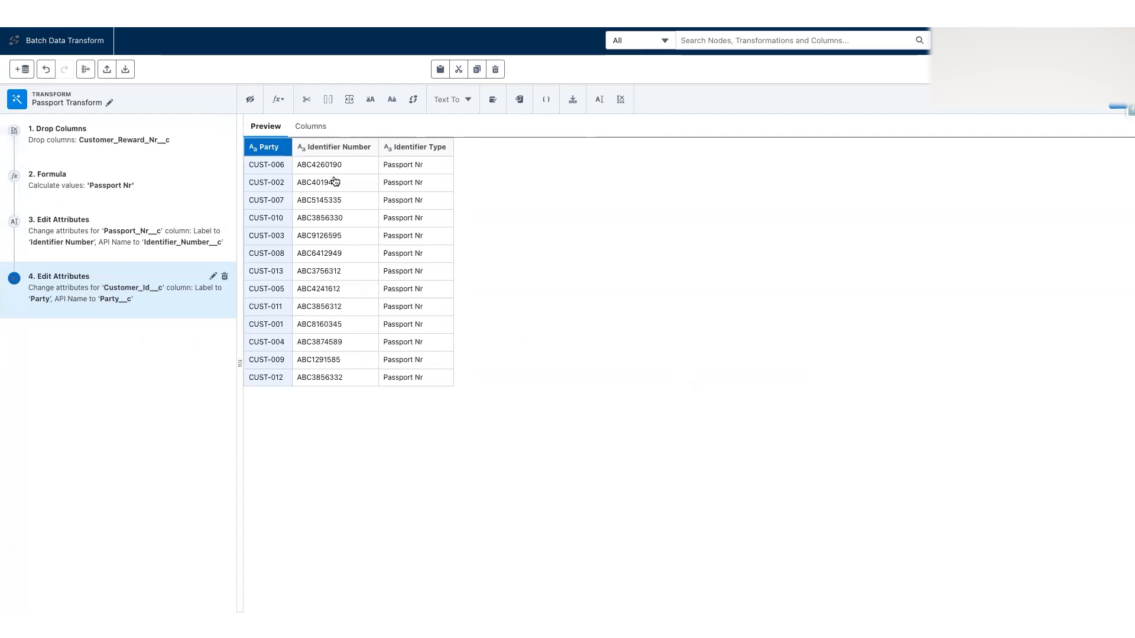
Add a custom formula to Passport Transform with the expression 'Identifier' in single quotes.
left_click(286, 102)
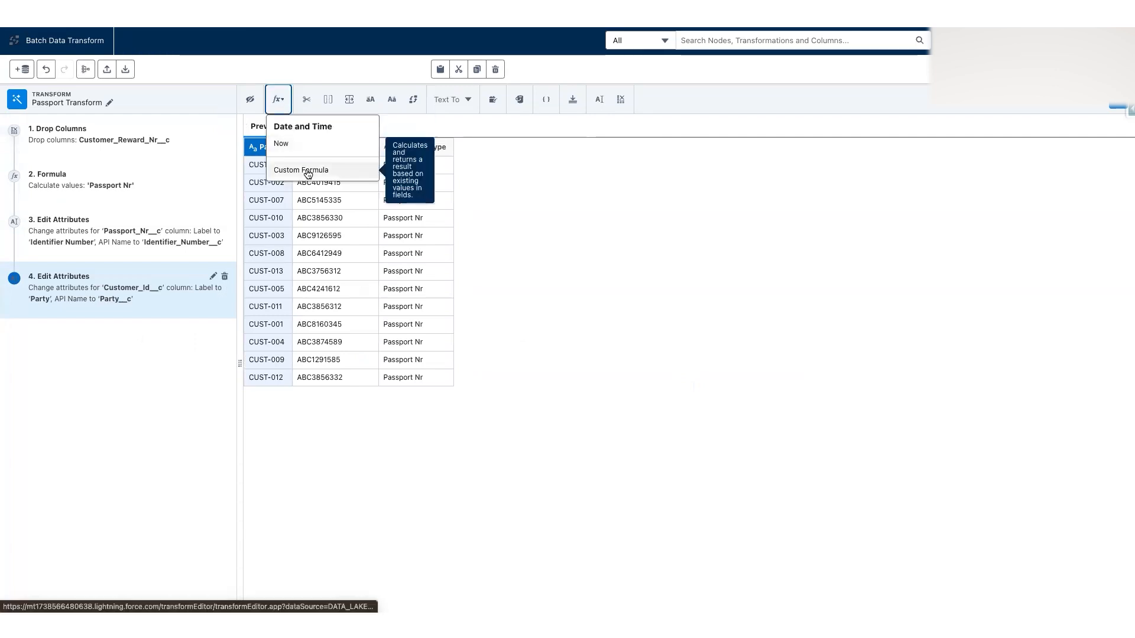
left_click(306, 171)
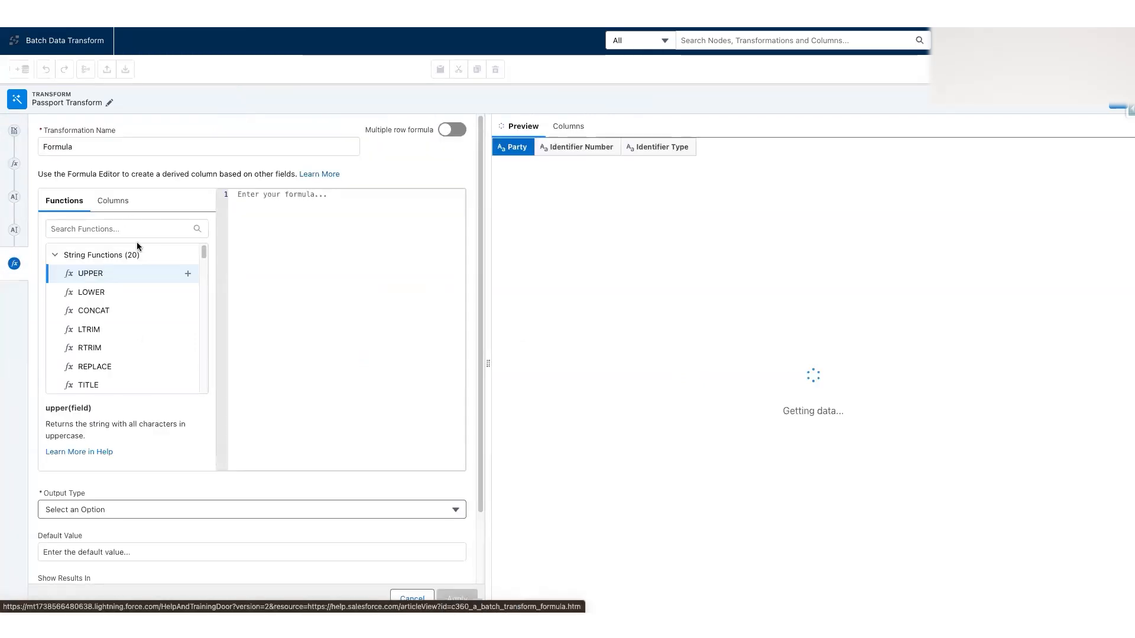
left_click(272, 229)
type("Identifier")
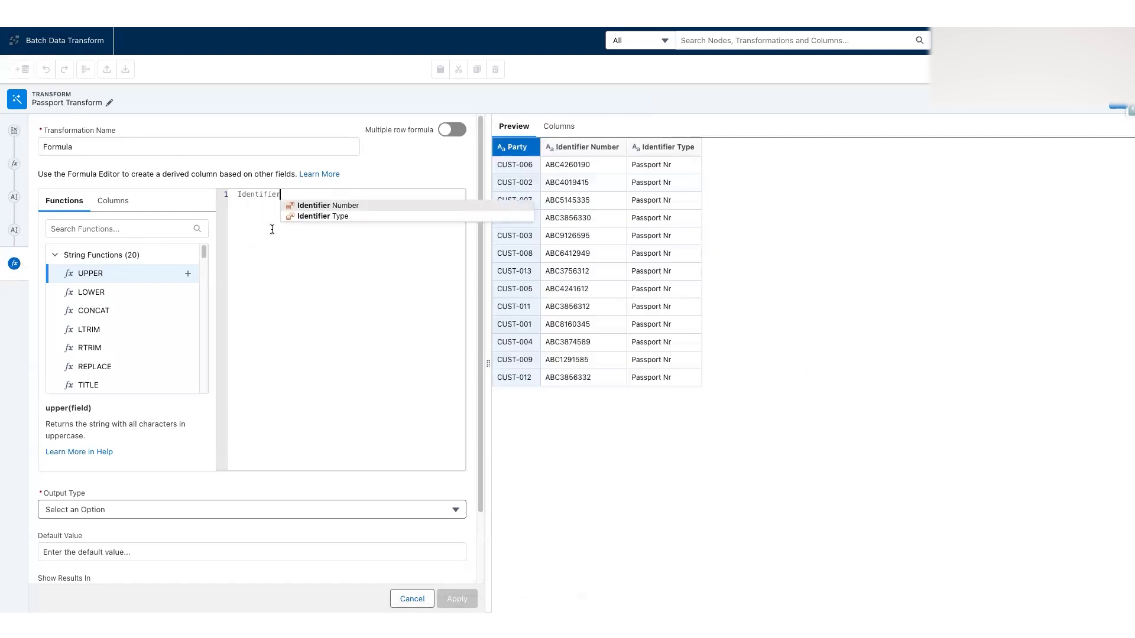
type("'")
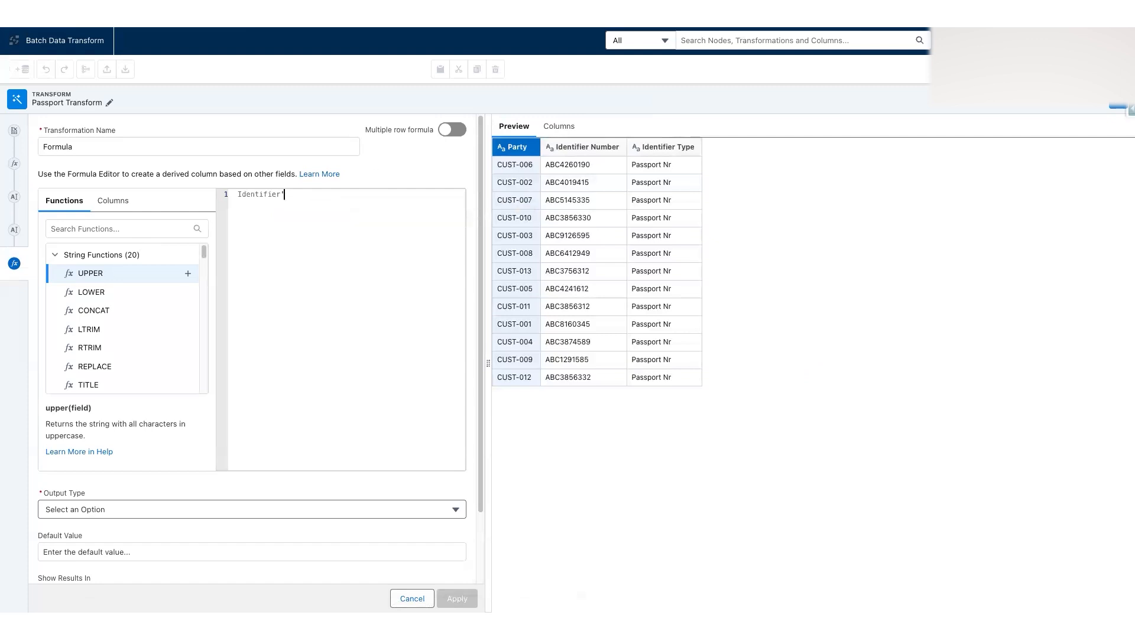
type("'")
scroll(182, 481, "down", 2)
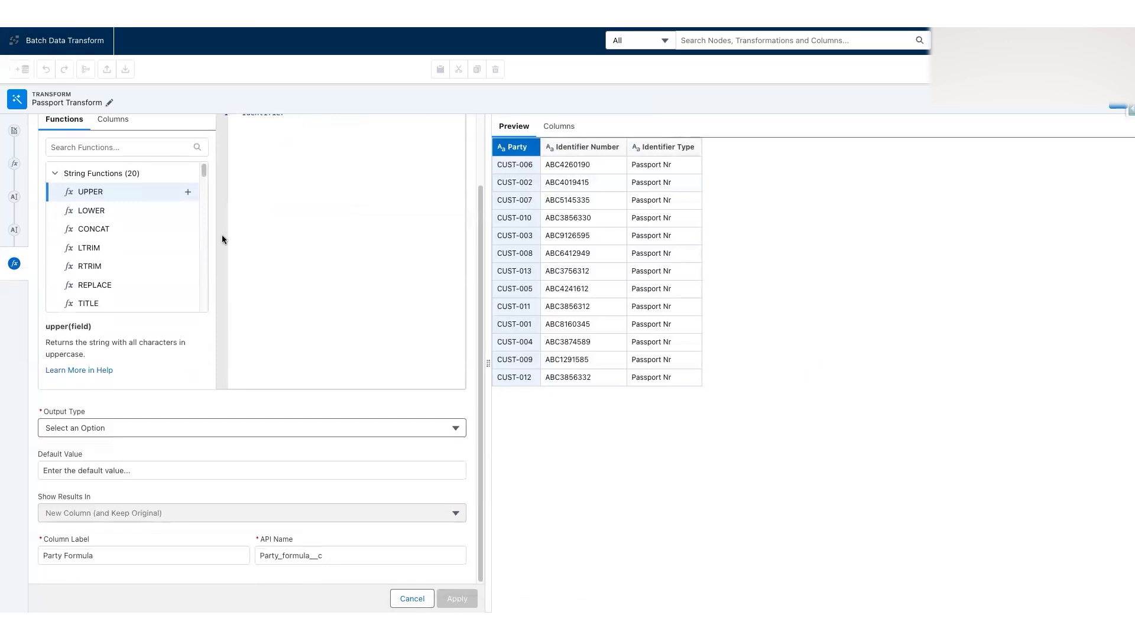
scroll(223, 414, "up", 2)
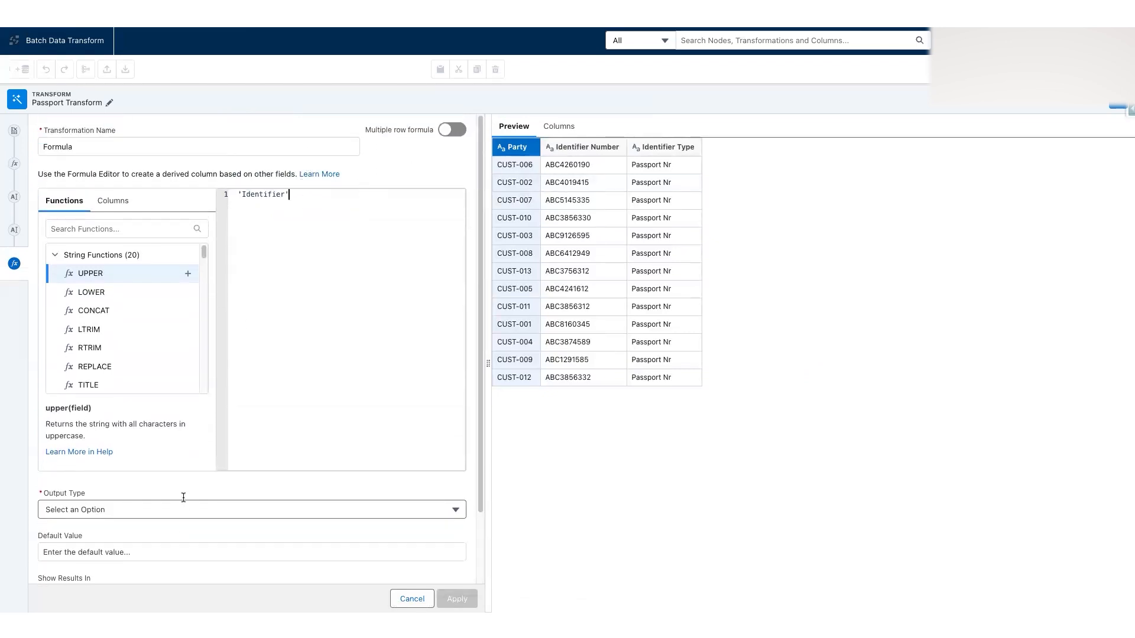
Set the 'Identifier' formula's output type to Text and its column label to Identifier Name.
scroll(182, 496, "down", 2)
left_click(159, 424)
left_click(129, 453)
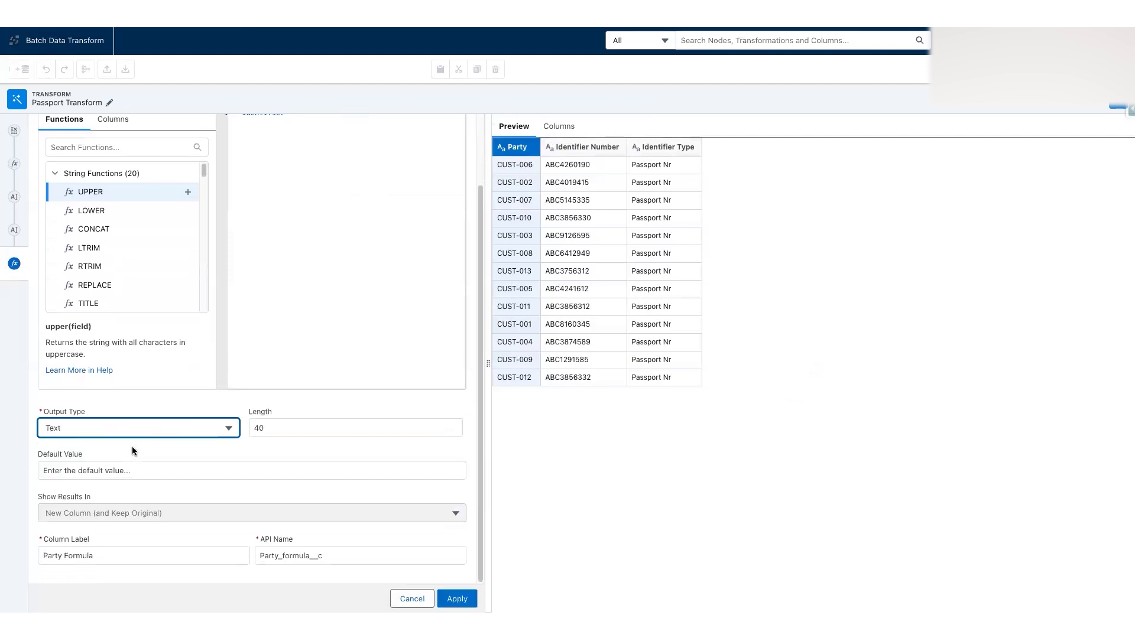
triple_click(151, 556)
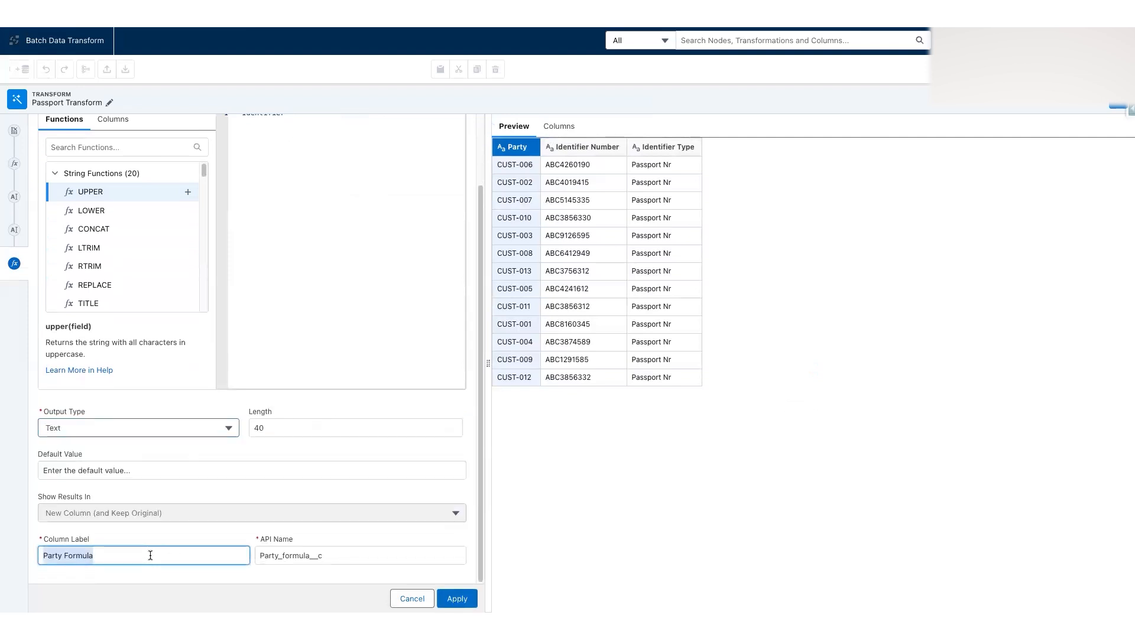
type("Iden")
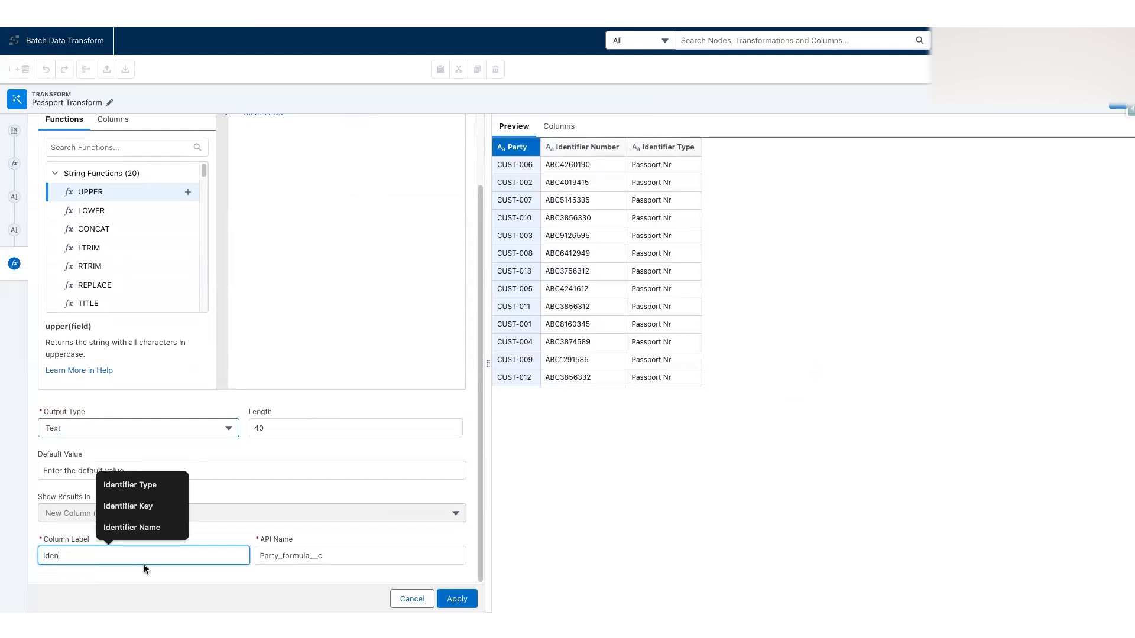
key("Down")
key("Down")
key("Down")
key("Return")
Set the formula's API name to Identifier_Name__c and apply it to Passport Transform.
triple_click(313, 556)
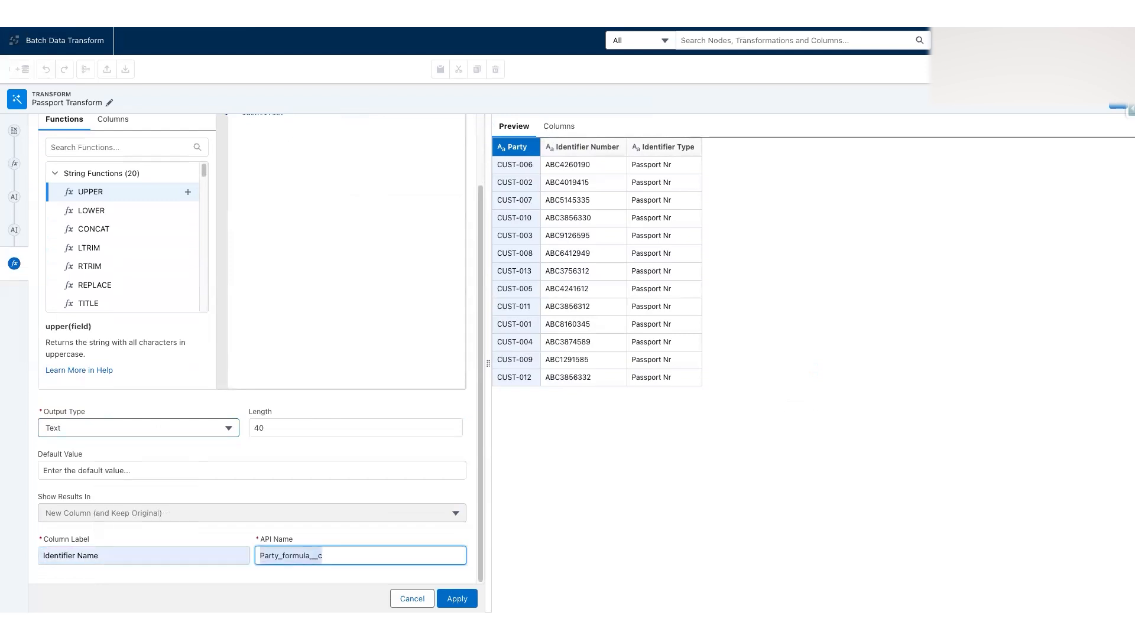
type("Iden")
key("Down")
key("Down")
key("Return")
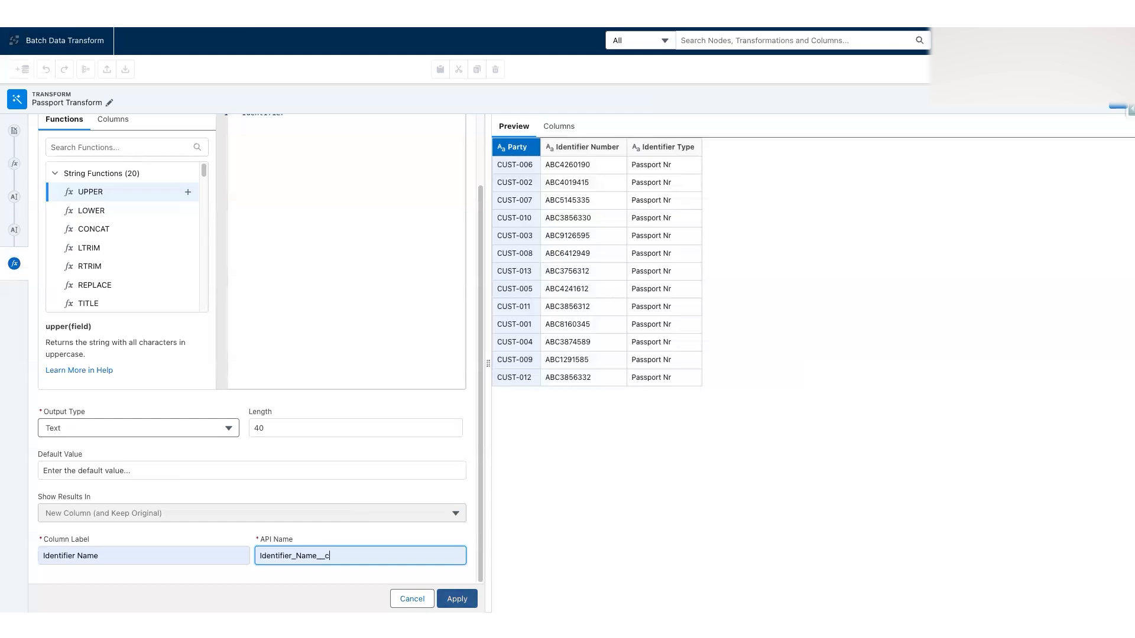
left_click(457, 599)
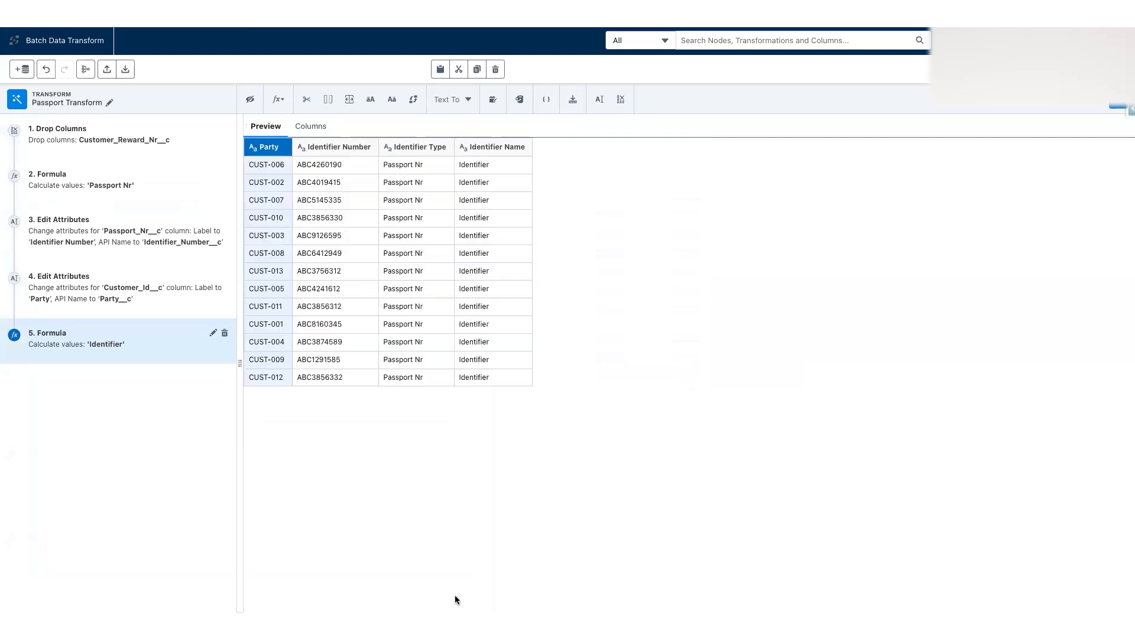
Add another custom formula to Passport Transform and insert the CONCAT function into its expression.
left_click(278, 99)
left_click(304, 170)
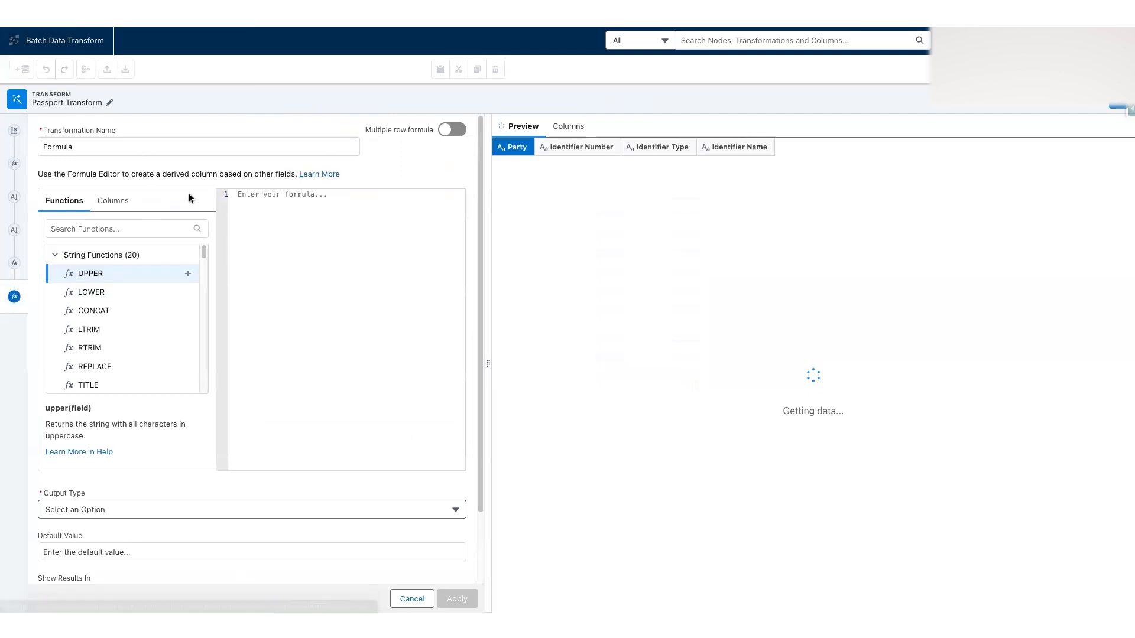
left_click(158, 229)
type("onca")
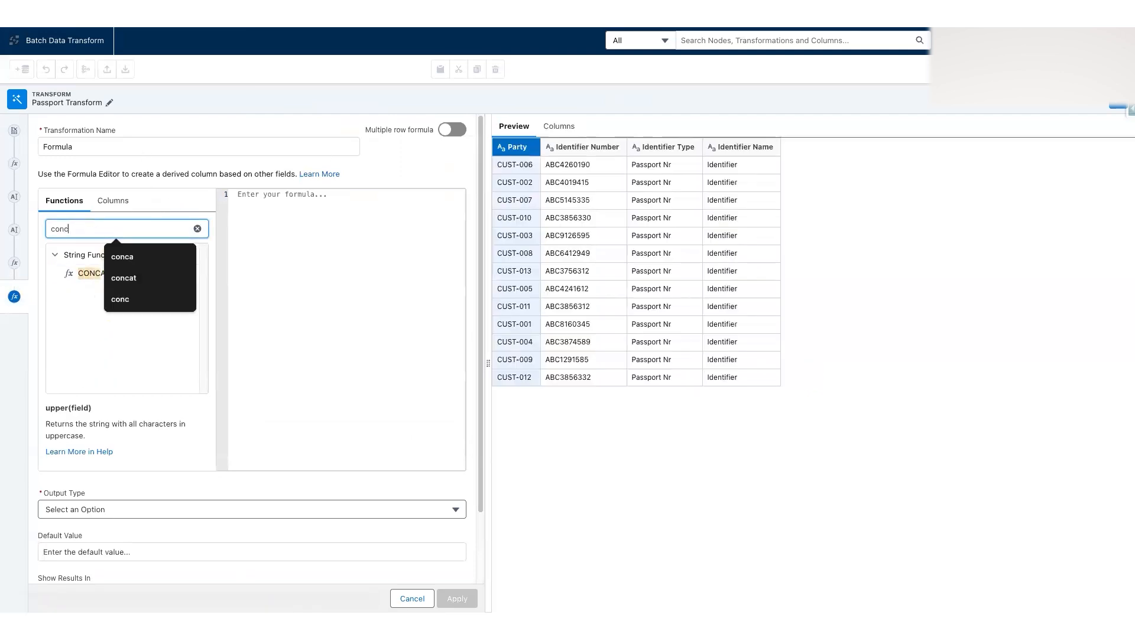
left_click(187, 274)
Complete the expression as concat(Party__c, Identifier_Number__c) by replacing the placeholder arguments with those columns.
left_click(275, 207)
double_click(278, 195)
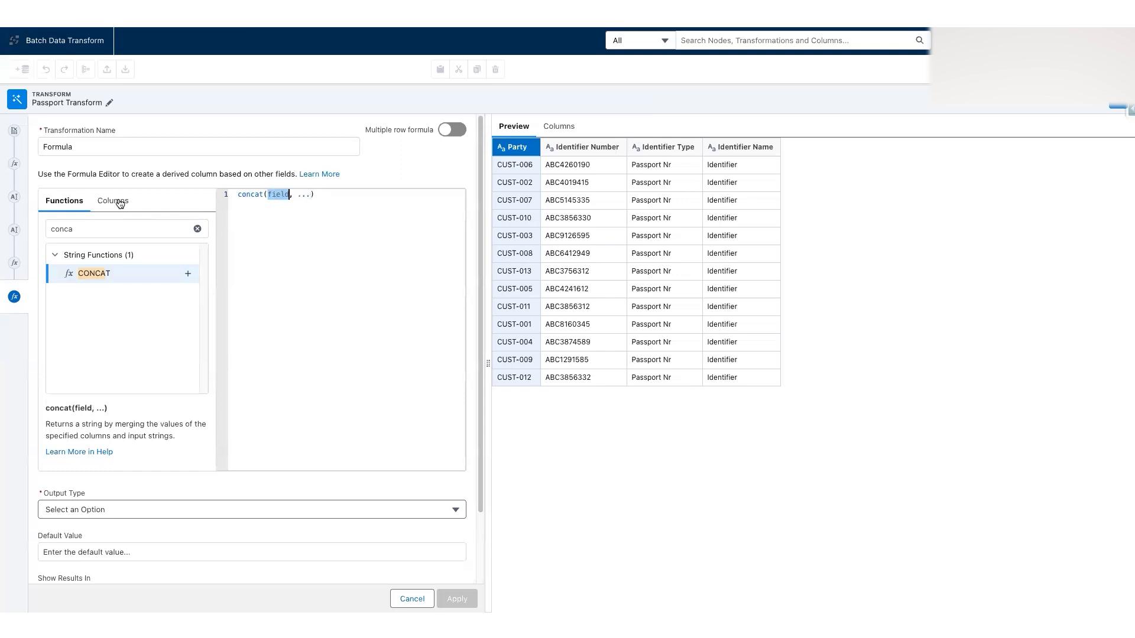
left_click(112, 201)
left_click(185, 282)
left_click(185, 281)
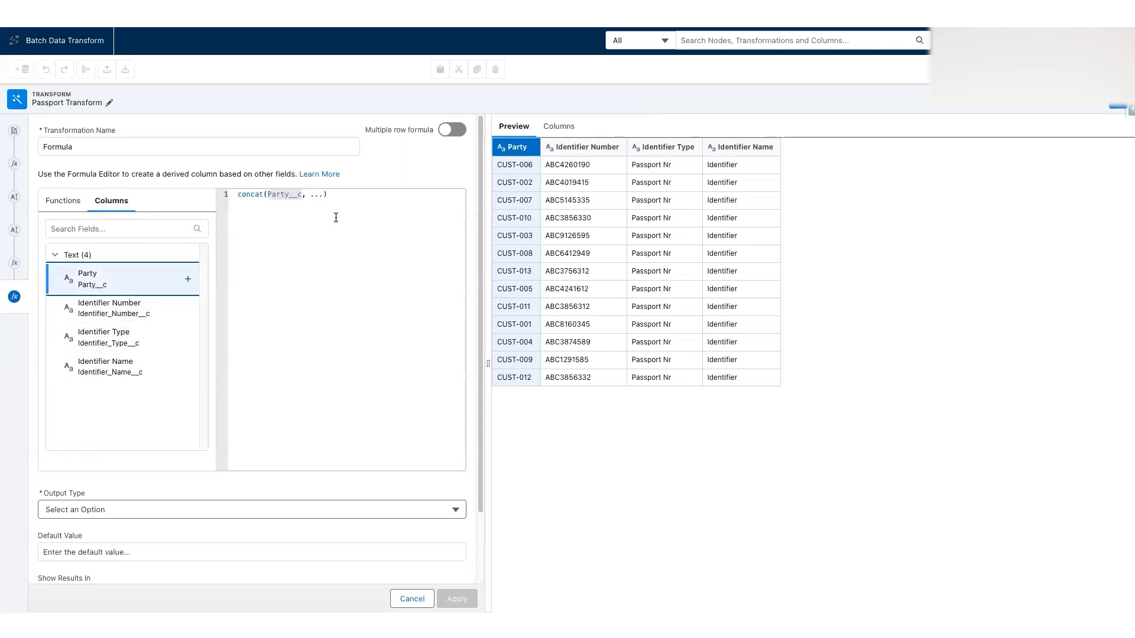
double_click(319, 195)
left_click(188, 308)
left_click(187, 308)
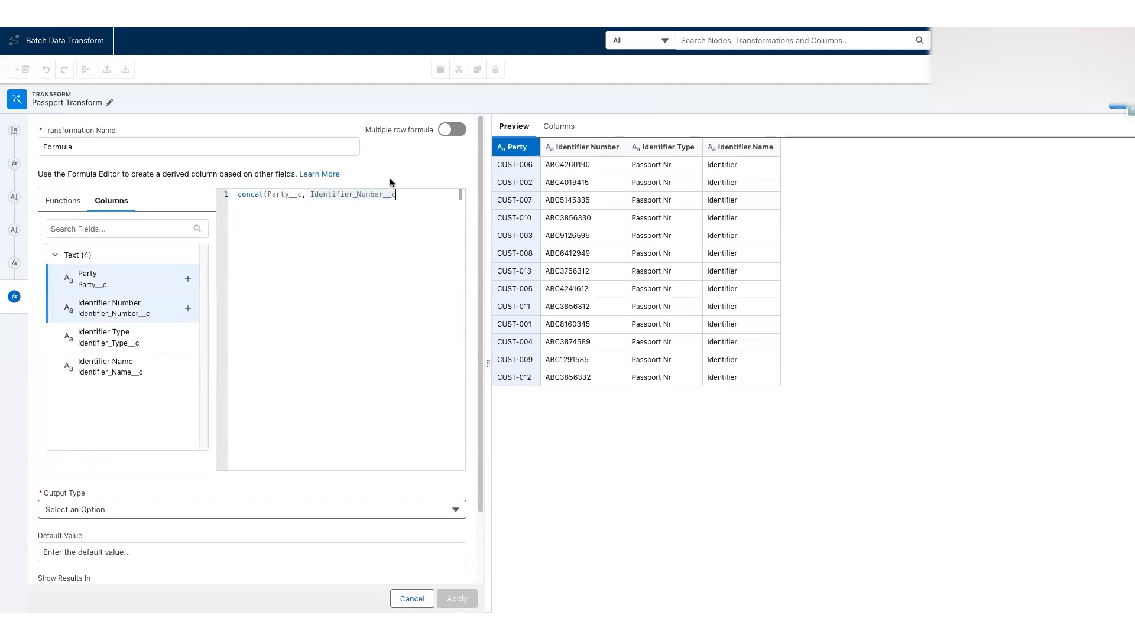
left_click(412, 191)
type(")")
Set the concat formula's output type to Text with a length of 255.
scroll(471, 225, "down", 3)
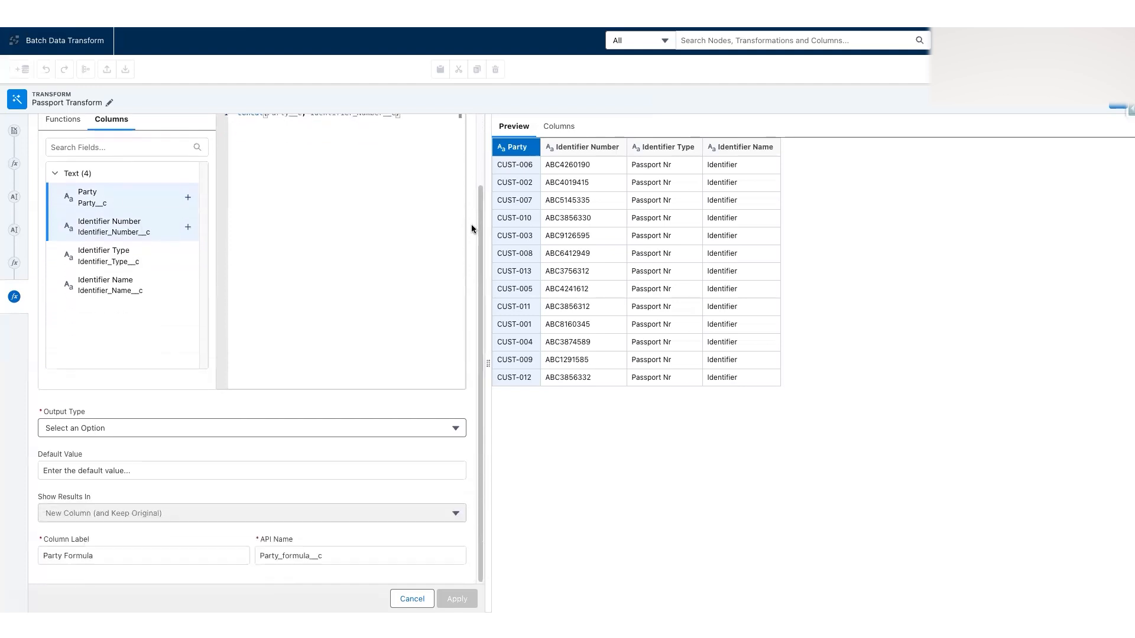
left_click(233, 428)
left_click(65, 454)
left_click_drag(310, 427, 236, 427)
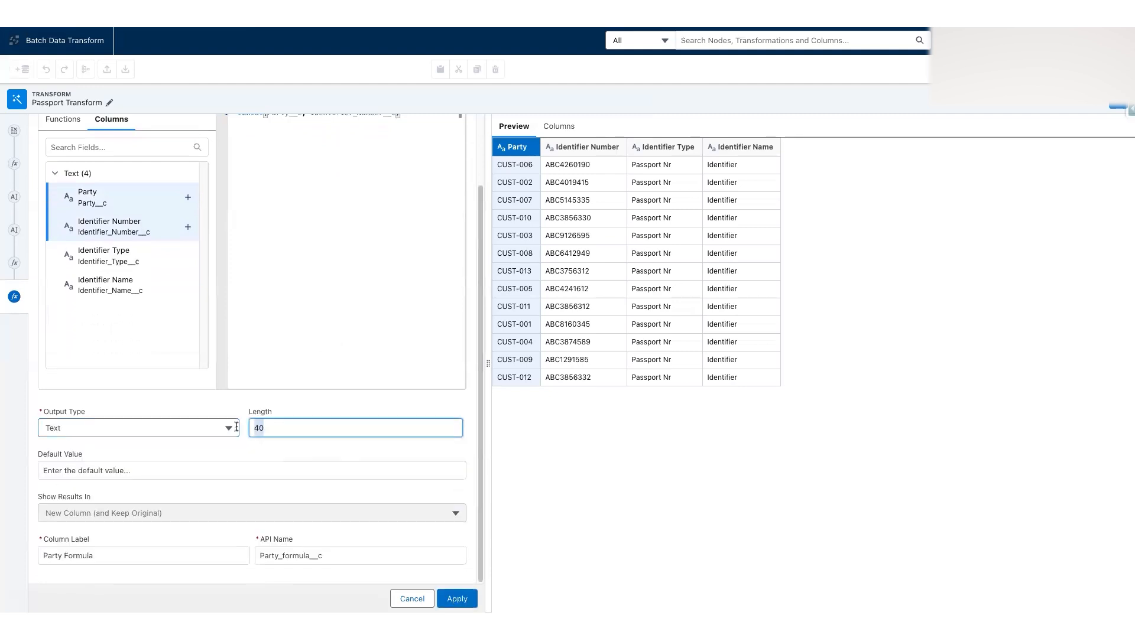
type("255")
left_click(194, 396)
Set the concat formula's column label to Identifier Key and API name to Identifier_Key__c, and apply it.
triple_click(113, 564)
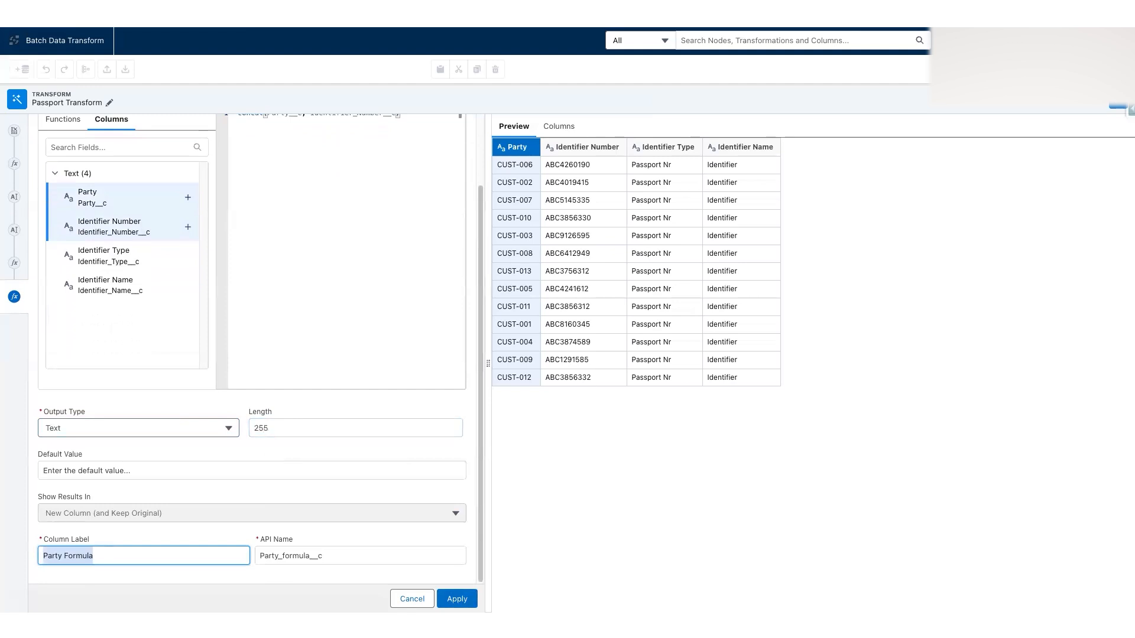
type("Identifier Key")
left_click(128, 506)
triple_click(292, 556)
type("Iden")
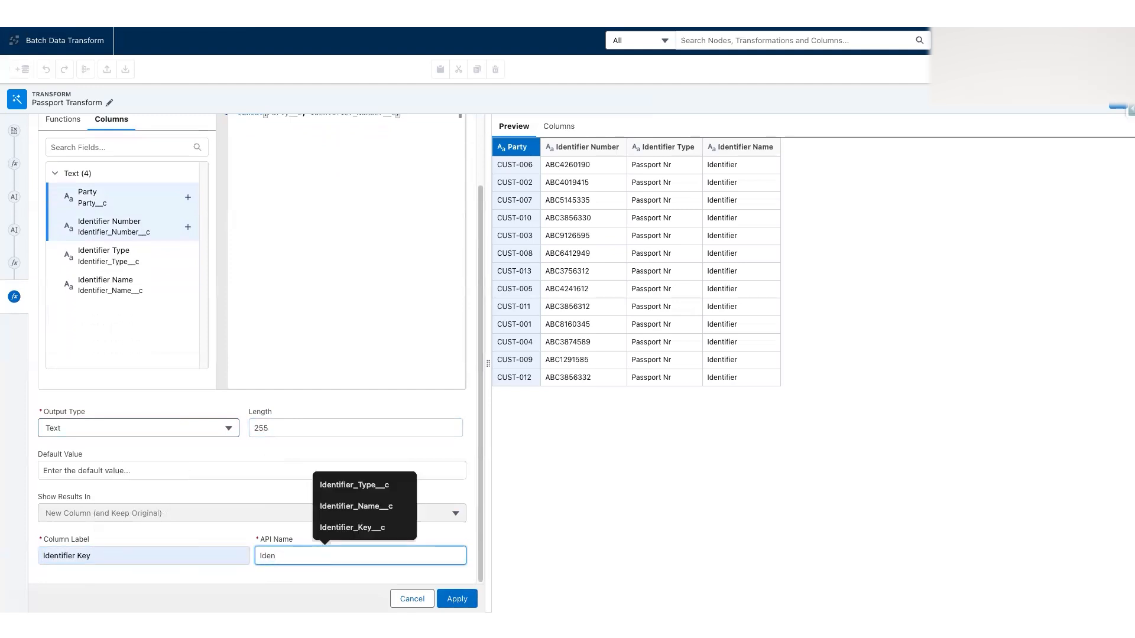
left_click(349, 527)
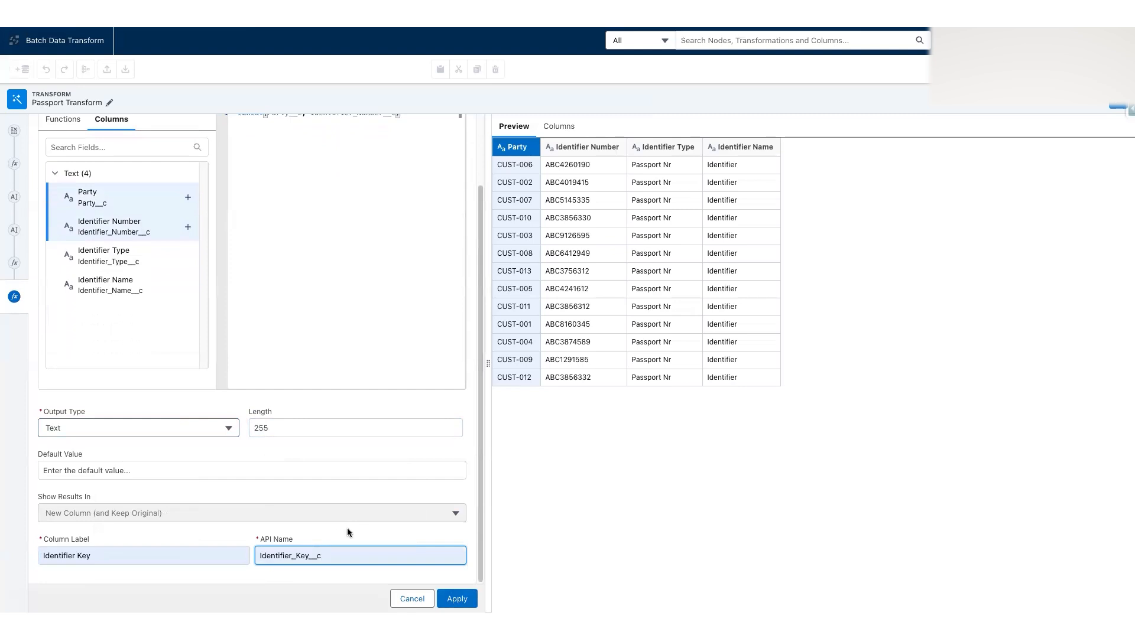
left_click(458, 597)
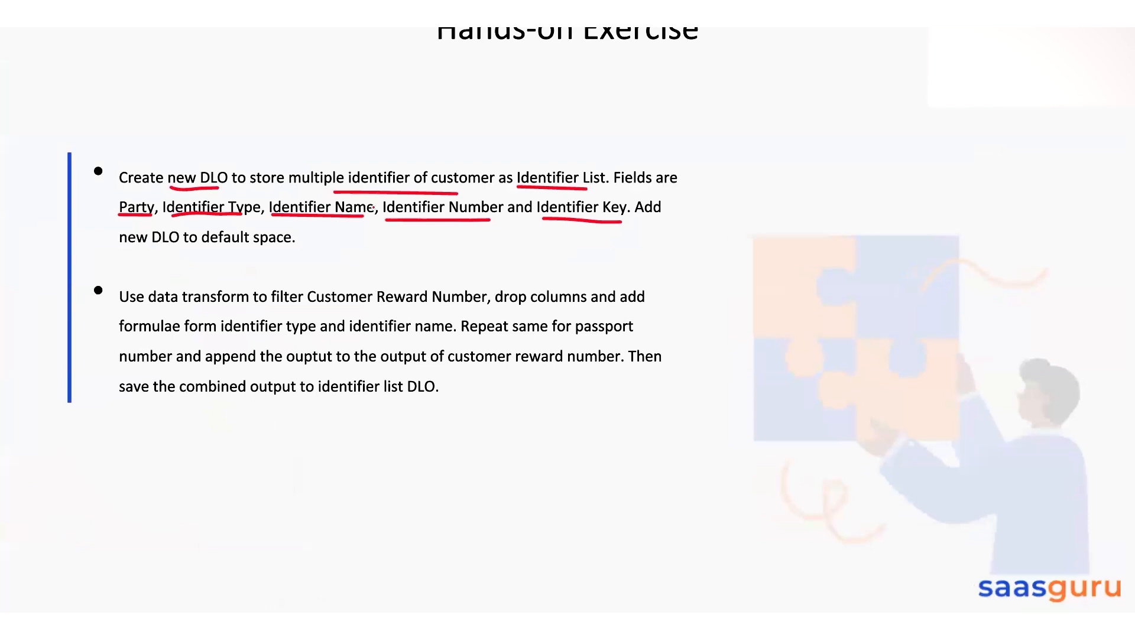
left_click_drag(120, 193, 140, 178)
mouse_move(208, 194)
left_mouse_down()
mouse_move(229, 183)
mouse_move(283, 206)
mouse_move(302, 181)
left_mouse_up()
left_click_drag(398, 199, 427, 183)
left_click_drag(539, 194, 553, 188)
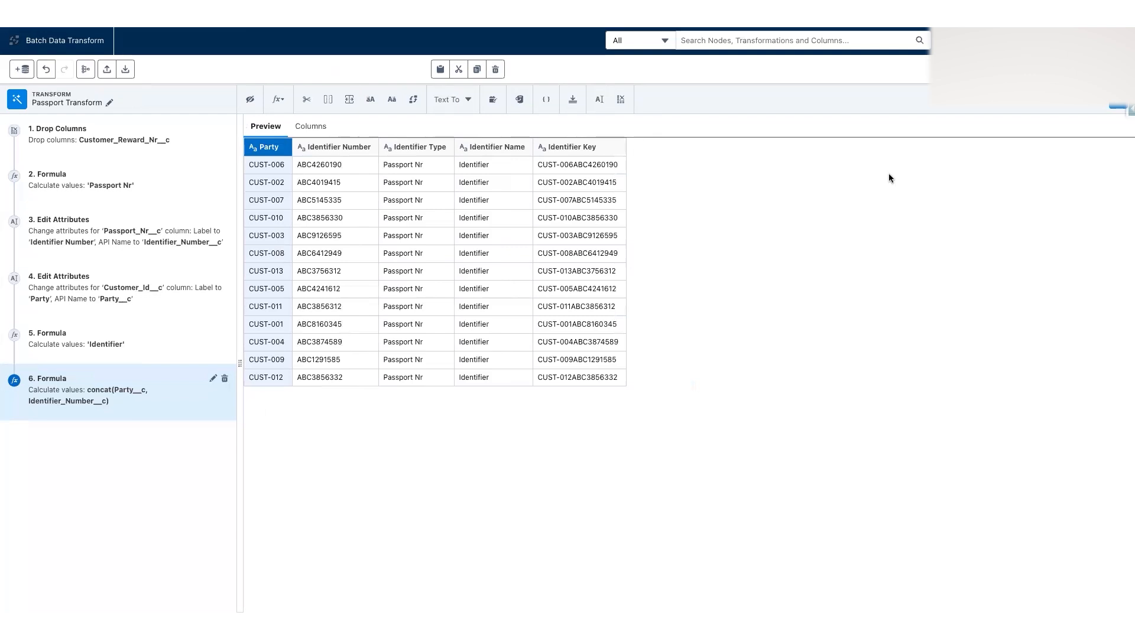
Add an output node after Passport Transform and open its choice of target data lake objects.
left_click(1116, 108)
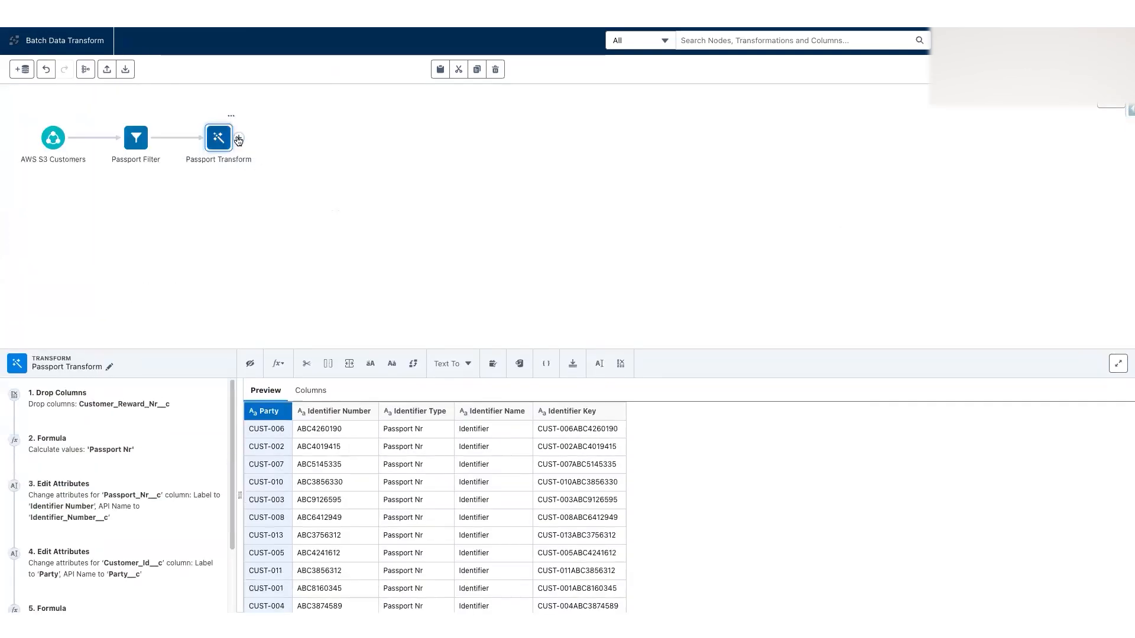
left_click(238, 140)
left_click(225, 320)
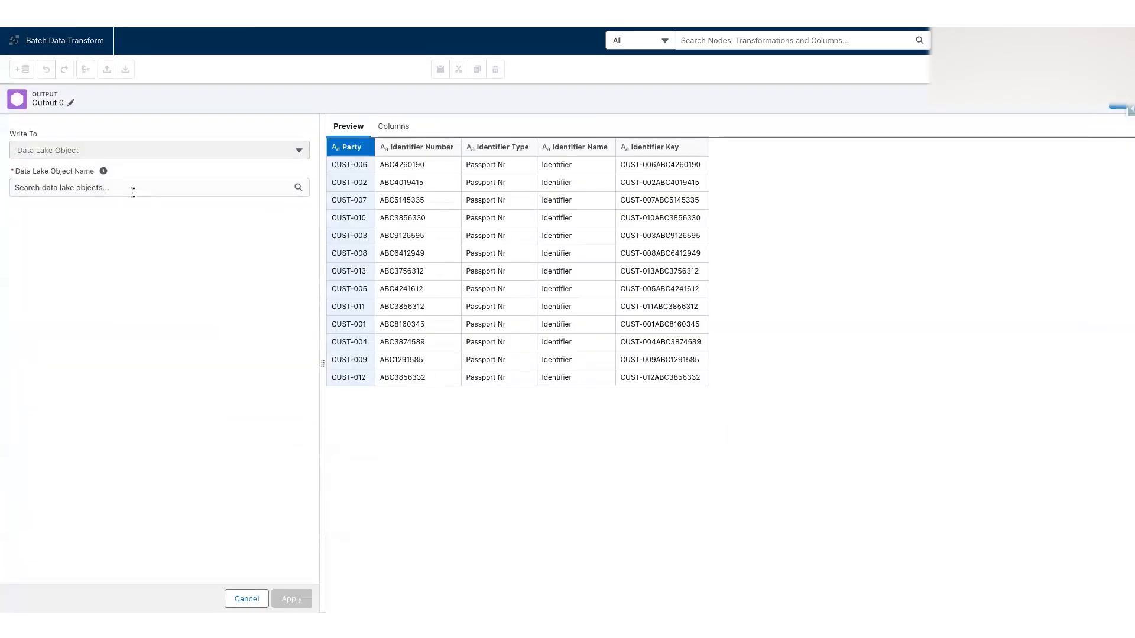
left_click(133, 190)
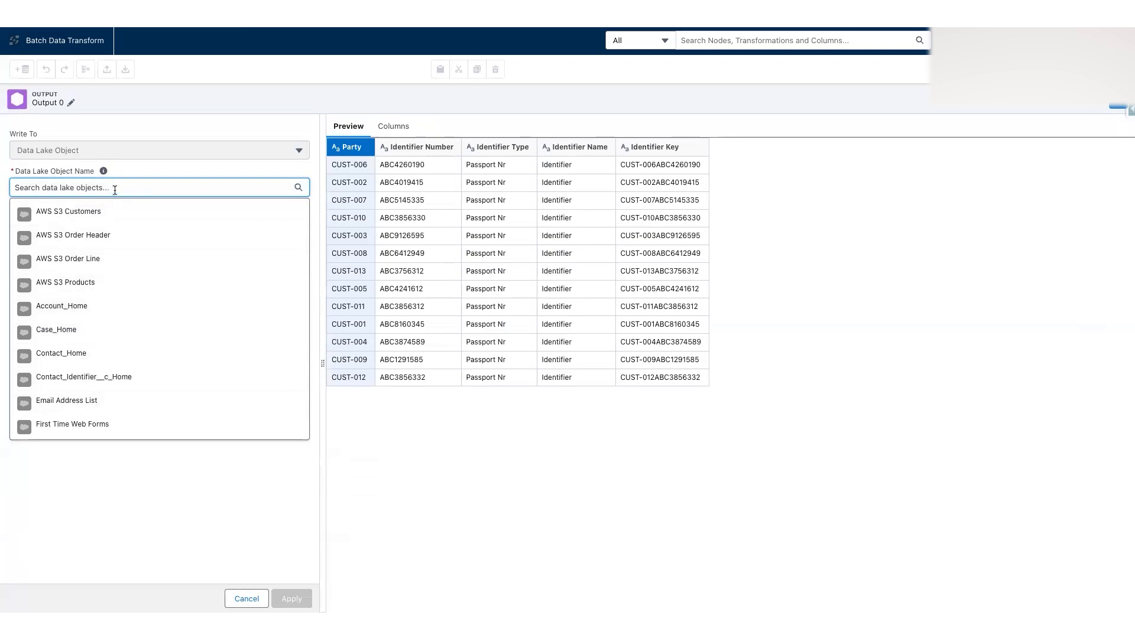
type("iden")
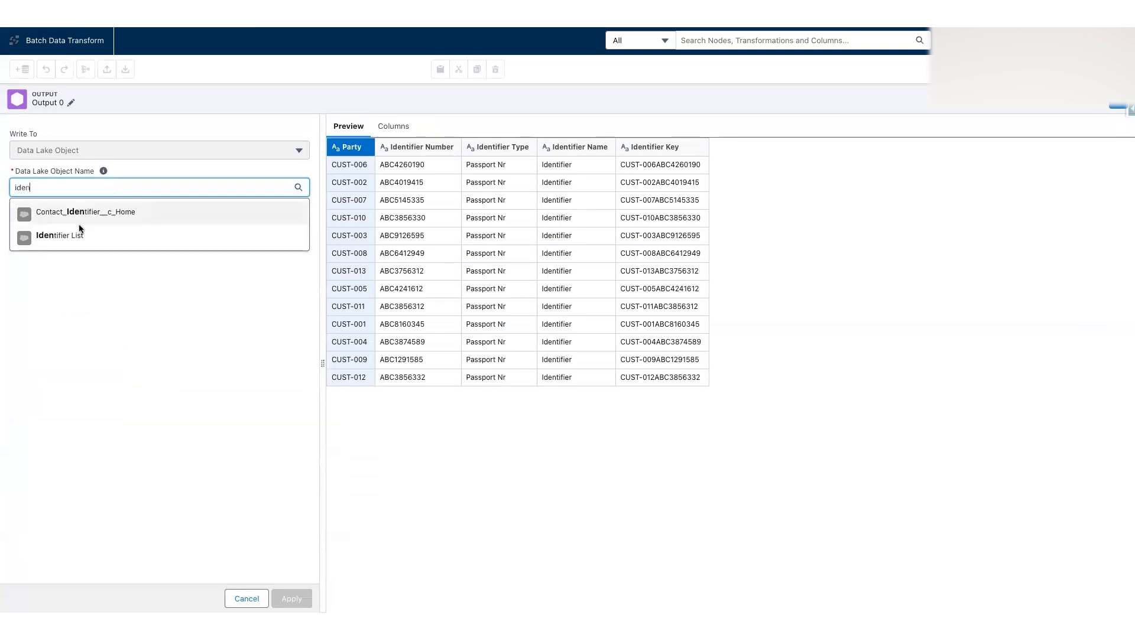
key("BackSpace")
key("BackSpace")
key("BackSpace")
key("BackSpace")
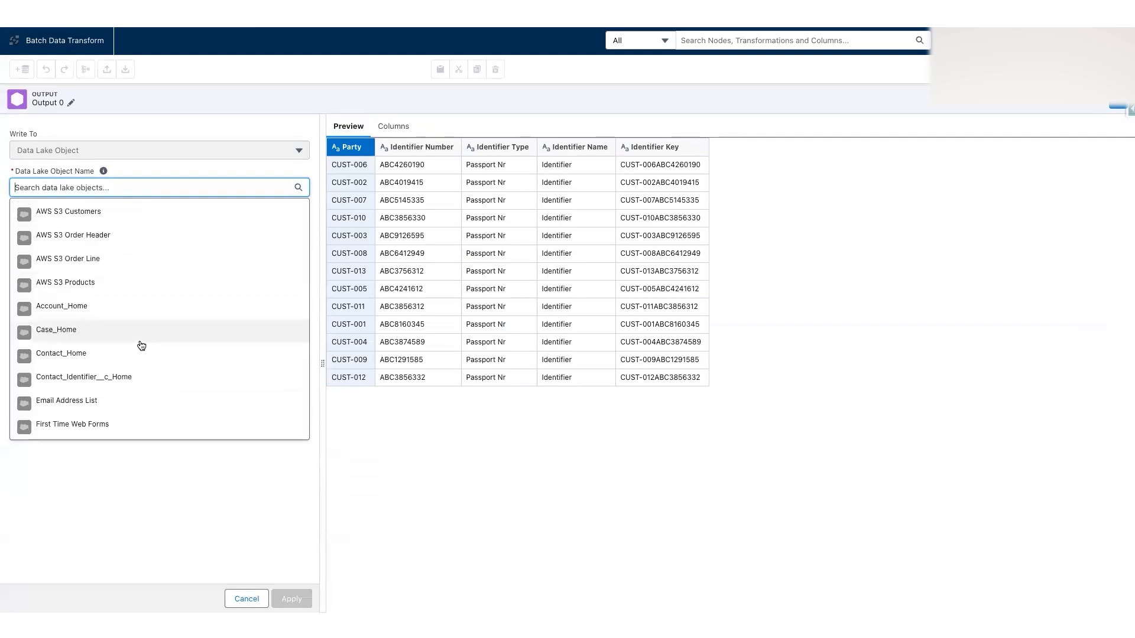
Search for "identif" and choose Identifier List as the output node's target data lake object.
type("identif")
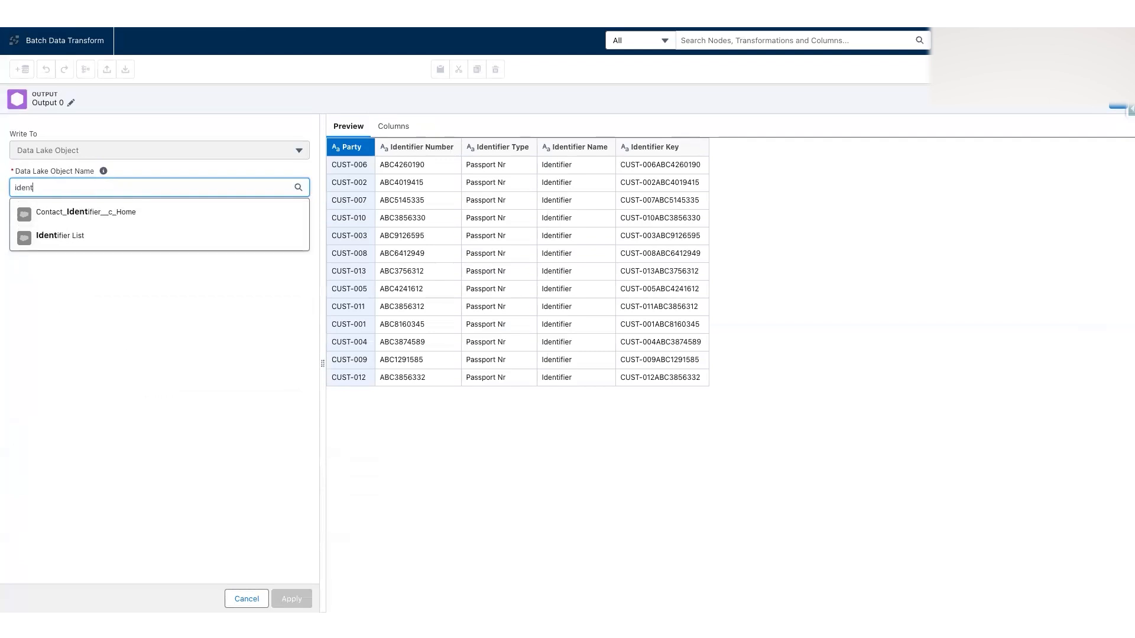
left_click(76, 236)
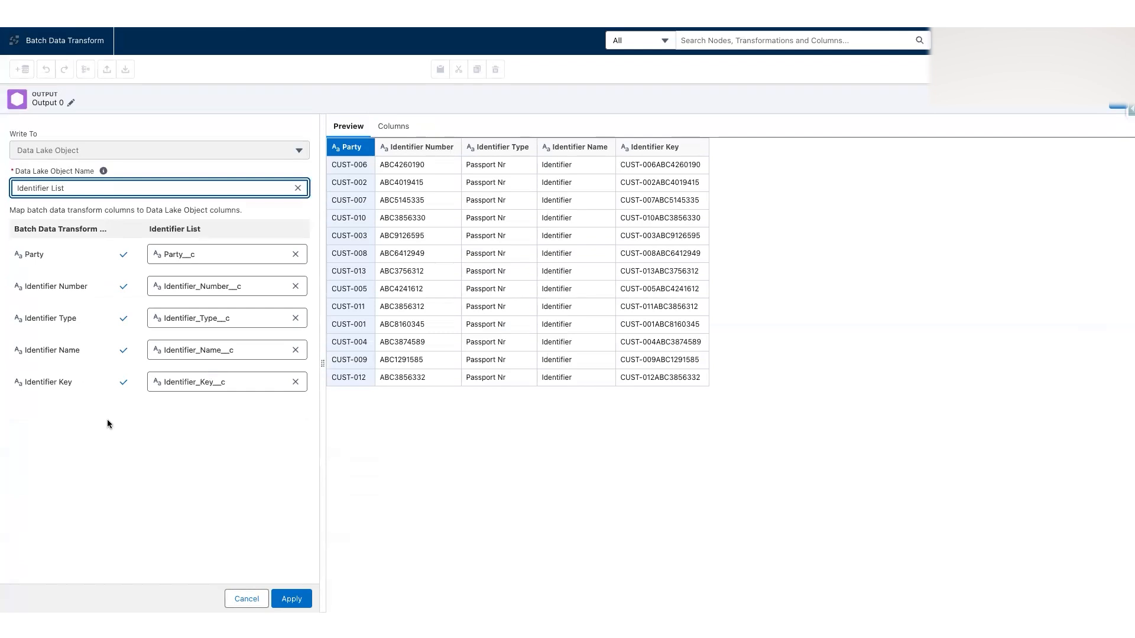
Remap the Party column to Party__c in the Identifier List output node and apply the output mapping.
left_click(296, 255)
left_click(248, 253)
type("part")
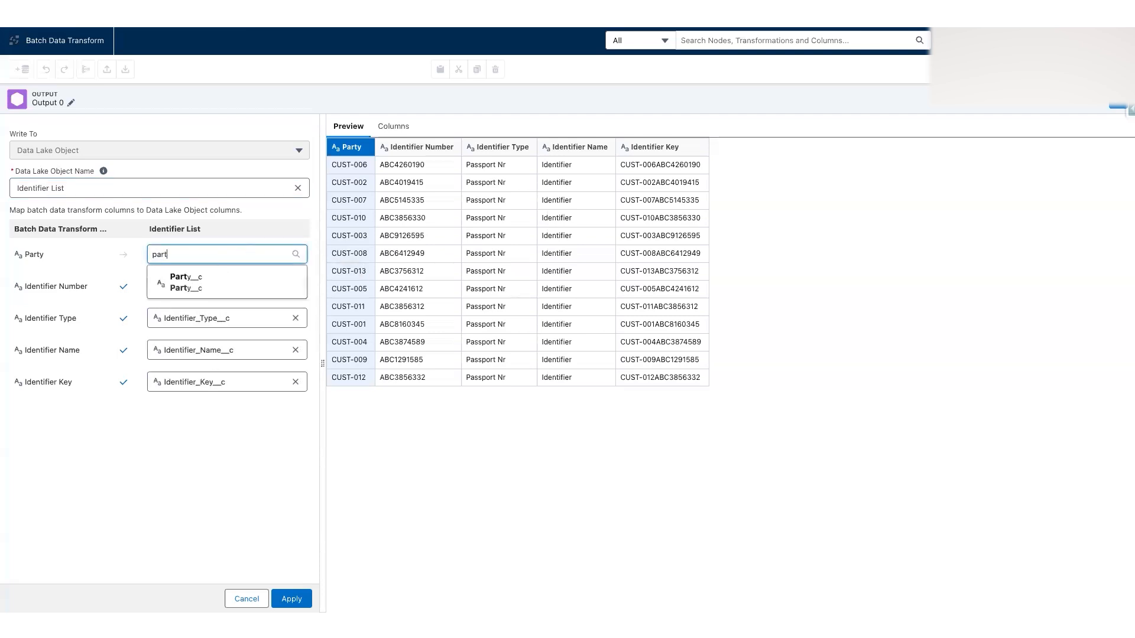
left_click(192, 282)
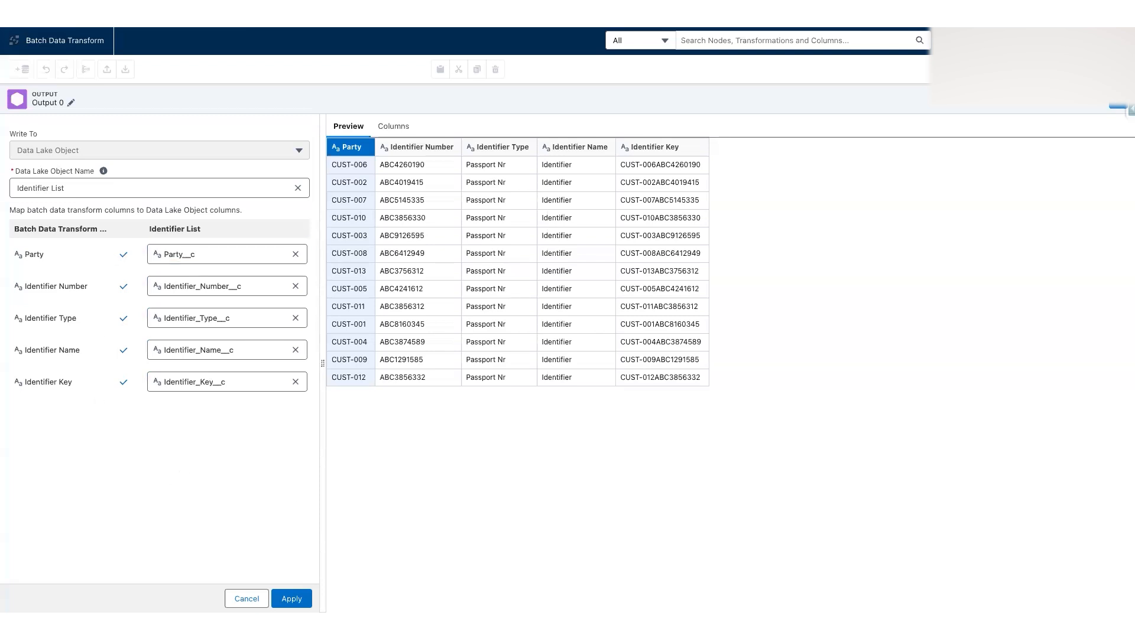
left_click(291, 599)
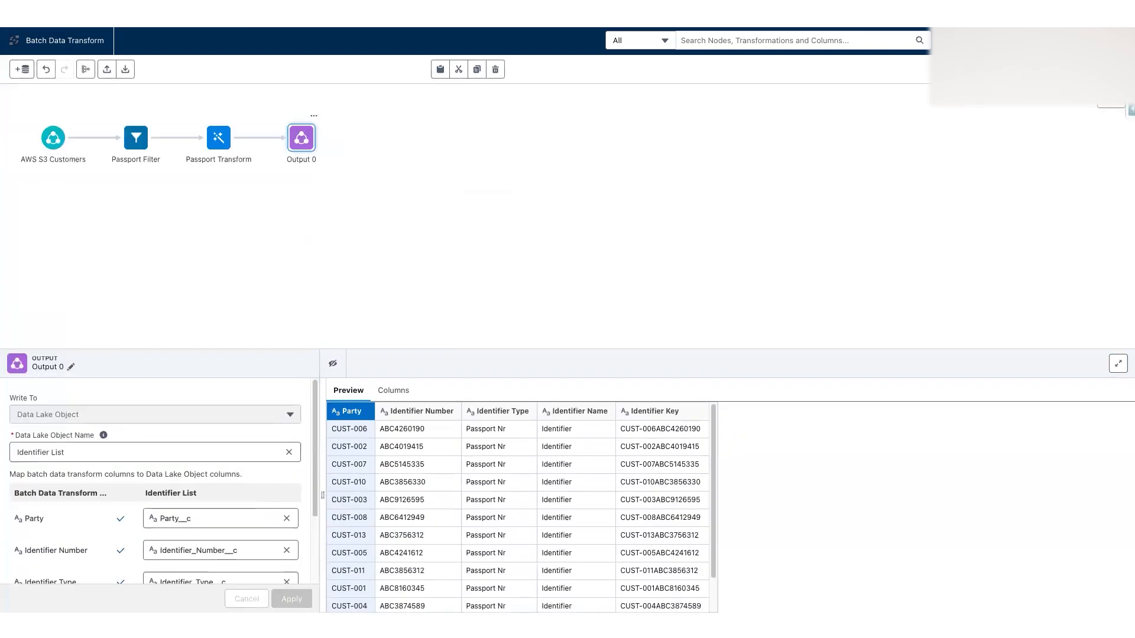
Save the batch data transform under the name AWS Identifier Transform.
left_click(1105, 69)
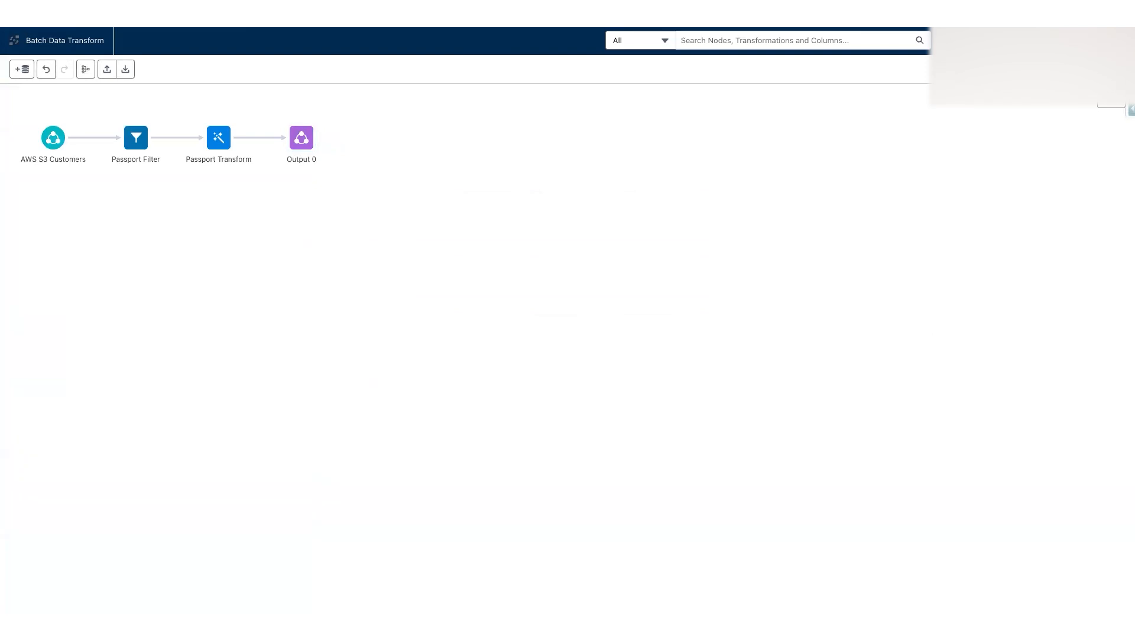
left_click(577, 287)
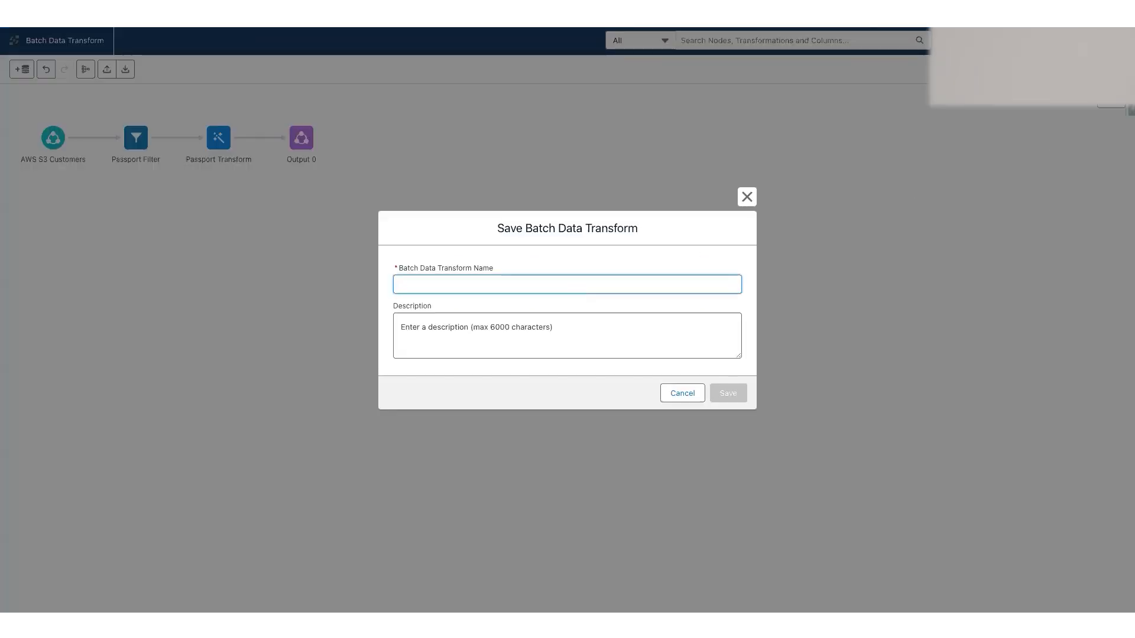
type("AWS Identifier")
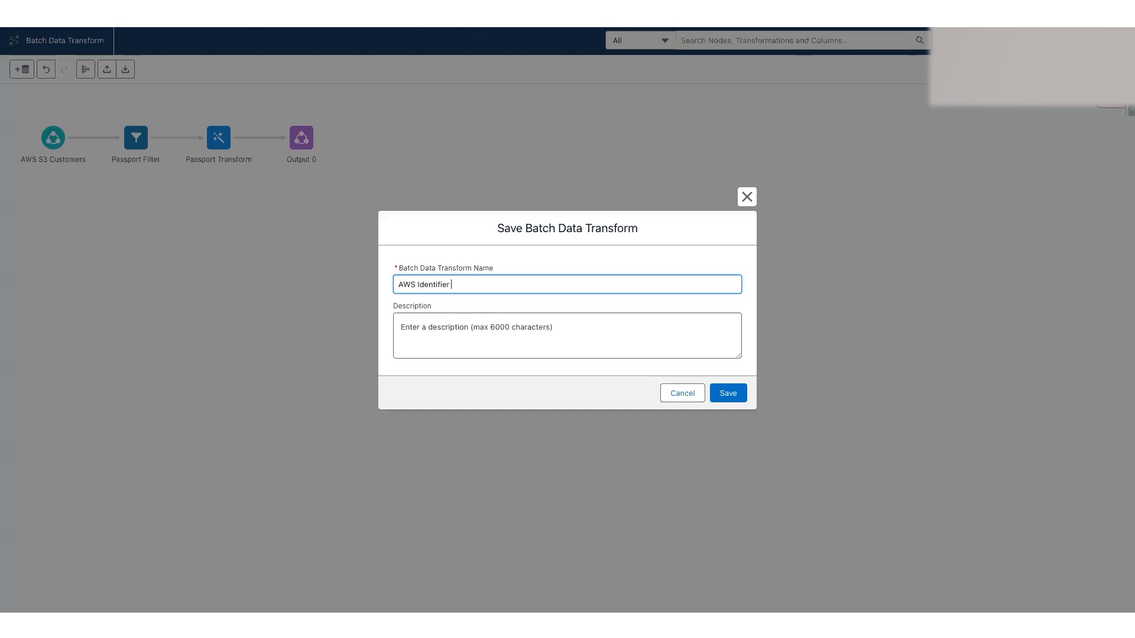
type(" Ta")
key("BackSpace")
type("ransform")
left_click(722, 388)
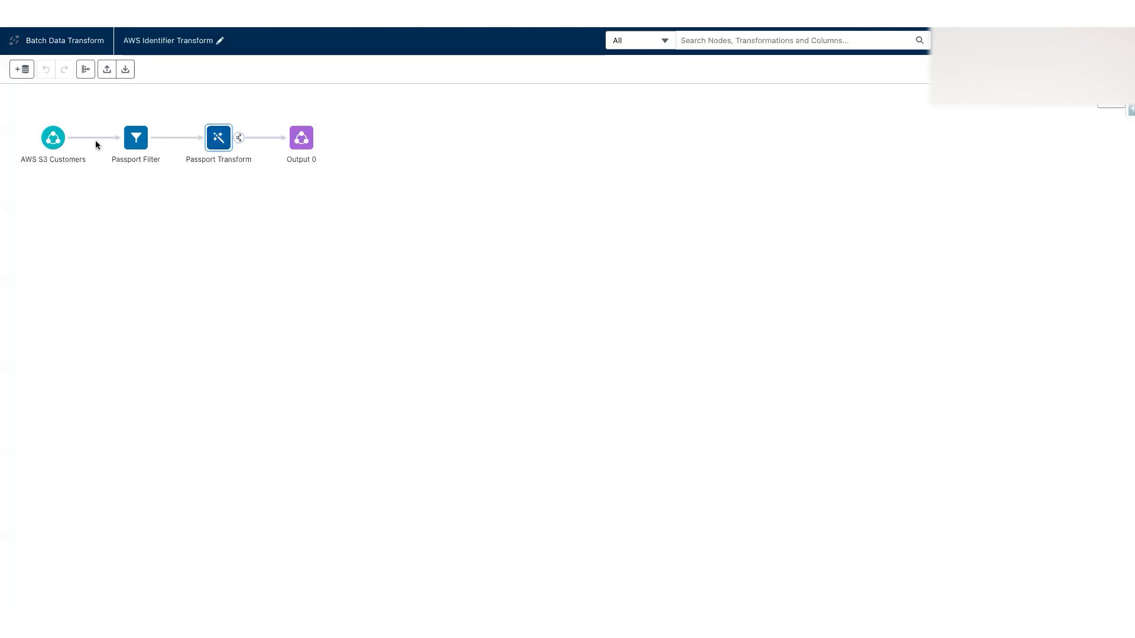
Add a filter branch from the AWS S3 Customers node and name it Customer Rewards Filter.
left_click(72, 139)
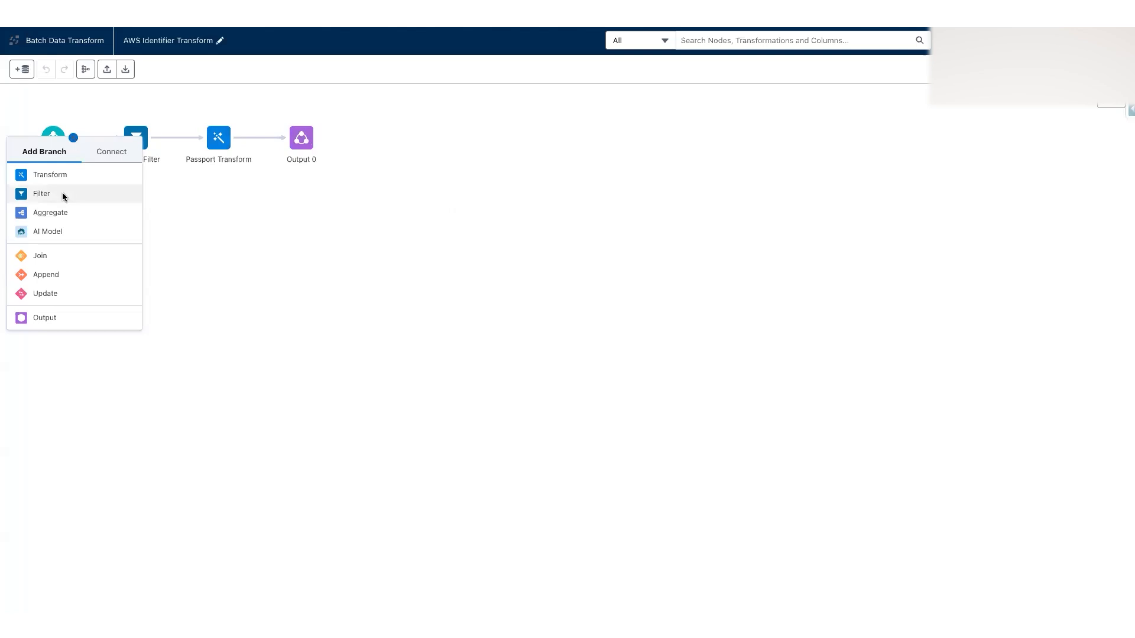
left_click(64, 195)
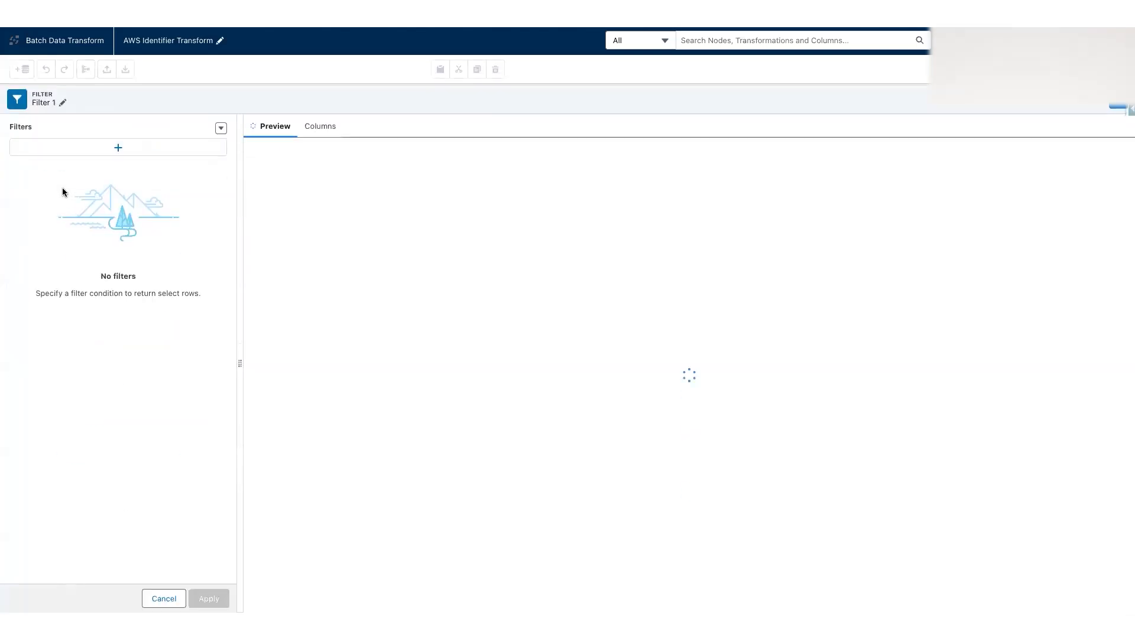
left_click(62, 102)
left_click_drag(101, 144, 56, 143)
type("C")
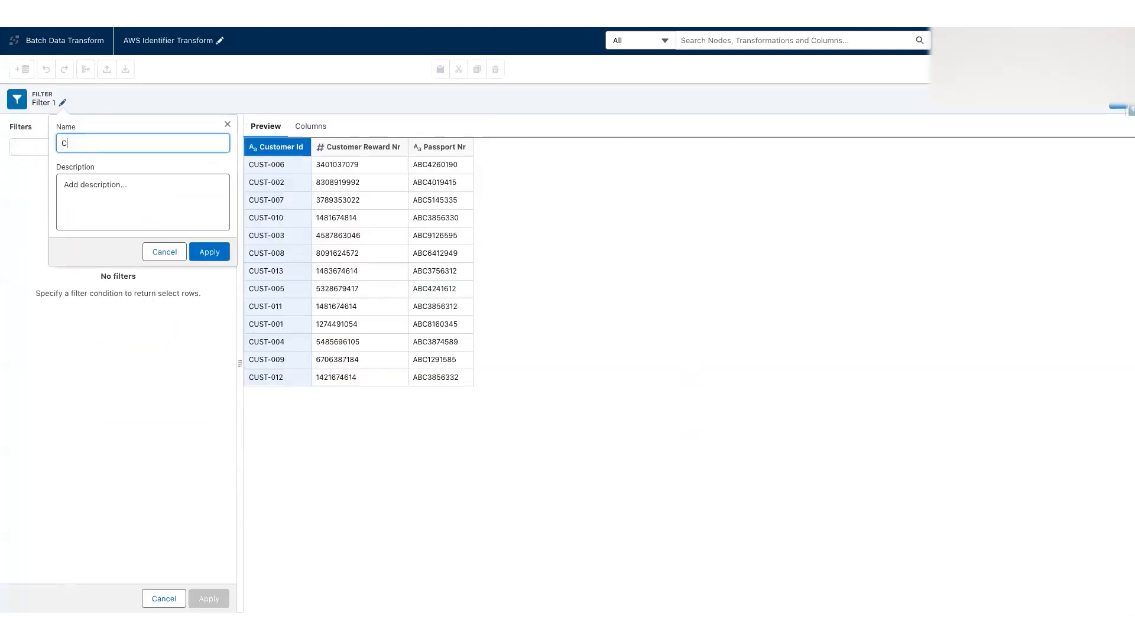
type("ustomer Rewards")
type(" N")
type("Filter")
key("ctrl+shift+Right")
key("ctrl+shift+Right")
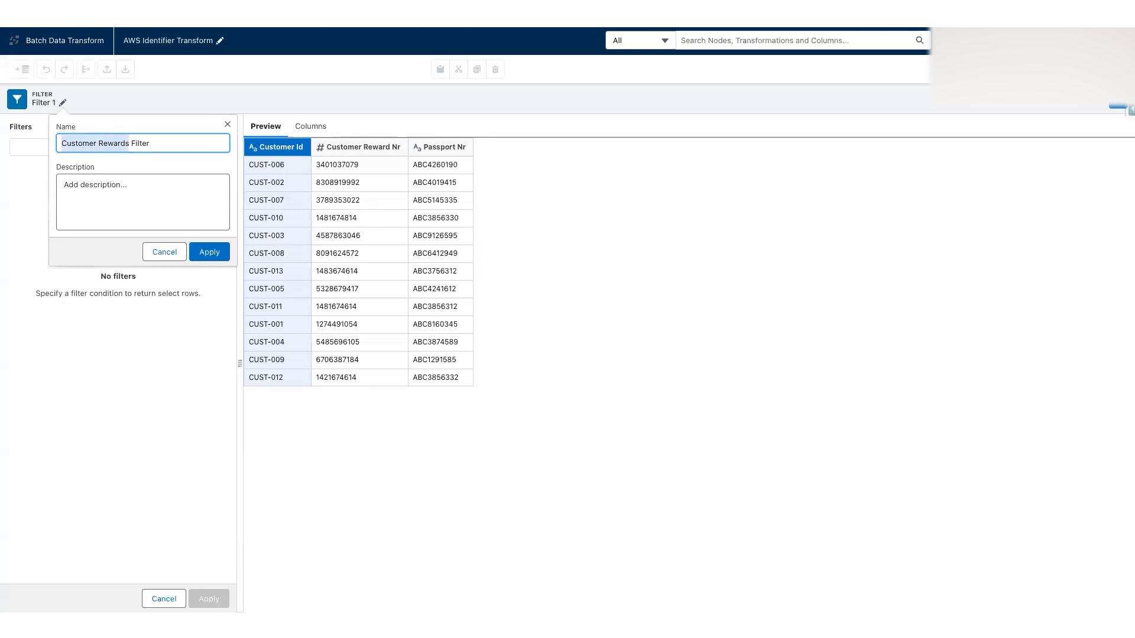
left_click(203, 254)
Give the Customer Rewards Filter the custom expression char_length(Customer_Reward_Nr__c) > 0 and apply it.
left_click(221, 129)
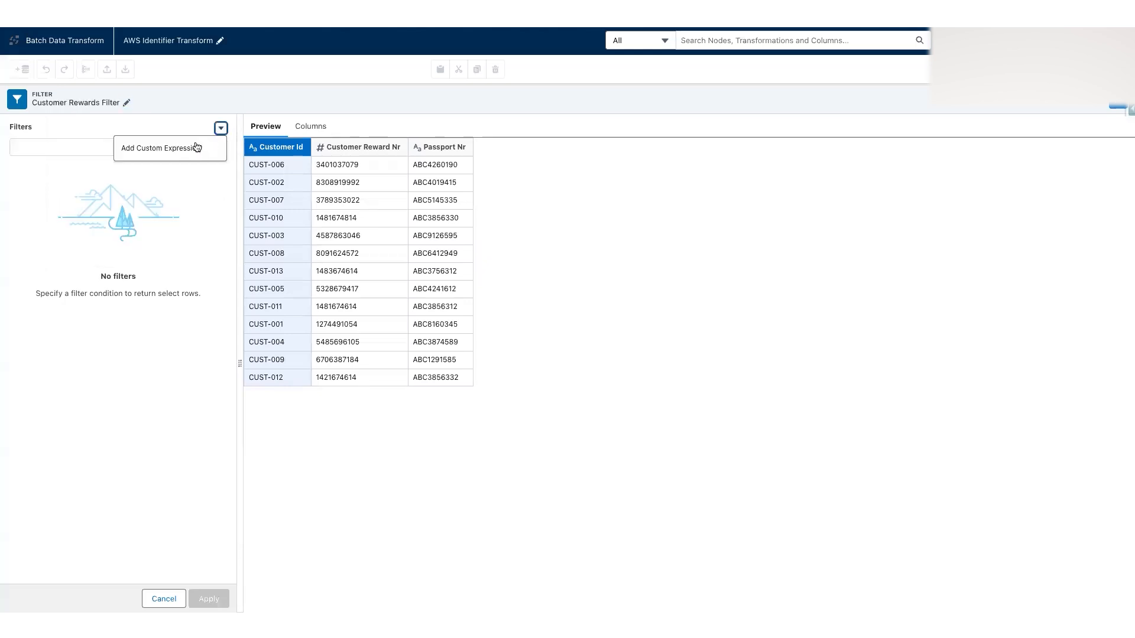
left_click(181, 148)
left_click(121, 183)
type("char")
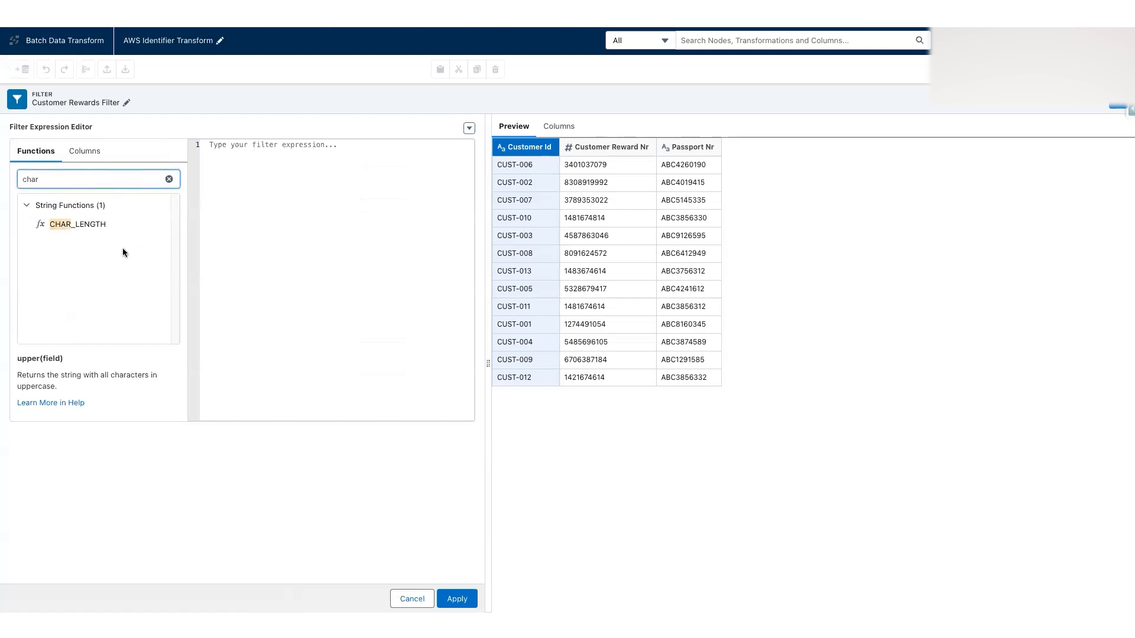
left_click(159, 225)
double_click(272, 145)
left_click(84, 152)
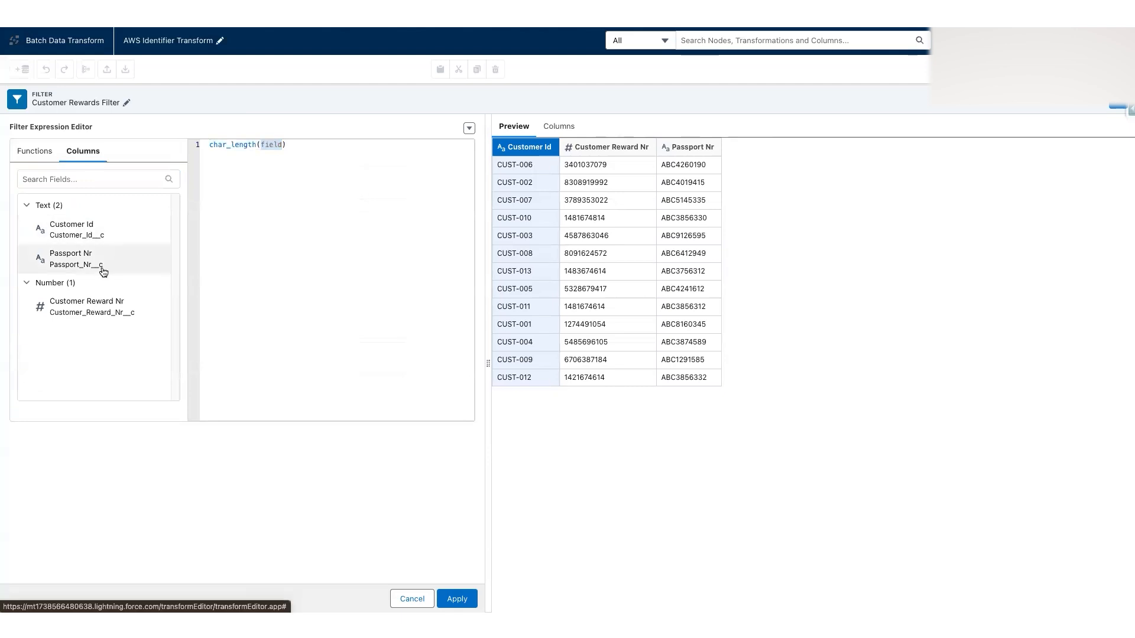
left_click(160, 305)
type("> 0")
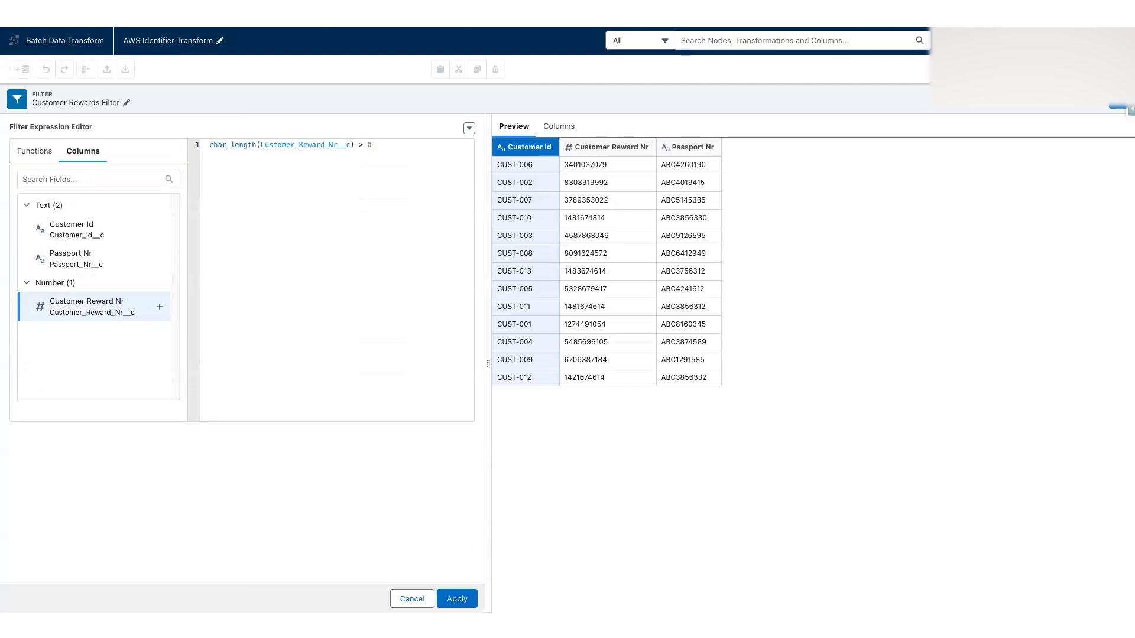
left_click(457, 599)
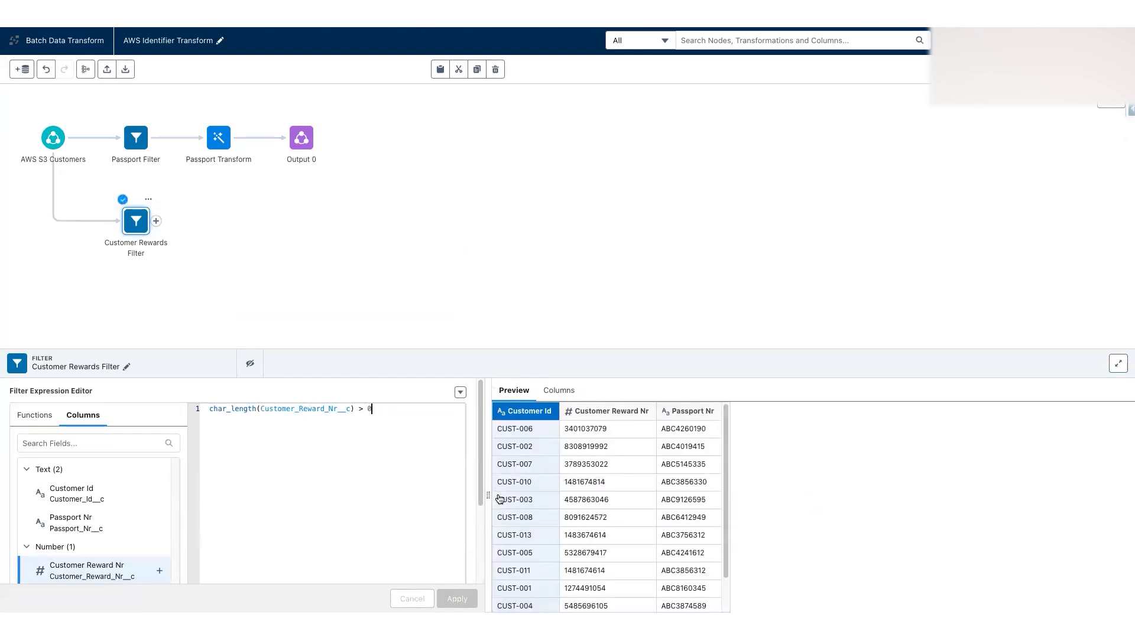
Add a transform node after Customer Rewards Filter and name it Customer Rewards Transform.
scroll(656, 441, "down", 2)
scroll(656, 441, "up", 2)
left_click(216, 280)
left_click(156, 221)
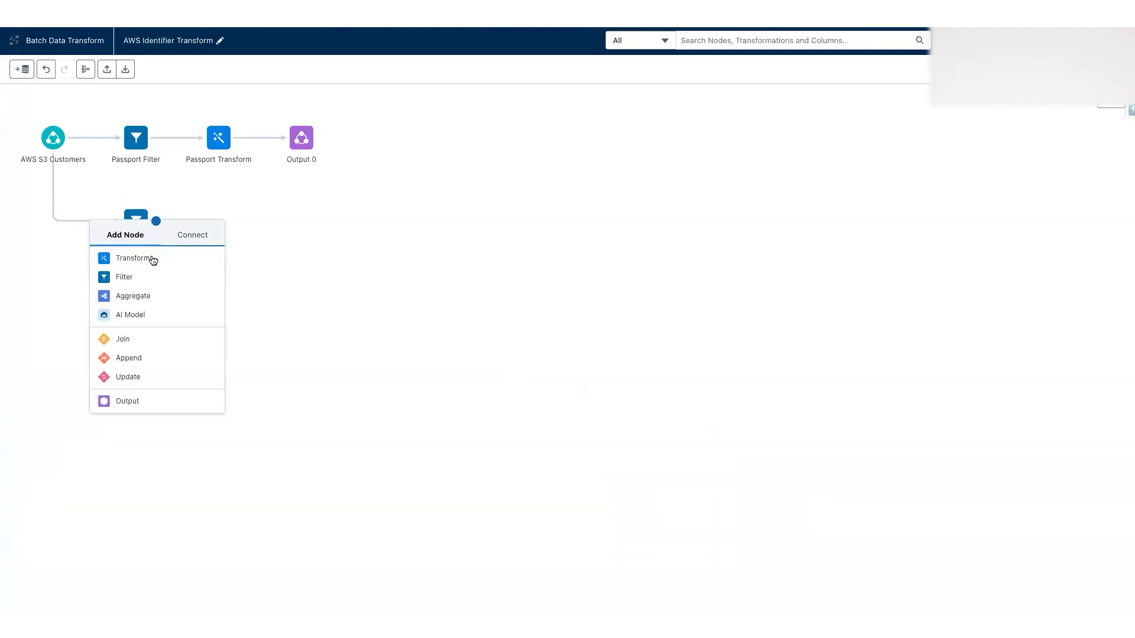
left_click(151, 259)
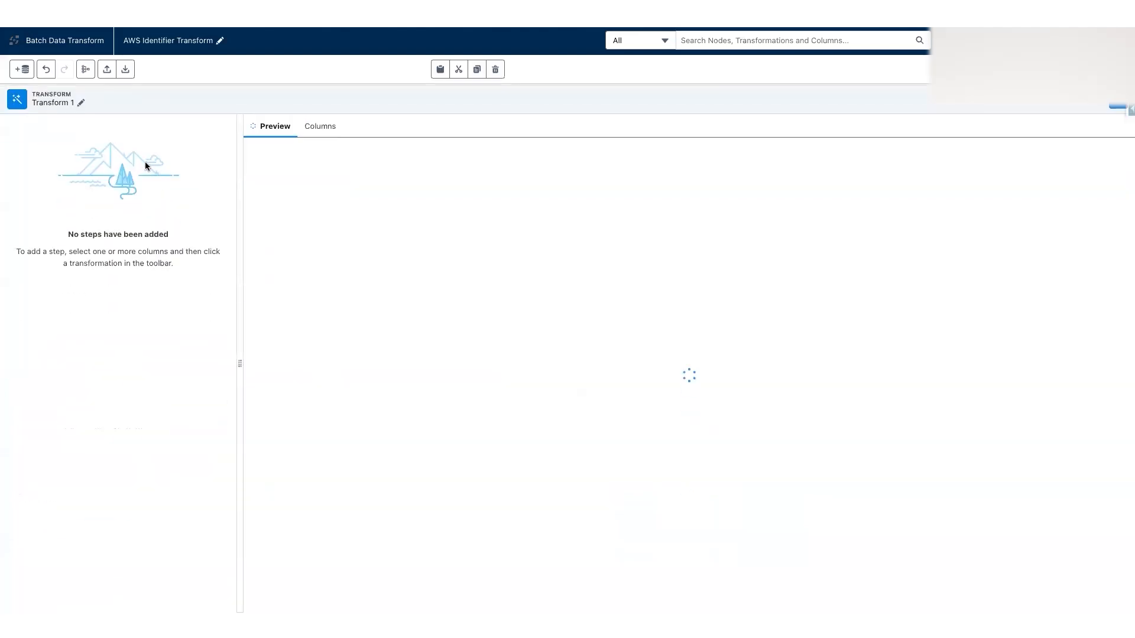
left_click(81, 103)
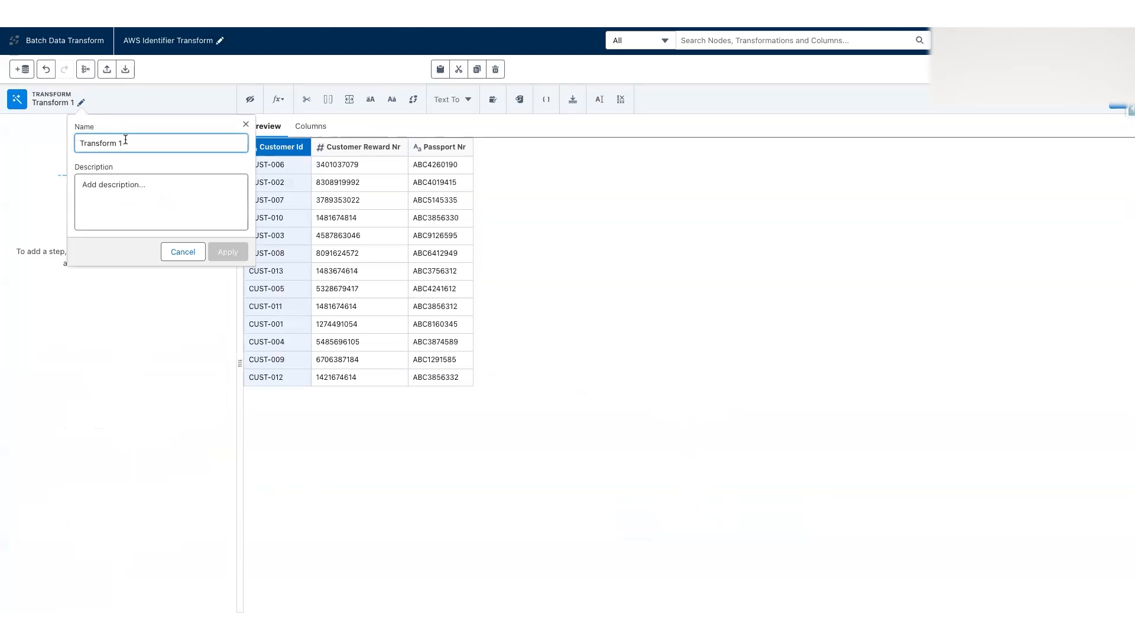
key("BackSpace")
key("BackSpace")
key("Home")
type("Customer Rewards")
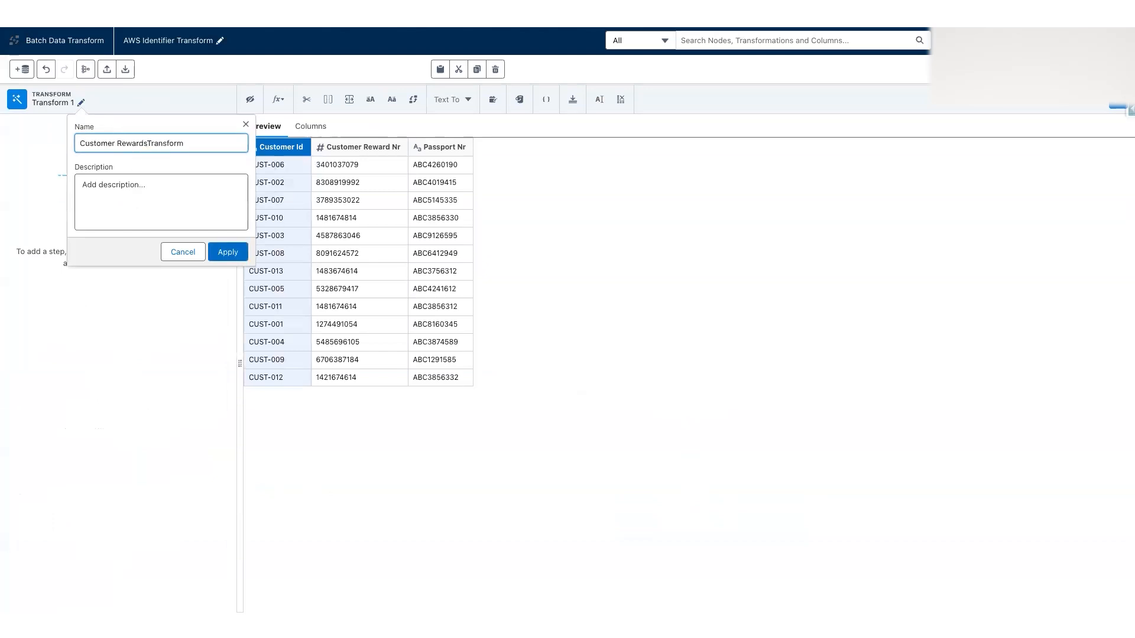
left_click(227, 259)
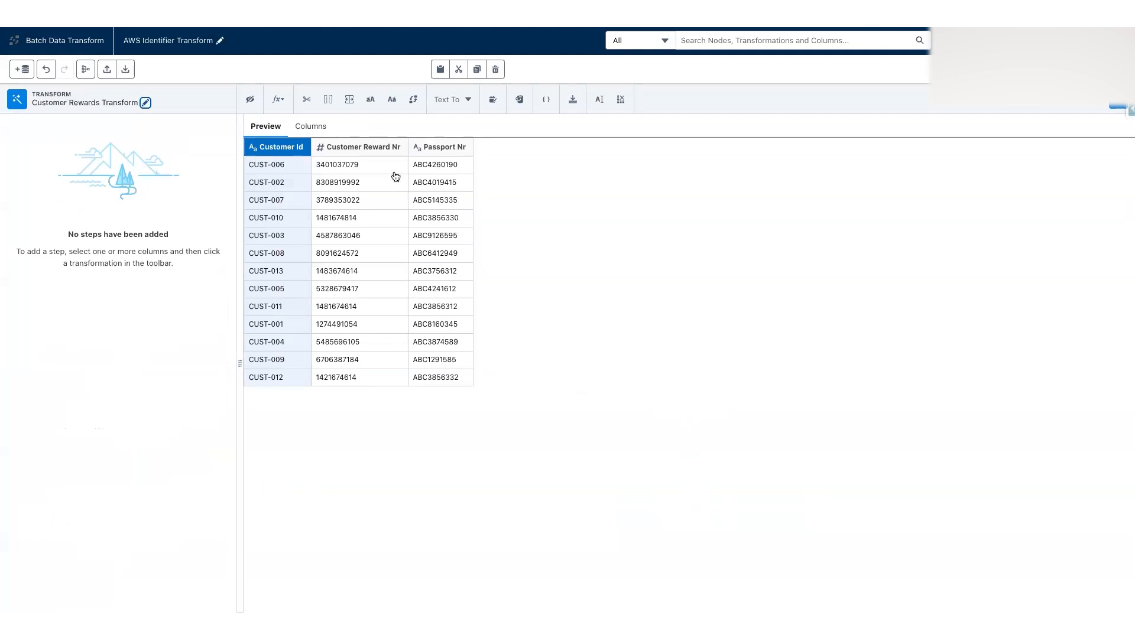
Drop the Passport Nr column in the Customer Rewards Transform.
left_click(429, 148)
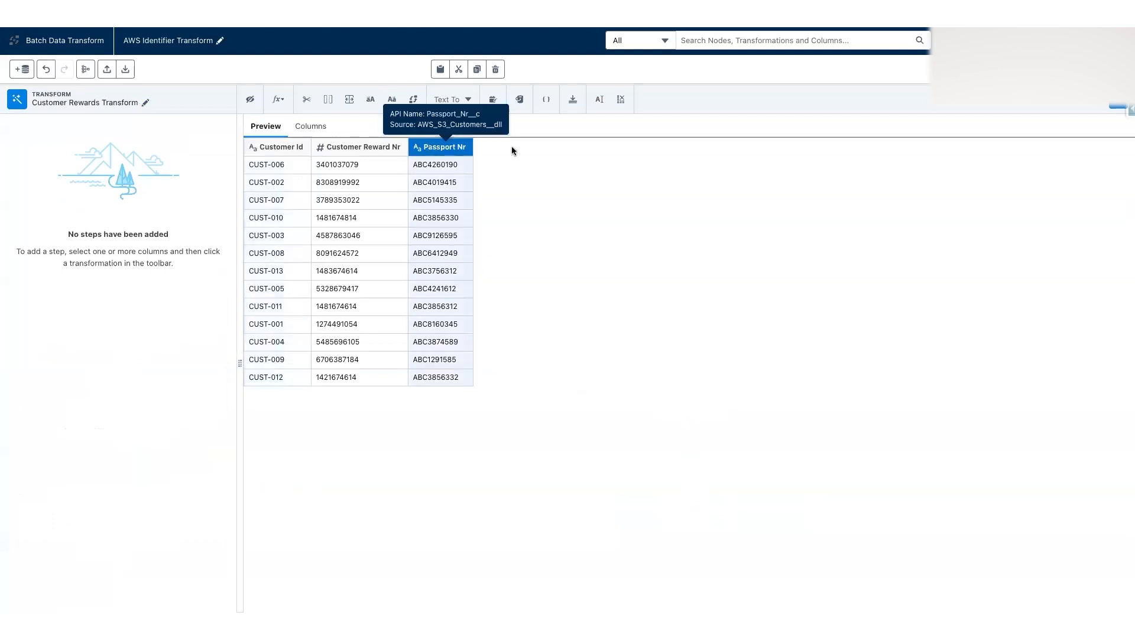
left_click(620, 100)
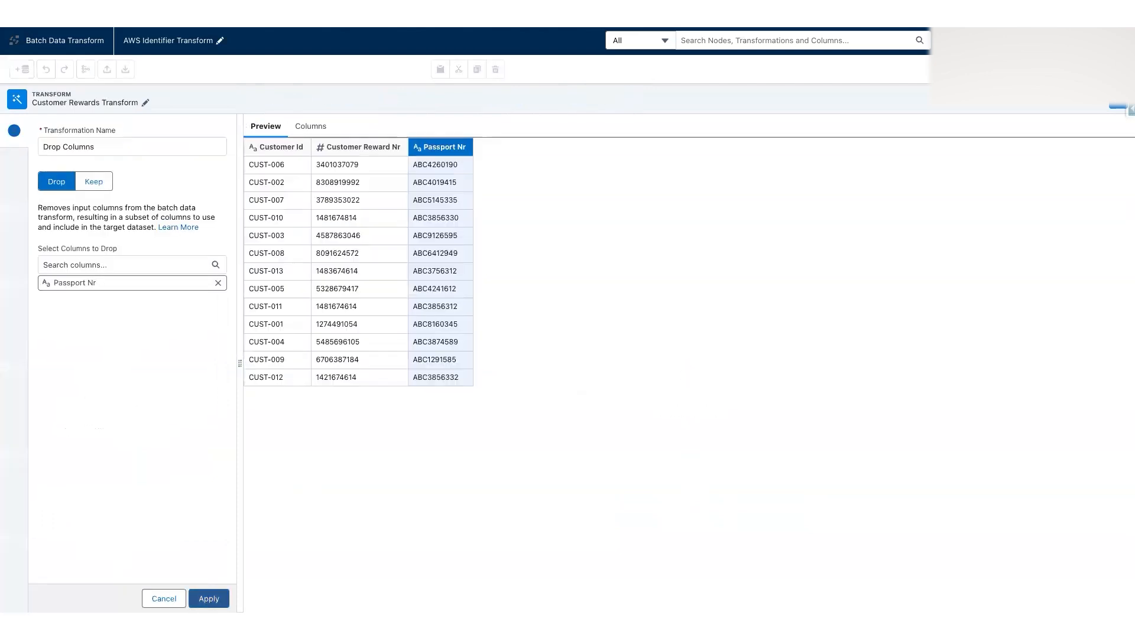
left_click(209, 599)
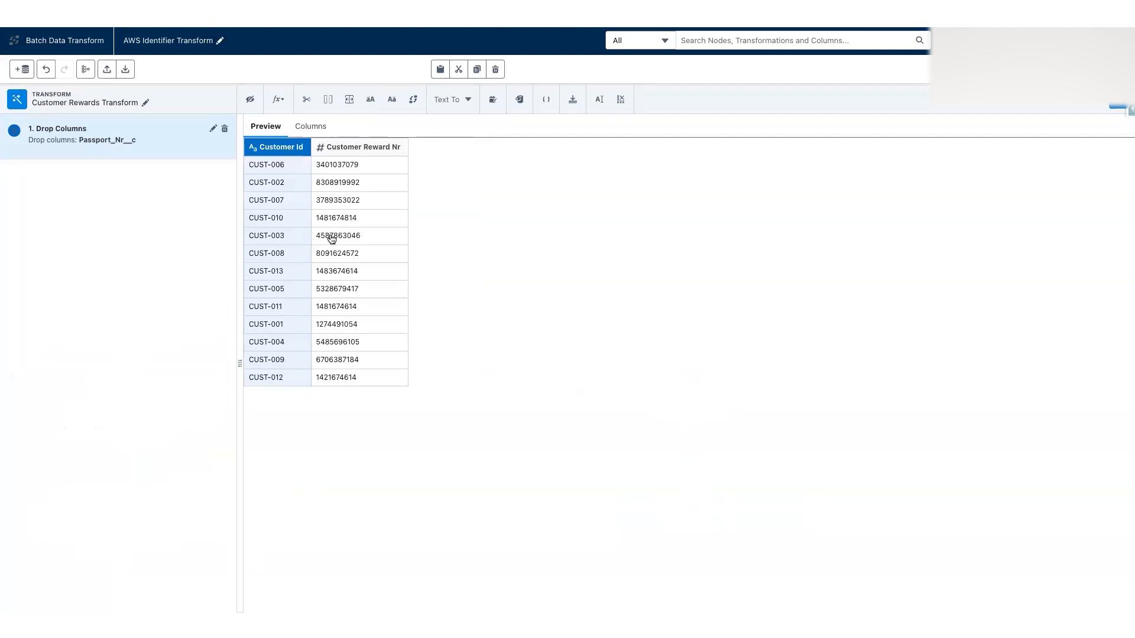
Add a custom formula 'Customer Reward Nr' to the Customer Rewards Transform with output type Text.
left_click(279, 103)
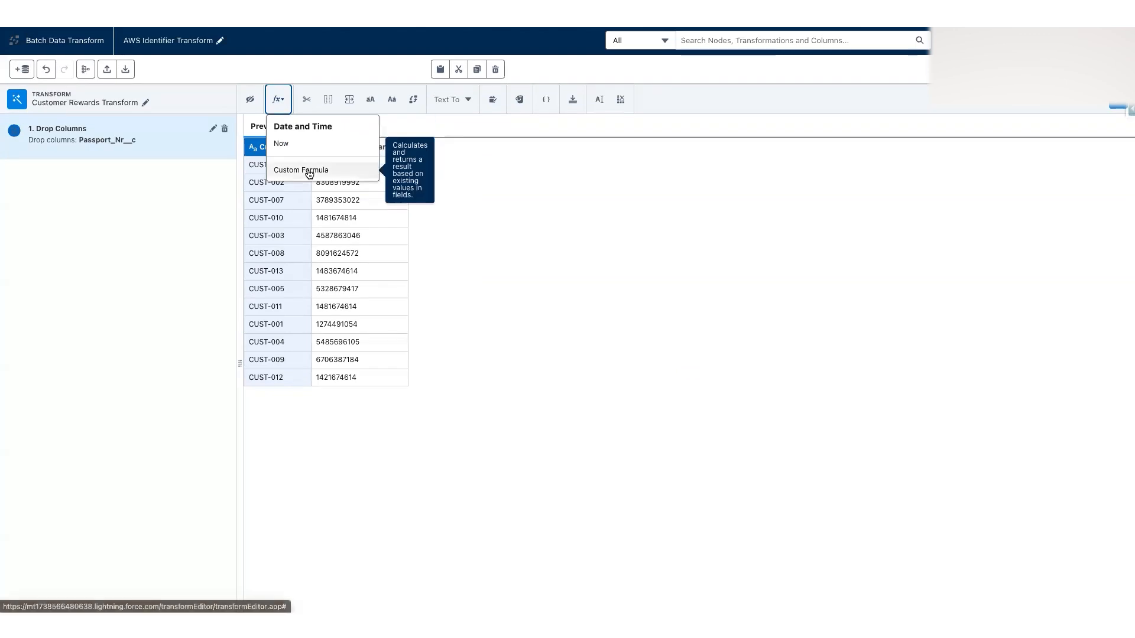
left_click(307, 171)
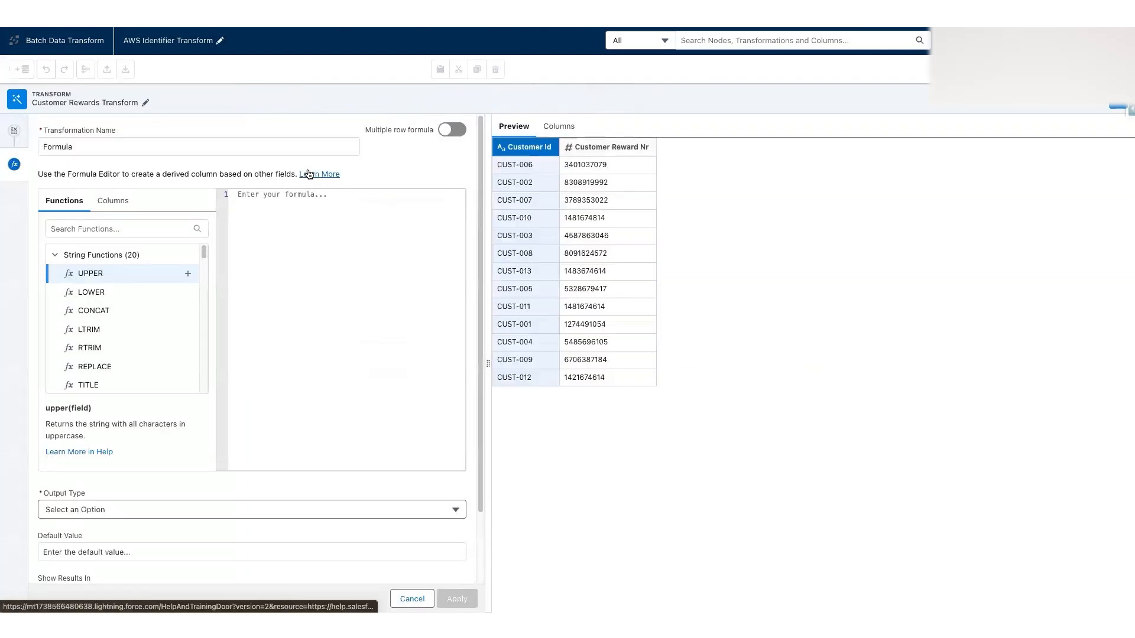
left_click(307, 231)
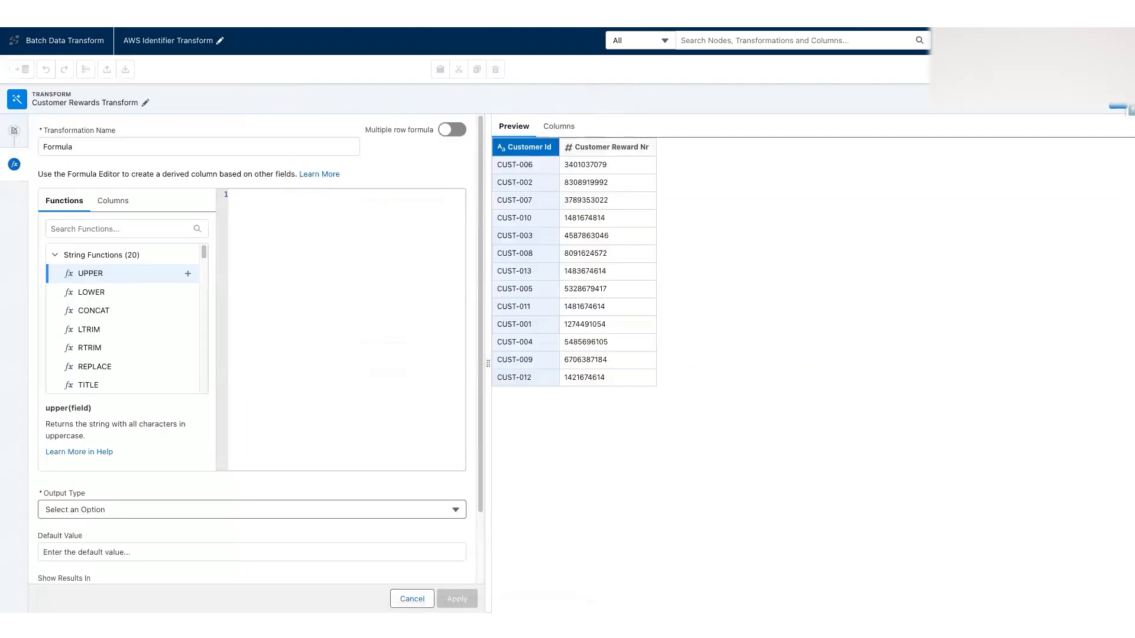
type("'Customer Reward Nr")
scroll(212, 488, "down", 3)
left_click(201, 433)
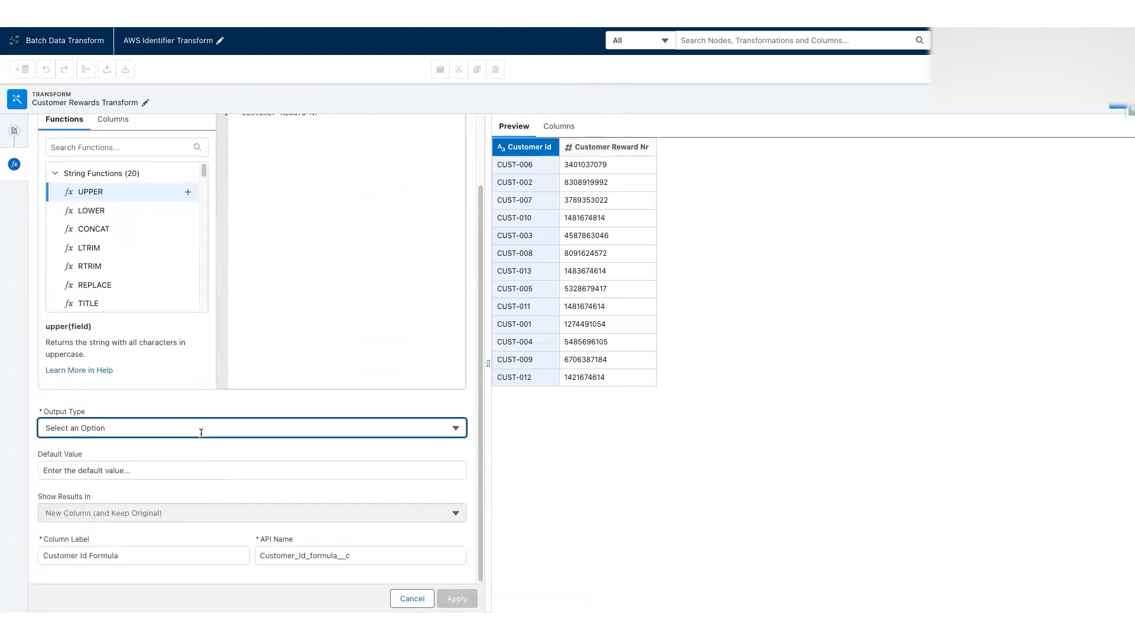
left_click(108, 458)
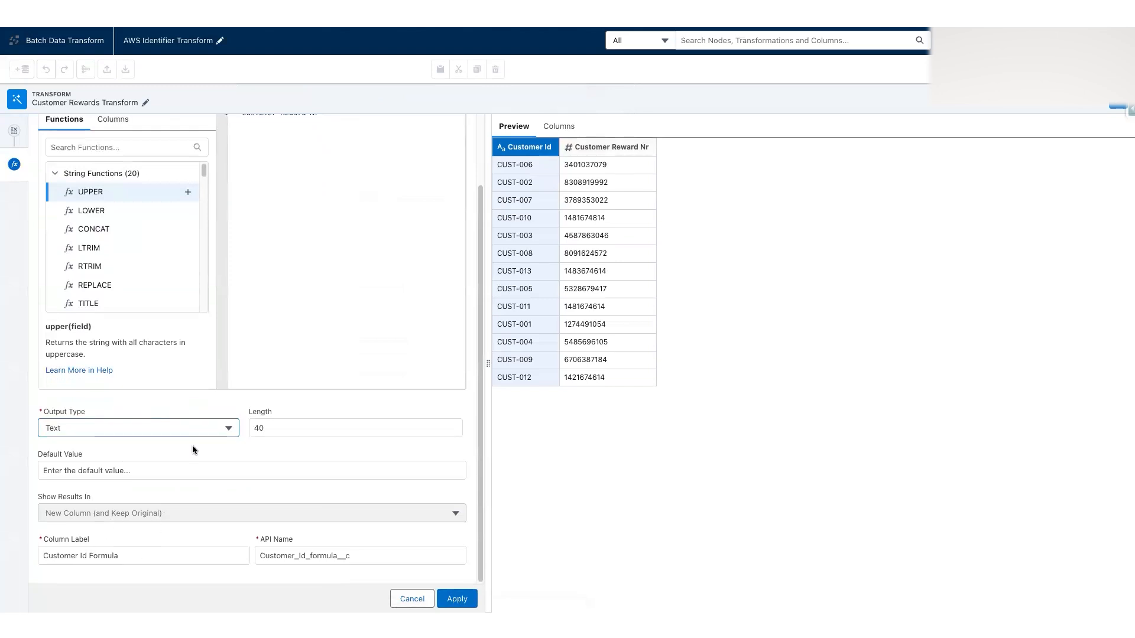
Set the reward formula's column label to Identifier Type and API name to Identifier_Type__c, and apply it.
triple_click(132, 555)
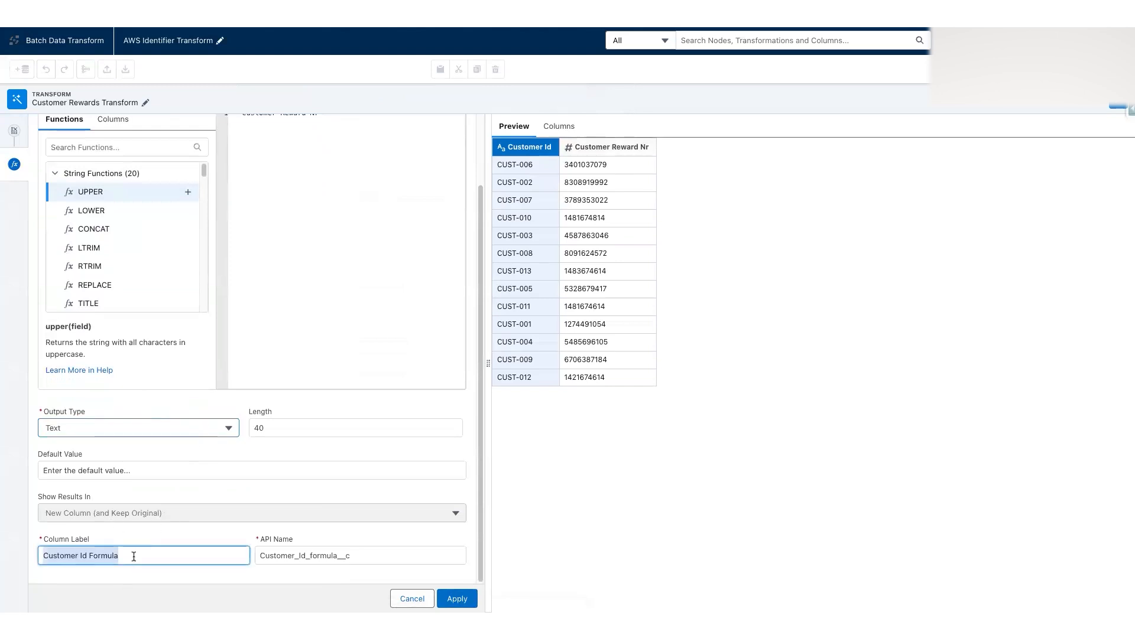
type("Identifier Type")
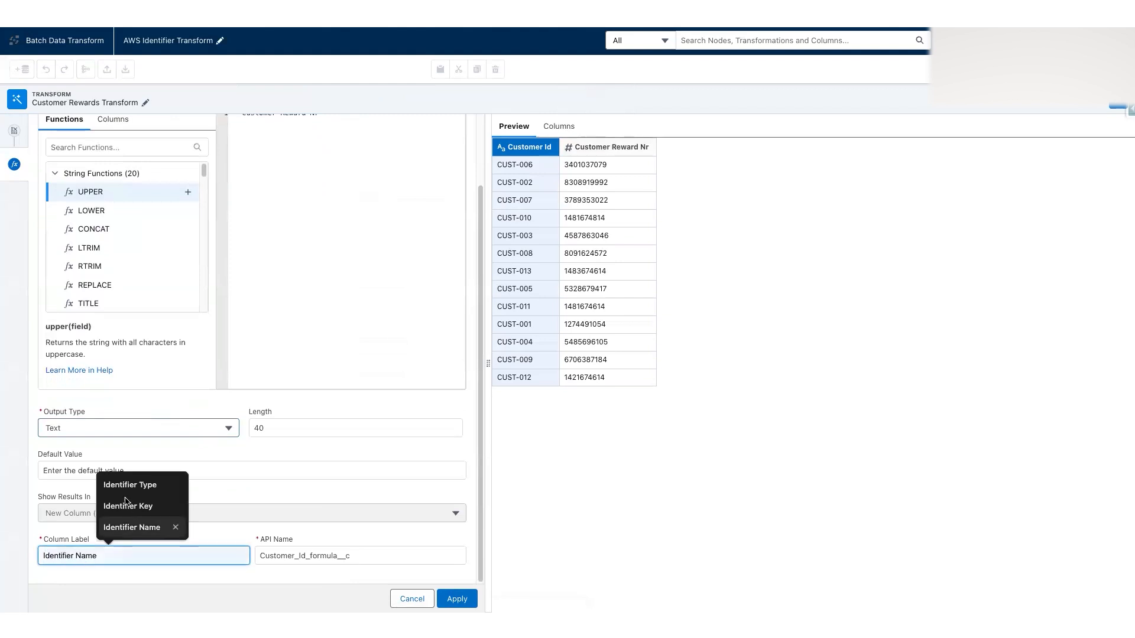
left_click(125, 485)
triple_click(296, 556)
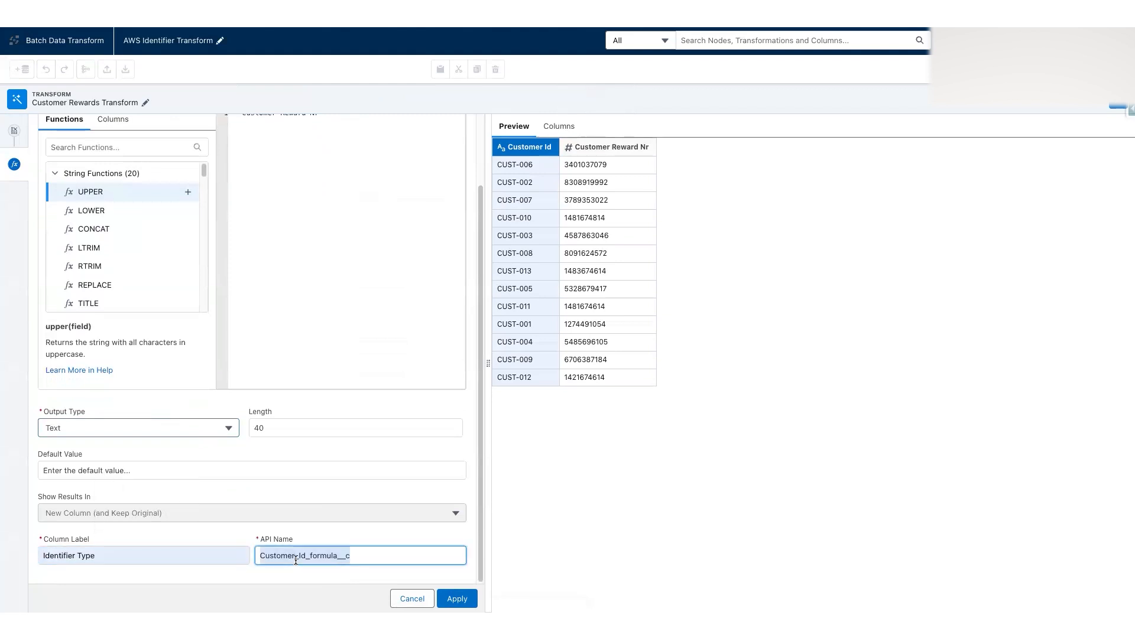
type("Identifier_Type")
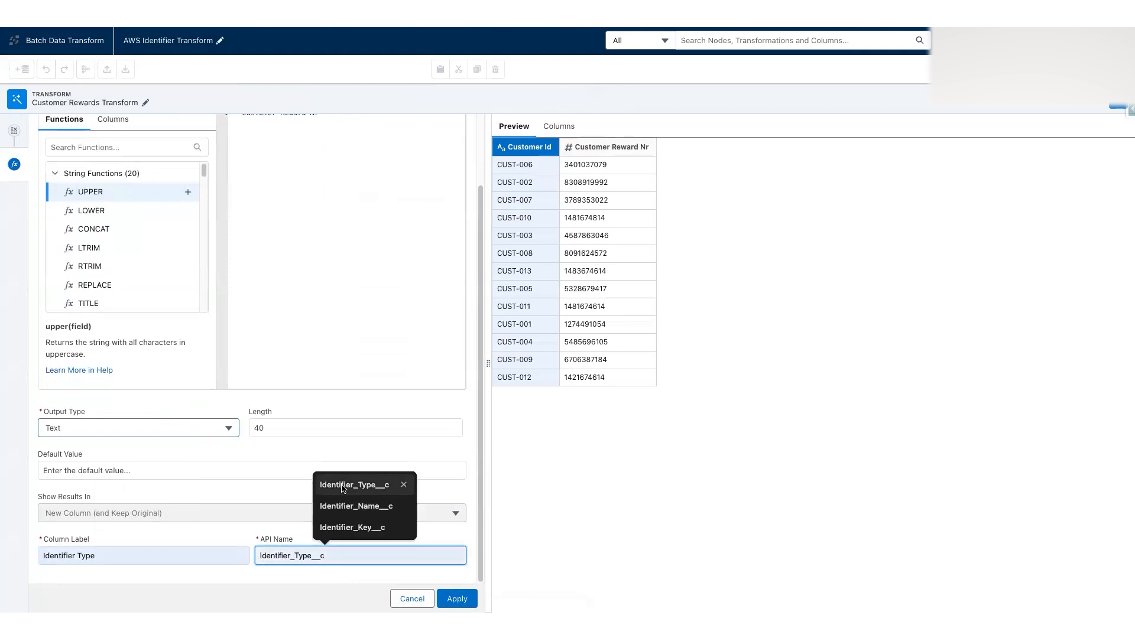
left_click(342, 485)
left_click(324, 491)
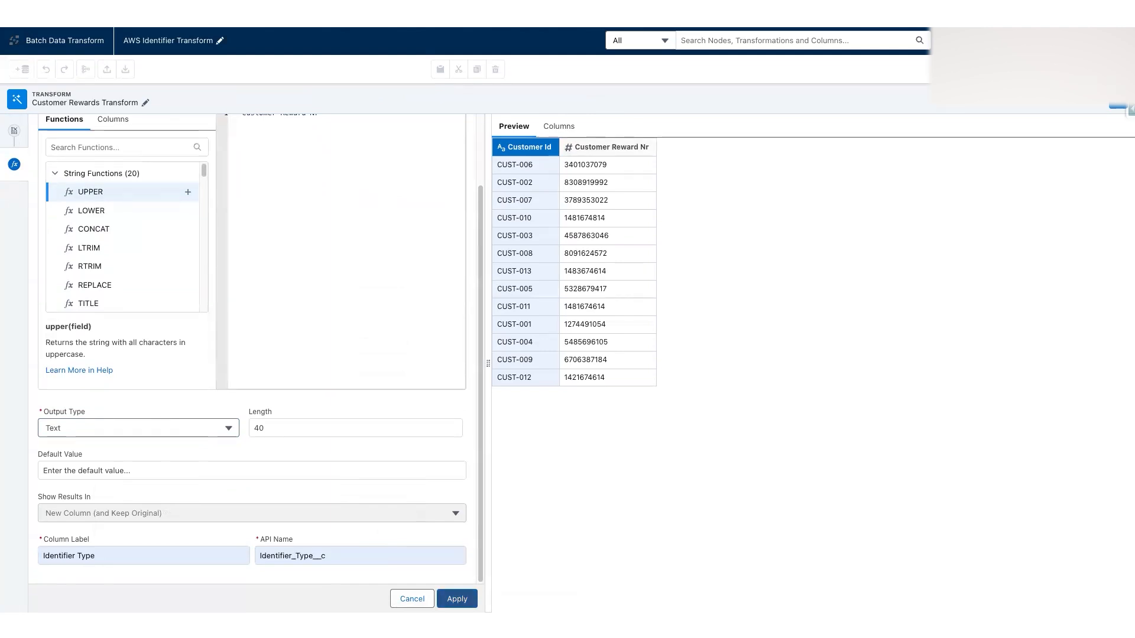
left_click(457, 599)
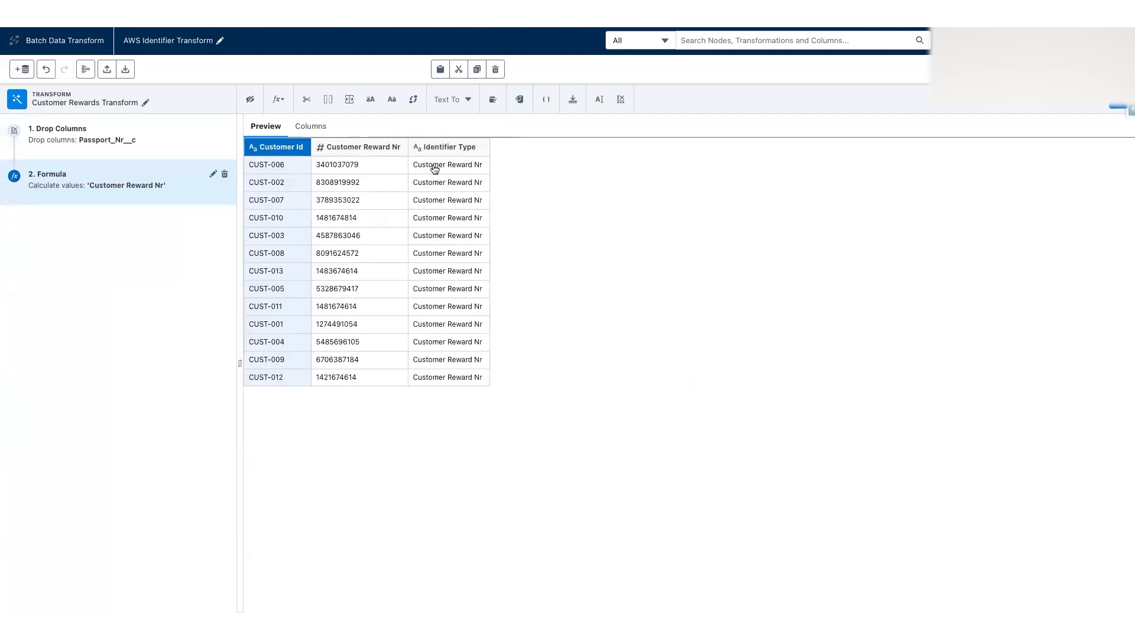
Change the Customer Reward Nr column's label to Identifier Number and its API name to Identifier_Number__c, and apply it.
left_click(353, 151)
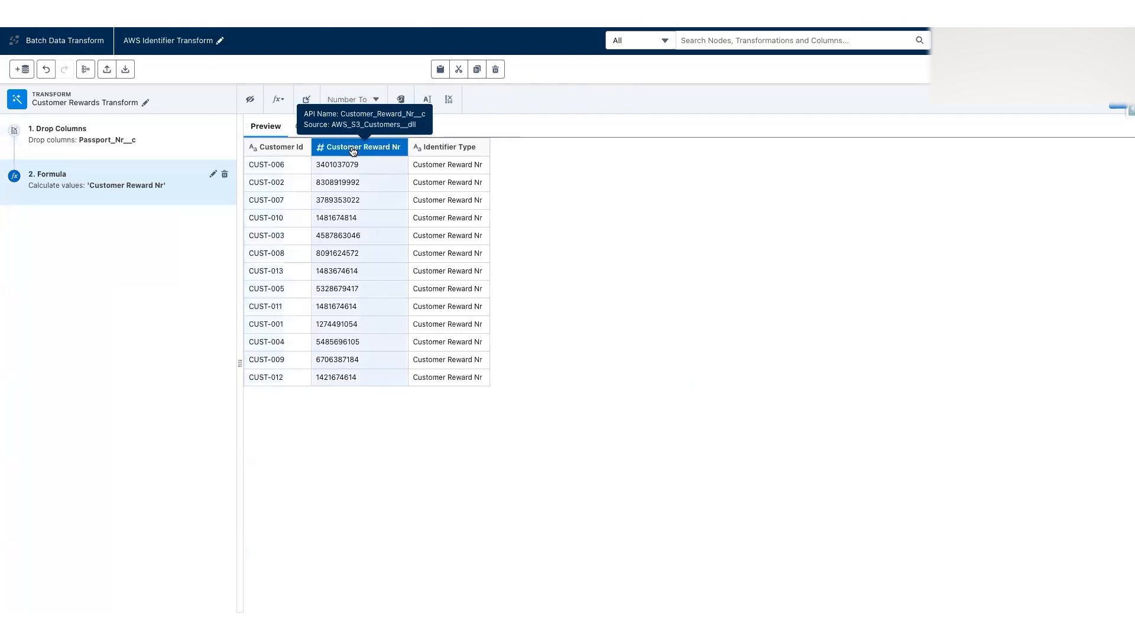
left_click(430, 103)
left_click(126, 212)
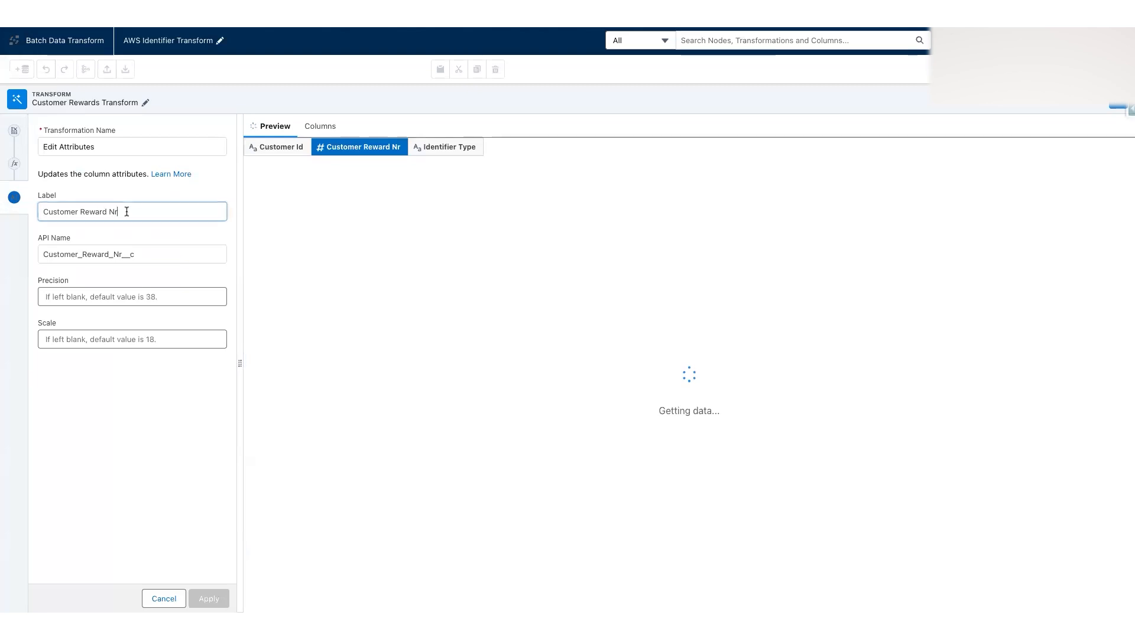
key("ctrl+a")
type("Iden")
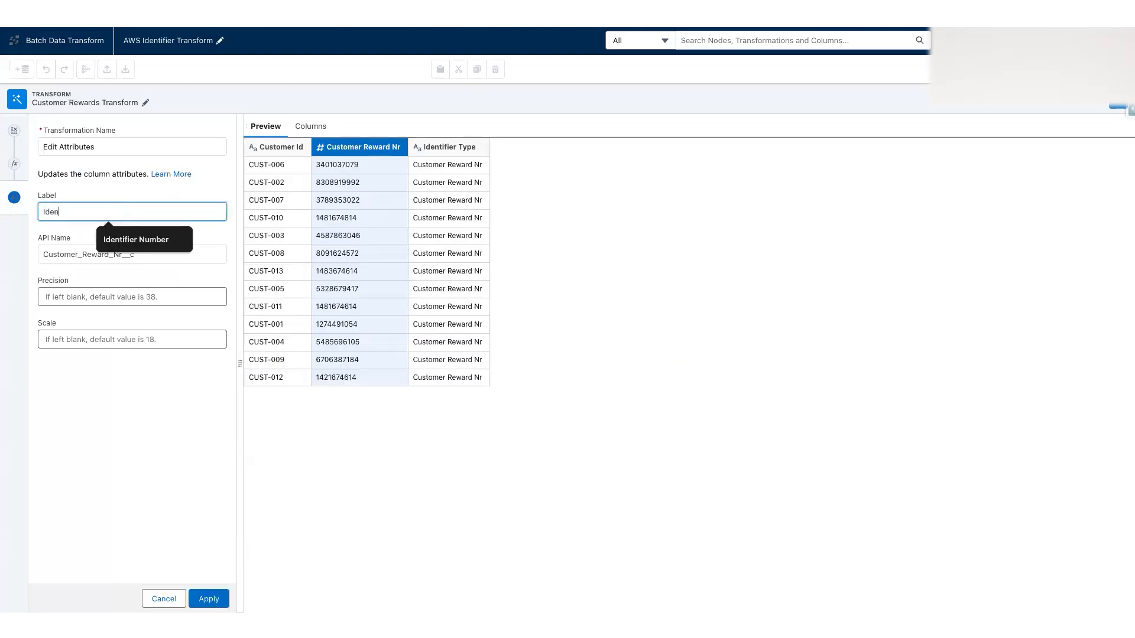
left_click(126, 236)
left_click(141, 249)
key("ctrl+a")
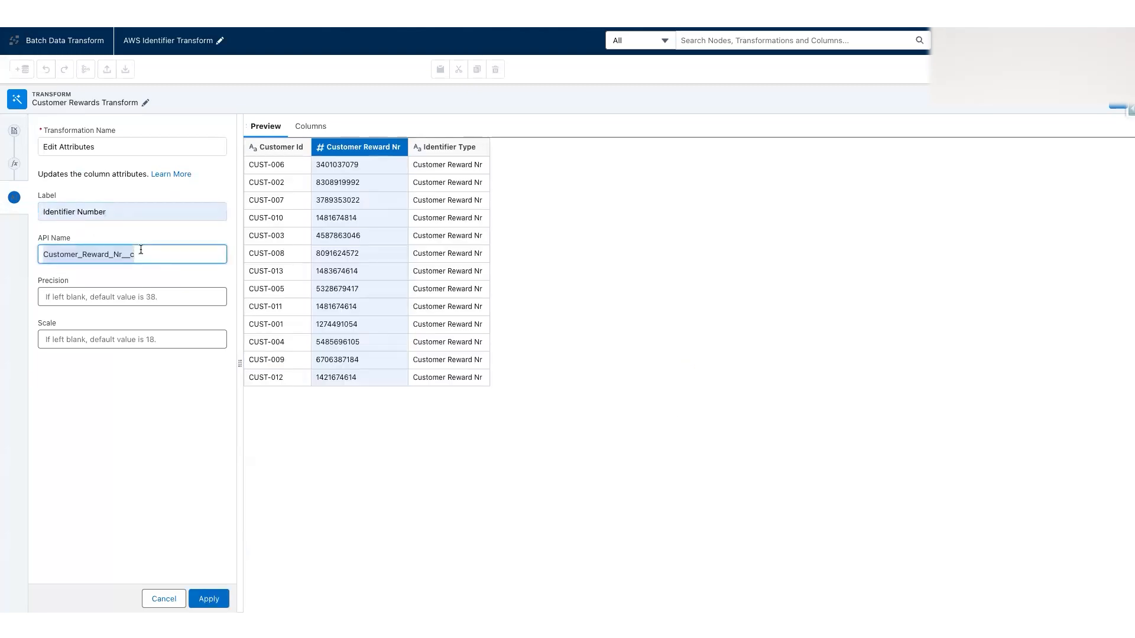
type("Iden")
left_click(144, 283)
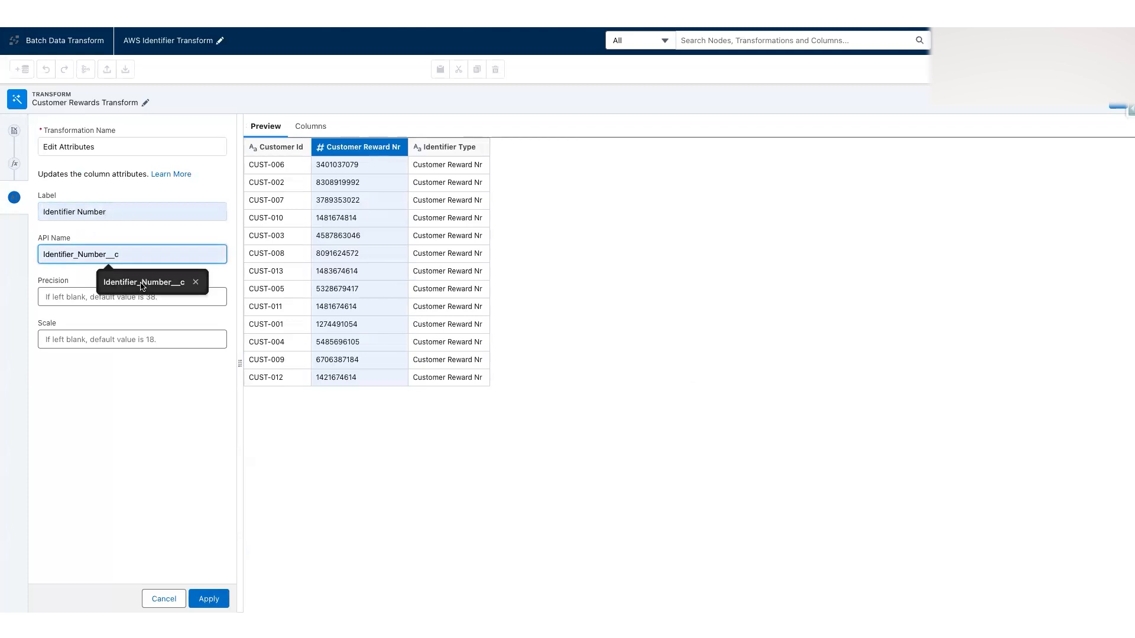
left_click(201, 596)
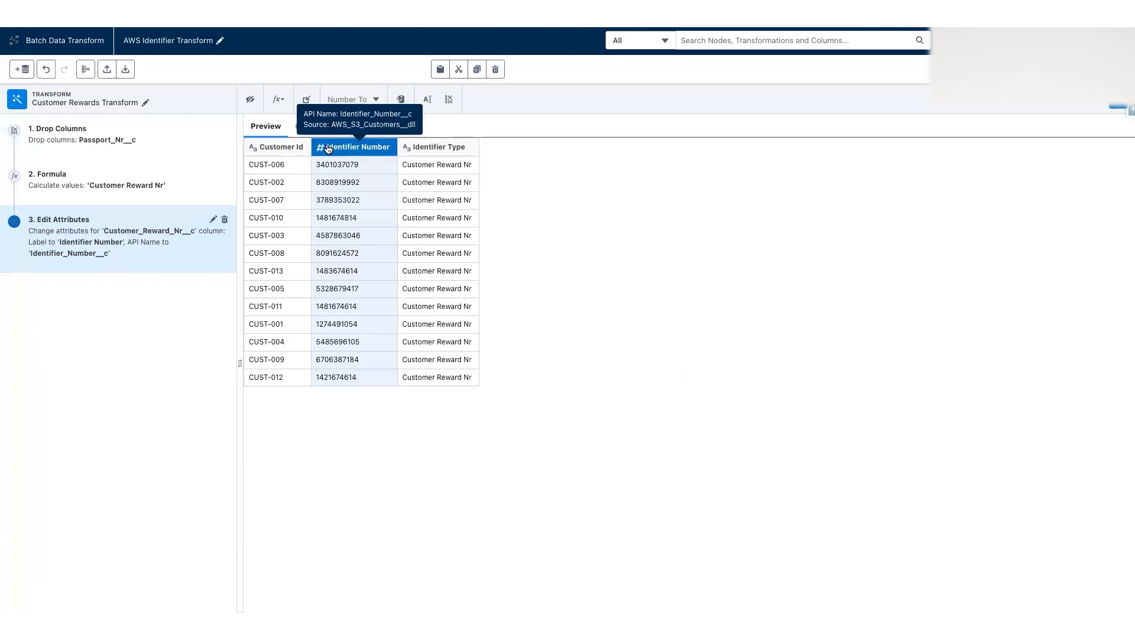
Convert the Identifier Number column from number to Text in the original column and apply it.
left_click(375, 100)
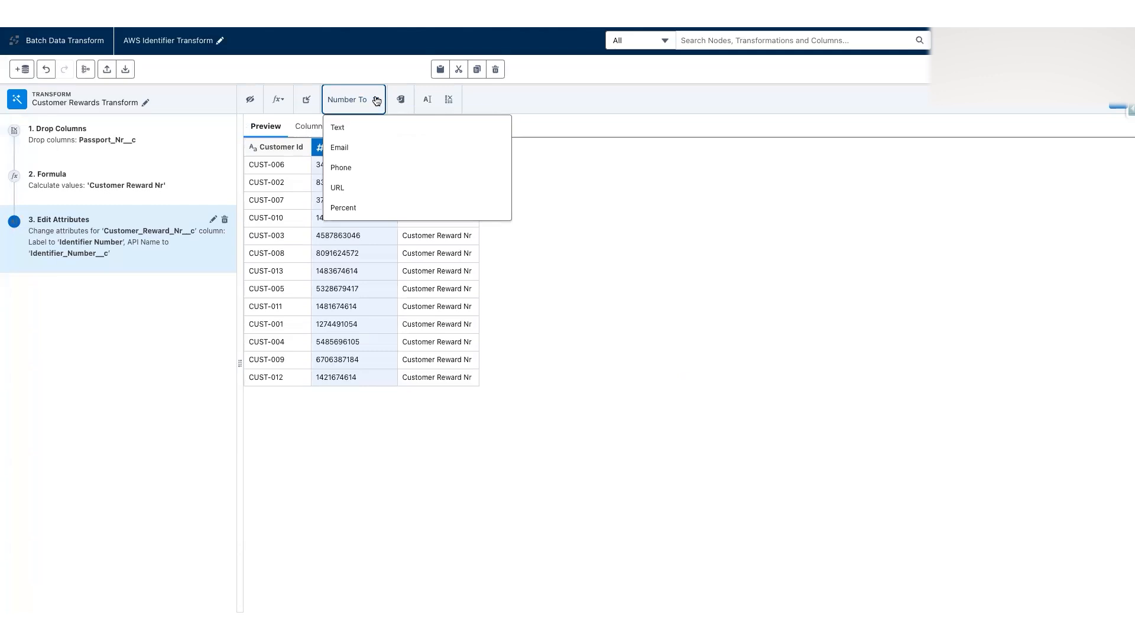
left_click(350, 130)
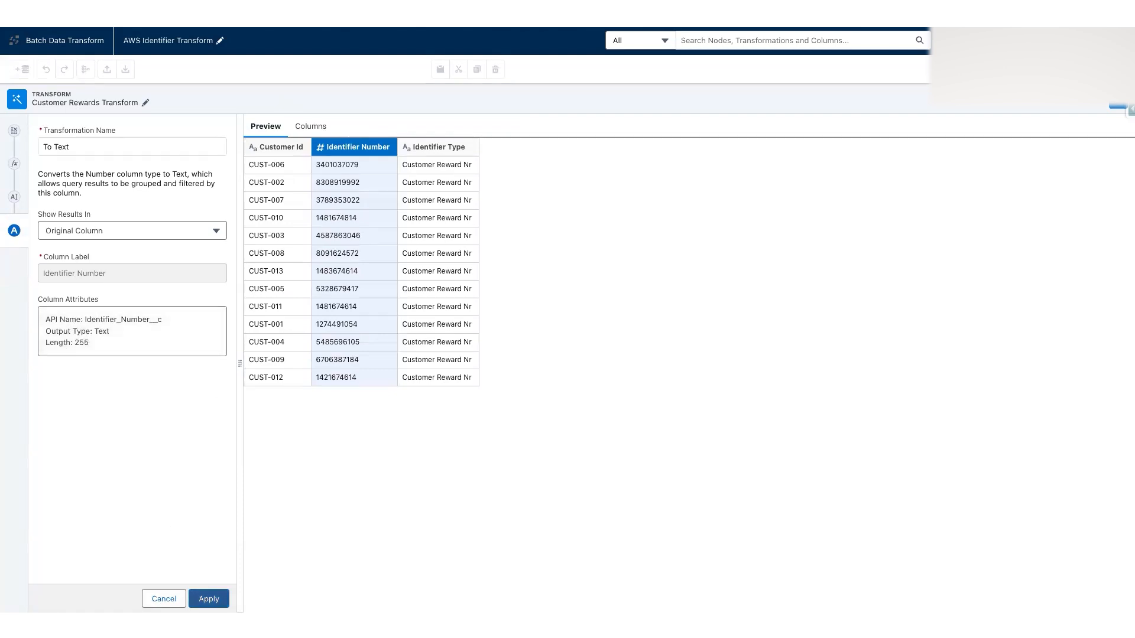
left_click(209, 599)
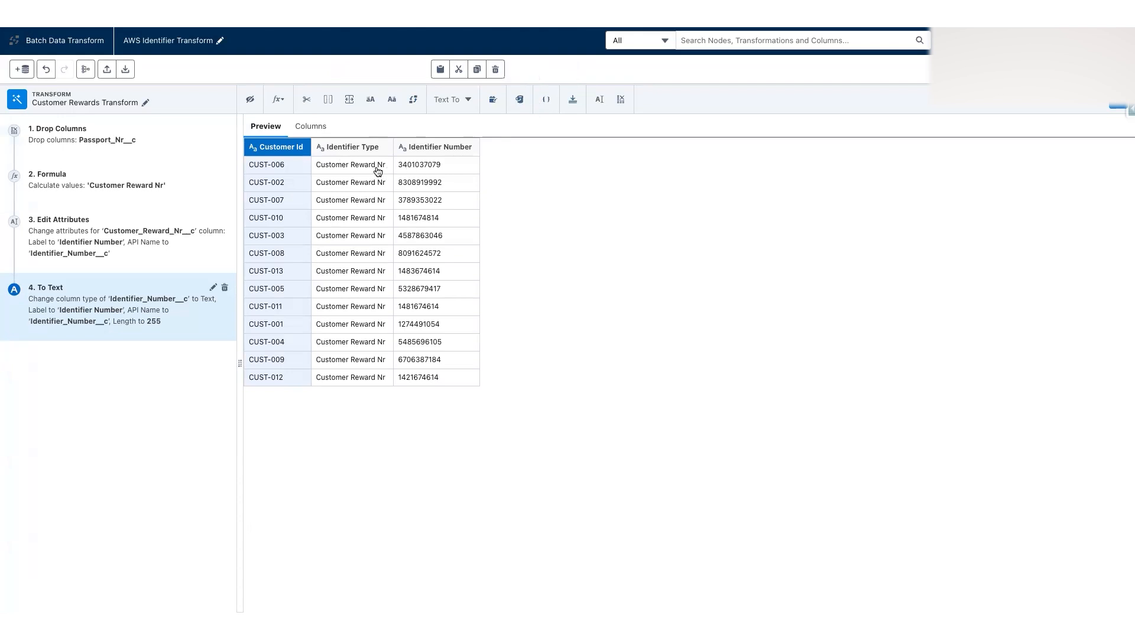
Change the Customer Id column's label and API name both to Party, and apply it.
left_click(349, 148)
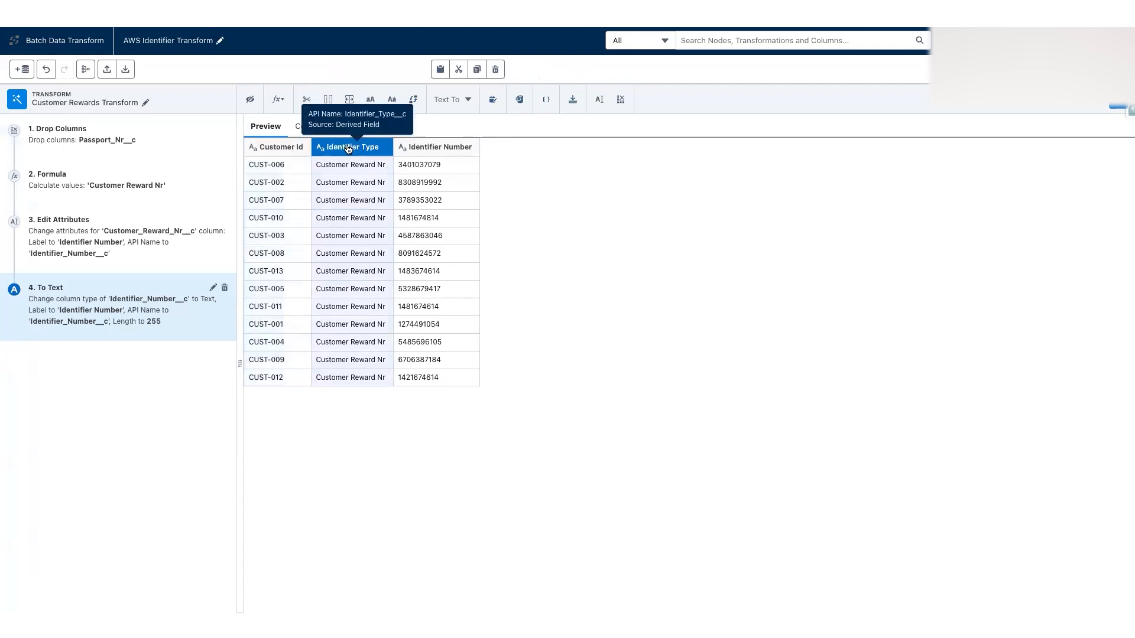
left_click(287, 150)
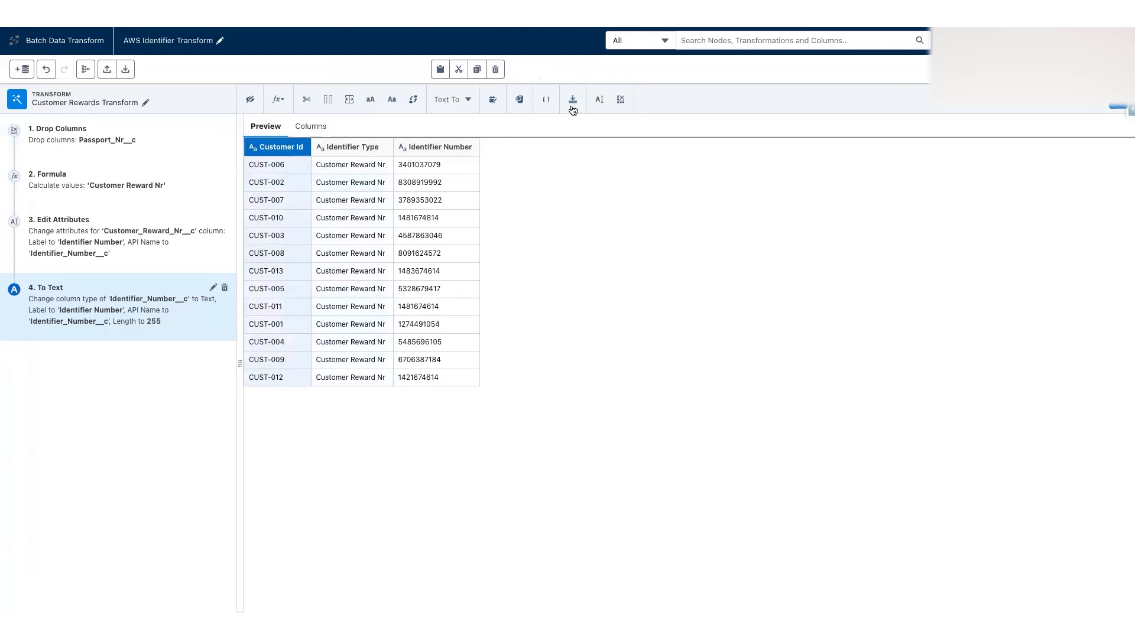
left_click(601, 103)
left_click_drag(122, 211, 20, 212)
type("Part")
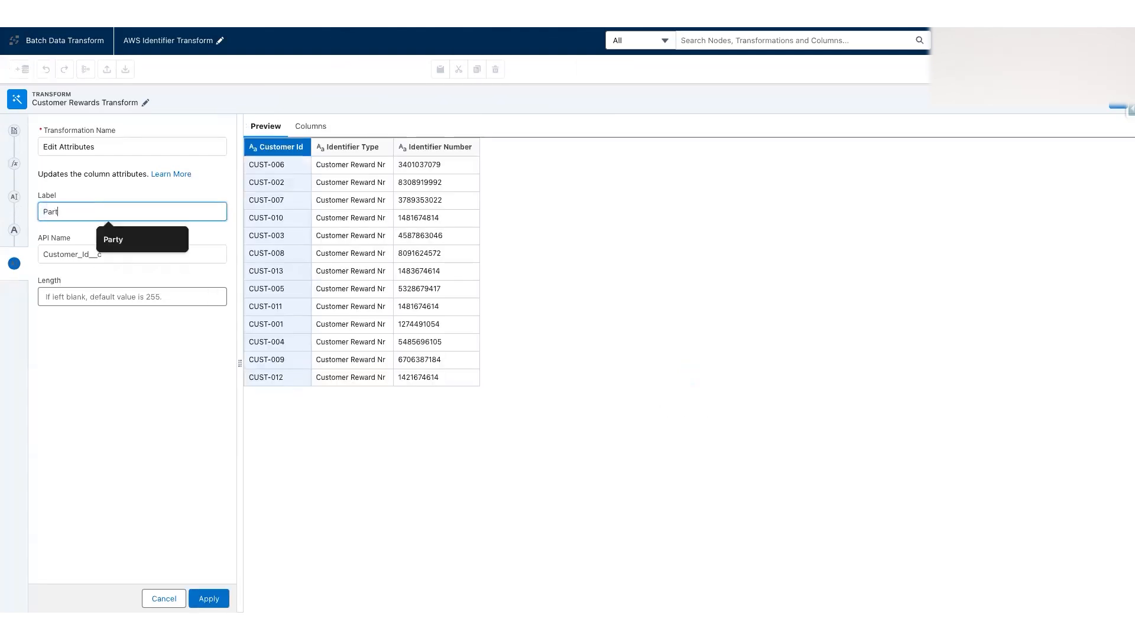
left_click(122, 251)
double_click(122, 252)
type("Party")
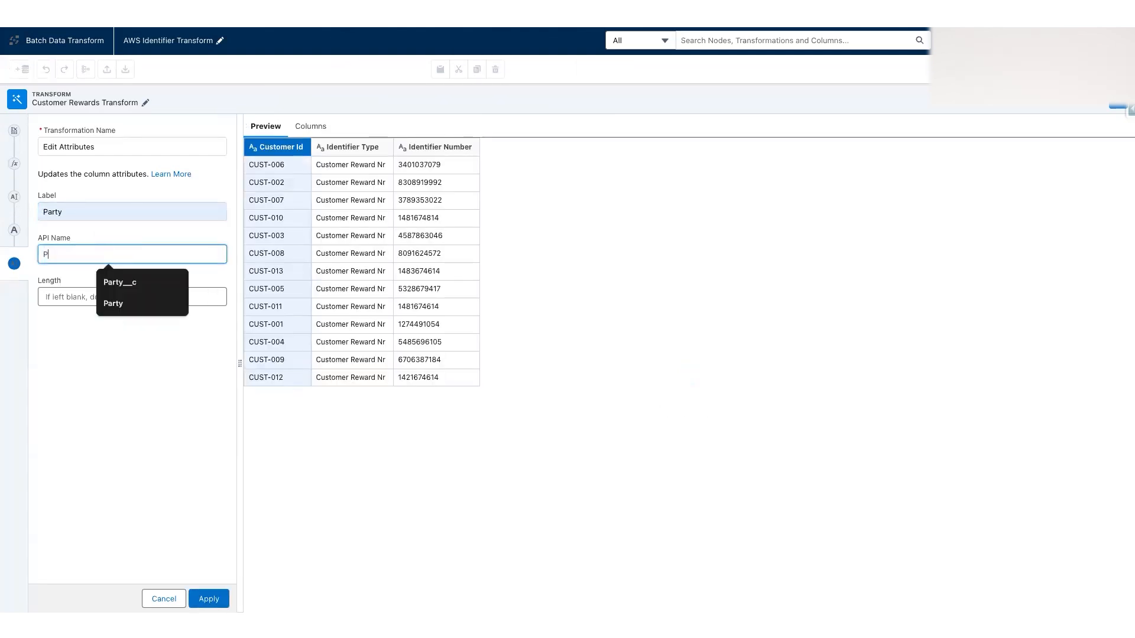
left_click(145, 304)
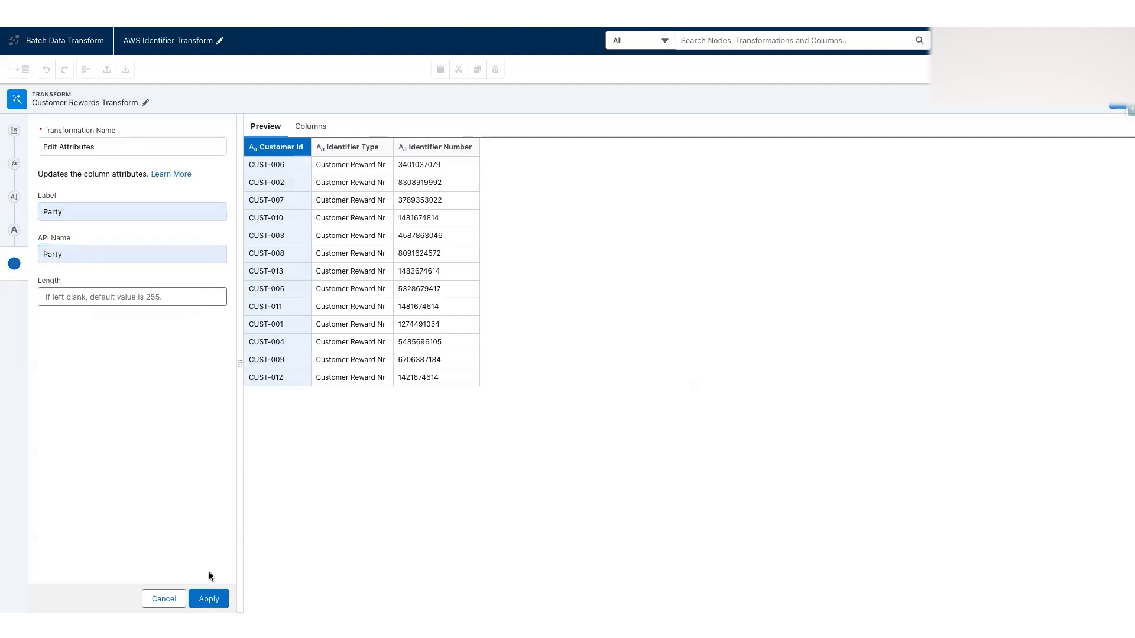
left_click(208, 599)
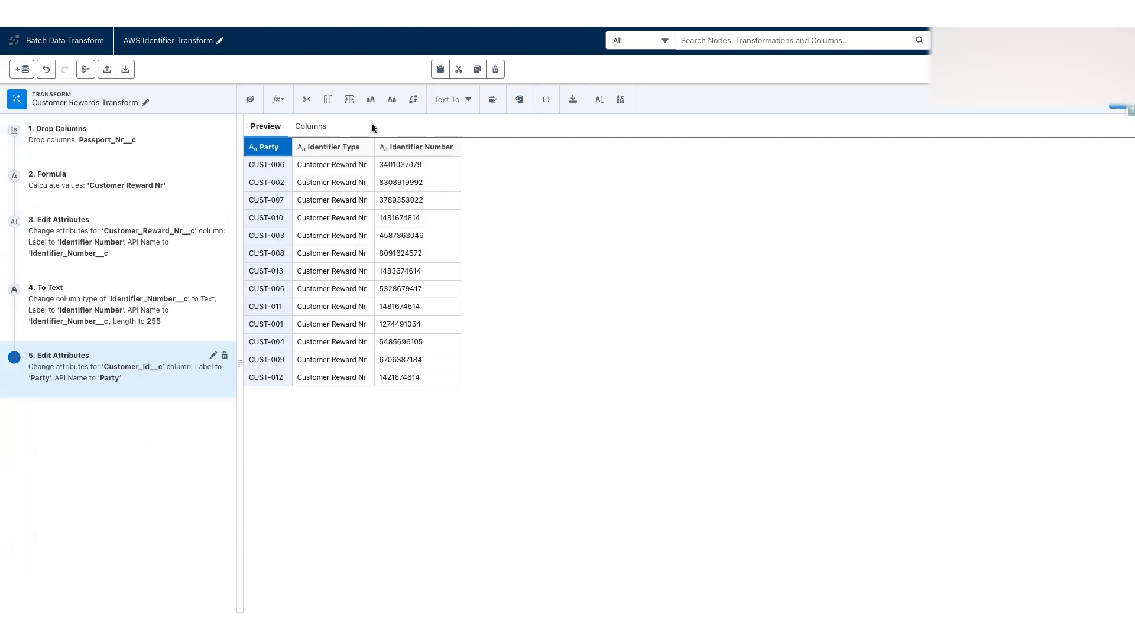
Add a custom formula 'Identifier' to the Customer Rewards Transform with output type Text.
left_click(398, 169)
left_click(278, 99)
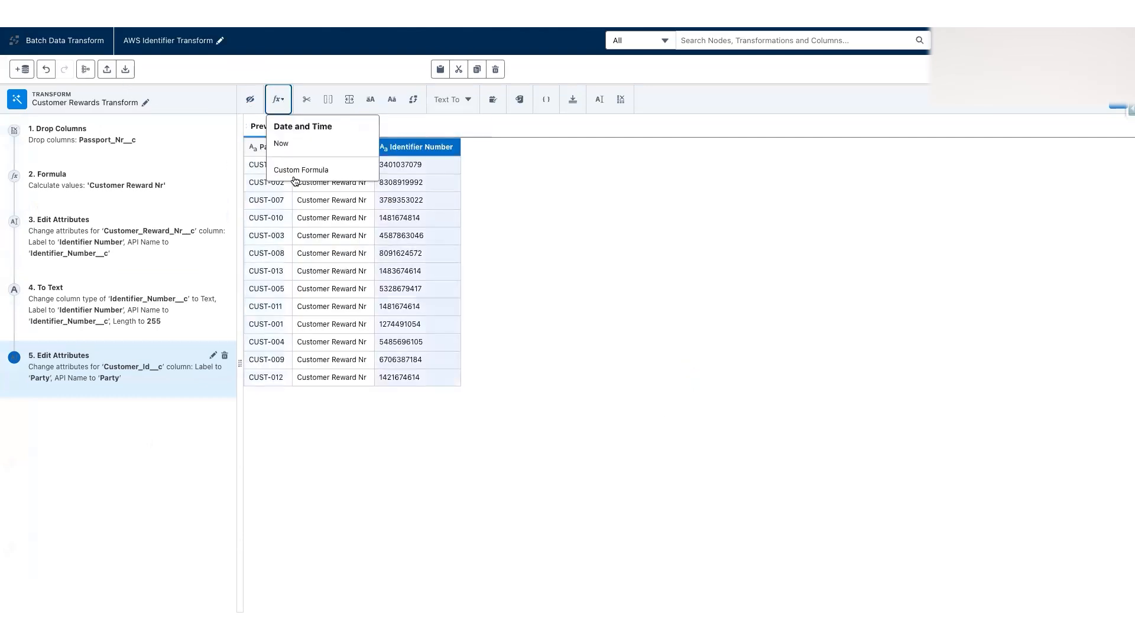
left_click(328, 183)
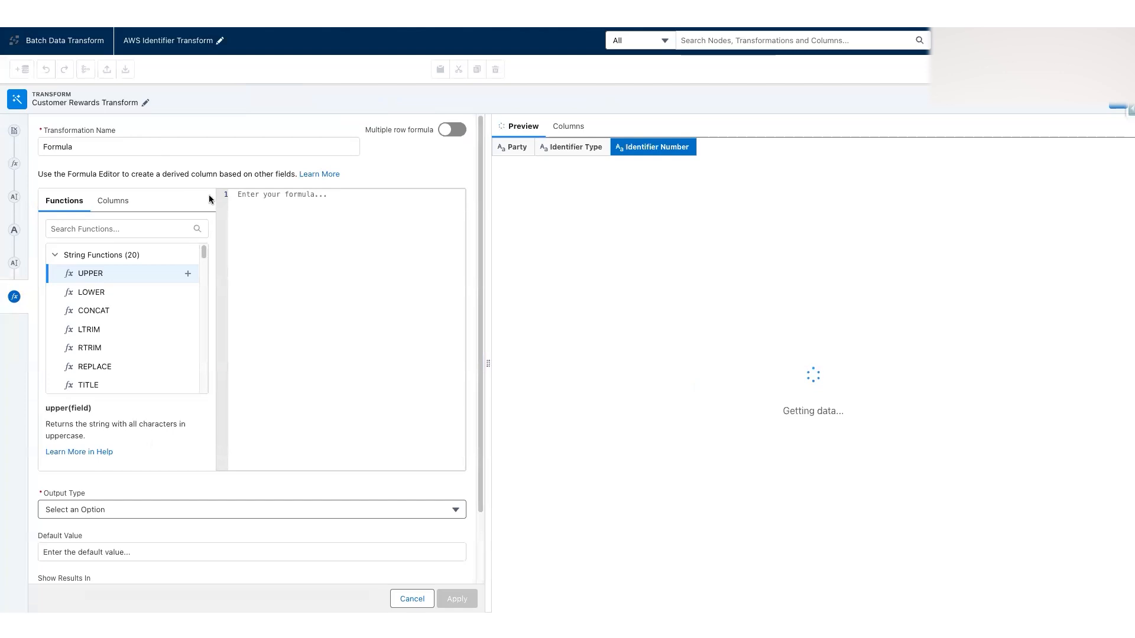
type("''")
type("Ident")
type("ifier")
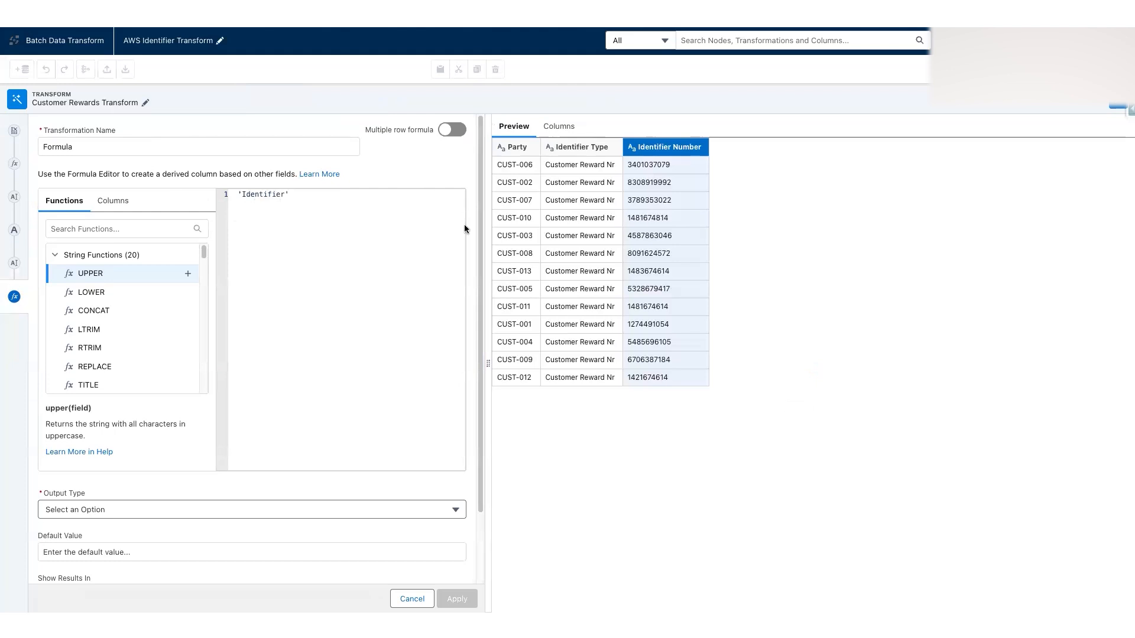
scroll(464, 246, "down", 3)
left_click(178, 429)
left_click(101, 453)
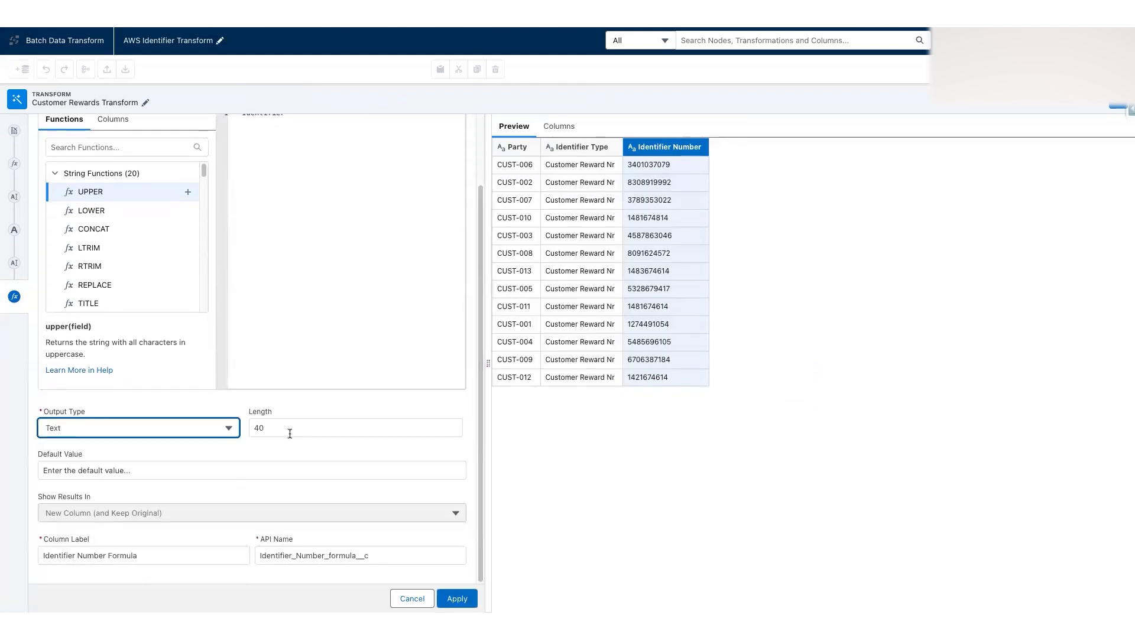
Set the 'Identifier' formula's column label to Identifier Name and API name to Identifier_Name__c, and apply it.
left_click(144, 554)
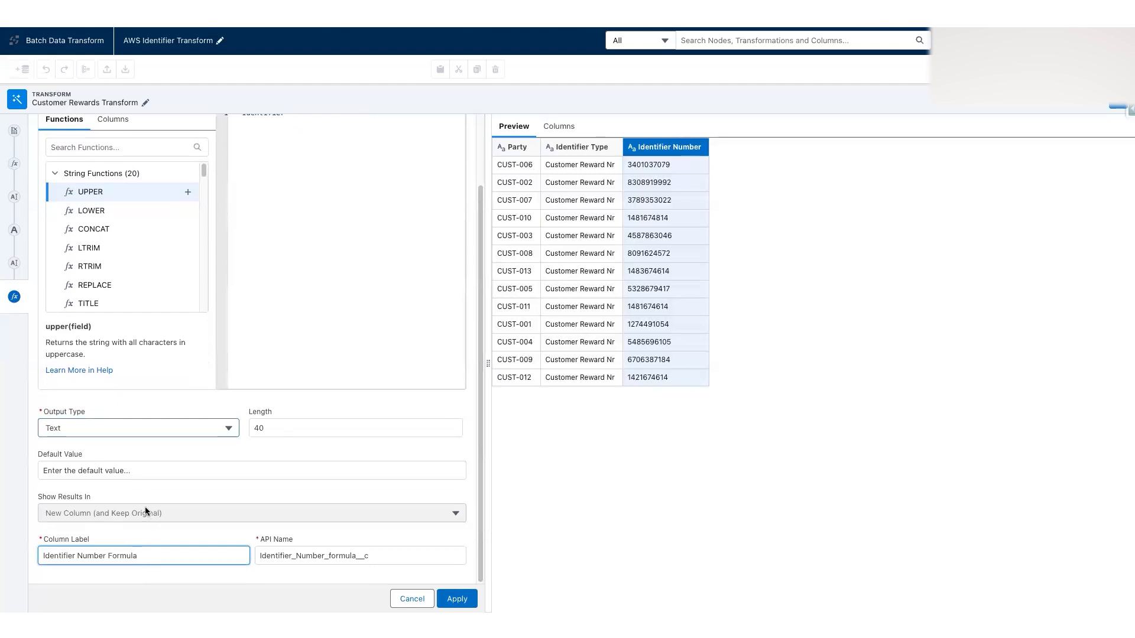
key("super+a")
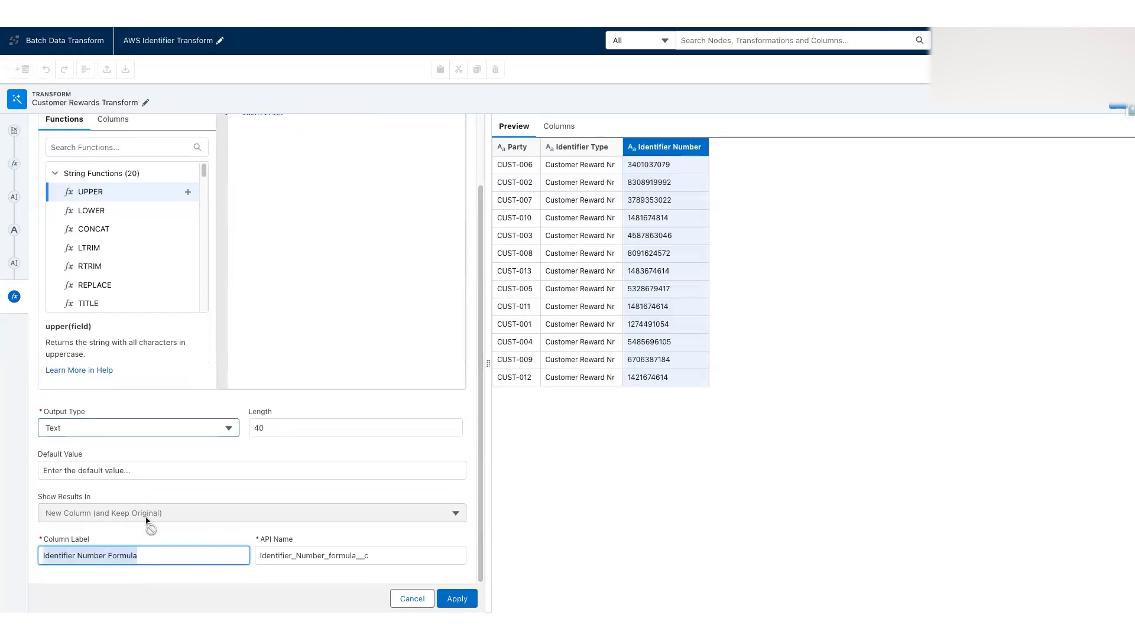
type("Identifier Type")
left_click(156, 528)
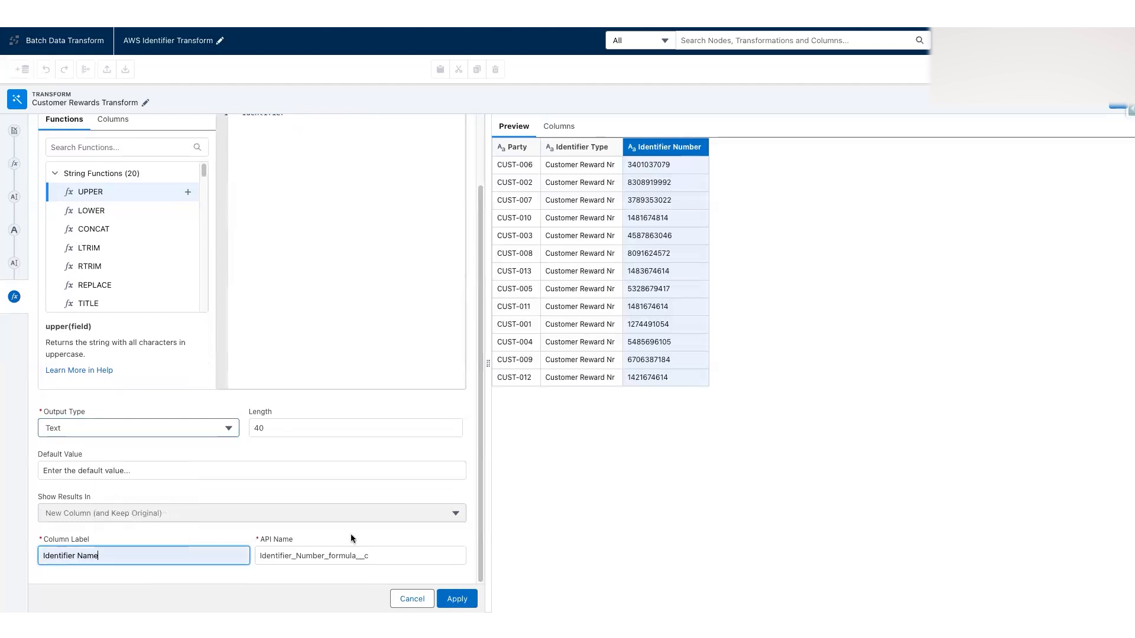
left_click(363, 556)
key("super+a")
type("Iden")
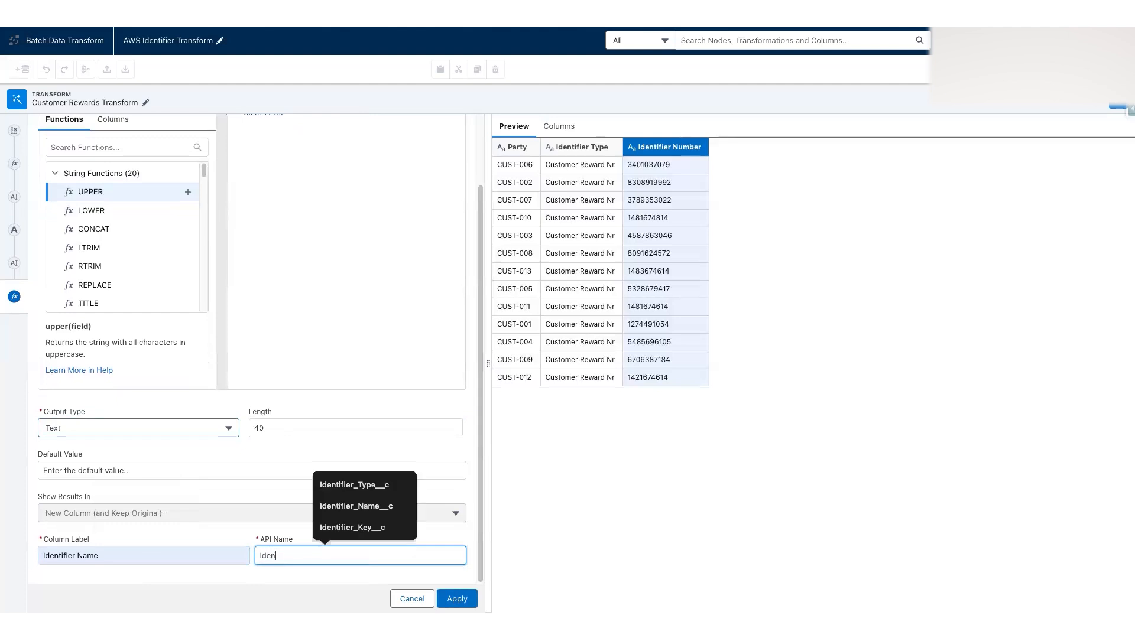
key("Down")
key("Down")
key("Return")
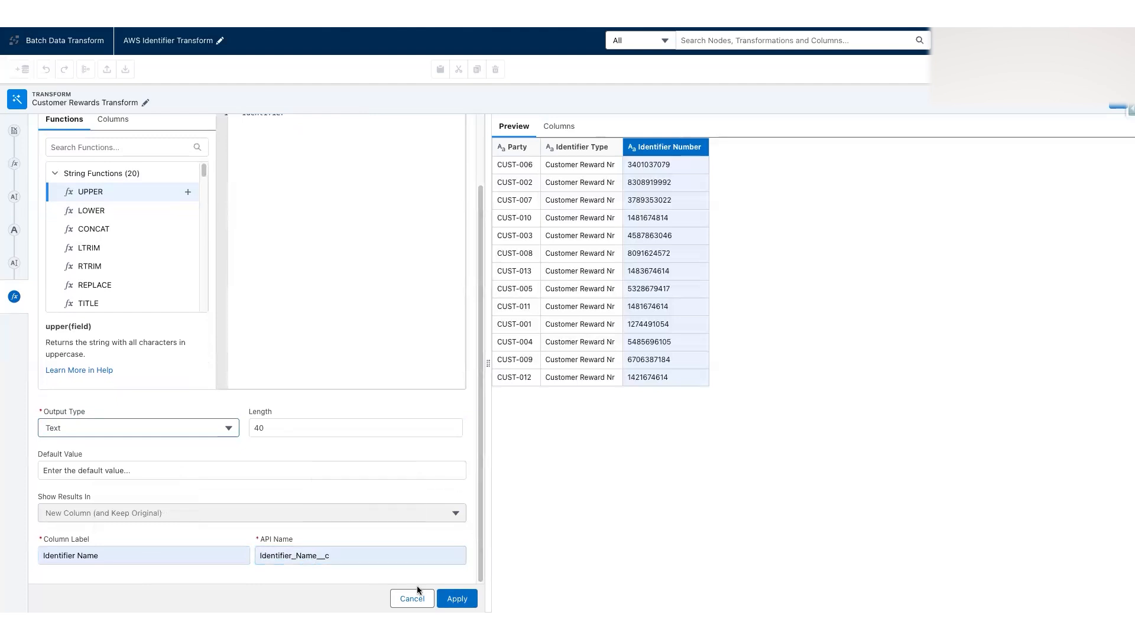
left_click(457, 599)
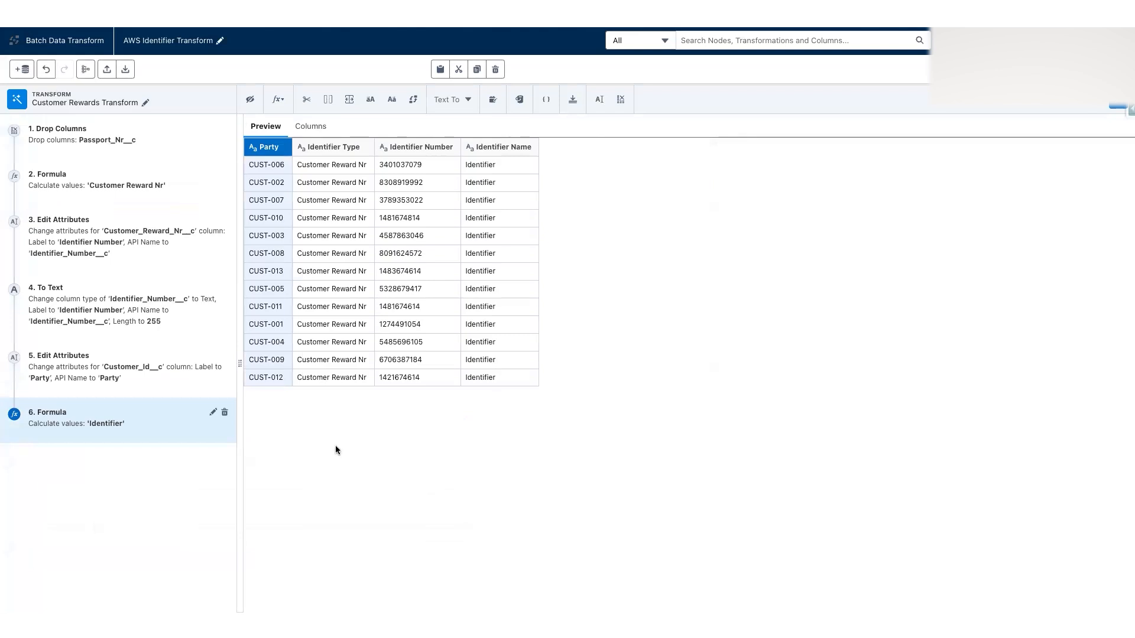
Add a custom formula concat(Party, Identifier_Number__c) to the Customer Rewards Transform.
left_click(279, 100)
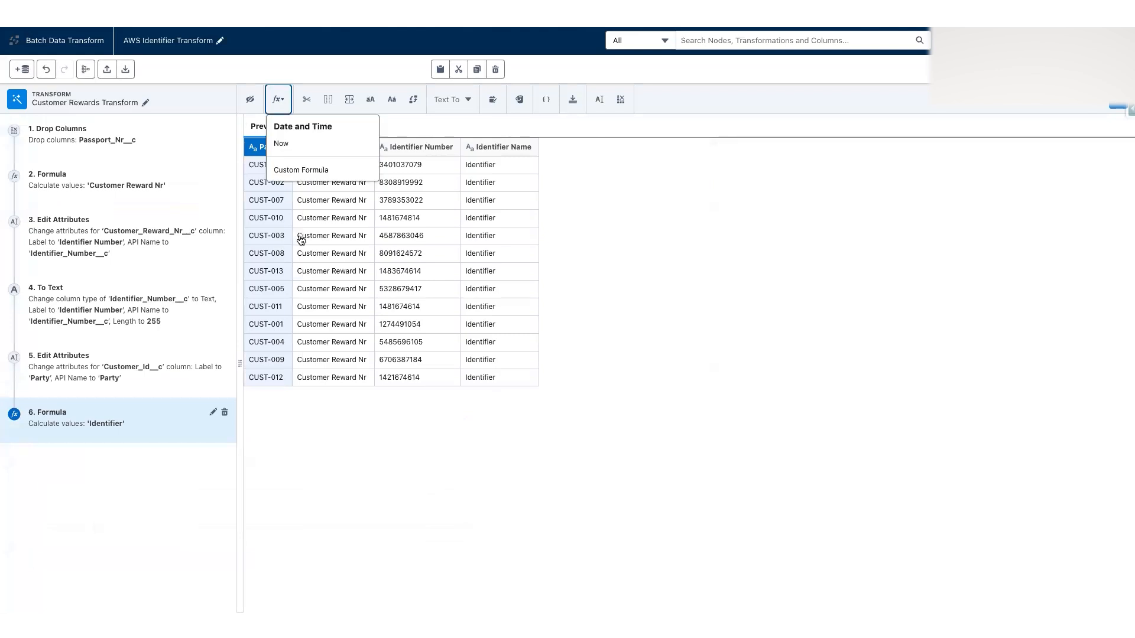
left_click(297, 172)
left_click(132, 228)
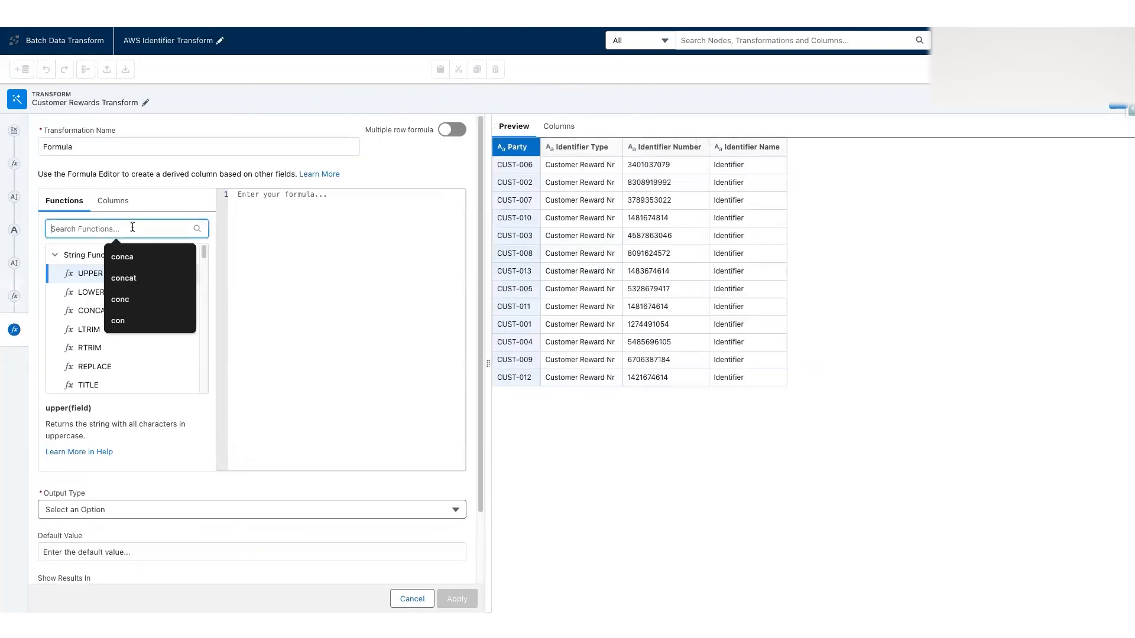
type("conca")
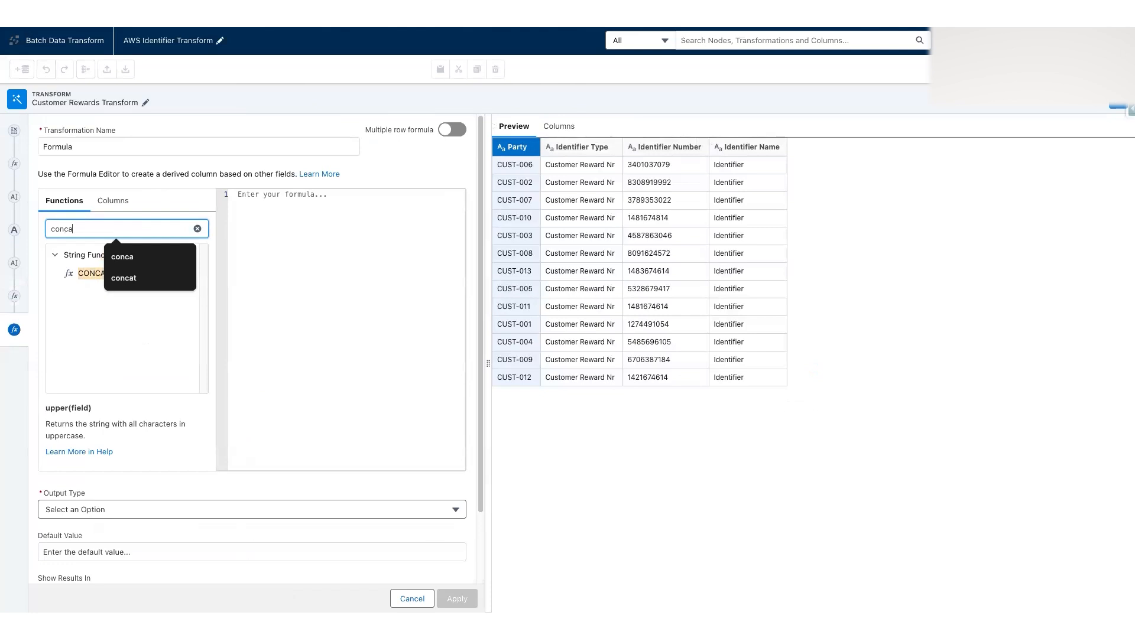
left_click(188, 274)
double_click(275, 195)
left_click(111, 201)
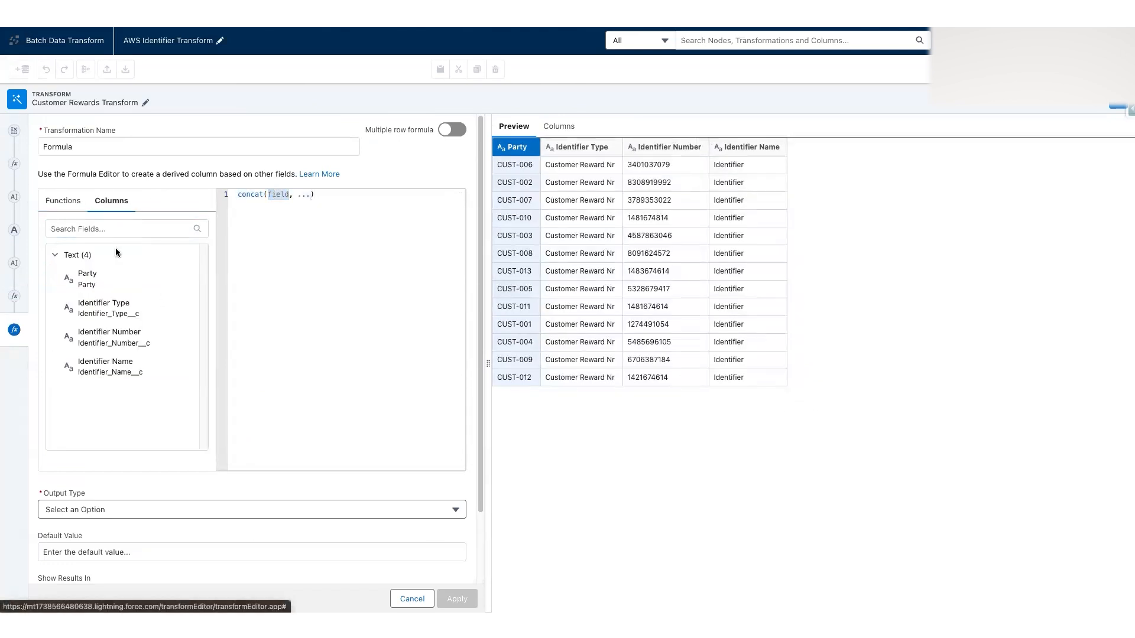
double_click(304, 194)
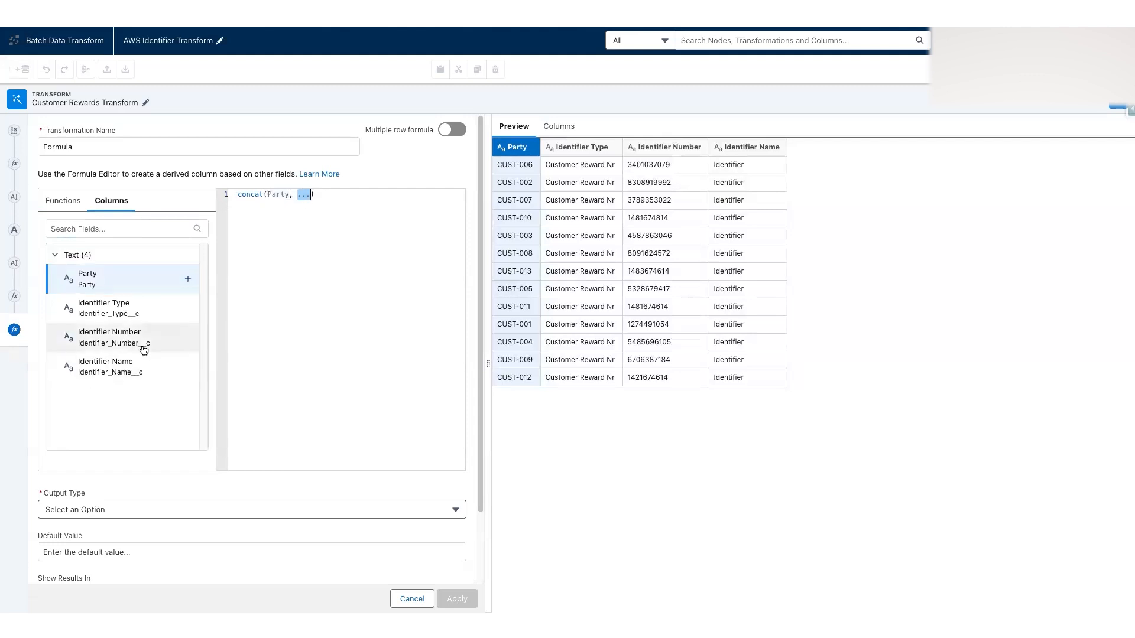
left_click(188, 337)
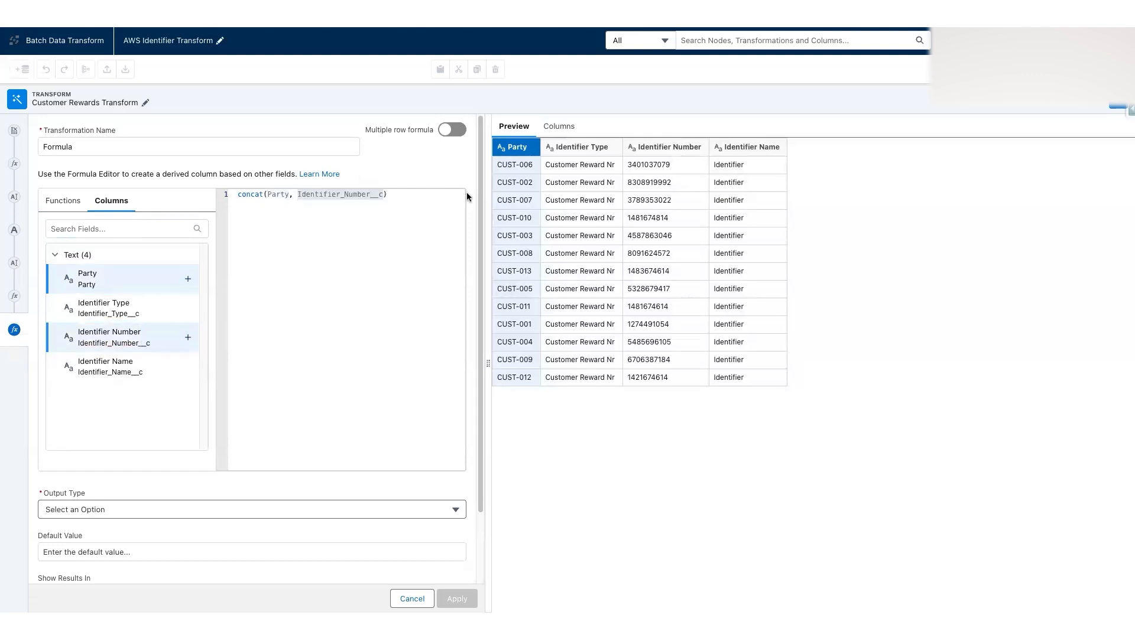
Set the concat formula's output type to Text with a length of 255.
scroll(473, 210, "down", 3)
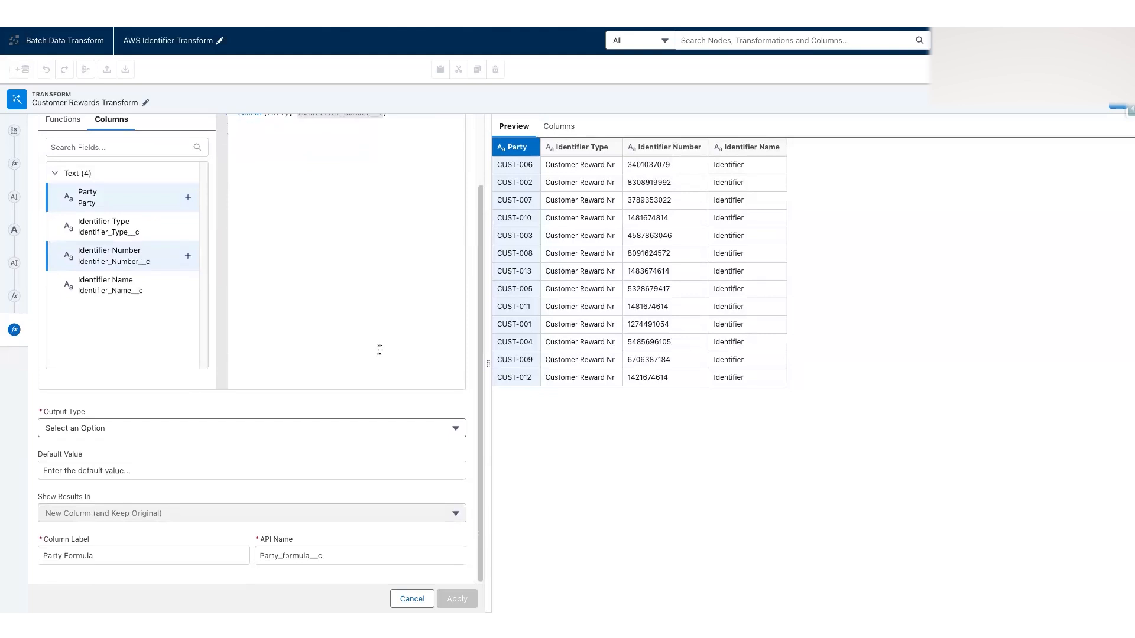
left_click(145, 428)
left_click(100, 461)
double_click(258, 428)
type("255")
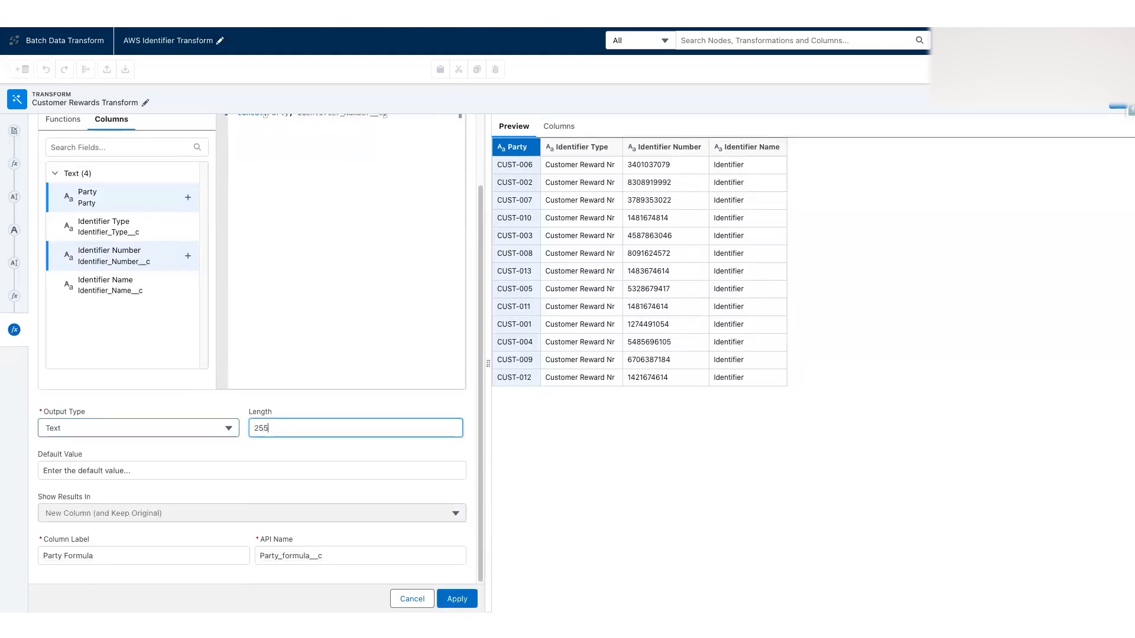
Set the concat formula's column label to Identifier Key and API name to Identifier_Key__c, and apply the formula.
triple_click(114, 555)
type("Identifier Key")
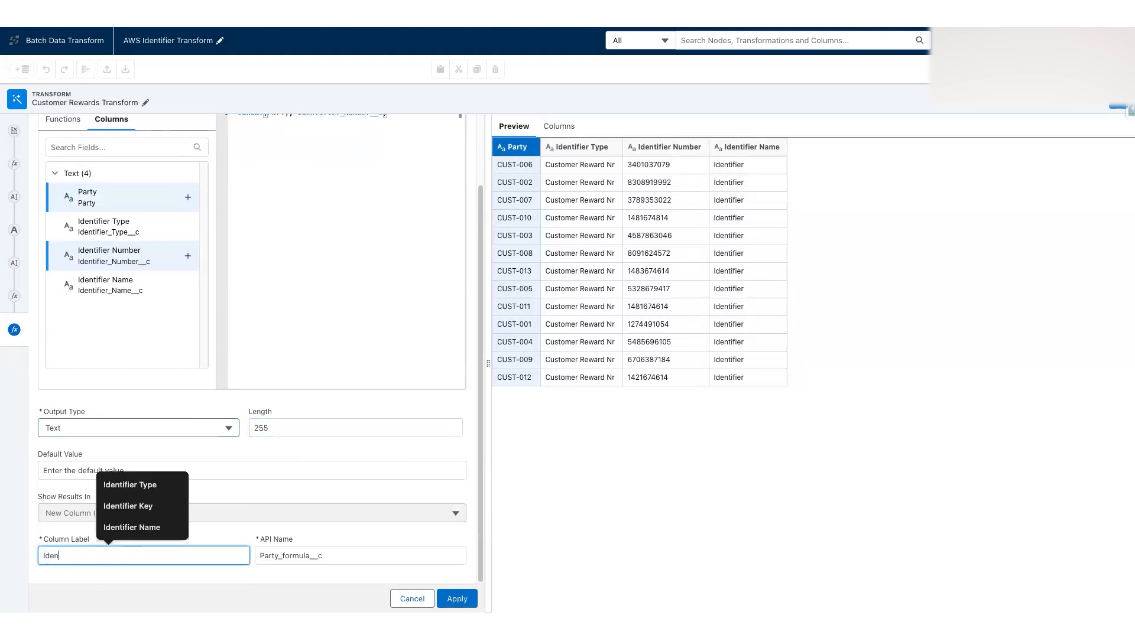
triple_click(311, 554)
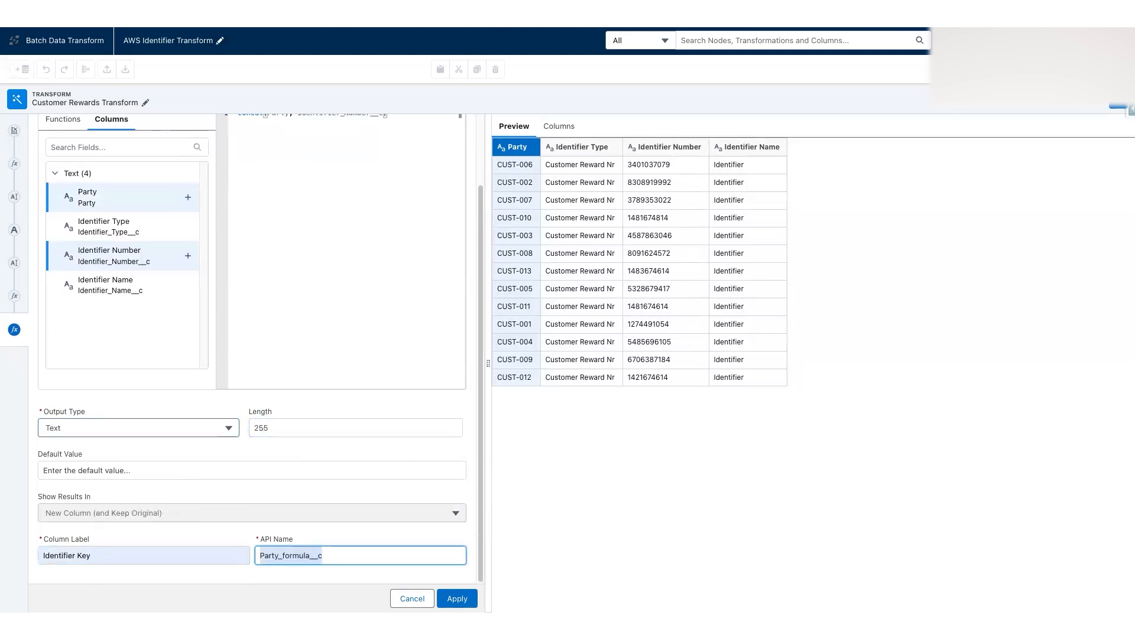
type("Iden")
left_click(351, 528)
left_click(329, 484)
left_click(457, 598)
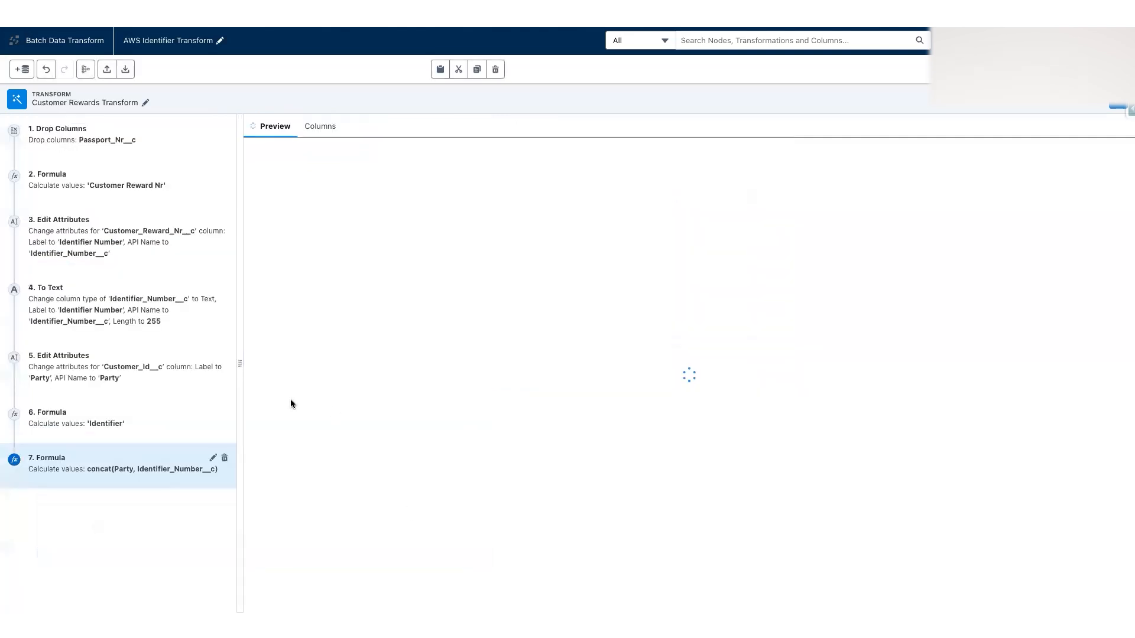
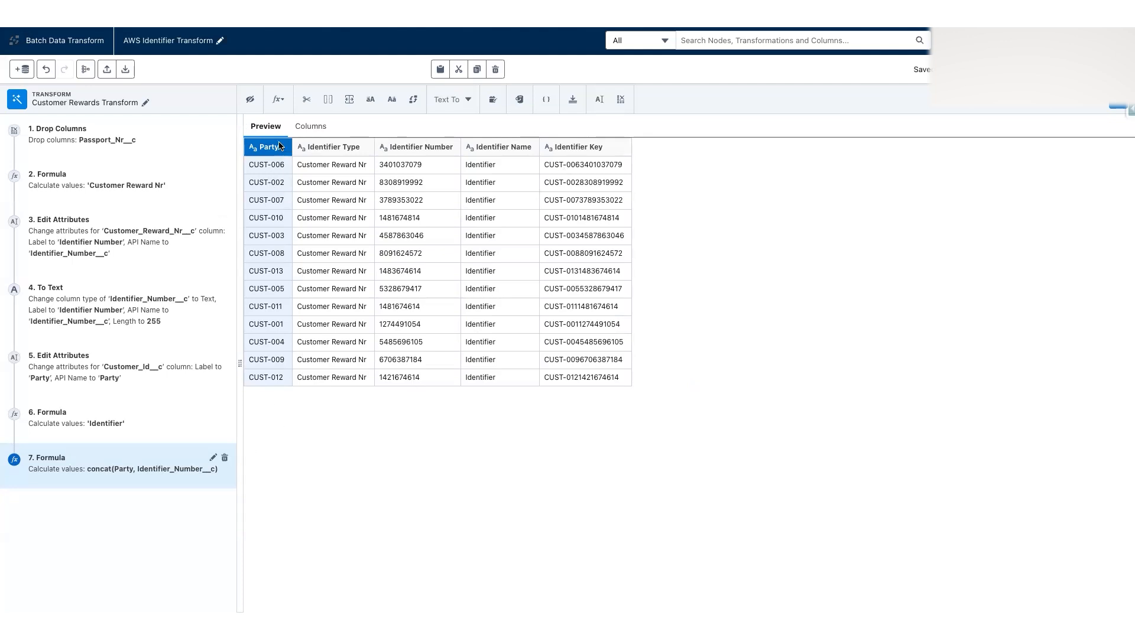
Change the Party column's API name to Party__c in the Customer Rewards Transform.
left_click(599, 100)
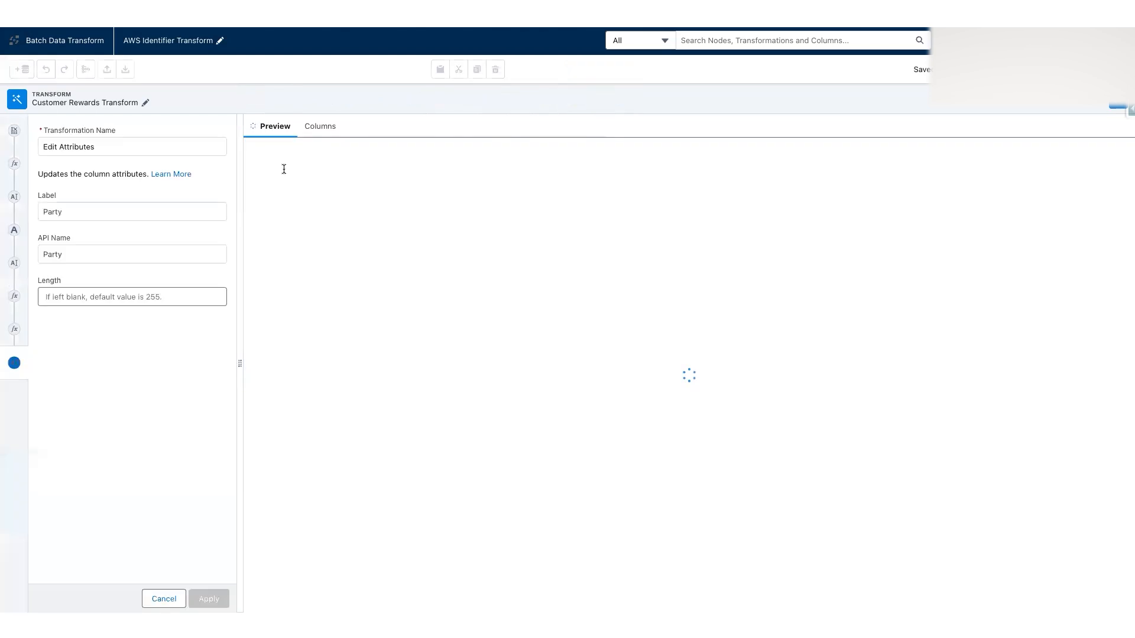
left_click(117, 256)
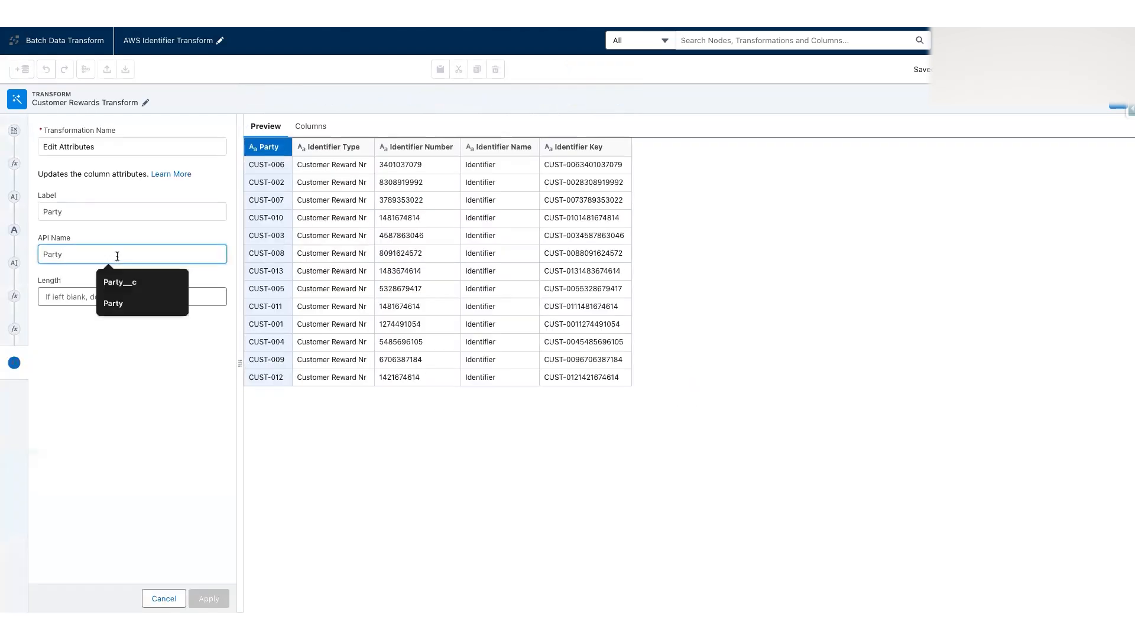
type("__c")
left_click(209, 598)
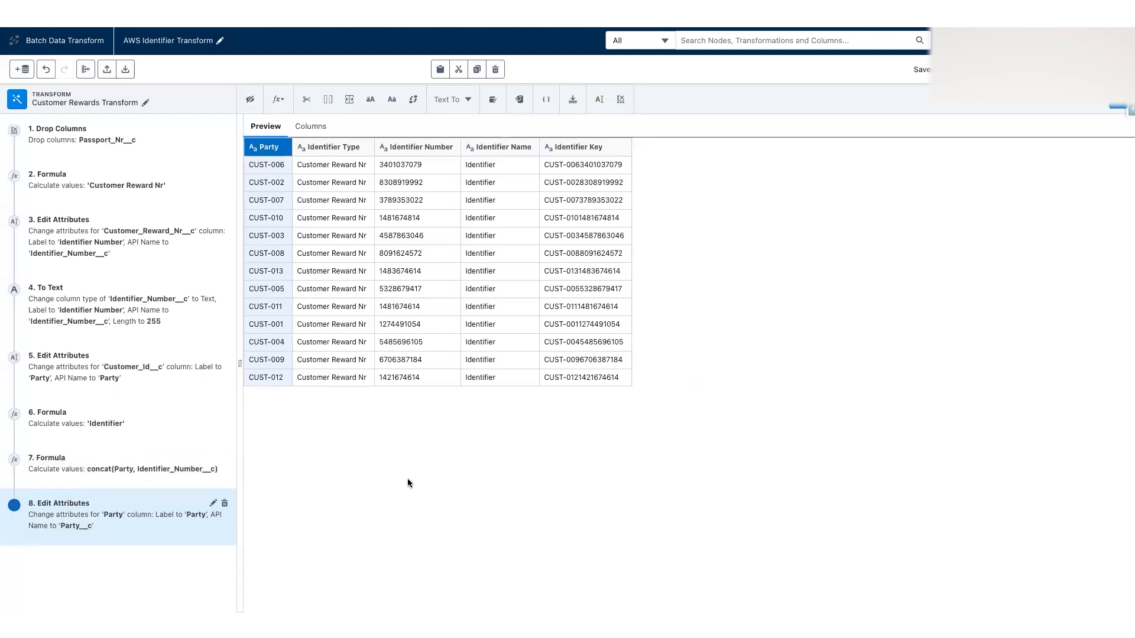
Check the API names of the Identifier Type, Identifier Number, Identifier Name, Identifier Key and Party columns in the Customer Rewards Transform preview.
left_click(308, 150)
left_click(415, 149)
left_click(494, 148)
left_click(573, 149)
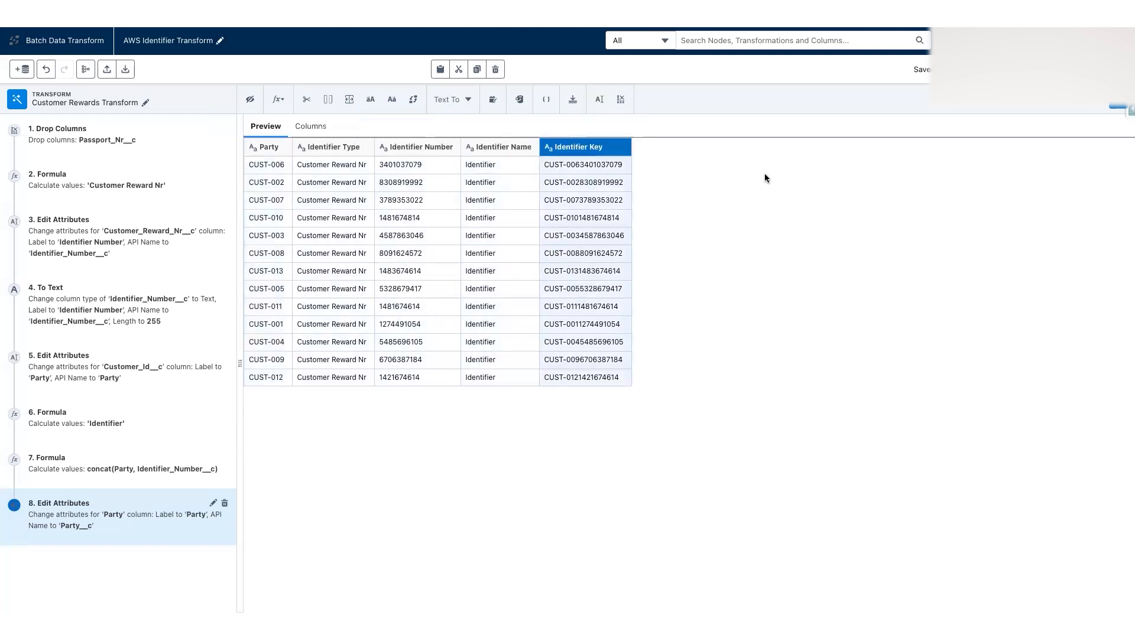
left_click(330, 149)
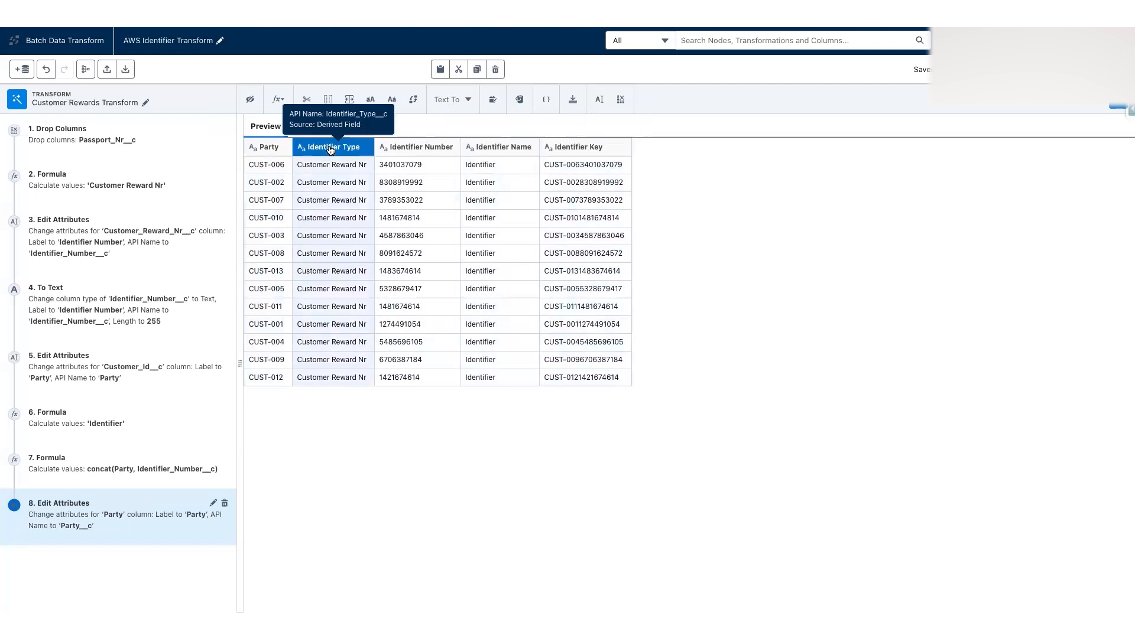
left_click(416, 150)
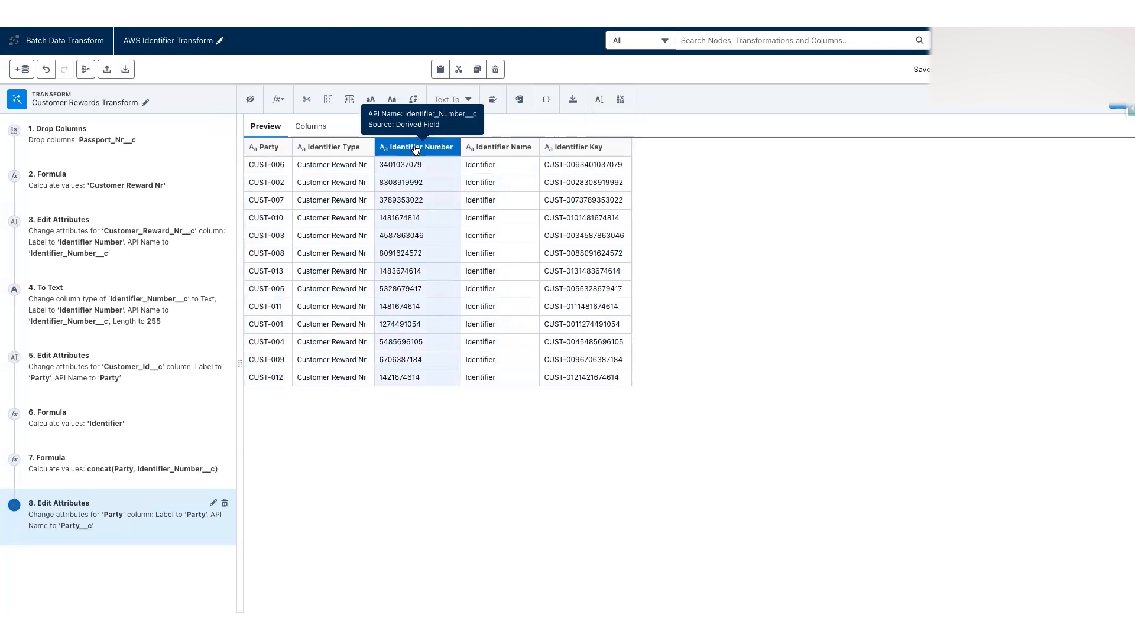
left_click(505, 151)
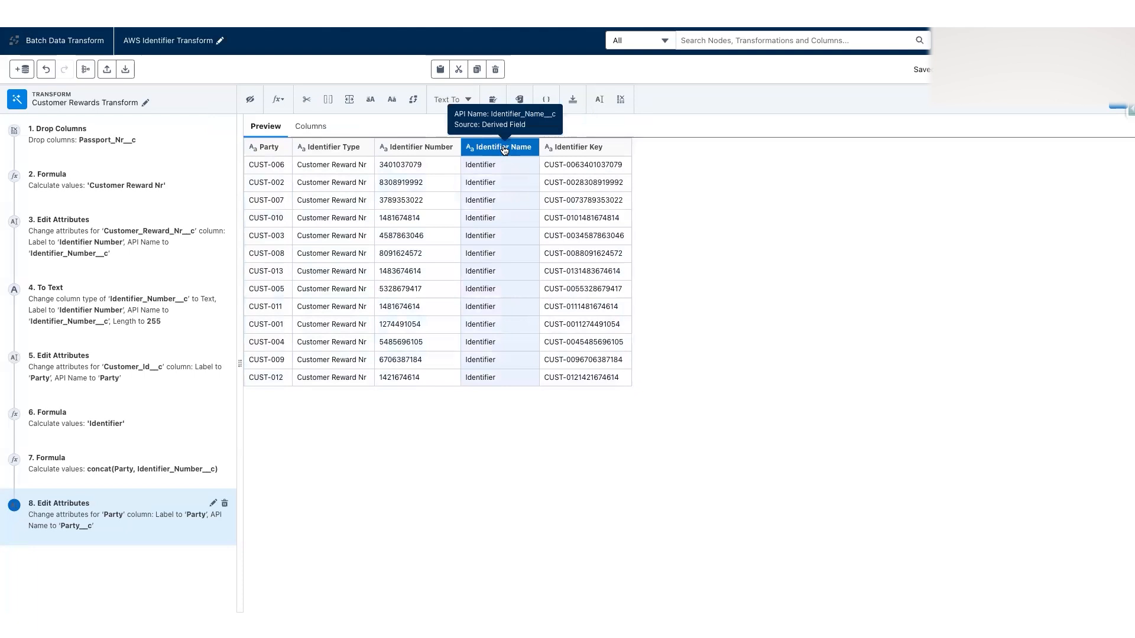
left_click(578, 152)
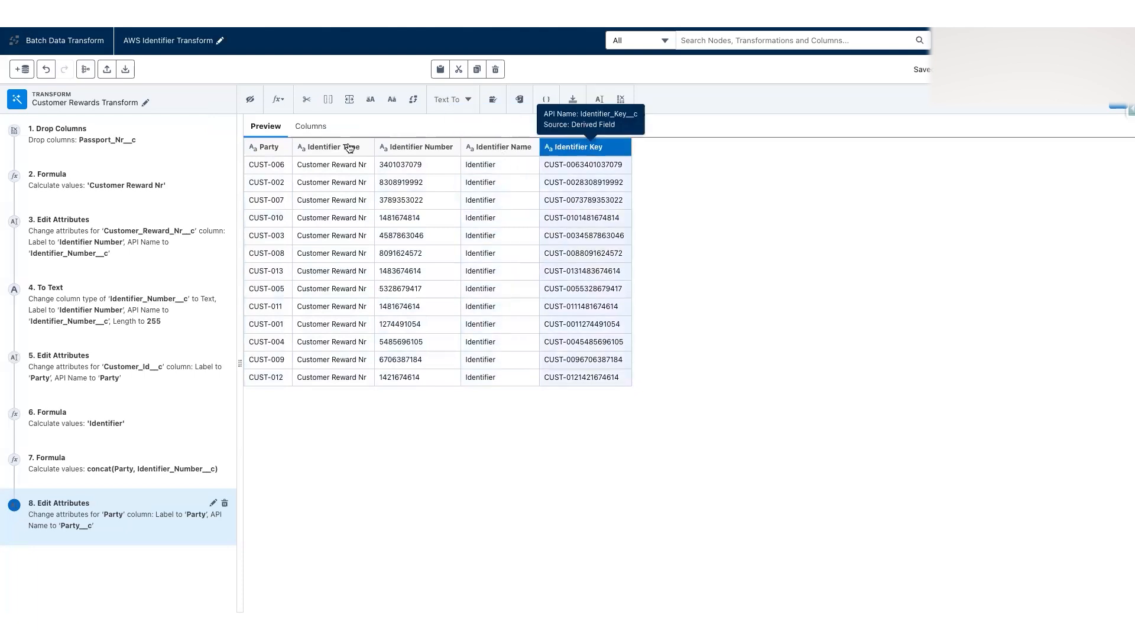
left_click(268, 148)
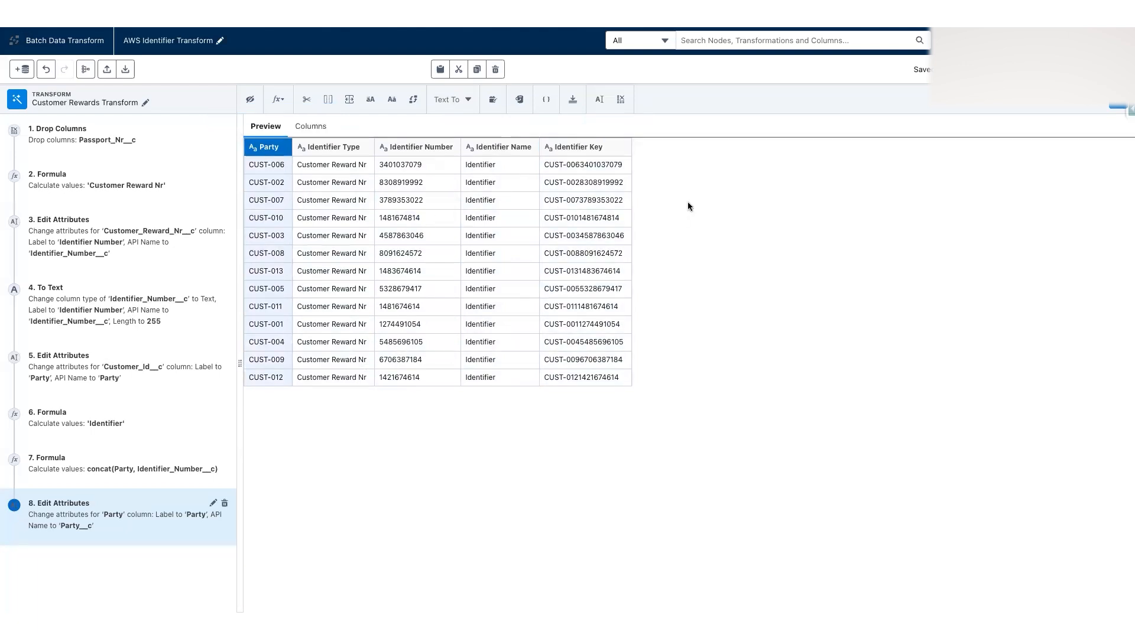
Connect the Customer Rewards Transform to the Passport Transform with an Append node and keep its automatic column mapping open for editing.
left_click(1119, 106)
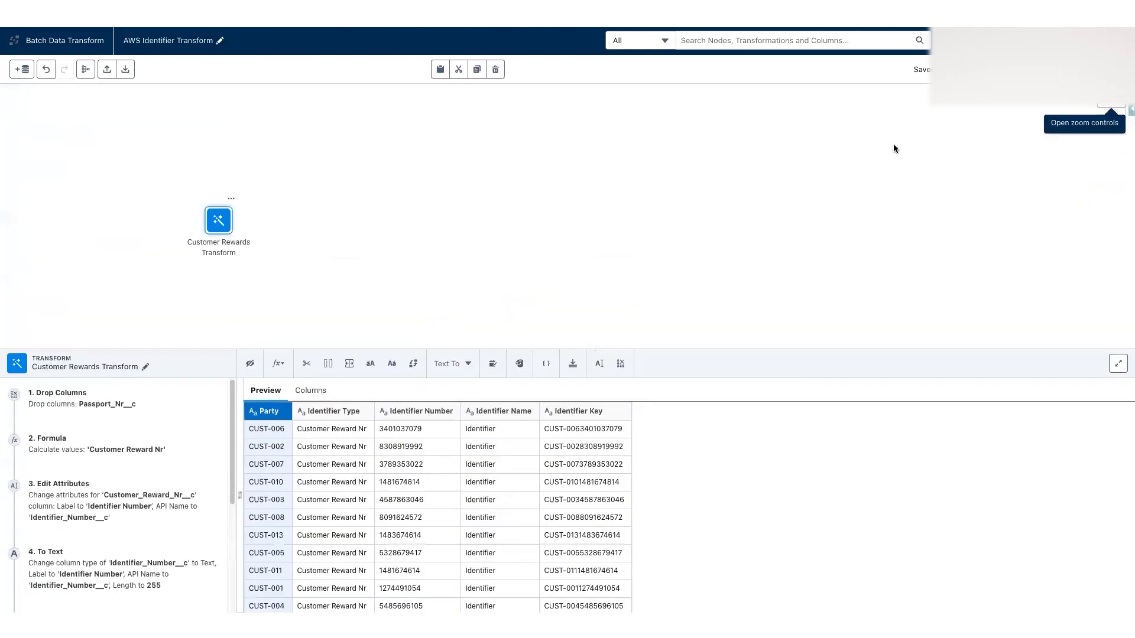
left_click(302, 257)
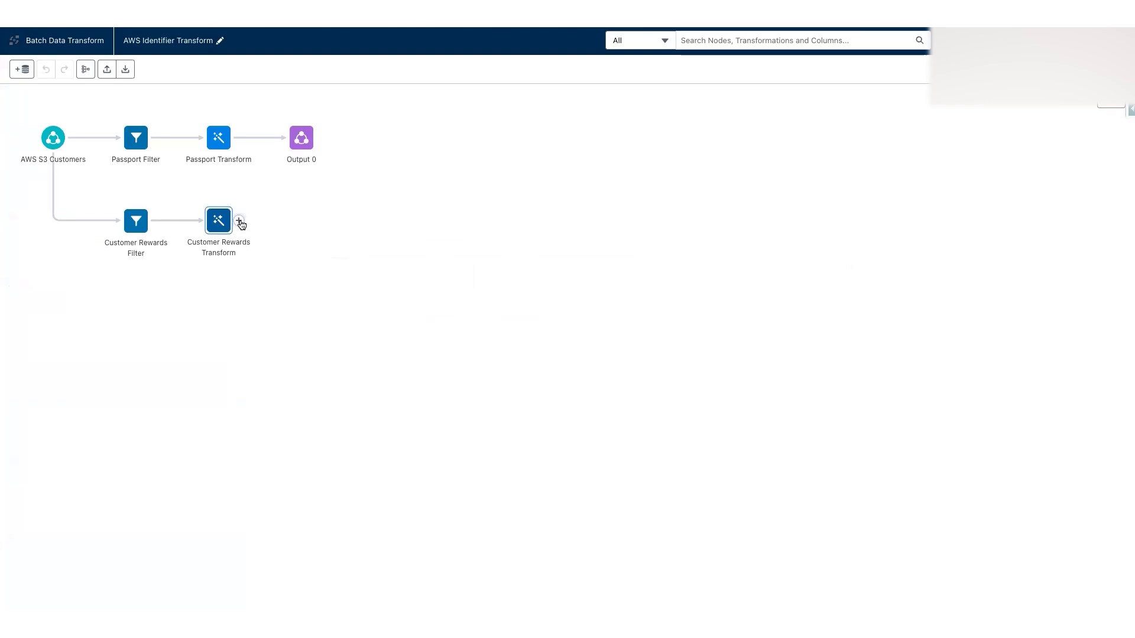
left_click_drag(239, 222, 223, 150)
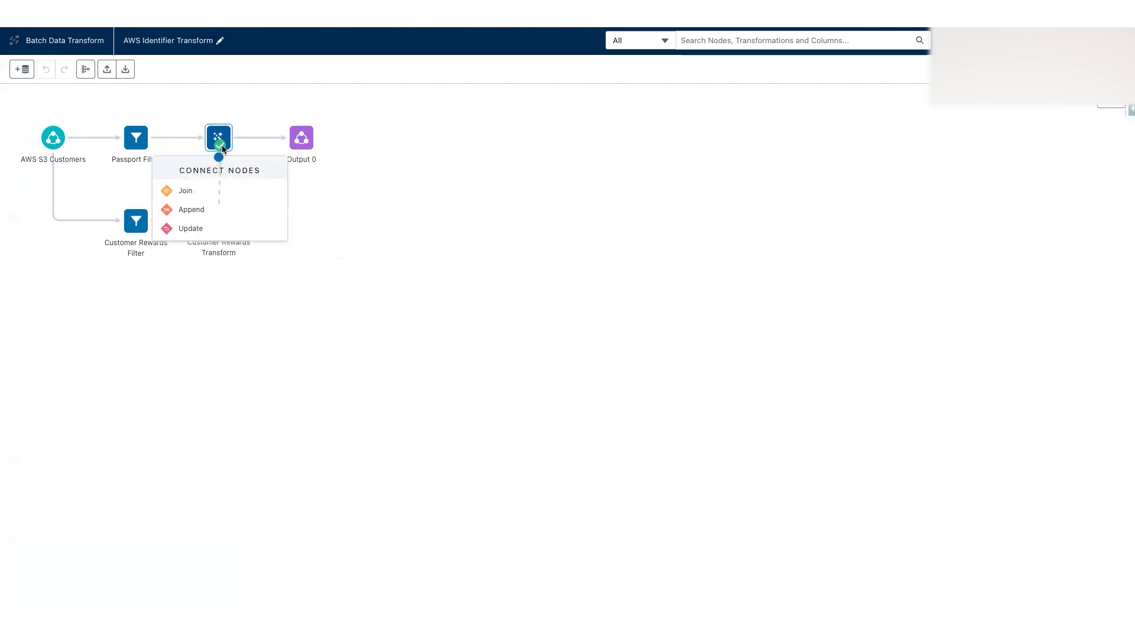
left_click(208, 214)
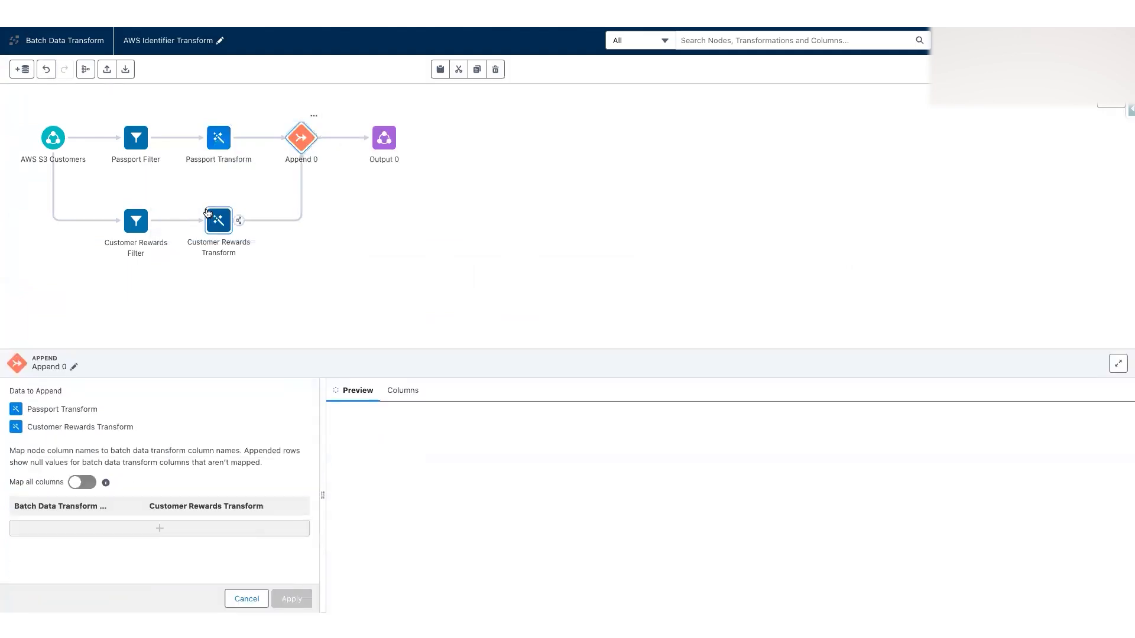
left_click(357, 270)
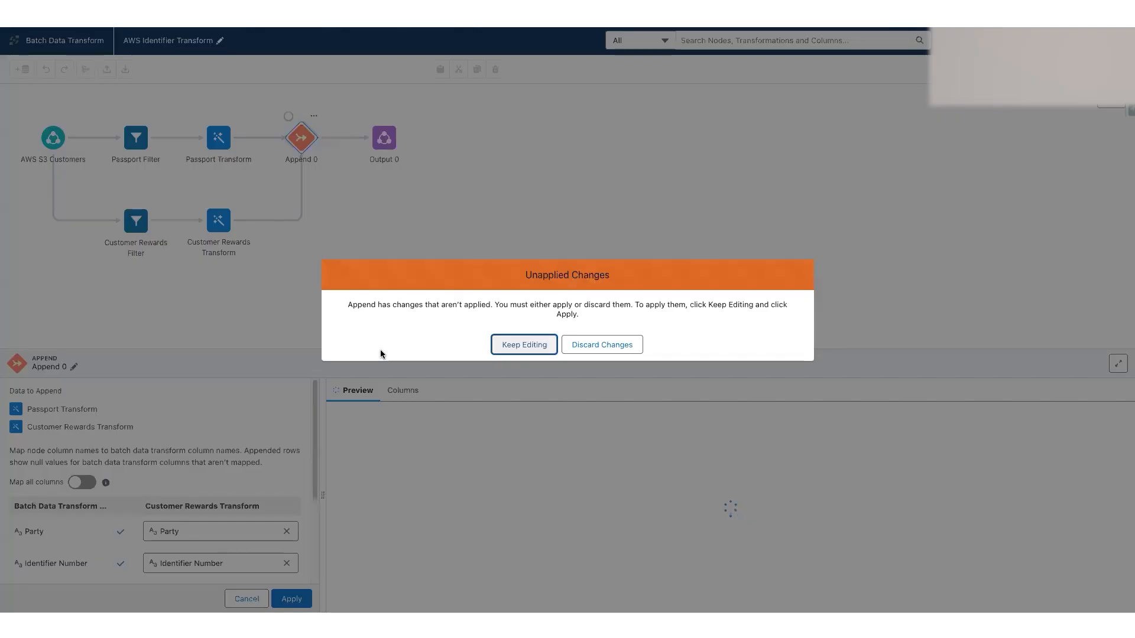
left_click(526, 343)
Compare the appended passport and reward rows in the preview with the Transform sheet of the AWS S3 Customers spreadsheet in Google Sheets.
left_click_drag(487, 357, 449, 117)
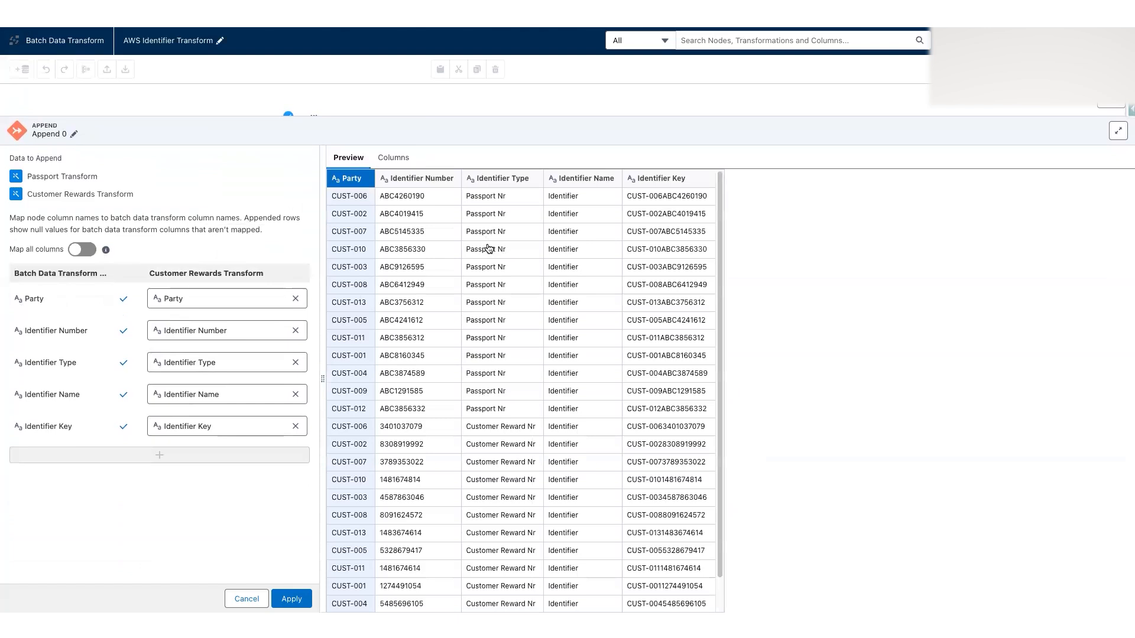
scroll(491, 249, "down", 1)
scroll(496, 249, "up", 1)
scroll(433, 275, "down", 2)
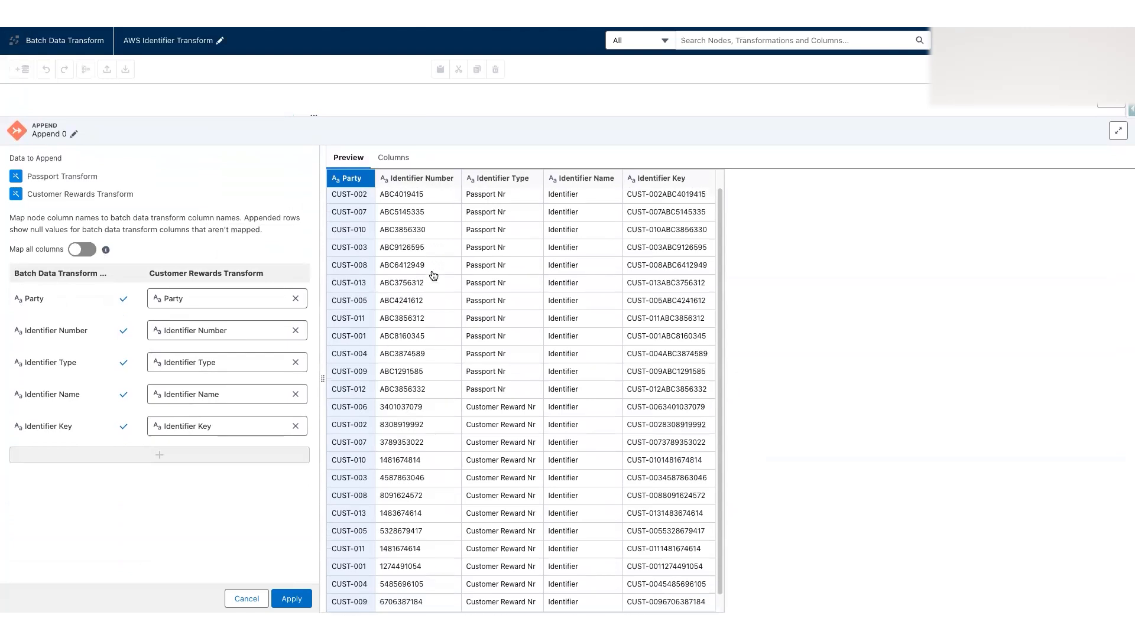
scroll(520, 197, "up", 2)
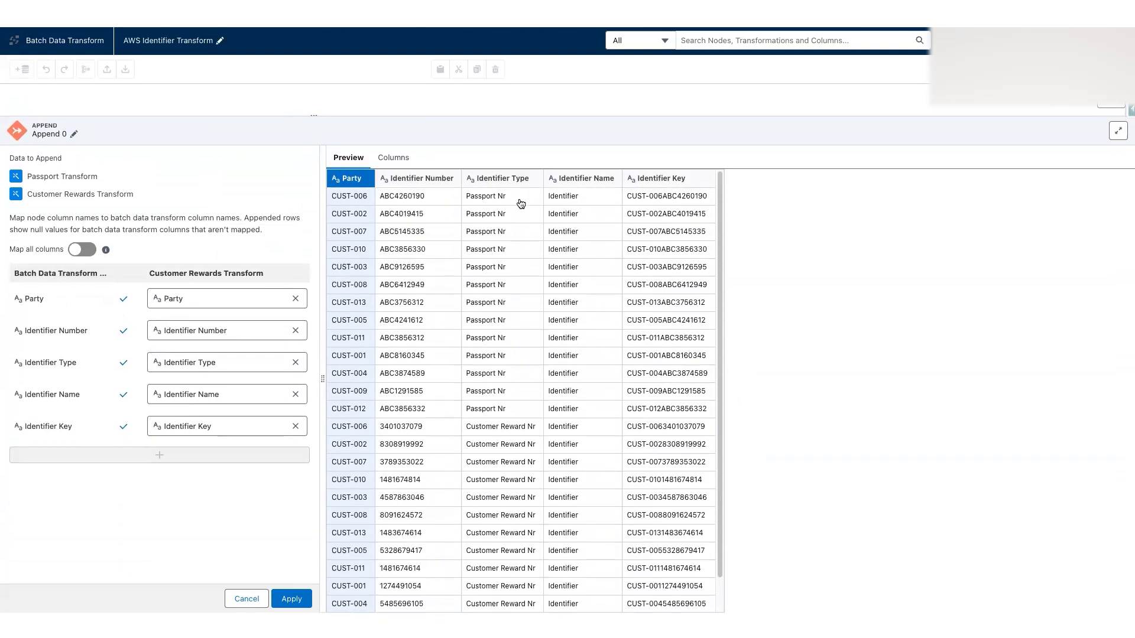
scroll(520, 204, "down", 1)
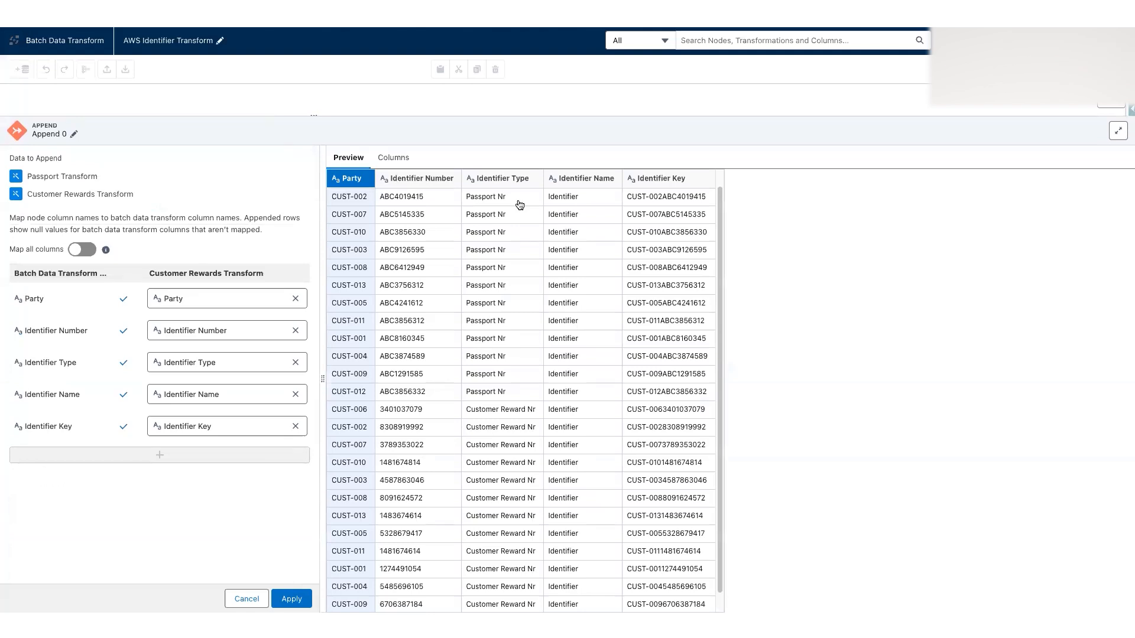
scroll(515, 243, "up", 1)
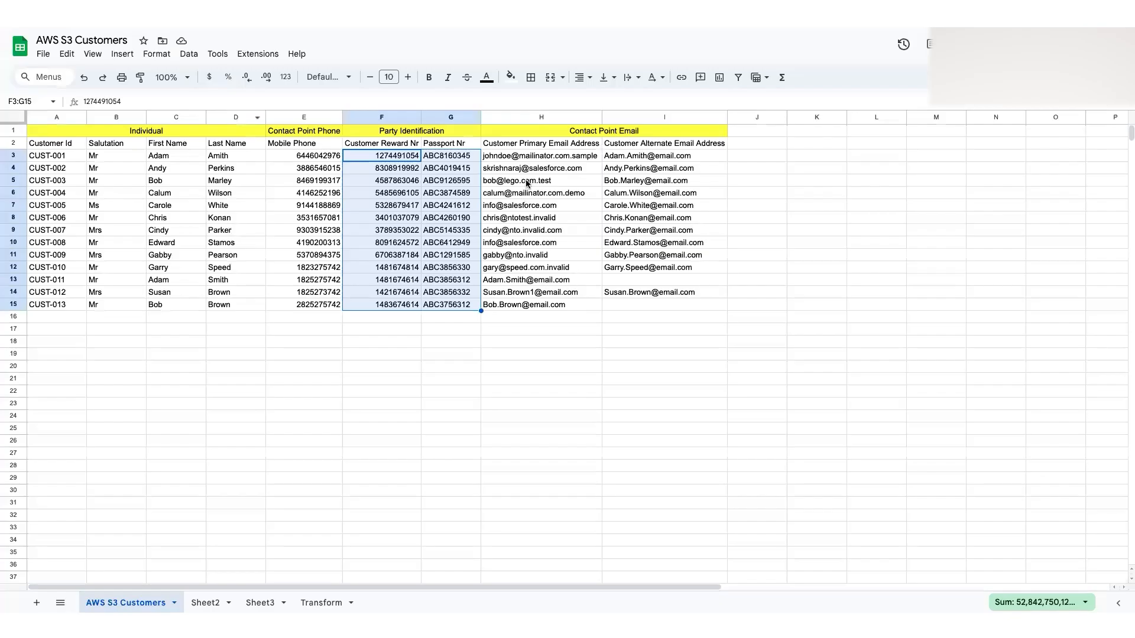
left_click(527, 184)
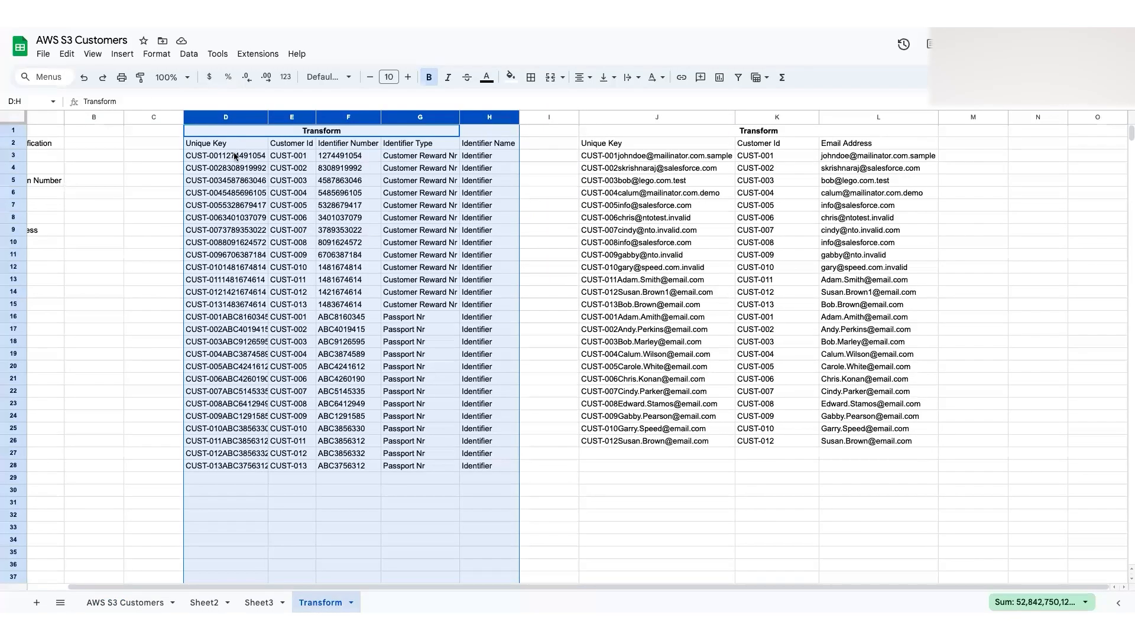
left_click_drag(237, 117, 474, 118)
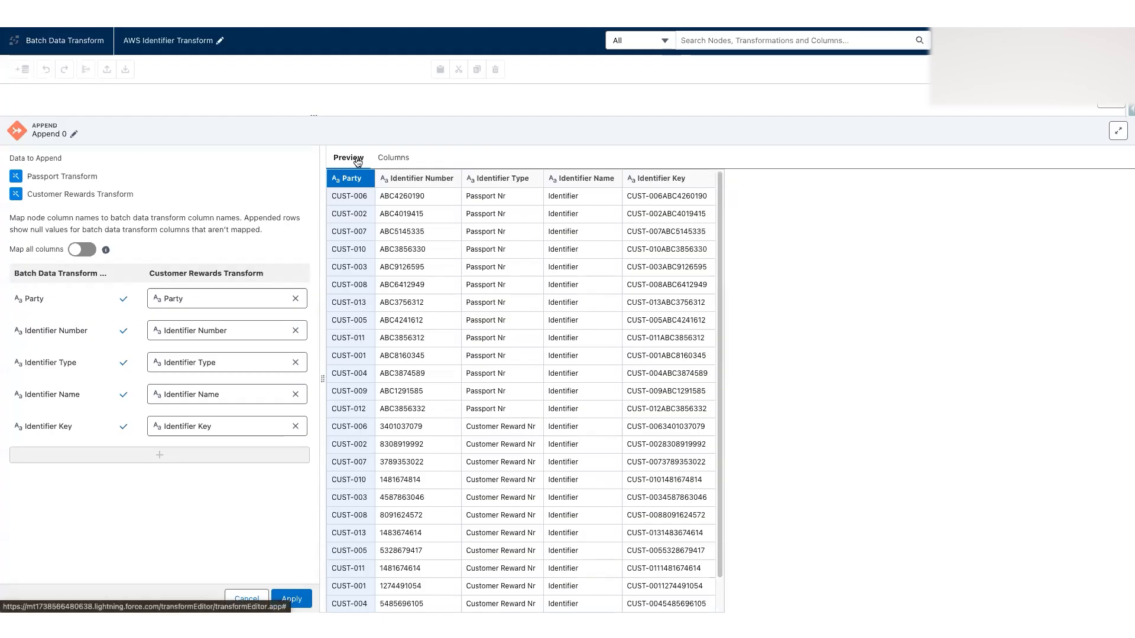
Apply the Append node's column mapping and rename the node Merge Identifiers.
left_click(292, 599)
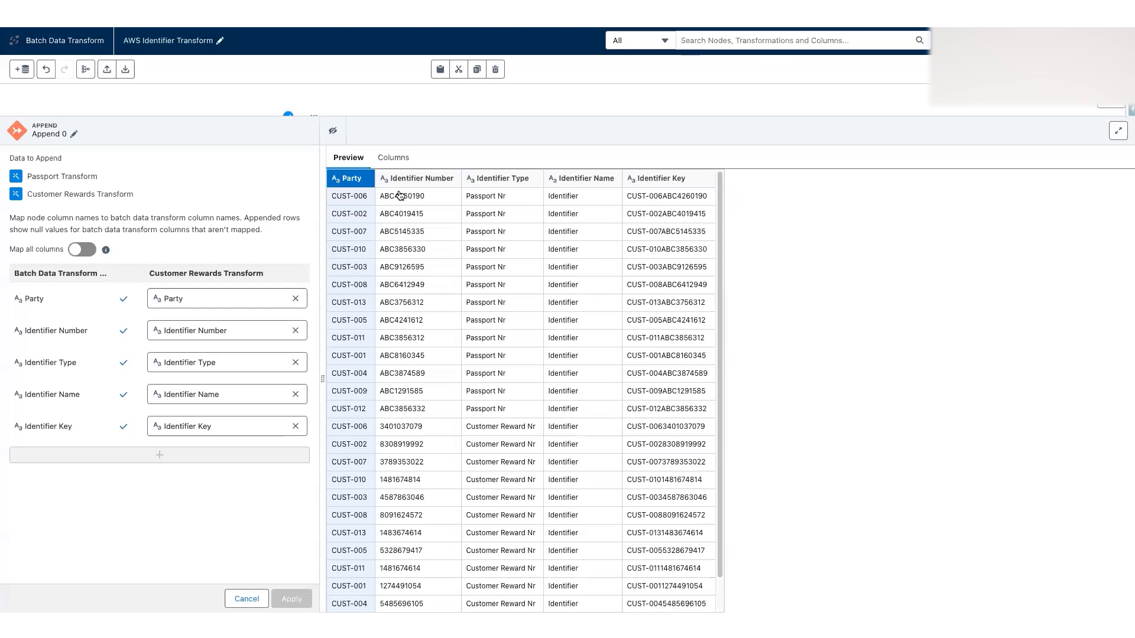
left_click(431, 100)
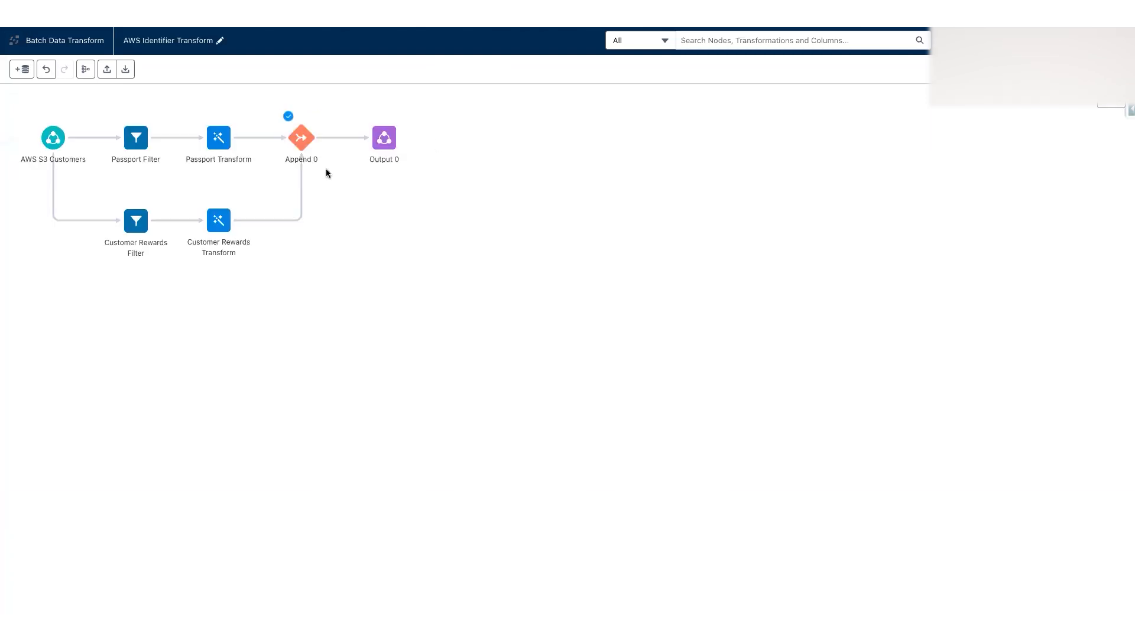
left_click(306, 159)
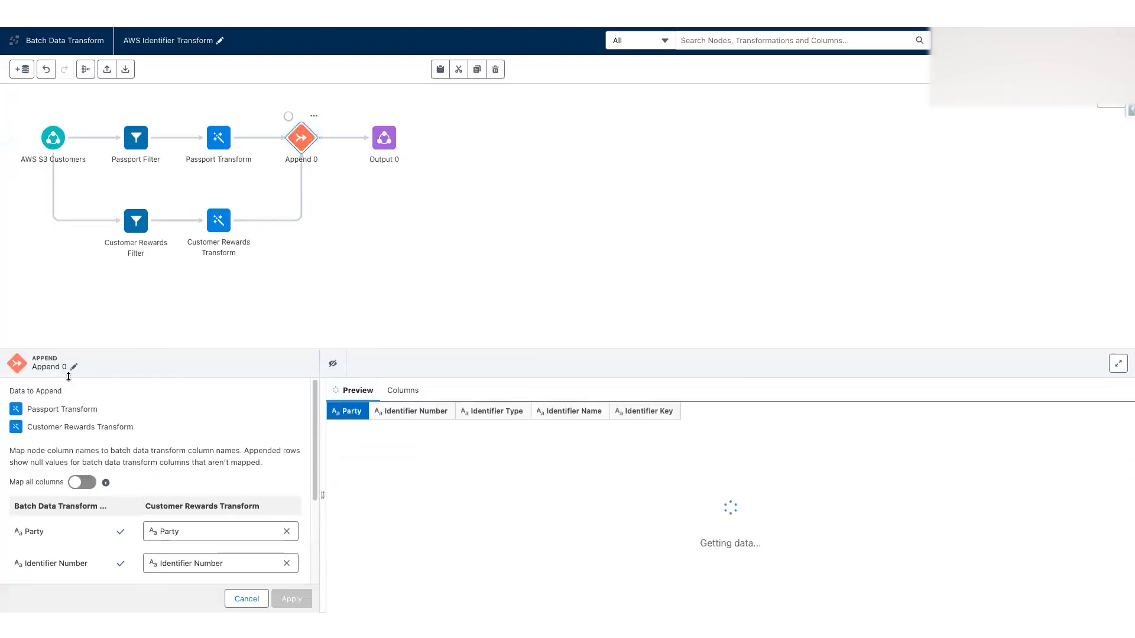
left_click(74, 366)
triple_click(157, 318)
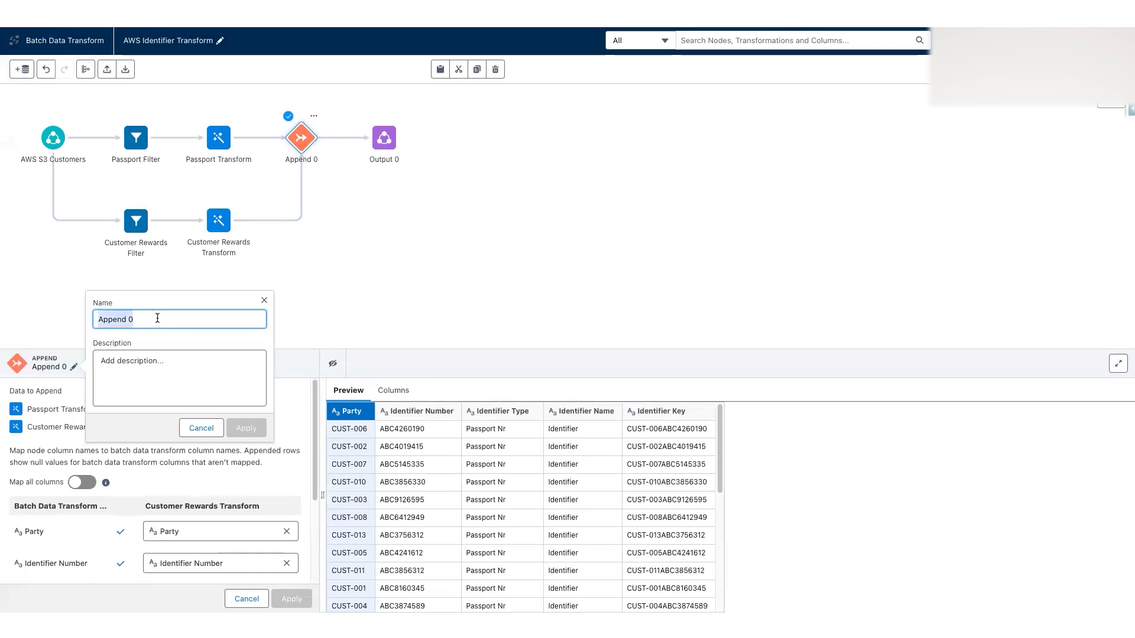
type("Merge Ide")
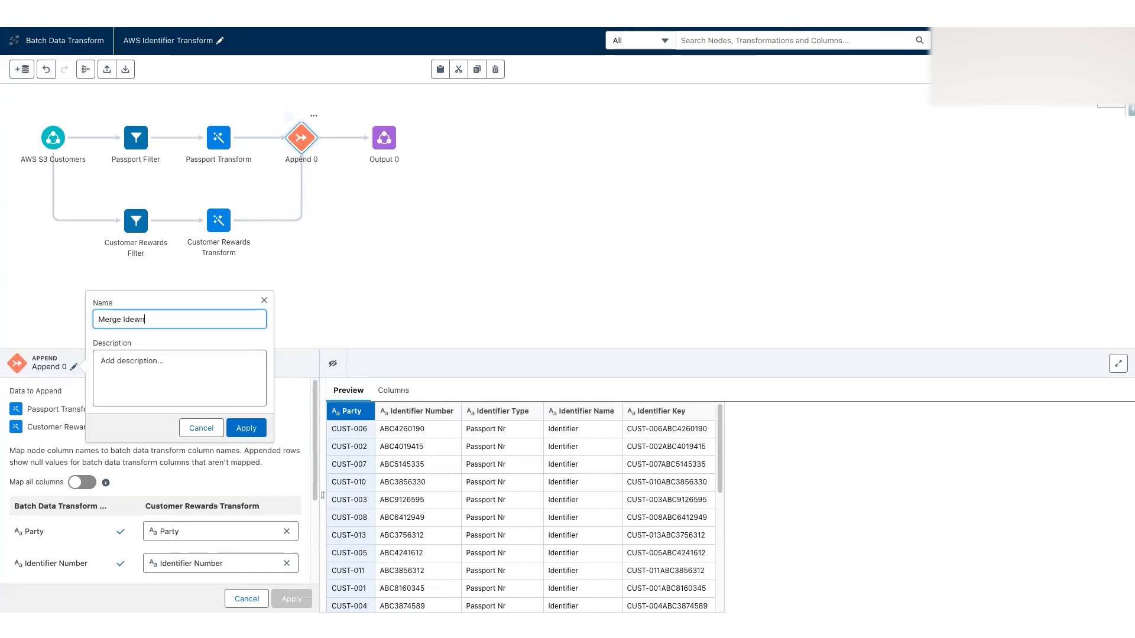
type("n")
key("BackSpace")
type("ntifiers")
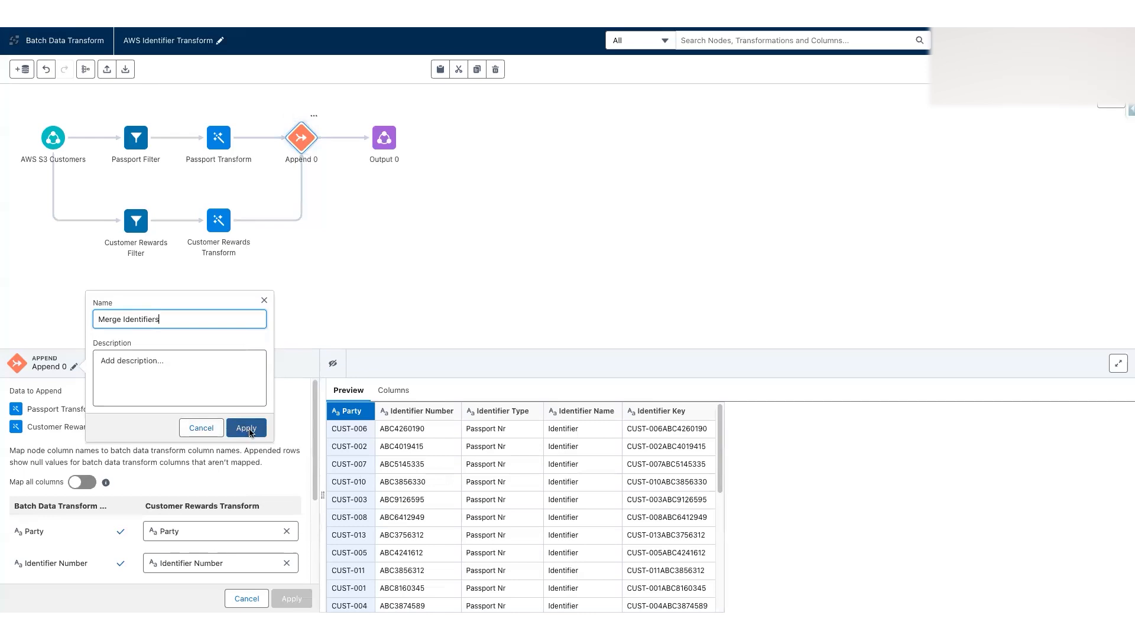
left_click(249, 428)
Rename the output node that writes to the Identifier List data lake object as Store Identifier List.
left_click(384, 138)
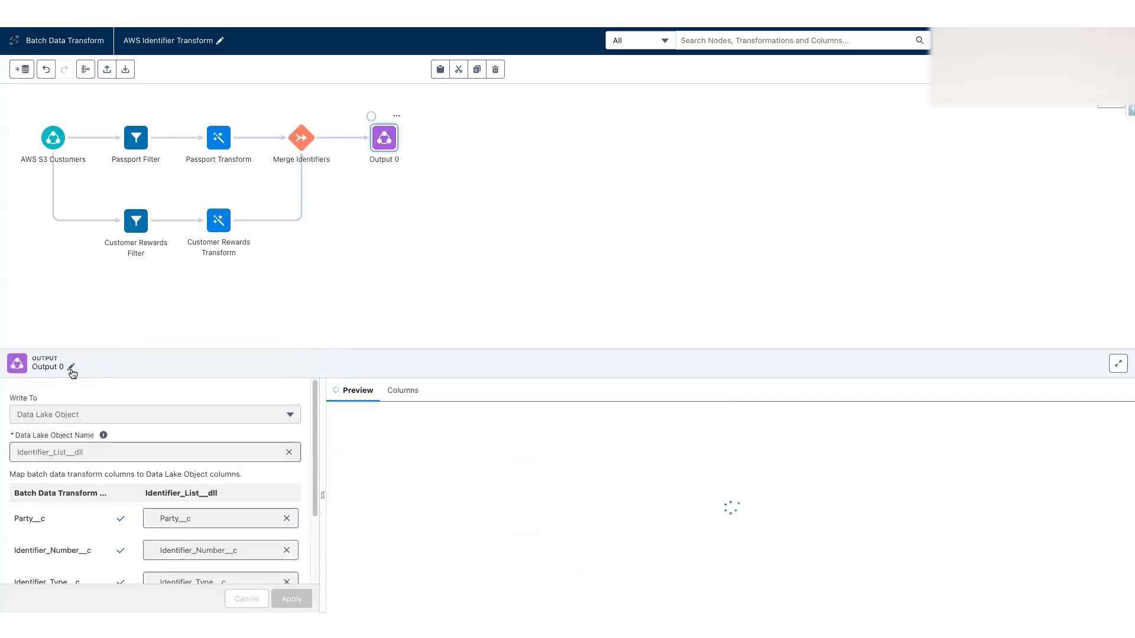
left_click(71, 368)
left_click_drag(128, 319, 92, 319)
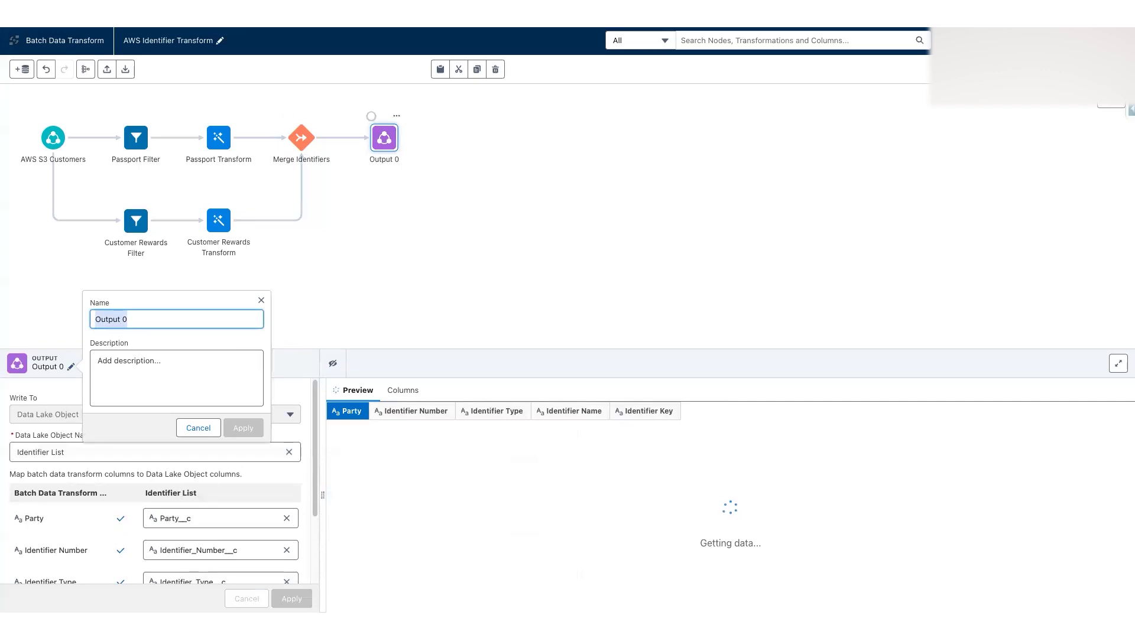
type("Sav")
key("BackSpace")
key("BackSpace")
type("tore Ide")
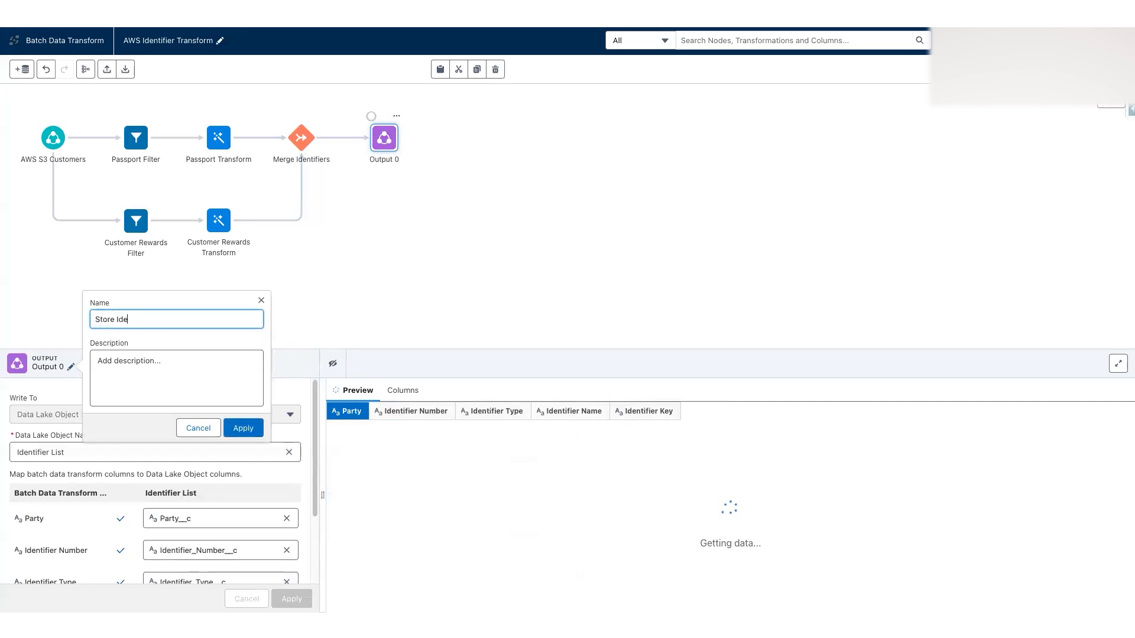
type("ntifier List")
left_click(242, 430)
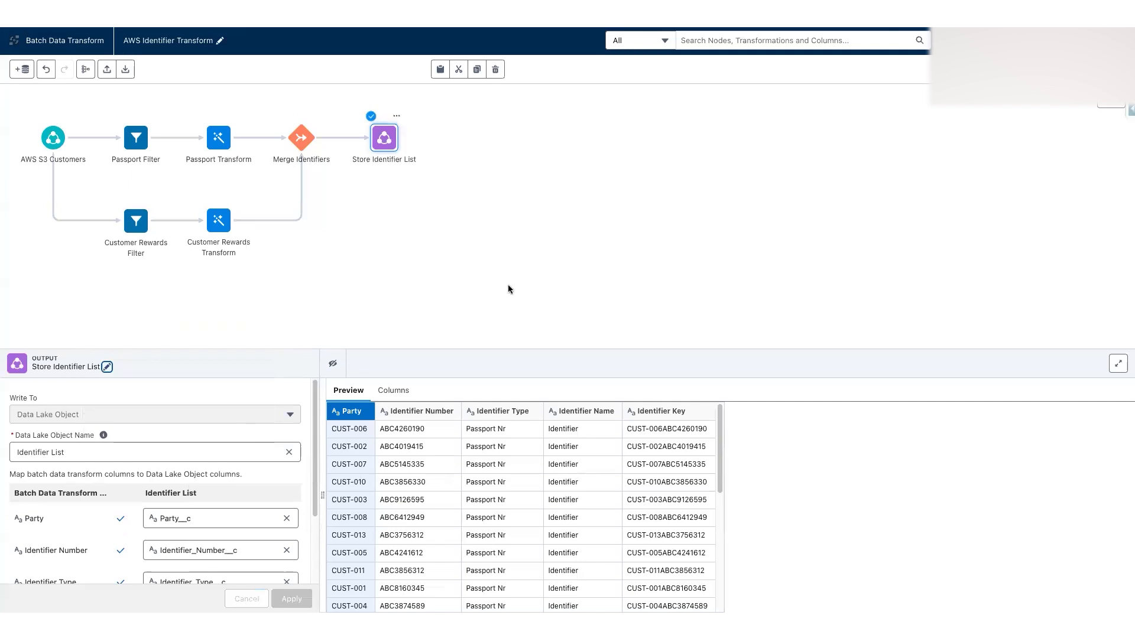
Open the AWS Identifier Transform record, run the transform and update its status, returning to the list of data transforms.
left_click(594, 235)
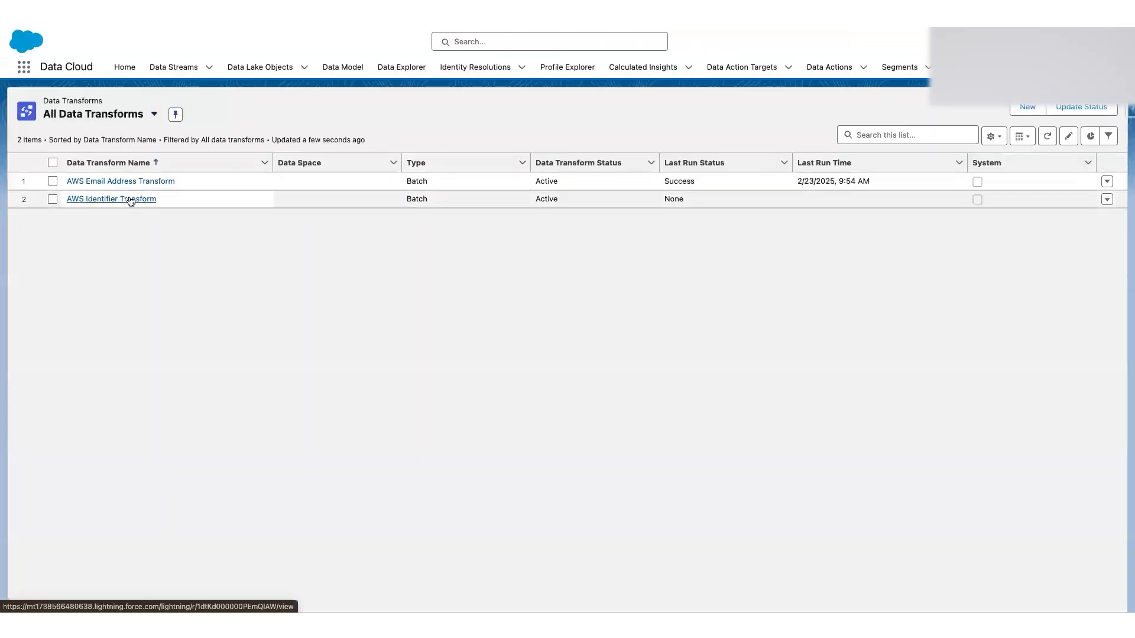
left_click(131, 200)
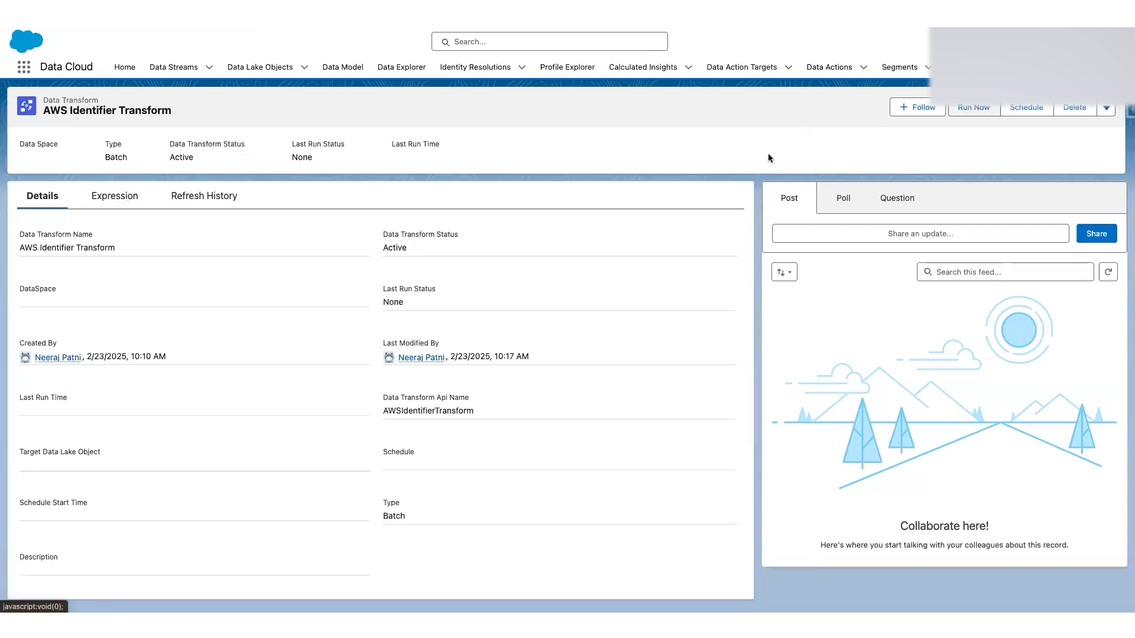
left_click(974, 107)
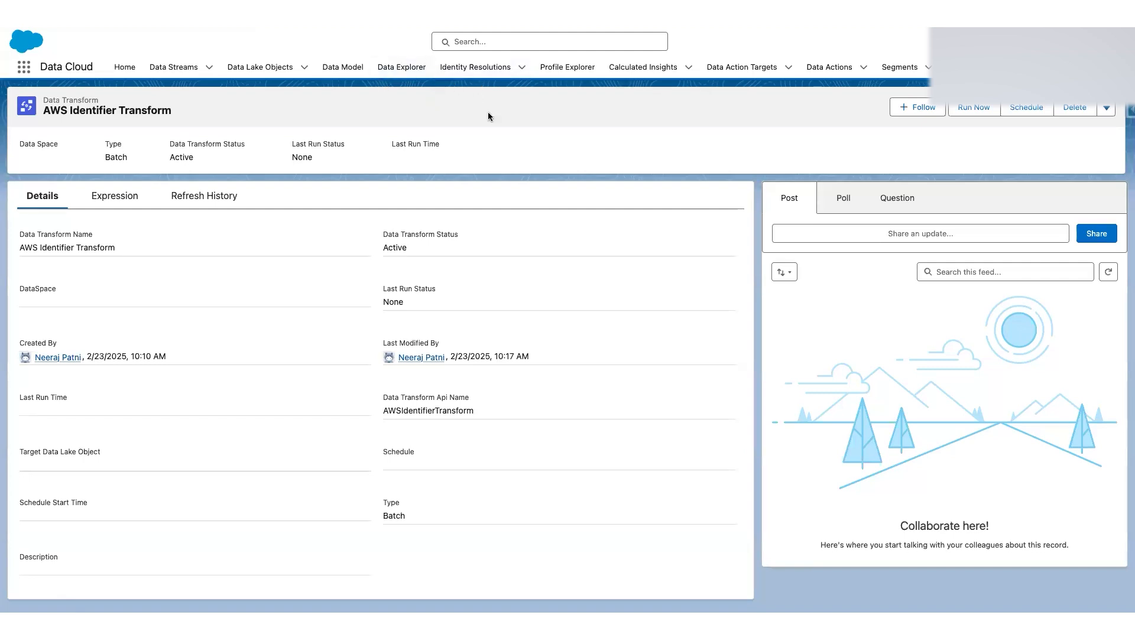
left_click(1106, 109)
left_click(1082, 150)
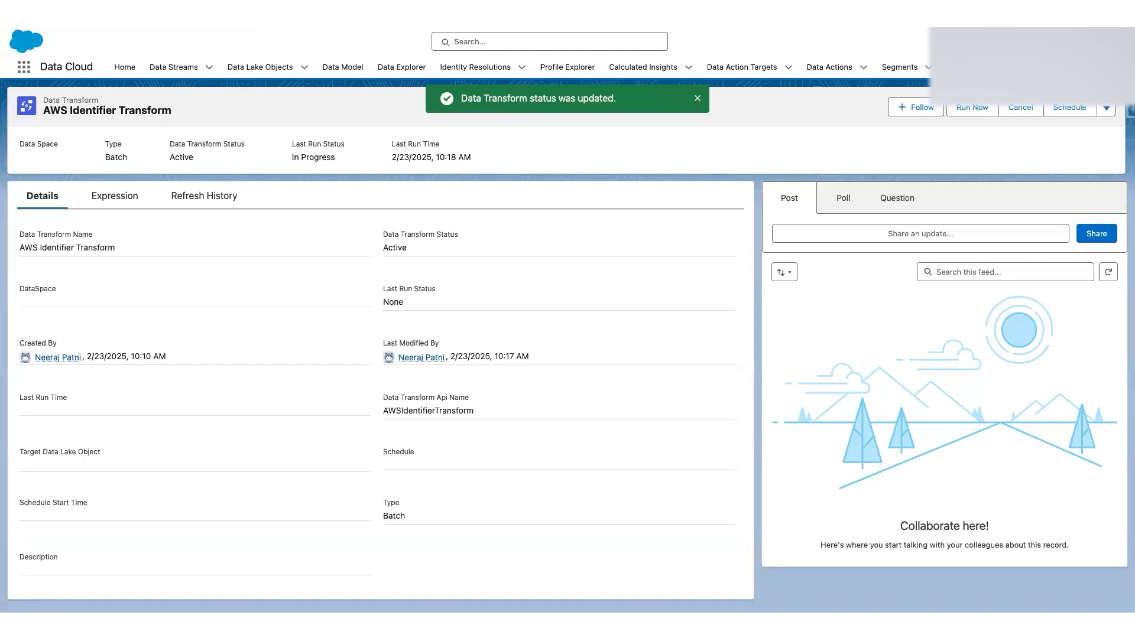
left_click(971, 68)
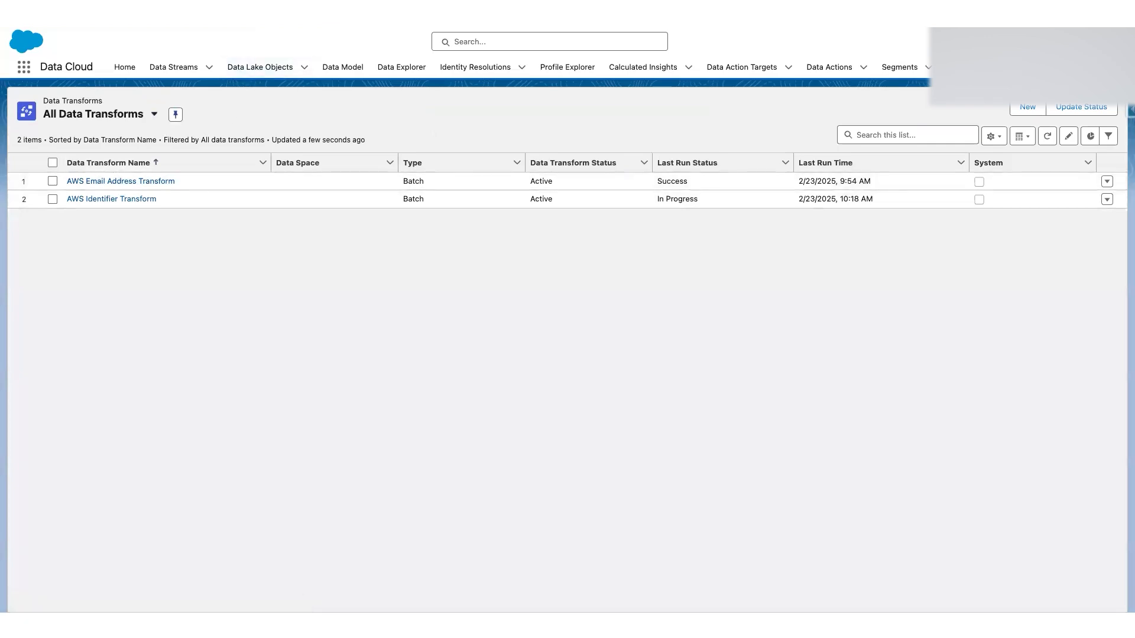
Open the Email Address List data lake object and check its total record count.
left_click(260, 67)
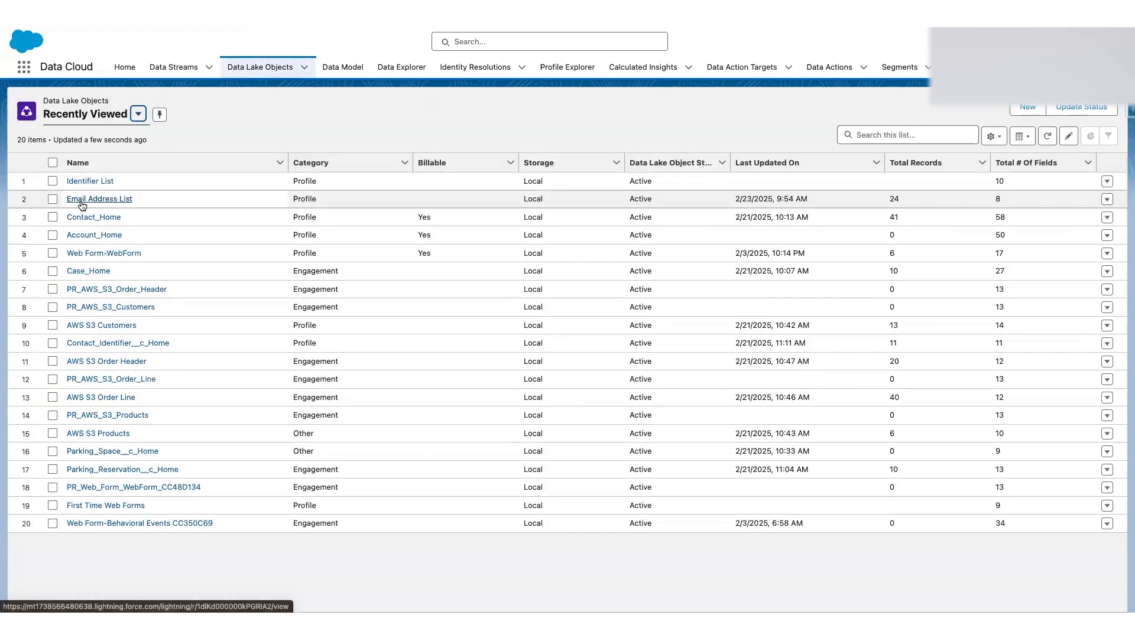
left_click(81, 203)
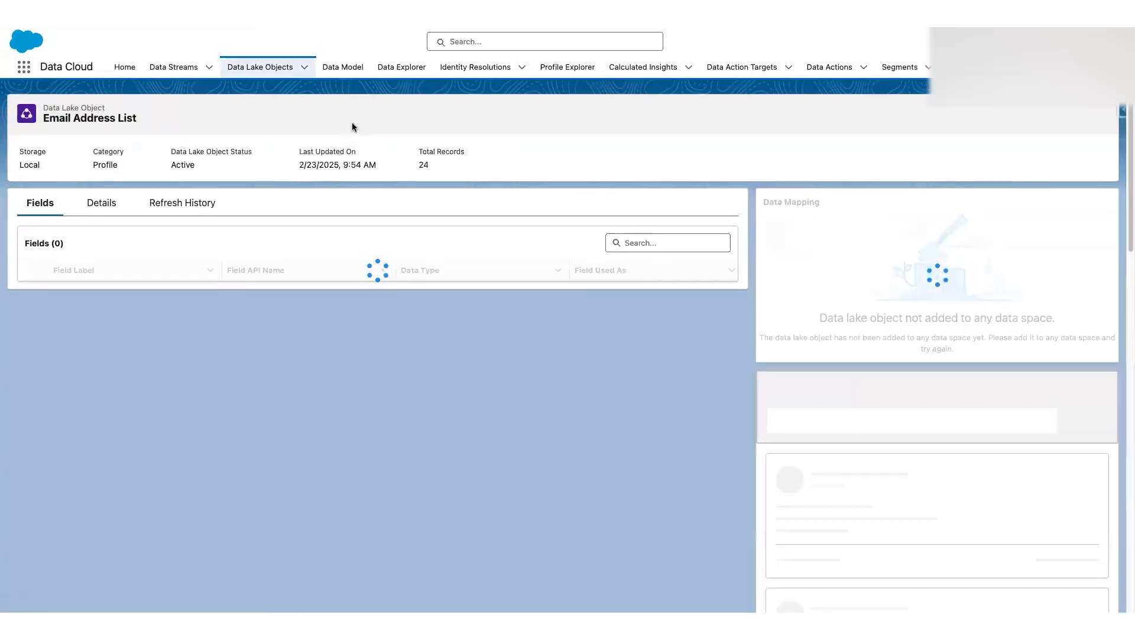
left_click_drag(419, 164, 430, 165)
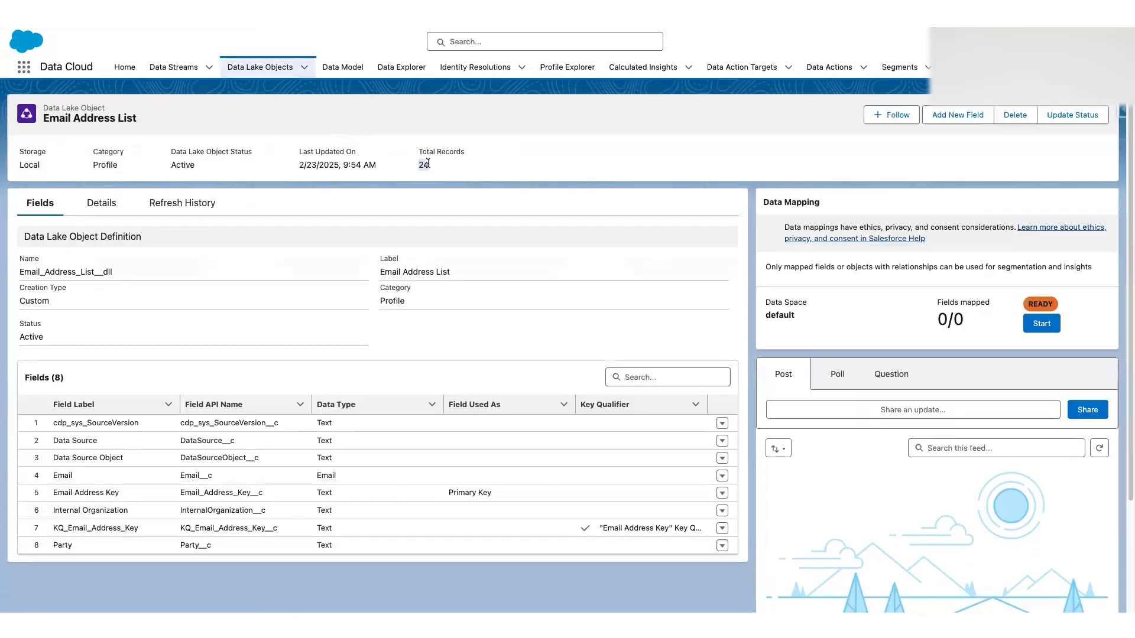
left_click(418, 166)
double_click(422, 165)
left_click(315, 133)
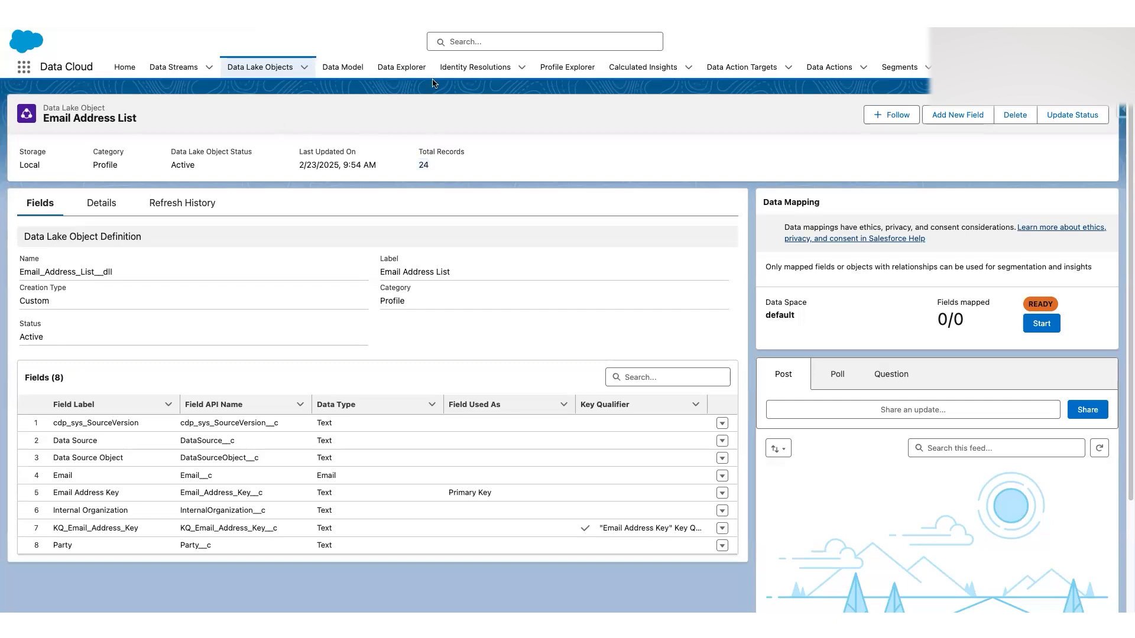
Display the Email Address List data lake object's records in the Data Explorer.
left_click(395, 70)
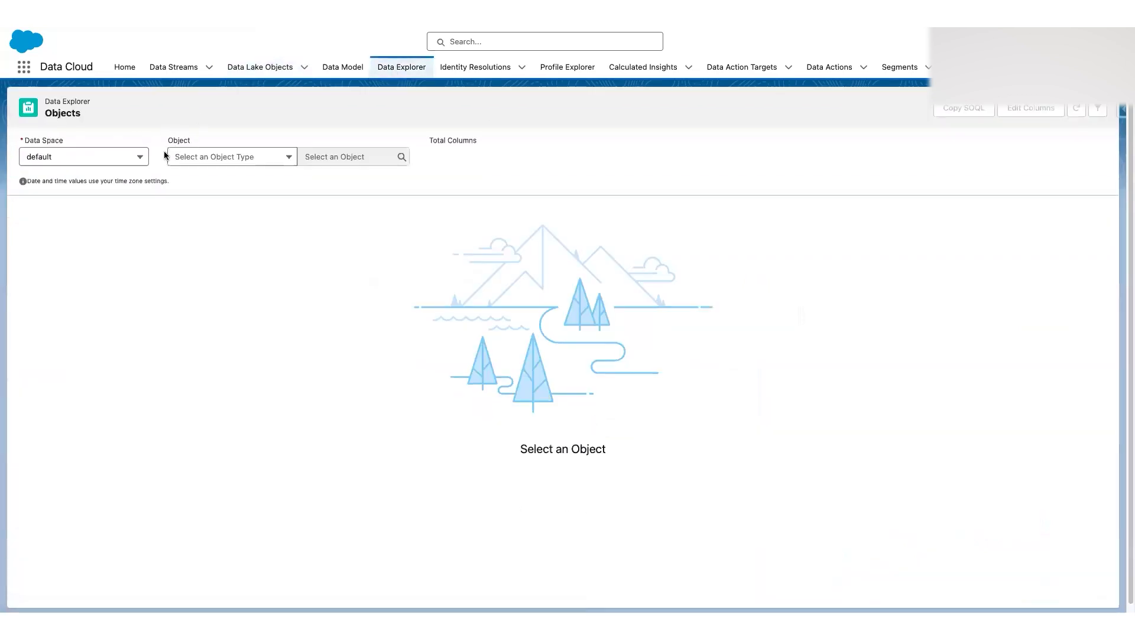
left_click(192, 158)
left_click(205, 185)
left_click(324, 158)
type("email")
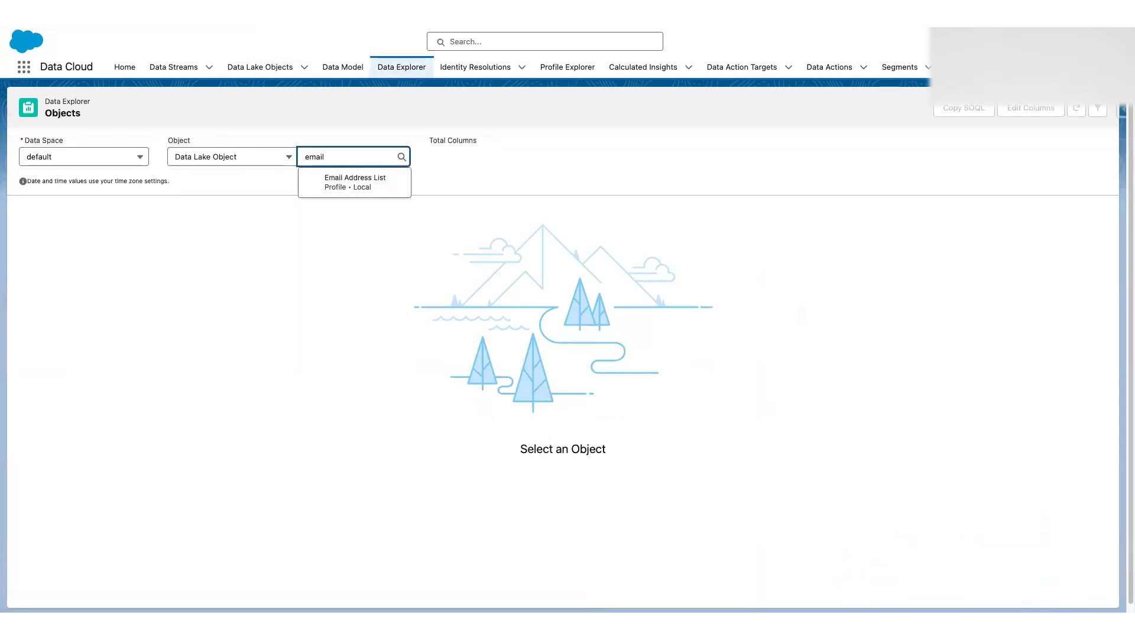
left_click(338, 179)
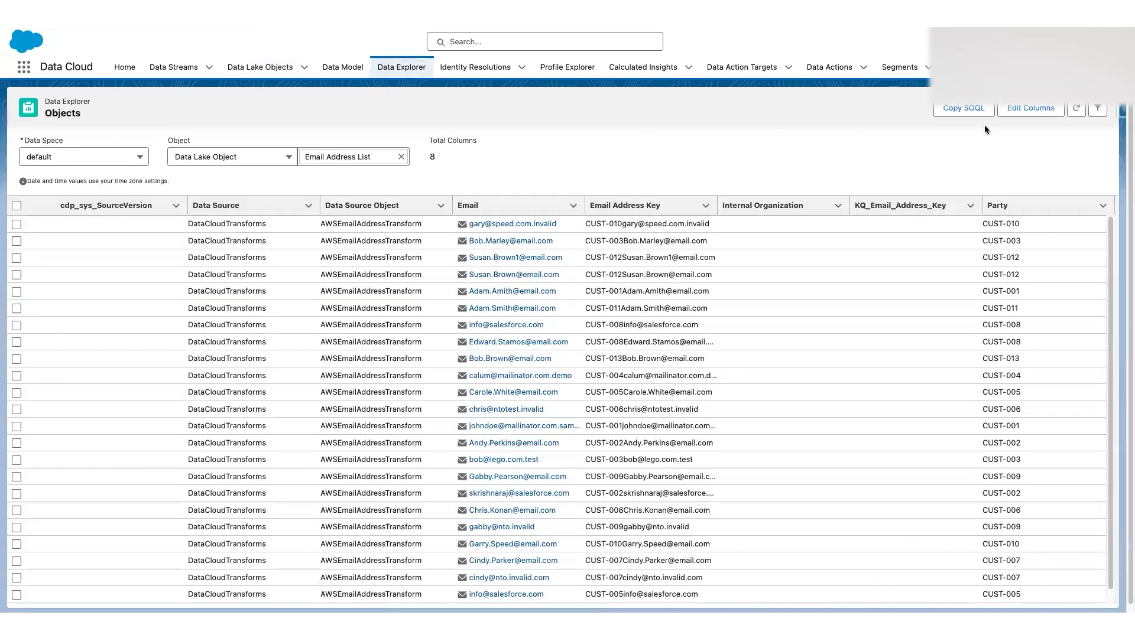
Remove cdp_sys_SourceVersion, Internal Organization and KQ_Email_Address_Key from the columns selected for Email Address List.
left_click(1038, 109)
left_click(590, 263)
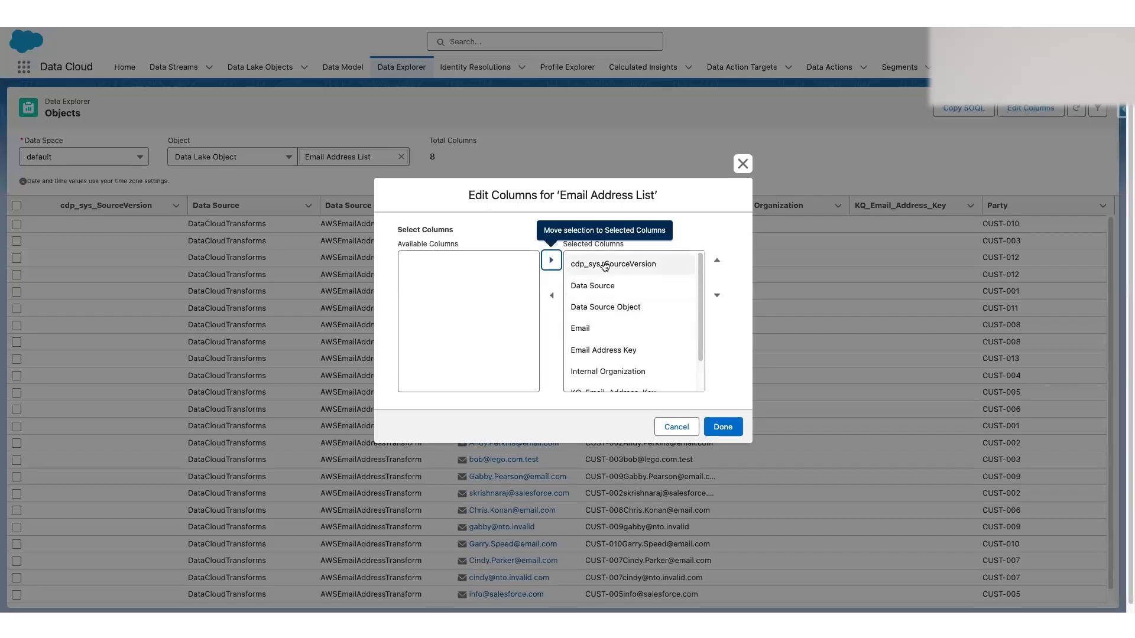
left_click(552, 295)
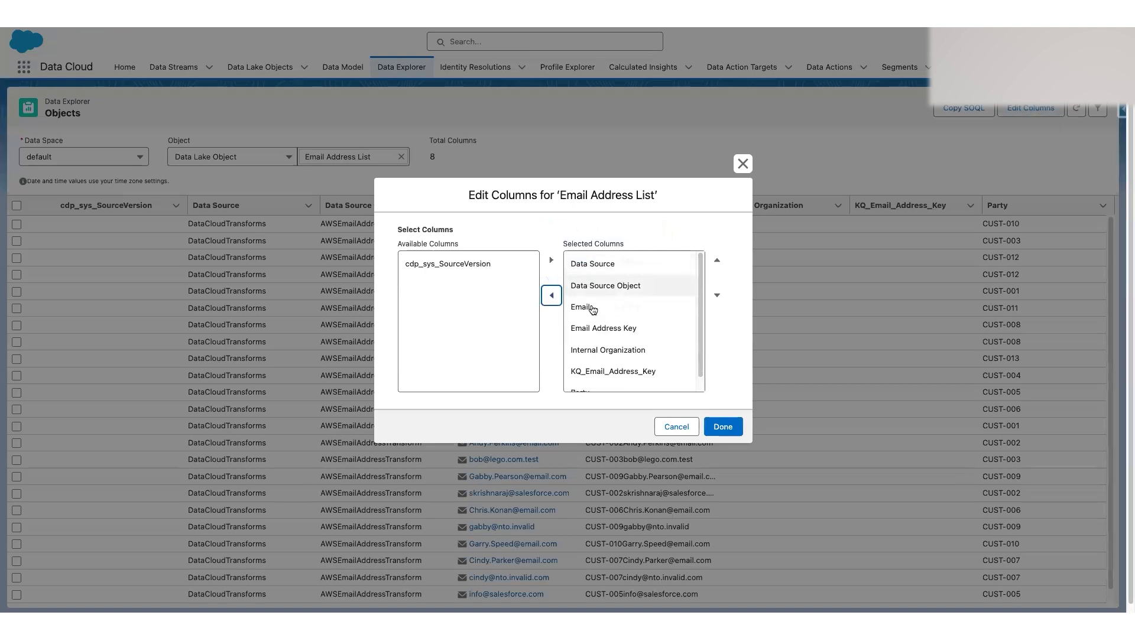
left_click(608, 350)
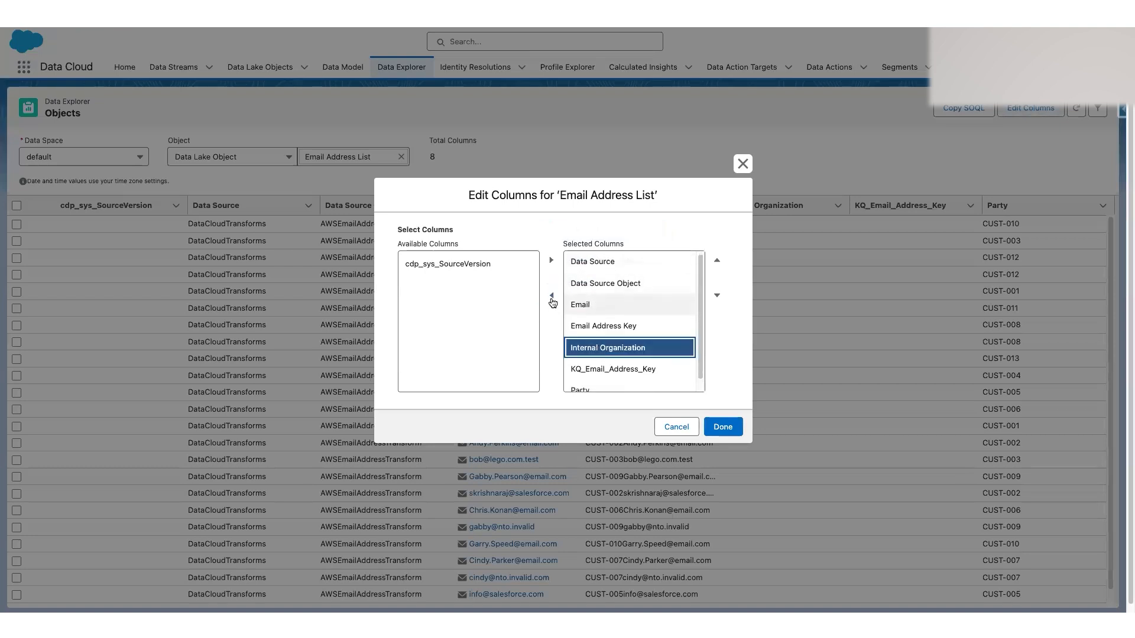
left_click(551, 296)
left_click(593, 354)
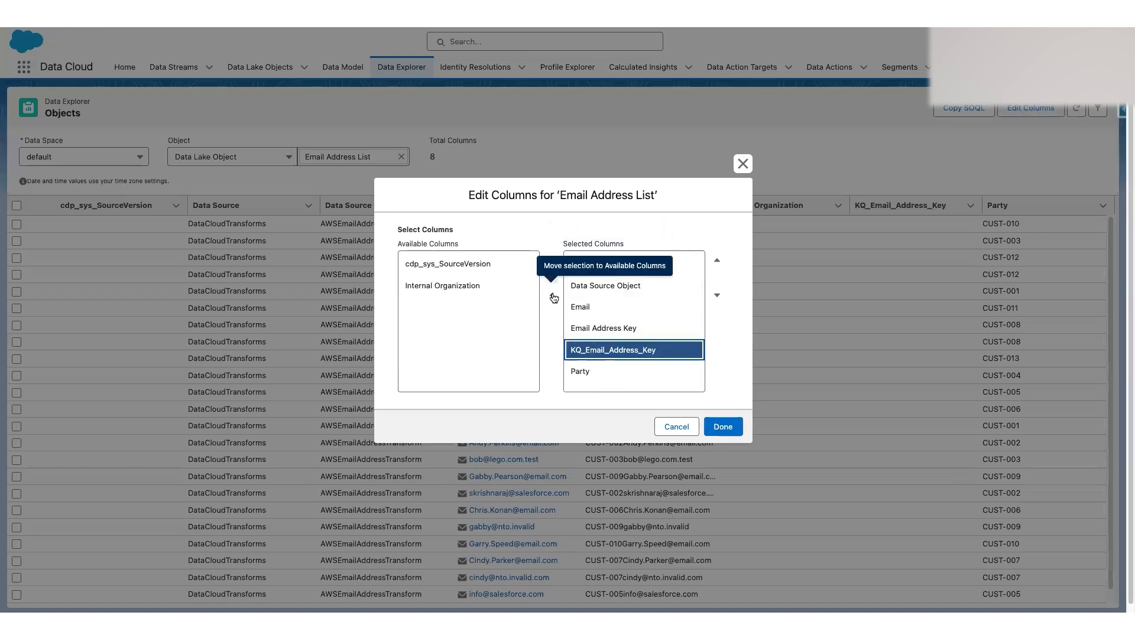
left_click(552, 296)
Reorder the selected columns as Email Address Key, Email, Party, Data Source, Data Source Object and apply the column layout.
left_click(642, 287)
left_click(718, 295)
left_click(717, 296)
left_click(718, 296)
left_click(653, 263)
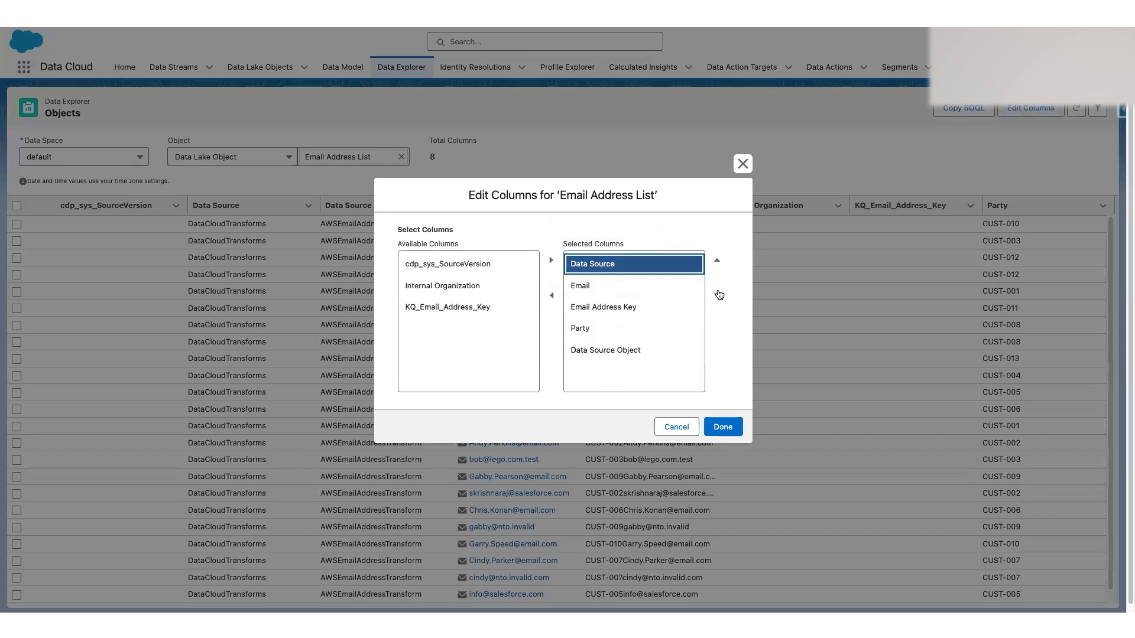
left_click(718, 296)
left_click(717, 296)
left_click(717, 296)
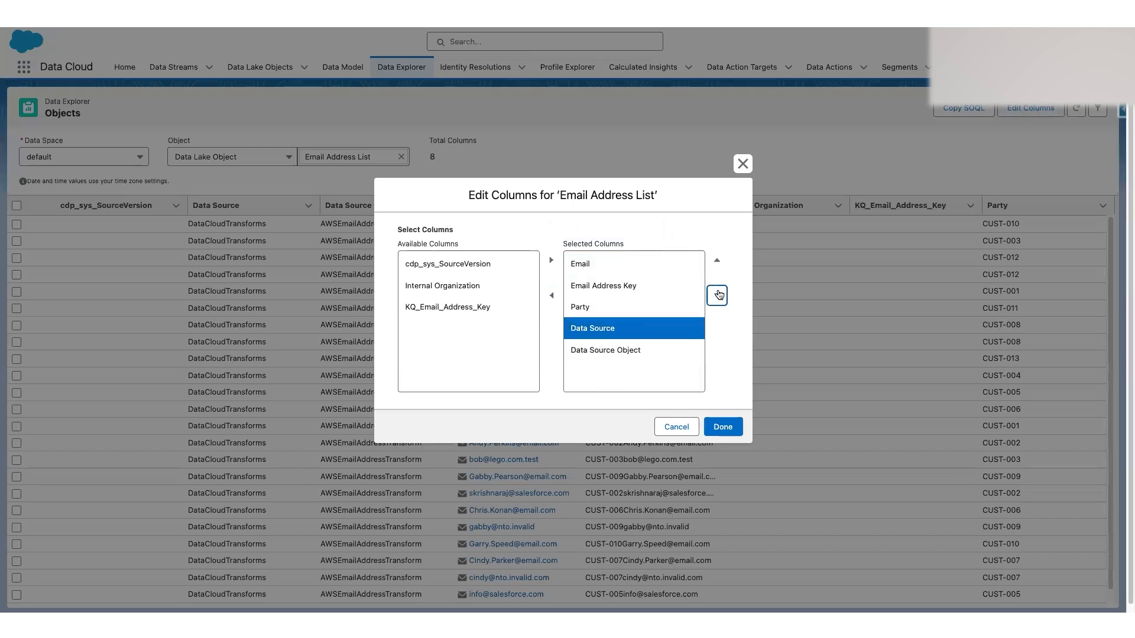
left_click(653, 286)
left_click(717, 260)
left_click(723, 427)
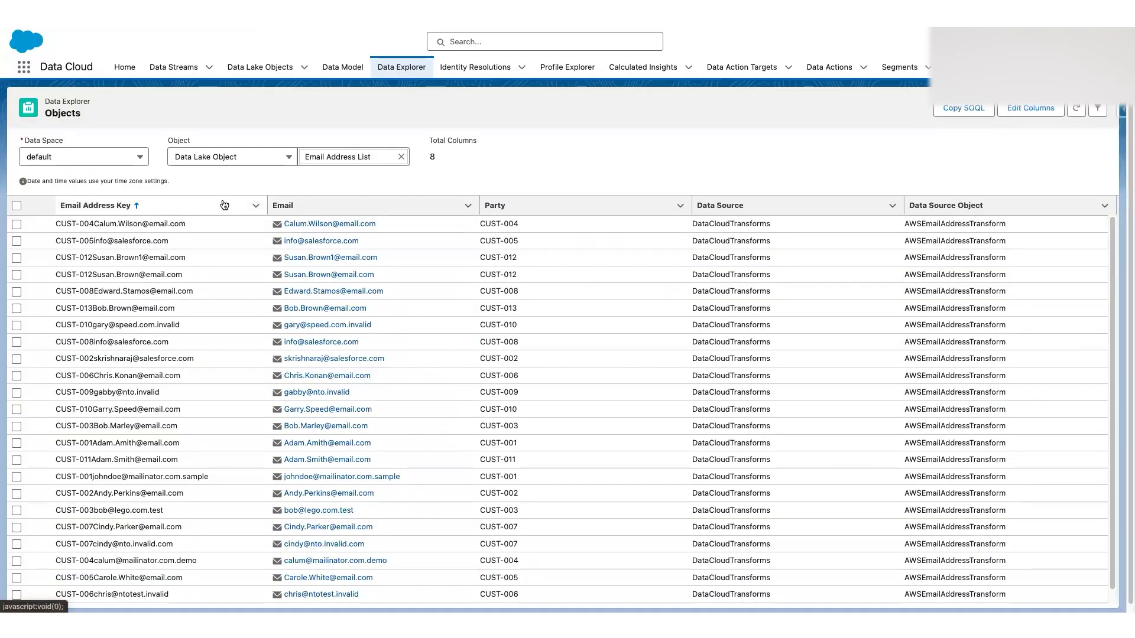
Examine the Party, Data Source and Data Source Object values of the Email Address List records.
scroll(190, 226, "down", 1)
scroll(150, 241, "up", 1)
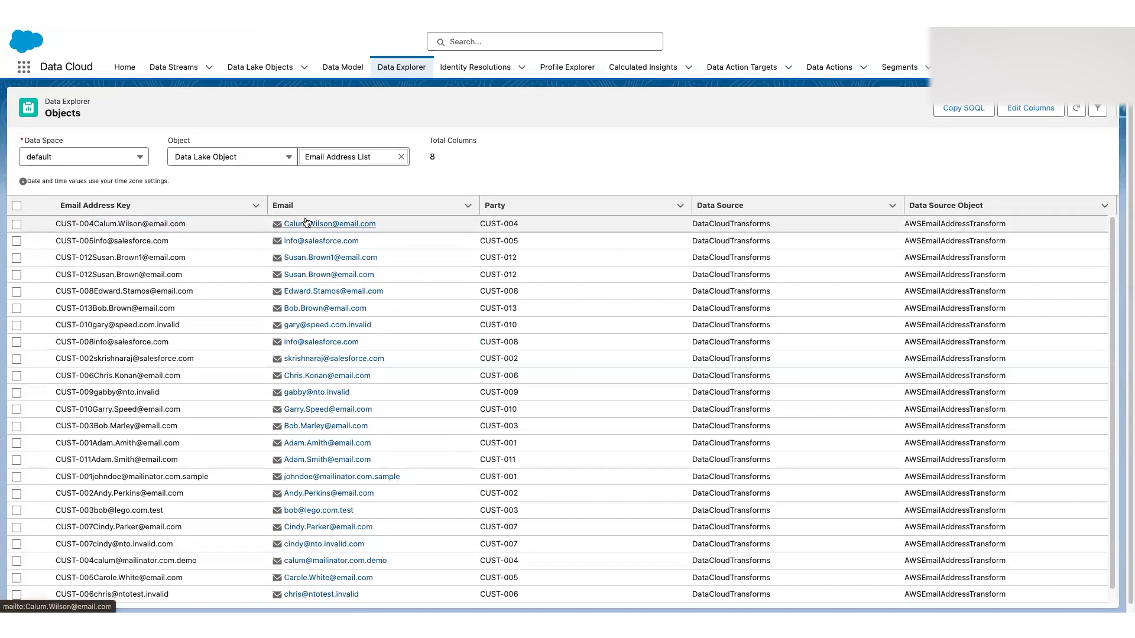
left_click_drag(480, 225, 519, 223)
left_click(530, 176)
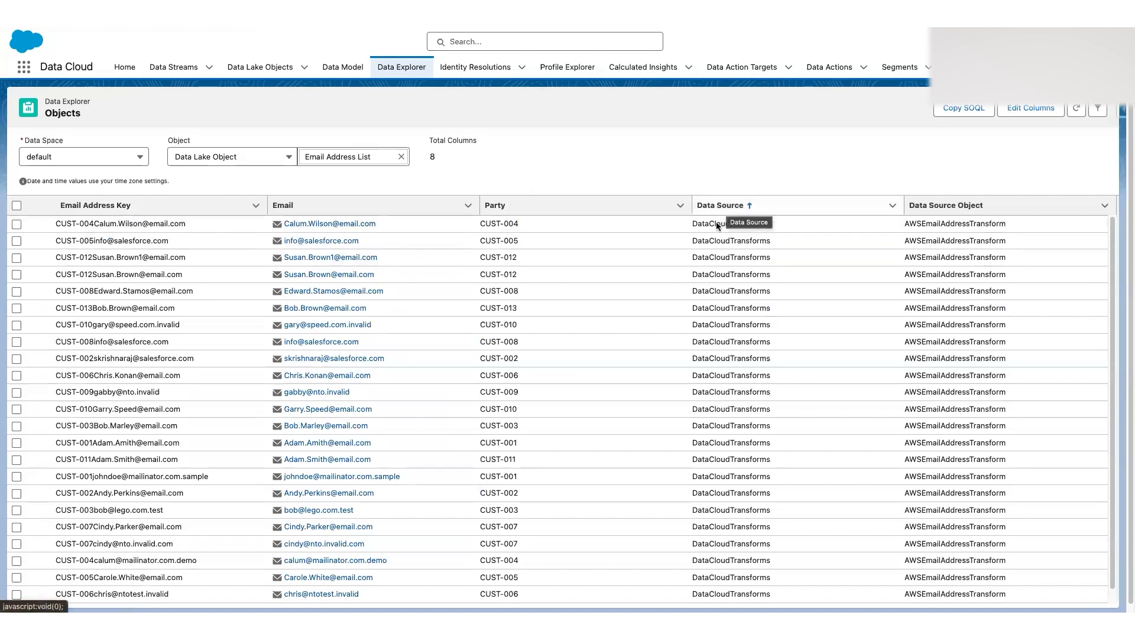
left_click_drag(690, 223, 770, 224)
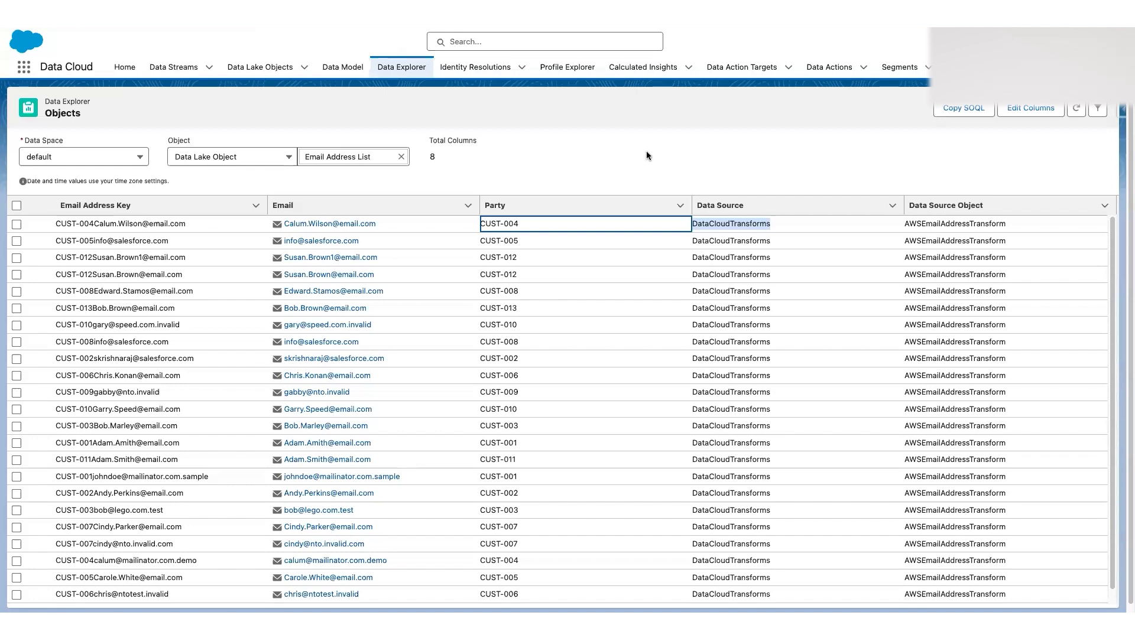
left_click(946, 206)
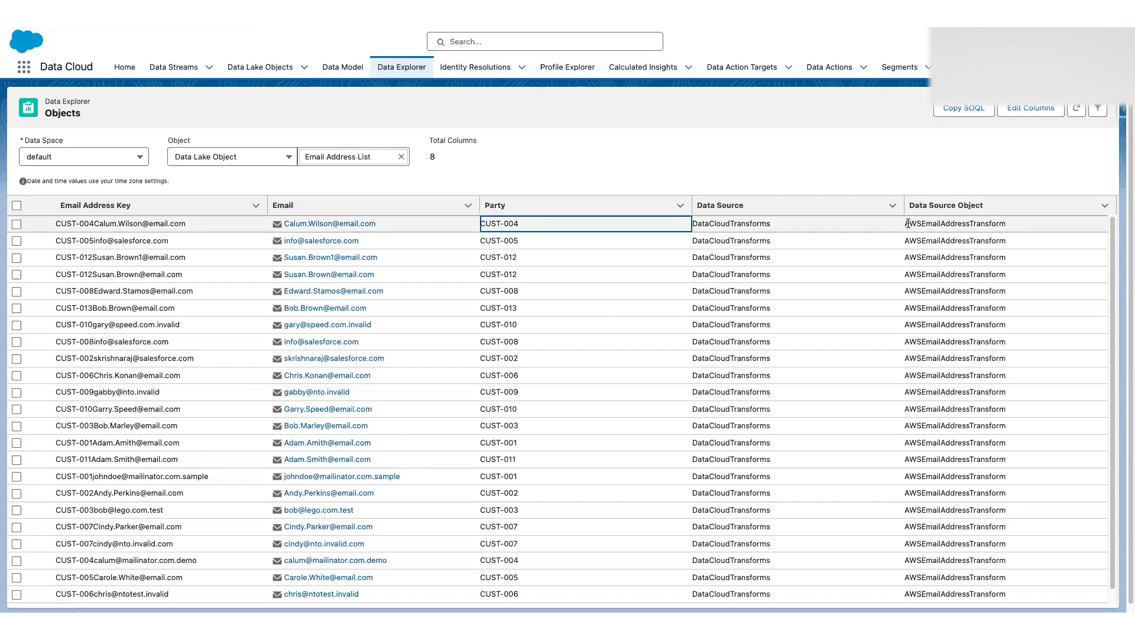
left_click_drag(938, 224, 1009, 224)
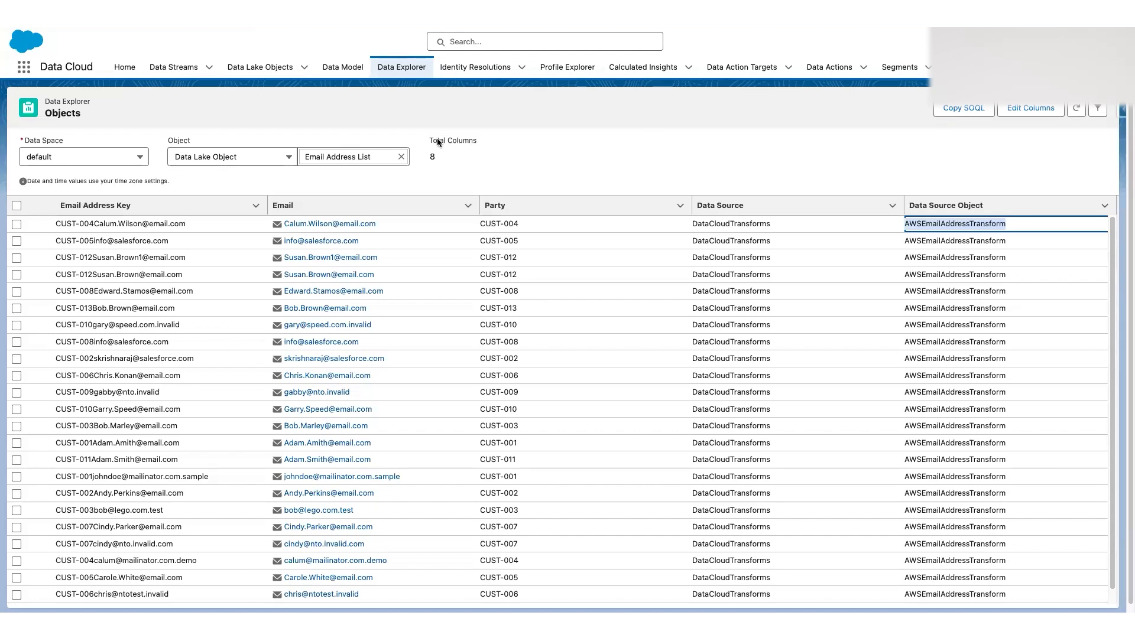
Replace the explored object with the AWS S3 Customers data lake object to view its records.
left_click(402, 157)
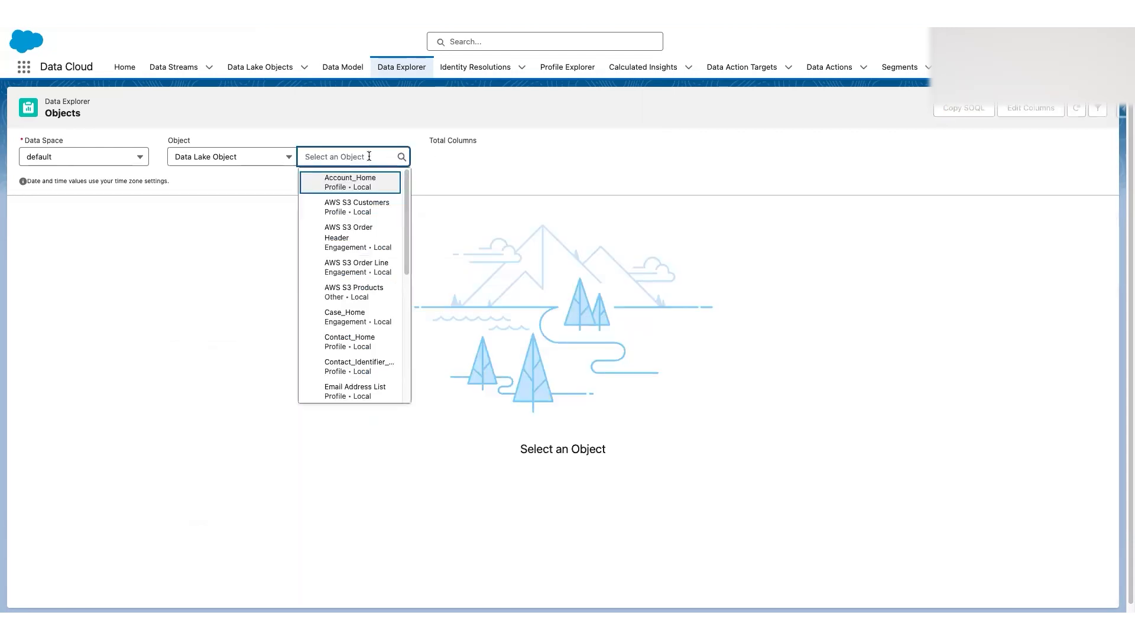
type("aws")
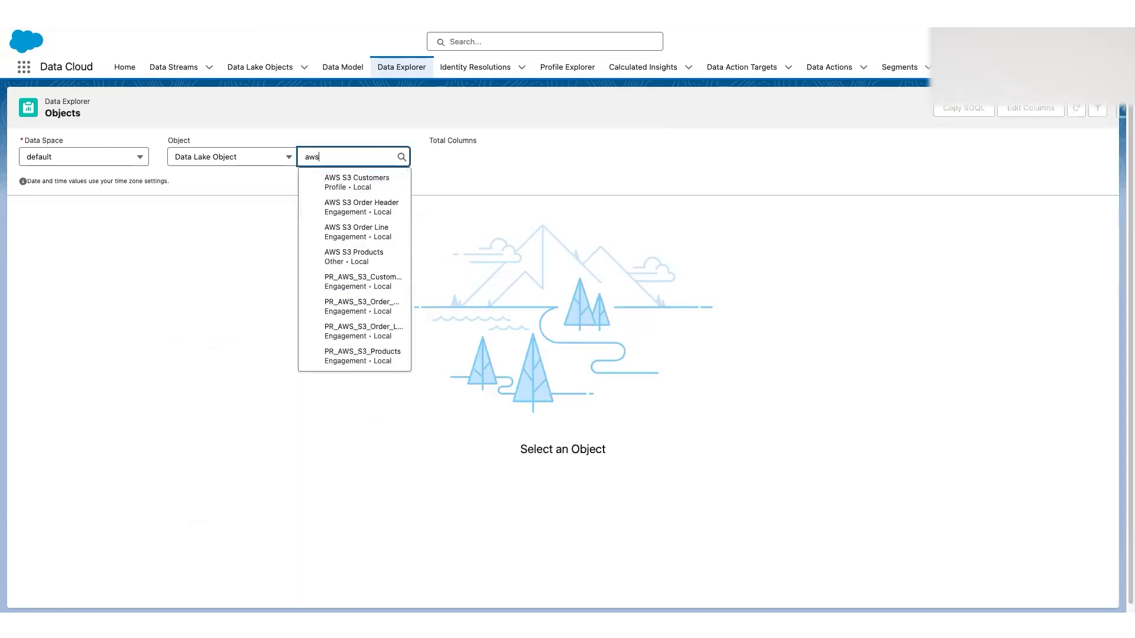
left_click(362, 182)
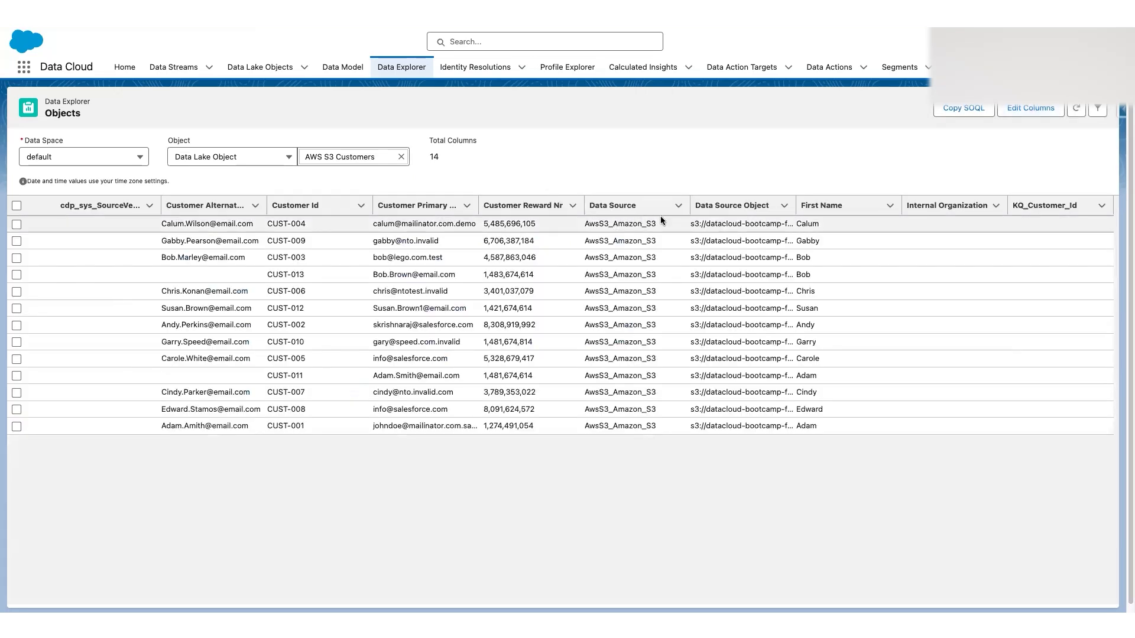
Widen the Data Source Object column of AWS S3 Customers to read the full source file paths alongside Data Source.
left_click(643, 208)
mouse_move(690, 207)
left_mouse_down()
mouse_move(737, 207)
mouse_move(681, 207)
left_mouse_up()
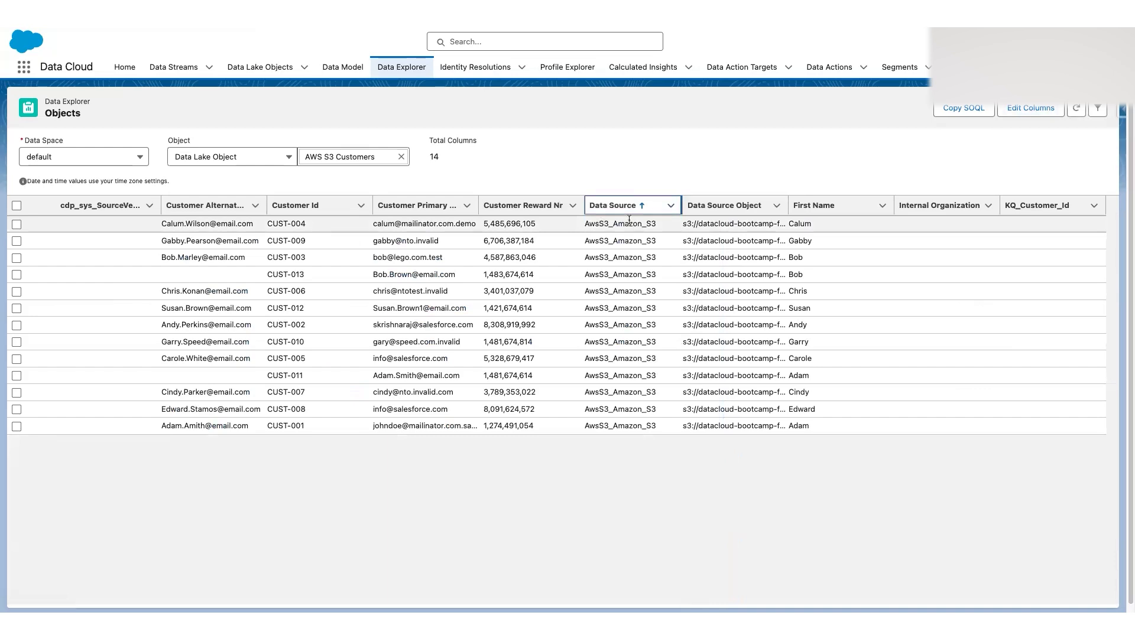
left_click(798, 207)
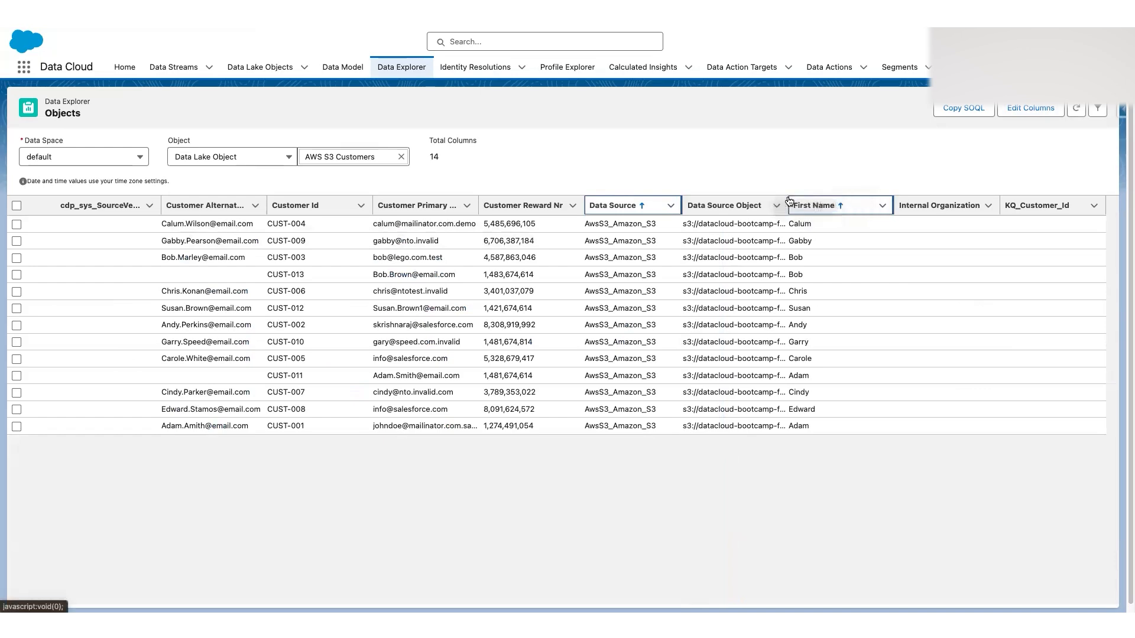
left_click(760, 223)
left_click_drag(788, 206, 1023, 183)
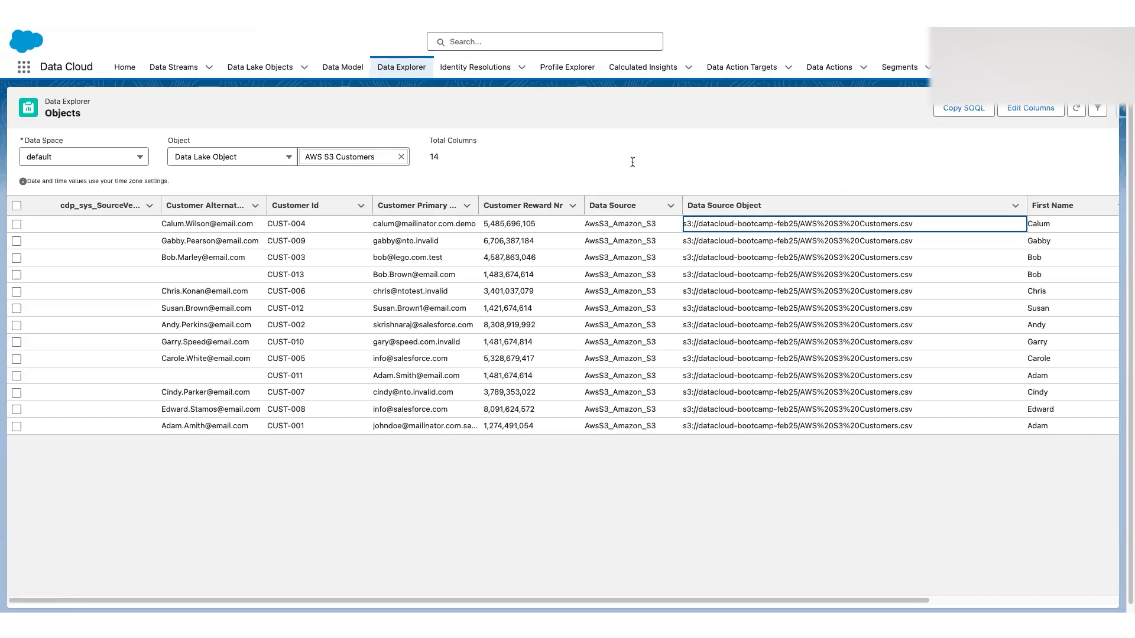
Search the data lake objects for contact and display the Contact_Home records.
left_click(401, 157)
left_click(381, 156)
type("contact")
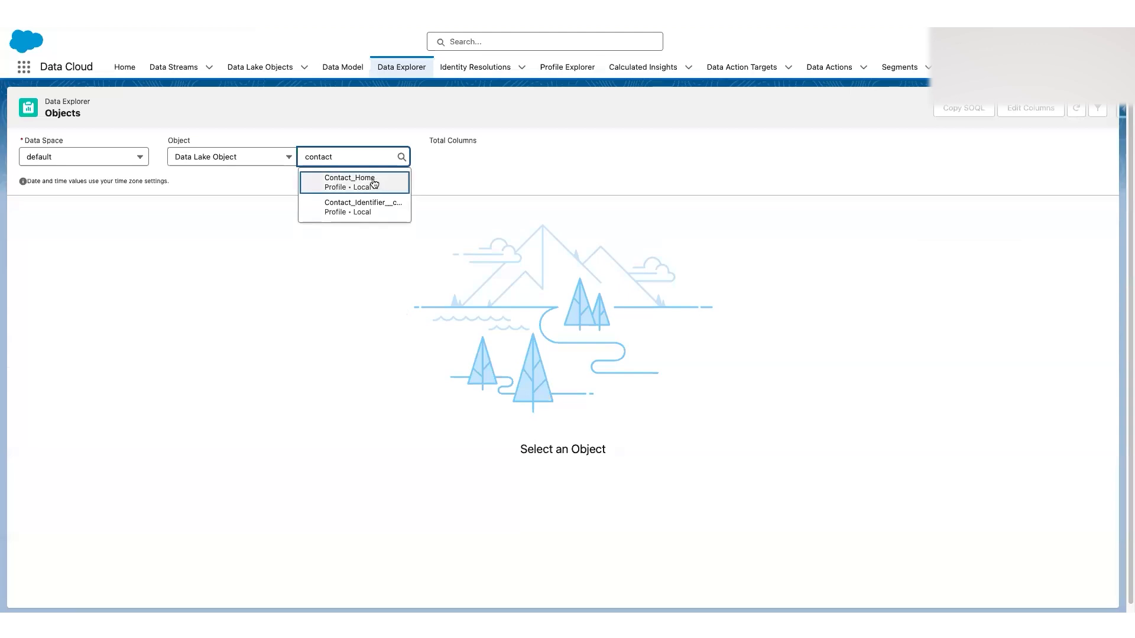
left_click(374, 183)
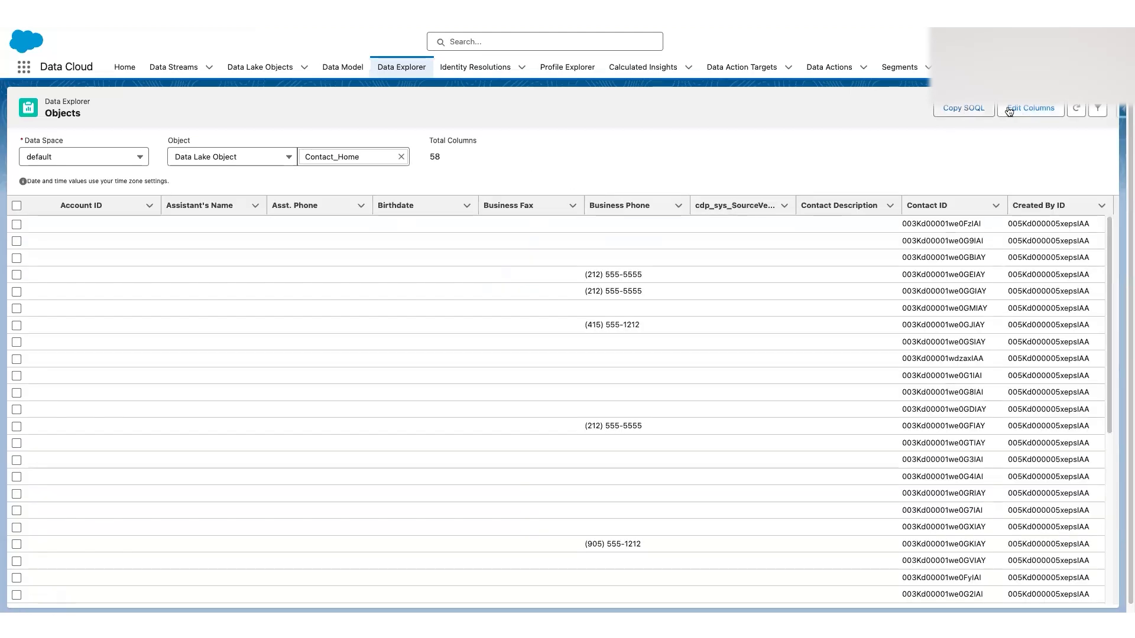
Remove Account ID, Assistant's Name, Asst. Phone, Birthdate and Business Fax from the columns selected for Contact_Home.
left_click(1010, 111)
left_click(619, 265)
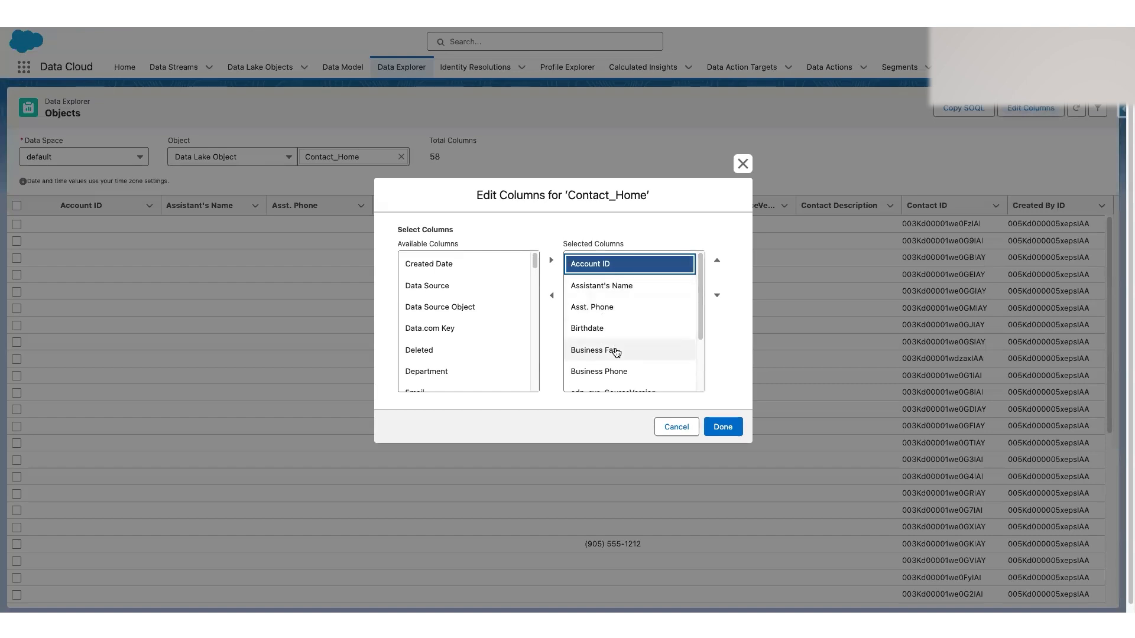
left_click(617, 351, "shift")
left_click(551, 295)
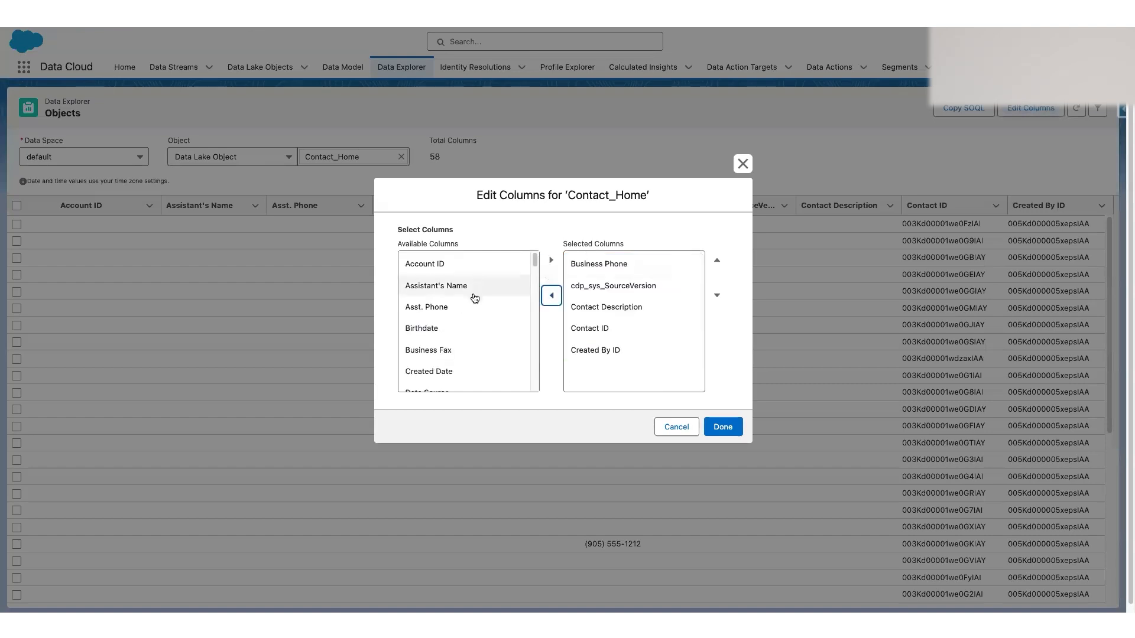
Add Data Source and Data Source Object to the columns selected for Contact_Home.
scroll(461, 343, "down", 2)
left_click(464, 320)
left_click(473, 342, "shift")
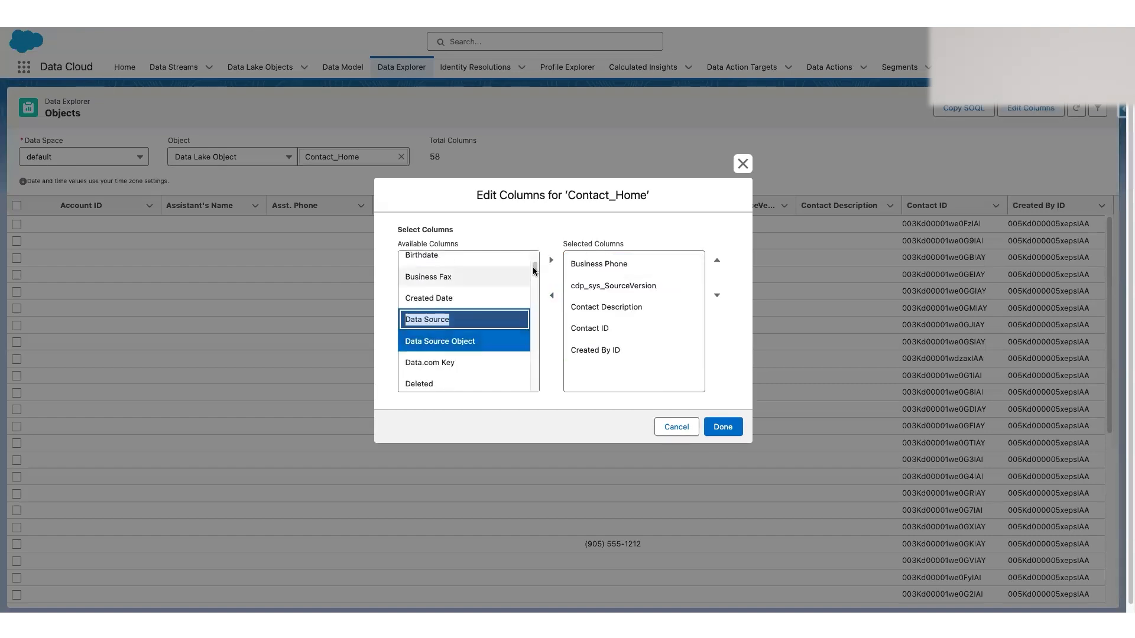
left_click(551, 260)
Move Data Source and Data Source Object to the start of Contact_Home's column order, apply it, and examine both values in the first record.
left_click(639, 371)
left_click(642, 389, "shift")
left_click(717, 260)
left_click(717, 261)
left_click(717, 261)
left_click(717, 260)
left_click(717, 261)
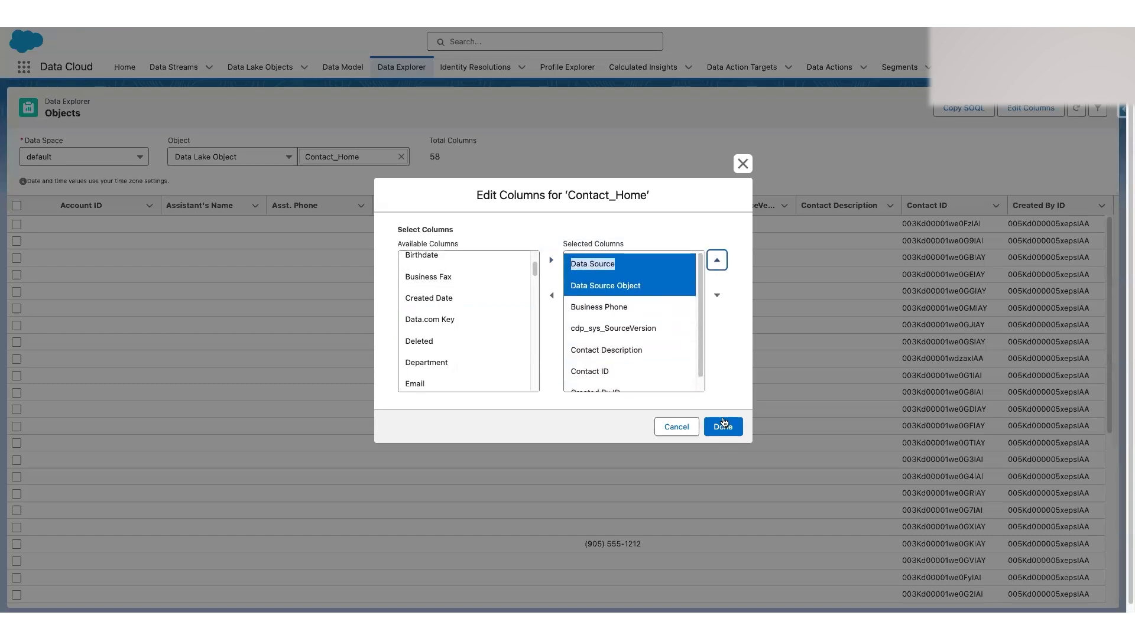
left_click(723, 424)
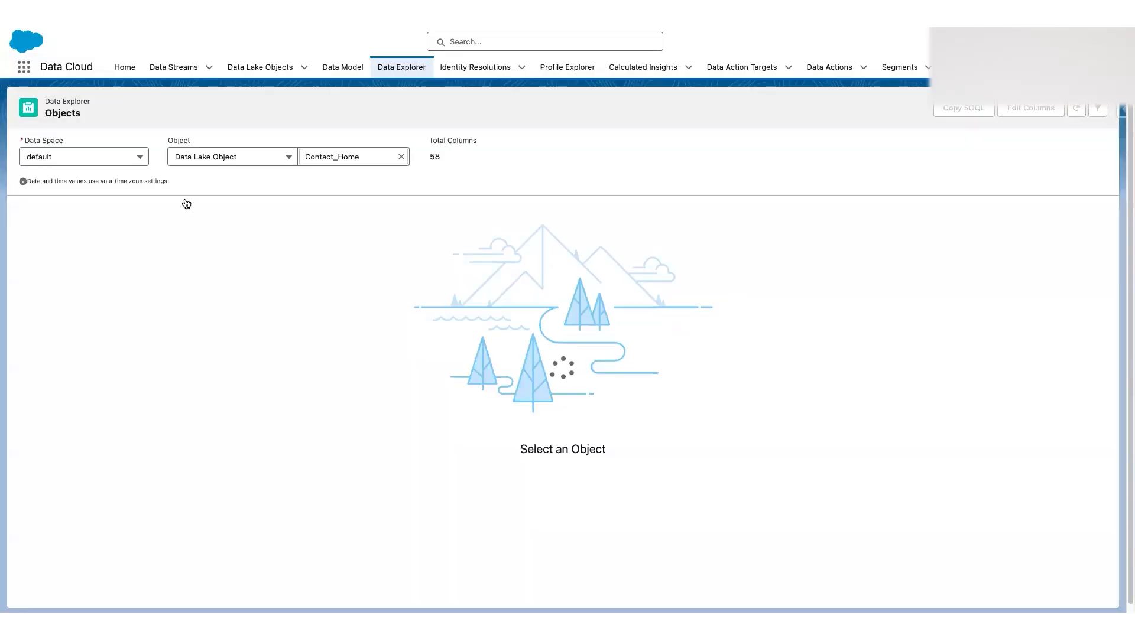
left_click_drag(56, 224, 121, 224)
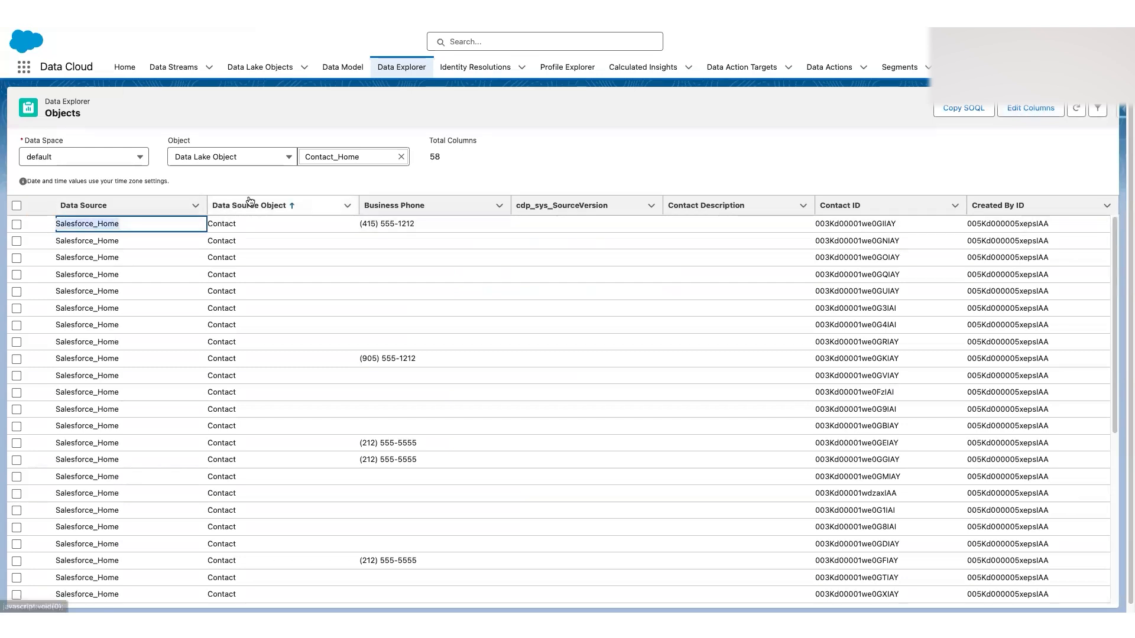
left_click(231, 225)
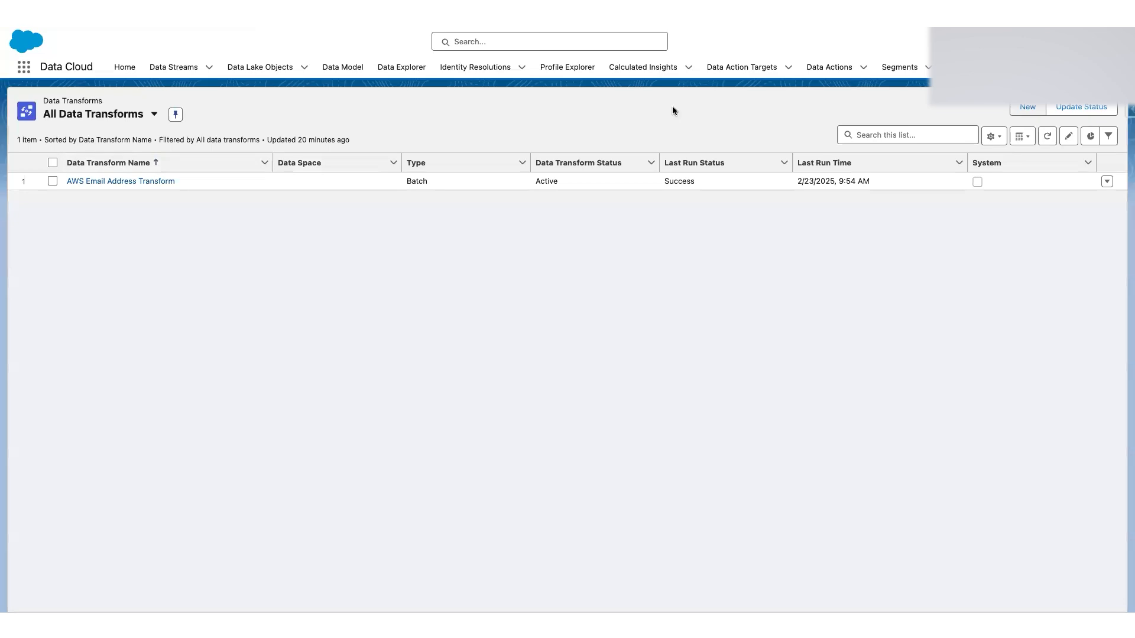
Refresh the data transforms list and check the Identifier List's total records in the data lake objects list.
left_click(1047, 136)
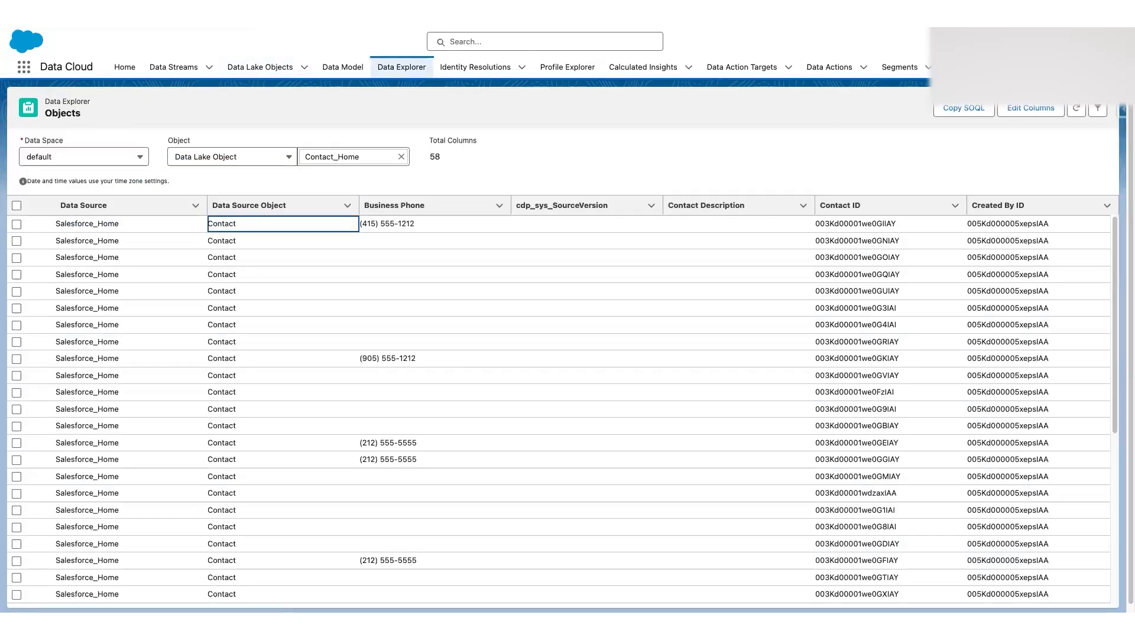
left_click(260, 68)
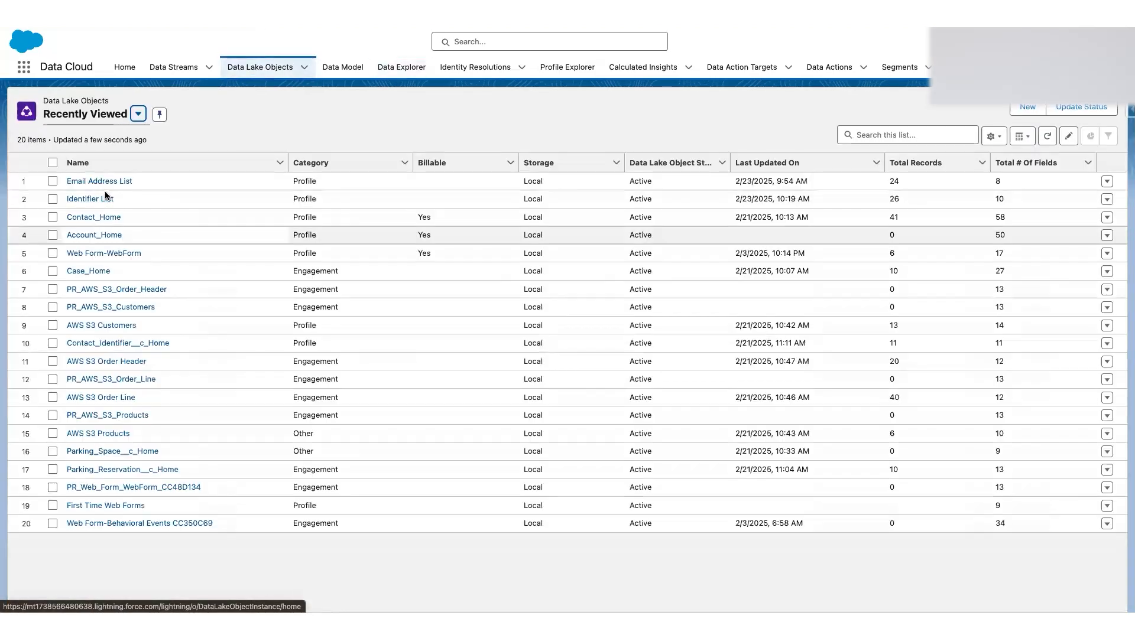
double_click(894, 199)
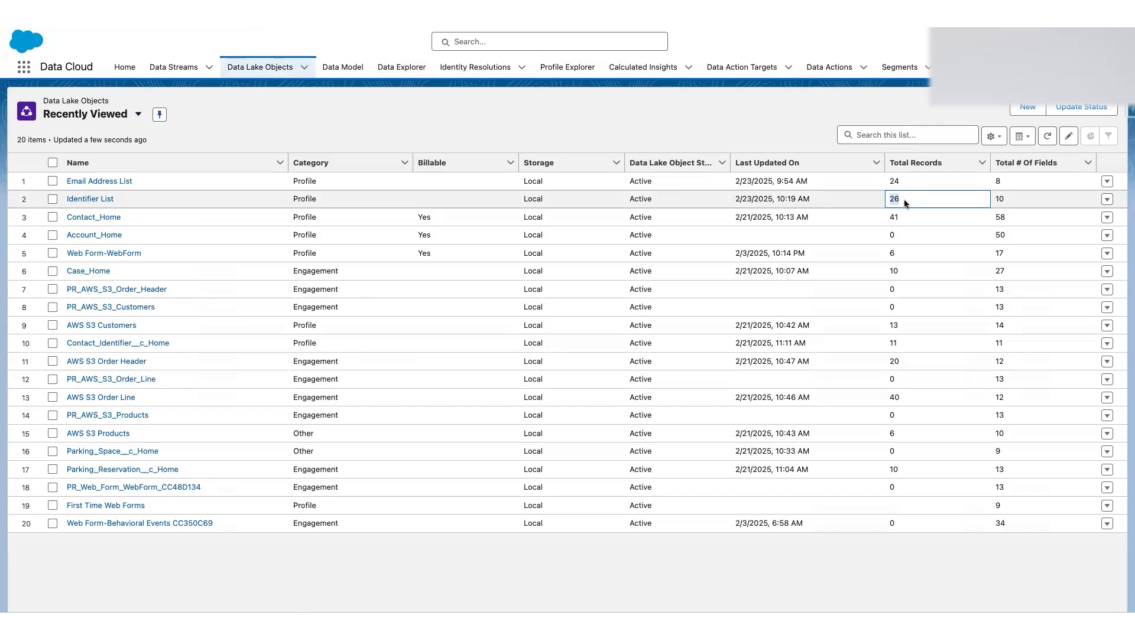
left_click(350, 123)
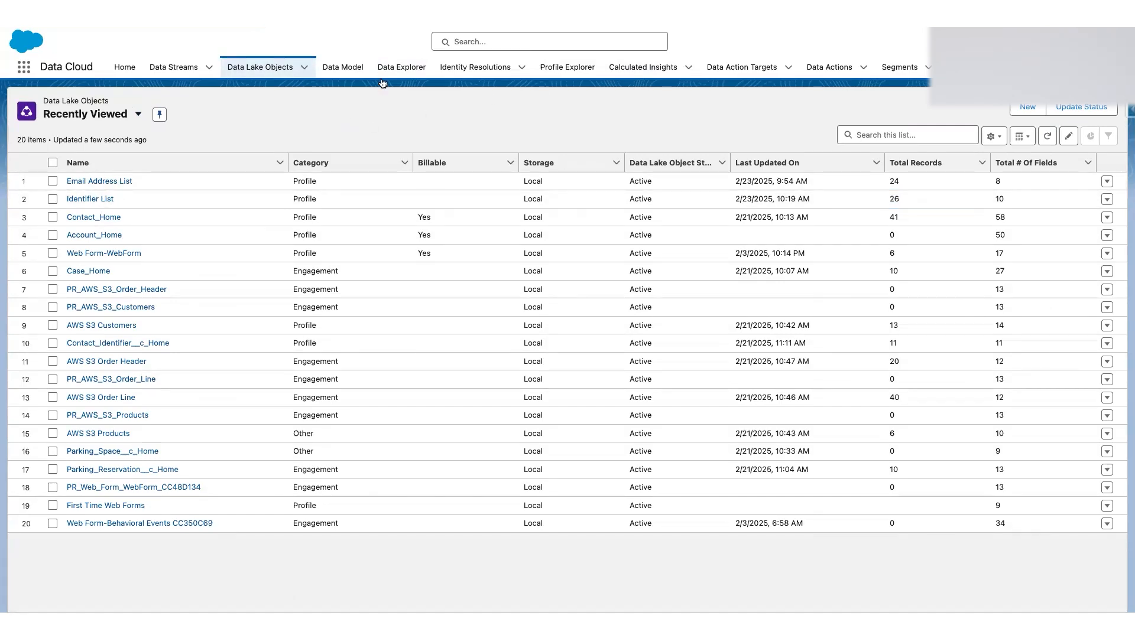
Search the data lake objects in Data Explorer for "iden" and display the Identifier List records.
left_click(401, 67)
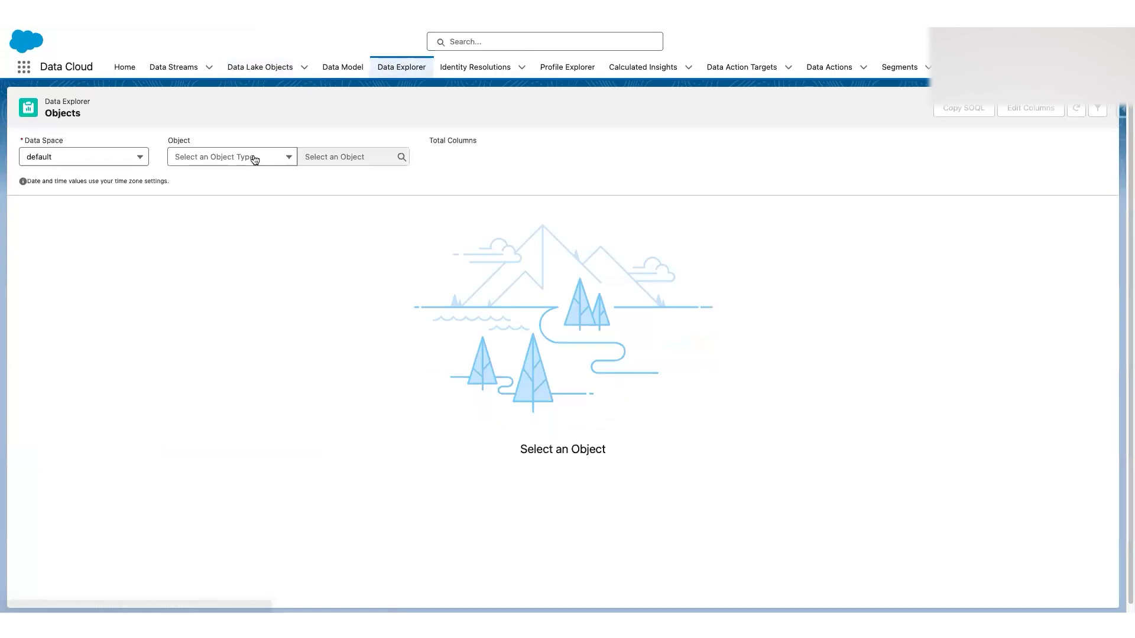
left_click(254, 159)
left_click(263, 182)
left_click(334, 159)
type("iden")
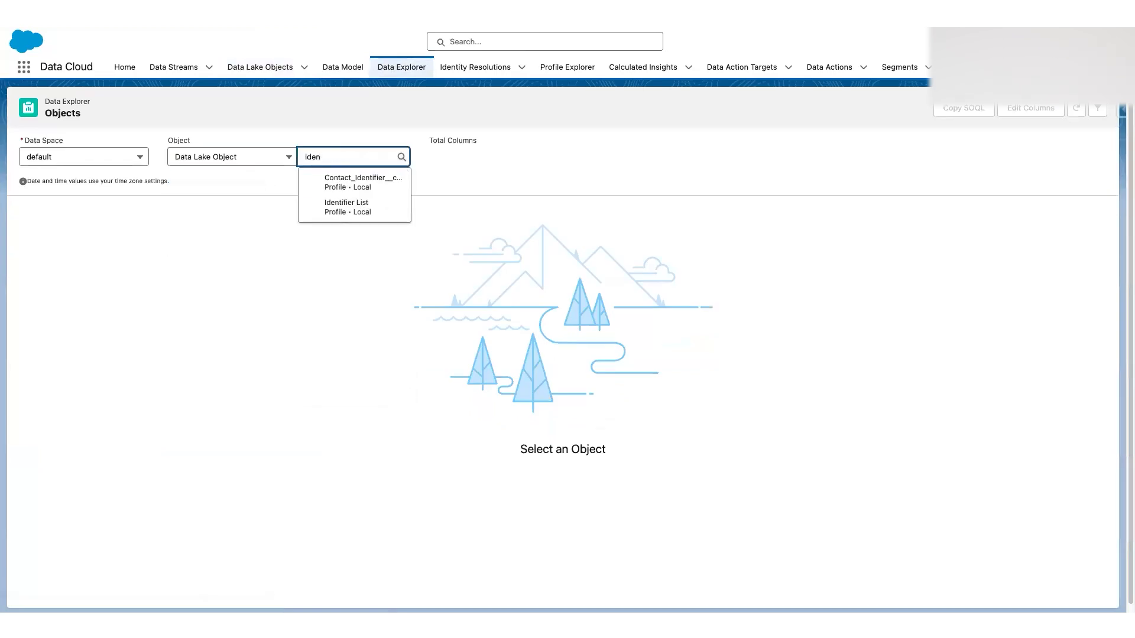
left_click(336, 207)
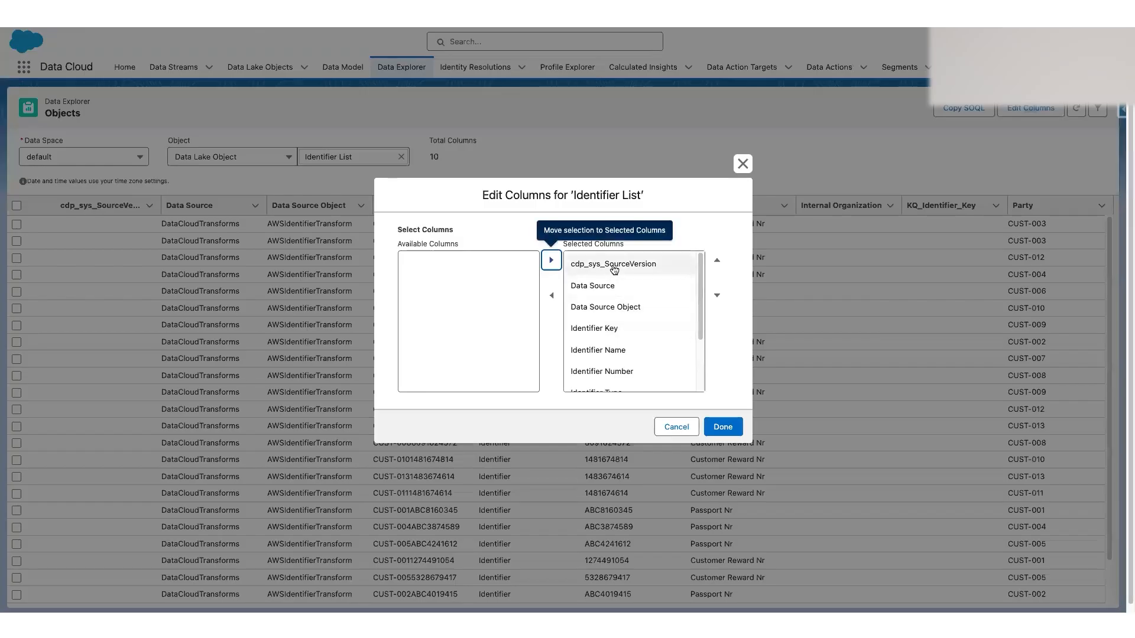
Remove cdp_sys_SourceVersion, Internal Organization and KQ_Identifier_Key from the columns selected for Identifier List.
left_click(615, 264)
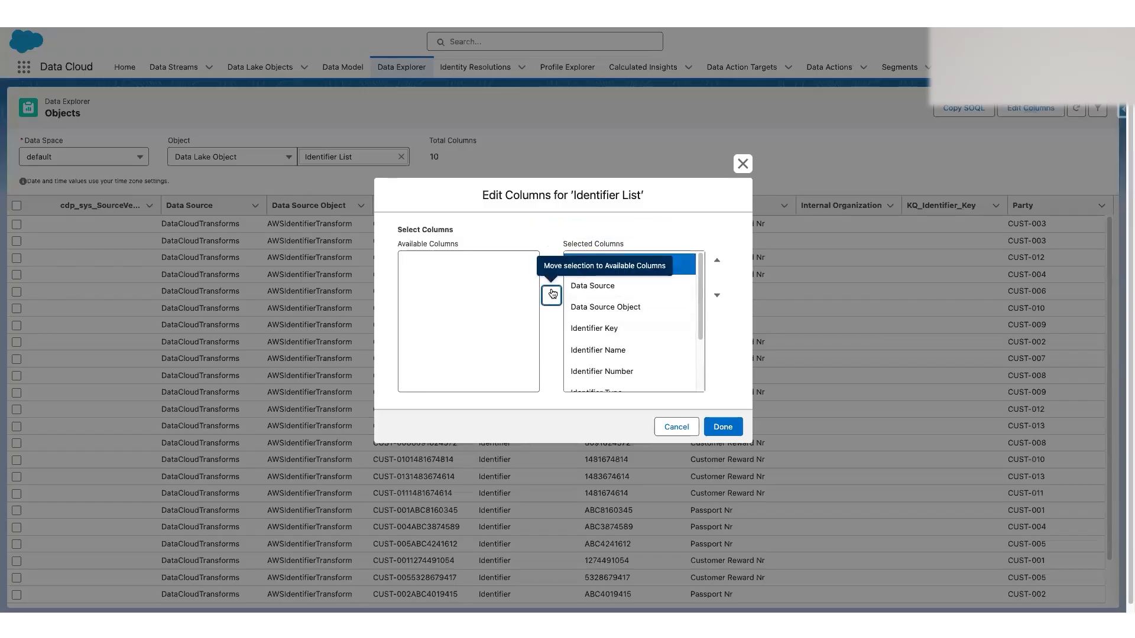
left_click(552, 294)
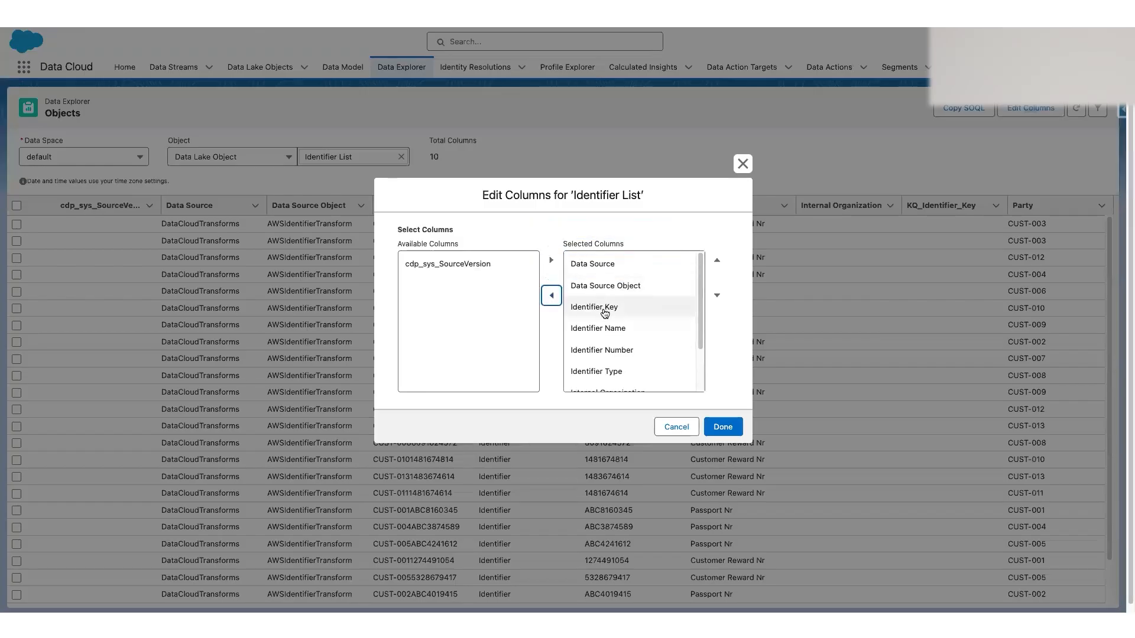
scroll(621, 368, "down", 1)
left_click(609, 357)
left_click(608, 378, "shift")
left_click(551, 295)
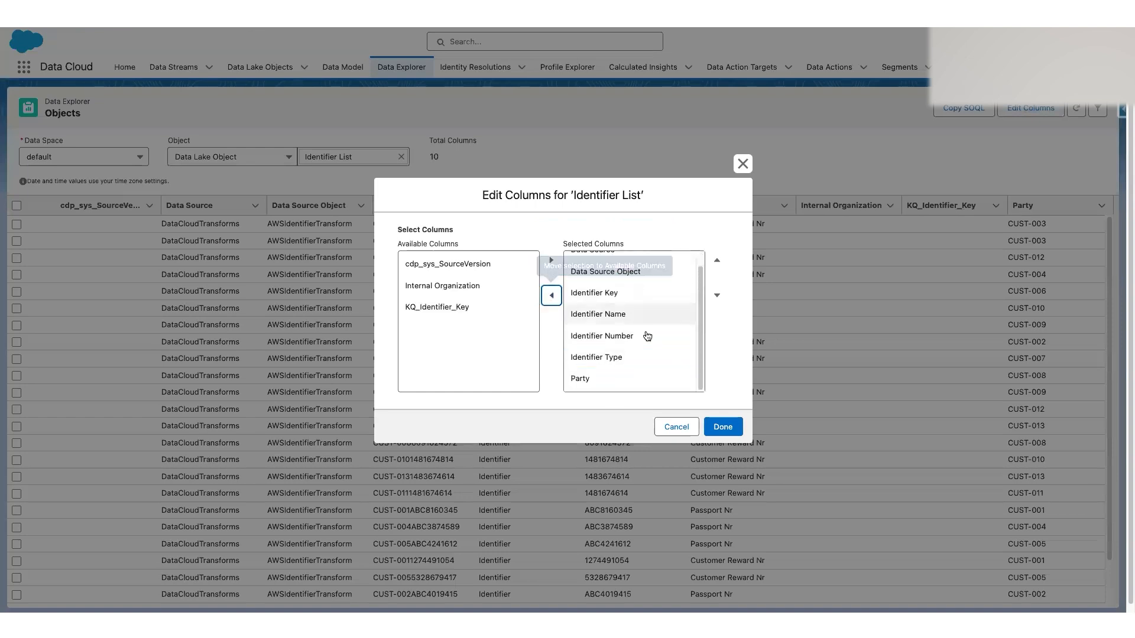
Move Data Source and Data Source Object to the end of Identifier List's column order and apply the column changes.
scroll(650, 278, "up", 1)
left_click(650, 266)
left_click(701, 289, "shift")
left_click(717, 295)
left_click(717, 295)
left_click(717, 295)
left_click(718, 295)
left_click(717, 295)
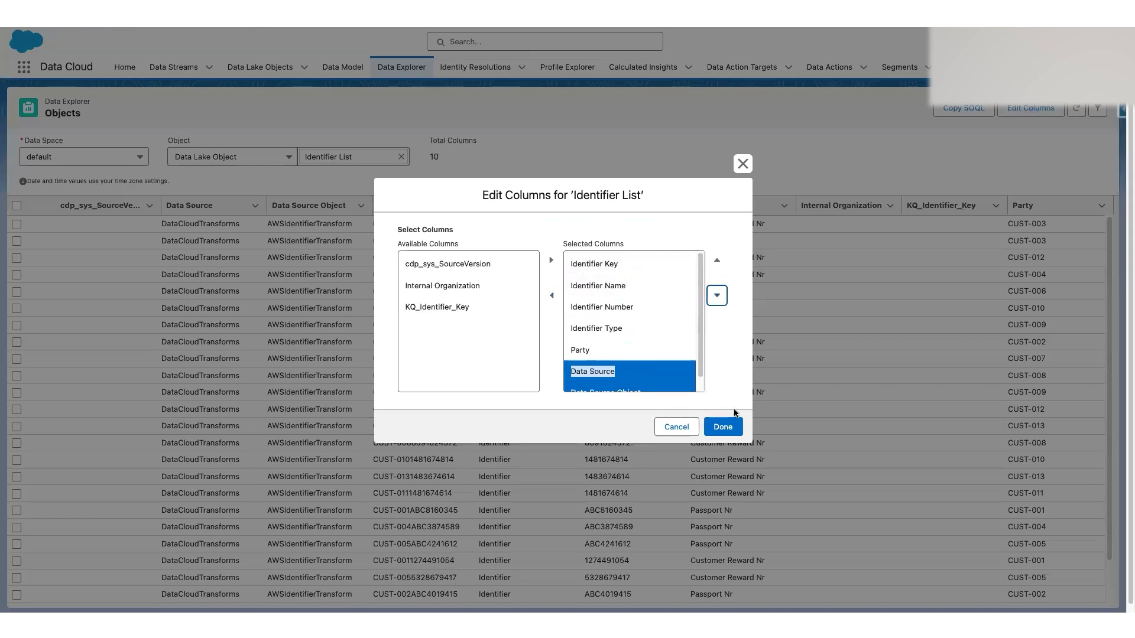
left_click(736, 426)
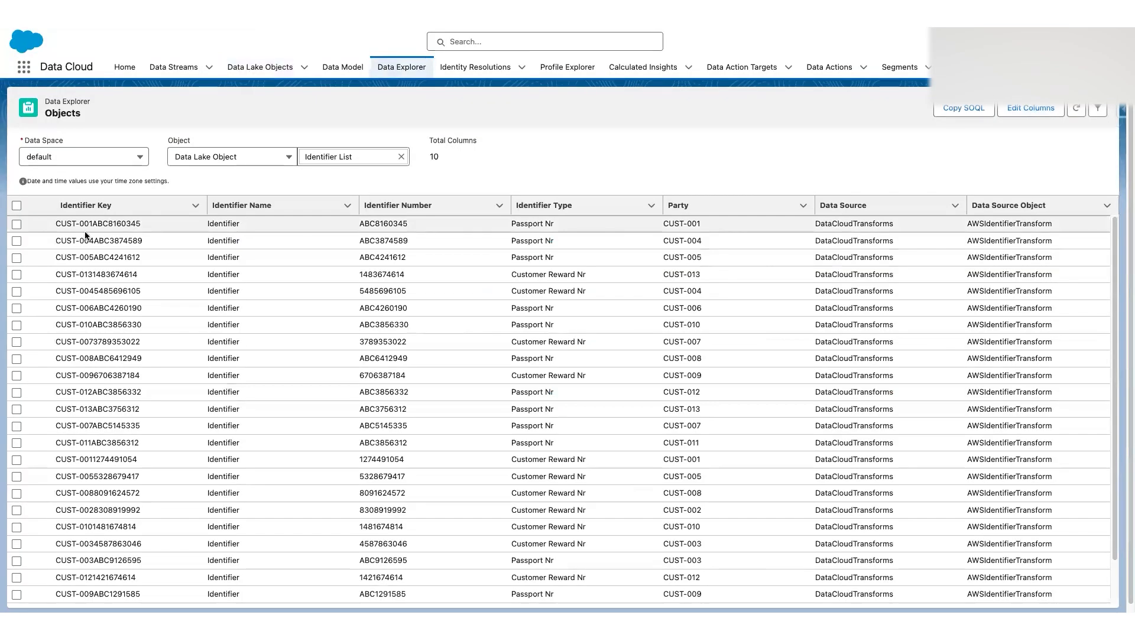
Examine the first Identifier List record from Identifier Key across to its Data Source and Data Source Object values.
left_click_drag(56, 223, 894, 225)
left_click(982, 224)
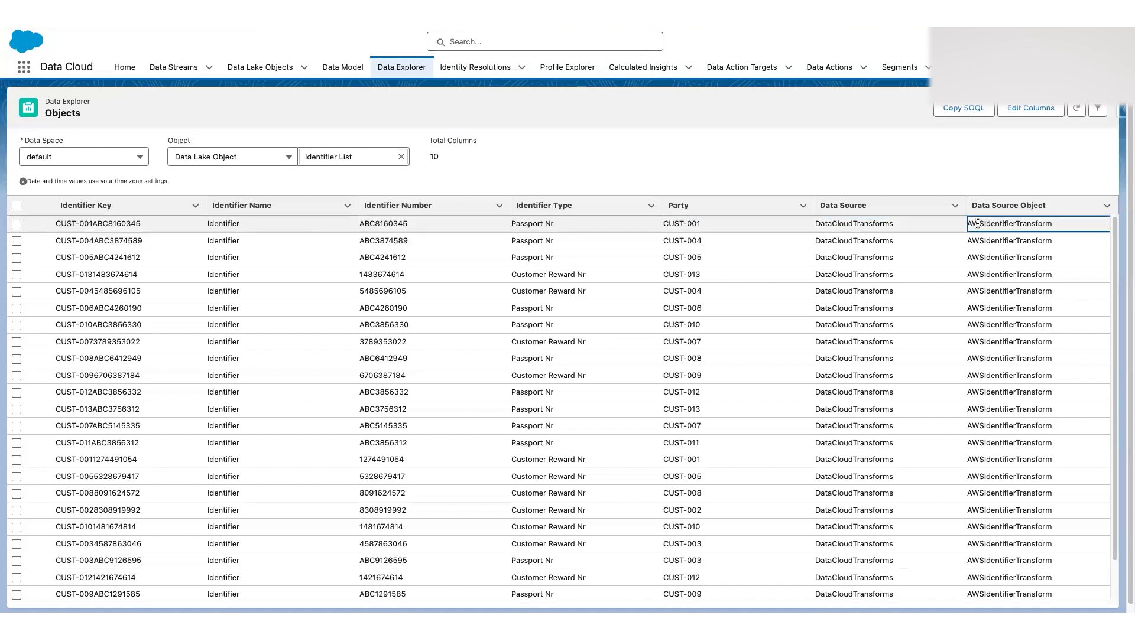
left_click_drag(973, 223, 1051, 224)
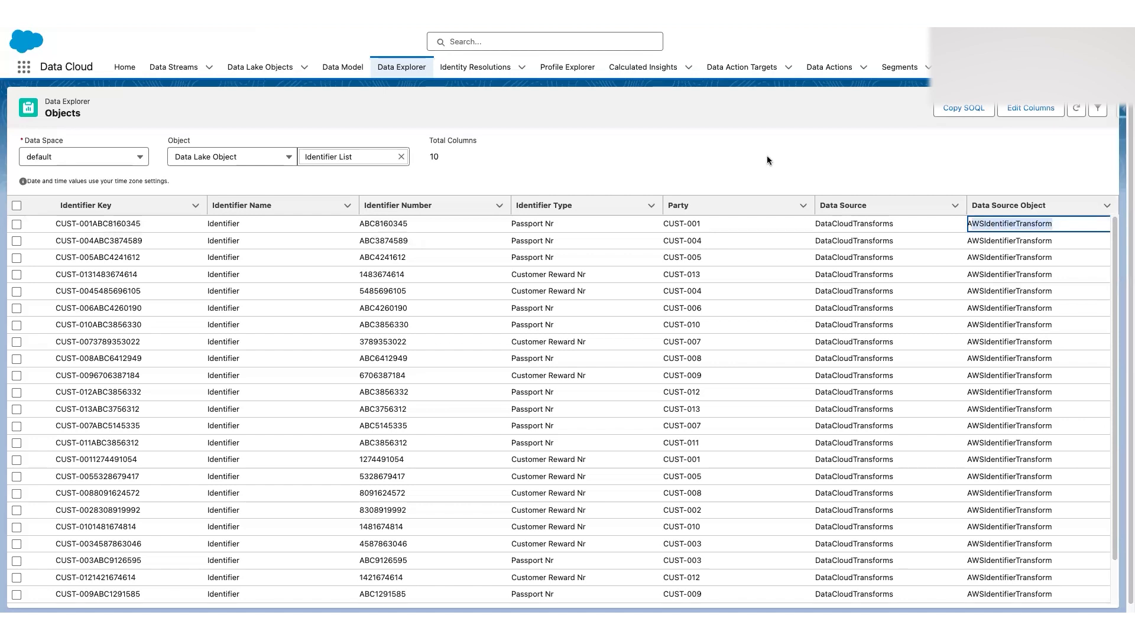
left_click(605, 133)
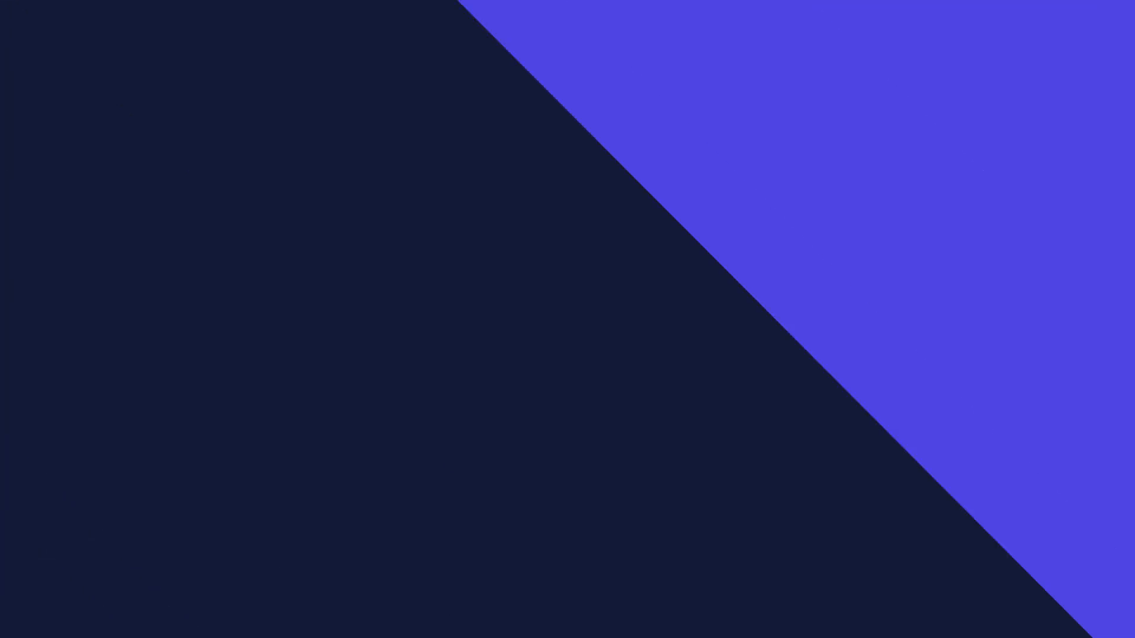
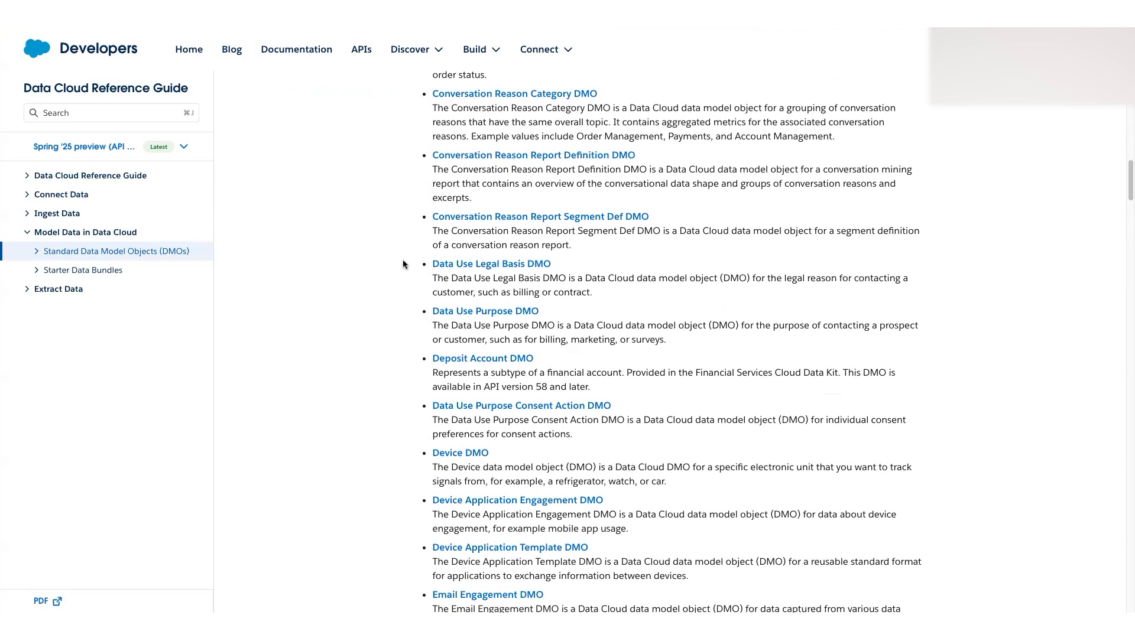
Search the Data Cloud Reference Guide's Standard Data Model Objects page for "contact" and go through the matches to the Individual DMO.
scroll(404, 263, "down", 5)
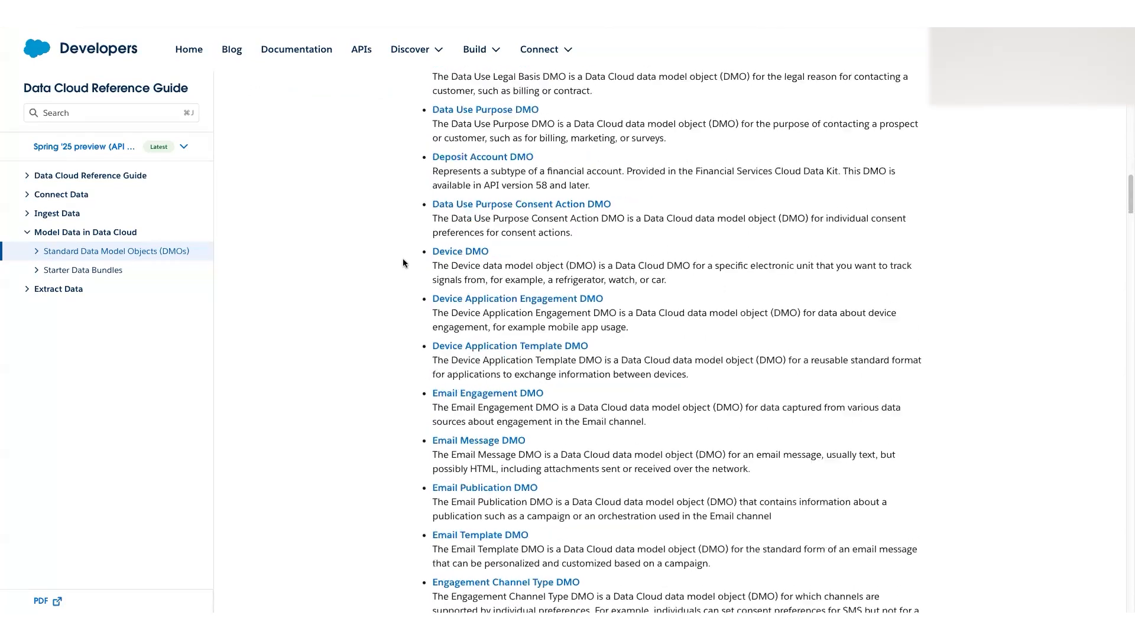
scroll(404, 262, "up", 15)
scroll(403, 263, "up", 10)
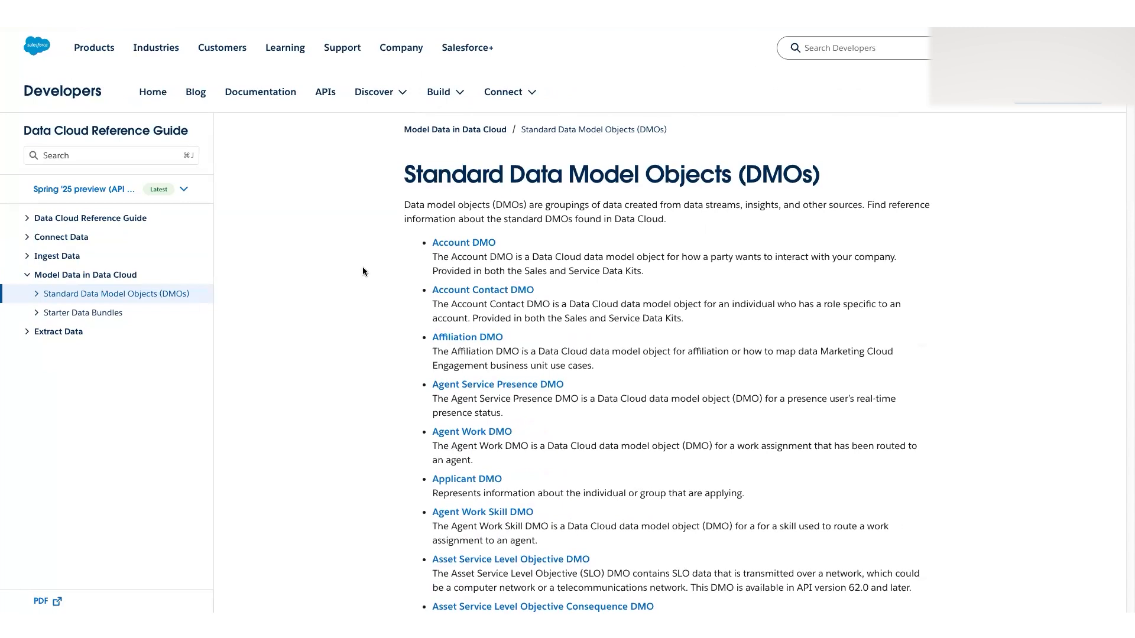
key("super+f")
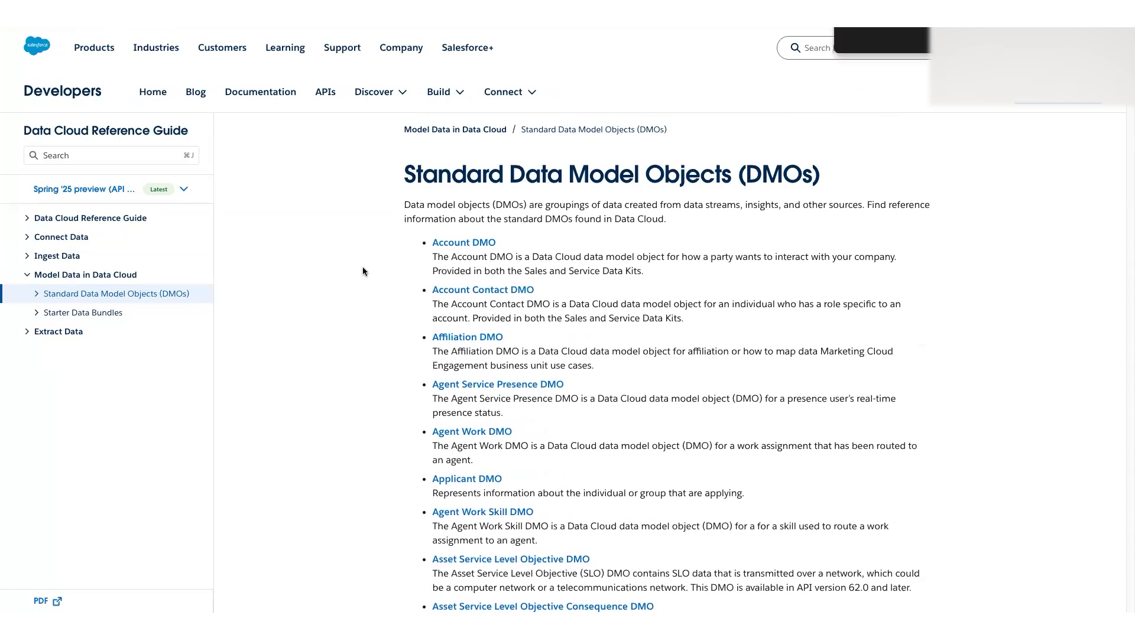
type("contact")
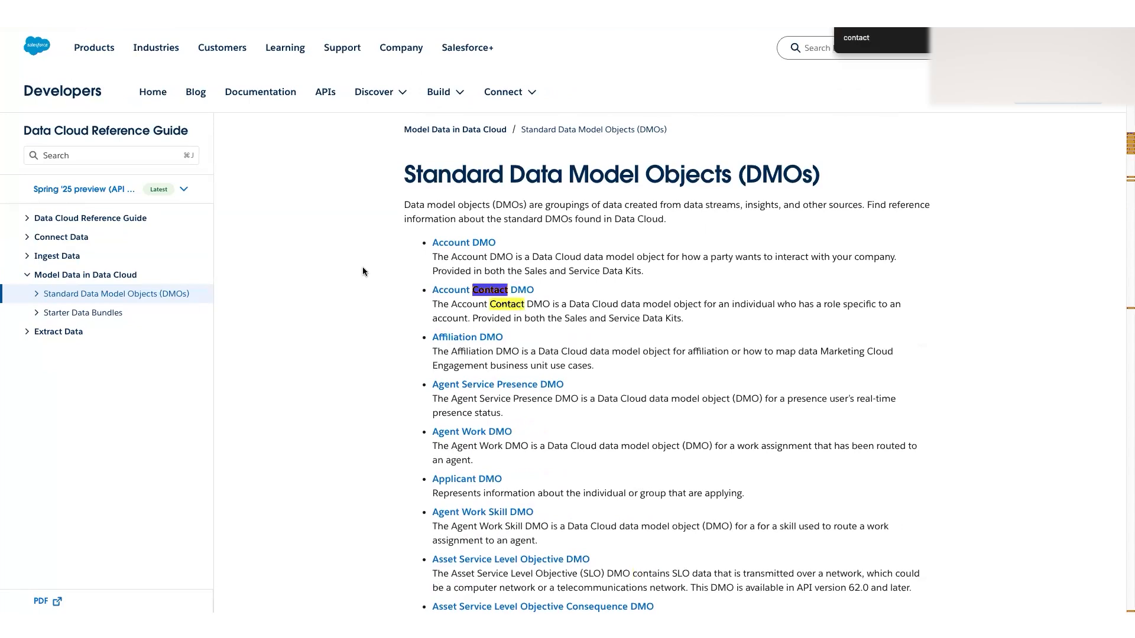
key("Return")
key("Return")
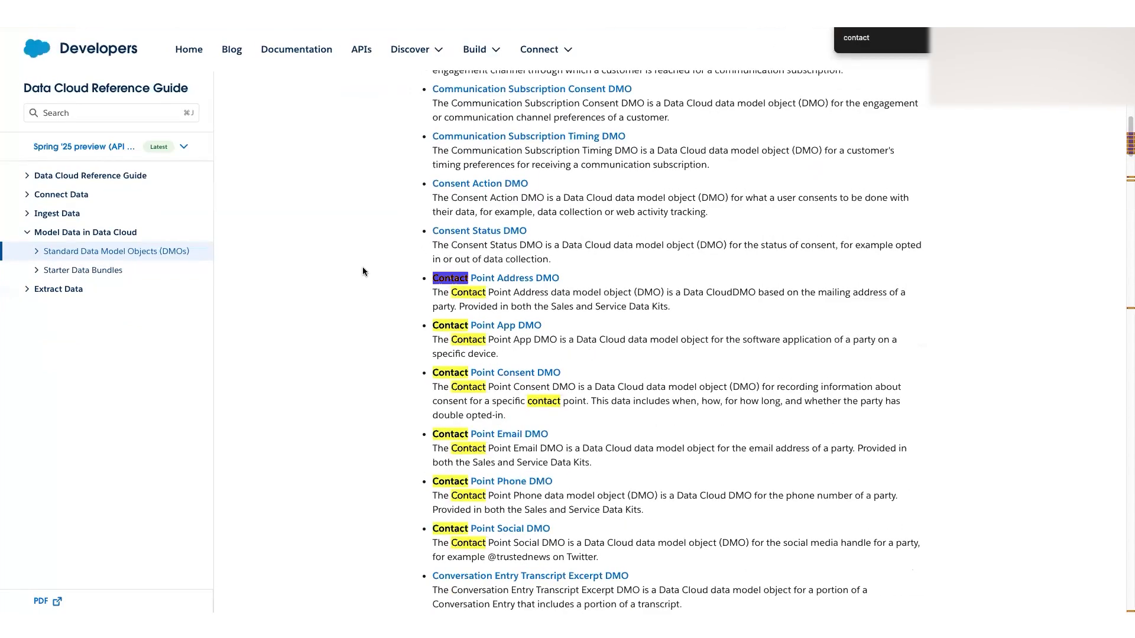
key("Return")
key("Return")
key("Return")
key("Return")
key("Return")
key("Return")
key("Return")
key("Return")
key("Return")
key("Return")
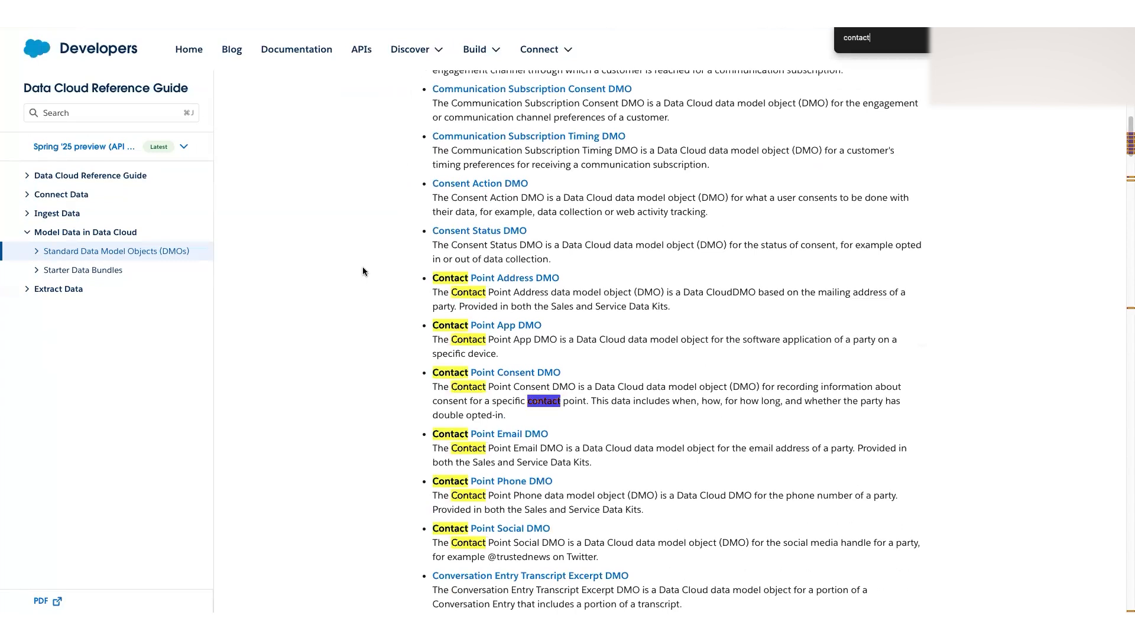
key("Return")
key("Return")
key("Return")
key("Return")
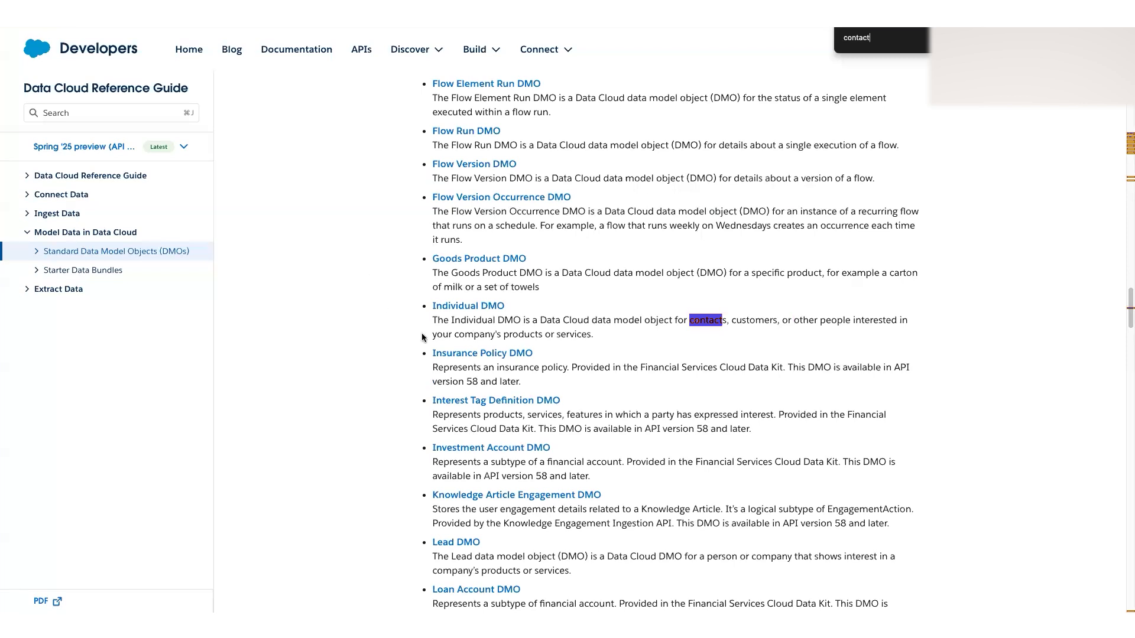
Read the Individual DMO's description and open its reference page.
left_click_drag(432, 320, 639, 335)
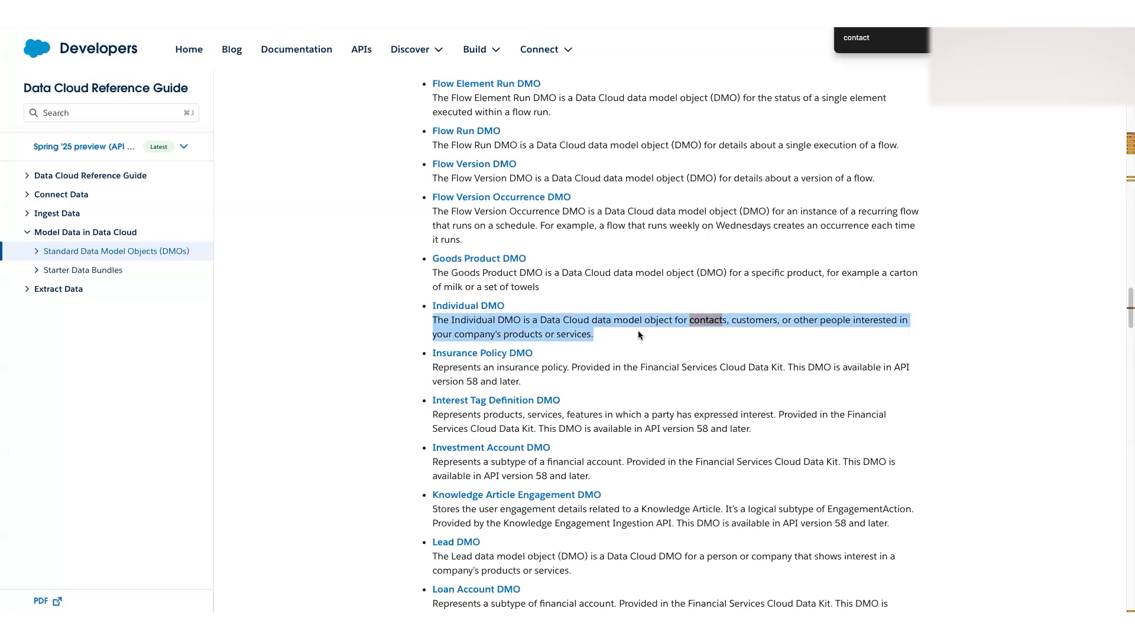
left_click(630, 328)
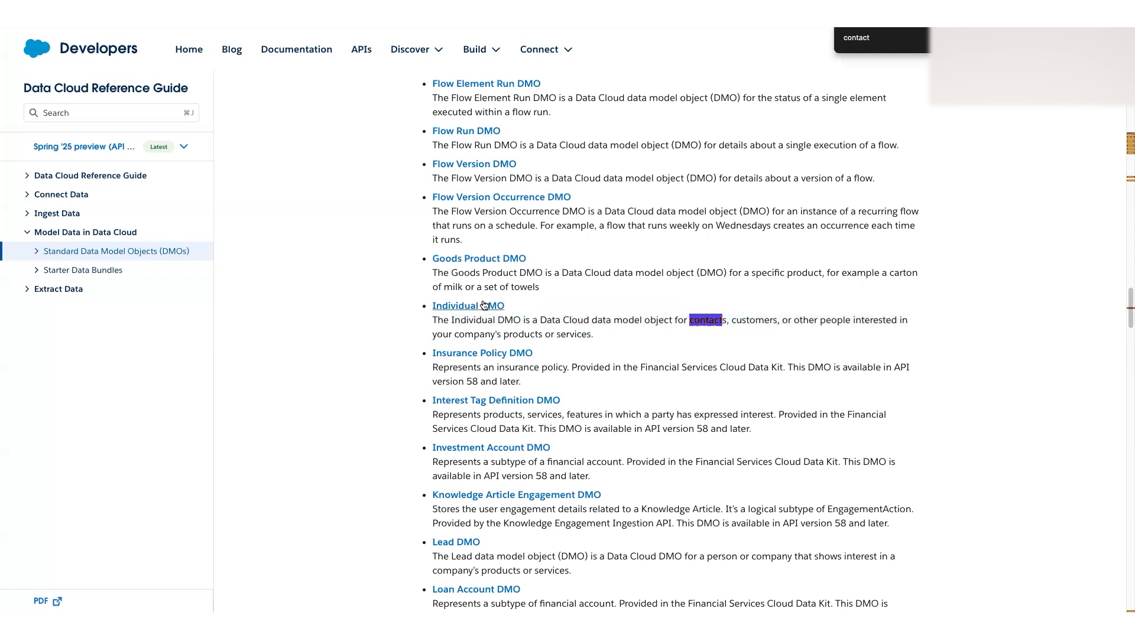
left_click(487, 307)
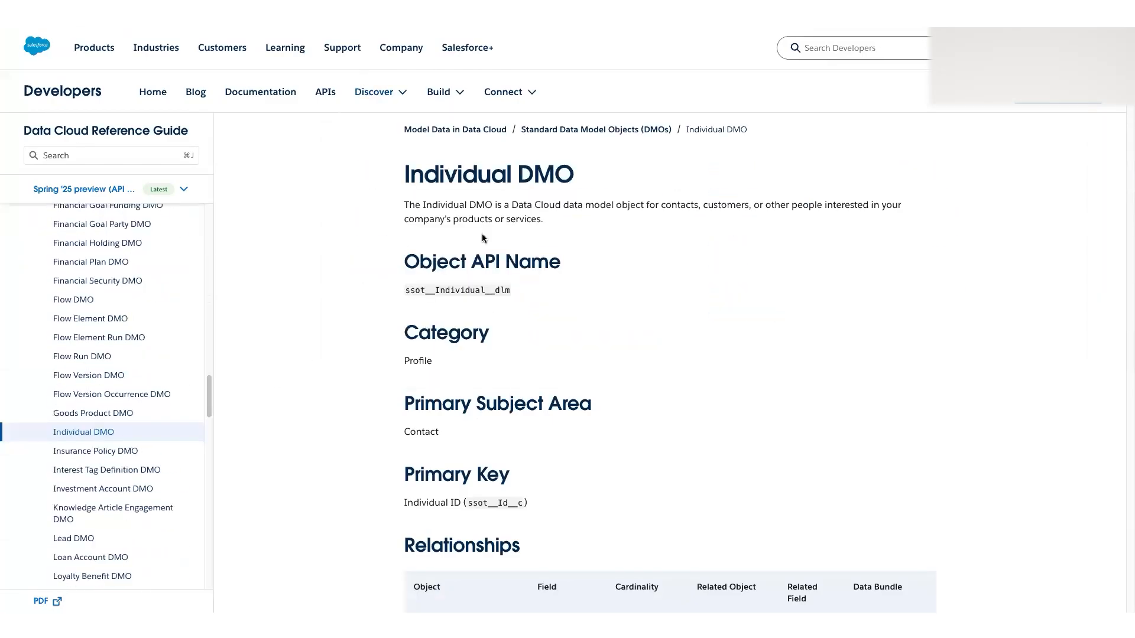
Examine the Individual DMO's category, primary subject area, primary key and relationships.
scroll(491, 298, "down", 1)
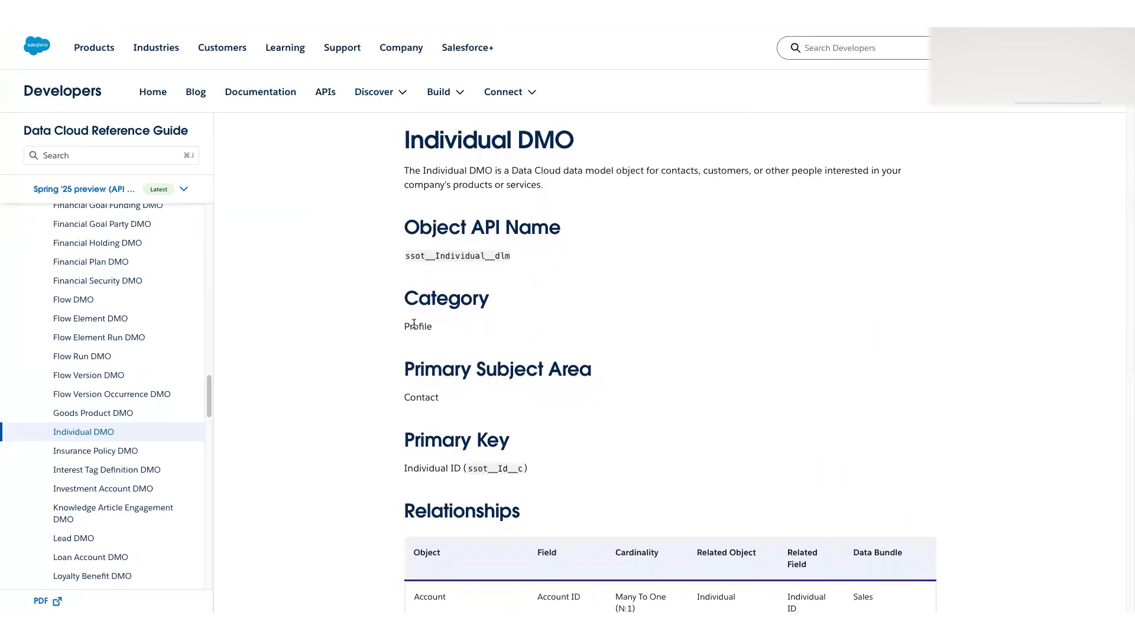
left_click_drag(403, 326, 442, 333)
scroll(416, 343, "down", 2)
left_click(406, 333)
scroll(527, 337, "down", 3)
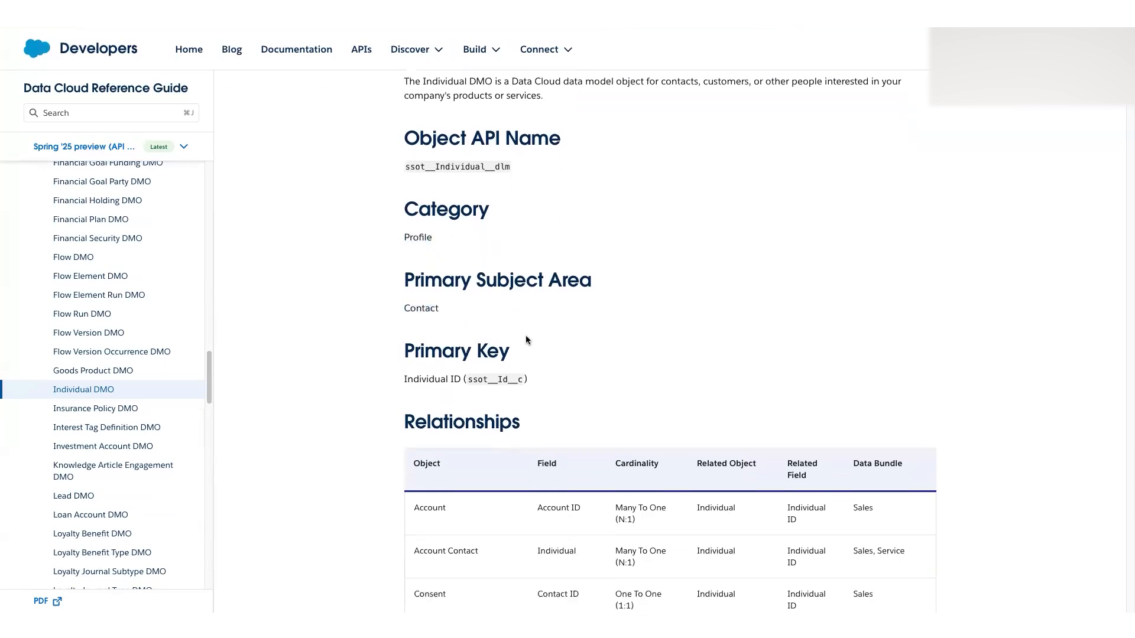
scroll(526, 339, "down", 19)
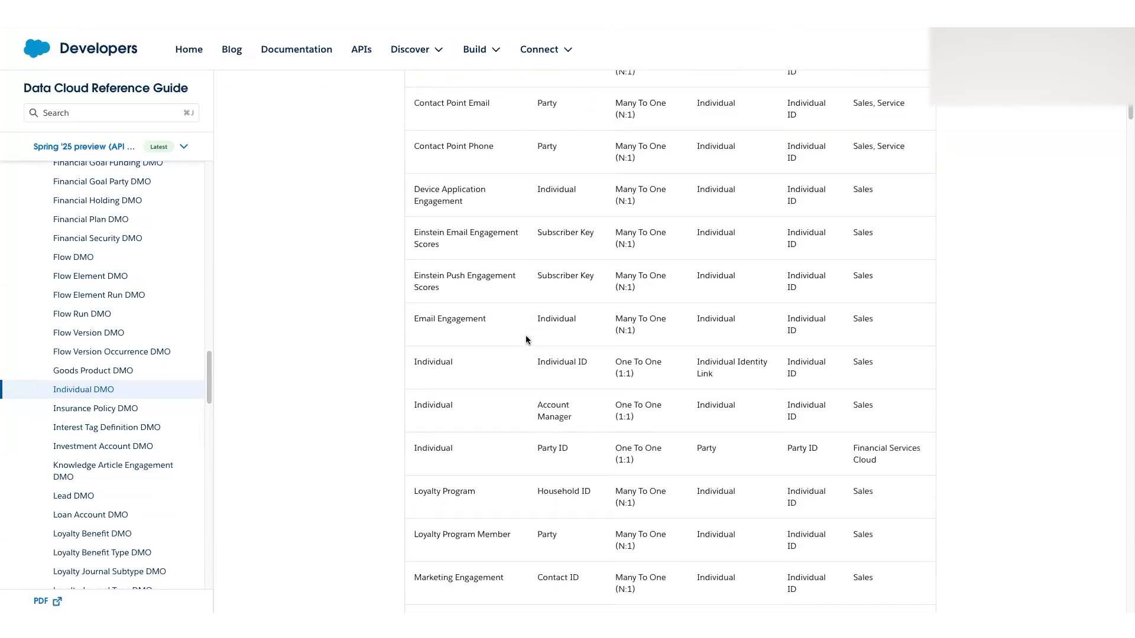
Review the Individual DMO's field list, from Birth Date through the Data Source fields to the Do Not Process fields.
scroll(526, 336, "down", 1)
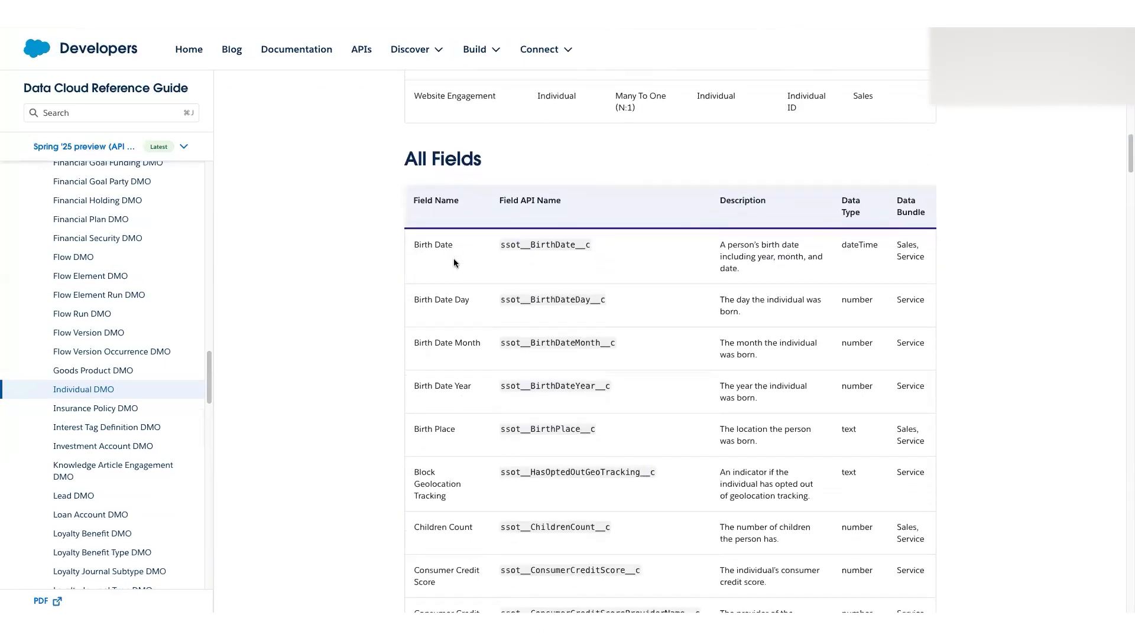
left_click_drag(412, 243, 449, 246)
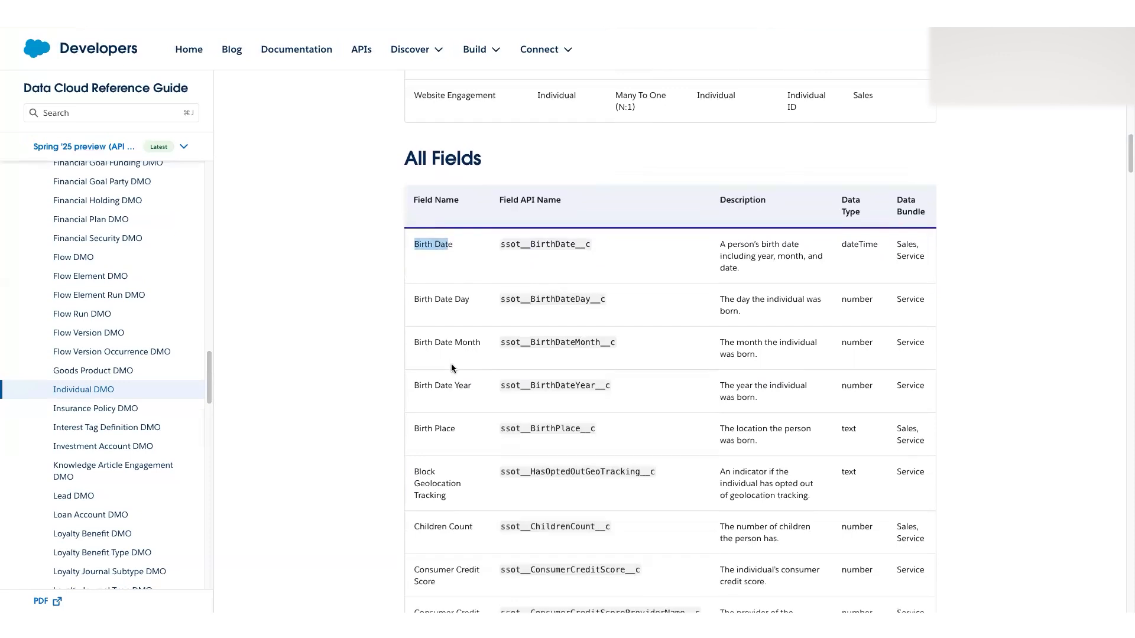
scroll(452, 364, "down", 3)
scroll(443, 334, "down", 2)
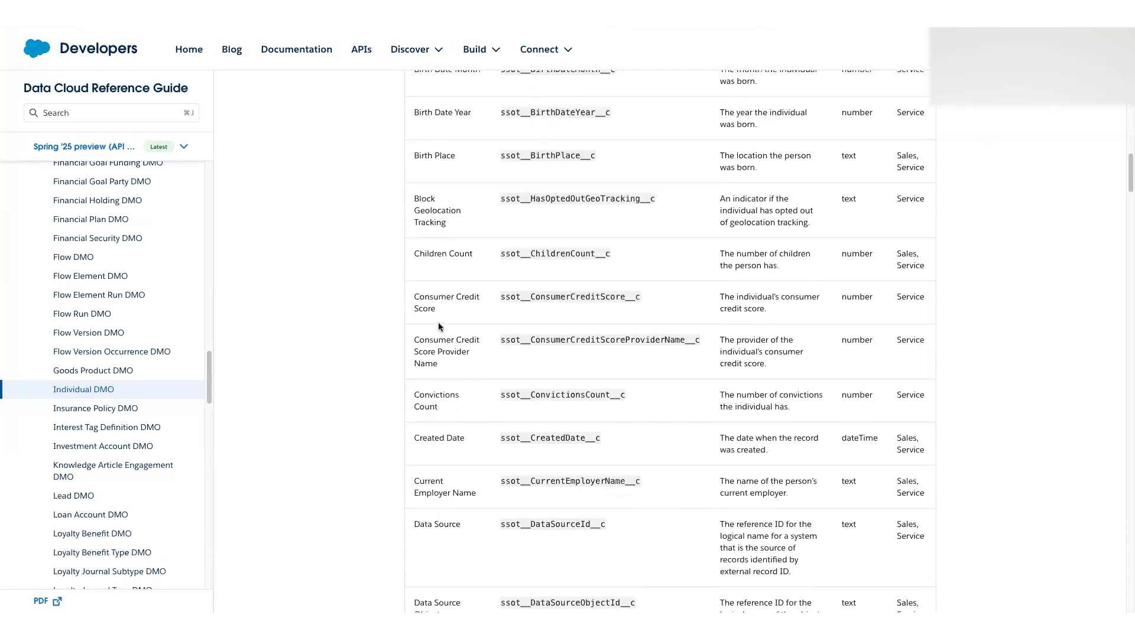
scroll(456, 306, "down", 4)
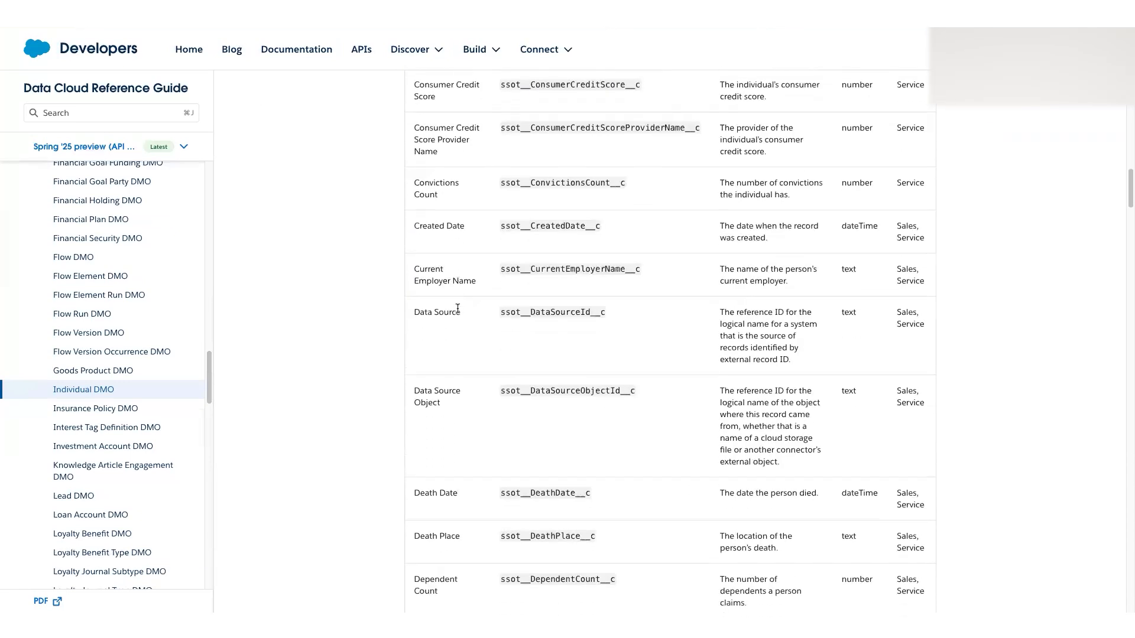
scroll(457, 308, "down", 4)
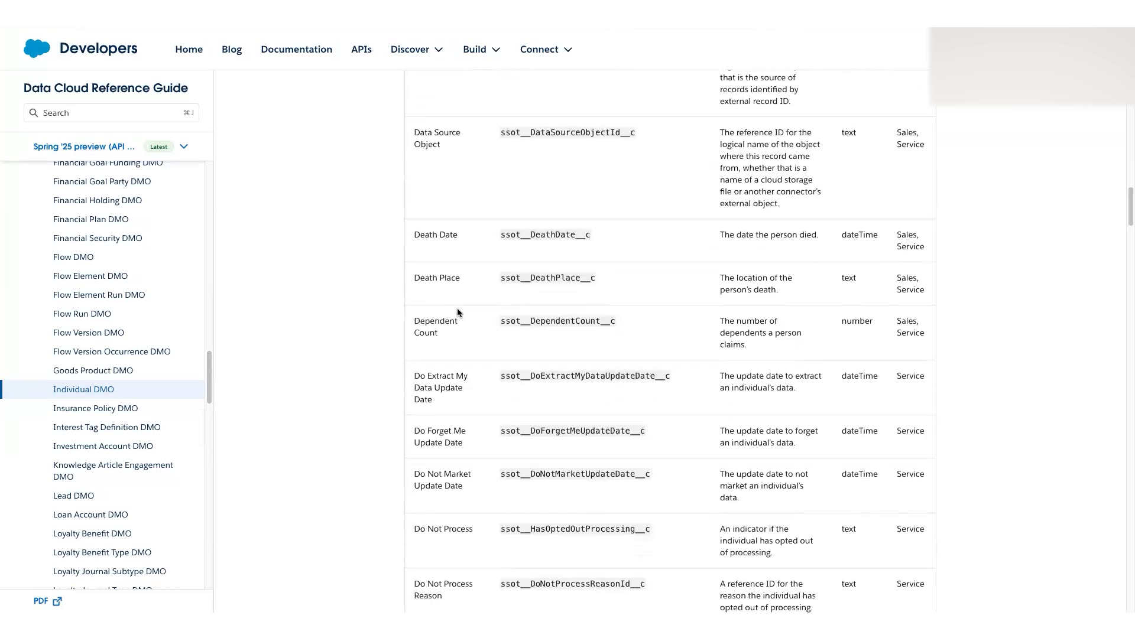
Read through the field list of the Individual DMO reference page, returning to its title and highlighting it.
scroll(458, 320, "down", 7)
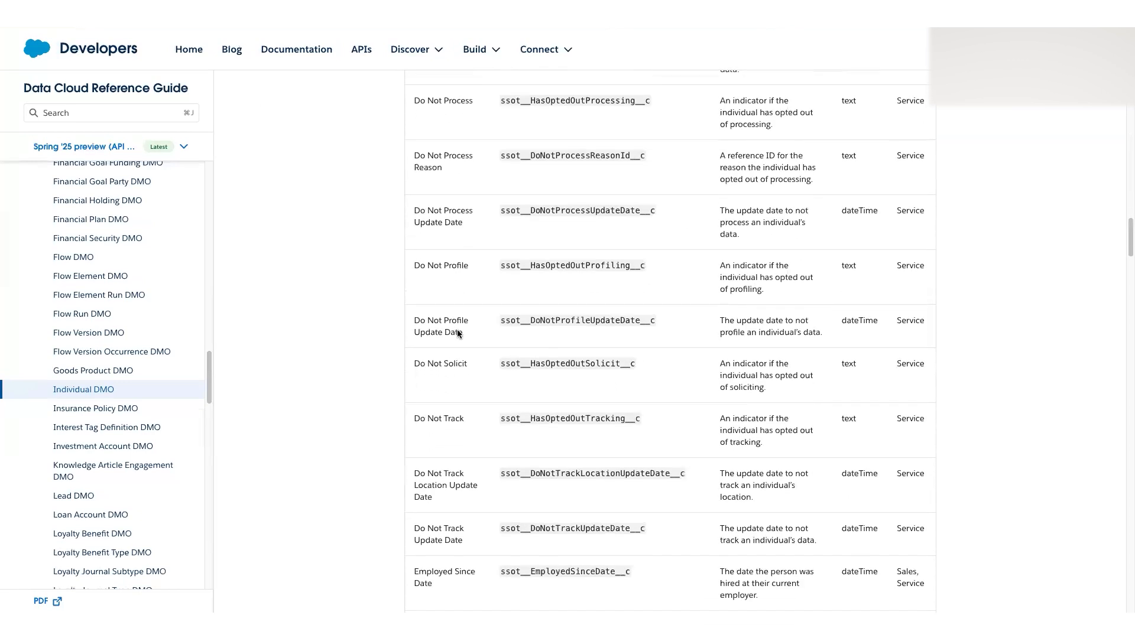
scroll(459, 331, "down", 8)
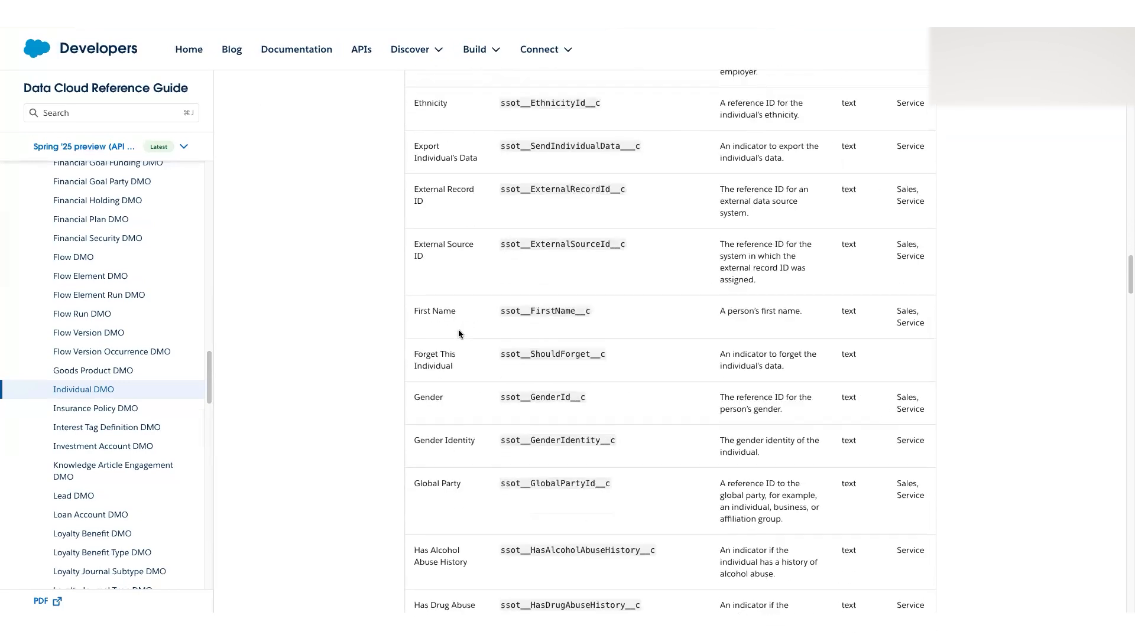
scroll(459, 334, "down", 5)
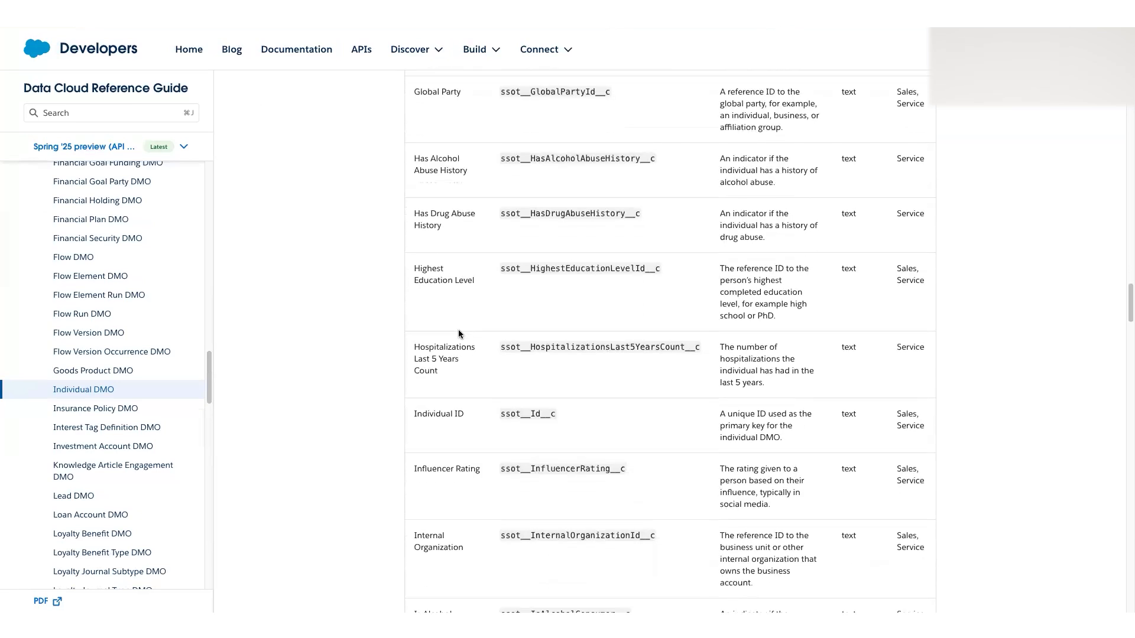
scroll(461, 337, "down", 6)
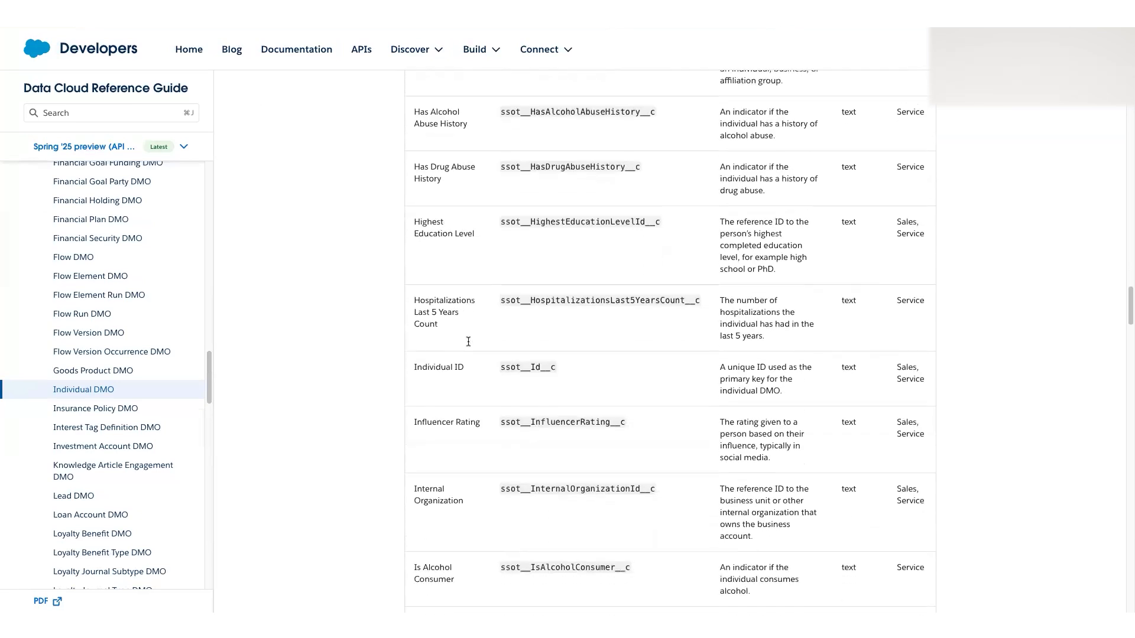
scroll(468, 342, "down", 7)
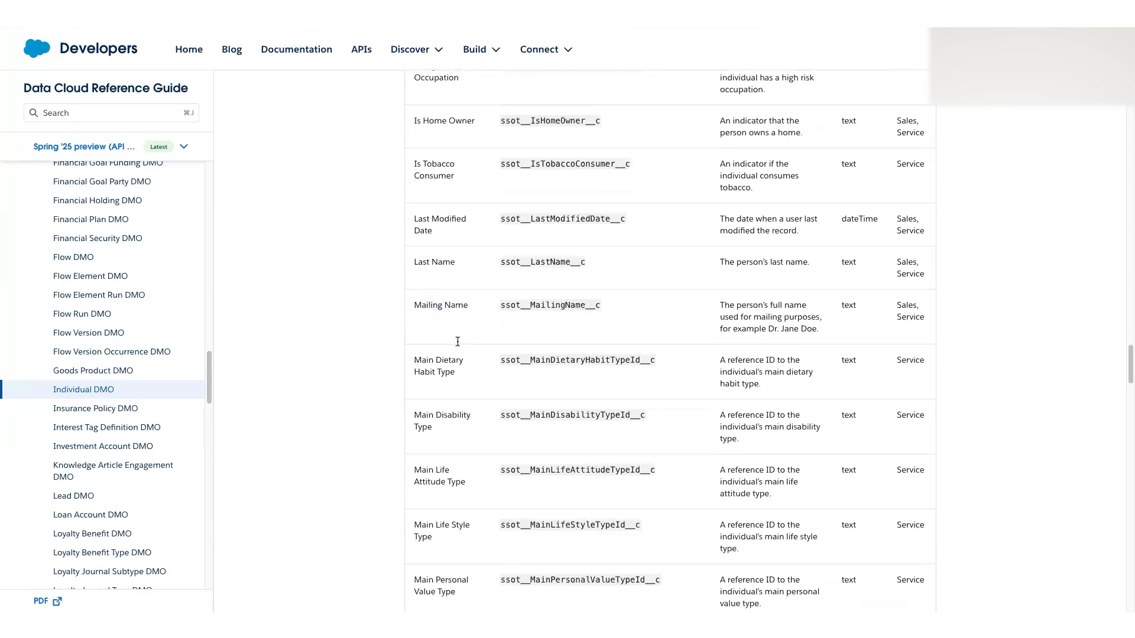
scroll(460, 370, "down", 1)
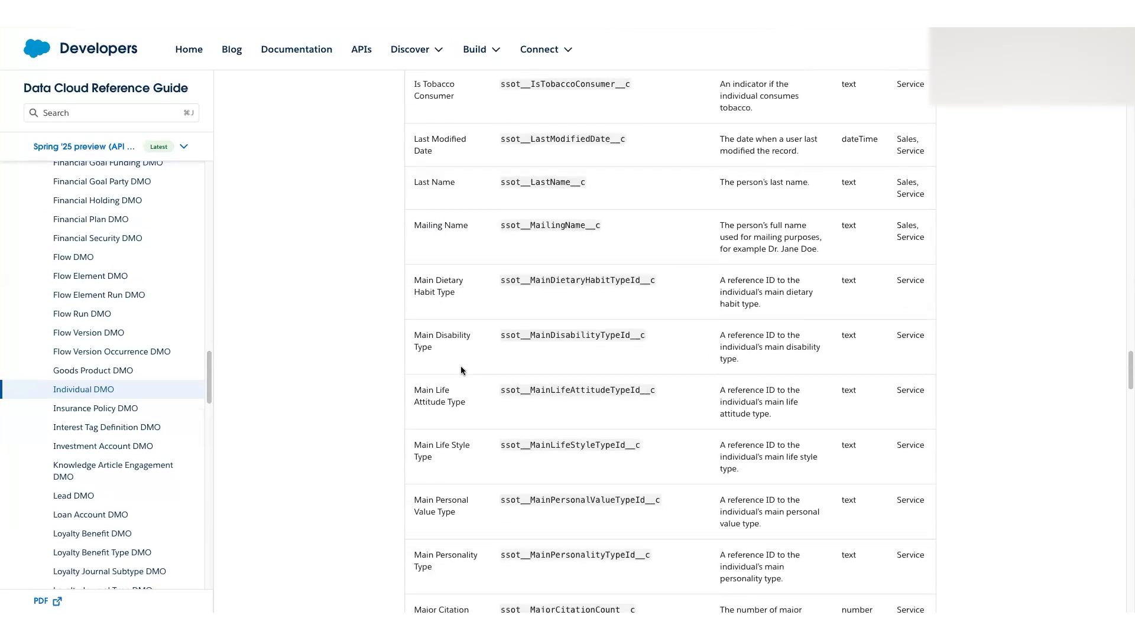
scroll(462, 371, "down", 5)
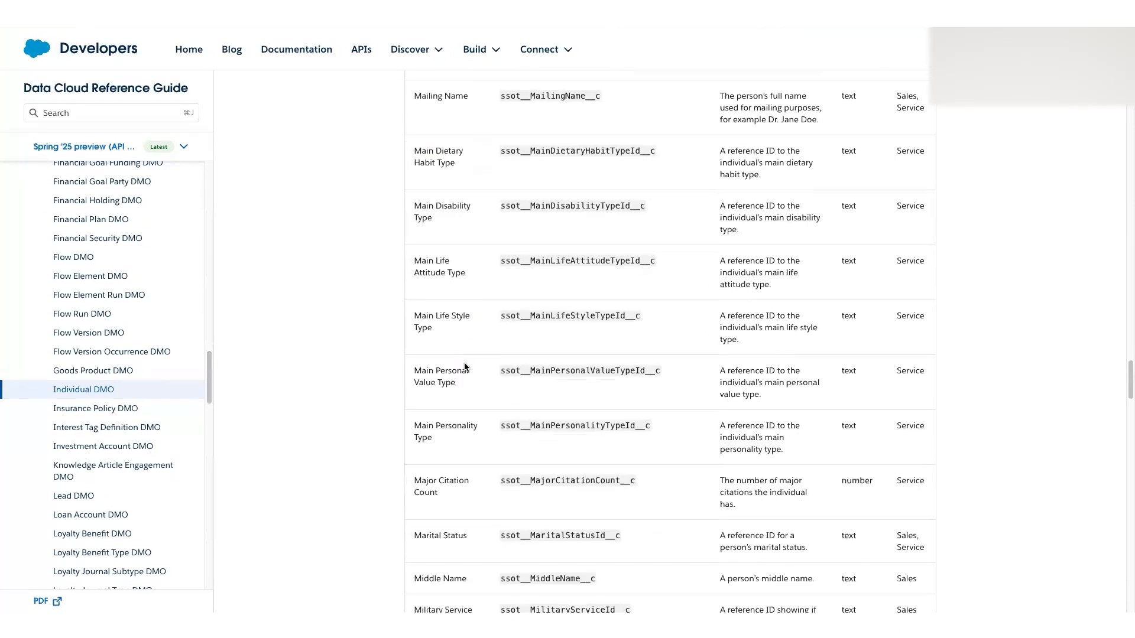
scroll(464, 363, "up", 20)
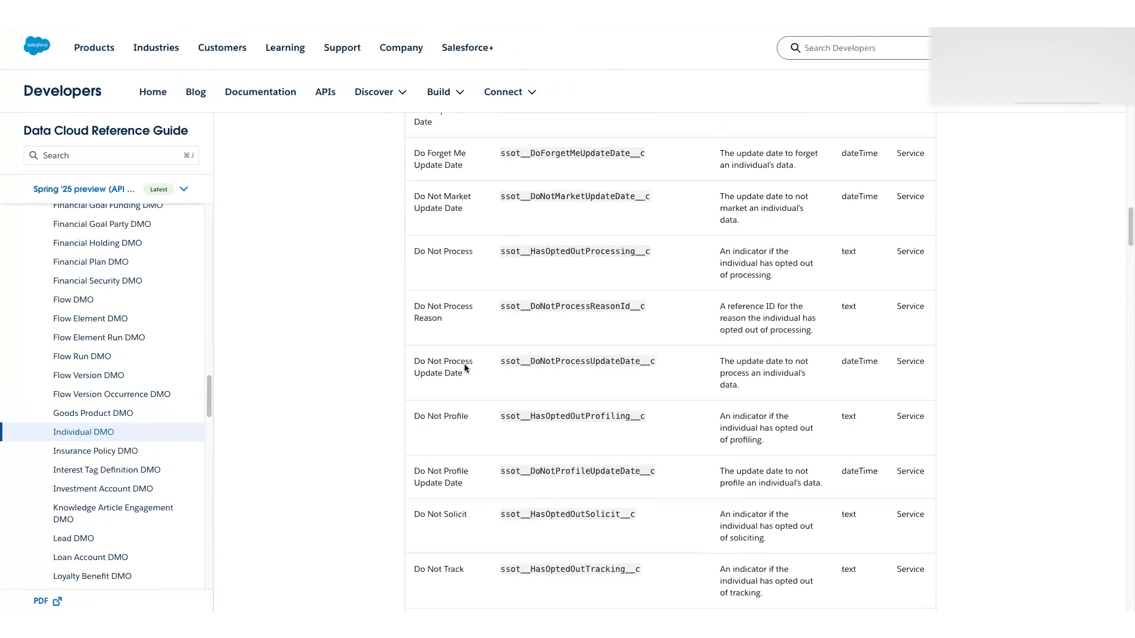
left_click_drag(405, 171, 580, 172)
left_click(580, 172)
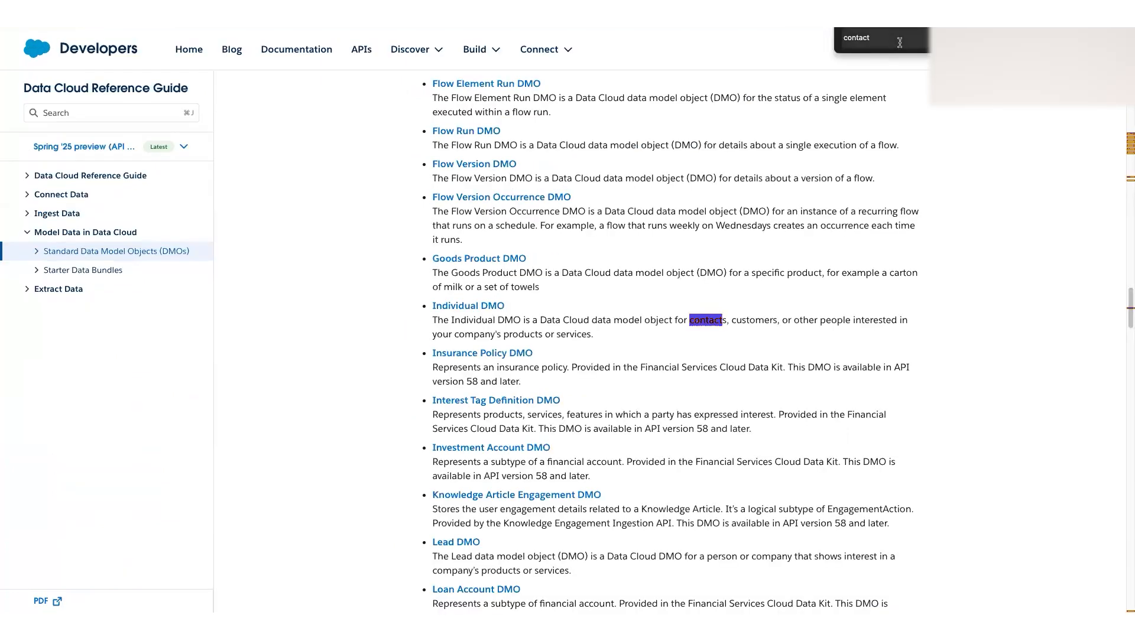
Search the Individual DMO reference page for "email" and step through the matches.
double_click(900, 42)
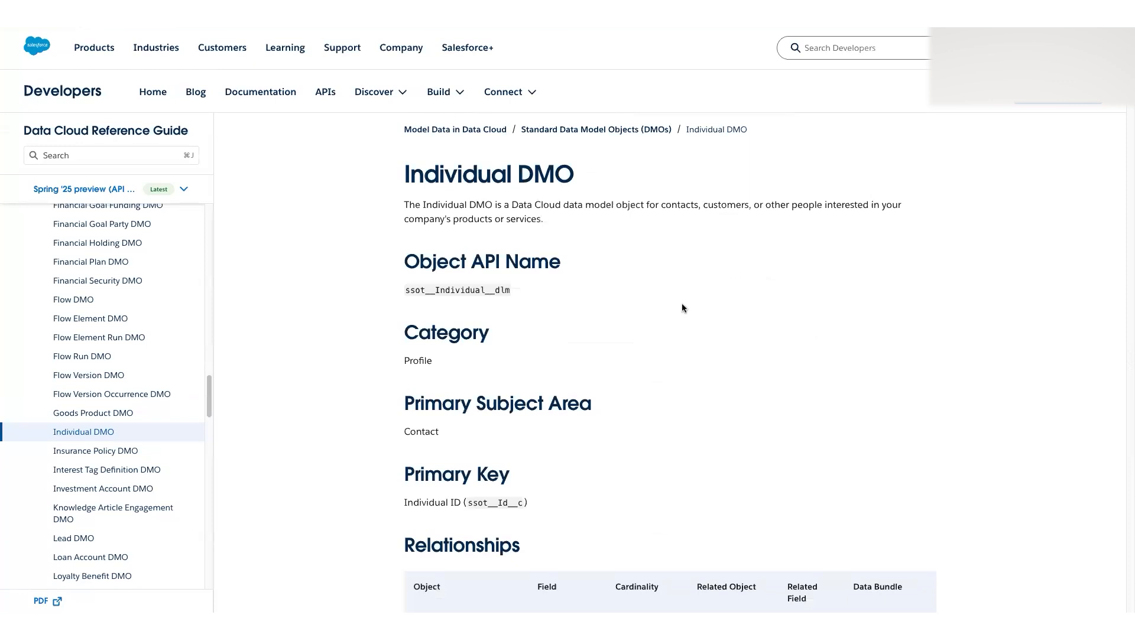
key("super+f")
type("email")
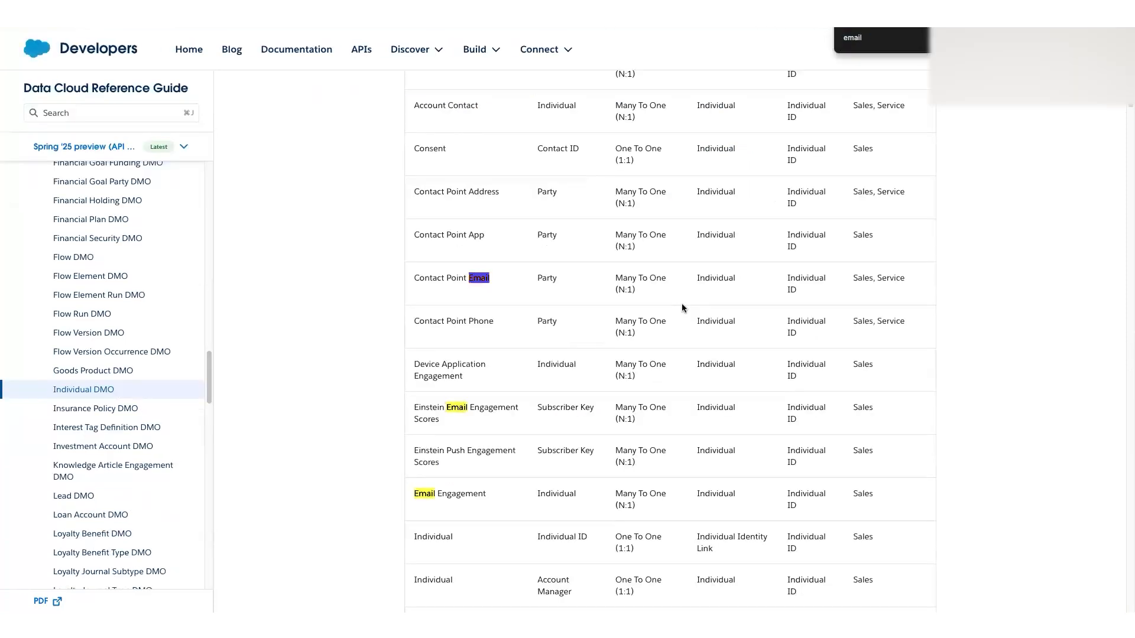
key("Return")
key("Return")
key("Return")
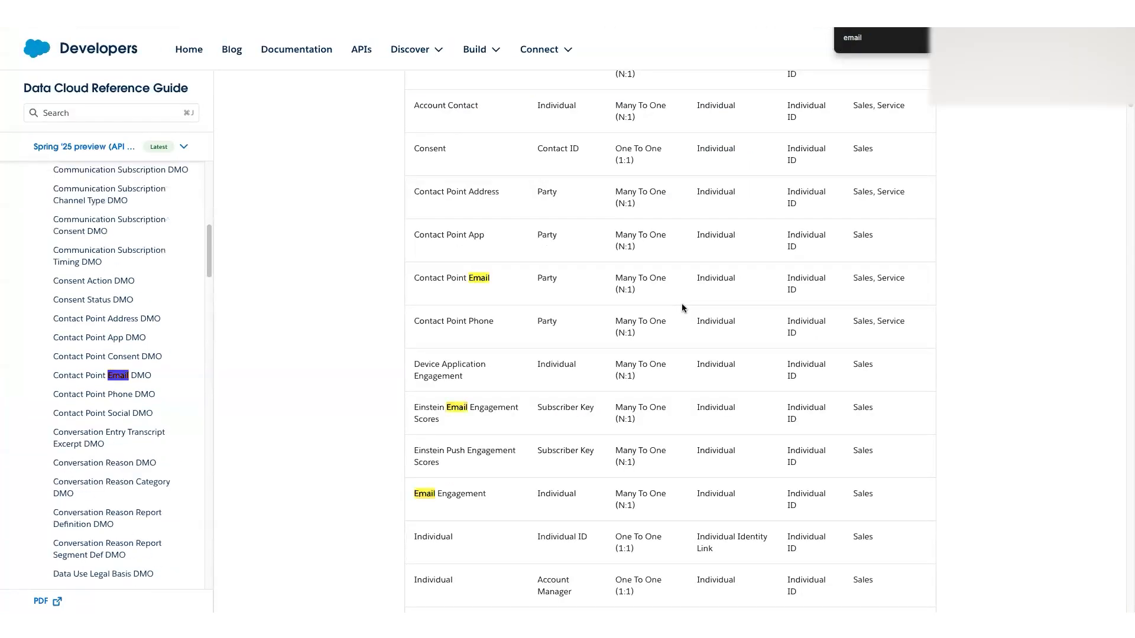
key("Return")
key("Return")
Review the Individual DMO relationships table and highlight the Contact Point Email object.
scroll(674, 323, "down", 15)
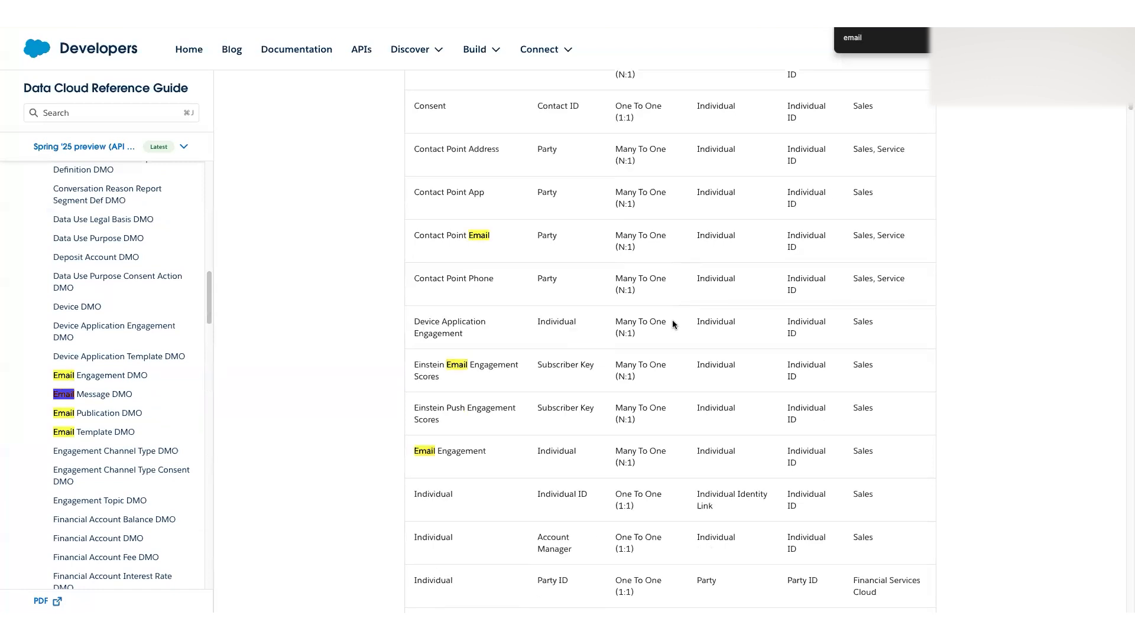
scroll(672, 320, "up", 12)
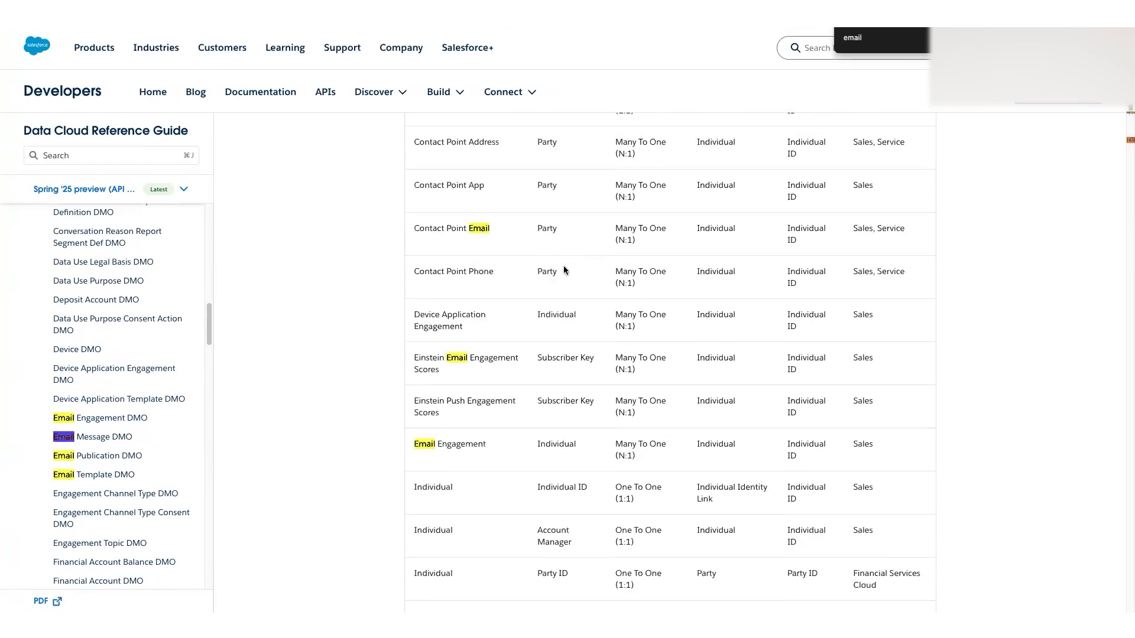
triple_click(477, 230)
scroll(437, 267, "up", 3)
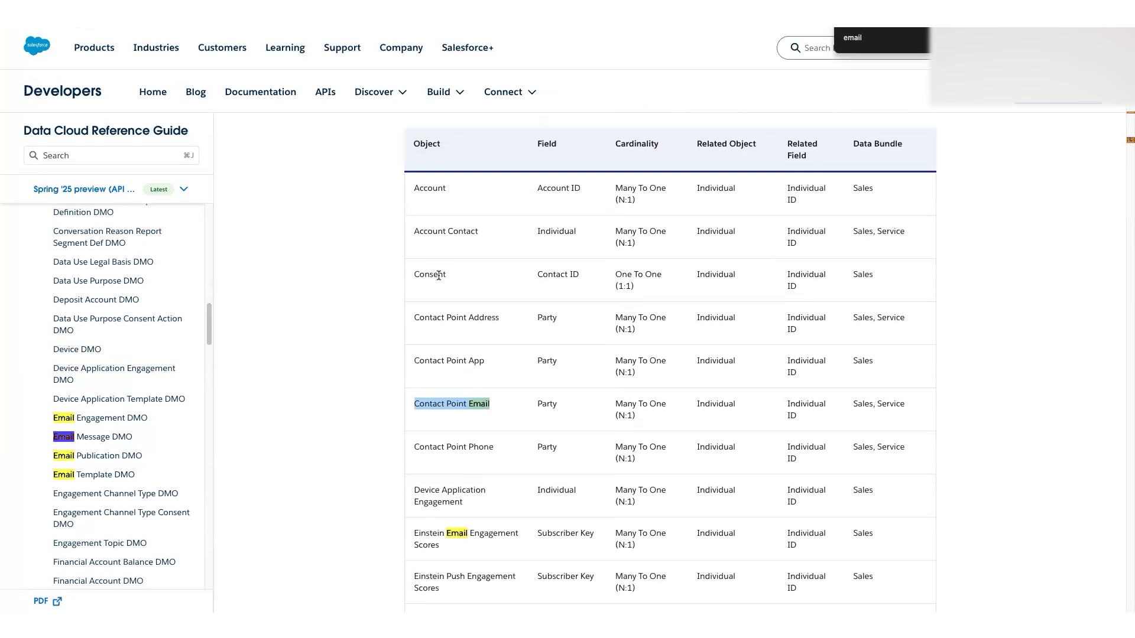
Return to the Standard Data Model Objects page, search it for "parking" and "case", and go to the Case DMO entry.
key("ctrl+shift+Tab")
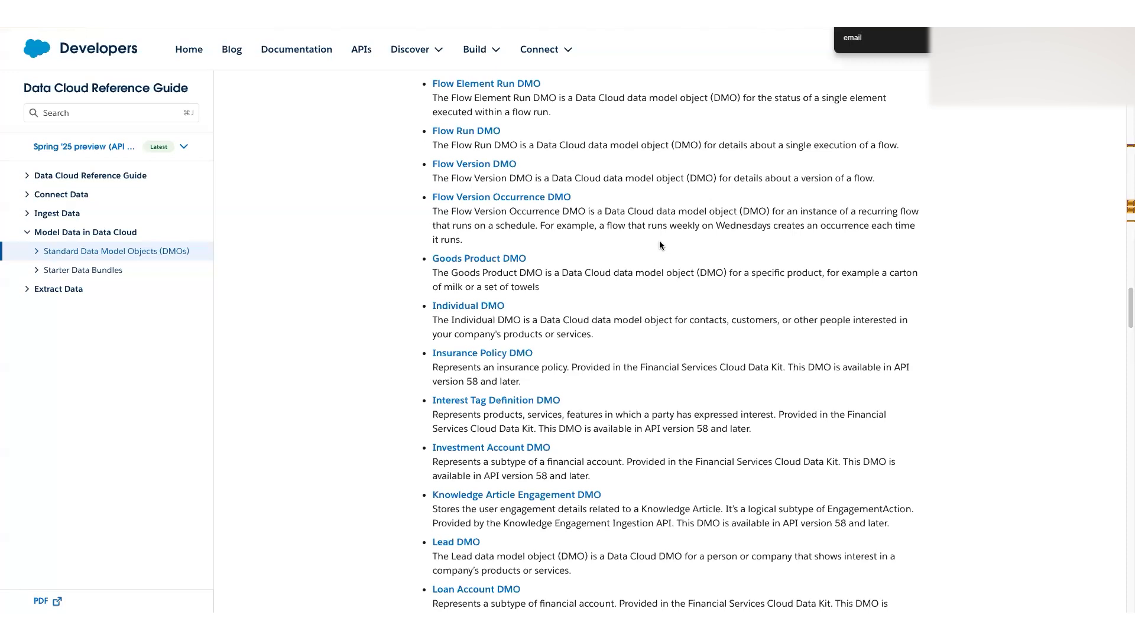
double_click(874, 40)
type("parking")
double_click(874, 40)
type("s")
key("super+a")
type("case")
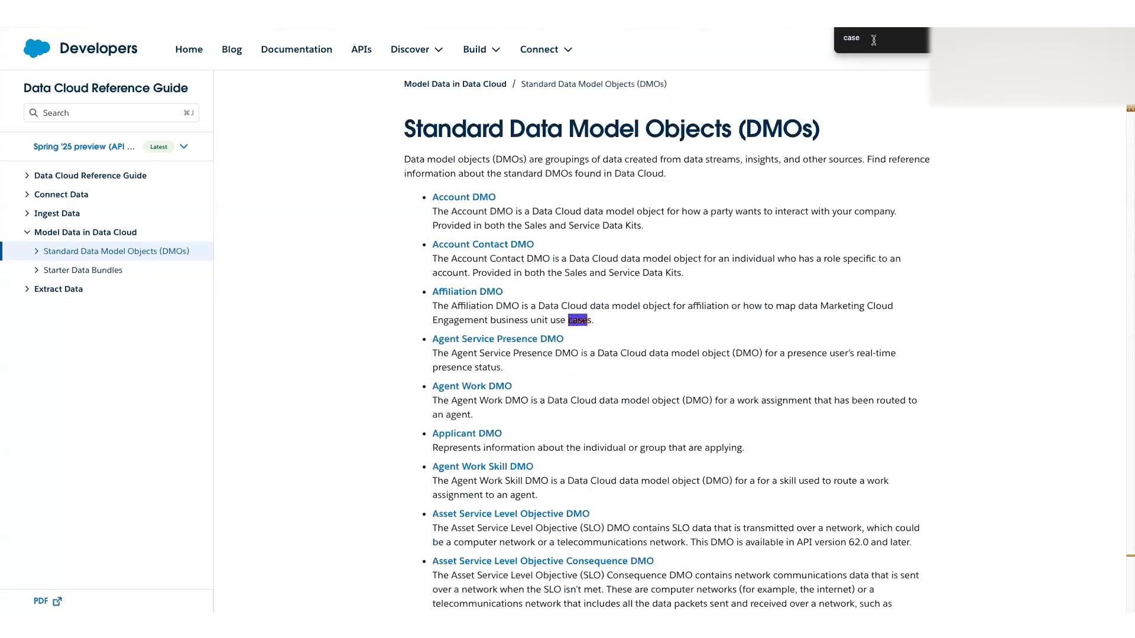
key("Return")
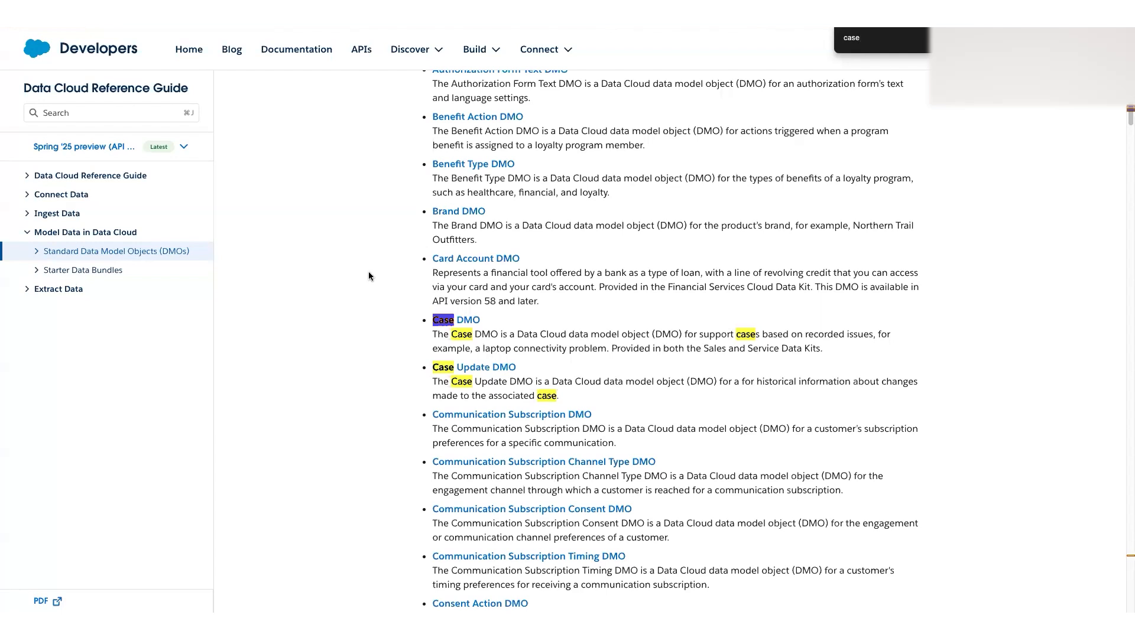
Switch to the Salesforce org showing Data Explorer and open the Service app.
key("ctrl+Right")
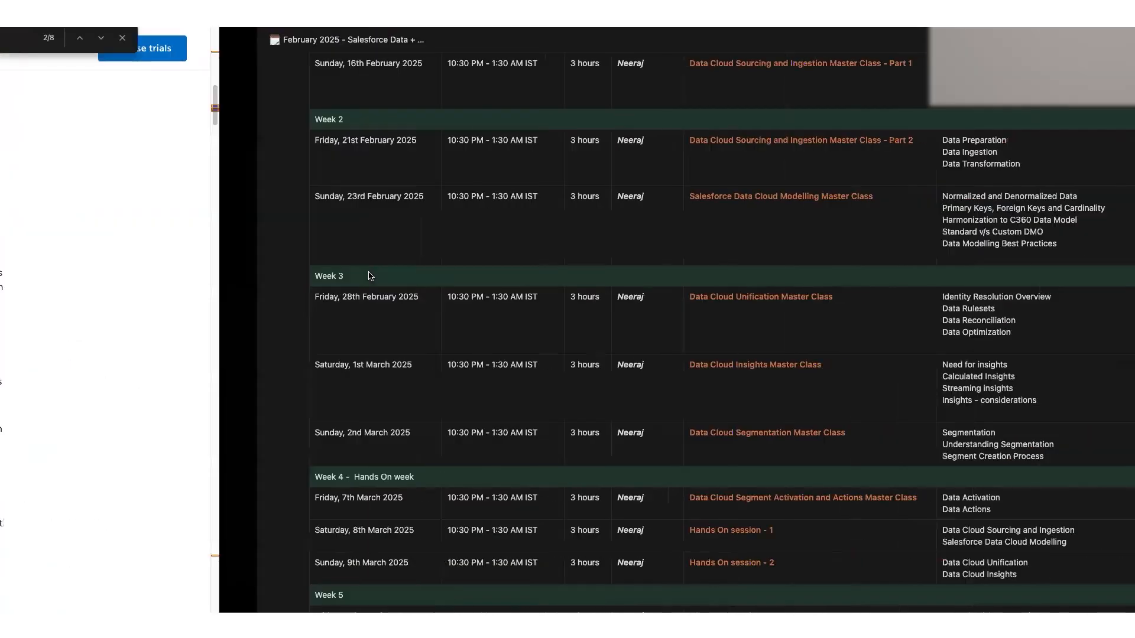
key("ctrl+Right")
key("ctrl+Right")
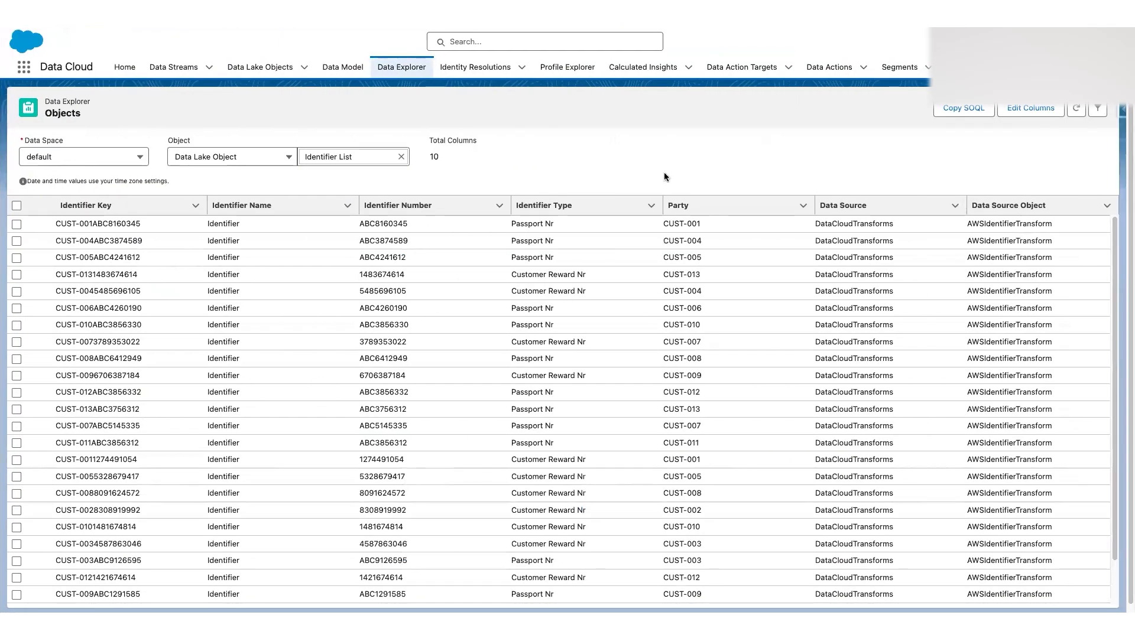
key("ctrl+Up")
key("ctrl+Up")
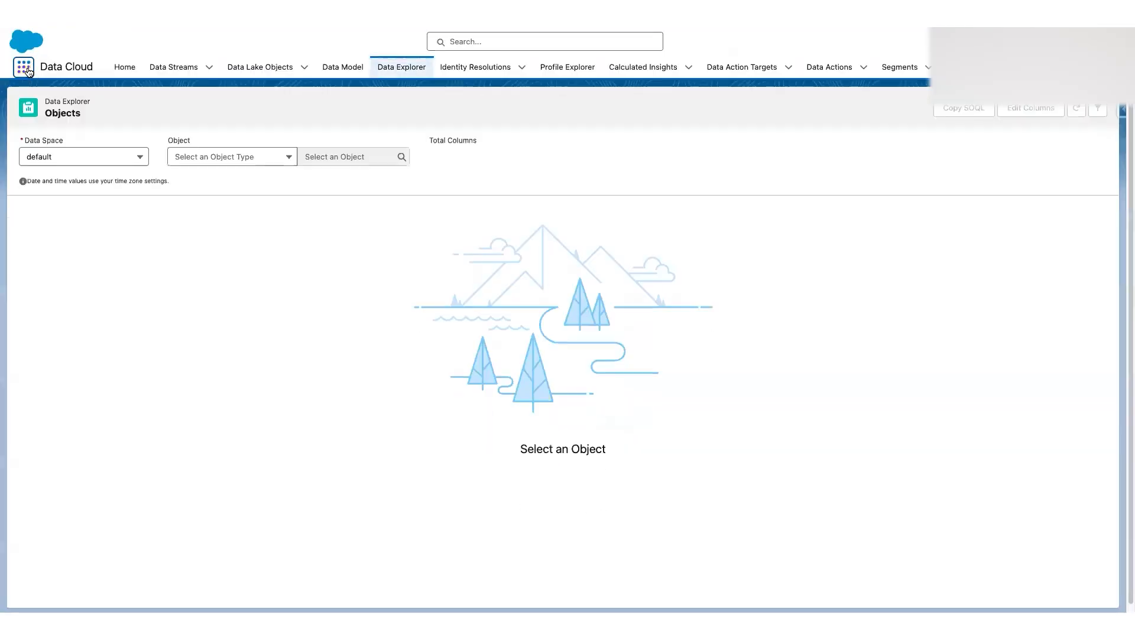
left_click(24, 67)
key("Return")
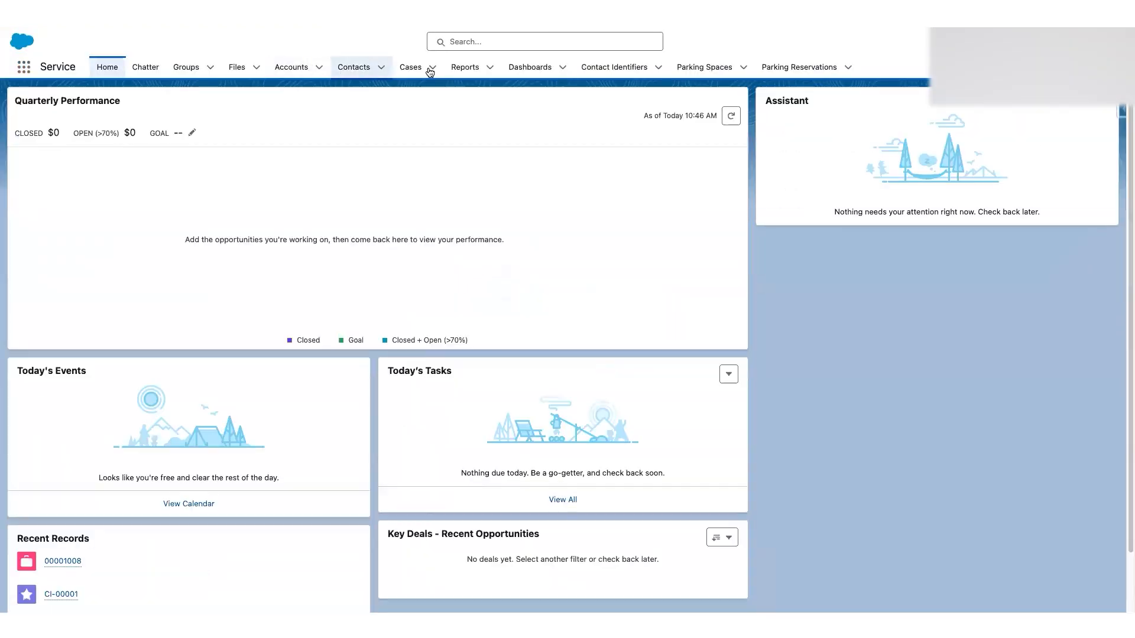
Open the first record in the Contact Identifiers list and view its linked contact.
left_click(644, 68)
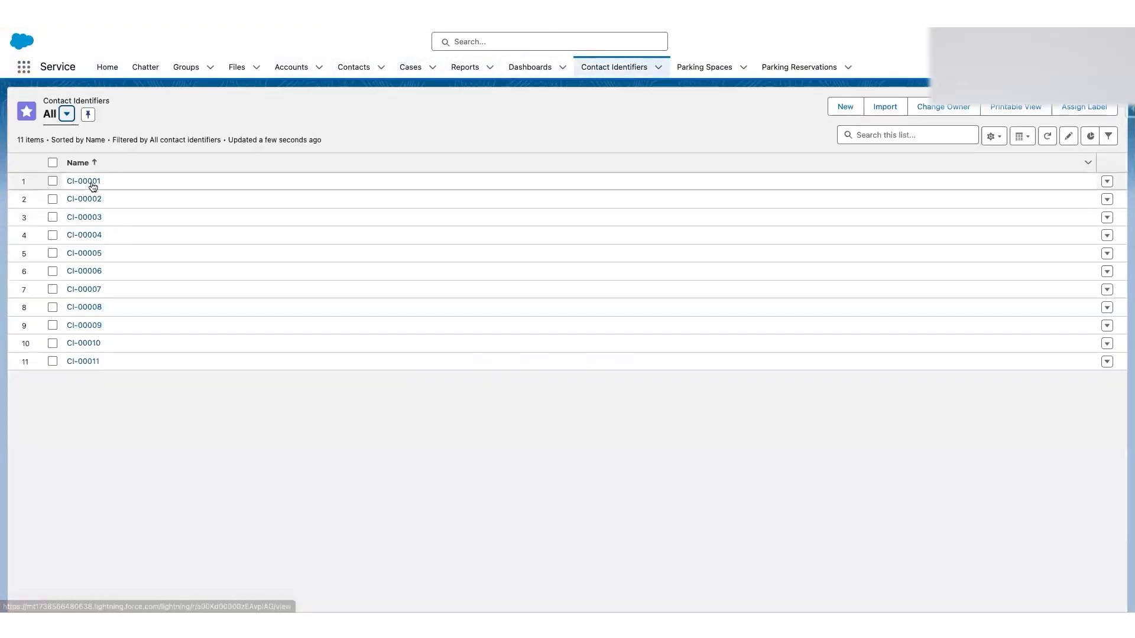
left_click(93, 182)
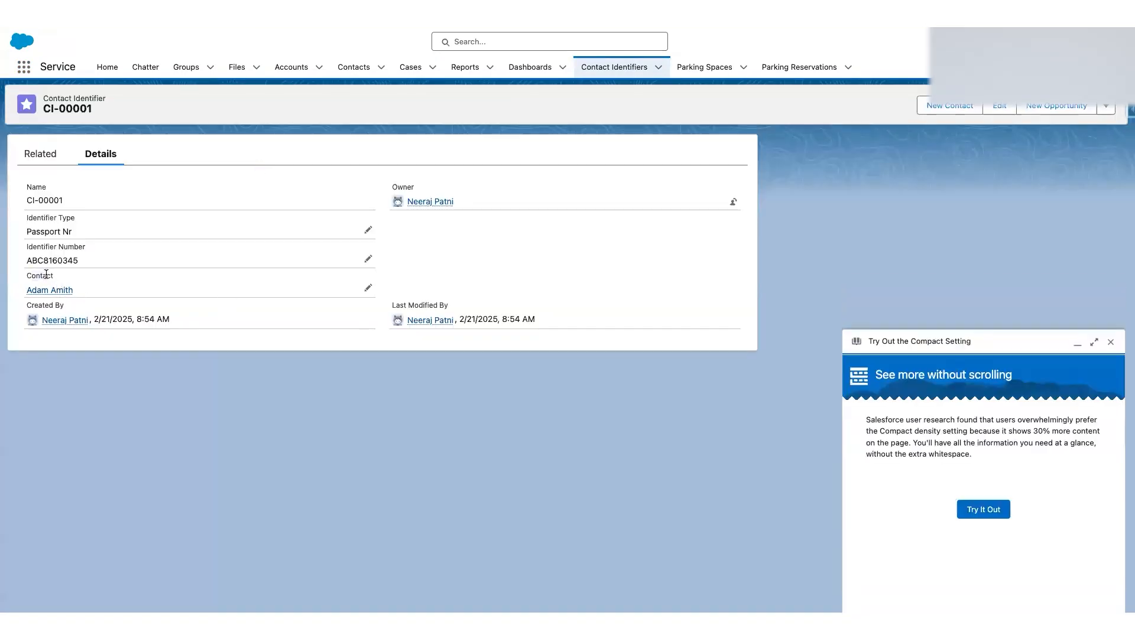
mouse_move(49, 295)
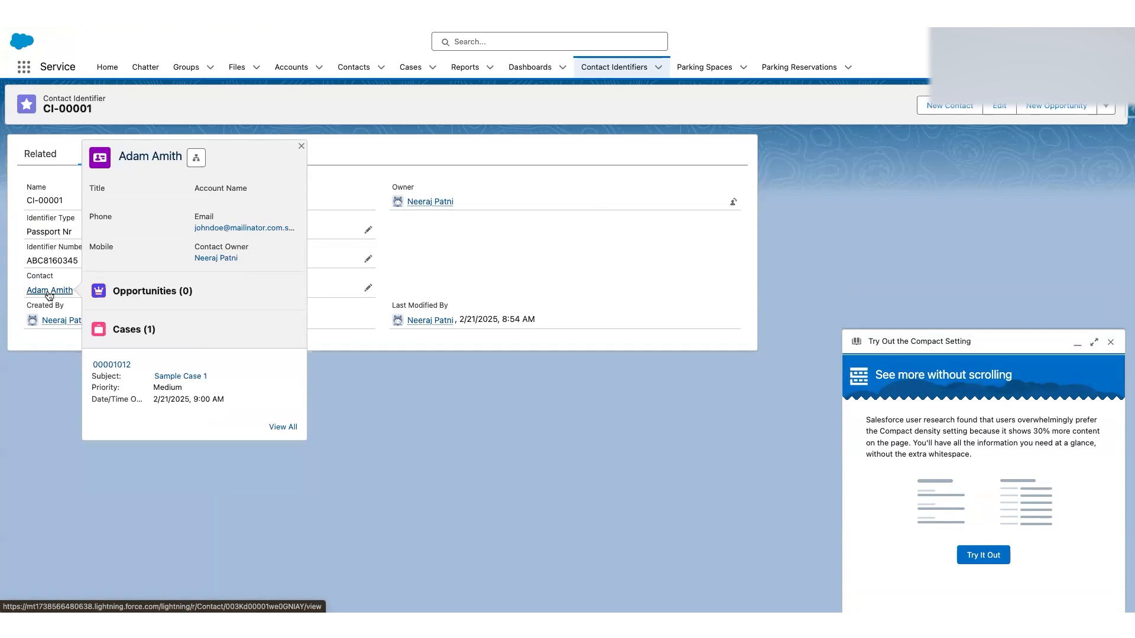
left_click(49, 290)
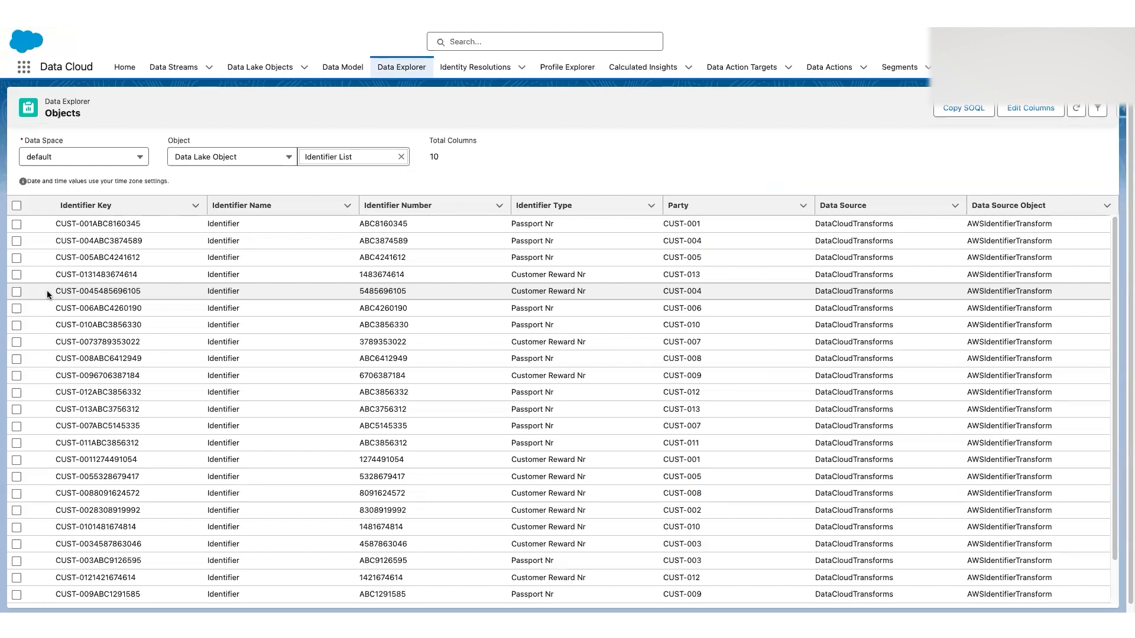
Load the Email Address List data lake object in Data Explorer and select the first row's Party value.
left_click(359, 157)
type("contact p")
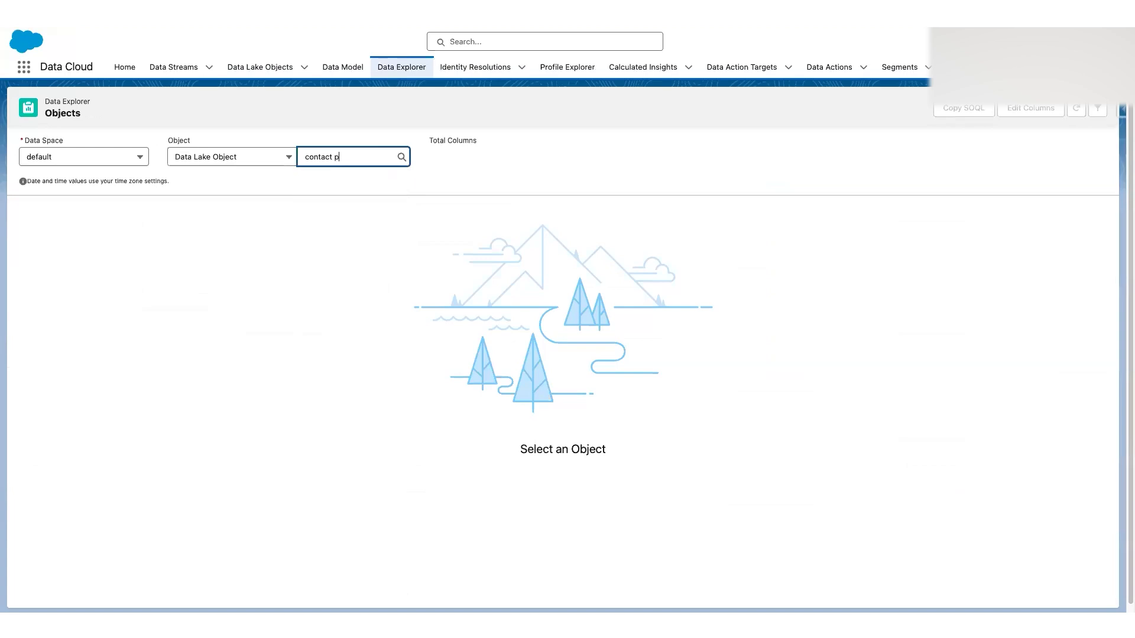
key("super+a")
type("emai")
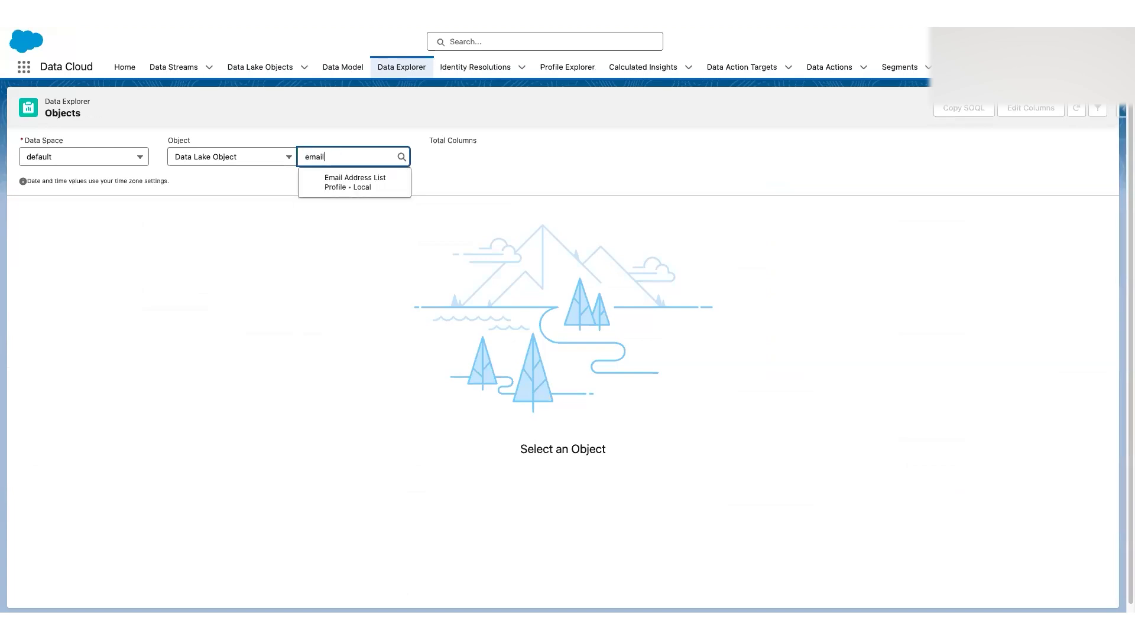
left_click(367, 184)
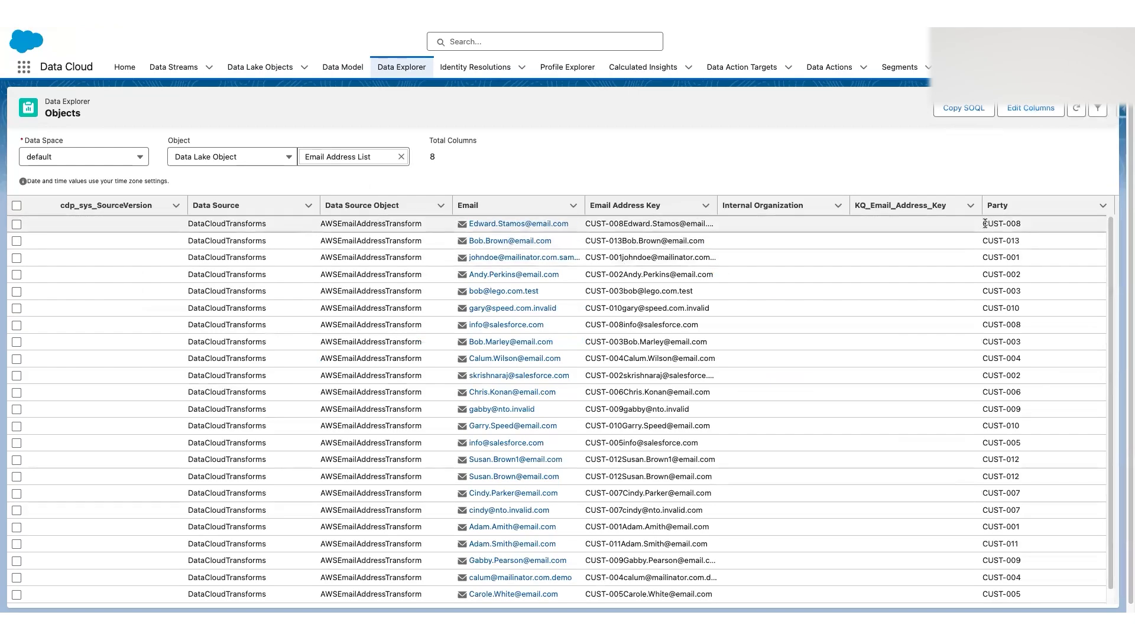
left_click(1023, 218)
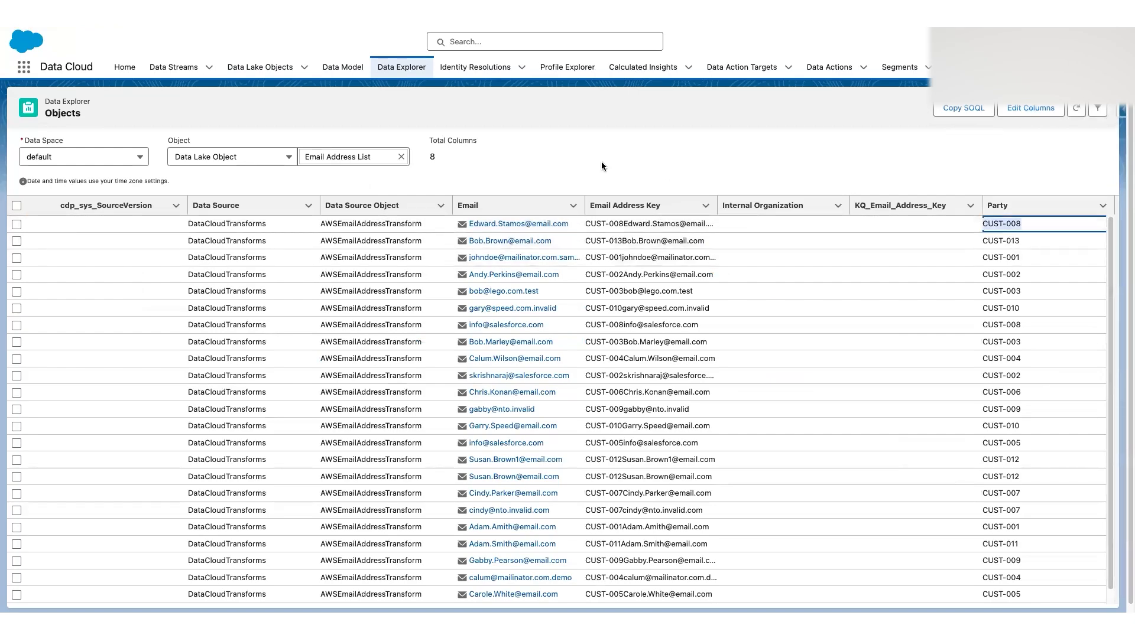
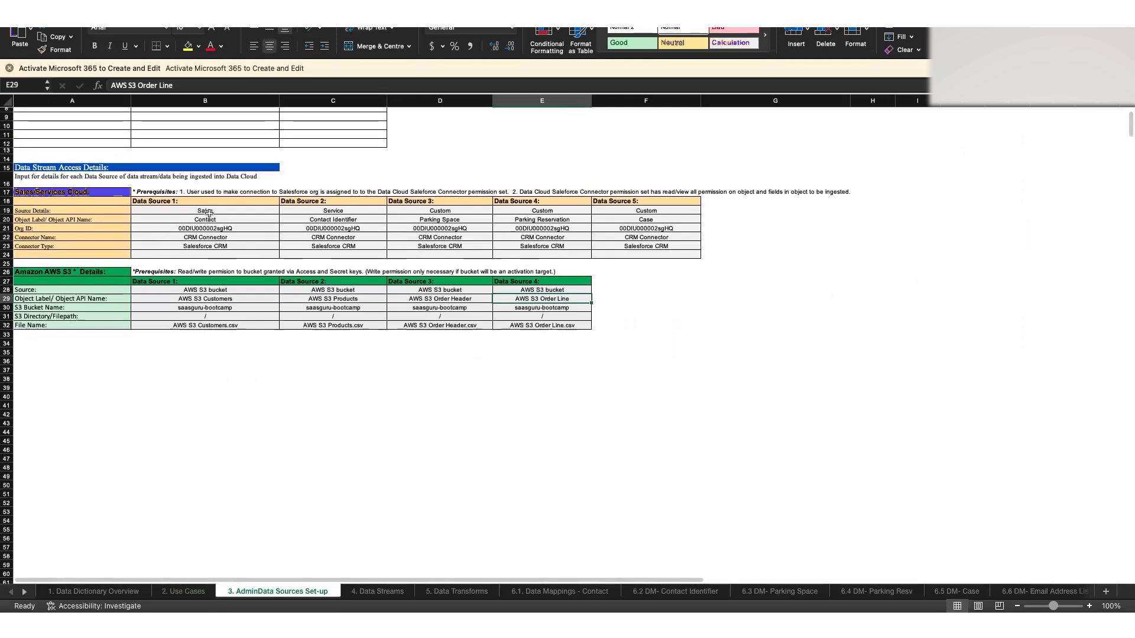
Examine the data stream access details for Sales/Services Cloud and Amazon AWS S3 on the AdminData Sources Set-up sheet, selecting their heading cells.
left_click_drag(208, 127, 225, 188)
left_click(226, 187)
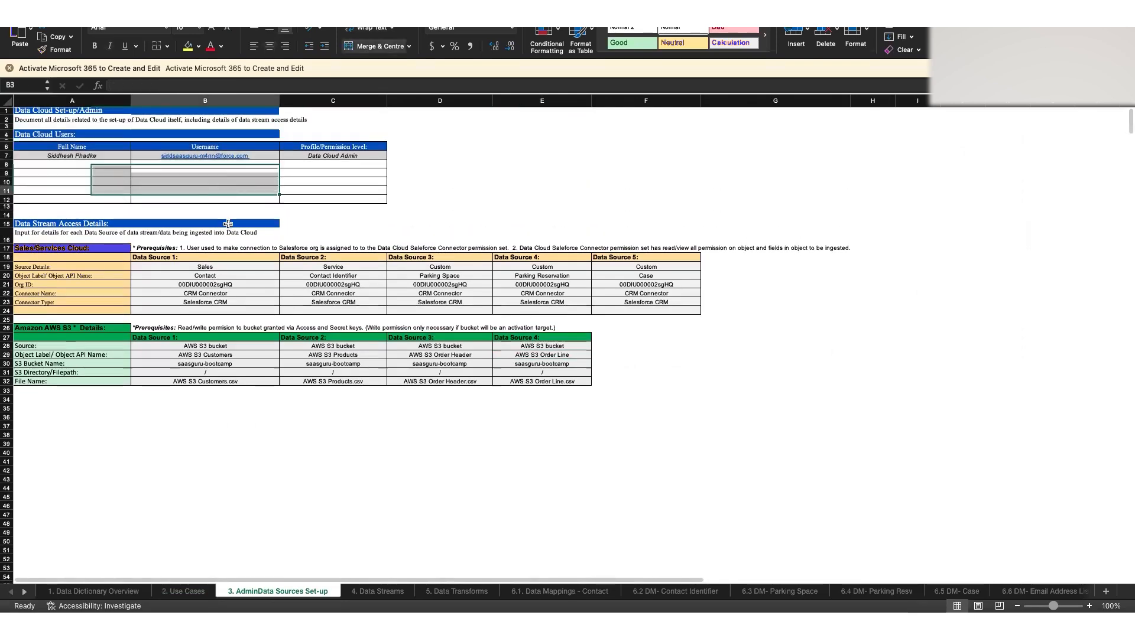
scroll(227, 223, "down", 4)
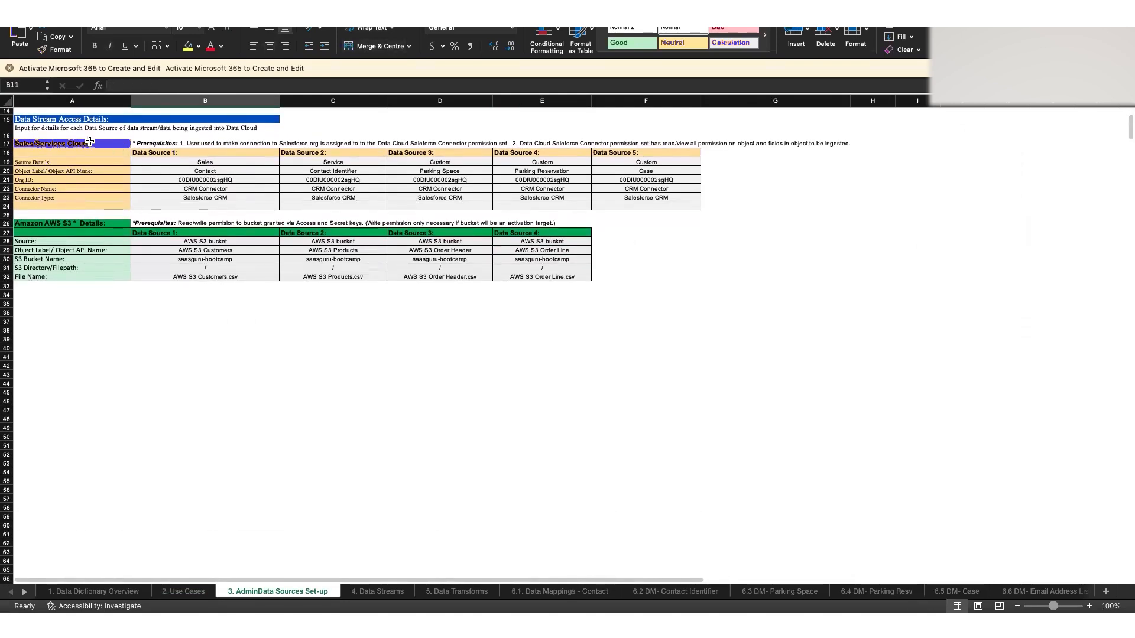
left_click_drag(89, 144, 171, 159)
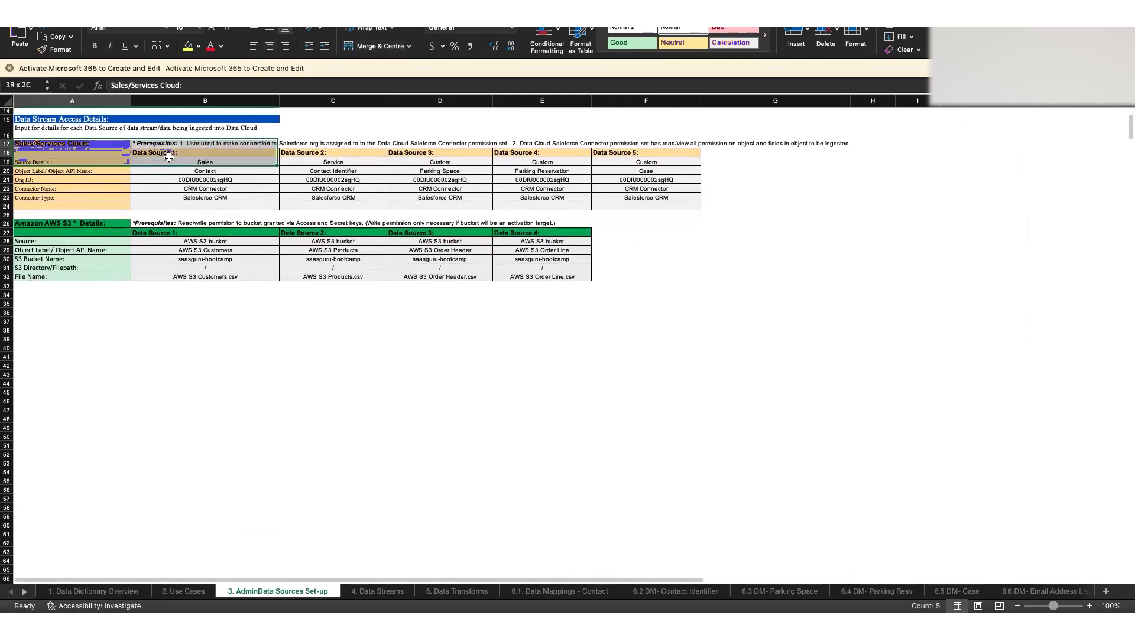
left_click(103, 145)
left_click(115, 223)
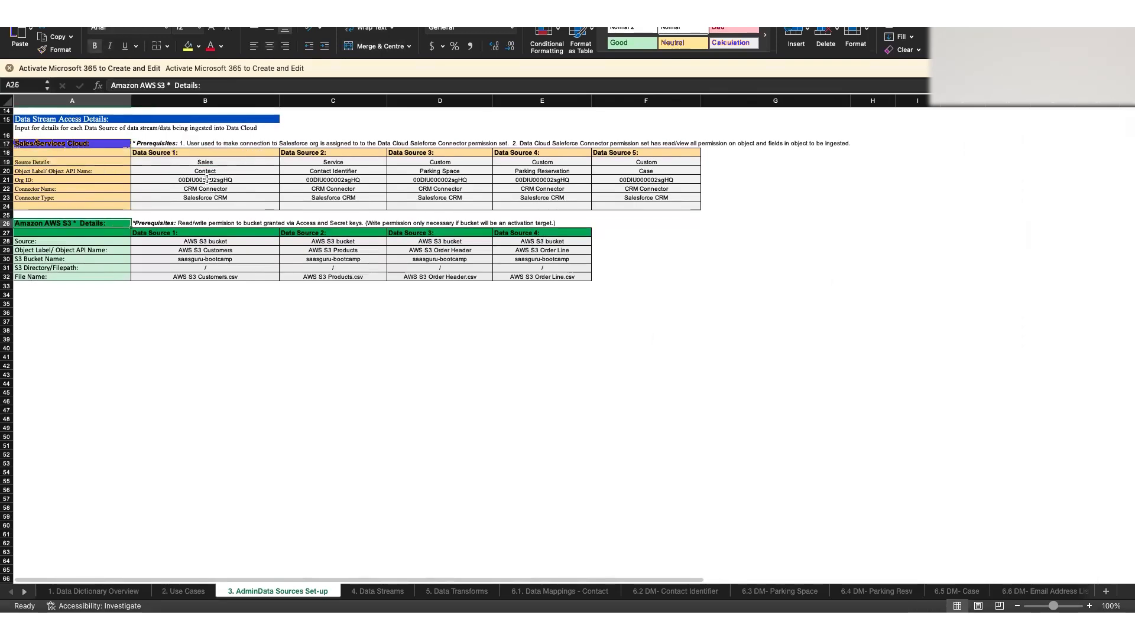
Highlight the Contact Identifier source details and the AWS S3 Customers bucket name, and open the Data Streams sheet.
left_click_drag(189, 154, 338, 207)
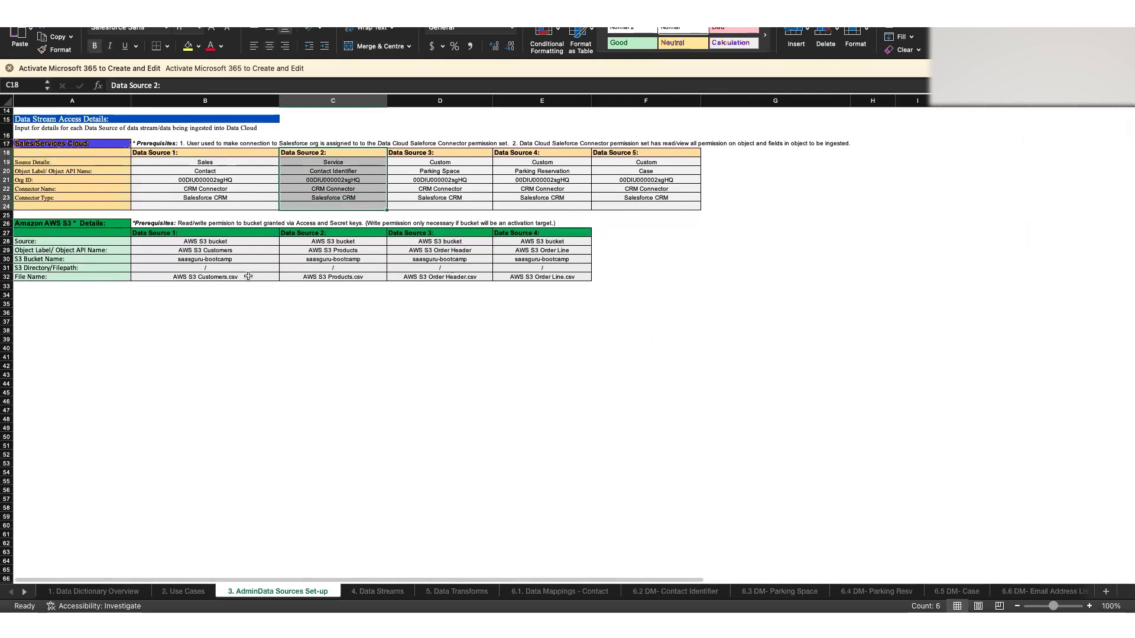
left_click(218, 258)
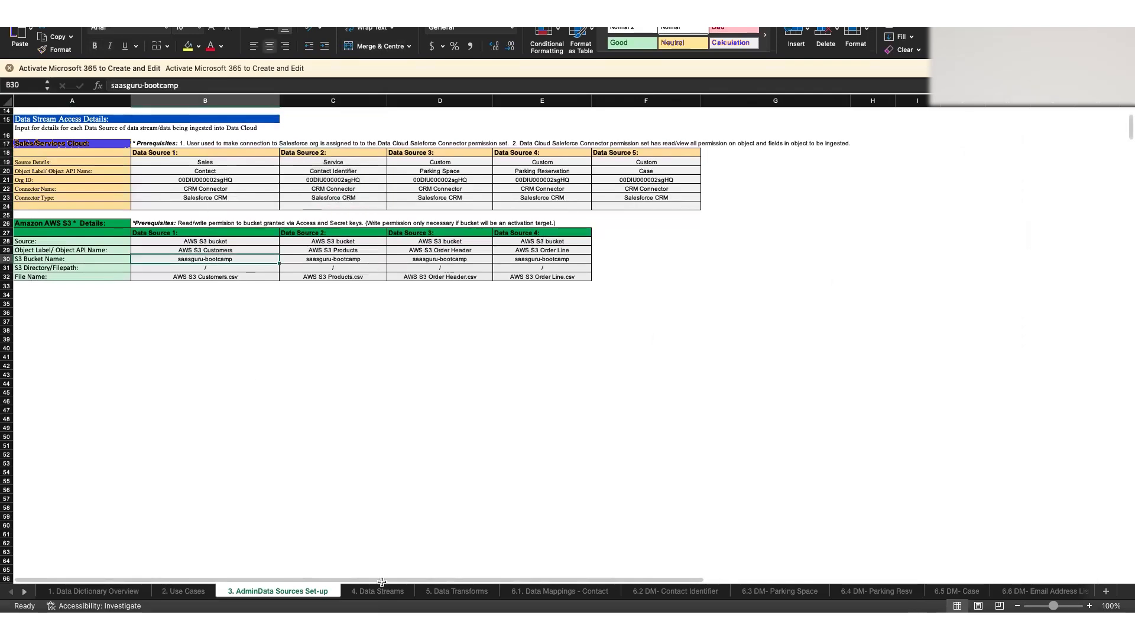
left_click(382, 591)
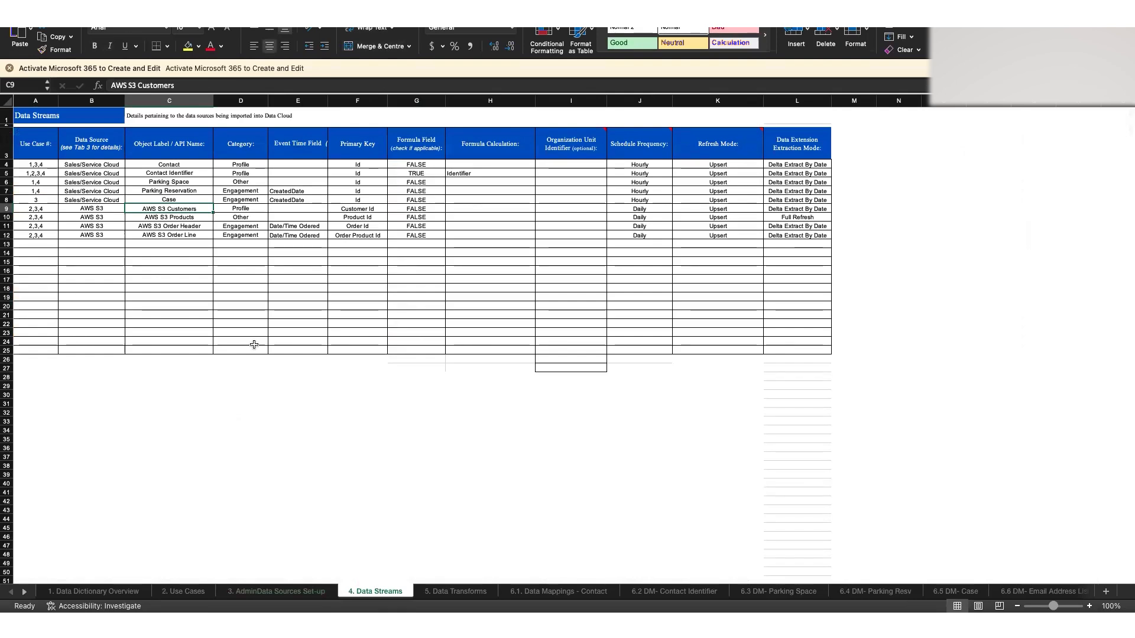
Open the Data Transforms sheet and highlight the Identifier List output rows, followed by the Email Address List output rows.
left_click(458, 592)
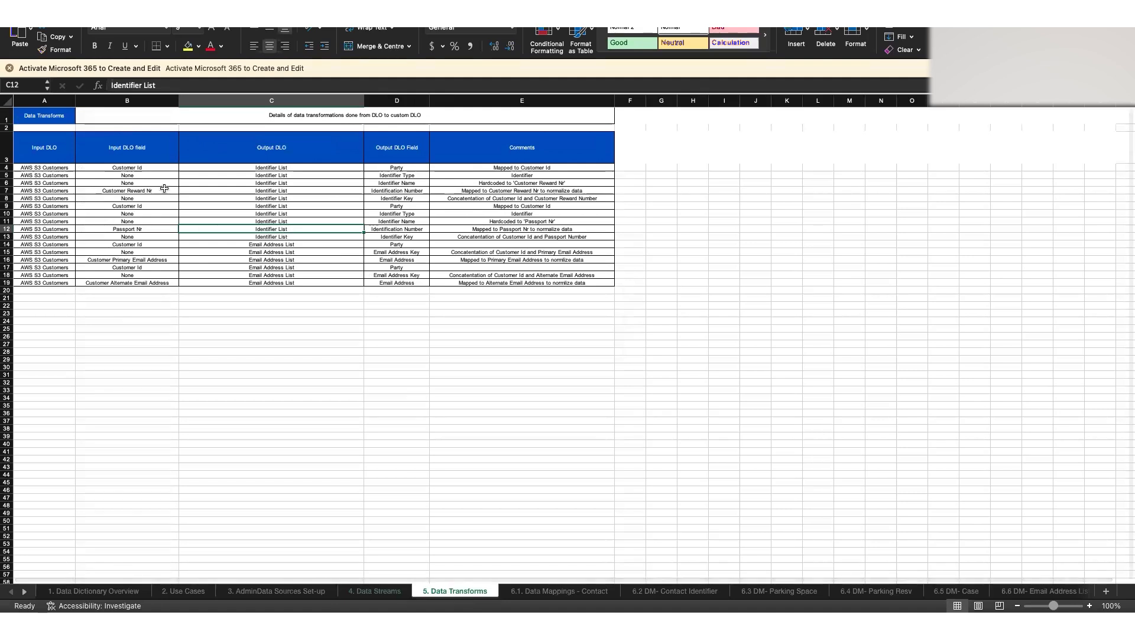
left_click_drag(40, 170, 509, 238)
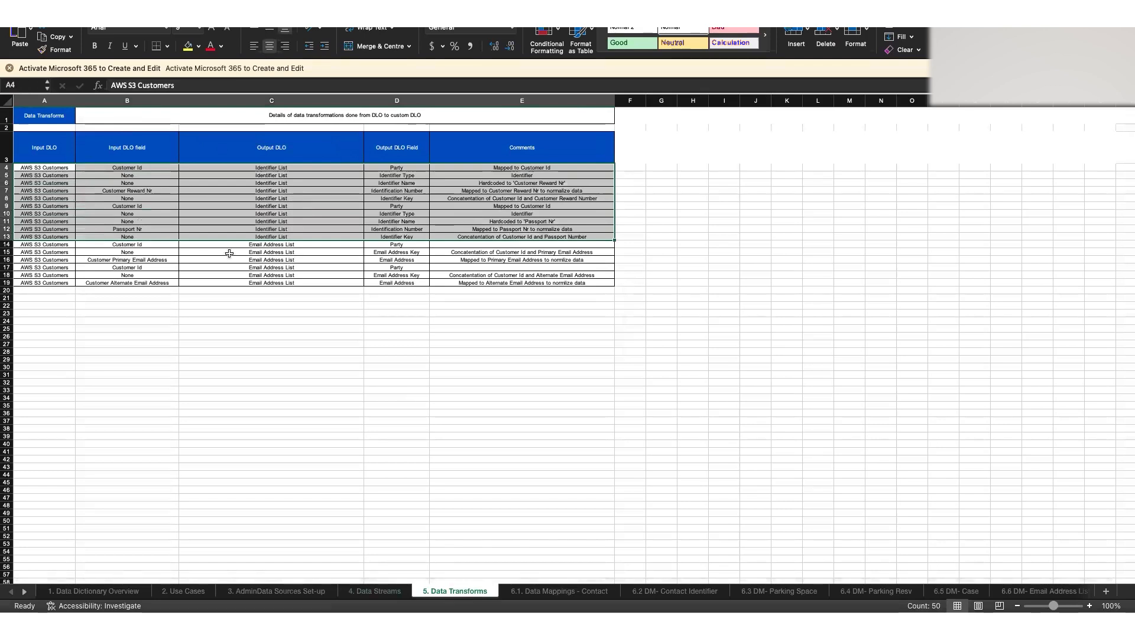
left_click_drag(62, 246, 520, 284)
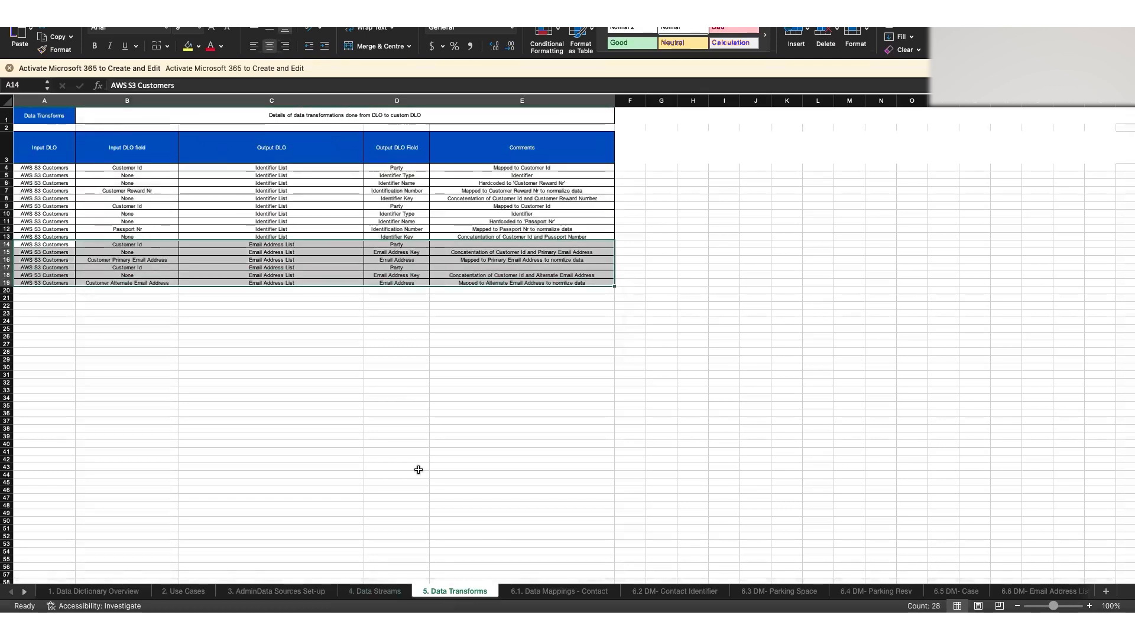
Insert seven blank sheets after the Data Transforms sheet.
double_click(1106, 592)
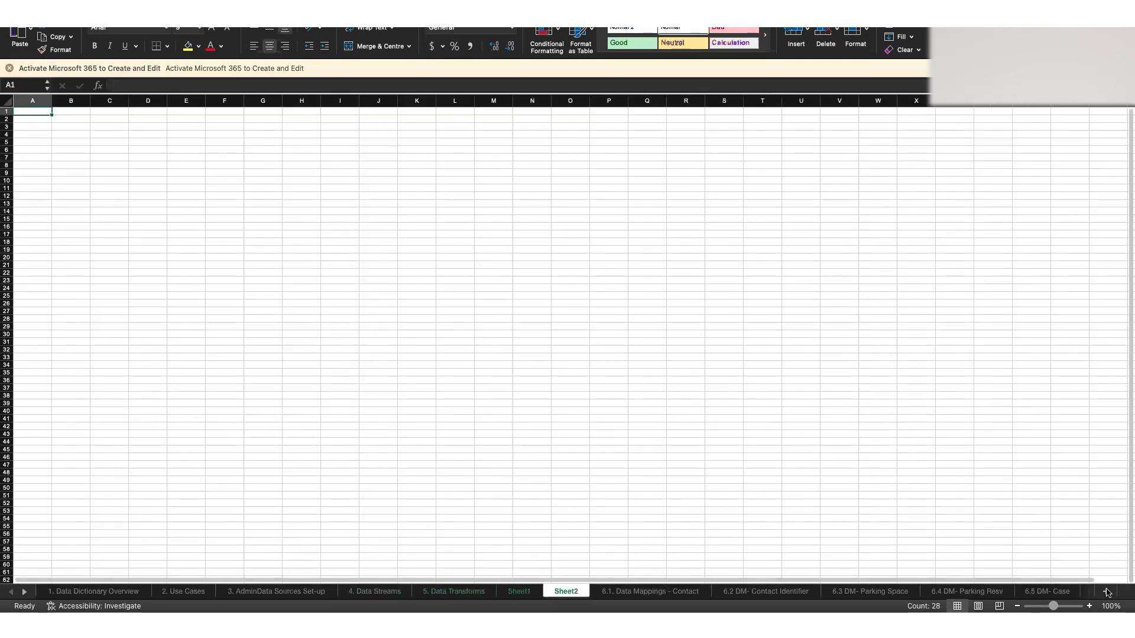
left_click(1107, 593)
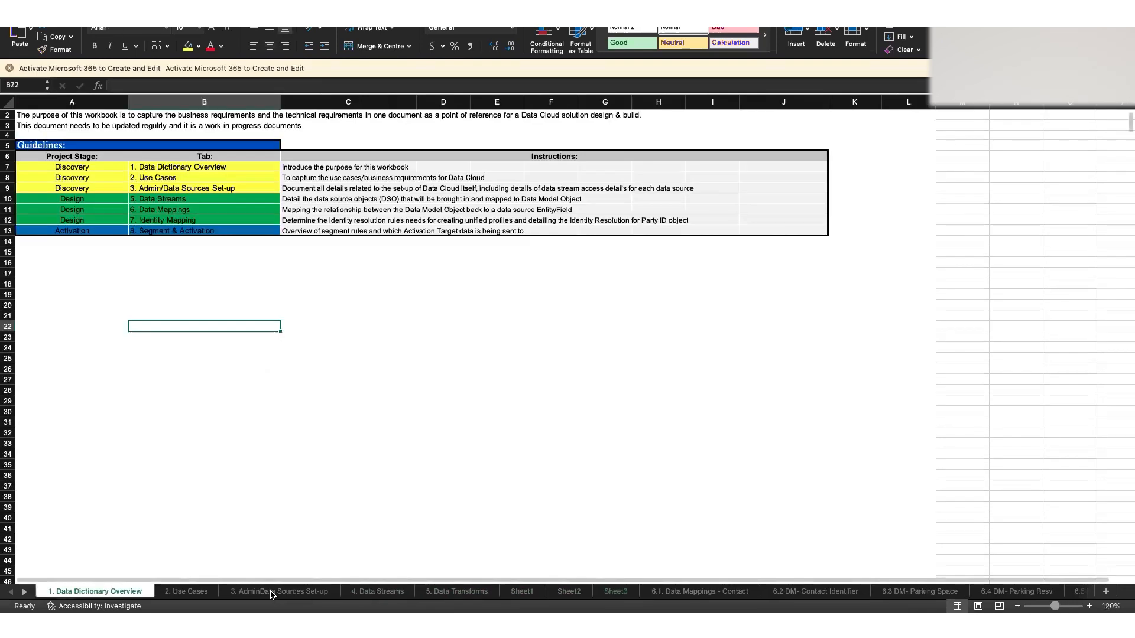
key("alt+super+minus")
key("alt+super+minus")
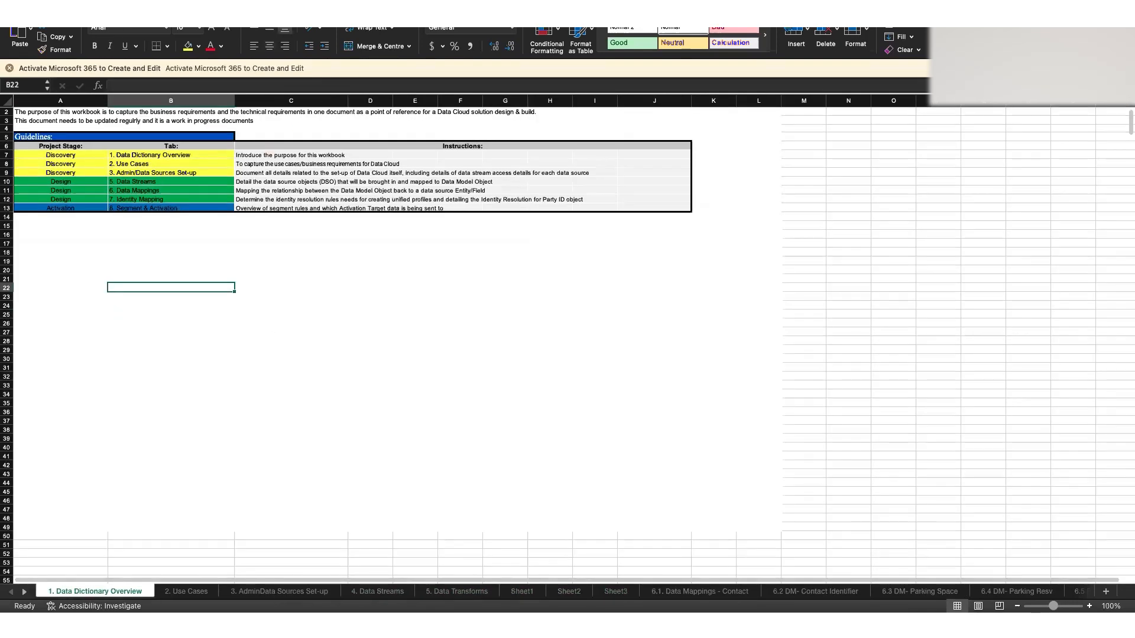
left_click(454, 591)
left_click(1106, 591)
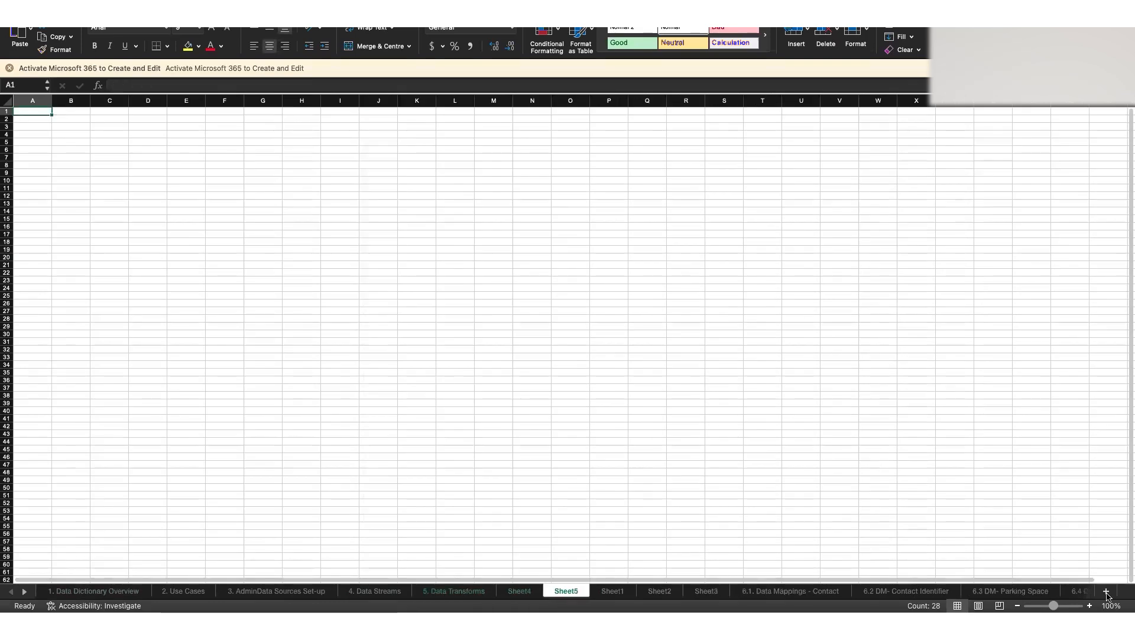
left_click(1106, 591)
left_click(1105, 592)
Return to the Data Transforms sheet, highlight the whole transforms table from its header row, and select the Customer Reward Nr cell.
left_click(373, 592)
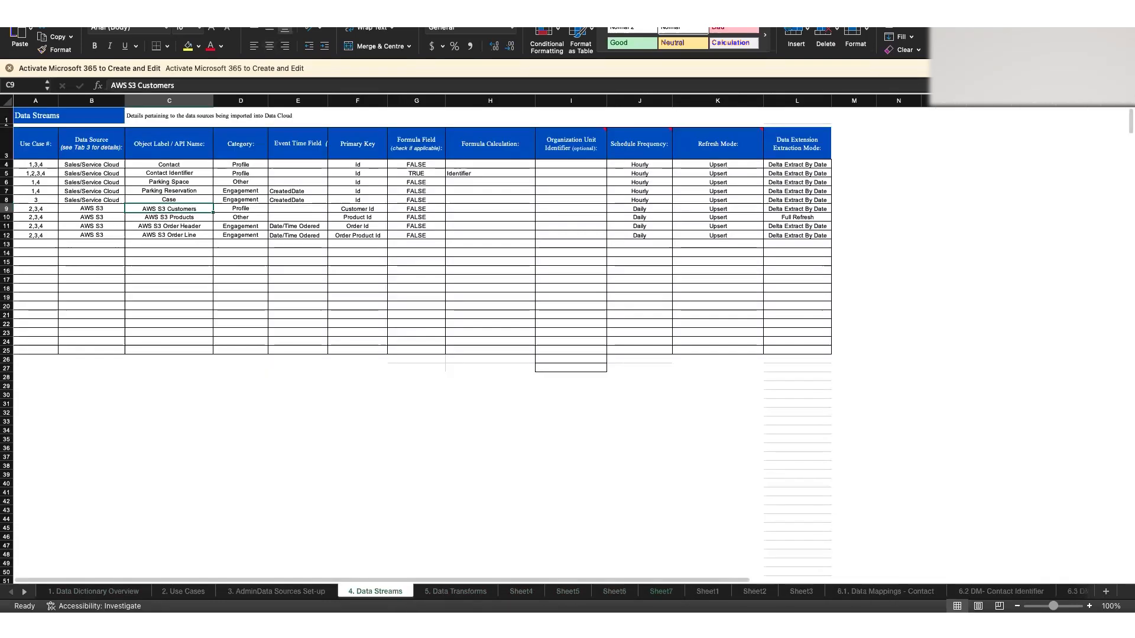
left_click(455, 592)
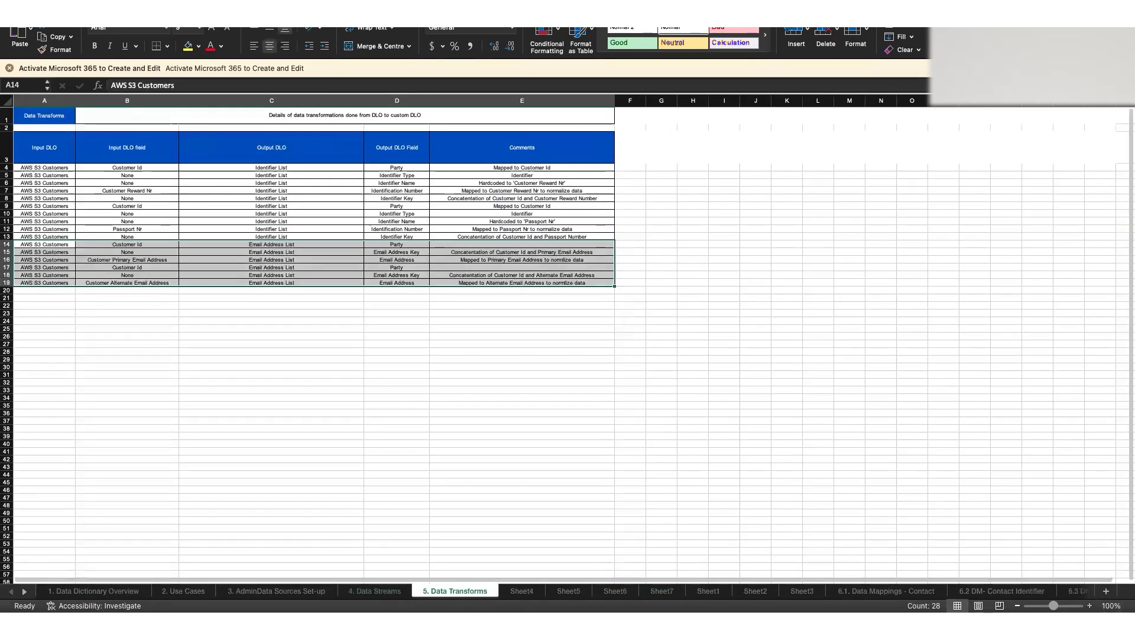
left_click(1090, 607)
left_click(1089, 607)
scroll(263, 223, "up", 4, "ctrl")
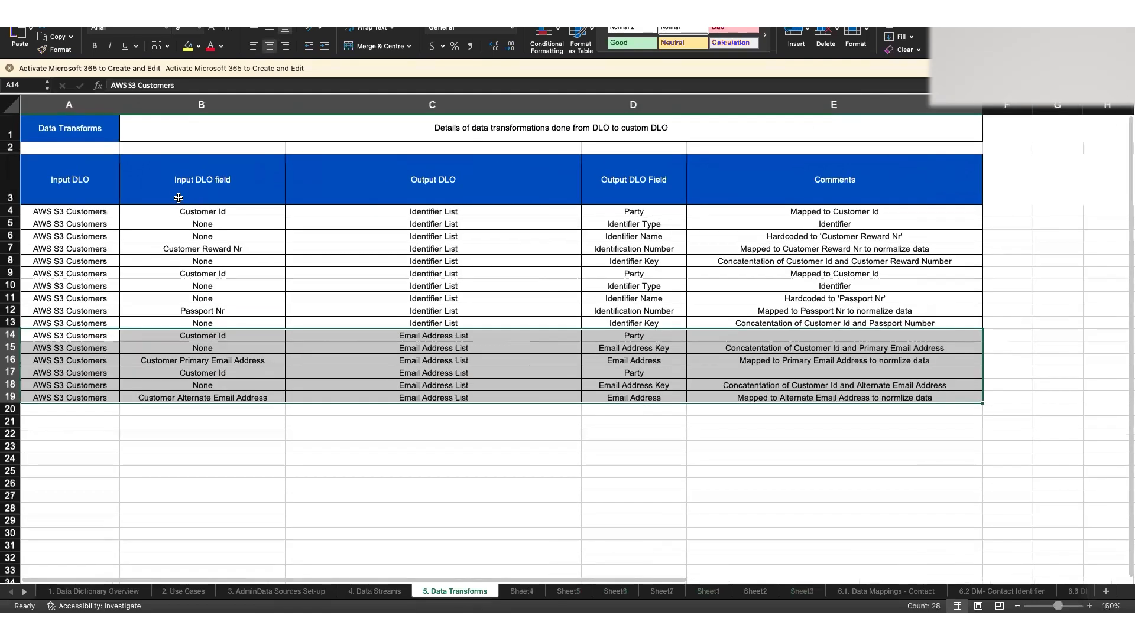
left_click(76, 214)
left_click_drag(83, 188, 819, 402)
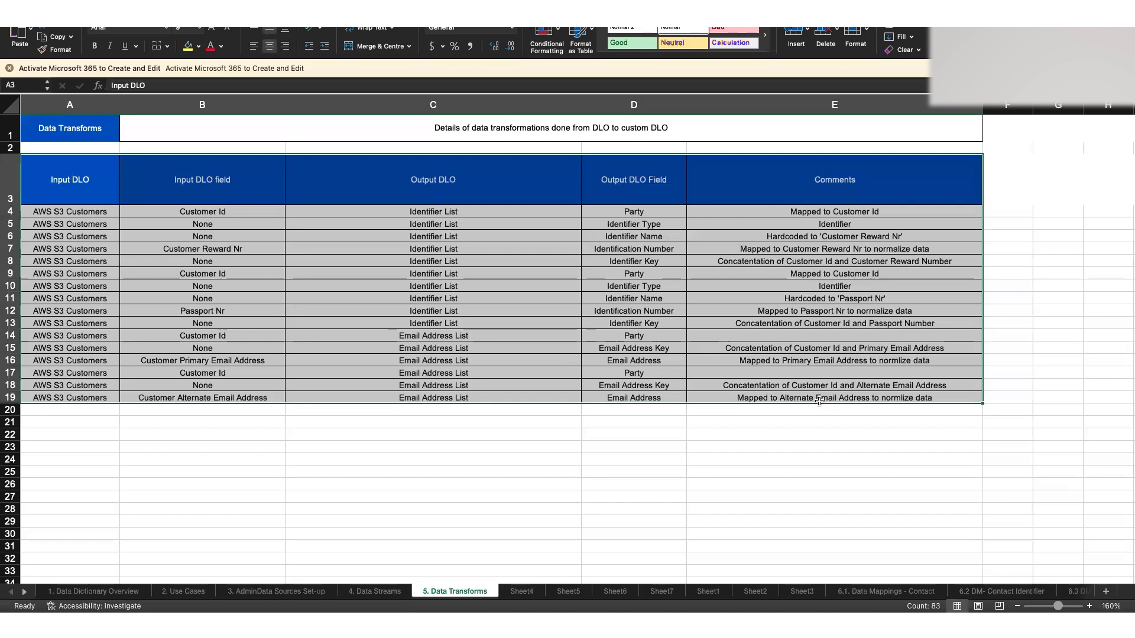
left_click(260, 249)
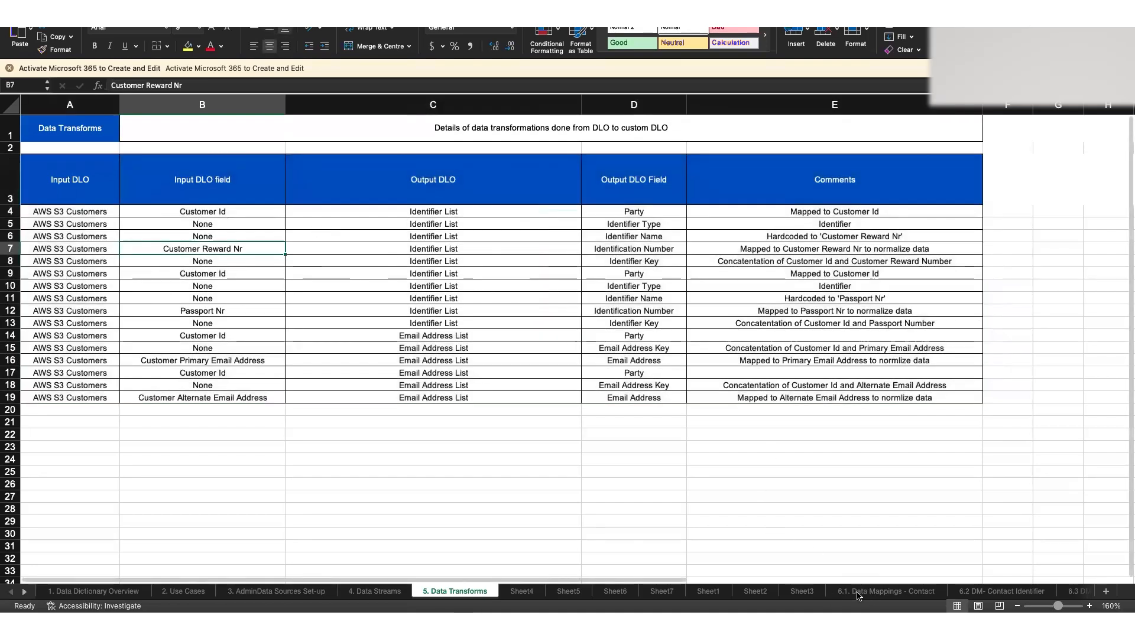
Open the 6.1 Data Mappings - Contact sheet and highlight the Data Objects and Data Object Relationship headings above the first mappings.
left_click(863, 593)
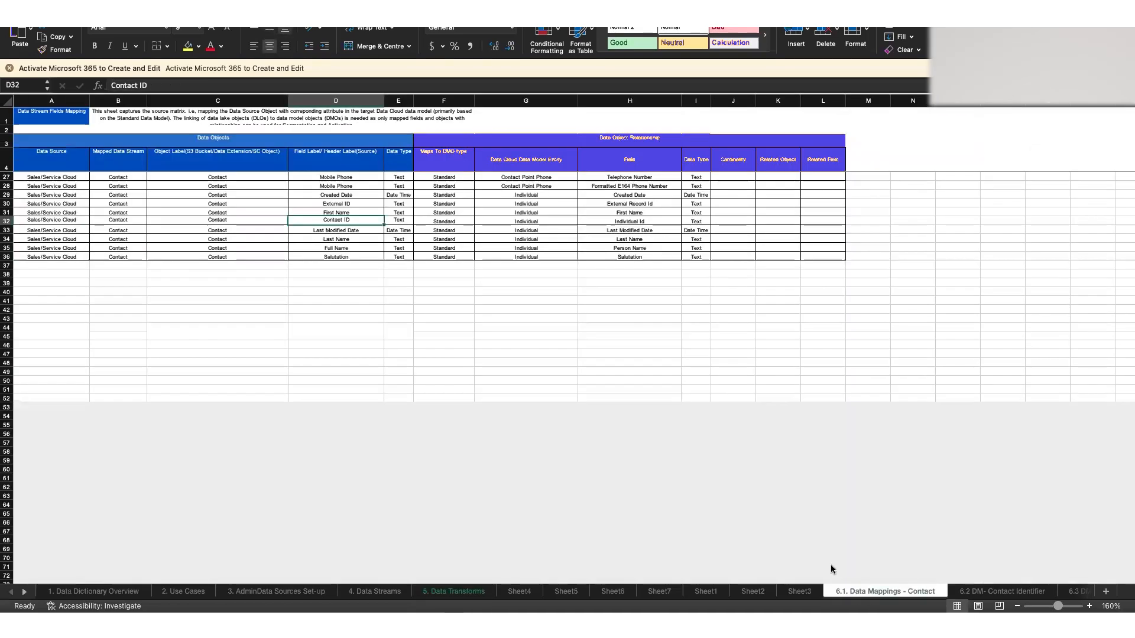
left_click(149, 178)
scroll(93, 175, "up", 2)
scroll(123, 190, "up", 5)
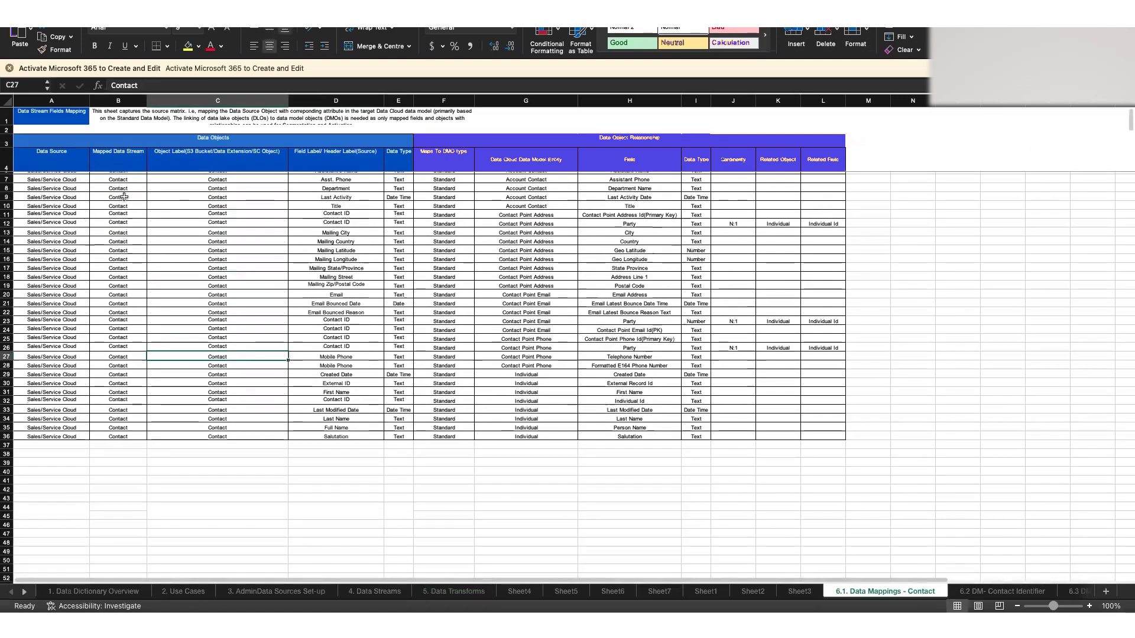
left_click(66, 176)
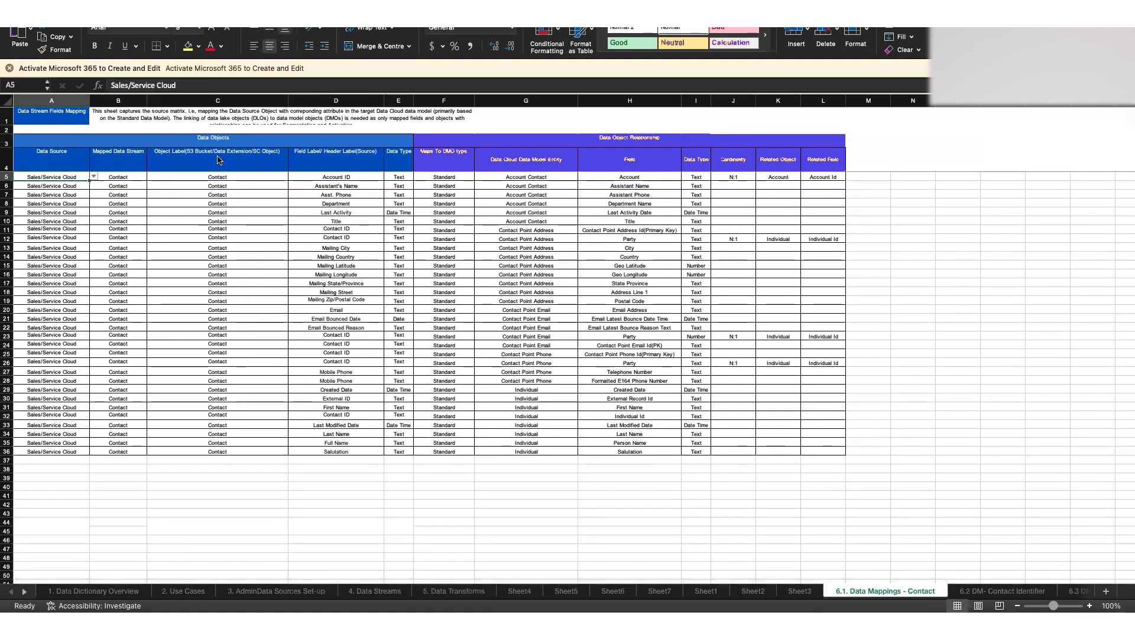
left_click(244, 138)
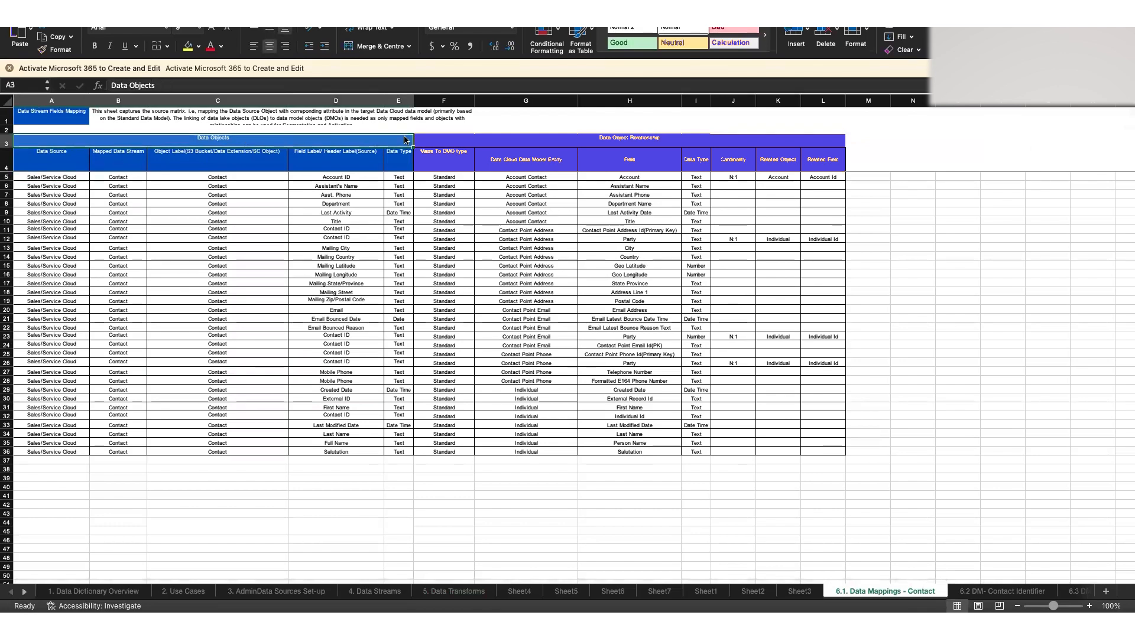
left_click(508, 142, "shift")
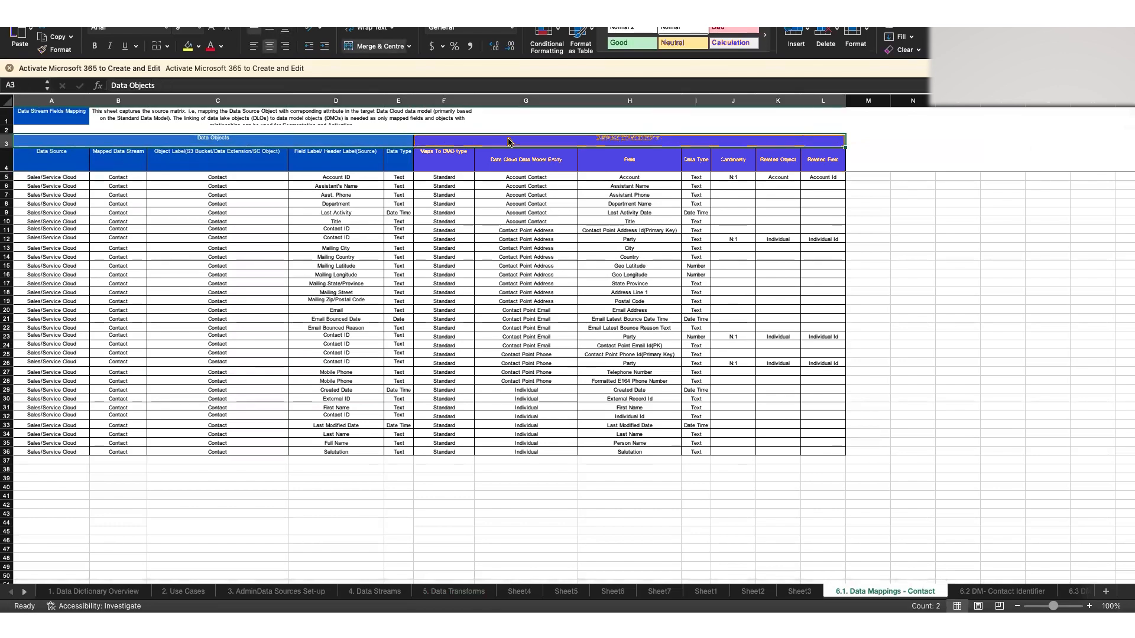
Examine how Contact fields map to the Account Contact and Contact Point Address entities, including the cardinality, related object and related field columns.
left_click(227, 194)
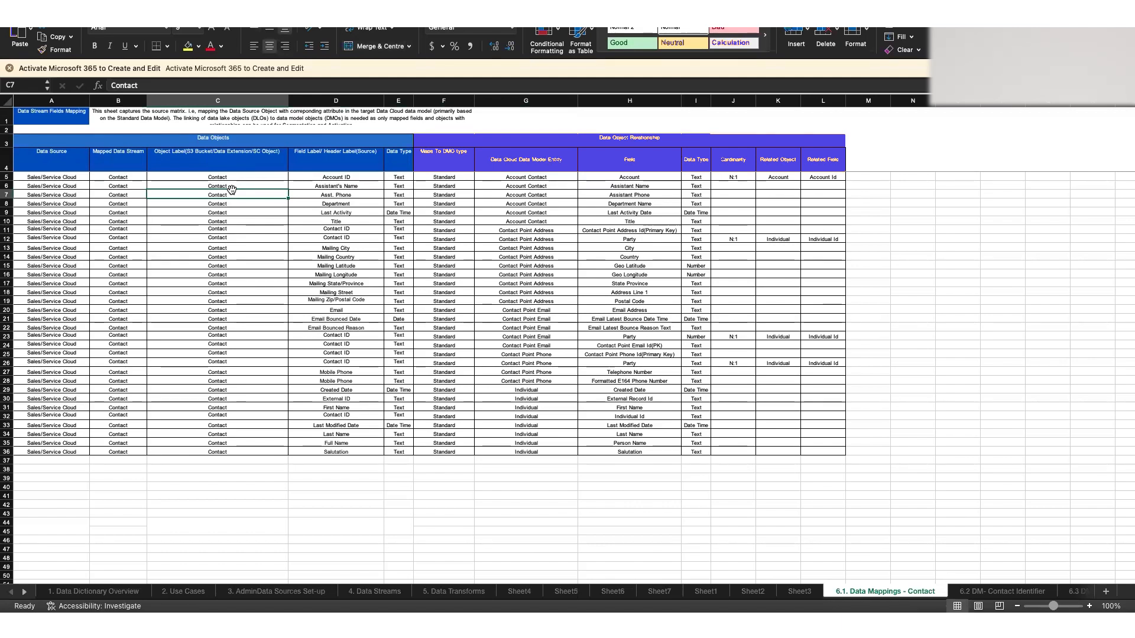
left_click(189, 156)
left_click(551, 185)
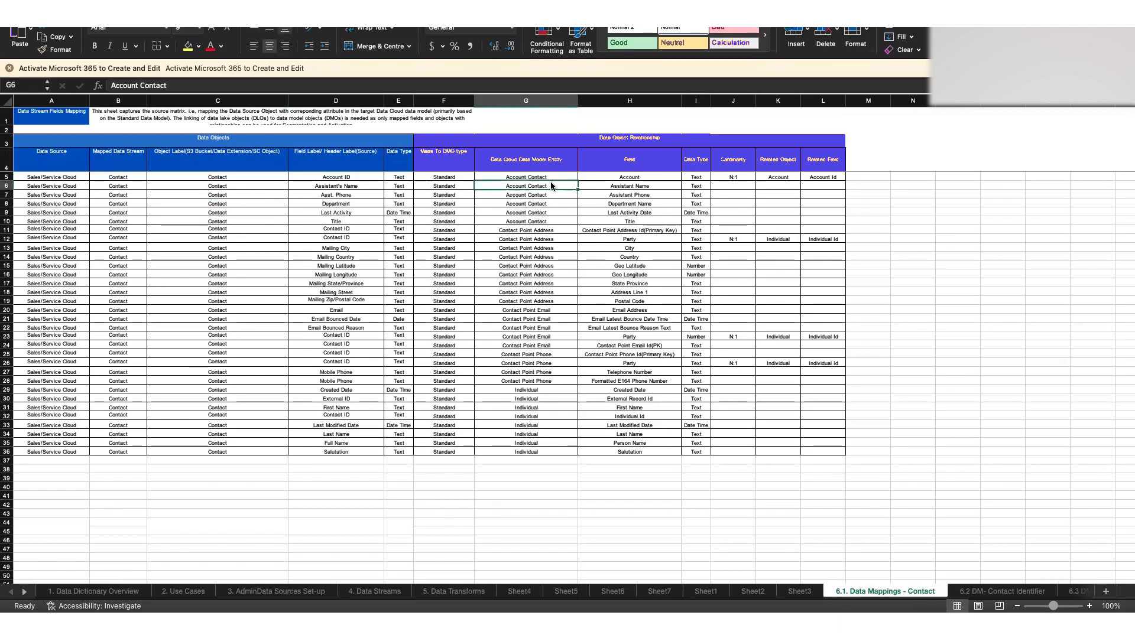
left_click(529, 228)
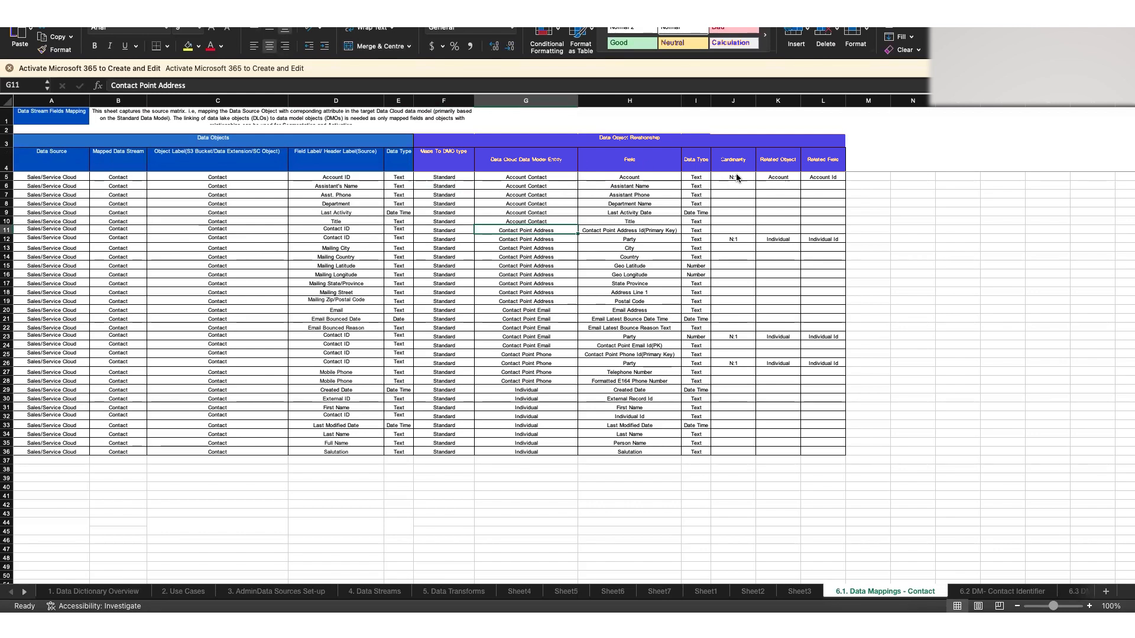
left_click_drag(731, 165, 824, 185)
left_click(779, 212)
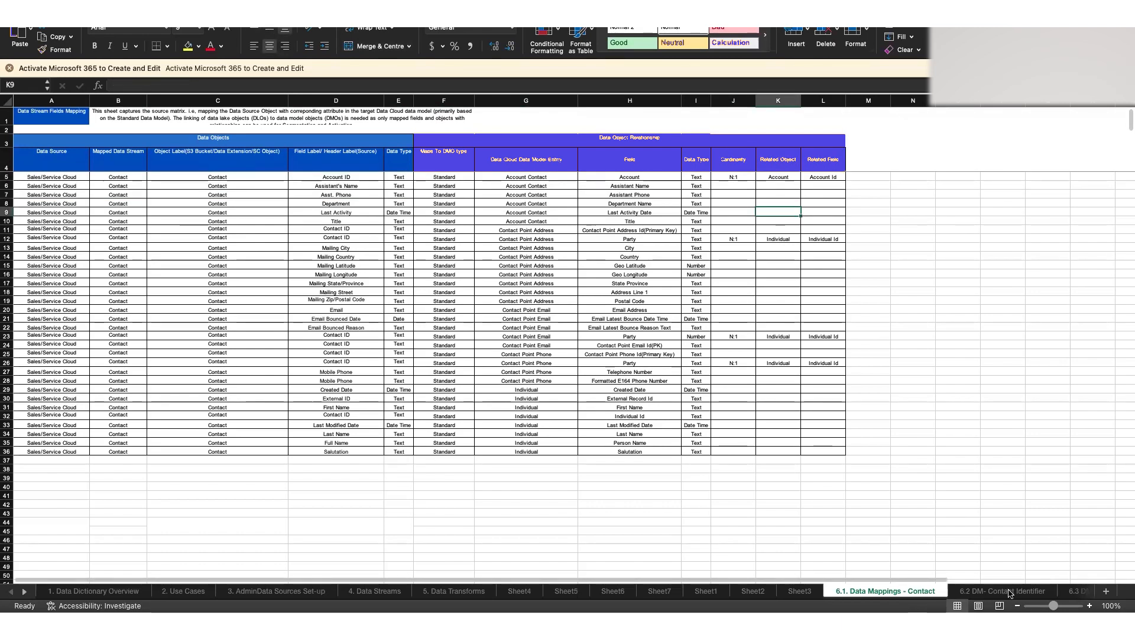
Review the Contact Identifier, Parking Space and Parking Resv mapping sheets, and highlight the Parking Space entity cells.
left_click(1009, 593)
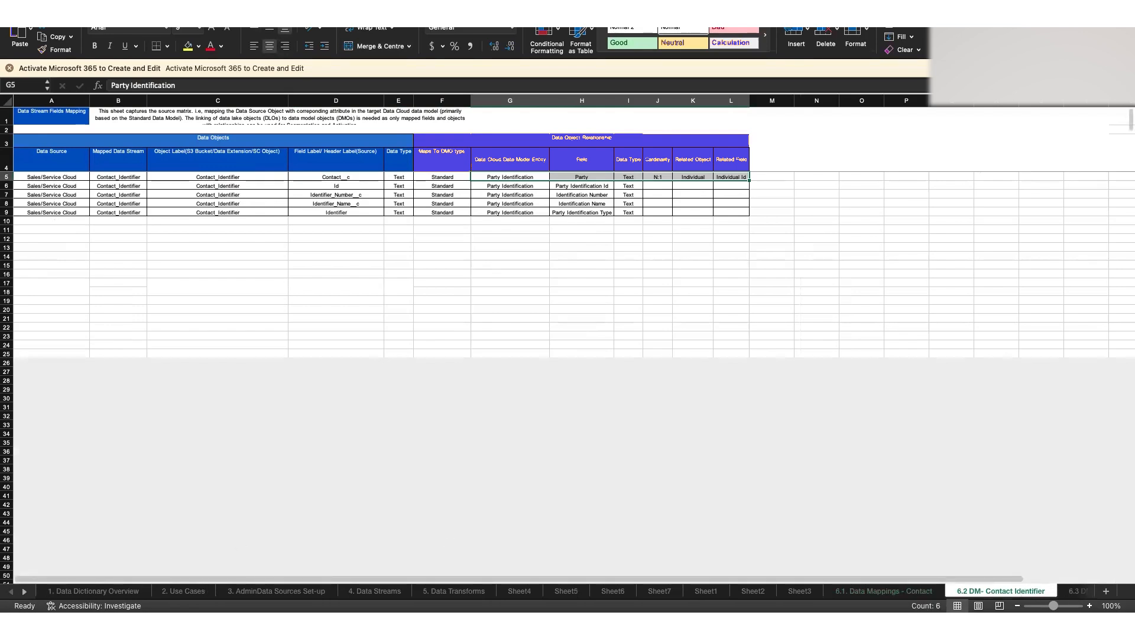
left_click(1074, 593)
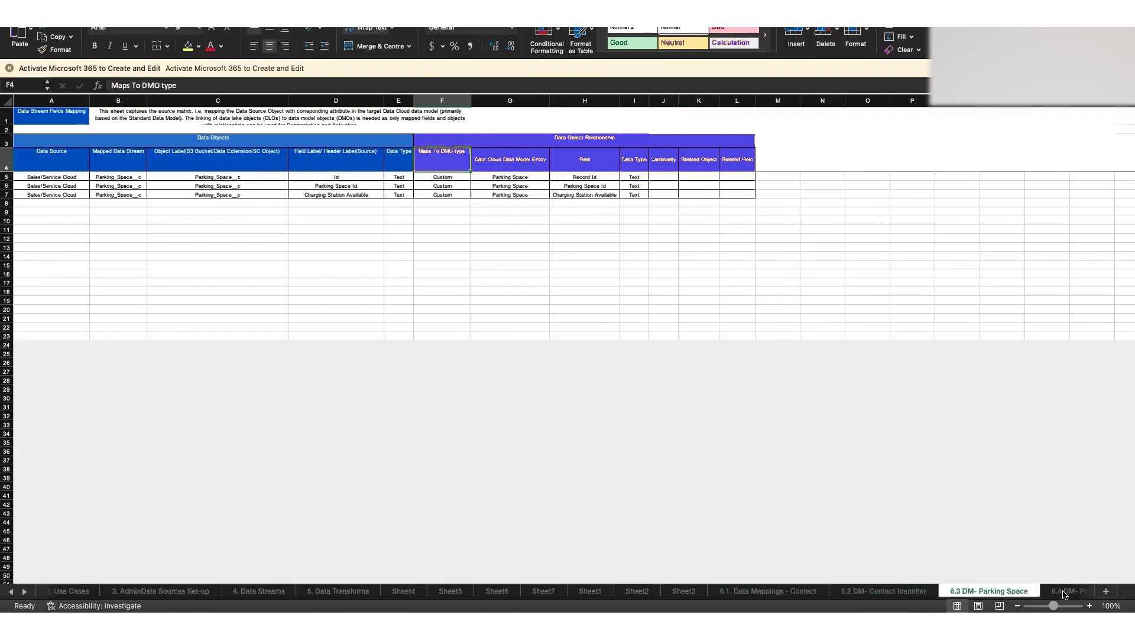
left_click(1066, 594)
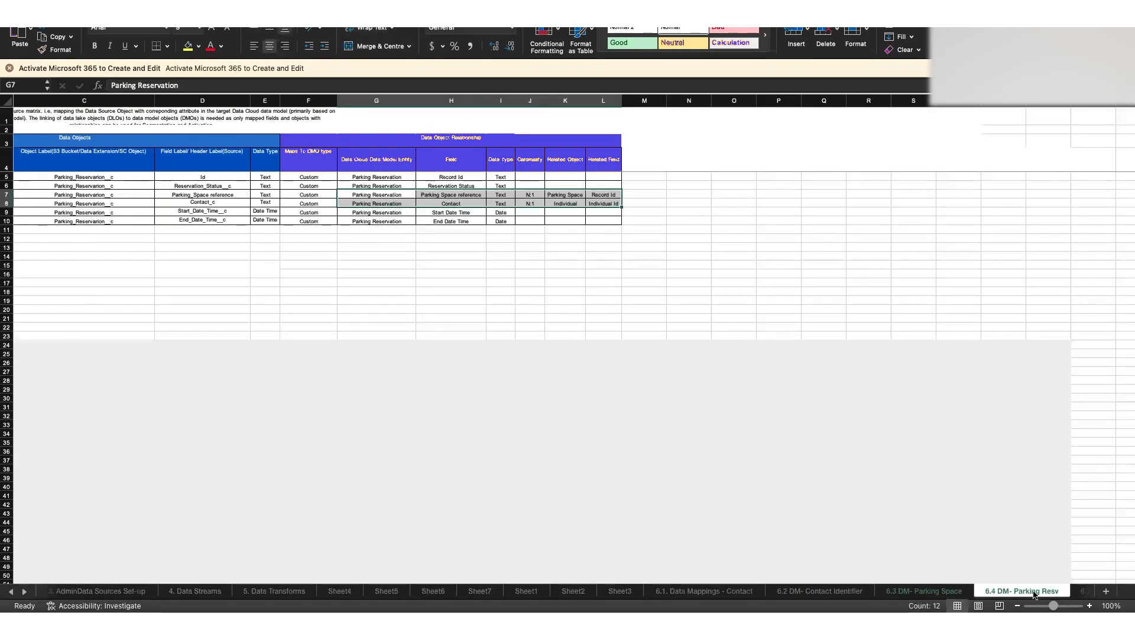
left_click(932, 594)
left_click_drag(451, 178, 510, 194)
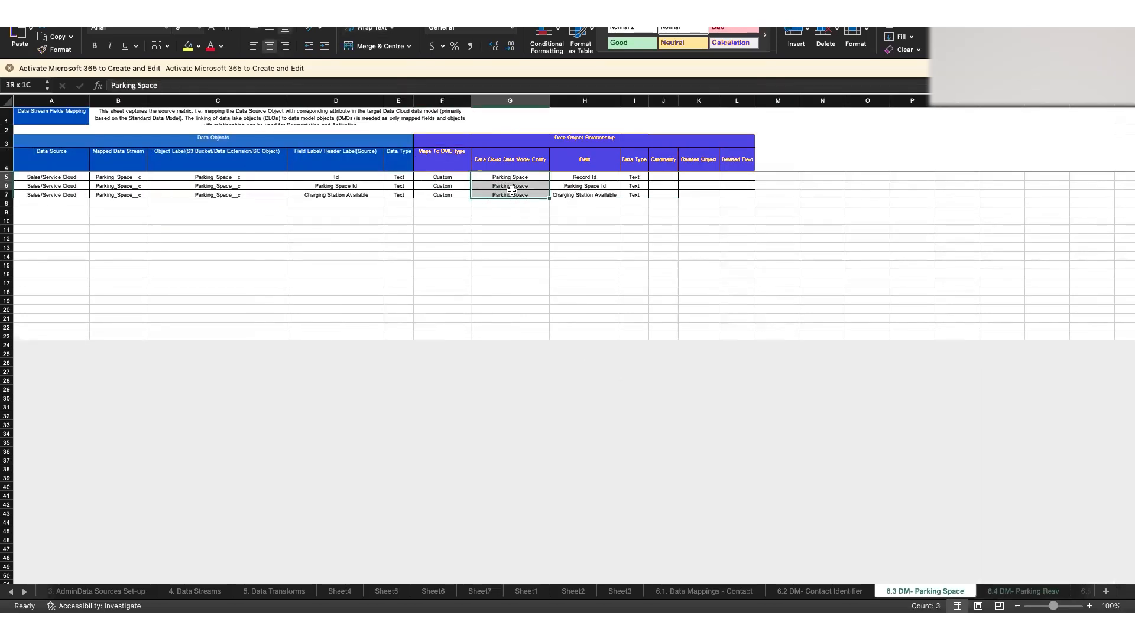
Revisit the Contact data mappings sheet and reopen the 6.4 DM- Parking Resv sheet.
left_click(730, 592)
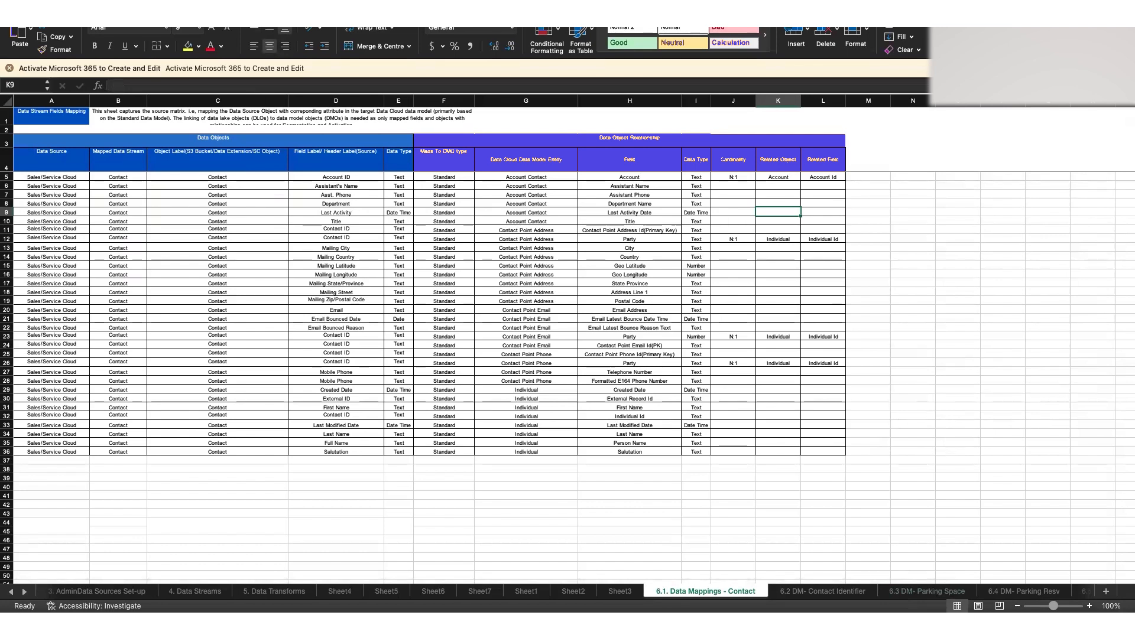
key("super+Tab")
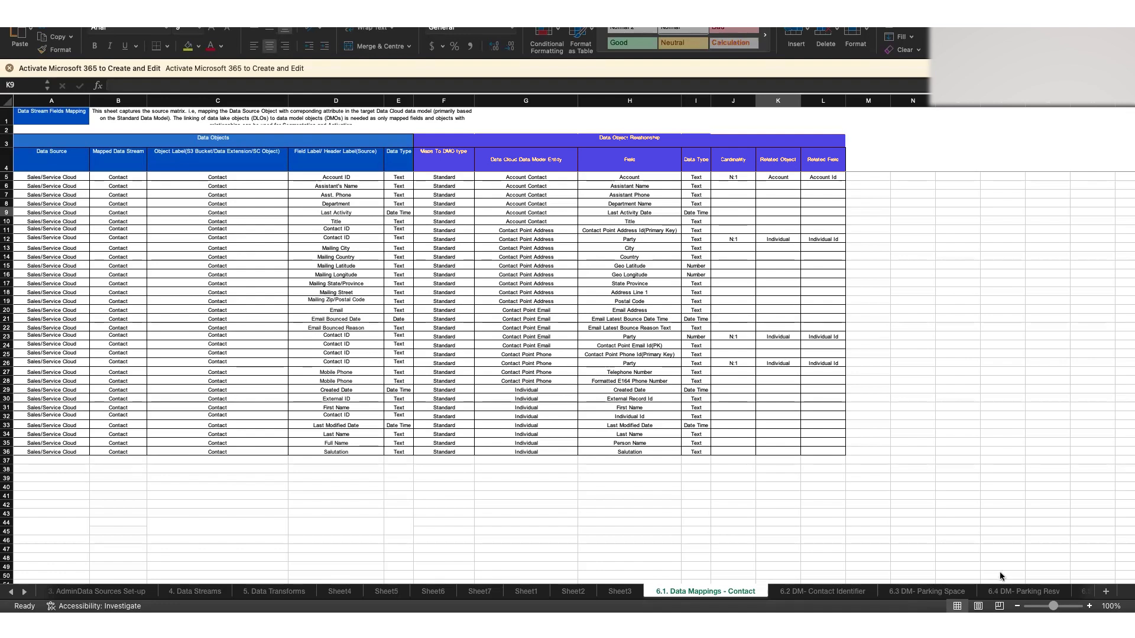
left_click(1049, 594)
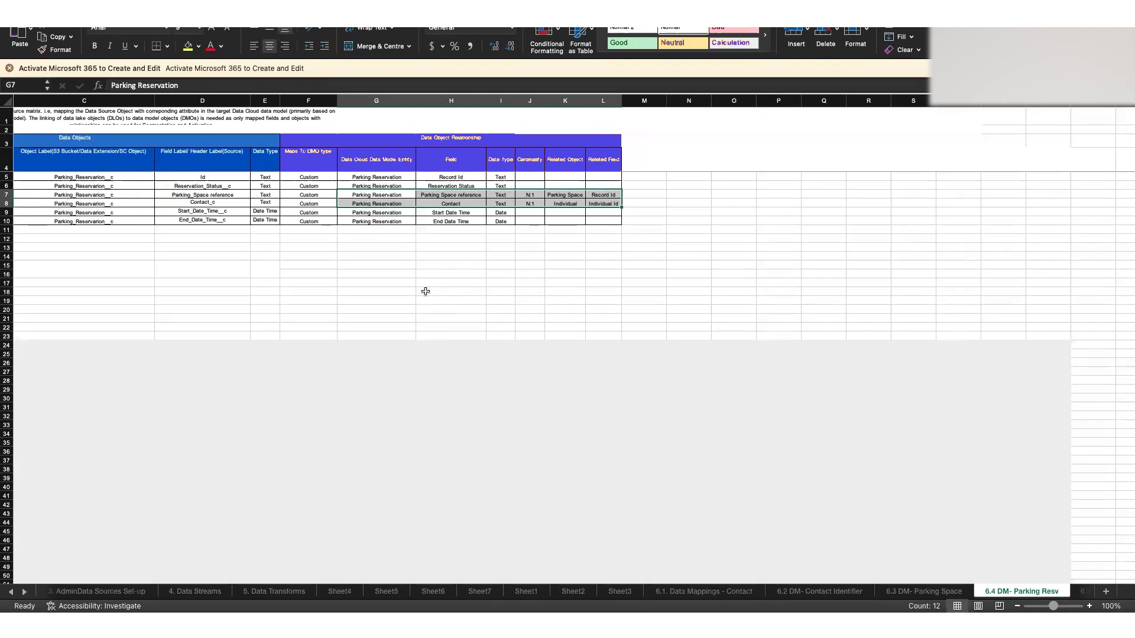
Switch to the Data Modelling Best Practices slide and draw a check mark after the offline data dictionary bullet.
key("ctrl+Up")
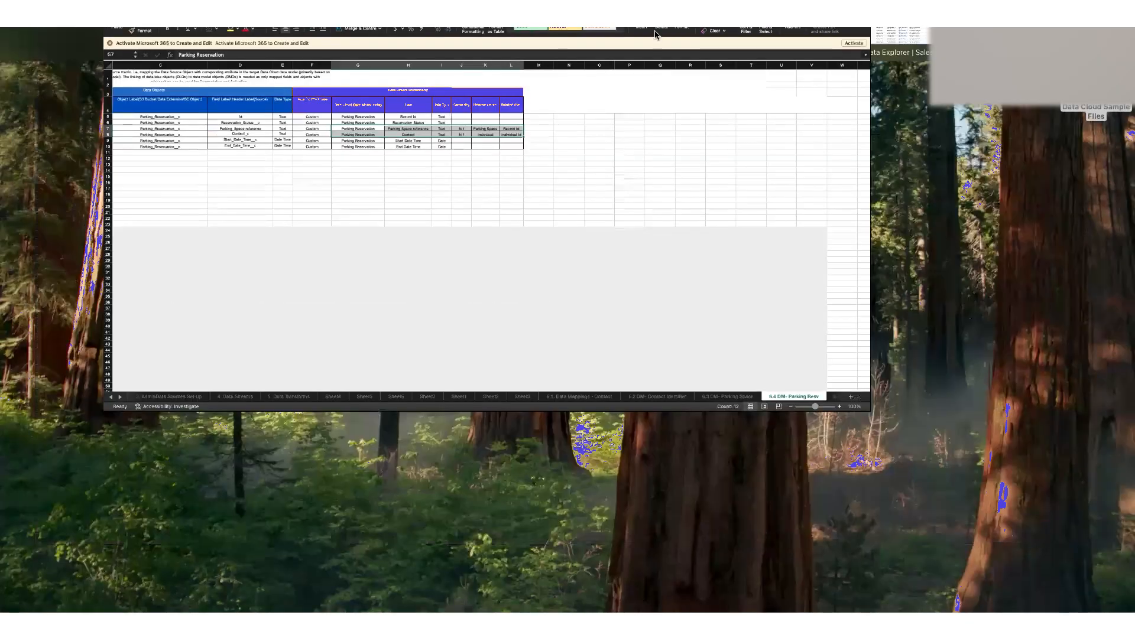
left_click(681, 35)
key("ctrl+Right")
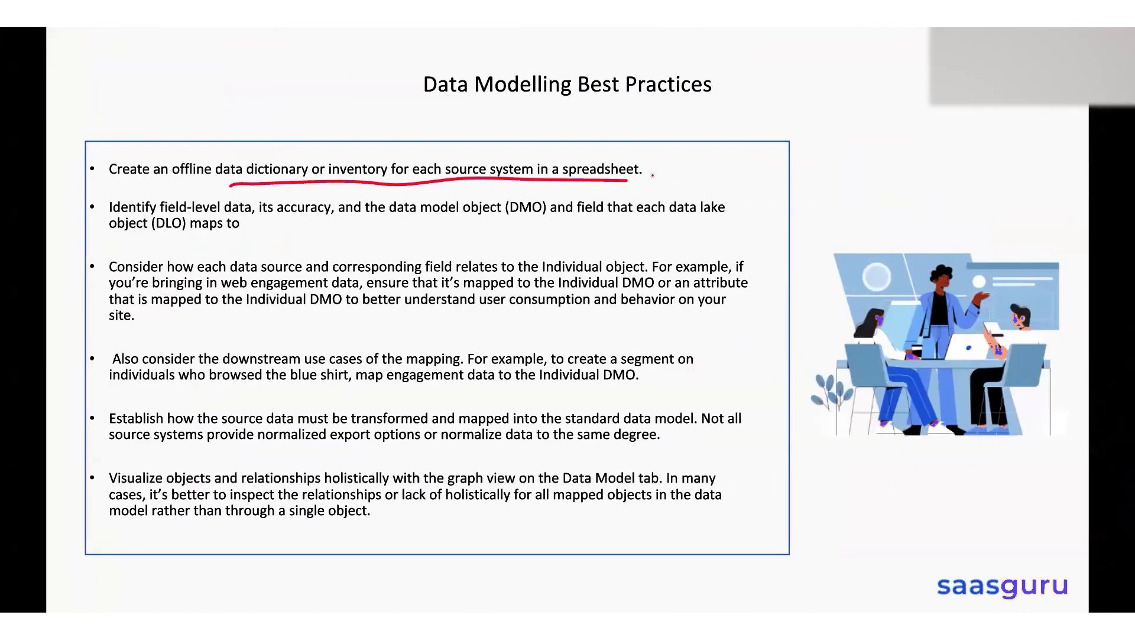
left_click_drag(644, 160, 679, 161)
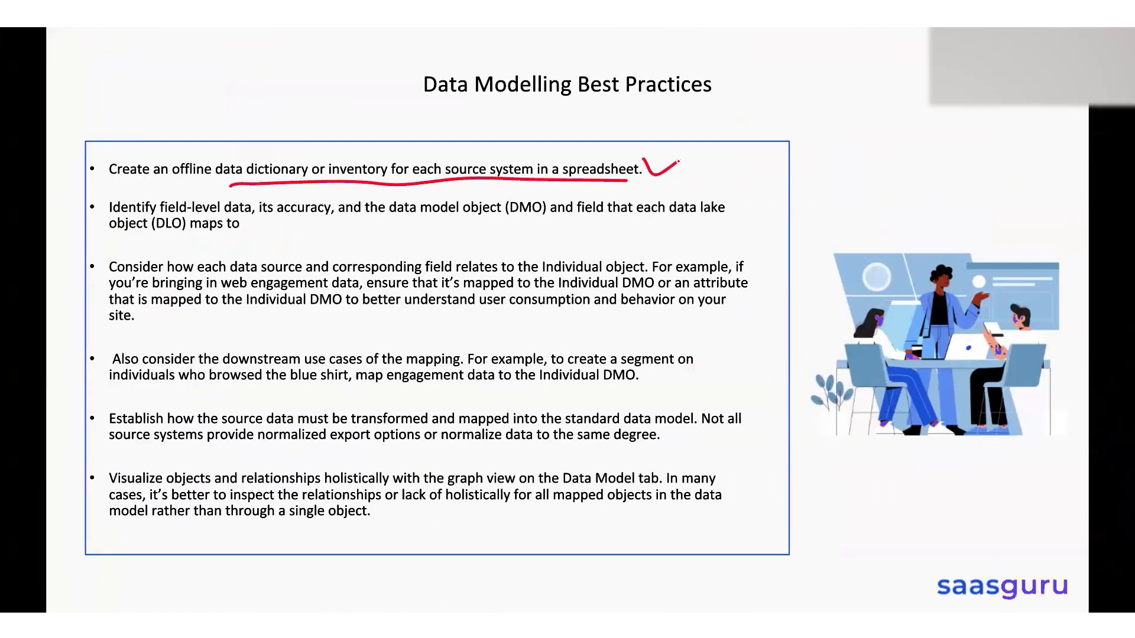
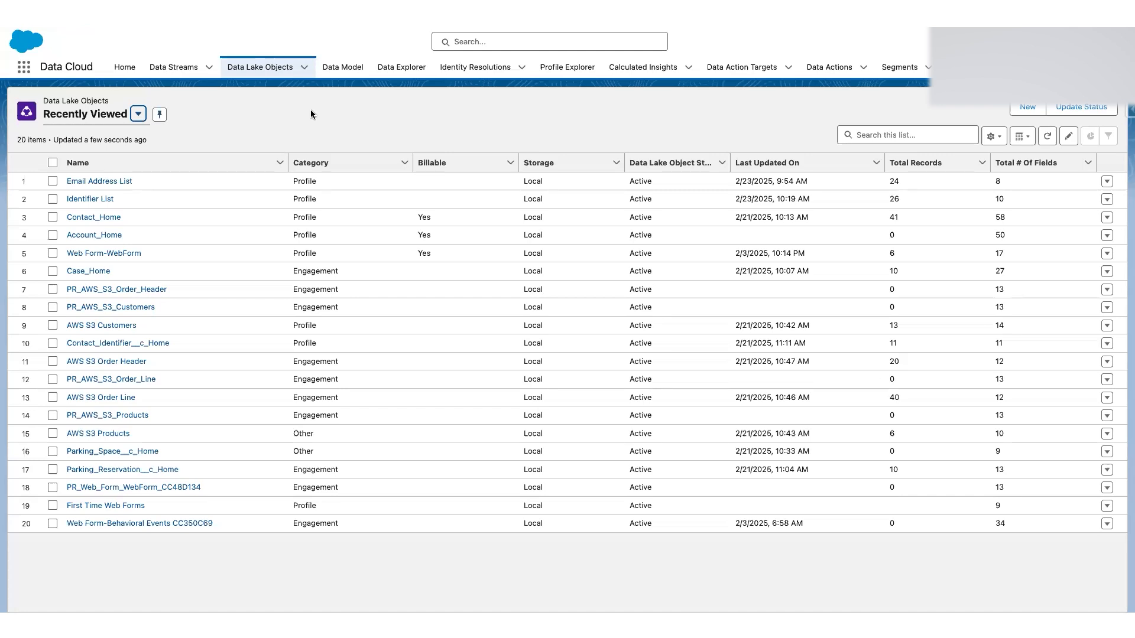
List all data model objects and browse the available standard entities.
left_click(348, 68)
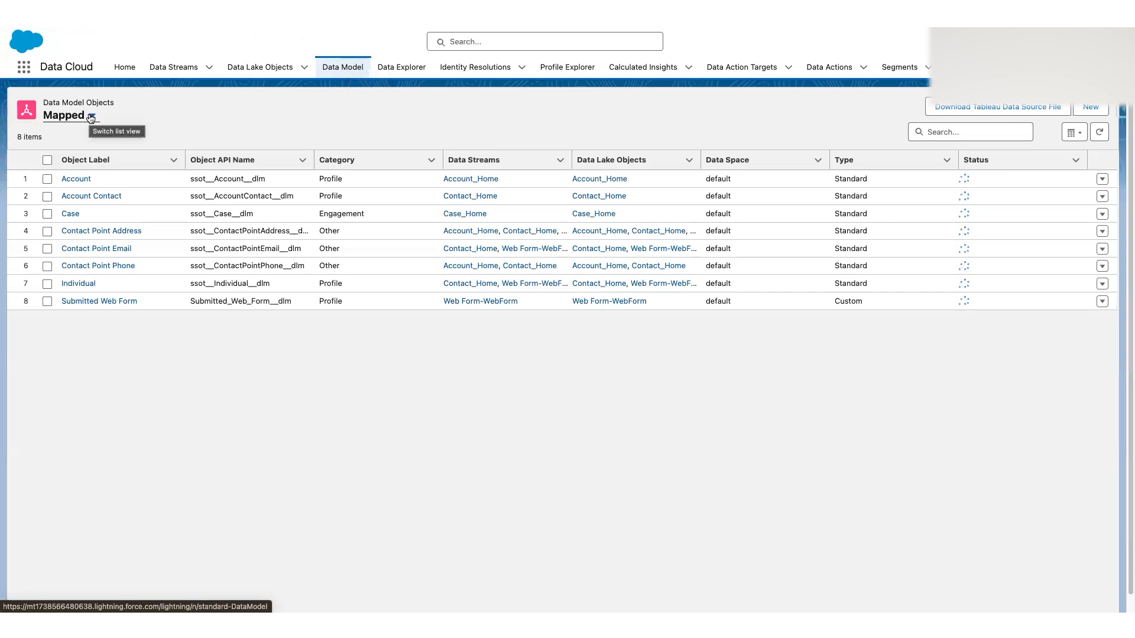
left_click(90, 117)
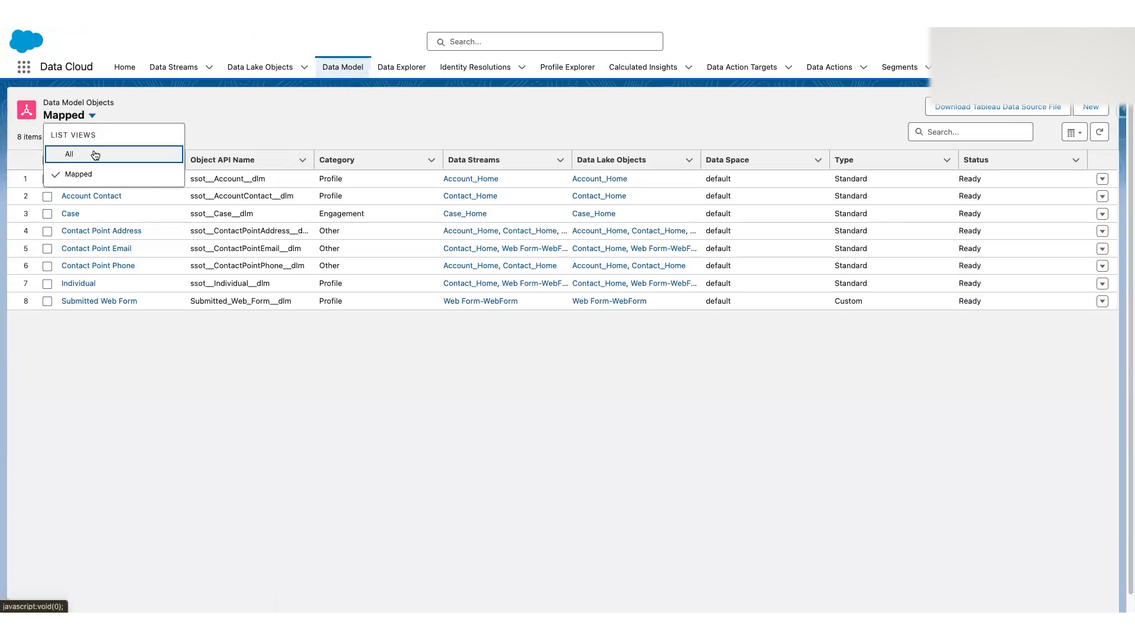
left_click(95, 155)
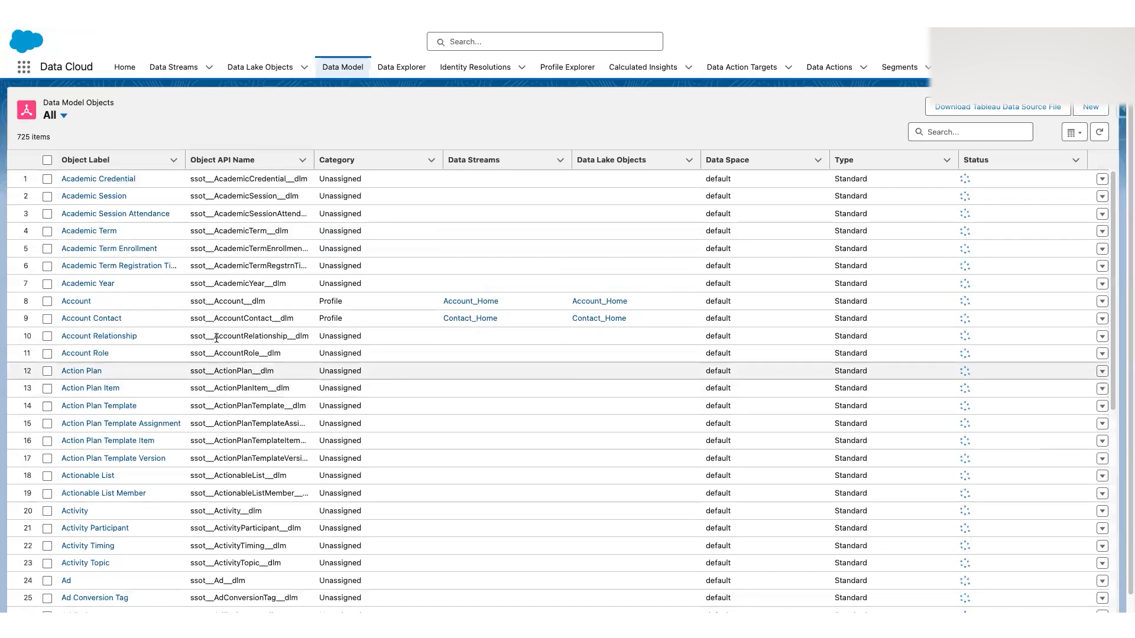
scroll(217, 338, "down", 10)
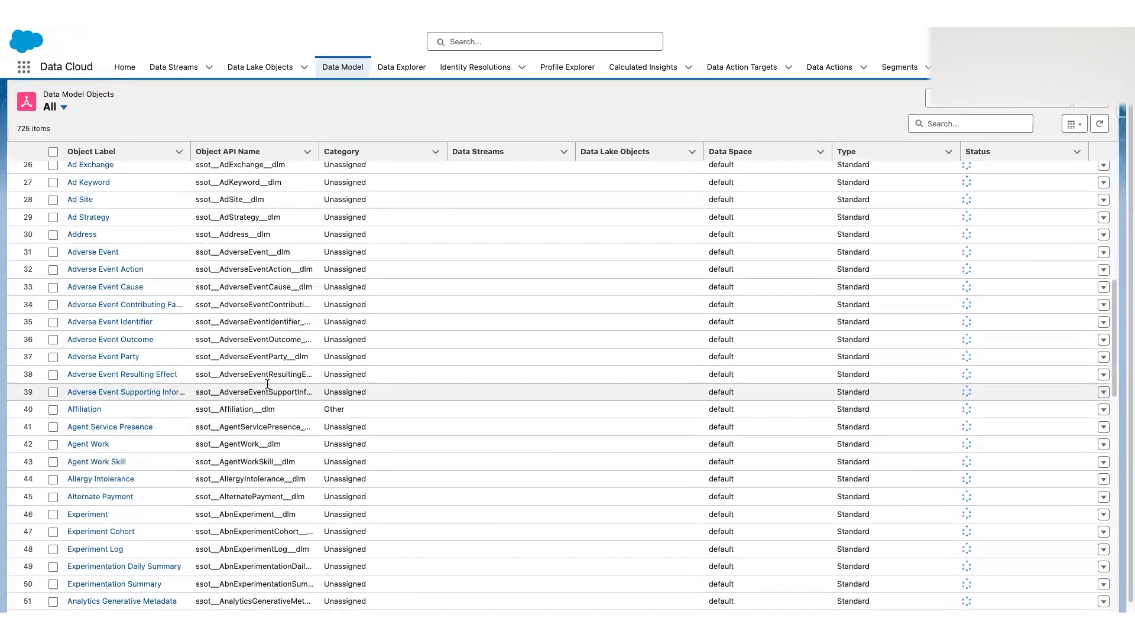
scroll(289, 467, "down", 15)
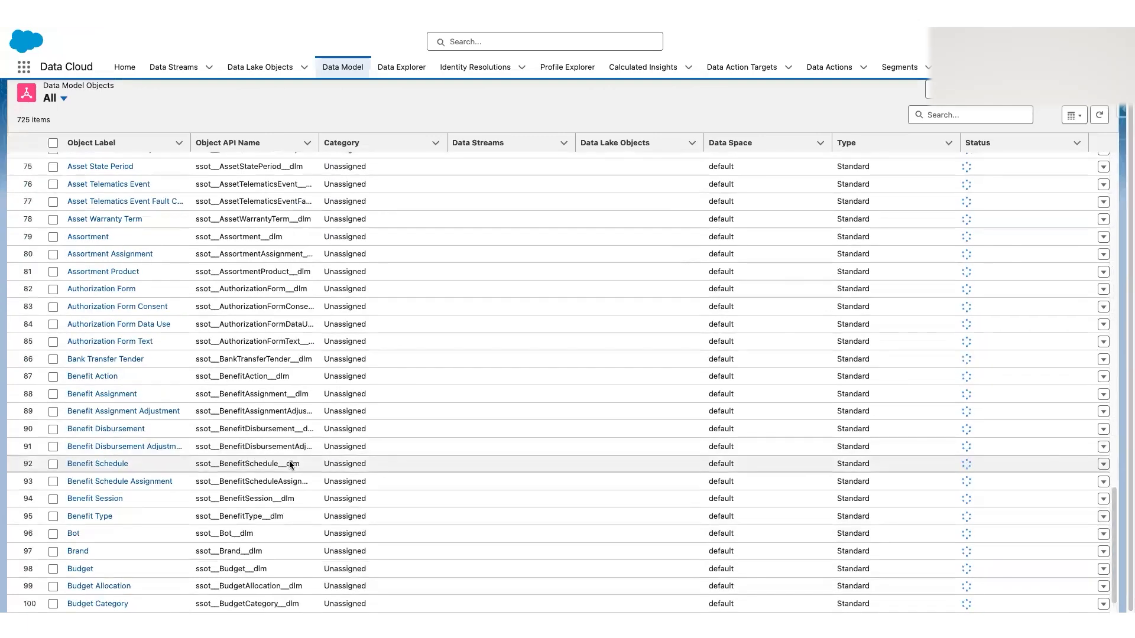
scroll(289, 460, "down", 1)
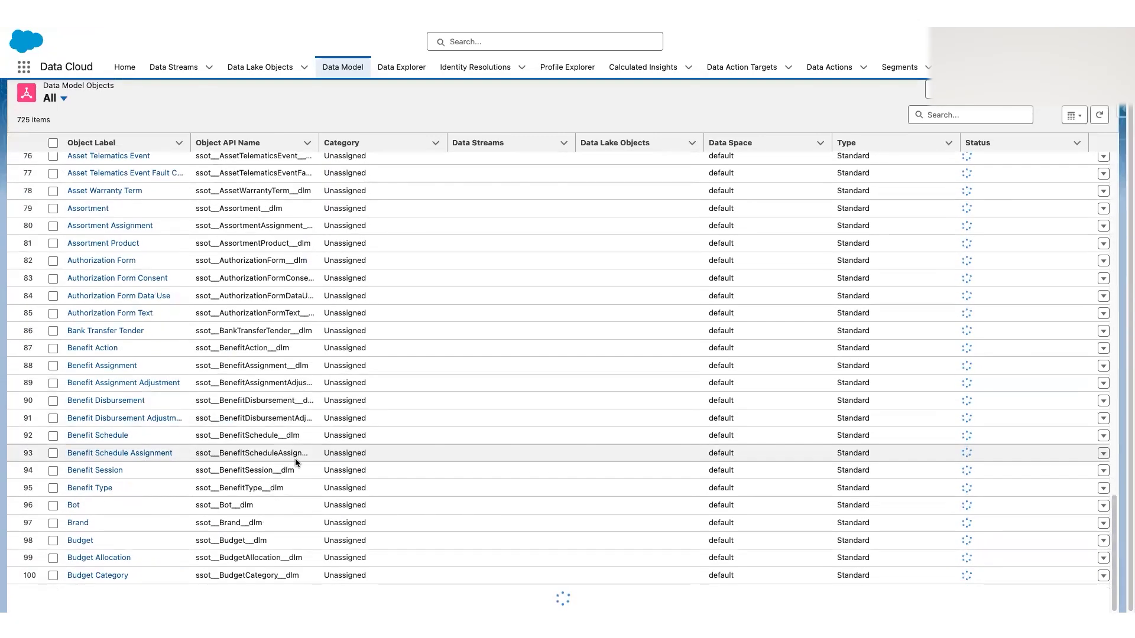
scroll(290, 449, "down", 14)
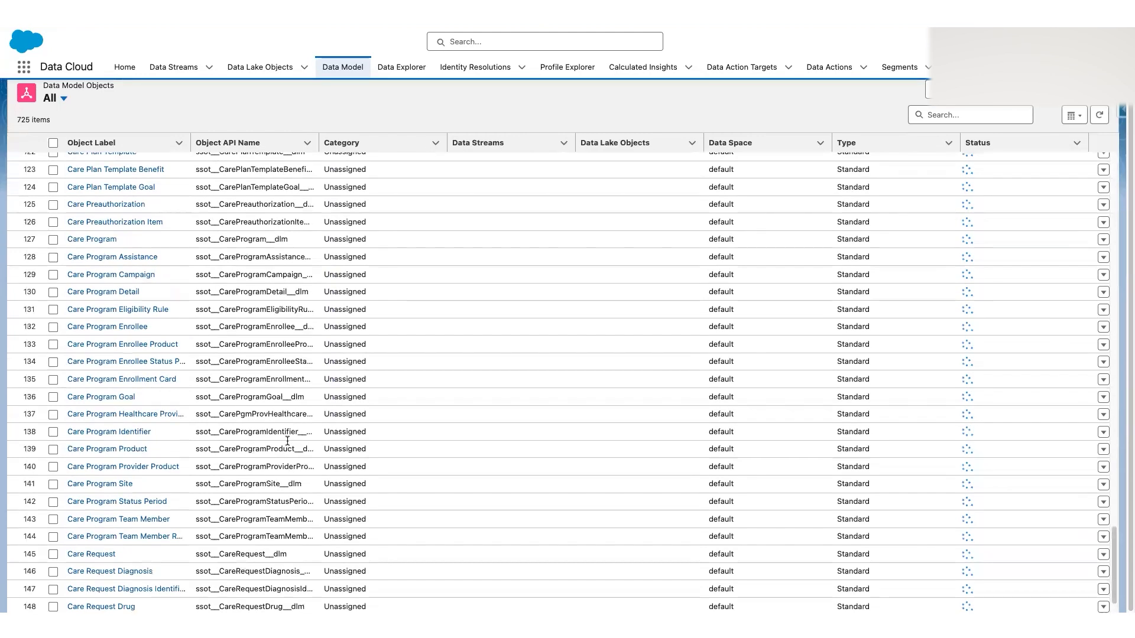
Search all data model objects for "individua" and switch the list back to mapped objects.
scroll(487, 239, "up", 8)
scroll(488, 238, "up", 20)
scroll(934, 120, "up", 1)
left_click(944, 130)
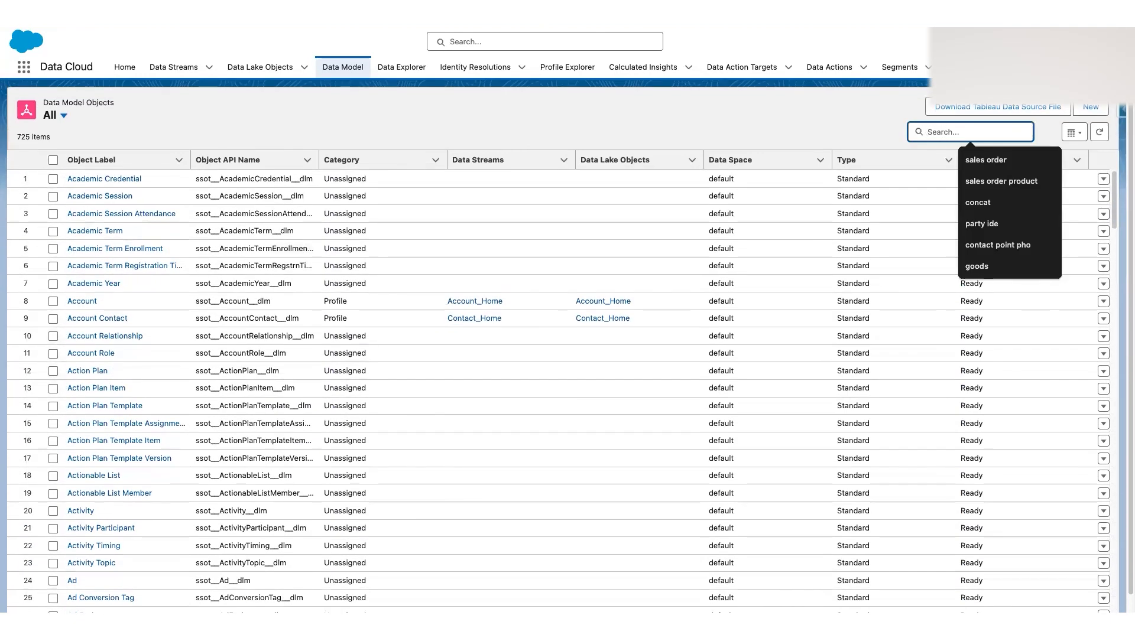
type("indivudla")
key("BackSpace")
key("BackSpace")
key("BackSpace")
key("BackSpace")
key("BackSpace")
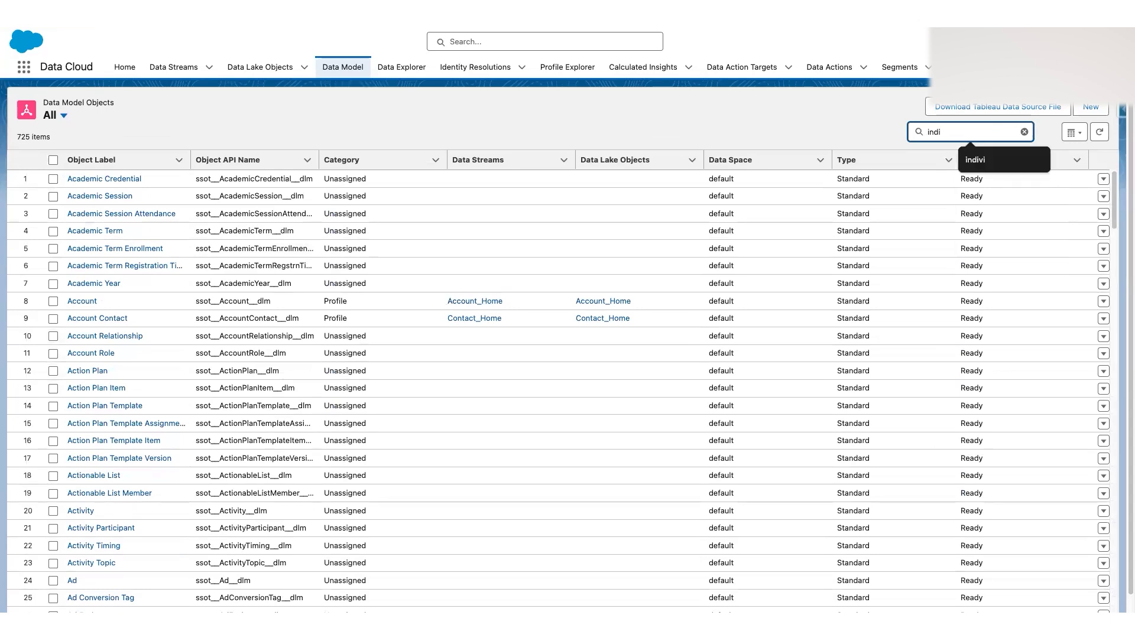
type("vidua")
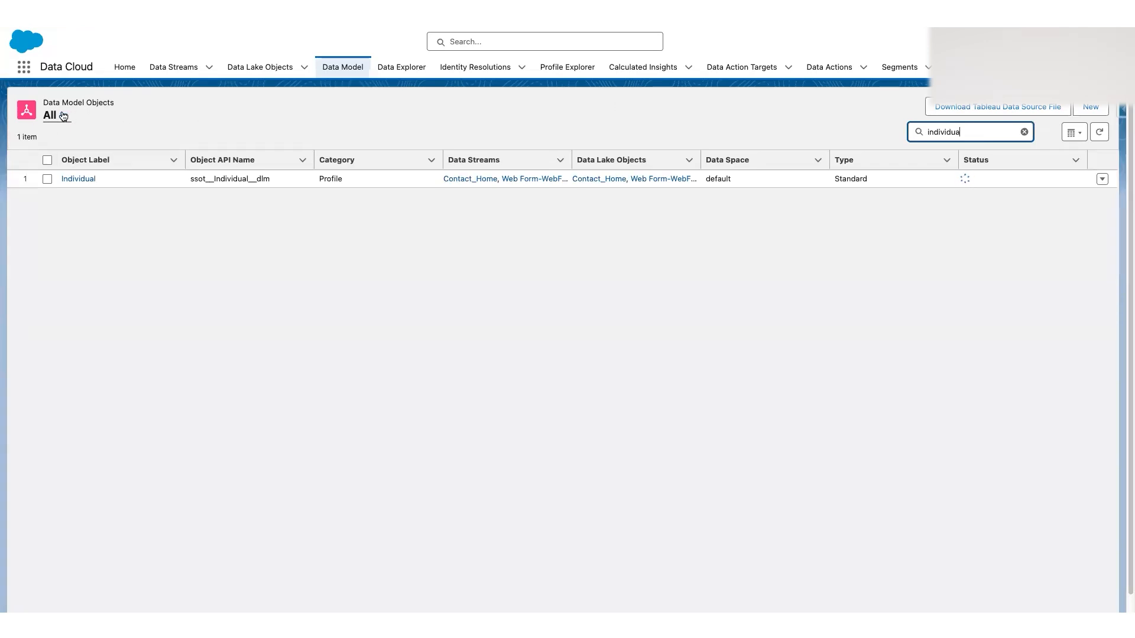
left_click(62, 115)
left_click(79, 174)
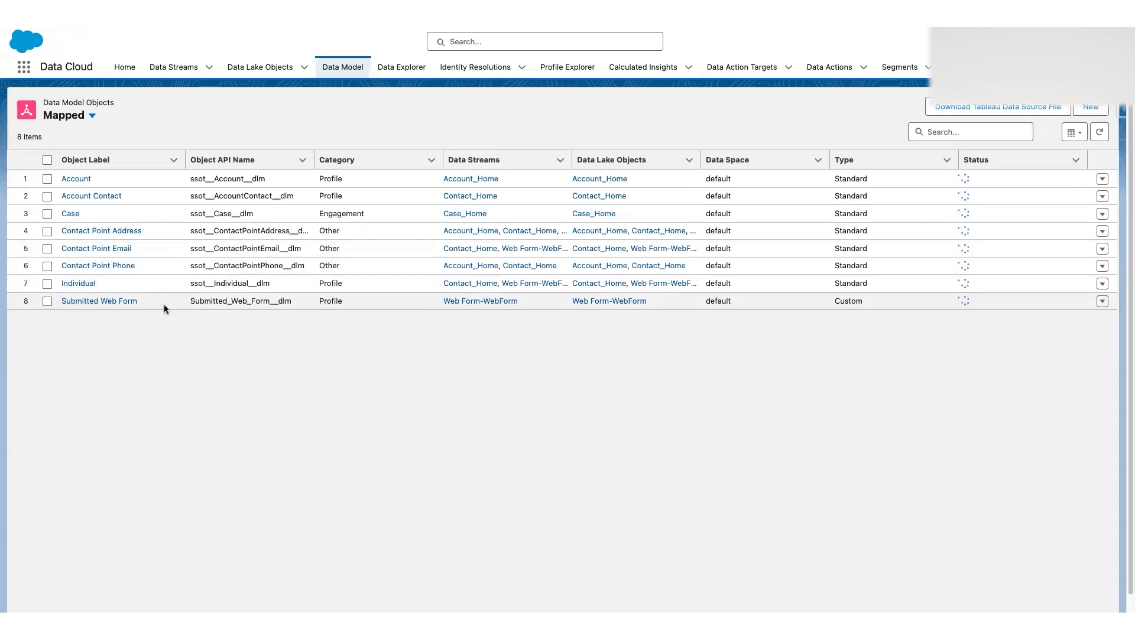
Check the Contact_Home data lake object's record count and data space details, and open its field mappings for review.
left_click(266, 71)
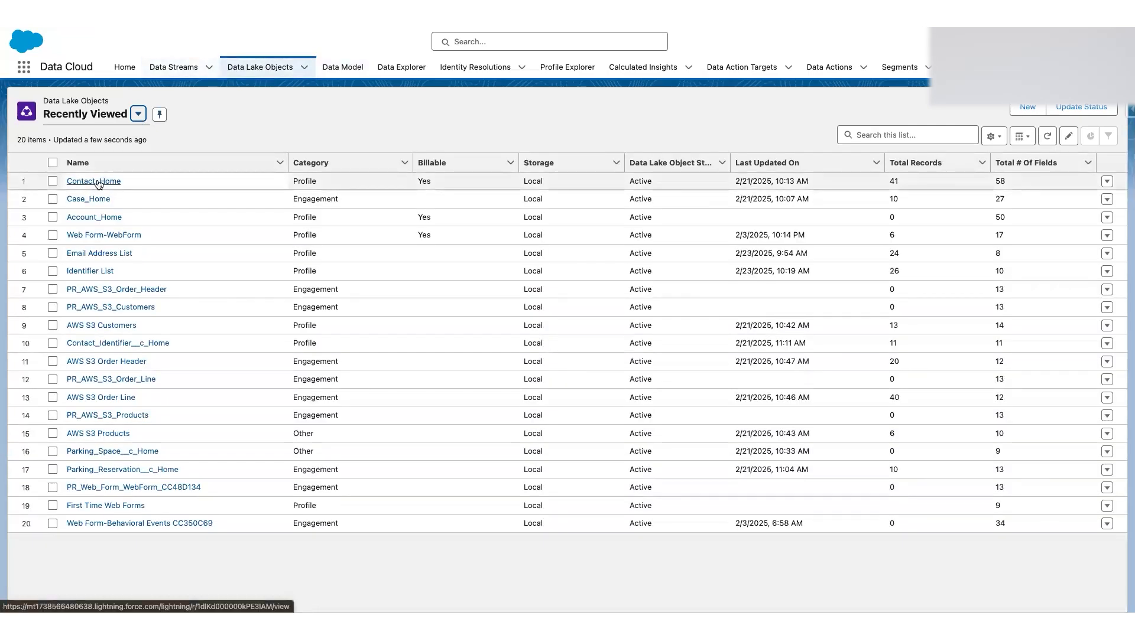
left_click(894, 183)
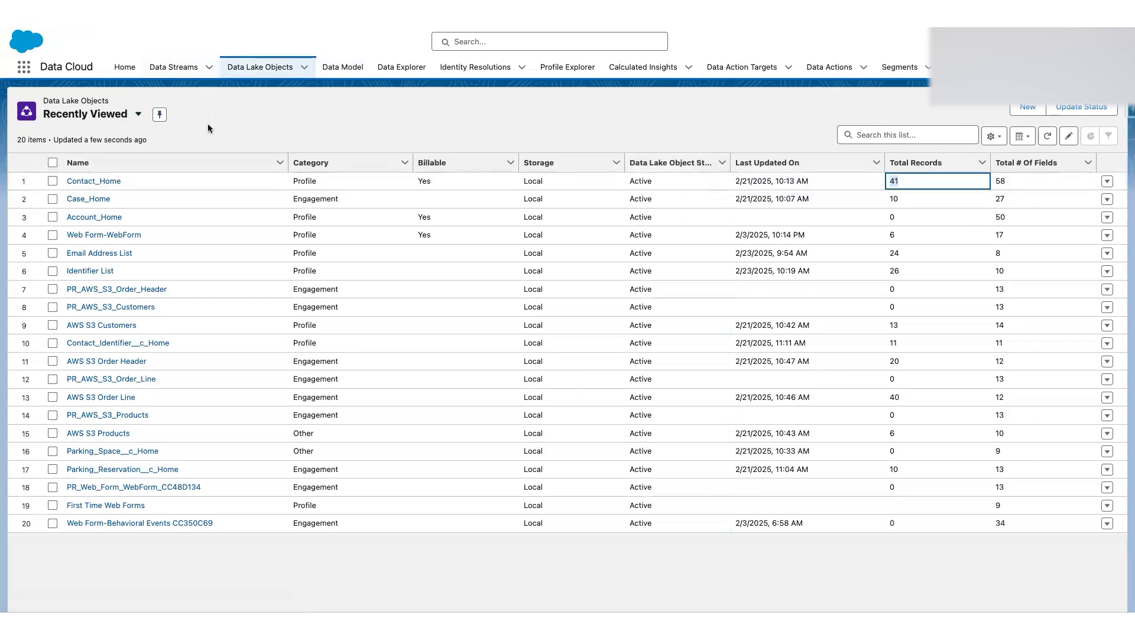
left_click(87, 180)
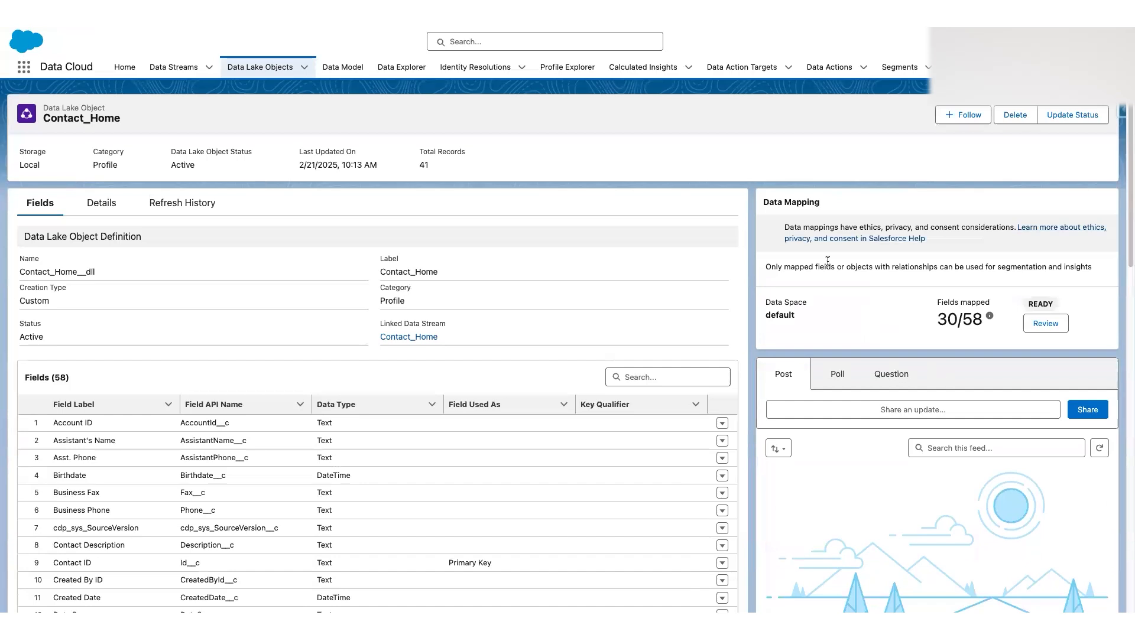
double_click(767, 300)
left_click(939, 297)
left_click(1046, 325)
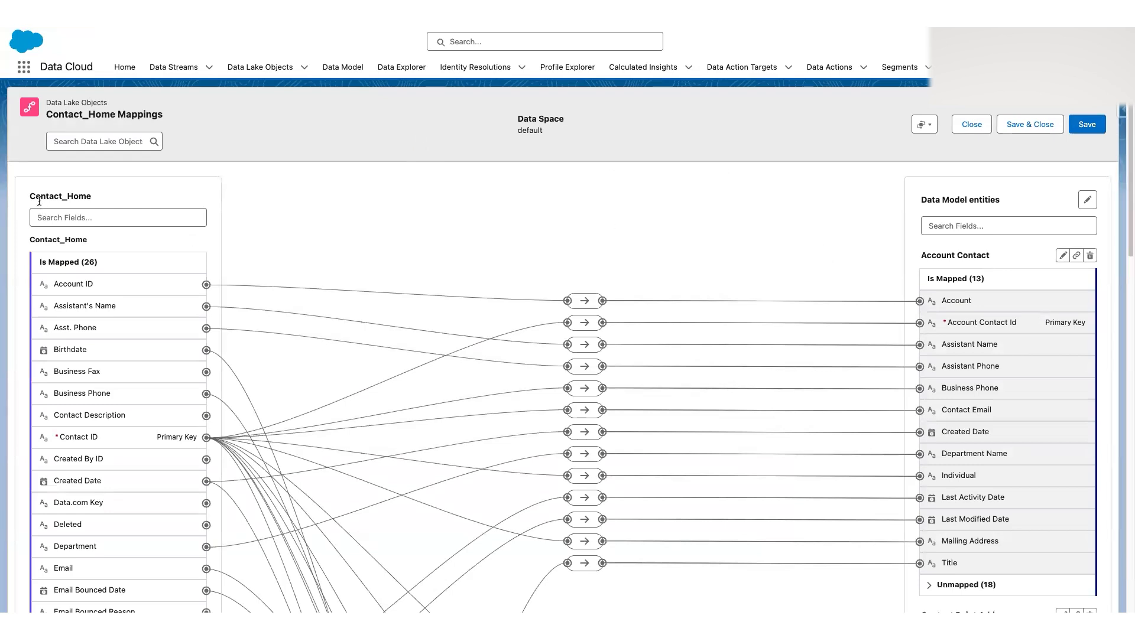
Examine how Contact_Home fields map to the Account Contact entity, and highlight that entity's name.
scroll(144, 329, "down", 2)
scroll(144, 329, "up", 2)
scroll(959, 208, "down", 1)
left_click_drag(921, 191, 979, 191)
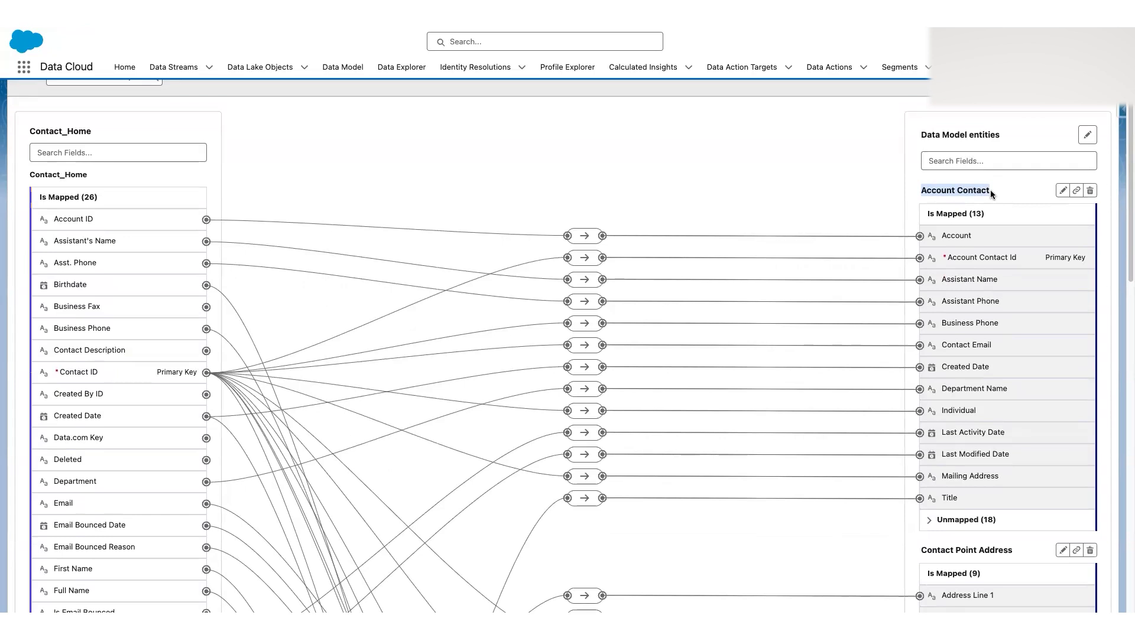
left_click(877, 186)
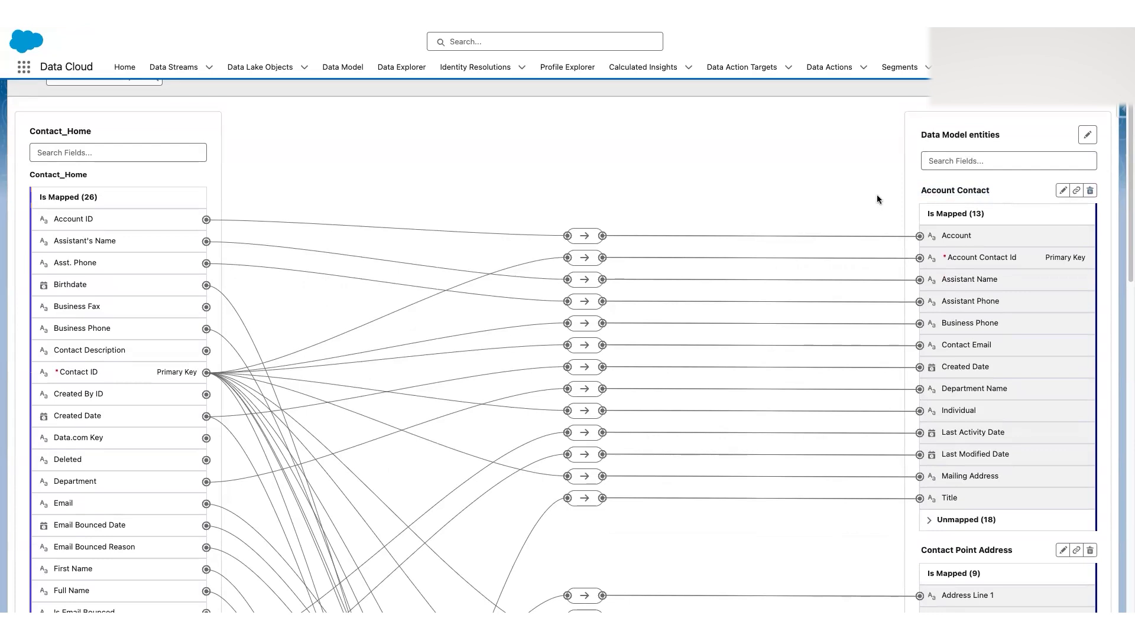
left_click_drag(992, 188, 768, 184)
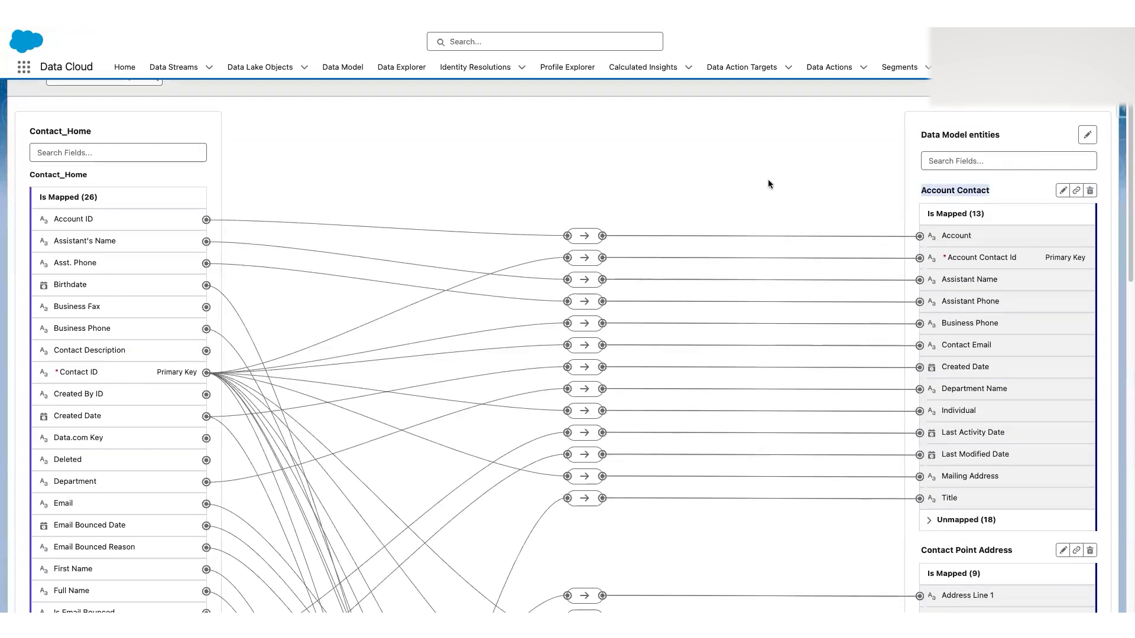
Review the Contact_Home fields mapped to Contact Point Address and highlight that entity's name.
scroll(785, 208, "down", 4)
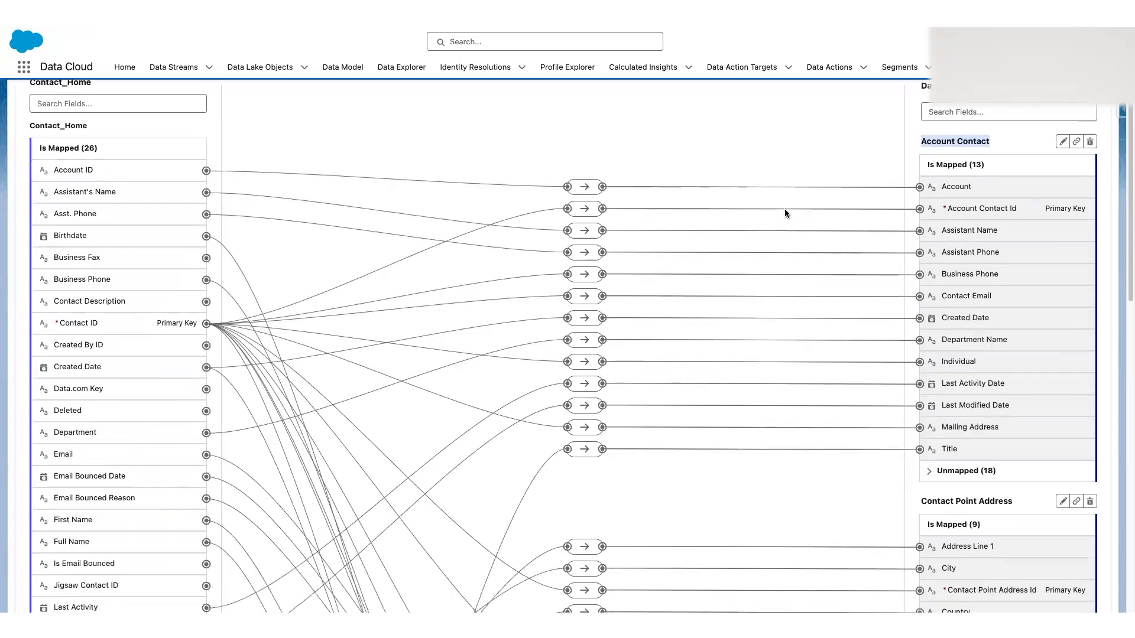
scroll(785, 216, "down", 5)
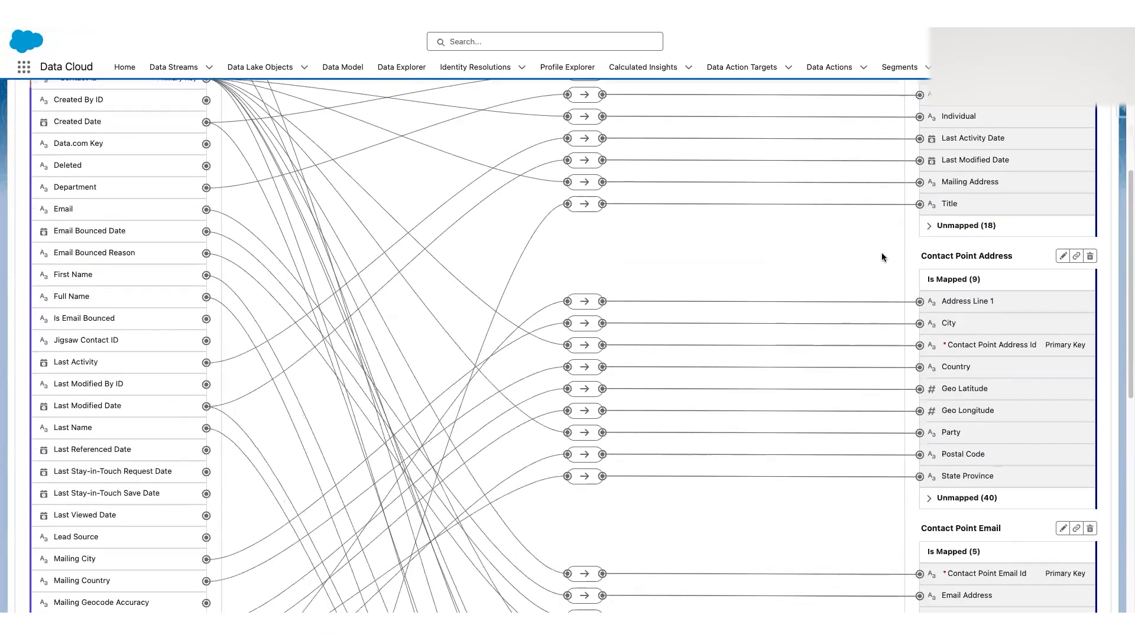
scroll(917, 196, "up", 3)
left_click_drag(921, 238, 1013, 237)
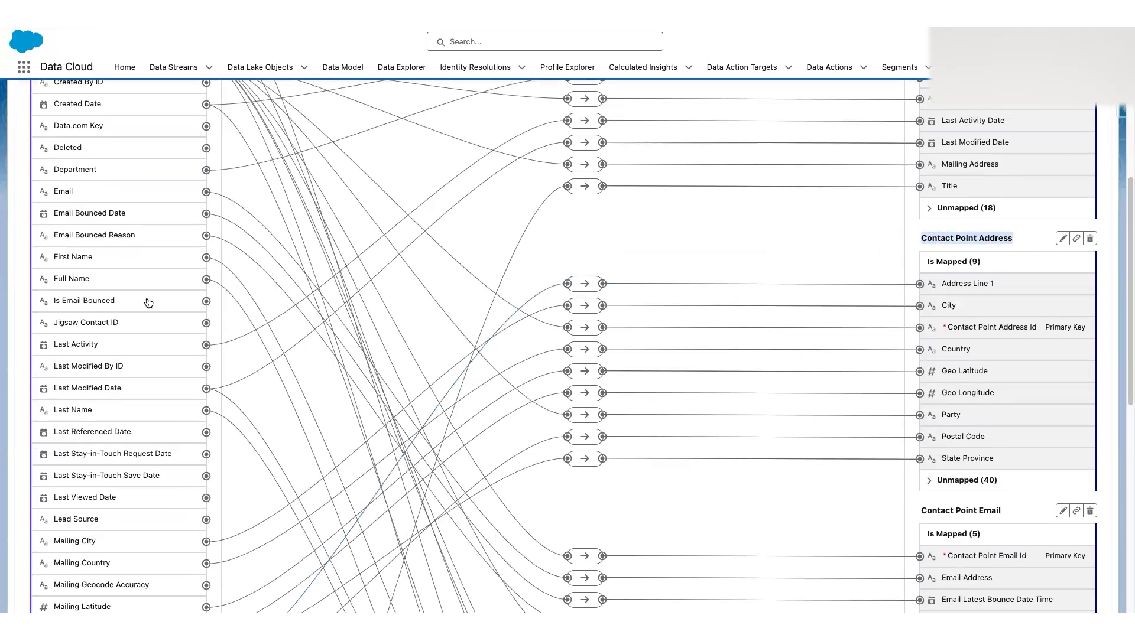
left_click(900, 257)
Highlight the Contact Point Email, Contact Point Phone and Individual entity names and review their field mappings.
scroll(878, 282, "down", 5)
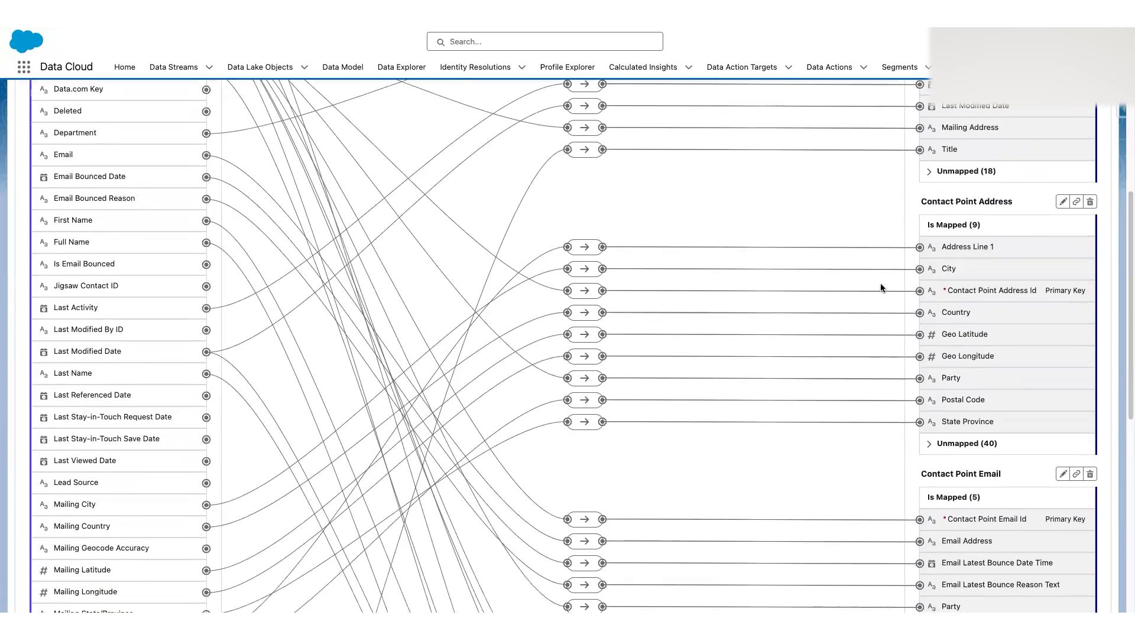
left_click_drag(920, 297, 1002, 296)
scroll(859, 318, "down", 2)
left_click_drag(921, 377, 1005, 377)
scroll(885, 384, "down", 2)
left_click_drag(920, 449, 966, 450)
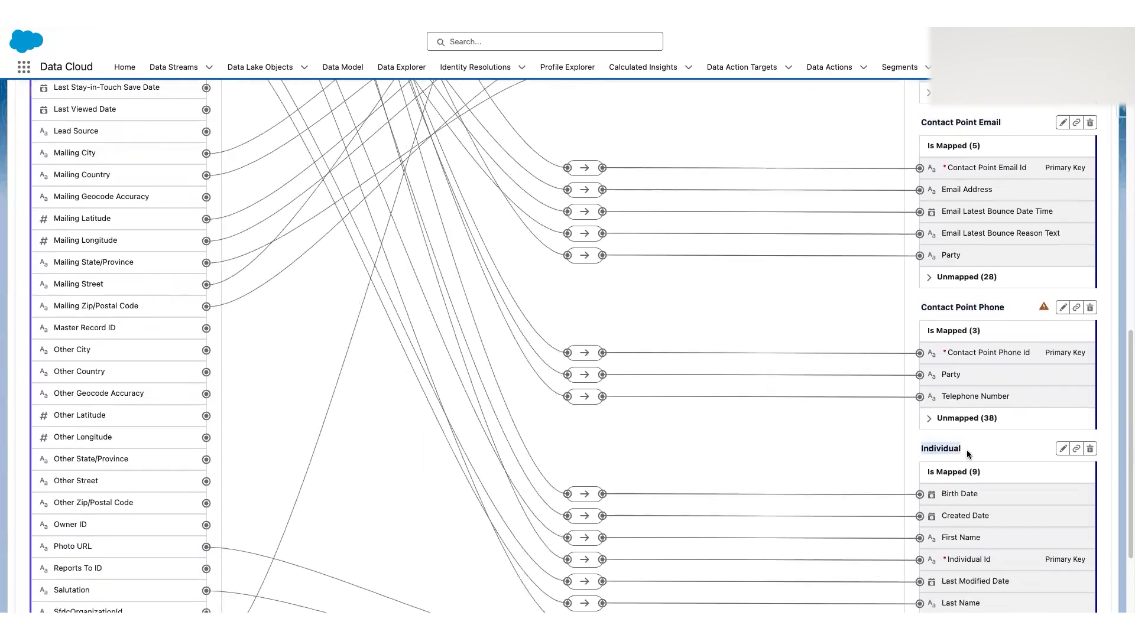
scroll(839, 439, "down", 2)
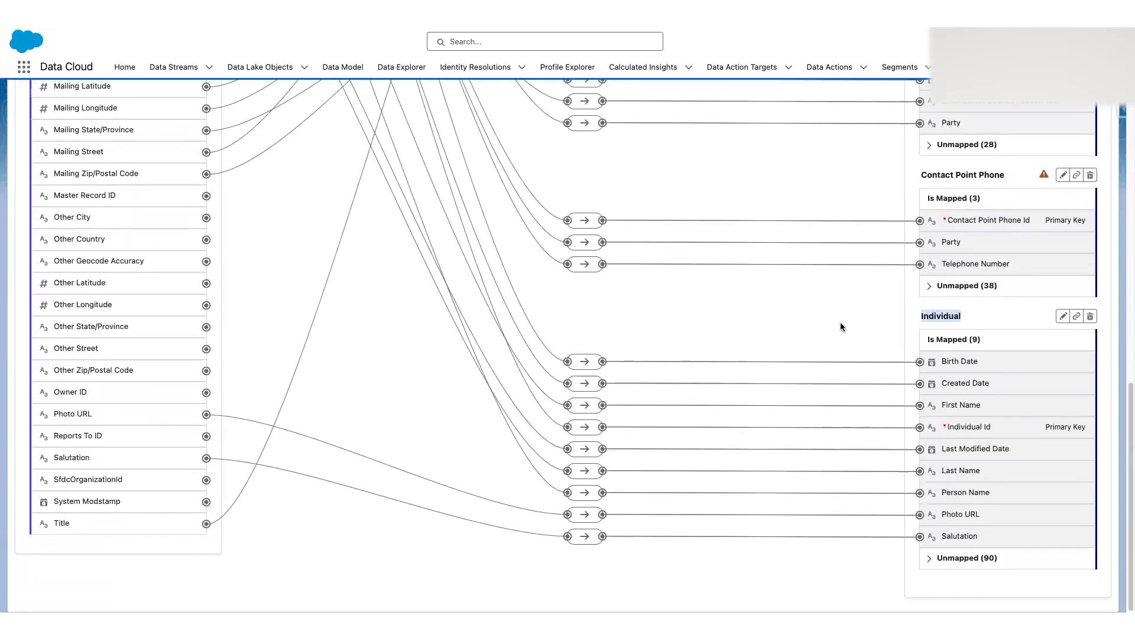
left_click(841, 324)
Remove the Account Contact entity and its field mappings from the Contact_Home mappings.
scroll(897, 331, "up", 5)
scroll(896, 331, "up", 10)
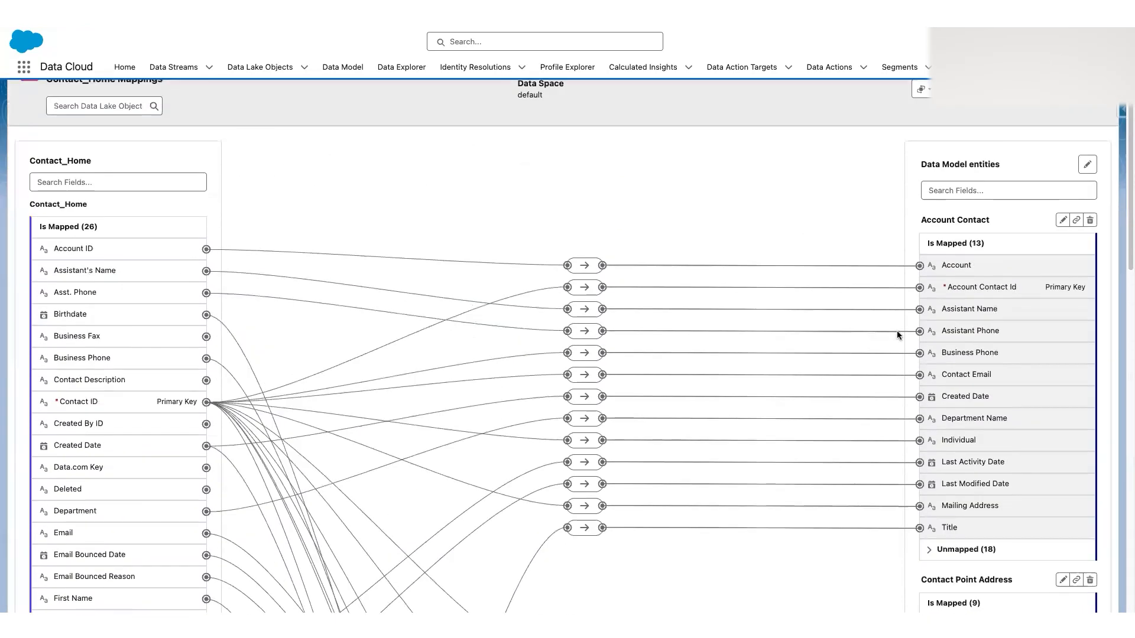
scroll(896, 331, "up", 1)
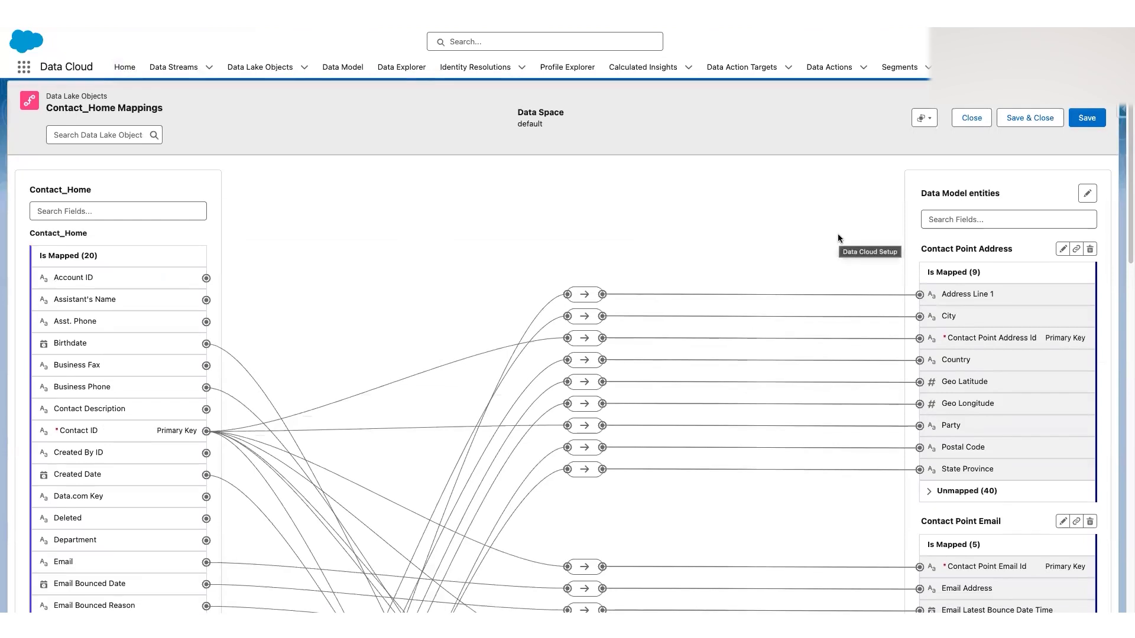
Request removal of the Contact Point Address entity, inspect its flow version dependencies, and cancel the removal.
left_click(1091, 257)
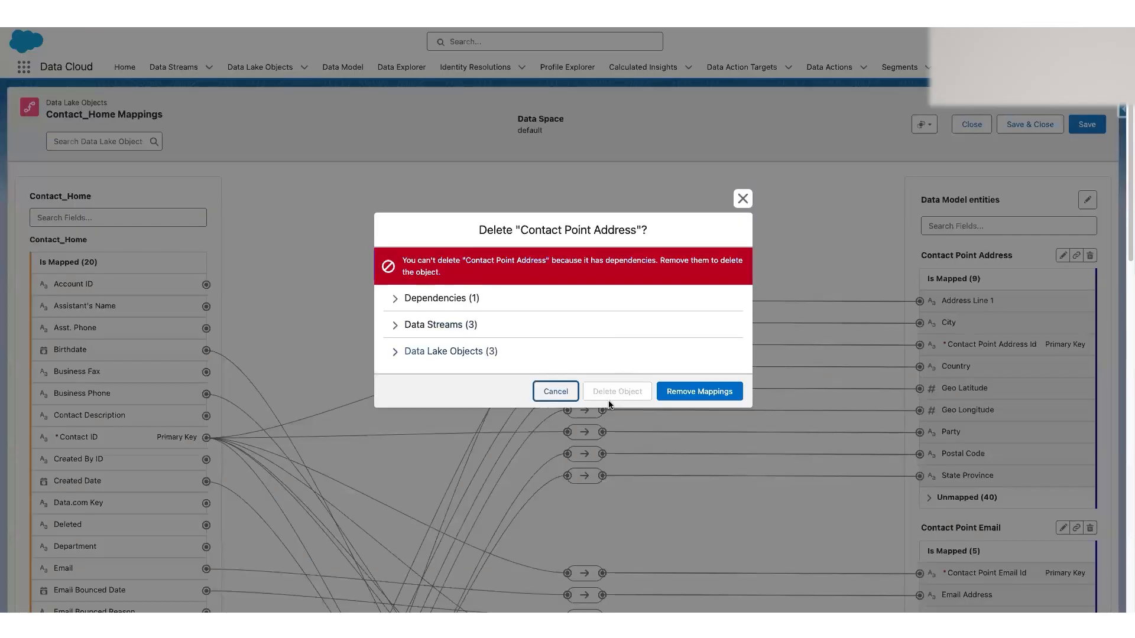
left_click_drag(466, 260, 695, 260)
left_click(374, 308)
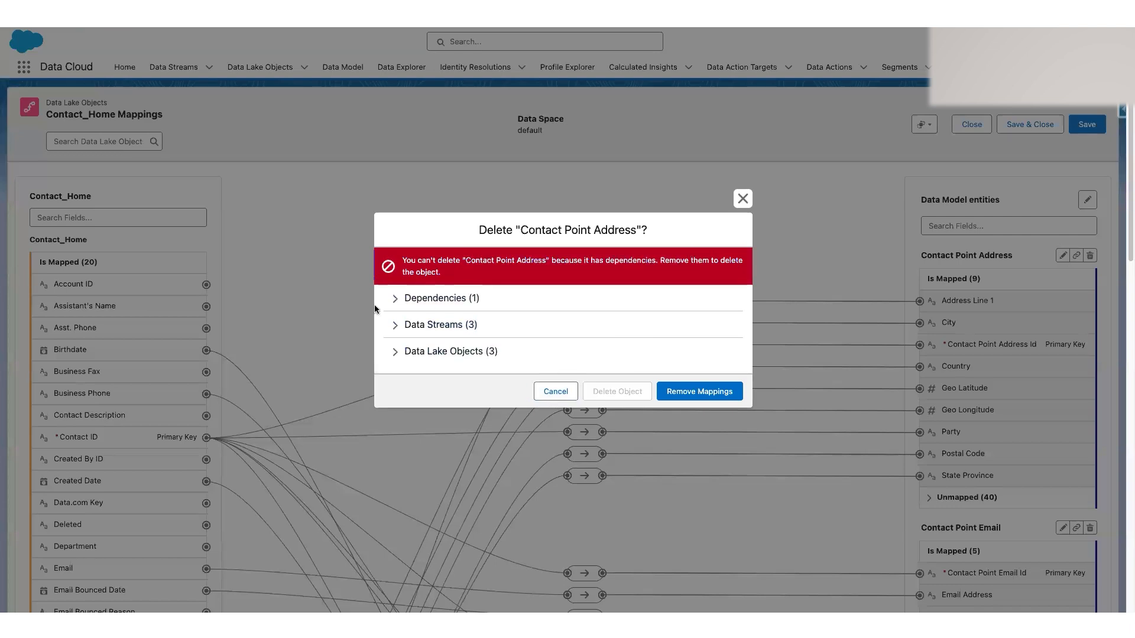
left_click(399, 299)
left_click(403, 319)
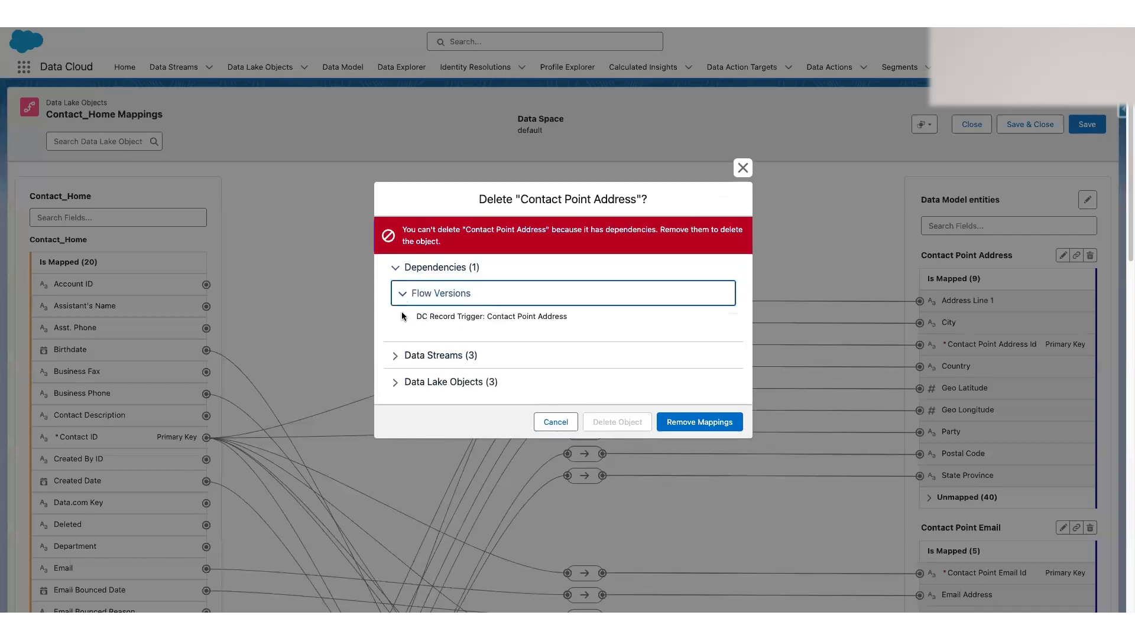
left_click(563, 422)
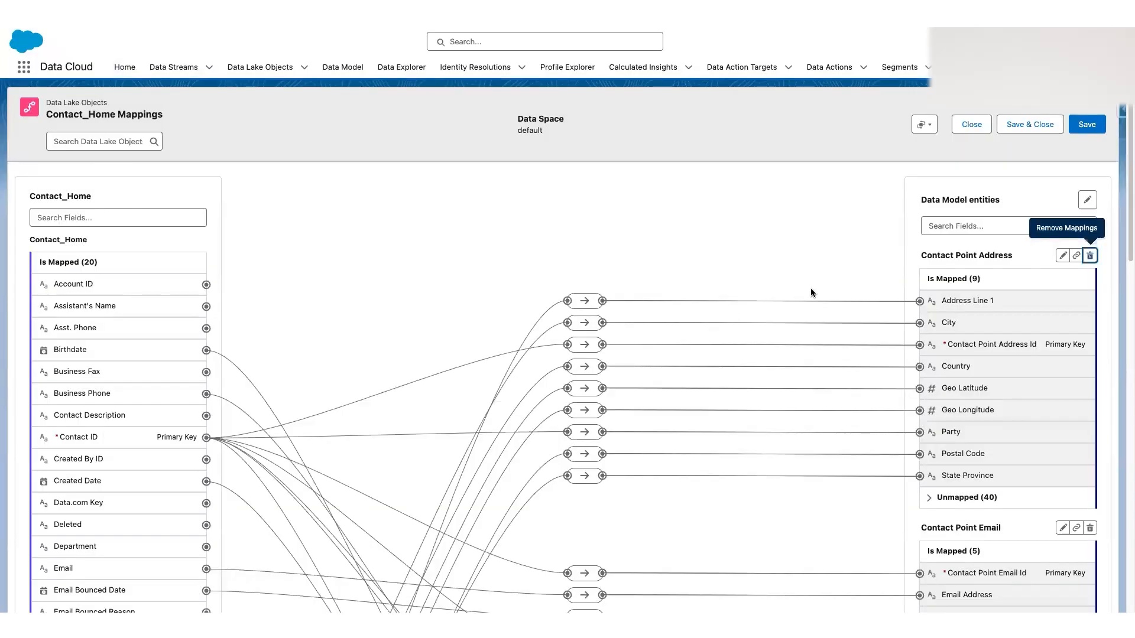
Review the remaining entity mappings and filter the Contact_Home source fields by "first name".
scroll(810, 288, "down", 1)
left_click(732, 242)
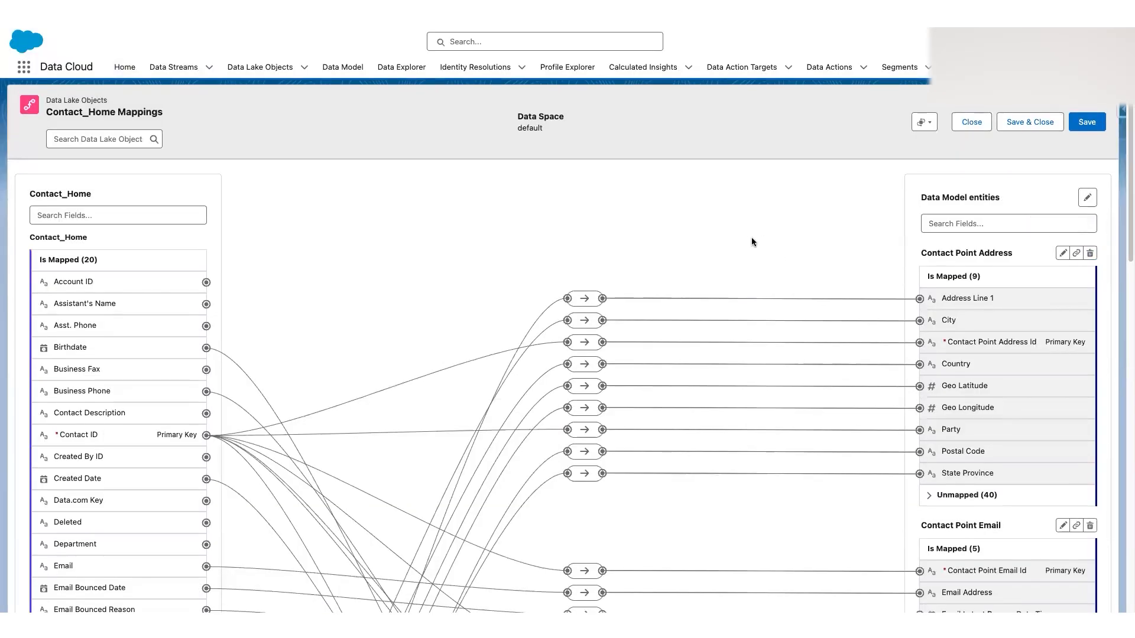
scroll(792, 243, "down", 5)
scroll(793, 246, "down", 4)
scroll(787, 235, "up", 7)
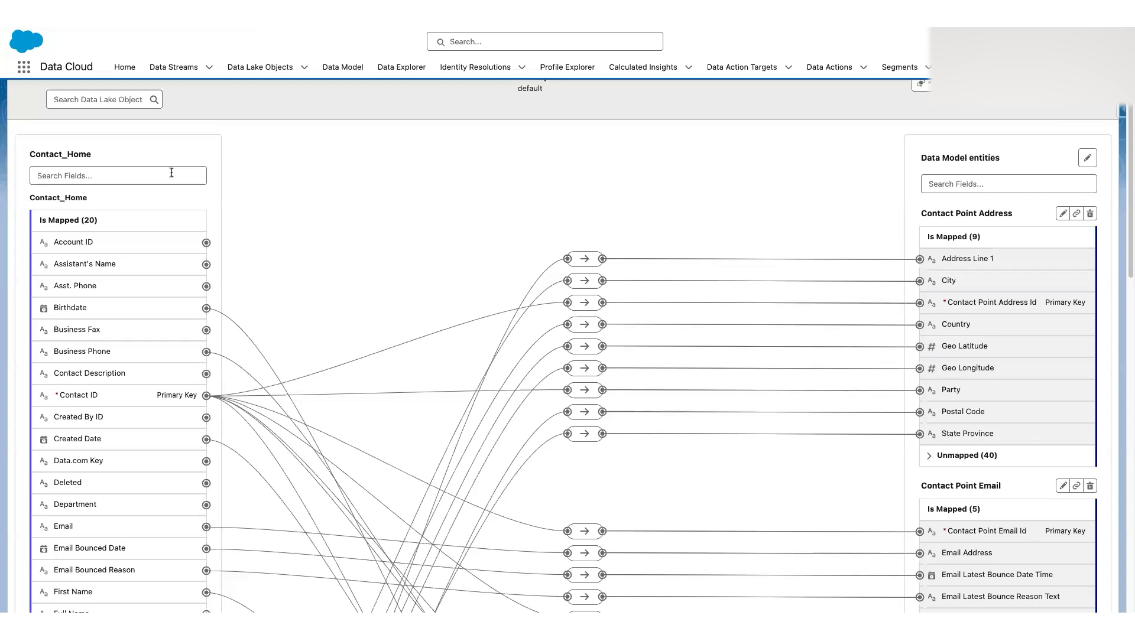
scroll(318, 193, "up", 1)
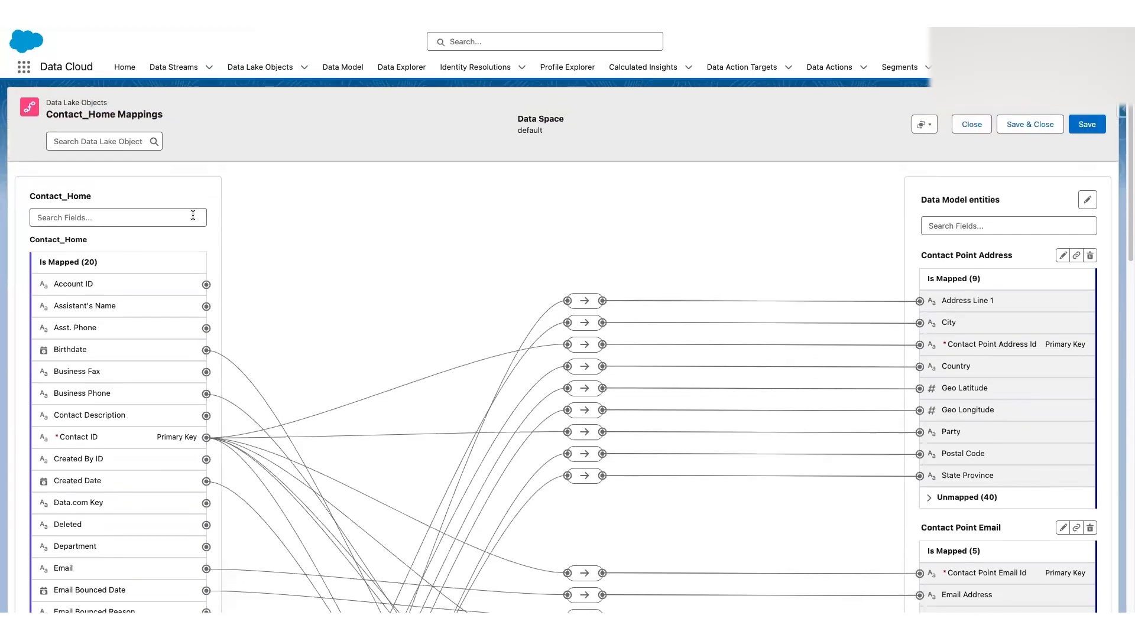
left_click(193, 215)
type("first")
type(" an")
key("BackSpace")
key("BackSpace")
type("name")
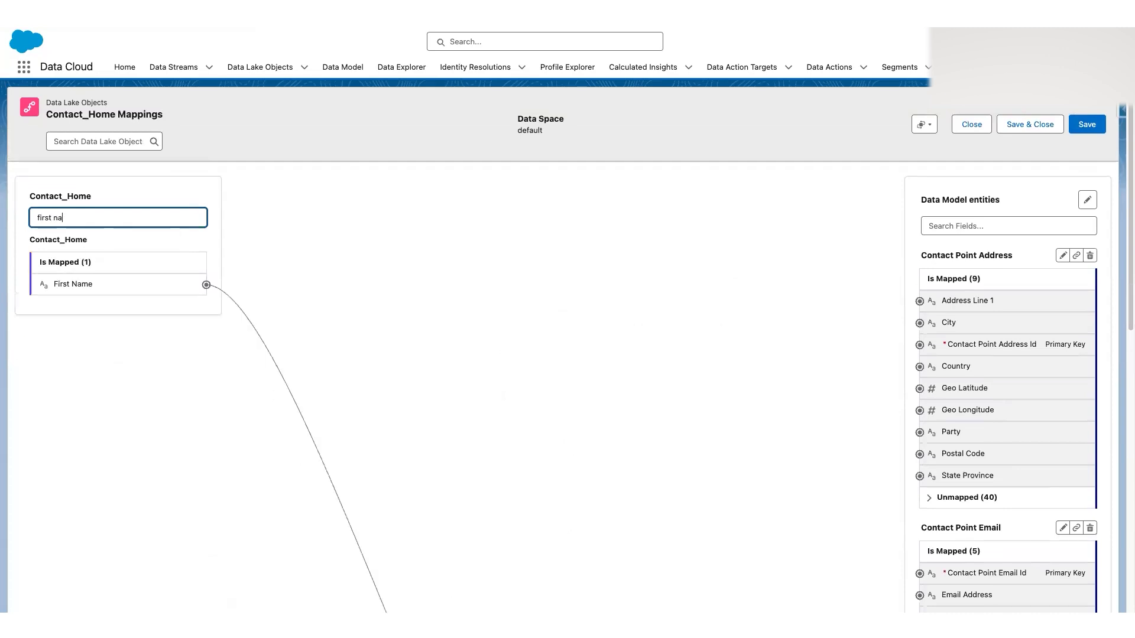
left_click(475, 264)
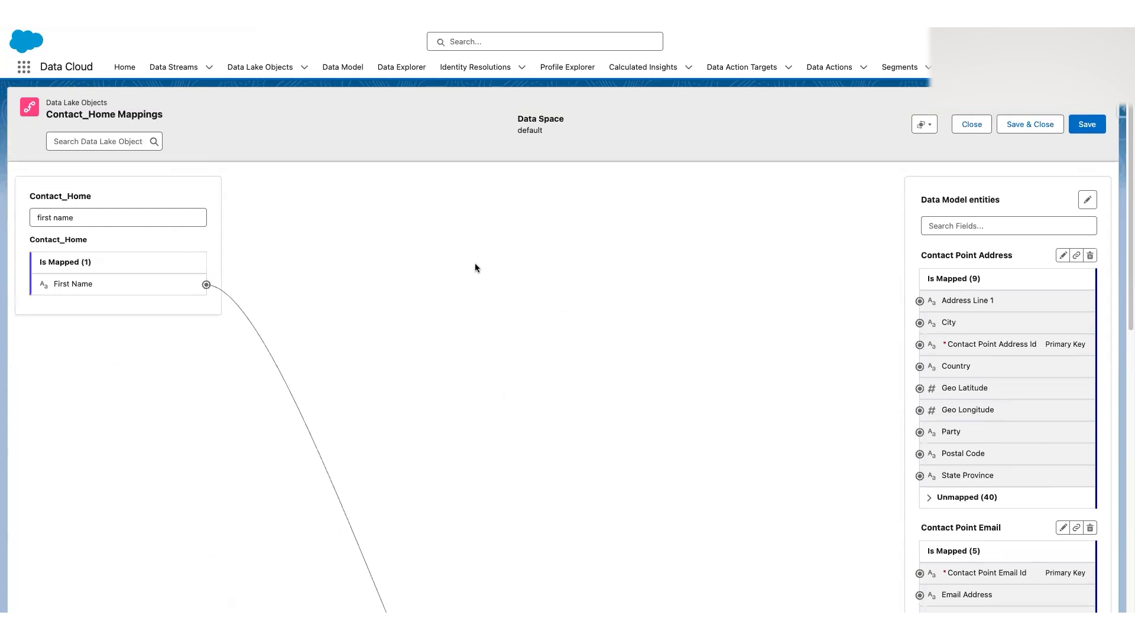
Trace the mapping line of the Contact_Home First Name field to its target data model entity.
scroll(644, 264, "down", 10)
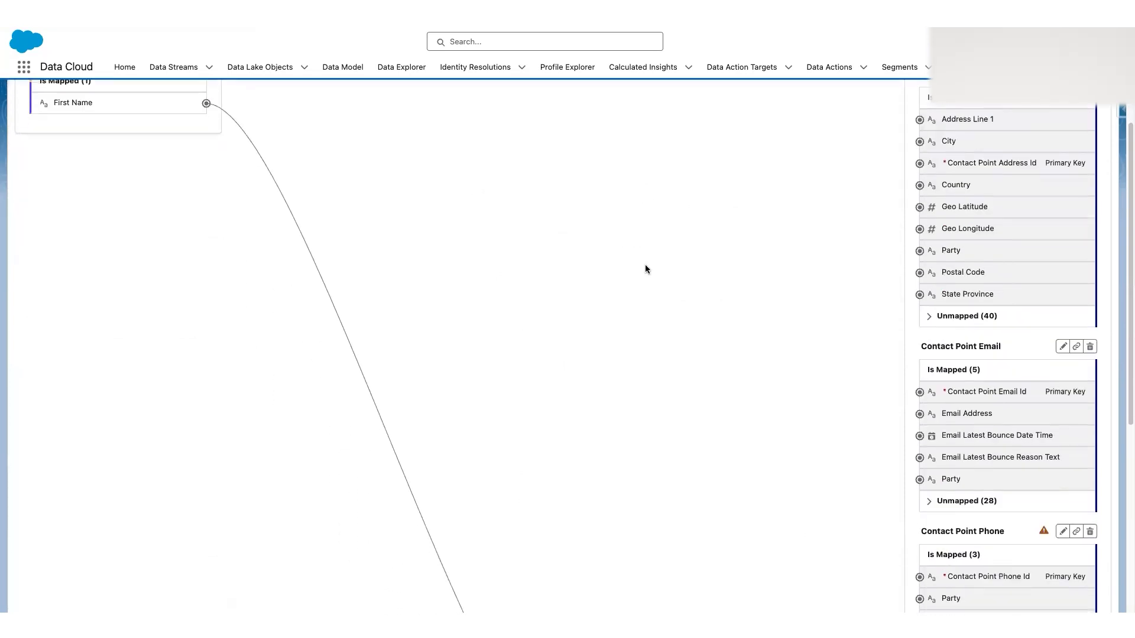
scroll(662, 276, "down", 3)
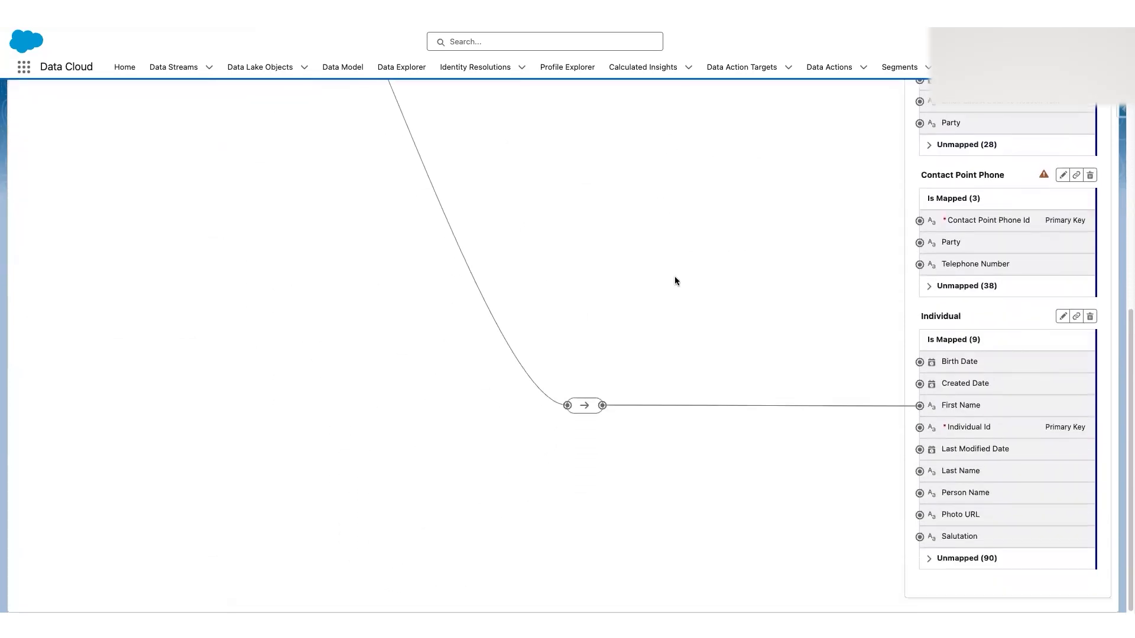
scroll(675, 281, "up", 10)
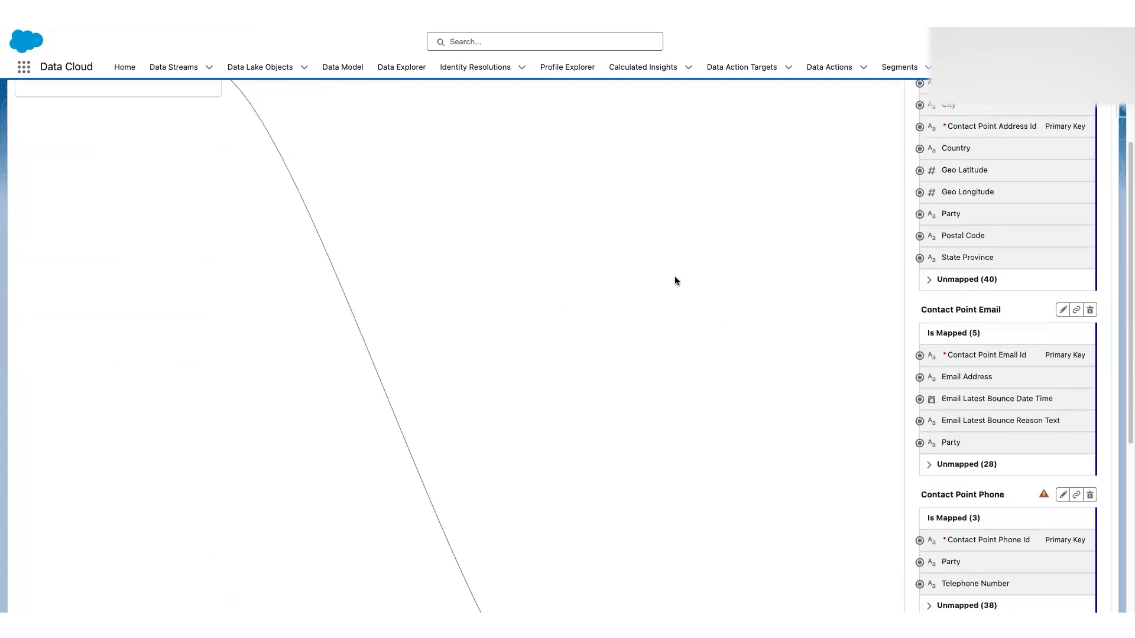
scroll(675, 281, "up", 6)
Clear the Contact_Home source field filter and review the mapping lines of the full field list.
left_click(183, 215)
key("super+a")
key("BackSpace")
left_click(420, 260)
scroll(420, 269, "down", 6)
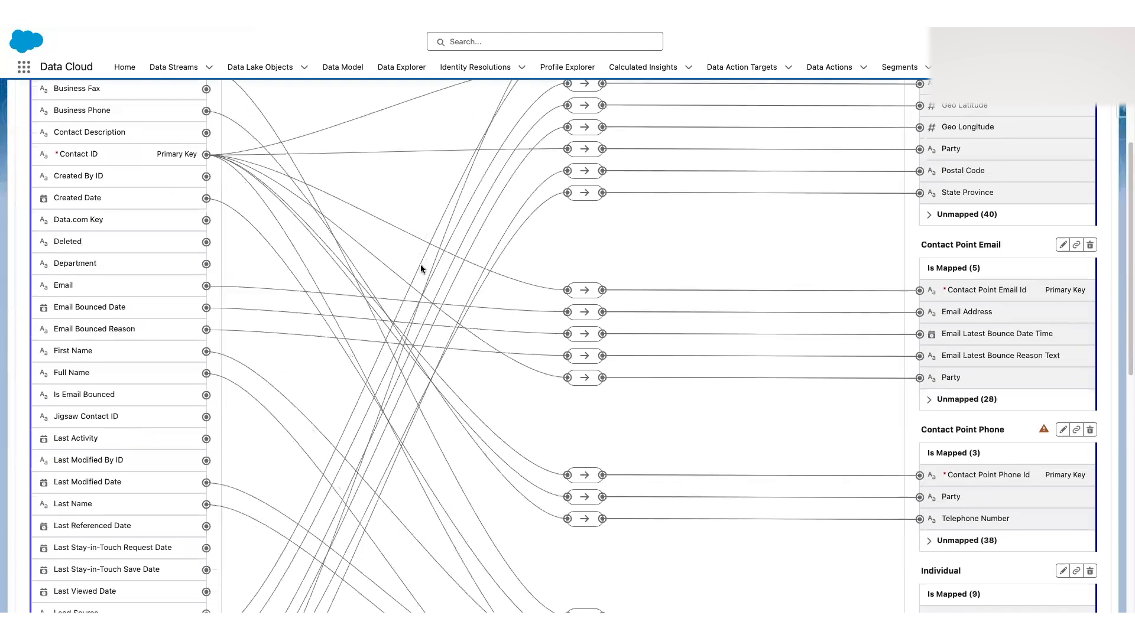
scroll(422, 269, "down", 3)
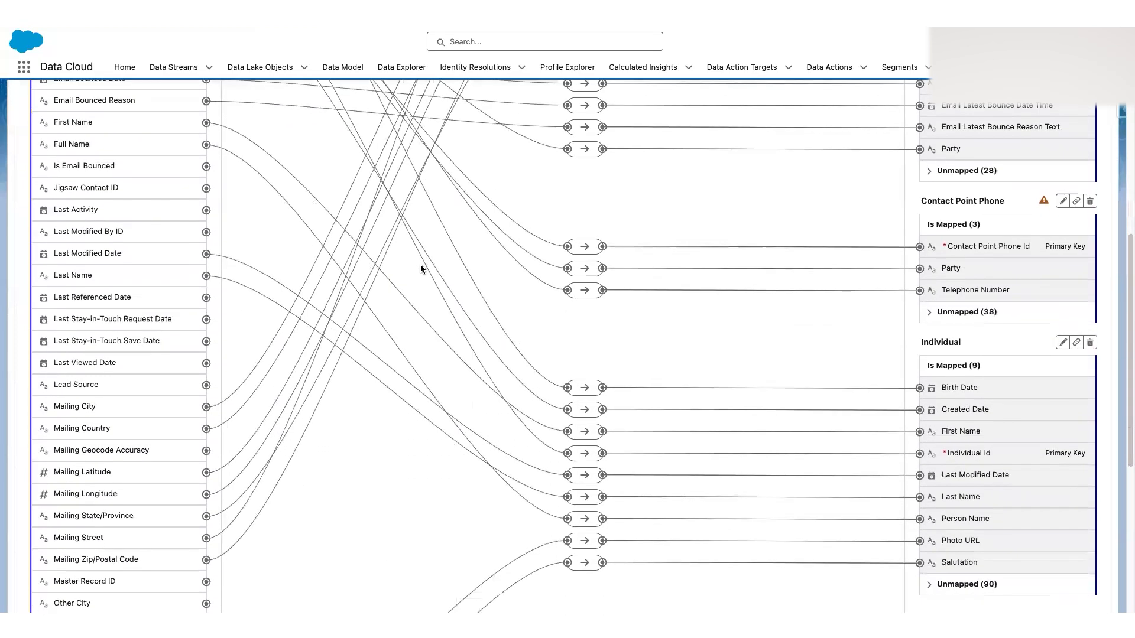
scroll(421, 269, "down", 6)
scroll(421, 269, "down", 1)
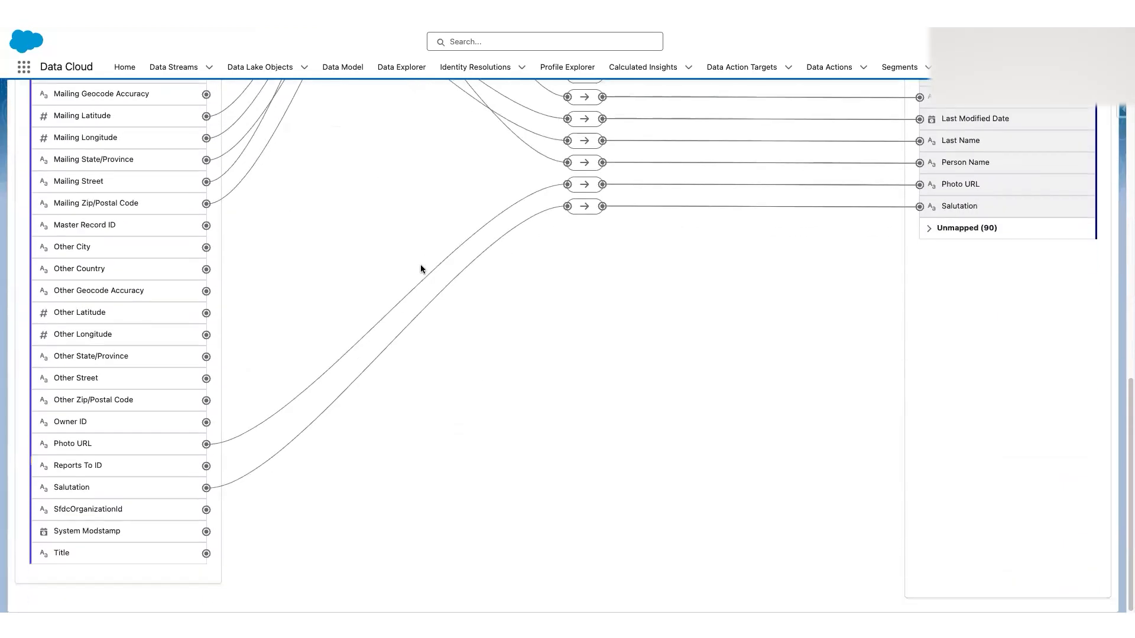
scroll(347, 267, "up", 15)
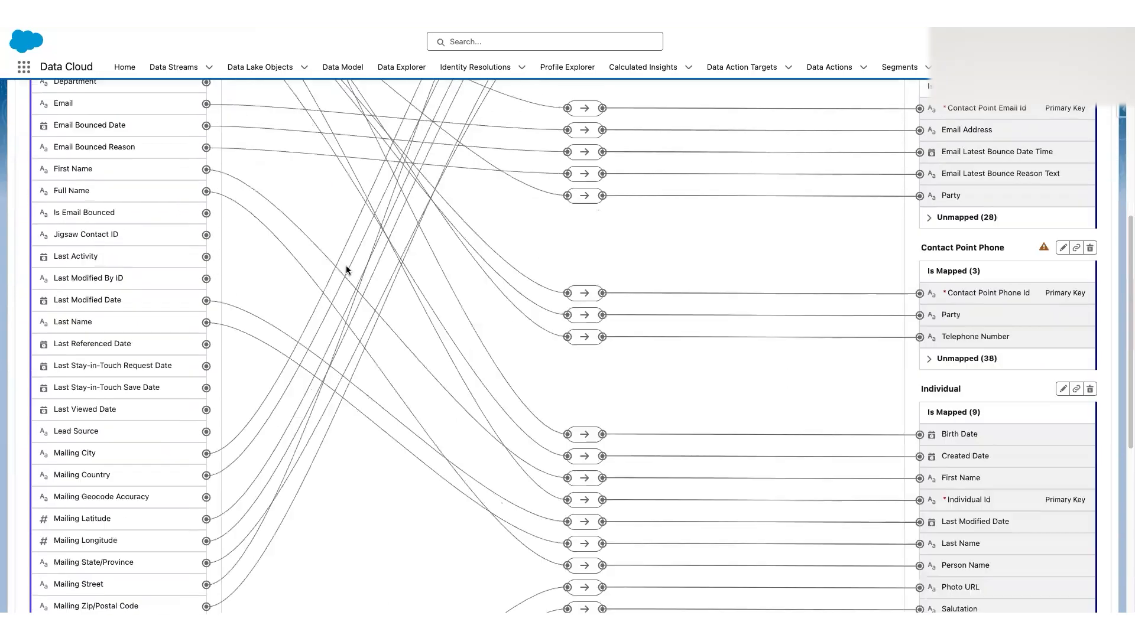
Filter the Contact_Home source fields by "first name" and follow the field's mapping to its data model entity.
left_click(137, 218)
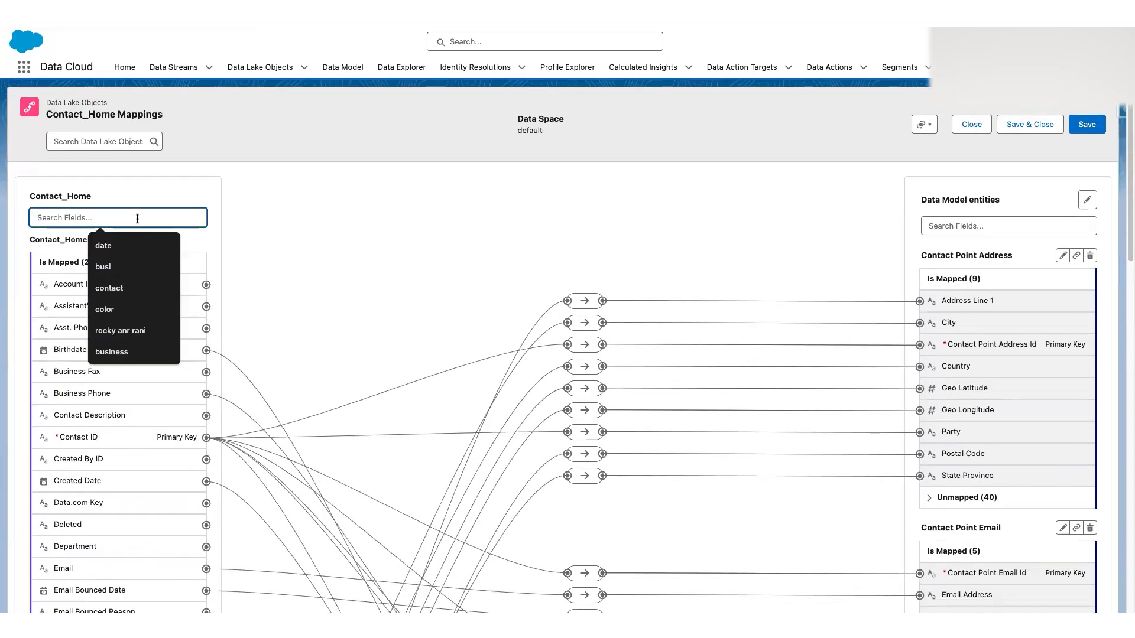
type("first name")
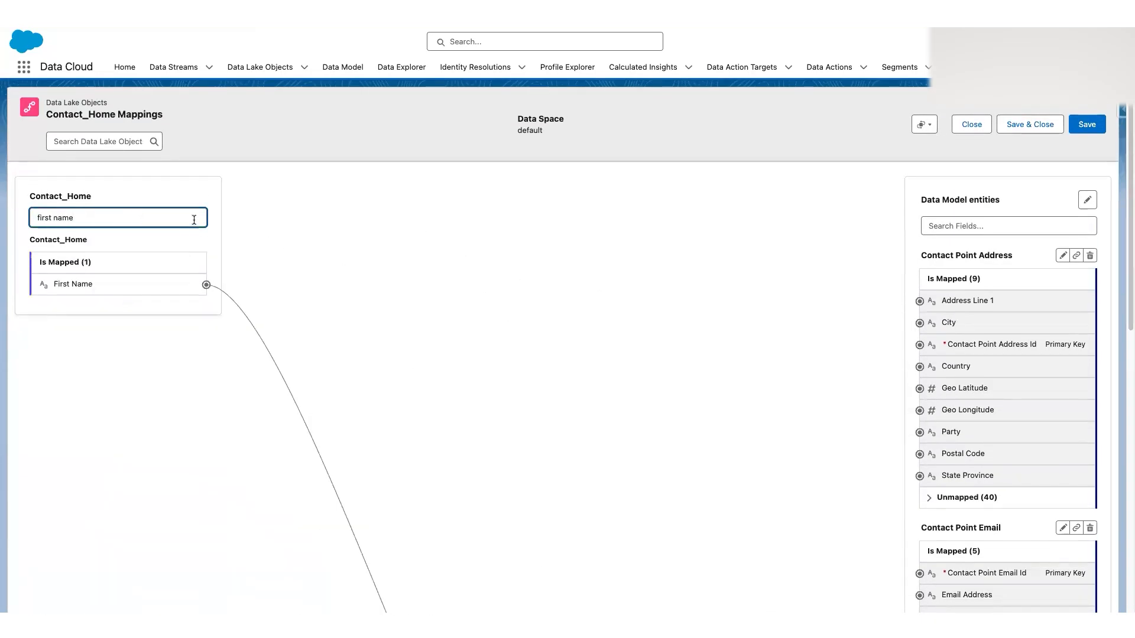
left_click(292, 219)
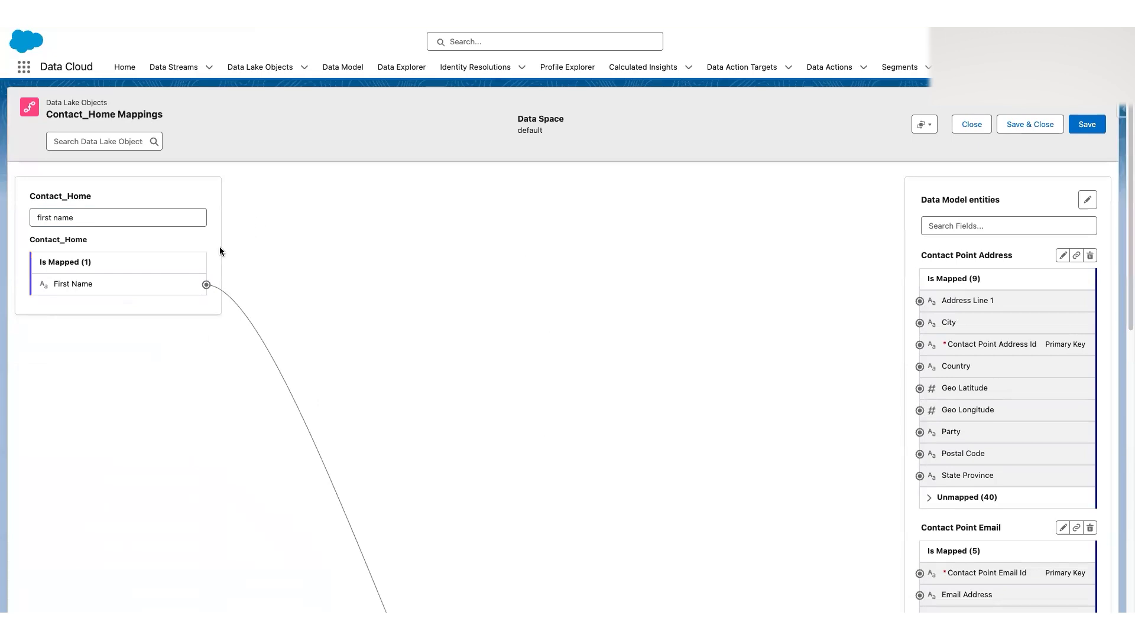
scroll(473, 264, "down", 2)
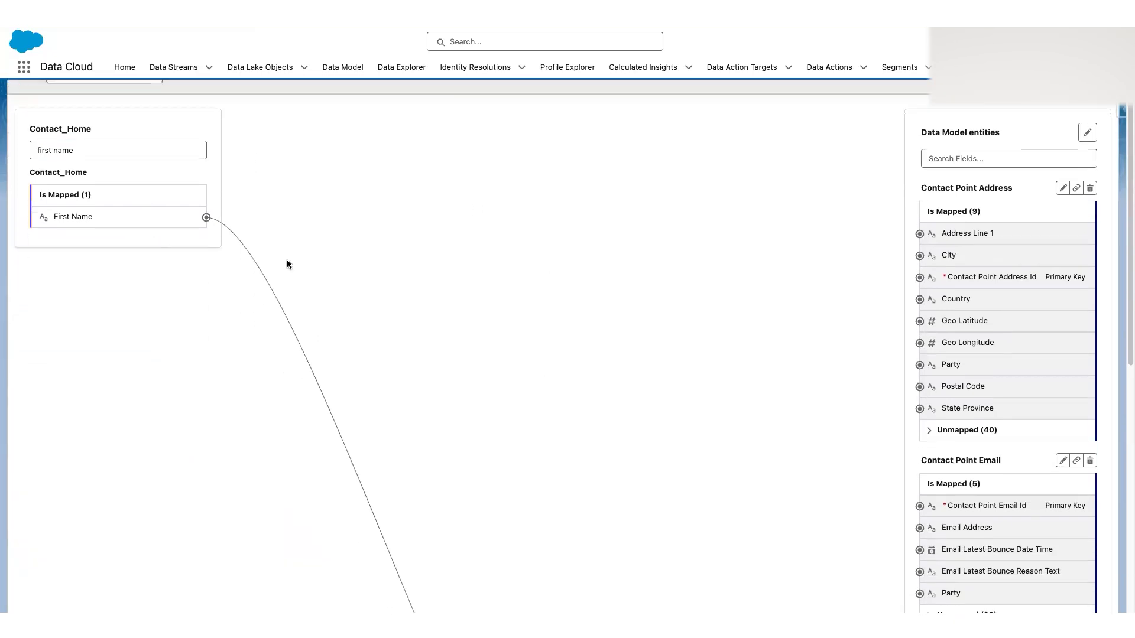
scroll(707, 332, "down", 5)
scroll(708, 335, "down", 2)
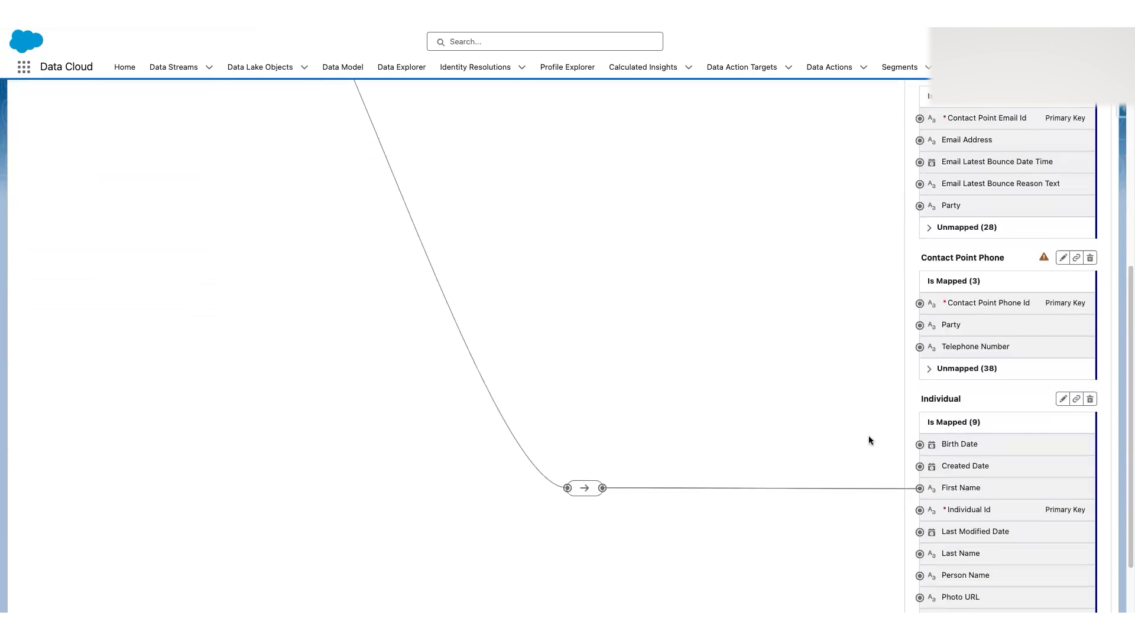
scroll(869, 440, "up", 8)
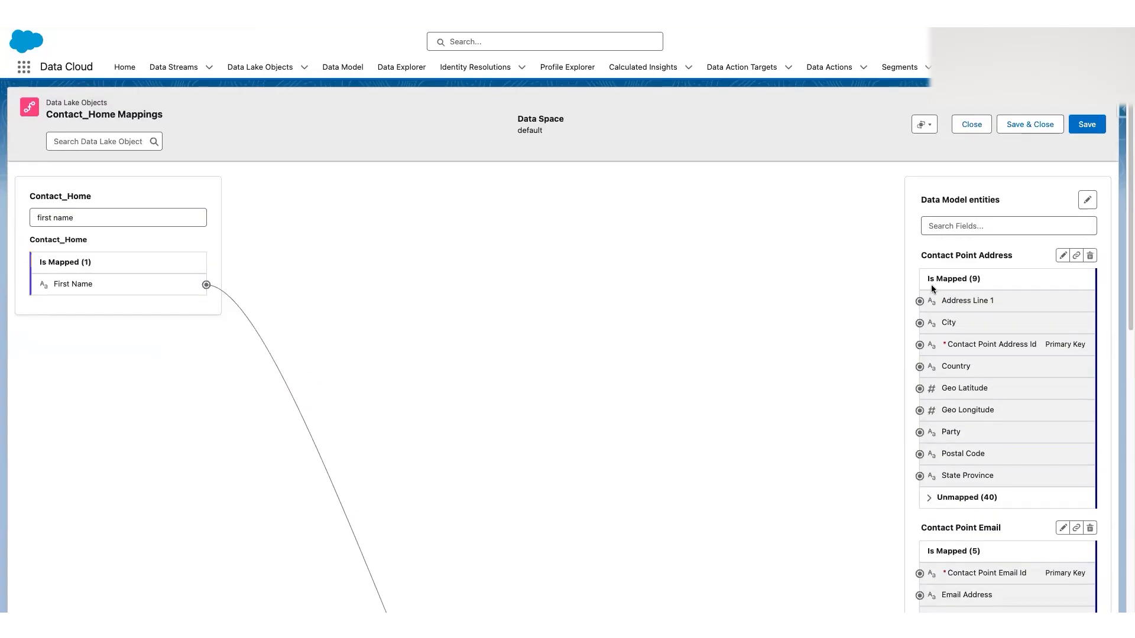
Clear the source field filter, filter the data model entity fields by "first name", and trace the mapping back to its source field.
left_click(178, 214)
key("ctrl+a")
key("BackSpace")
left_click(957, 223)
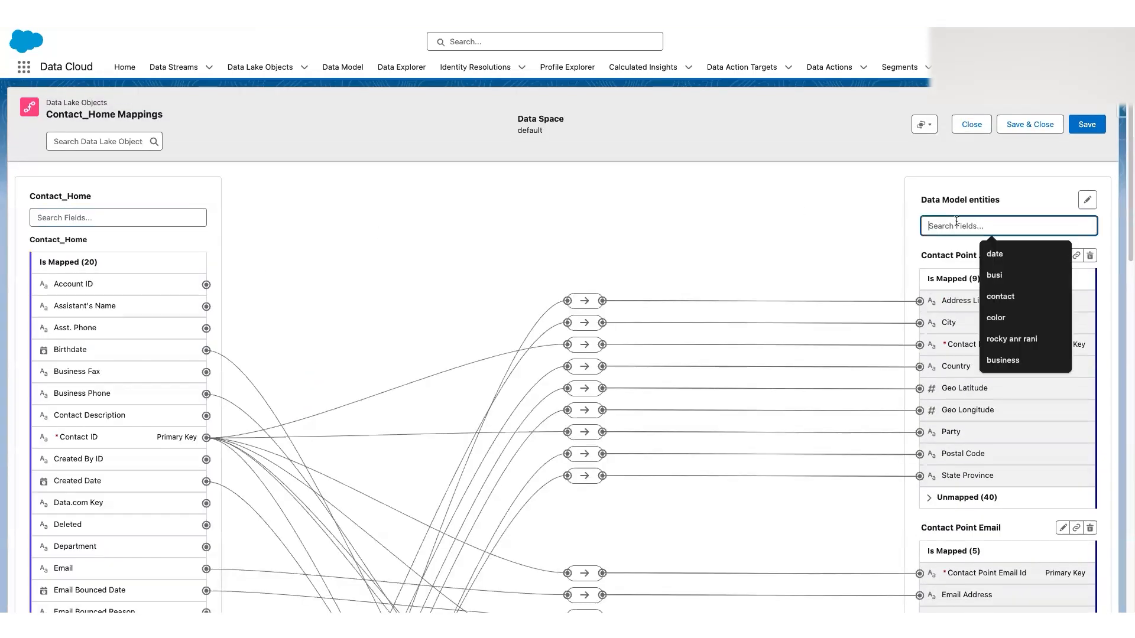
type("firsrt")
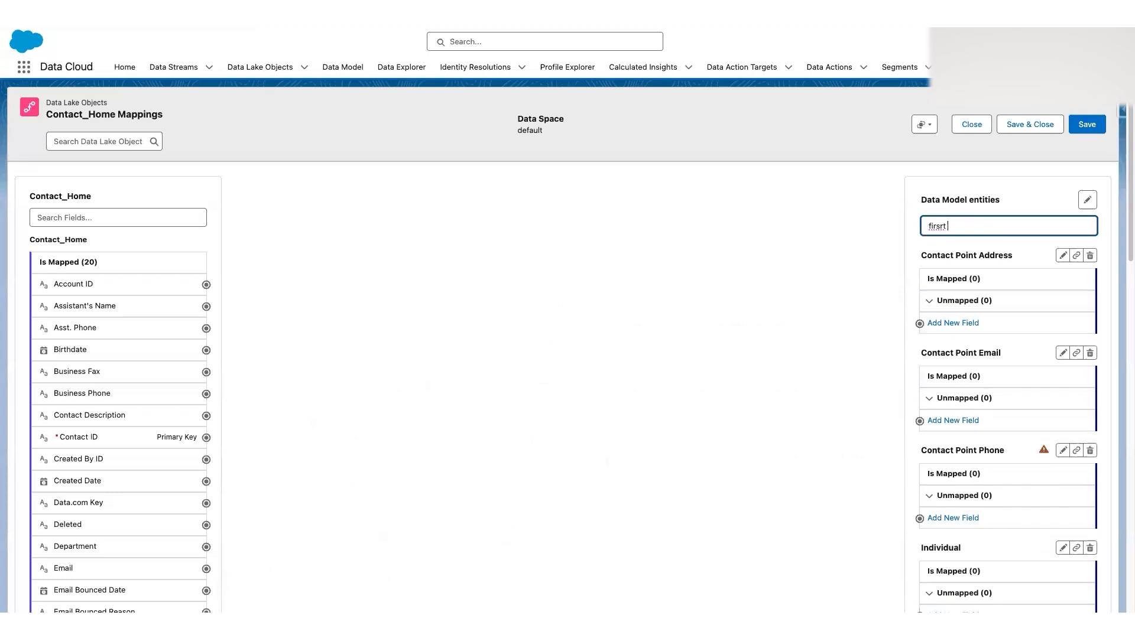
key("BackSpace")
type("s")
key("BackSpace")
key("BackSpace")
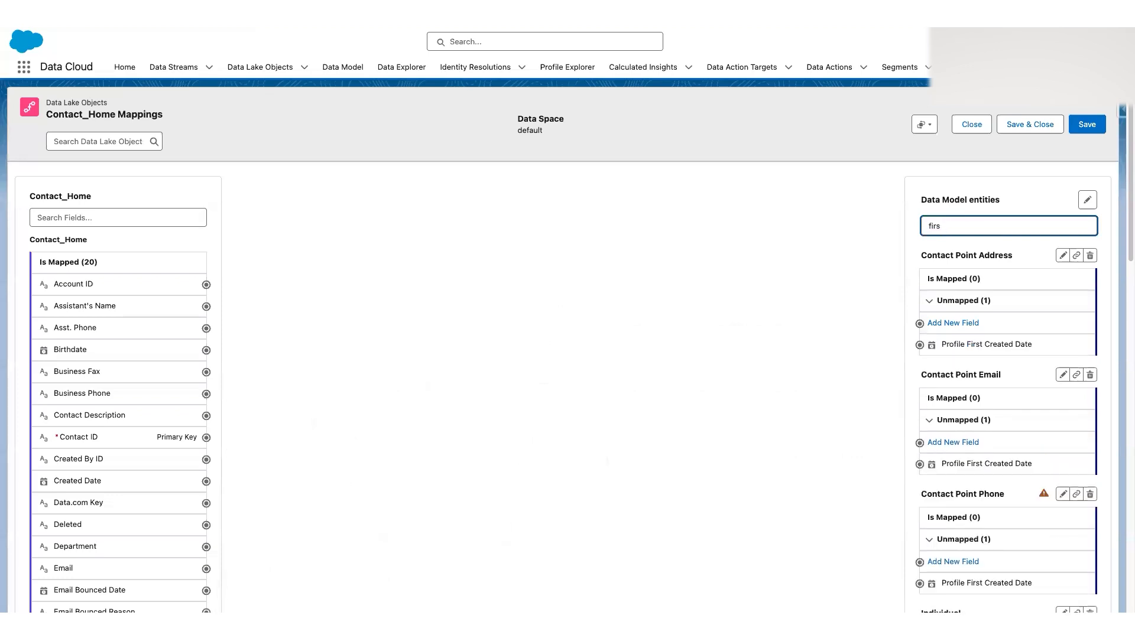
type("r")
key("BackSpace")
key("BackSpace")
key("BackSpace")
key("BackSpace")
key("BackSpace")
type("first an")
key("BackSpace")
key("BackSpace")
type("name")
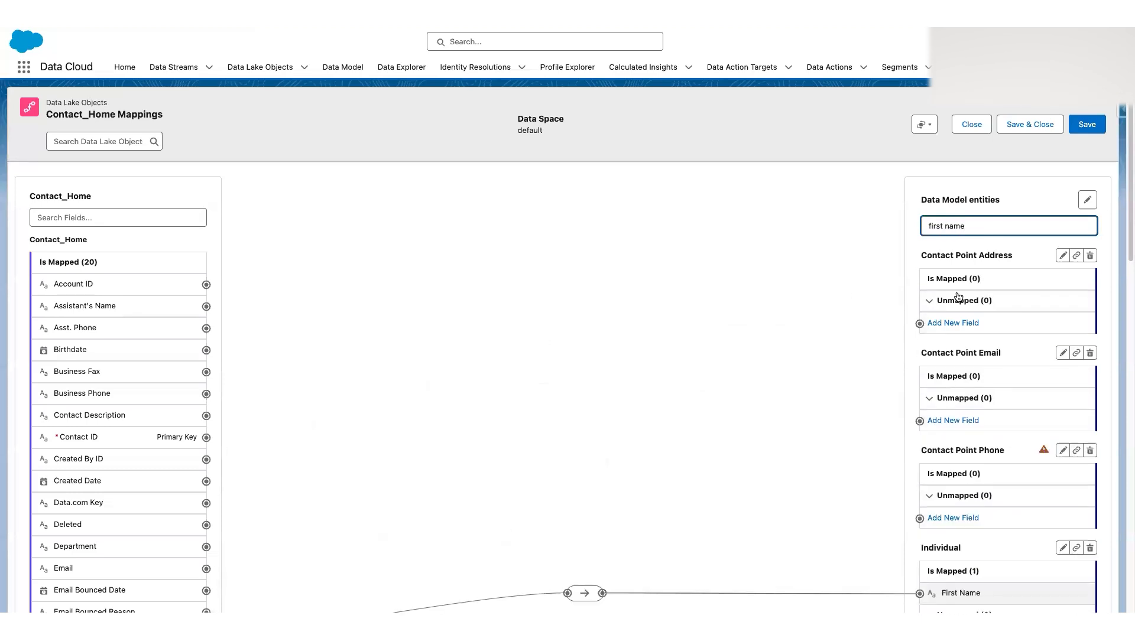
left_click(882, 267)
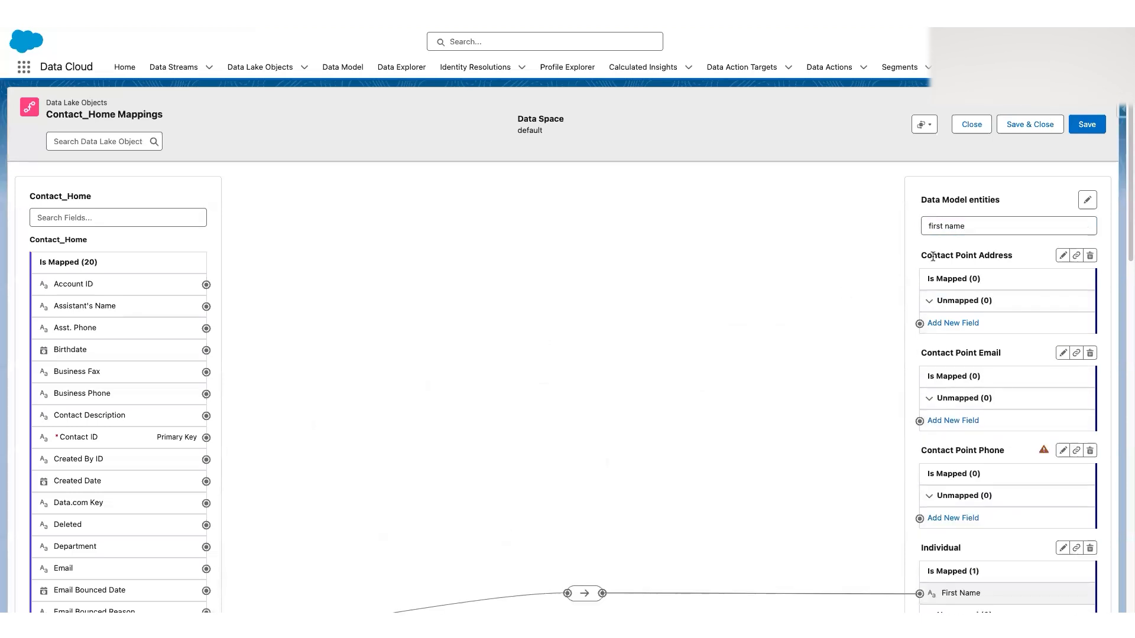
scroll(946, 266, "down", 5)
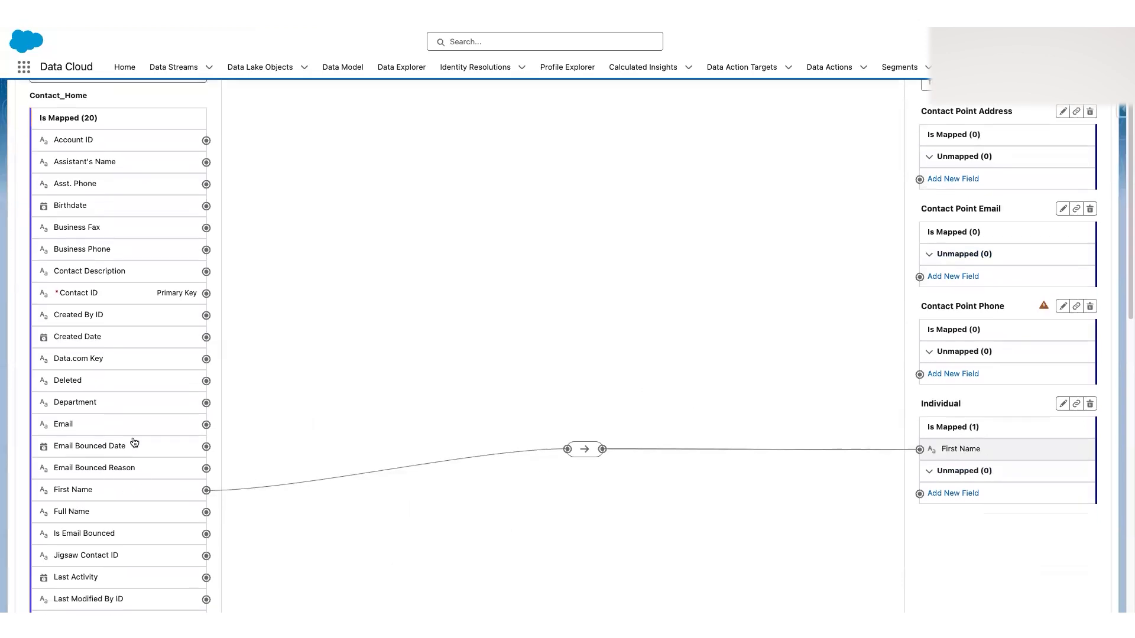
Clear the data model entity filter, filter the Contact_Home source fields by "last name", and trace that field's mapping.
scroll(892, 204, "up", 5)
left_click(964, 229)
key("ctrl+a")
key("BackSpace")
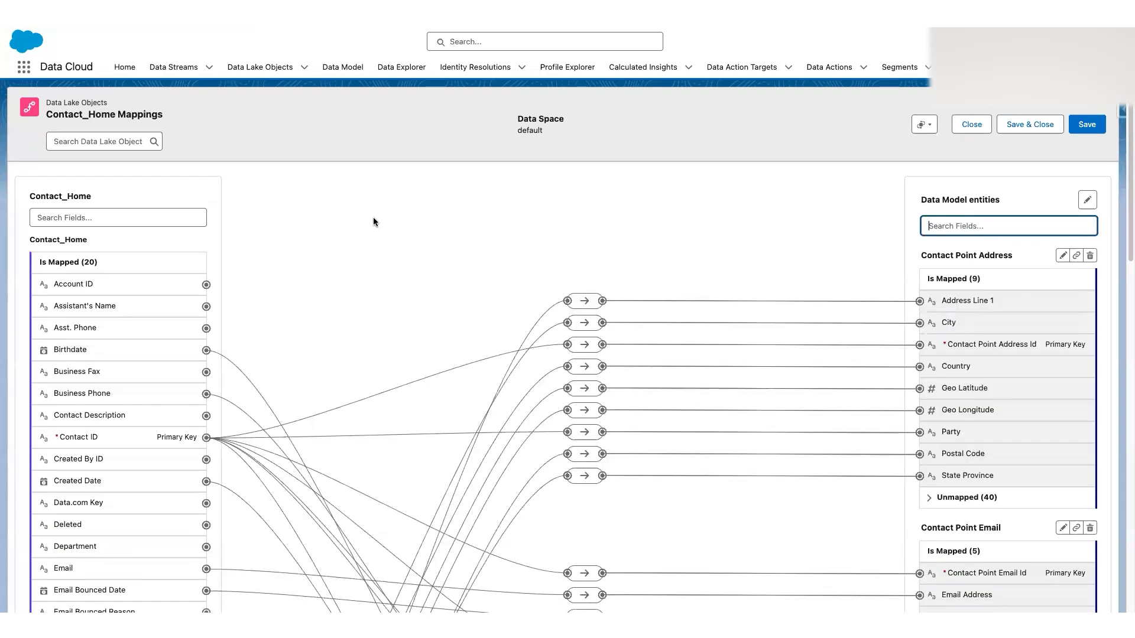
left_click(168, 216)
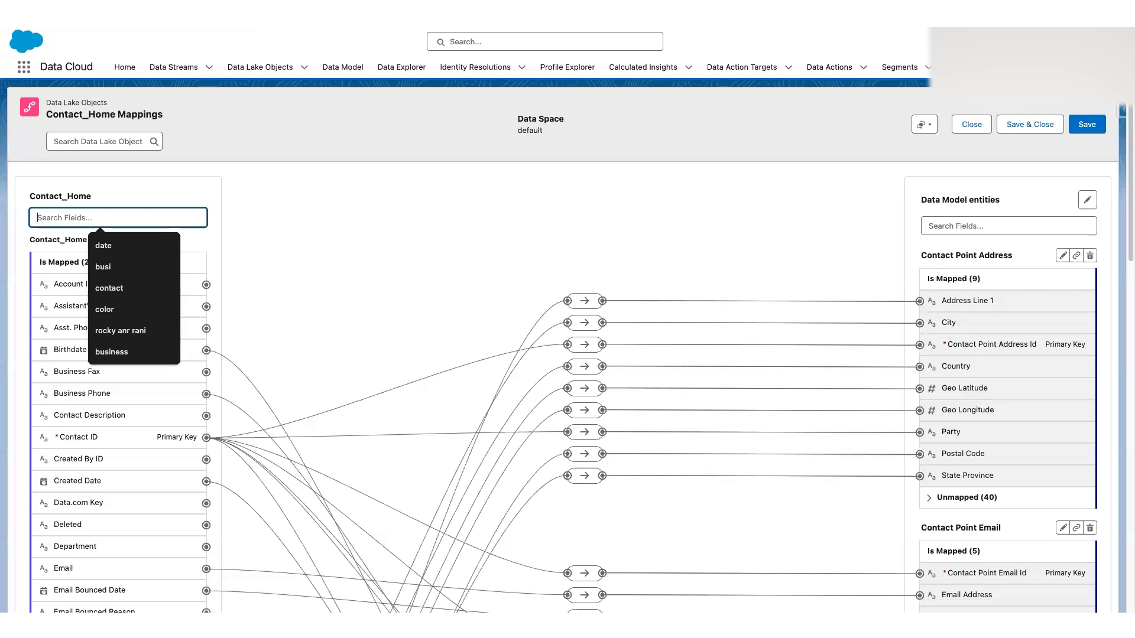
type("last name")
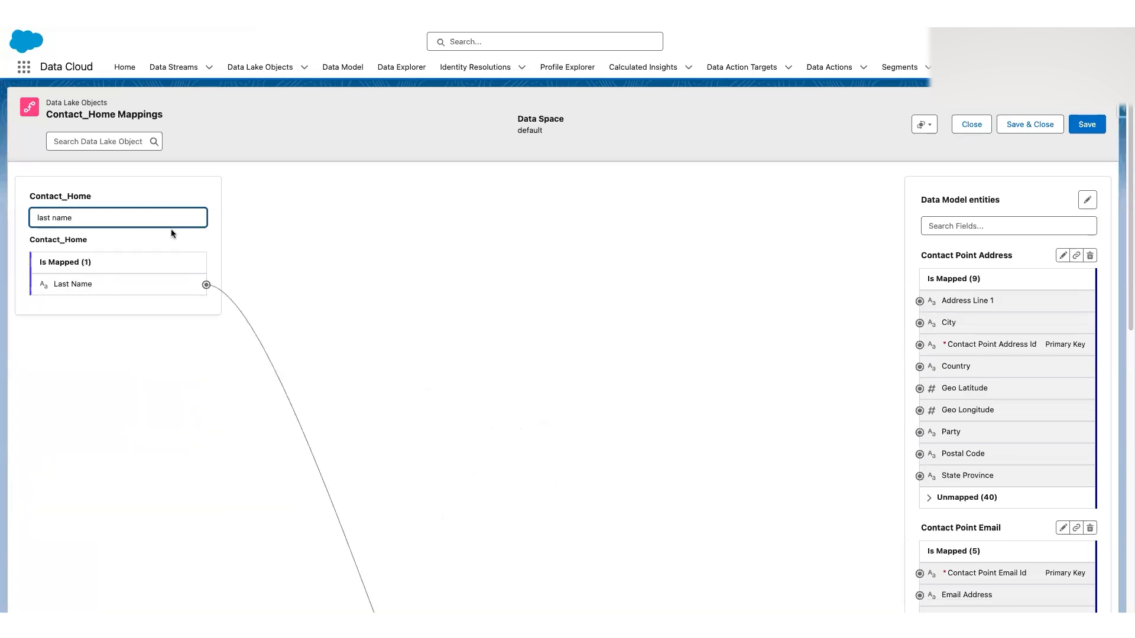
scroll(481, 278, "down", 5)
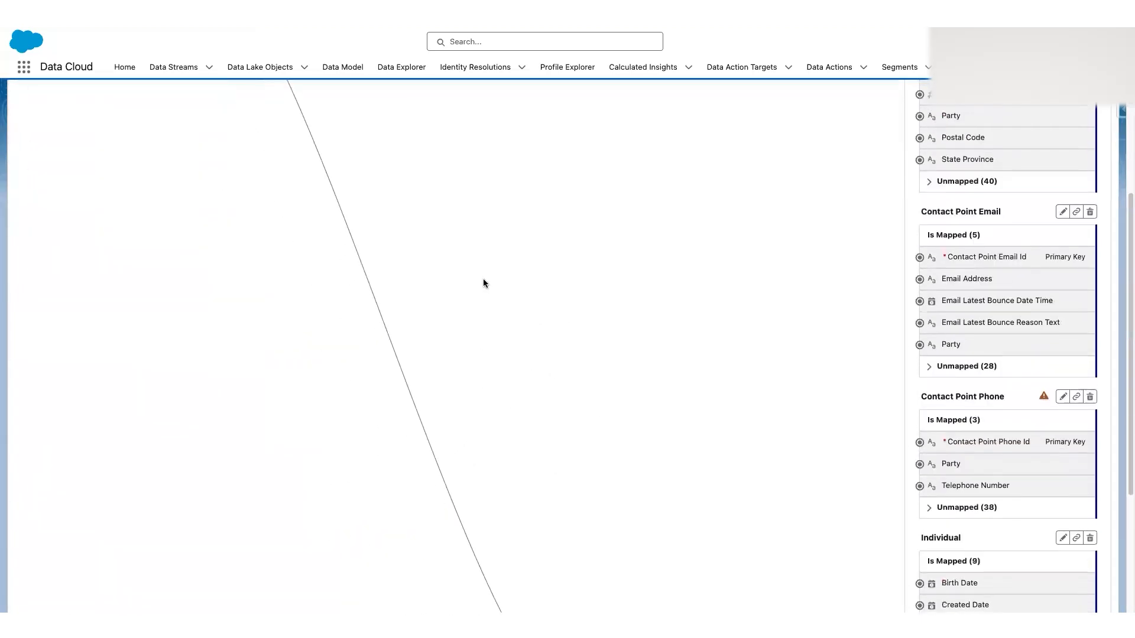
scroll(484, 279, "down", 3)
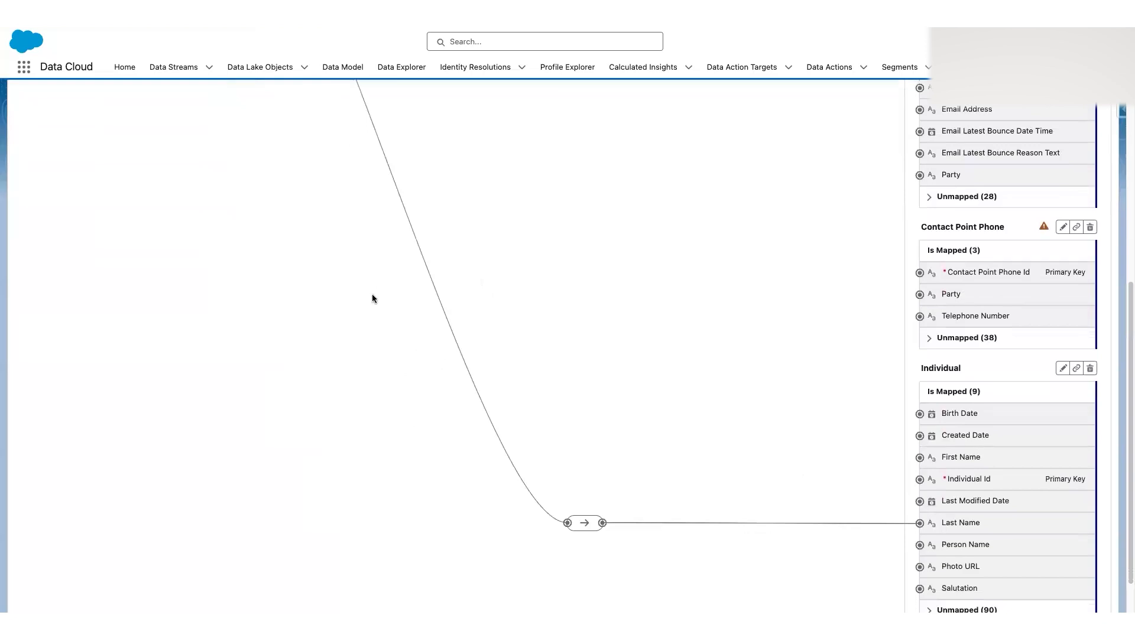
scroll(274, 275, "up", 8)
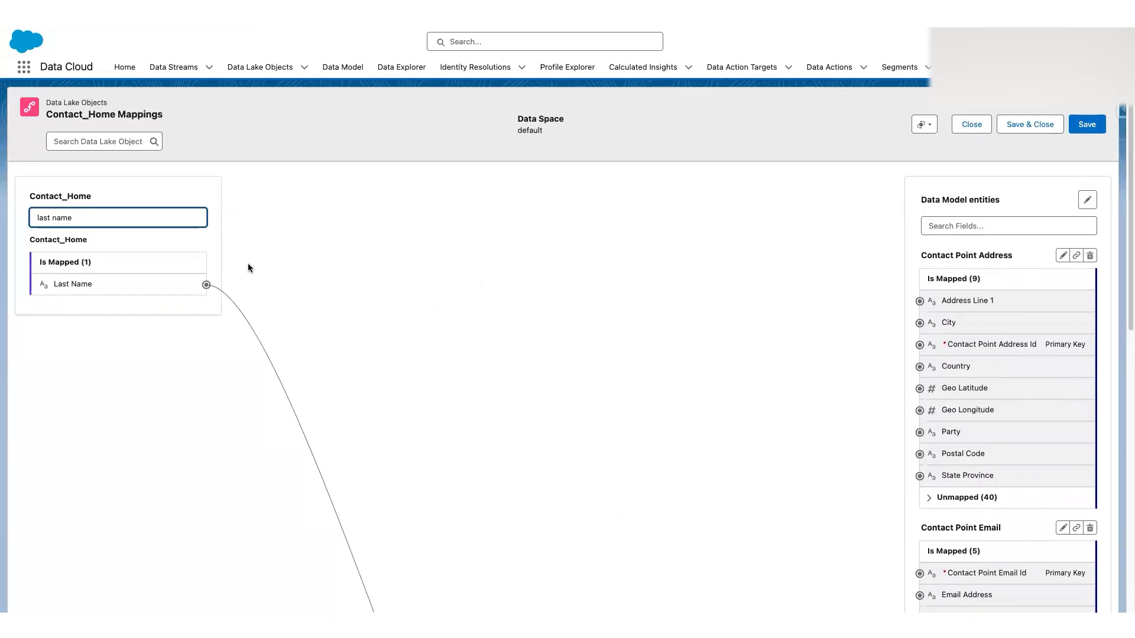
Filter the Contact_Home source fields by "contact id" and examine its mappings to each entity's primary key and Party fields.
triple_click(140, 212)
type("cont")
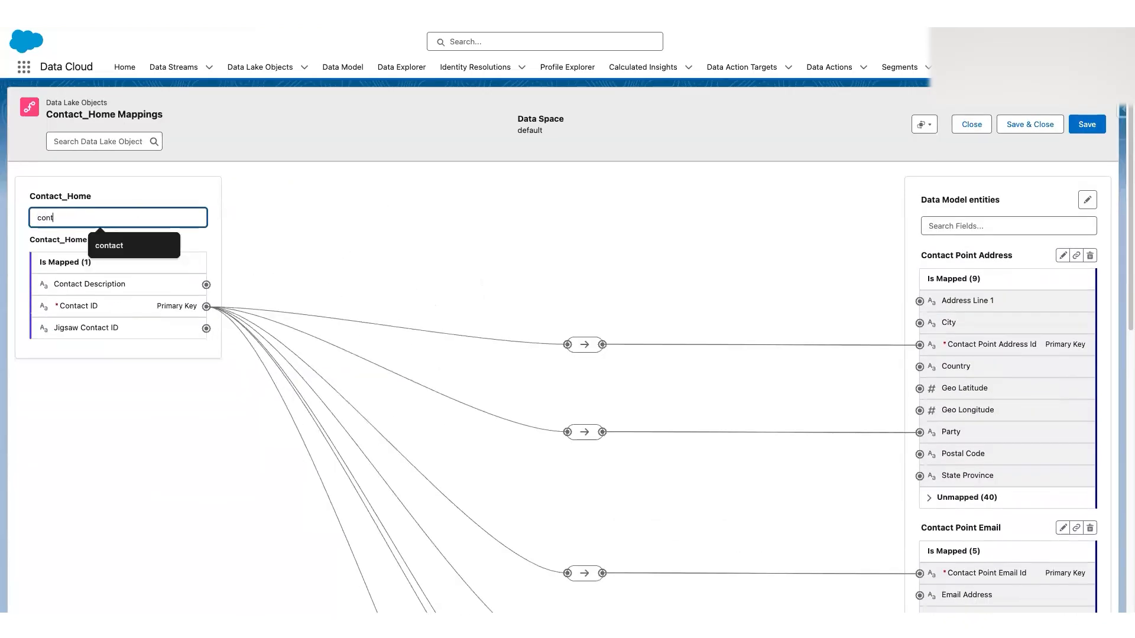
type("act id")
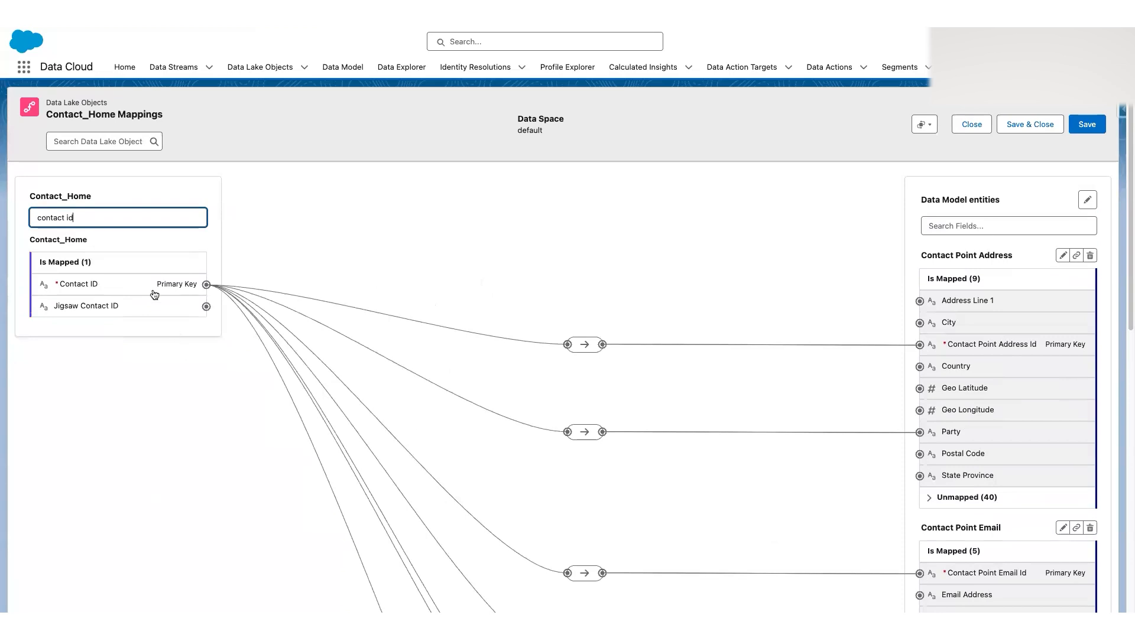
scroll(843, 325, "down", 2)
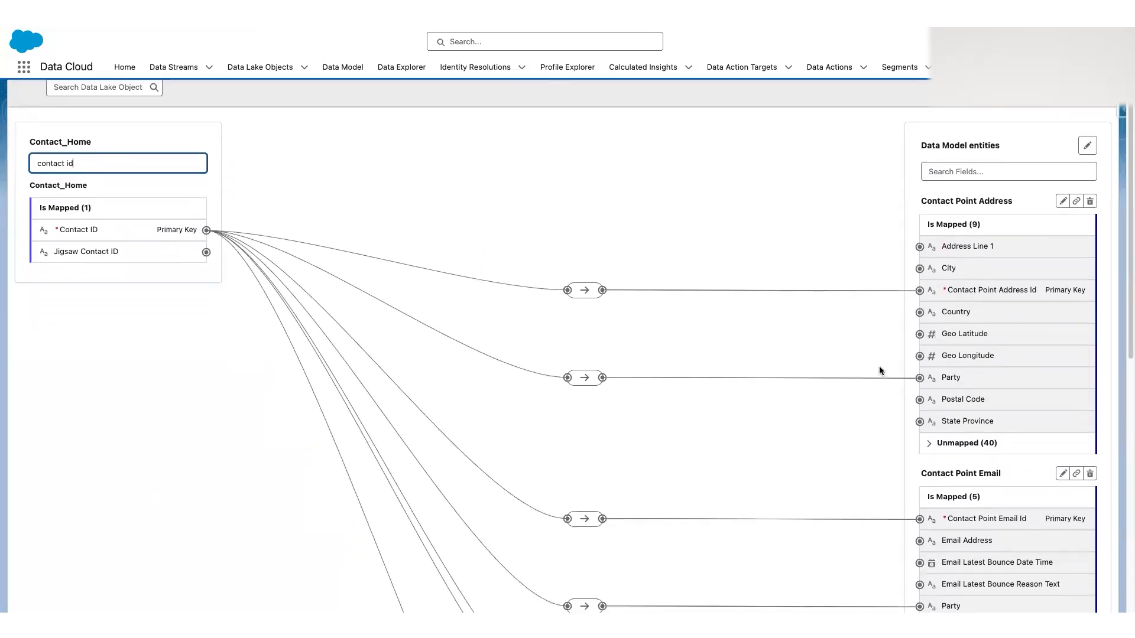
scroll(878, 369, "down", 5)
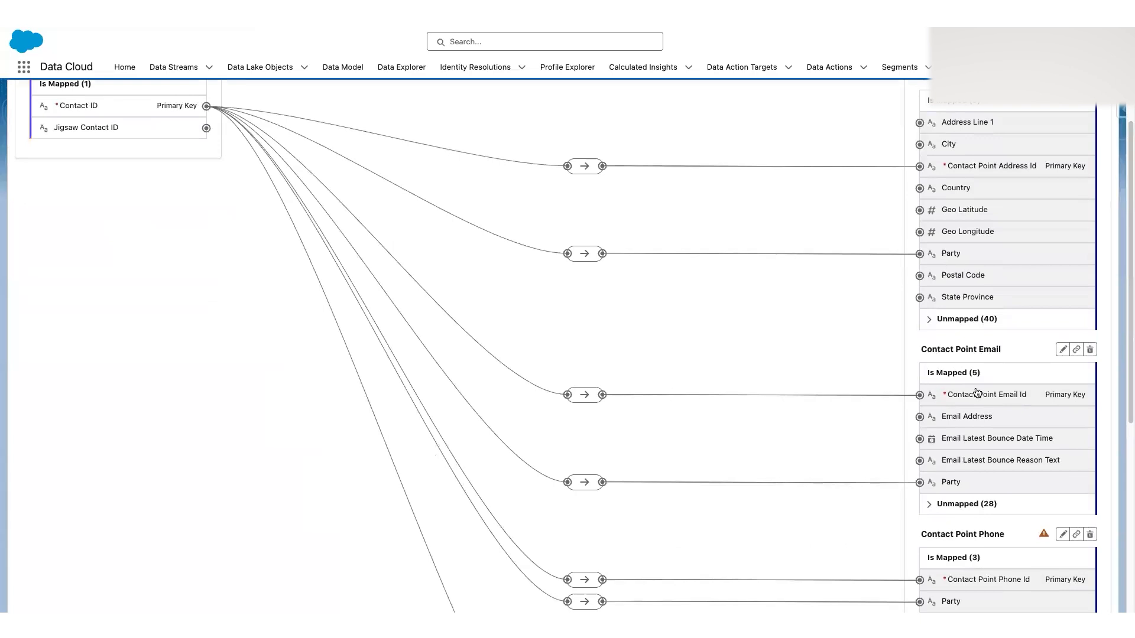
scroll(977, 394, "down", 3)
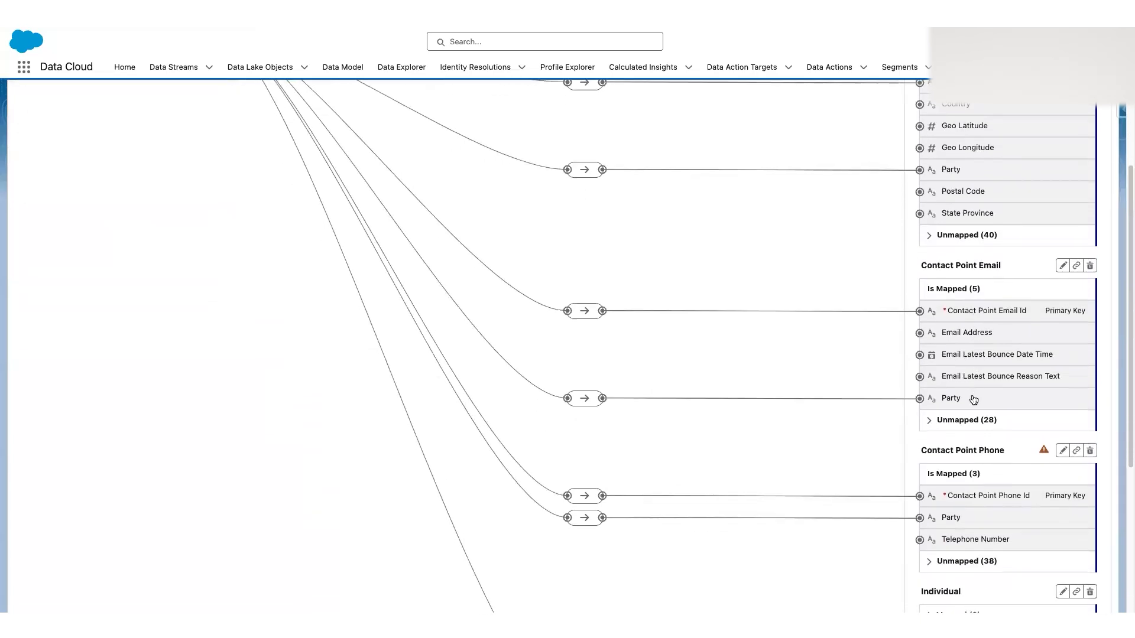
scroll(910, 240, "up", 4)
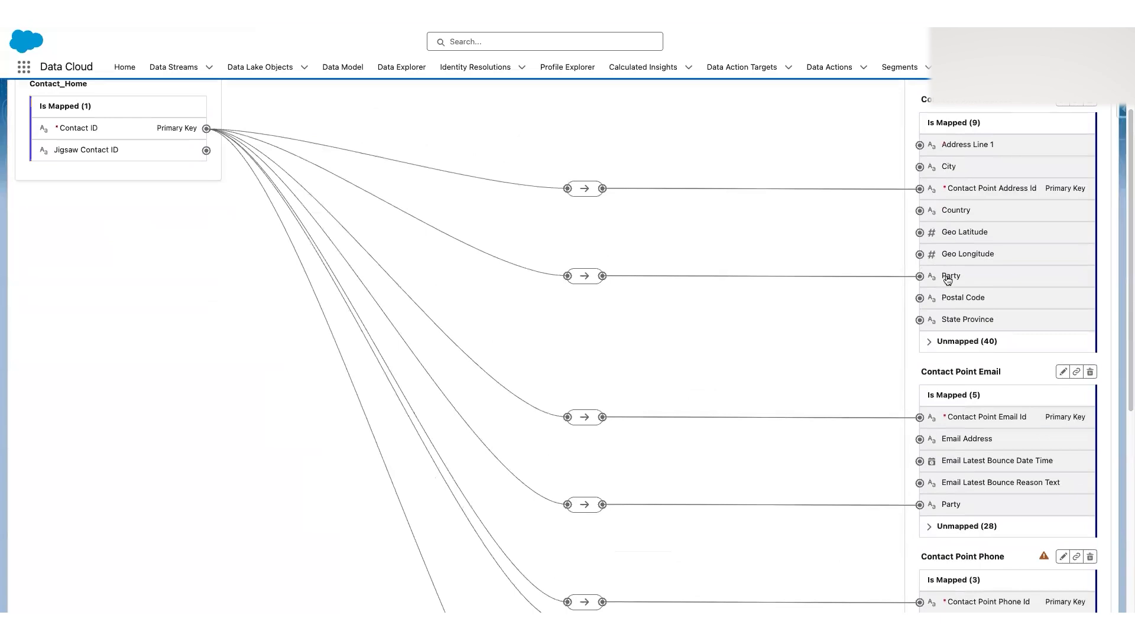
scroll(838, 385, "down", 7)
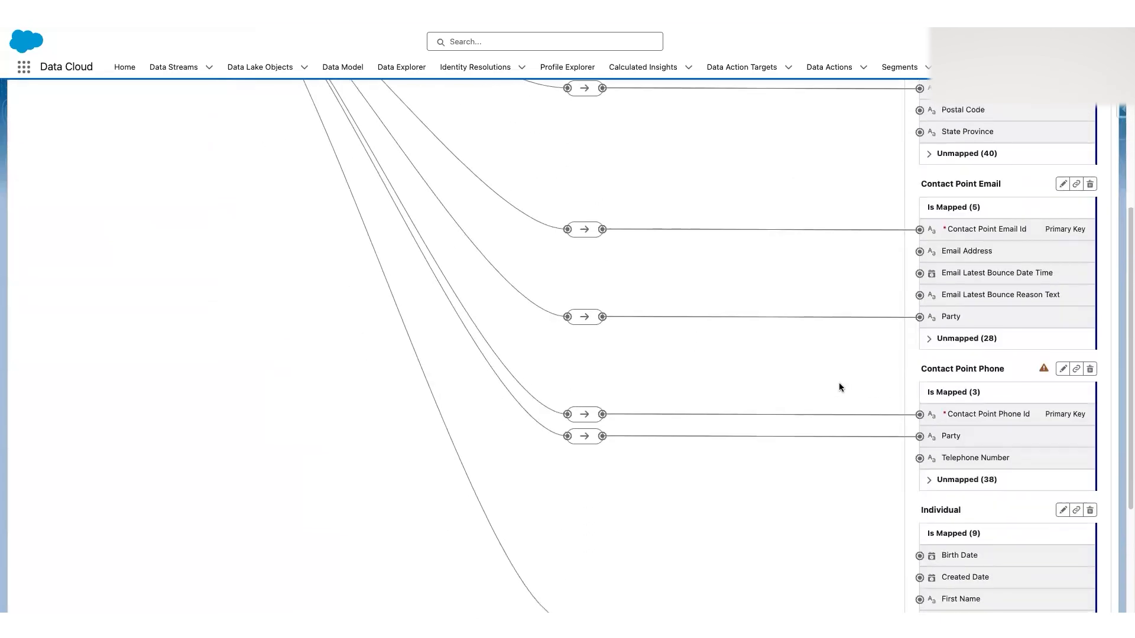
scroll(839, 384, "down", 2)
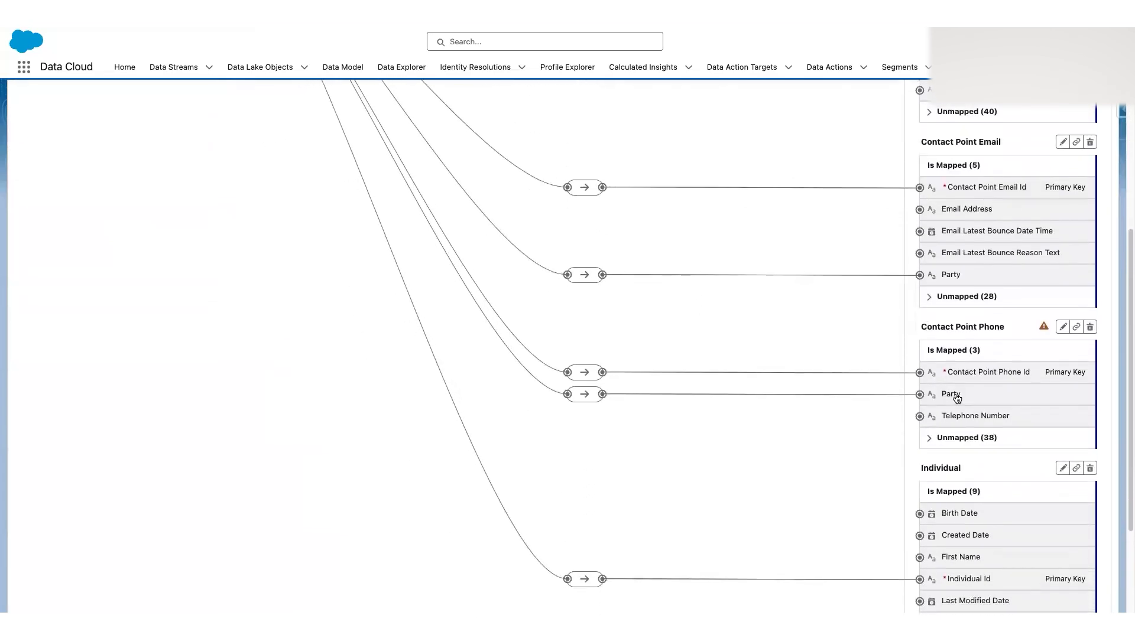
scroll(877, 407, "down", 5)
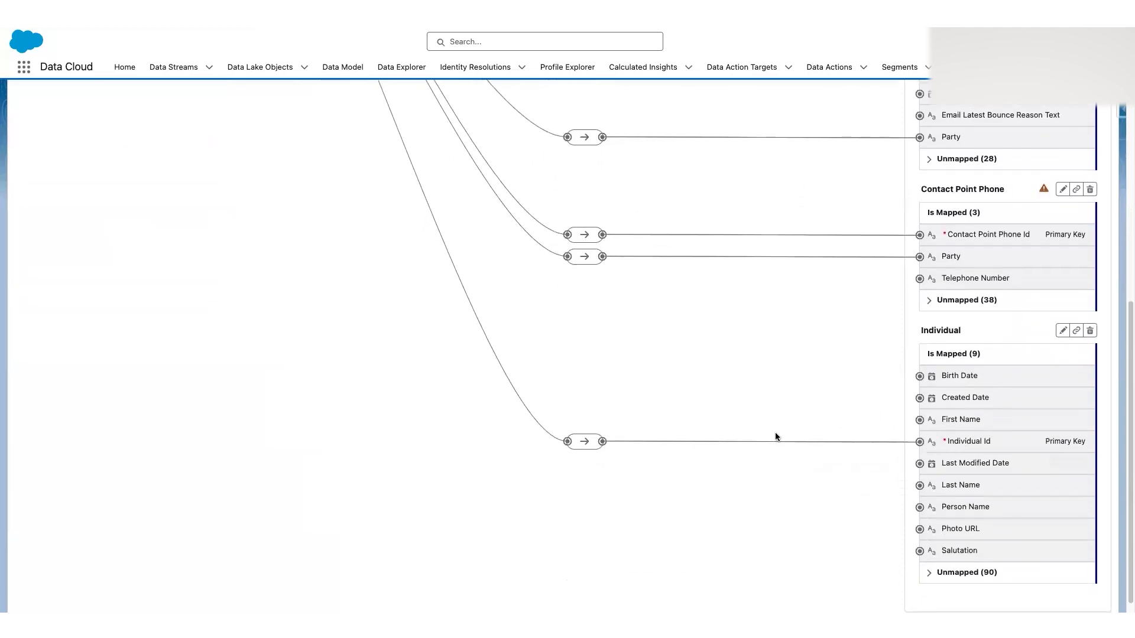
scroll(754, 440, "up", 5)
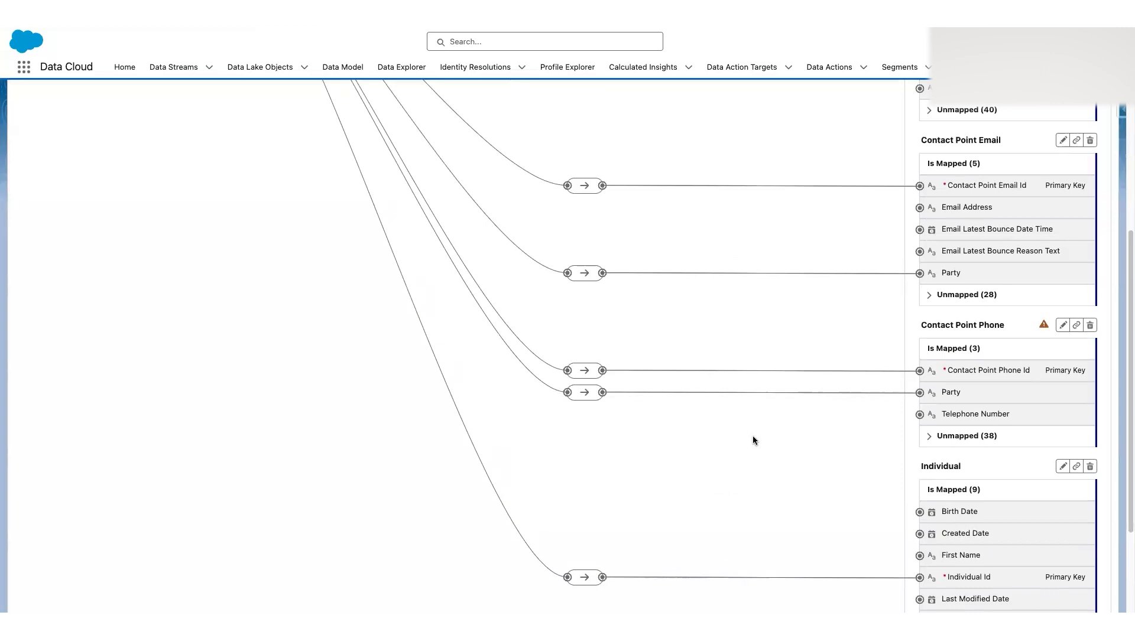
Filter the Contact_Home source fields by "email" and trace the email fields' mappings to the Contact Point Email entity.
scroll(750, 440, "up", 1)
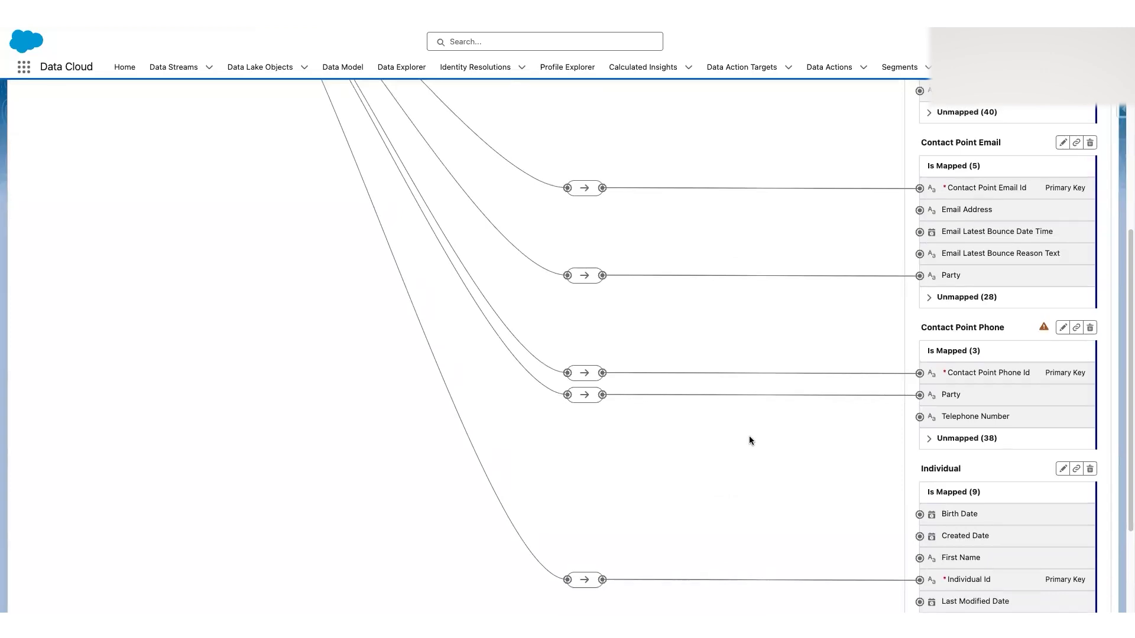
scroll(749, 440, "up", 4)
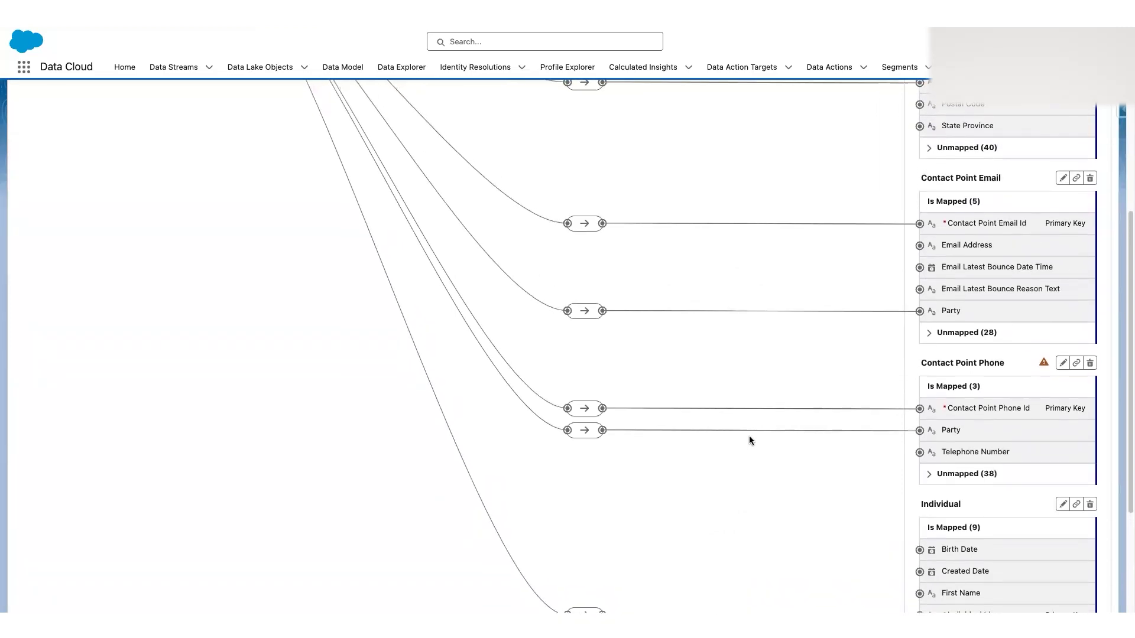
scroll(750, 438, "up", 10)
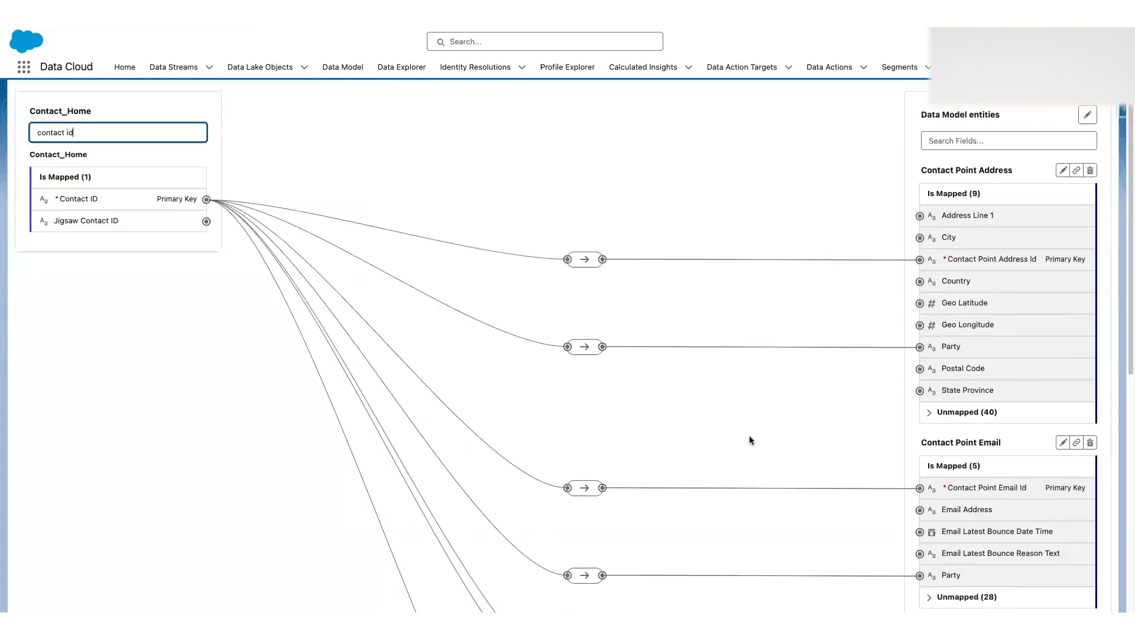
triple_click(163, 216)
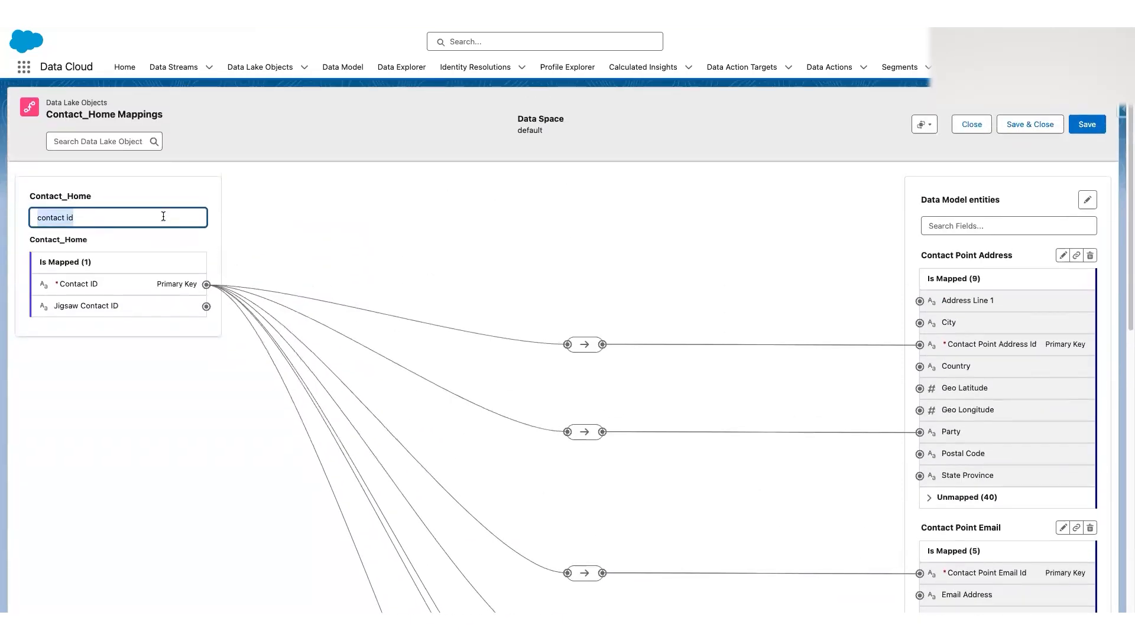
type("email")
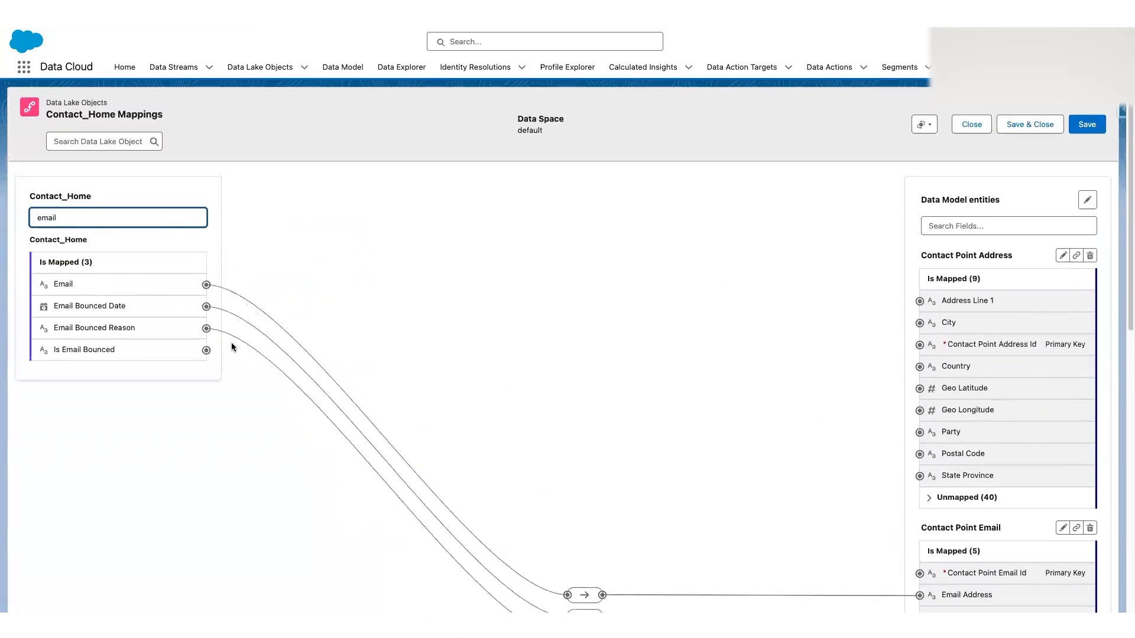
scroll(578, 365, "down", 1)
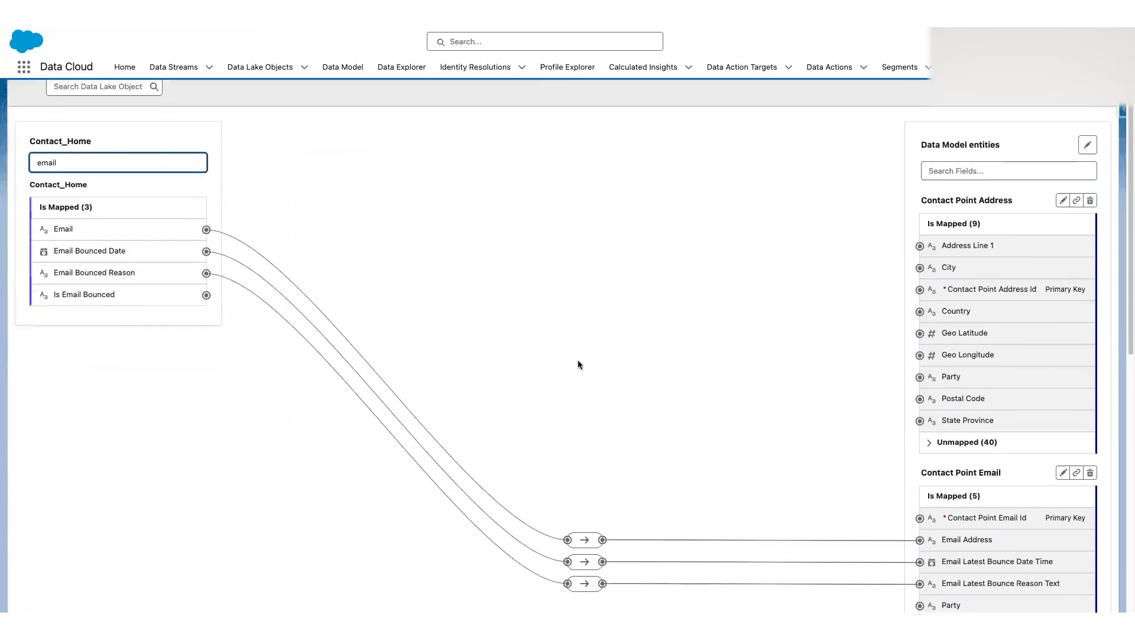
scroll(578, 365, "down", 2)
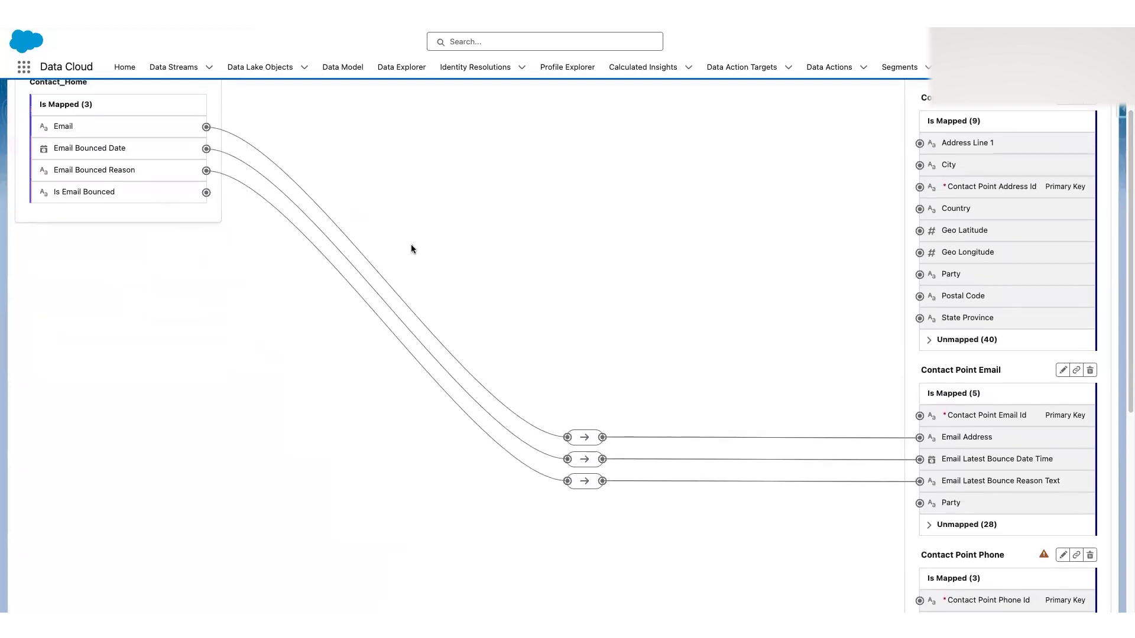
Filter the Contact_Home source fields by "saluta" and follow the Salutation field's mapping to the Individual entity.
scroll(412, 249, "up", 3)
double_click(138, 215)
type("saluta")
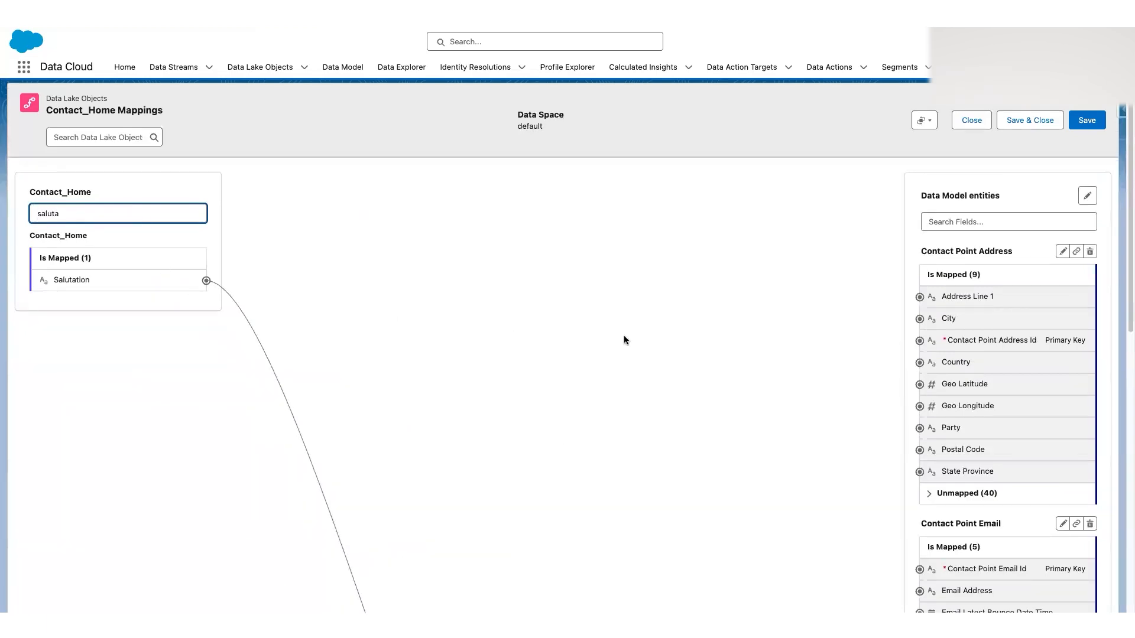
scroll(623, 335, "down", 9)
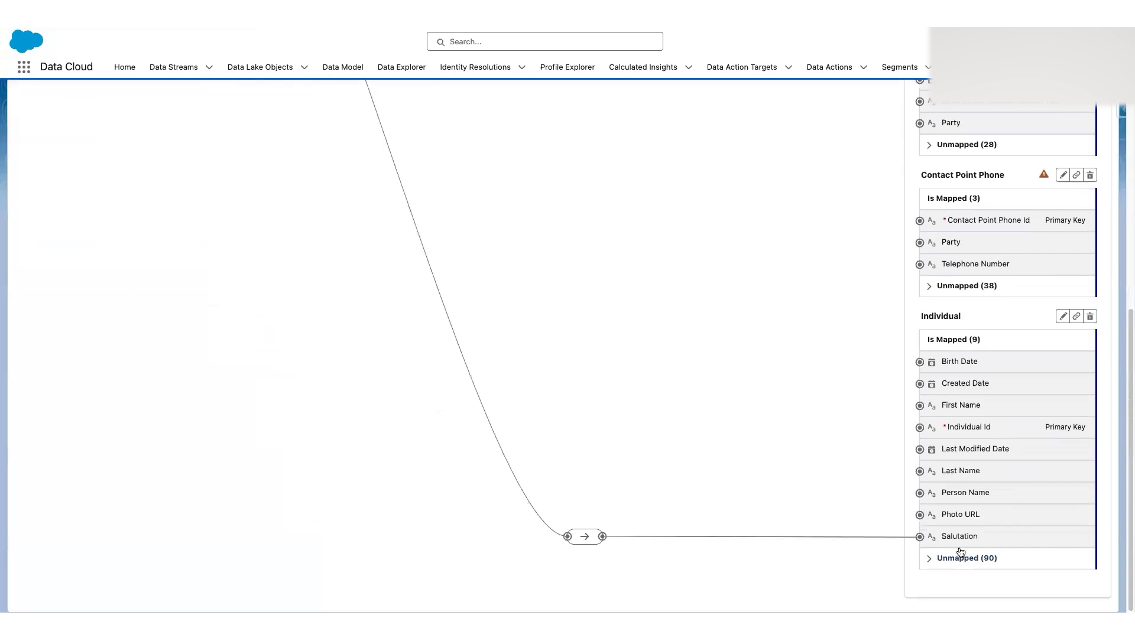
Filter the Contact_Home source fields by "business phone" and trace the field's mapping to the Contact Point Phone entity.
scroll(554, 337, "up", 2)
scroll(553, 337, "up", 6)
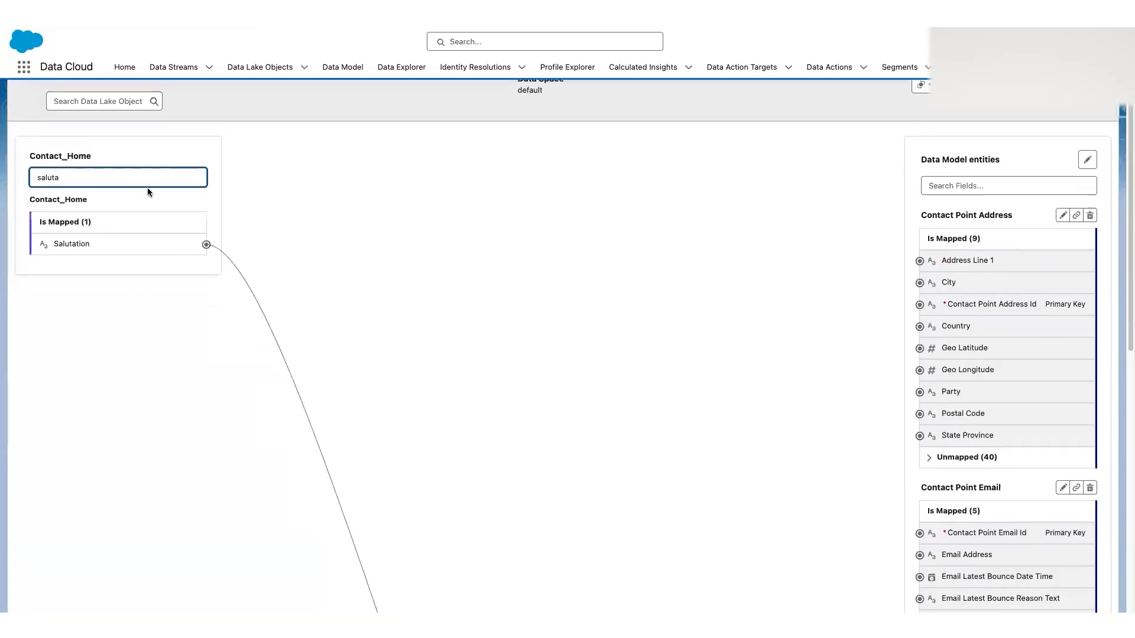
key("ctrl+a")
type("busine")
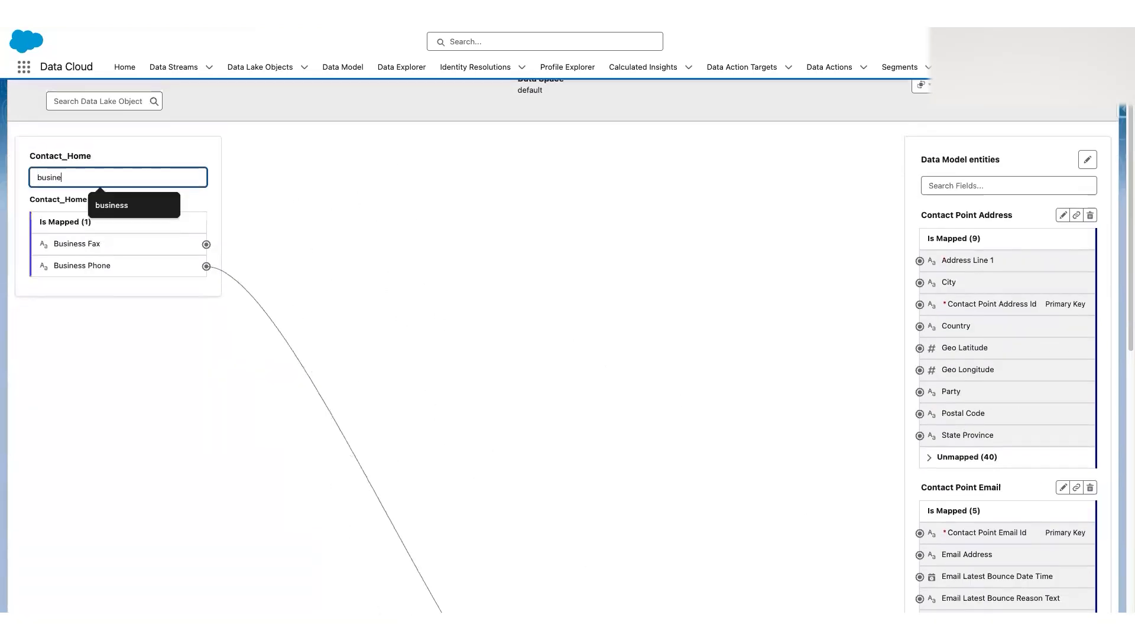
type("ss phone")
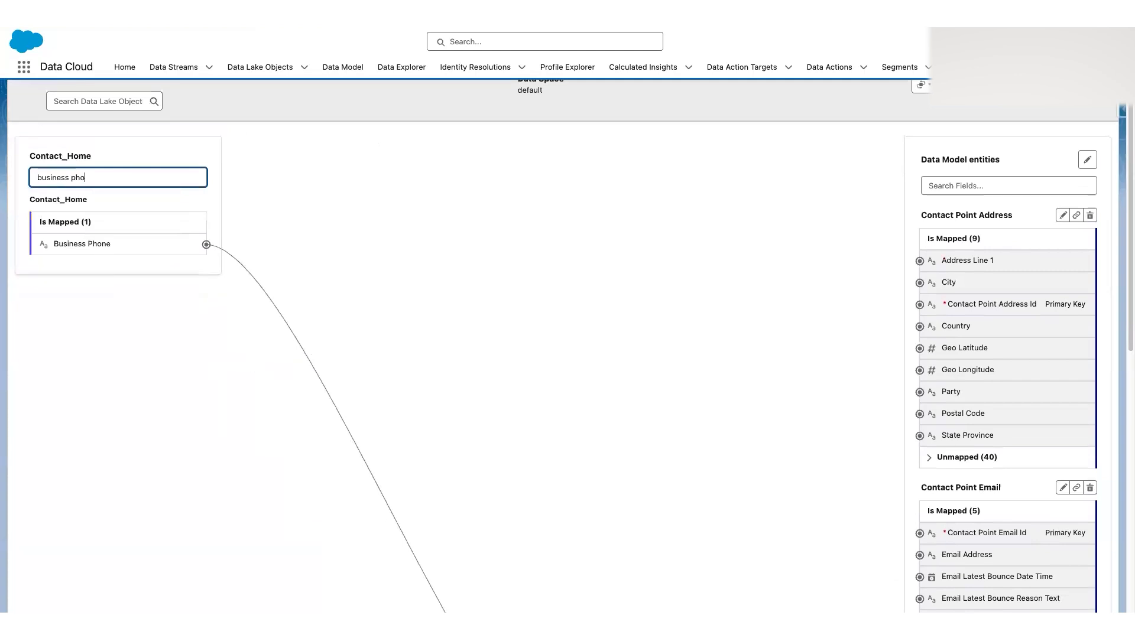
left_click(295, 252)
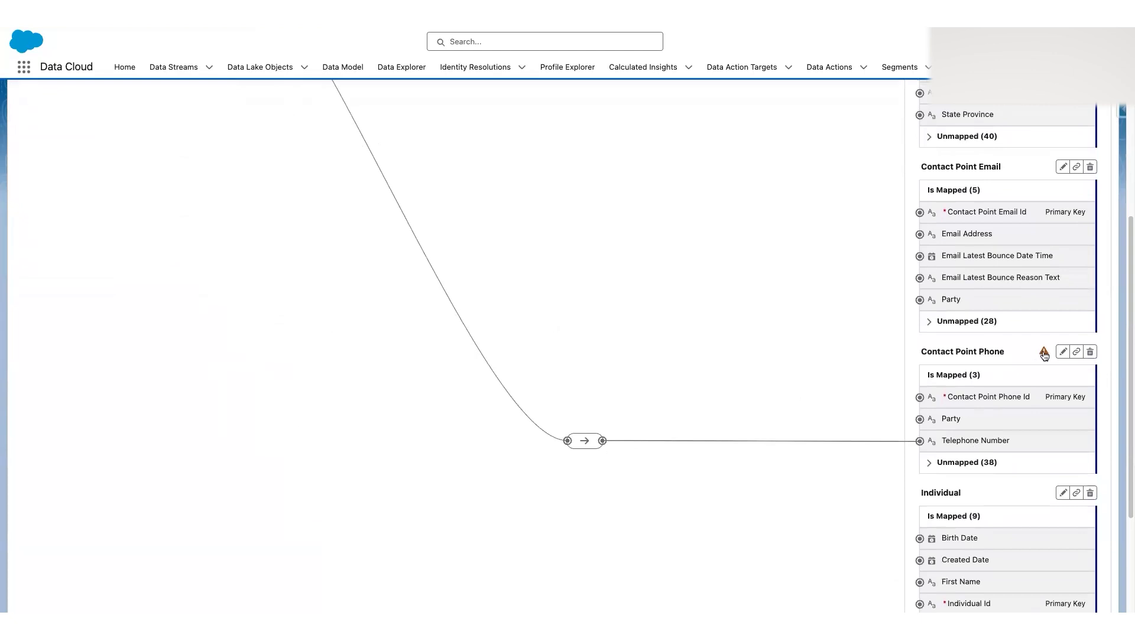
scroll(1000, 500, "down", 3)
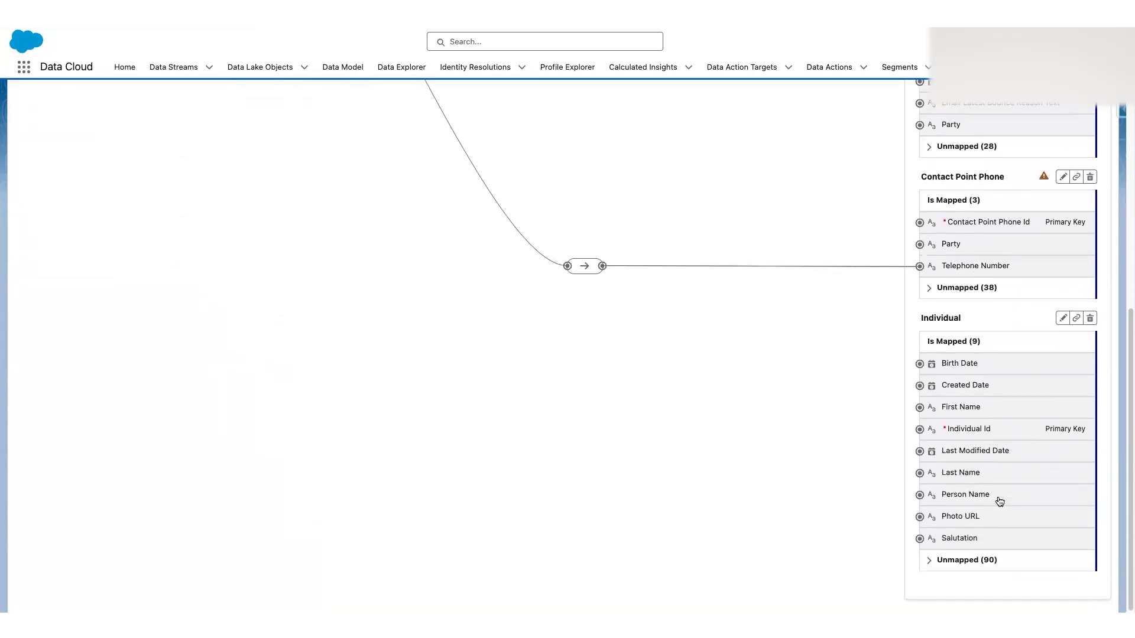
scroll(999, 502, "up", 10)
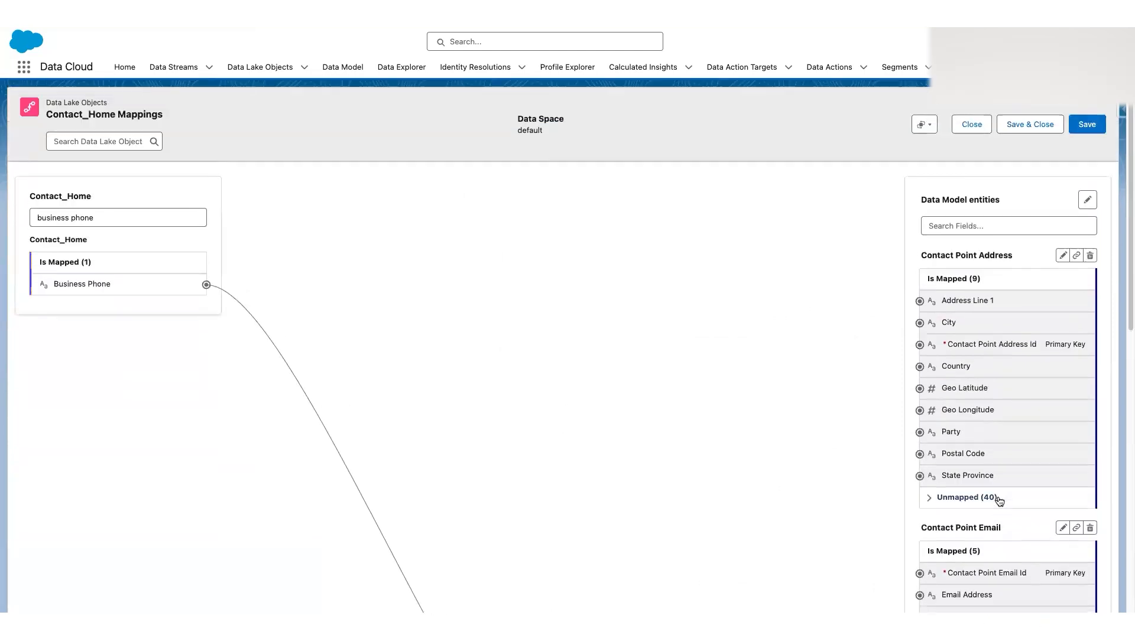
Open the Contact Point Phone entity's warning, copy the attribute name "Formatted E164 Phone Number" from it, and close the warning.
scroll(999, 502, "down", 5)
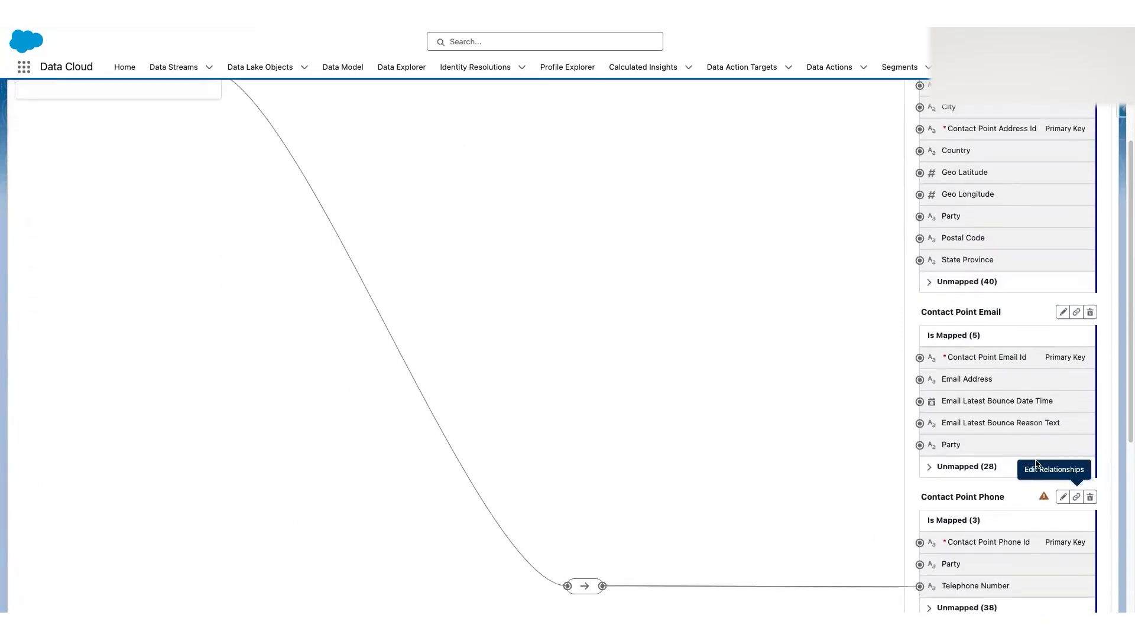
left_click(1044, 448)
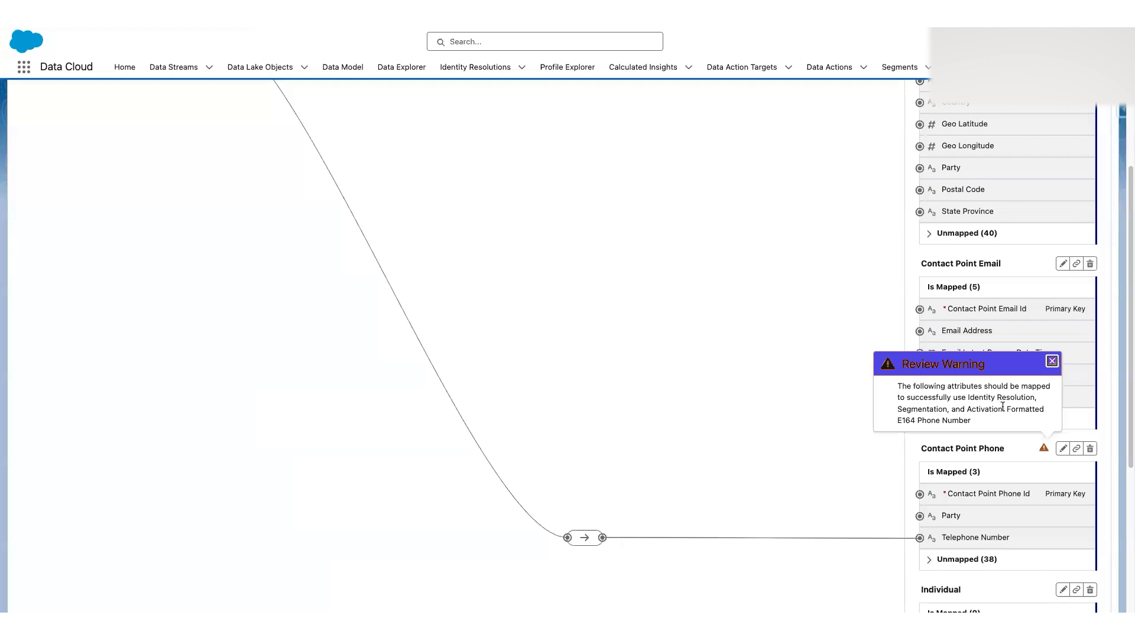
left_click_drag(1036, 408, 971, 421)
key("super+c")
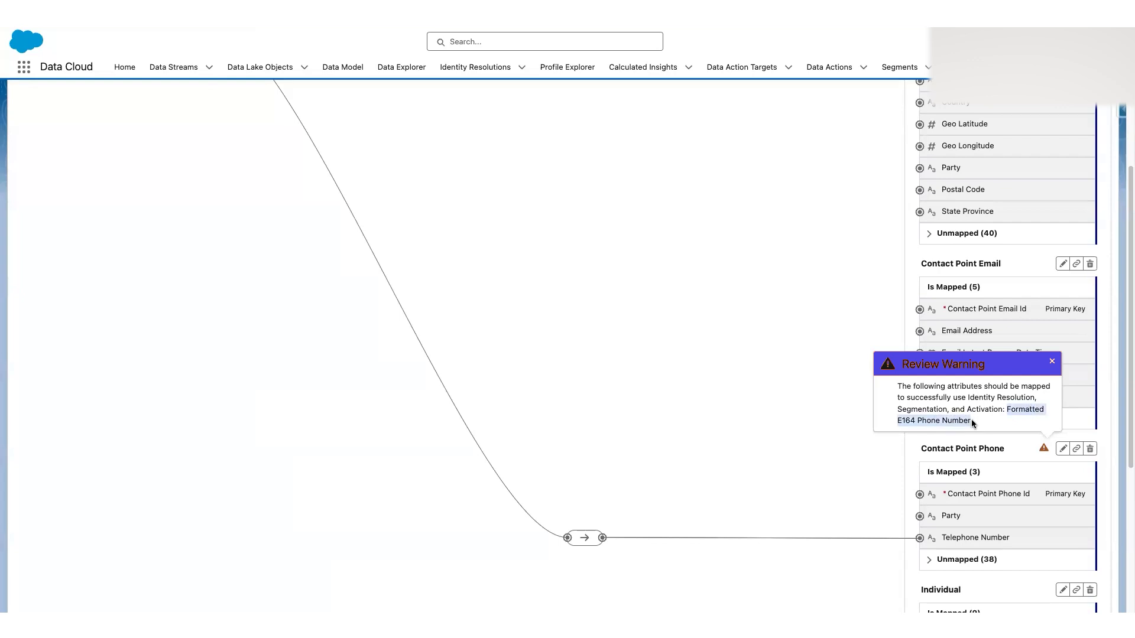
left_click(1053, 364)
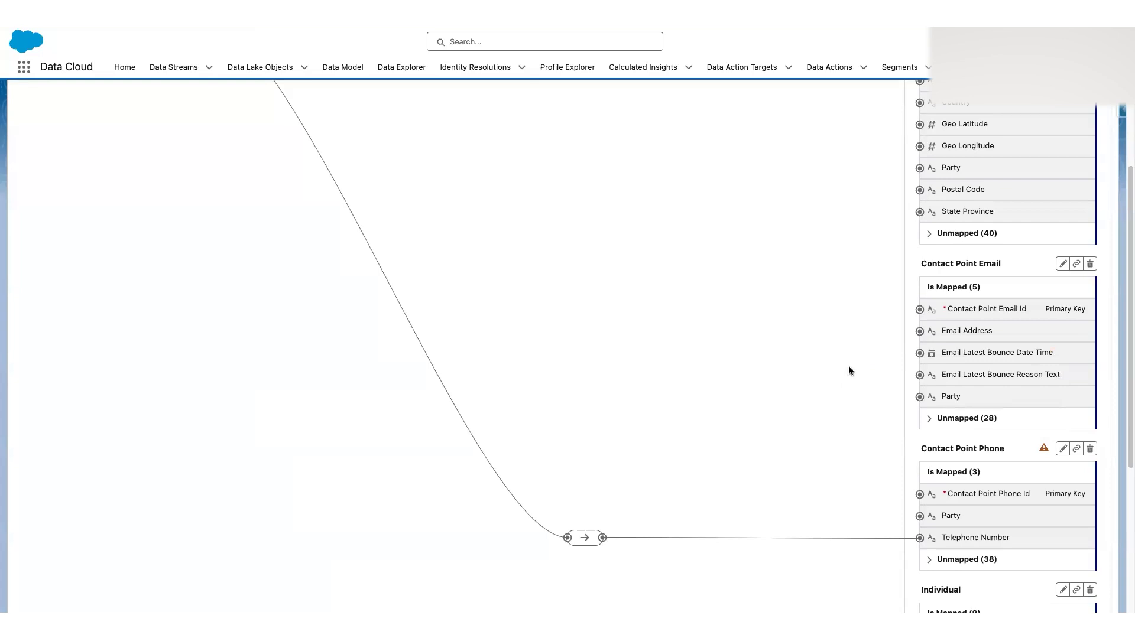
Clear the source field filter and filter the data model entity fields by "Formatted E164 Phone Number".
scroll(407, 329, "up", 5)
left_click(155, 222)
key("super+a")
key("BackSpace")
left_click(971, 225)
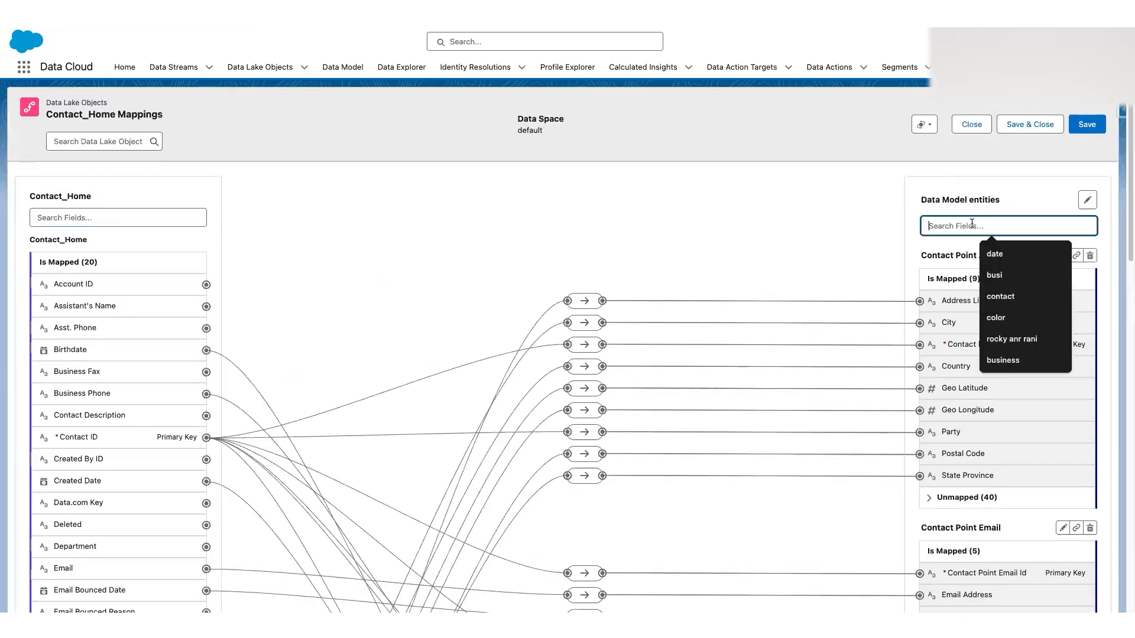
key("super+v")
left_click(833, 283)
scroll(962, 318, "down", 2)
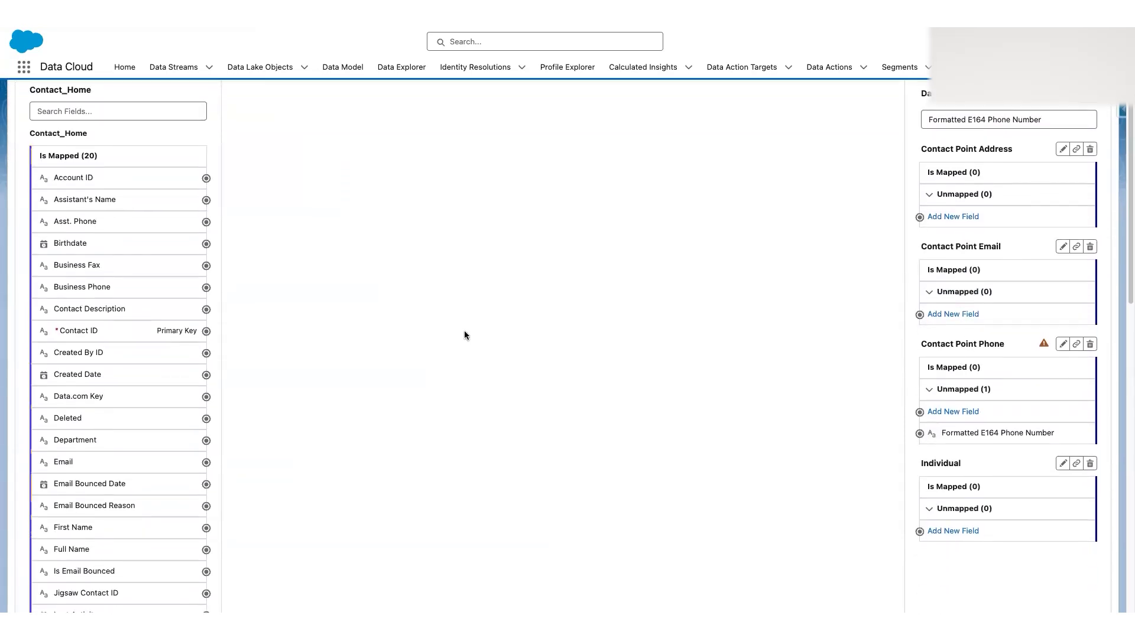
Filter the source fields by "business" and map Business Phone to Formatted E164 Phone Number in Contact Point Phone.
scroll(464, 331, "up", 2)
left_click(180, 217)
type("b")
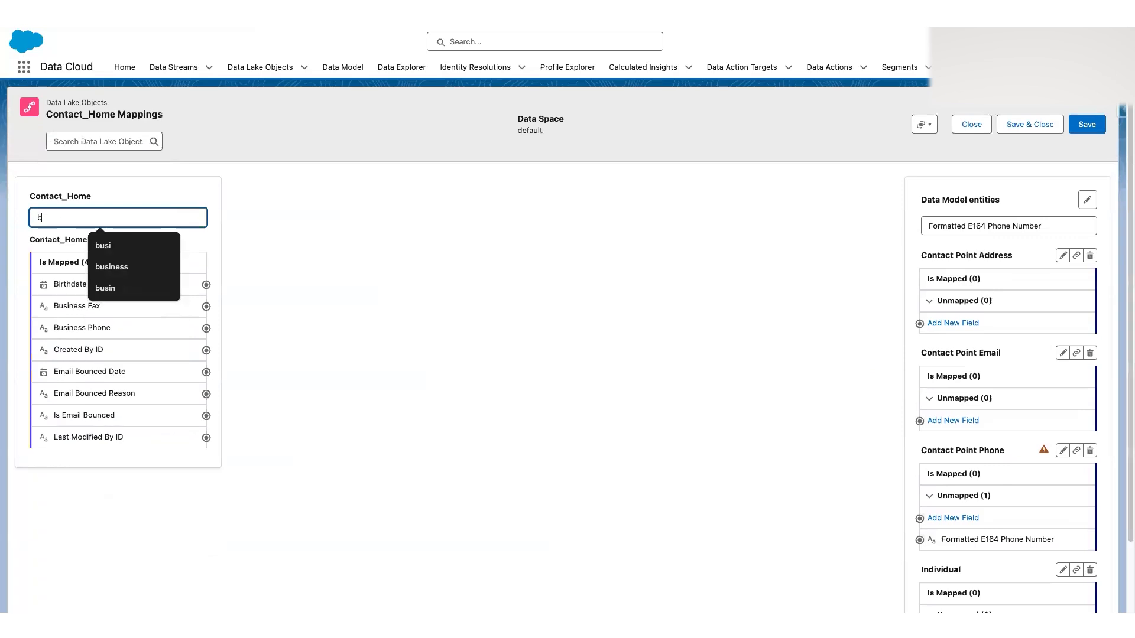
type("usiness")
left_click(379, 272)
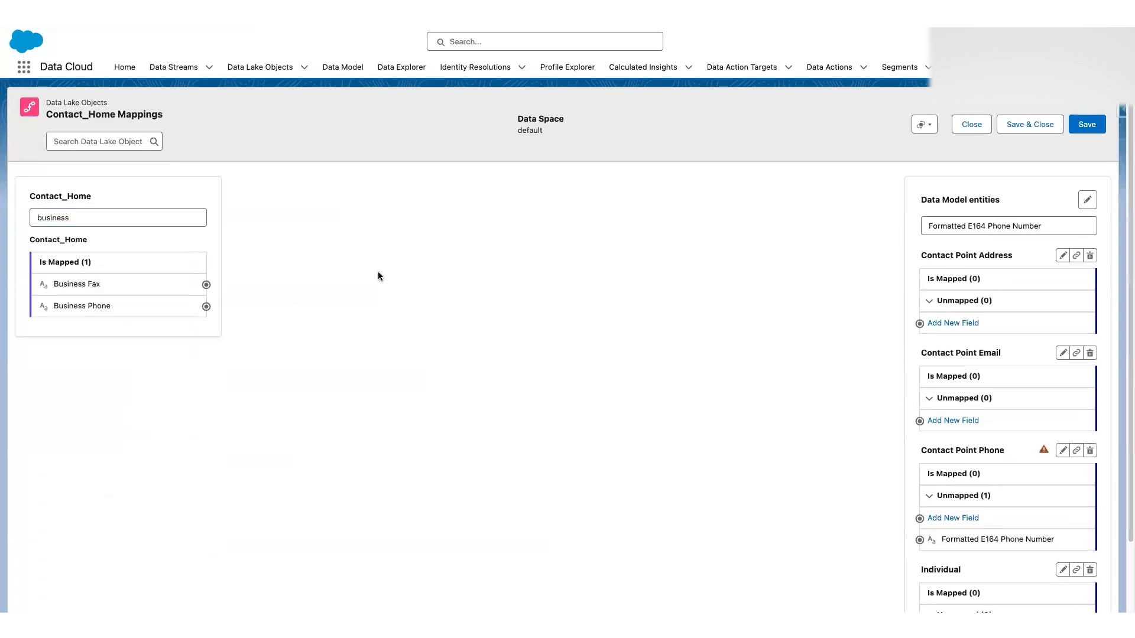
scroll(177, 308, "down", 1)
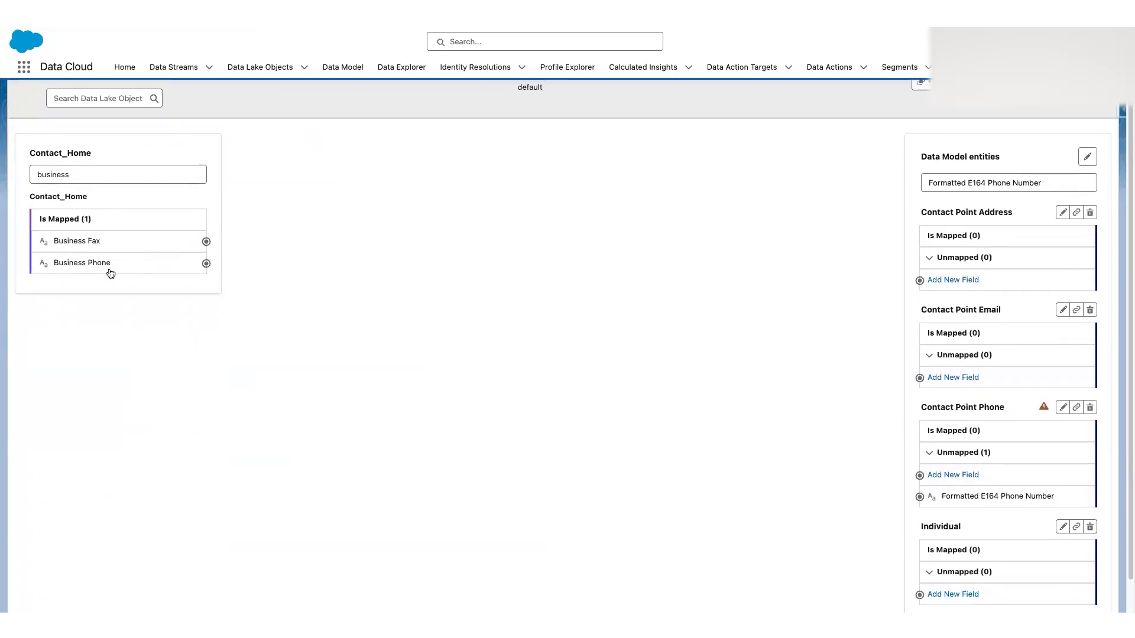
left_click(114, 271)
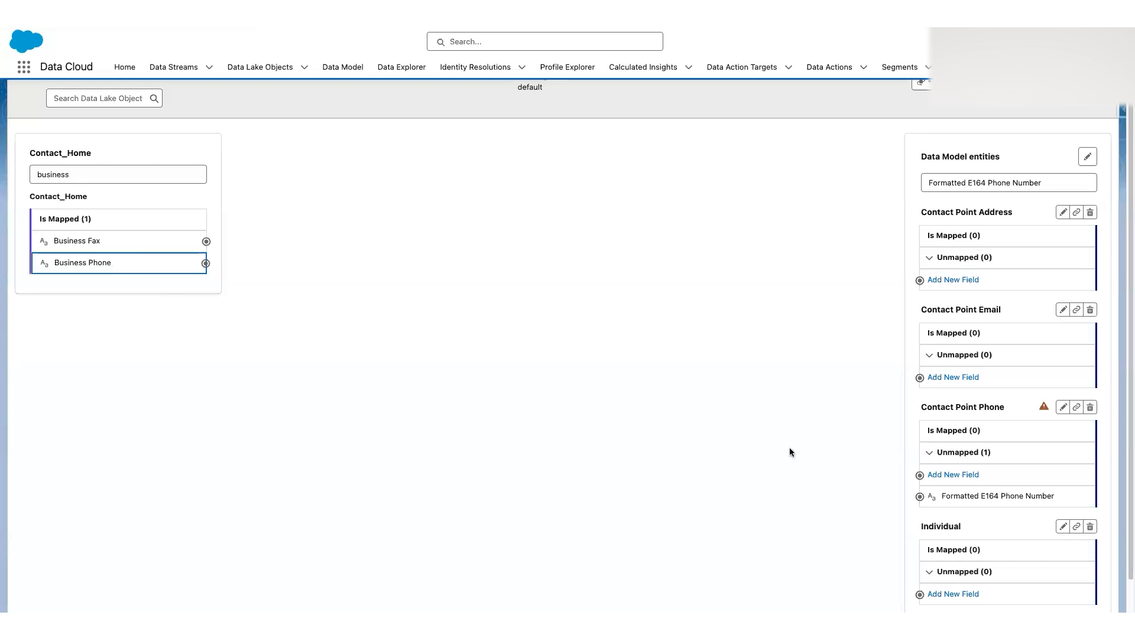
left_click(957, 499)
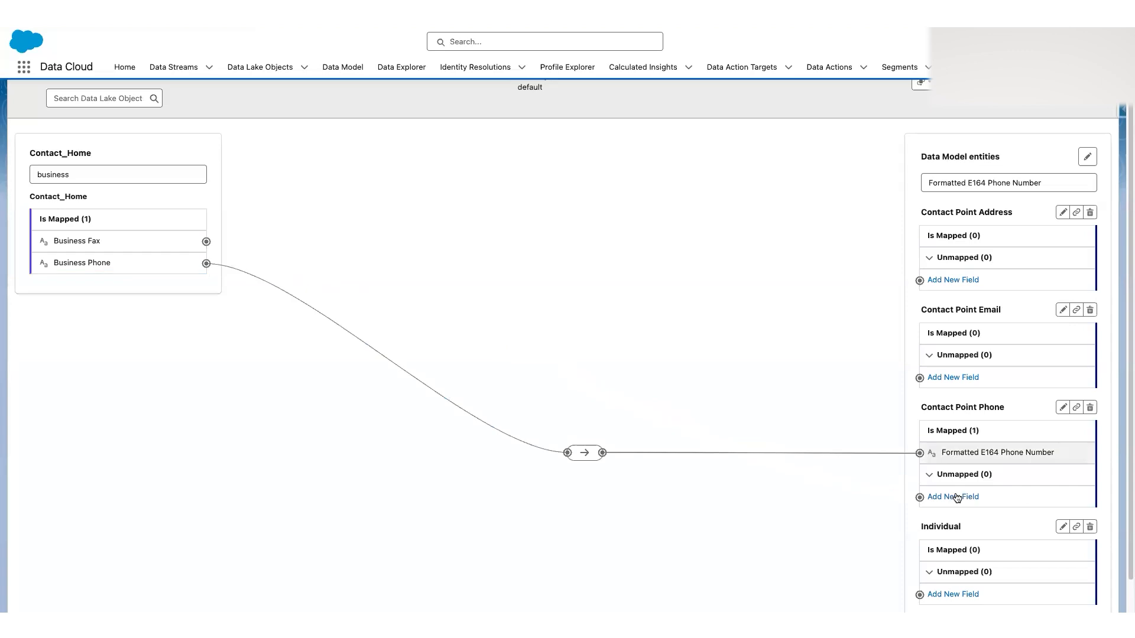
Clear both the Contact_Home source field filter and the data model entity field filter.
left_click(183, 178)
key("super+a")
key("BackSpace")
left_click(677, 283)
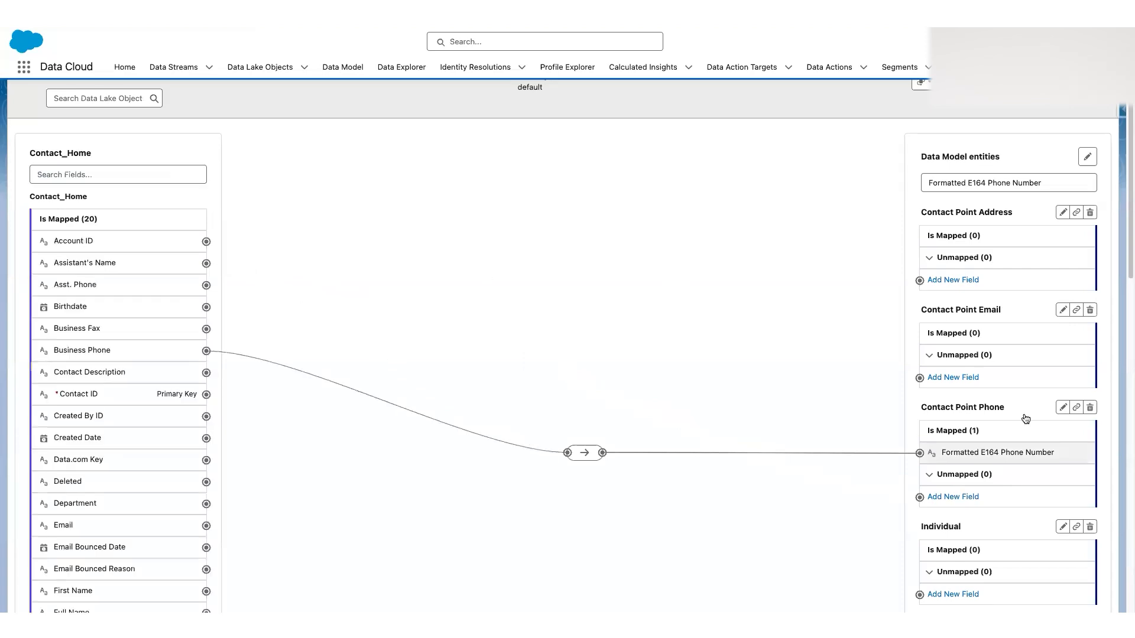
scroll(1026, 417, "up", 2)
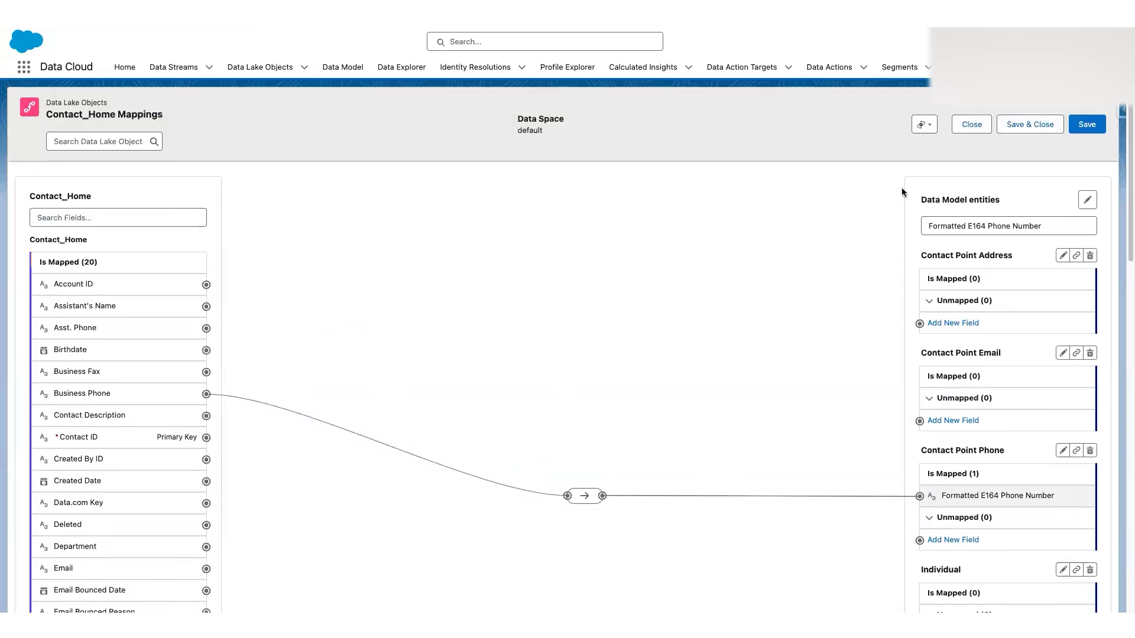
left_click(991, 219)
key("super+a")
key("BackSpace")
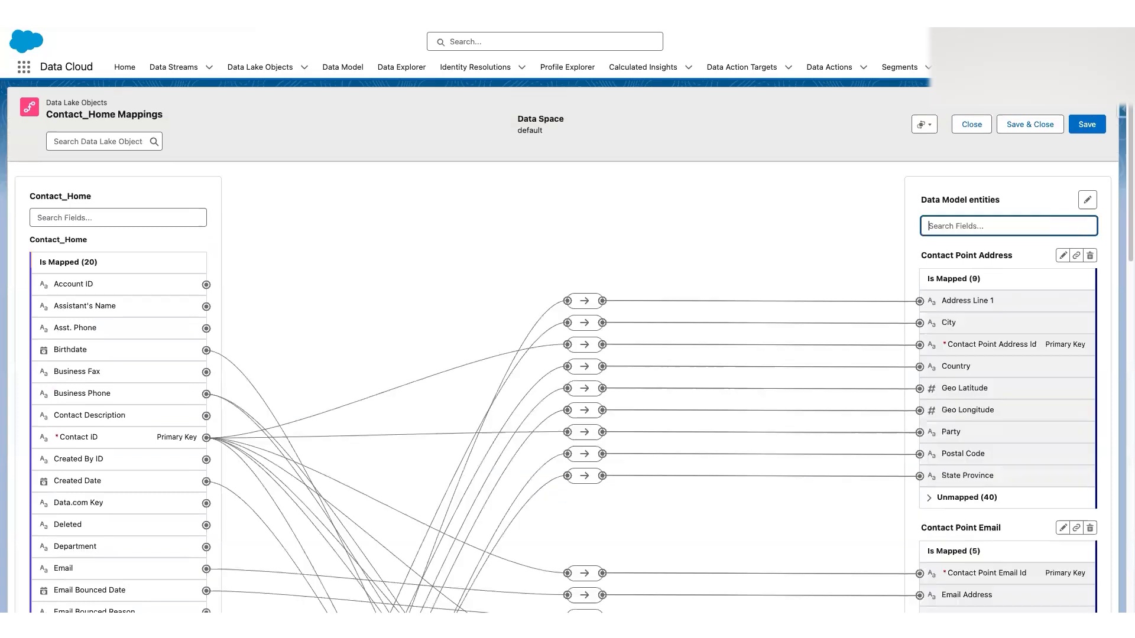
left_click(808, 256)
Review the mappings of all data model entities and save the Contact_Home mappings.
scroll(1016, 271, "down", 5)
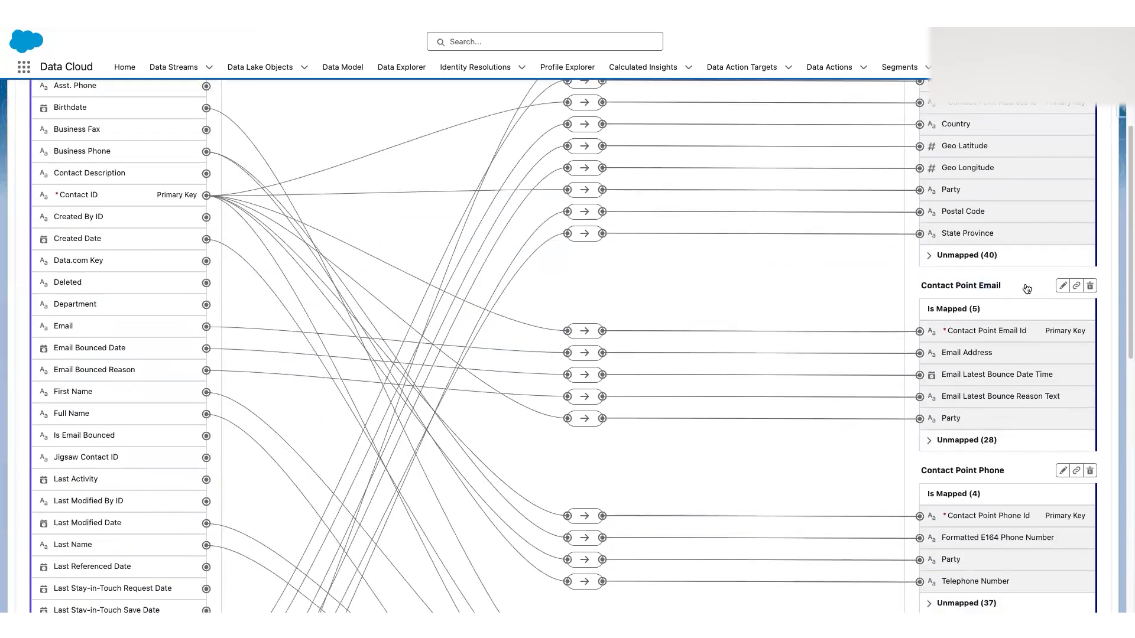
scroll(1017, 331, "down", 1)
scroll(1051, 432, "down", 4)
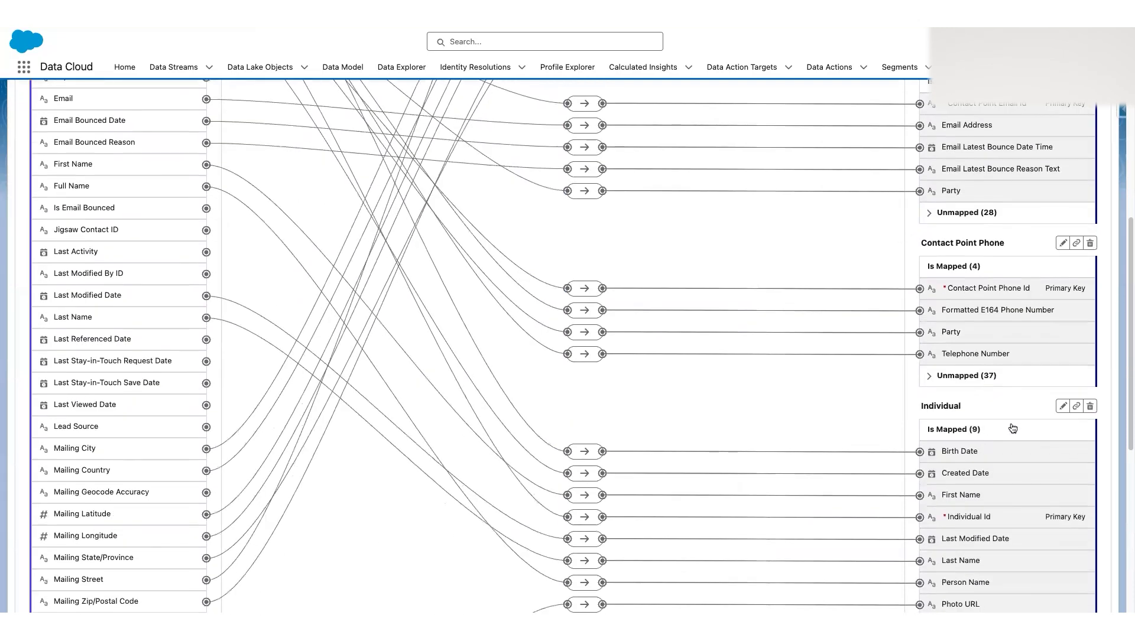
scroll(1034, 406, "down", 4)
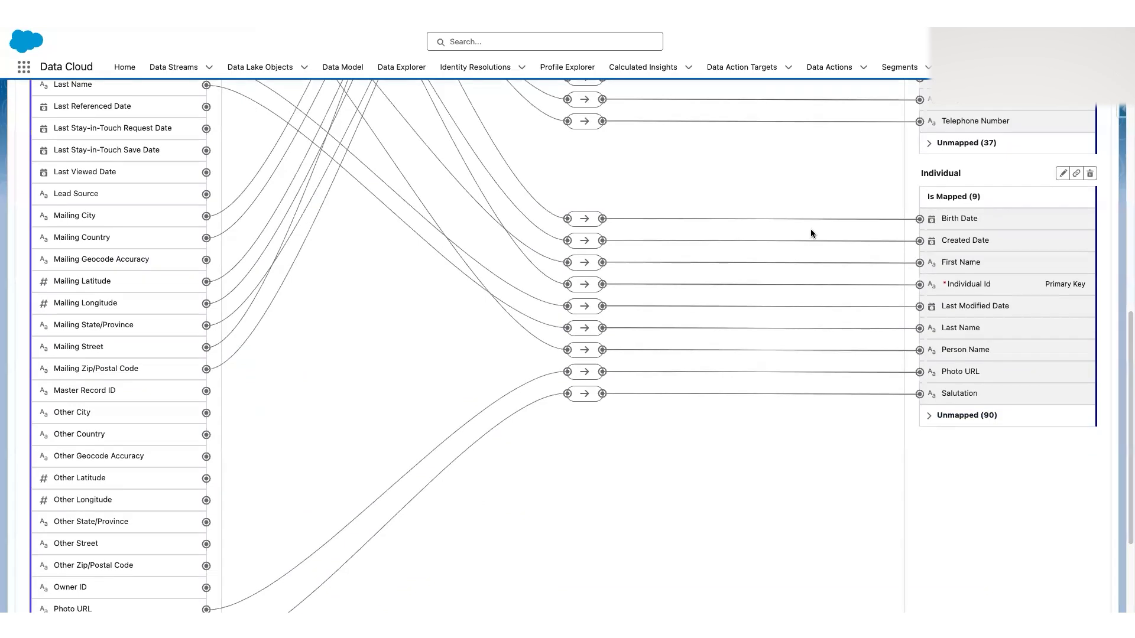
scroll(785, 222, "up", 5)
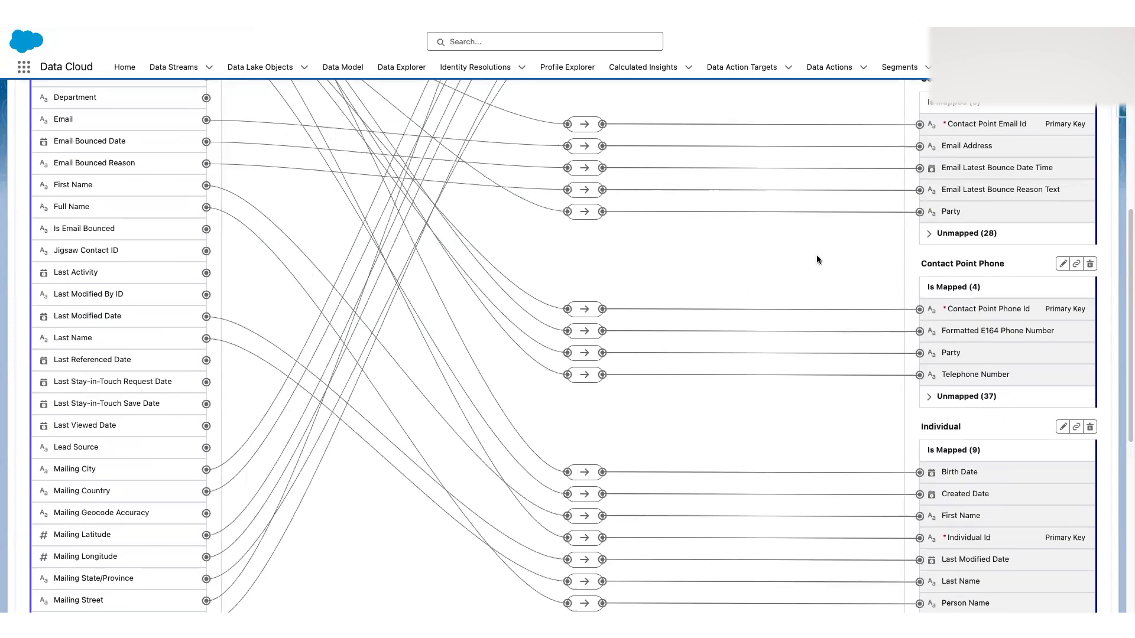
scroll(817, 258, "up", 8)
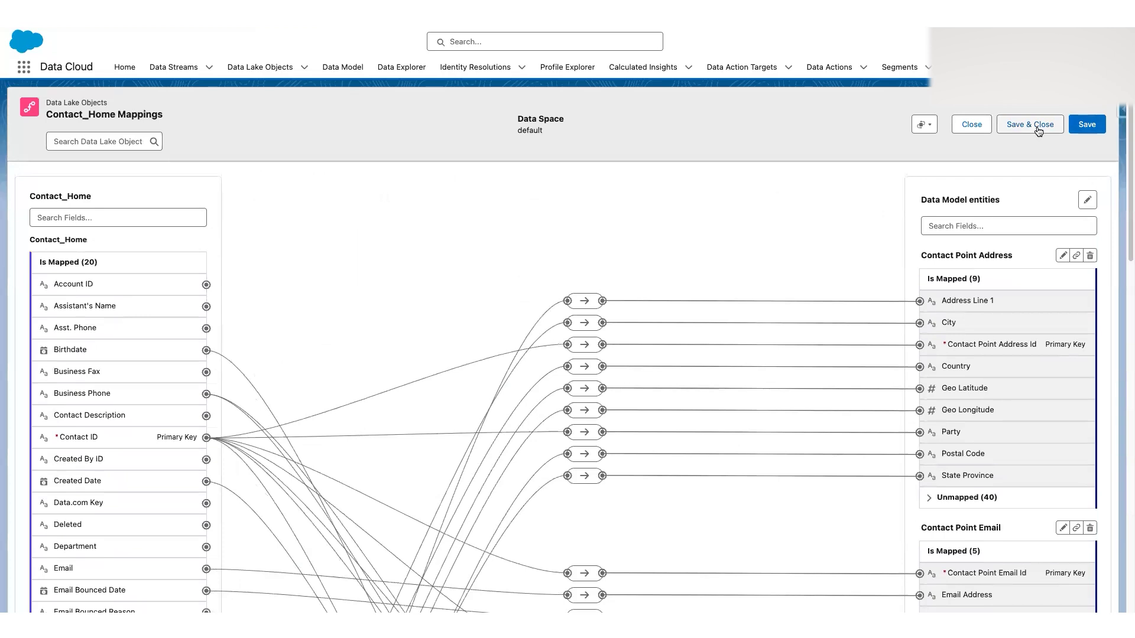
left_click(1087, 125)
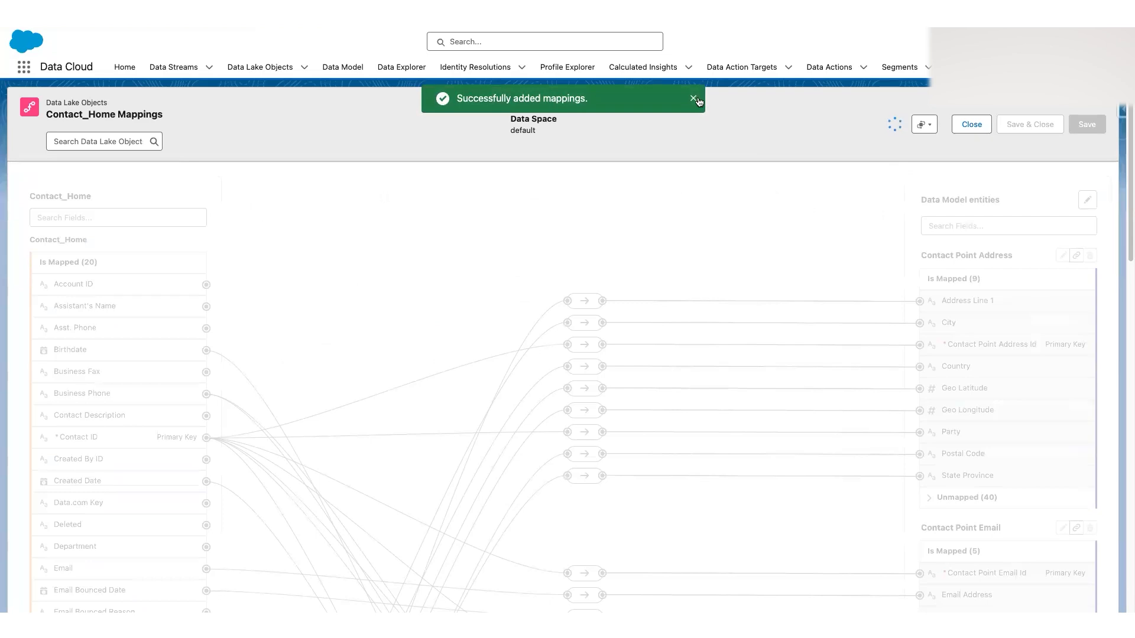
Show the Contact_Home mappings as a table and review which source fields are mapped to Contact Point Address target fields.
left_click(694, 99)
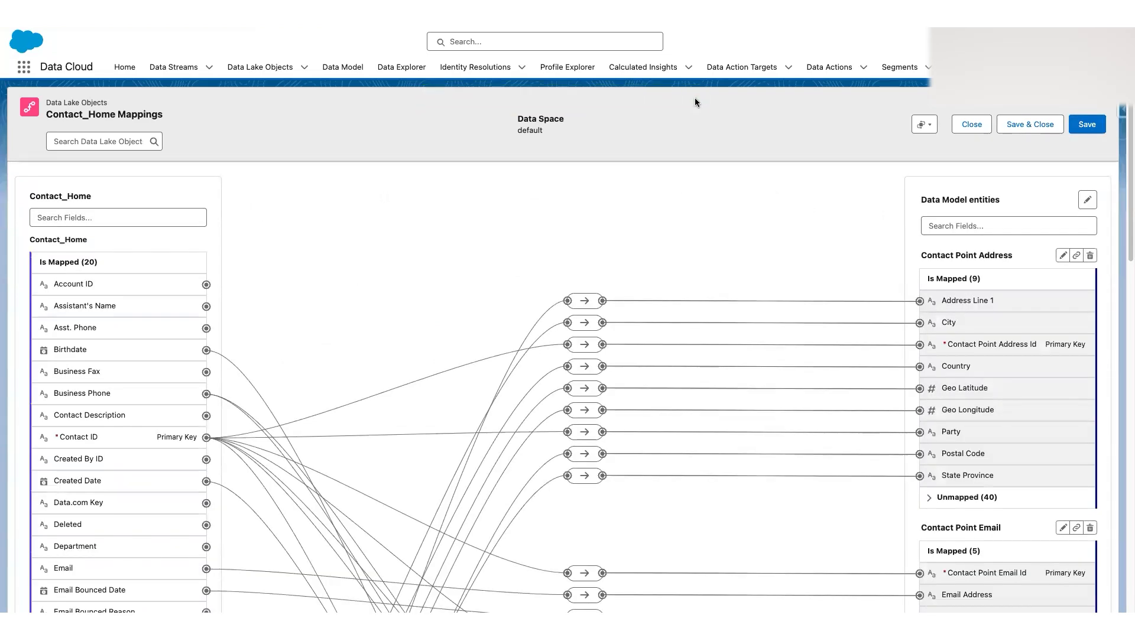
left_click(933, 125)
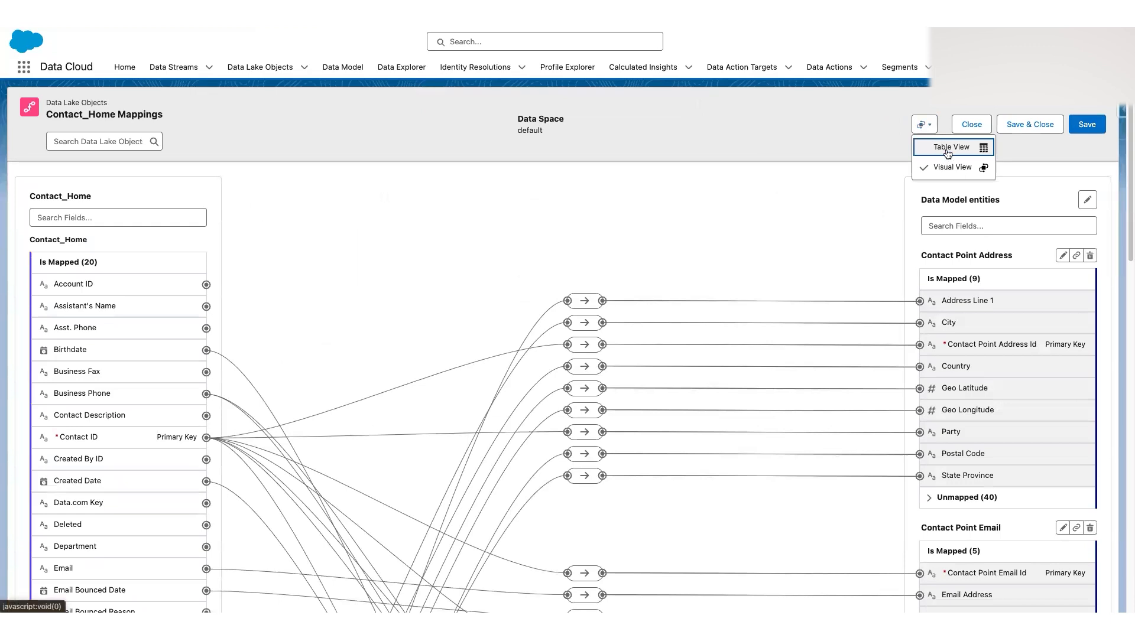
left_click(946, 149)
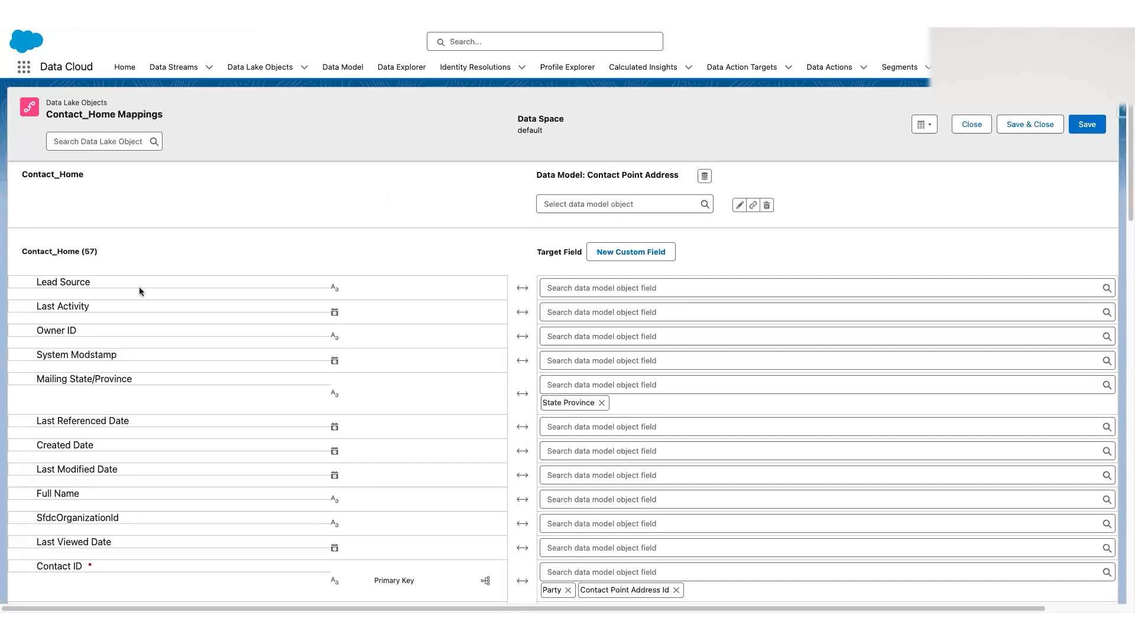
scroll(544, 265, "down", 1)
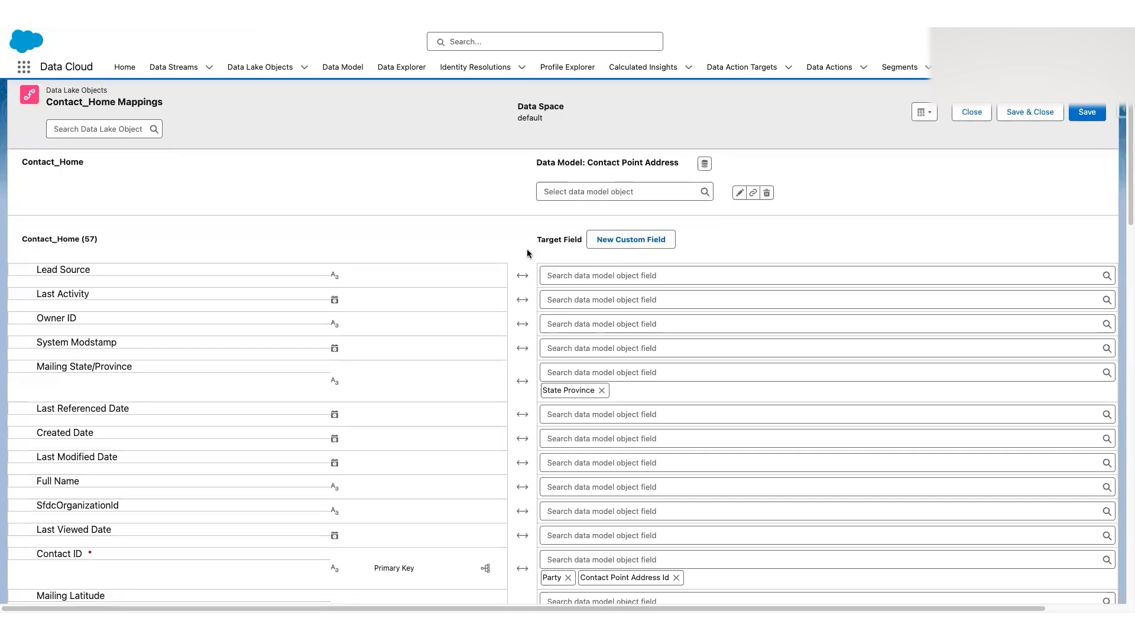
scroll(528, 253, "down", 1)
left_click(582, 256)
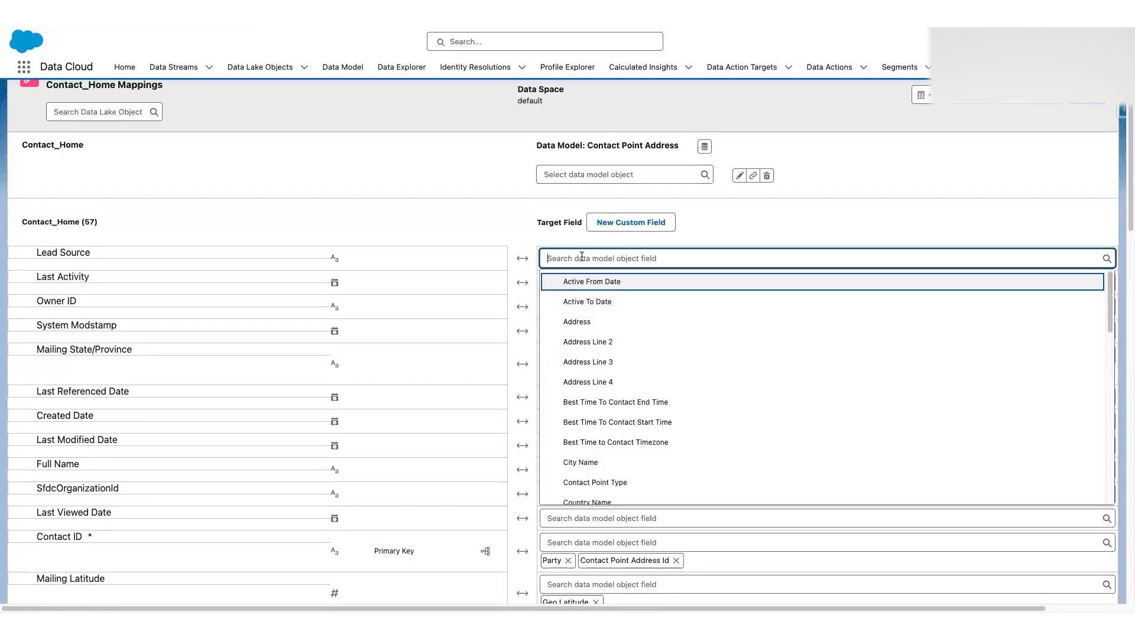
left_click(505, 228)
scroll(520, 313, "down", 6)
scroll(520, 316, "down", 10)
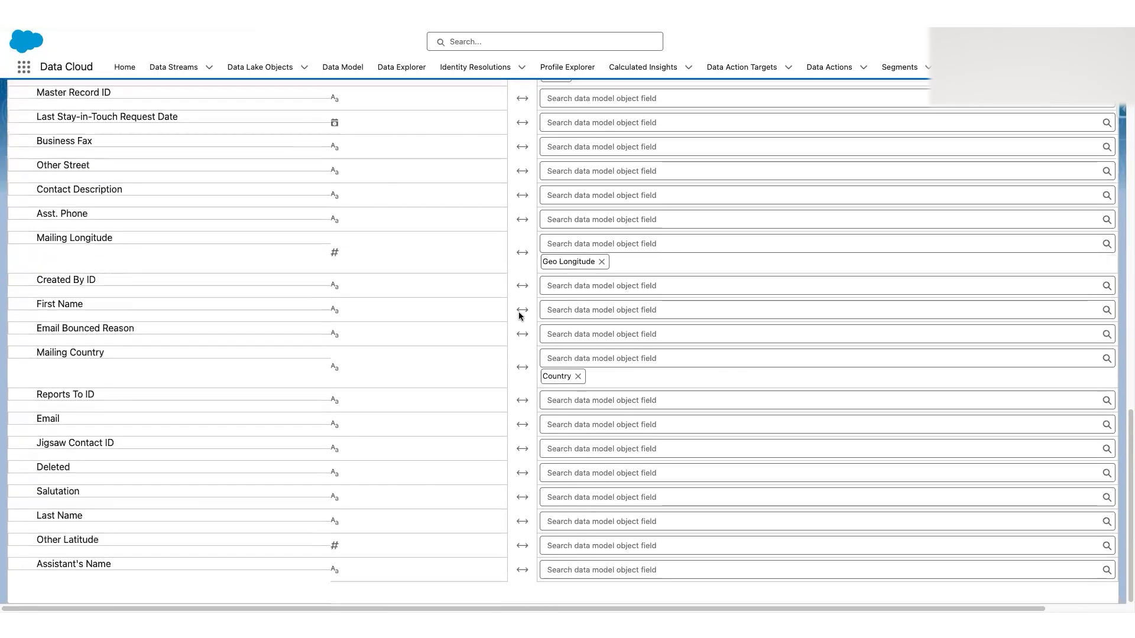
scroll(520, 316, "up", 15)
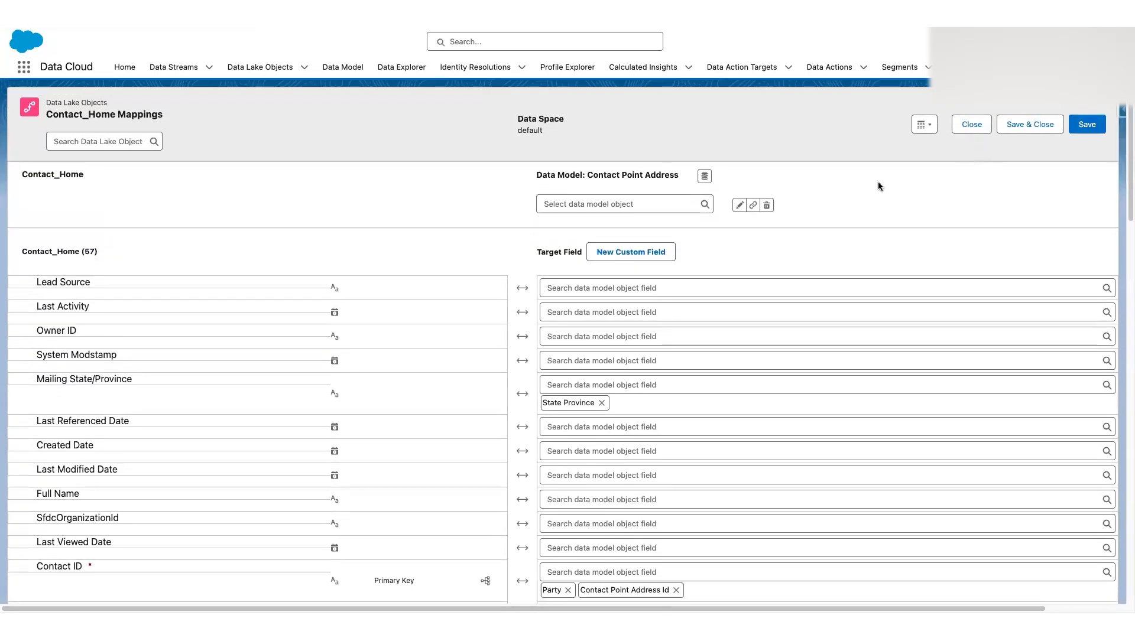
scroll(828, 185, "down", 15)
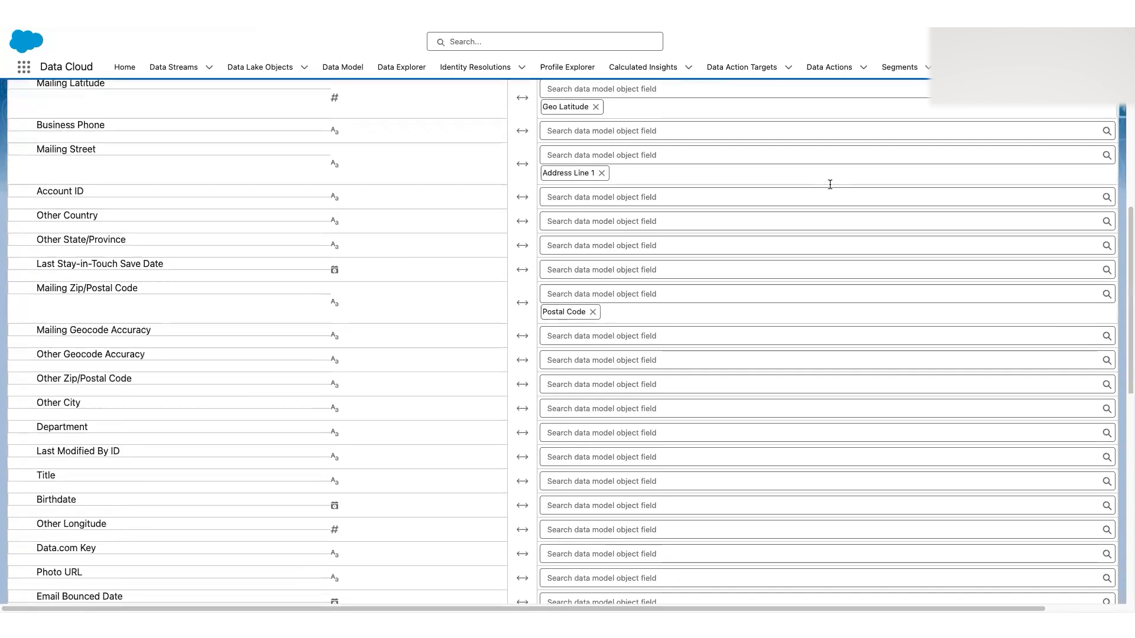
scroll(830, 184, "up", 15)
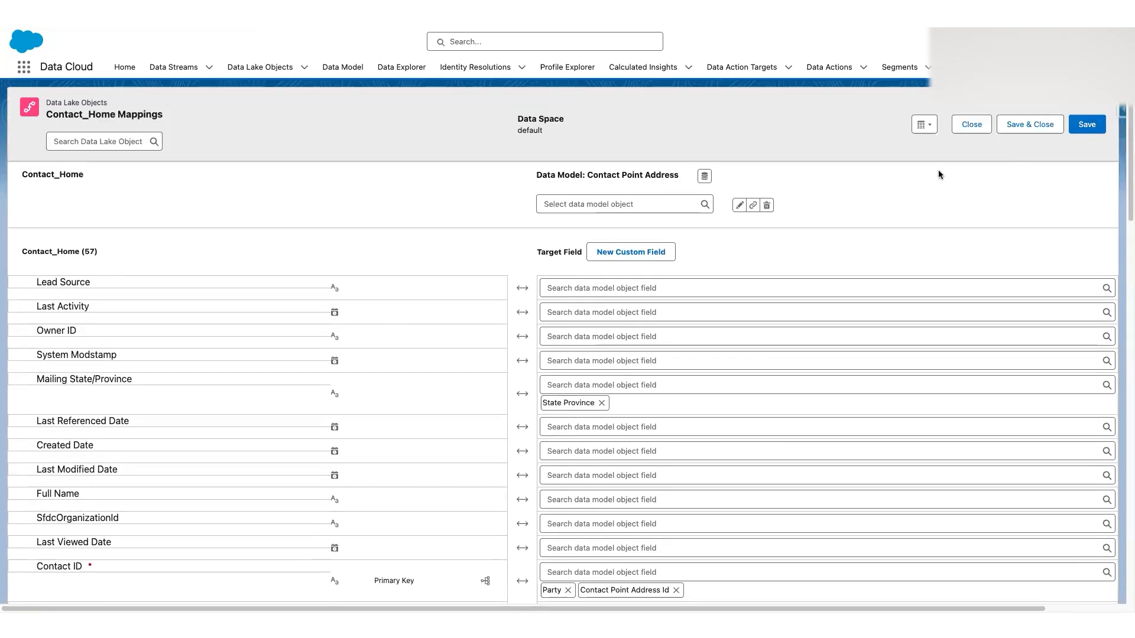
Return the Contact_Home mappings to the visual view, and save and close them.
left_click(925, 125)
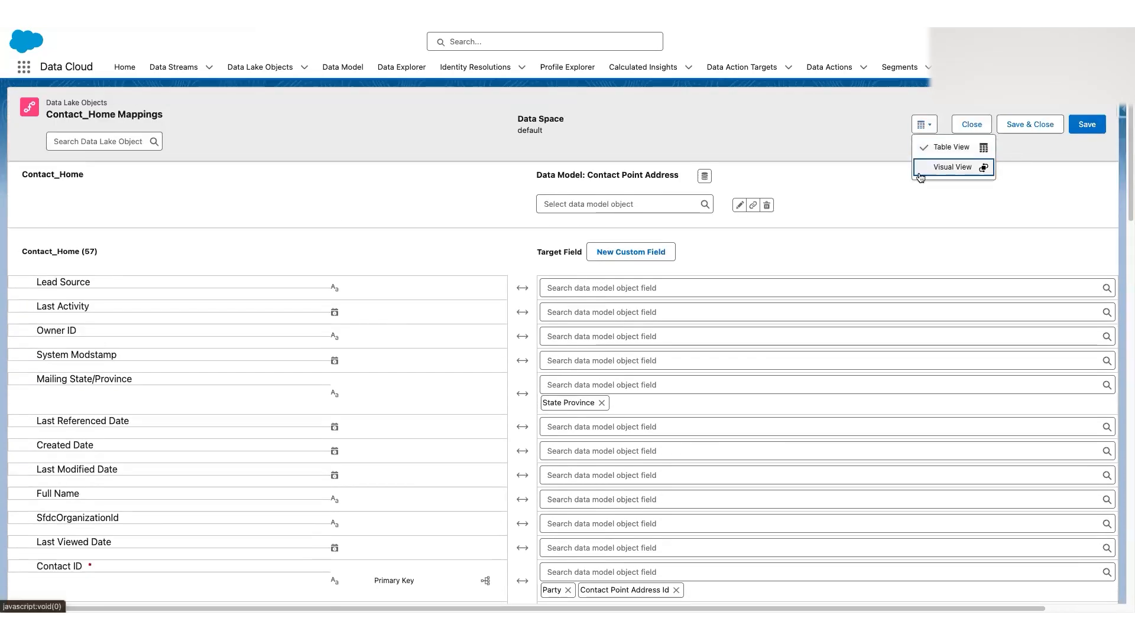
left_click(924, 167)
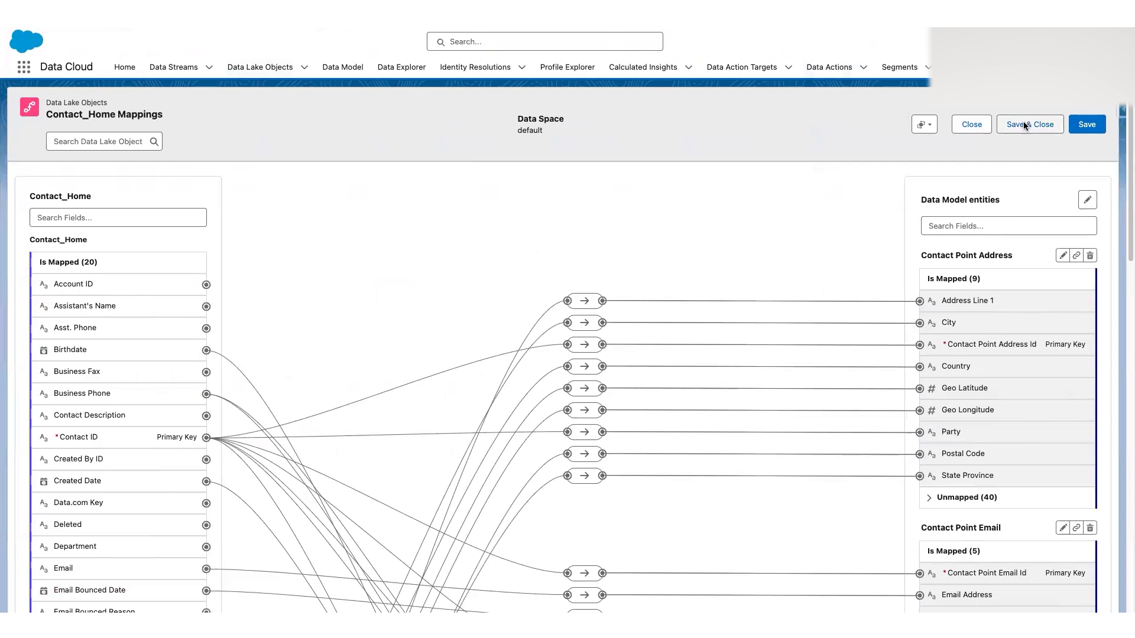
left_click(1024, 125)
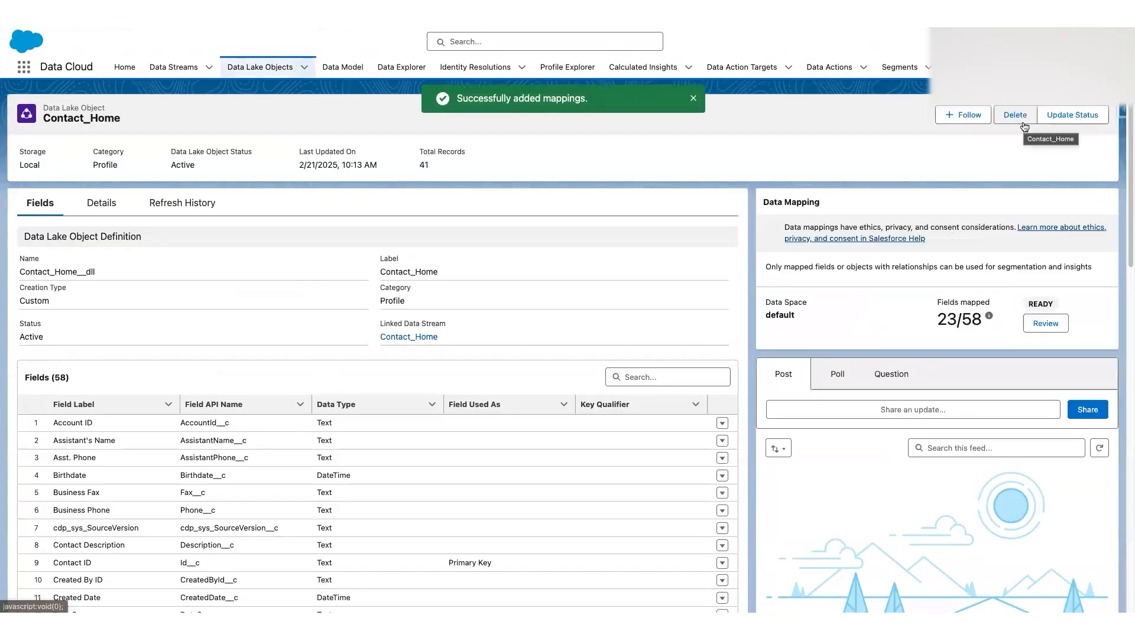
Open the Contact_Identifier__c_Home data lake object and start its data mapping in the default data space.
left_click(260, 69)
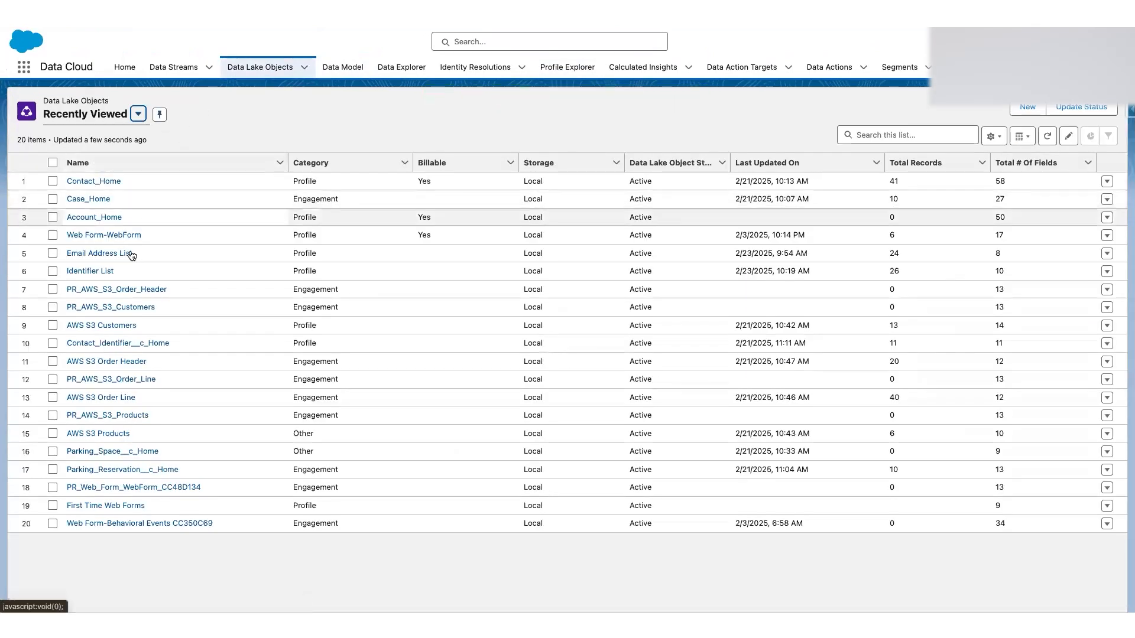
left_click(135, 346)
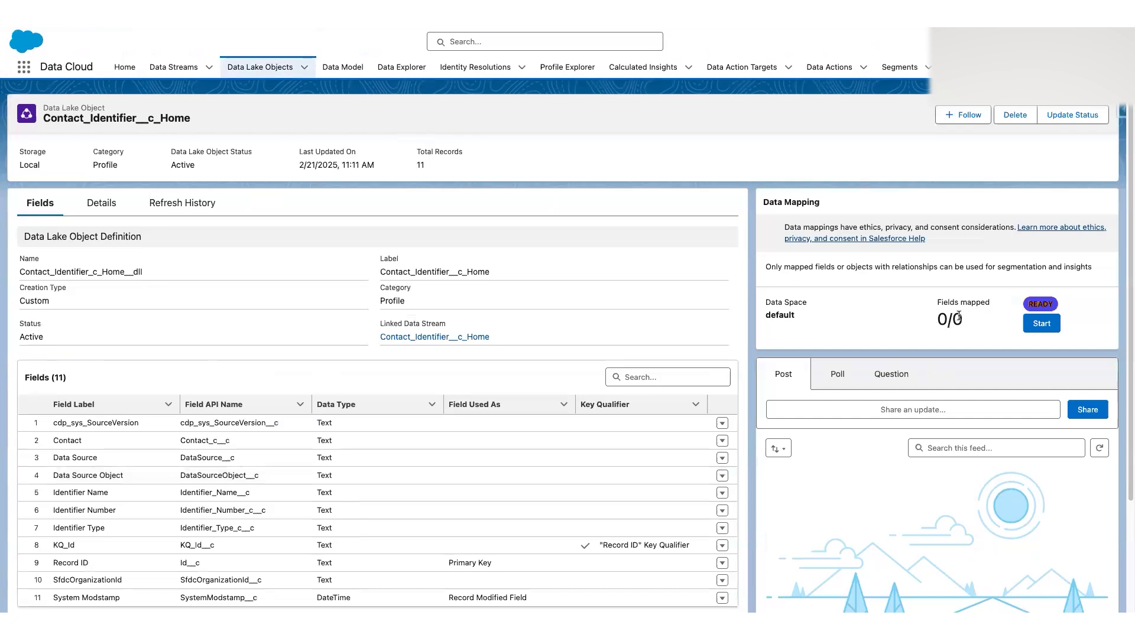
double_click(1048, 302)
left_click(1085, 311)
left_click(1044, 324)
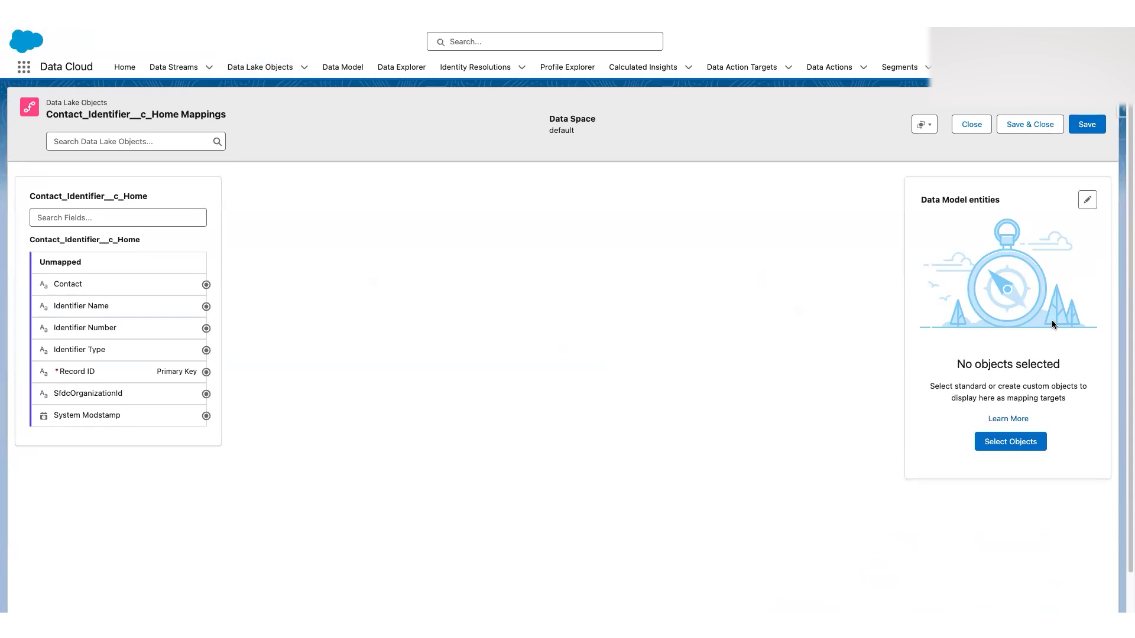
Search the standard data model objects for "party iden" and add Party Identification as a mapping target.
left_click(1025, 442)
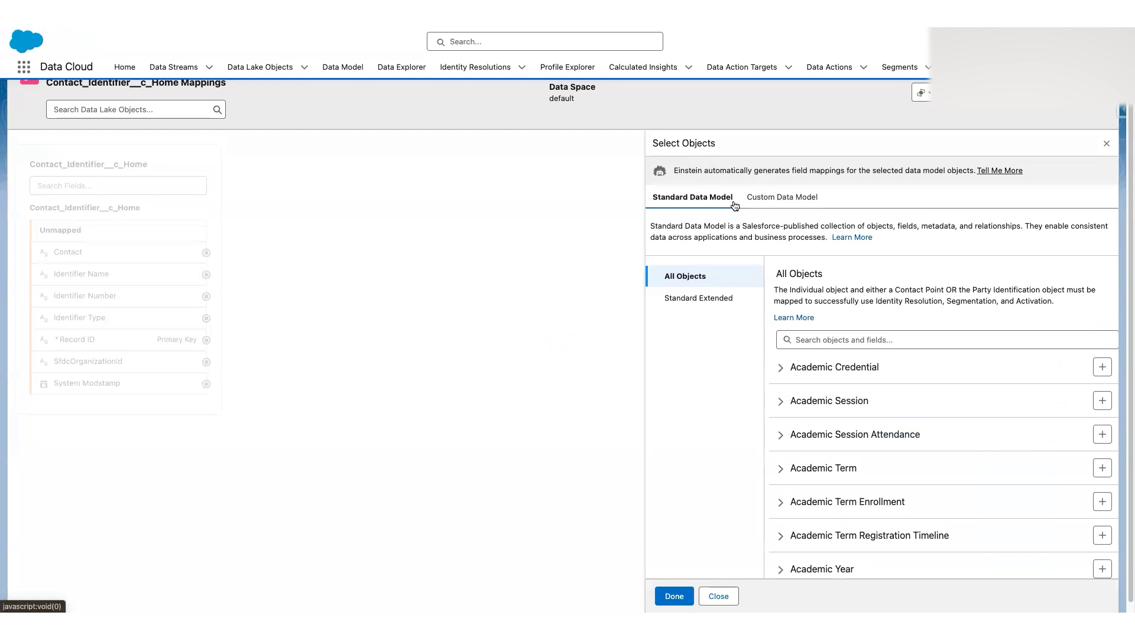
left_click(833, 342)
type("party iden")
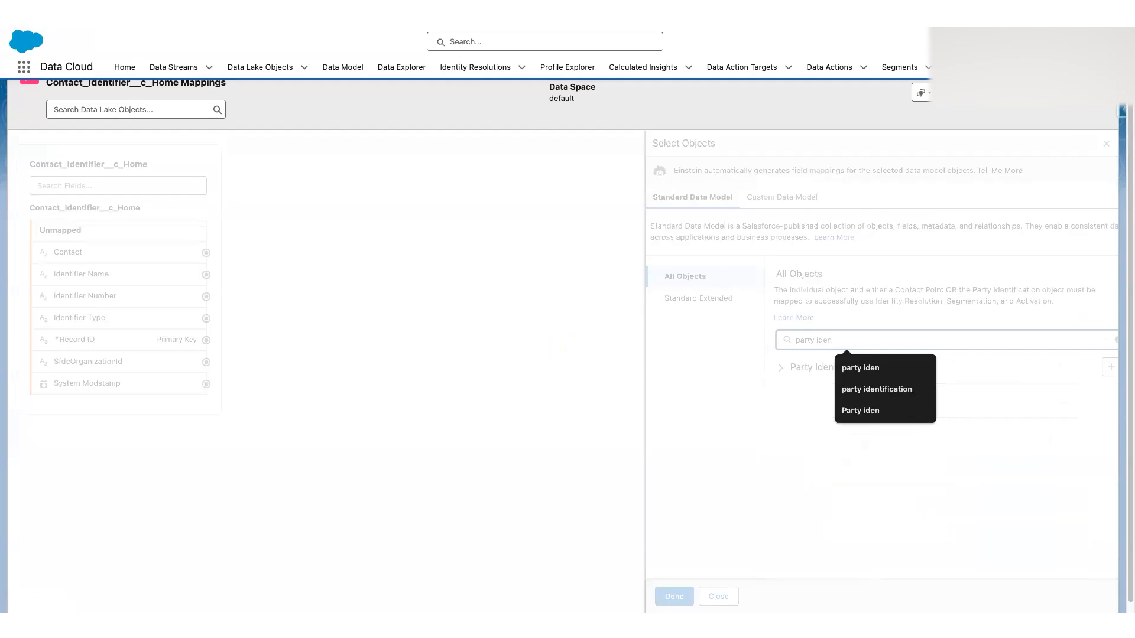
left_click(1023, 425)
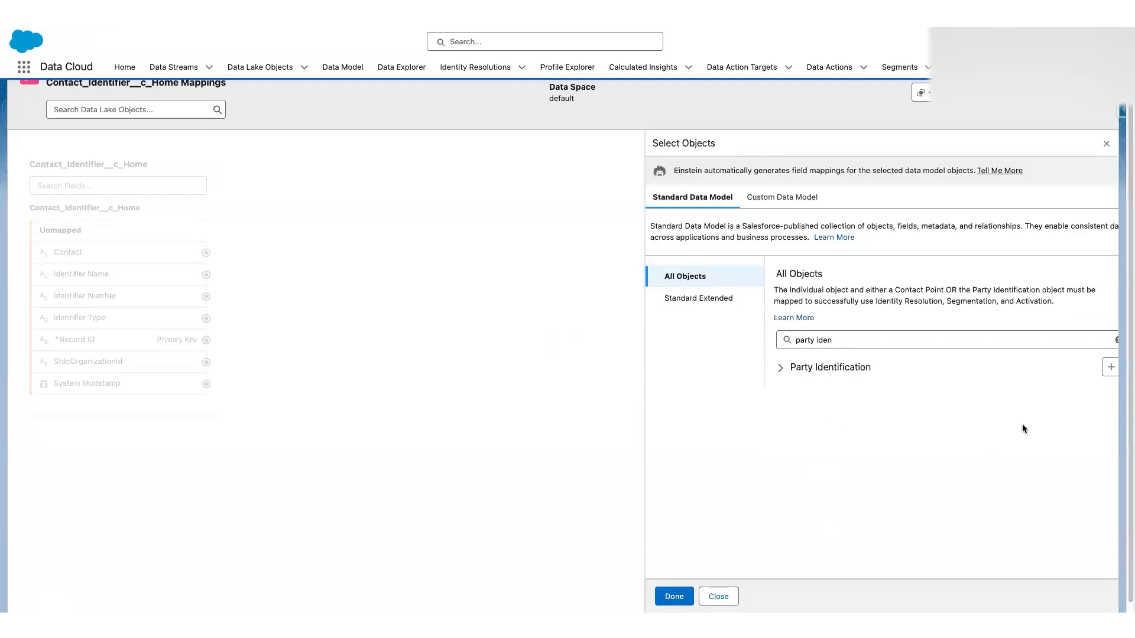
left_click(1107, 371)
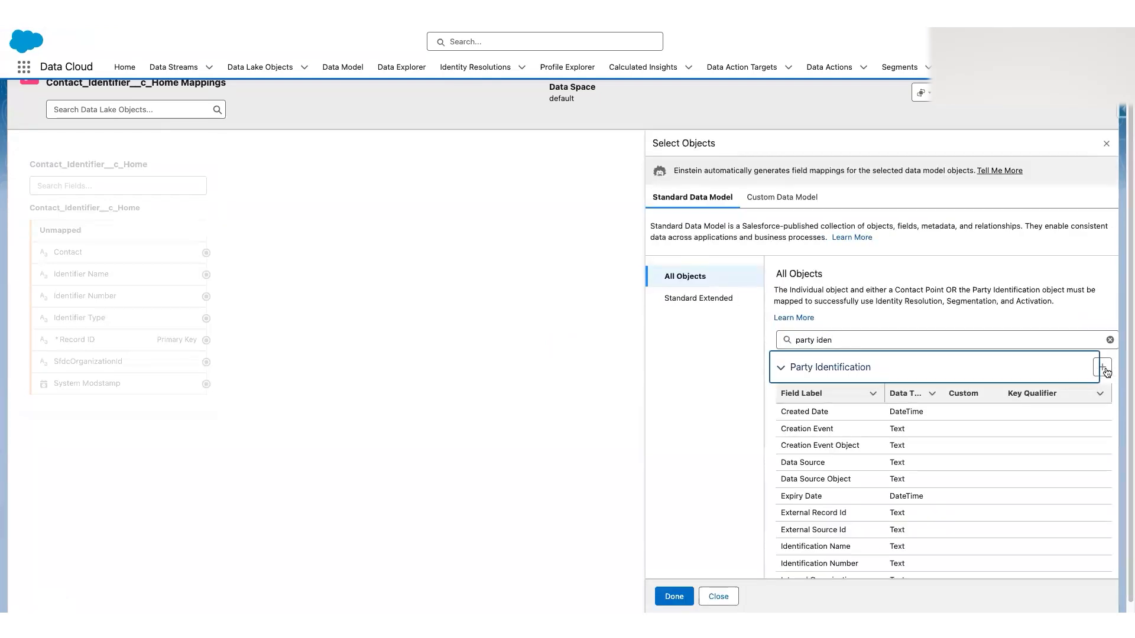
left_click(1105, 370)
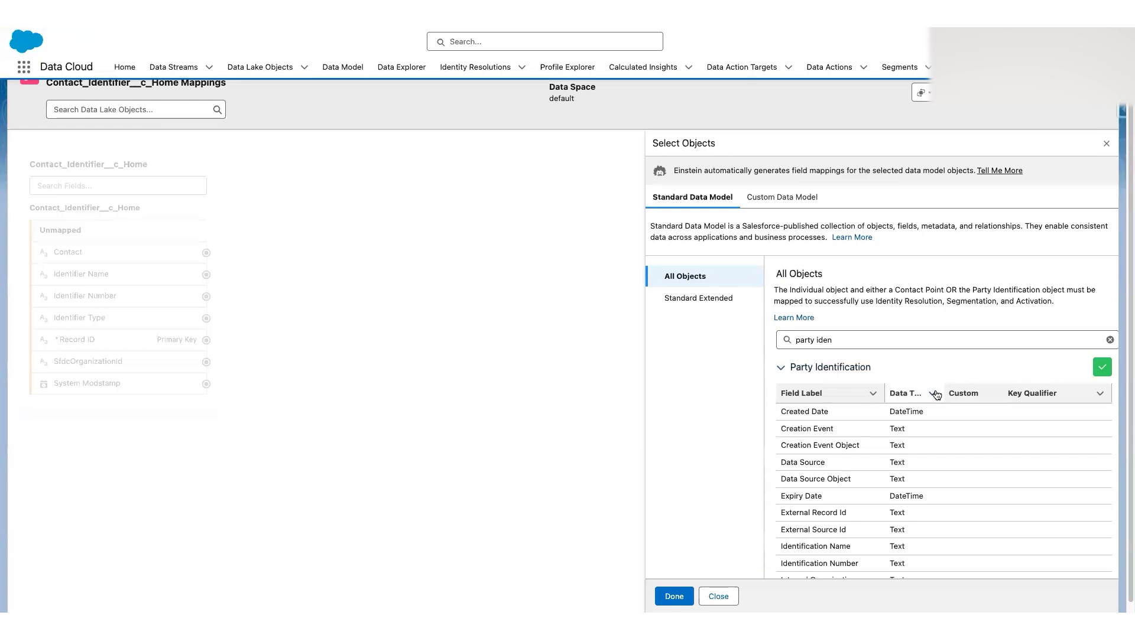
left_click(779, 370)
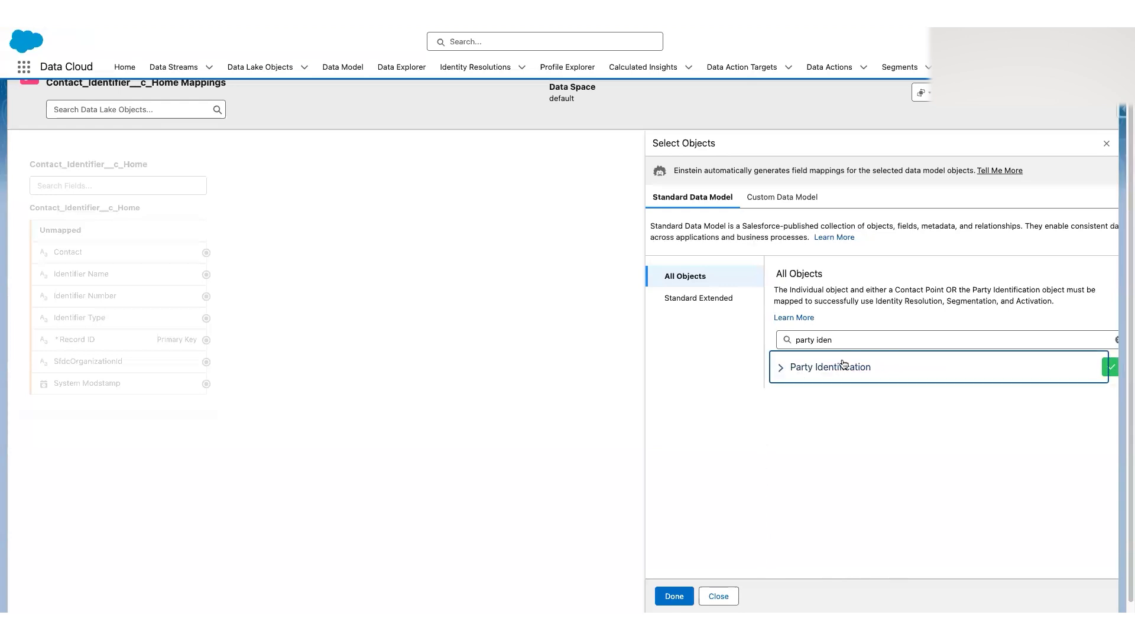
Browse the standard objects matching "contact" and finish the object selection with only Party Identification added.
triple_click(876, 338)
type("contact")
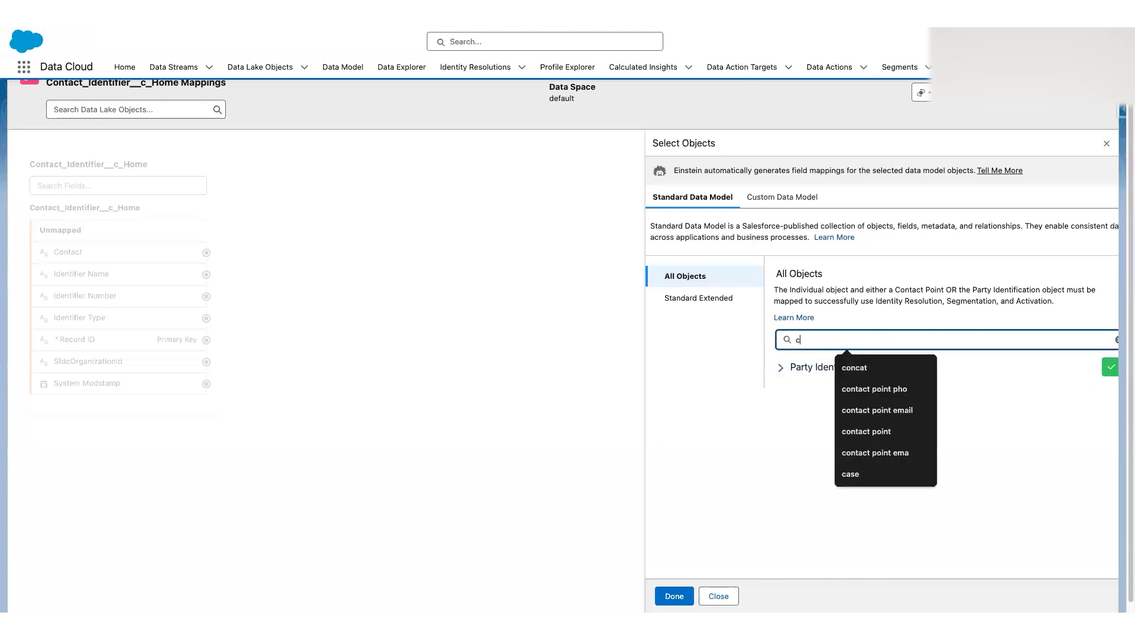
left_click(951, 298)
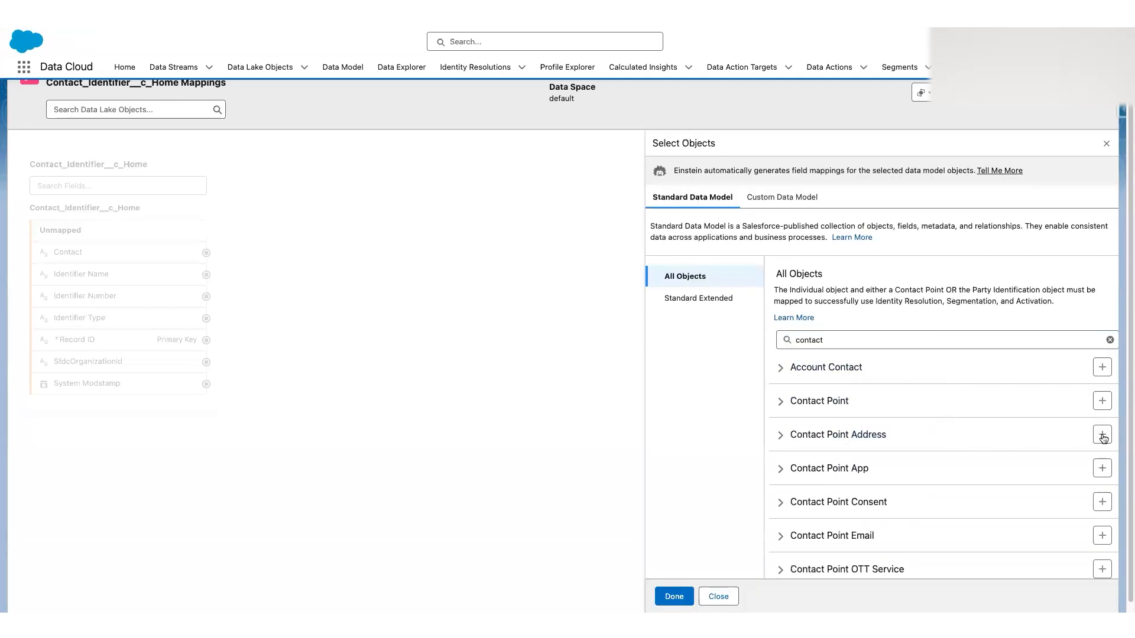
left_click(1110, 340)
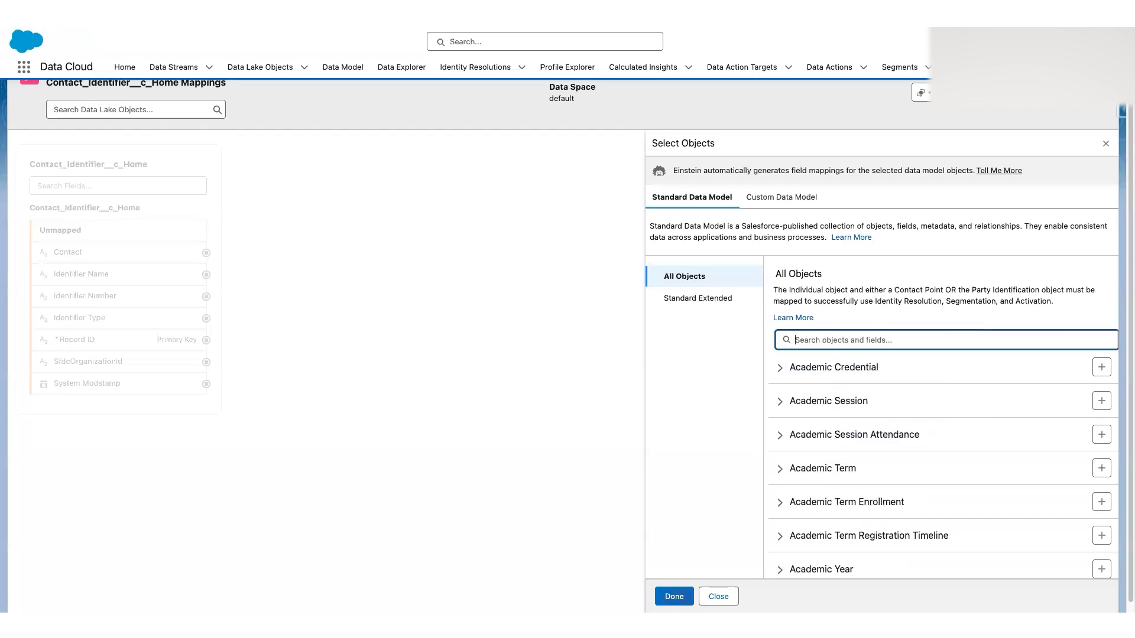
left_click(677, 597)
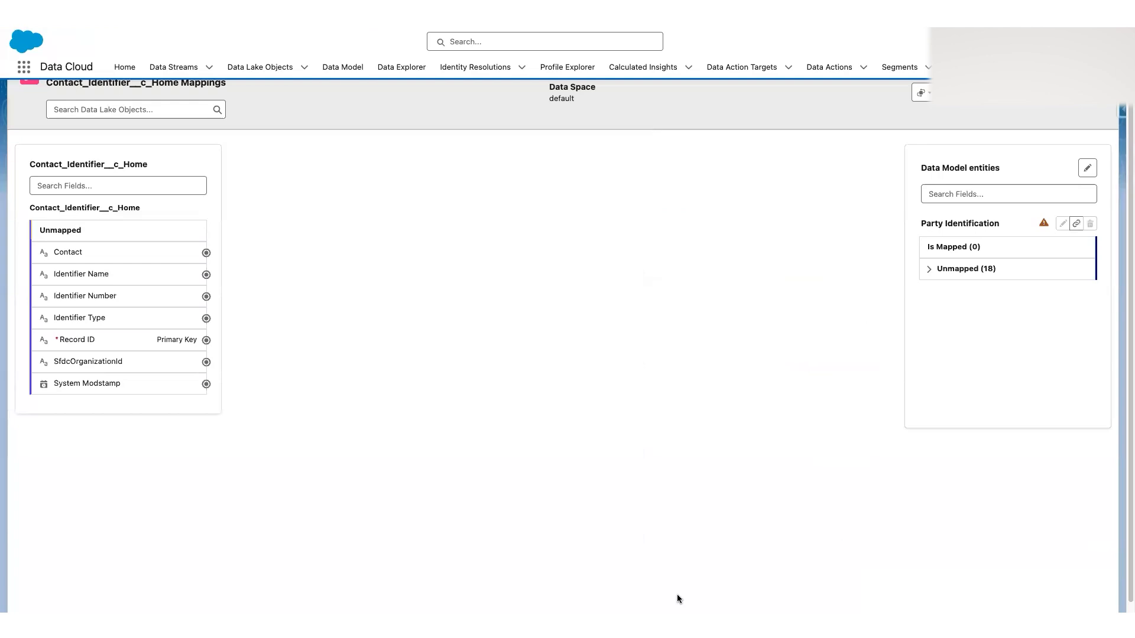
Review the Party Identification warning about attributes that should be mapped, and try to save the mappings without any fields mapped.
left_click(1044, 224)
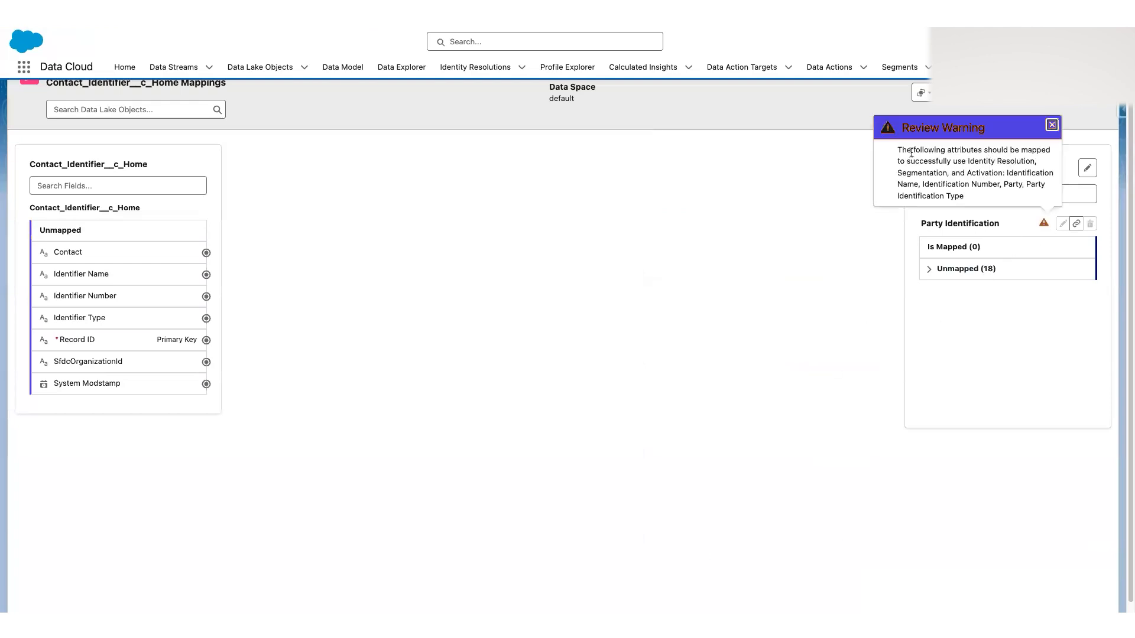
left_click_drag(906, 150, 995, 197)
left_click(1008, 173)
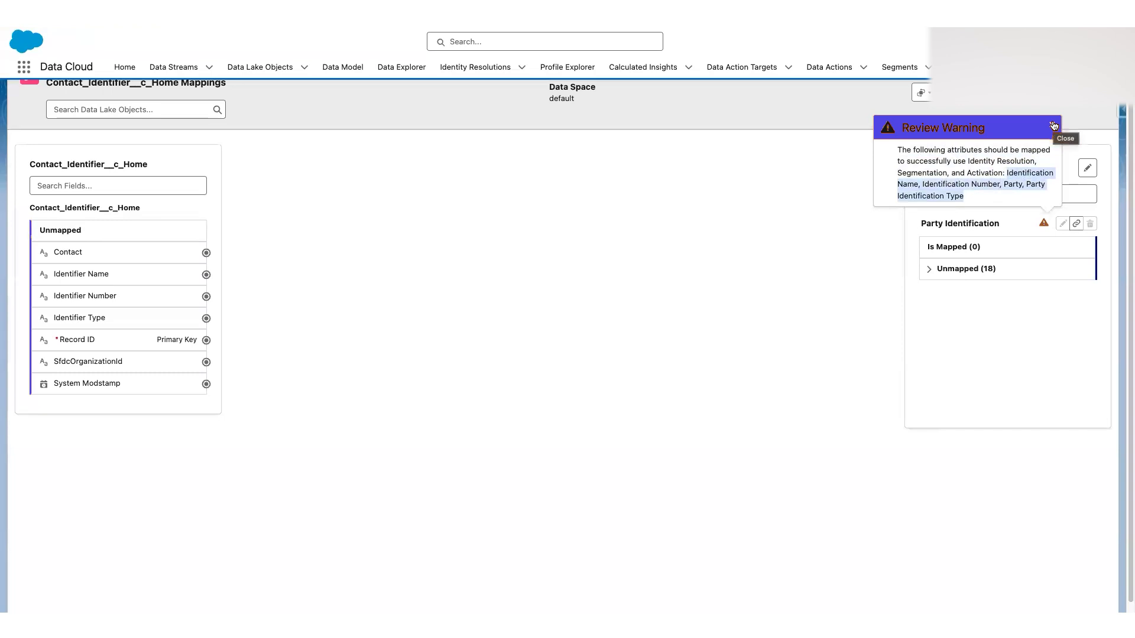
left_click(1053, 126)
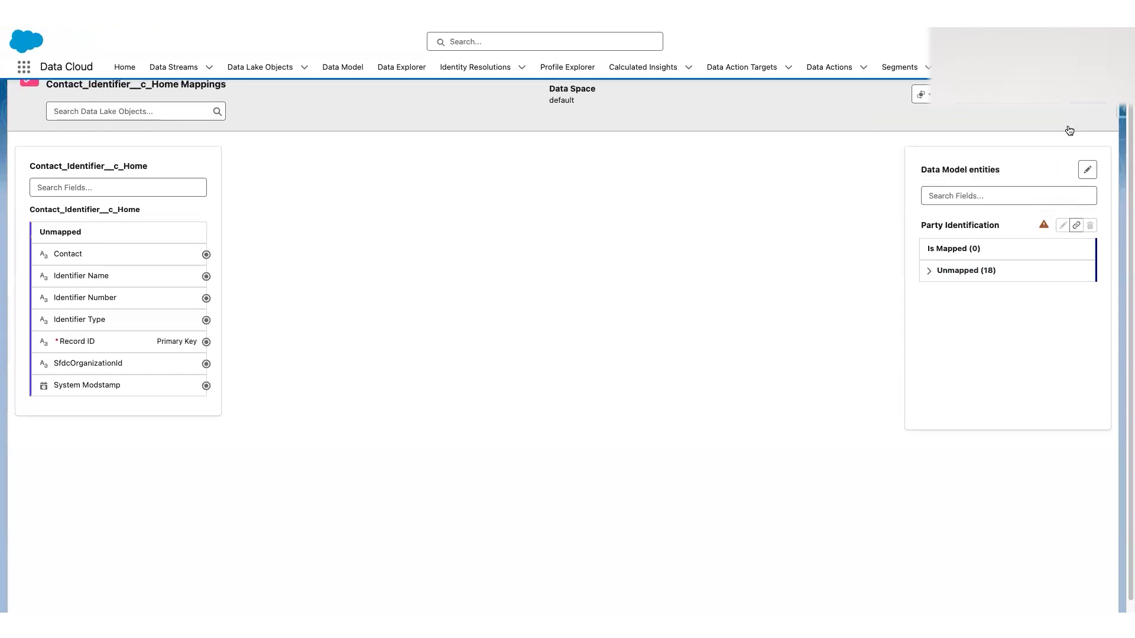
left_click(1072, 126)
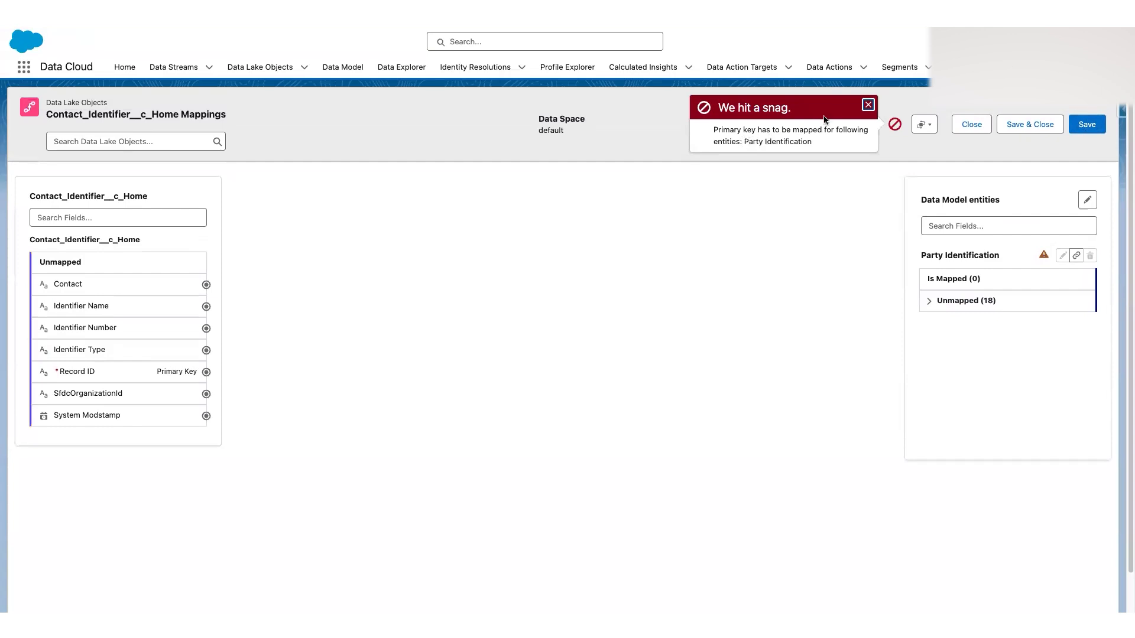
left_click(868, 106)
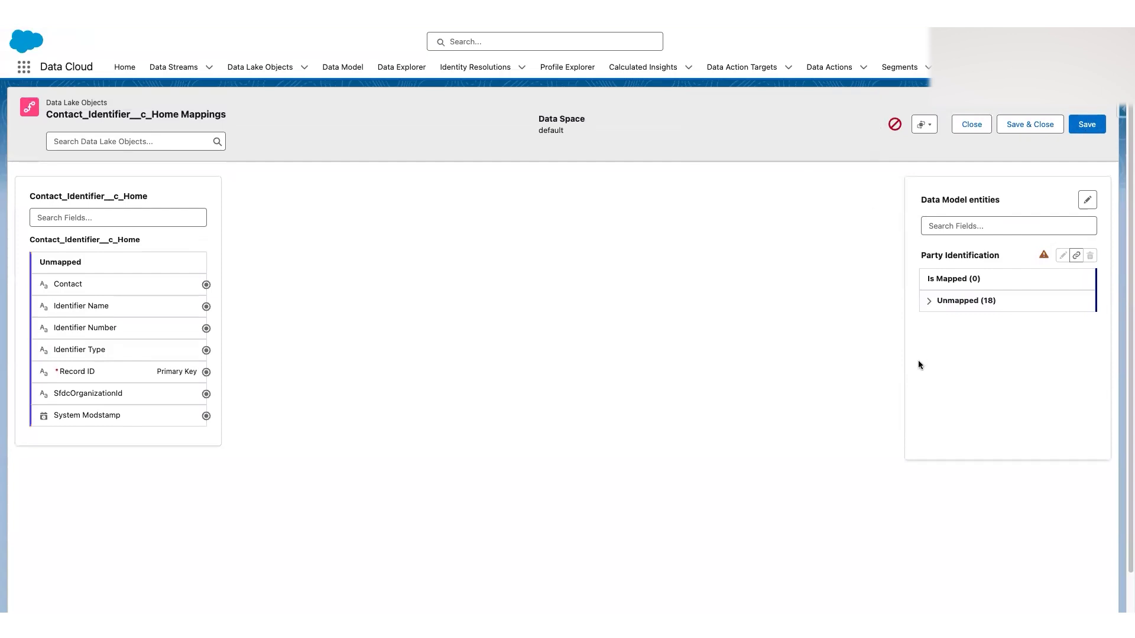
Filter the Party Identification fields by "party iden" and map the source Record ID to Party Identification Id.
left_click(931, 303)
left_click(969, 229)
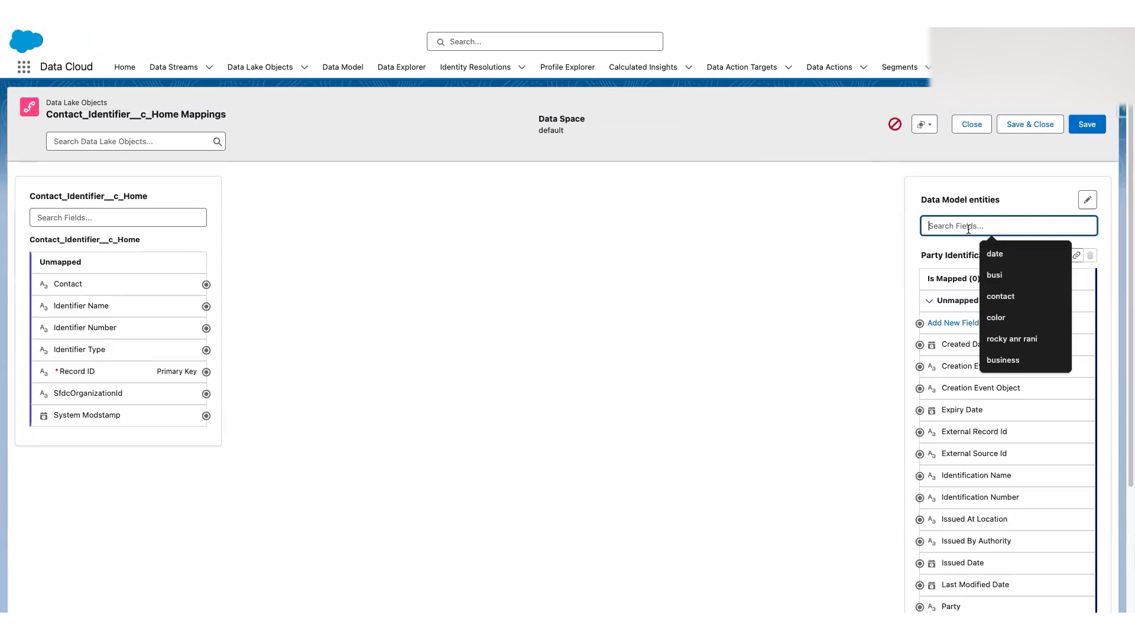
type("party iden")
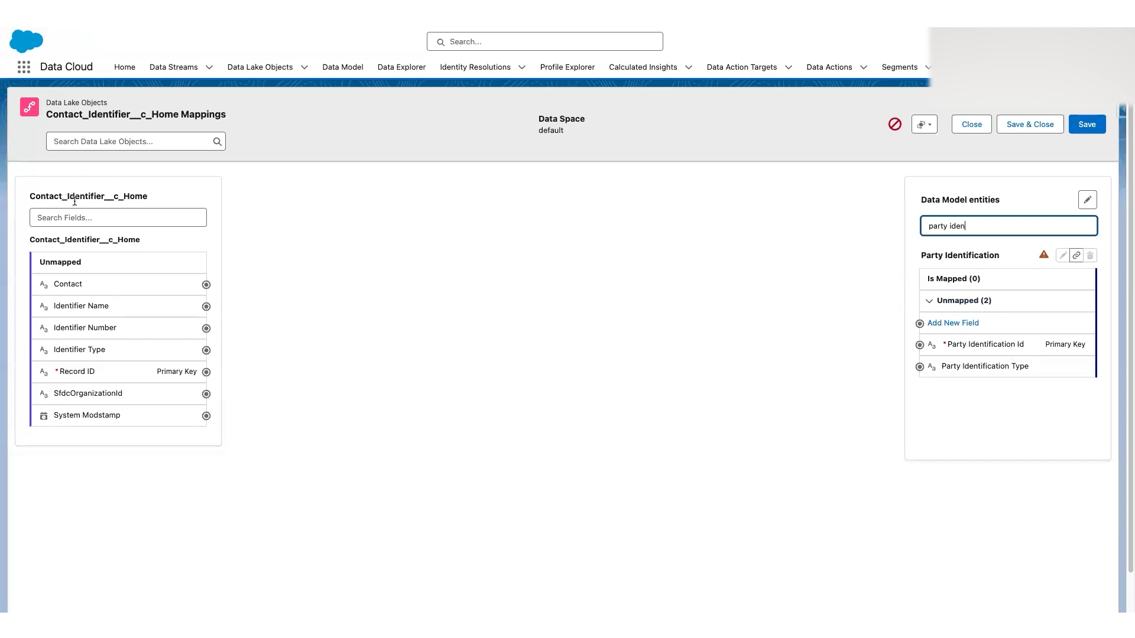
left_click(131, 377)
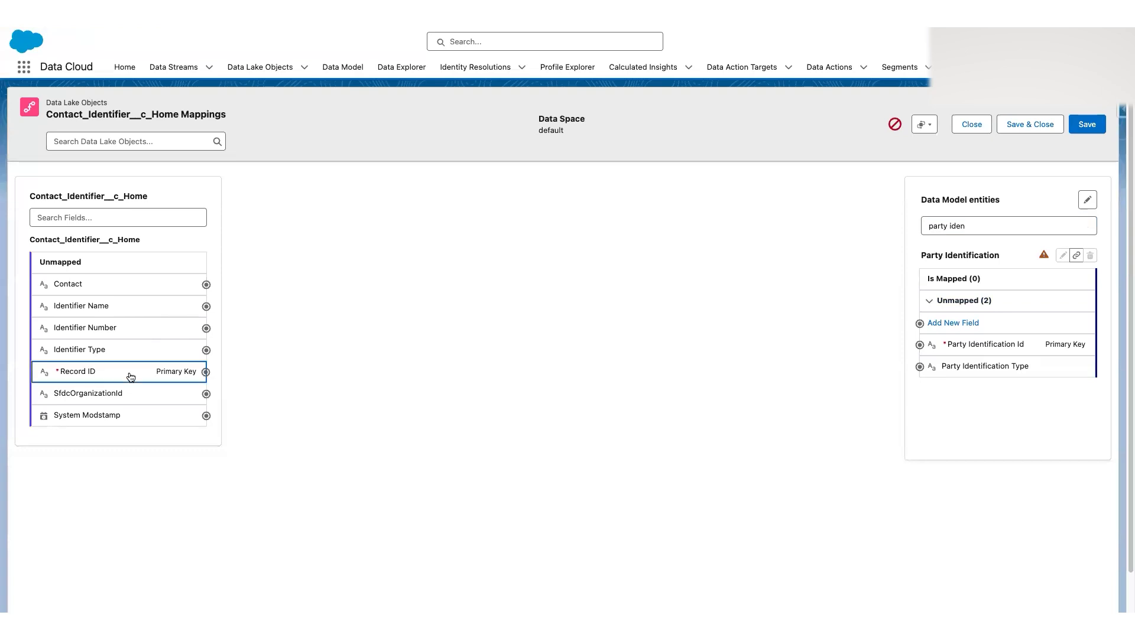
left_click(959, 347)
left_click(959, 347)
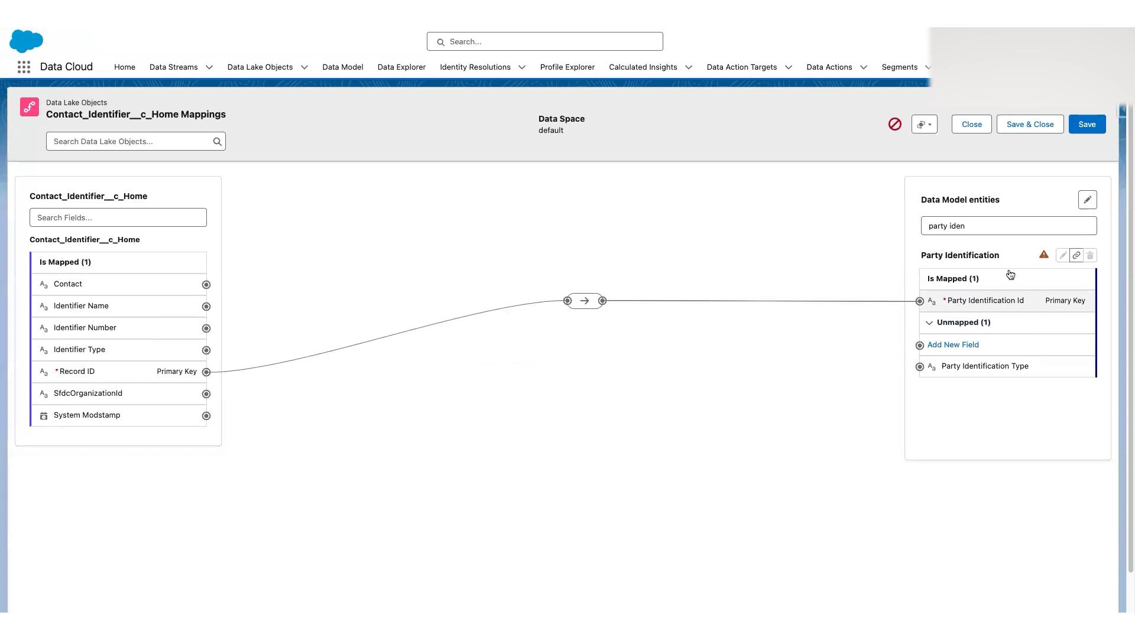
Clear the "party iden" filter from the data model entity fields.
left_click(993, 229)
triple_click(993, 229)
key("BackSpace")
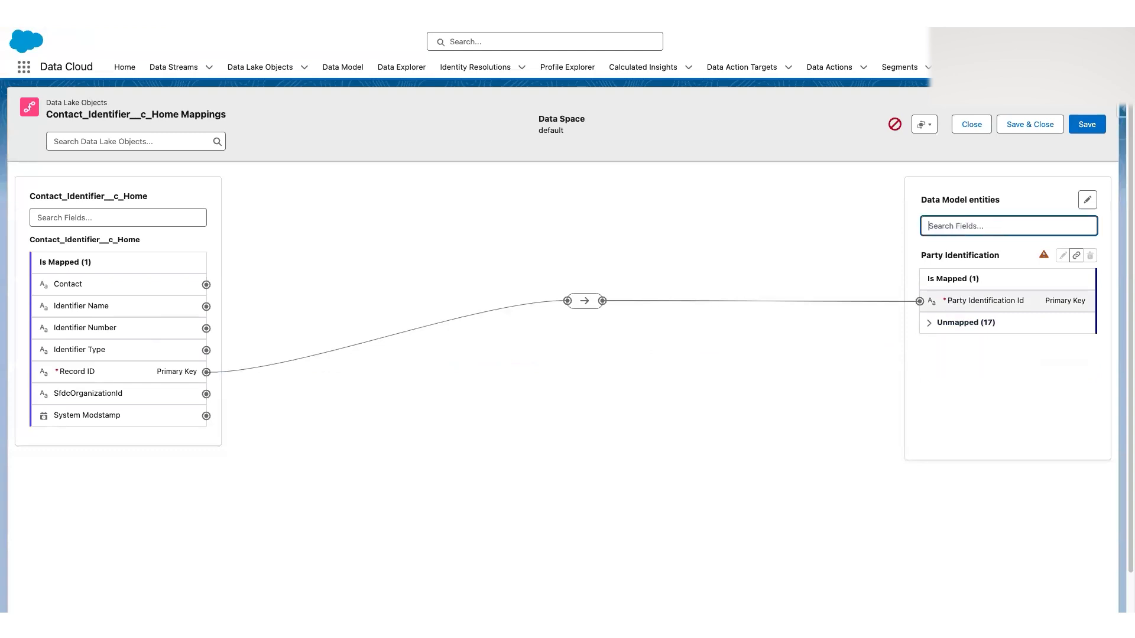
Filter the Party Identification fields by "identifi" and map Identifier Name, Number and Type to Identification Name, Identification Number and Party Identification Type.
type("id")
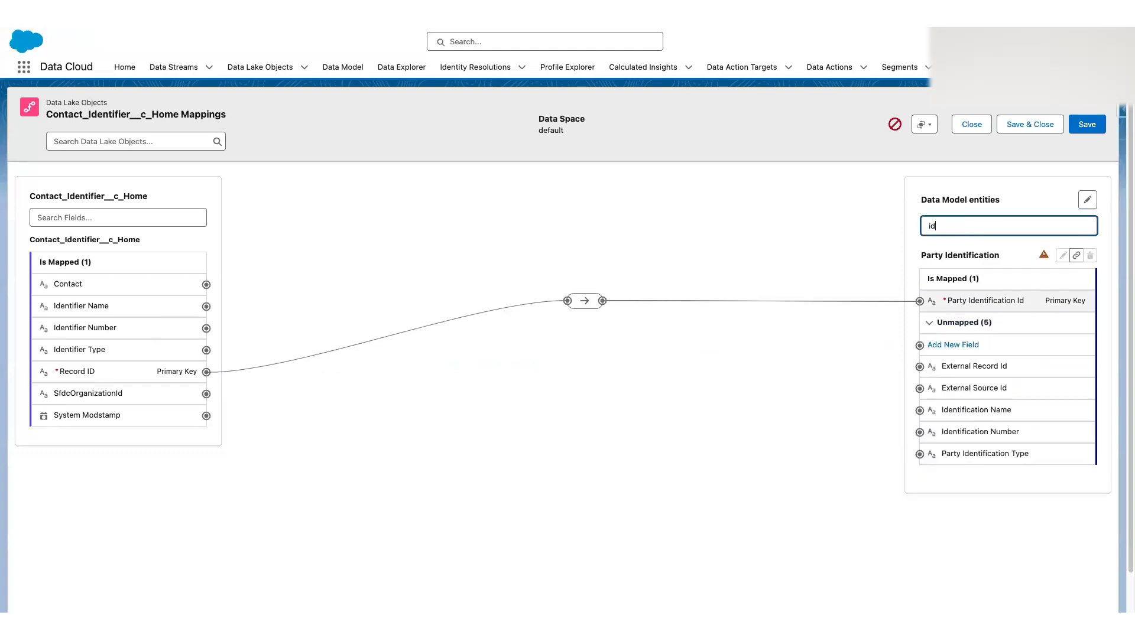
type("entifi")
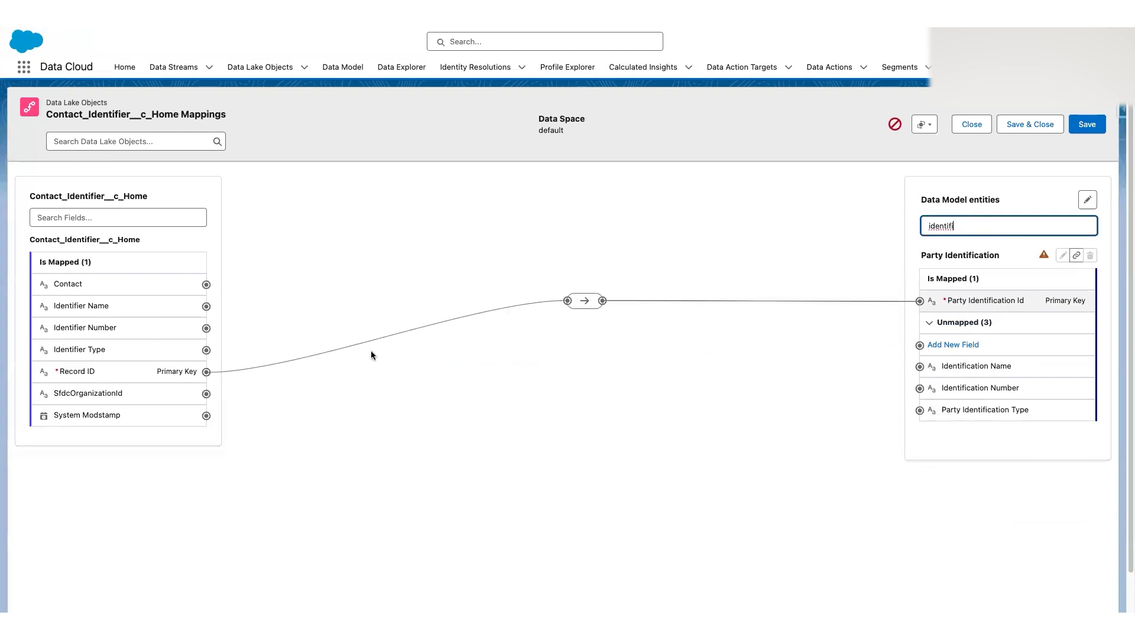
left_click(152, 309)
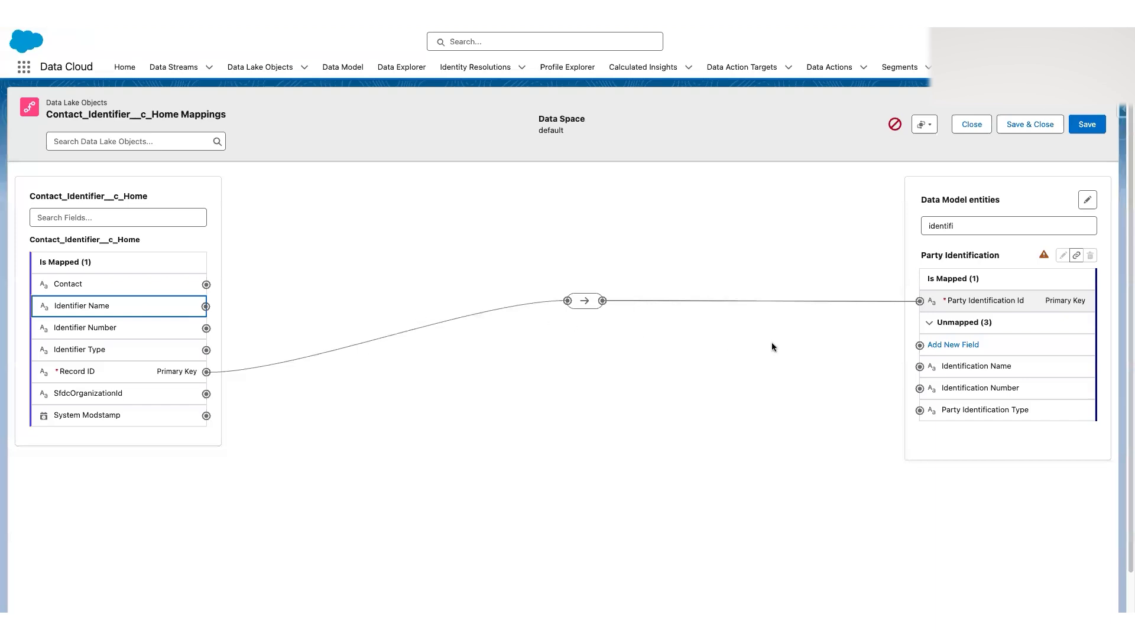
left_click(948, 371)
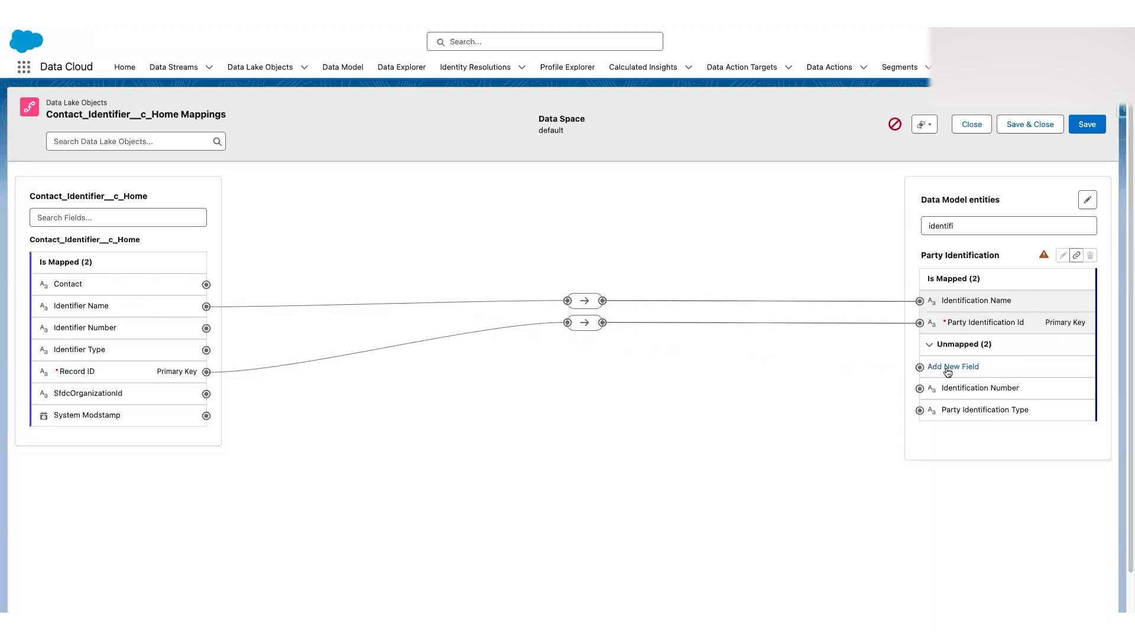
left_click(142, 332)
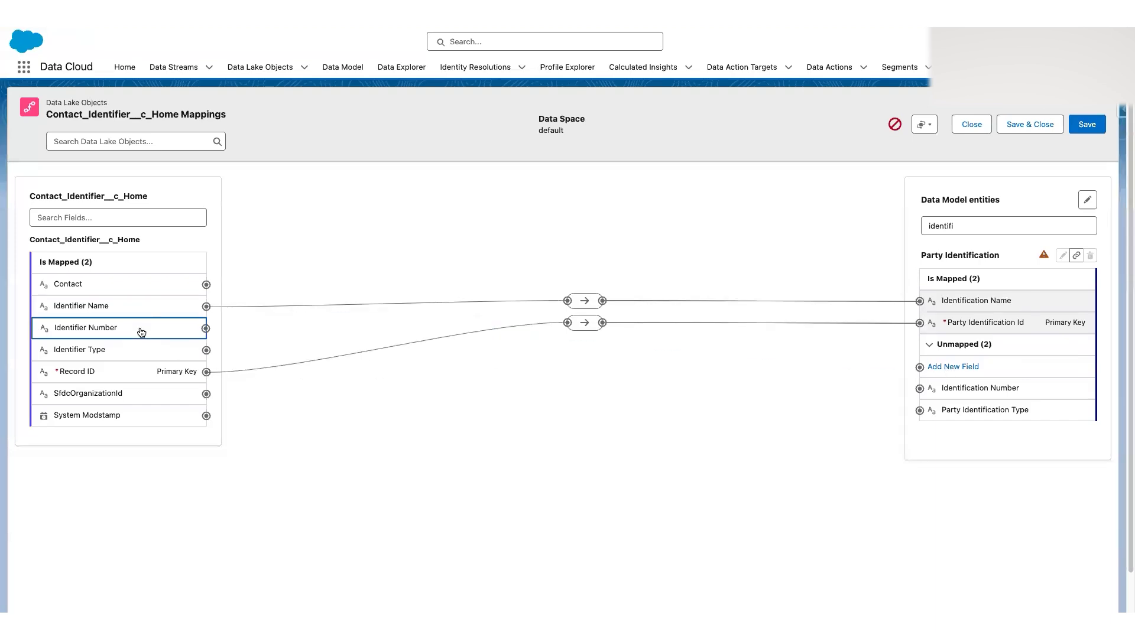
left_click(948, 392)
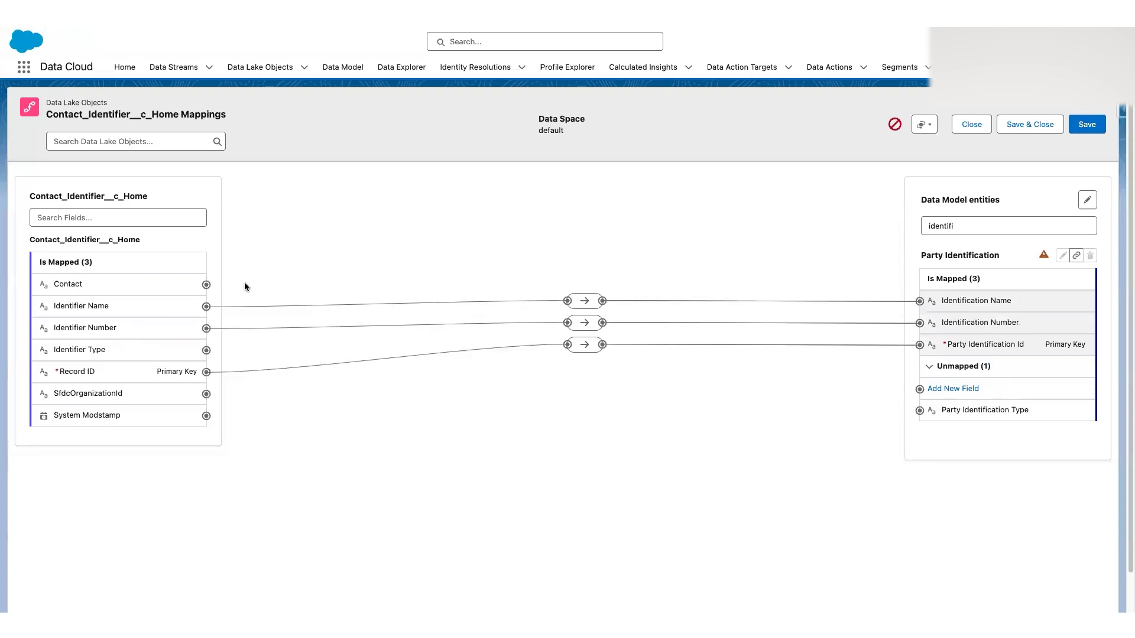
left_click(107, 353)
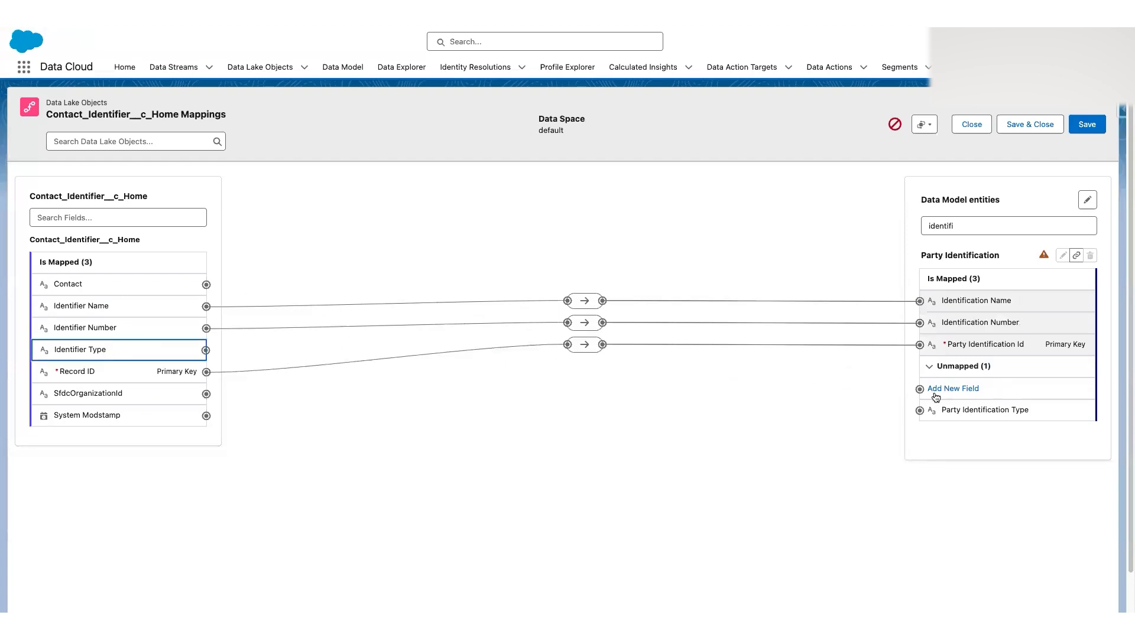
left_click(957, 412)
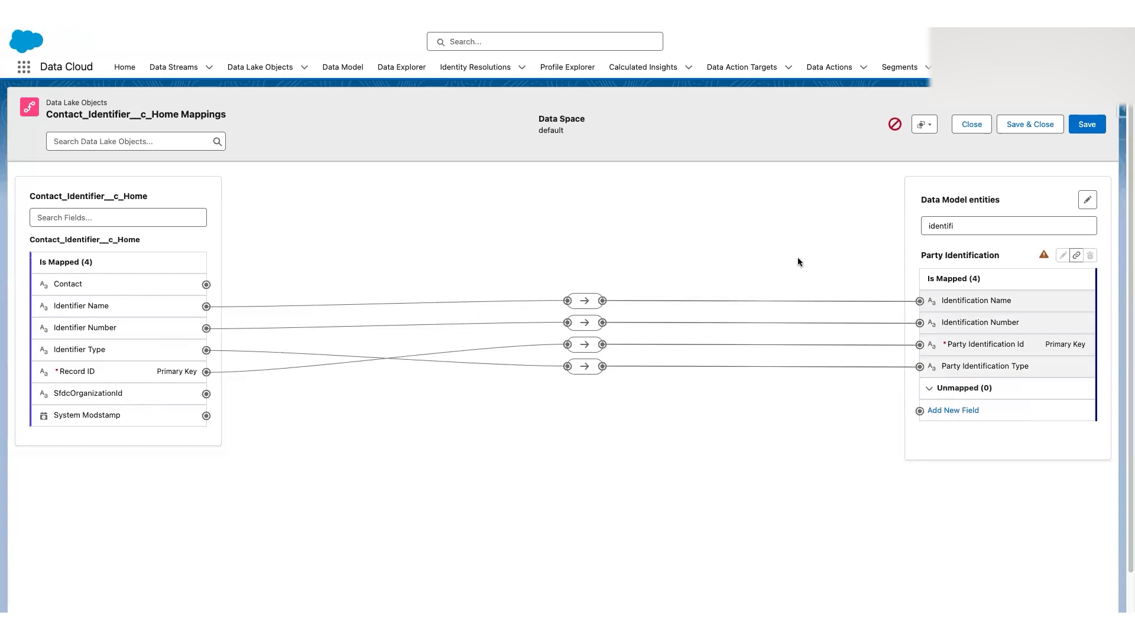
Filter the Party Identification fields by "party", map the source Contact field to Party, and clear the filter.
double_click(969, 228)
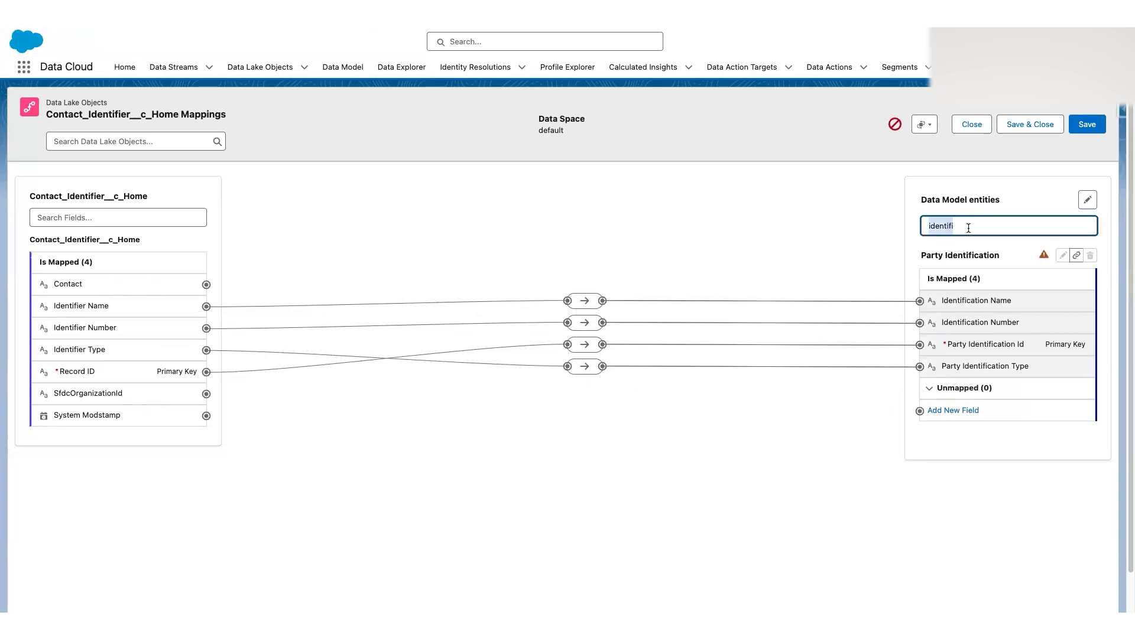
key("BackSpace")
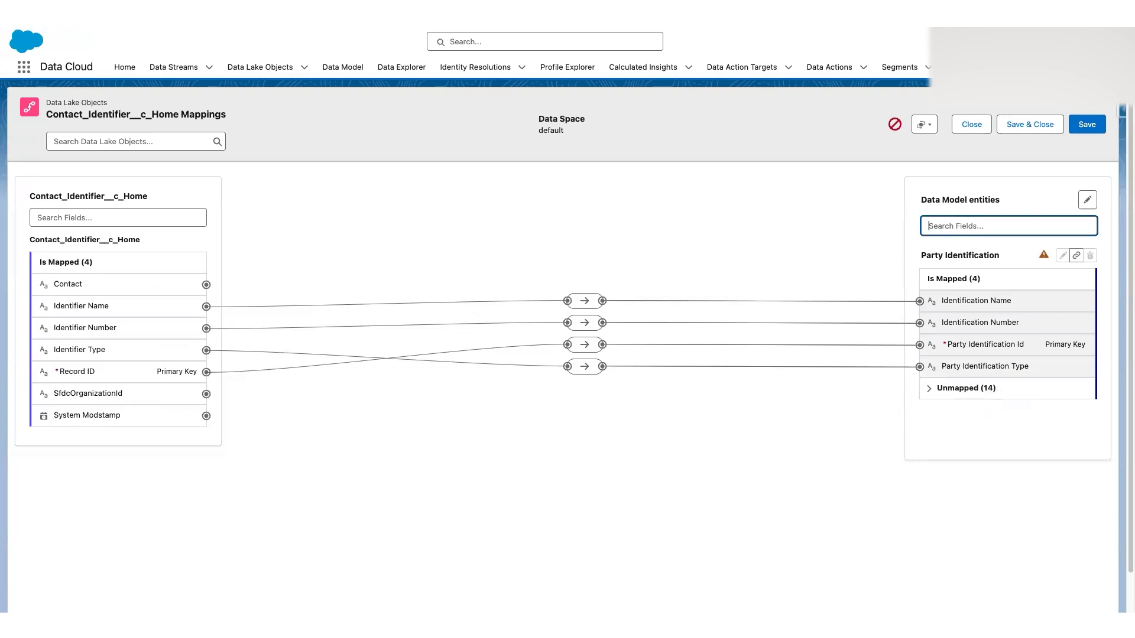
type("party")
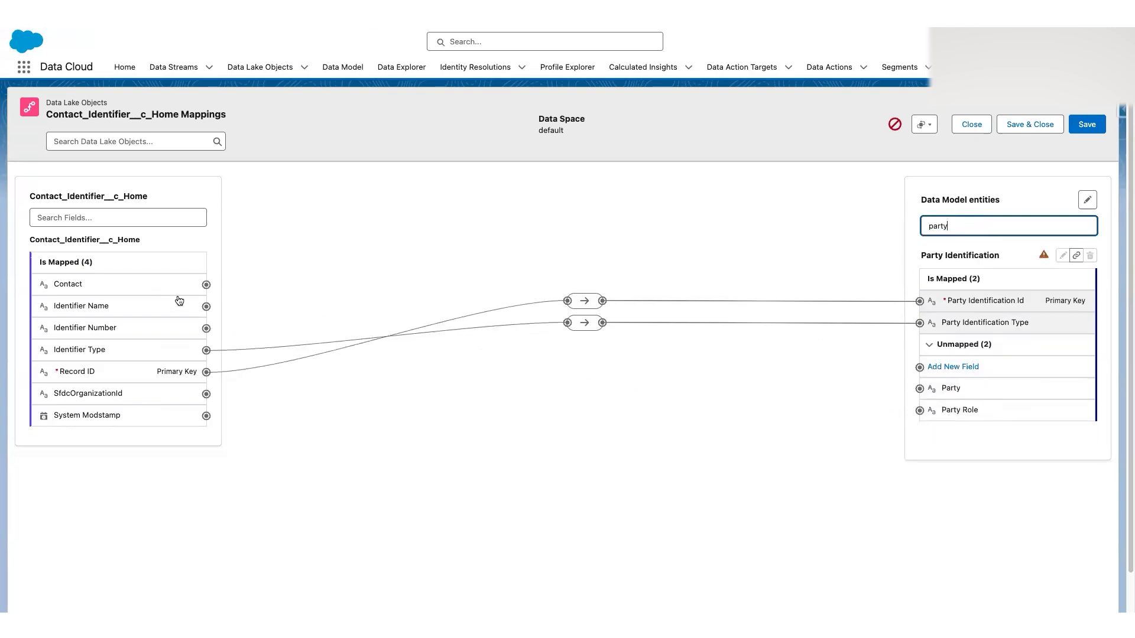
left_click(148, 290)
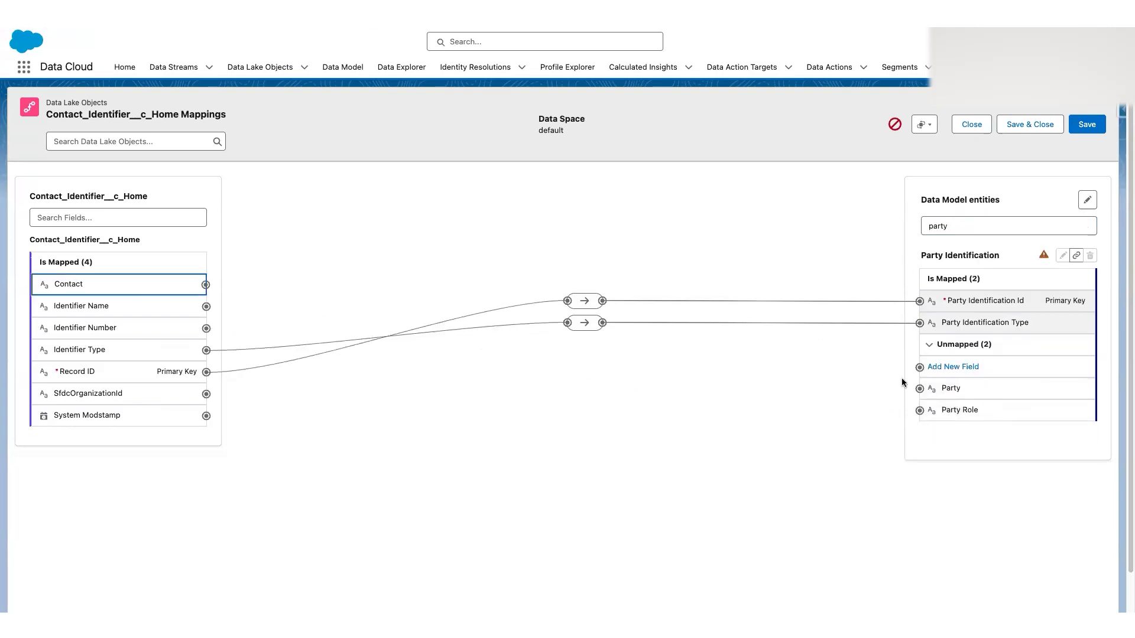
left_click(941, 393)
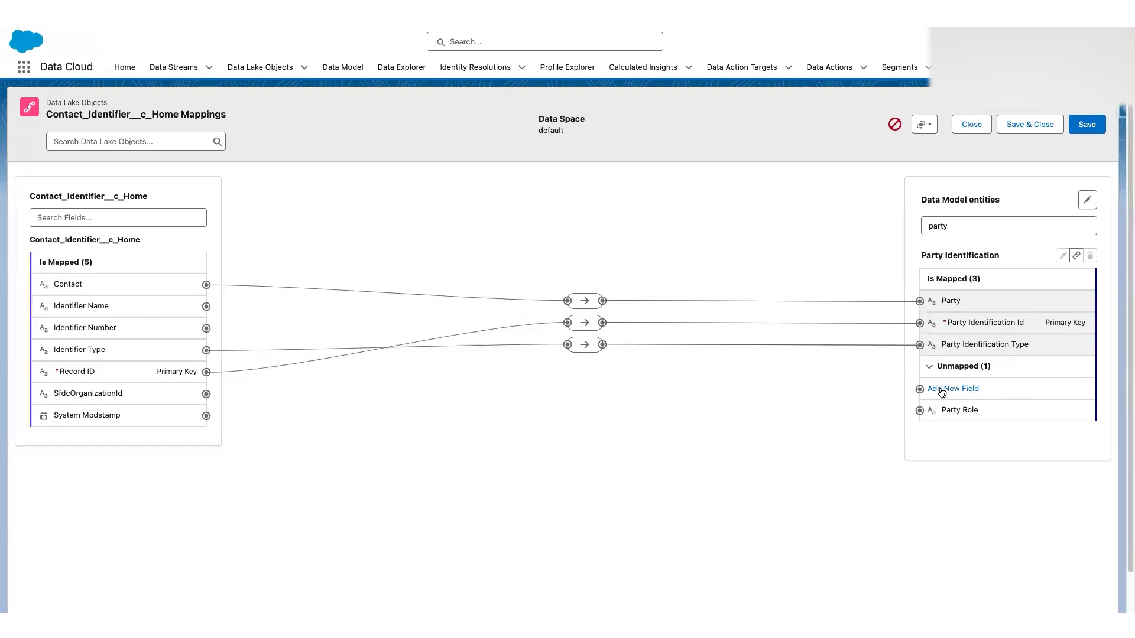
key("BackSpace")
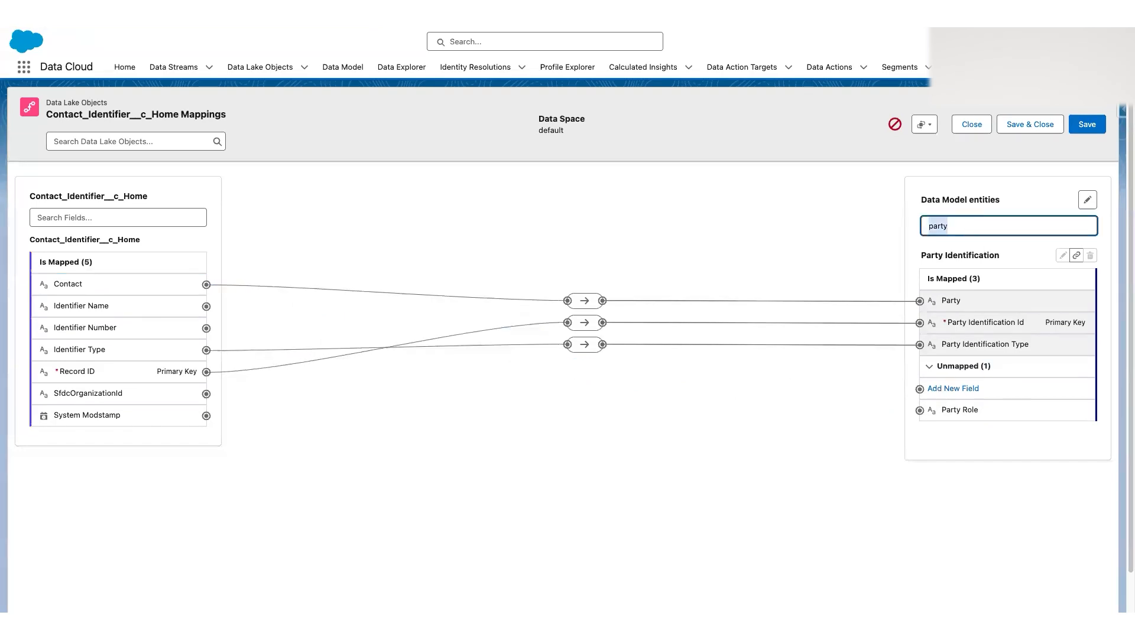
left_click(791, 238)
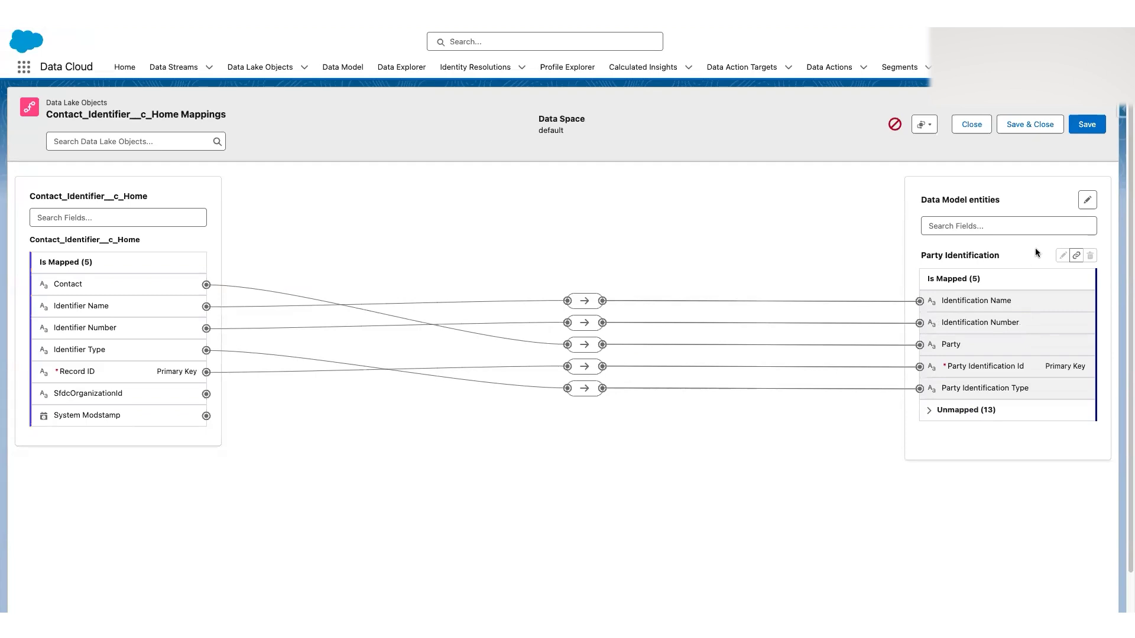
Save the Contact_Identifier__c_Home mappings, try saving and closing them again, and leave the mapping page.
left_click(1087, 127)
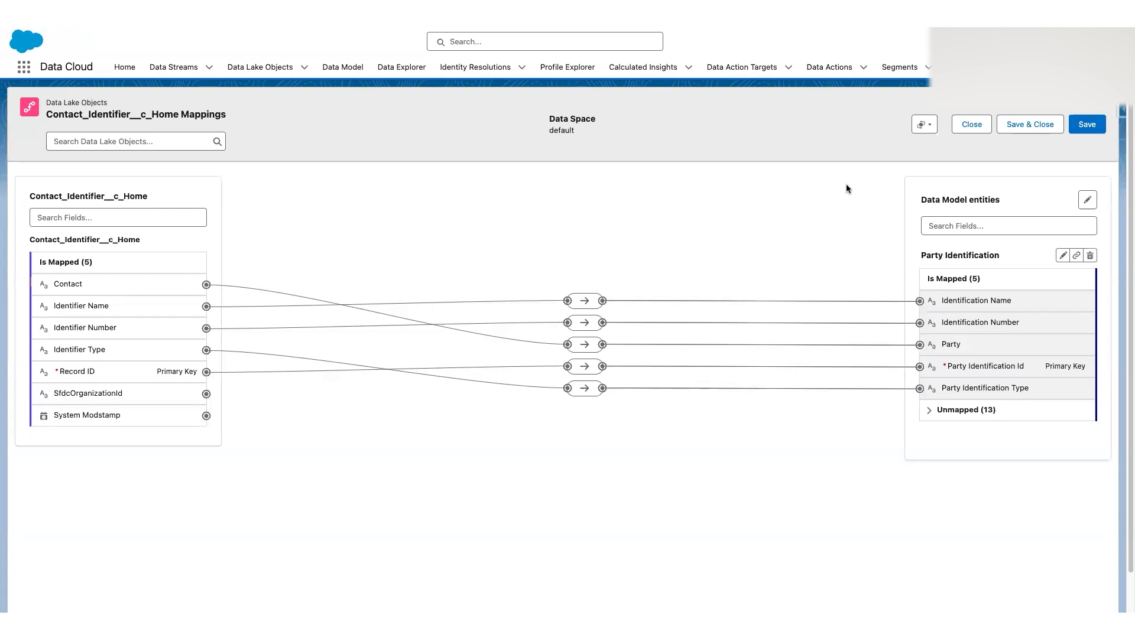
left_click(1030, 126)
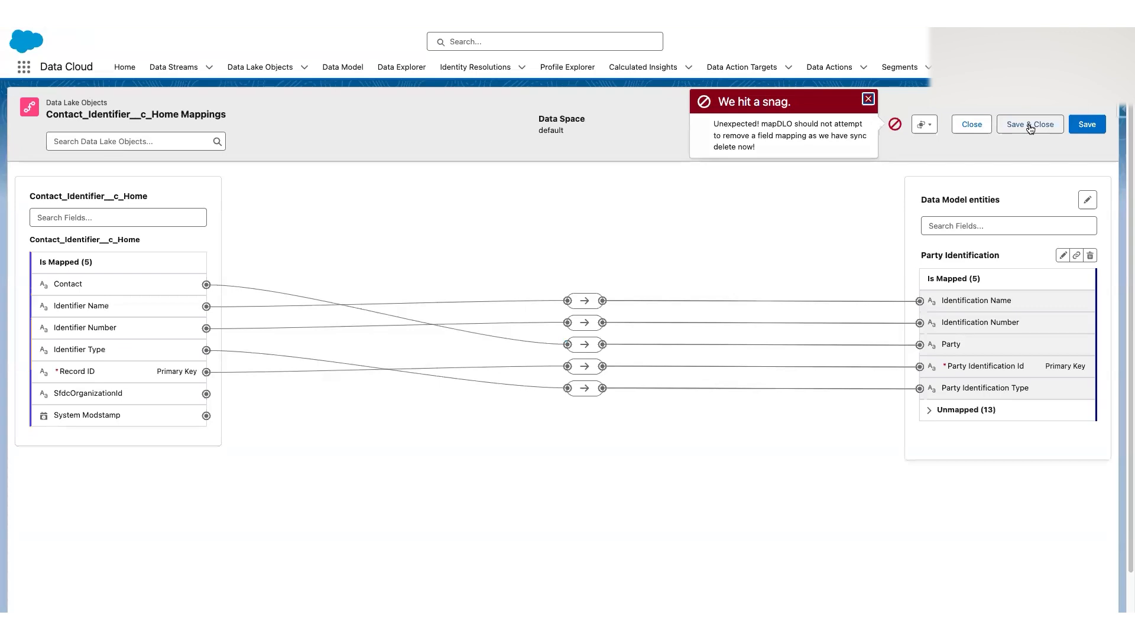
left_click(814, 123)
left_click_drag(794, 123, 805, 133)
left_click(817, 132)
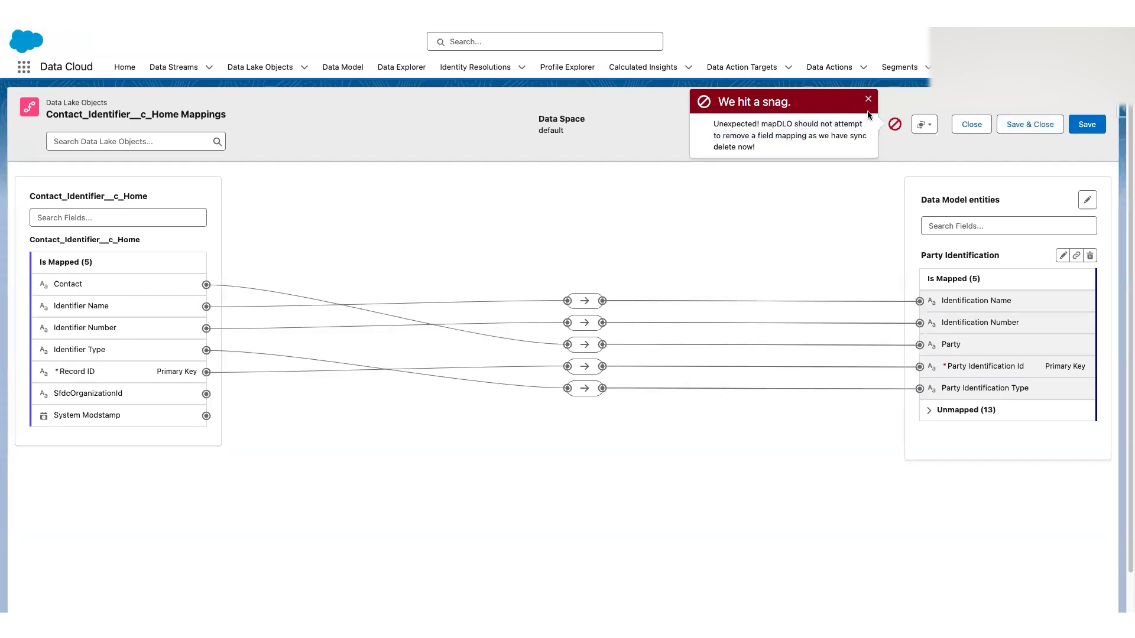
left_click(868, 99)
left_click(1032, 125)
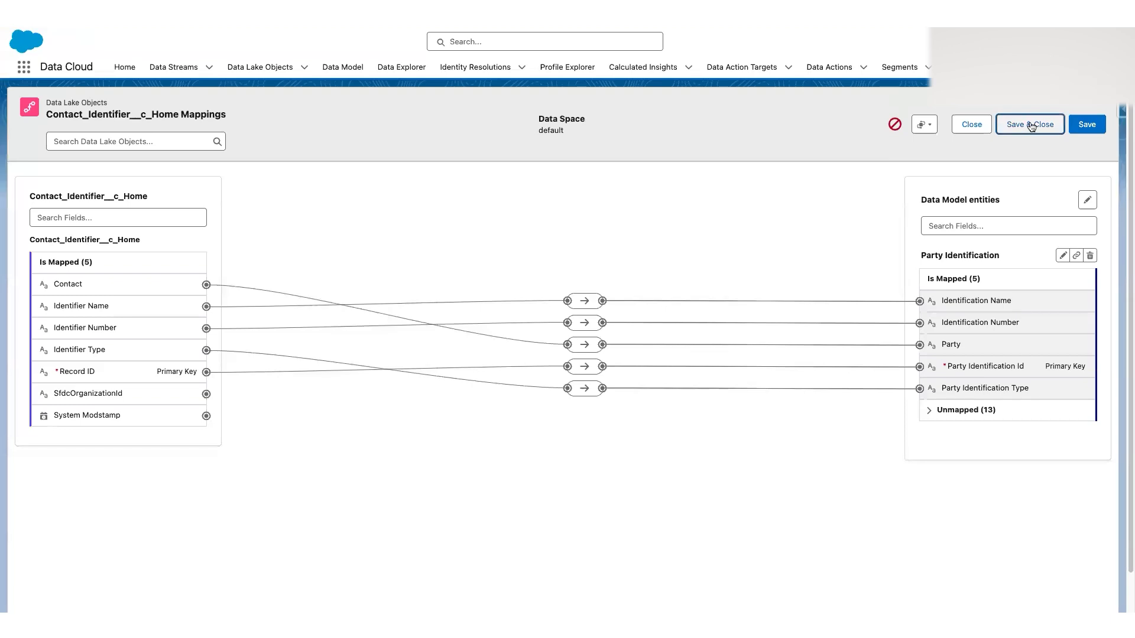
left_click(969, 125)
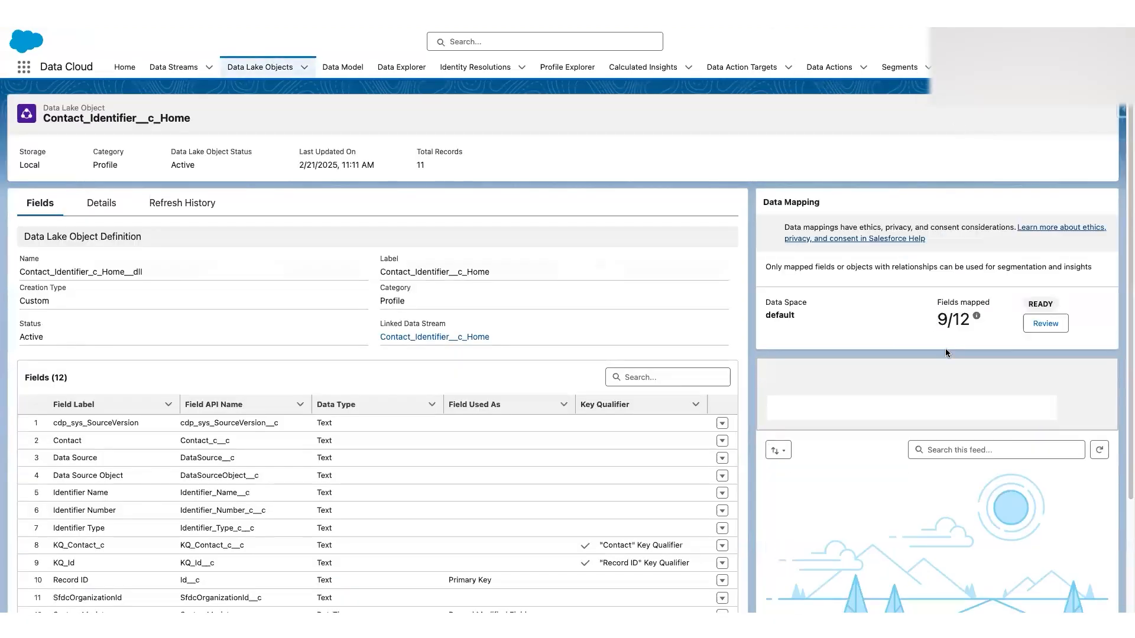
Check the mapped field count of Contact_Identifier__c_Home, review its Party Identification mappings, and close the mapping page.
left_click_drag(939, 319, 975, 317)
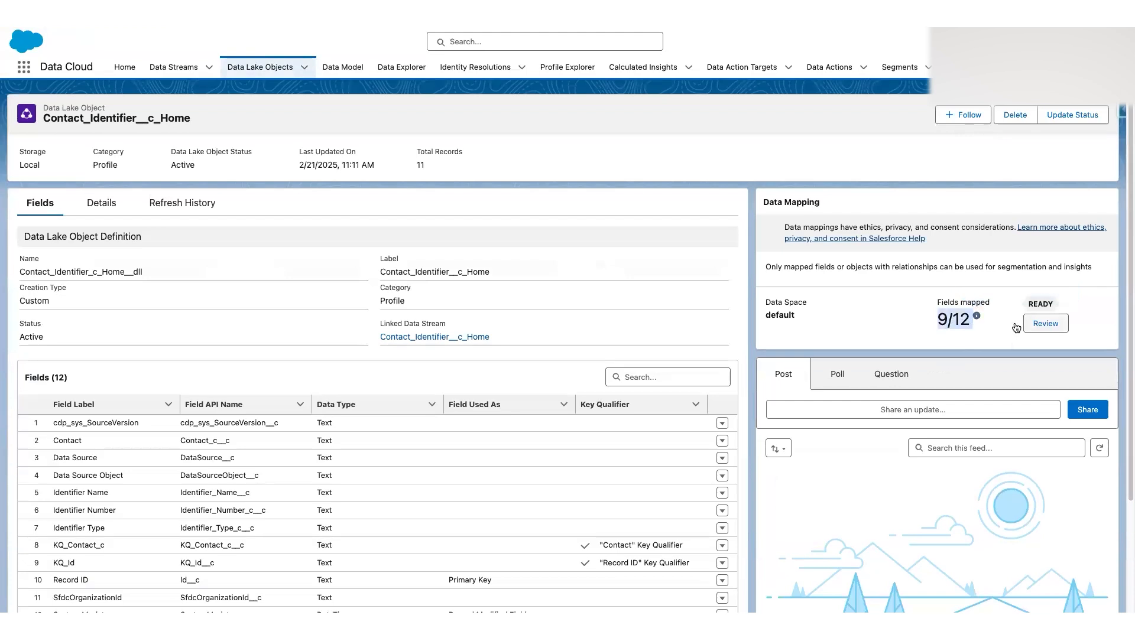
left_click(1036, 324)
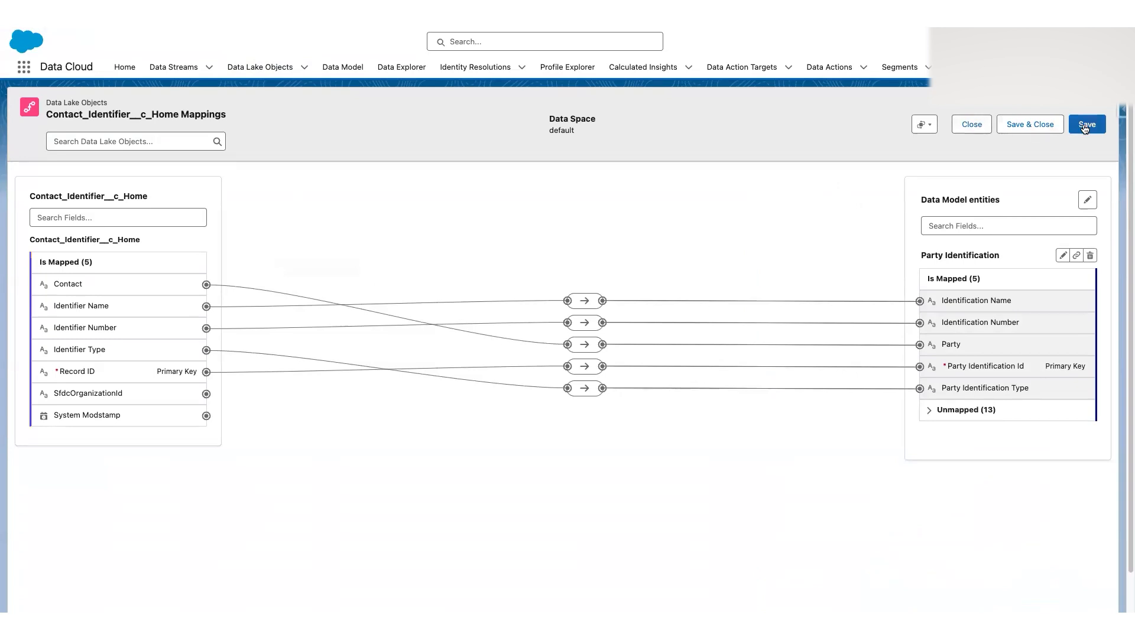
left_click(972, 125)
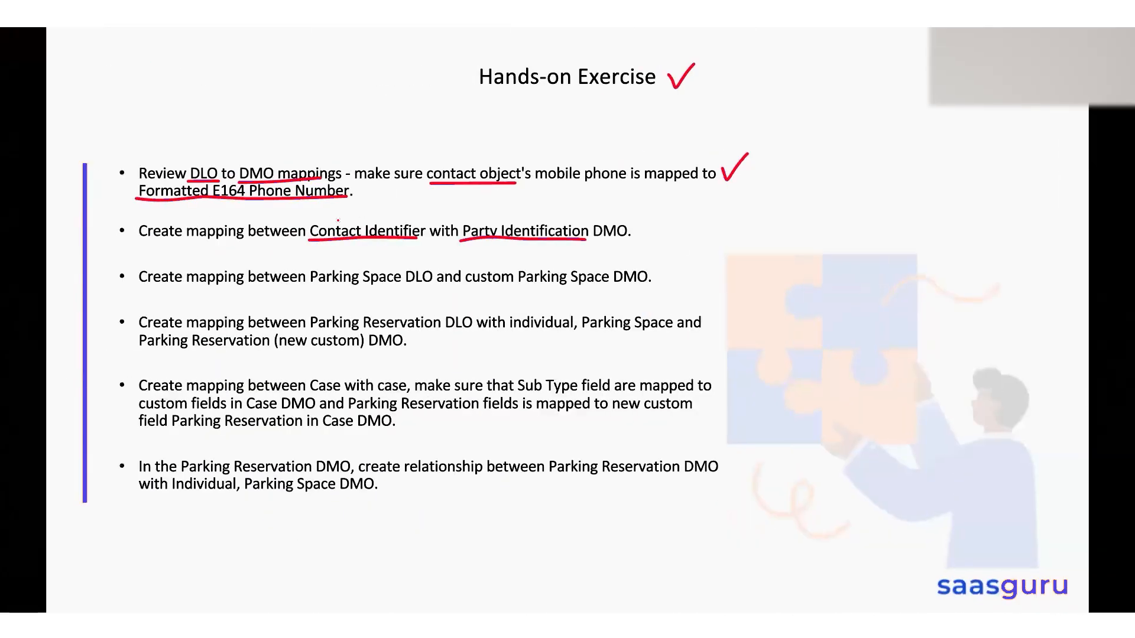
mouse_move(338, 219)
left_mouse_down()
mouse_move(305, 223)
mouse_move(387, 250)
mouse_move(391, 210)
mouse_move(326, 216)
left_mouse_up()
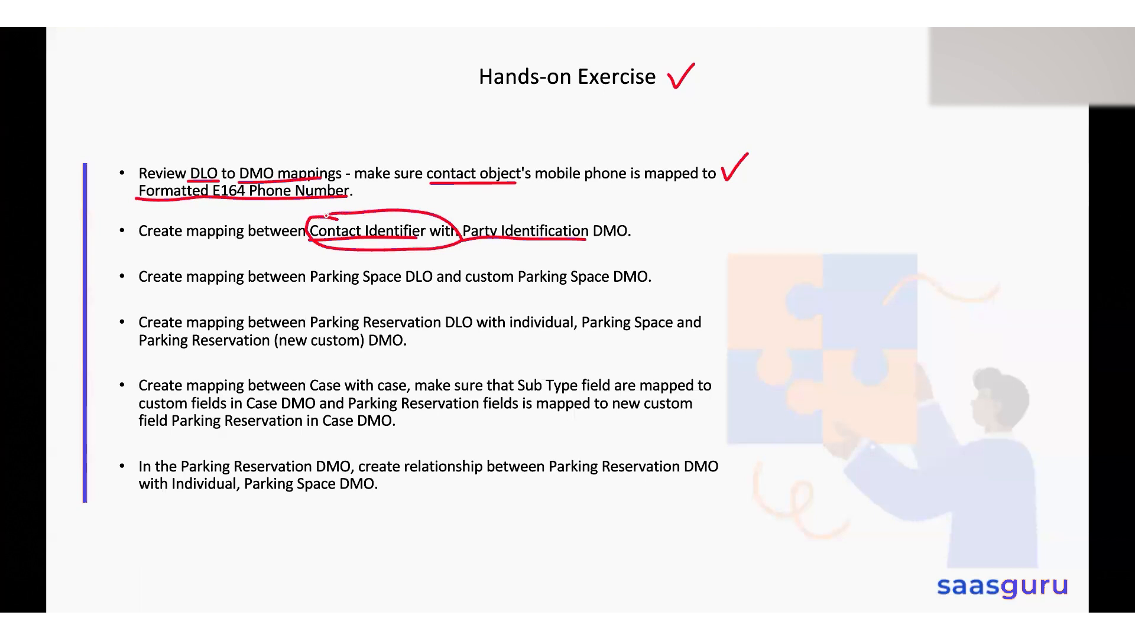
mouse_move(467, 208)
left_mouse_down()
mouse_move(458, 243)
mouse_move(613, 249)
mouse_move(539, 208)
mouse_move(457, 212)
left_mouse_up()
left_click_drag(651, 224, 684, 217)
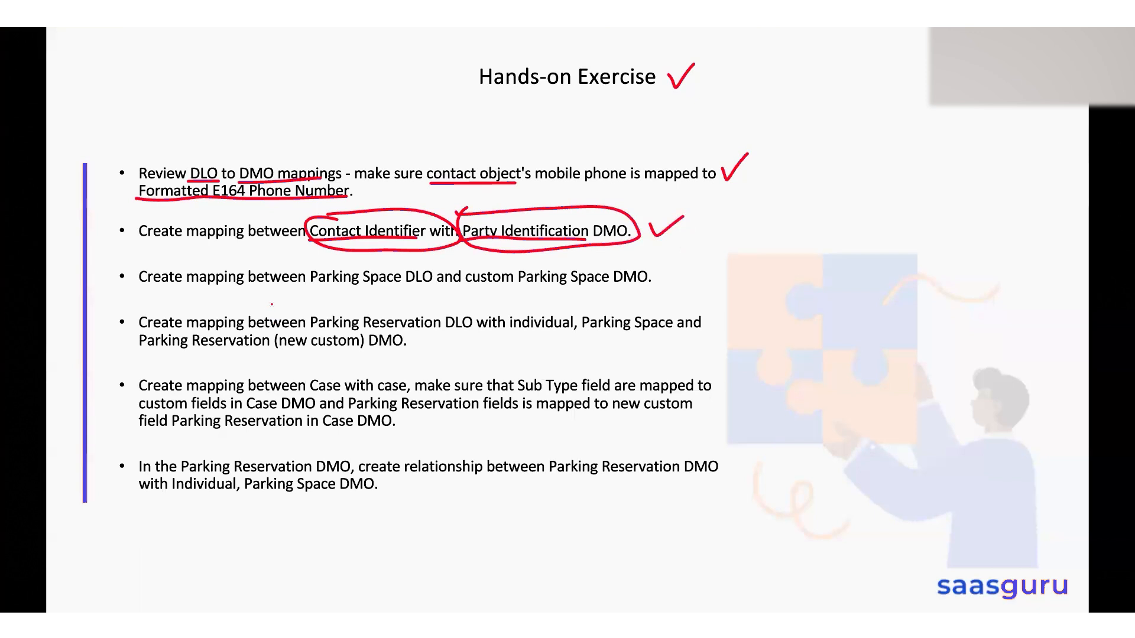
left_click_drag(310, 287, 643, 286)
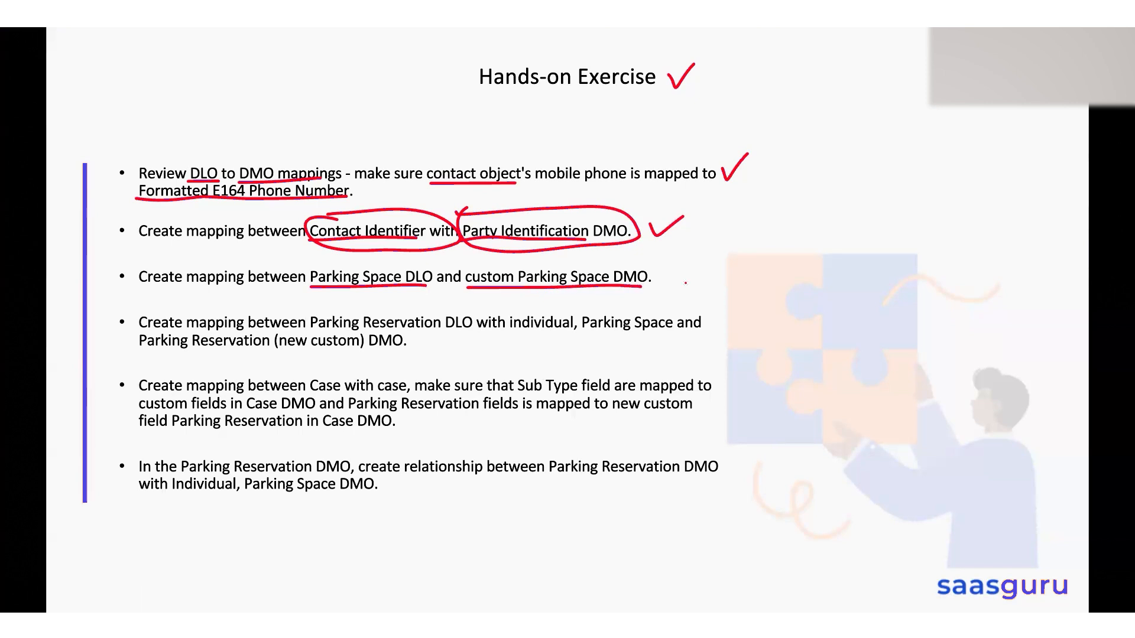
Switch to Data Cloud, start the data mapping of the Parking_Space__c_Home data lake object, and open the target object selection.
key("ctrl+Right")
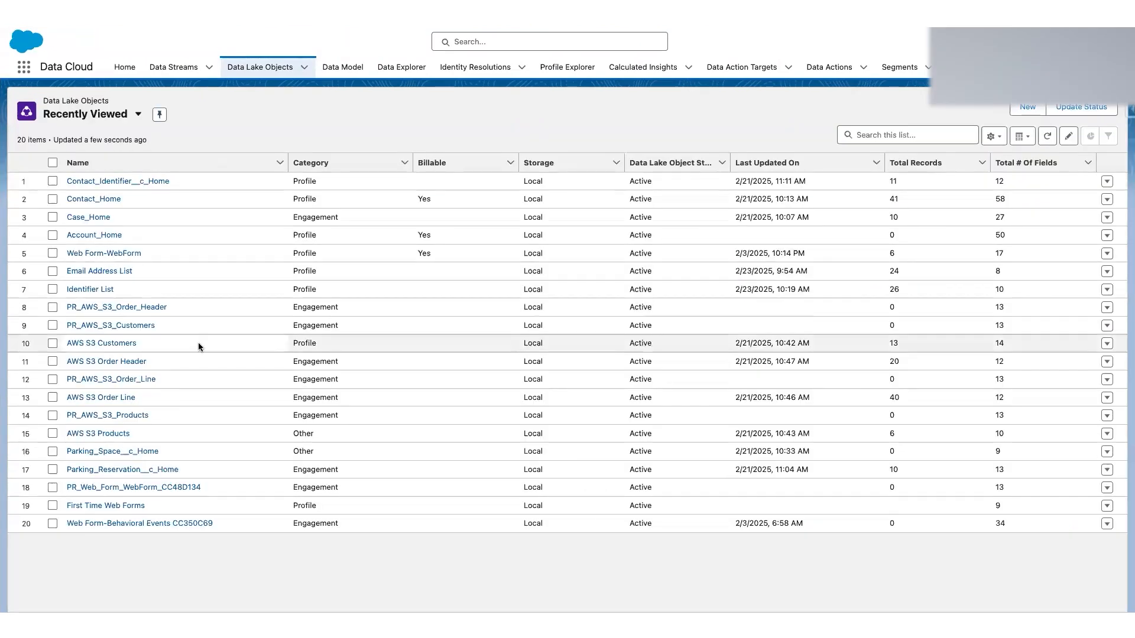
left_click(134, 452)
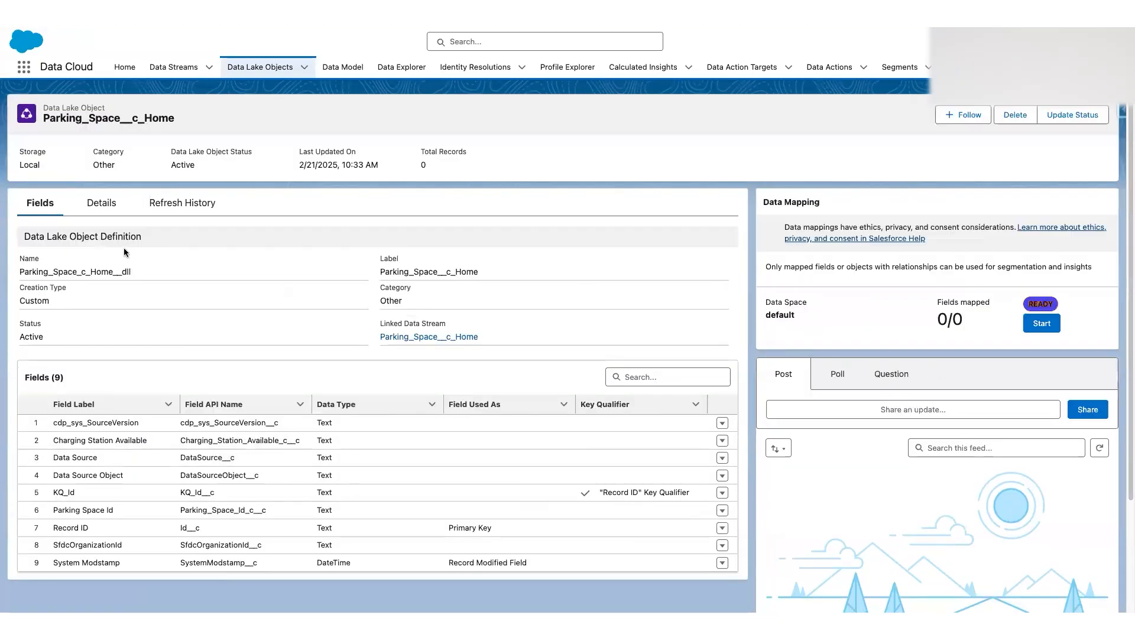
left_click(1041, 325)
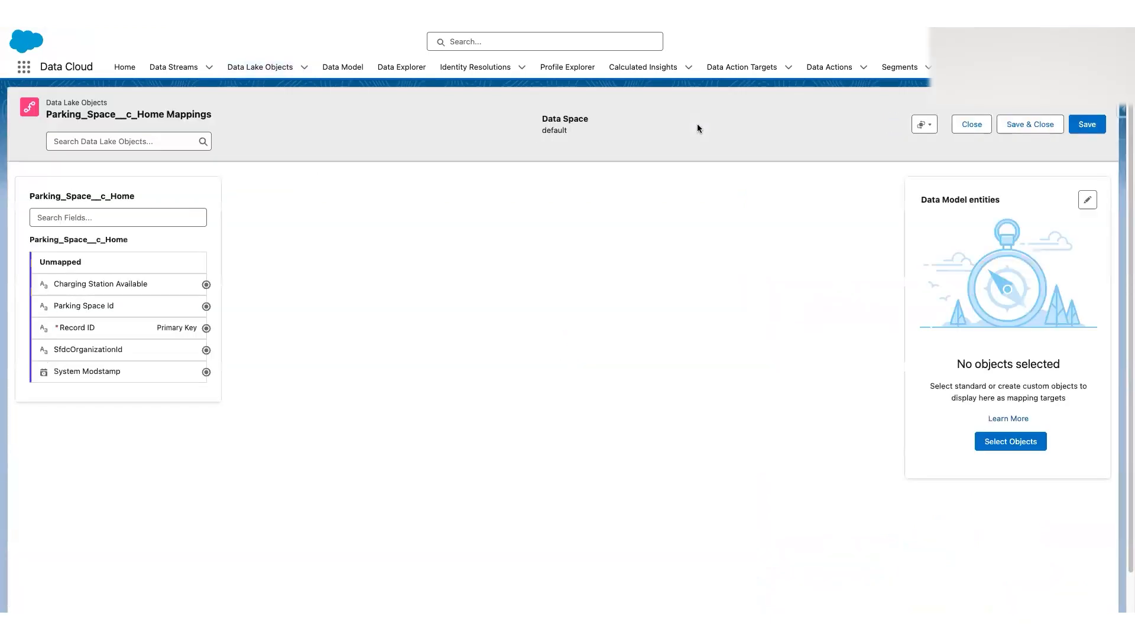
left_click(1034, 445)
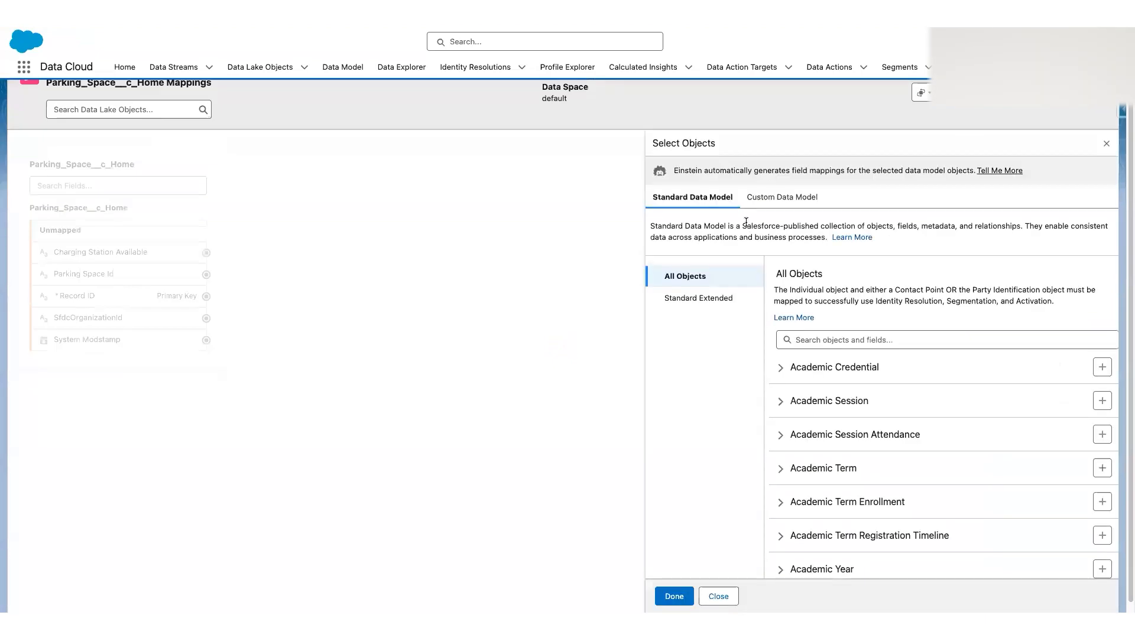
Search the standard data model for "parking" and "space", examine the fields of Learner Campus Spaces Activity, and clear the search.
left_click(848, 346)
type("pr")
key("BackSpace")
key("BackSpace")
type("parking")
key("ctrl+a")
type("space")
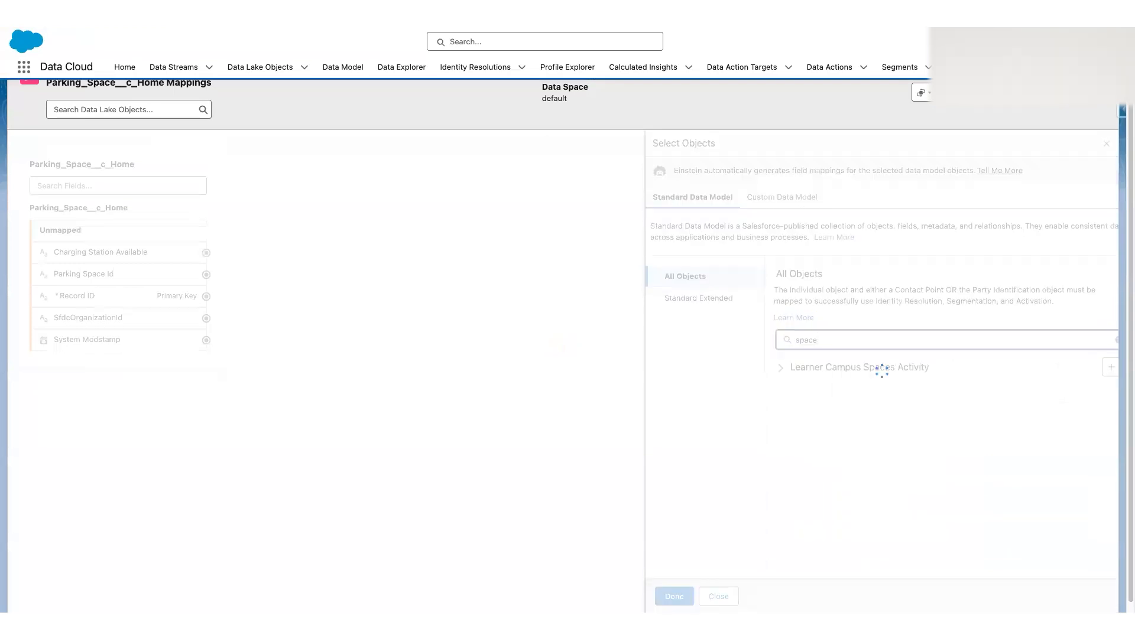
left_click(781, 369)
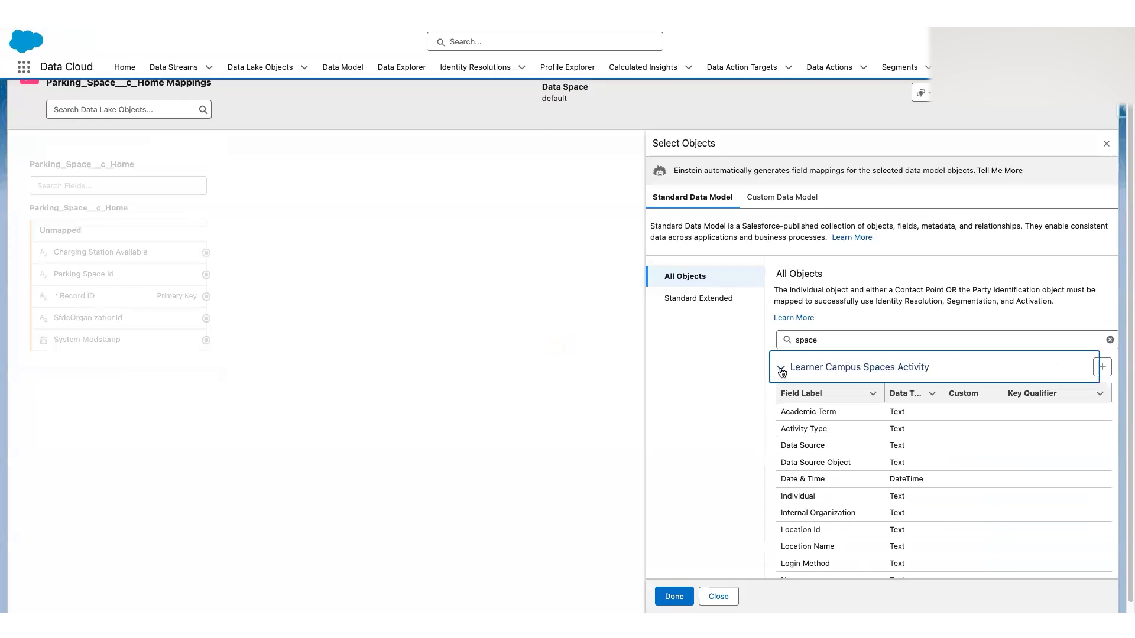
left_click(782, 372)
double_click(835, 348)
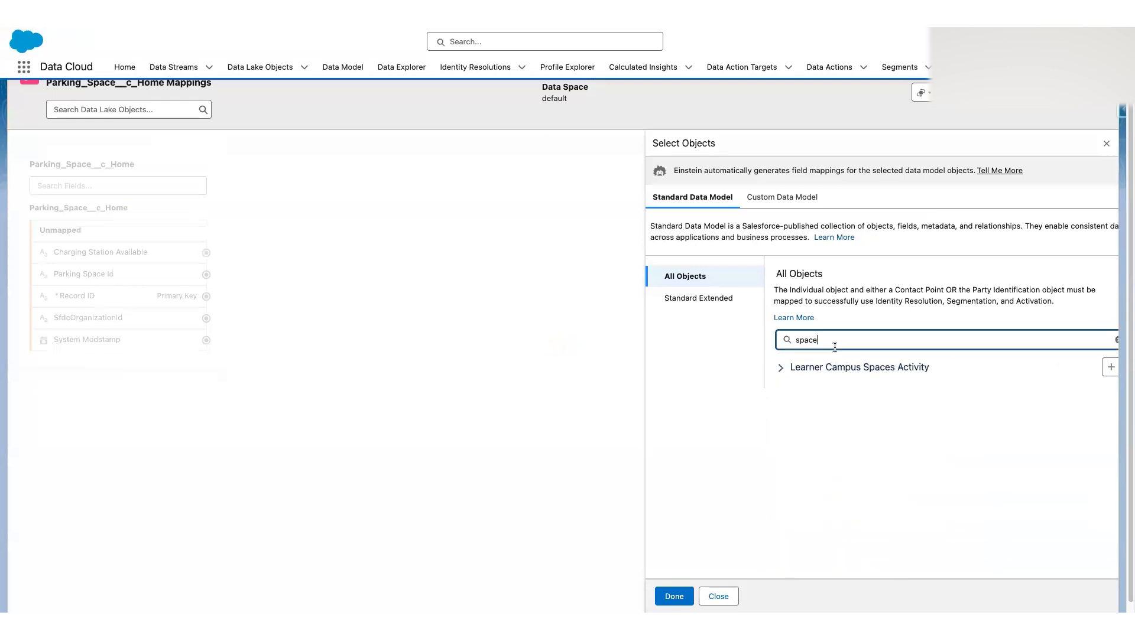
key("BackSpace")
Start a new custom object from Parking_Space__c_Home, keeping all fields except SfdcOrganizationId and System Modstamp.
left_click(792, 199)
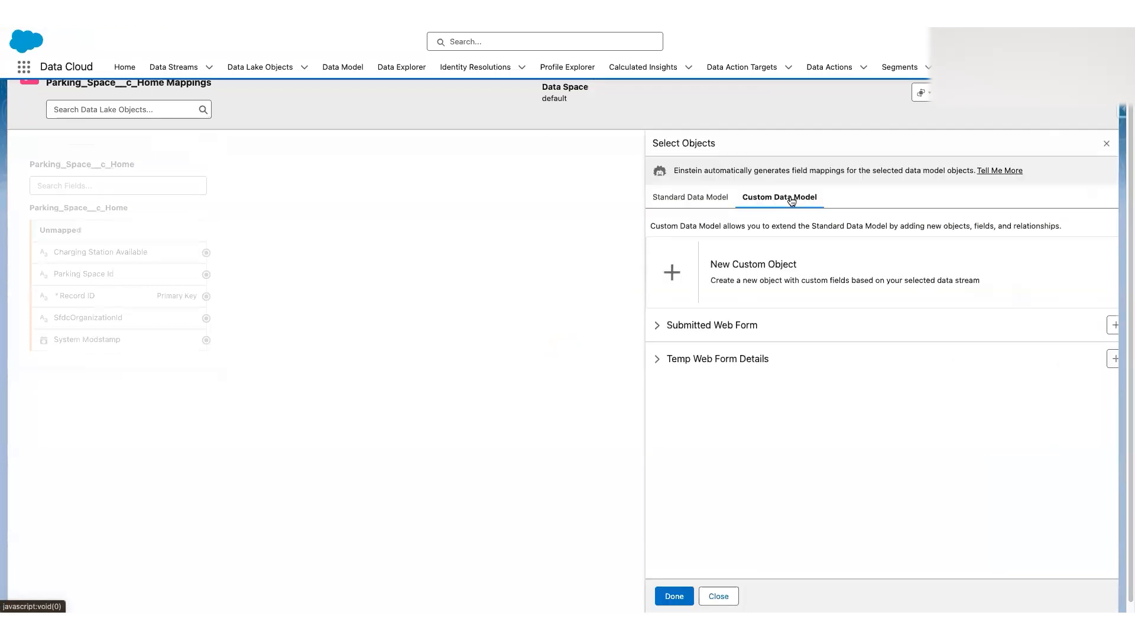
left_click(679, 275)
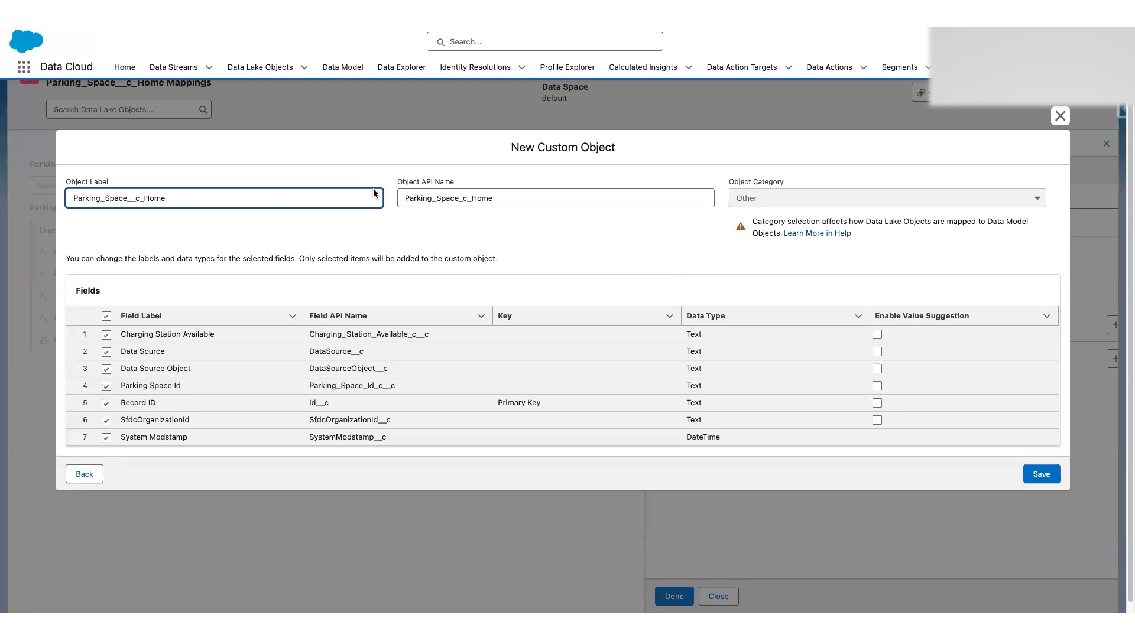
left_click(516, 201)
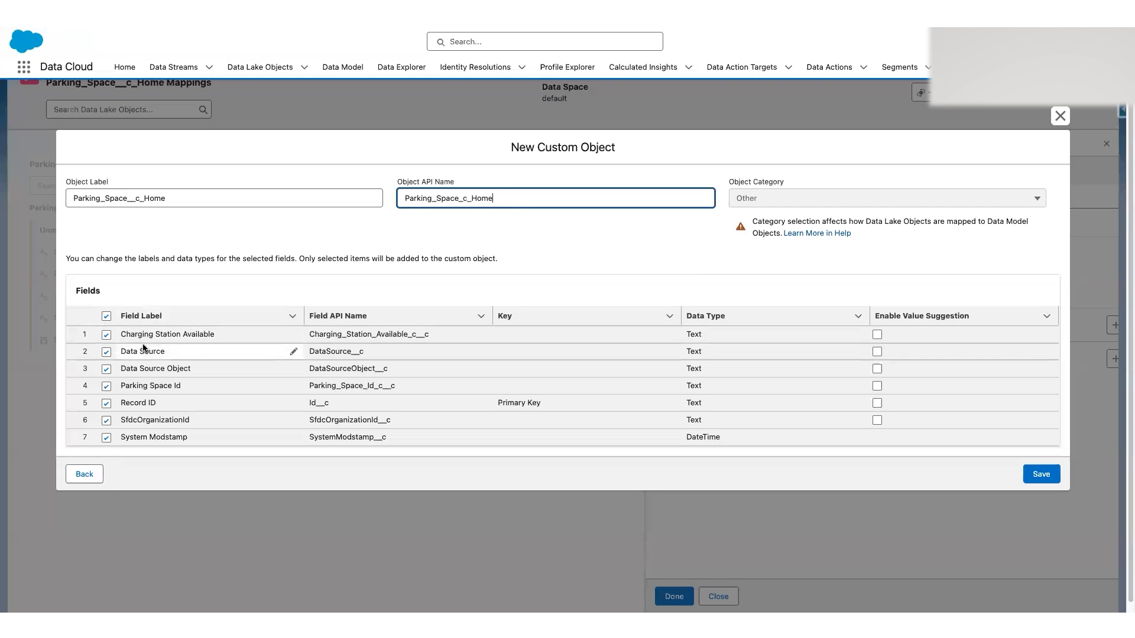
left_click(106, 352)
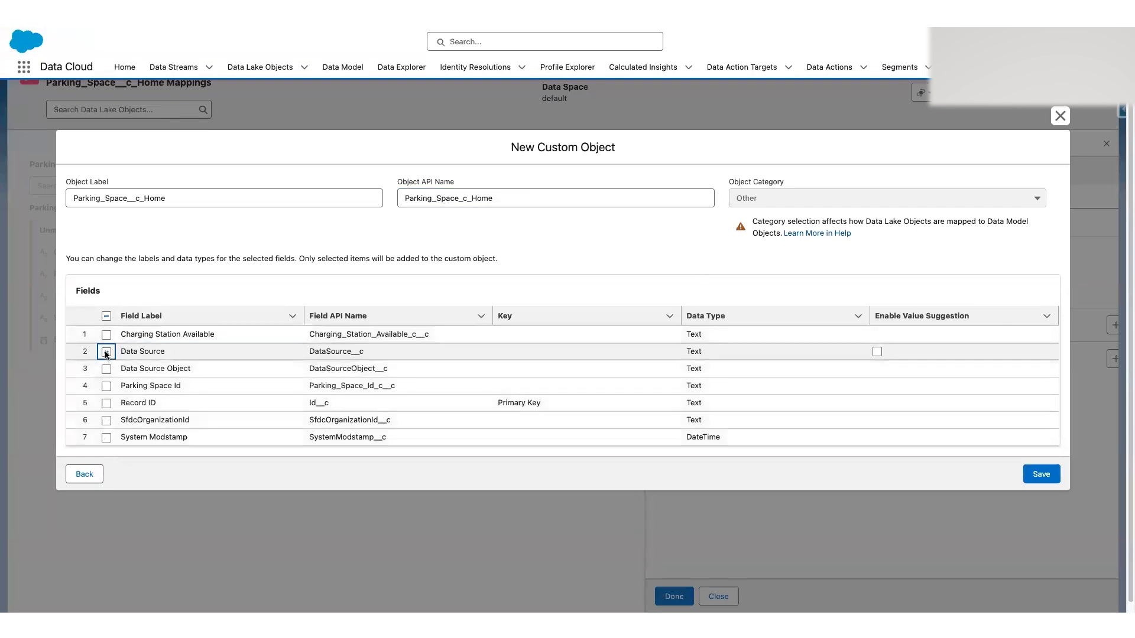
left_click(106, 317)
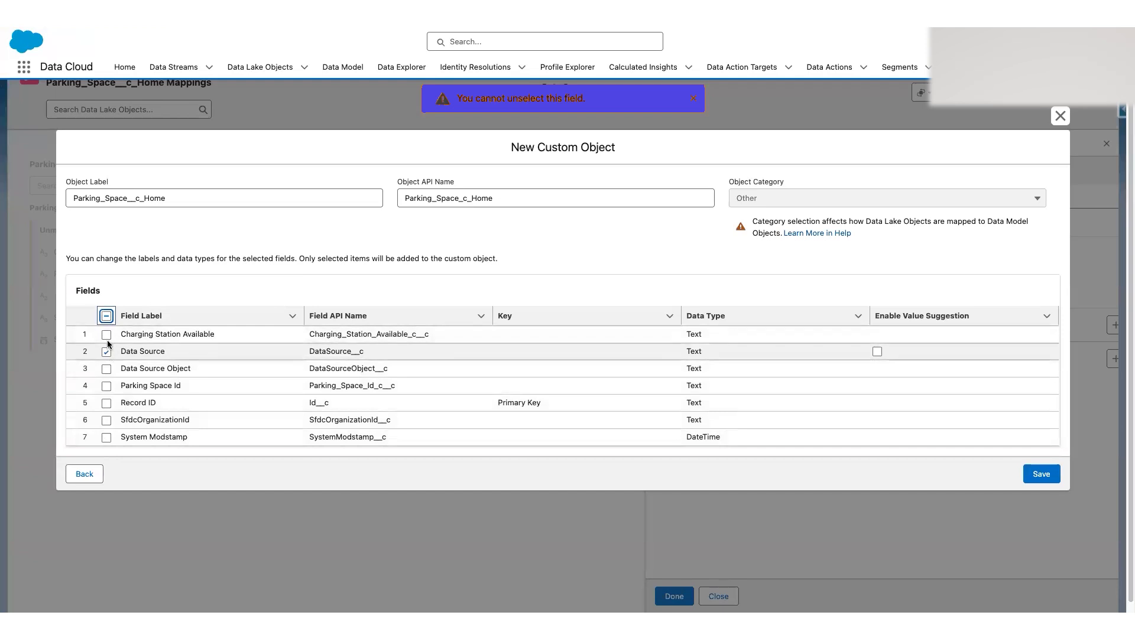
left_click(107, 336)
left_click(107, 370)
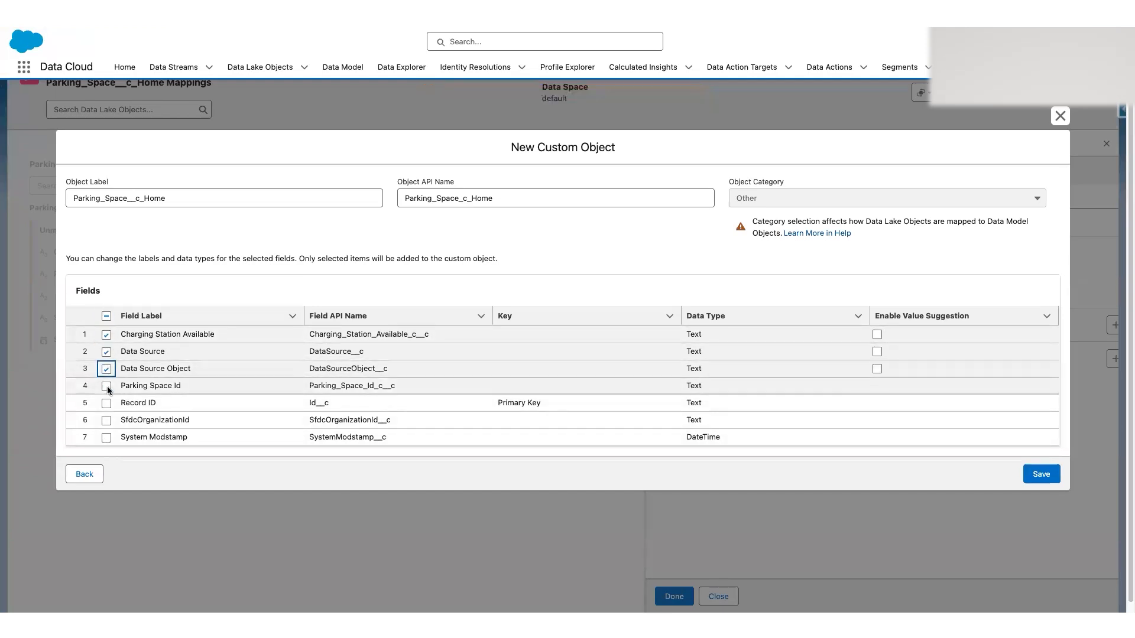
left_click(107, 387)
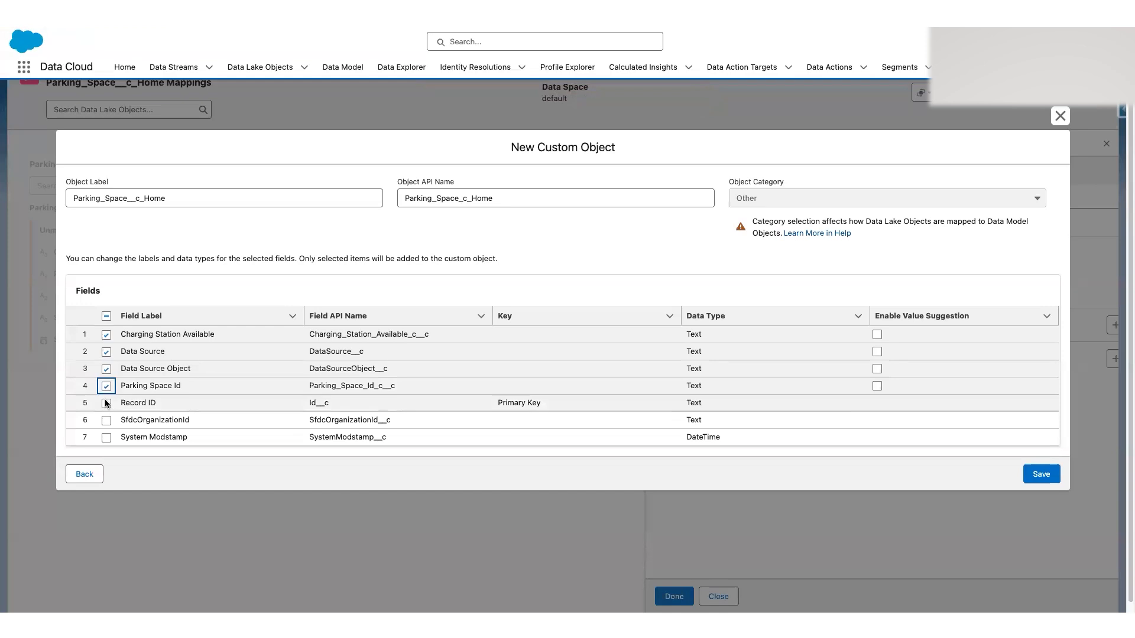
left_click(107, 404)
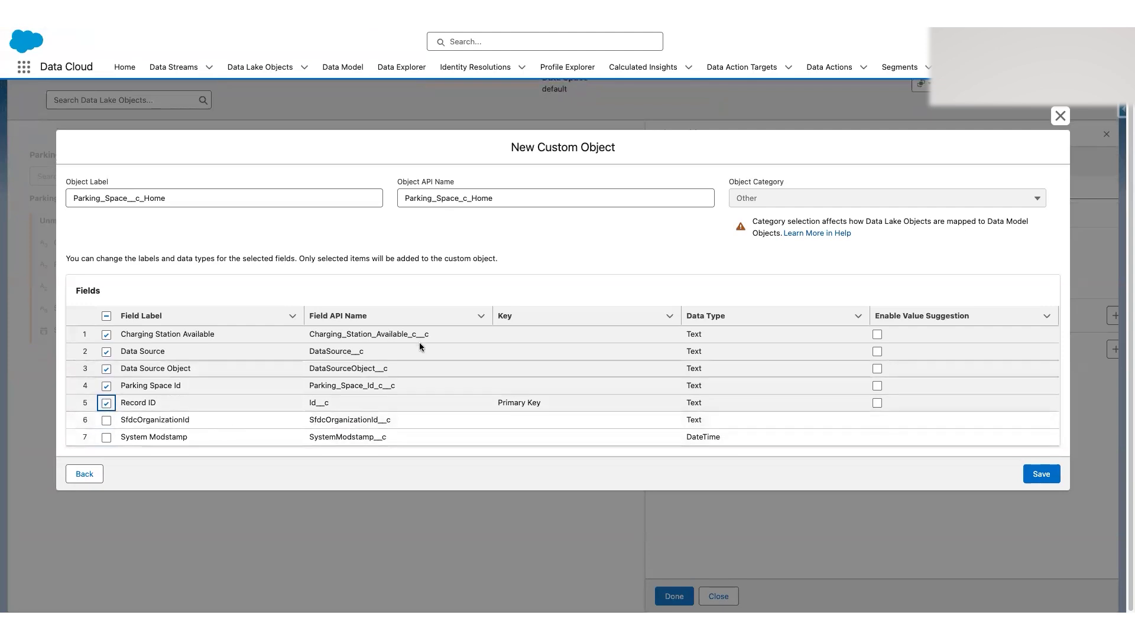
left_click(620, 278)
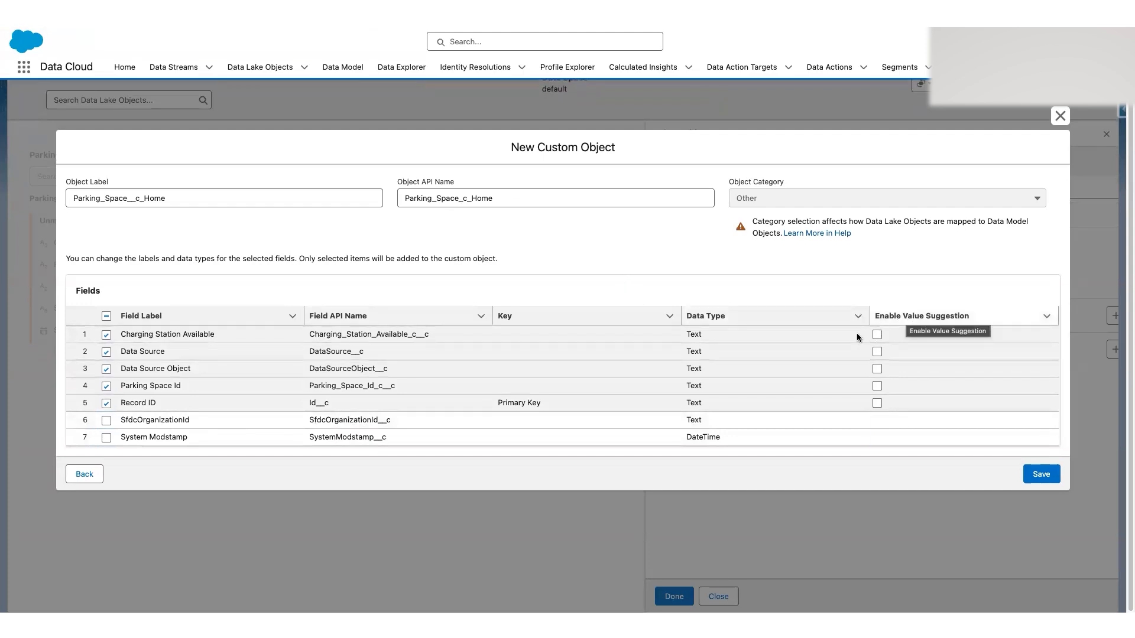
Enable value suggestion for the Charging Station Available field and save the new custom object.
left_click(878, 335)
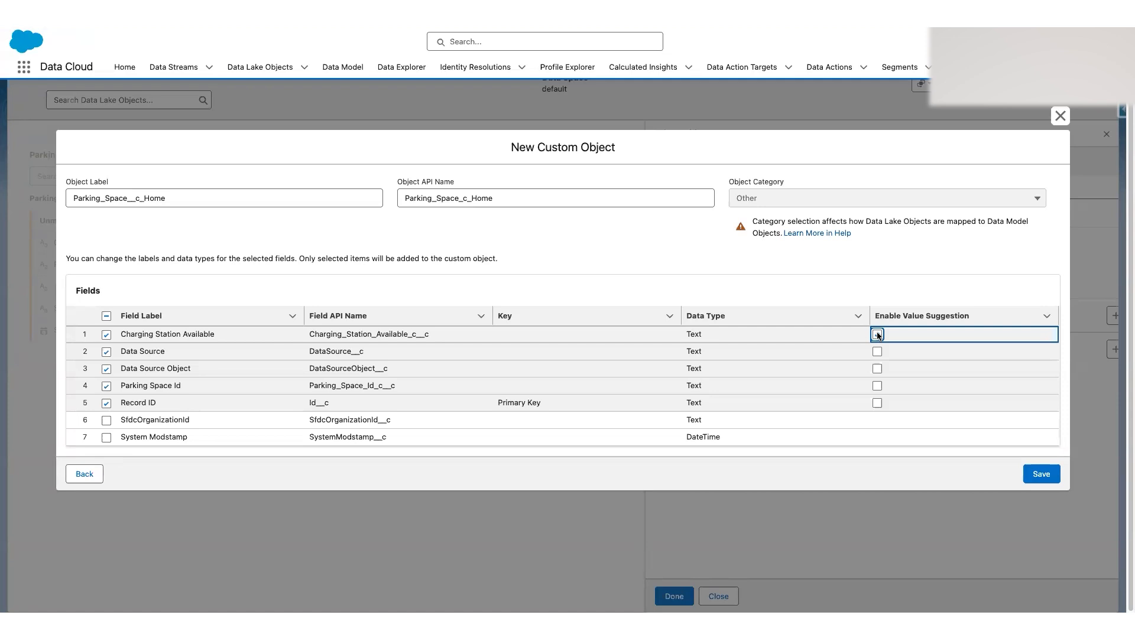
left_click(877, 335)
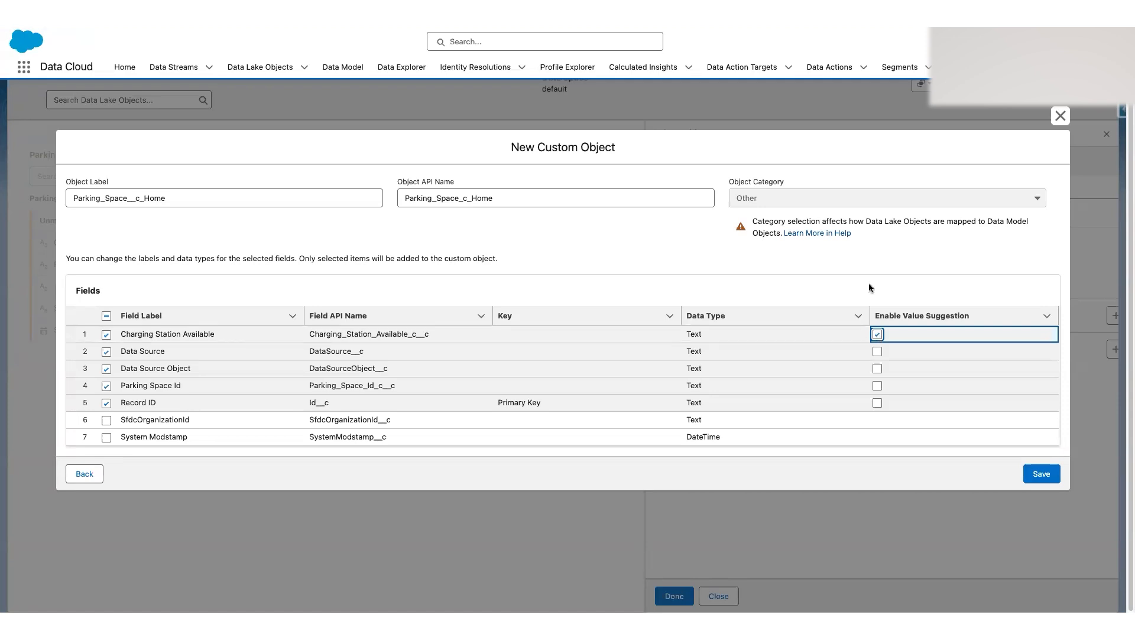
left_click(1041, 476)
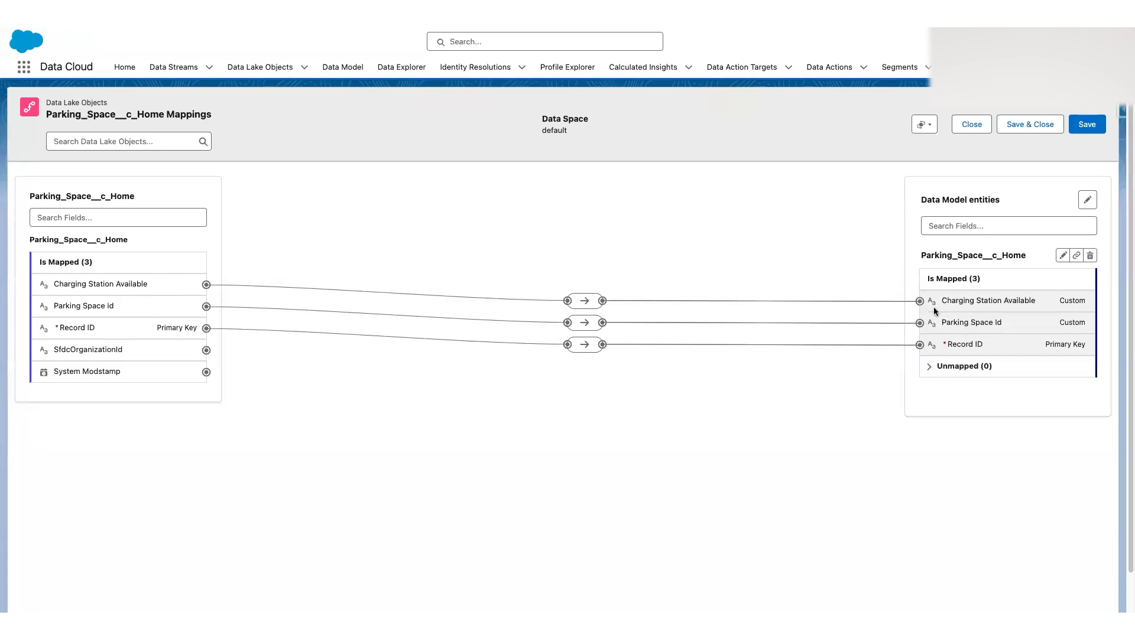
Save the Parking_Space__c_Home mappings and close the mapping page.
left_click(1085, 127)
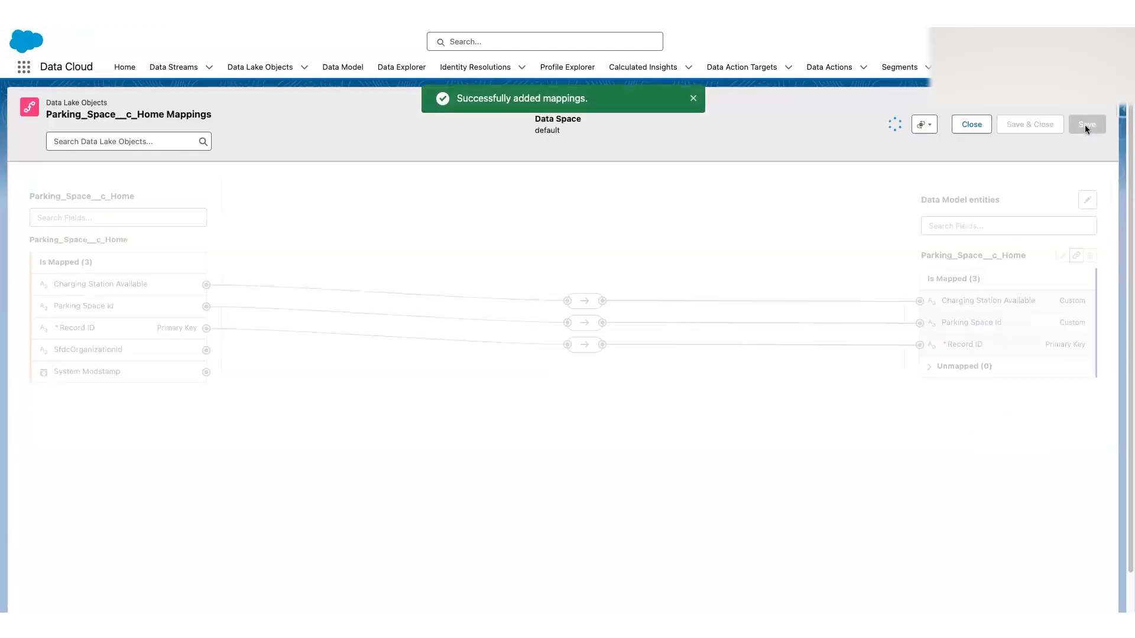
left_click(695, 97)
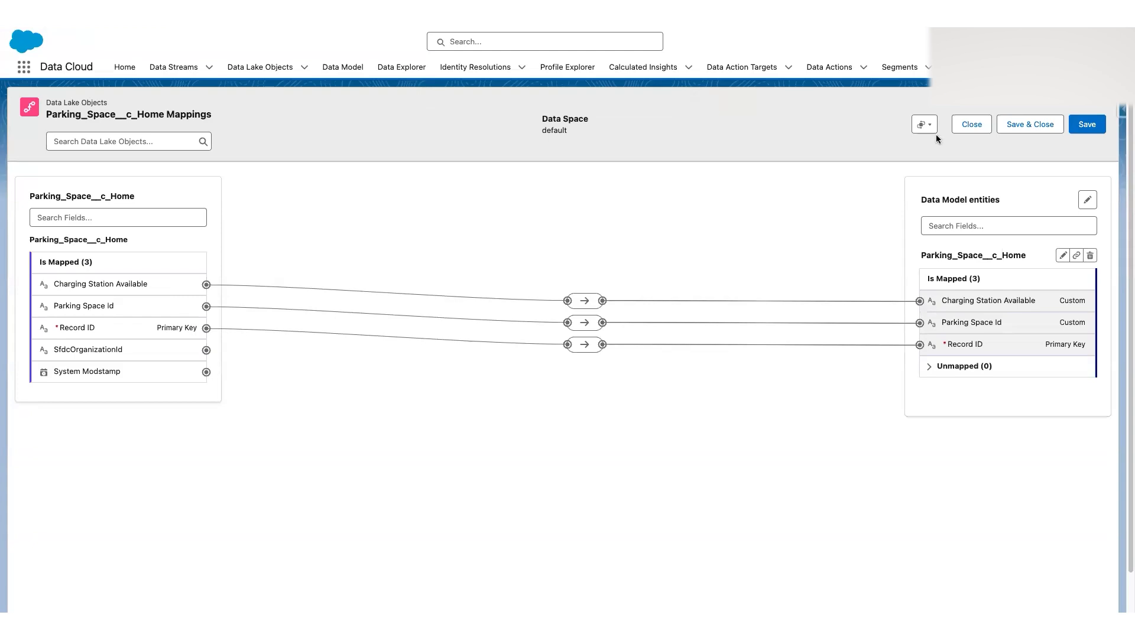
left_click(971, 125)
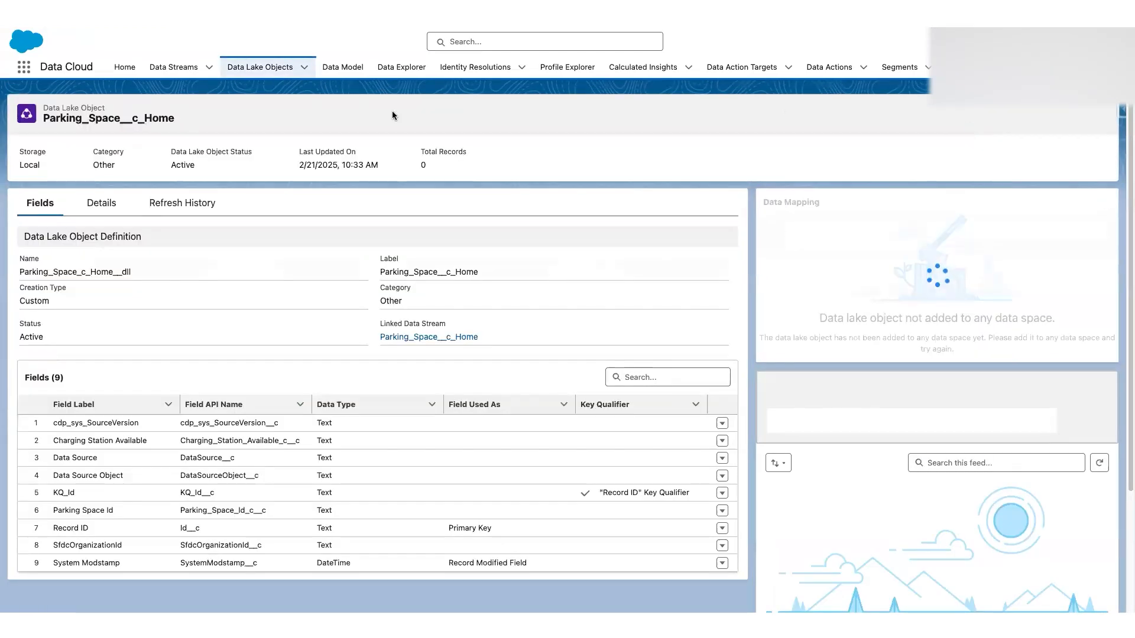
Start the data mapping of the Parking_Reservation__c_Home data lake object and open the target object selection.
left_click(251, 73)
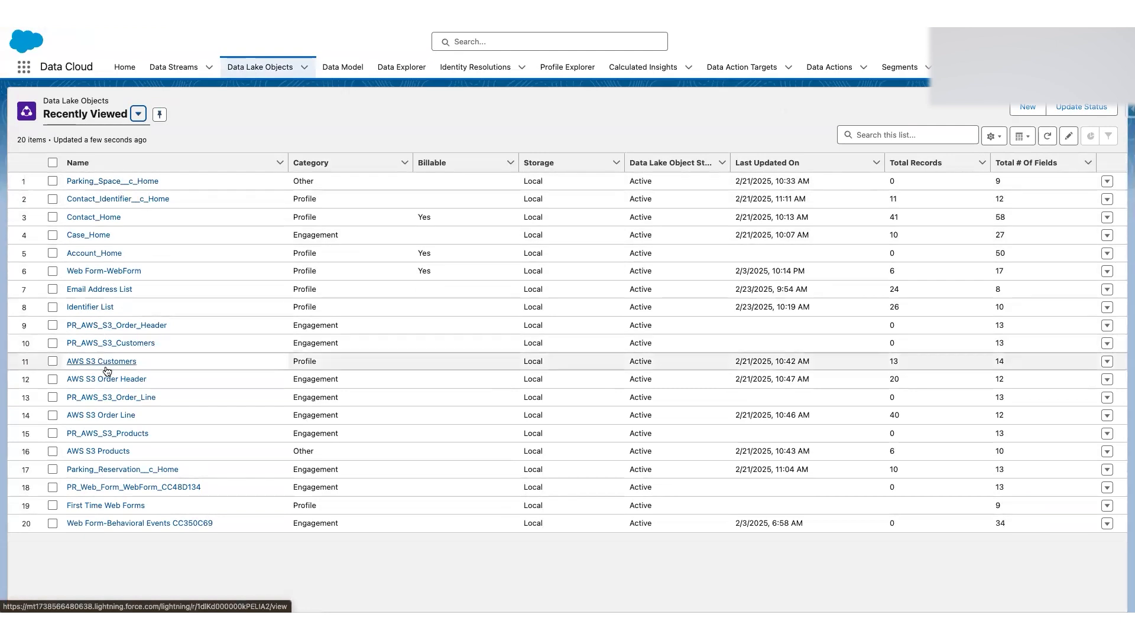
left_click(109, 471)
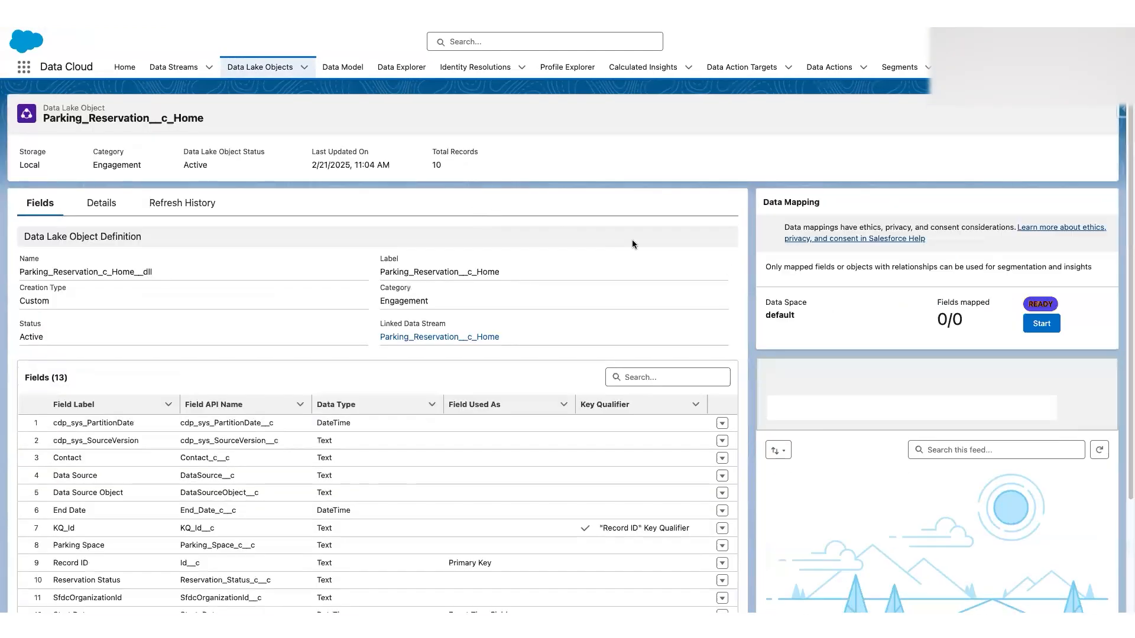
left_click(1042, 322)
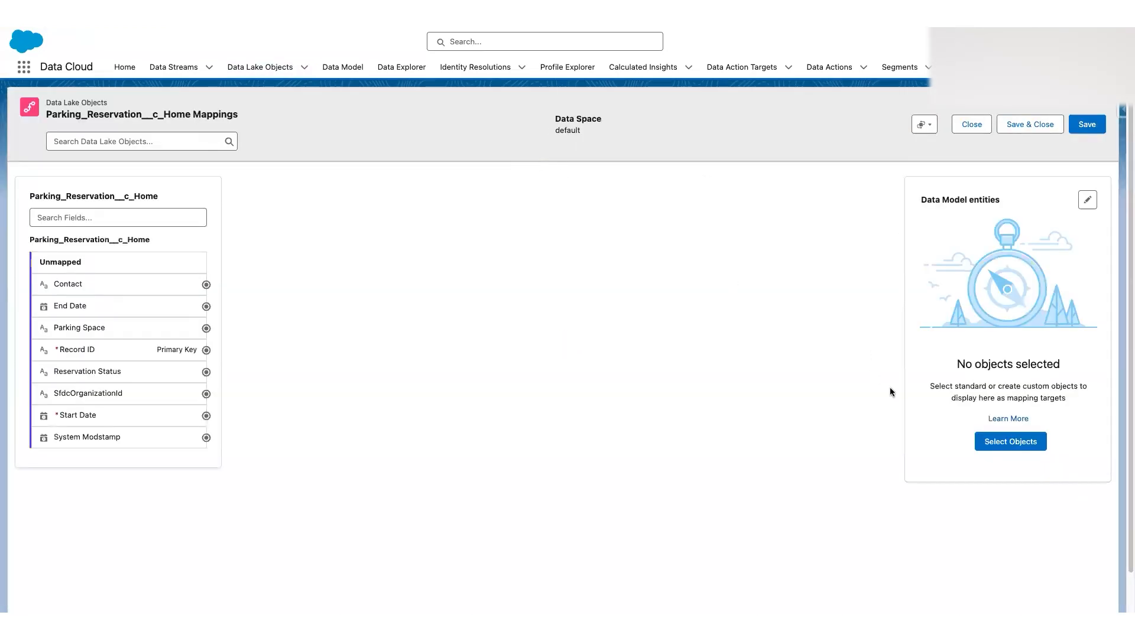
left_click(1005, 444)
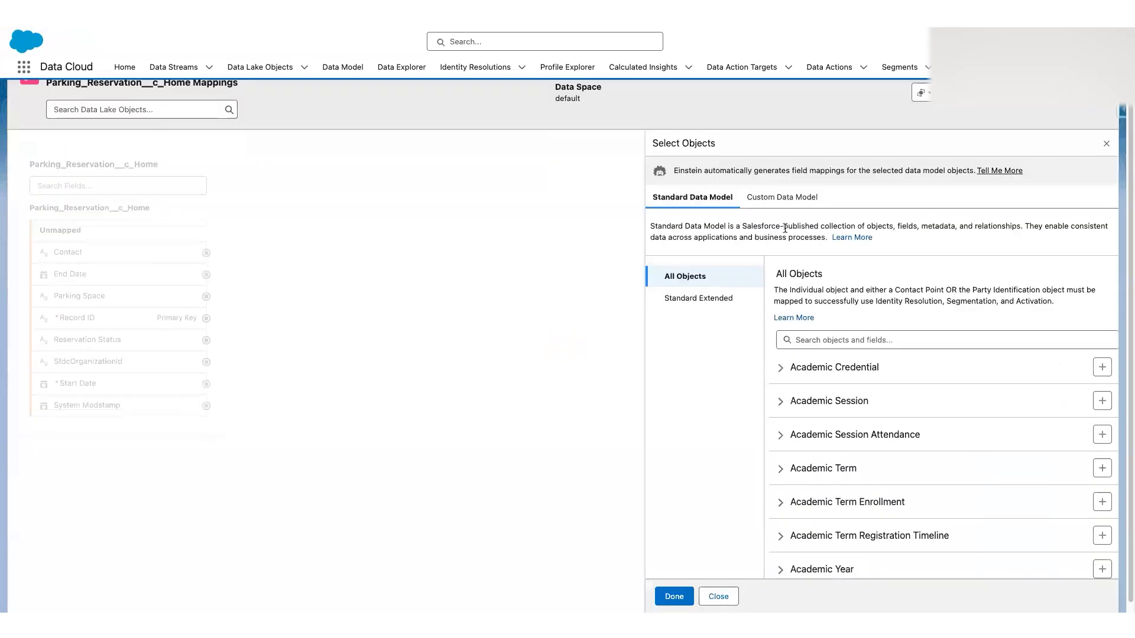
Start a new custom object from Parking_Reservation__c_Home, leaving out the SfdcOrganizationId and System Modstamp fields.
left_click(796, 203)
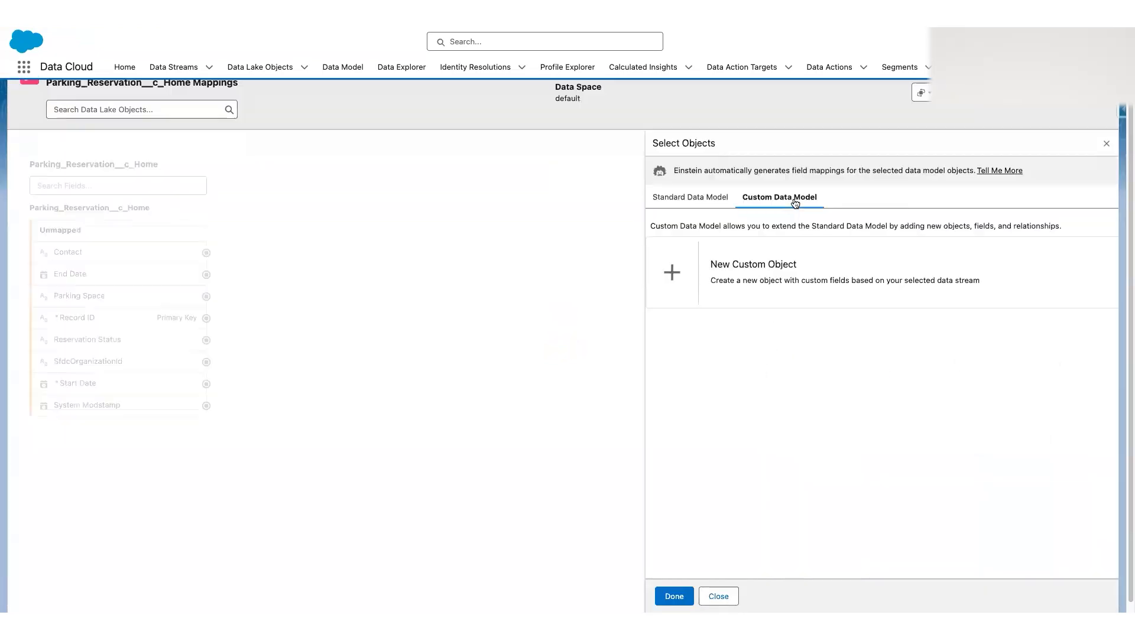
left_click(680, 272)
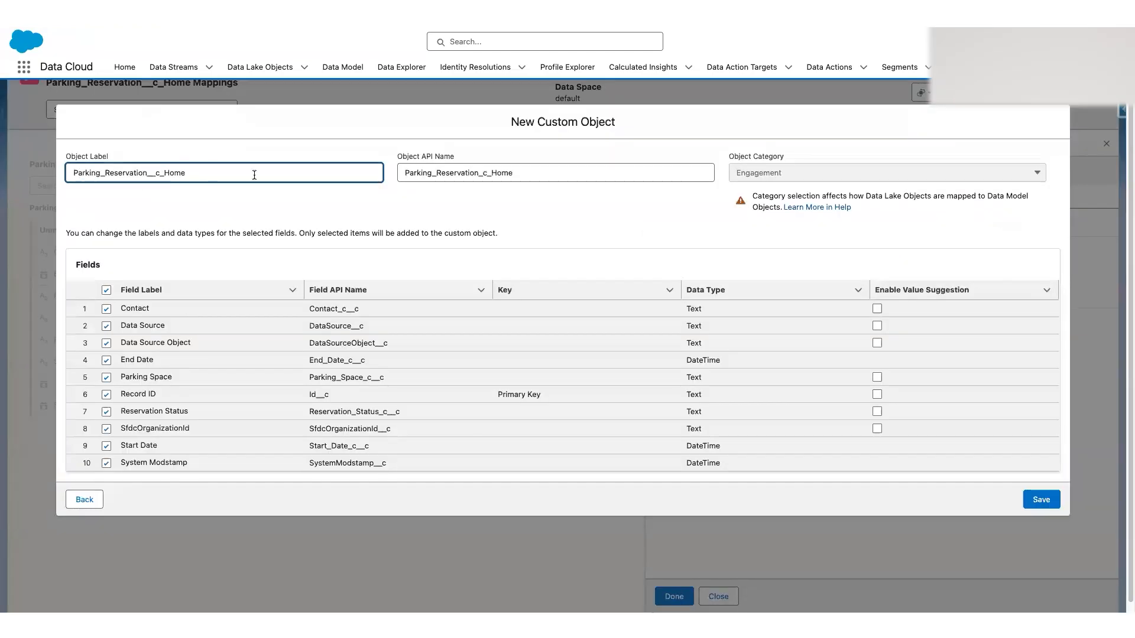
left_click(454, 178)
left_click(609, 202)
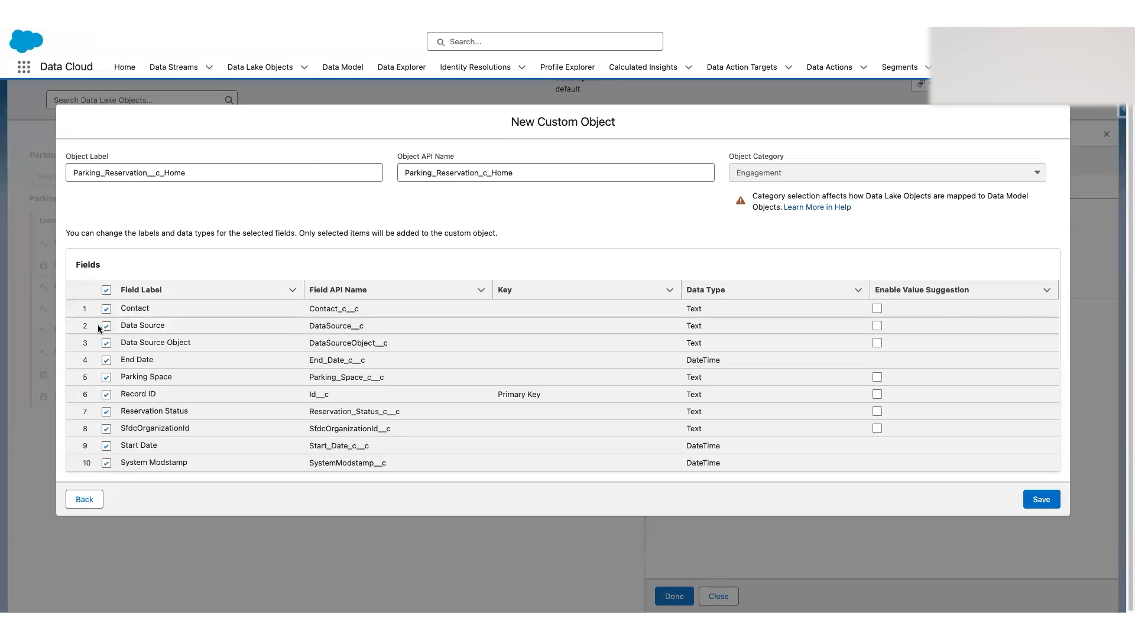
left_click(106, 463)
left_click(107, 430)
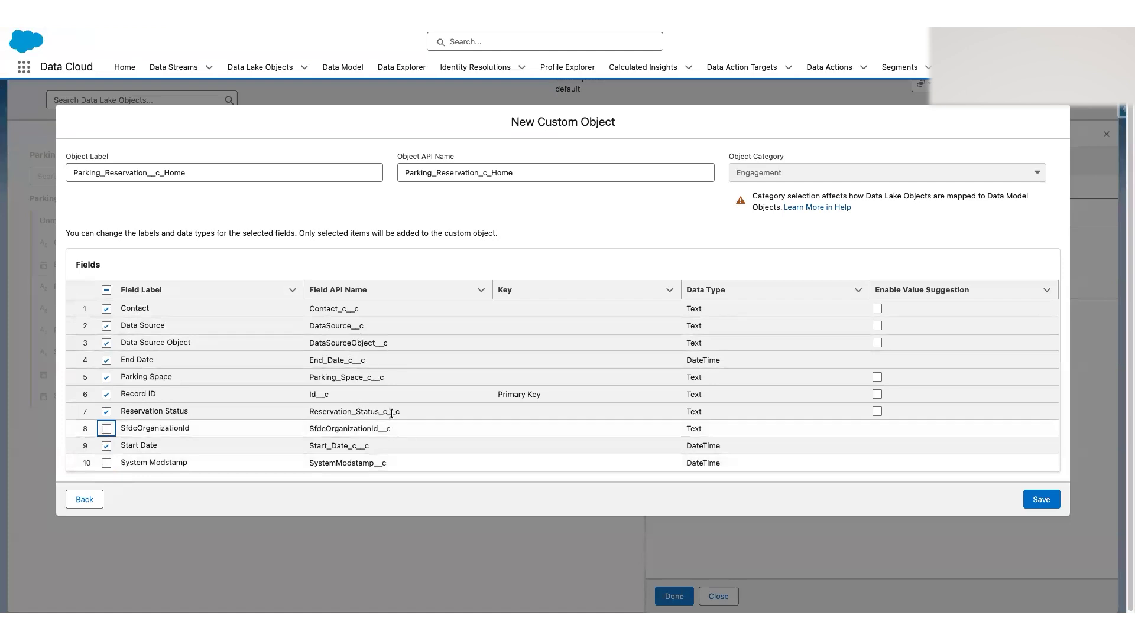
Enable value suggestion for Reservation Status, and save the new custom object and its mappings, closing the mapping page.
left_click(877, 411)
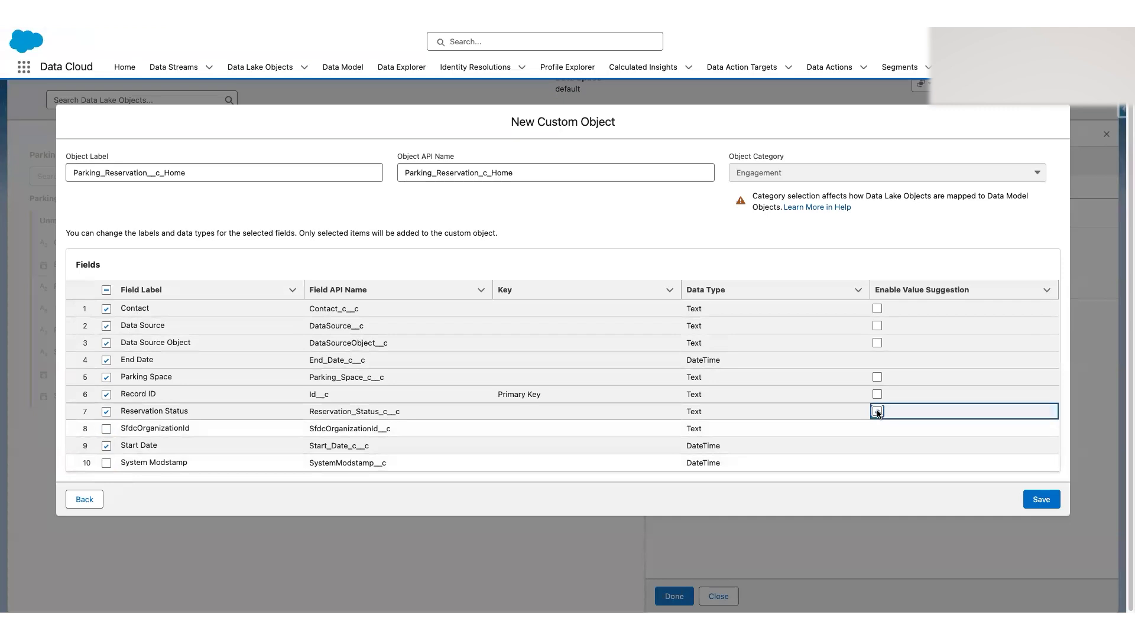
left_click(877, 412)
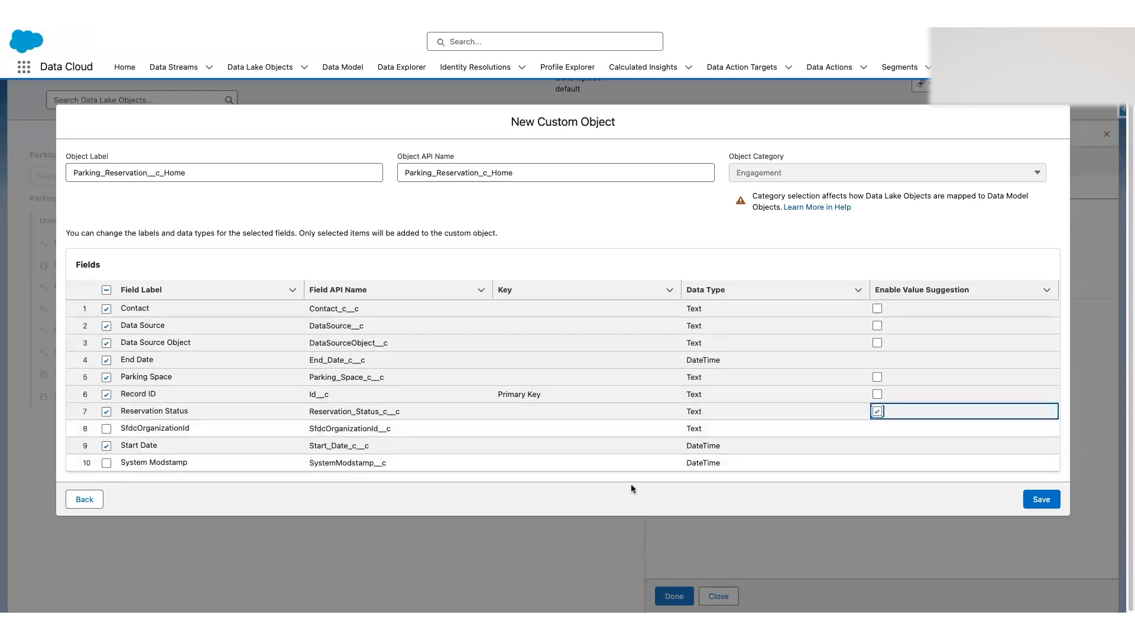
left_click(1044, 498)
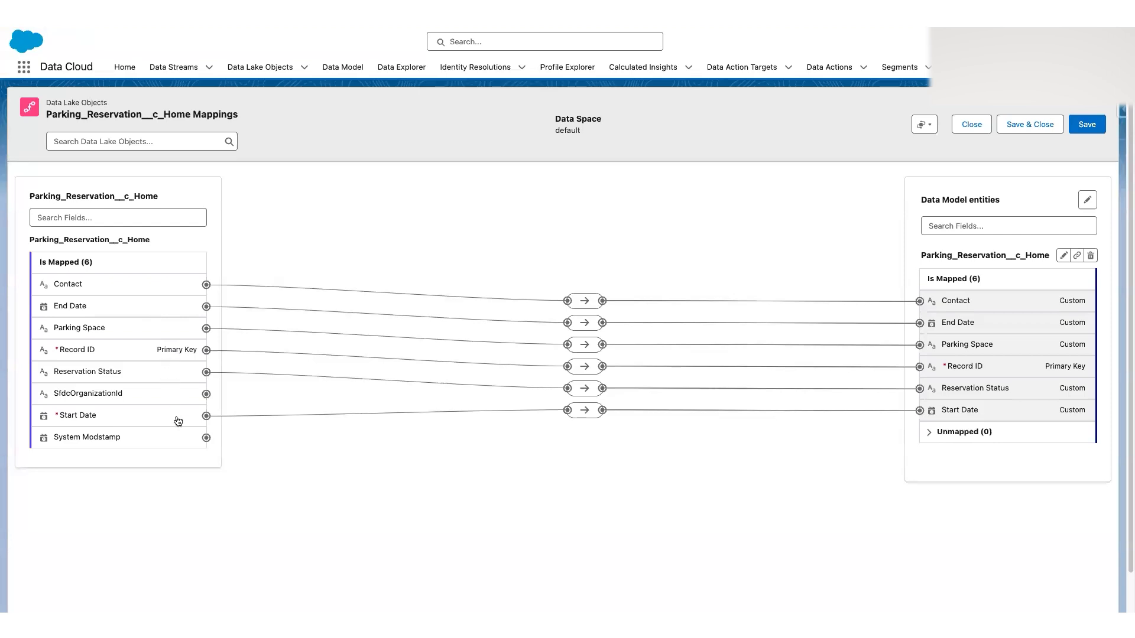
left_click(1020, 126)
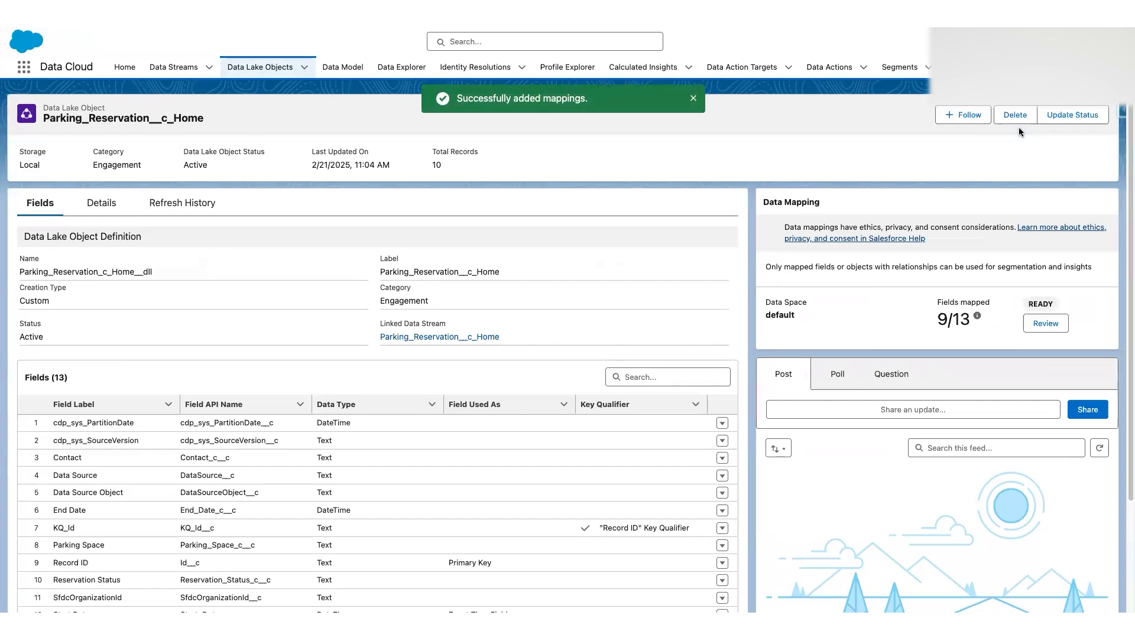
Open the Case_Home data lake object and review its existing data mapping.
left_click(258, 72)
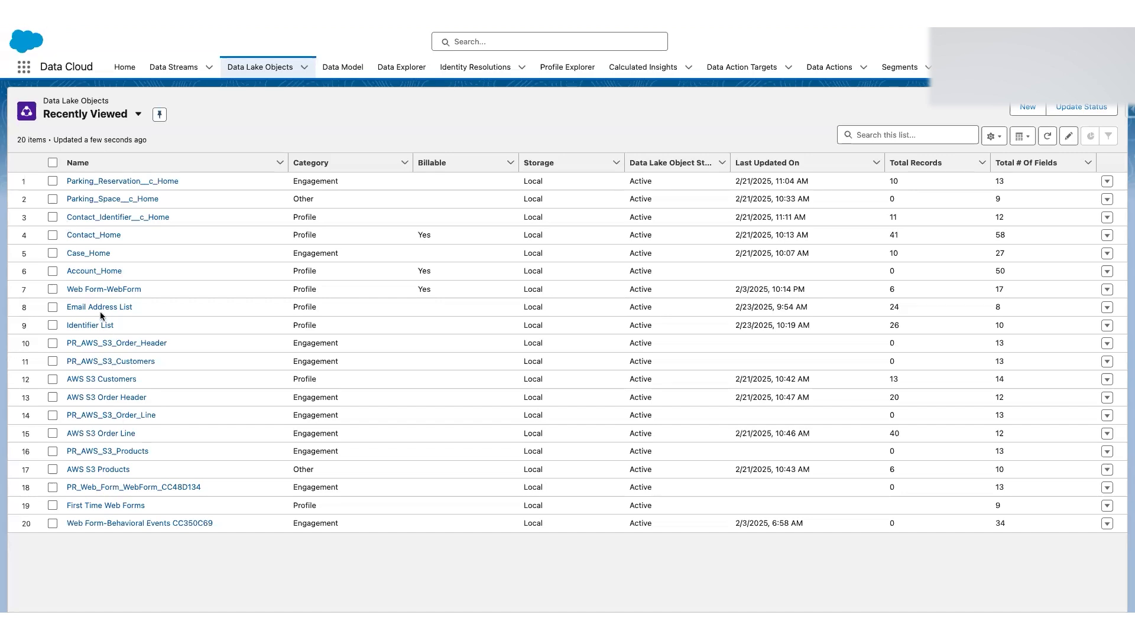
left_click(99, 254)
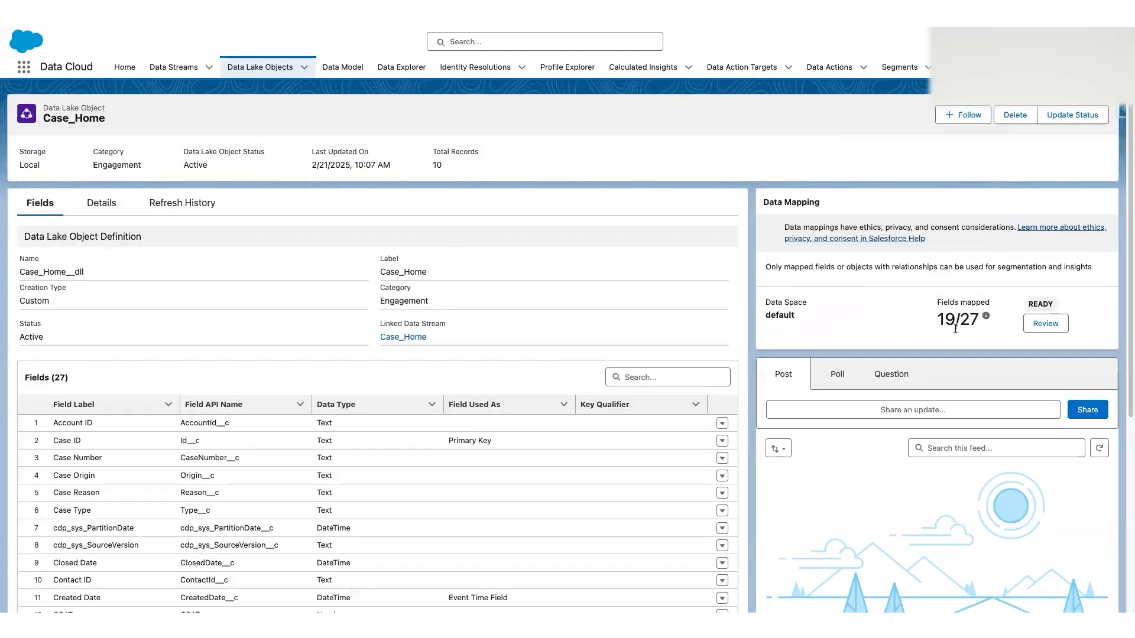
left_click(1045, 326)
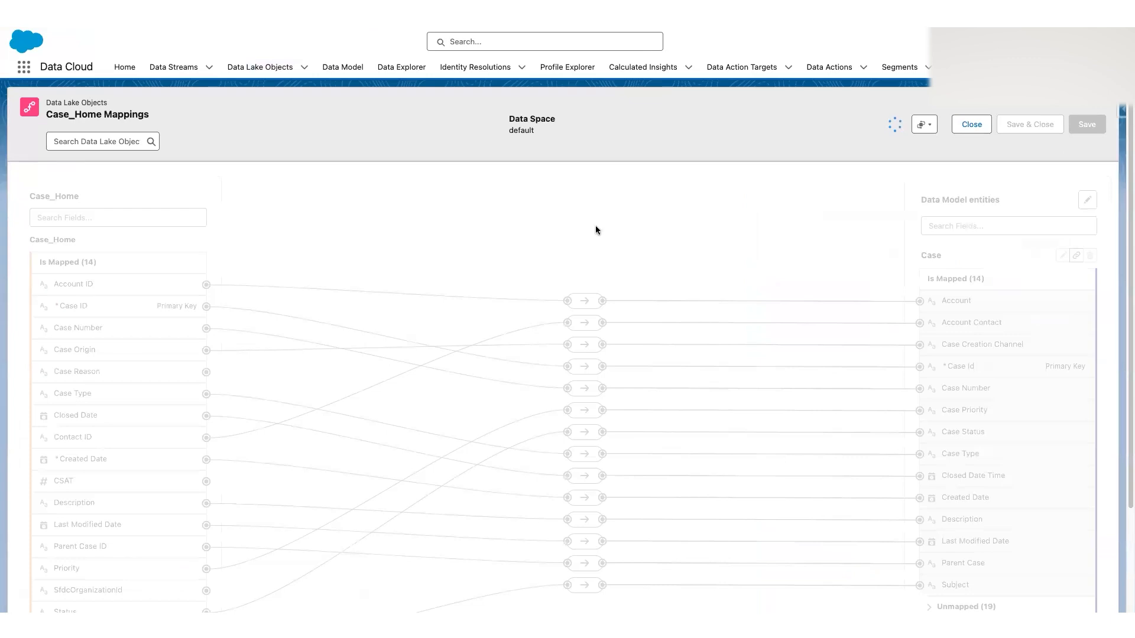
Examine the field mappings between Case_Home and Case, and search the Case_Home fields for "csat".
scroll(605, 231, "down", 1)
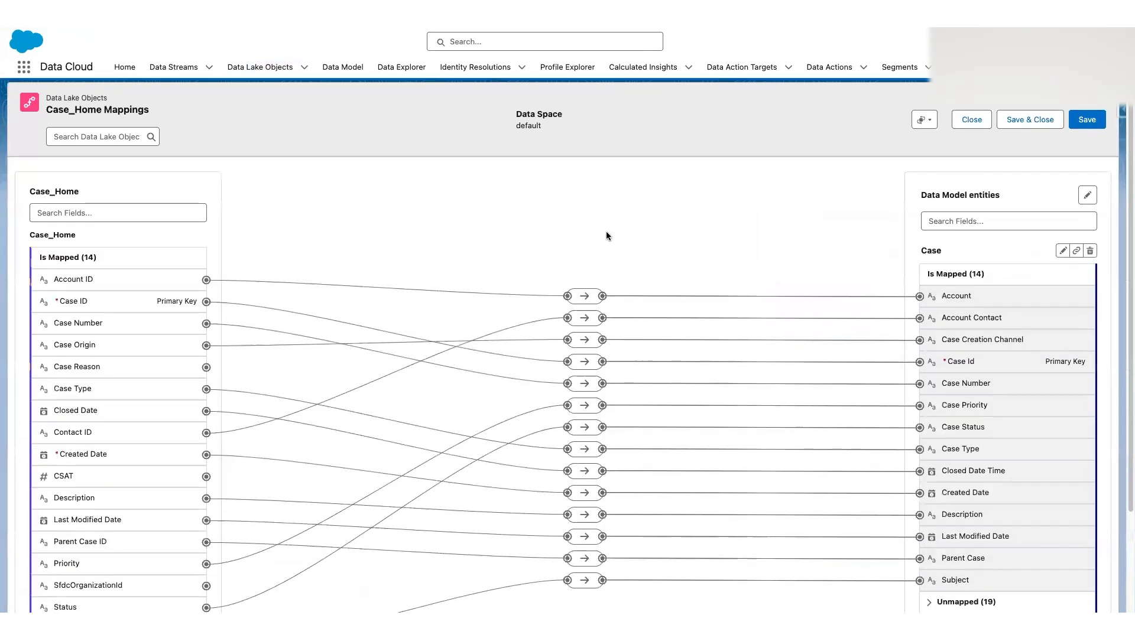
scroll(605, 232, "down", 1)
left_click(130, 260)
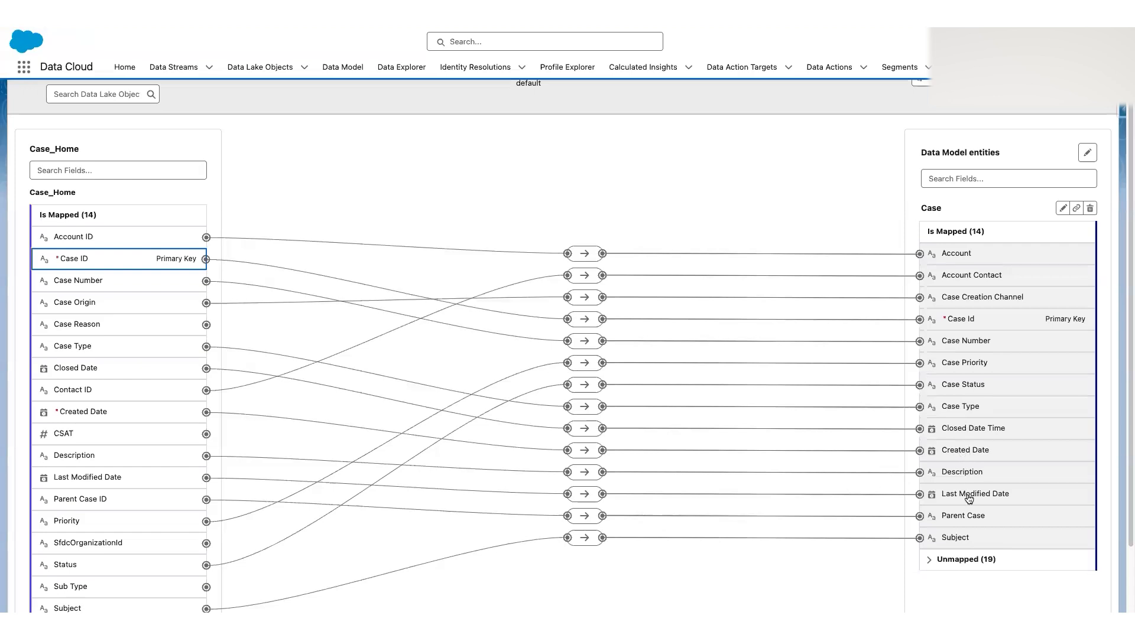
scroll(972, 462, "down", 1)
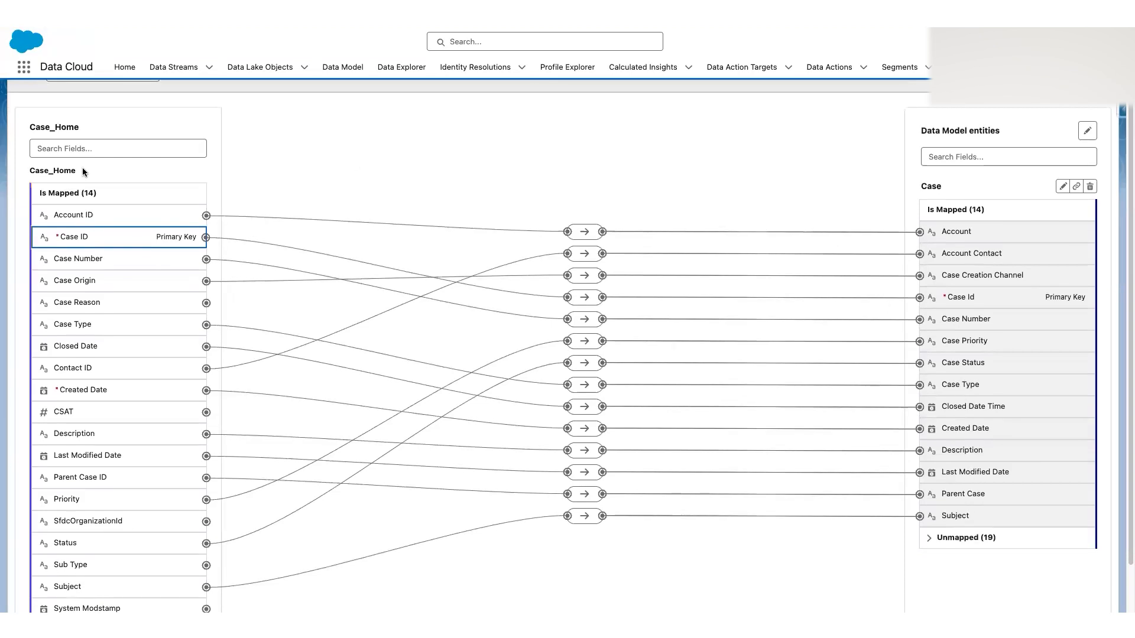
left_click(97, 149)
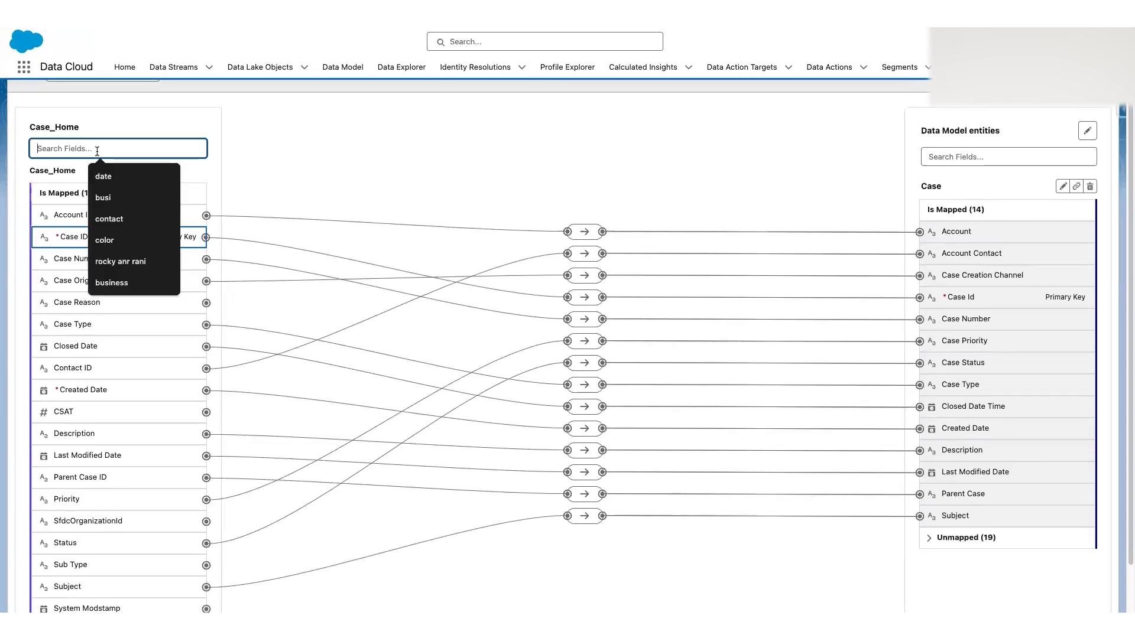
type("csat")
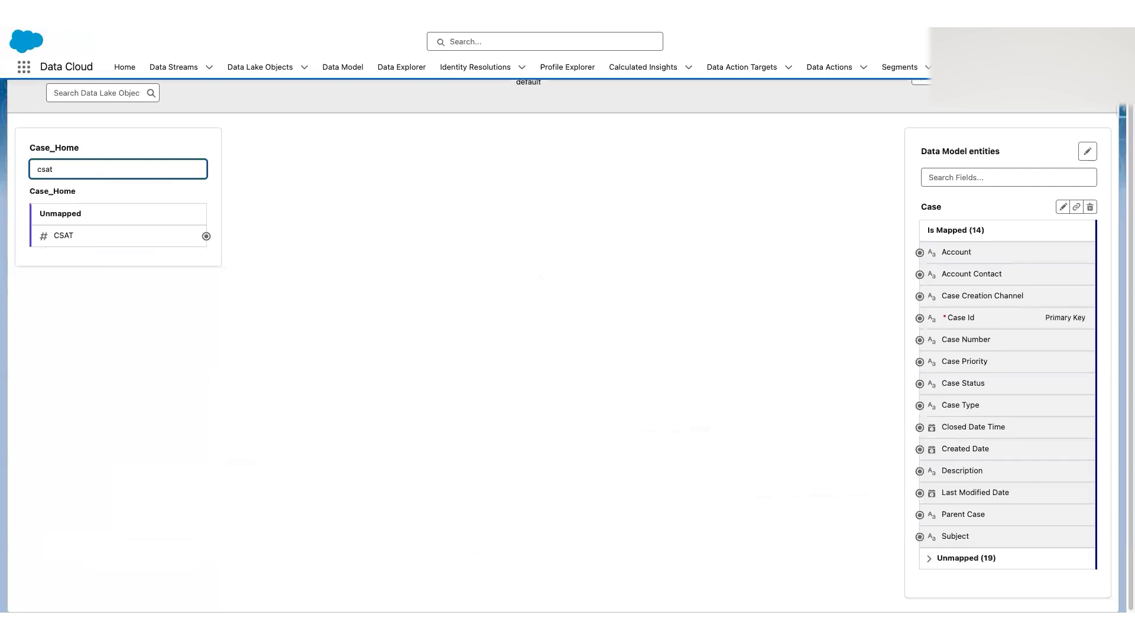
Search the Case entity's fields for "csat", and examine its list of unmapped fields.
left_click(971, 177)
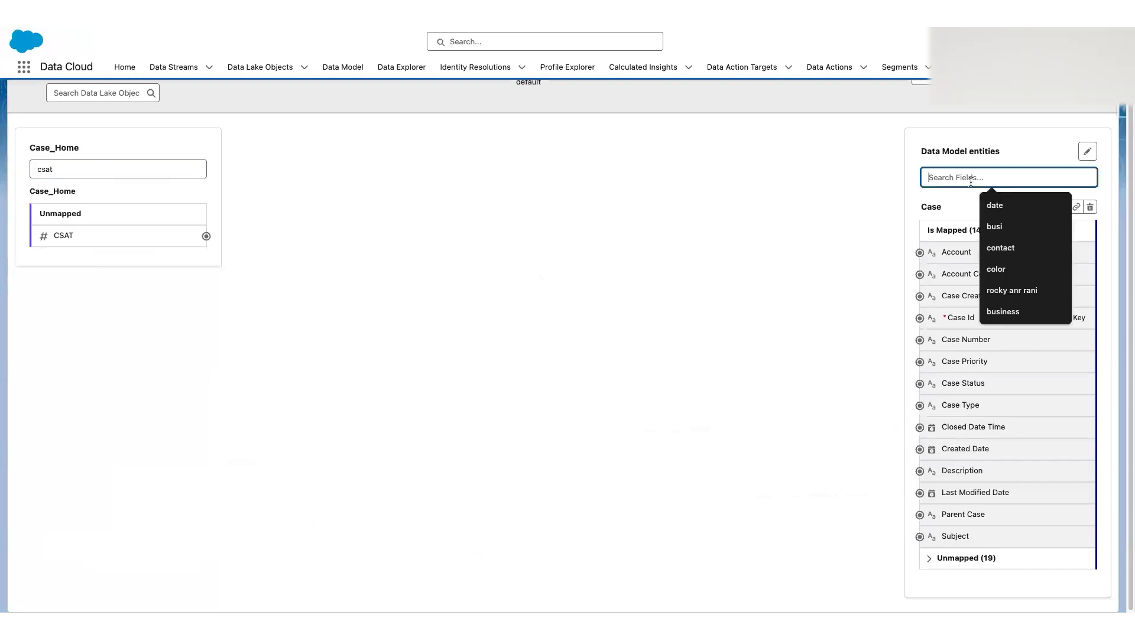
type("csat")
key("ctrl+a")
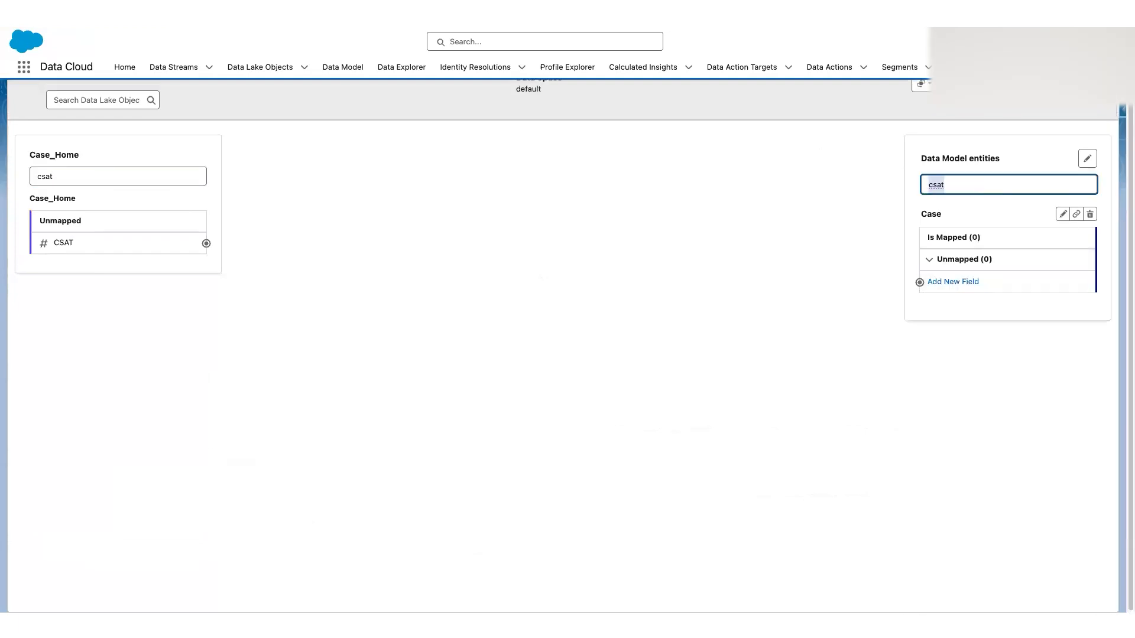
key("BackSpace")
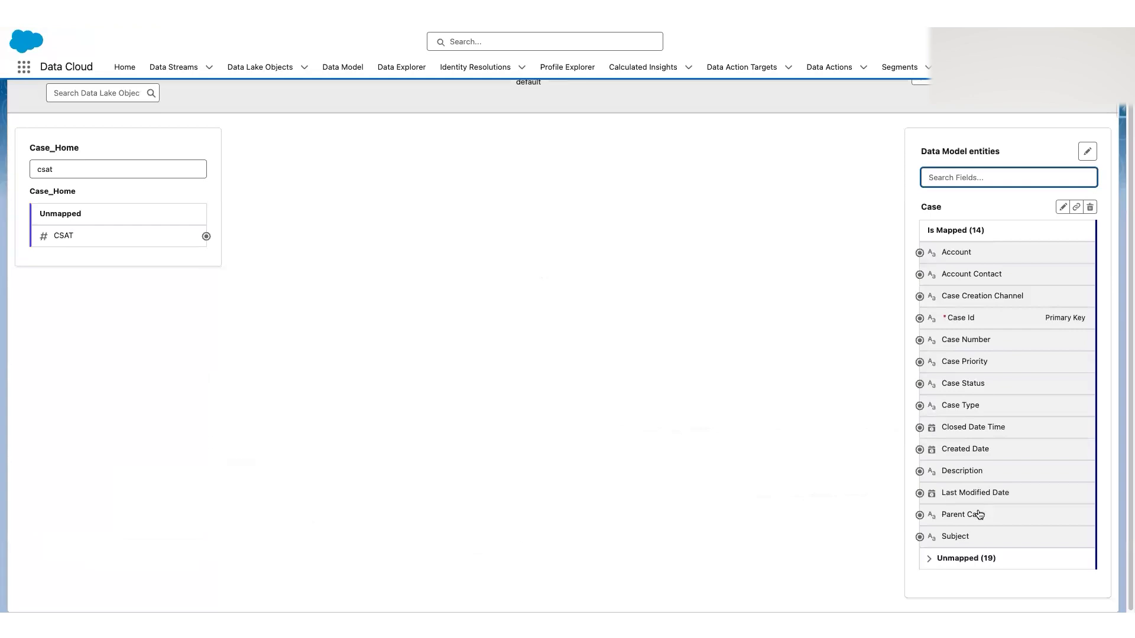
left_click(930, 560)
scroll(946, 555, "down", 2)
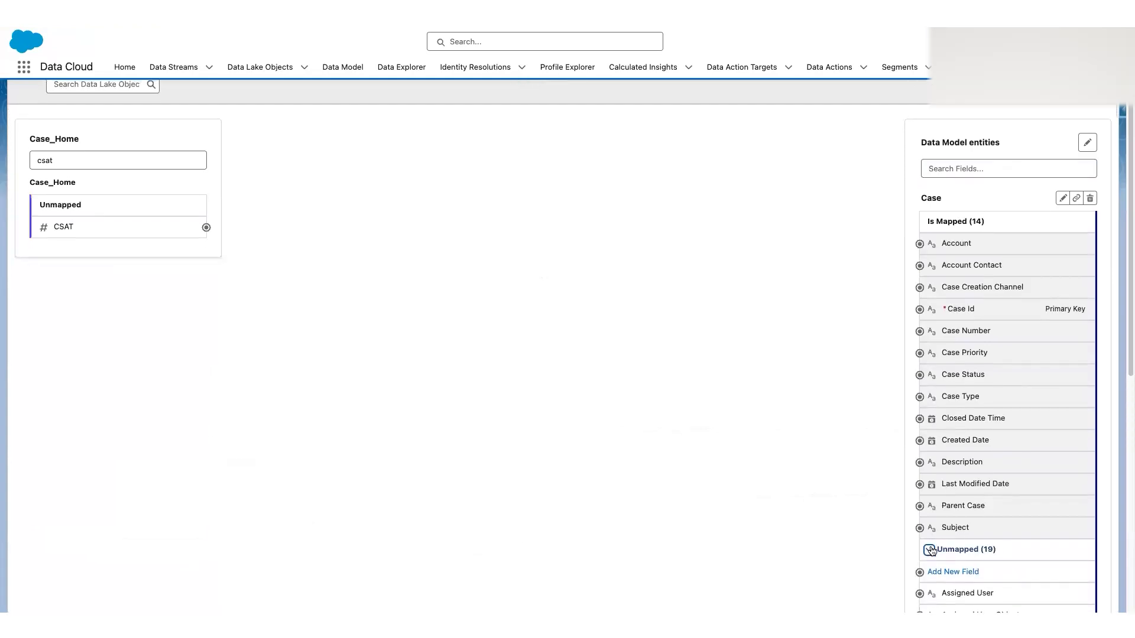
scroll(987, 555, "down", 1)
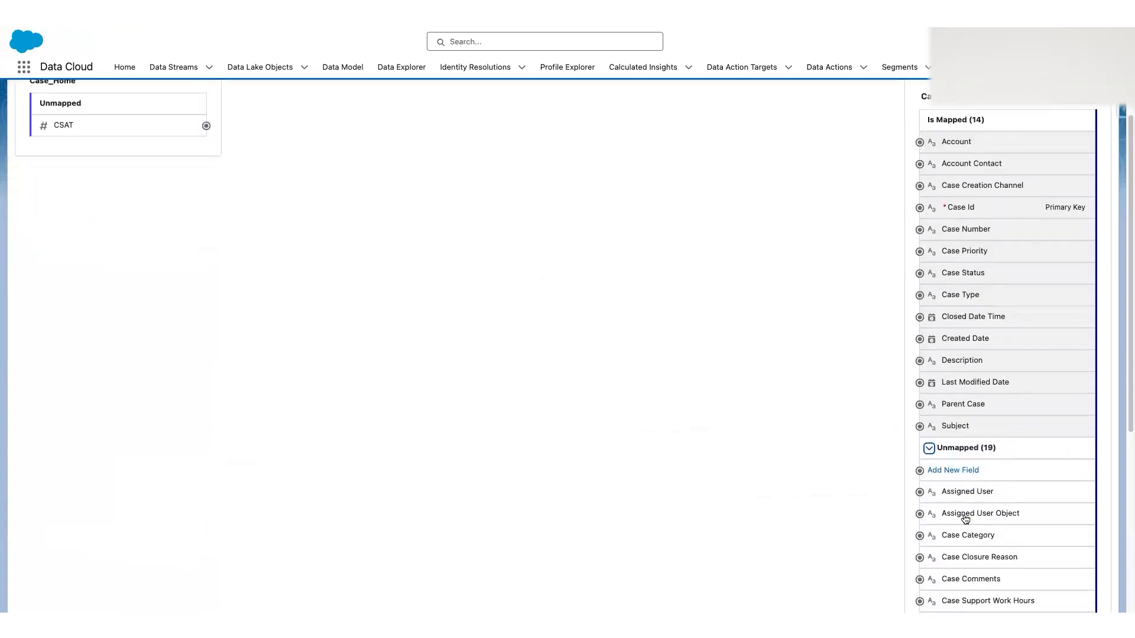
scroll(965, 519, "up", 5)
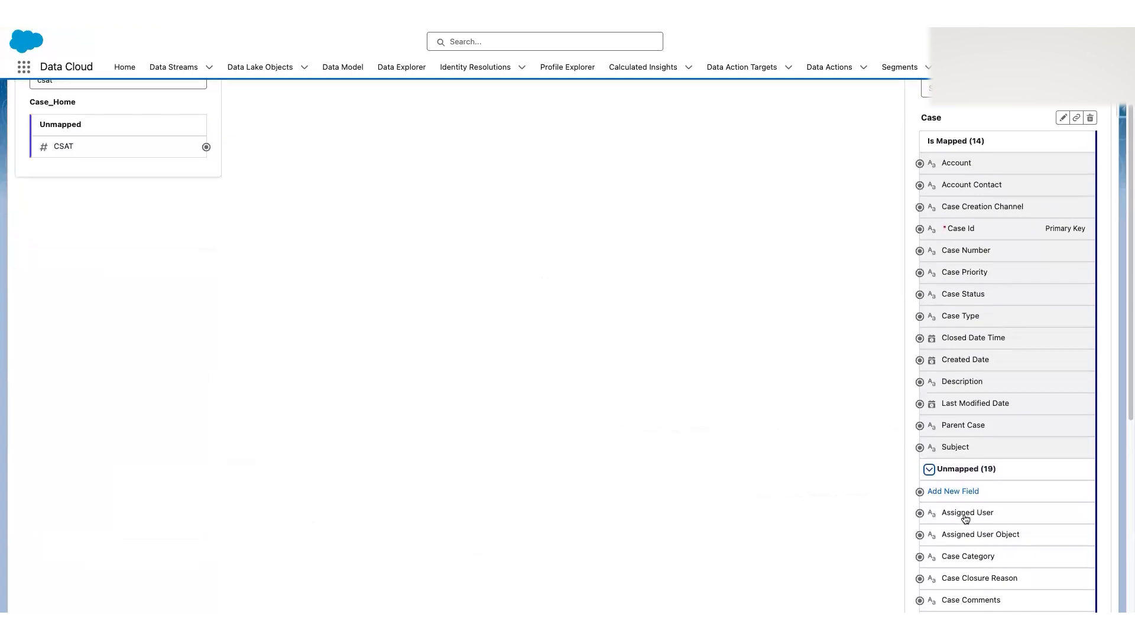
scroll(971, 591, "down", 1)
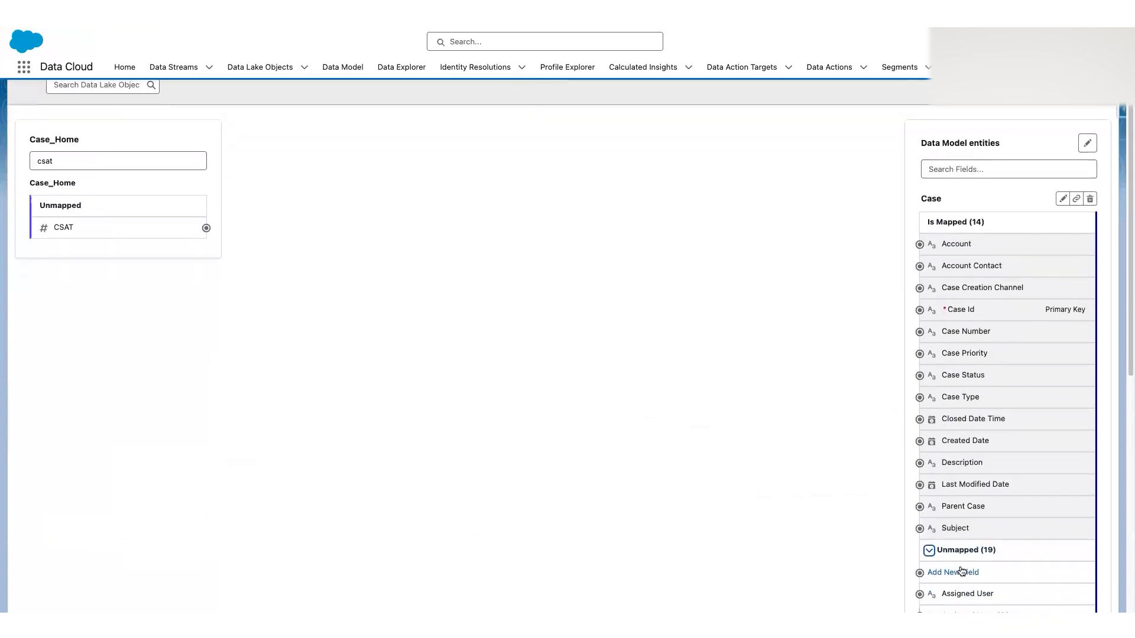
Add a new custom field labelled CSAT with the Number data type to the Case entity.
left_click(963, 572)
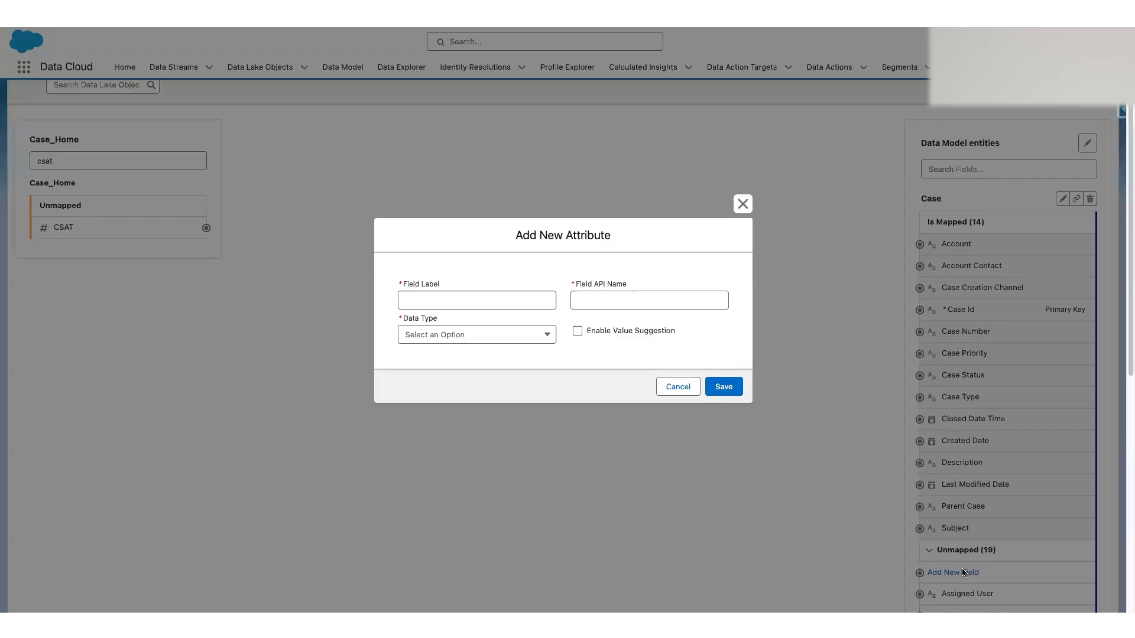
left_click(518, 300)
left_click(520, 323)
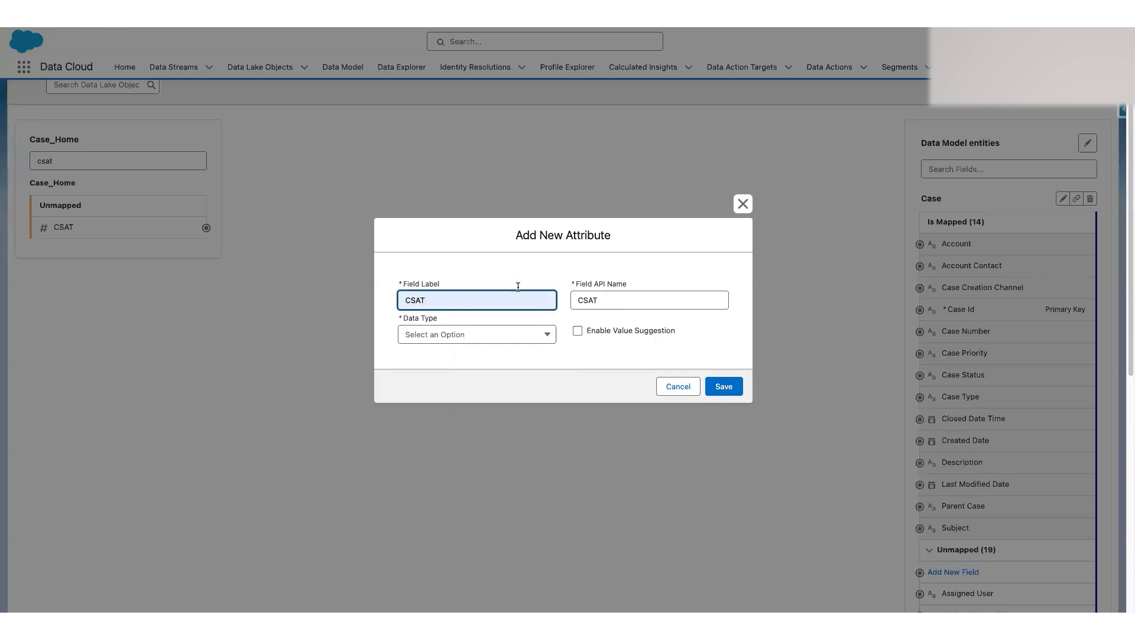
left_click(520, 336)
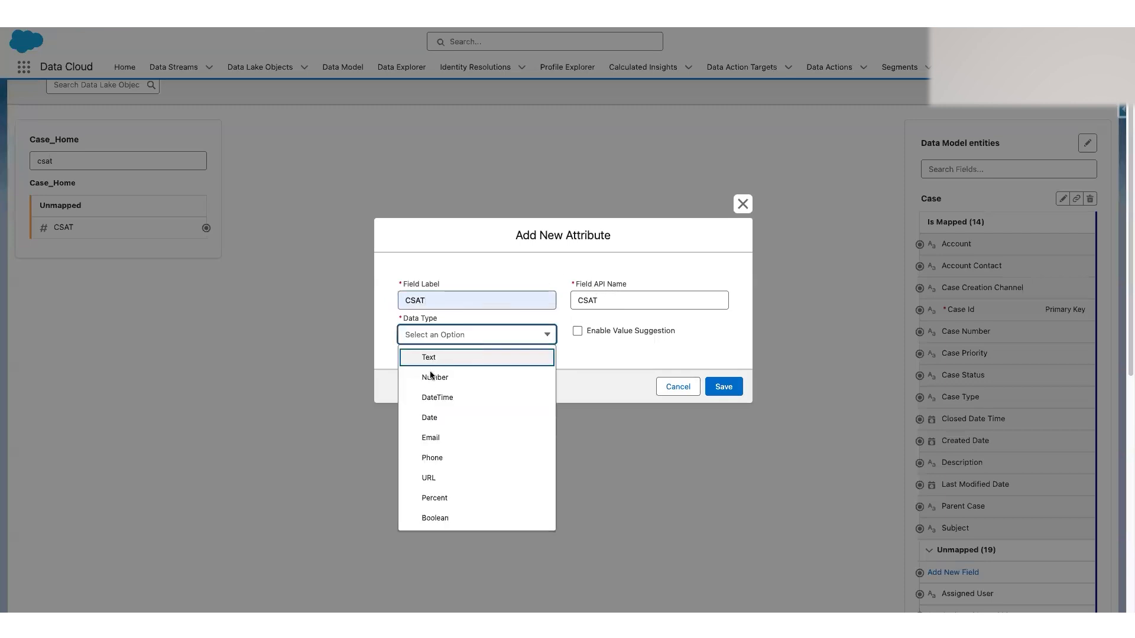
left_click(432, 378)
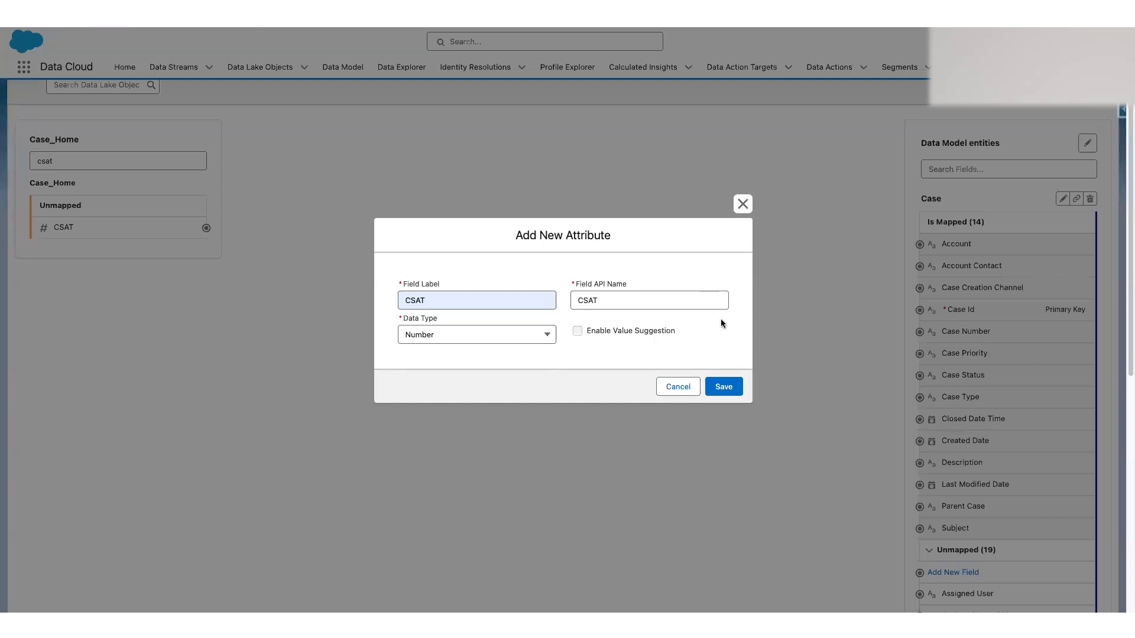
left_click(725, 388)
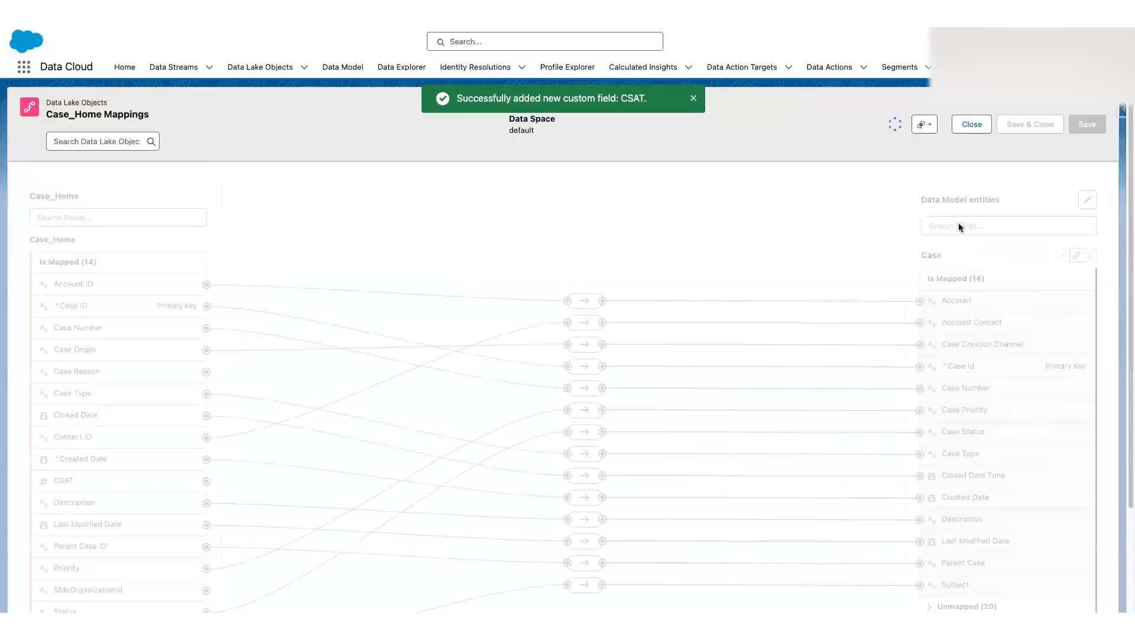
Map the CSAT field of Case_Home to the custom CSAT field of Case, and save the mappings.
left_click(977, 225)
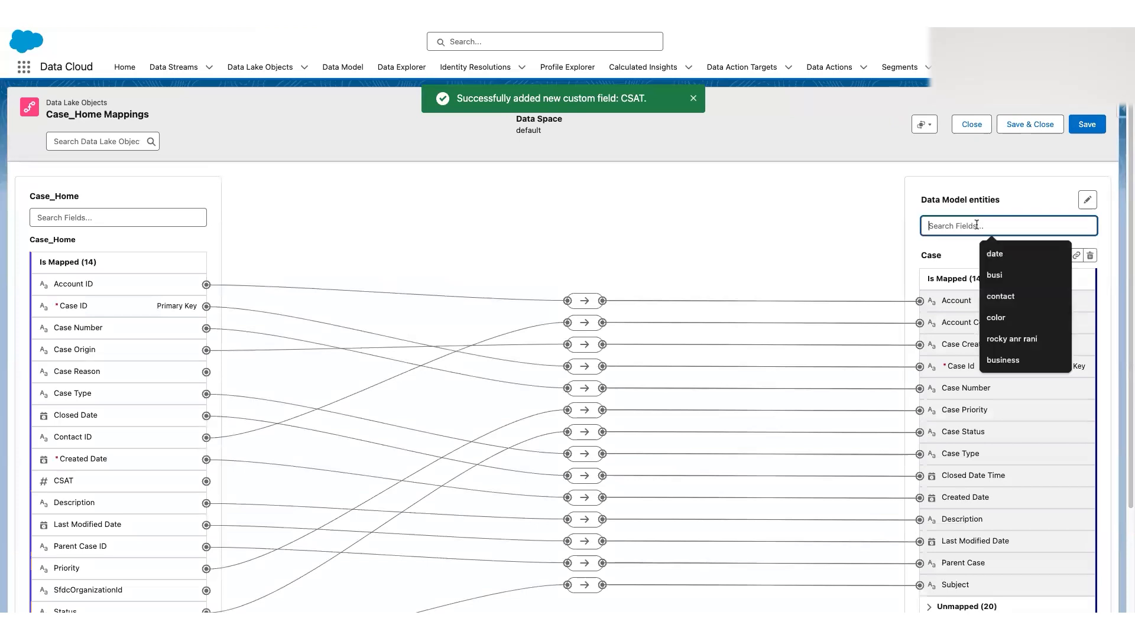
type("csat")
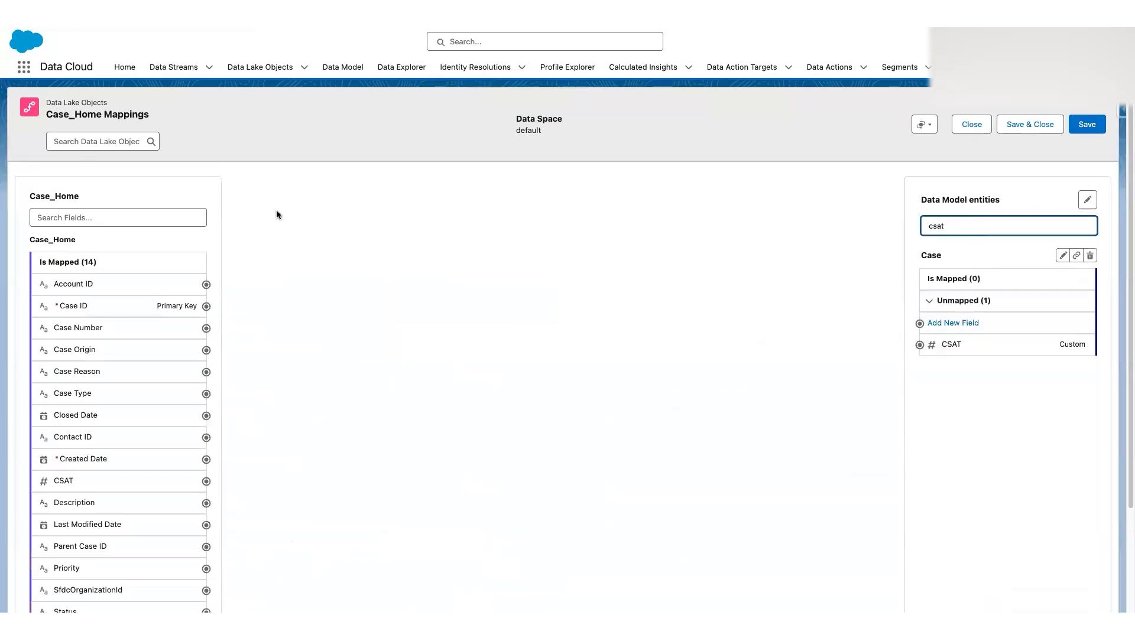
left_click(140, 222)
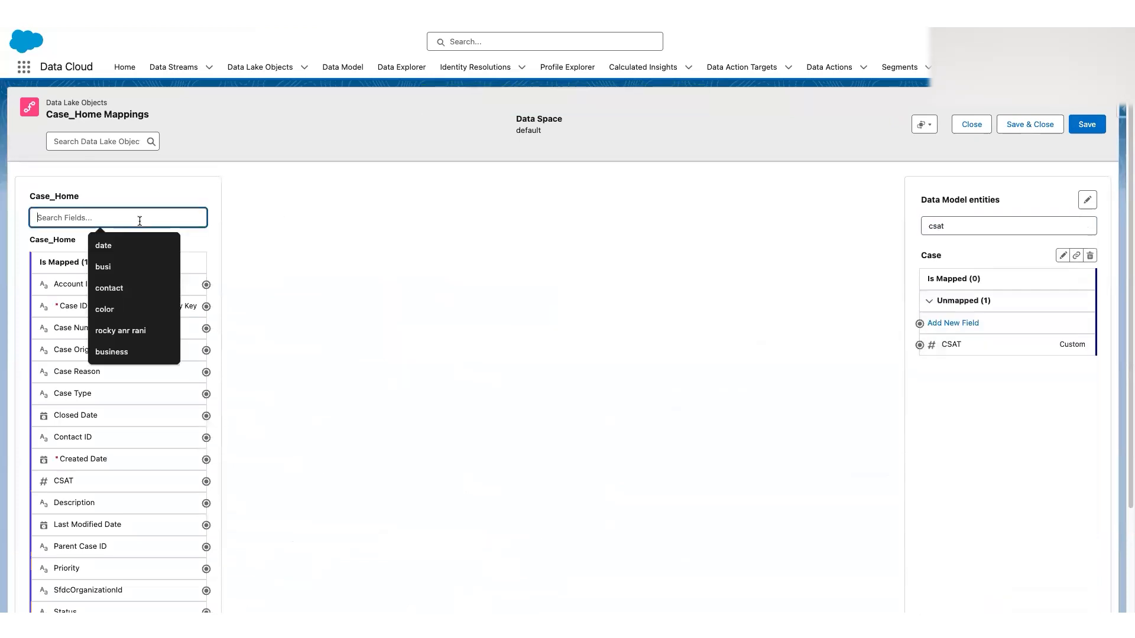
left_click(166, 485)
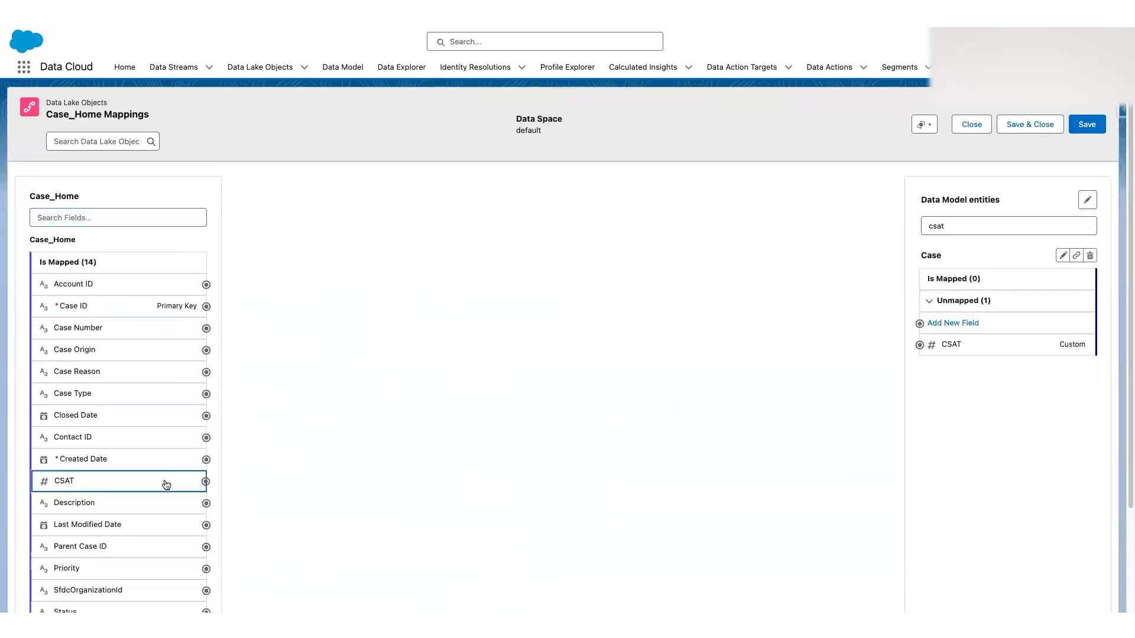
left_click(937, 346)
double_click(959, 229)
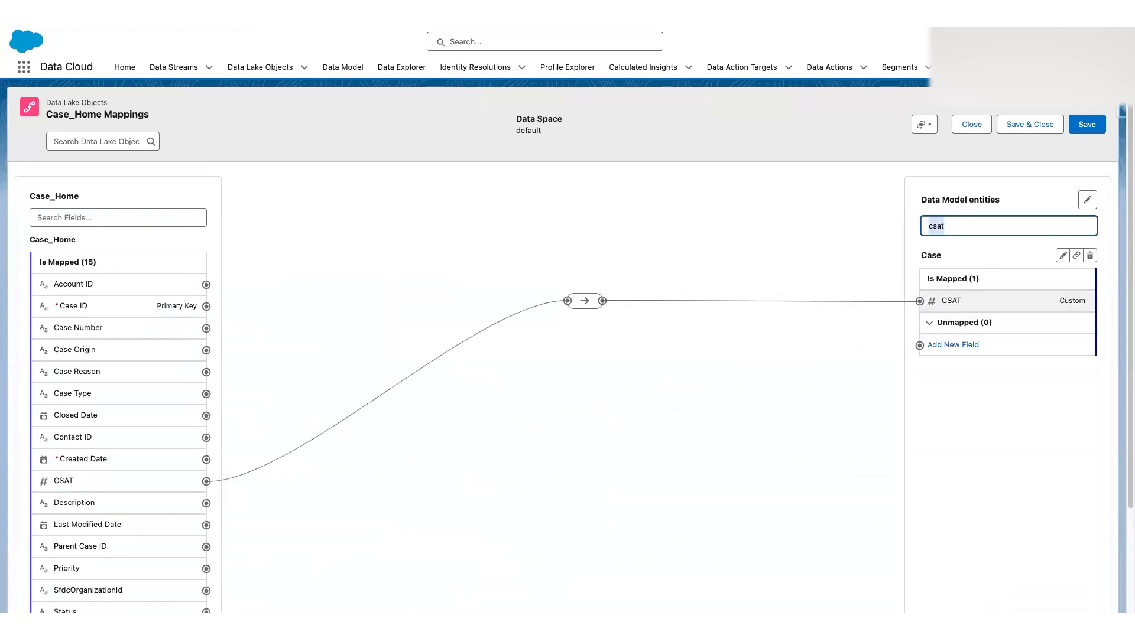
key("BackSpace")
left_click(1088, 131)
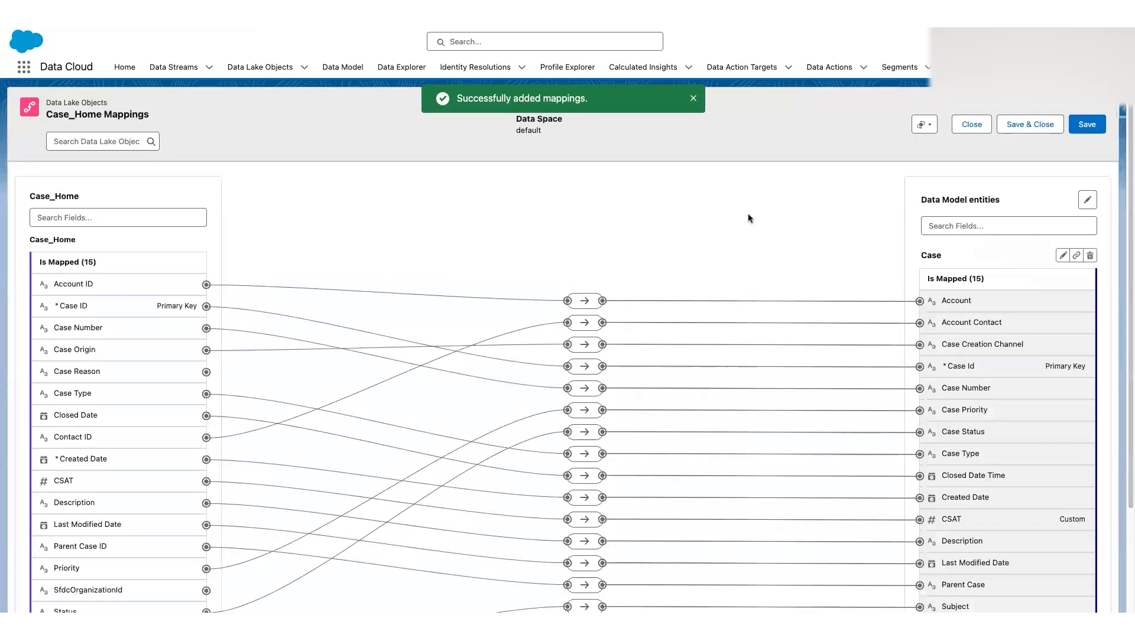
Search the Case entity's fields for "sub ty" and the Case_Home fields for "sub", clearing both searches.
left_click(968, 226)
type("sub ty")
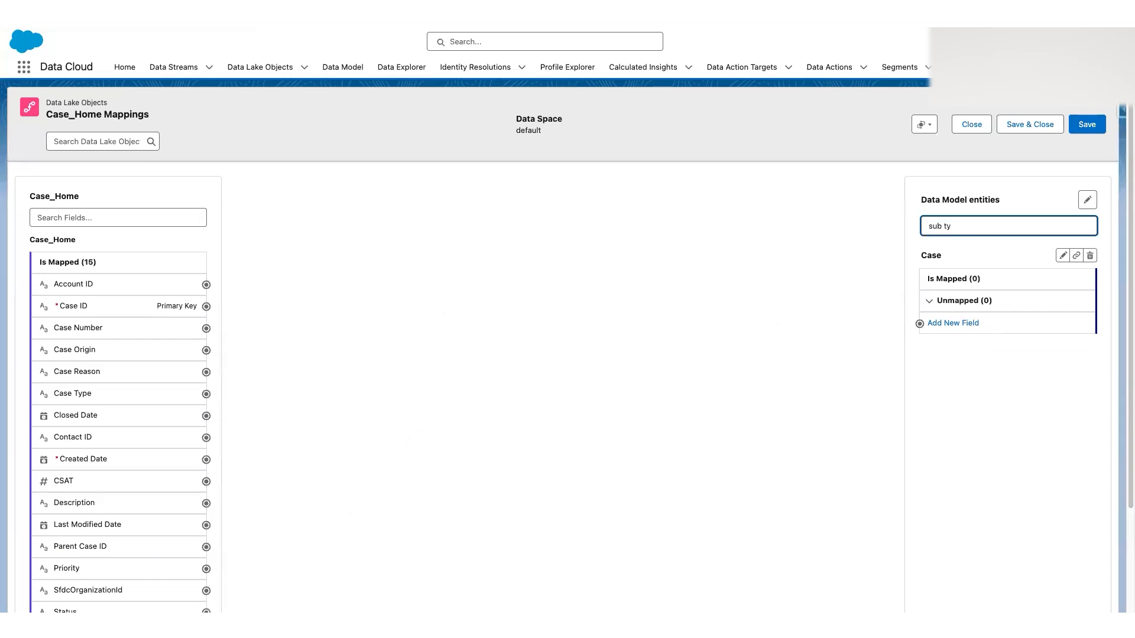
key("BackSpace")
key("BackSpace")
key("BackSpace")
key("BackSpace")
key("BackSpace")
key("BackSpace")
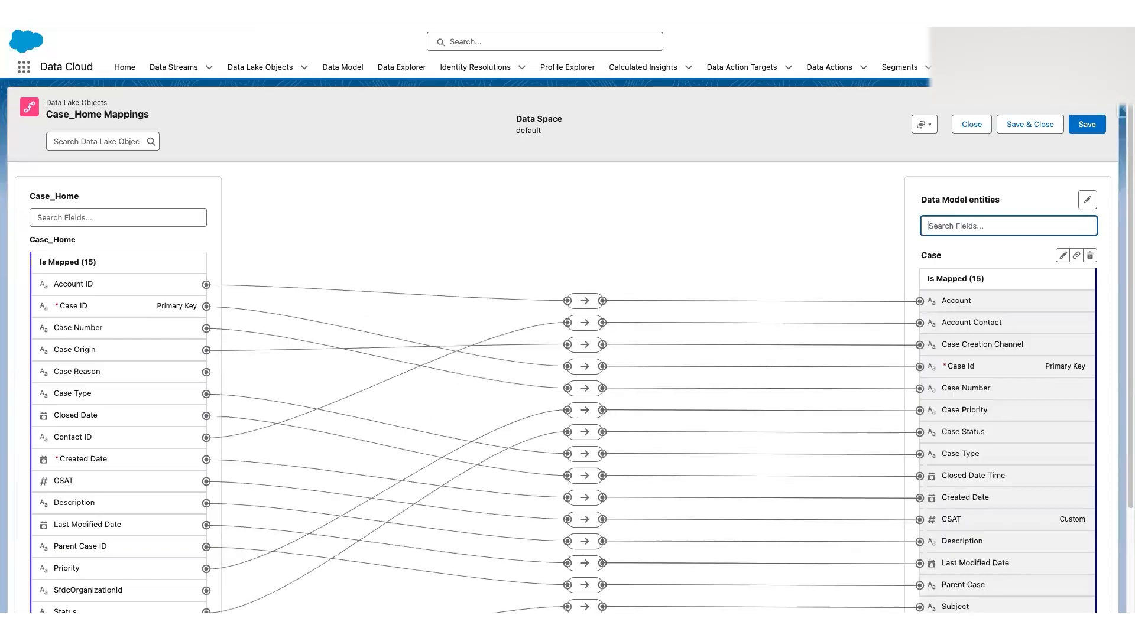
left_click(180, 219)
type("sub")
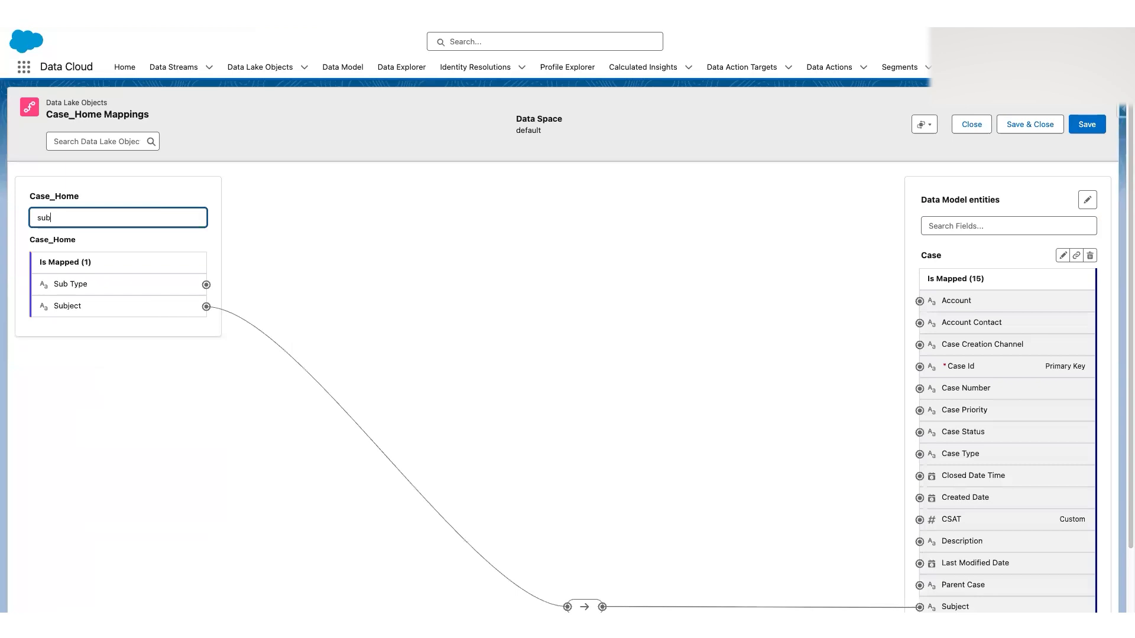
key("super+a")
key("BackSpace")
Start a new Case field labelled Sub Type with the Text data type and value suggestion enabled.
scroll(1021, 322, "down", 3)
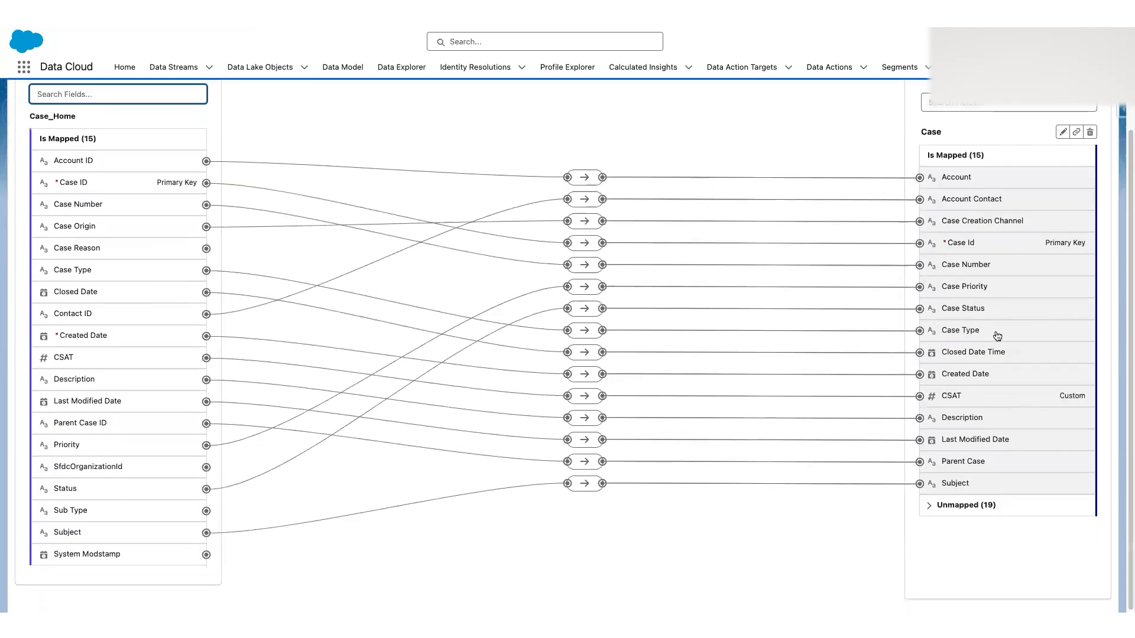
left_click(930, 506)
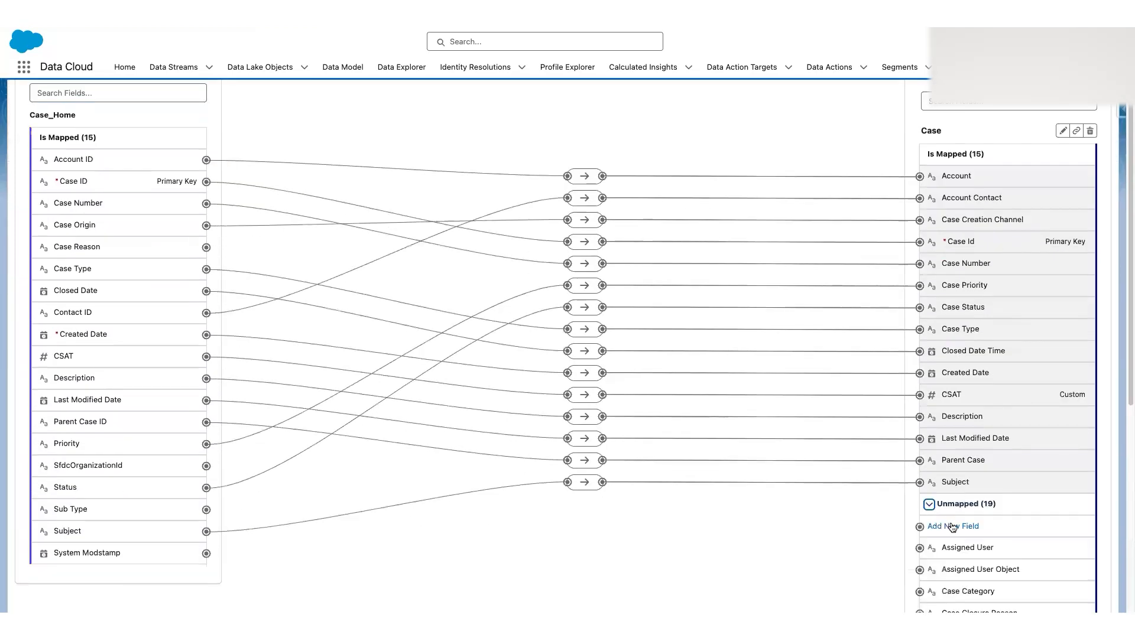
left_click(953, 527)
left_click(513, 306)
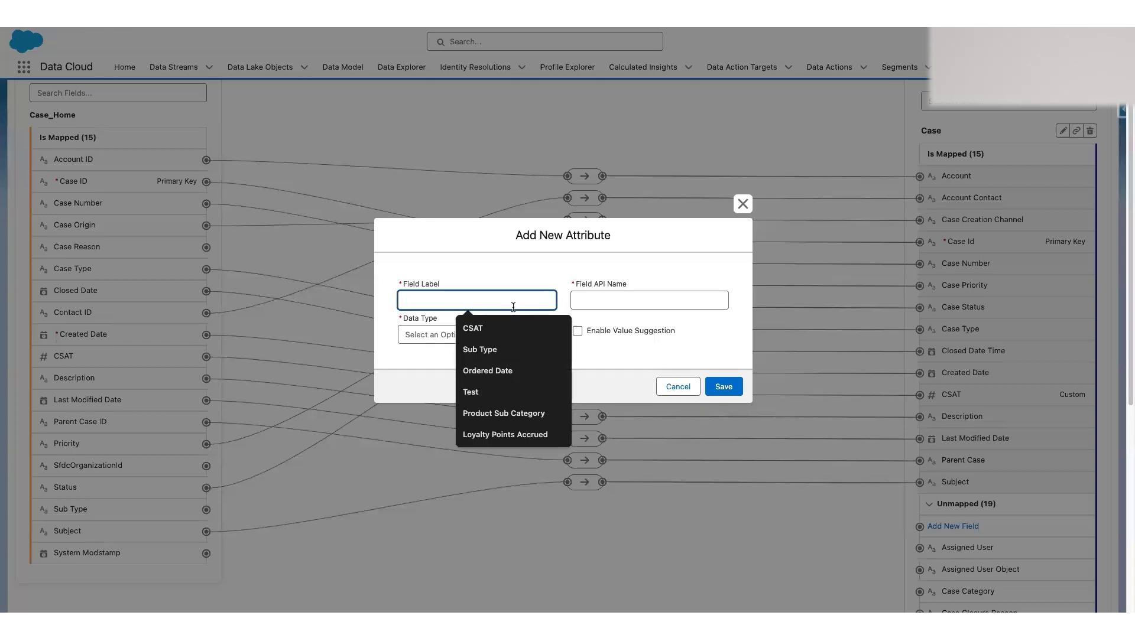
left_click(513, 349)
left_click(495, 339)
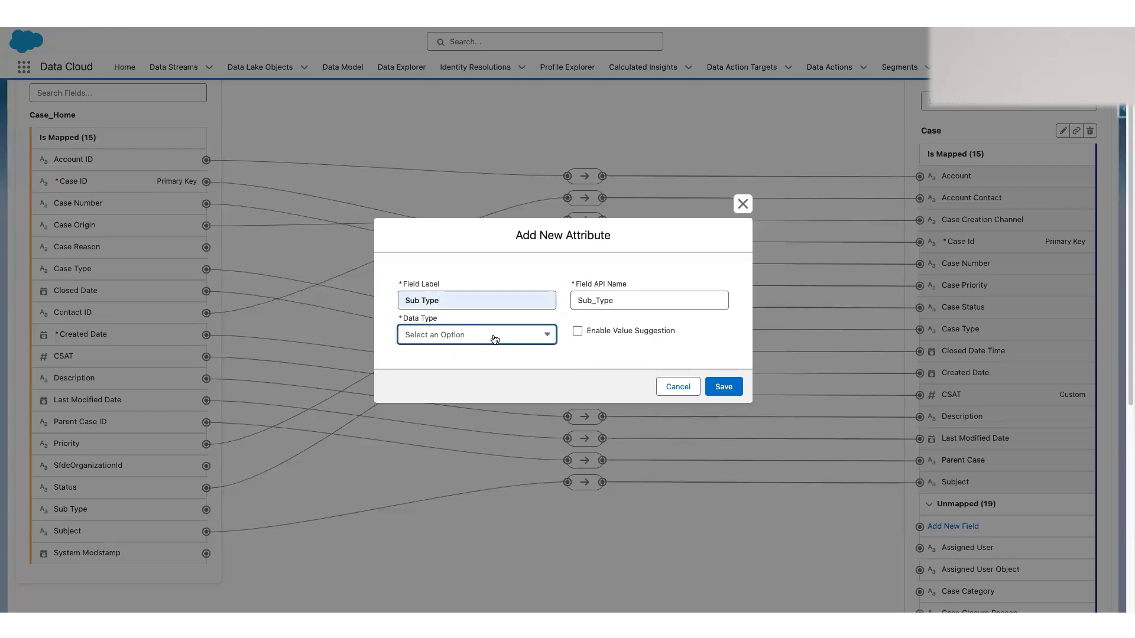
left_click(457, 364)
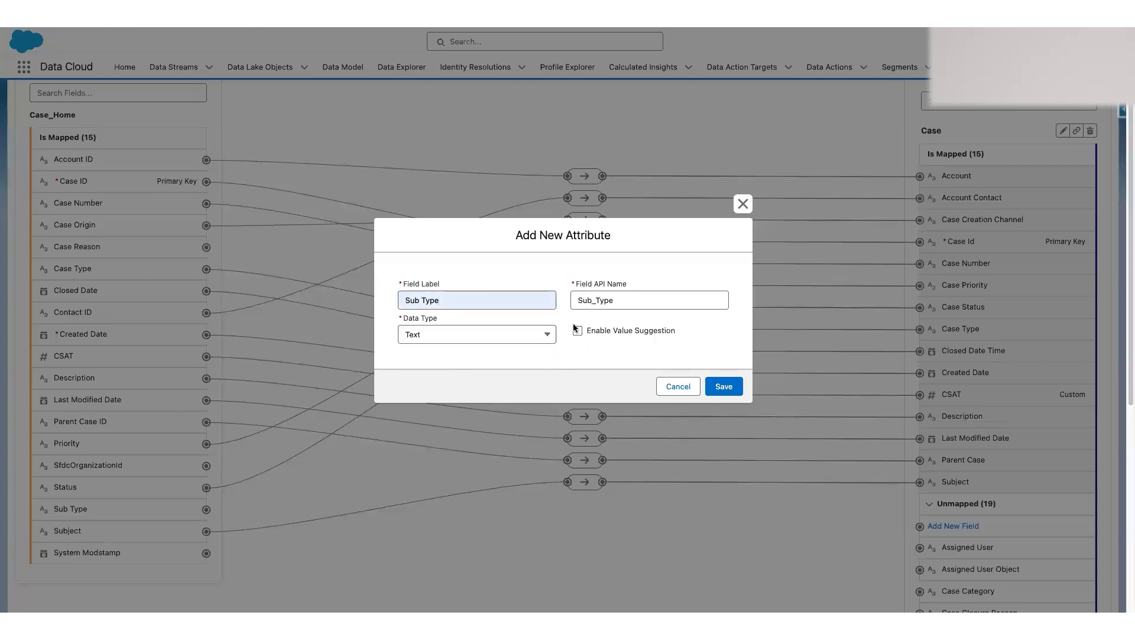
left_click(577, 332)
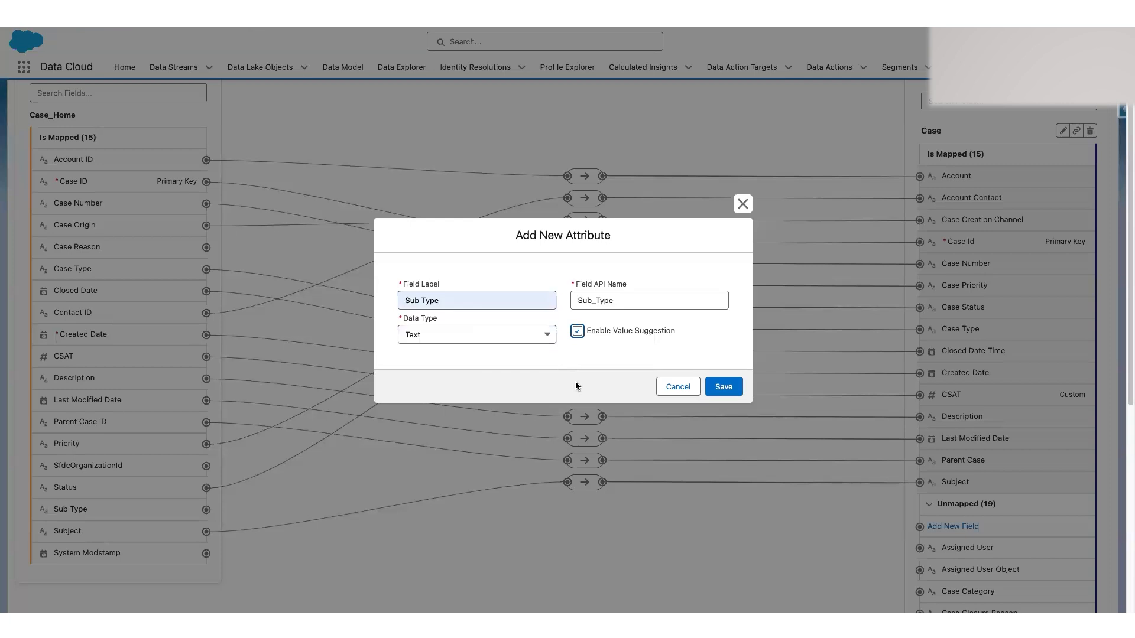
Try the Date and Email data types for the new Sub Type field.
left_click(530, 341)
left_click(509, 339)
left_click(465, 417)
left_click(502, 340)
left_click(508, 438)
Set the Sub Type field's data type to Text, enable value suggestion, and save the new field.
left_click(513, 342)
left_click(463, 362)
left_click(578, 331)
left_click(729, 388)
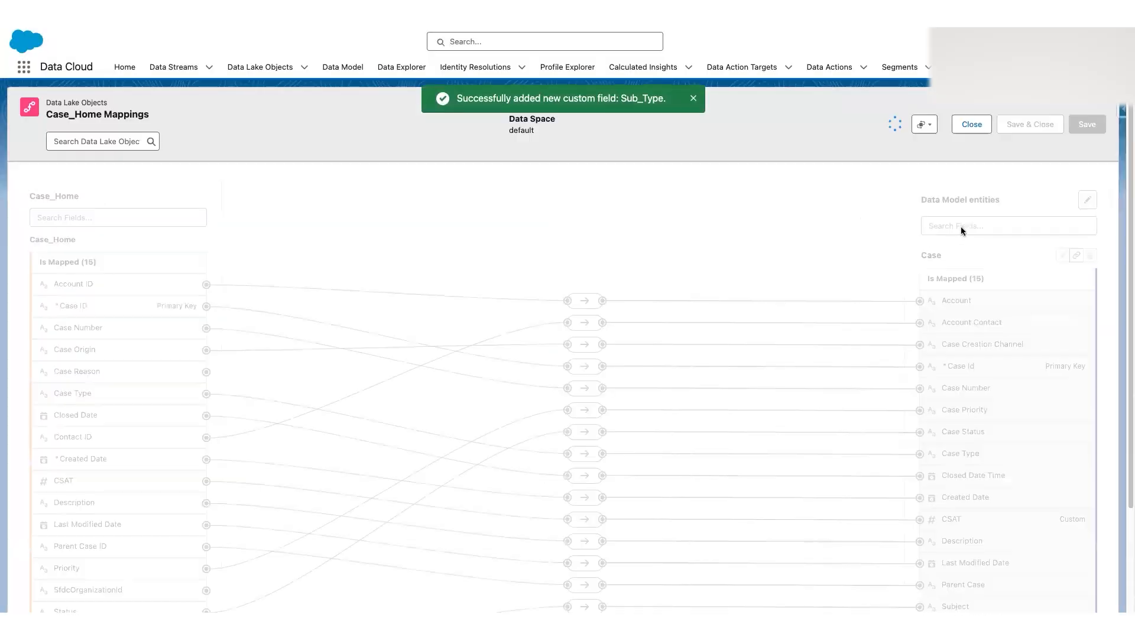
Find the fields matching "sub ty" in both objects and map Case_Home's Sub Type to Case's custom Sub Type.
left_click(967, 226)
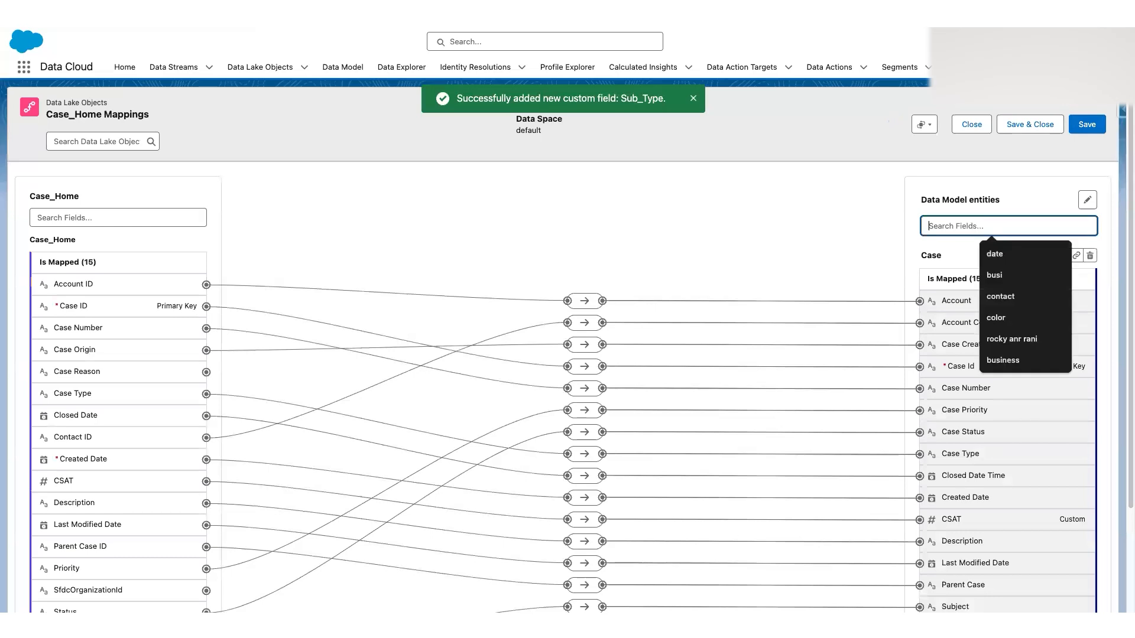
type("sub ty")
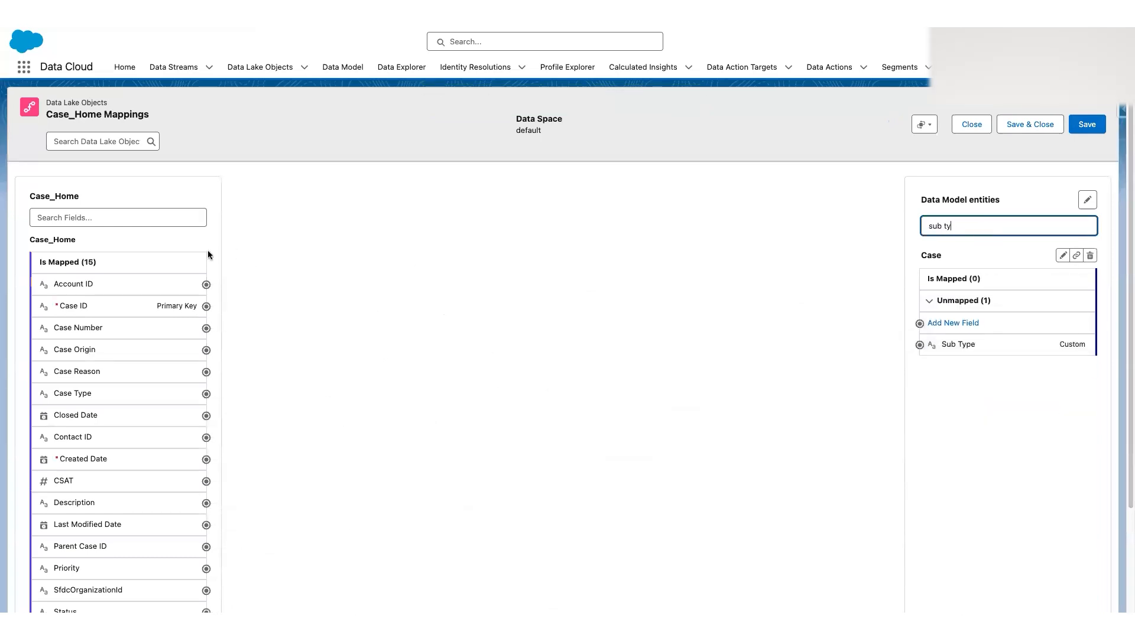
left_click(109, 217)
type("sub ty")
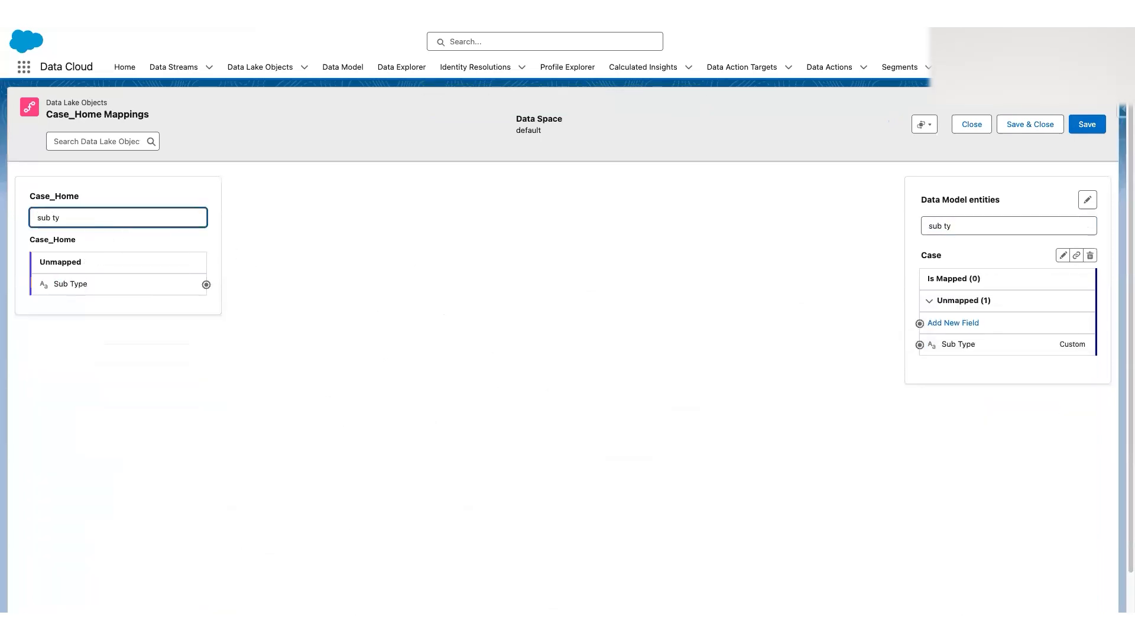
left_click(116, 284)
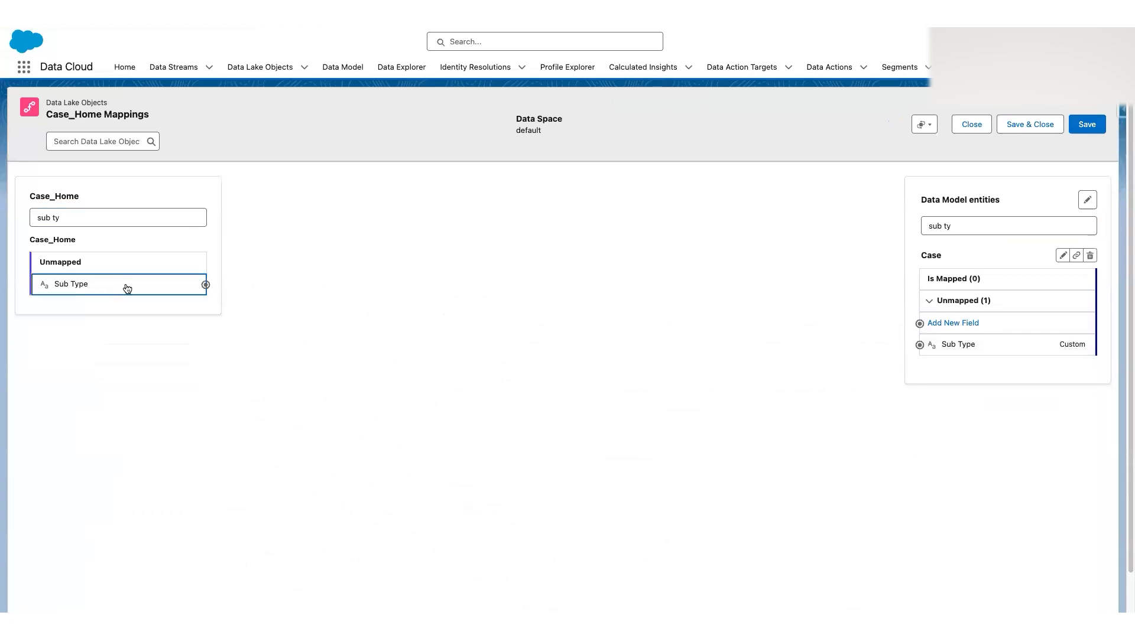
left_click(959, 348)
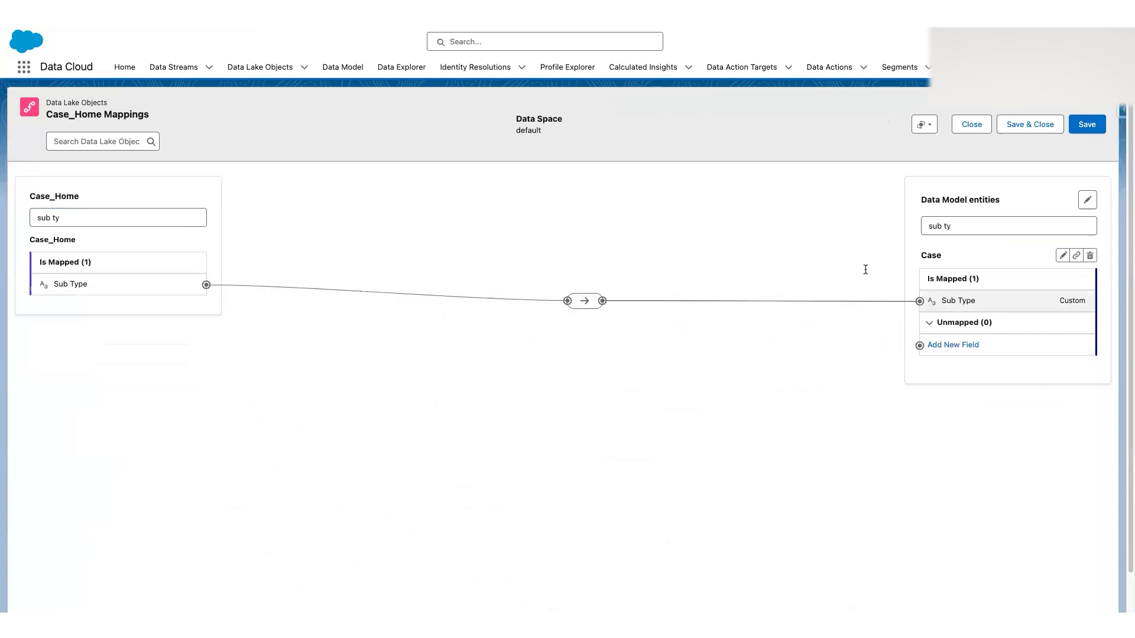
Clear the field searches for both Case and Case_Home to show all the mappings.
left_click(979, 225)
key("super+a")
key("BackSpace")
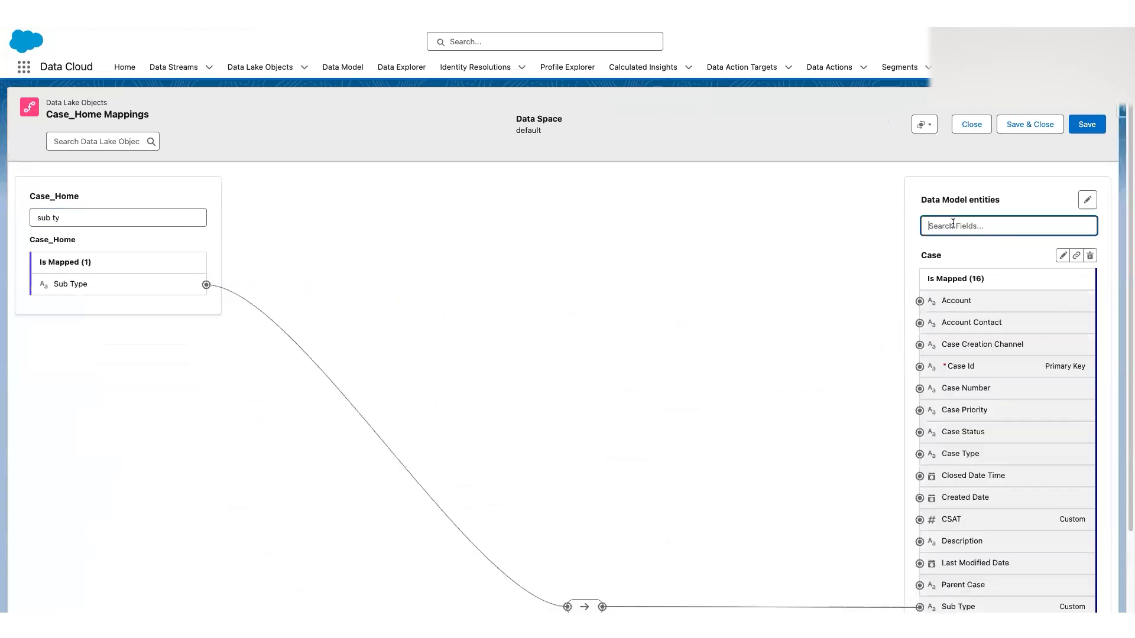
left_click(180, 220)
key("super+a")
key("BackSpace")
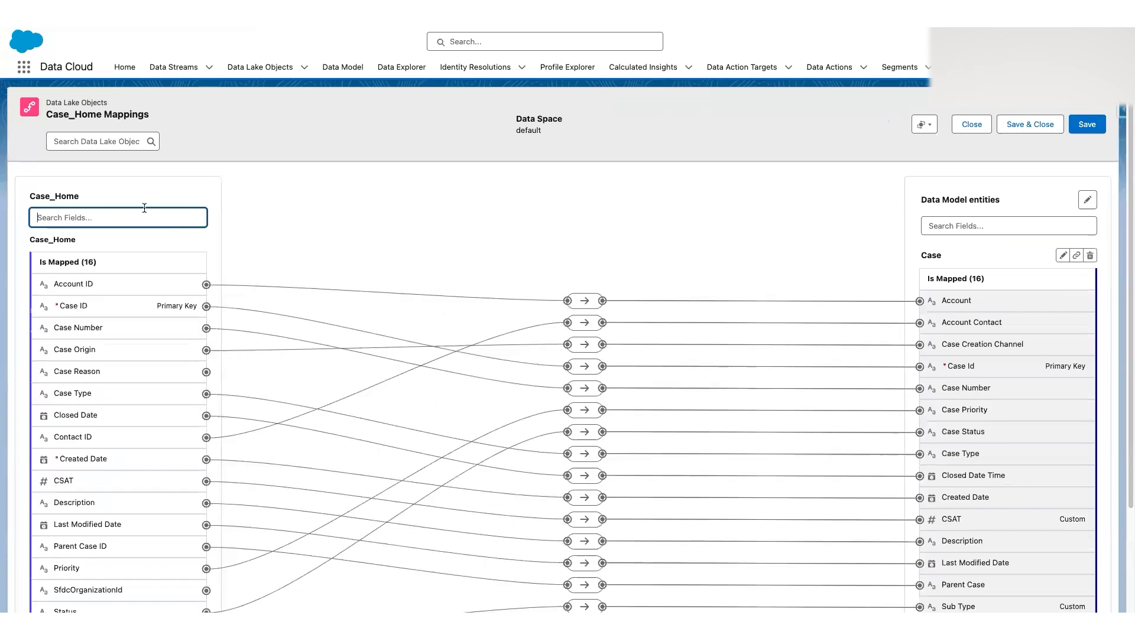
Review the field mappings between the Case_Home data lake object and the Case data model object.
scroll(843, 312, "down", 1)
scroll(846, 311, "down", 5)
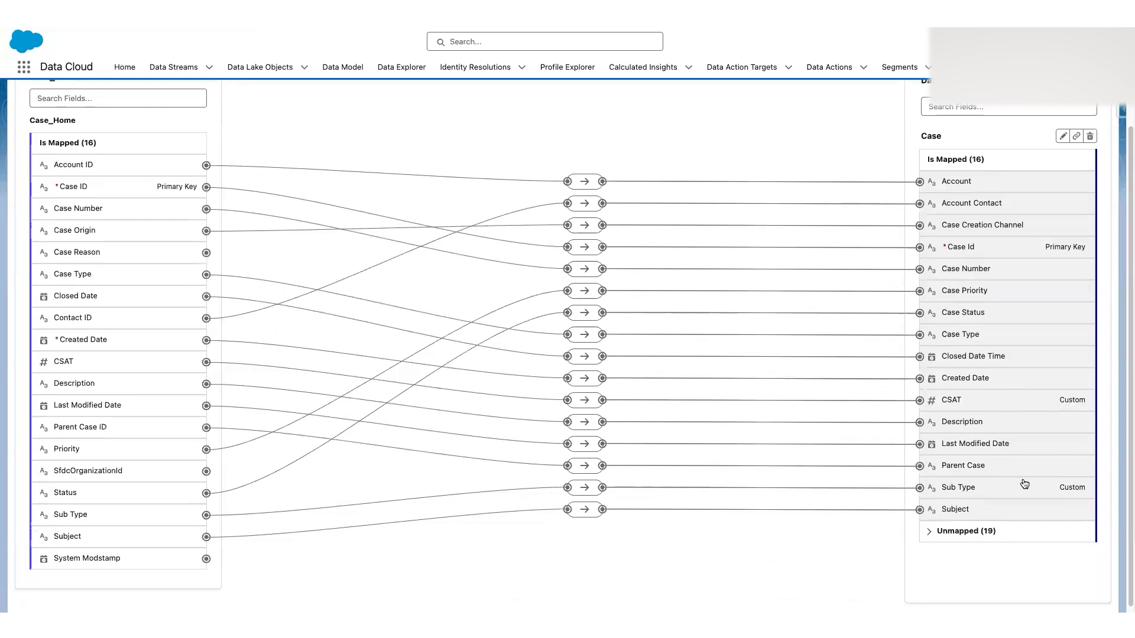
scroll(791, 152, "up", 1)
scroll(791, 154, "up", 1)
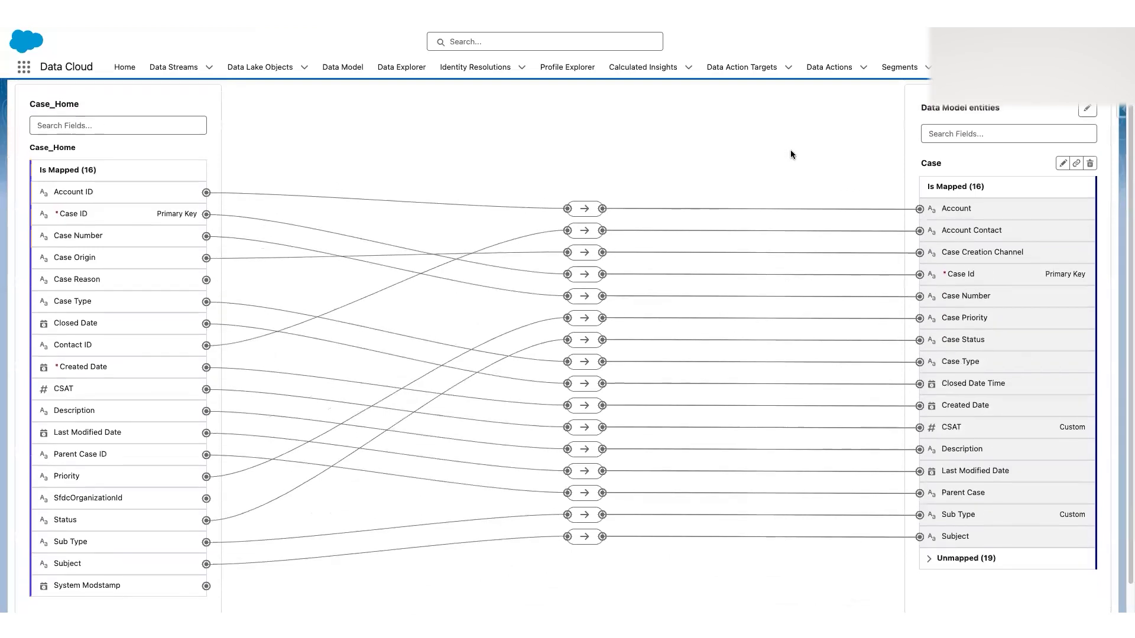
scroll(791, 155, "up", 1)
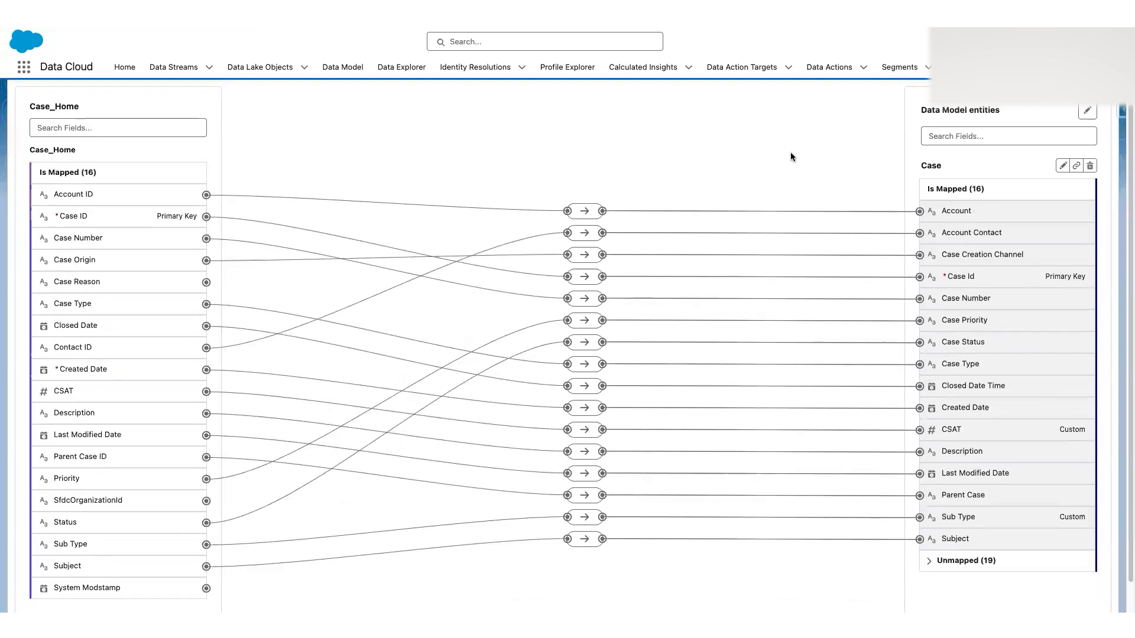
scroll(790, 155, "up", 5)
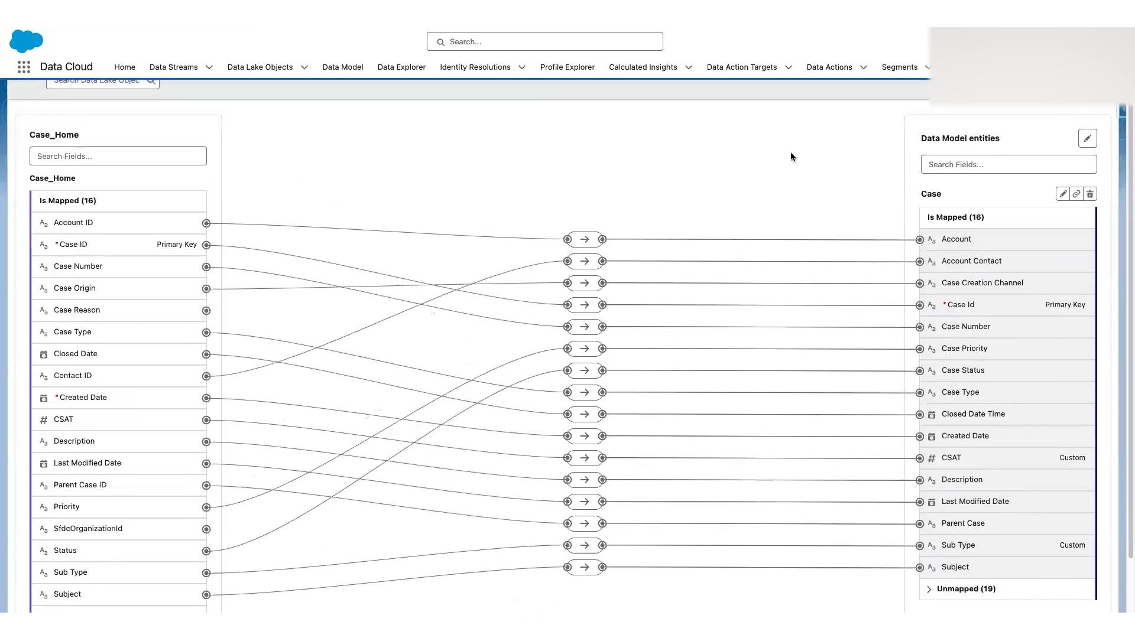
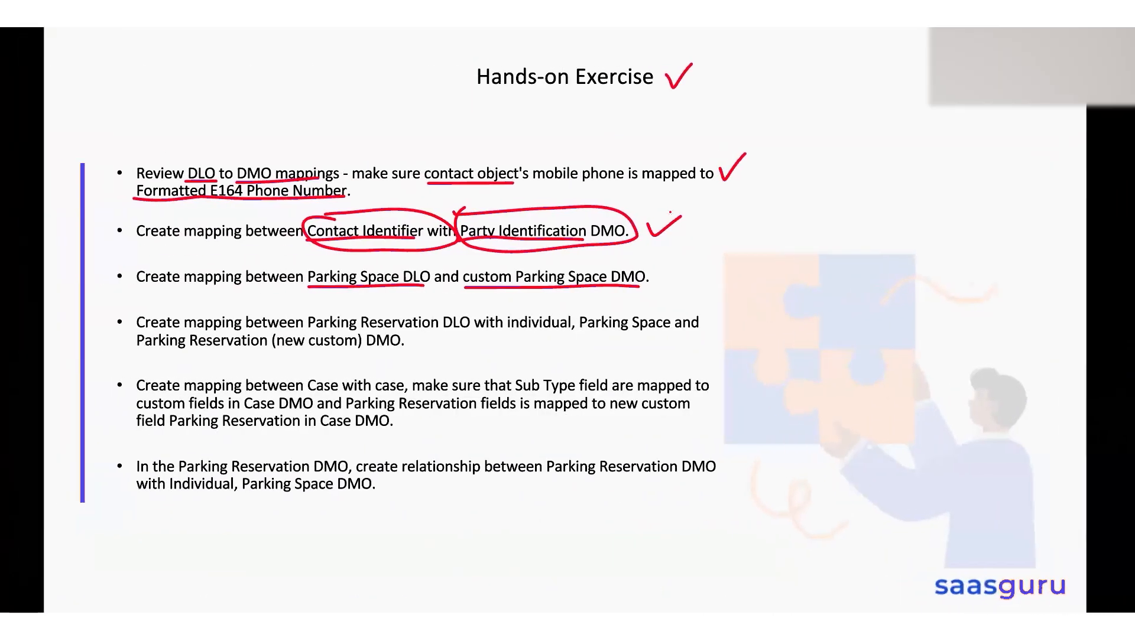
mouse_move(757, 170)
left_mouse_down()
mouse_move(767, 182)
mouse_move(780, 157)
left_mouse_up()
left_click_drag(686, 226, 726, 219)
left_click_drag(676, 269, 693, 267)
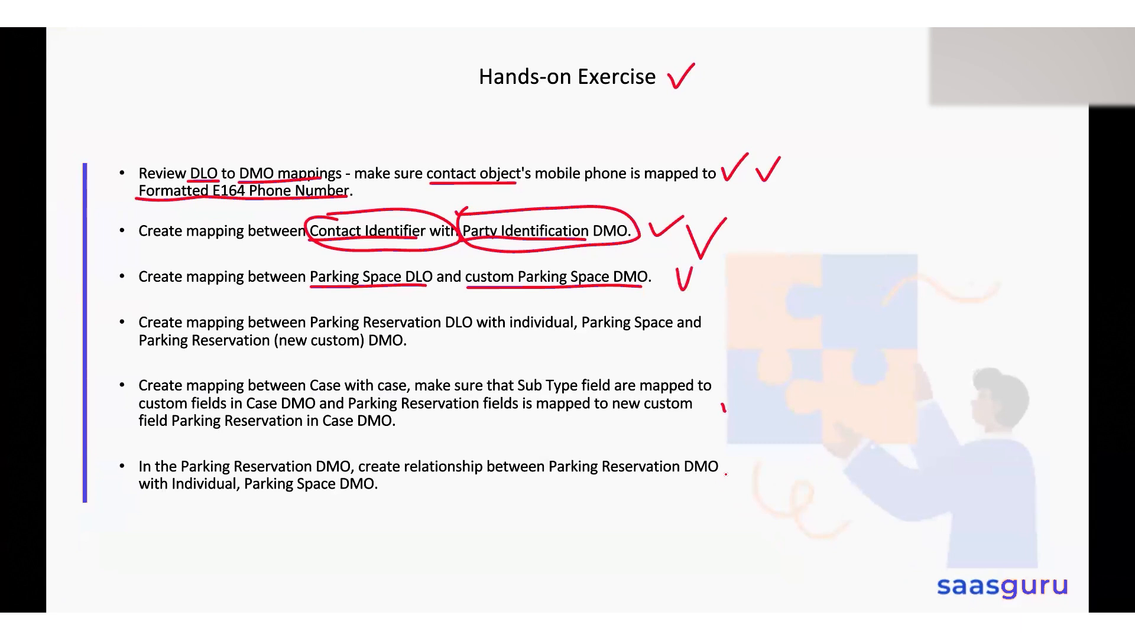
mouse_move(734, 470)
left_mouse_down()
mouse_move(740, 484)
mouse_move(760, 448)
left_mouse_up()
mouse_move(704, 323)
left_mouse_down()
mouse_move(735, 328)
mouse_move(755, 304)
left_mouse_up()
mouse_move(713, 393)
left_mouse_down()
mouse_move(724, 412)
mouse_move(765, 363)
left_mouse_up()
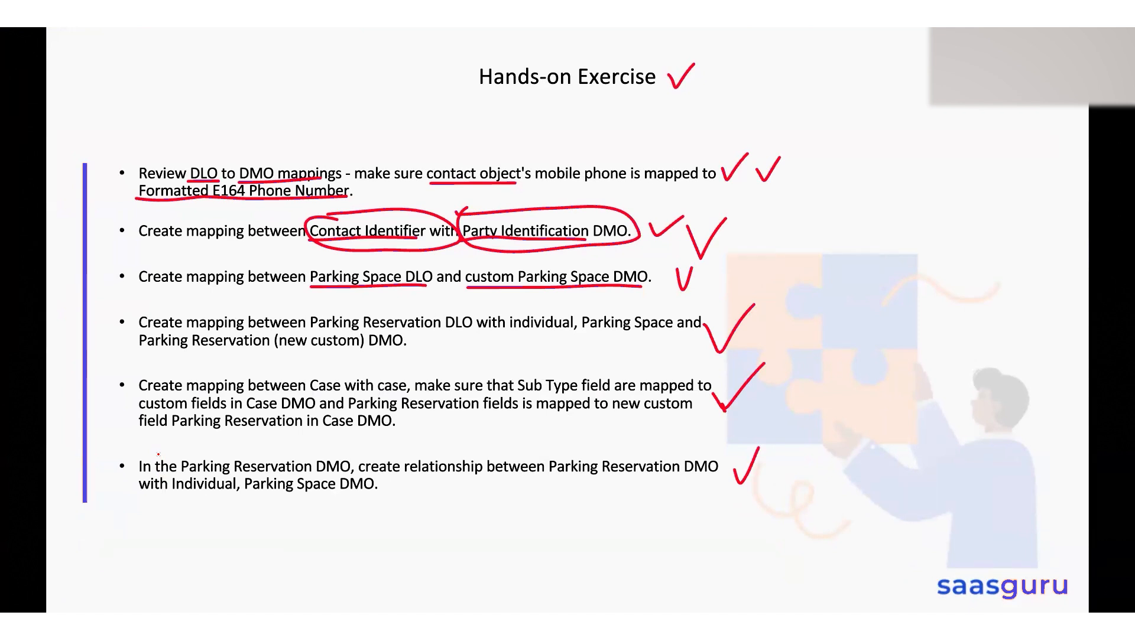
mouse_move(154, 369)
left_mouse_down()
mouse_move(138, 370)
mouse_move(129, 408)
mouse_move(195, 437)
left_mouse_up()
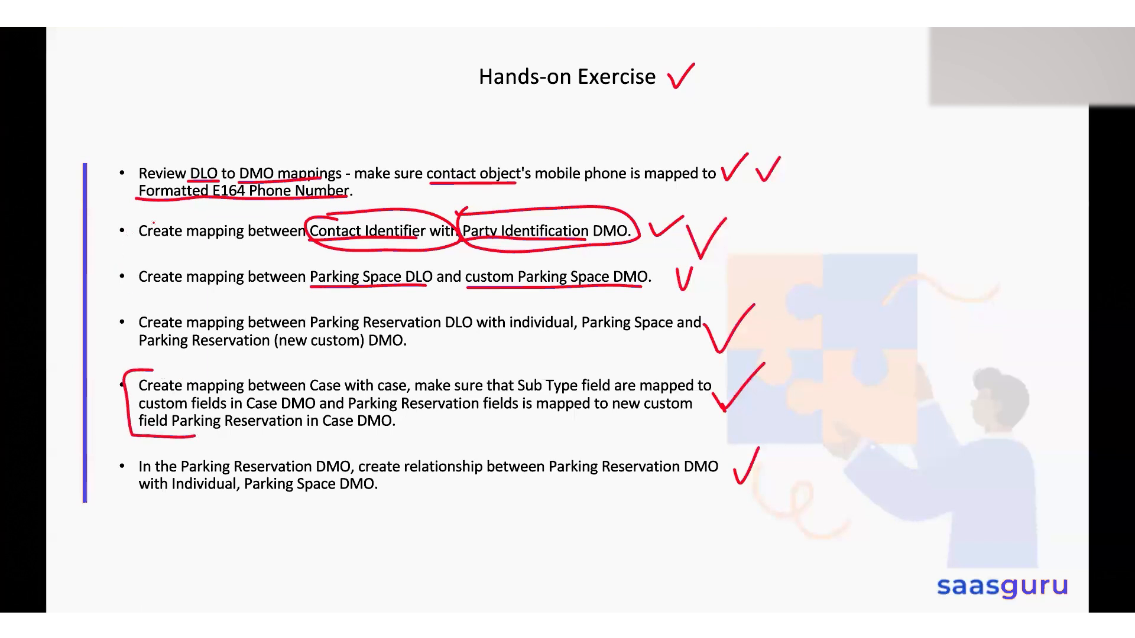
mouse_move(155, 218)
left_mouse_down()
mouse_move(127, 217)
mouse_move(129, 244)
mouse_move(168, 248)
left_mouse_up()
mouse_move(164, 457)
left_mouse_down()
mouse_move(131, 467)
mouse_move(136, 494)
mouse_move(175, 498)
left_mouse_up()
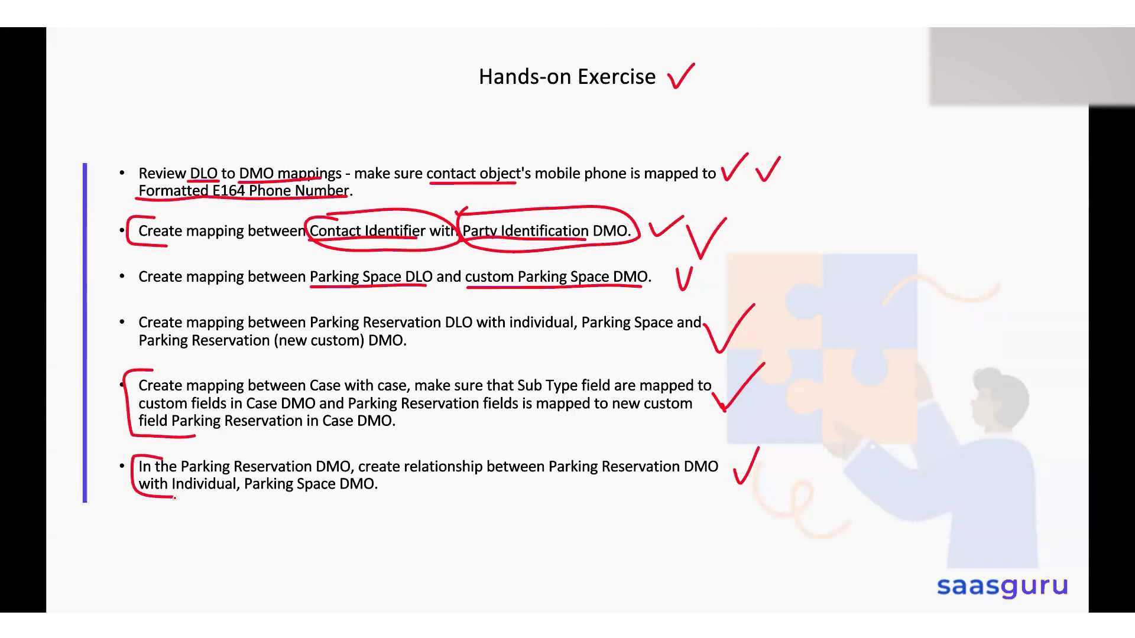
Switch from the slides to Data Cloud and open the Case data model object.
key("ctrl+Right")
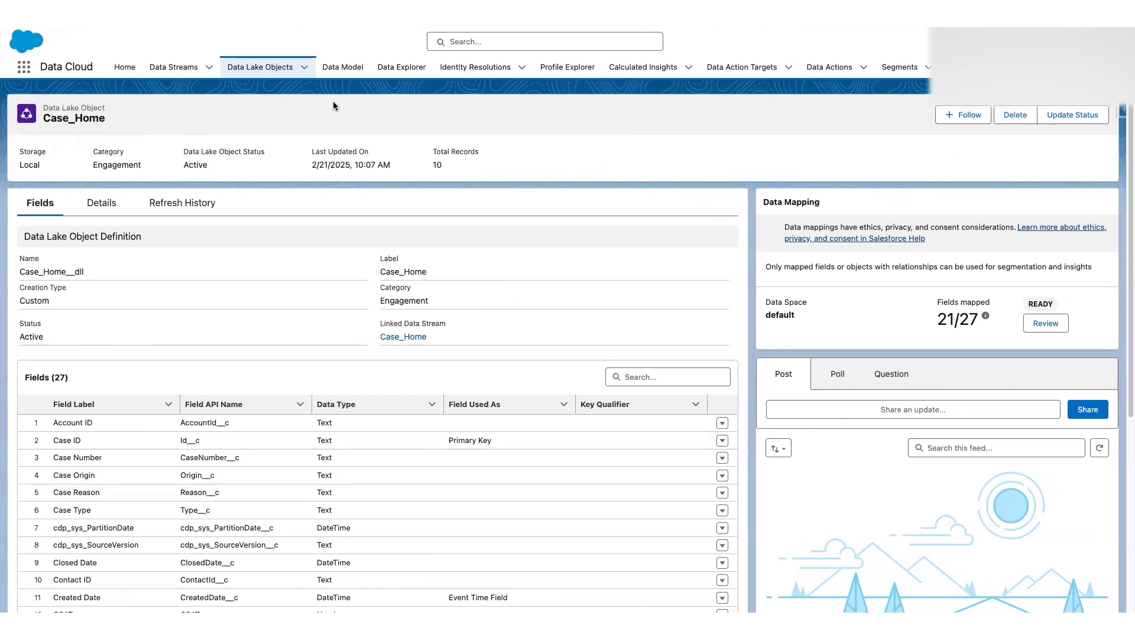
left_click(349, 73)
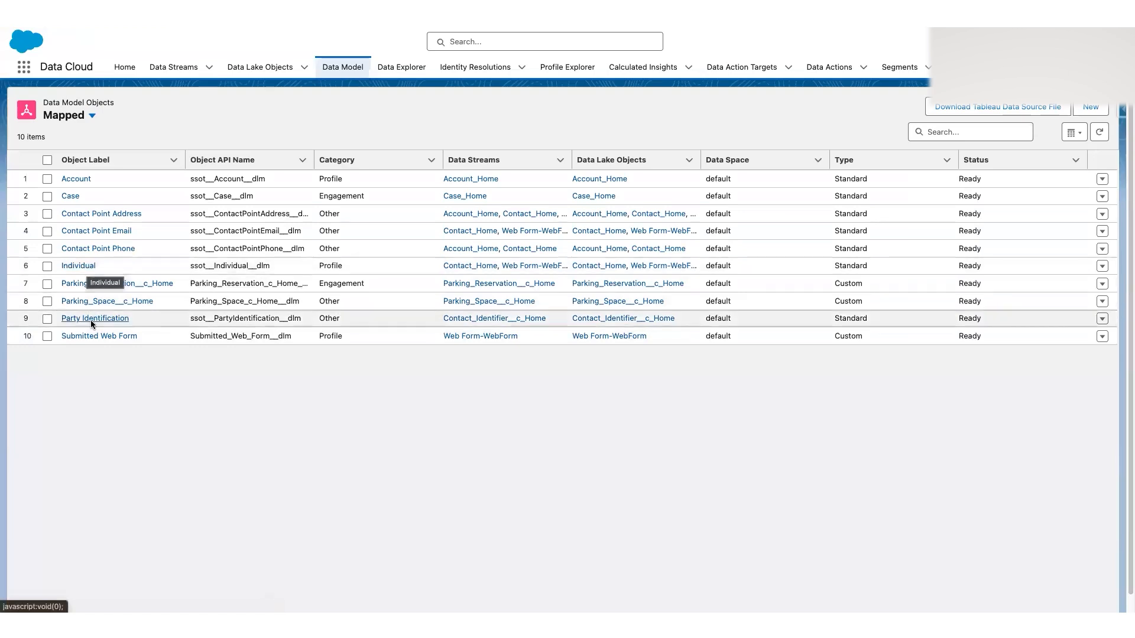
left_click(76, 196)
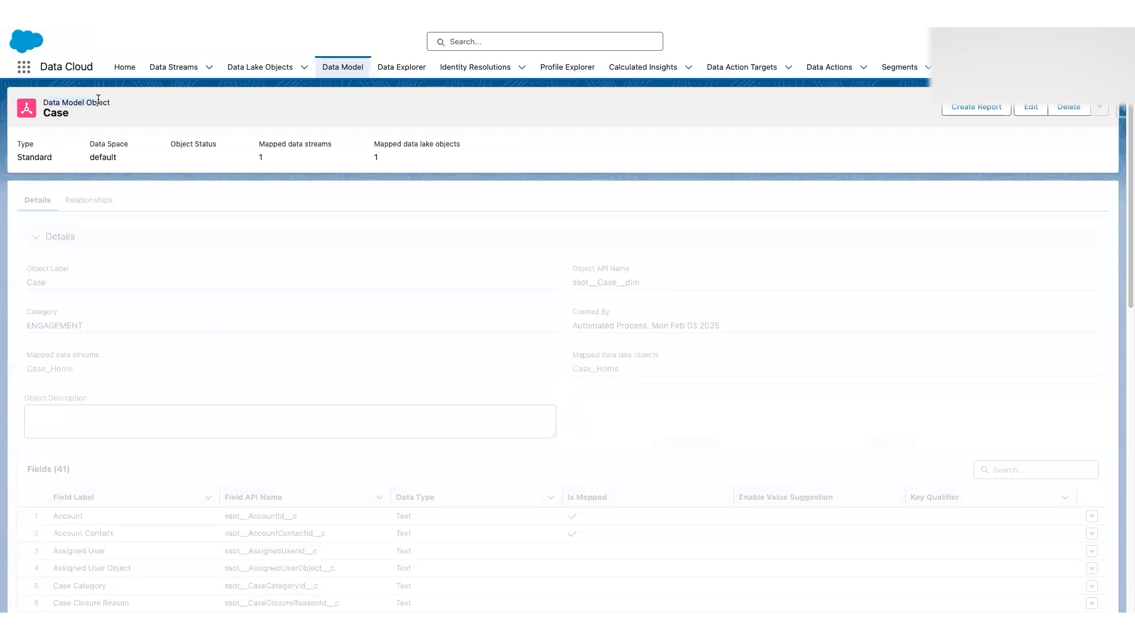
Examine the Case object's type, mapped data streams and data lake objects, and which of its fields are mapped.
left_click_drag(18, 143, 56, 157)
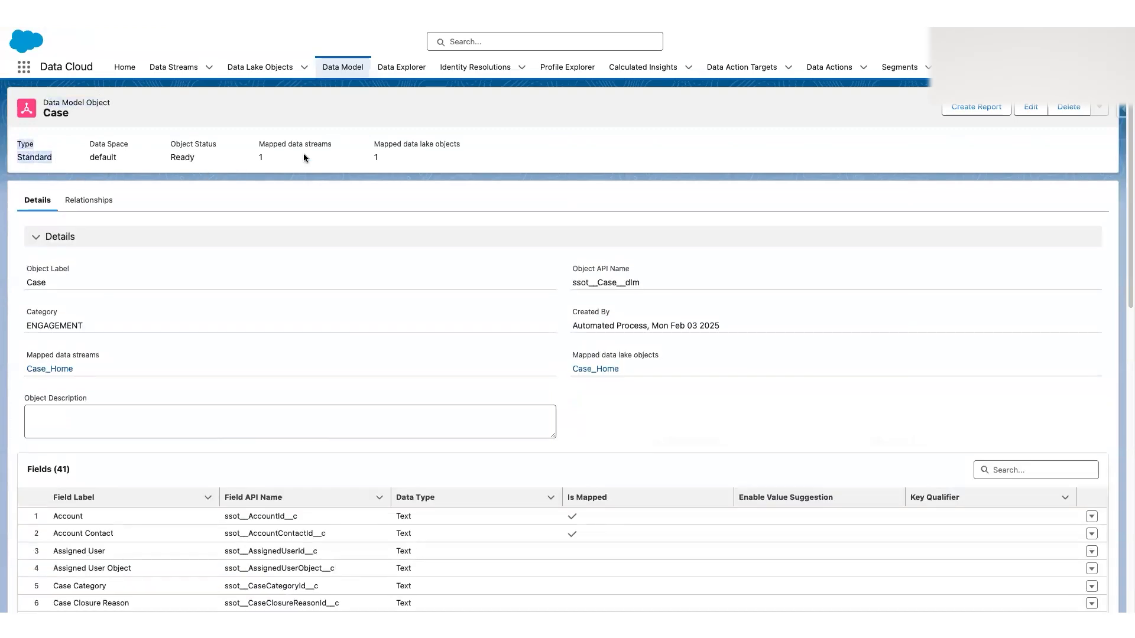
left_click_drag(259, 144, 403, 158)
left_click(404, 159)
scroll(538, 152, "down", 4)
scroll(520, 235, "down", 7)
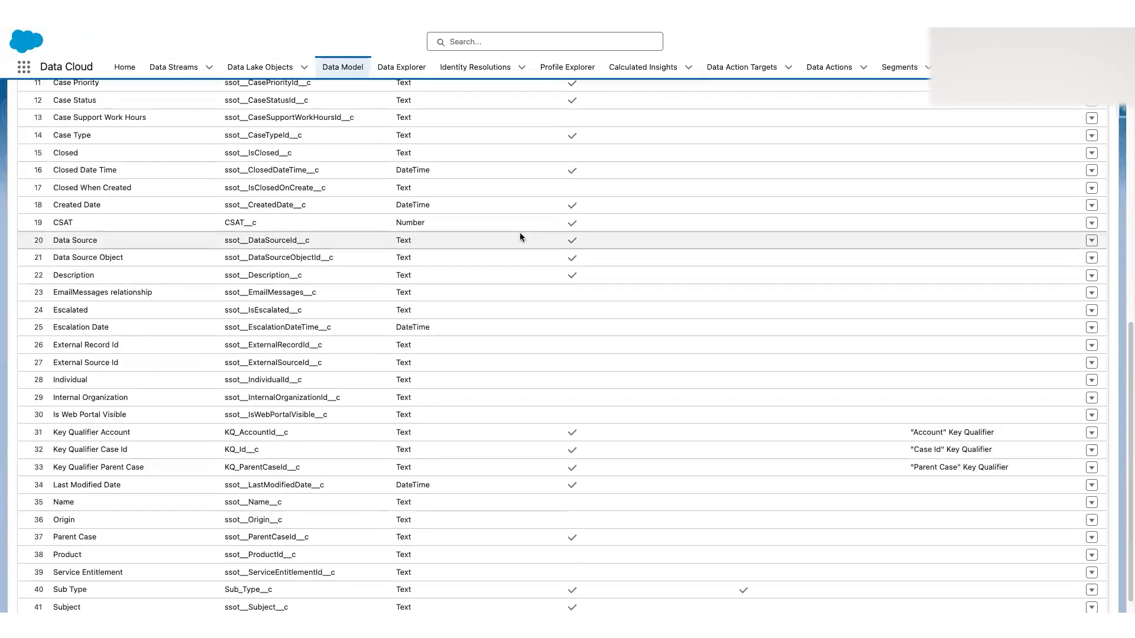
scroll(514, 236, "up", 11)
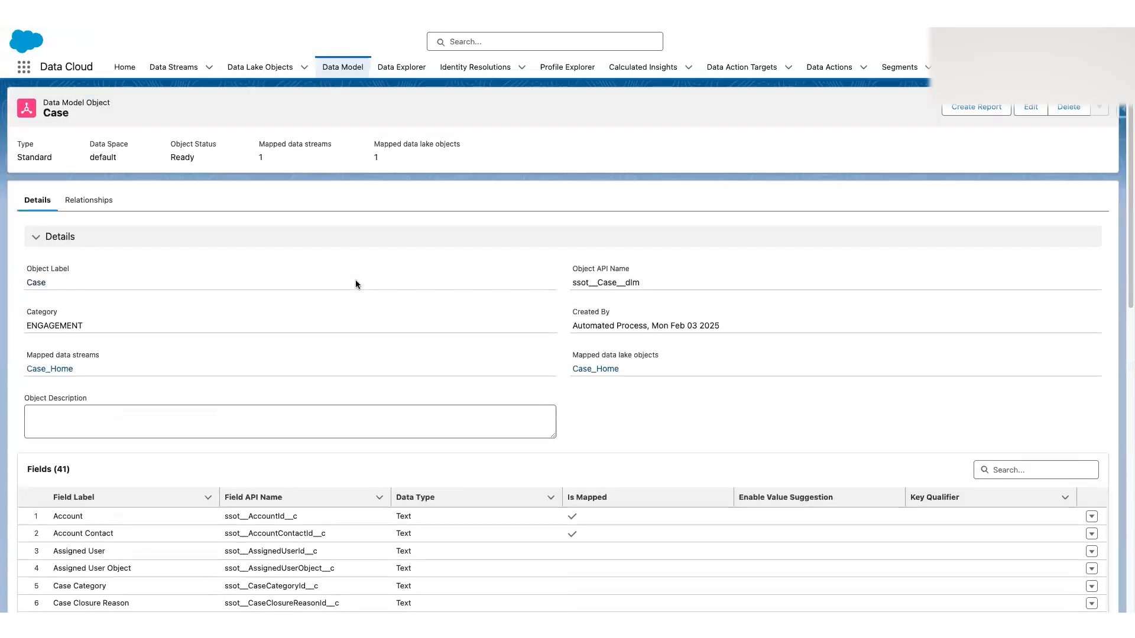
Examine the existing relationships of the Case data model object.
left_click(101, 204)
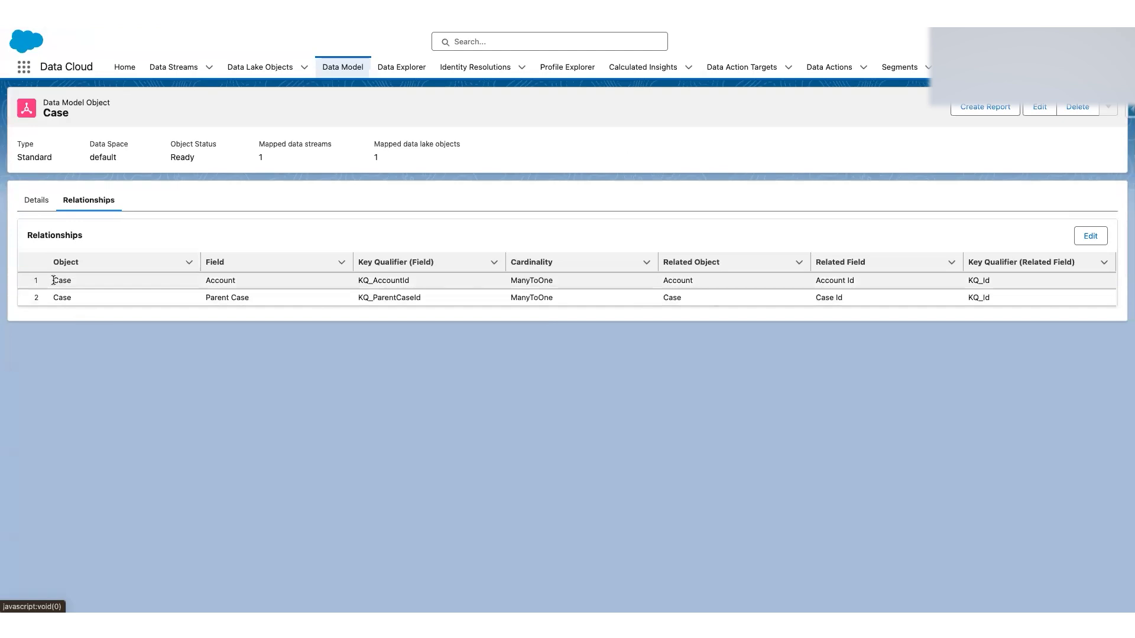
left_click_drag(53, 280, 83, 293)
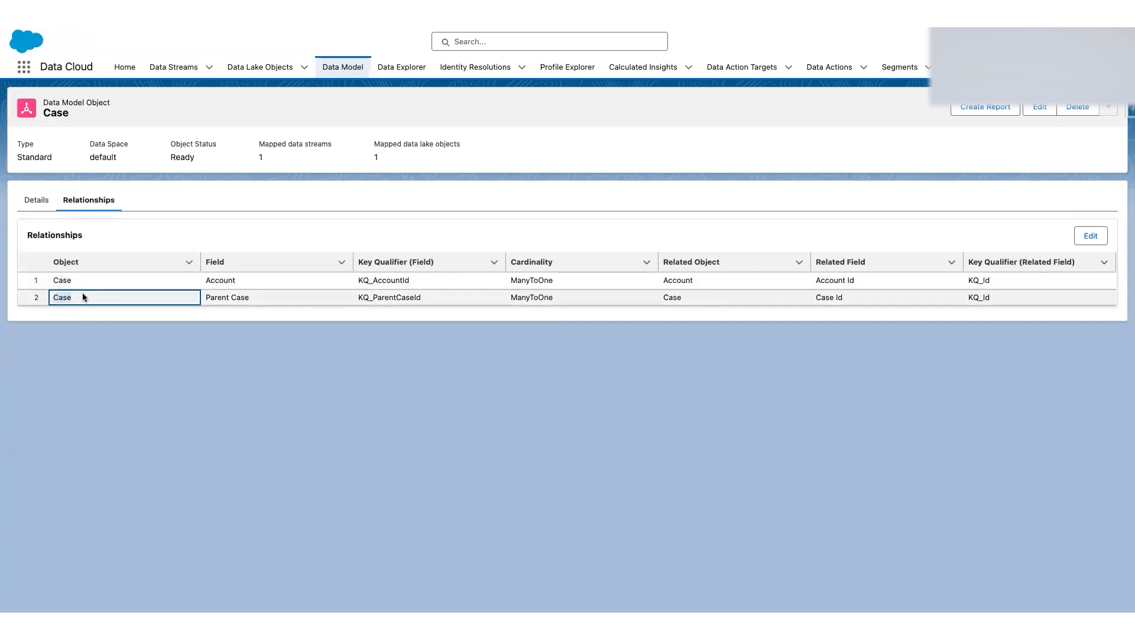
left_click(121, 235)
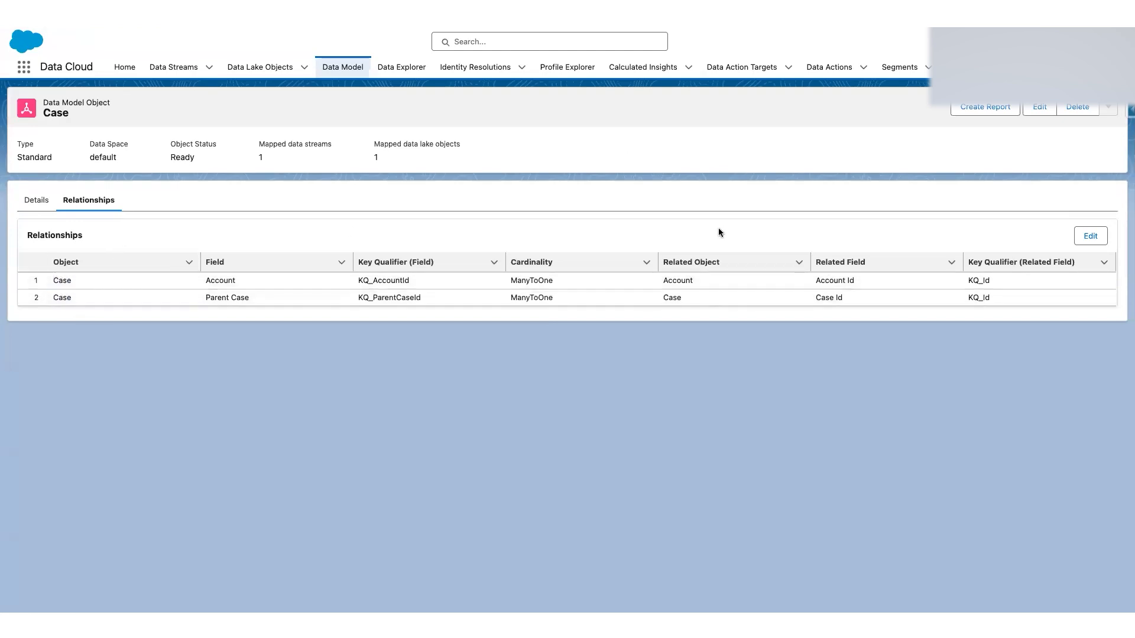
left_click(1090, 236)
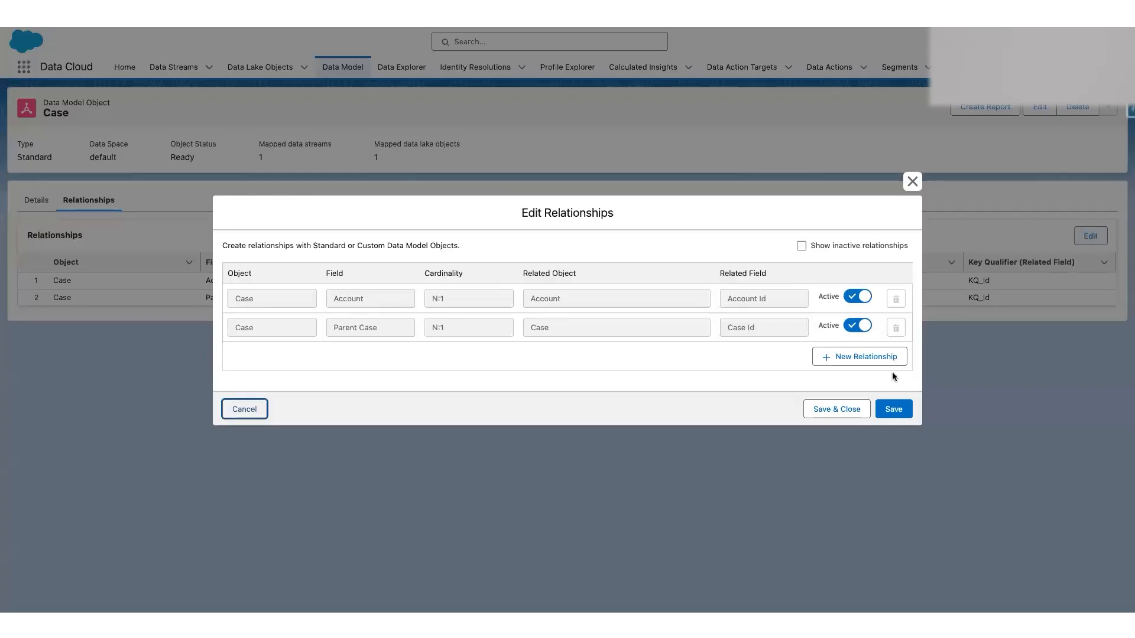
left_click(857, 357)
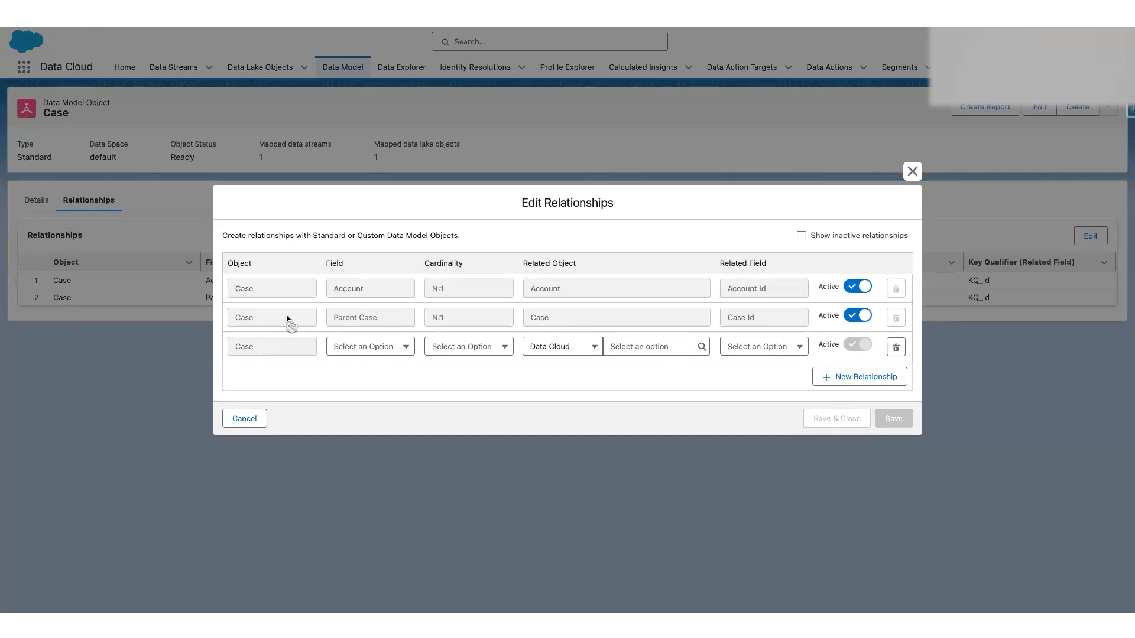
left_click(380, 351)
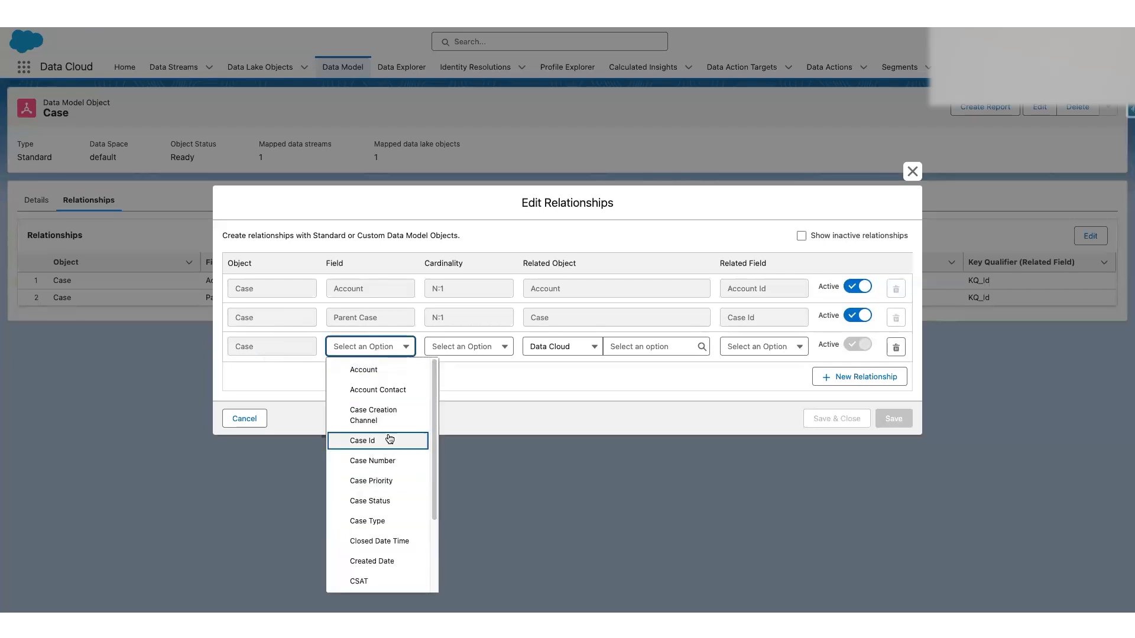
scroll(390, 472, "down", 1)
scroll(391, 479, "down", 3)
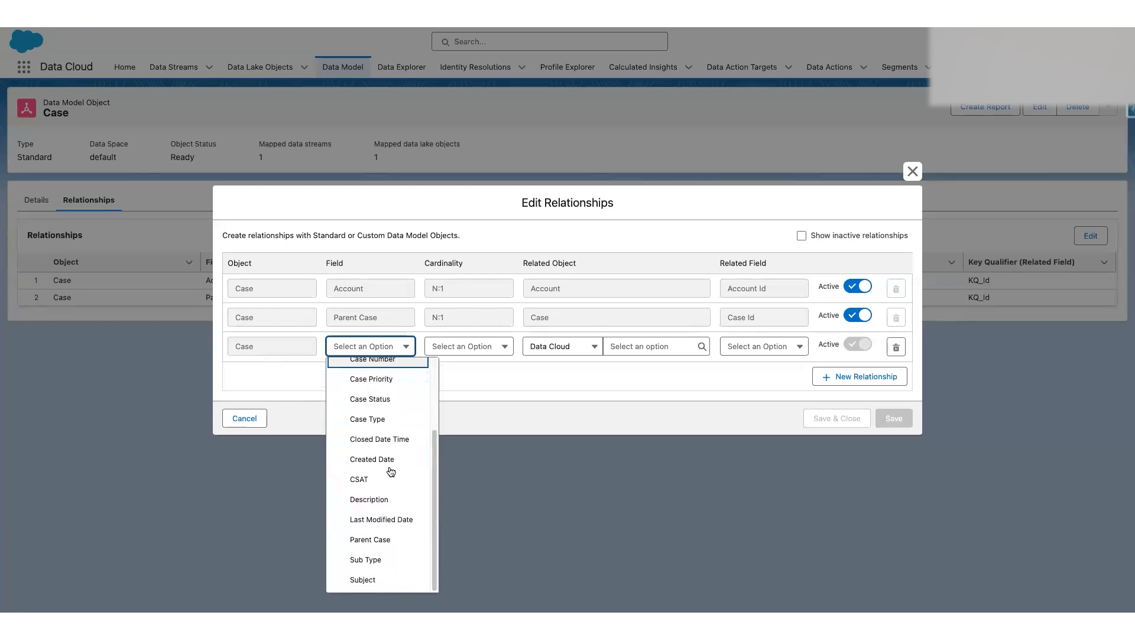
scroll(389, 440, "up", 3)
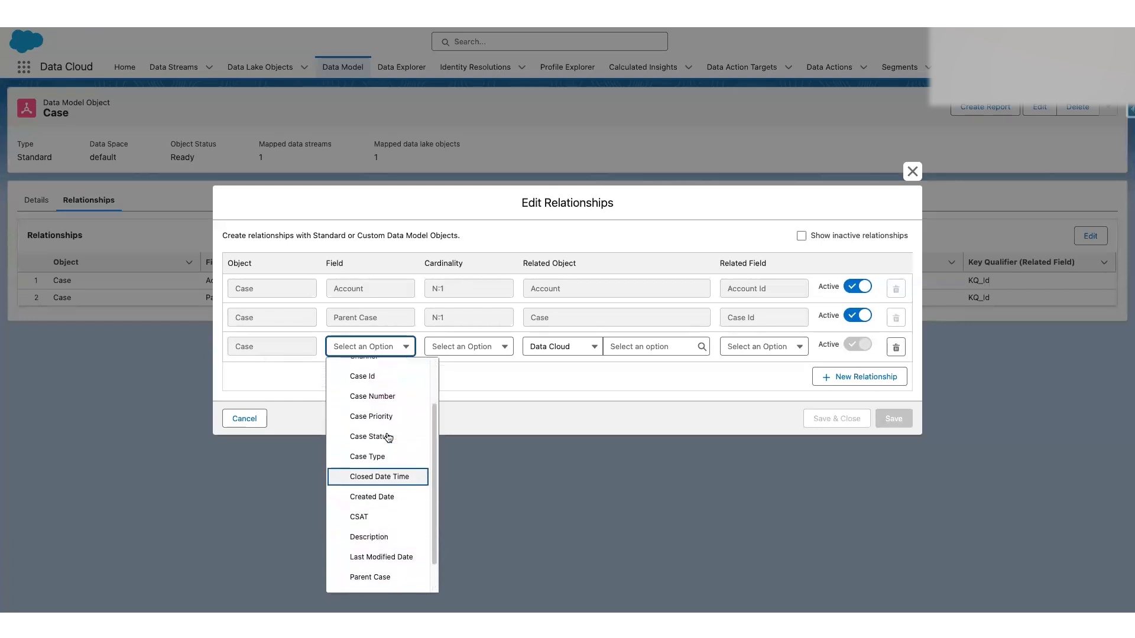
scroll(388, 440, "up", 1)
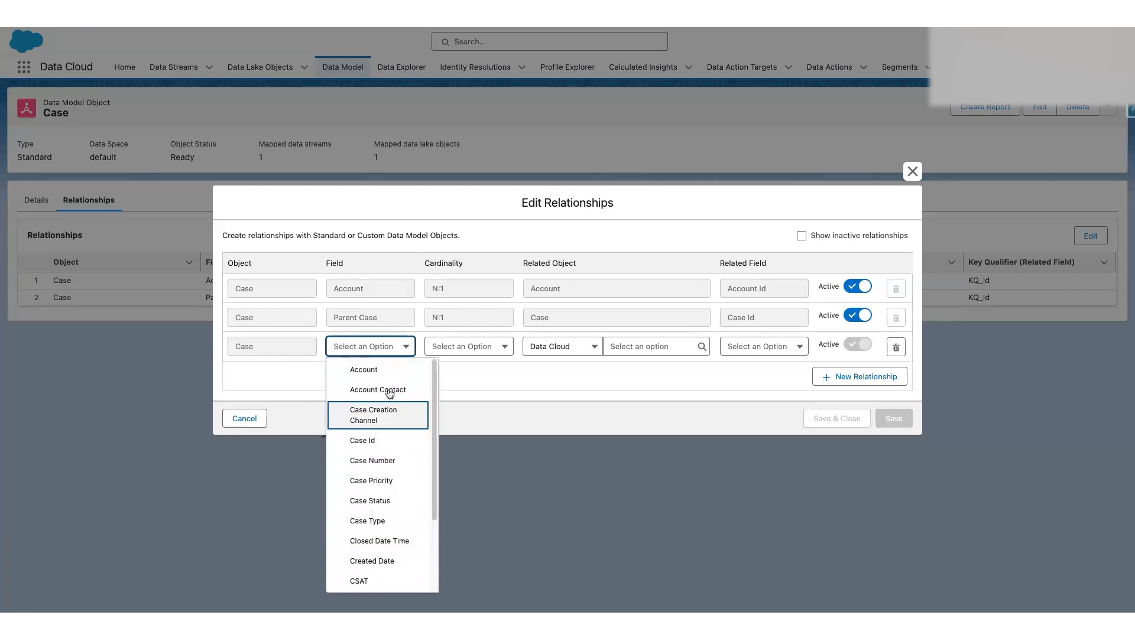
left_click(307, 379)
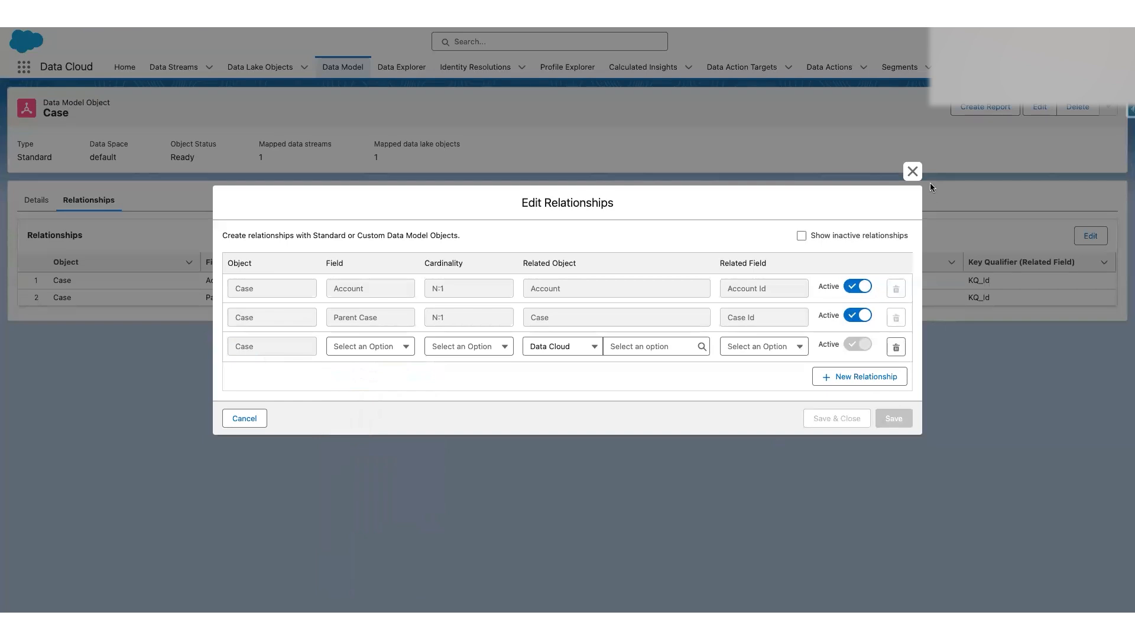
left_click(911, 172)
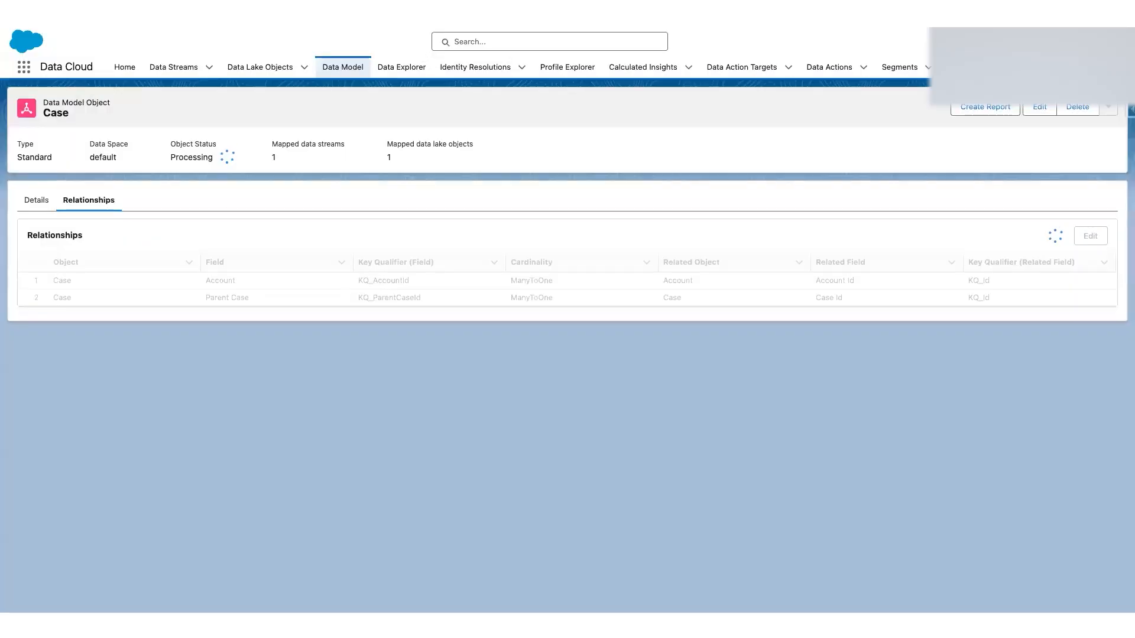
Open the Case_Home data lake object and bring up its data mappings for review.
right_click(195, 28)
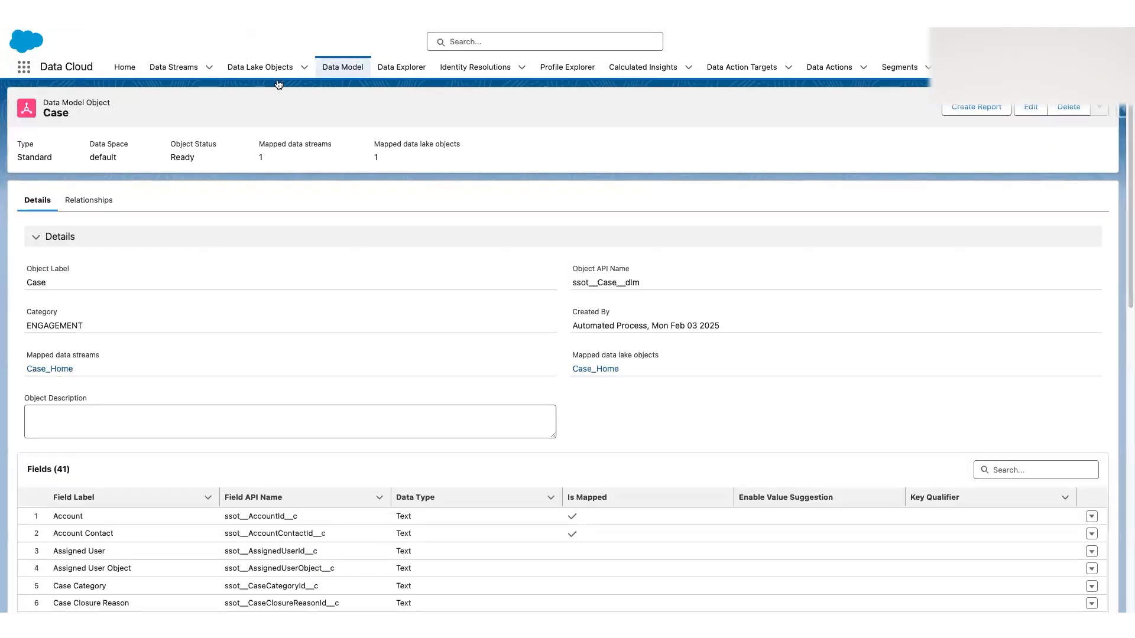
left_click(274, 73)
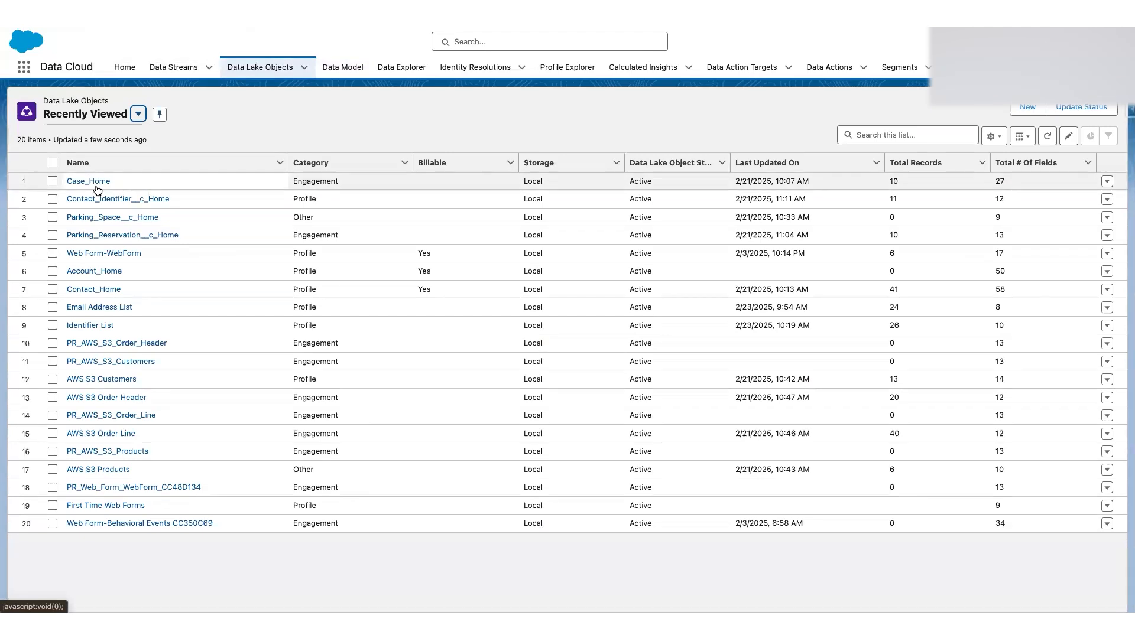
left_click(77, 181)
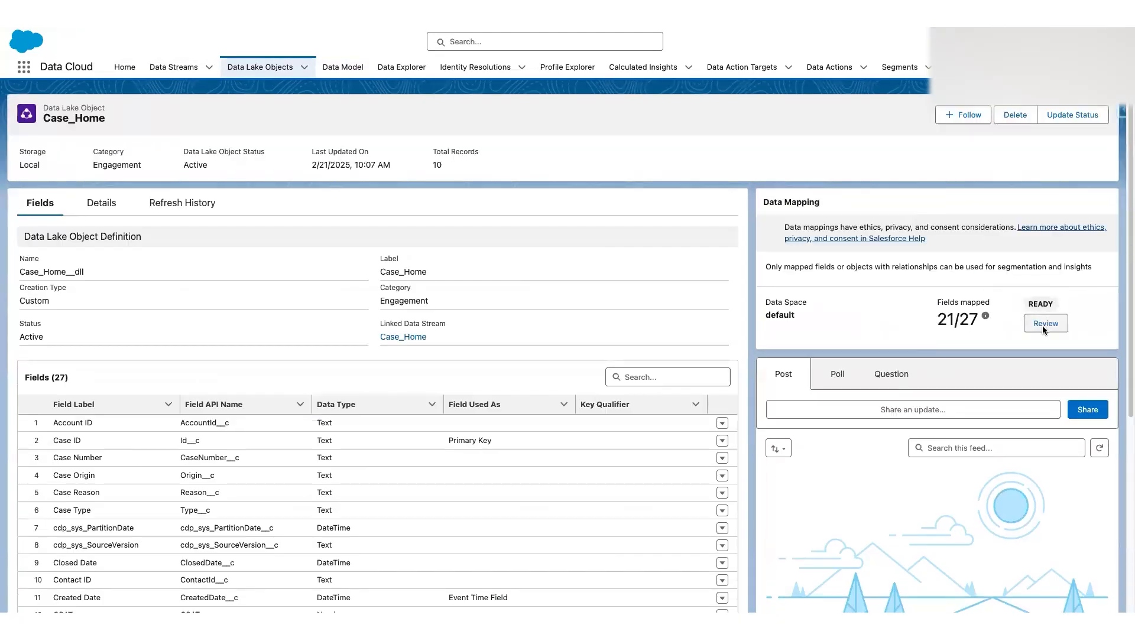
left_click(1042, 326)
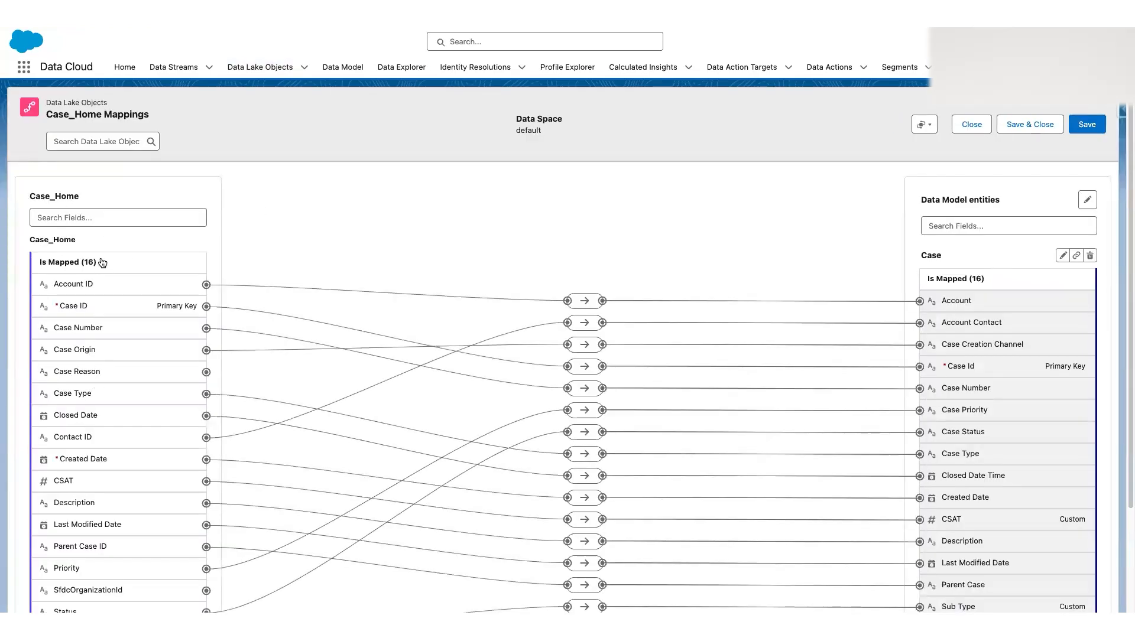
Search the Case_Home fields for "contact" and the Case object's fields for "indi" to check how they are mapped.
left_click(109, 216)
type("contact")
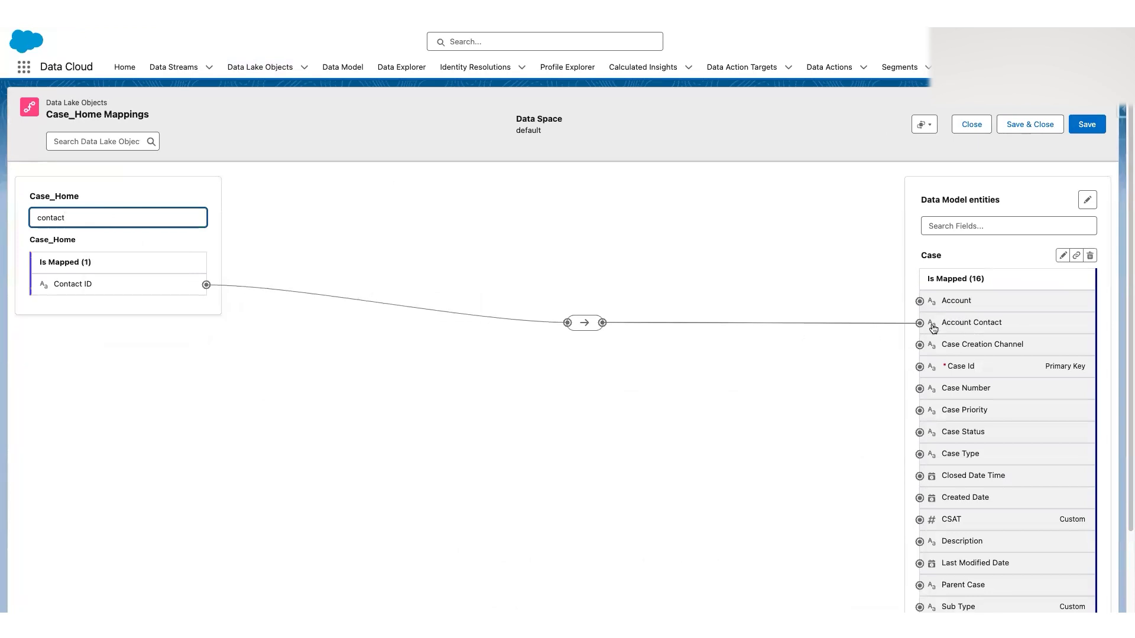
left_click(958, 226)
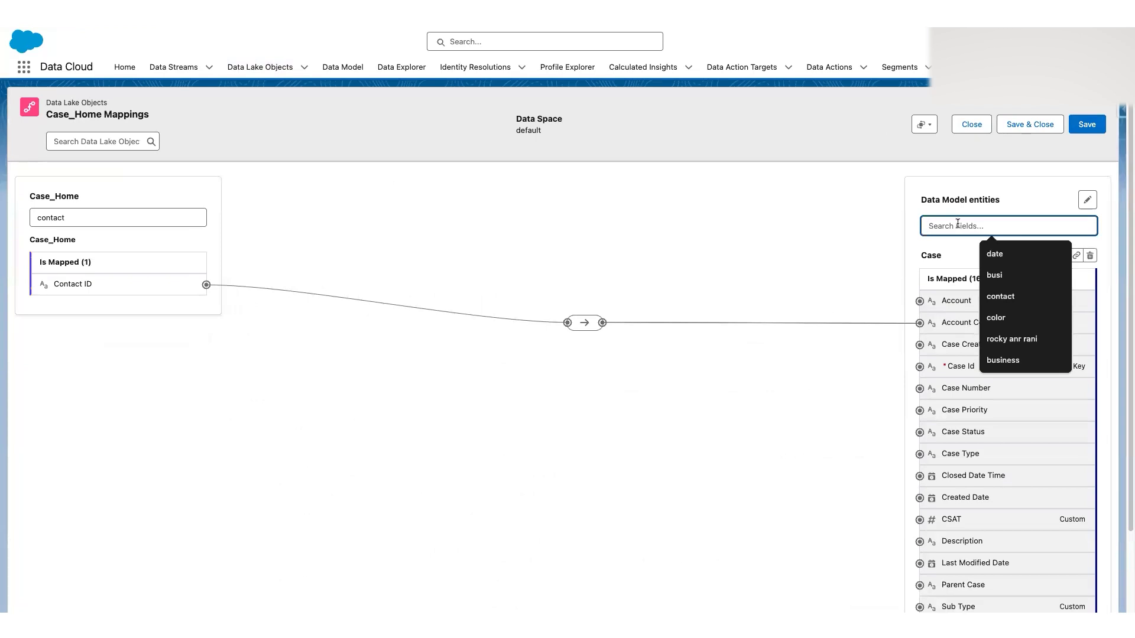
type("indi")
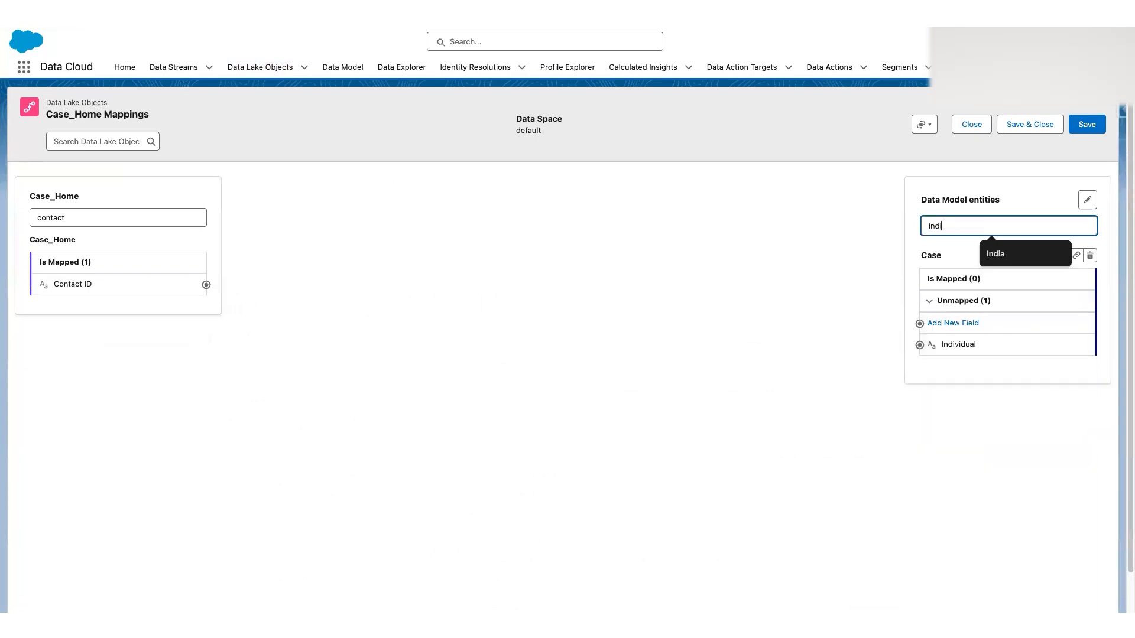
key("super+a")
key("BackSpace")
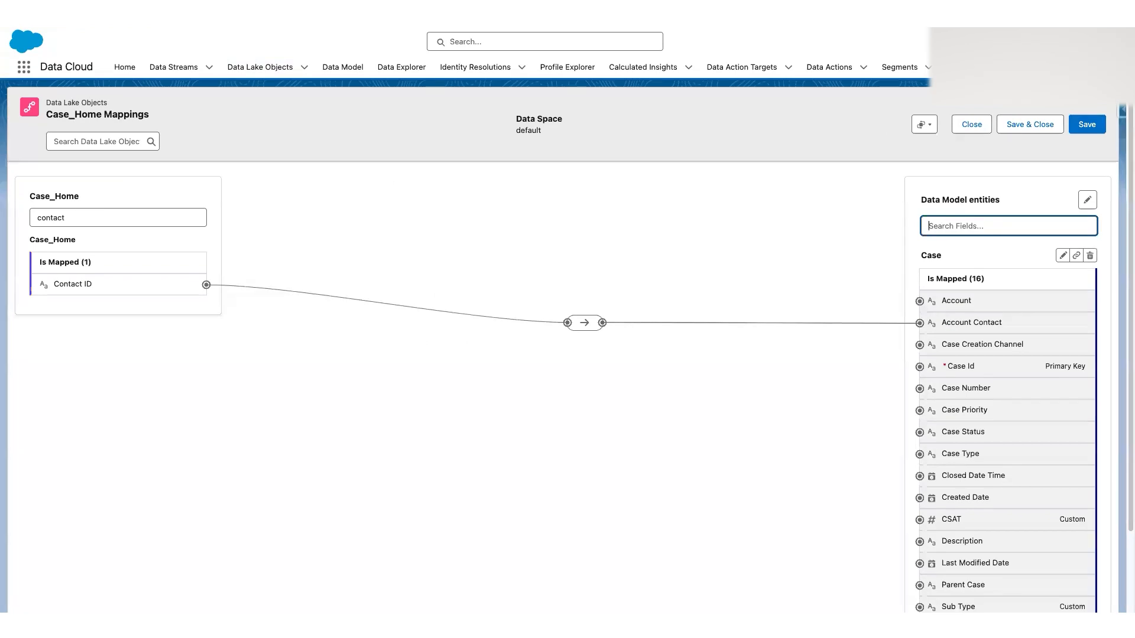
Find the Case object's unmapped Individual field and map Case_Home's Contact ID field to it.
type("invidi")
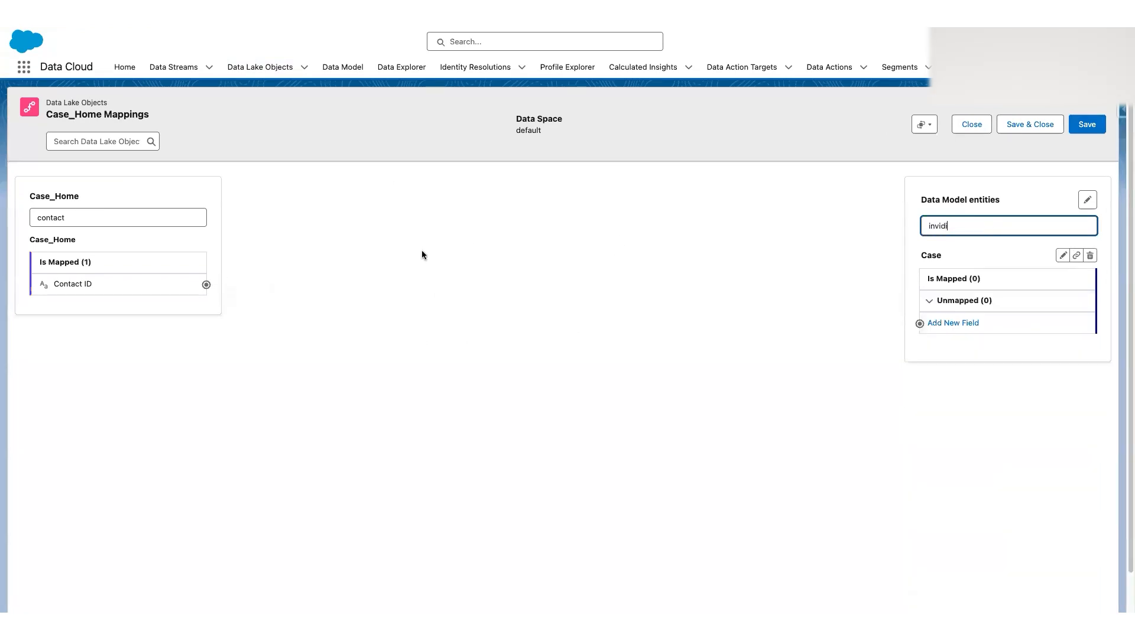
left_click(123, 292)
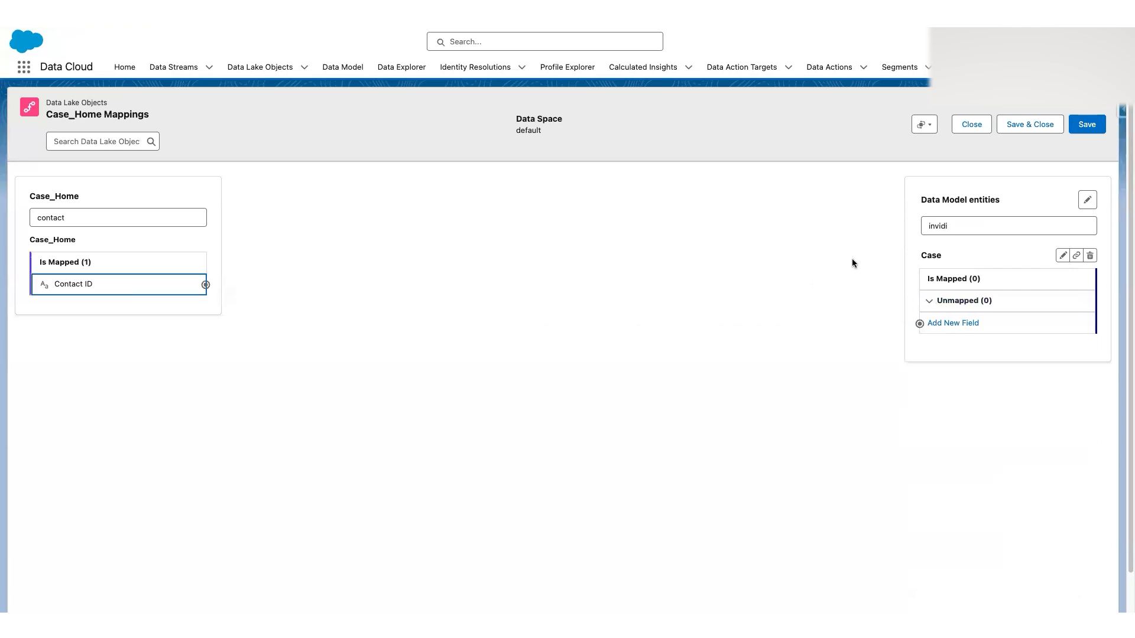
double_click(962, 224)
type("indi")
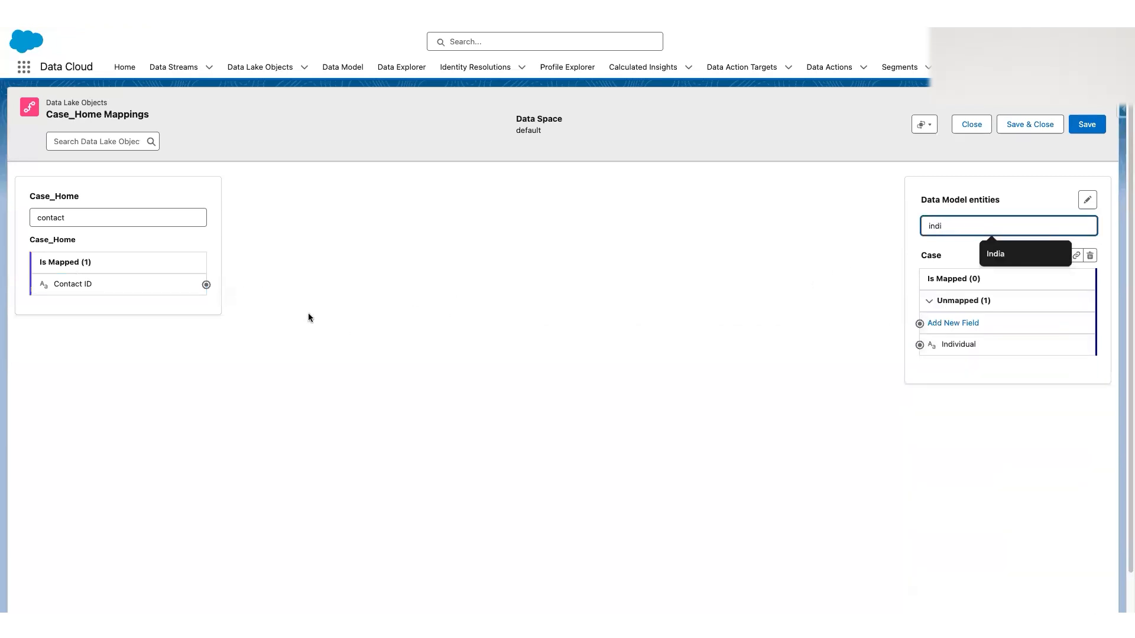
left_click(176, 288)
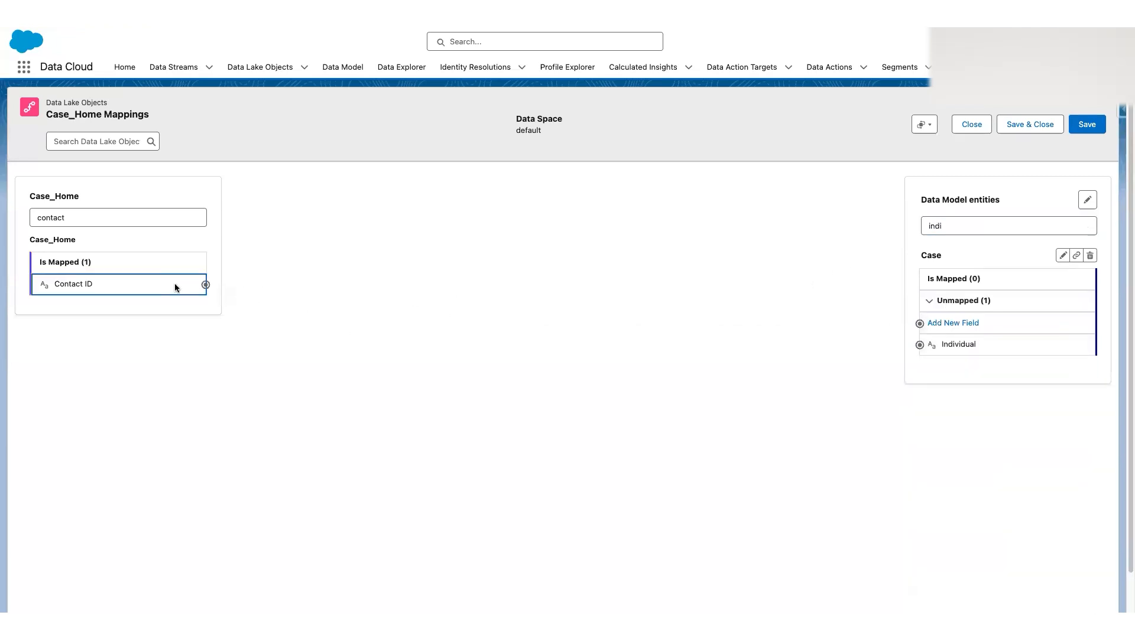
left_click(920, 346)
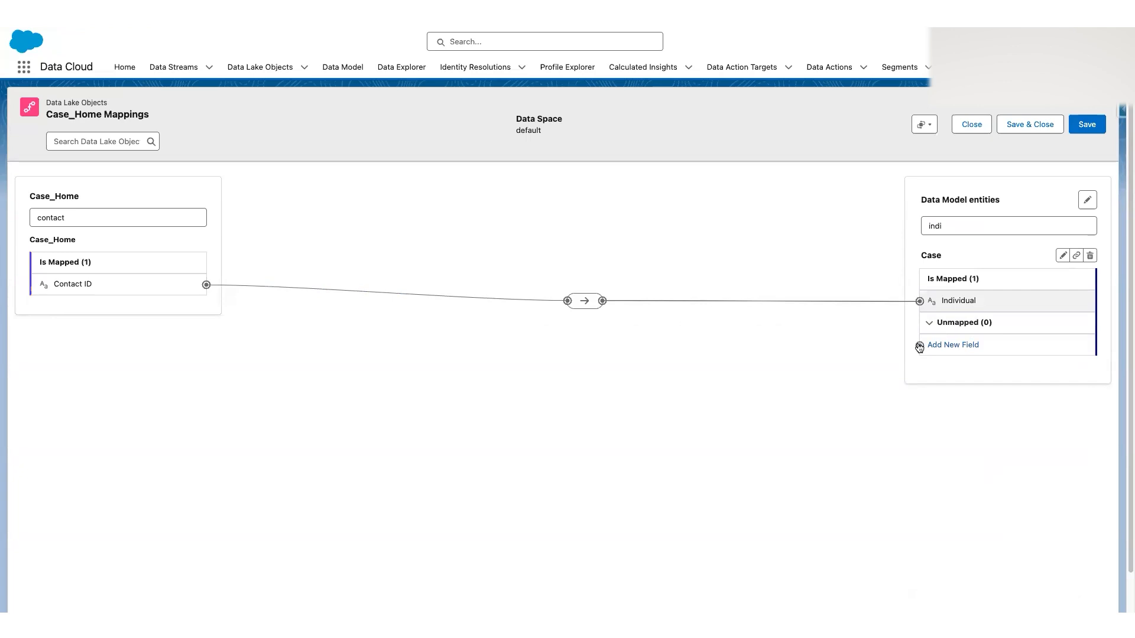
Clear the Case field filter to review both Contact ID mappings, and save the Case_Home mappings.
left_click(960, 225)
key("super+a")
key("BackSpace")
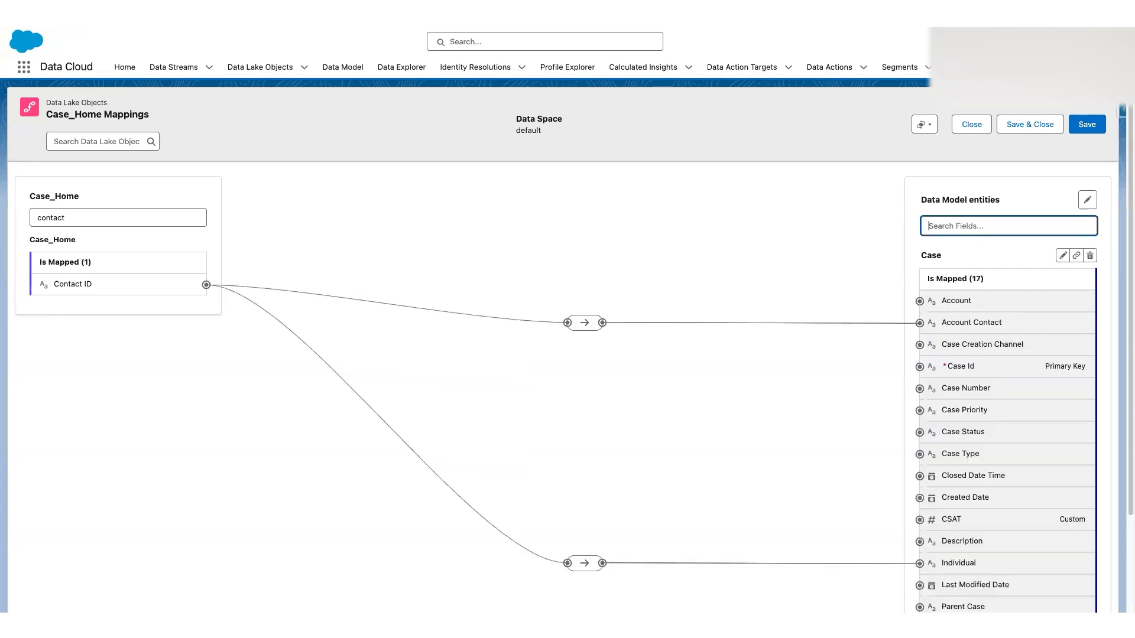
scroll(732, 391, "down", 1)
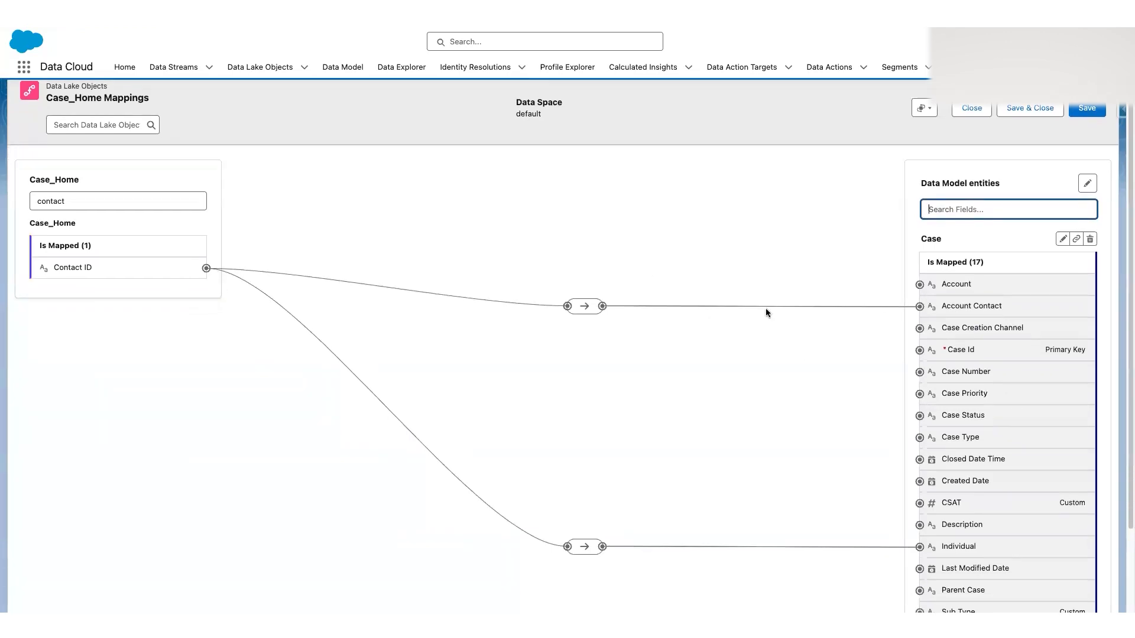
left_click(584, 306)
left_click(1085, 110)
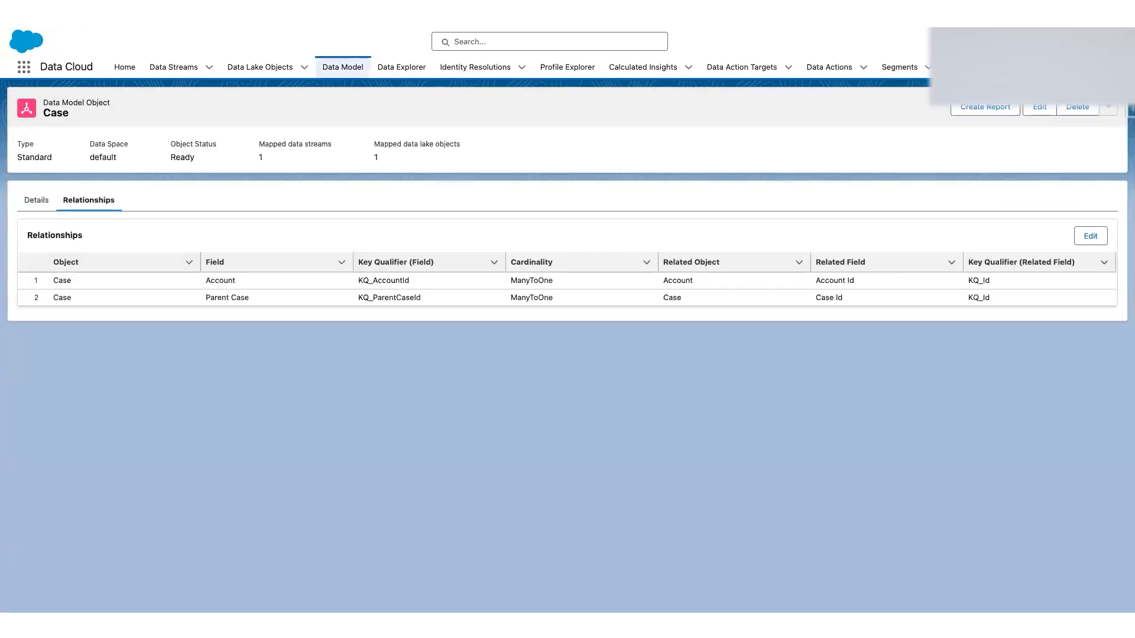
left_click(1092, 237)
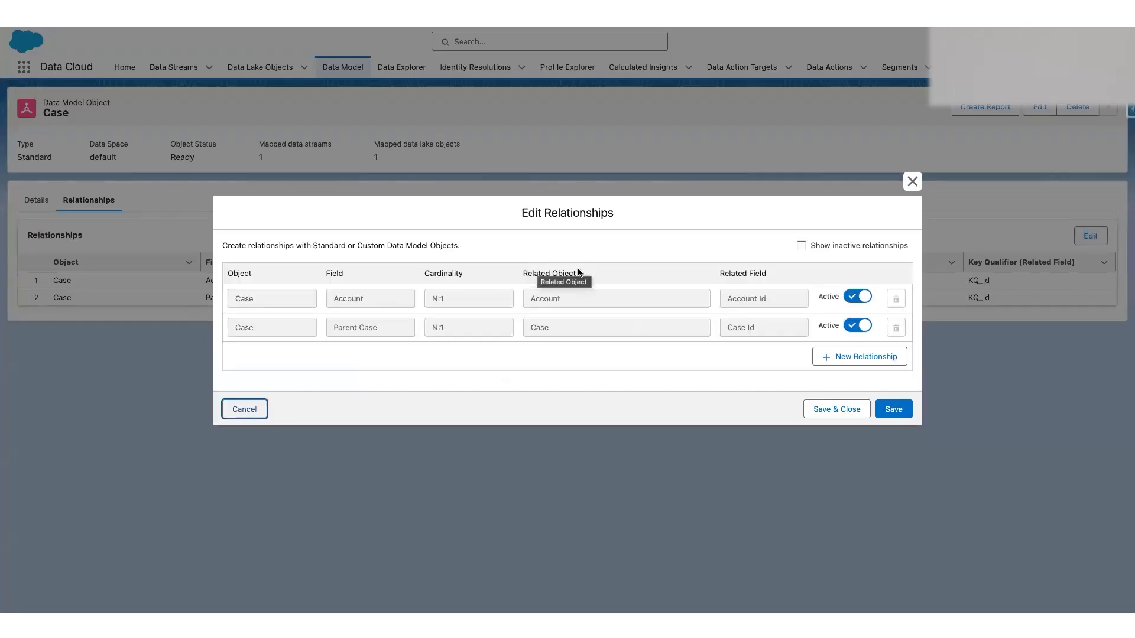
left_click(827, 359)
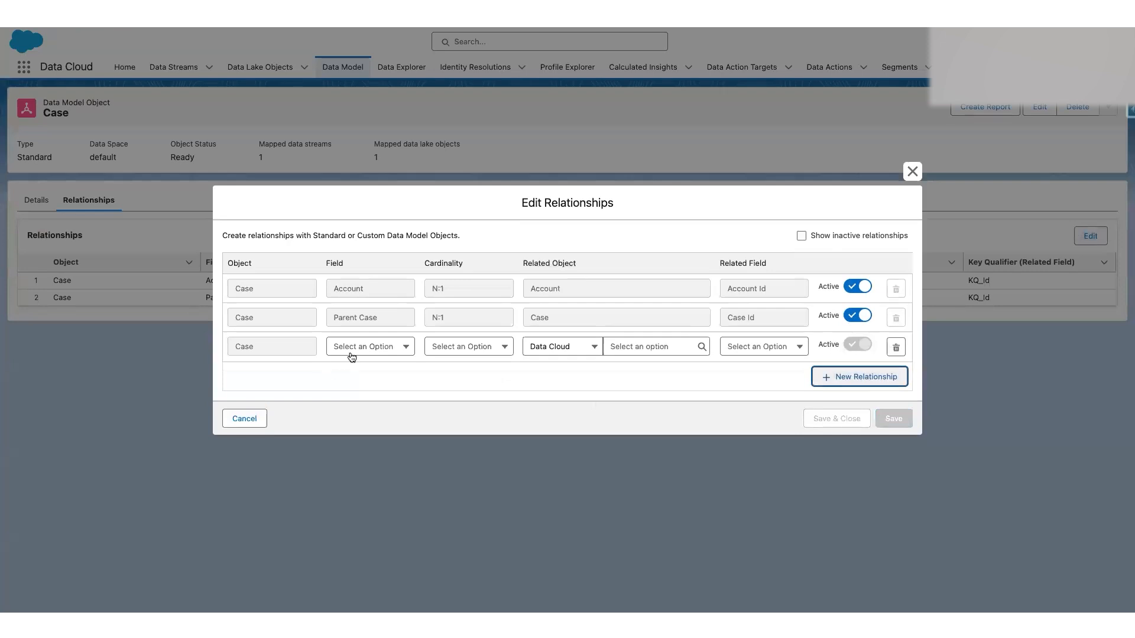
left_click(368, 347)
scroll(396, 490, "down", 3)
scroll(393, 455, "up", 2)
scroll(399, 410, "down", 1)
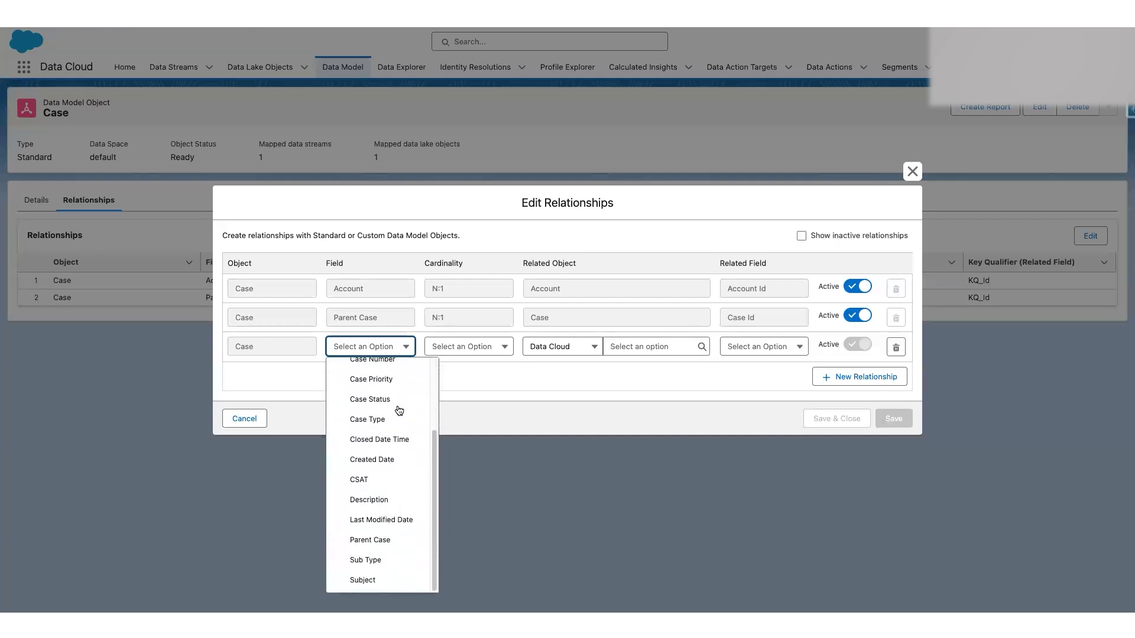
scroll(400, 467, "up", 2)
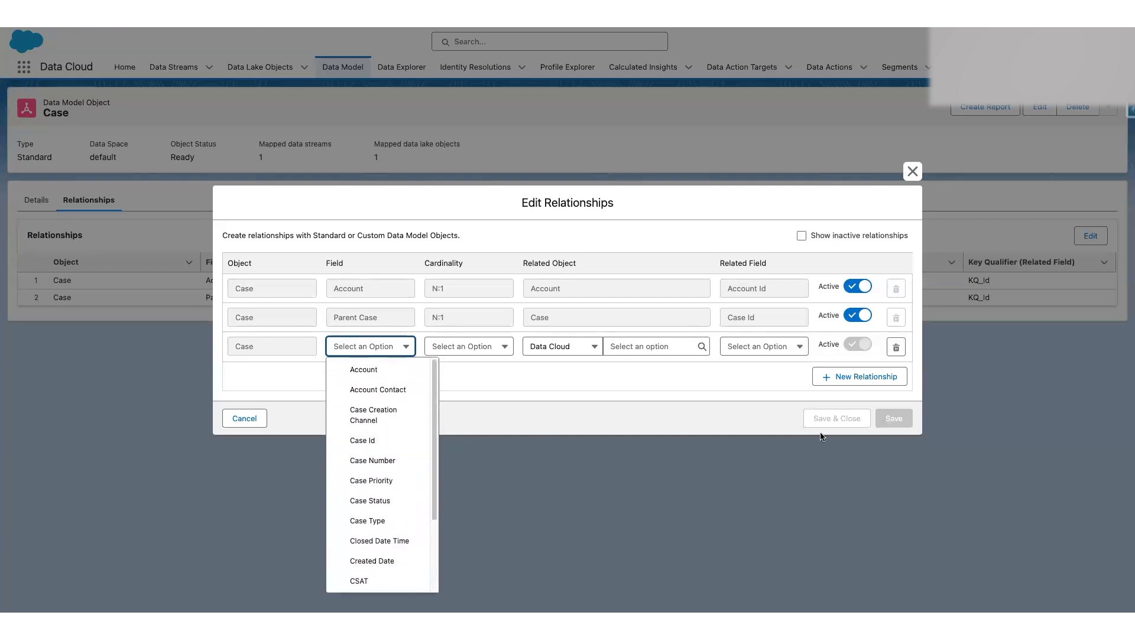
left_click(244, 419)
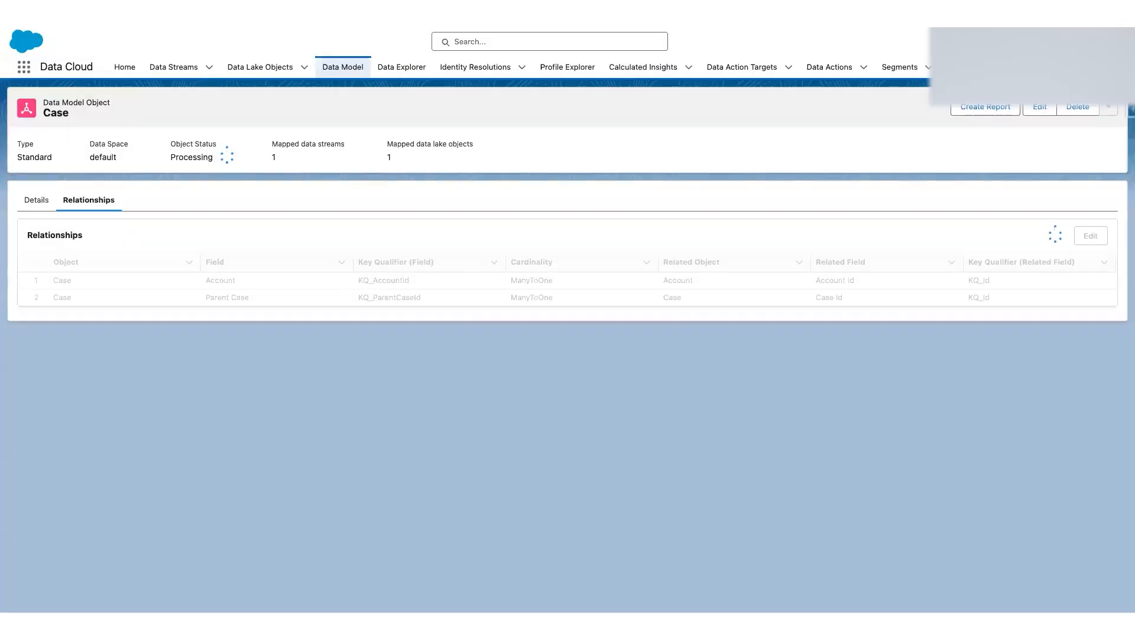
Reload the Case data model object and examine its Individual relationship, including the field, cardinality, related object and related field.
key("super+r")
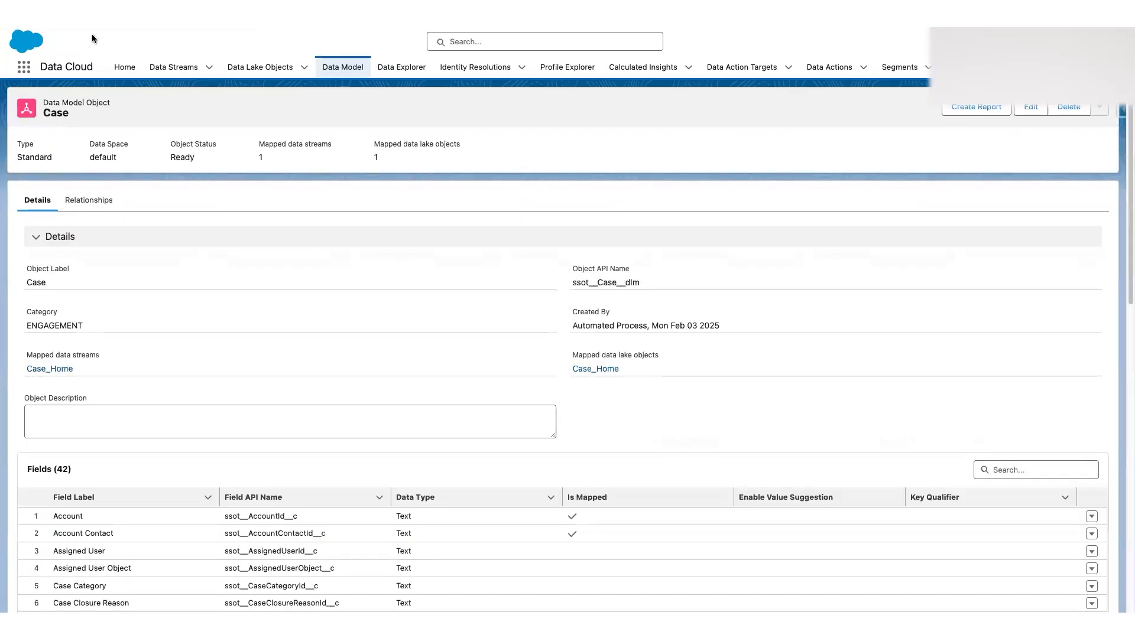
left_click(90, 199)
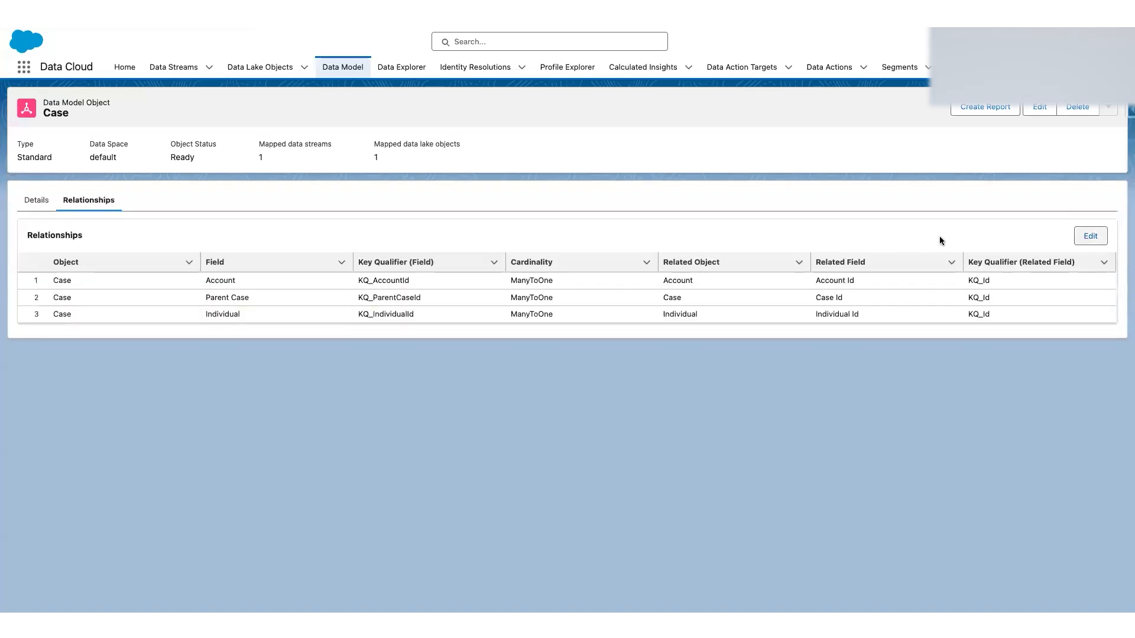
left_click_drag(52, 315, 239, 312)
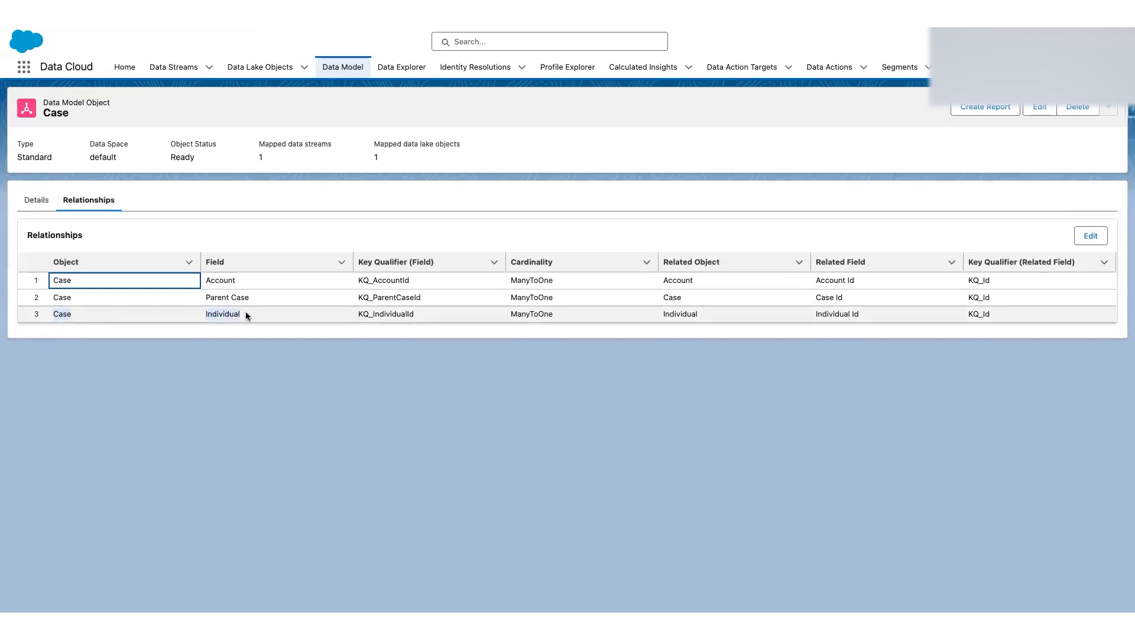
left_click(65, 314)
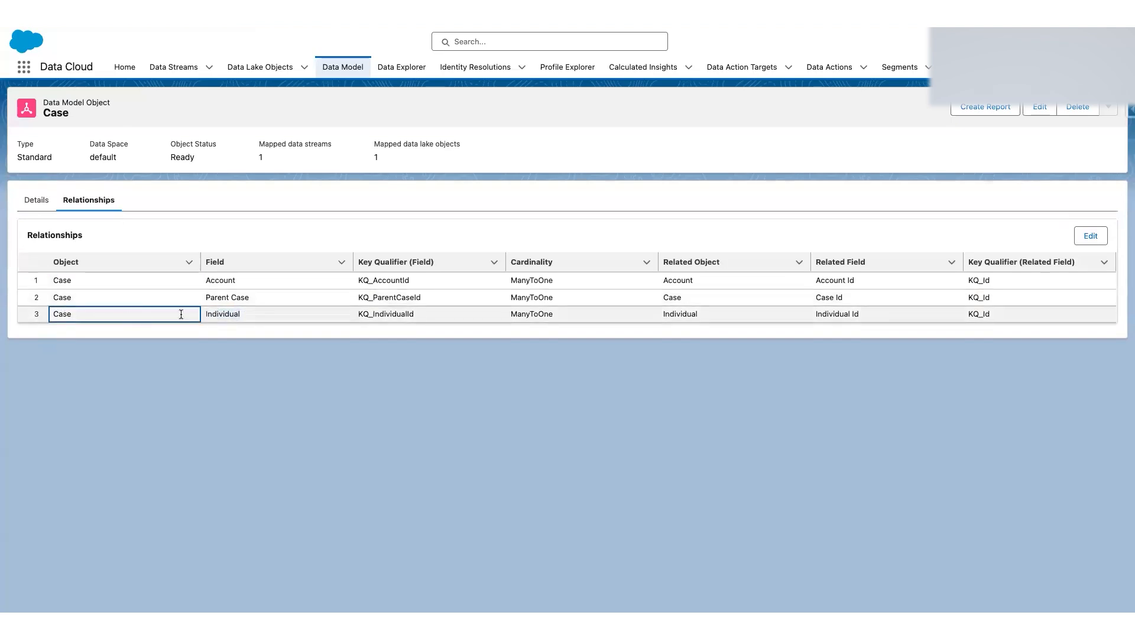
left_click(244, 314)
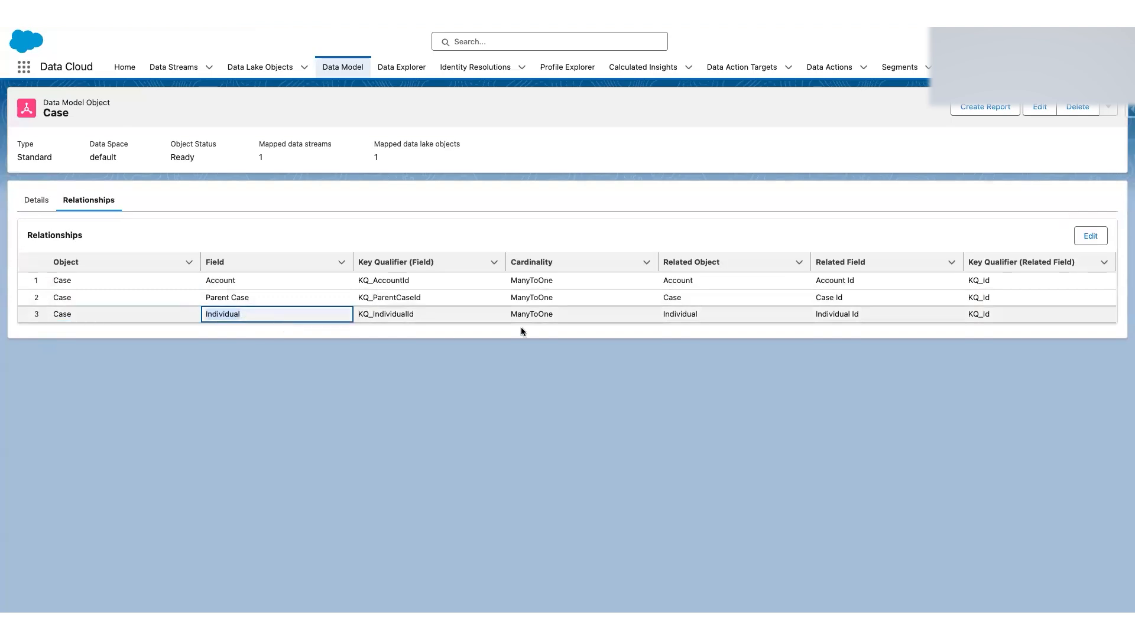
left_click_drag(509, 314, 555, 315)
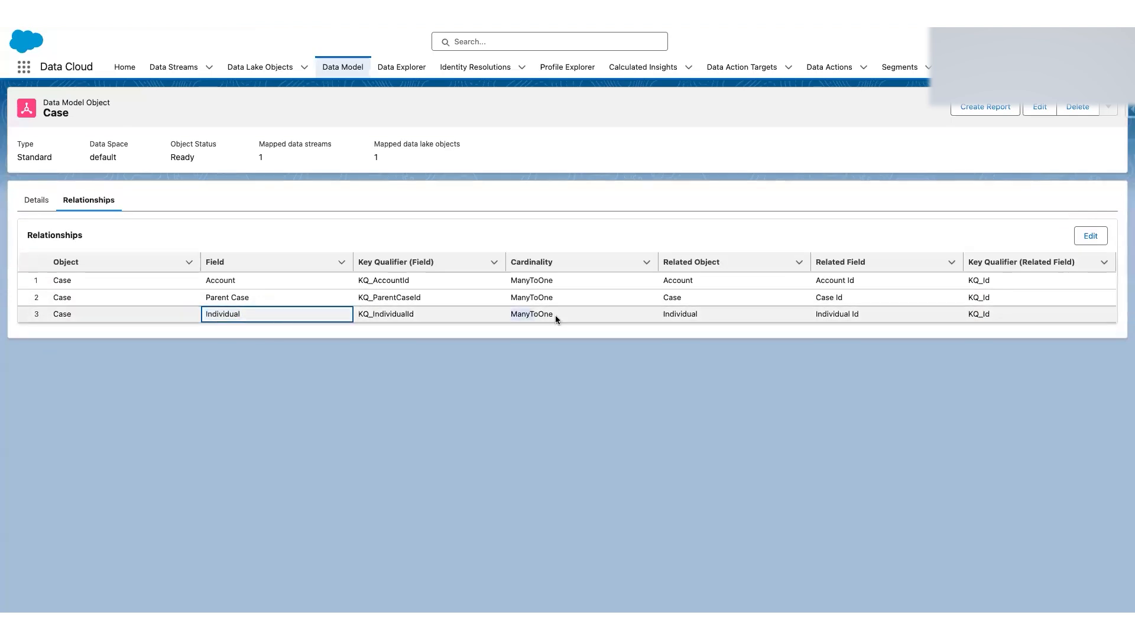
left_click(697, 315)
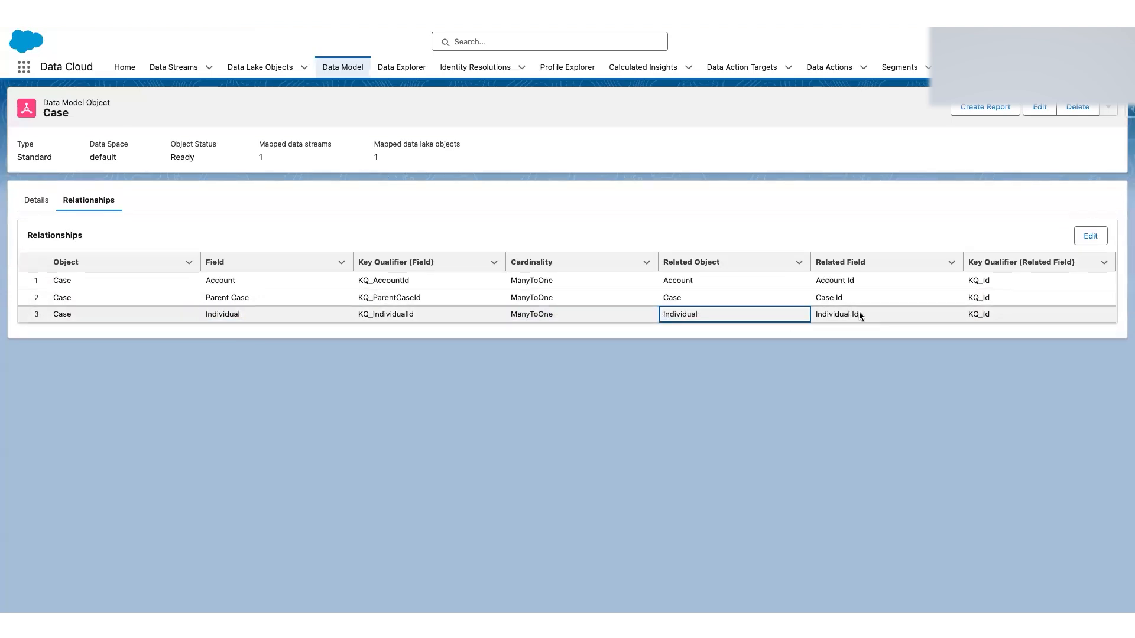
left_click_drag(816, 315, 858, 317)
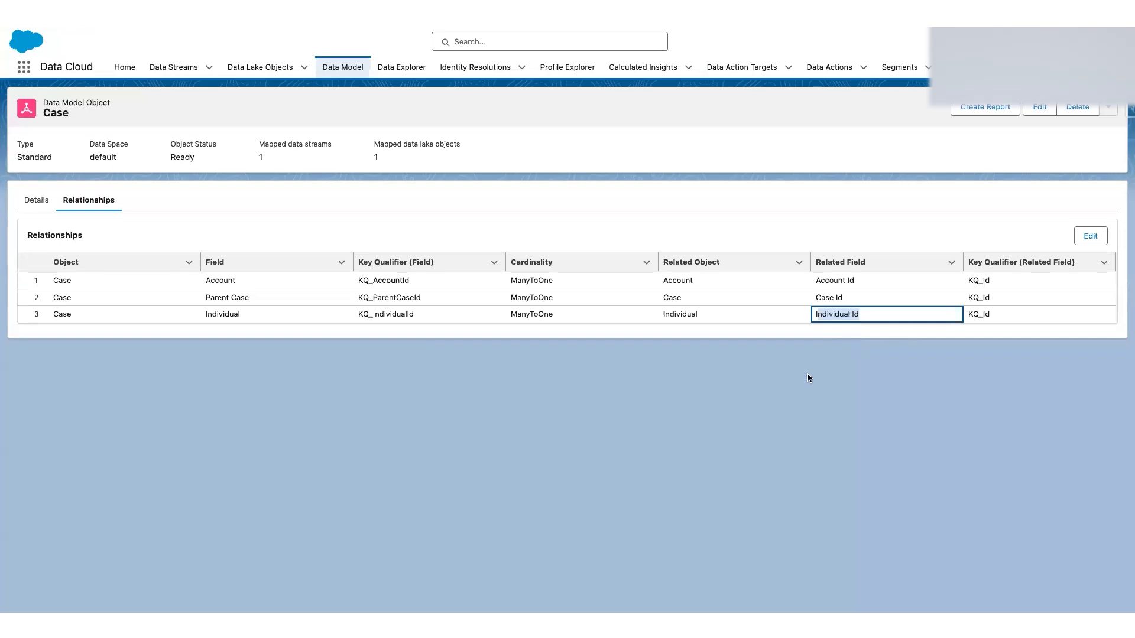
left_click(373, 112)
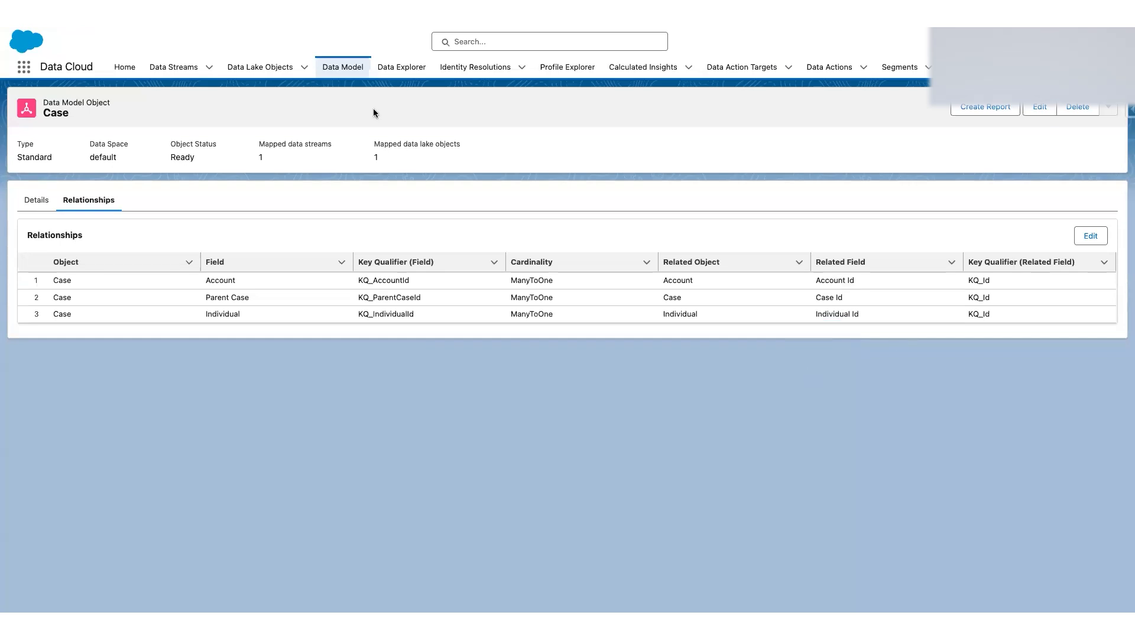
Open the Party Identification data model object from the mapped objects and look through its details and fields.
left_click(343, 68)
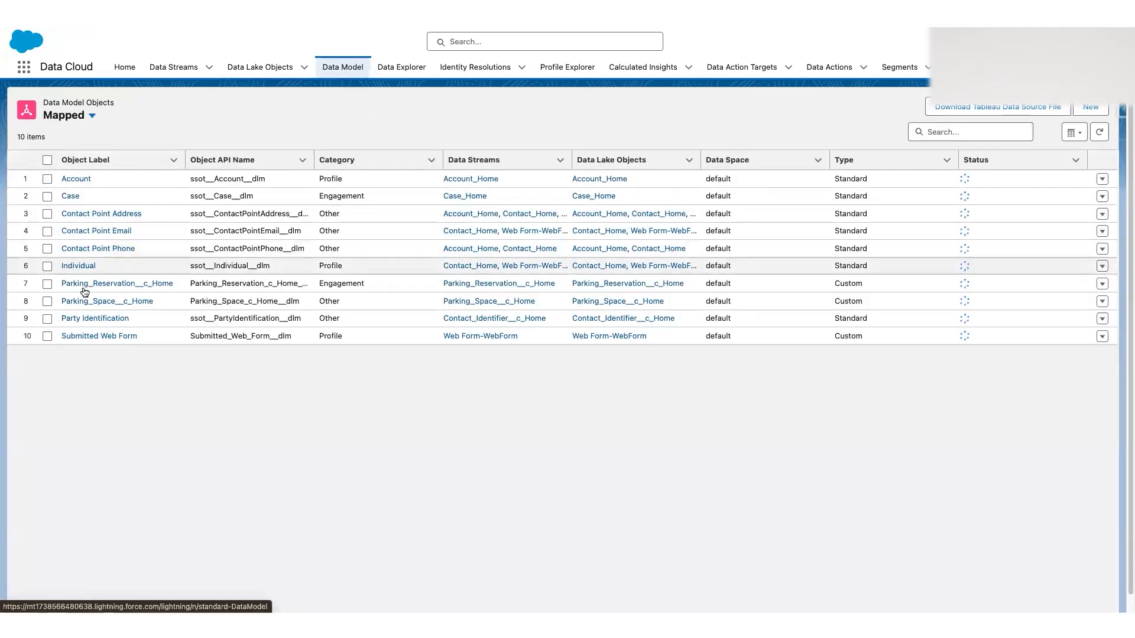
left_click(113, 320)
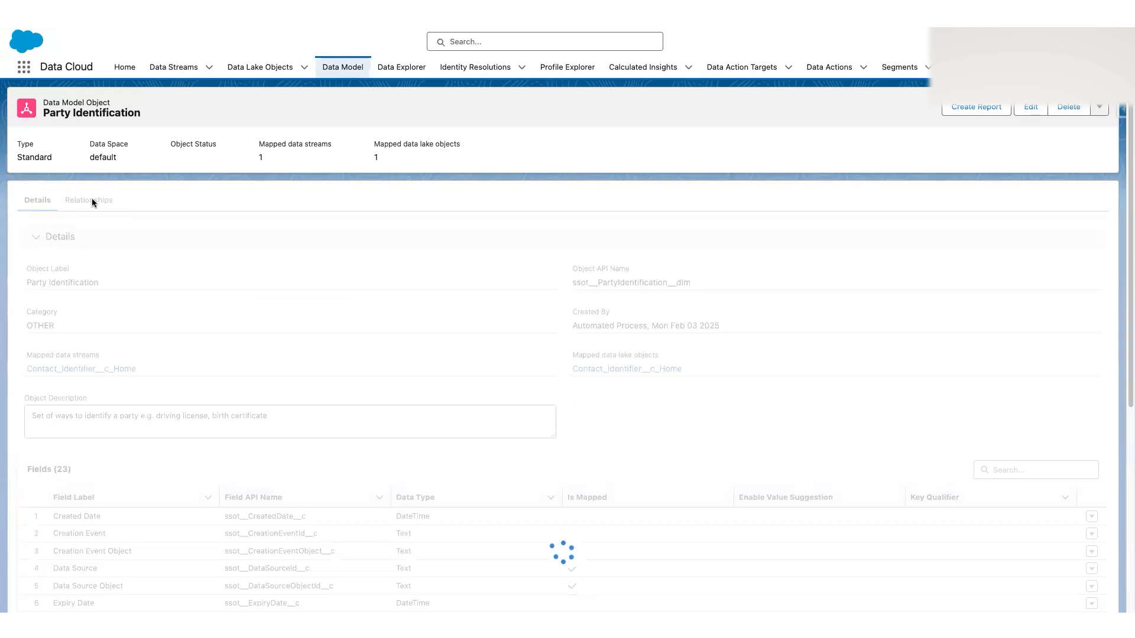
scroll(177, 310, "down", 5)
scroll(176, 310, "up", 5)
key("super+r")
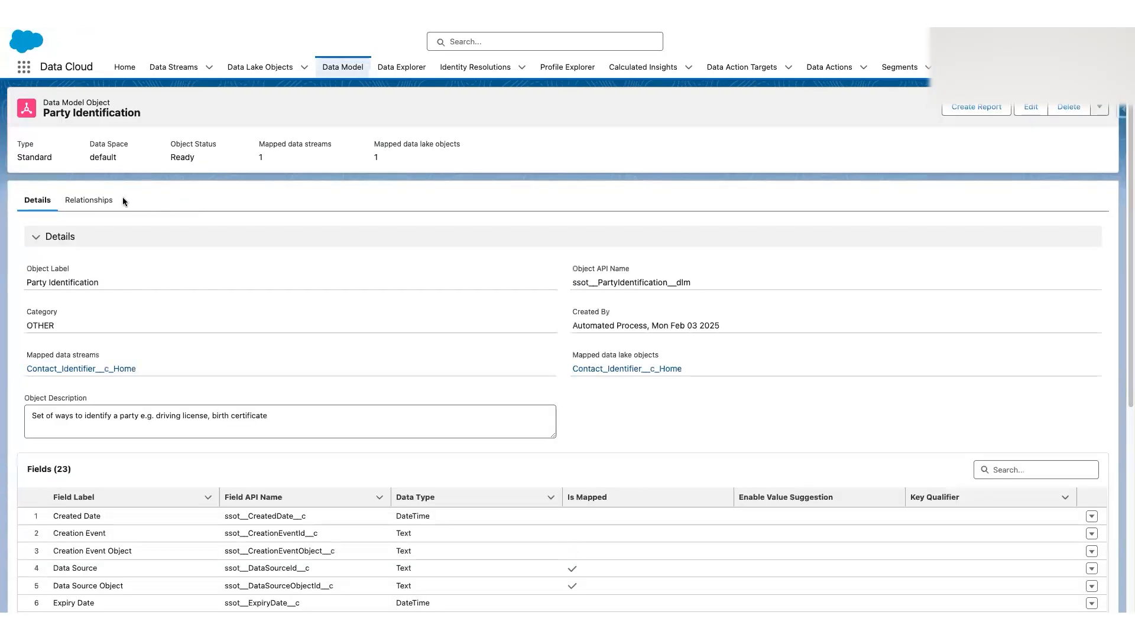
Examine the Party Identification object's relationship, including its field, cardinality, related object and related field.
left_click(102, 201)
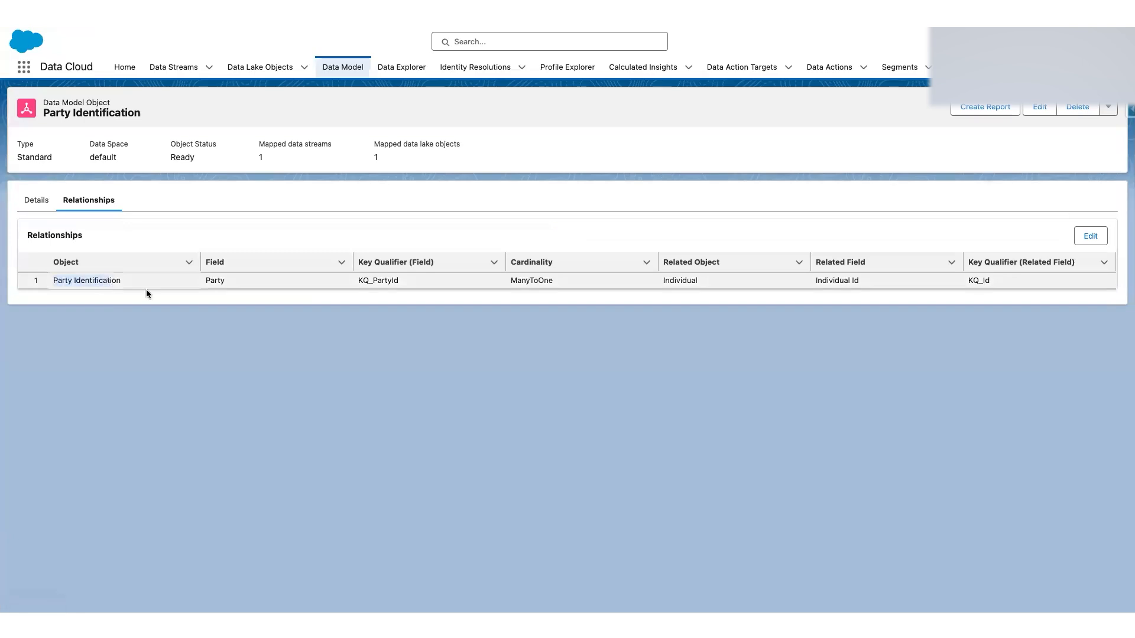
double_click(229, 279)
left_click_drag(509, 280, 554, 282)
left_click_drag(662, 280, 699, 282)
left_click_drag(816, 280, 870, 284)
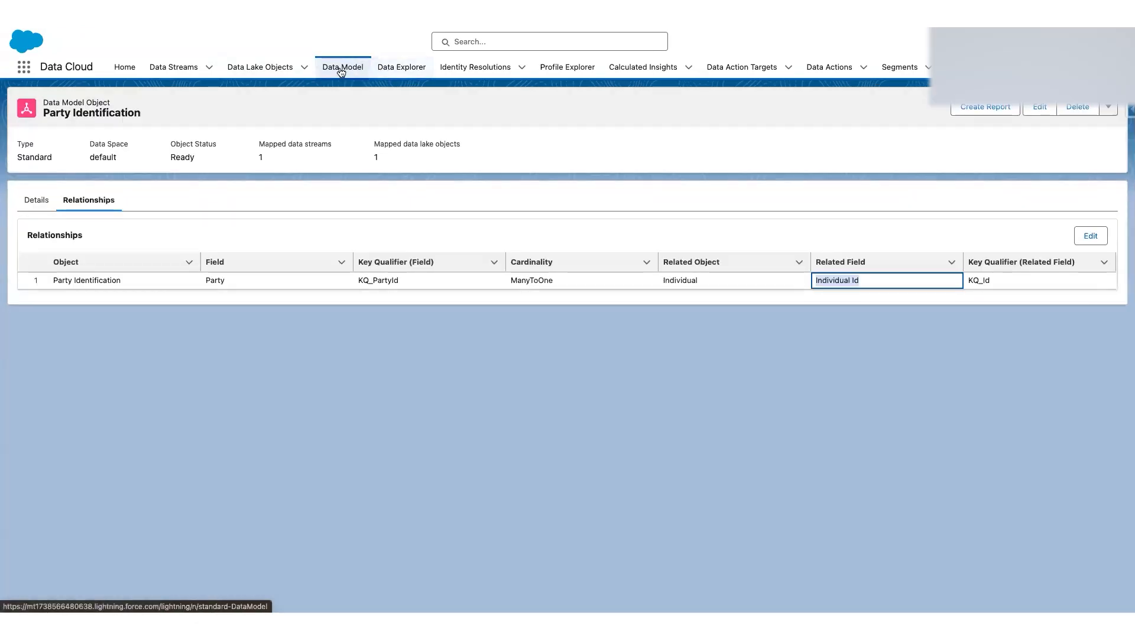
Return to the list of mapped data model objects and briefly mark the Case and Party Identification entries for reference.
left_click(343, 68)
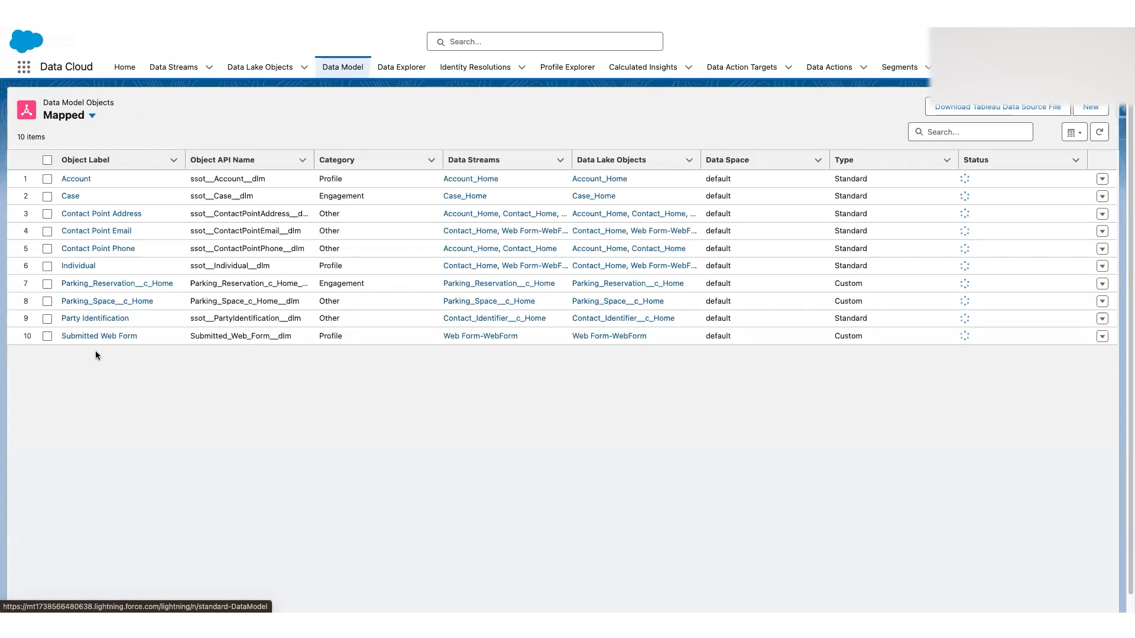
left_click(47, 195)
left_click(47, 319)
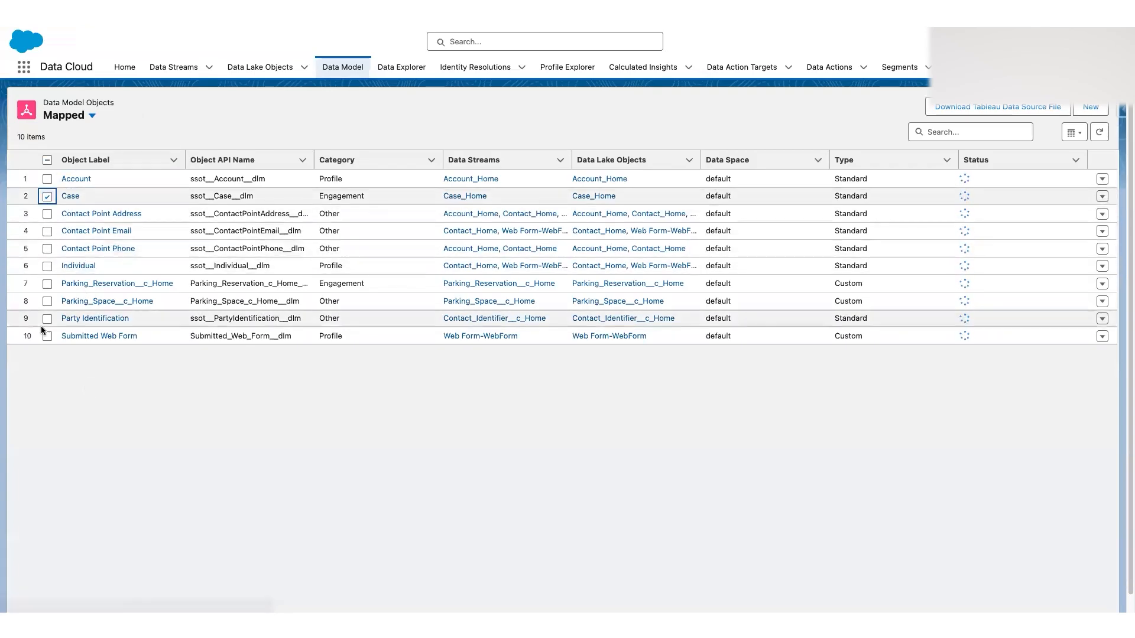
left_click(48, 319)
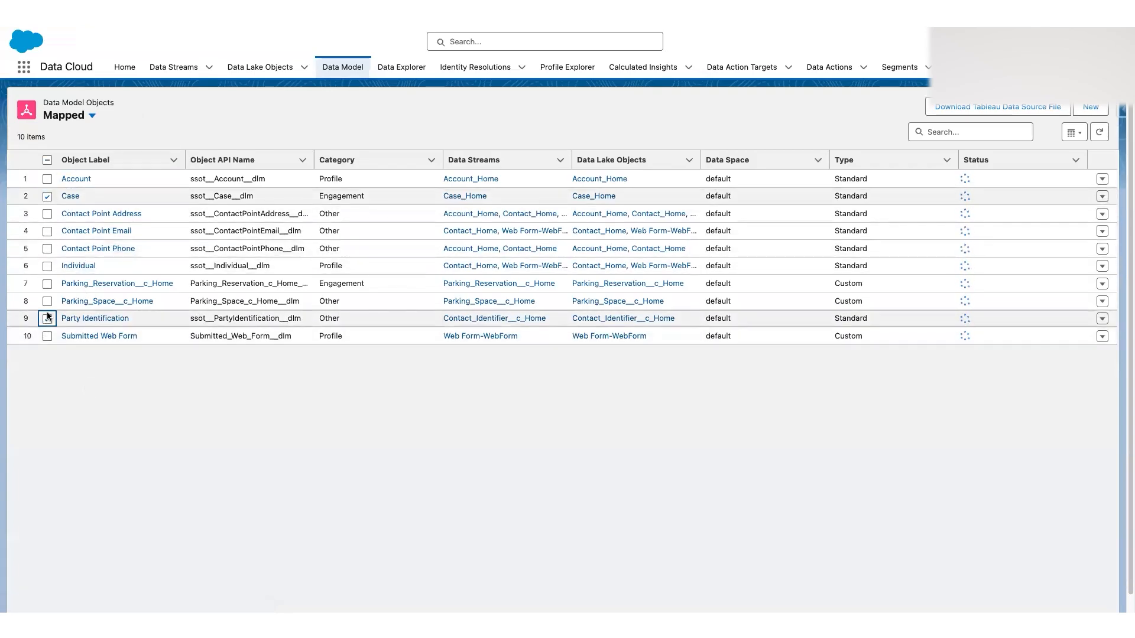
left_click(47, 196)
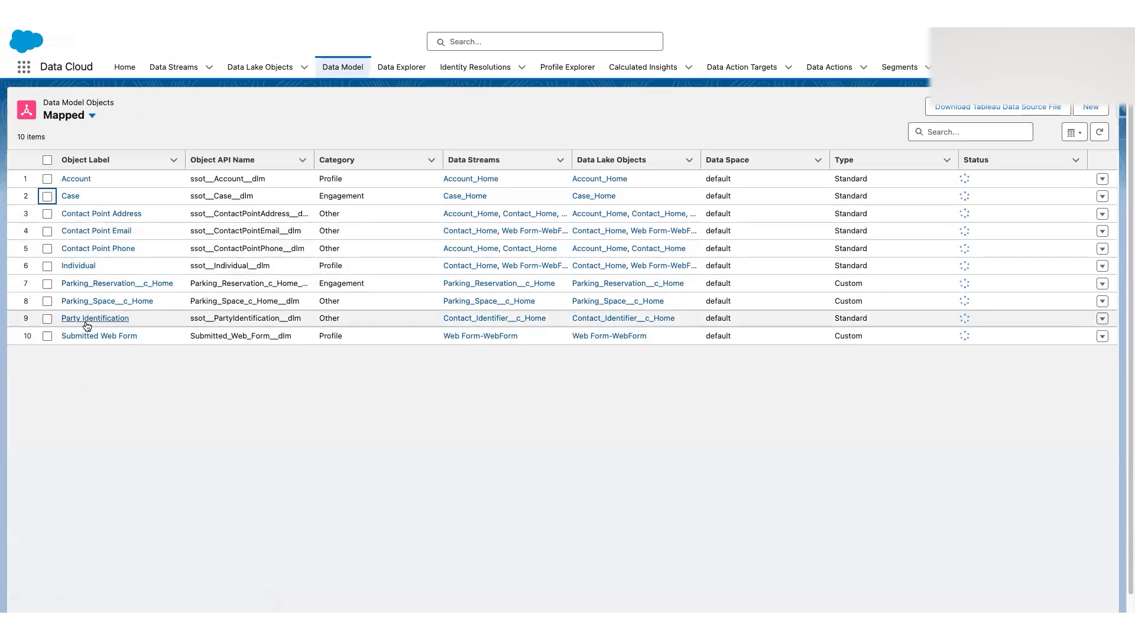
Open the relationships of the Parking_Reservation__c_Home data model object and add a new relationship row.
left_click(87, 285)
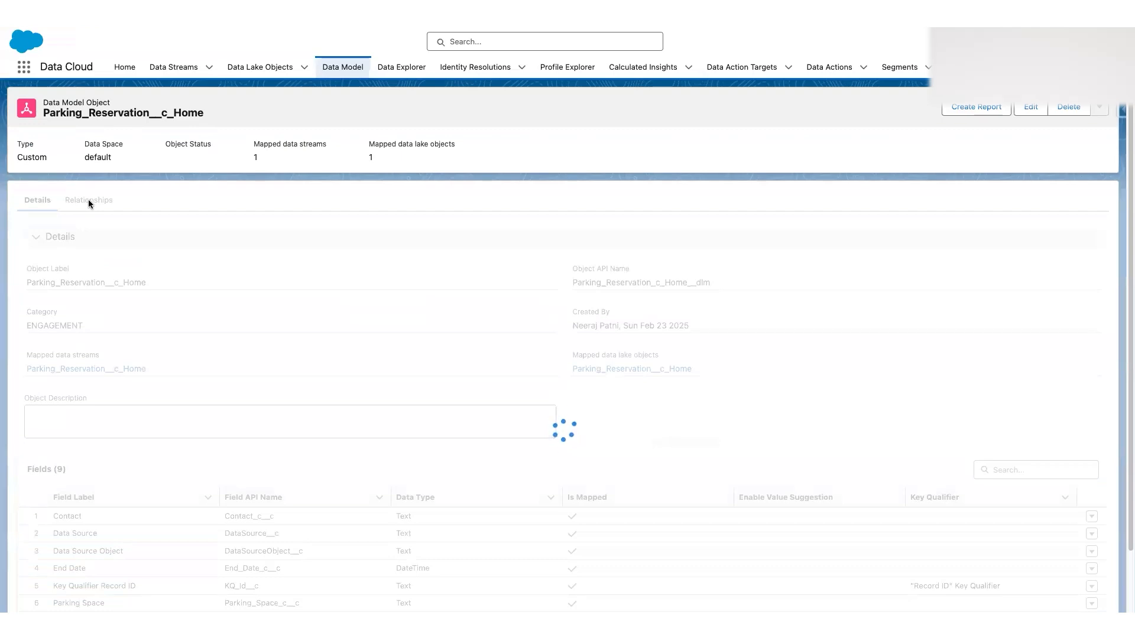
left_click(57, 21)
left_click(89, 201)
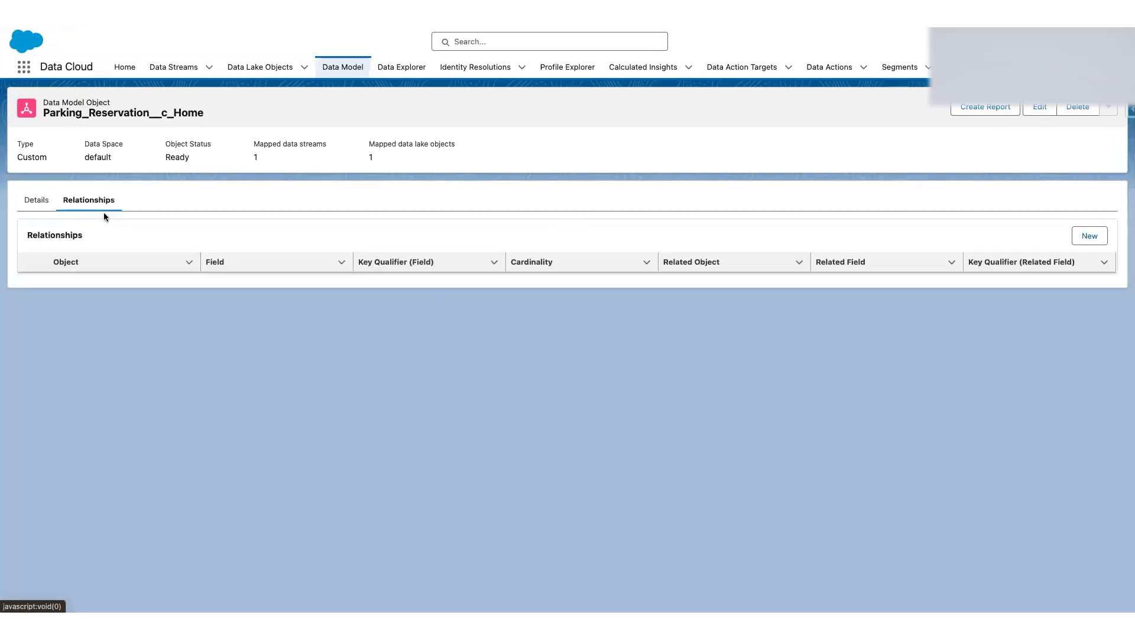
left_click(1090, 236)
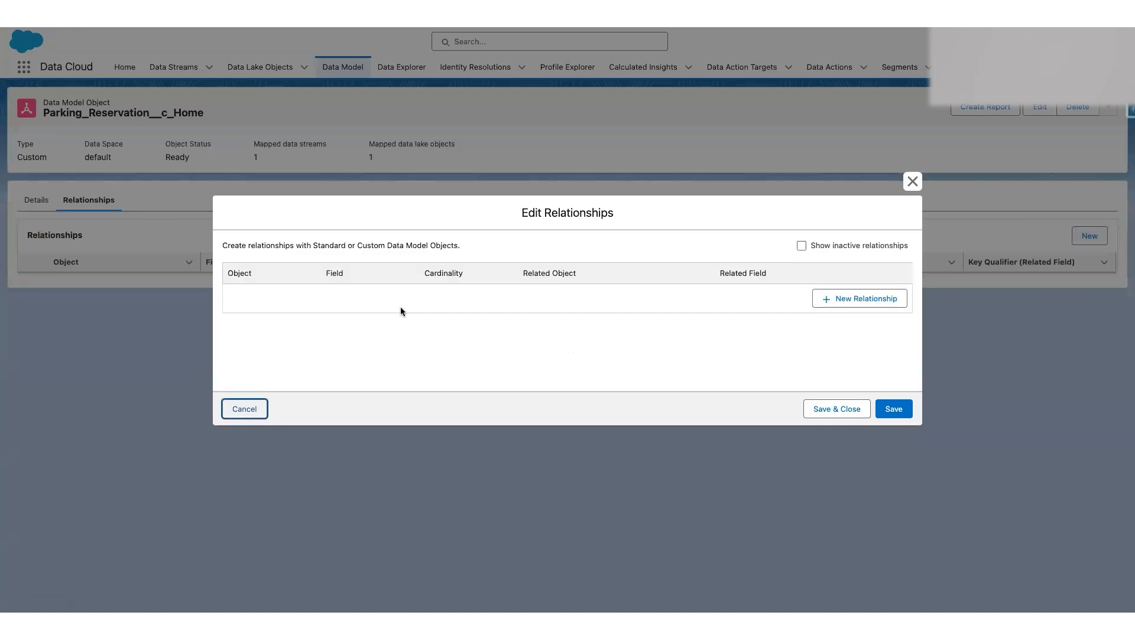
left_click(864, 299)
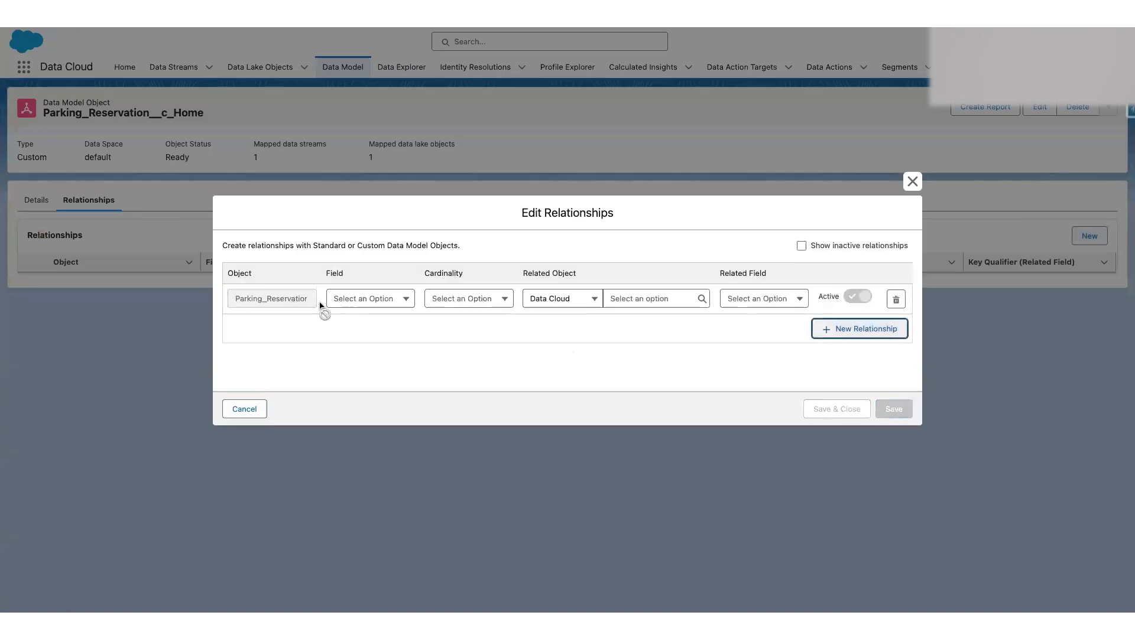
Set the new Parking_Reservation__c_Home relationship's field to Contact and its cardinality to N:1.
left_click(372, 306)
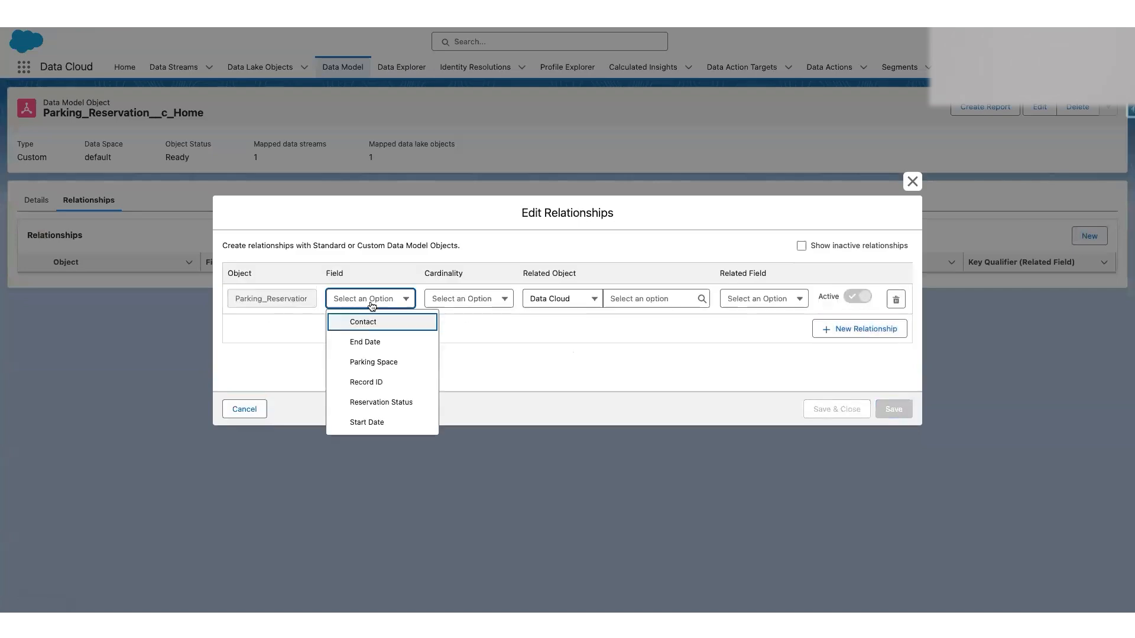
left_click(394, 324)
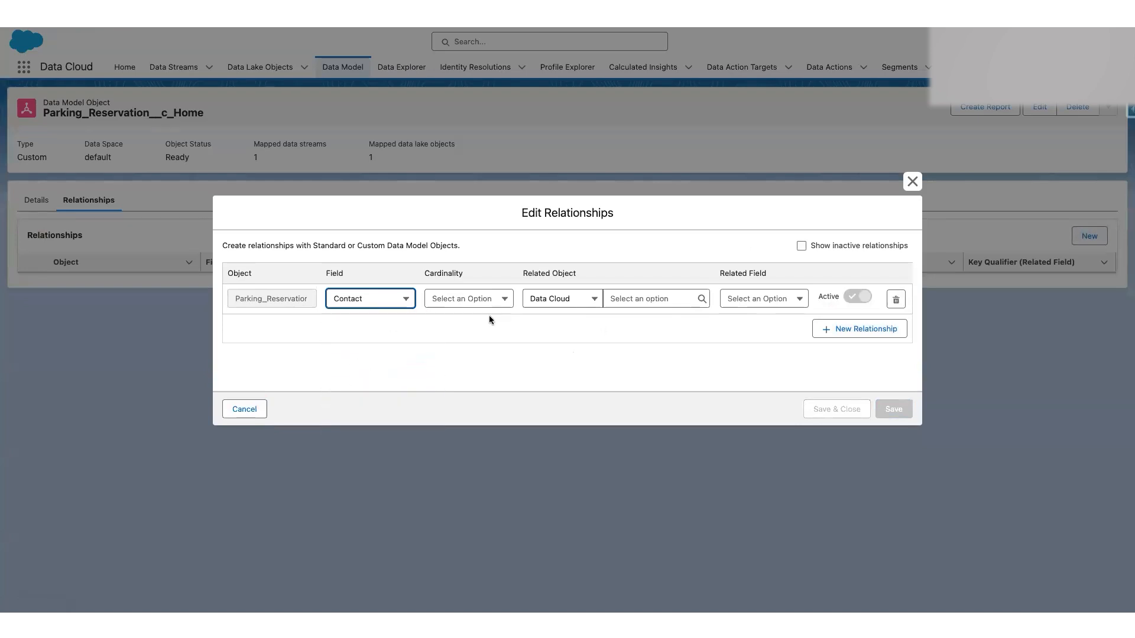
left_click(498, 297)
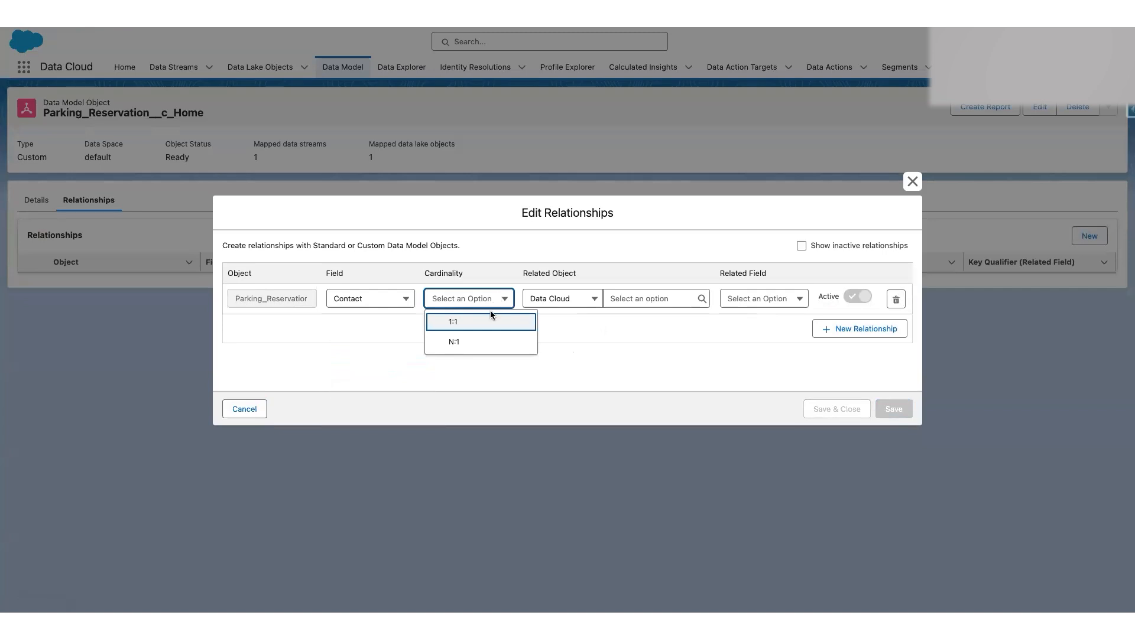
left_click(476, 341)
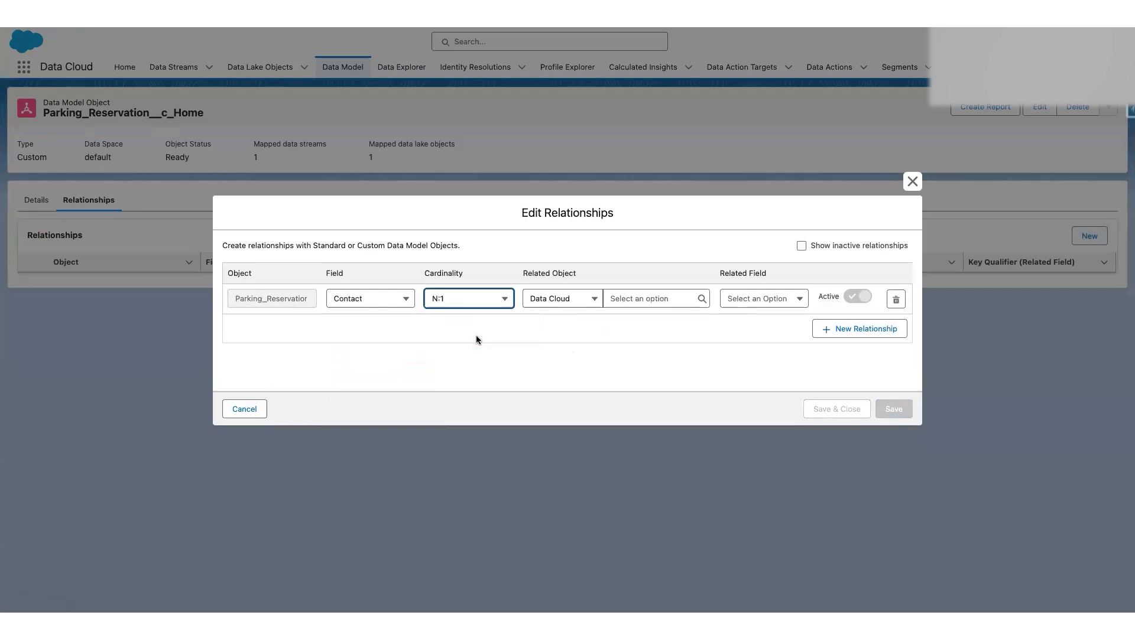
left_click(474, 304)
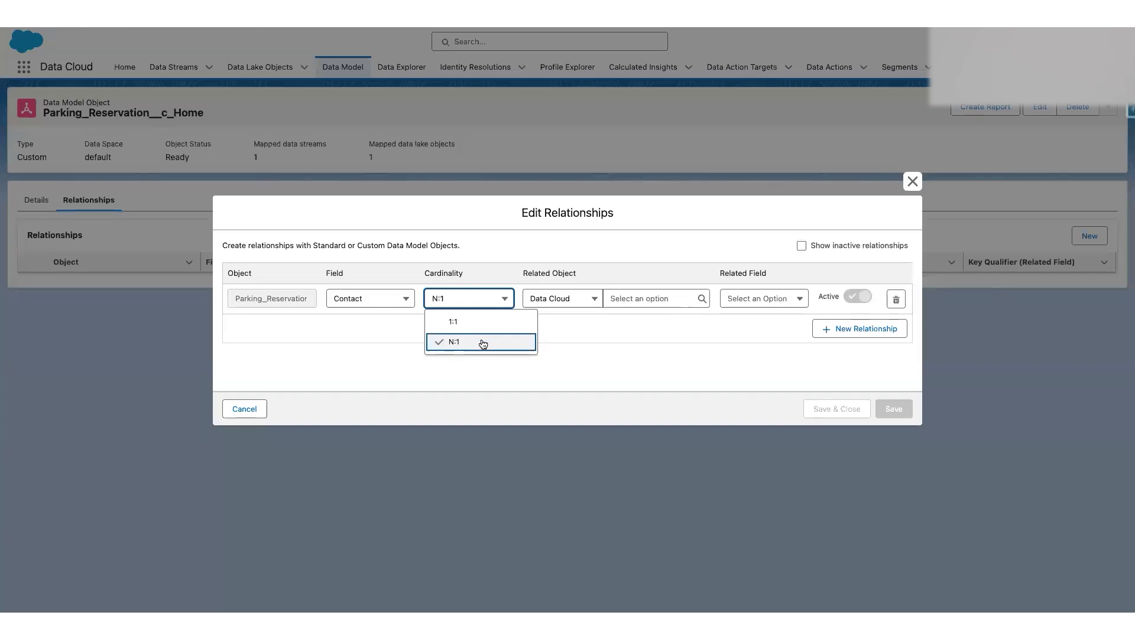
left_click(484, 344)
Relate the Contact field to the Data Cloud object Individual, using Individual Id as the related field.
left_click(581, 300)
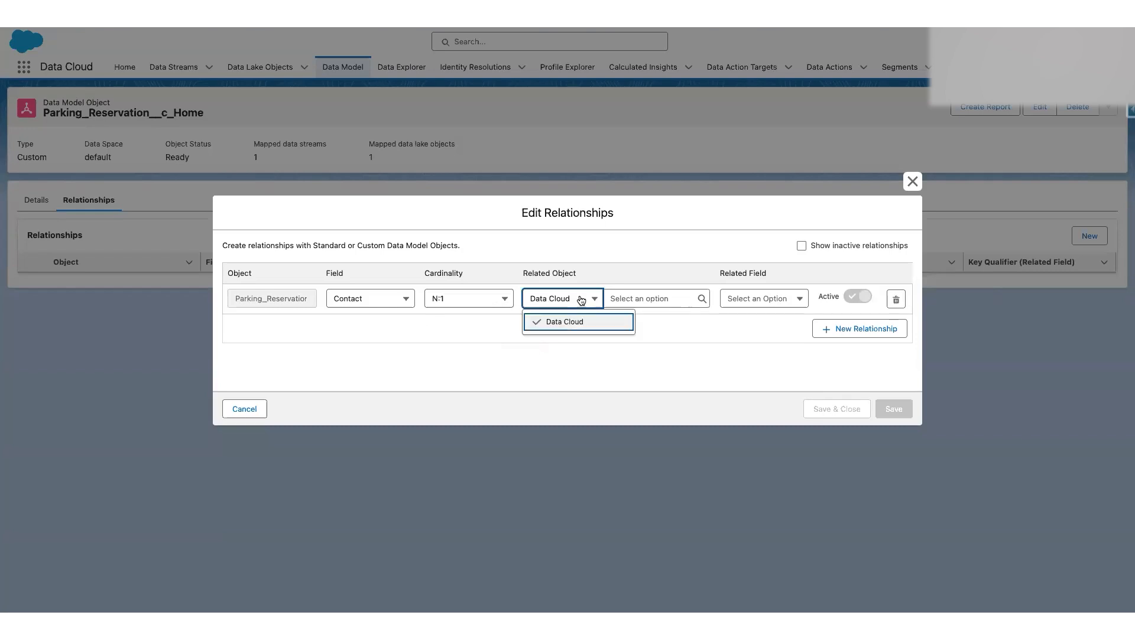
left_click(567, 323)
left_click(632, 297)
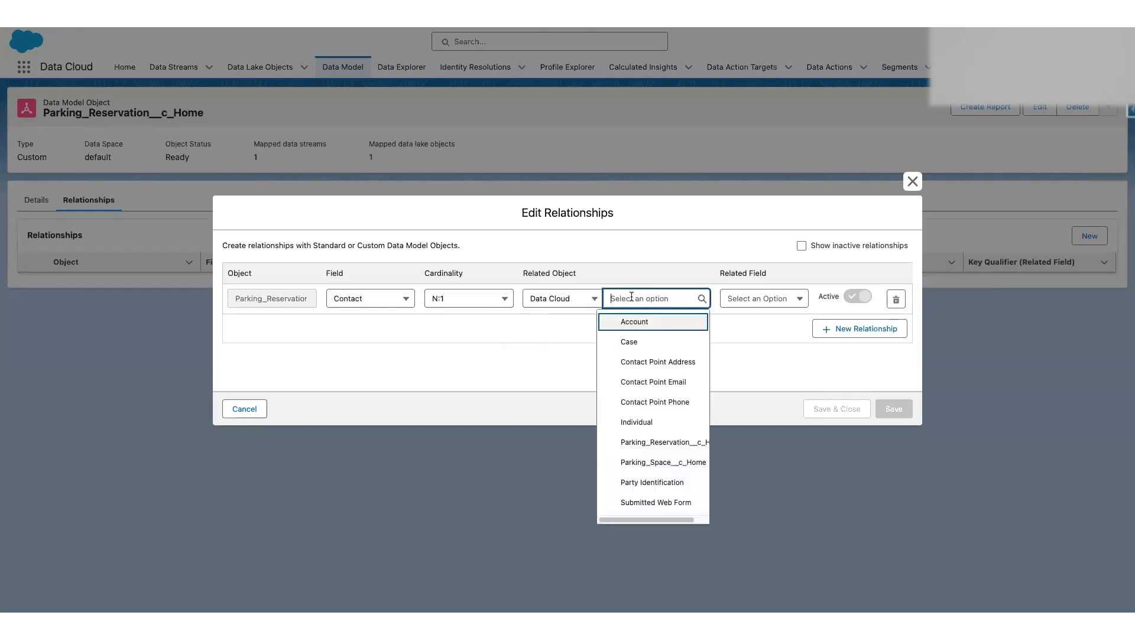
left_click(653, 421)
left_click(772, 303)
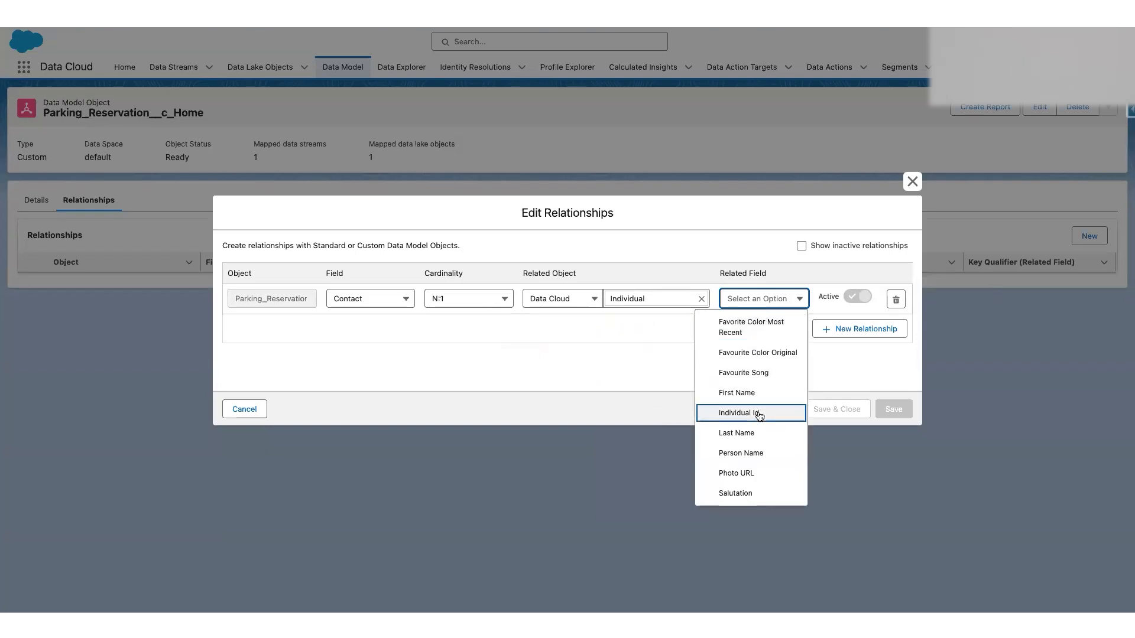
left_click(759, 416)
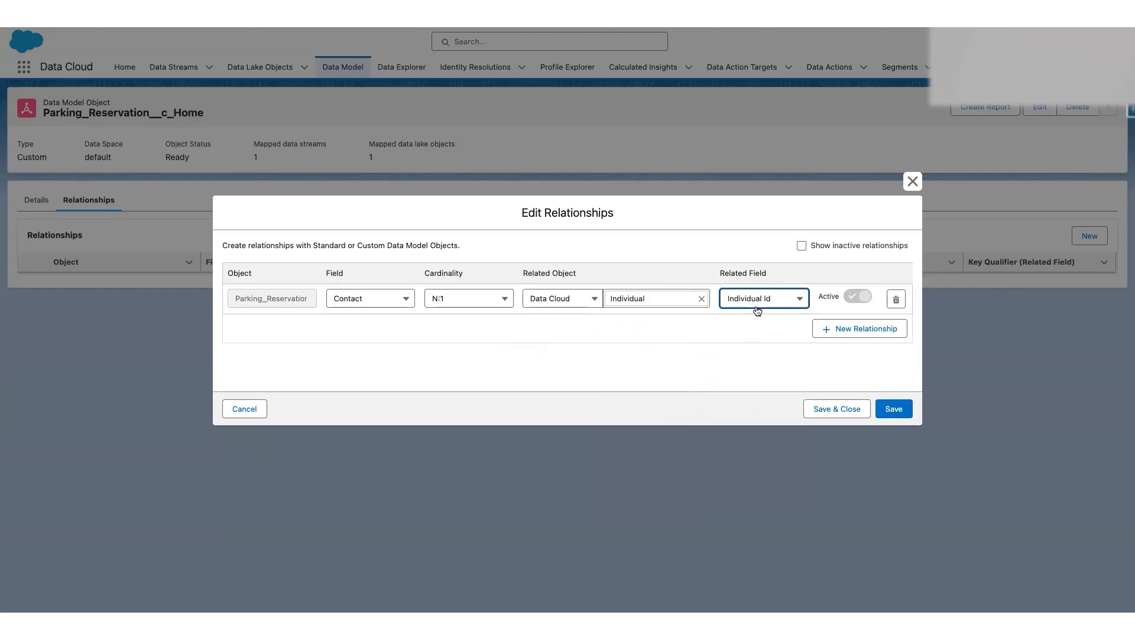
Add a second relationship for Parking_Reservation__c_Home on the Parking Space field with N:1 cardinality.
left_click(853, 332)
left_click(372, 331)
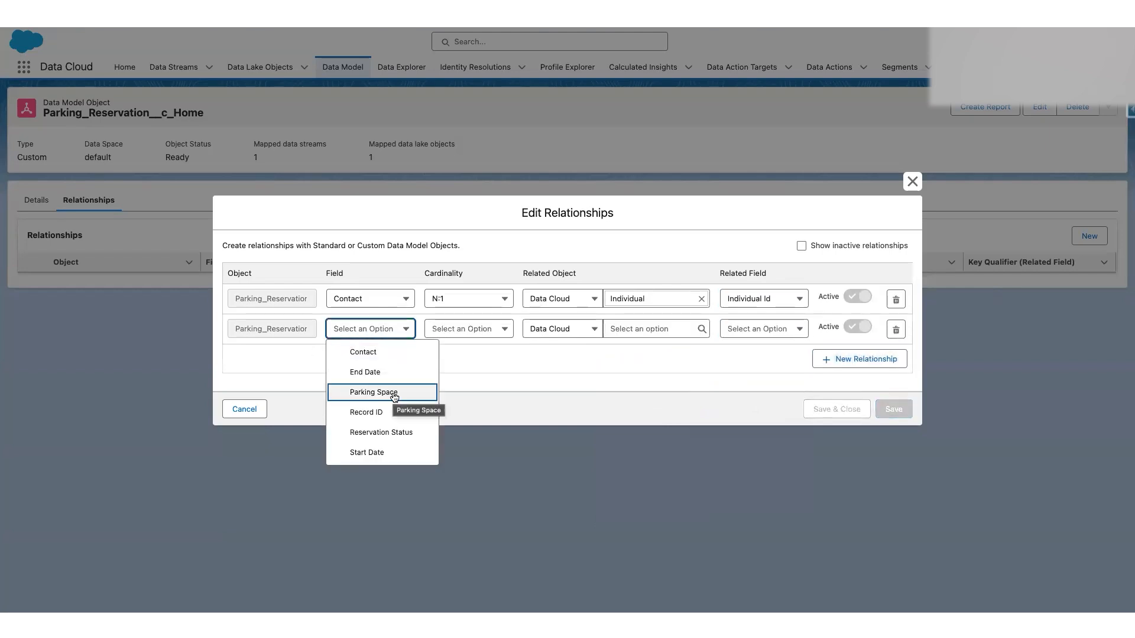
left_click(395, 398)
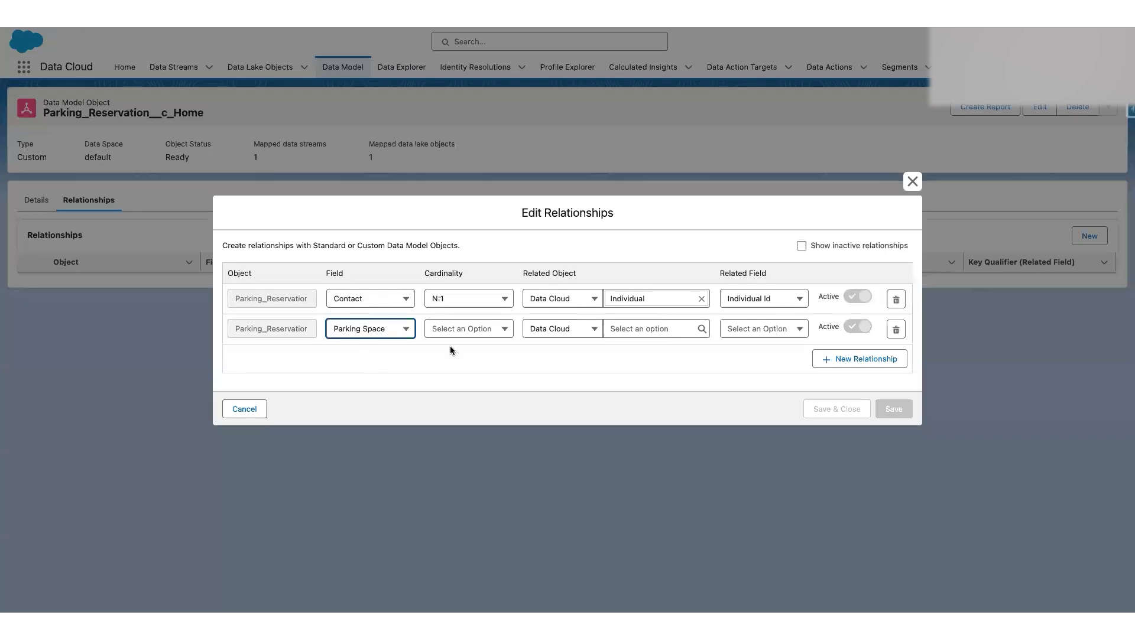
left_click(476, 329)
left_click(467, 372)
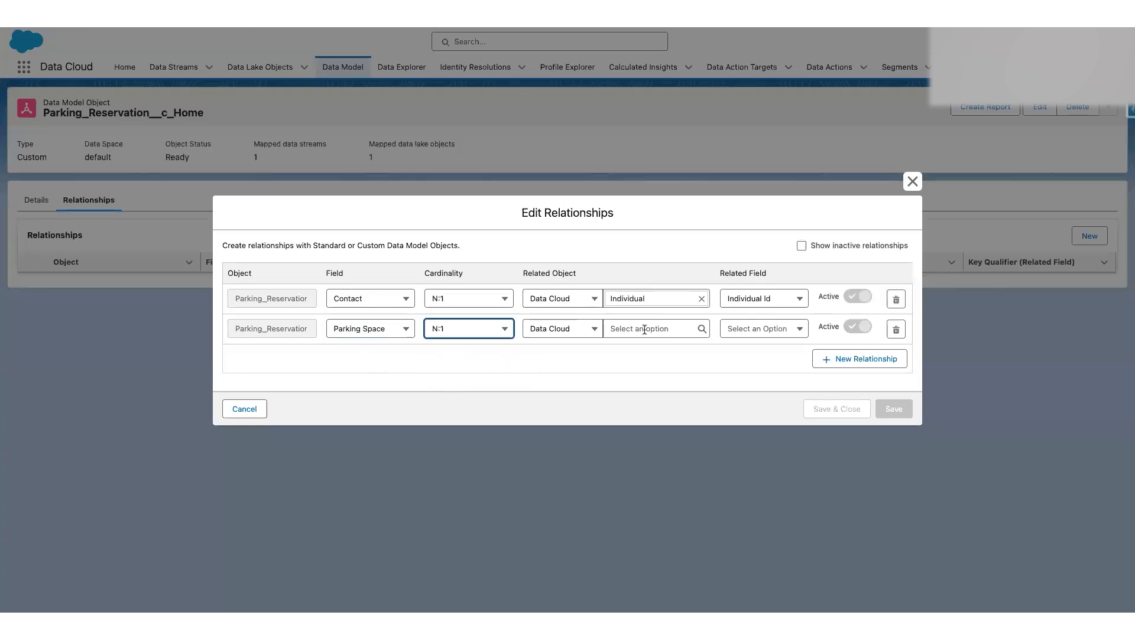
Relate the Parking Space field to Parking_Space__c_Home's Record ID, and save and close the relationships.
left_click(645, 330)
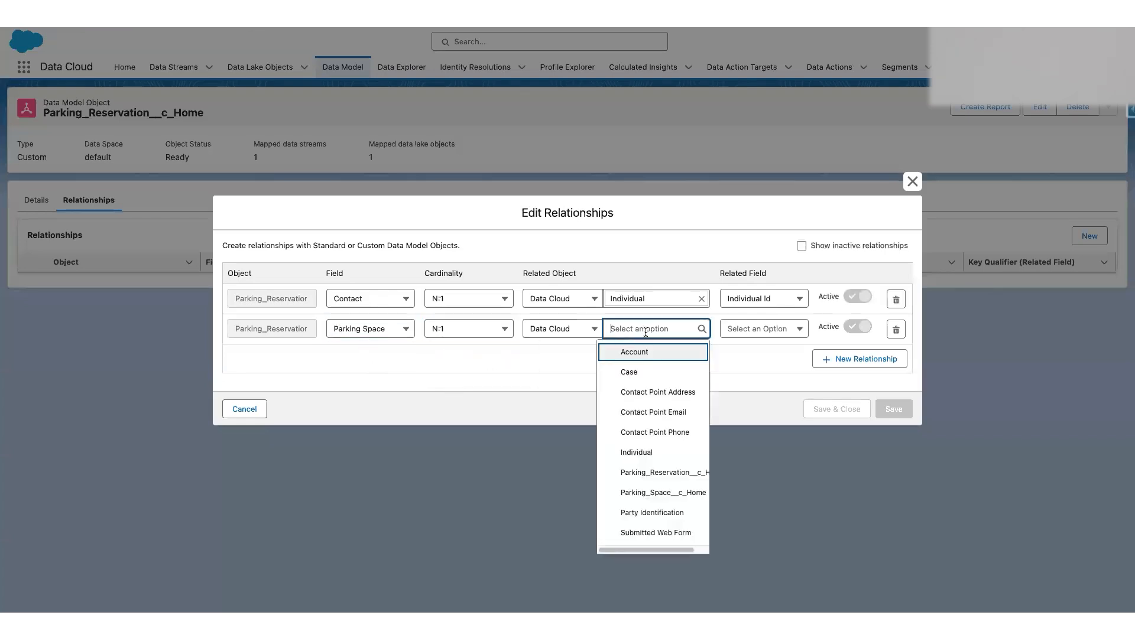
left_click(664, 494)
left_click(758, 332)
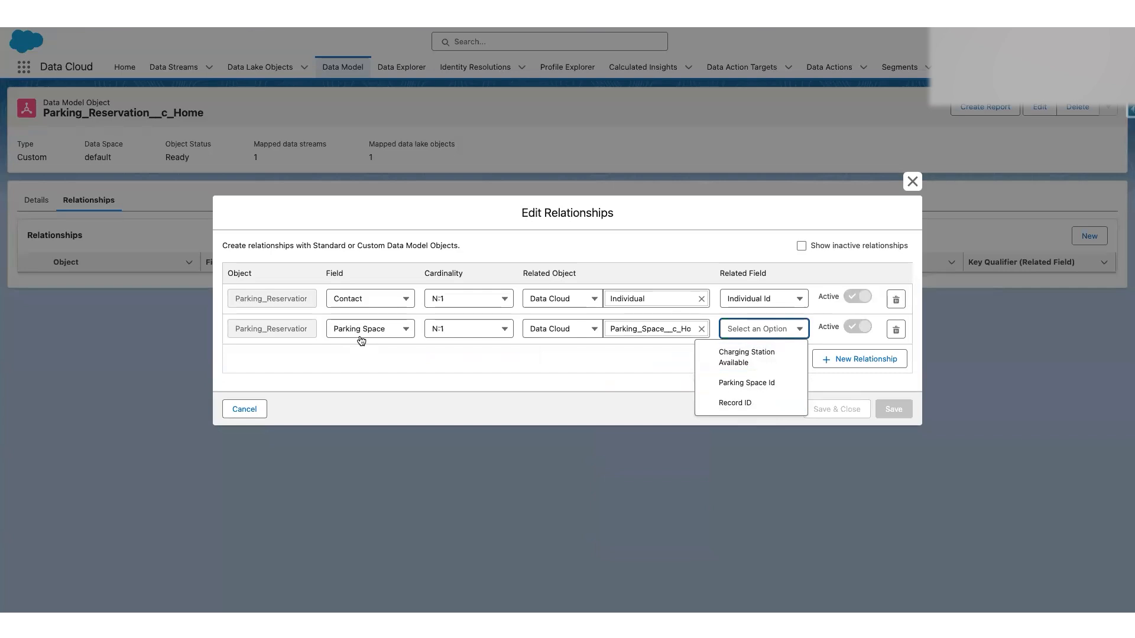
left_click(734, 402)
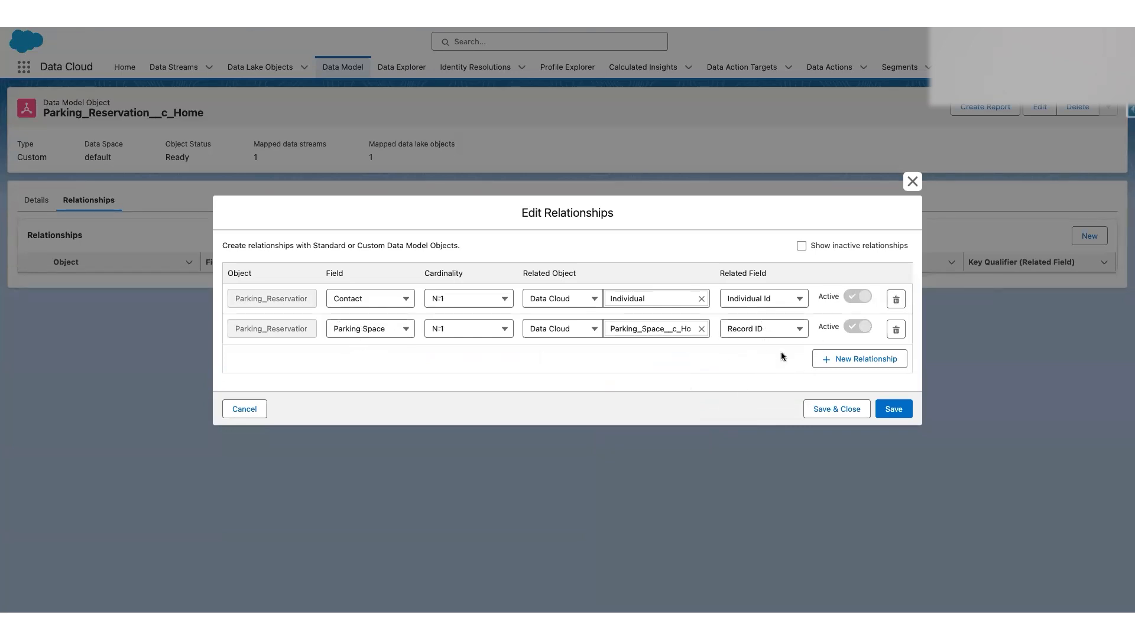
left_click(853, 415)
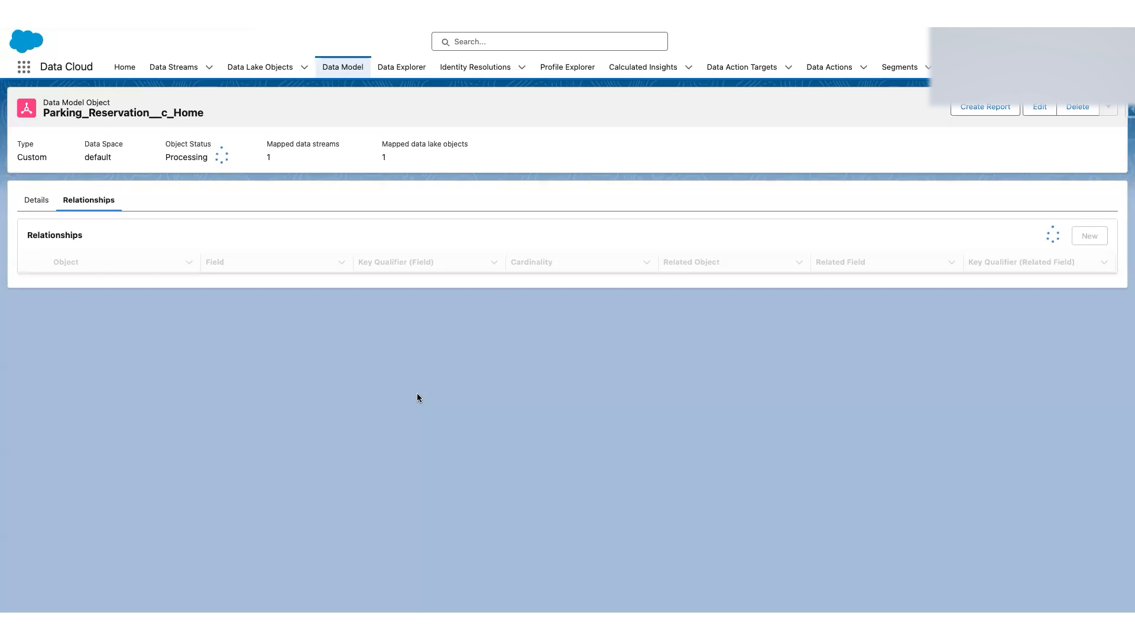
Refresh the list of mapped data model objects and display them as a graph.
left_click(346, 68)
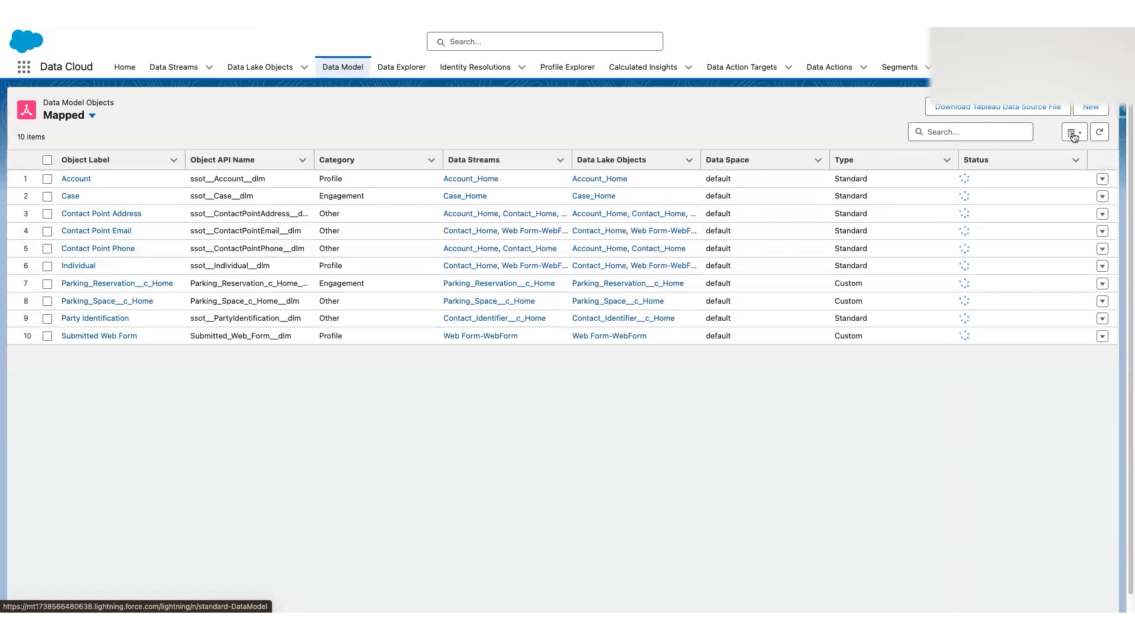
left_click(1098, 133)
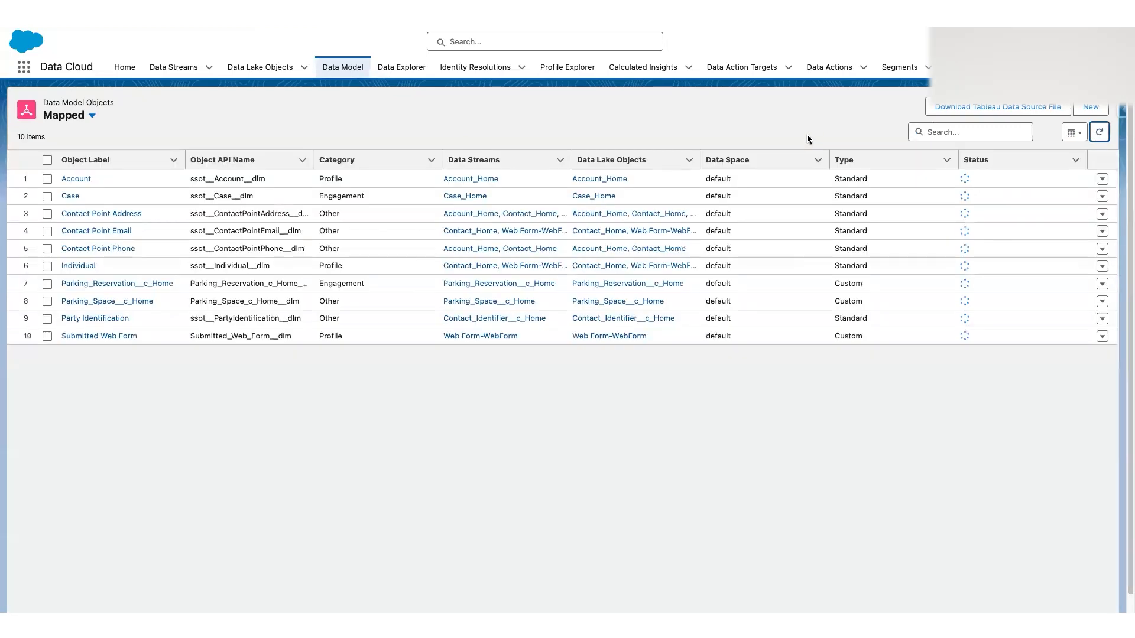
left_click(1073, 132)
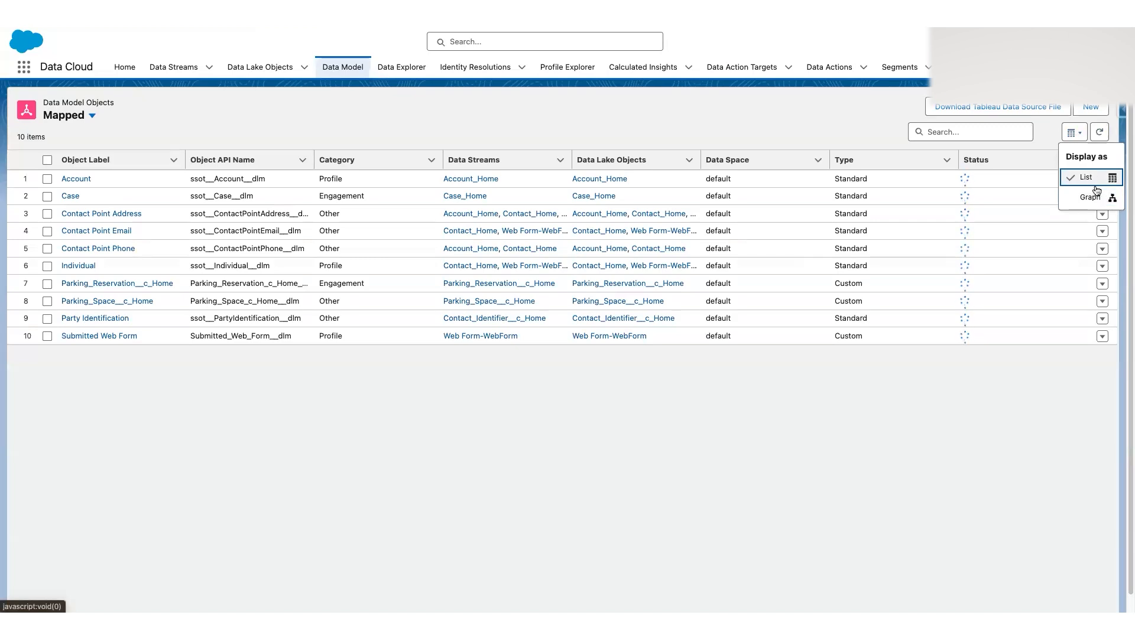
left_click(689, 131)
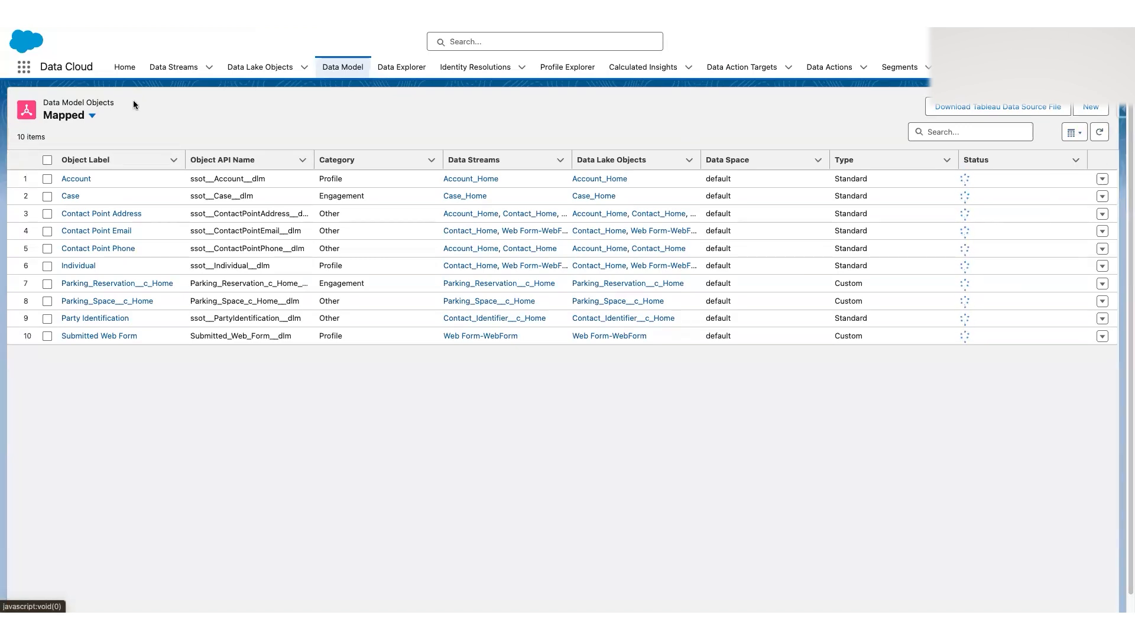
left_click_drag(53, 104, 101, 107)
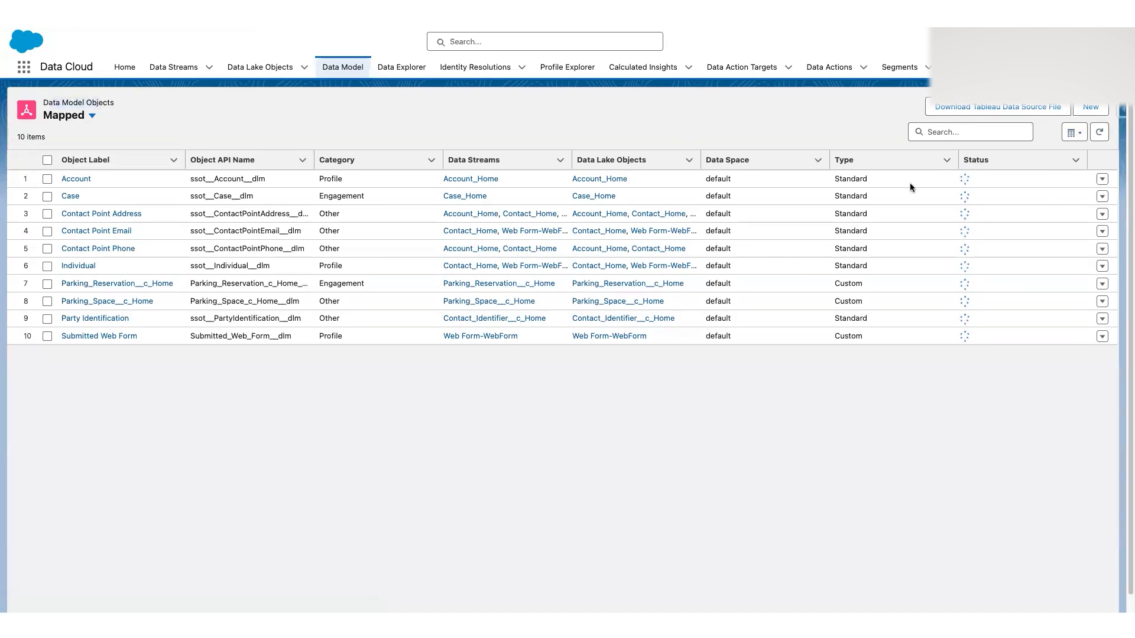
left_click(1075, 132)
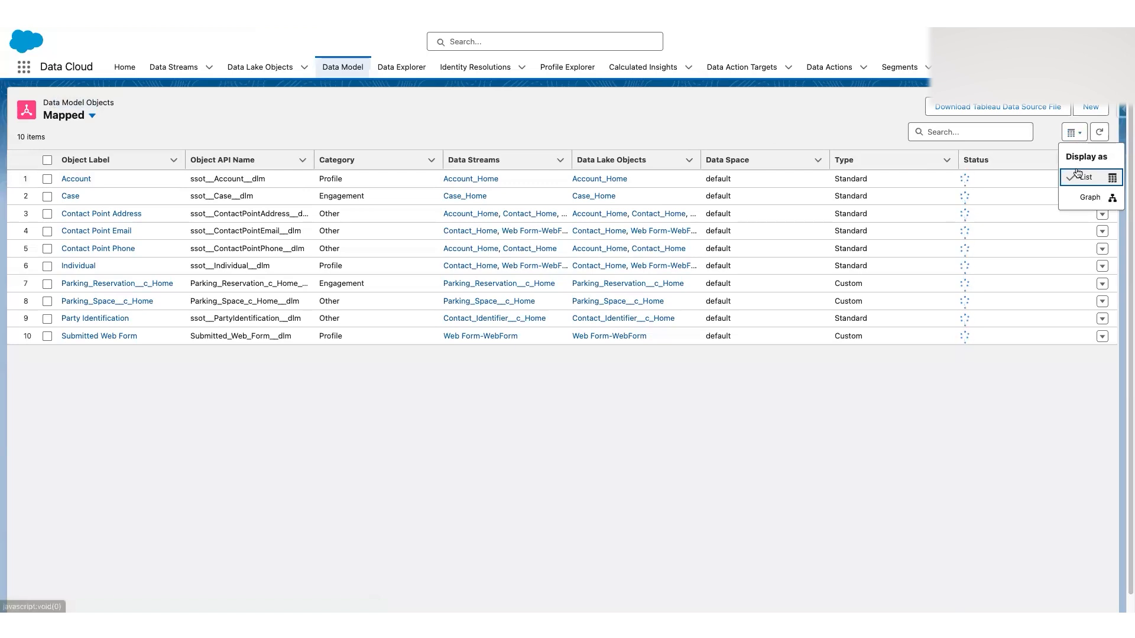
left_click(1081, 200)
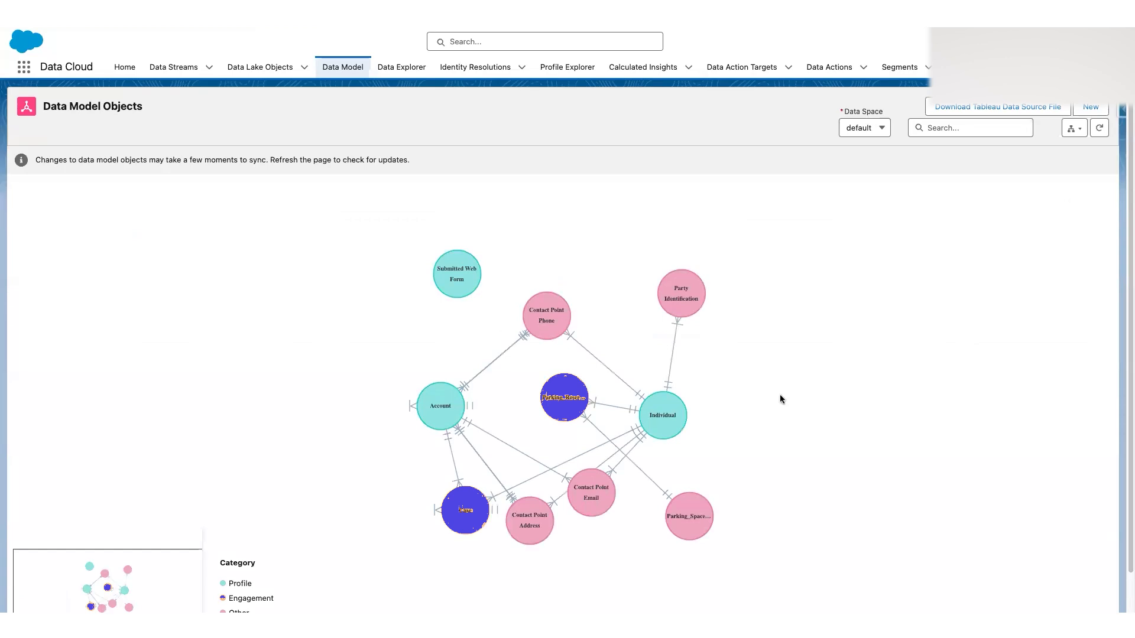
Examine the graph's relationships among Individual, Account, Case and the parking objects, and switch the display back to a list.
right_click(739, 366)
key("Escape")
scroll(763, 424, "down", 5)
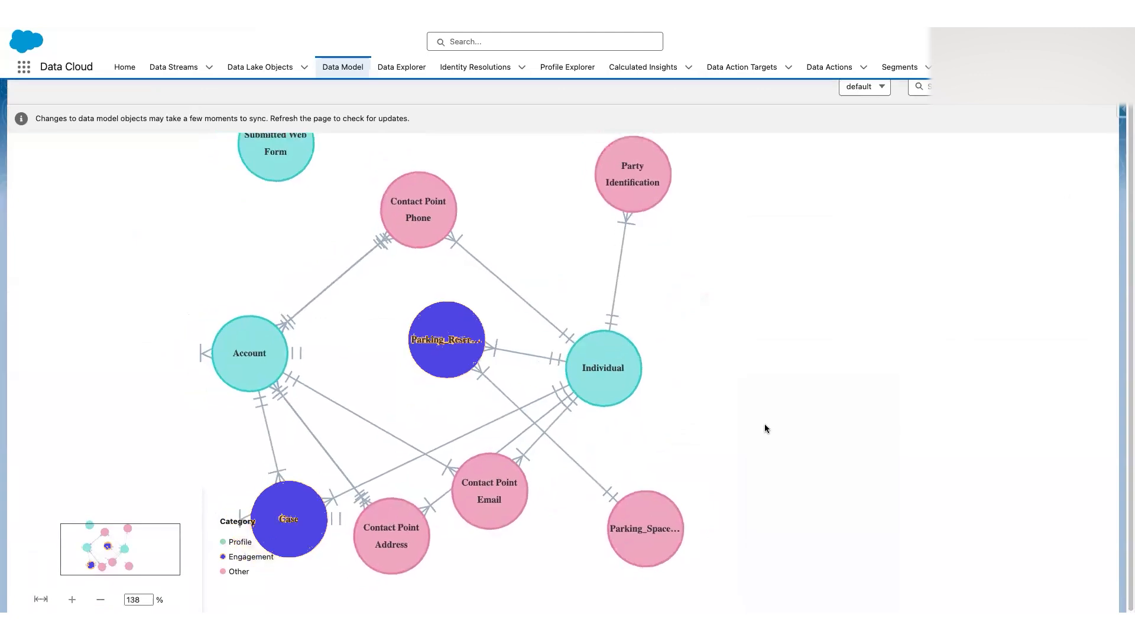
scroll(764, 424, "down", 2)
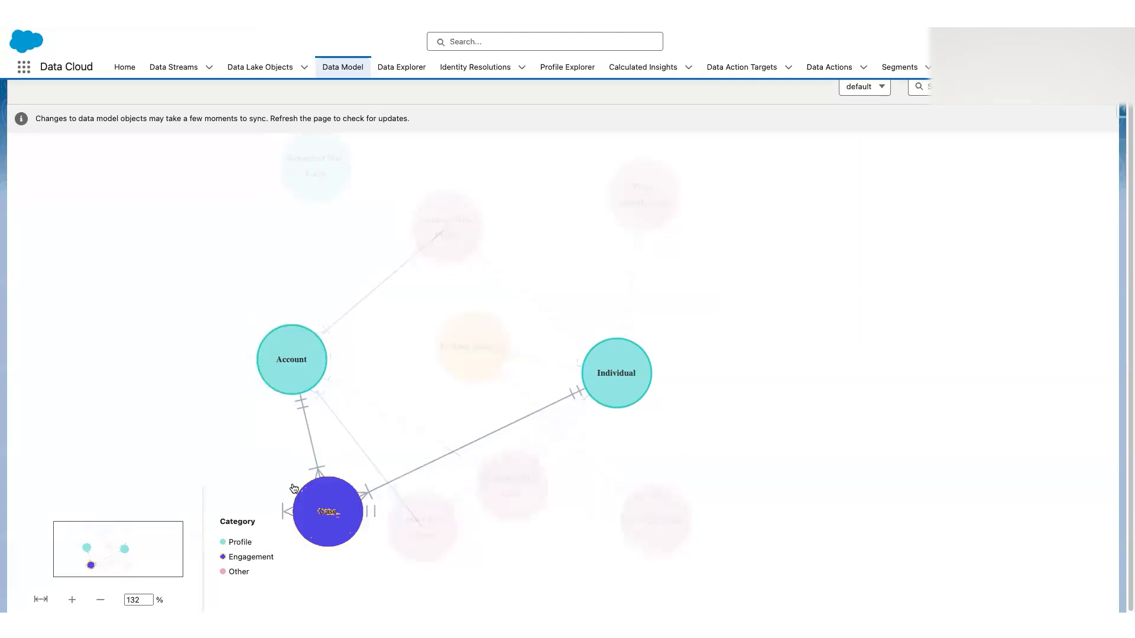
scroll(157, 265, "down", 3)
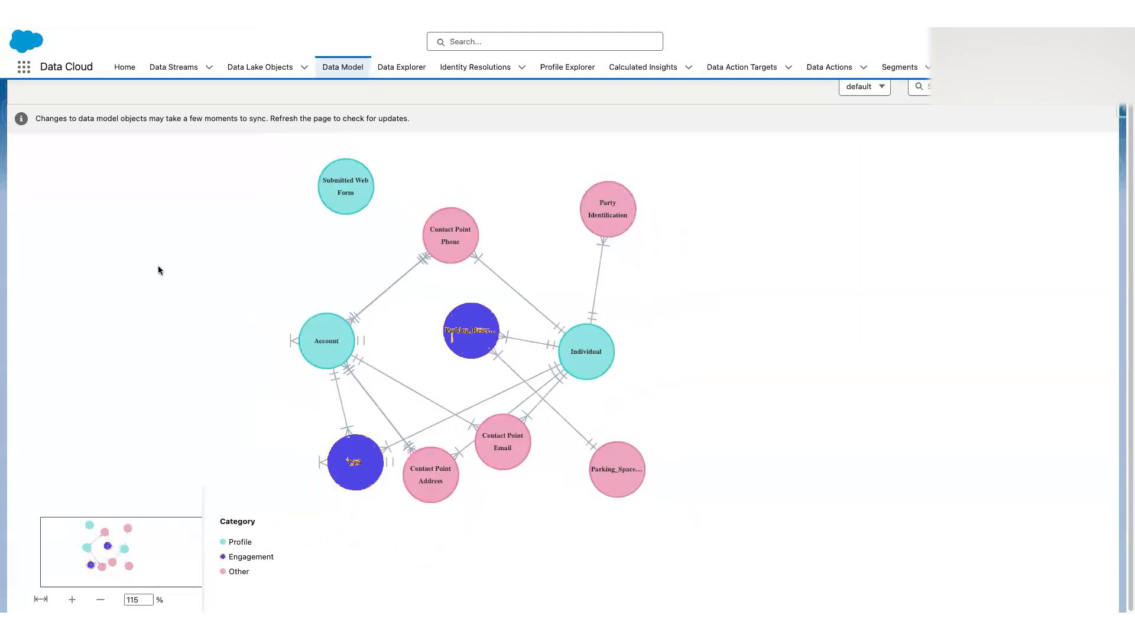
scroll(158, 264, "up", 1)
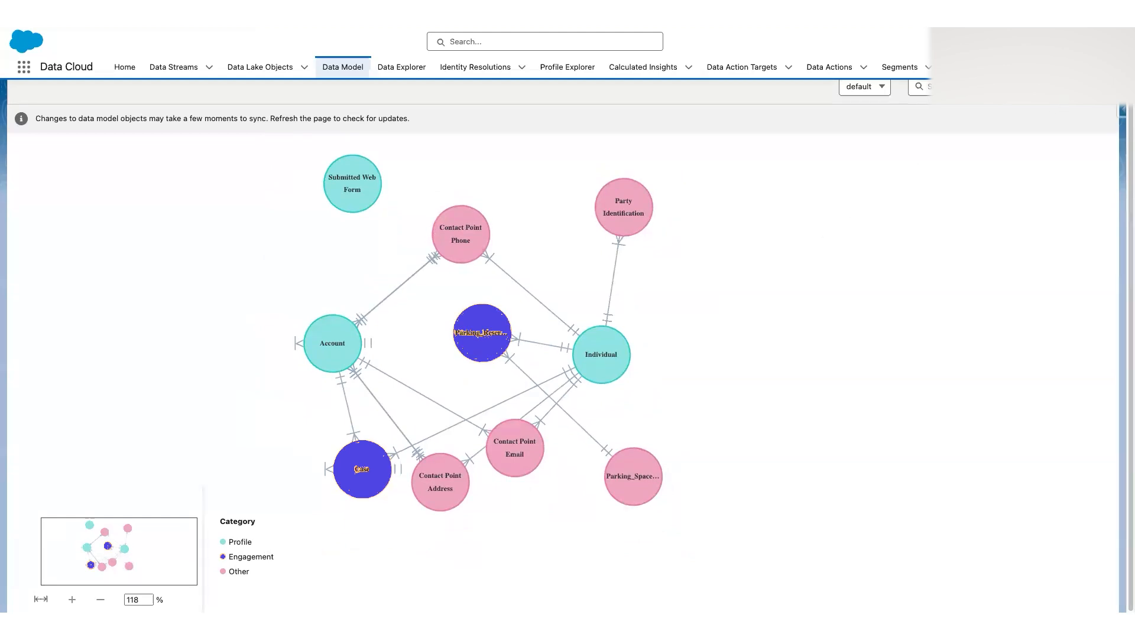
left_click(1122, 110)
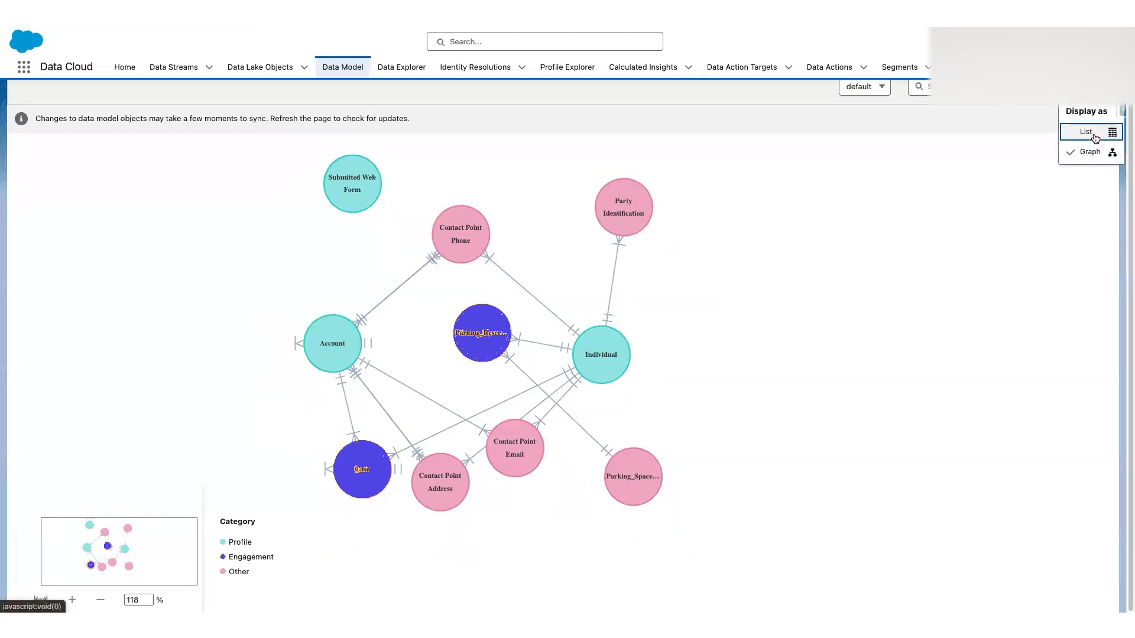
left_click(1095, 137)
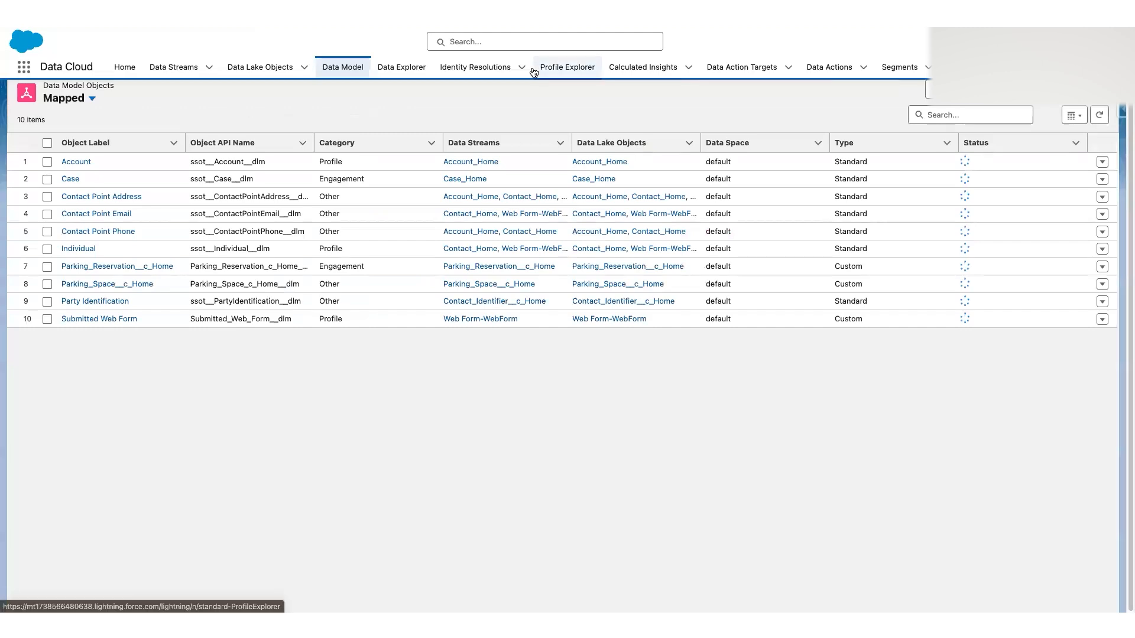
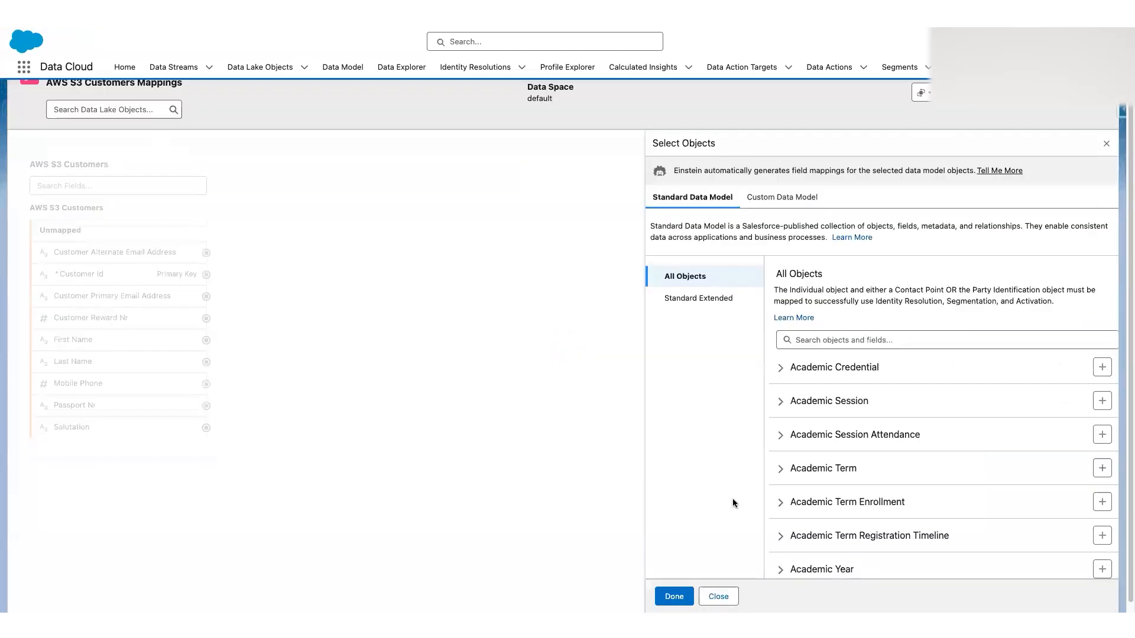
Add the standard Individual and Contact Point Phone objects as mapping targets for AWS S3 Customers.
left_click(847, 339)
type("indivi")
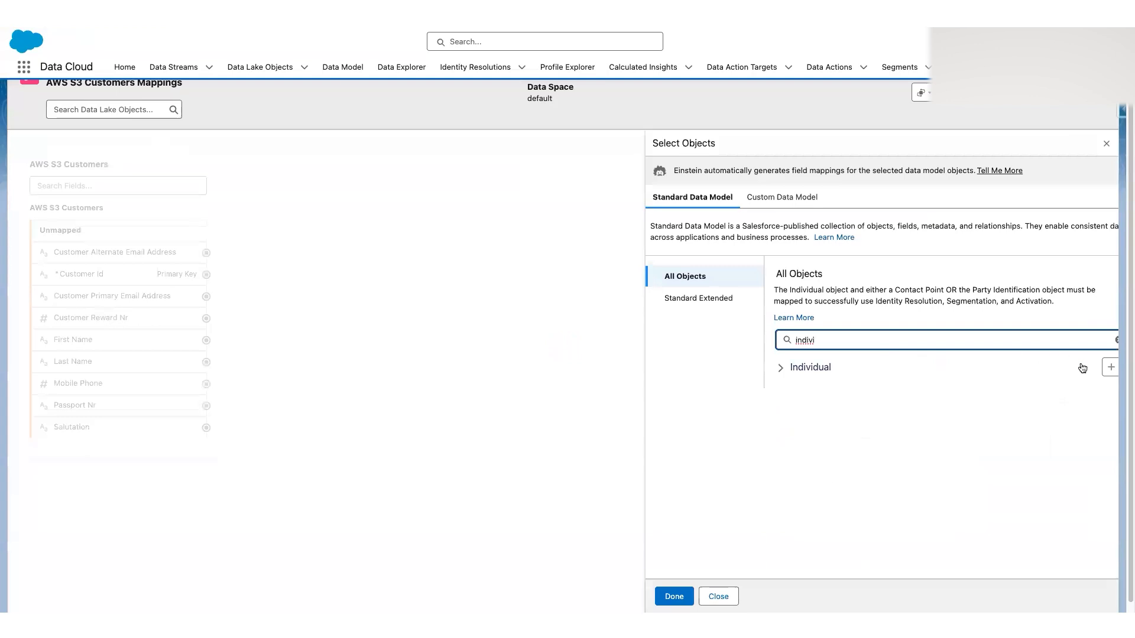
left_click(1110, 368)
triple_click(941, 339)
type("contact poi")
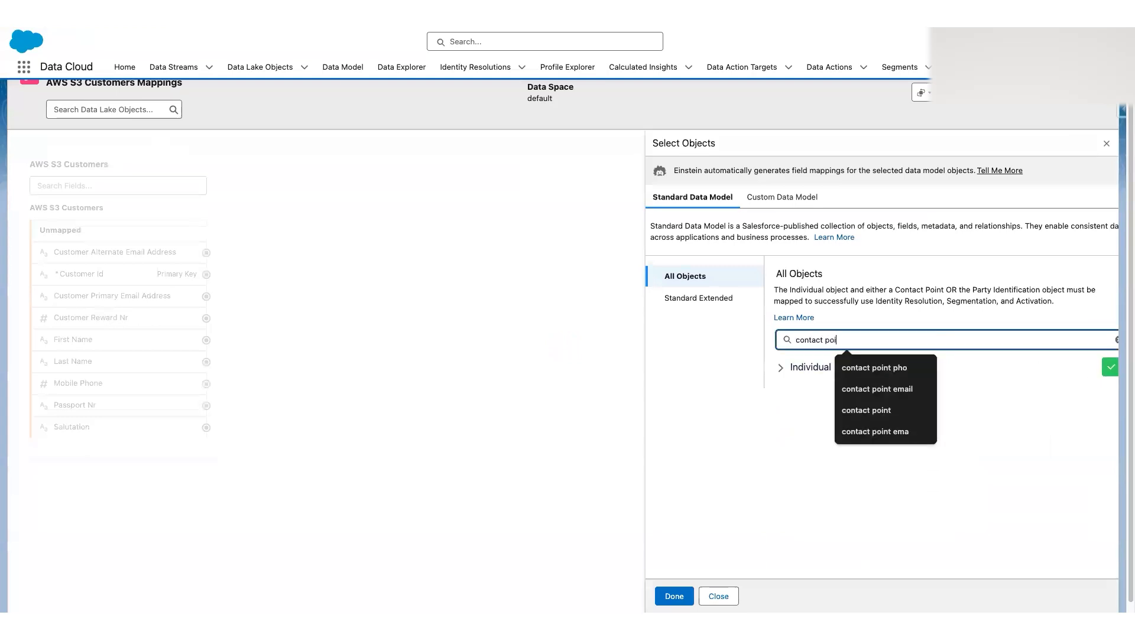
type("nt pho")
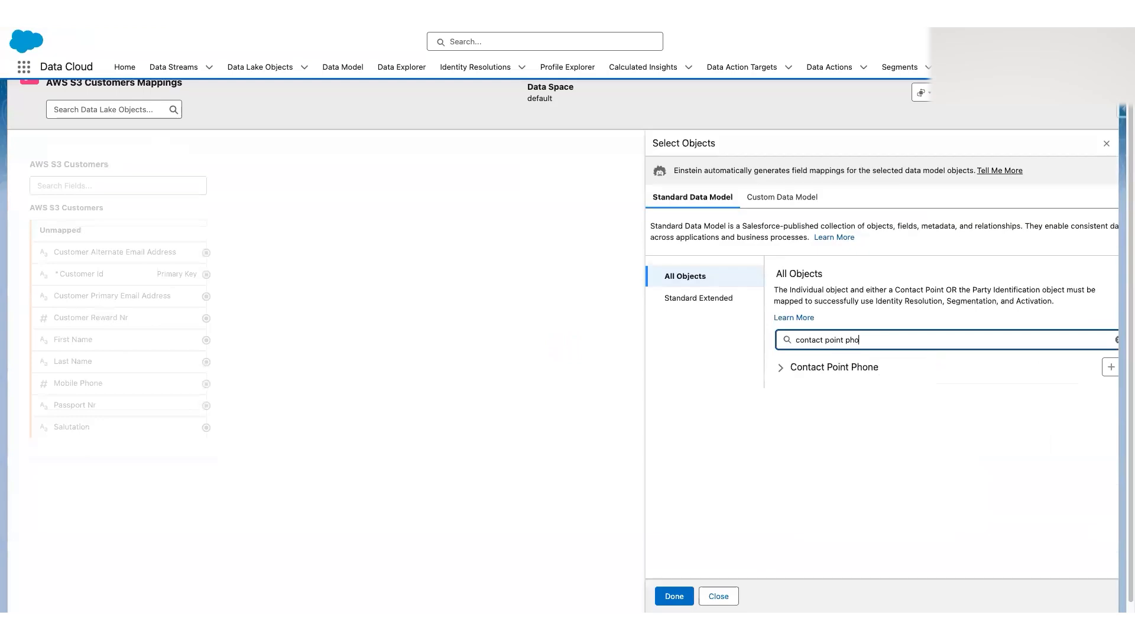
left_click(1112, 368)
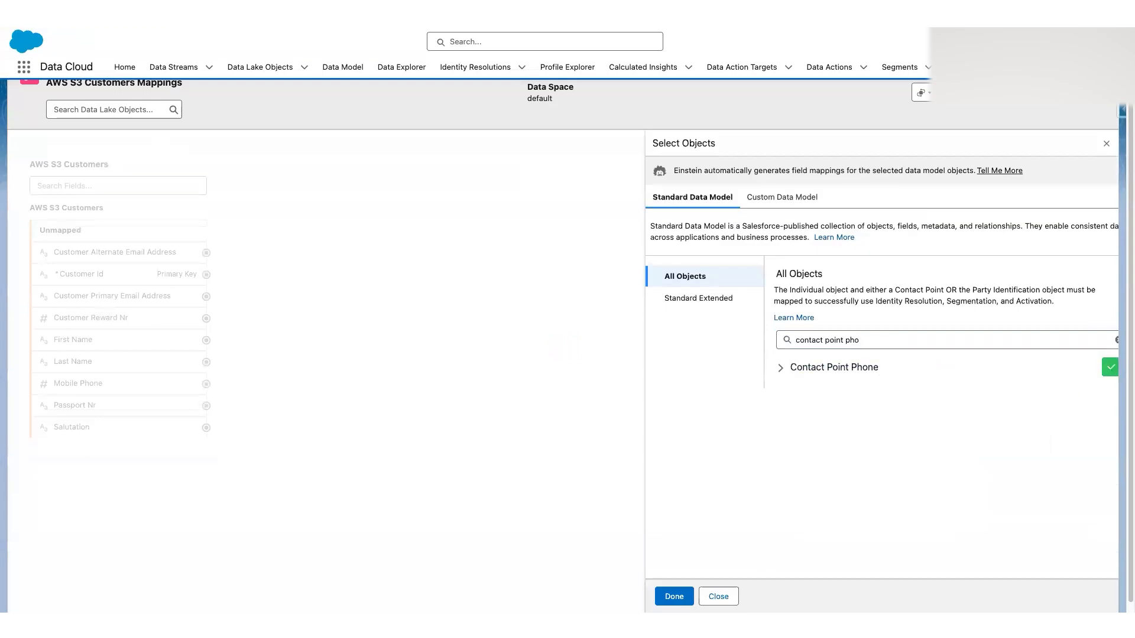
left_click(673, 597)
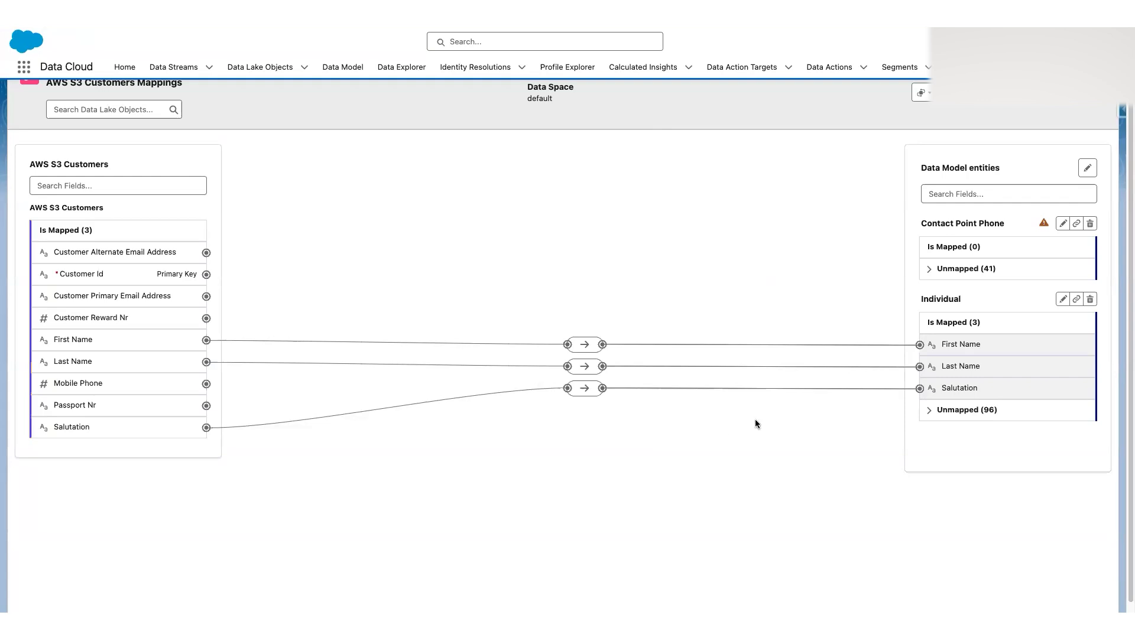
Find the Individual Id field, map Customer Id to it, and clear the field search.
left_click(940, 193)
type("individual")
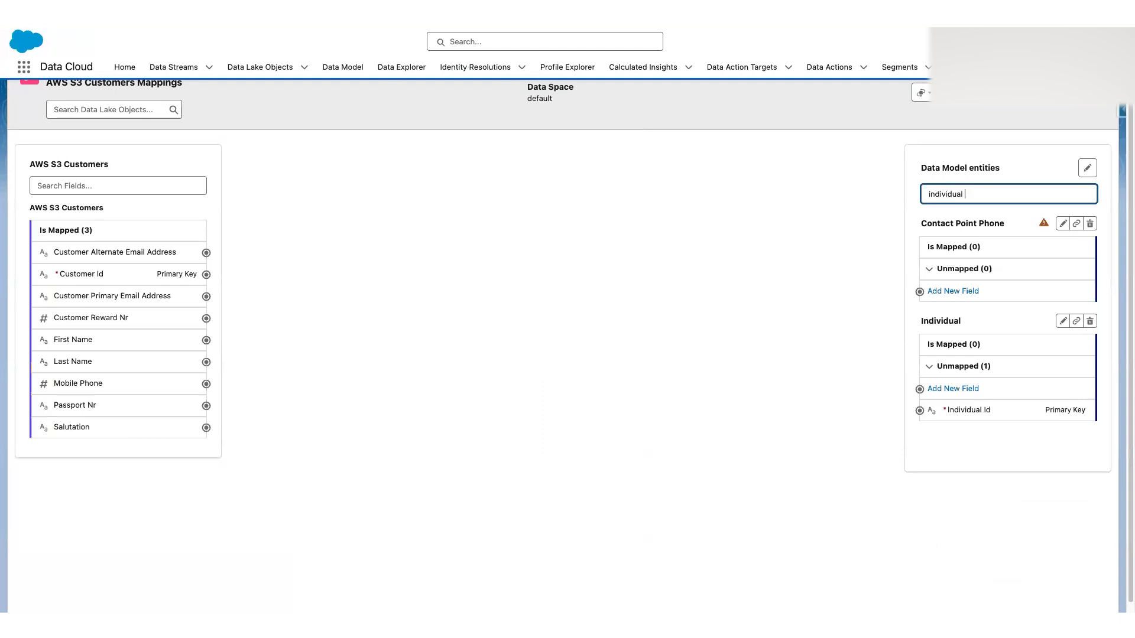
left_click(99, 276)
left_click(936, 413)
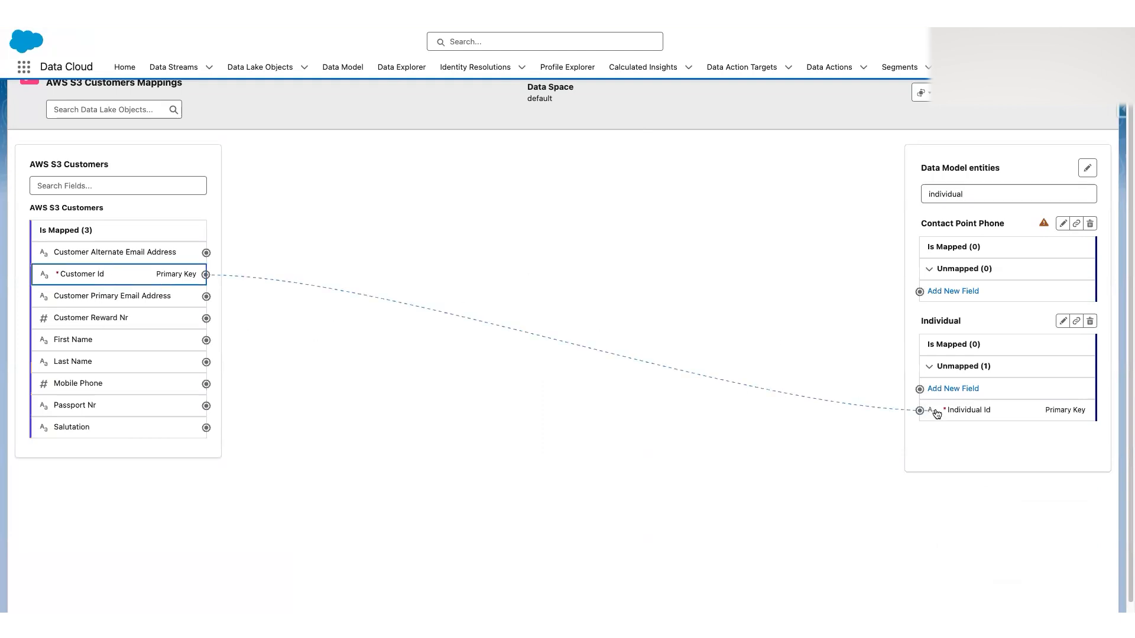
left_click(937, 414)
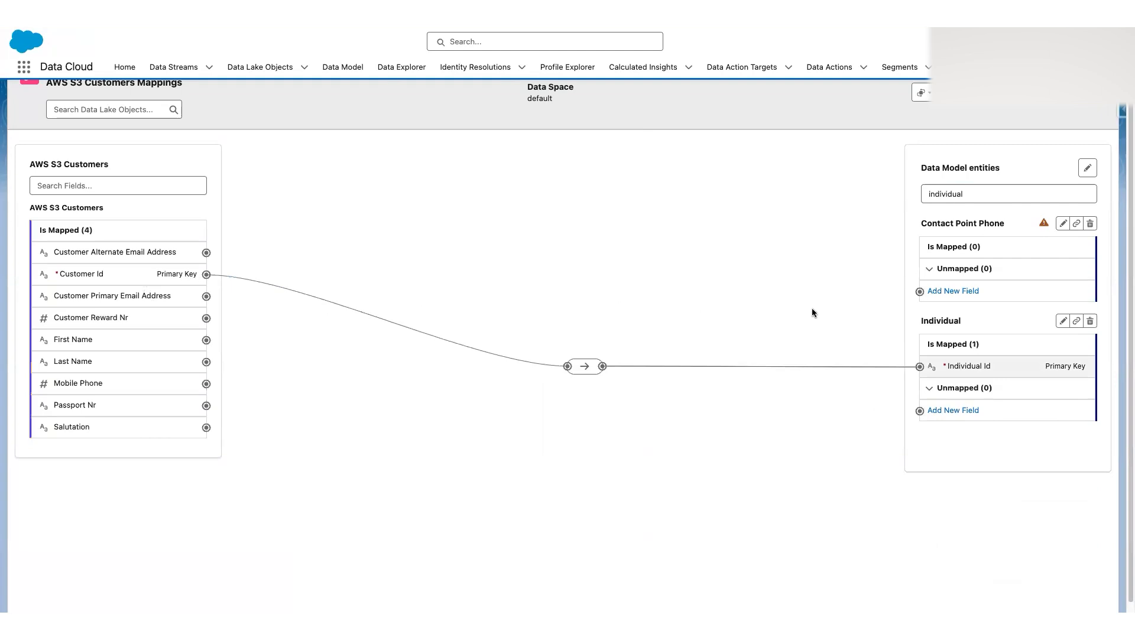
left_click(975, 195)
key("super+a")
key("BackSpace")
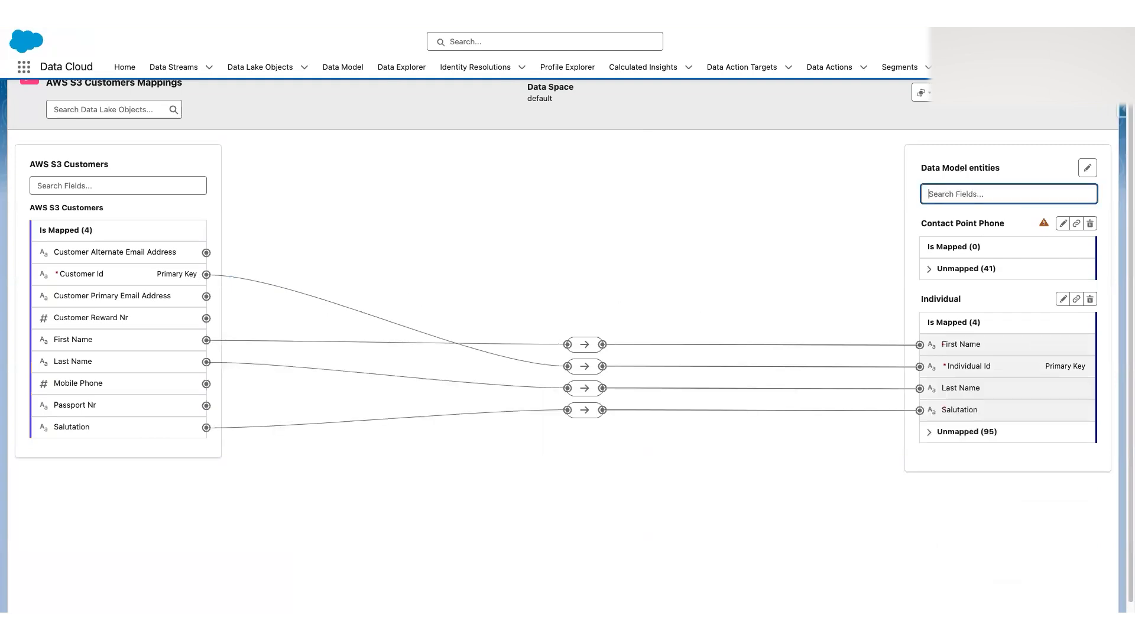
left_click(504, 242)
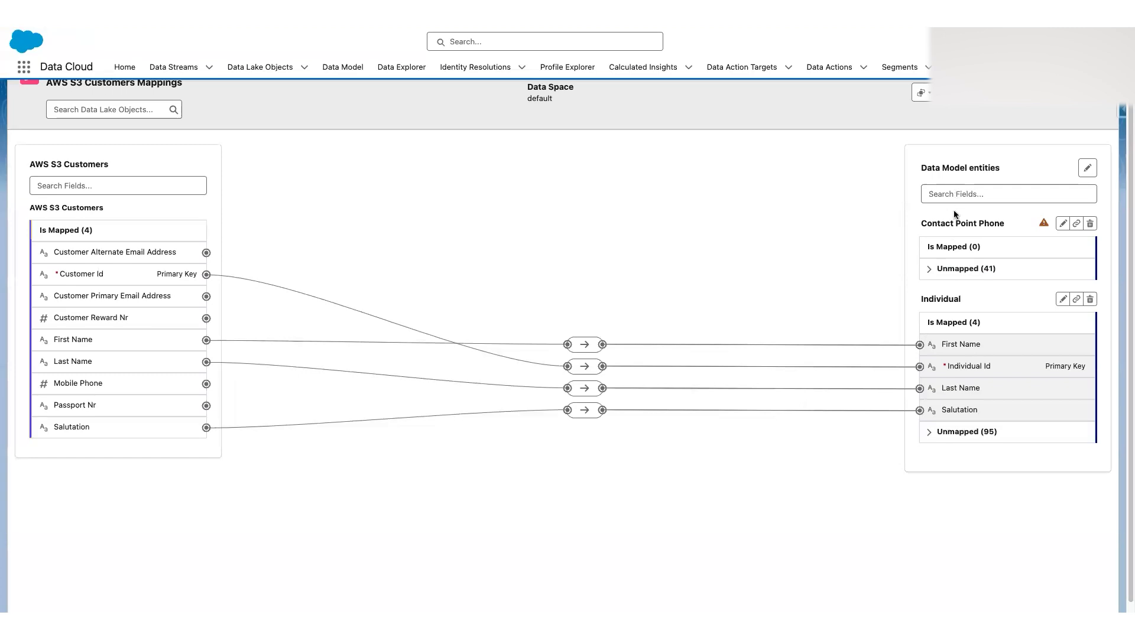
Expand Contact Point Phone's unmapped fields and map Customer Id to Contact Point Phone Id.
left_click(930, 269)
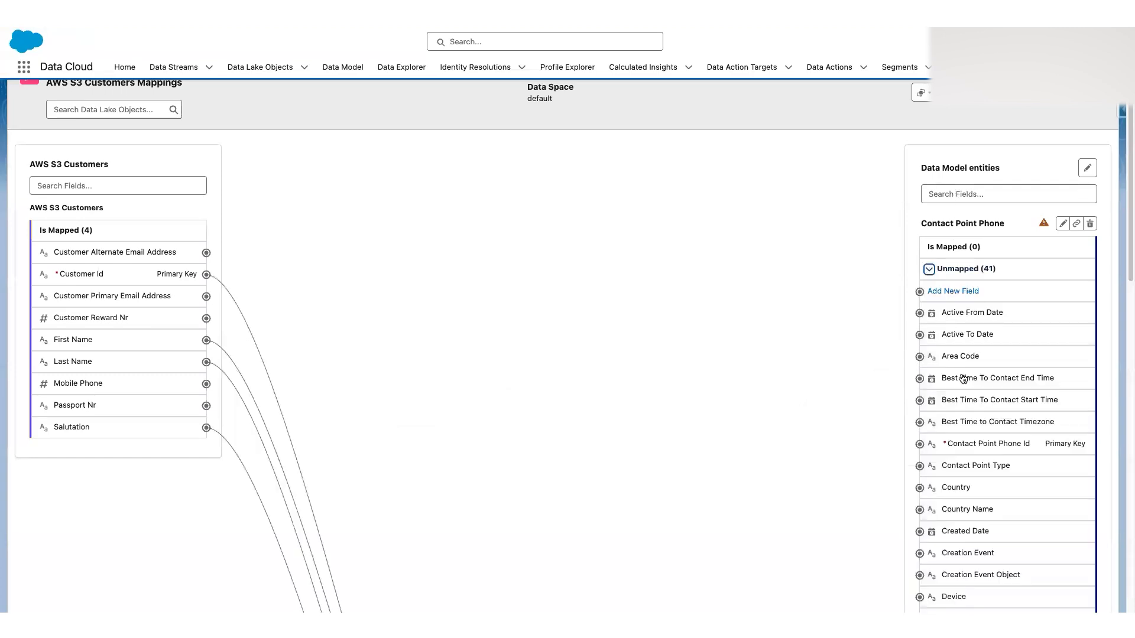
scroll(964, 384, "down", 2)
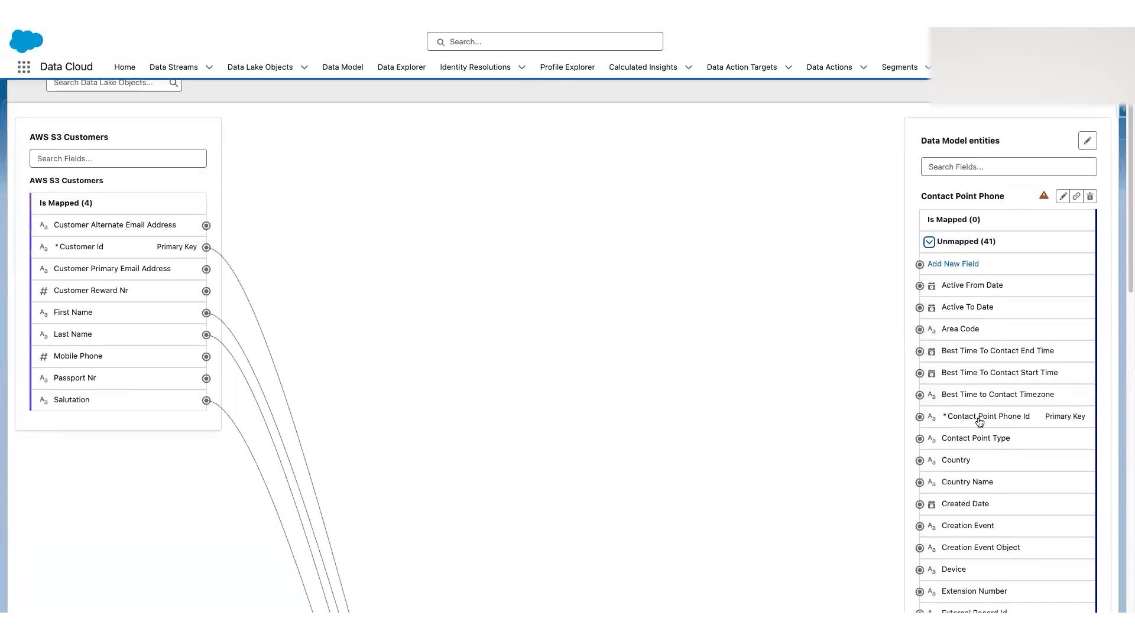
left_click(127, 249)
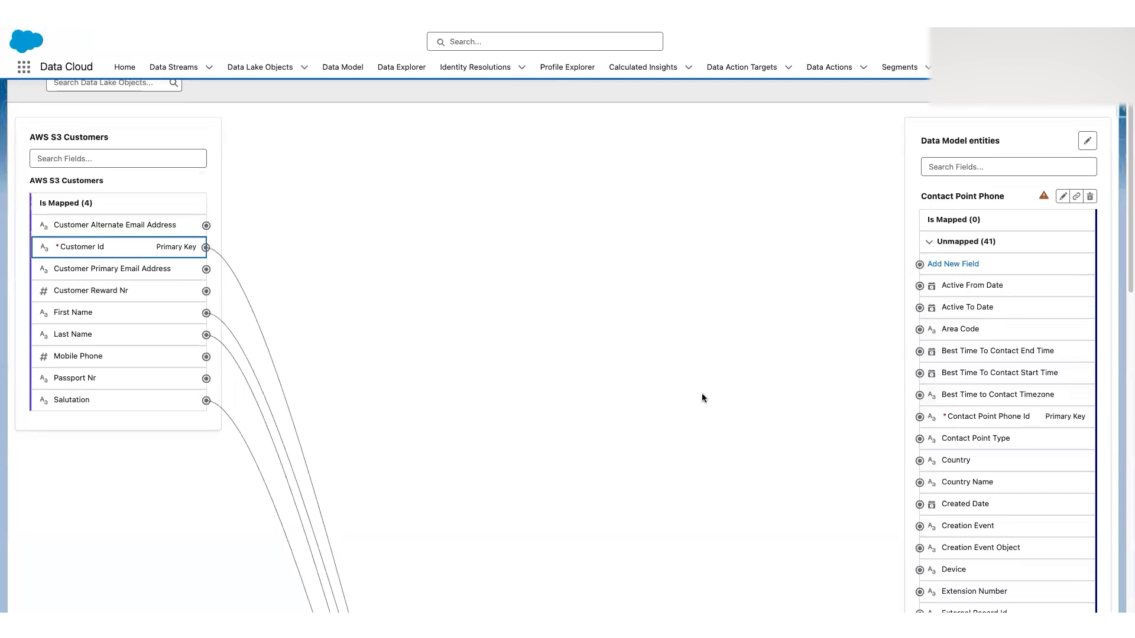
left_click(952, 417)
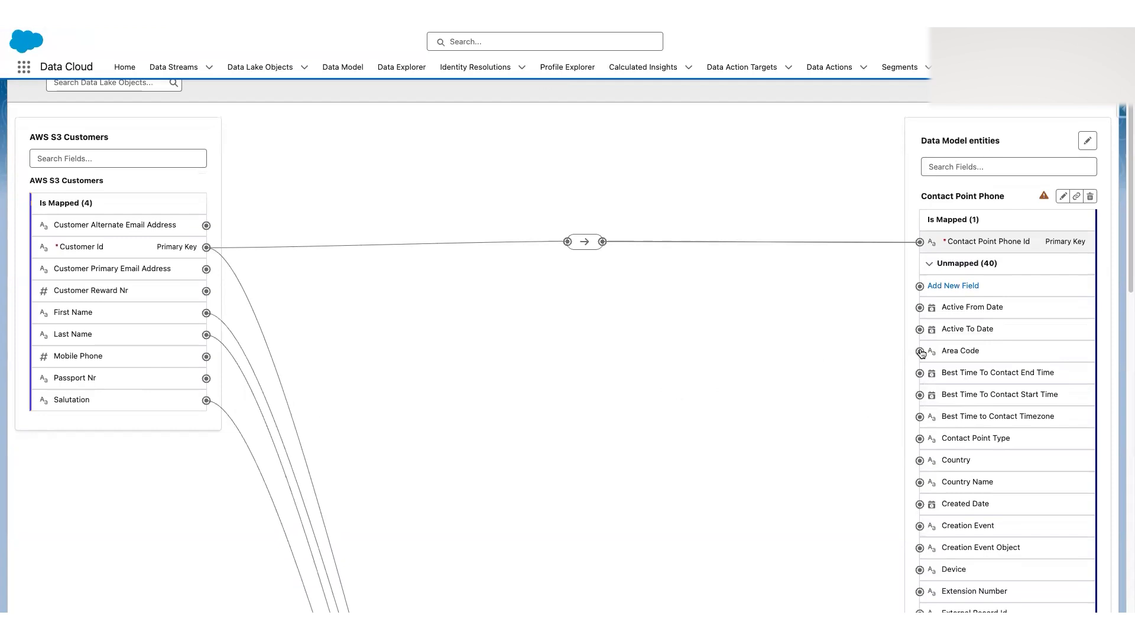
Find the E164 field, review the Contact Point Phone warning, and map Mobile Phone to Formatted E164 Phone Number.
left_click(979, 167)
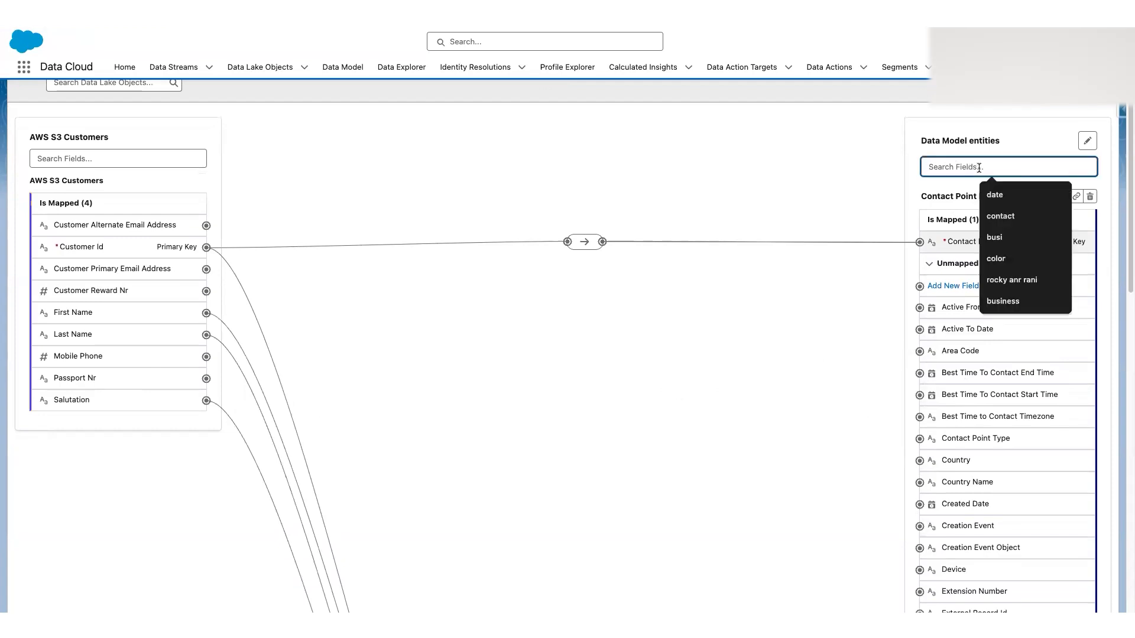
type("E164")
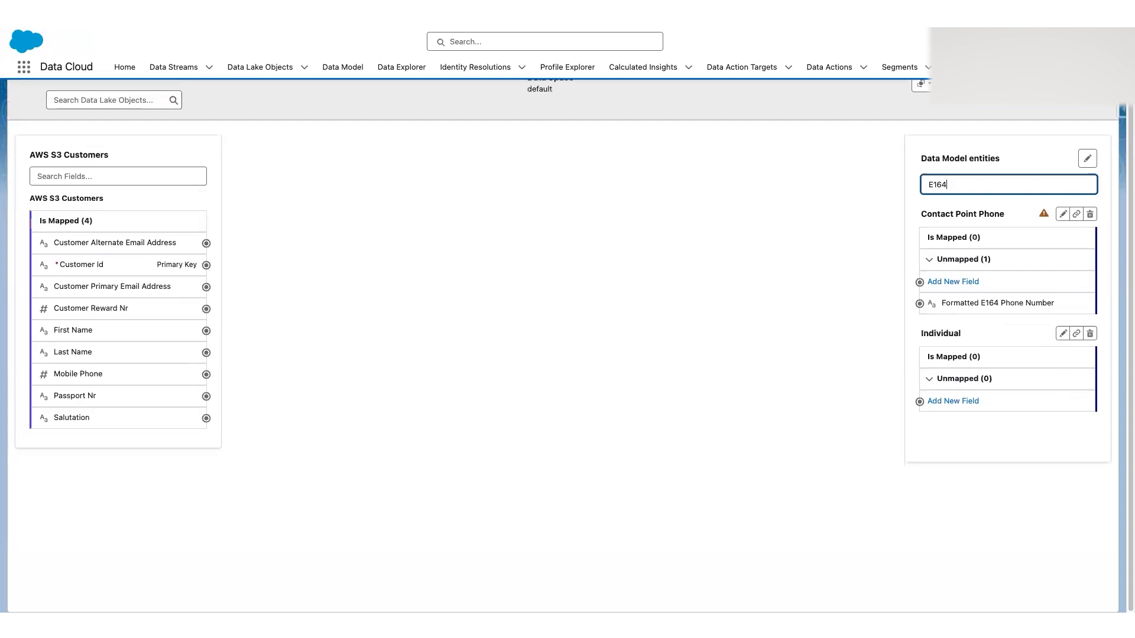
left_click(1042, 211)
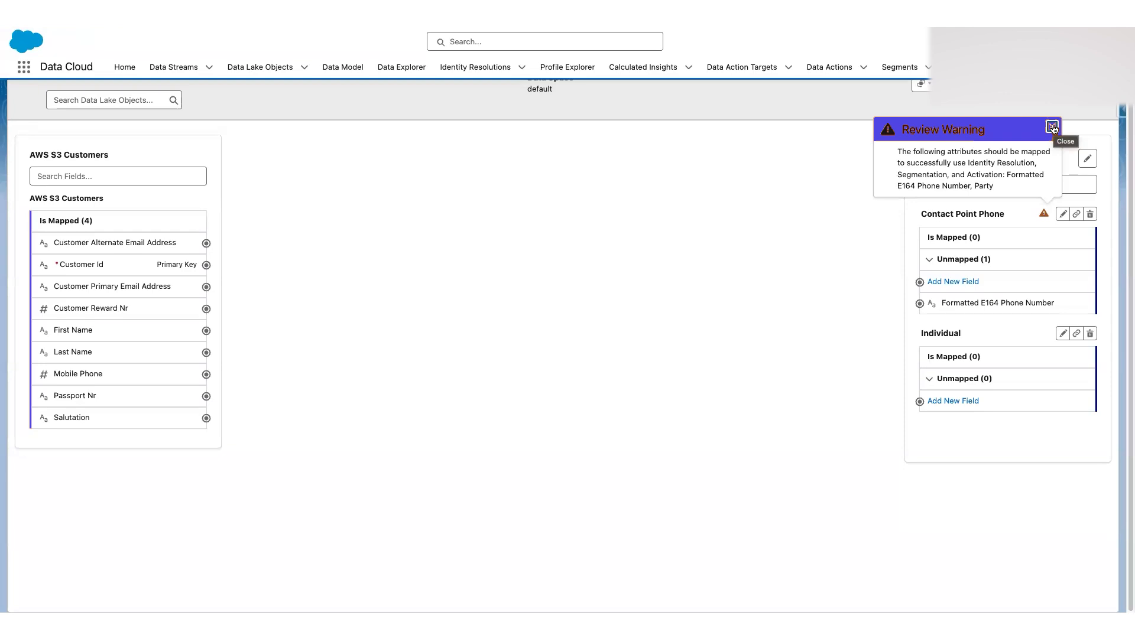
left_click(1053, 128)
left_click(136, 375)
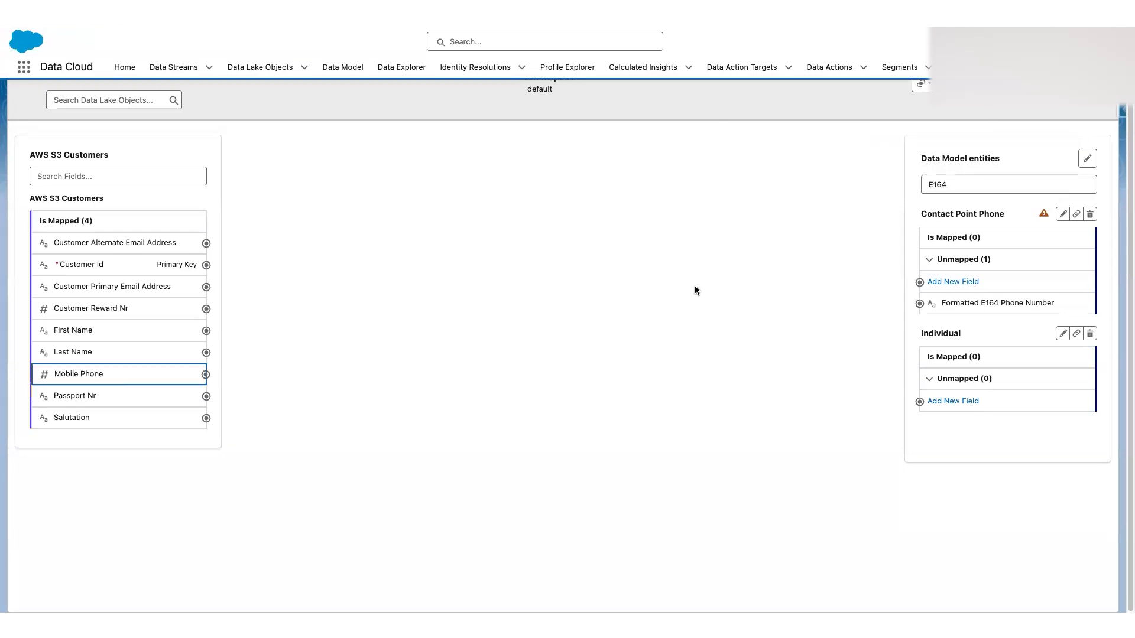
left_click(956, 307)
Map Customer Id to Contact Point Phone's Party field, and save and close the AWS S3 Customers mappings.
left_click(977, 183)
key("ctrl+a")
type("party")
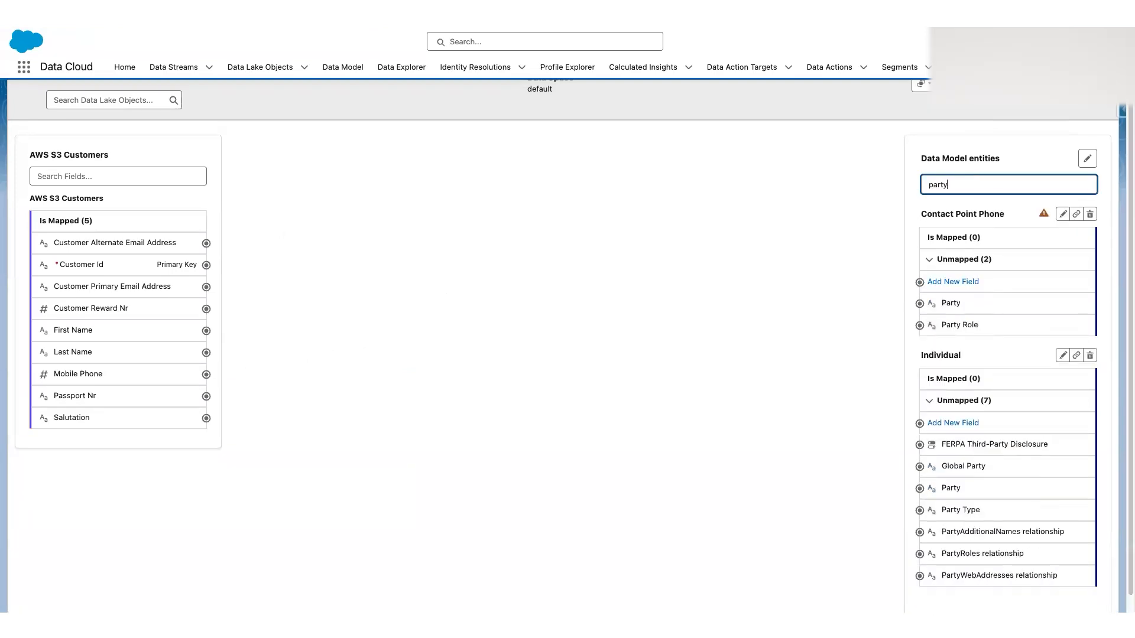
left_click(134, 273)
left_click(949, 303)
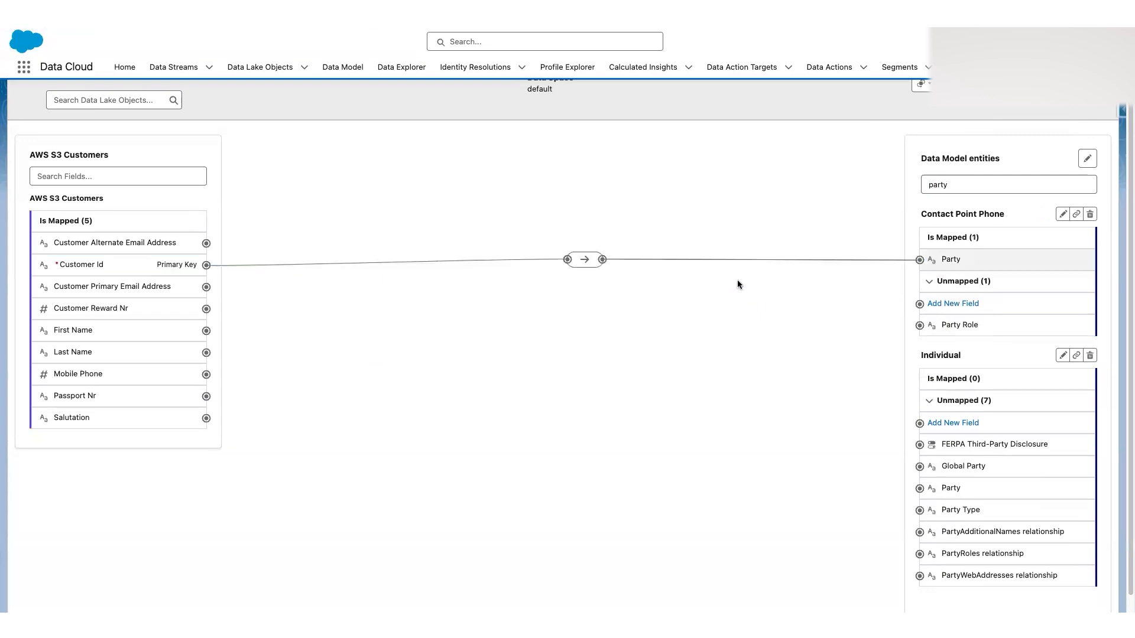
left_click(973, 183)
key("ctrl+a")
key("BackSpace")
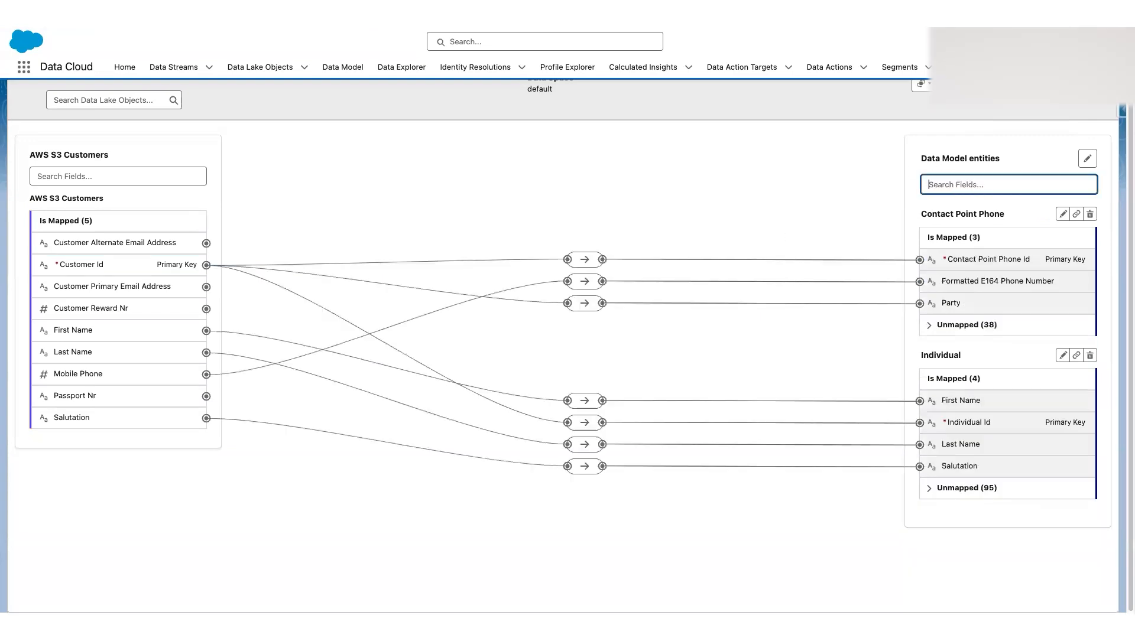
left_click(750, 208)
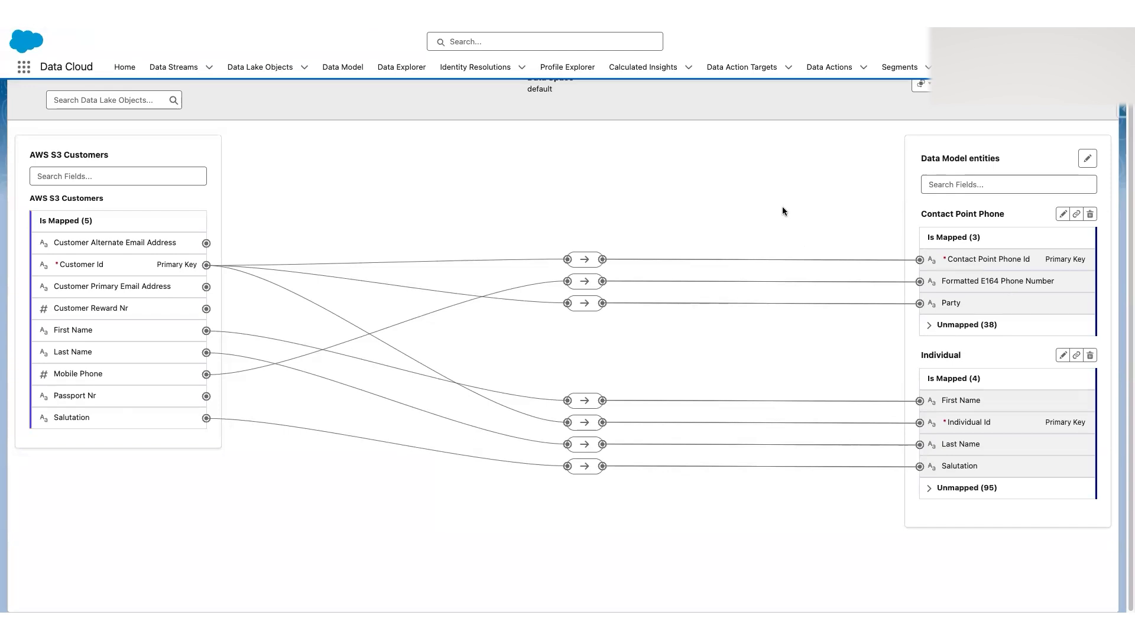
scroll(782, 211, "up", 2)
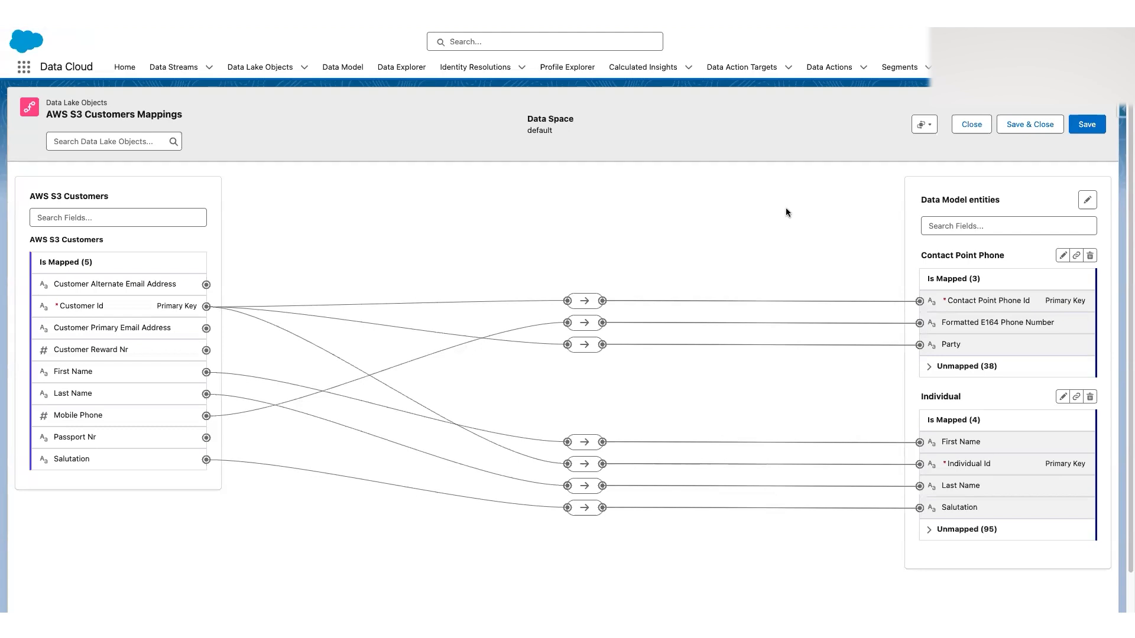
left_click(1015, 126)
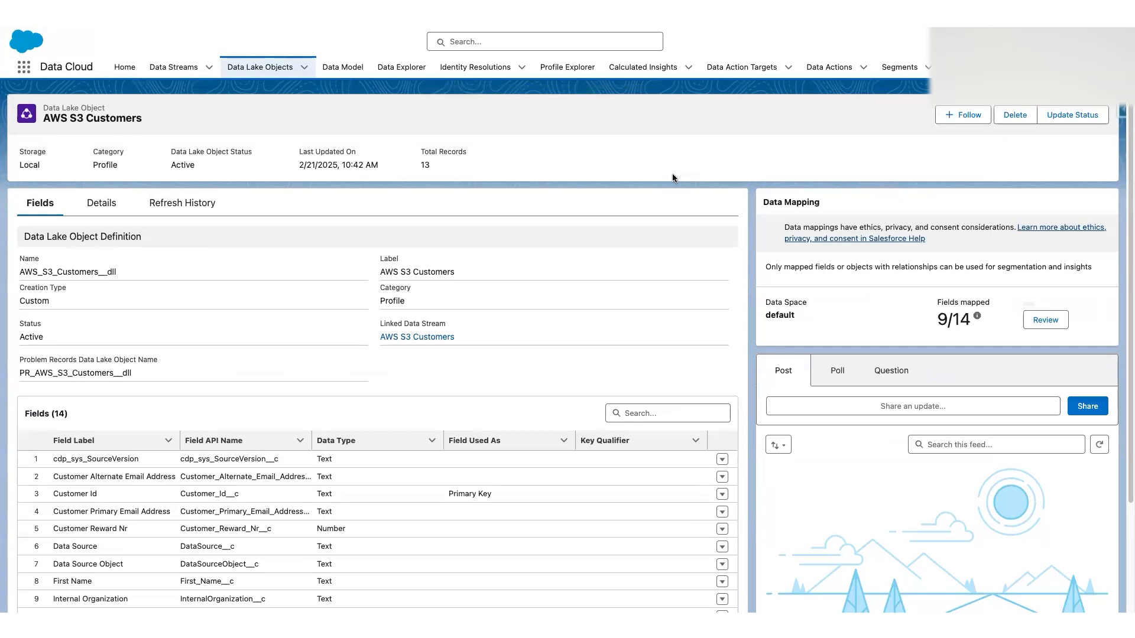
Open the Email Address List data lake object and start its data mapping.
left_click(257, 69)
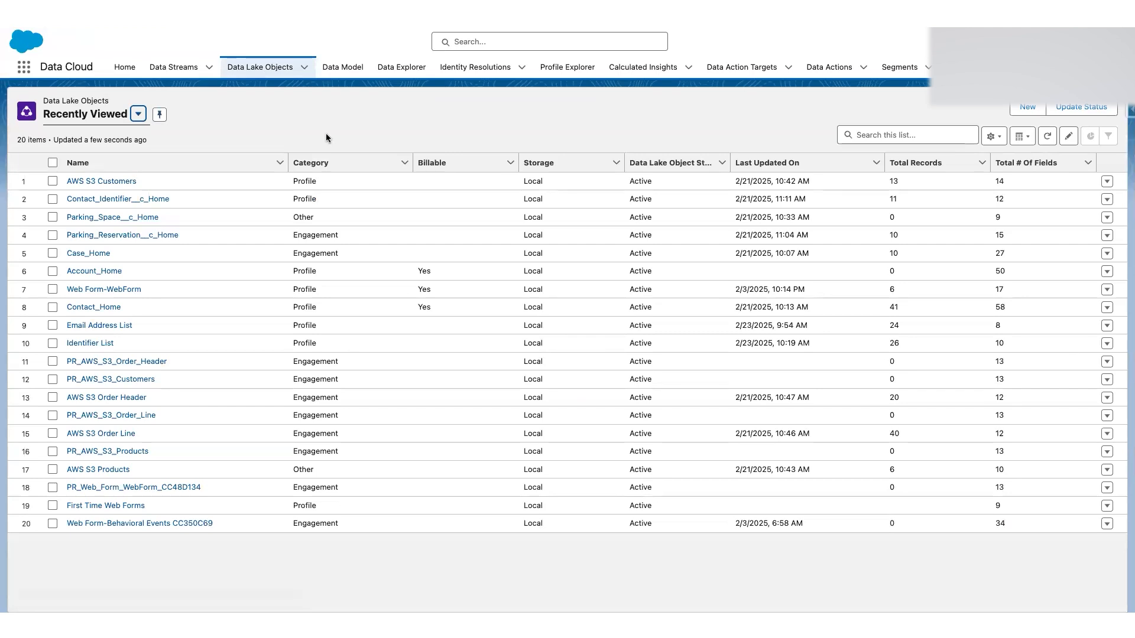
left_click(109, 324)
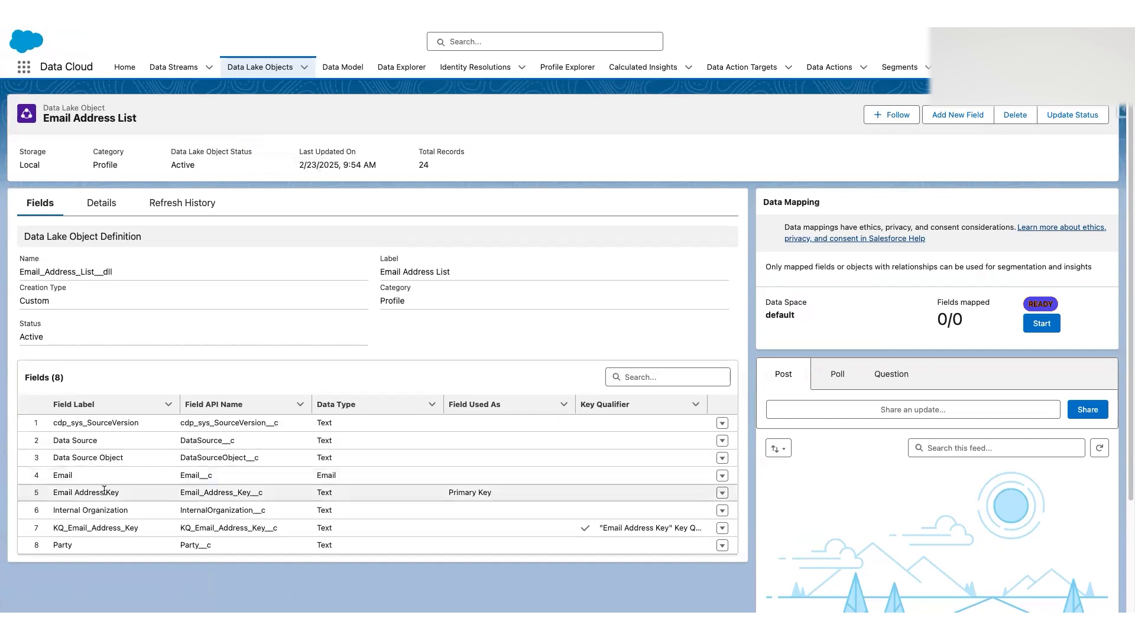
left_click(1041, 324)
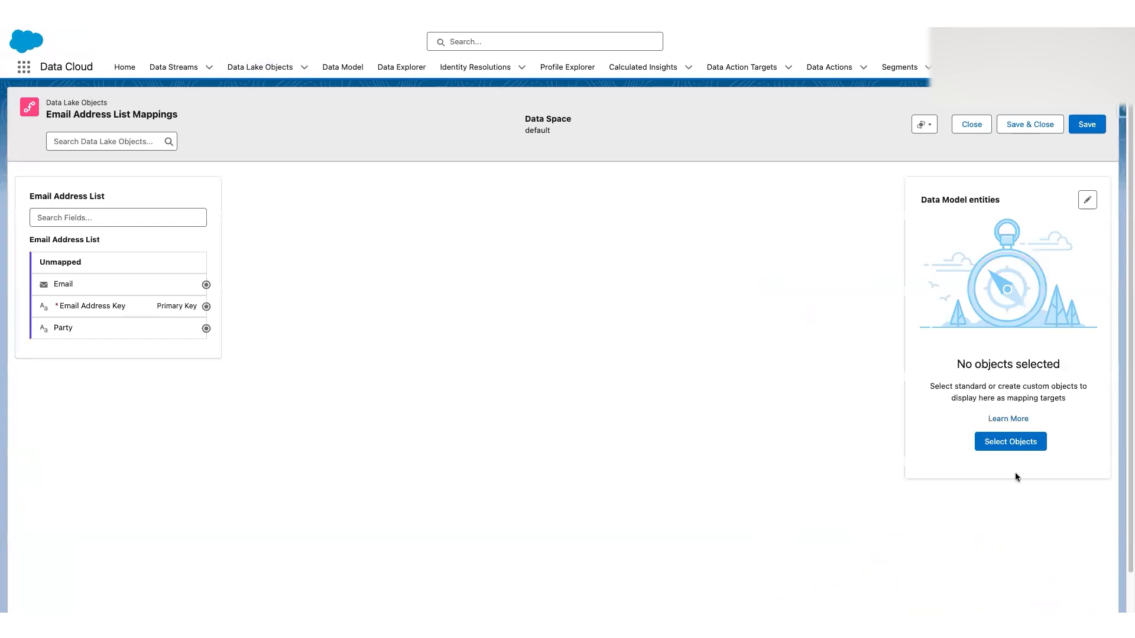
Add the standard Contact Point Email object as the mapping target for Email Address List.
left_click(1011, 446)
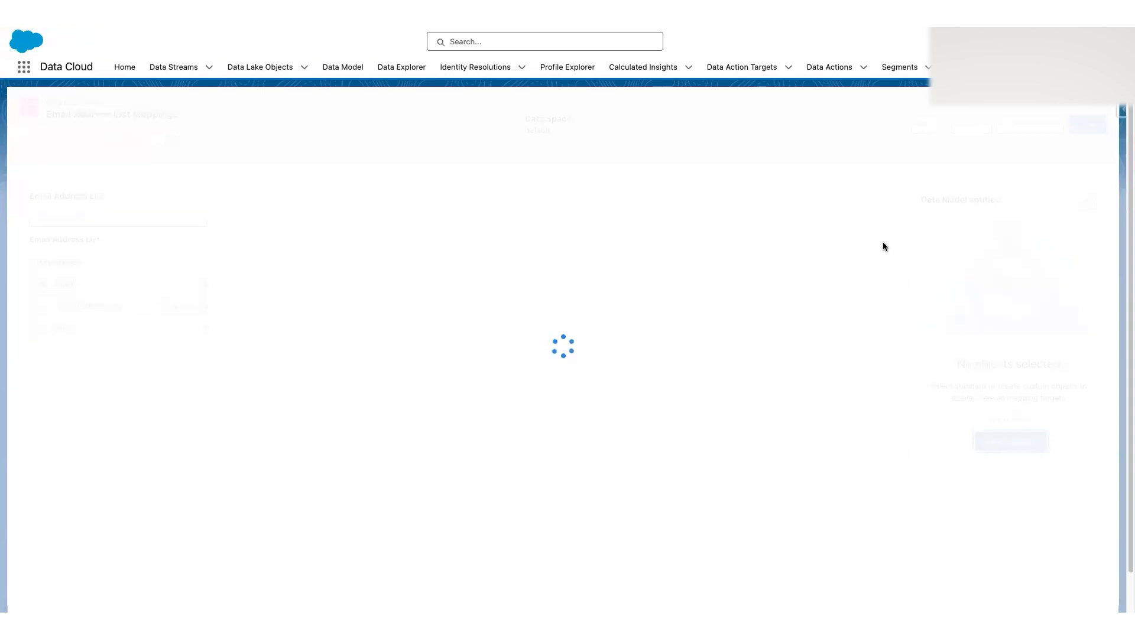
left_click(882, 353)
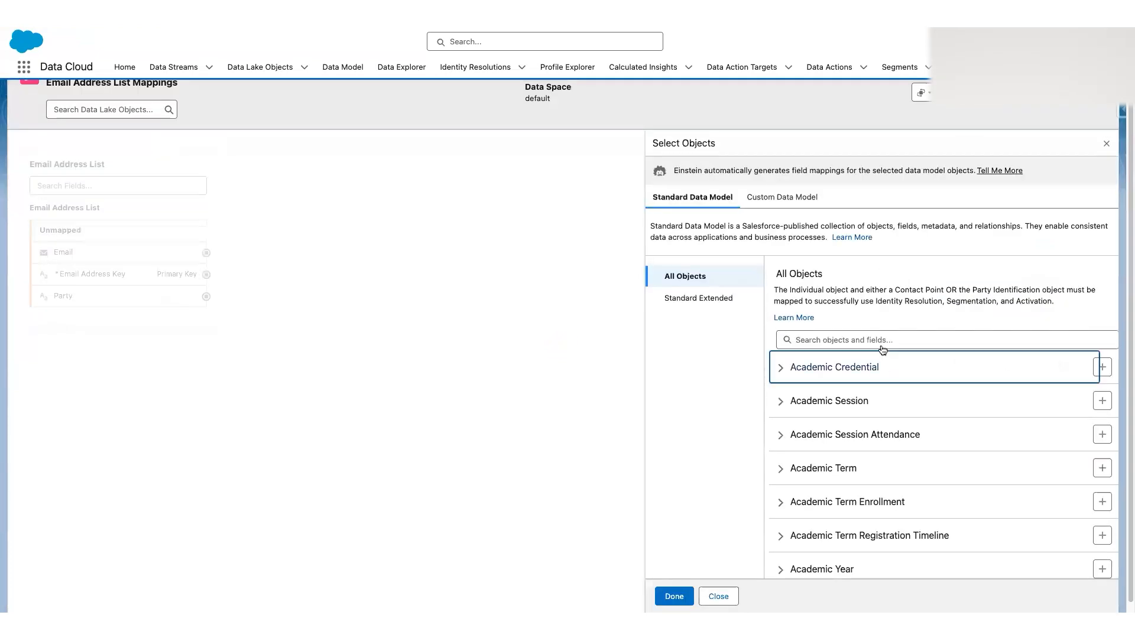
left_click(873, 341)
type("cont")
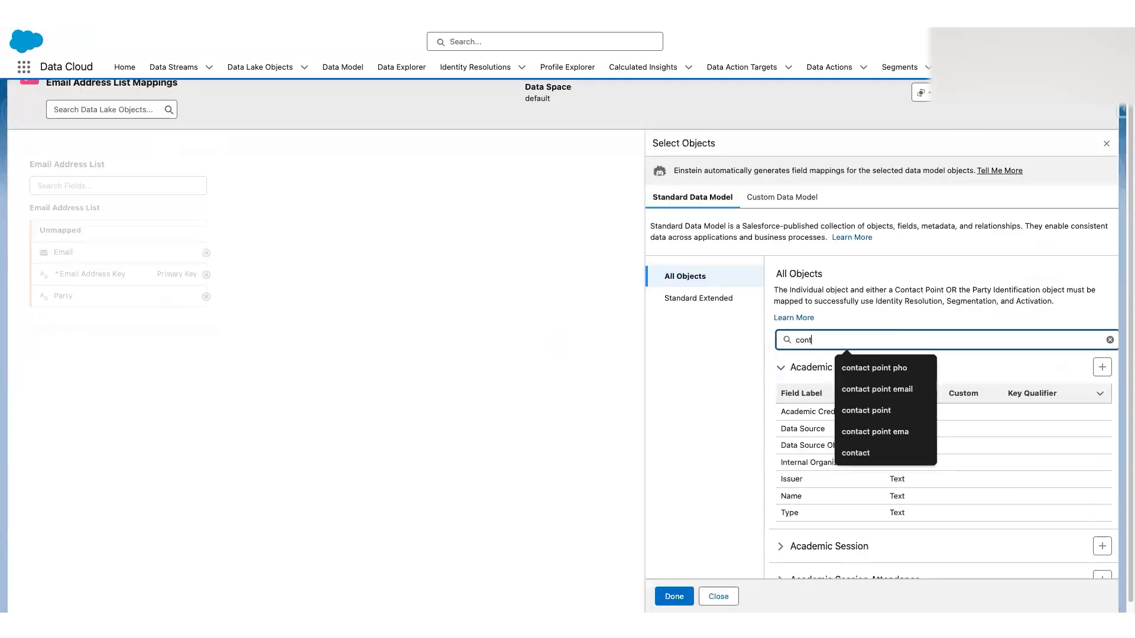
type("act point ")
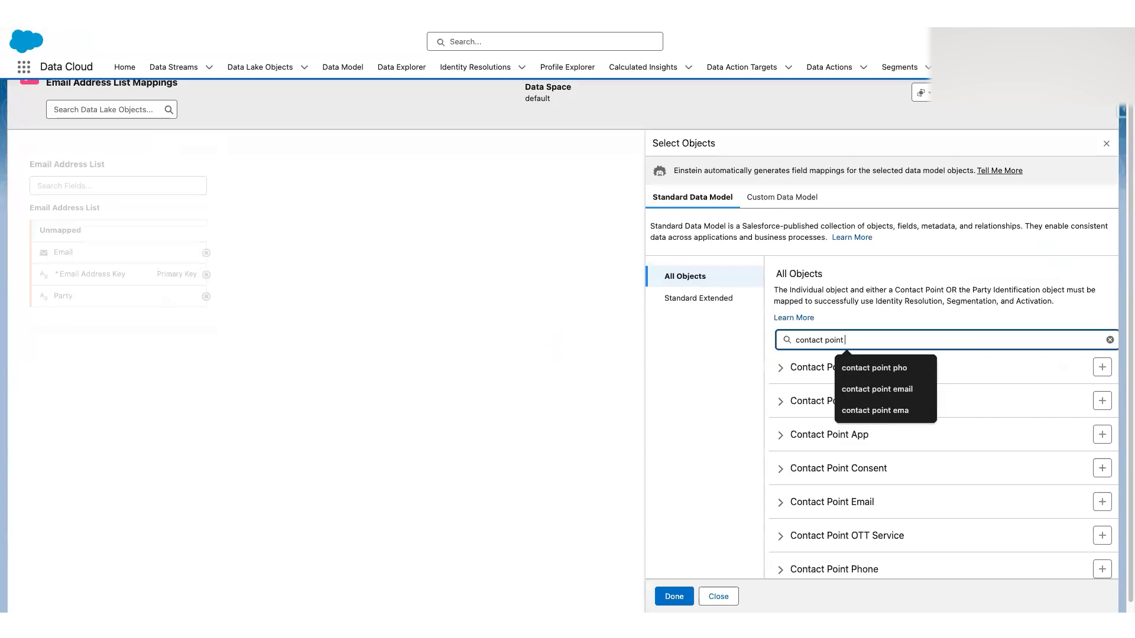
type("email")
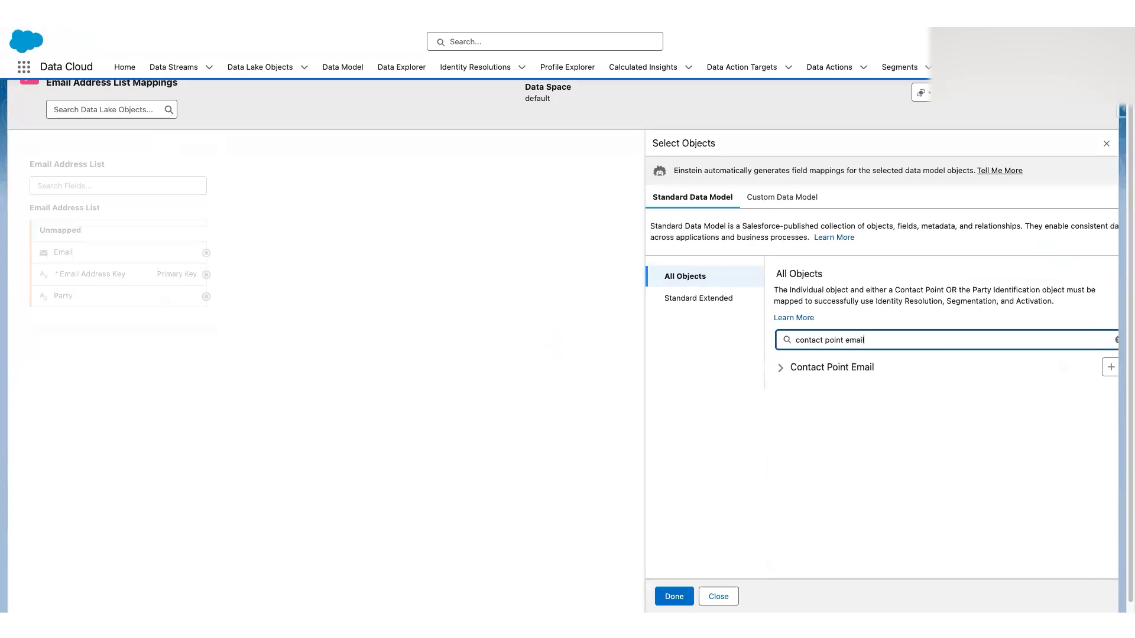
left_click(1105, 369)
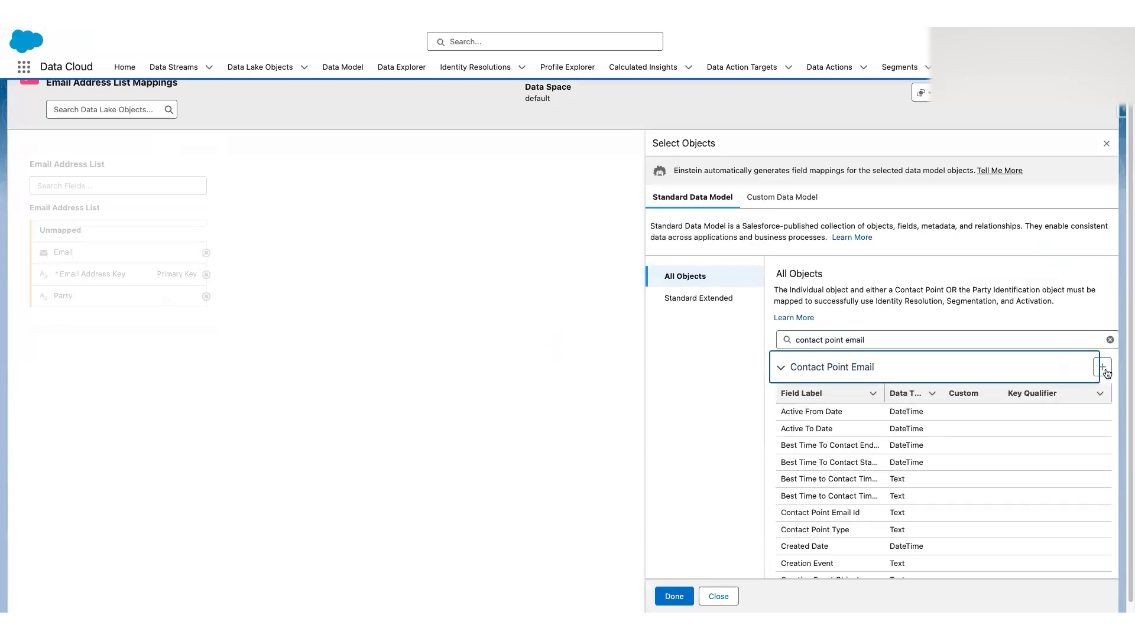
left_click(674, 597)
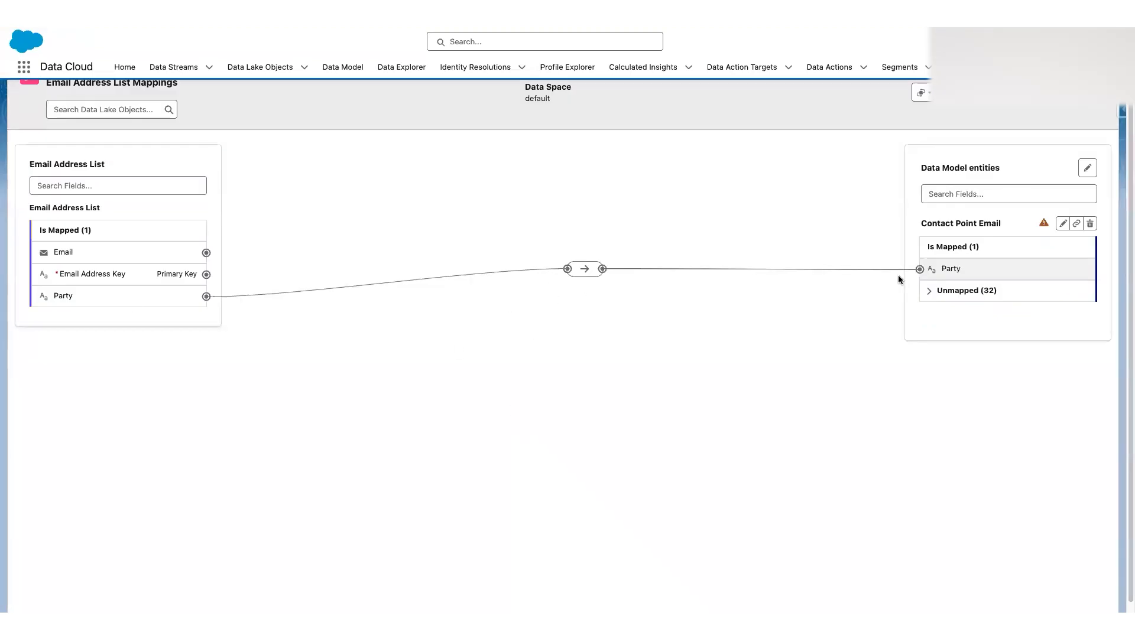
Filter Contact Point Email's fields by "email" and map Email to Email Address and Email Address Key to Contact Point Email Id.
left_click(962, 193)
type("email")
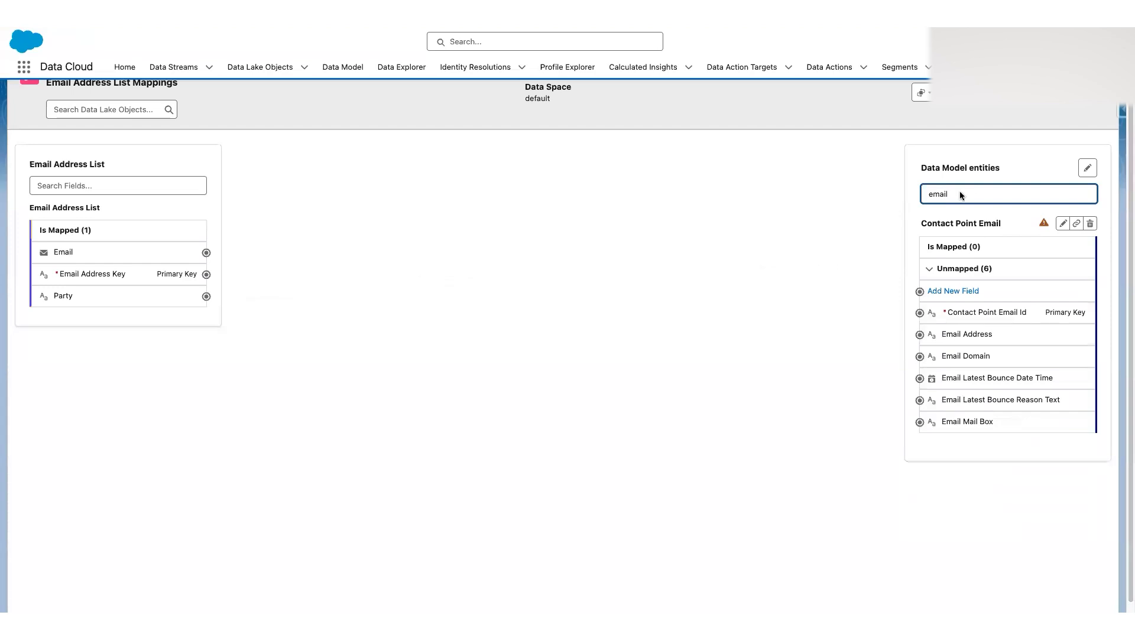
left_click(180, 259)
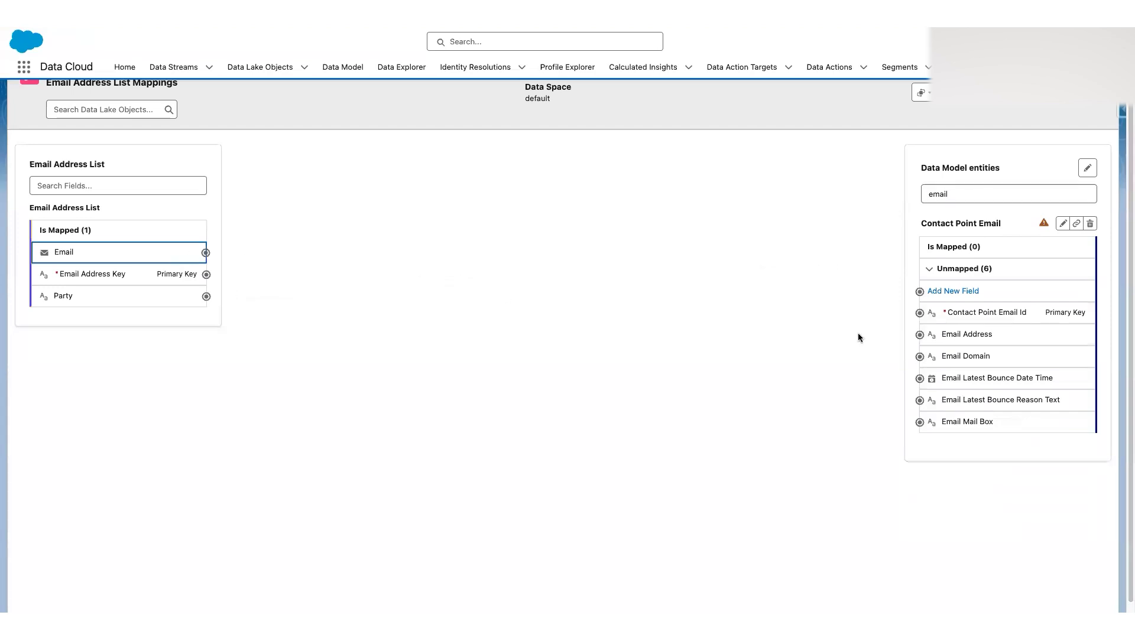
left_click(924, 336)
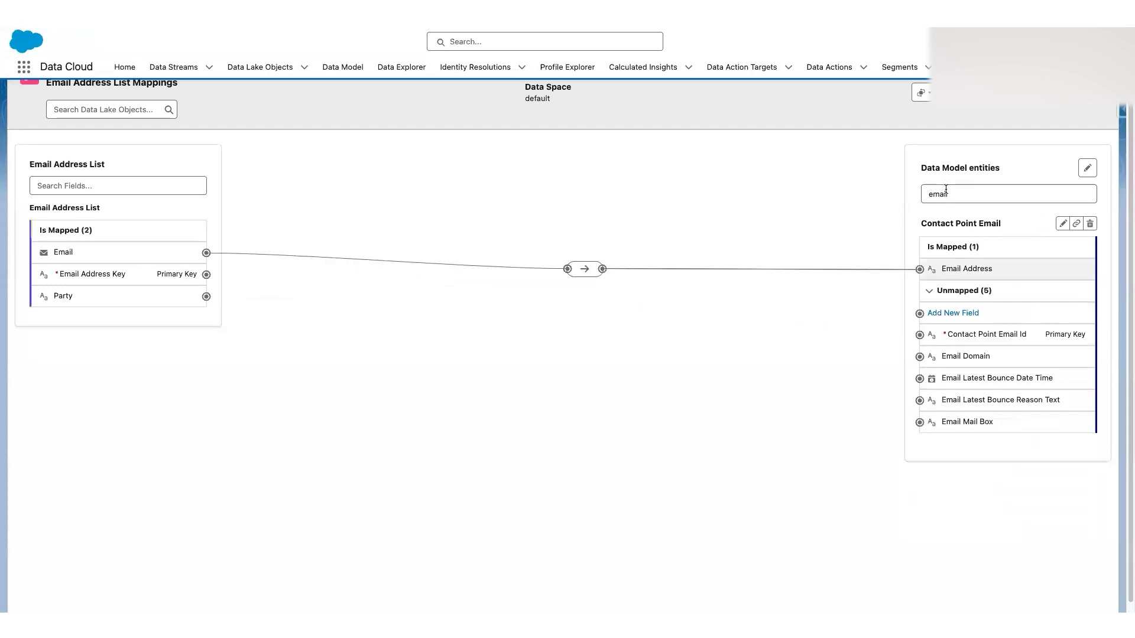
double_click(965, 194)
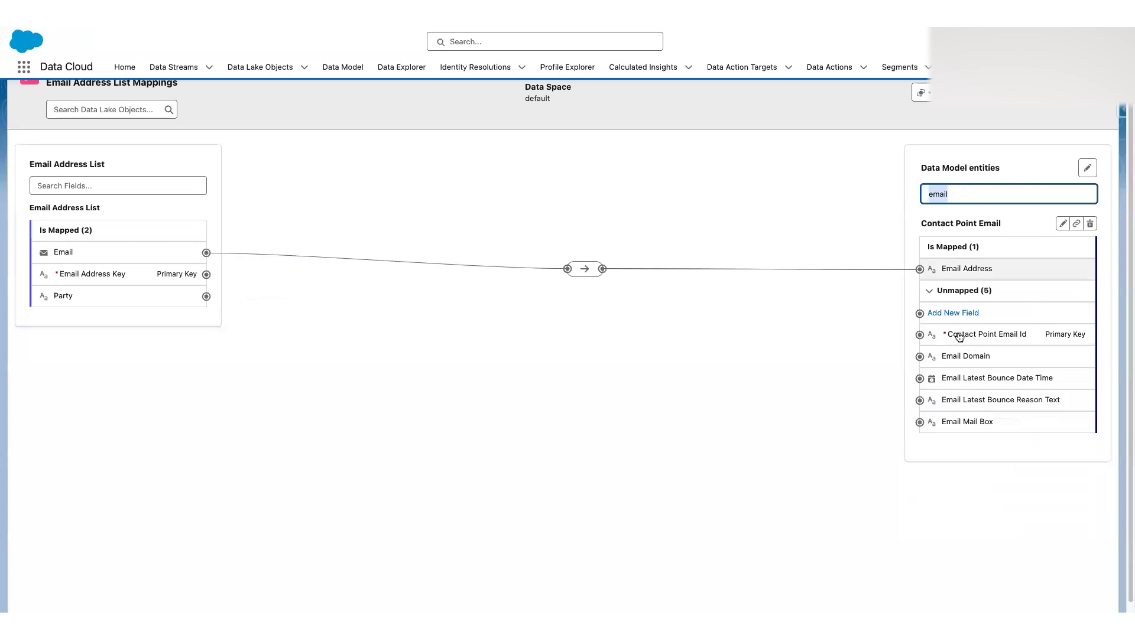
left_click(163, 275)
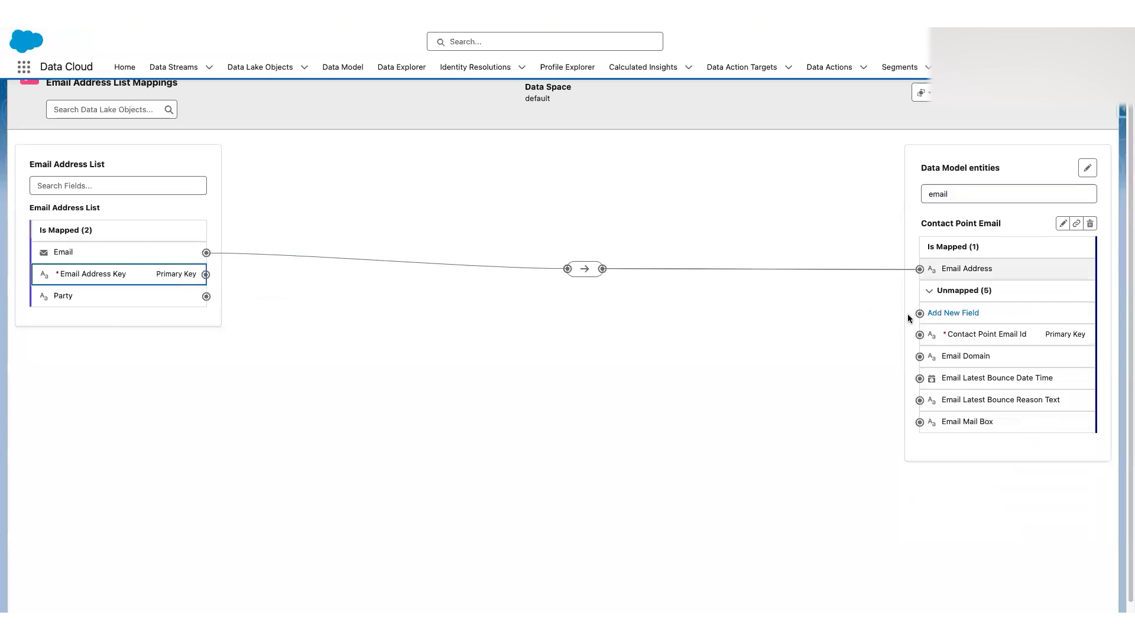
left_click(942, 334)
Clear the target field filter, then save and close the Email Address List mappings.
double_click(958, 195)
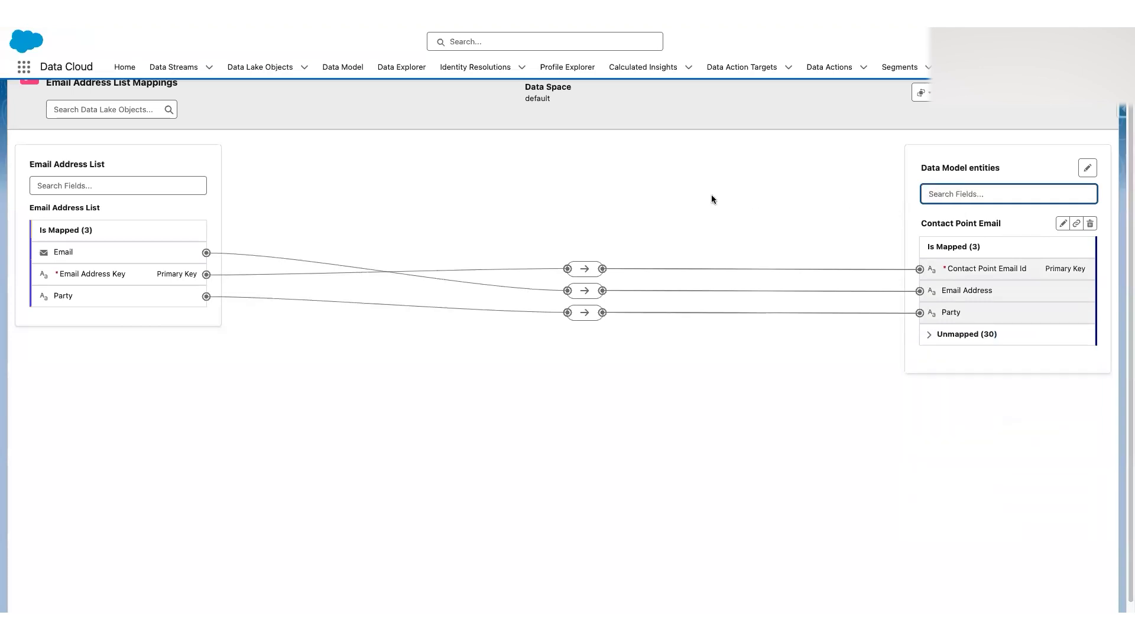
left_click(711, 195)
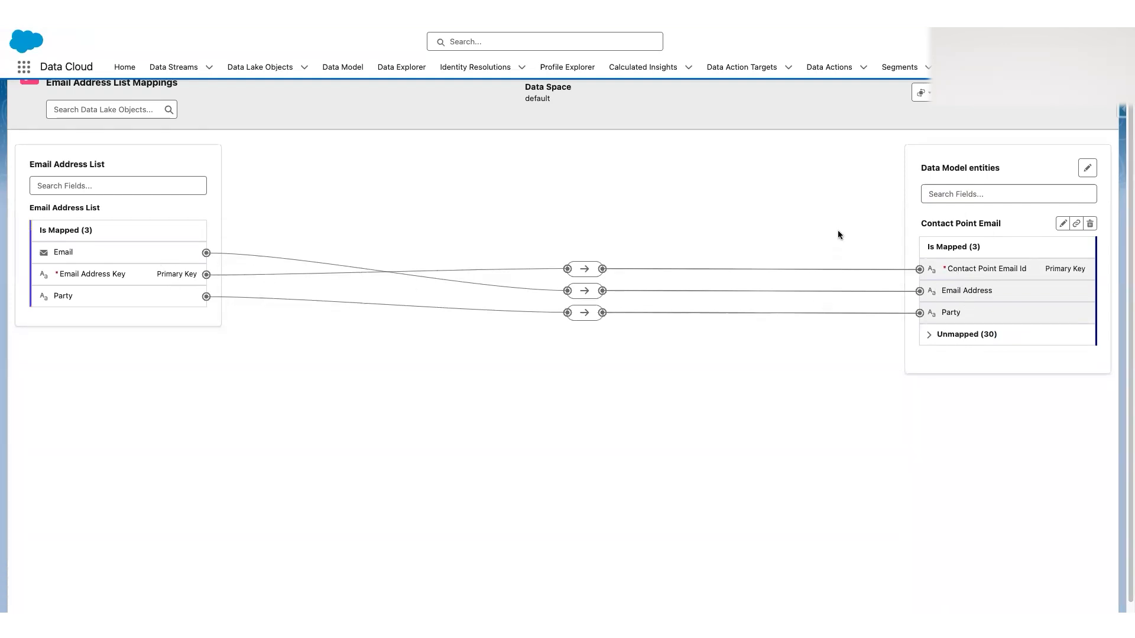
scroll(833, 227, "up", 1)
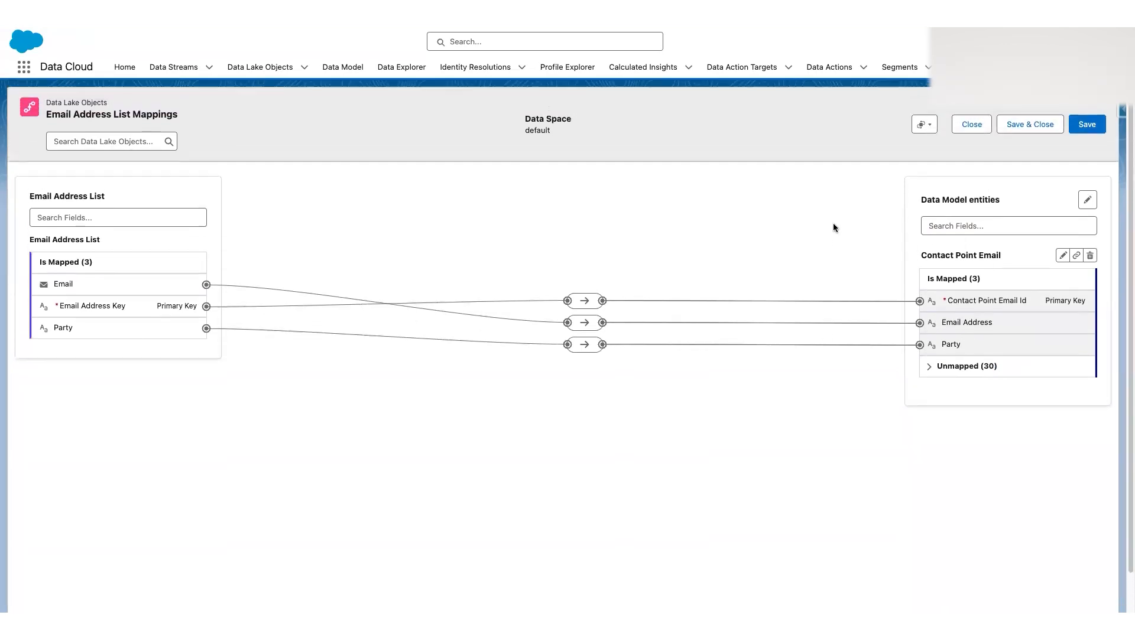
left_click(1027, 129)
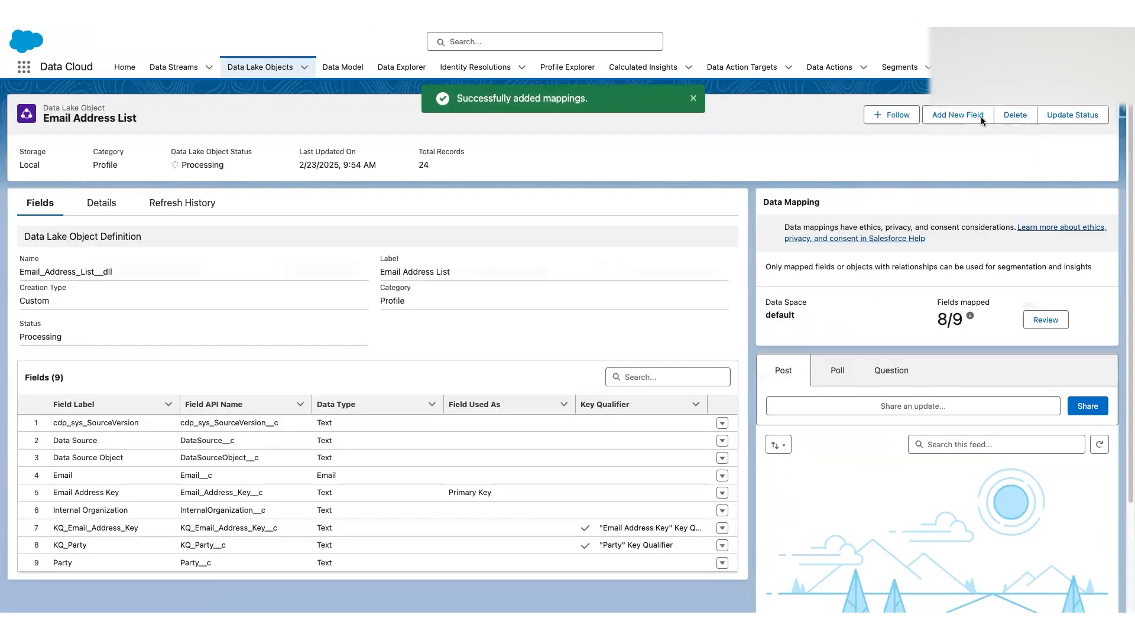
Open the Identifier List data lake object and review its Identifier Key, Name, Number, Type and Party fields.
left_click(254, 68)
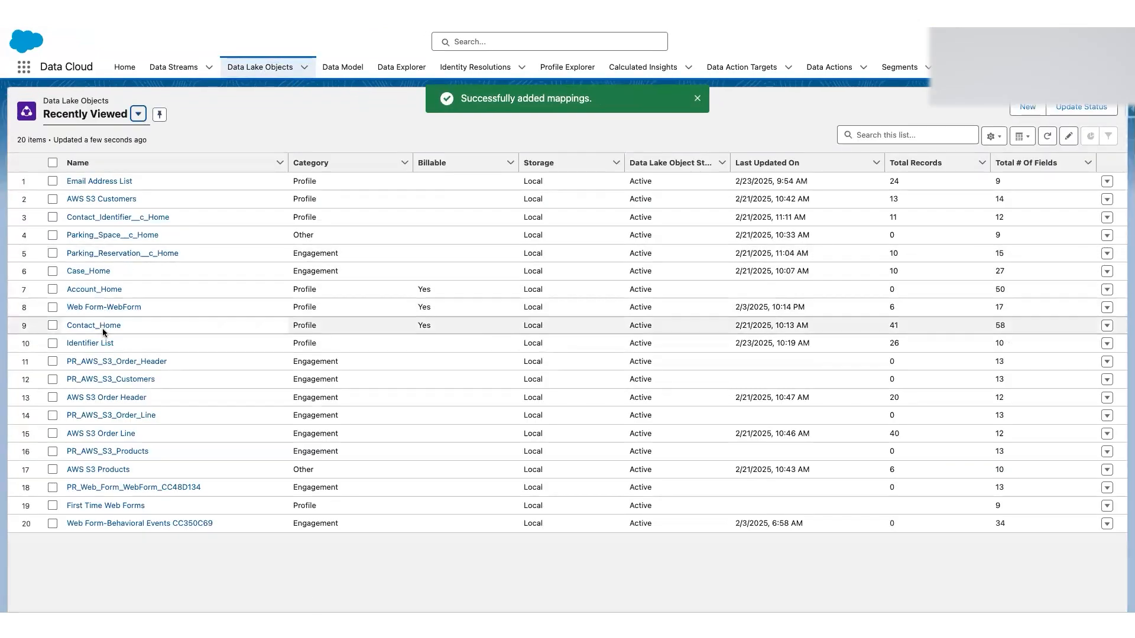
left_click(101, 342)
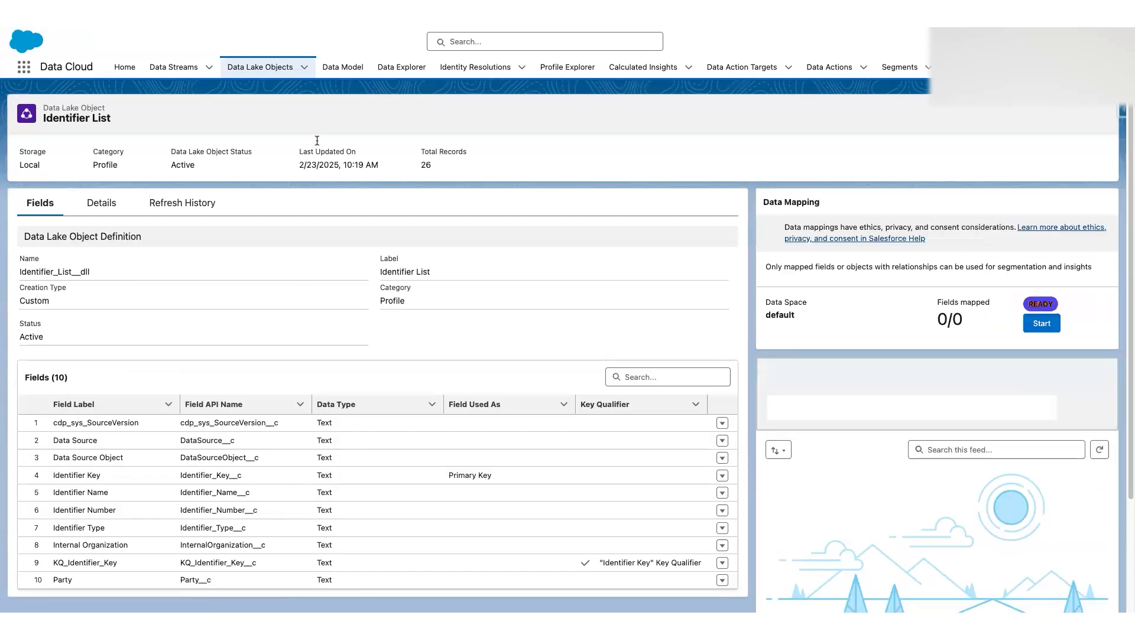
scroll(82, 351, "down", 3)
left_click_drag(76, 355, 125, 392)
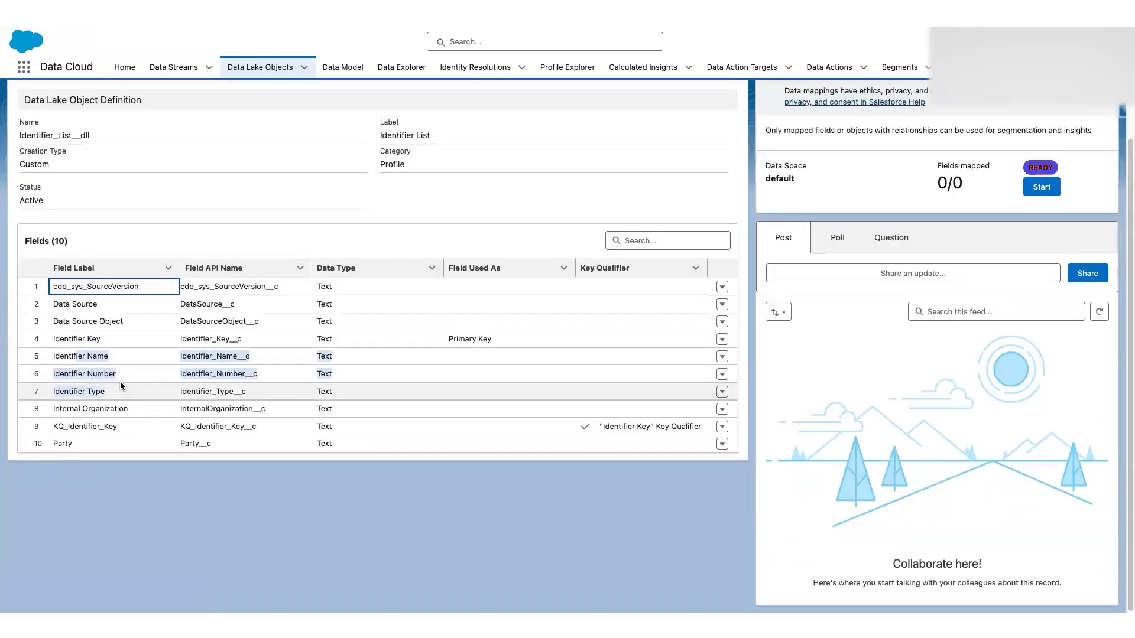
left_click_drag(79, 339, 139, 339)
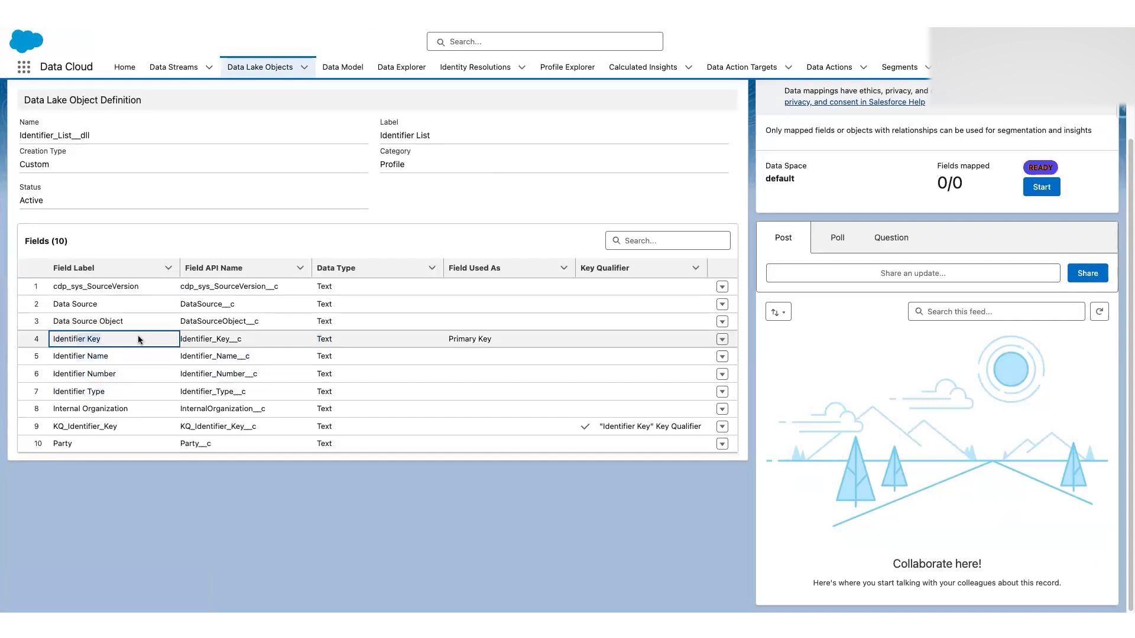
left_click(69, 445)
scroll(137, 356, "up", 2)
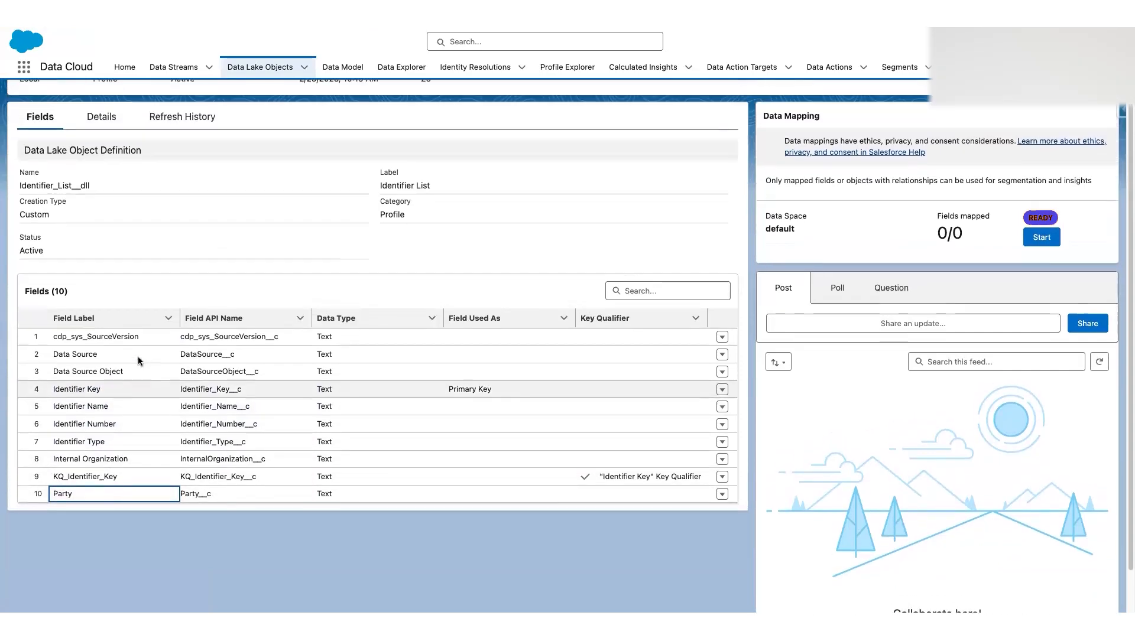
Start the data mapping for the Identifier List data lake object.
scroll(137, 357, "up", 2)
left_click(1042, 295)
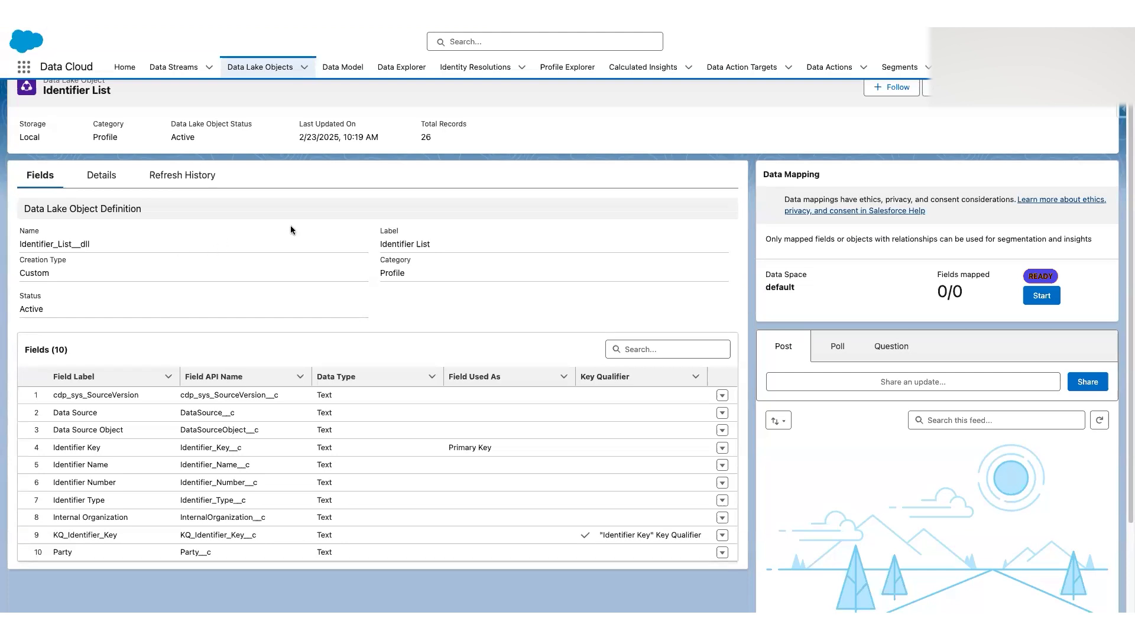
scroll(887, 155, "up", 1)
left_click(1039, 328)
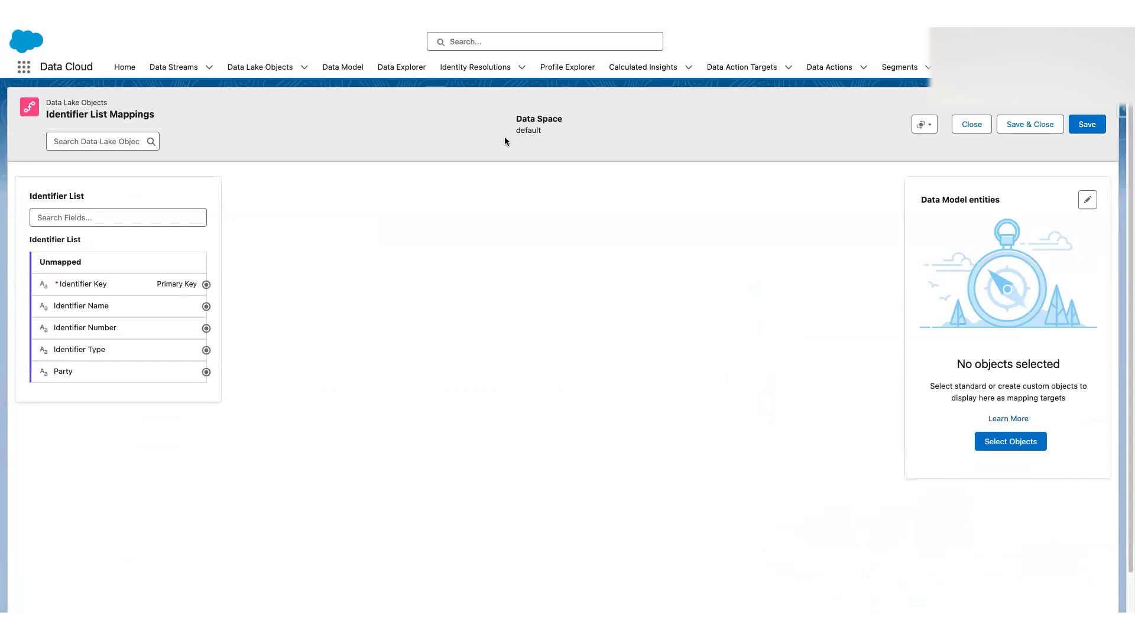
Add the standard Party Identification object as the mapping target for Identifier List.
left_click(994, 444)
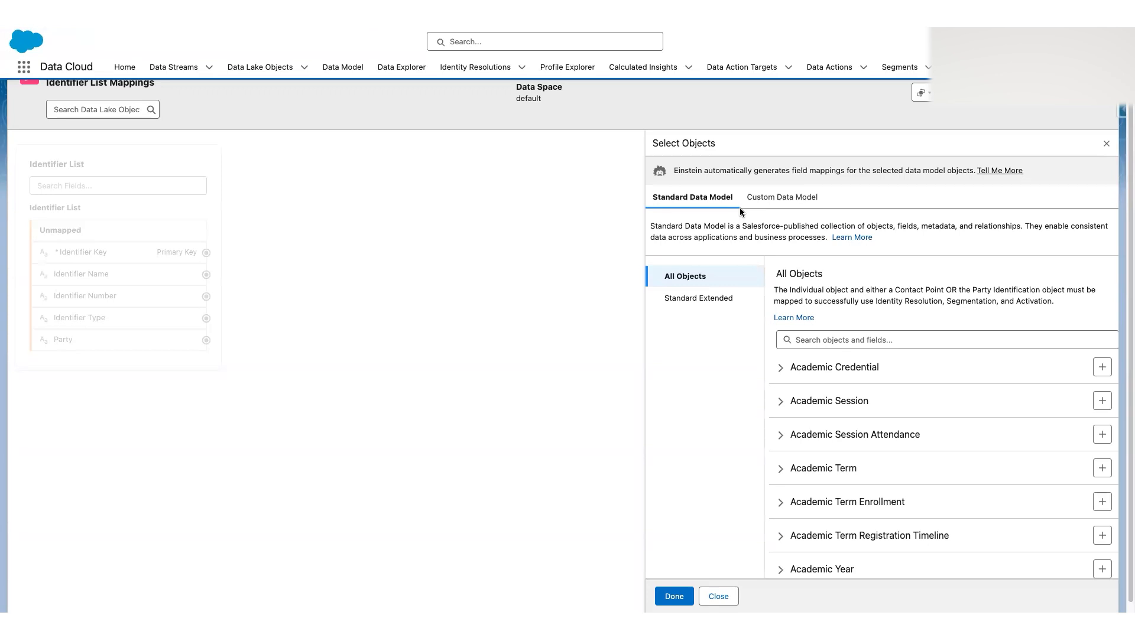
left_click(826, 338)
type("party iden")
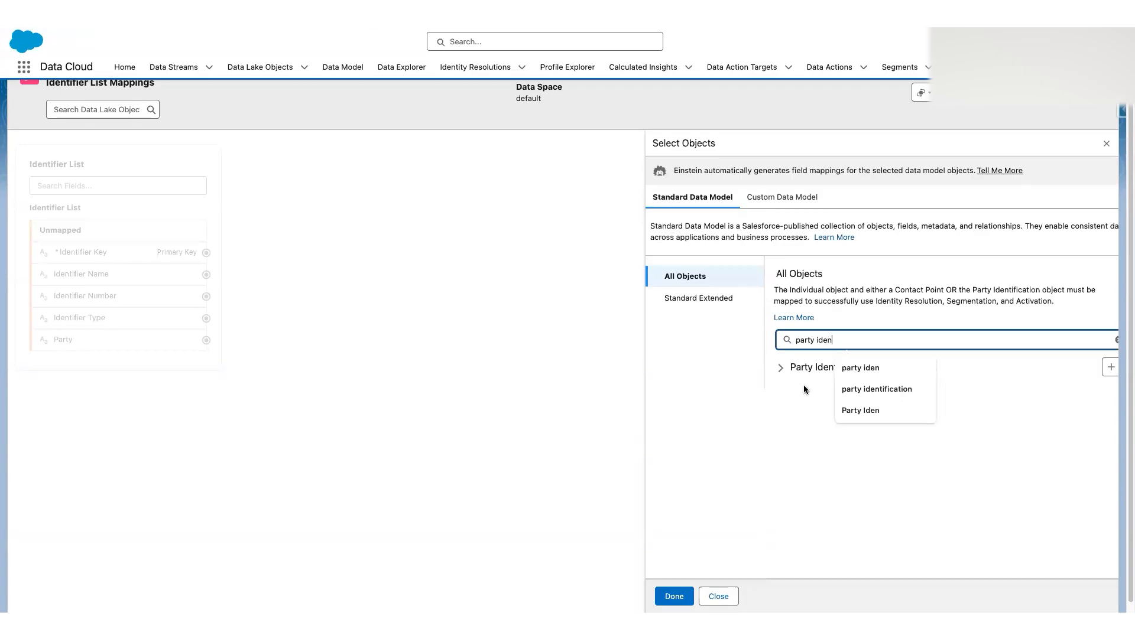
left_click(793, 410)
left_click(1112, 367)
left_click(674, 596)
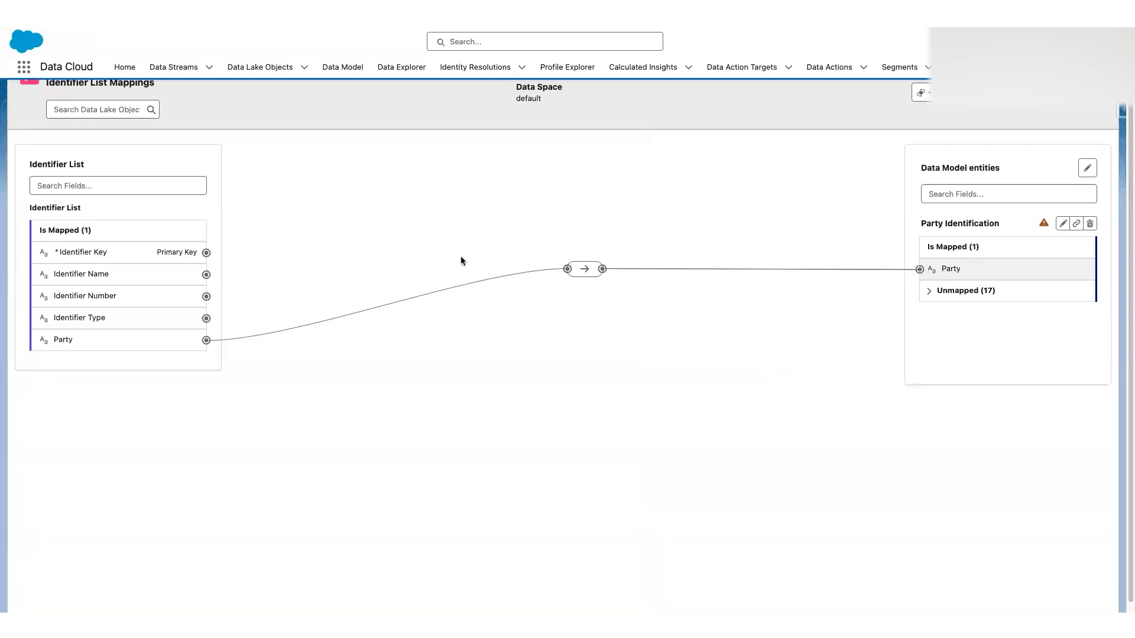
Review the Party Identification warning for the attributes that should be mapped, and dismiss it.
scroll(460, 257, "up", 1)
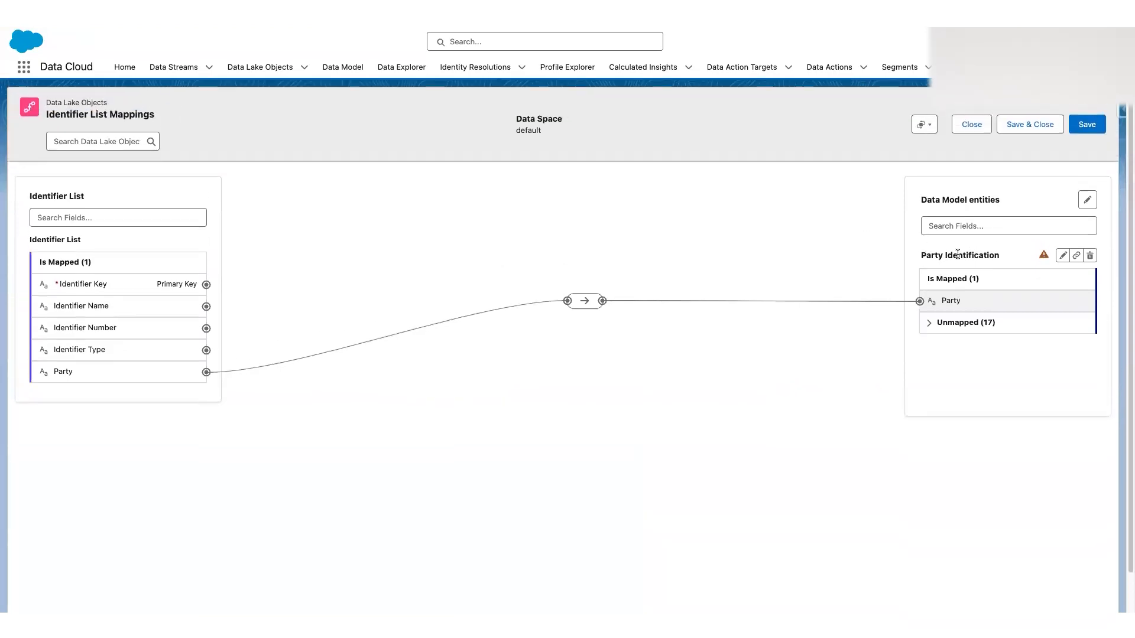
left_click(1044, 256)
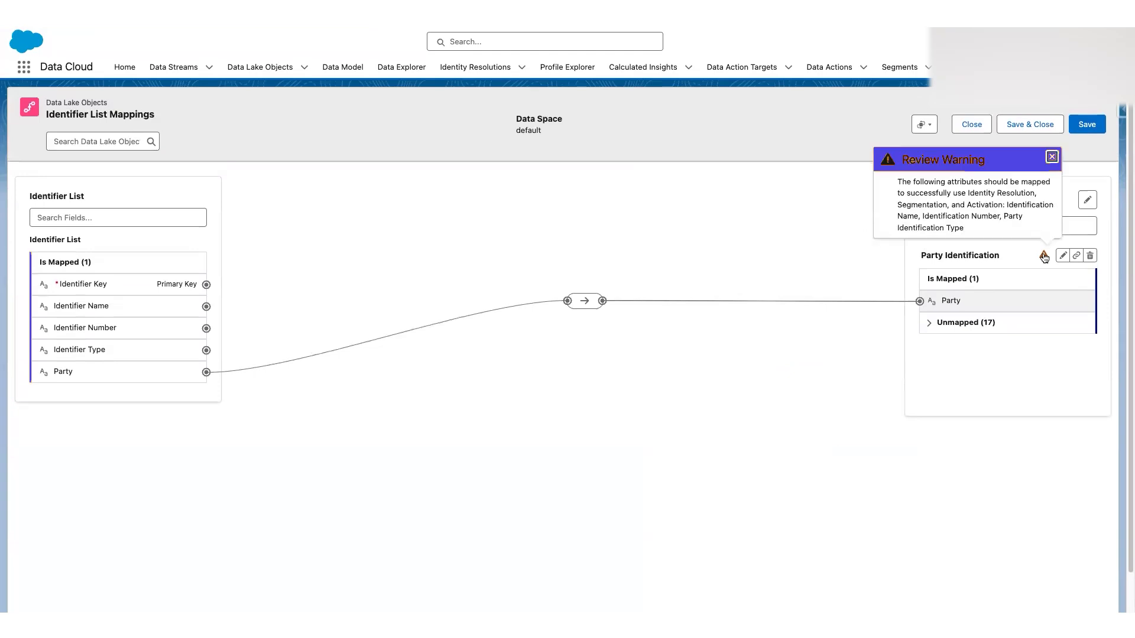
left_click_drag(907, 217, 993, 223)
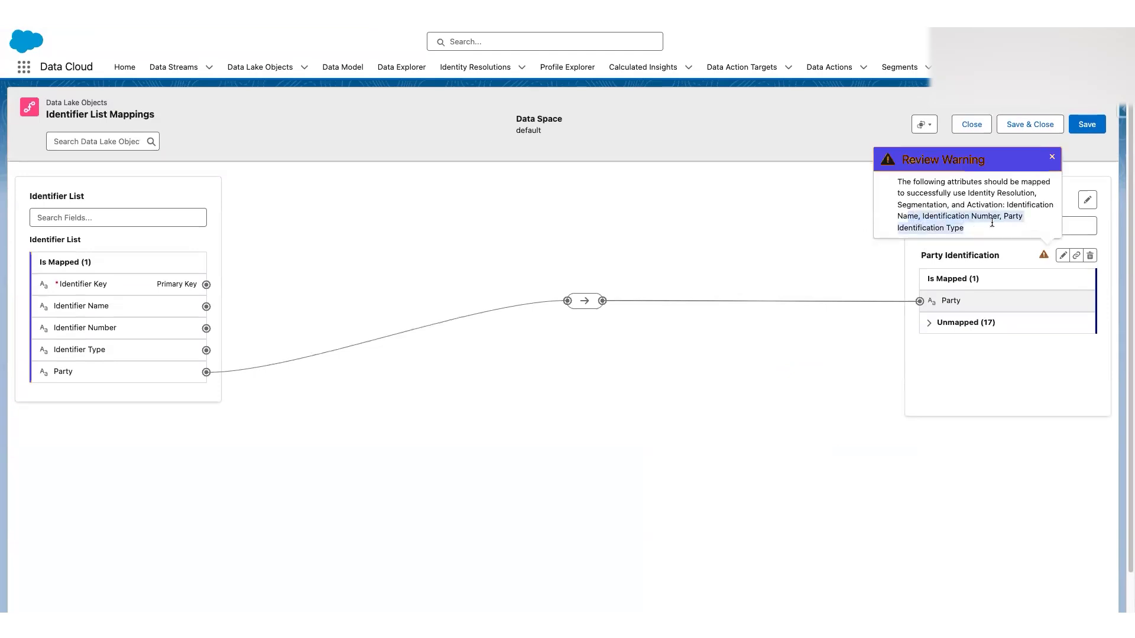
left_click(1052, 157)
Map Identifier Name, Number and Type to Identification Name, Identification Number and Party Identification Type, and Identifier Key to Party Identification Id.
left_click(962, 225)
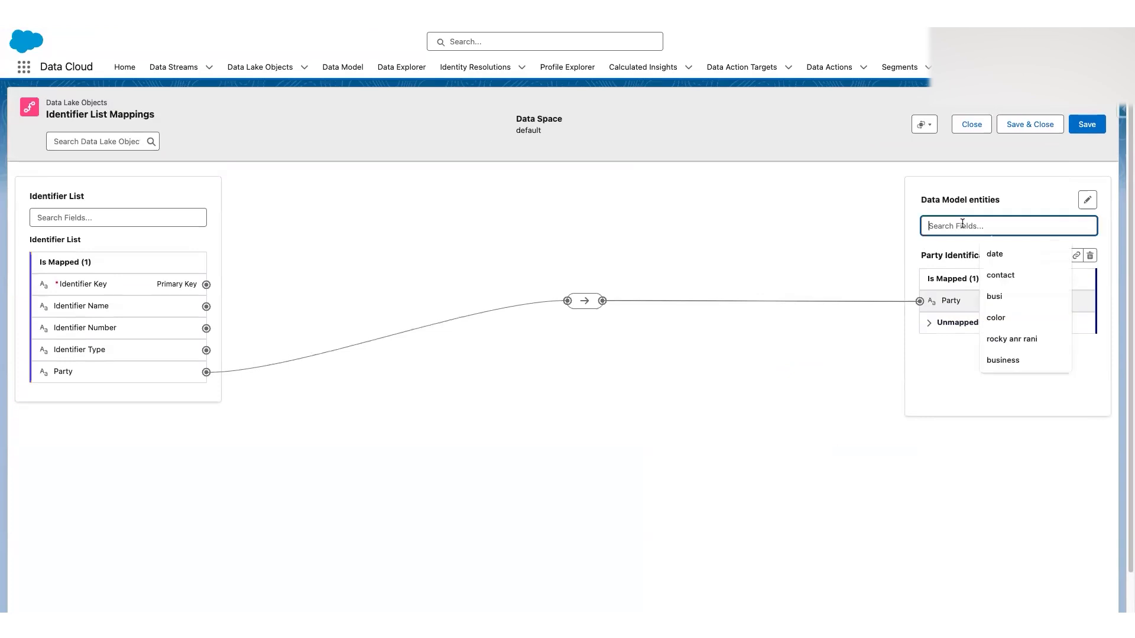
type("d")
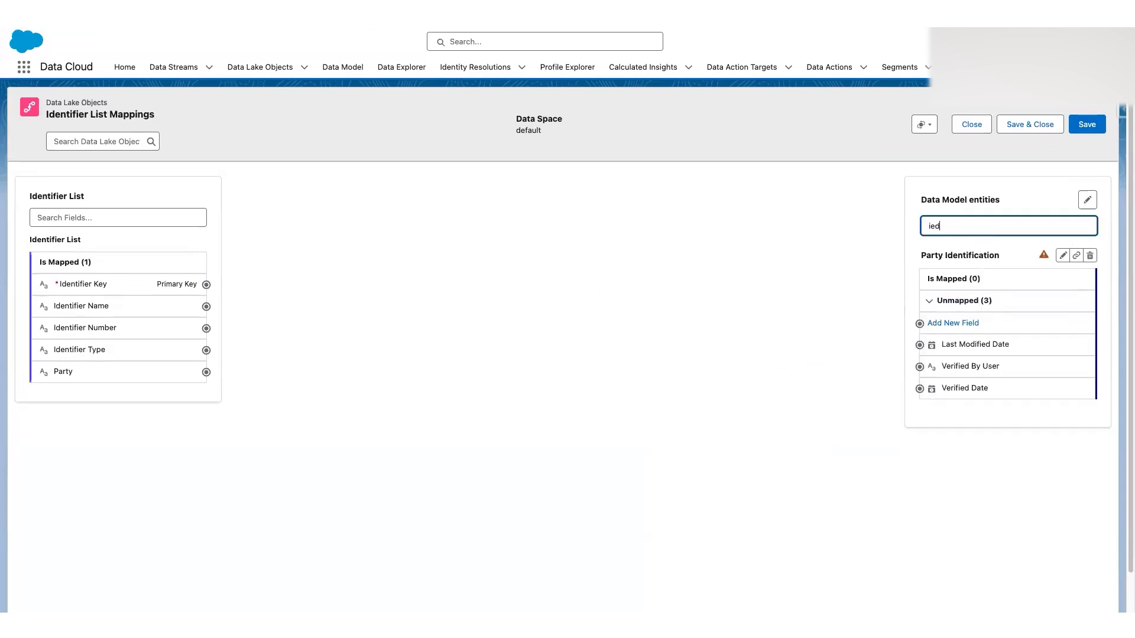
type("denf")
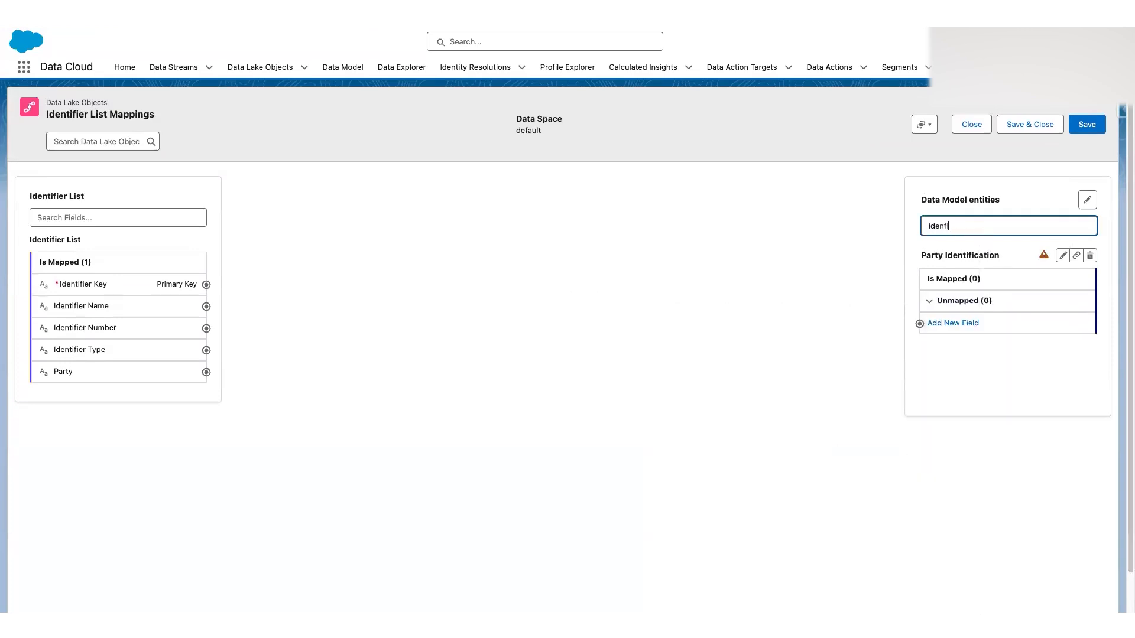
key("BackSpace")
left_click(181, 307)
left_click_drag(181, 308, 943, 345)
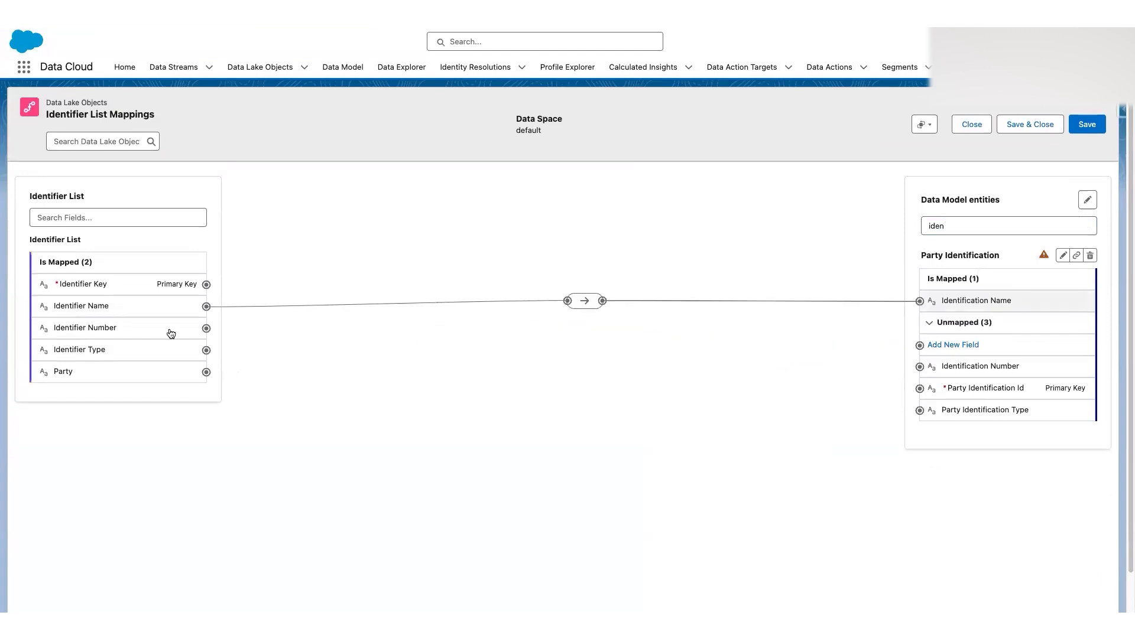
left_click_drag(210, 329, 954, 368)
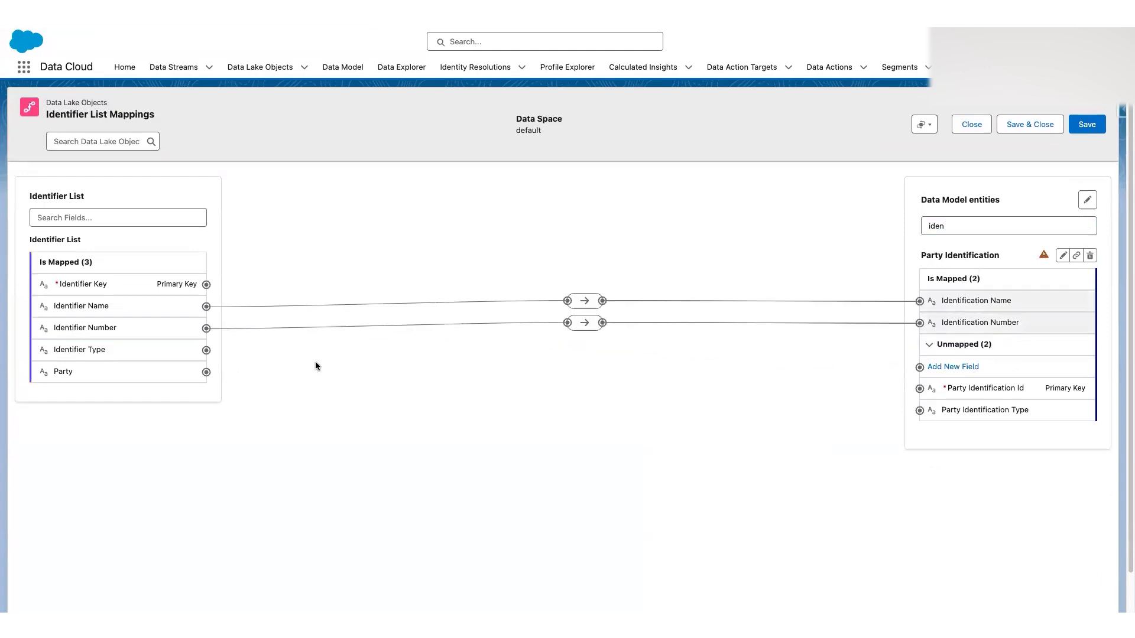
left_click_drag(153, 361, 949, 414)
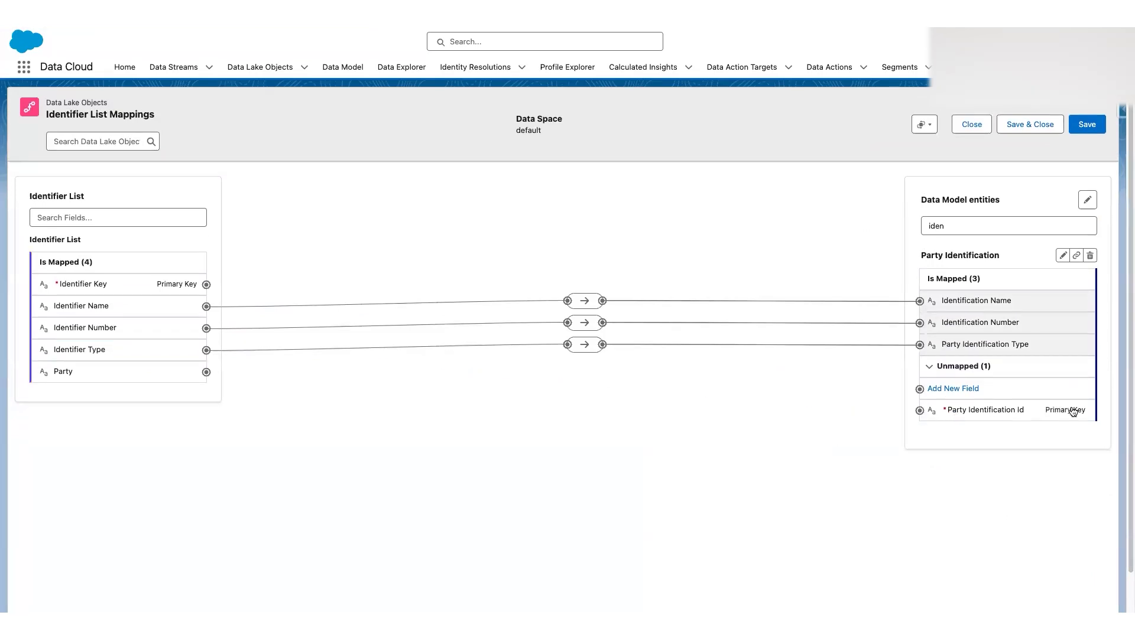
left_click_drag(129, 286, 951, 414)
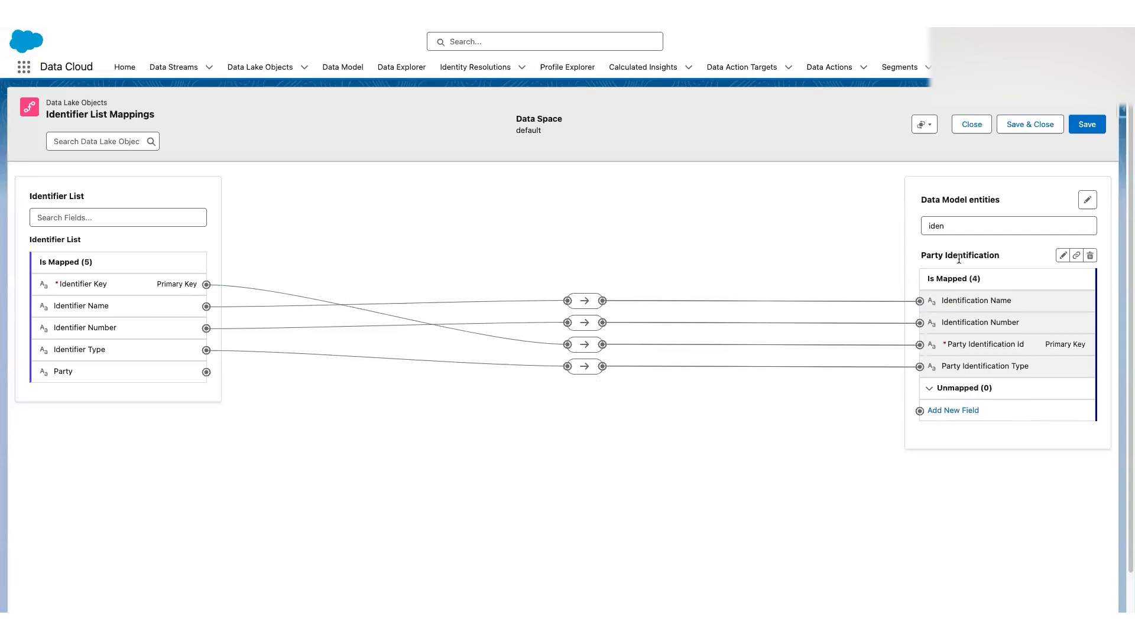
Clear the Party Identification field filter, then save and close the Identifier List mappings.
double_click(976, 229)
key("BackSpace")
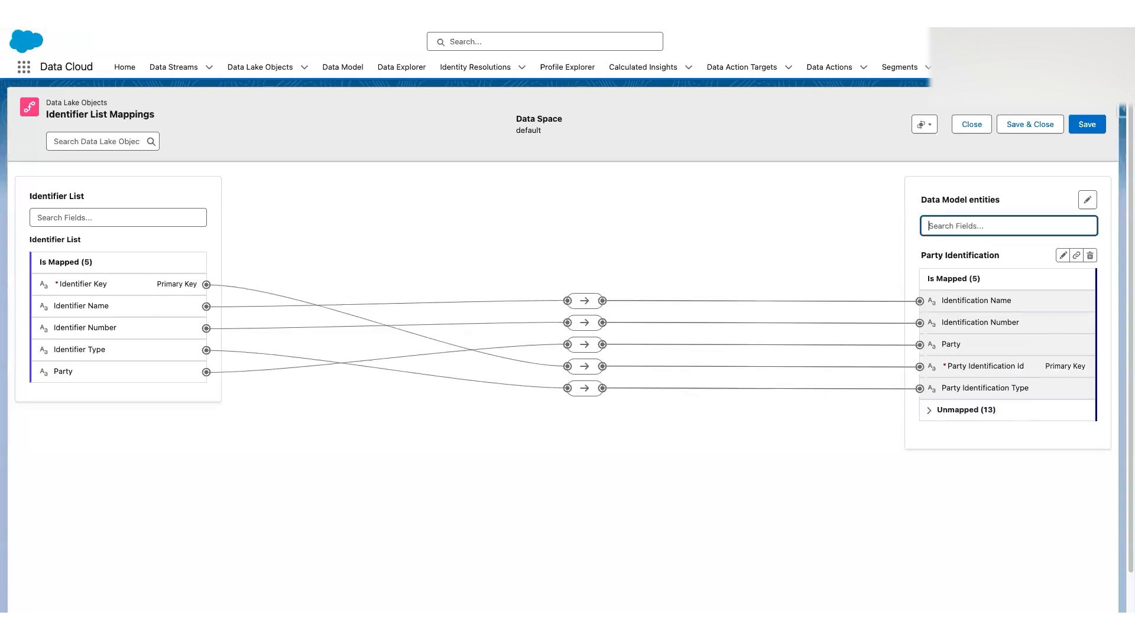
left_click(634, 264)
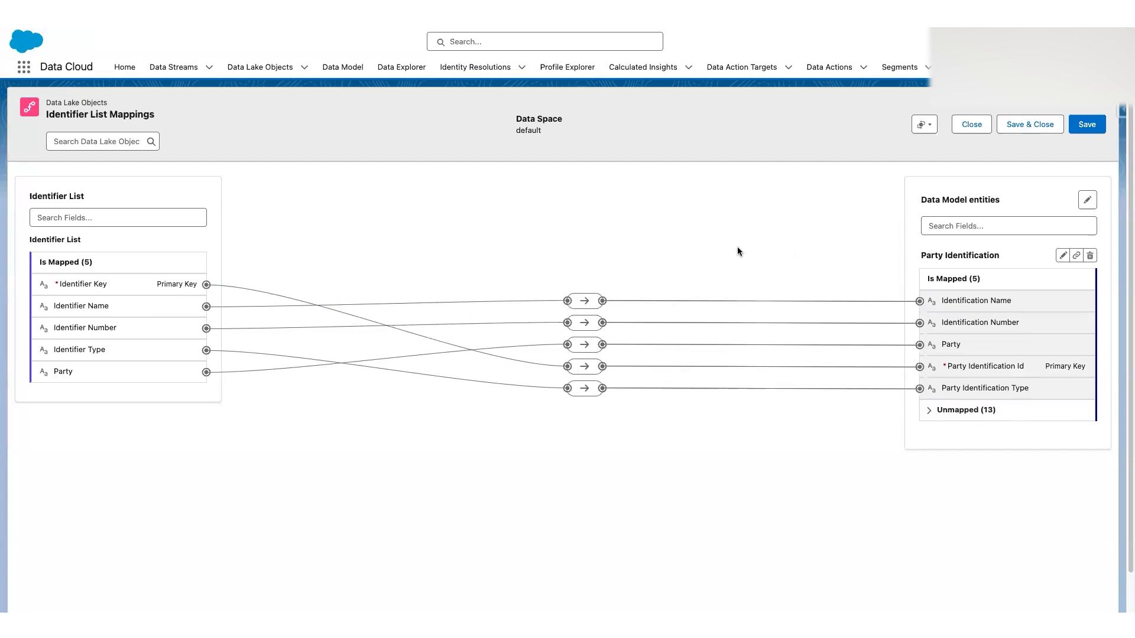
left_click(1025, 125)
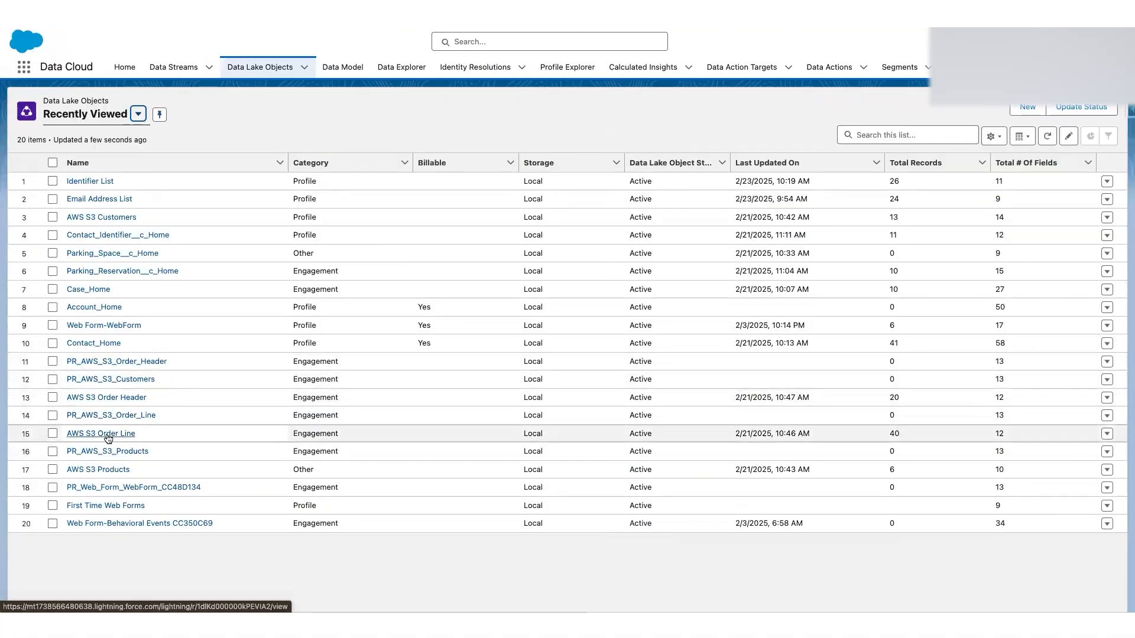
Start the data mapping for AWS S3 Products and add the standard Goods Product object as the mapping target.
left_click(97, 469)
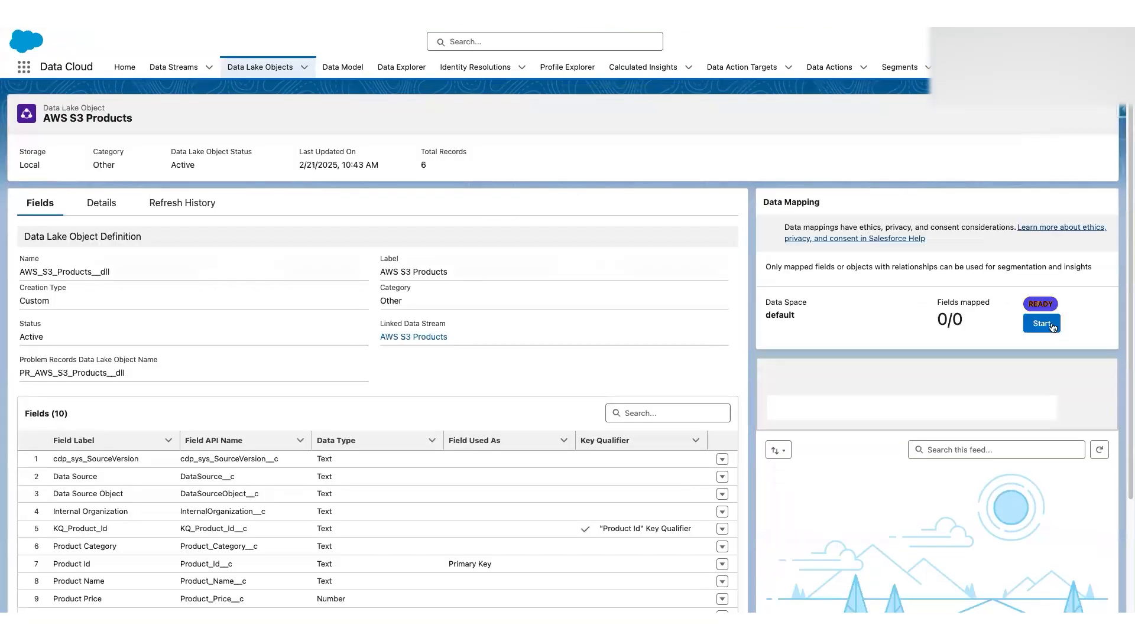
left_click(1050, 325)
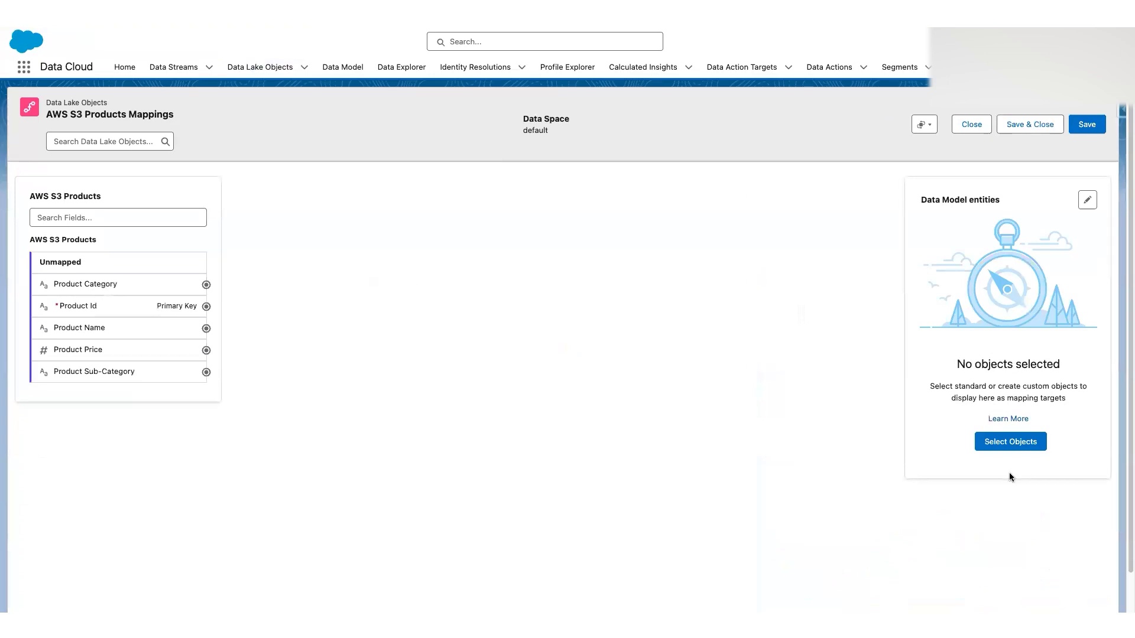
left_click(1012, 442)
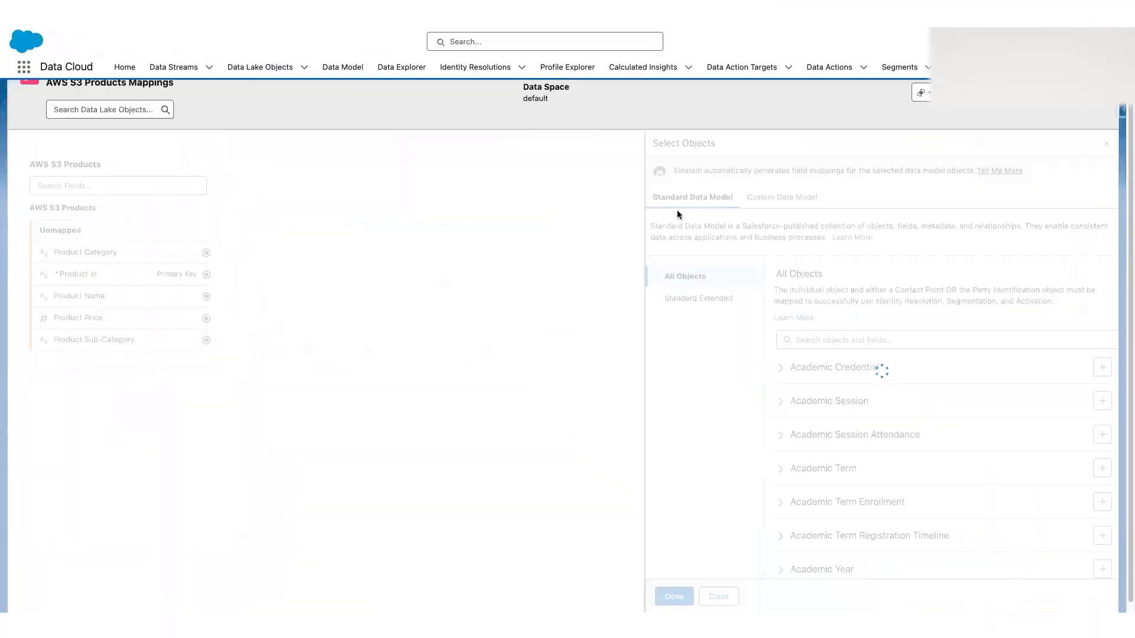
left_click(826, 342)
type("goods prod")
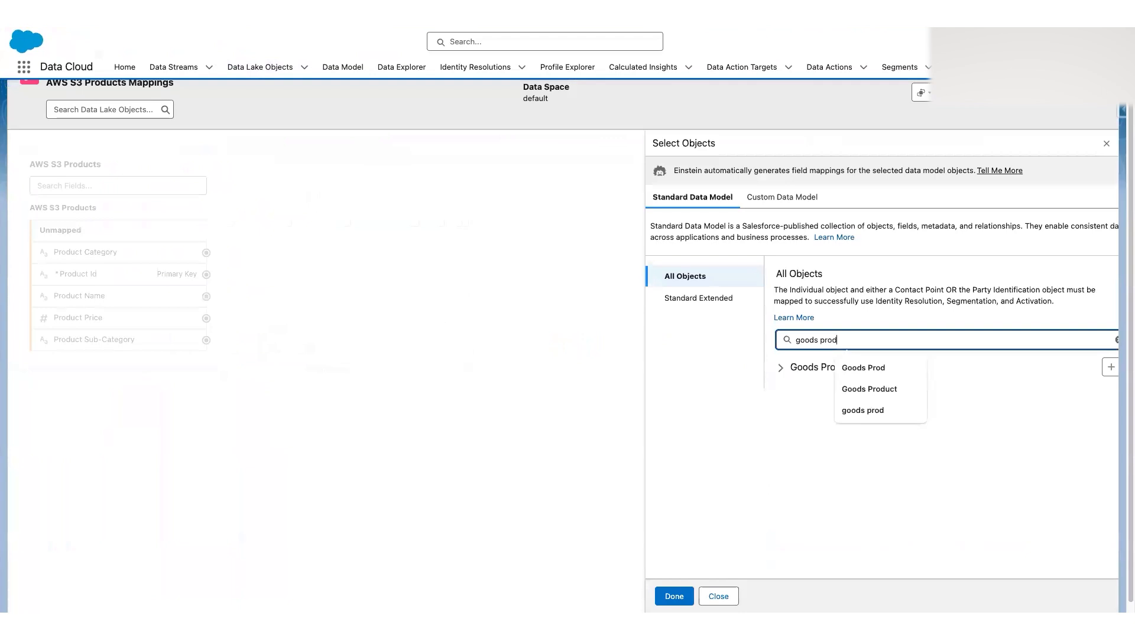
left_click(1117, 472)
left_click(1108, 370)
left_click(1102, 367)
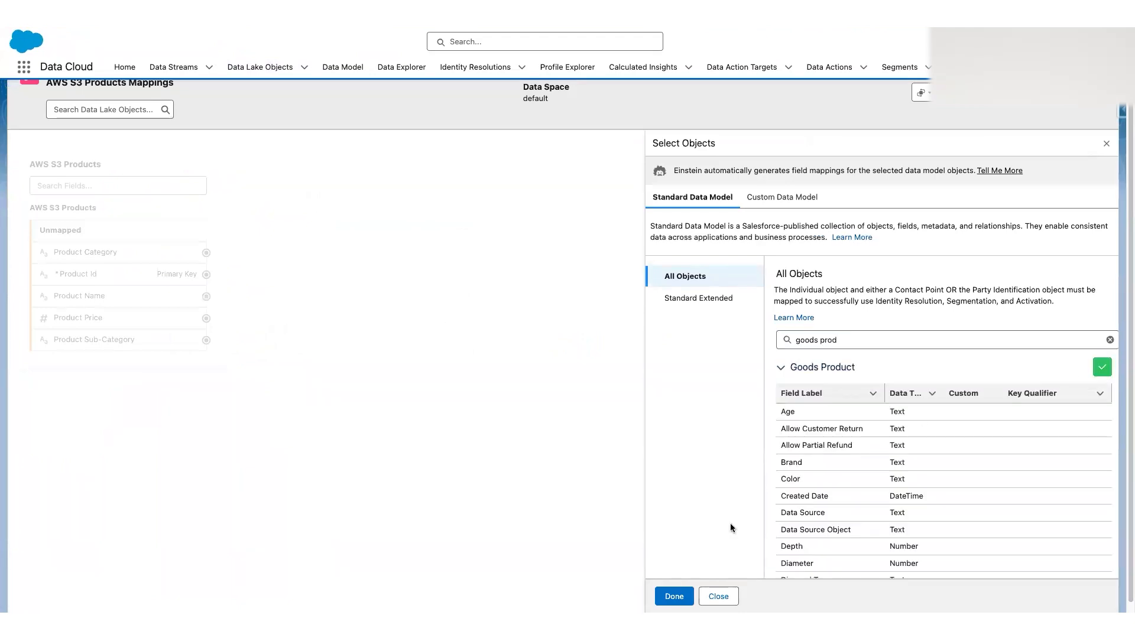
left_click(674, 596)
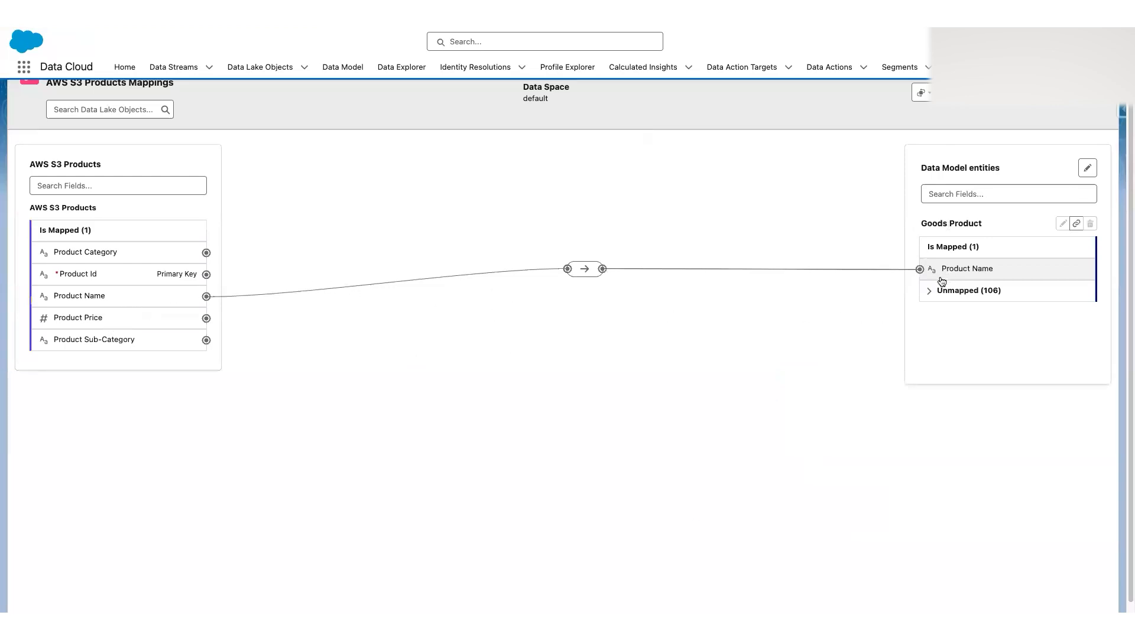
Map Product Id to the primary key Goods Product Id and save the AWS S3 Products mappings.
left_click(931, 291)
scroll(985, 396, "down", 5)
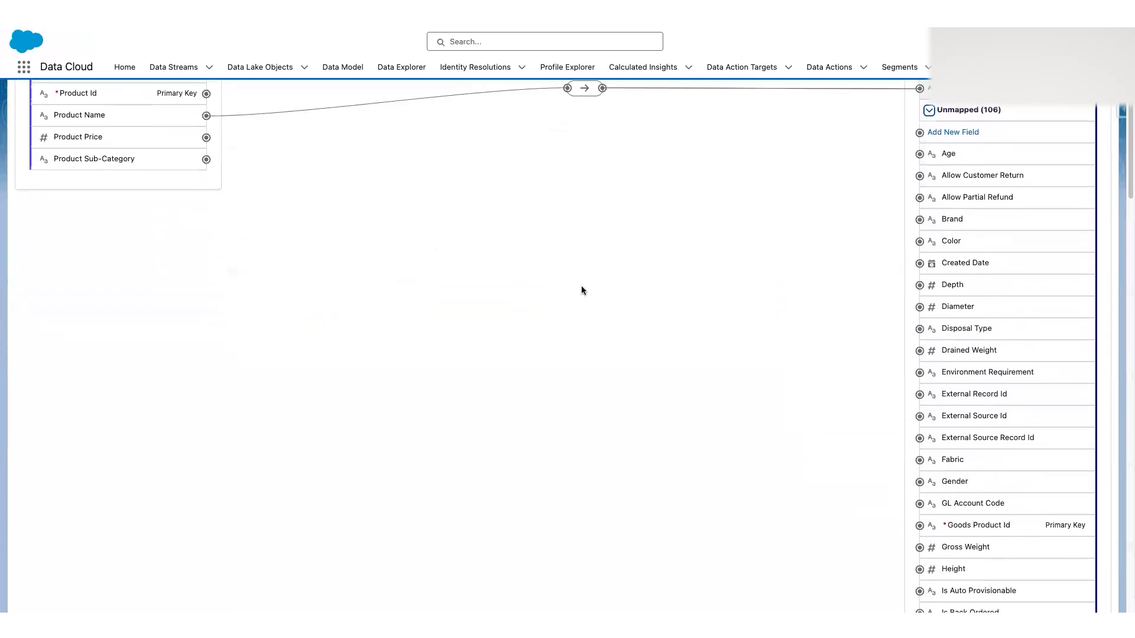
scroll(110, 128, "up", 1)
left_click(107, 114)
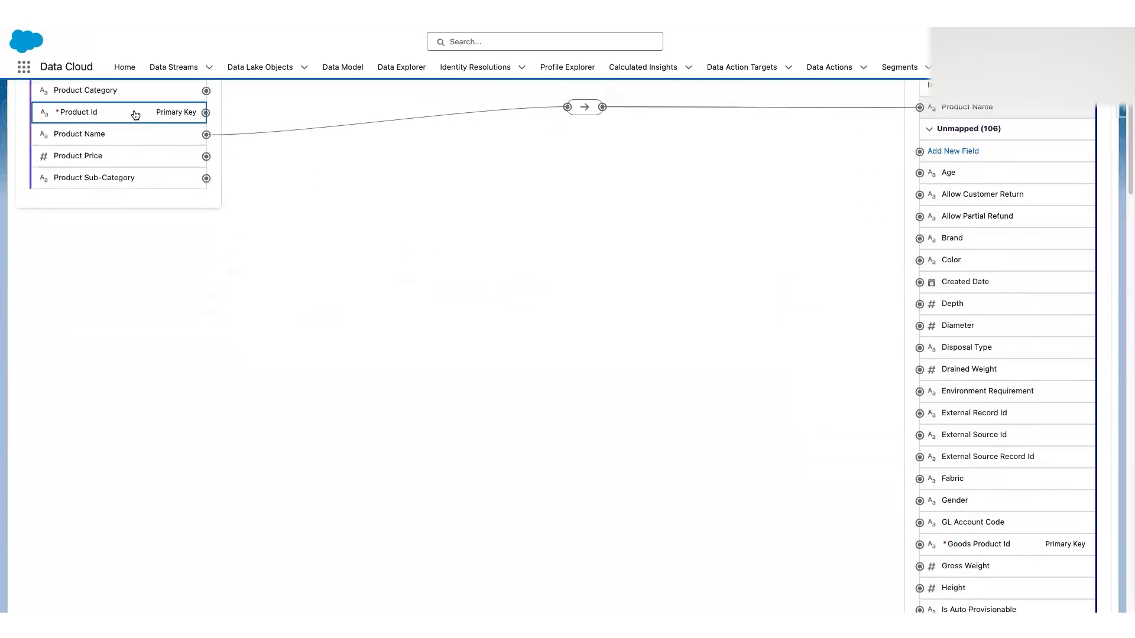
left_click(946, 542)
scroll(836, 359, "up", 4)
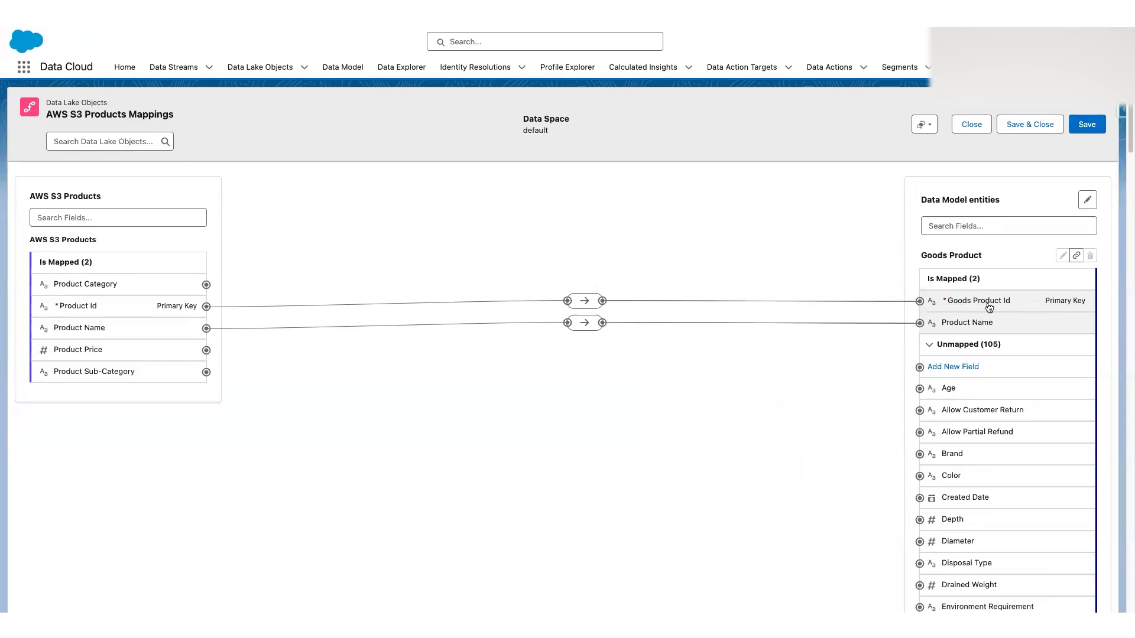
left_click(1087, 126)
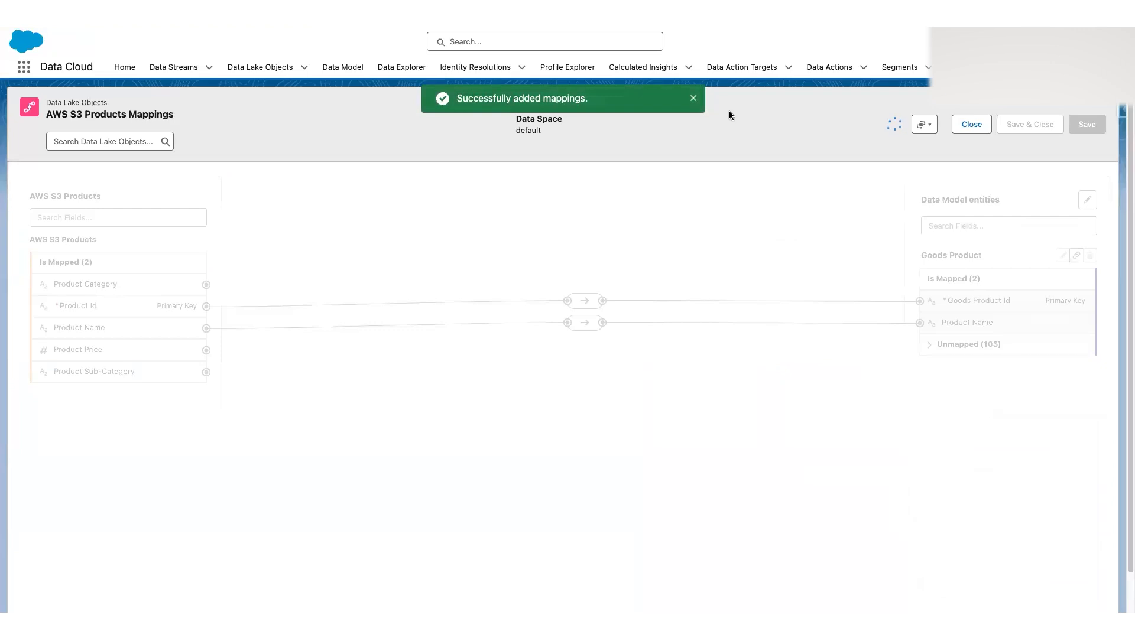
left_click(695, 100)
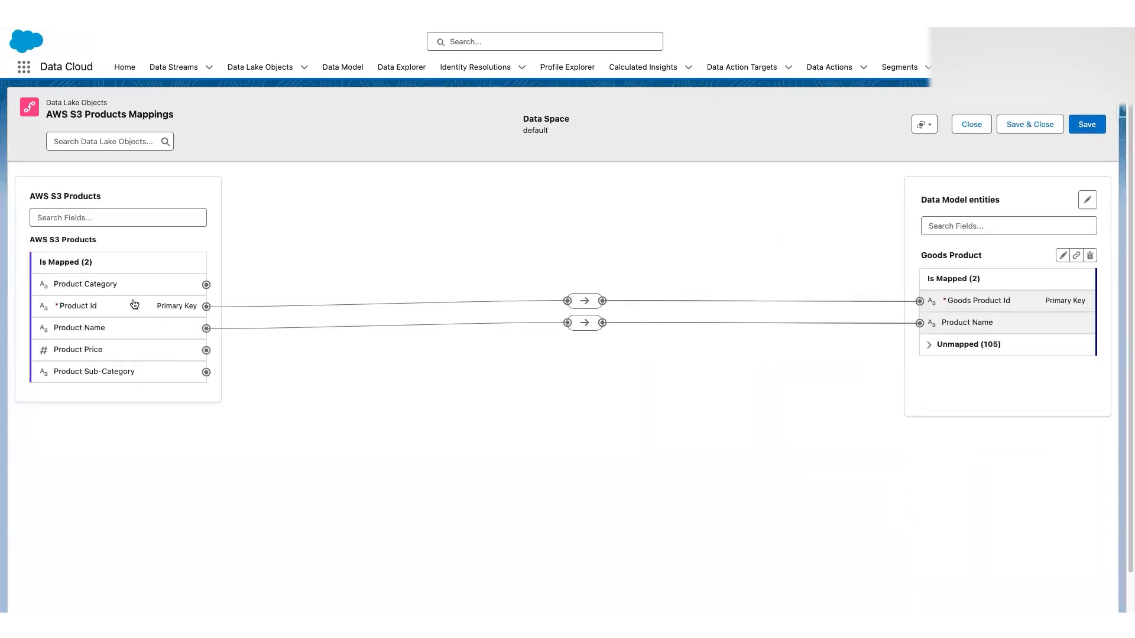
Filter the Goods Product fields by "cate" and map Product Category to Primary Product Category.
type("cate")
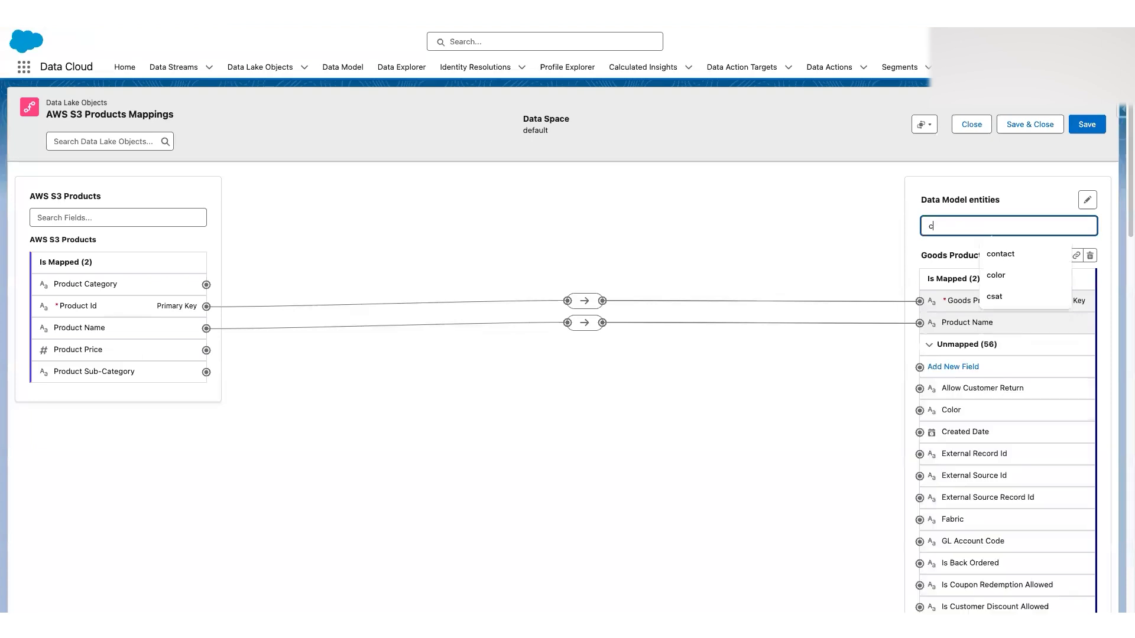
left_click(124, 291)
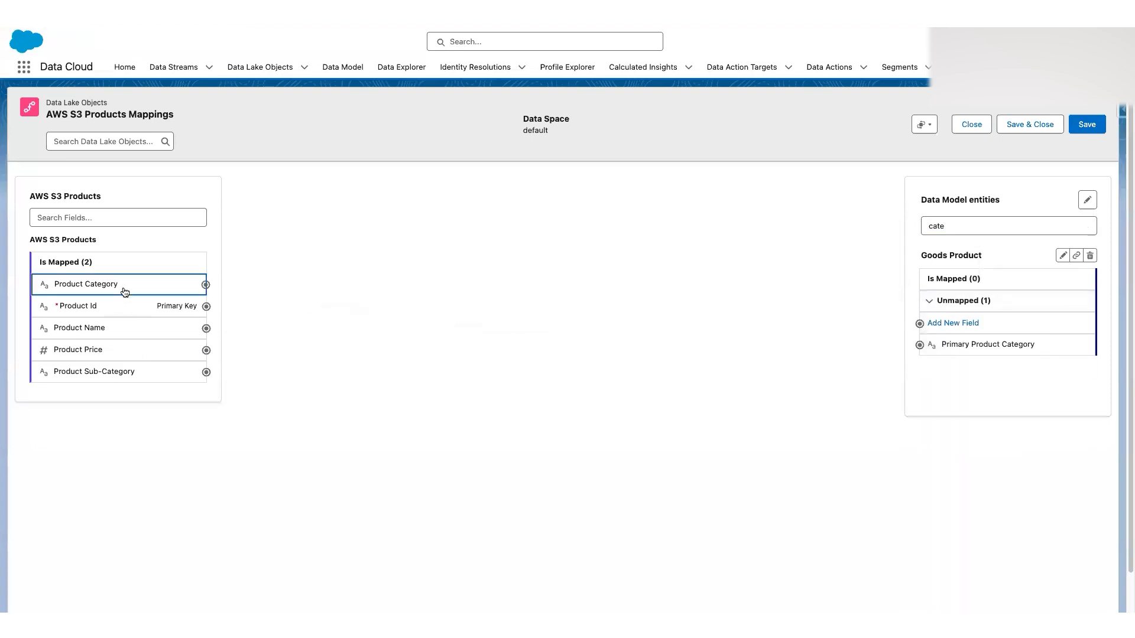
left_click(952, 348)
Search the Goods Product fields for "sub ca", try to add a new field, and save the pending mappings.
left_click(956, 224)
double_click(956, 224)
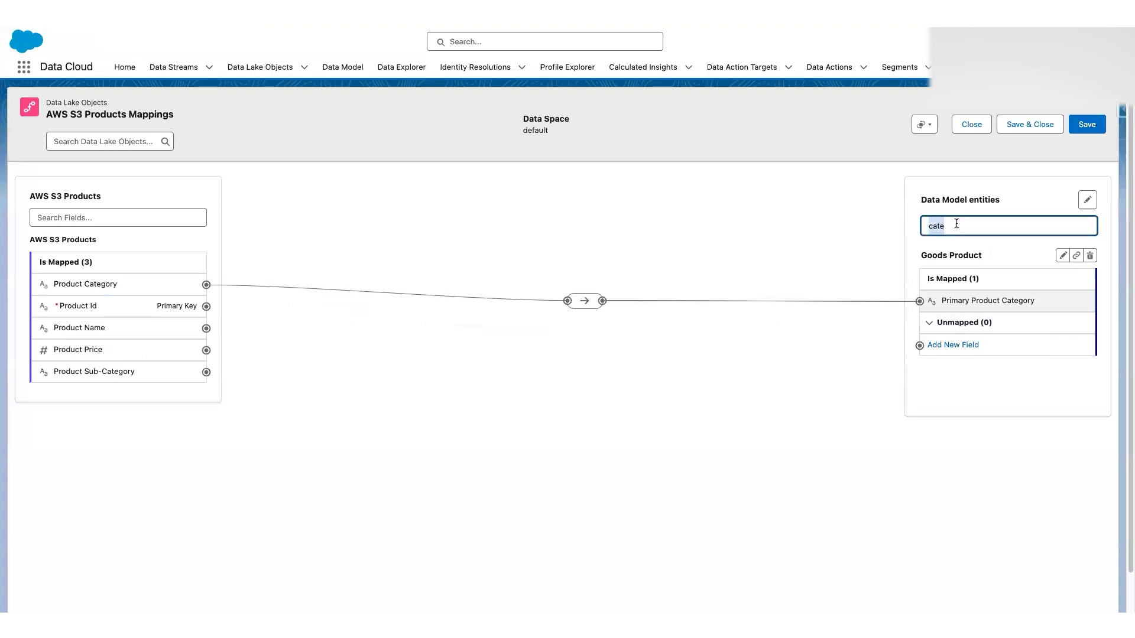
type("sub ca")
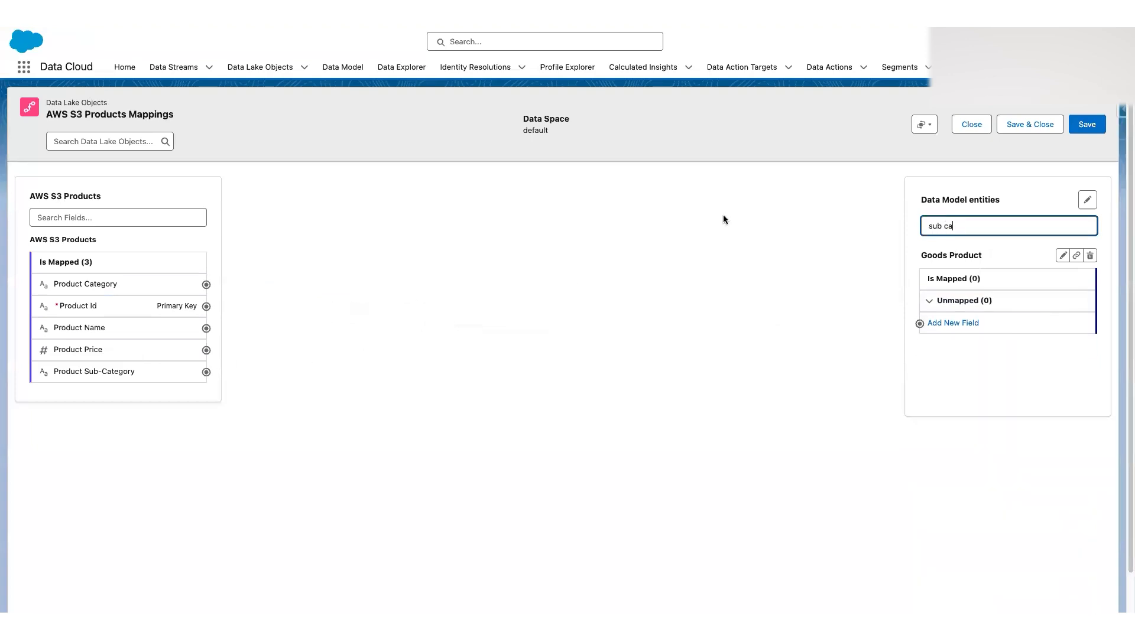
left_click(964, 329)
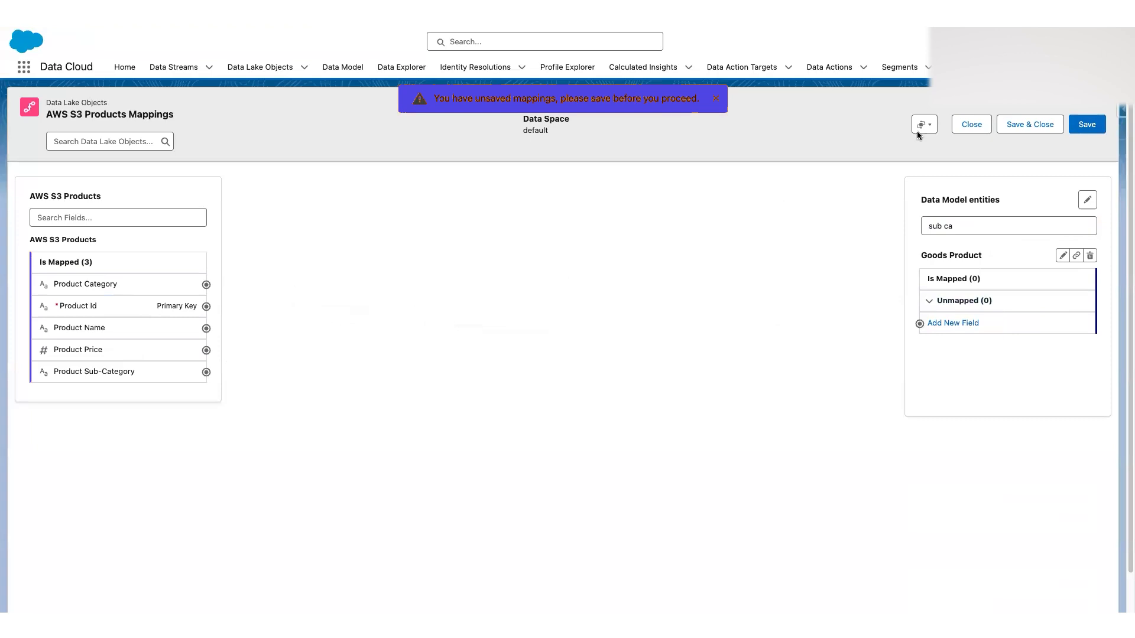
left_click(1087, 124)
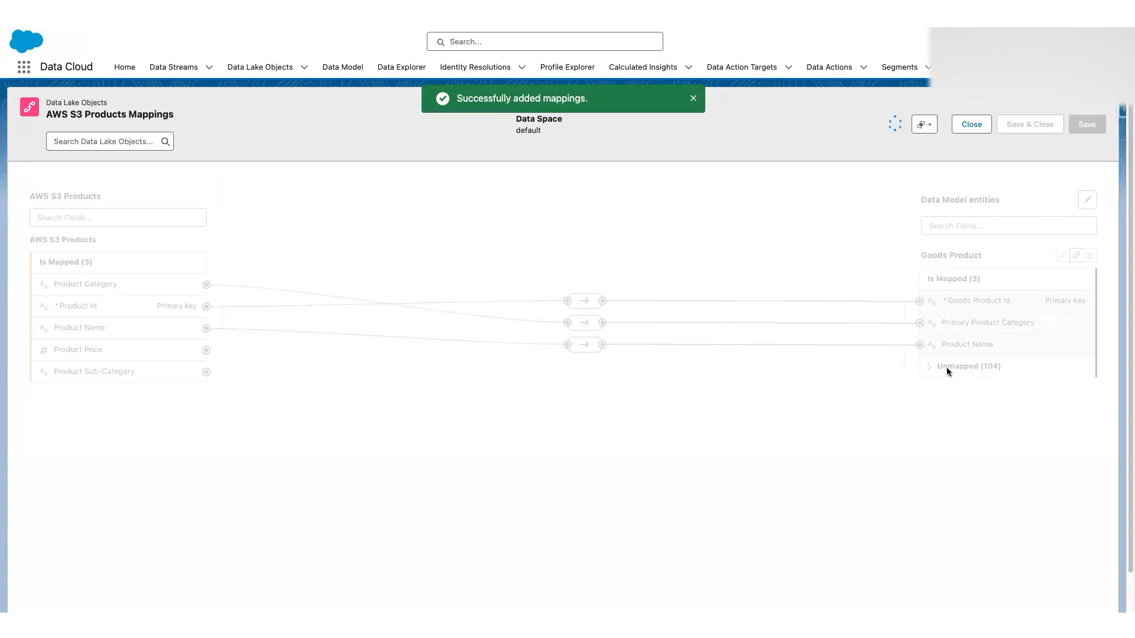
Add a custom Text field labelled Sub Category to Goods Product with value suggestion enabled.
left_click(944, 367)
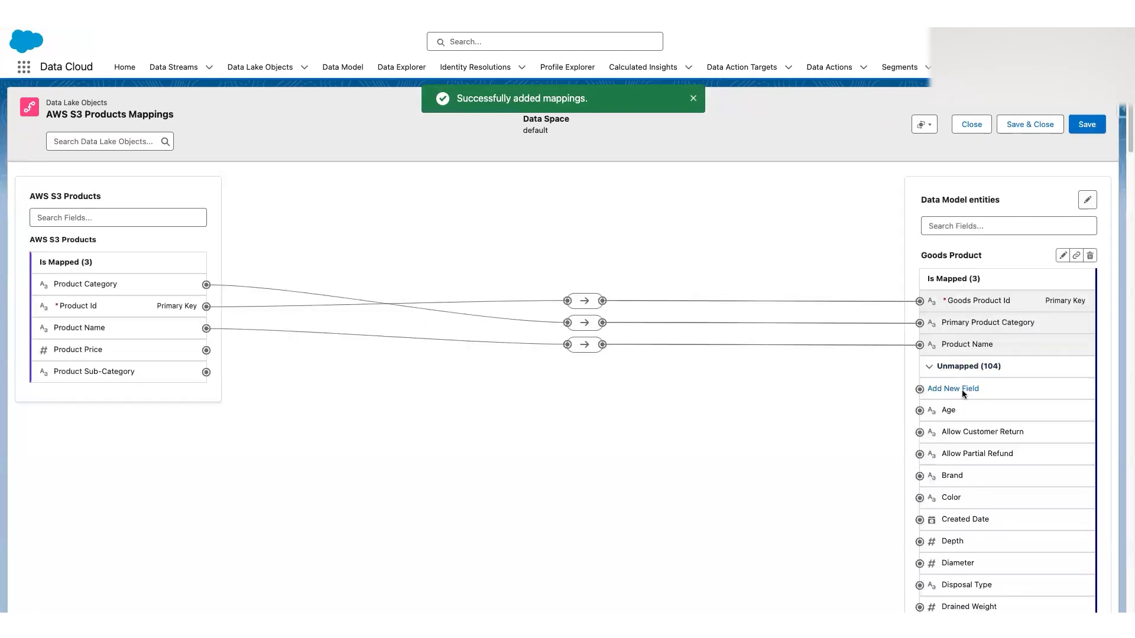
left_click(963, 389)
left_click(519, 301)
type("S")
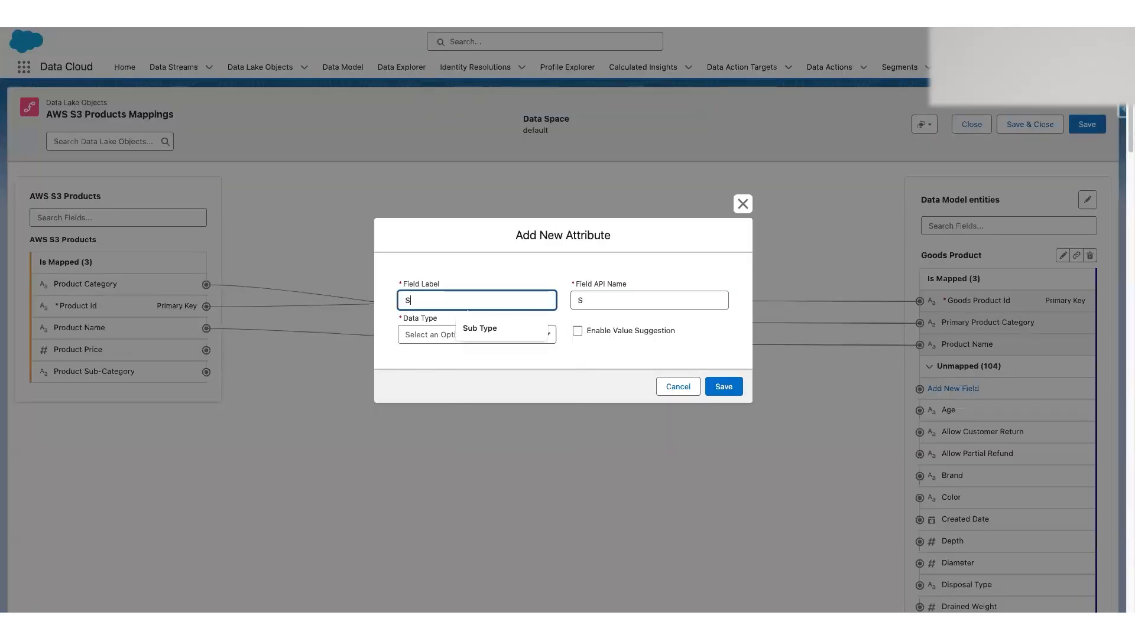
type("ub C")
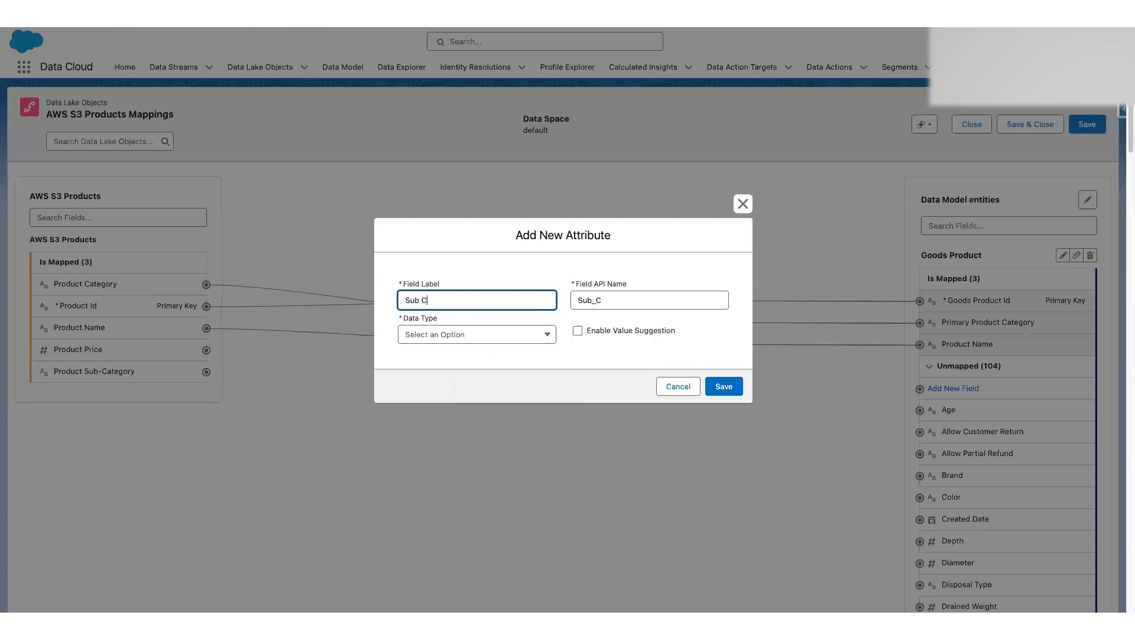
type("ategory")
left_click(491, 336)
left_click(473, 360)
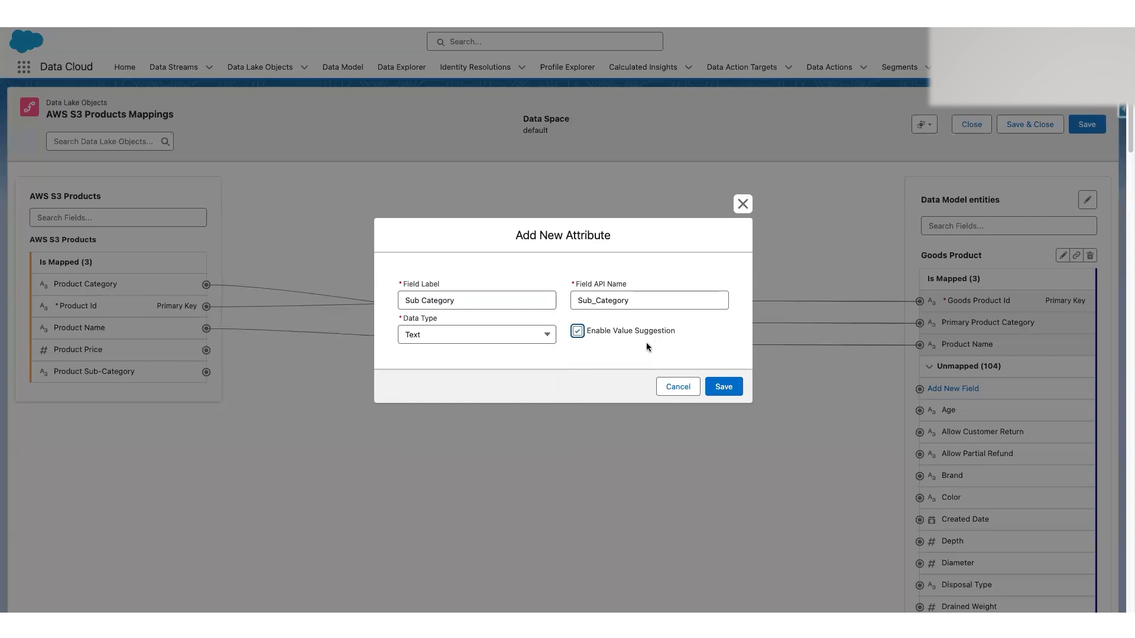
left_click(724, 387)
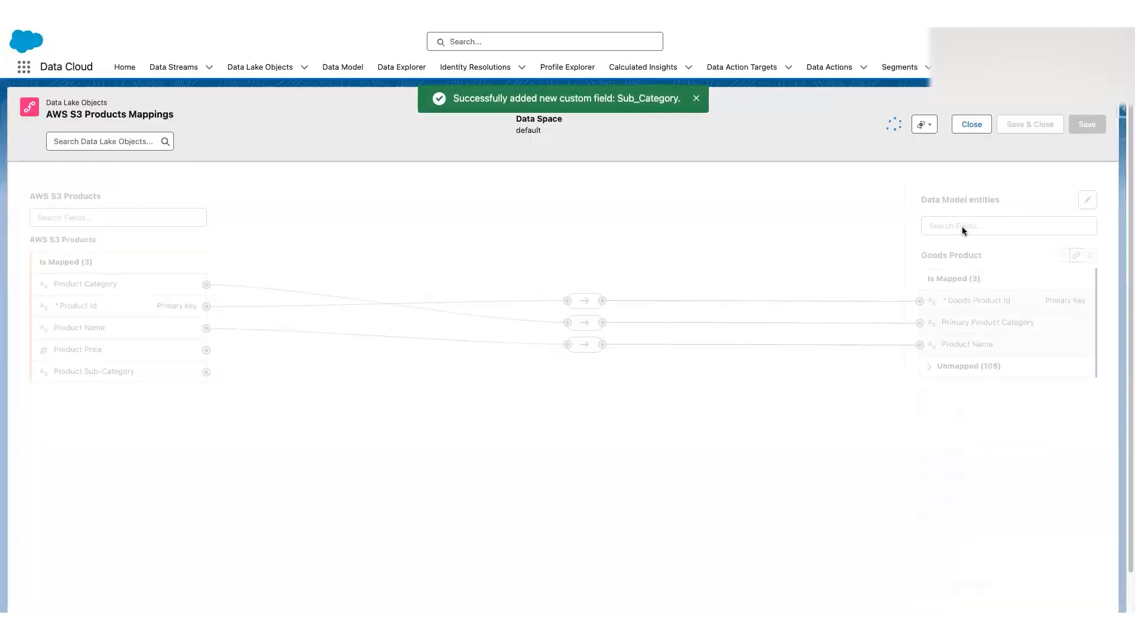
Map Product Sub-Category to the custom Sub Category field of Goods Product, and clear the "sub" field filter.
left_click(963, 225)
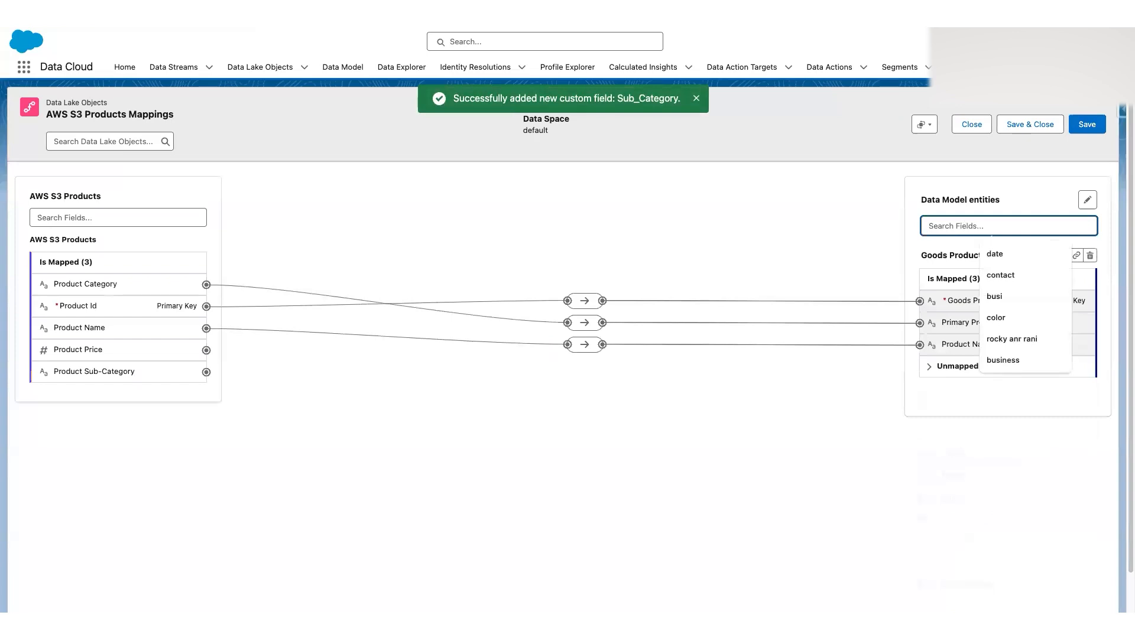
type("sub")
left_click(159, 372)
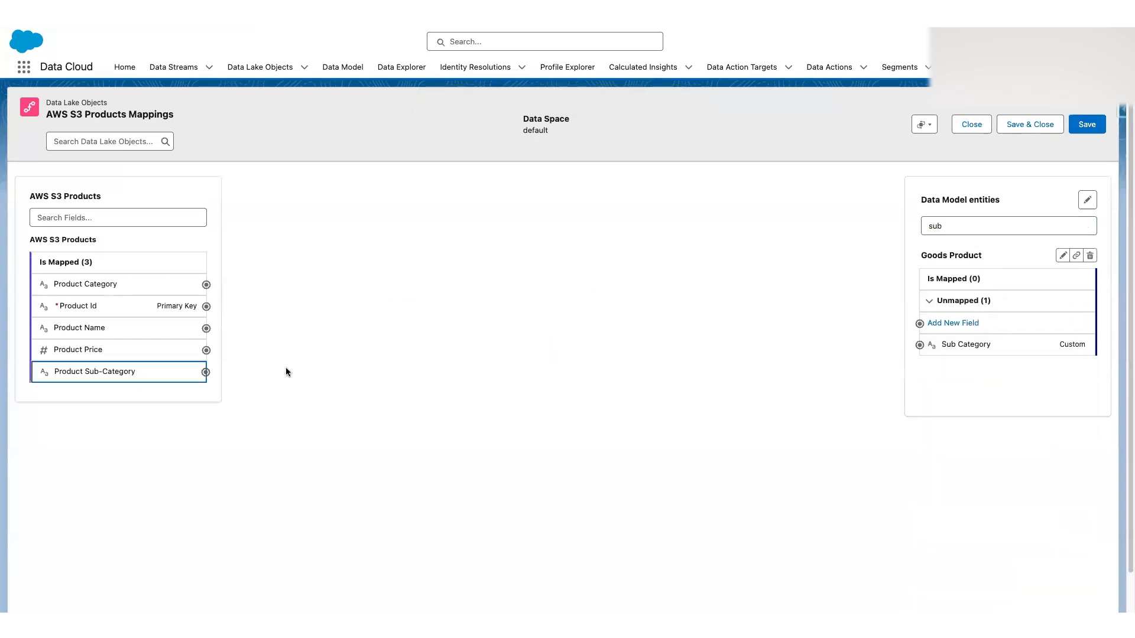
left_click(940, 347)
double_click(973, 225)
key("BackSpace")
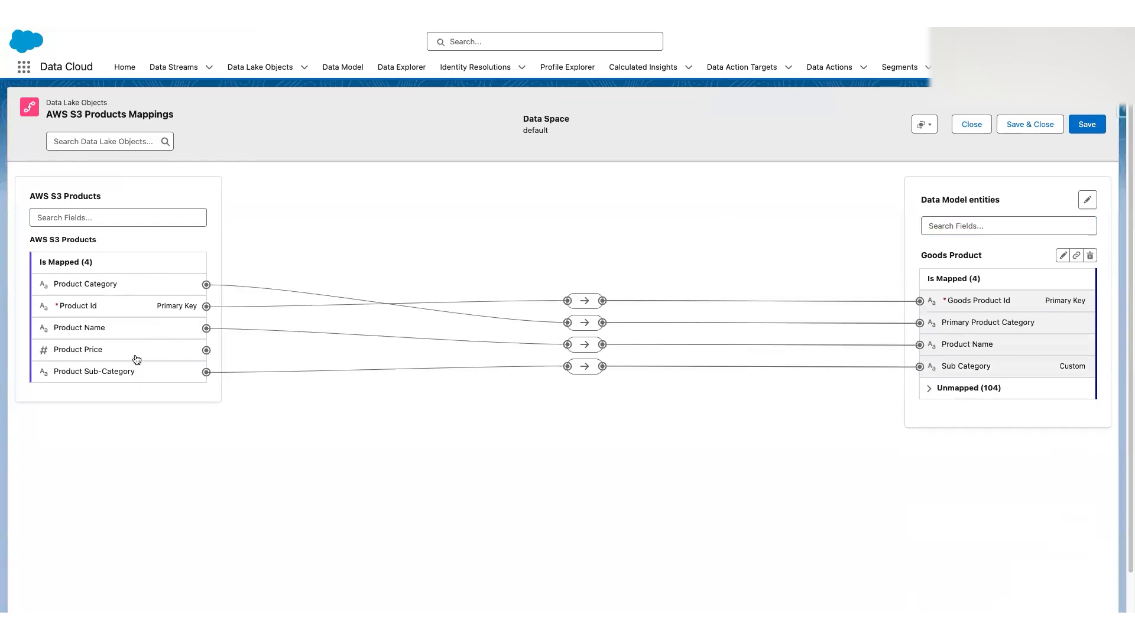
Search the Goods Product fields for "price" and "amount", and map Product Price to MSRP Amount.
left_click(961, 228)
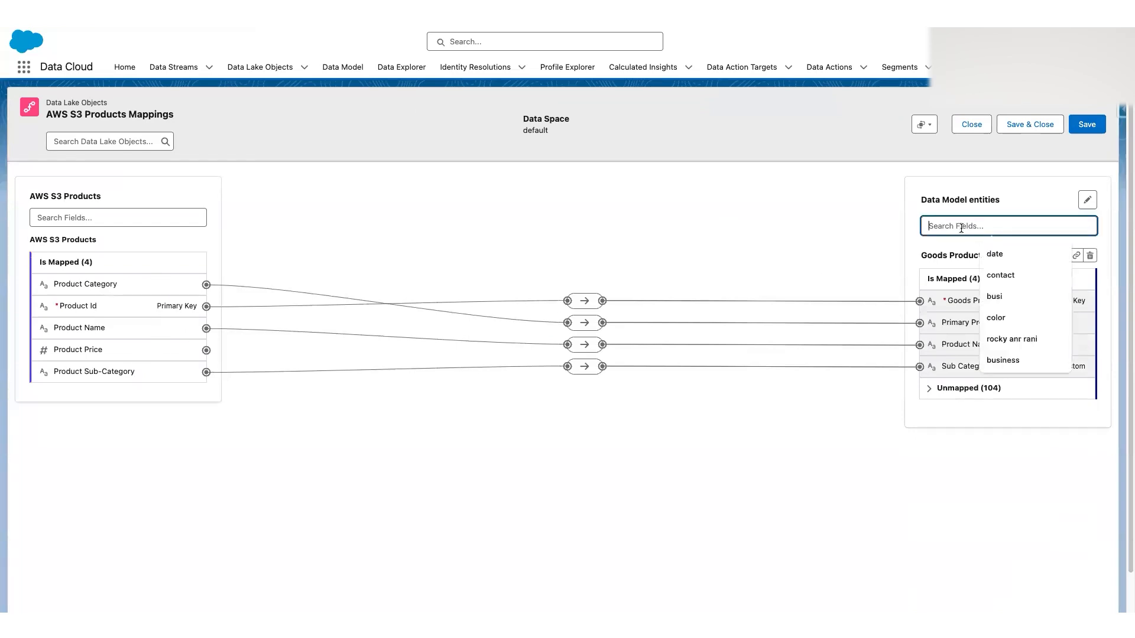
type("price")
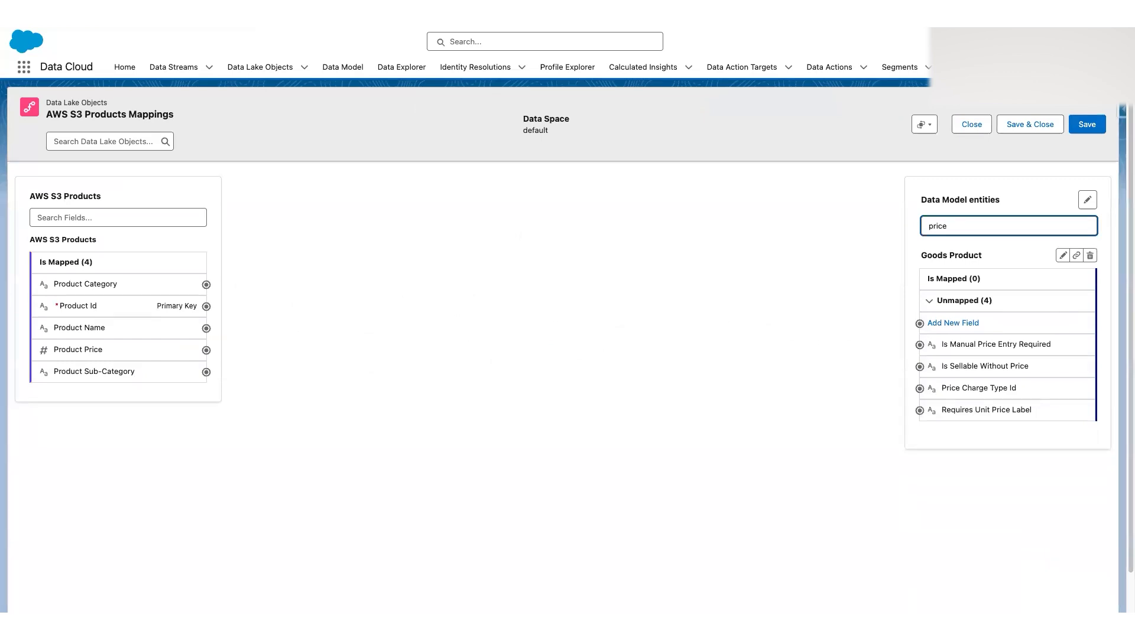
key("ctrl+a")
type("amoun")
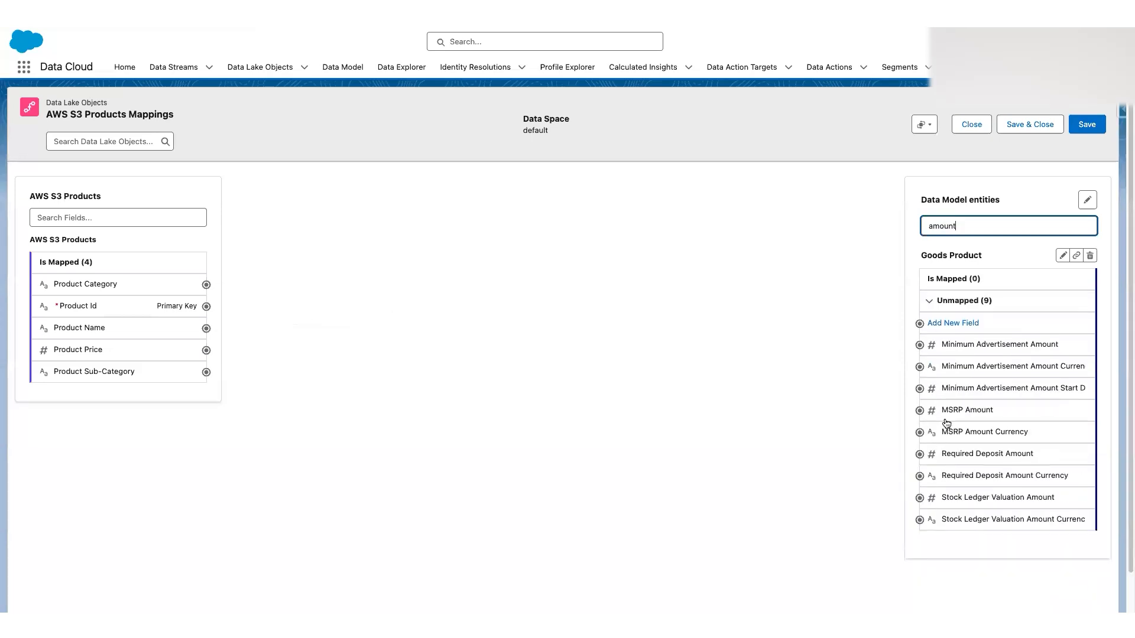
left_click(156, 355)
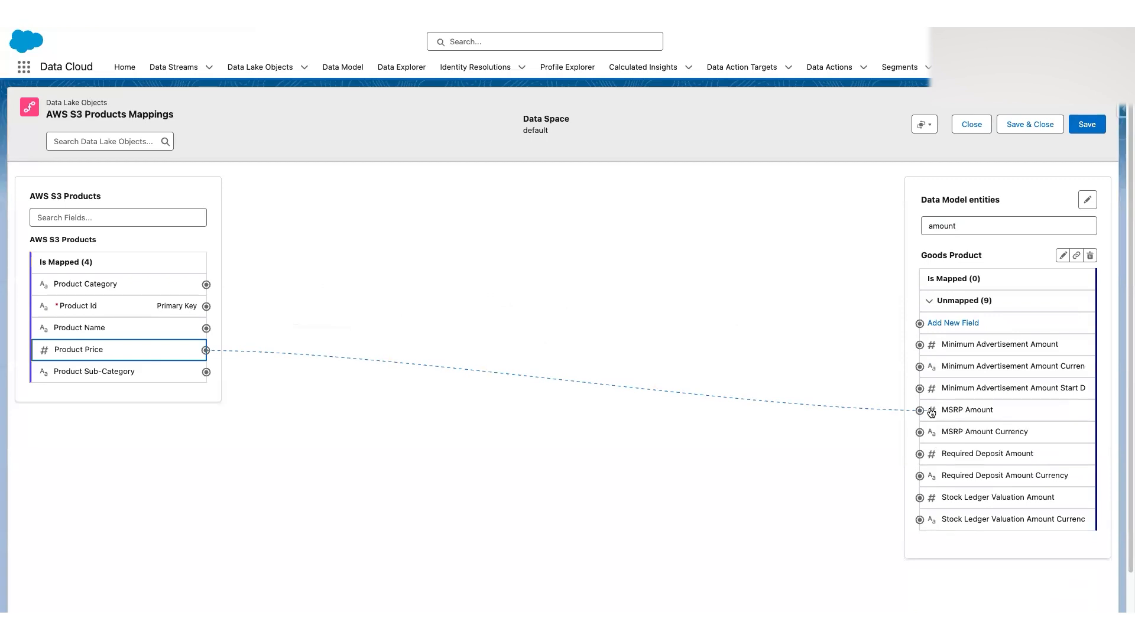
left_click(931, 411)
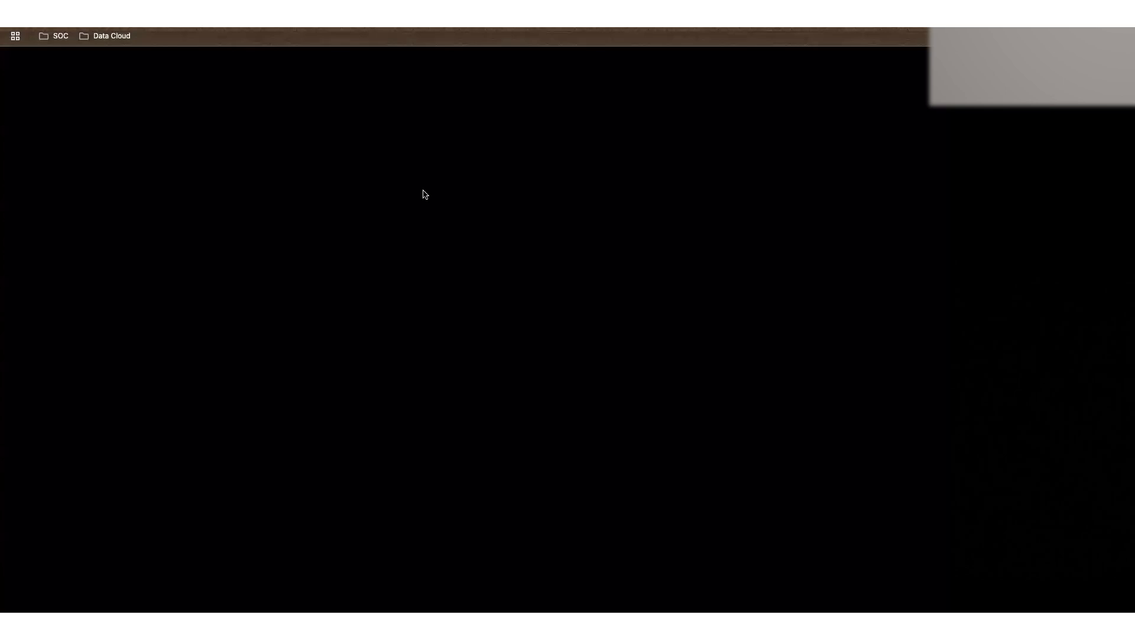
Search Google for "goods product dmo data cloud", open the Goods Product DMO reference page, and find "amount" in it.
type("goods product")
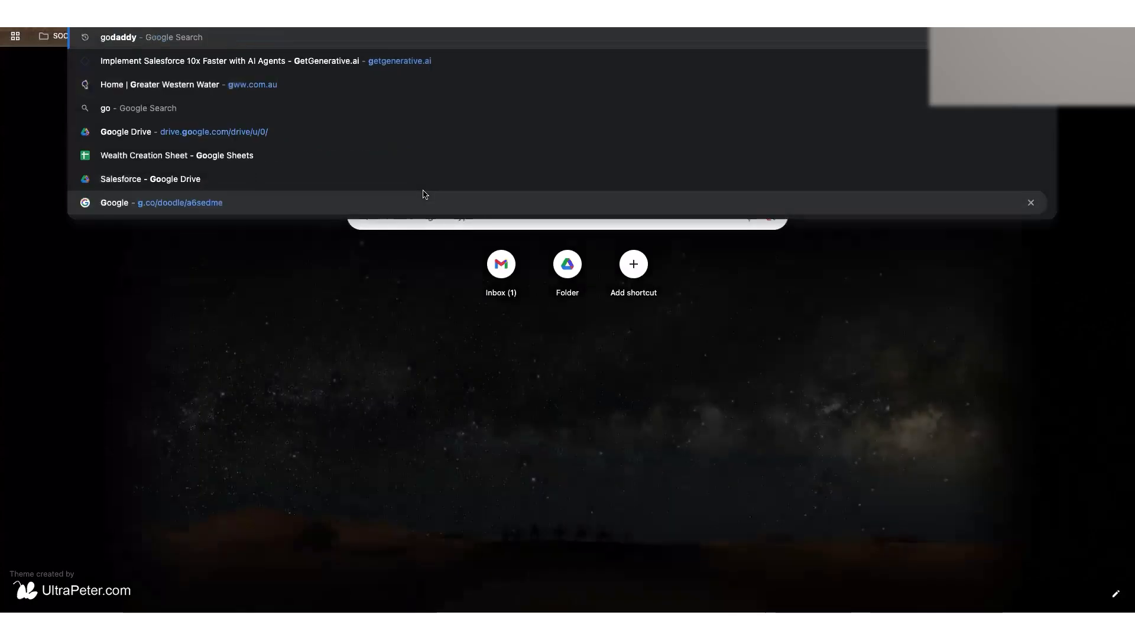
type(" dmo sa")
key("BackSpace")
key("BackSpace")
type("data cloud")
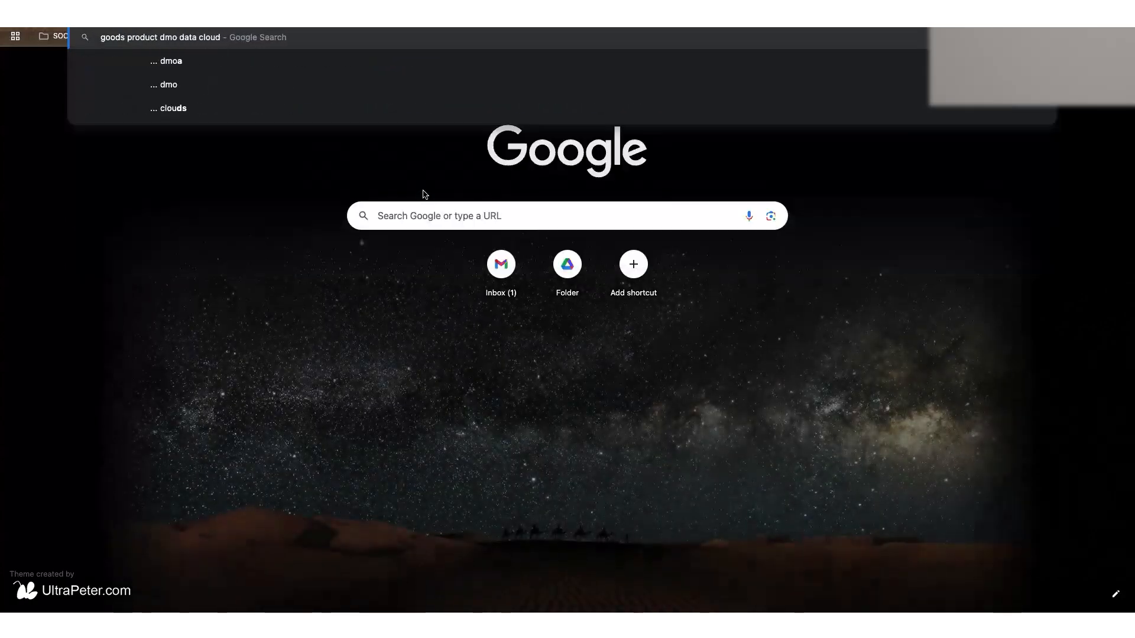
key("Return")
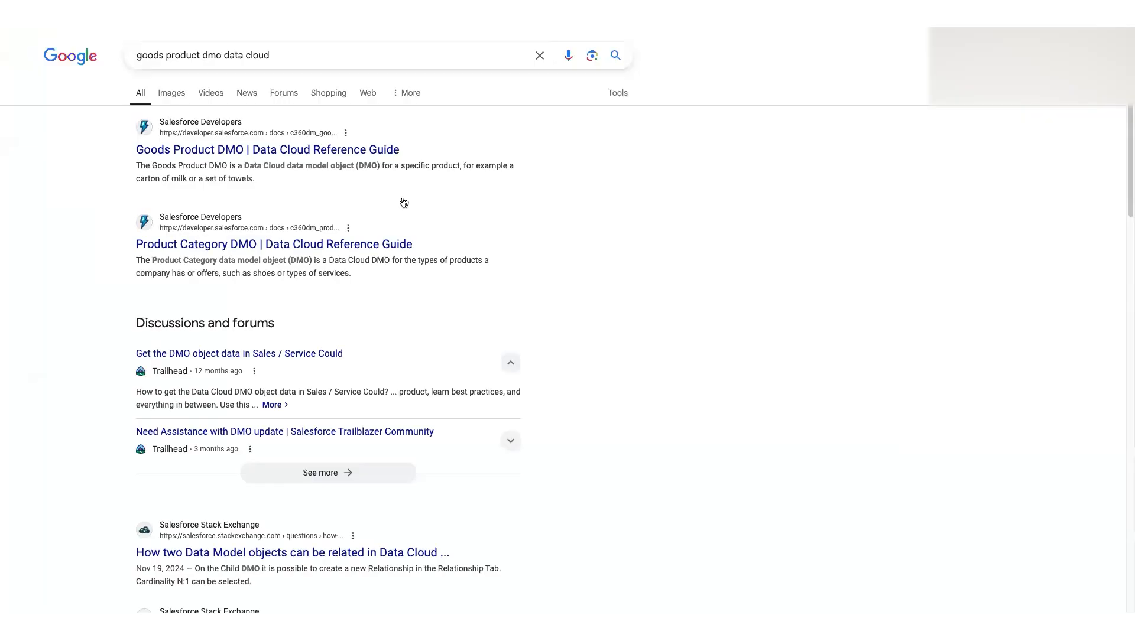
left_click(329, 151)
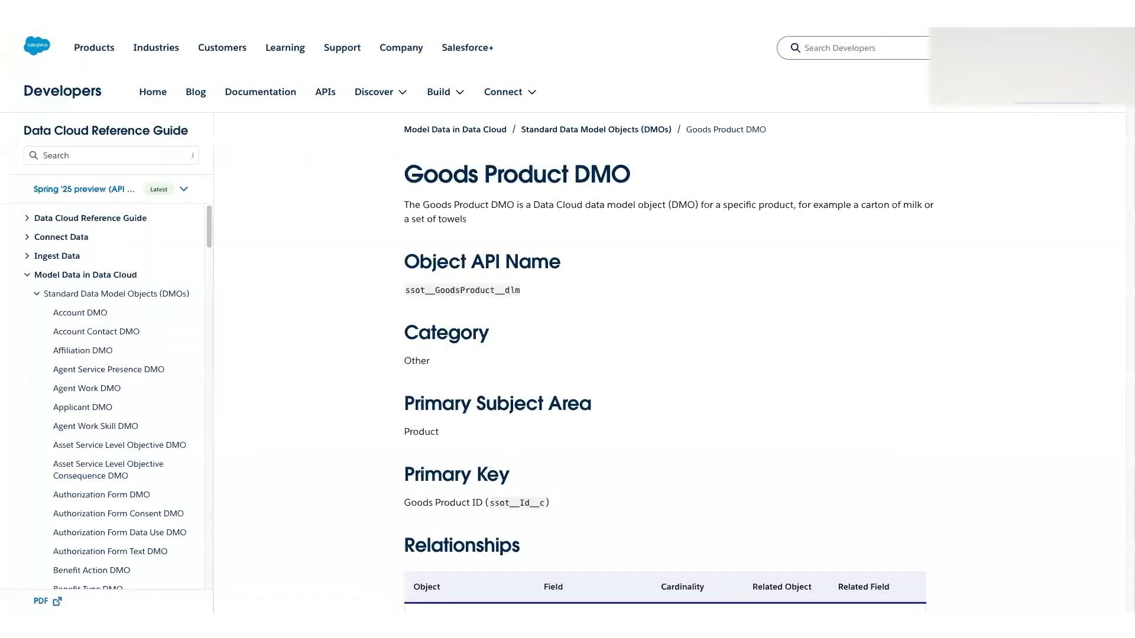
key("super+f")
type("amount")
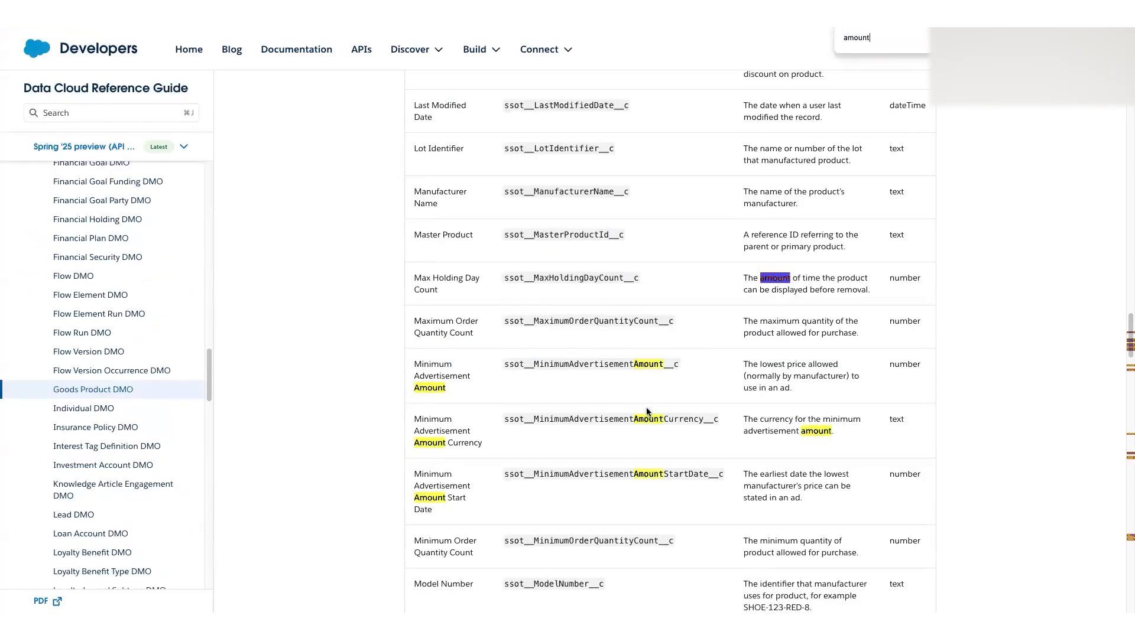
Examine the MSRP Amount field and its description in the Goods Product DMO field table.
scroll(581, 348, "down", 1)
scroll(617, 294, "down", 1)
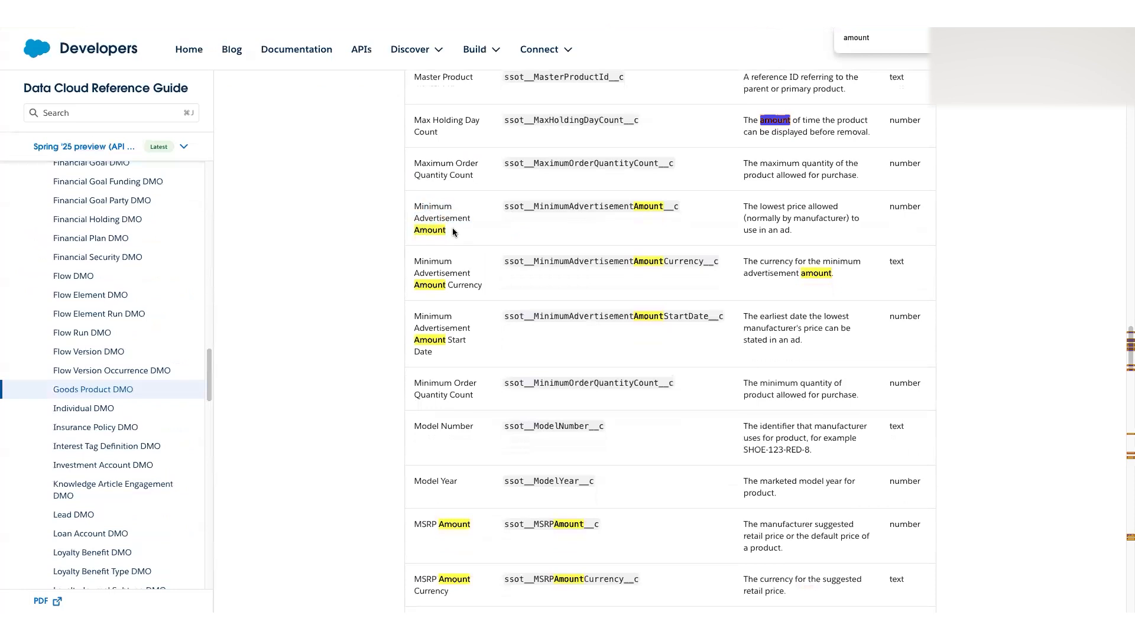
scroll(464, 319, "down", 2)
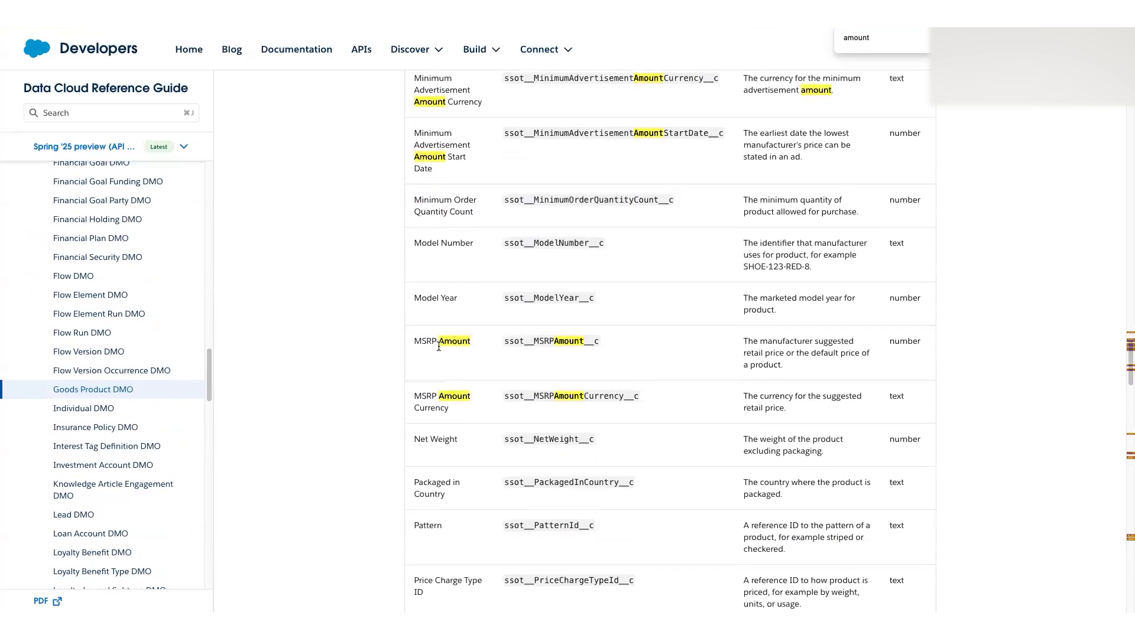
left_click_drag(414, 342, 458, 346)
left_click(458, 346)
left_click_drag(745, 342, 796, 366)
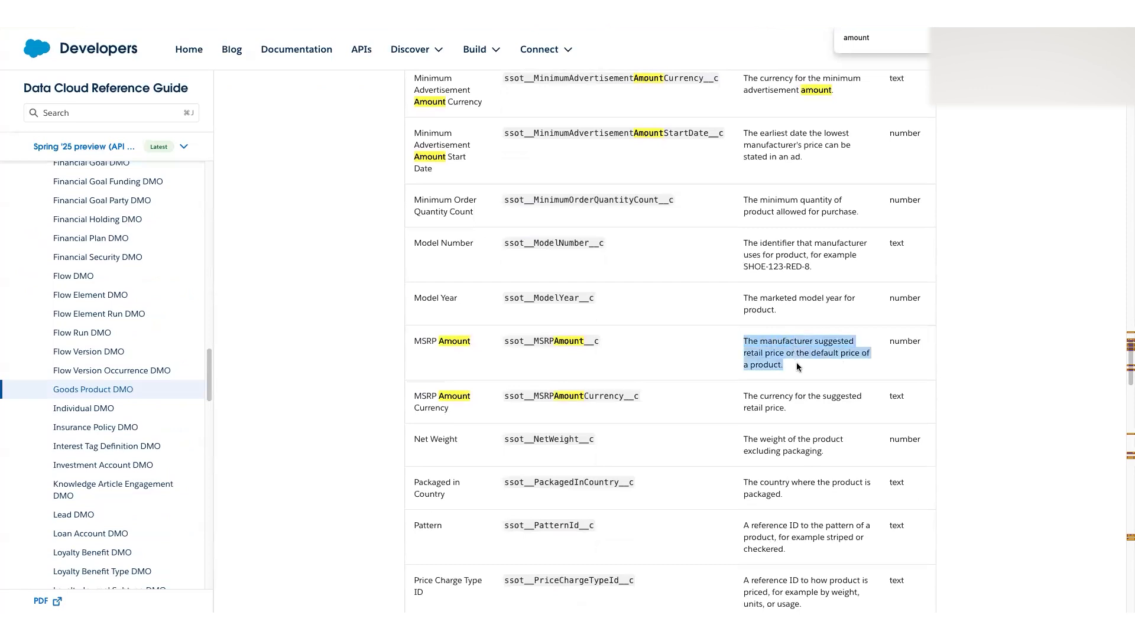
Return to the AWS S3 Products mapping, clear the "amount" field filter, and save and close the mapping.
key("ctrl+Tab")
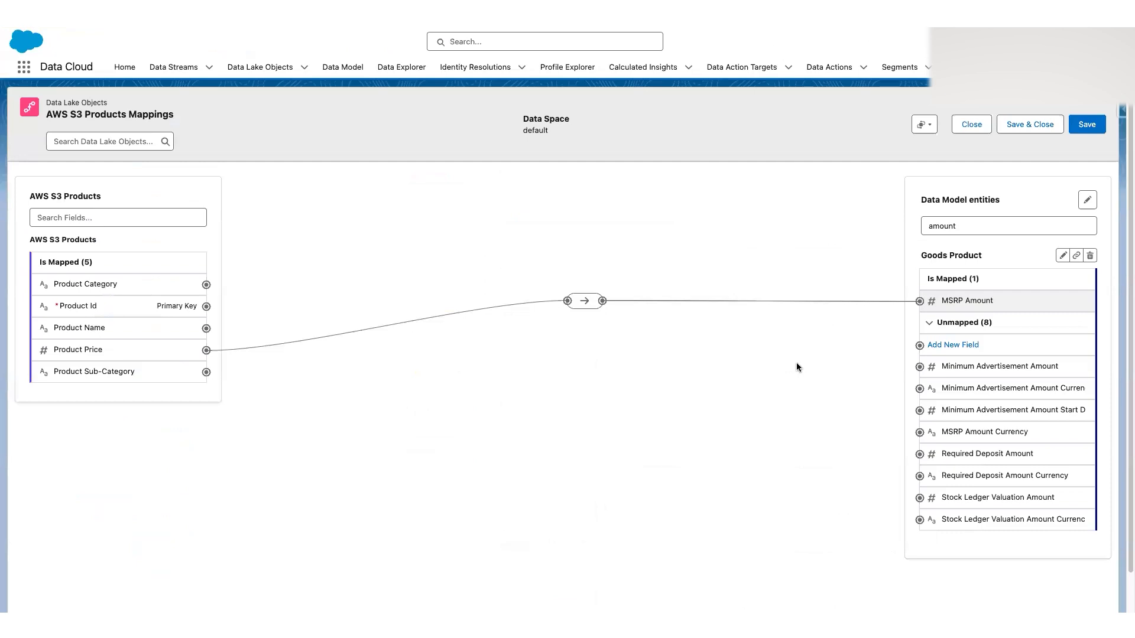
double_click(978, 228)
key("BackSpace")
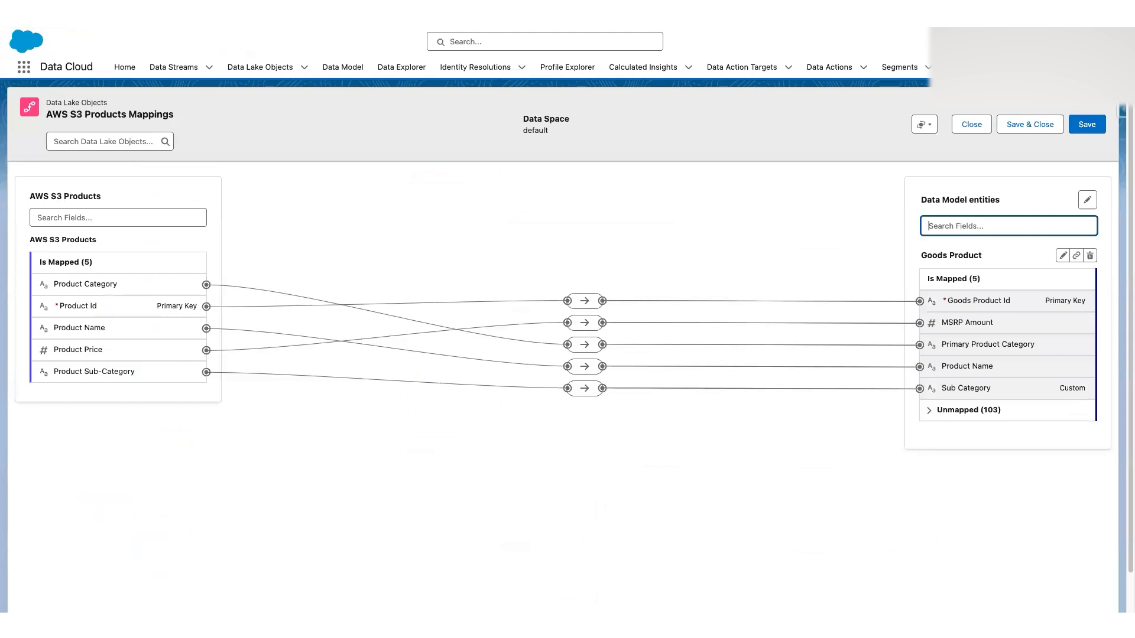
left_click(768, 227)
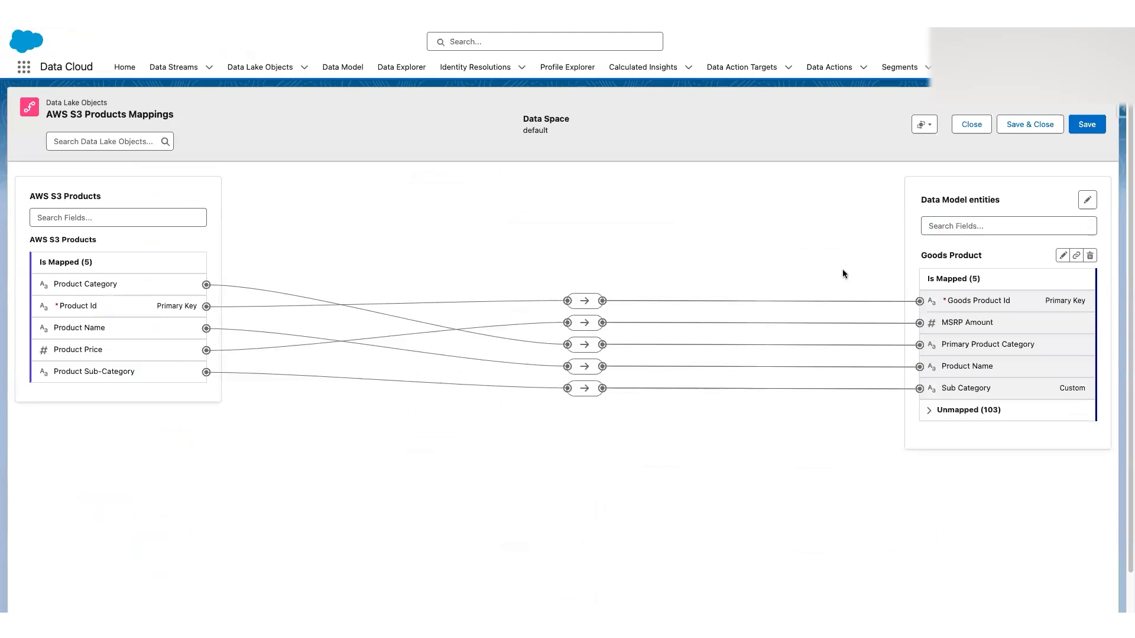
left_click(1023, 127)
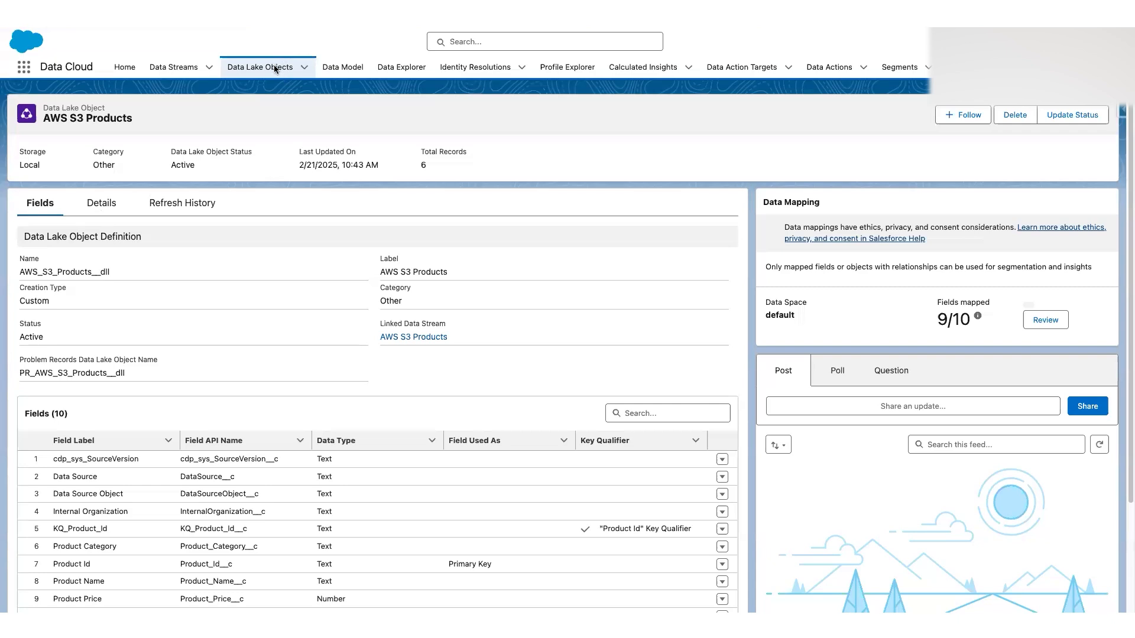
Open the AWS S3 Order Header data lake object and start its data mapping.
left_click(276, 66)
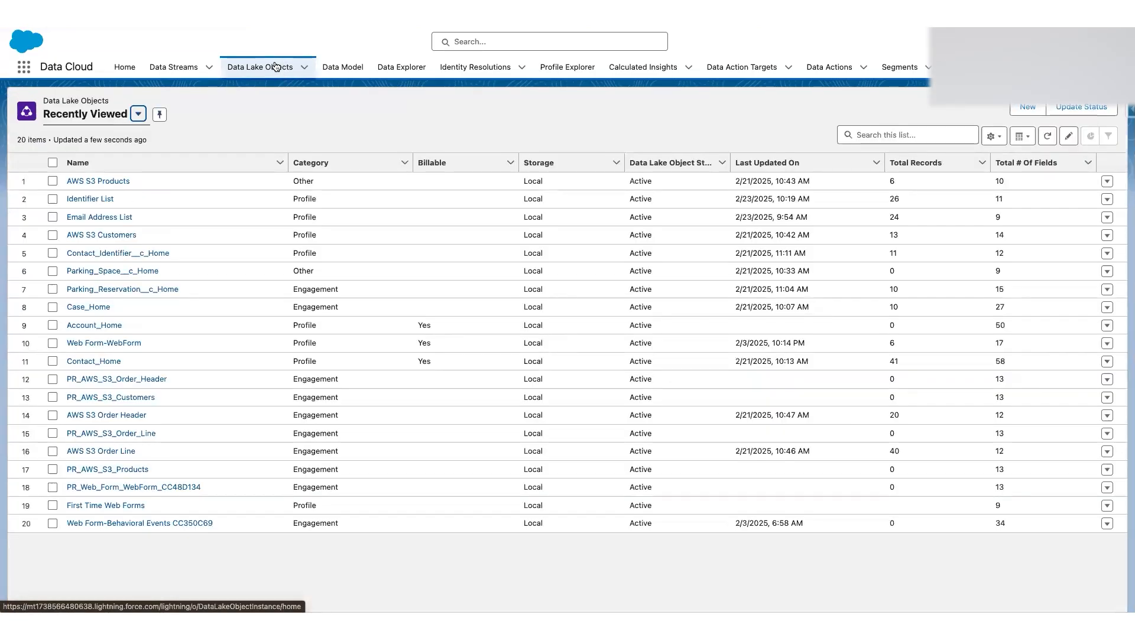
left_click(103, 417)
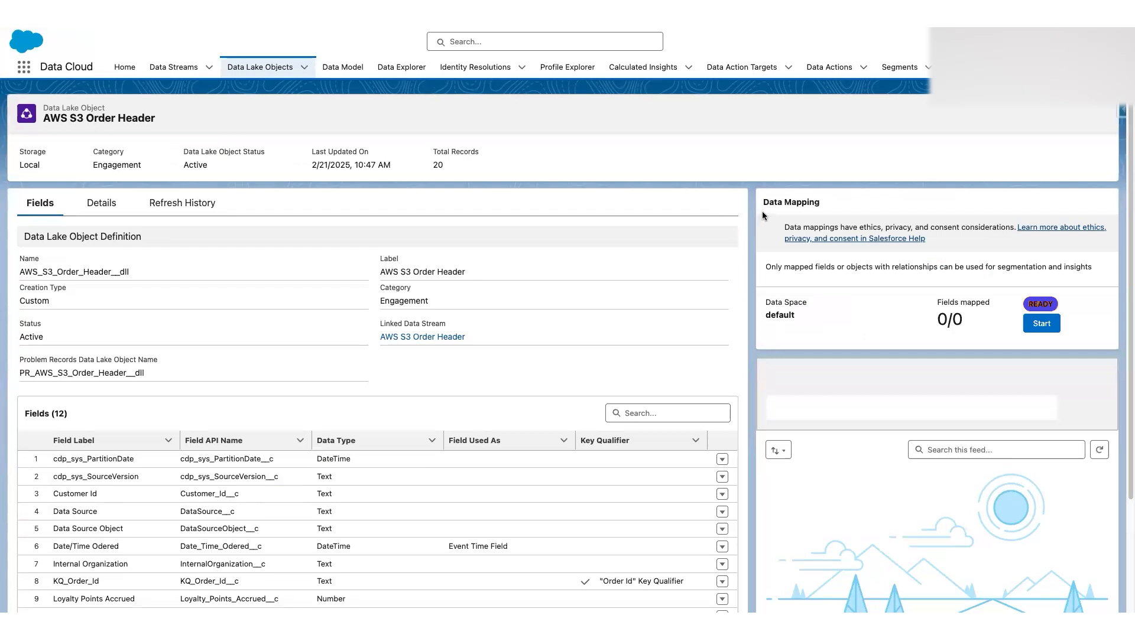
left_click(1042, 324)
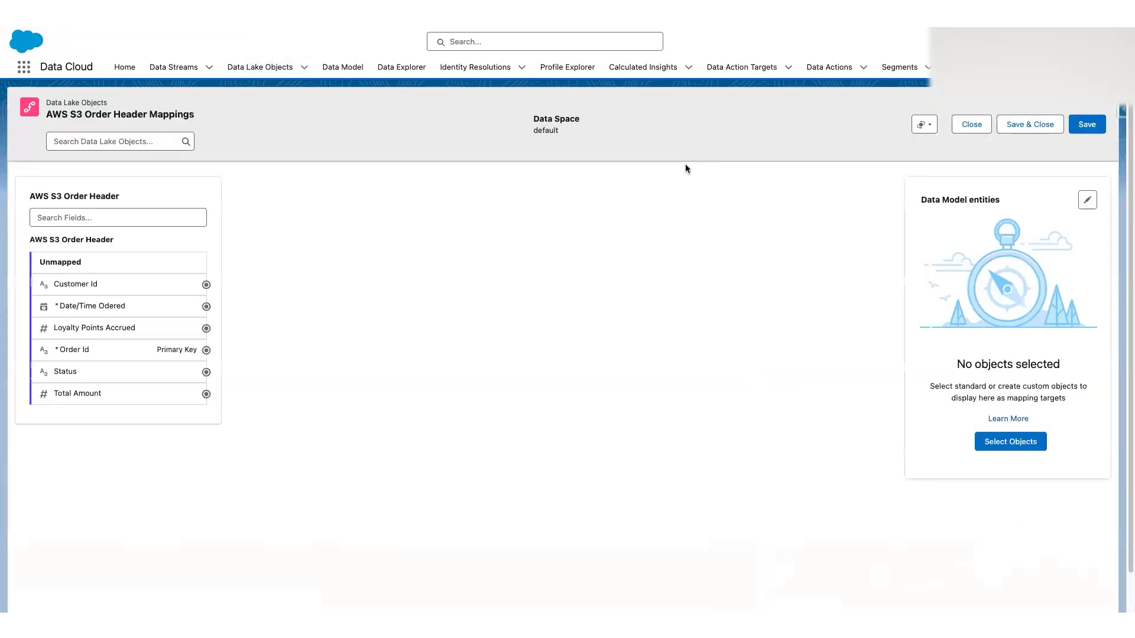
Search the standard data model for "sales order" and add Sales Order as the mapping target.
left_click(1011, 441)
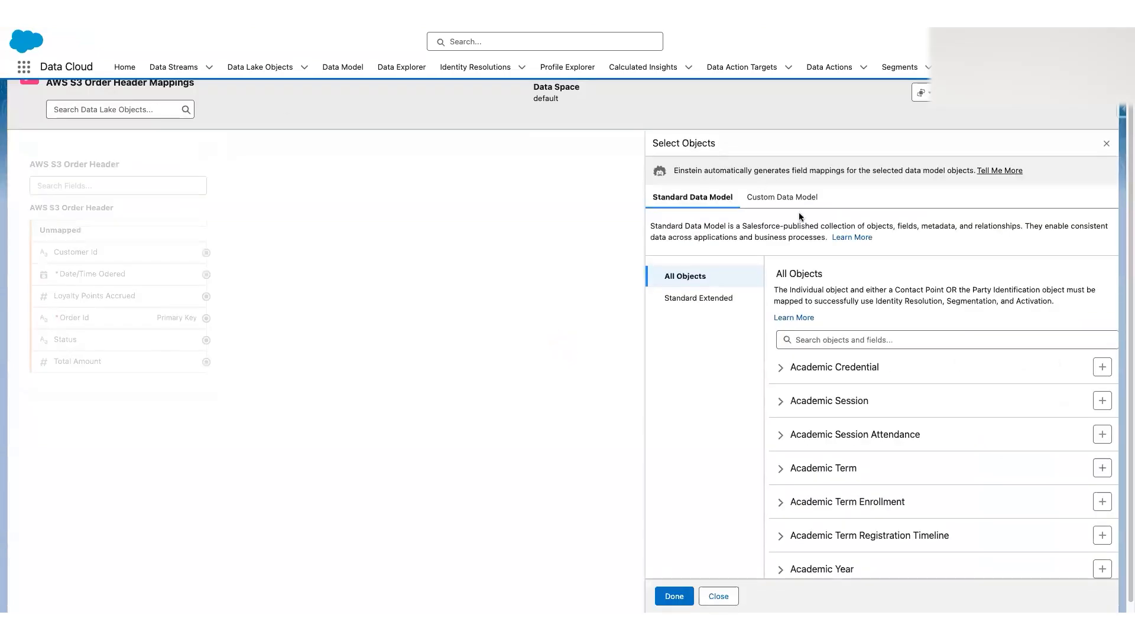
left_click(878, 342)
type("sale")
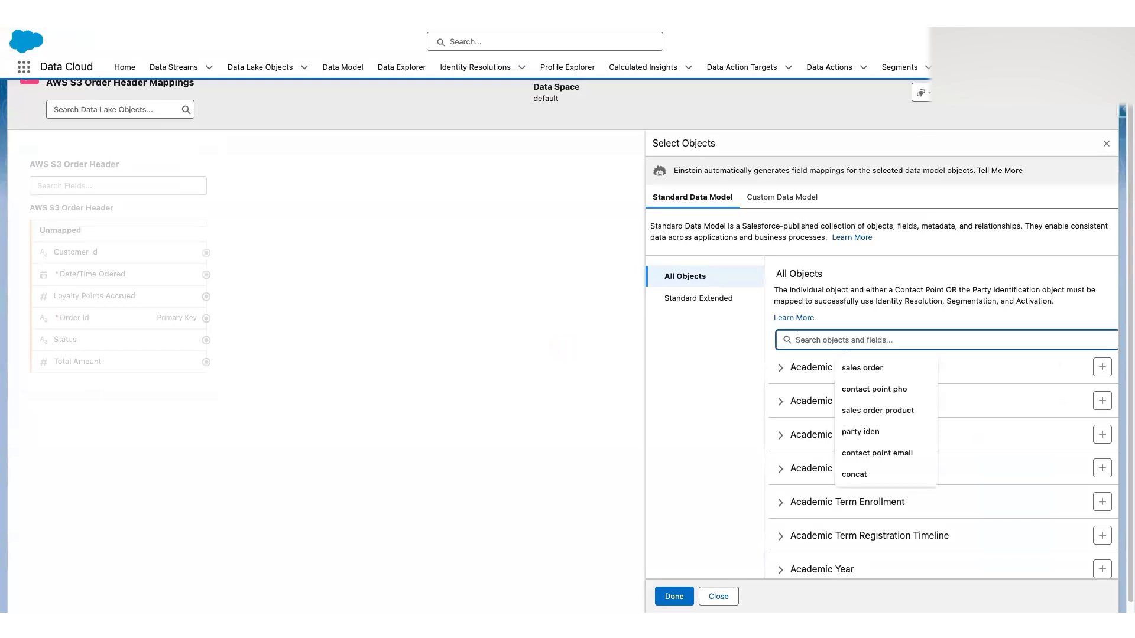
type("s order")
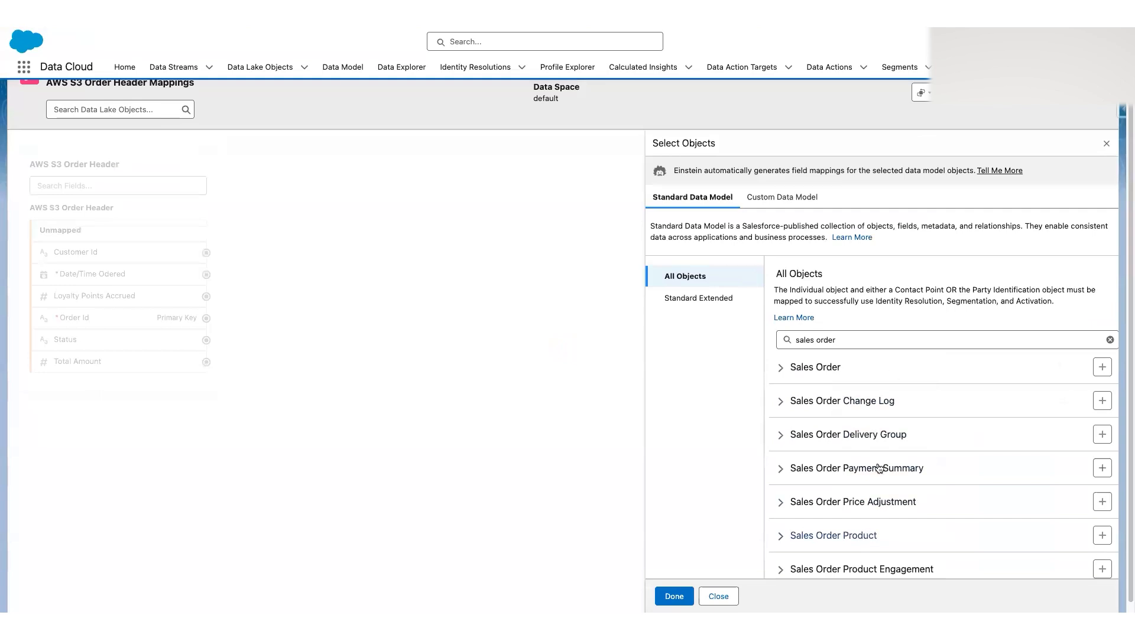
left_click(1103, 367)
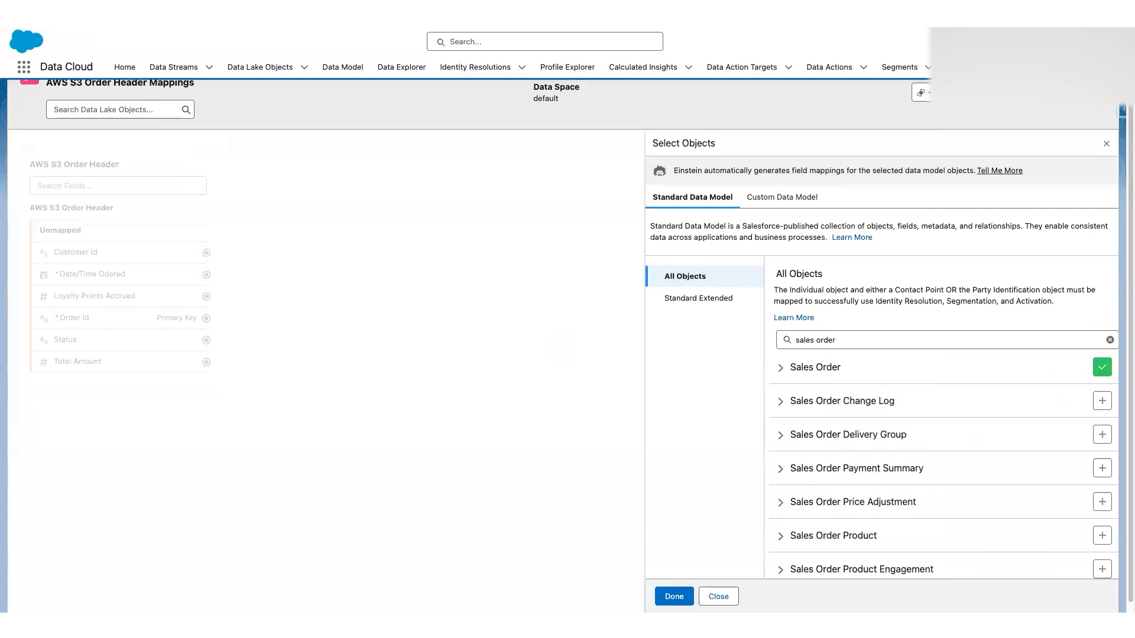
left_click(674, 597)
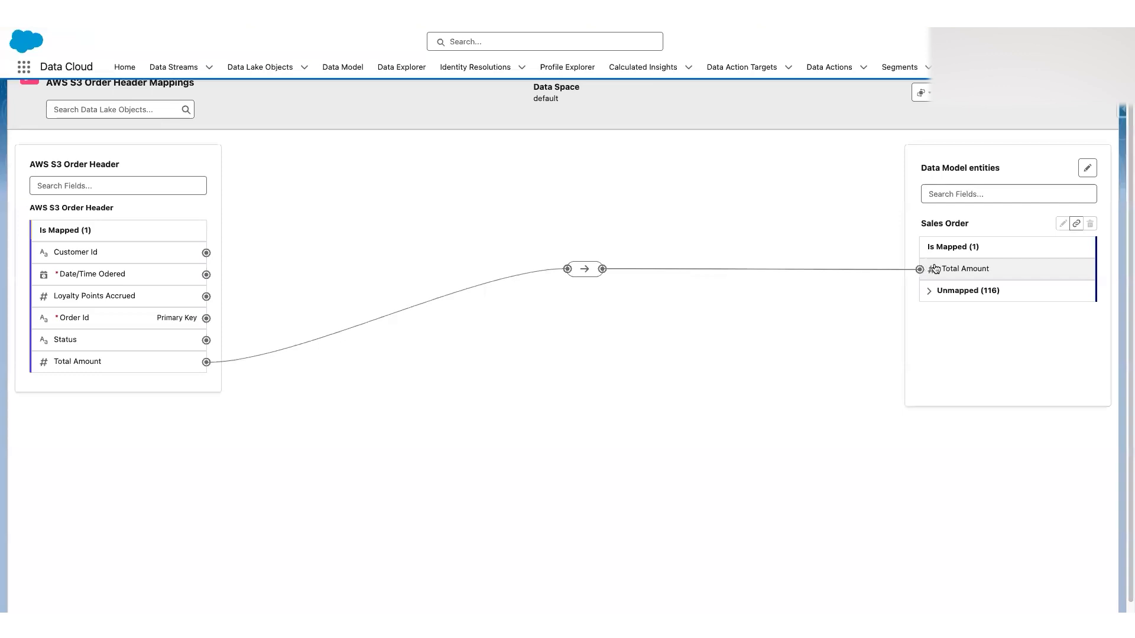
Filter the Sales Order fields by "sta", and map Status to Sales Order Status and Date/Time Odered to Order Start Date.
left_click(955, 196)
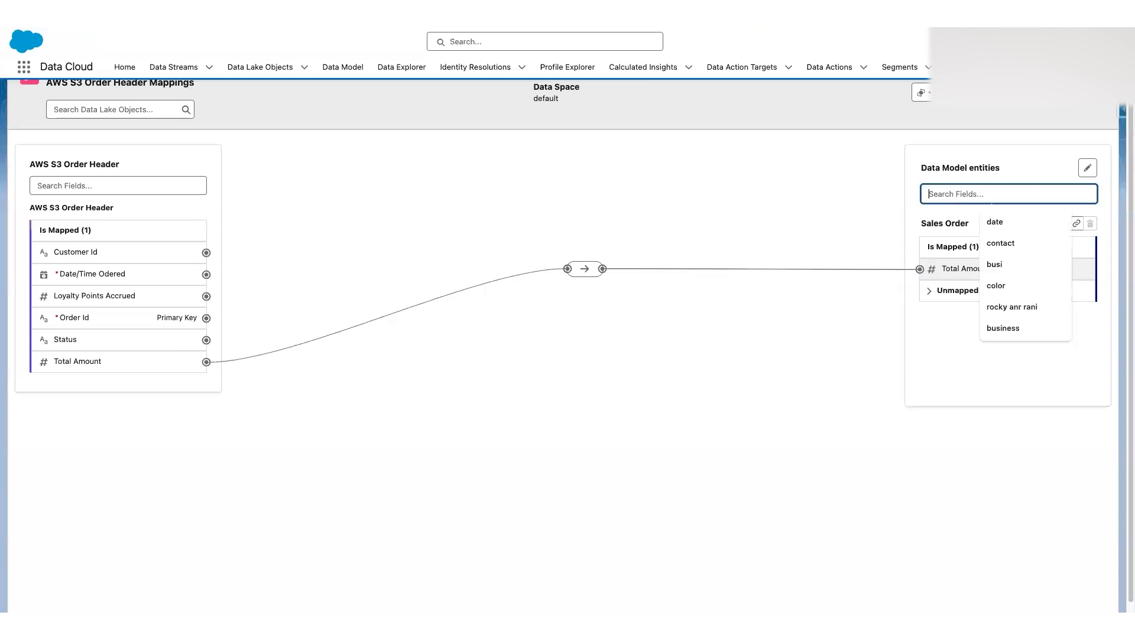
type("sat")
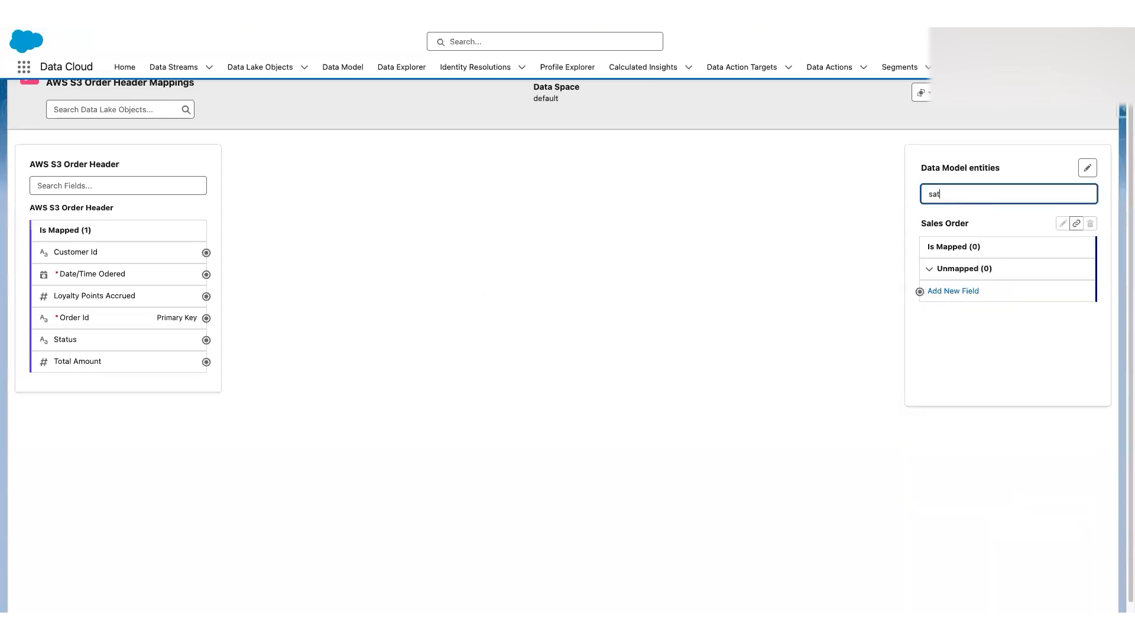
key("BackSpace")
key("BackSpace")
type("ta")
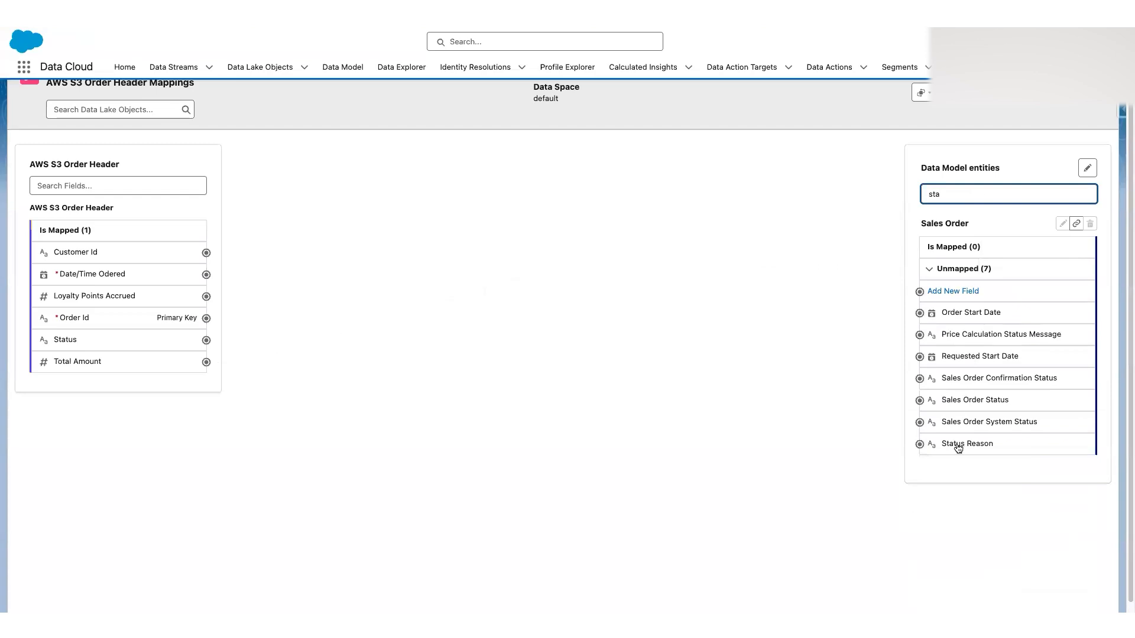
left_click(97, 340)
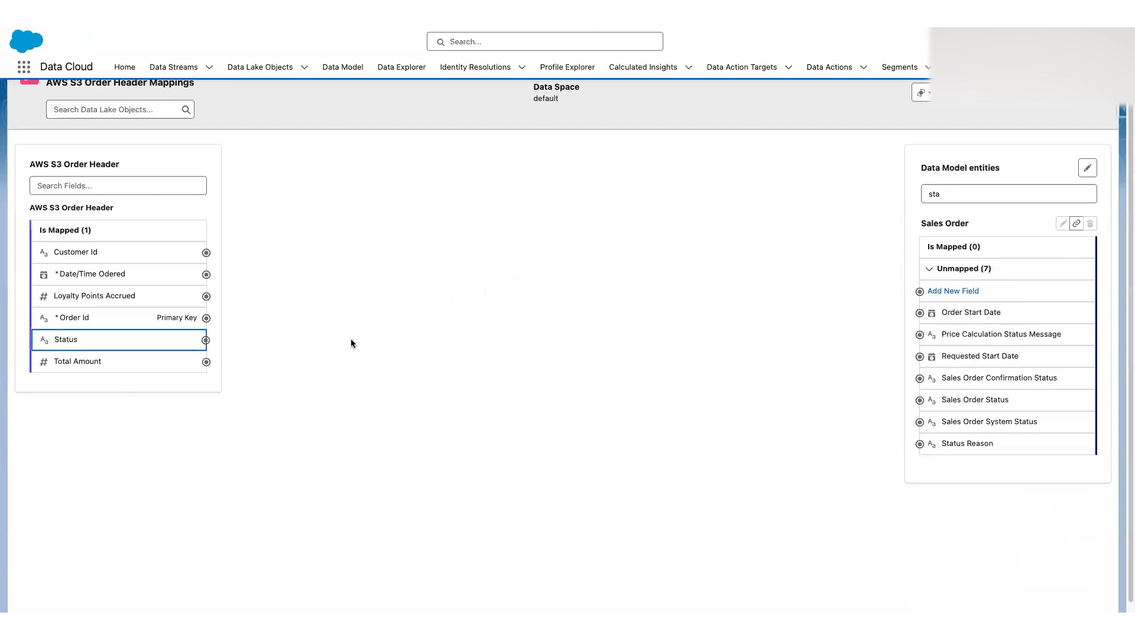
left_click(955, 403)
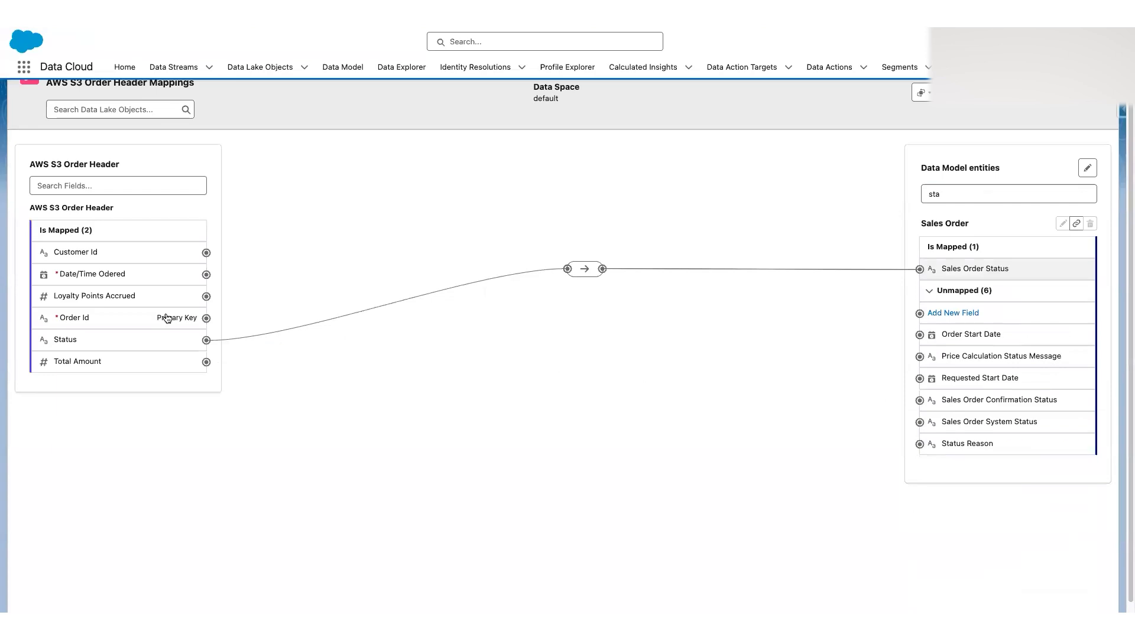
left_click(160, 278)
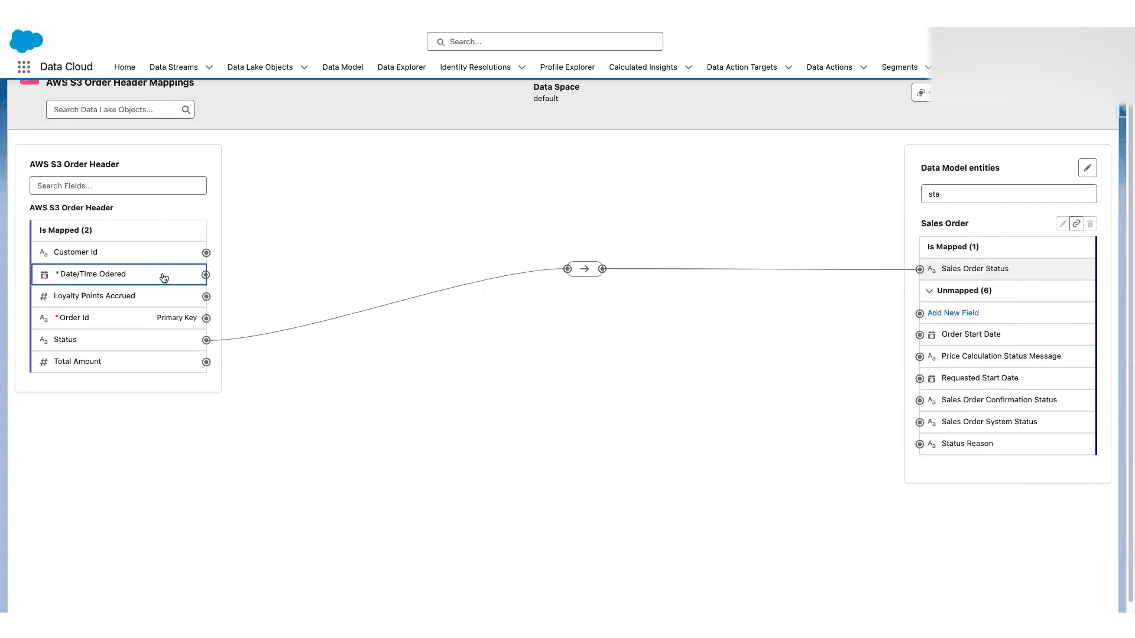
left_click(964, 338)
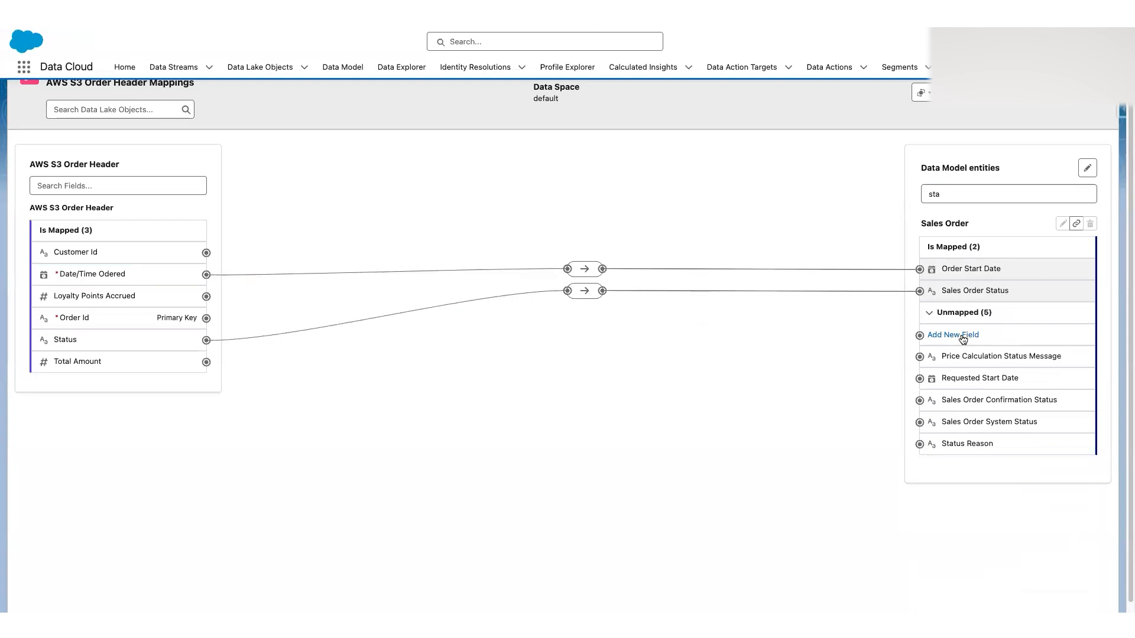
Filter the Sales Order fields by "order id", map Order Id to Sales Order Id, and clear the filter.
double_click(956, 197)
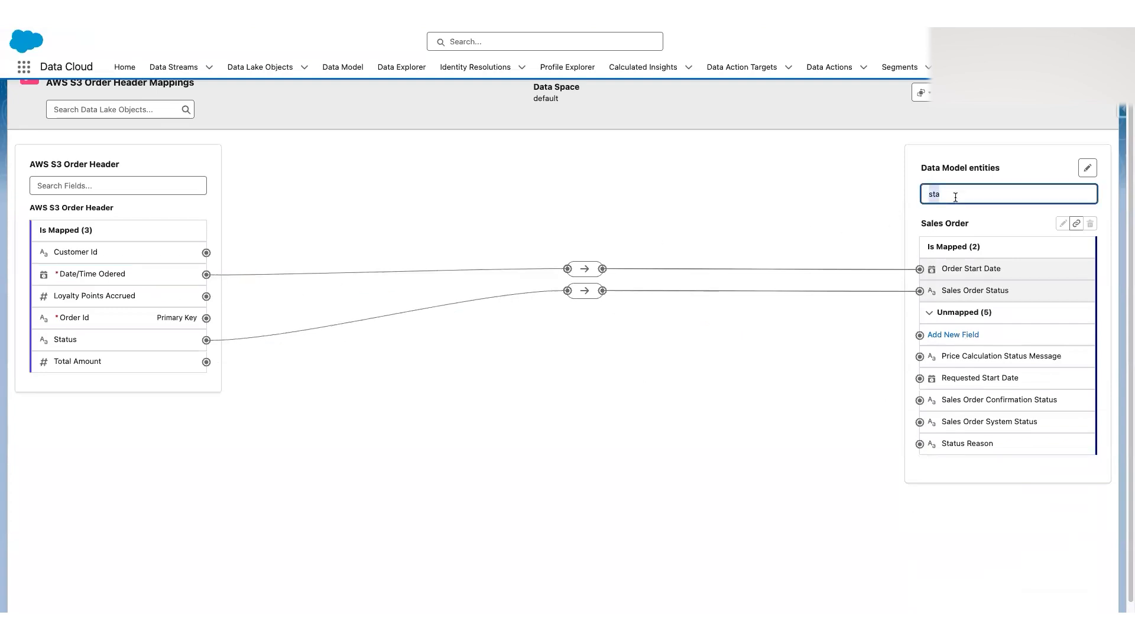
type("order id")
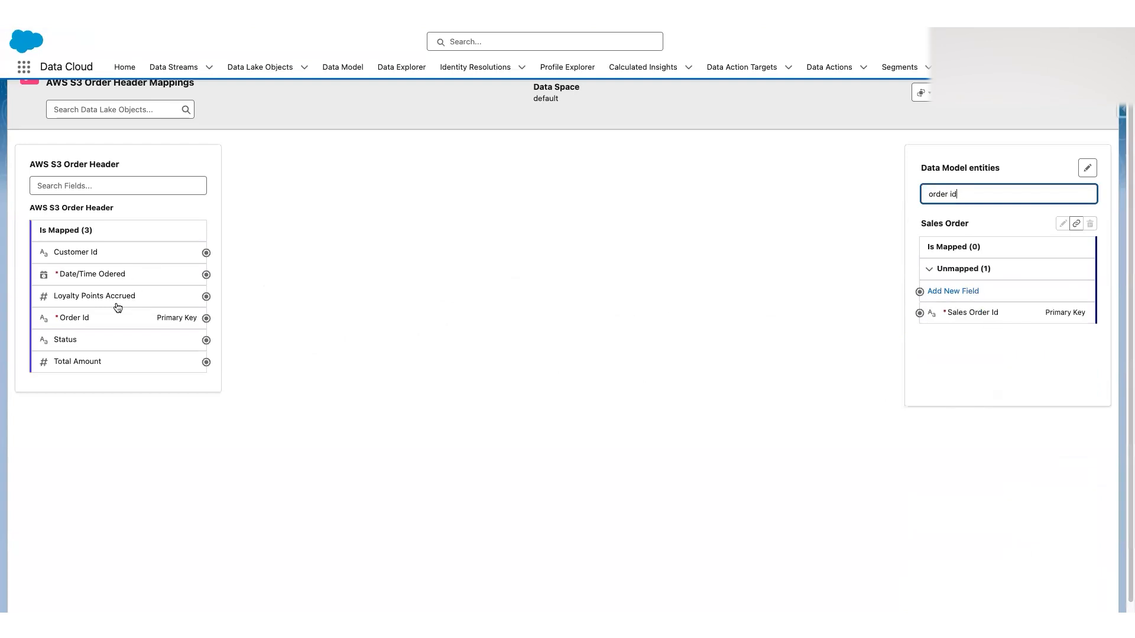
left_click(90, 320)
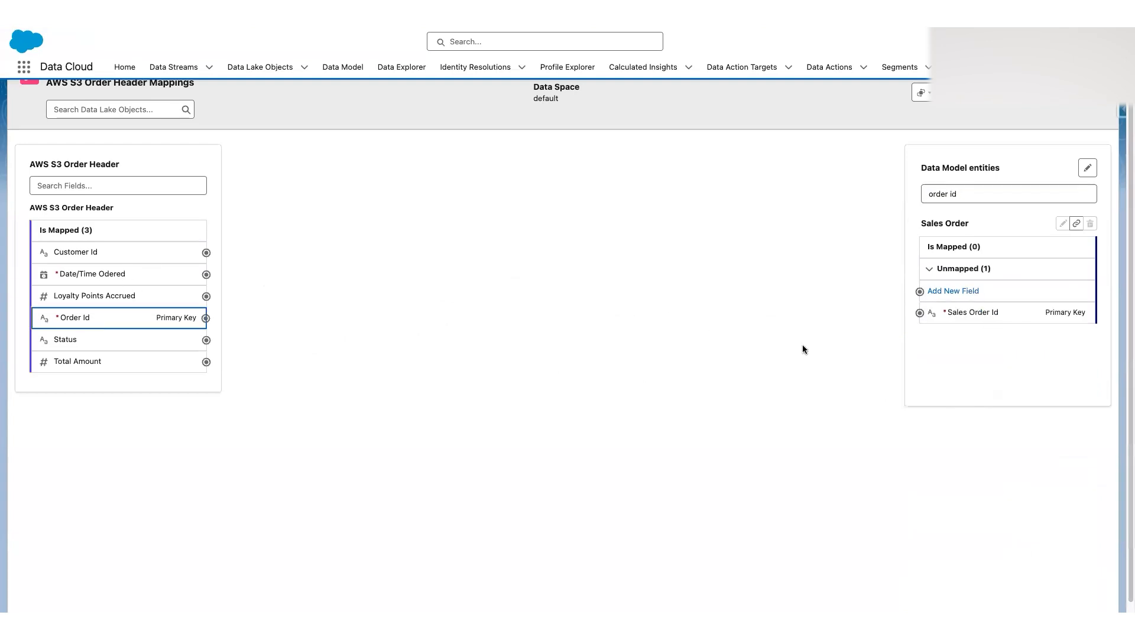
left_click(950, 316)
left_click(963, 194)
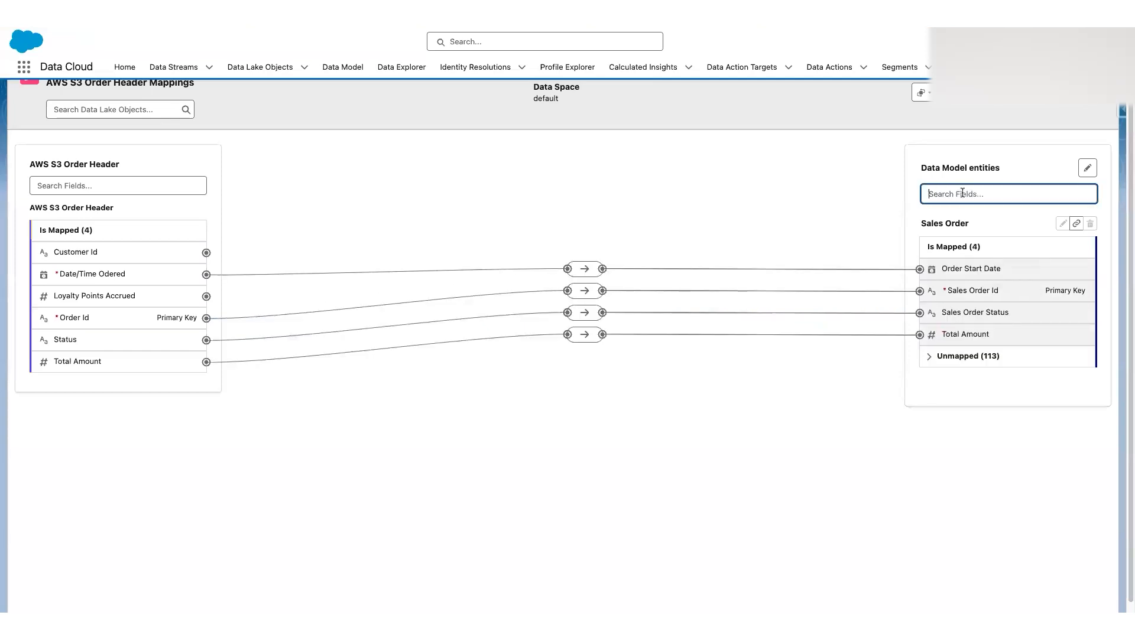
left_click(587, 232)
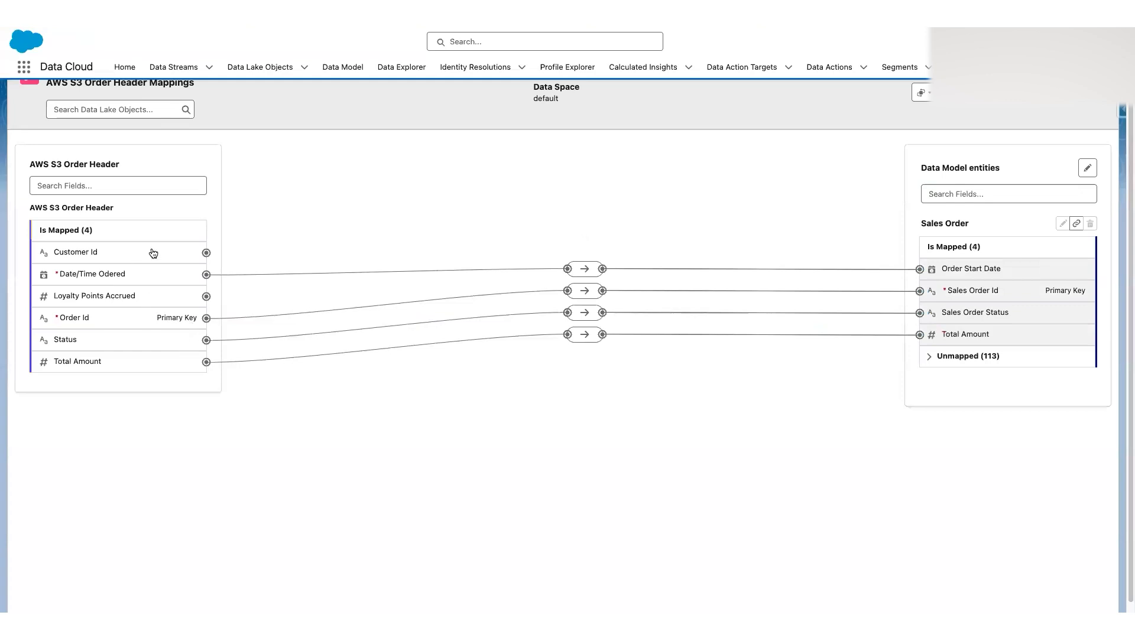
Search the Sales Order fields for "indi" and "custome" to find a target for Customer Id.
left_click(1028, 193)
type("indi")
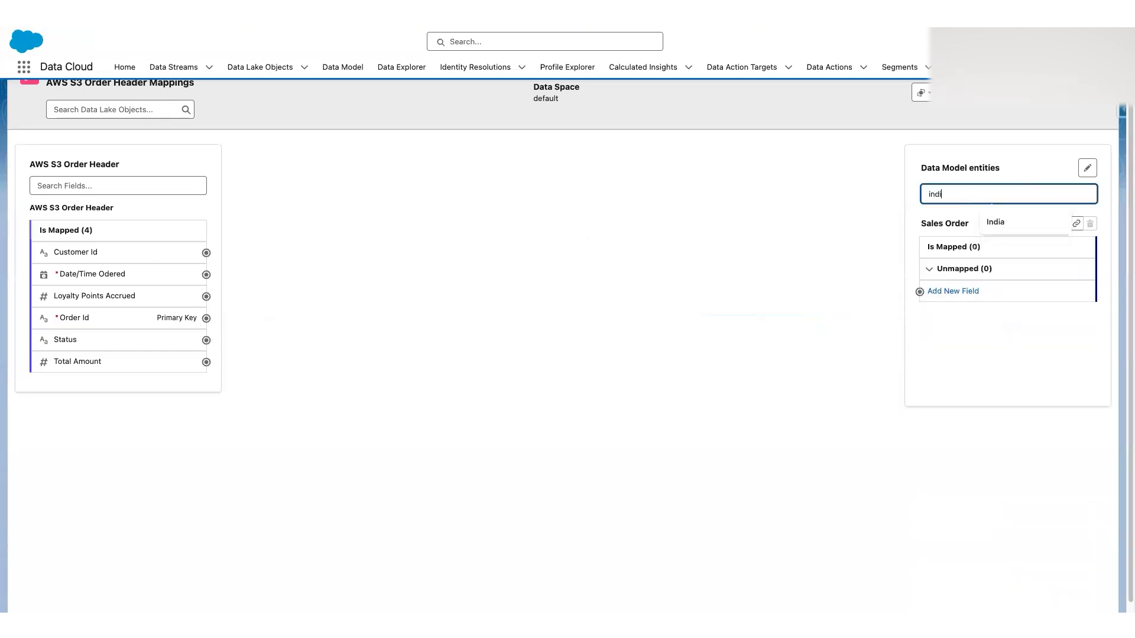
key("ctrl+a")
type("custome")
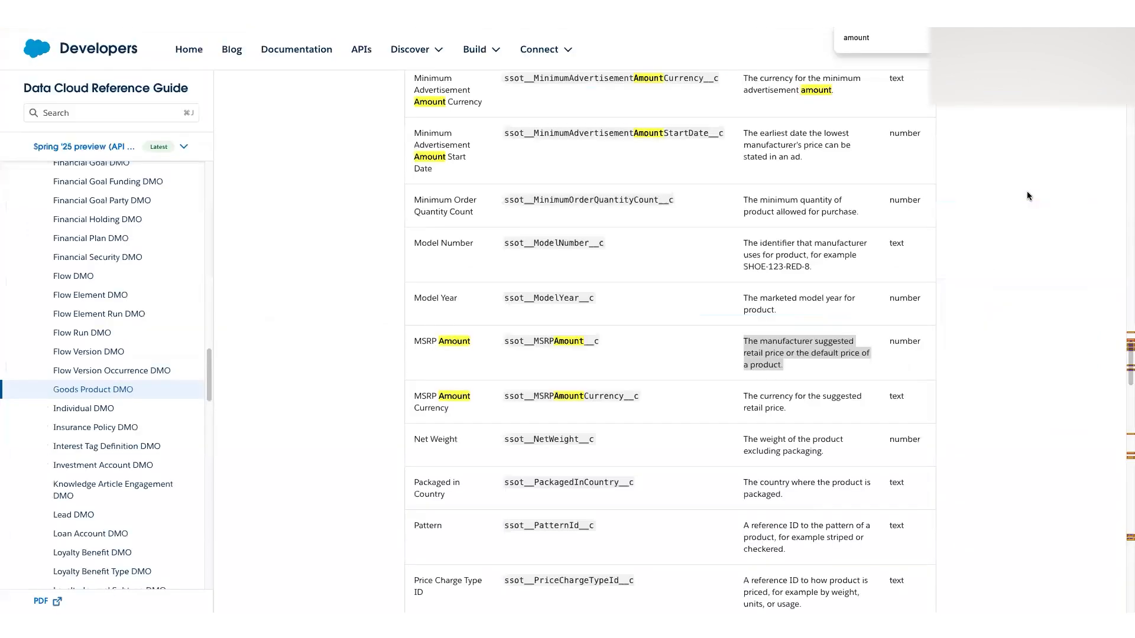
Switch to the Data Cloud Reference Guide, open the Sales Order DMO page, and examine the Sold To Customer relationship.
scroll(120, 393, "down", 6)
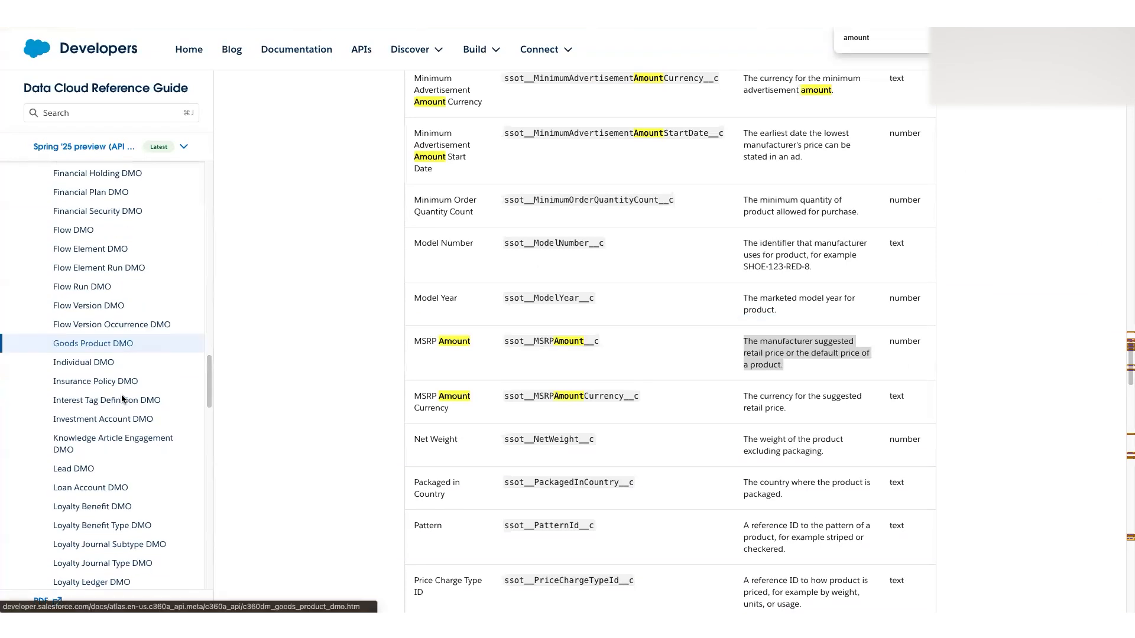
scroll(121, 395, "down", 10)
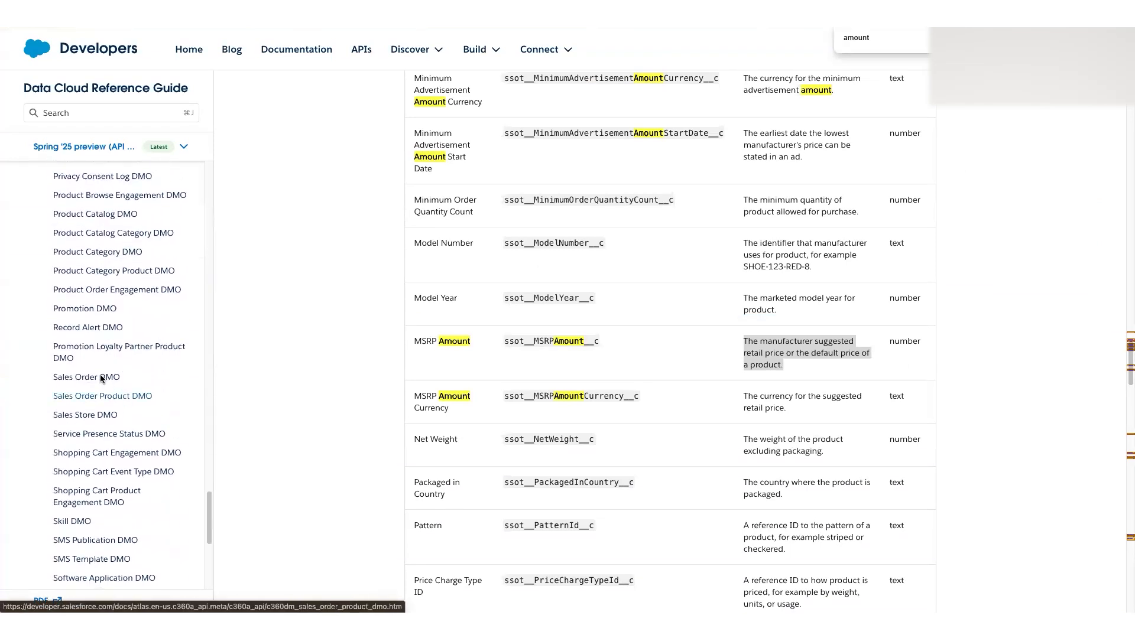
left_click(100, 377)
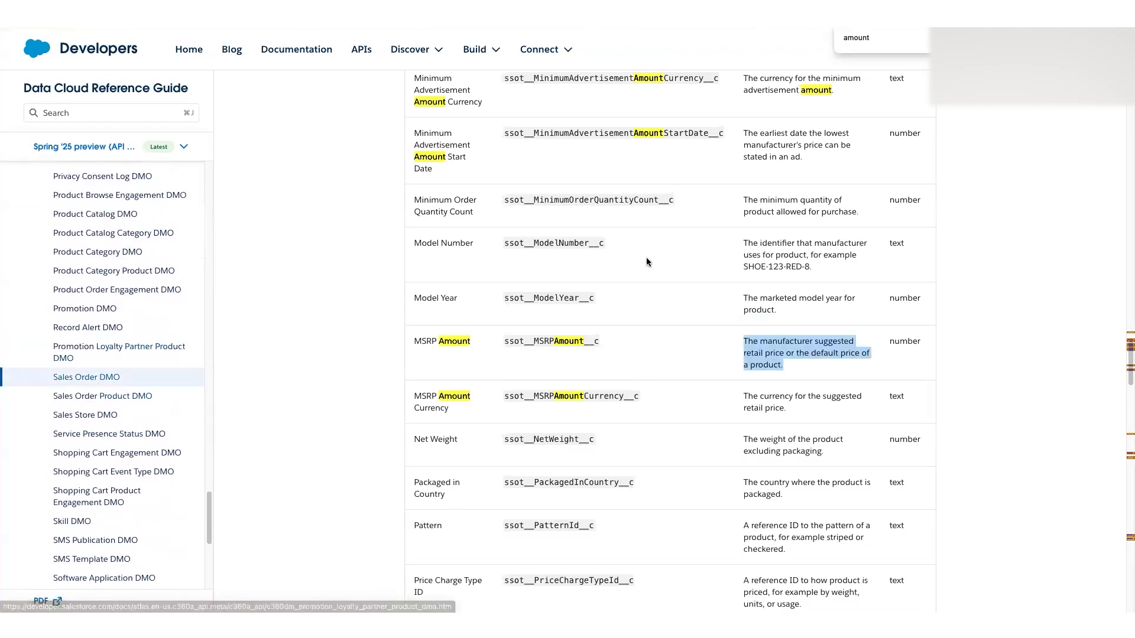
scroll(506, 306, "down", 6)
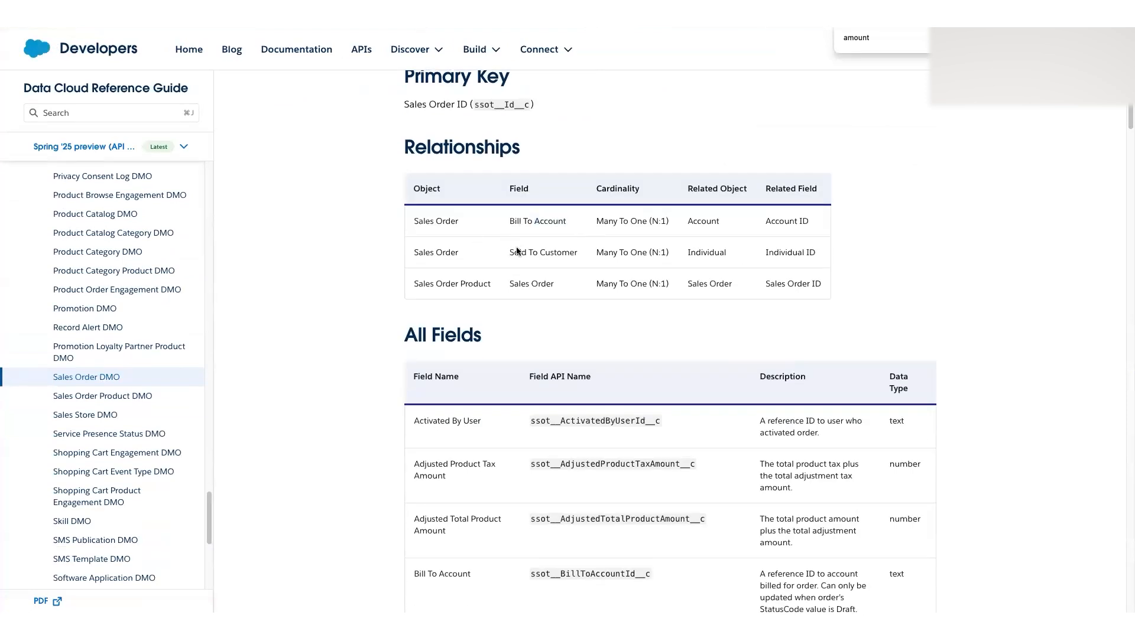
left_click_drag(510, 253, 578, 253)
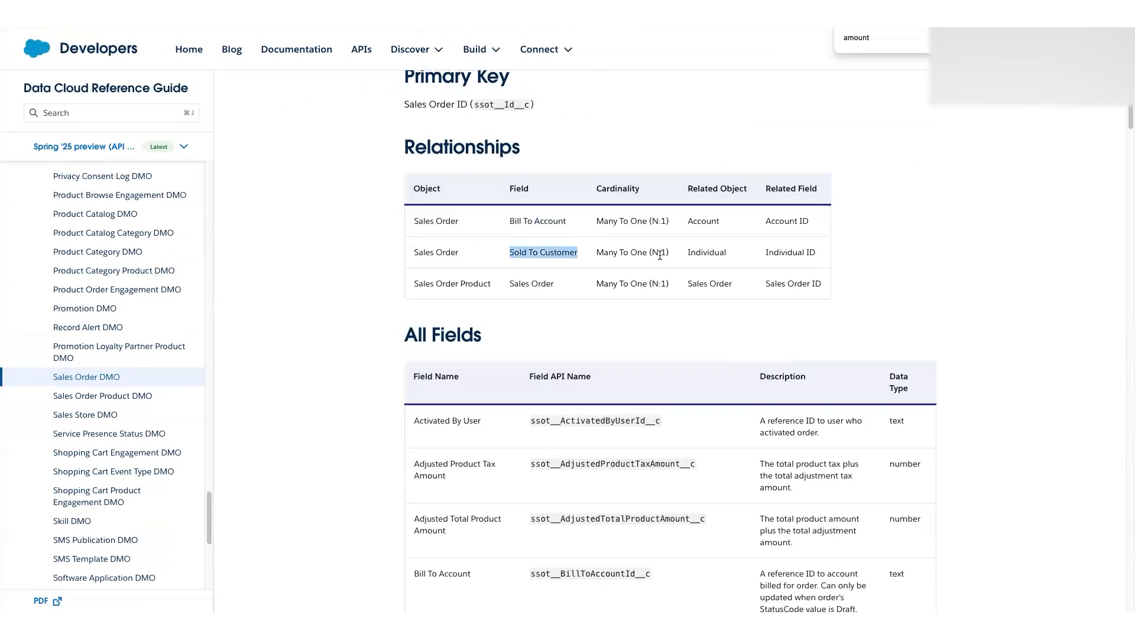
left_click(726, 256)
left_click_drag(726, 256, 816, 251)
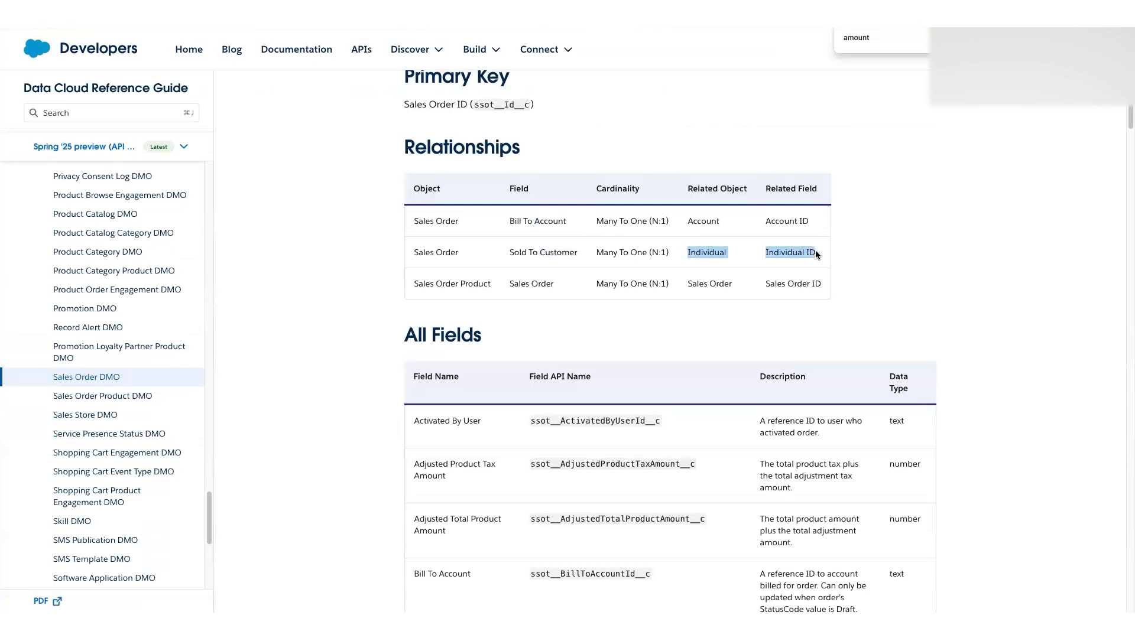
Finish checking the Sold To Customer relationship, return to the Order Header mappings, and map Customer Id to Sold To Customer.
left_click(800, 252)
left_click_drag(599, 254, 758, 256)
left_click(758, 256)
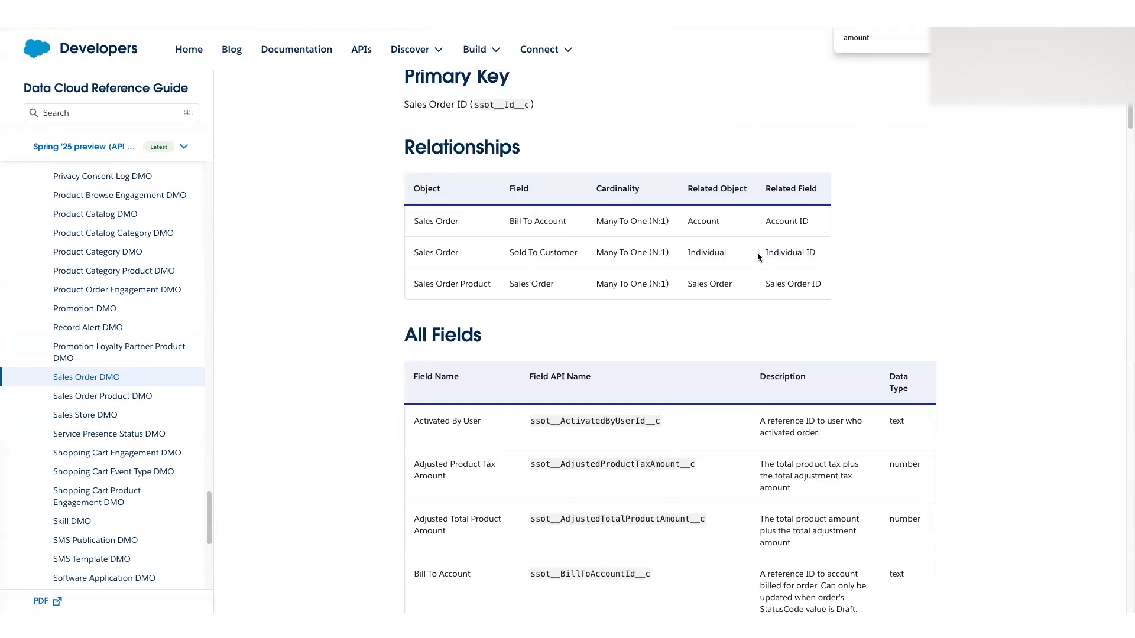
key("ctrl+Tab")
left_click(164, 253)
left_click(936, 334)
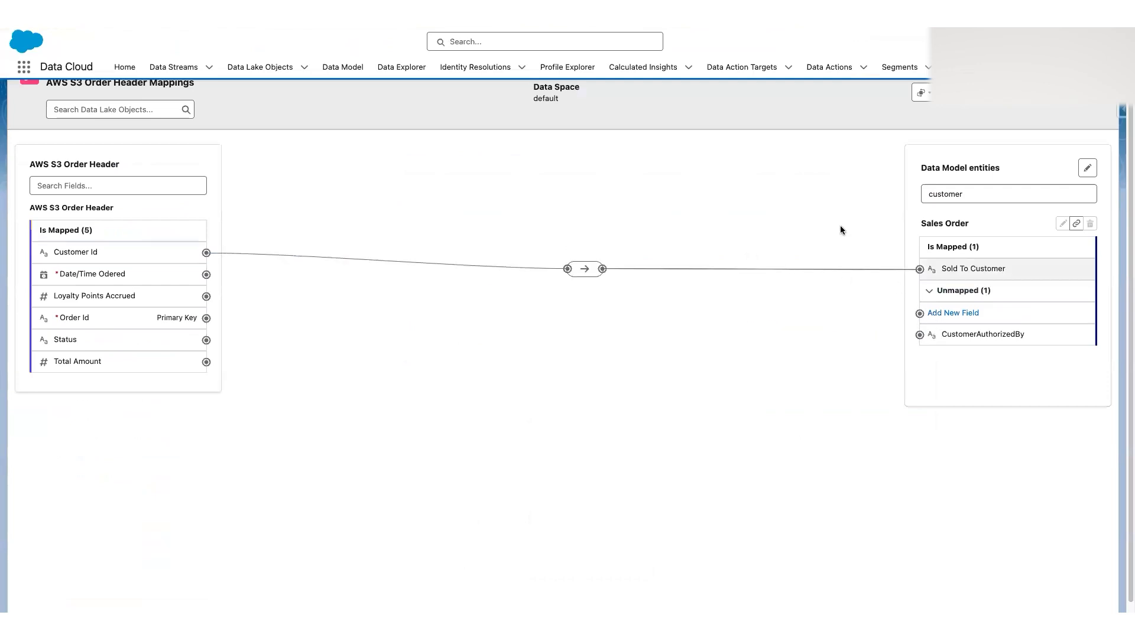
Search the Sales Order fields for "loyal" to find a target for Loyalty Points Accrued, and clear the search.
left_click(980, 191)
double_click(980, 190)
type("loyal")
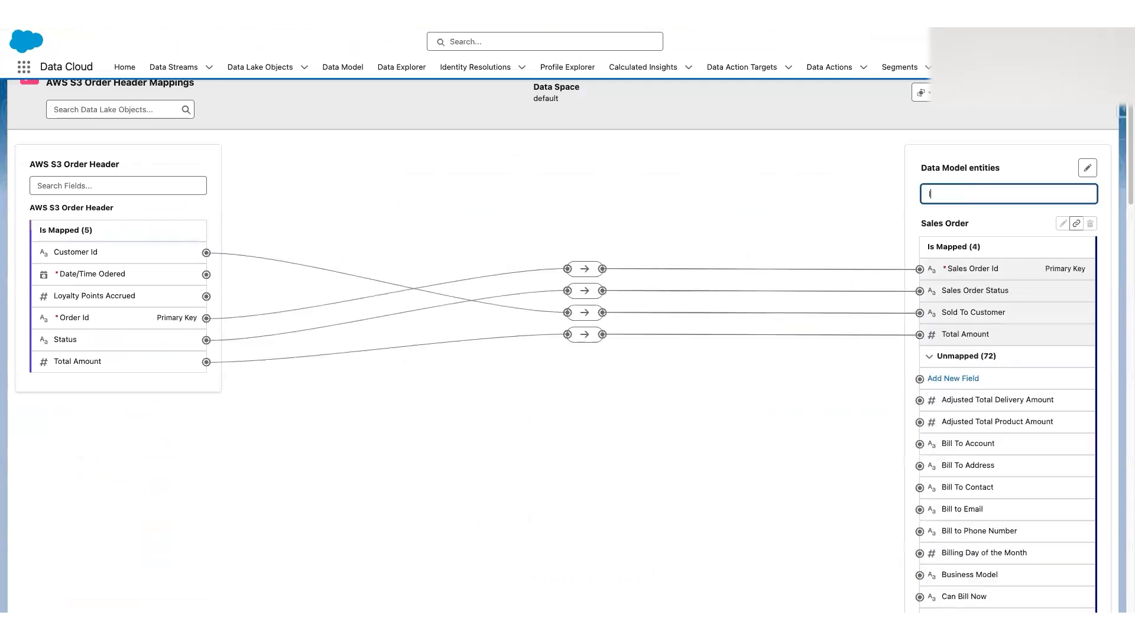
key("BackSpace")
key("BackSpace")
key("BackSpace")
key("BackSpace")
key("BackSpace")
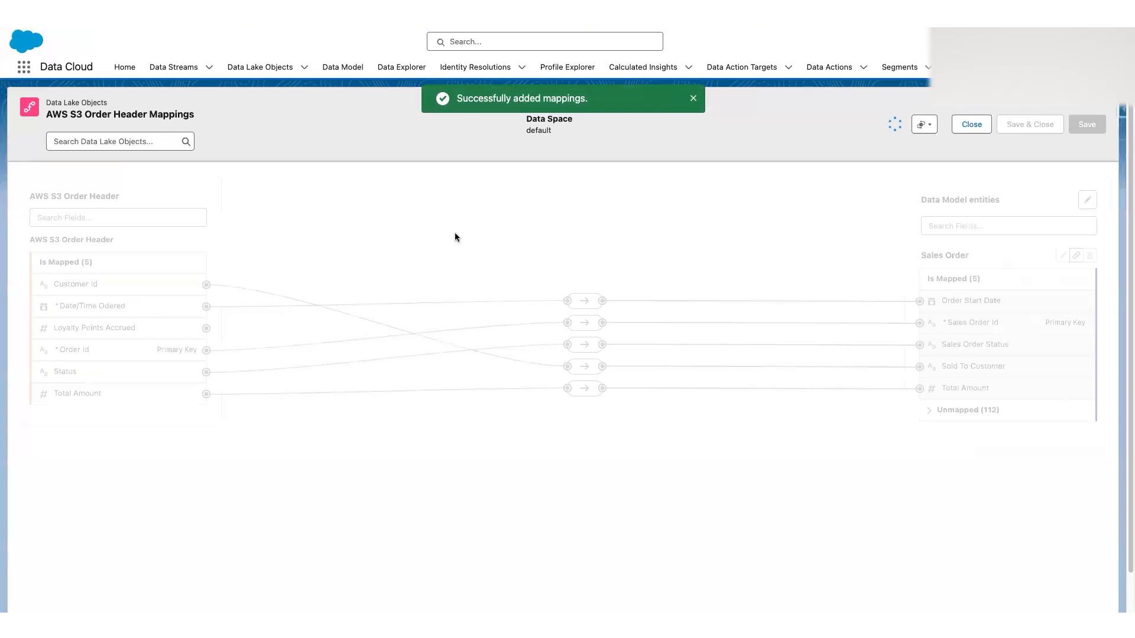
Add a new Sales Order field labelled Loyalty Points Accrued with the data type Number, and save it.
left_click(933, 414)
left_click(945, 432)
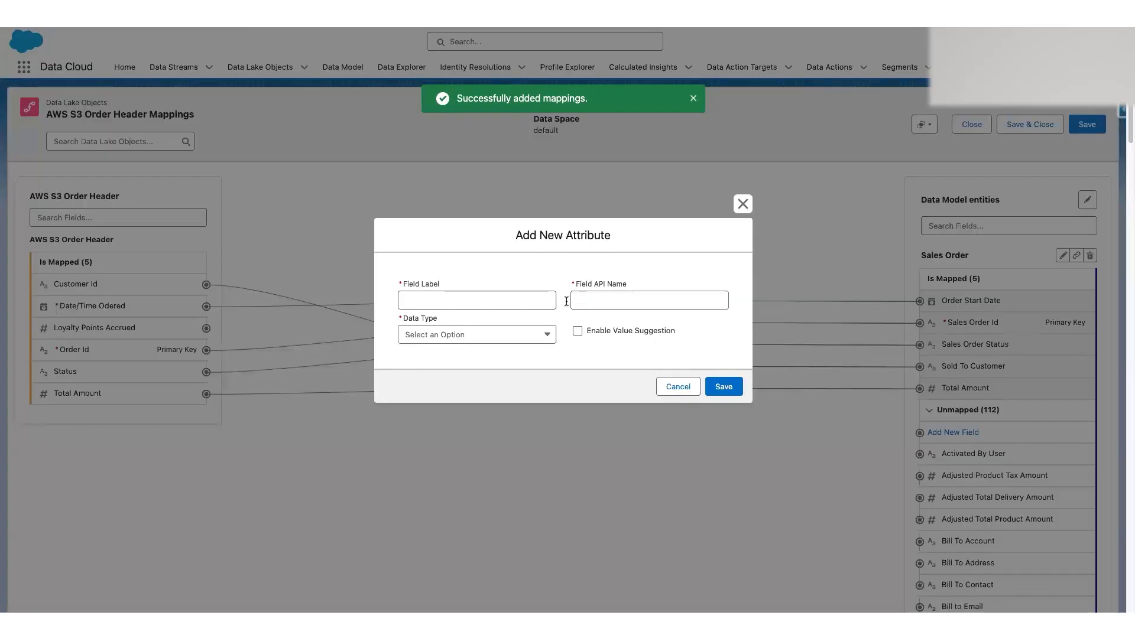
left_click(483, 306)
type("Lo")
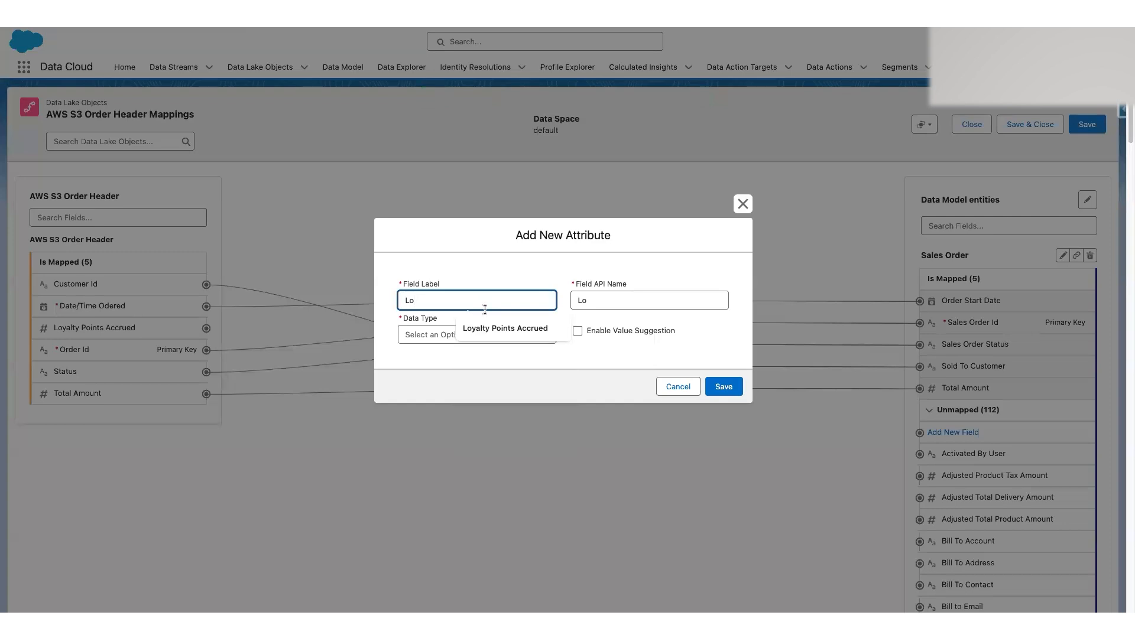
left_click(519, 330)
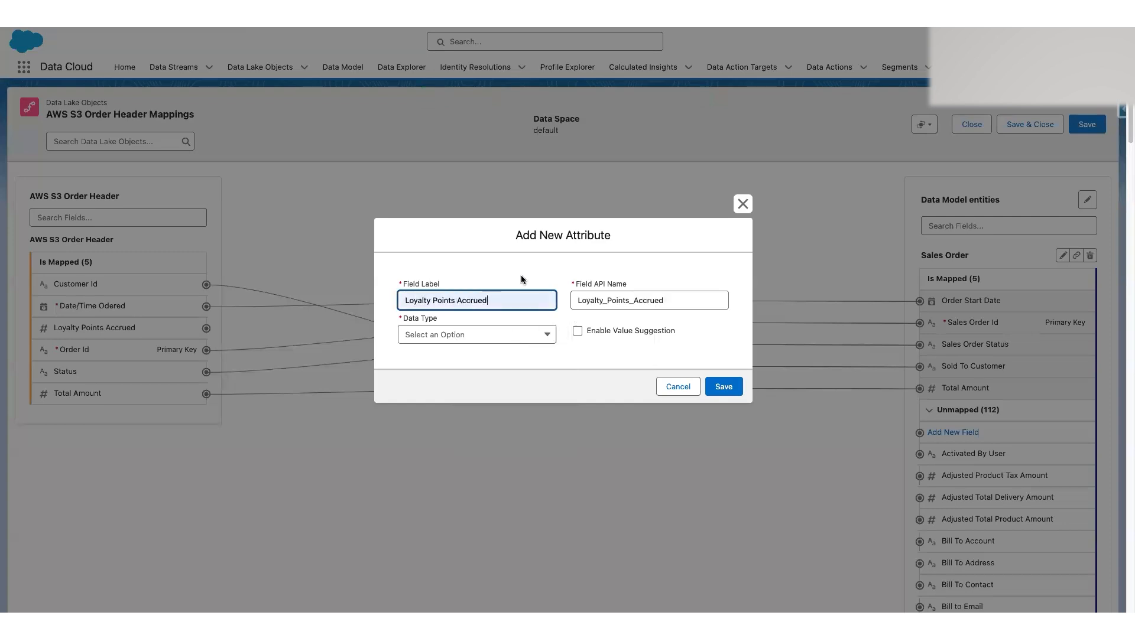
left_click(509, 334)
left_click(481, 376)
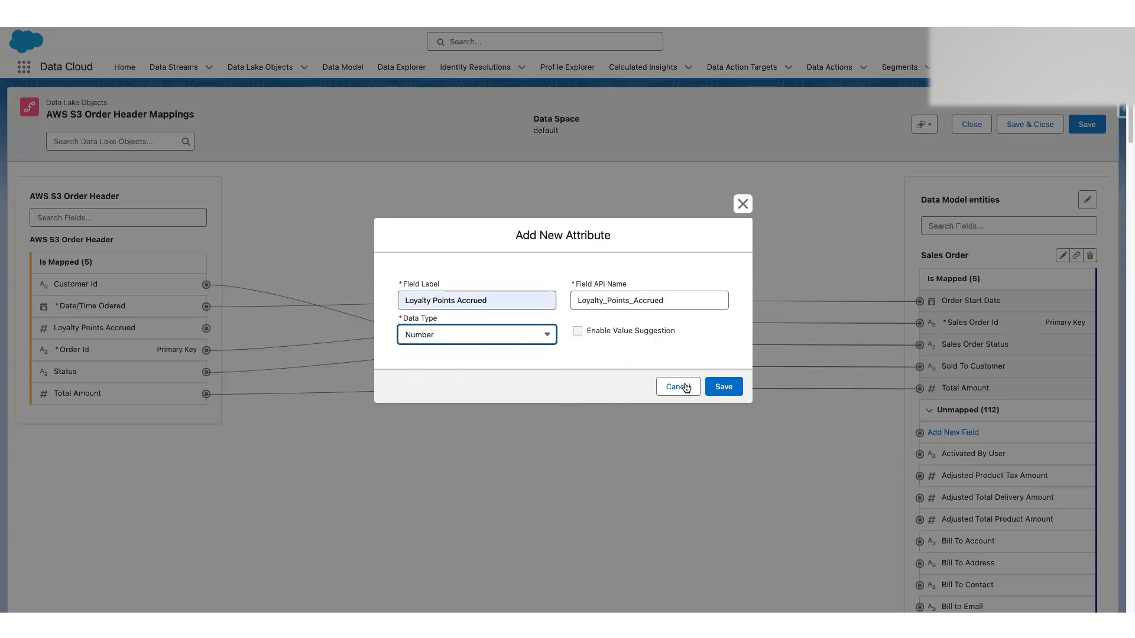
left_click(725, 388)
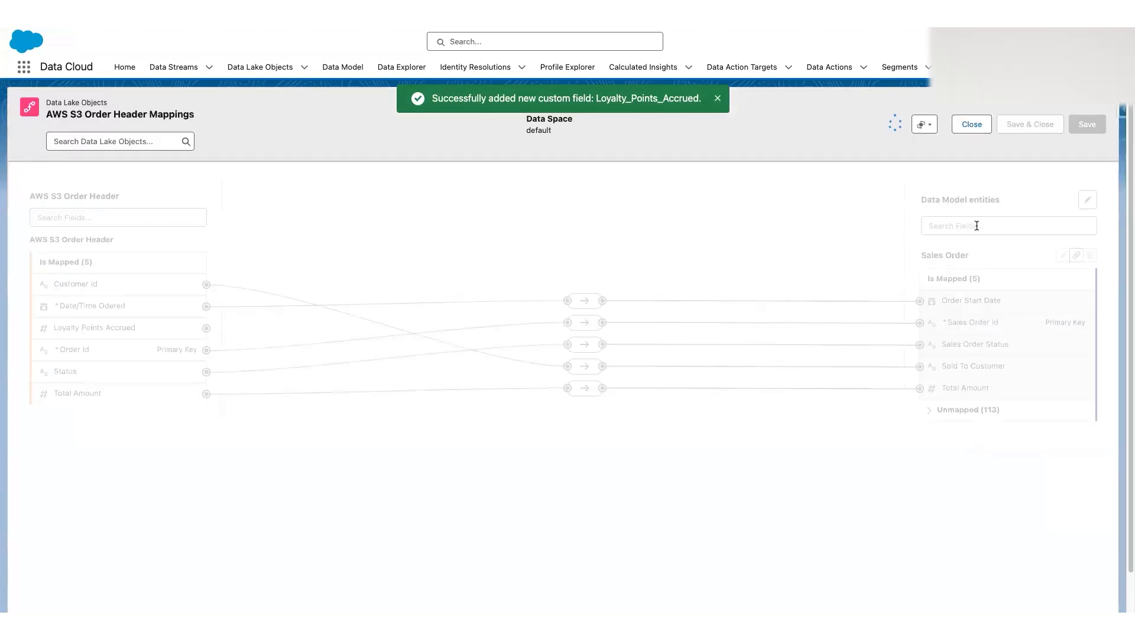
Filter the Sales Order fields by "loya" and map Loyalty Points Accrued to the custom Loyalty Points Accrued field.
left_click(978, 225)
type("loya")
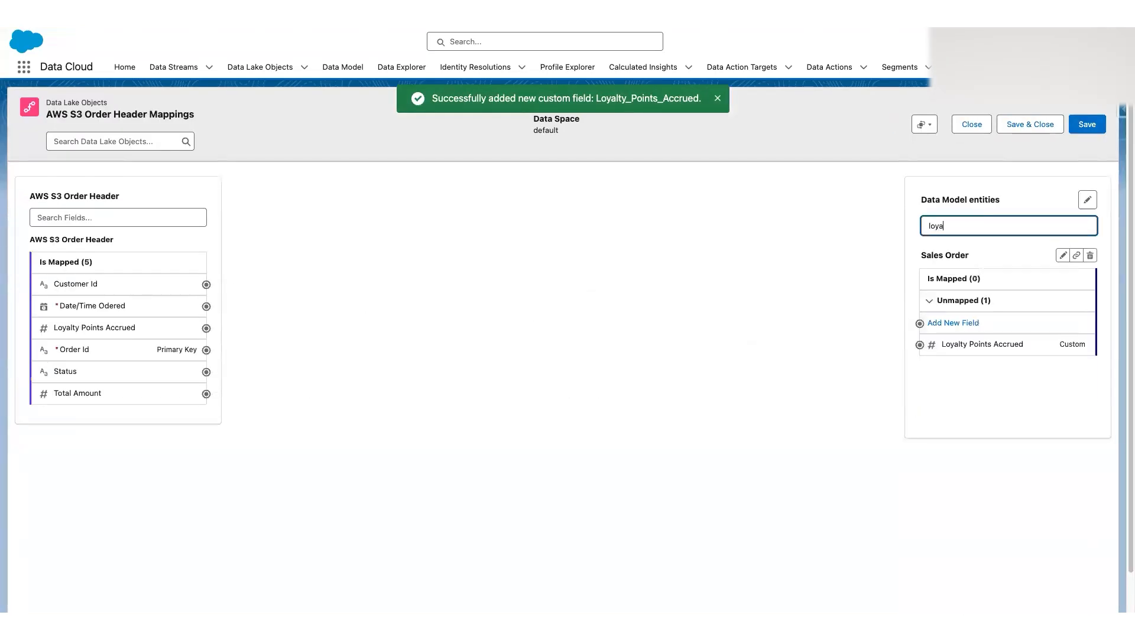
left_click(157, 327)
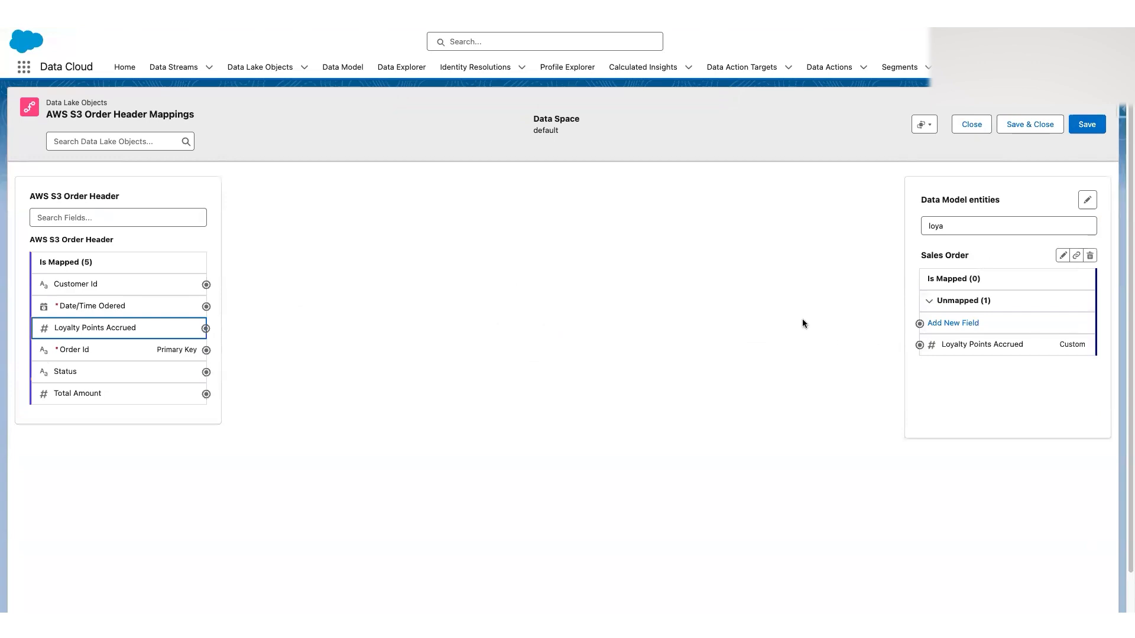
left_click(935, 346)
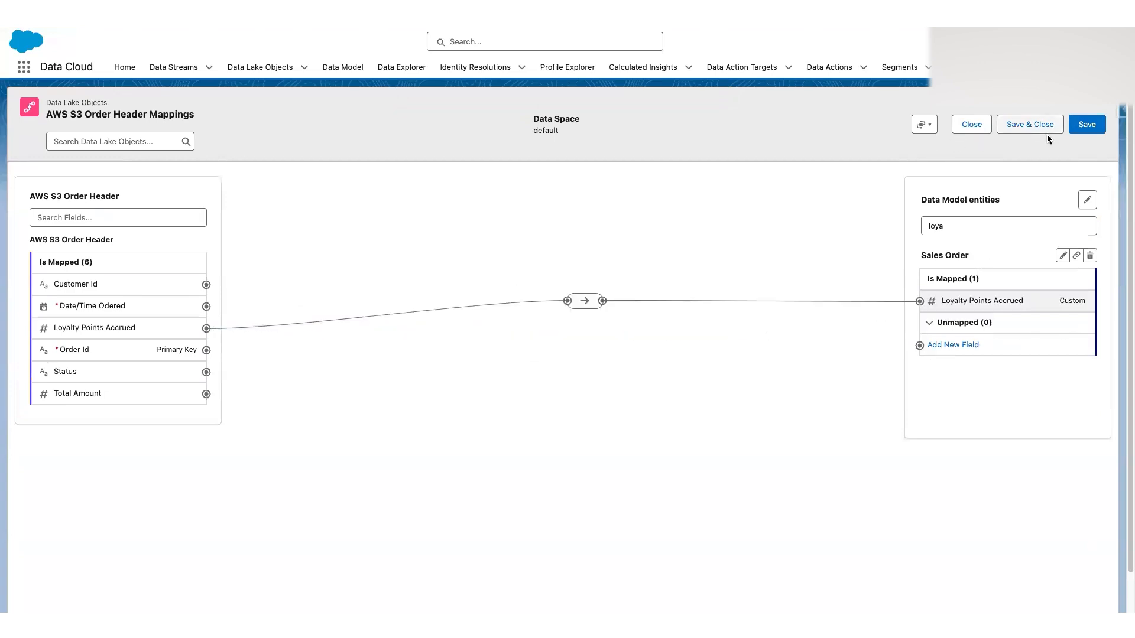
Clear the Sales Order field filter, and save and close the Order Header mappings.
left_click(977, 226)
double_click(978, 226)
key("BackSpace")
left_click(797, 257)
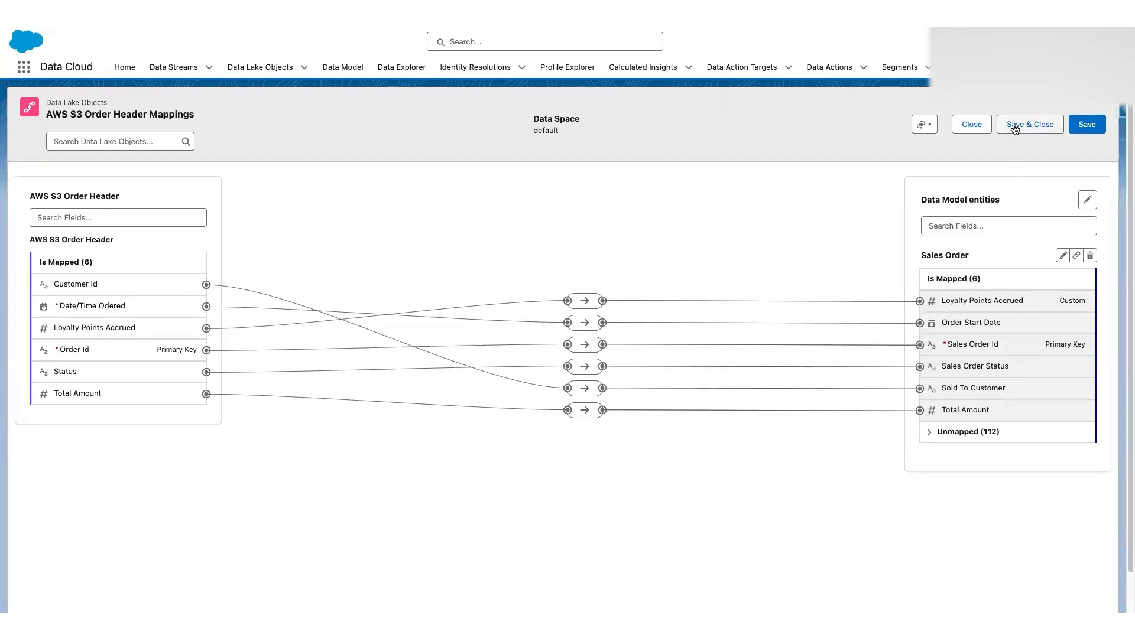
left_click(987, 128)
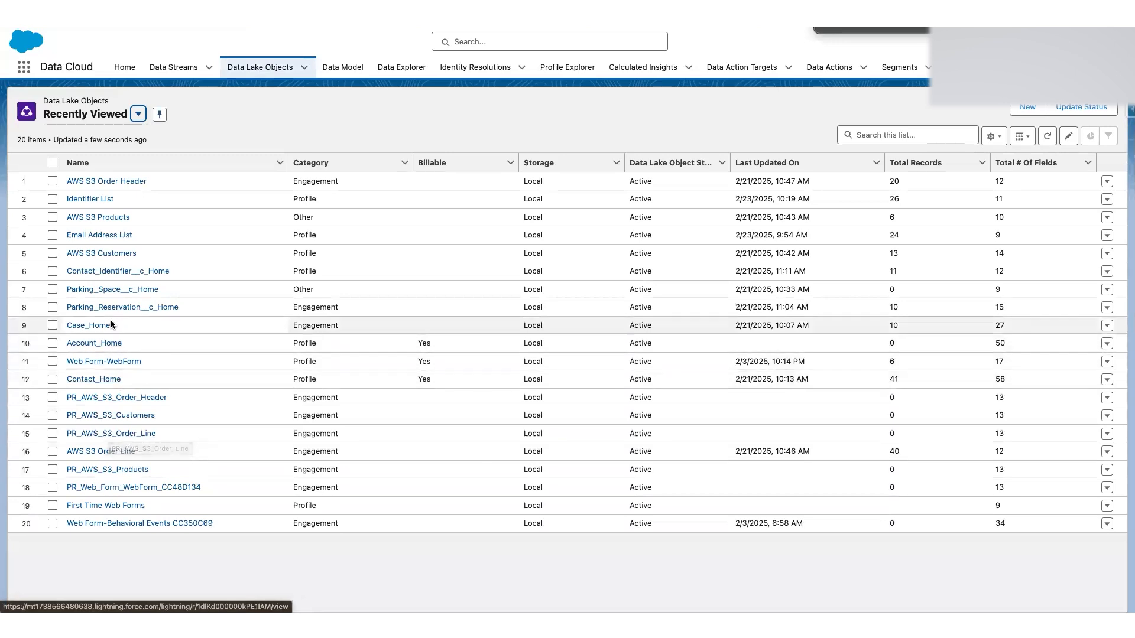
Search the recently viewed data lake objects for "line item" and "sales order", and clear the list search.
left_click(199, 131)
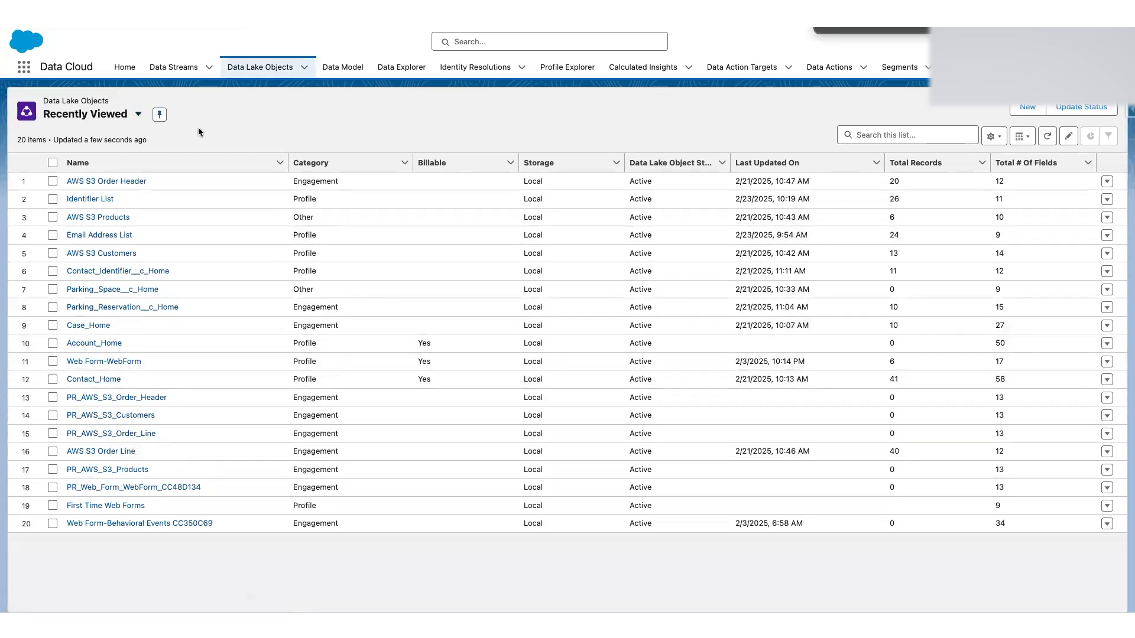
type("line item")
key("ctrl+a")
type("sales orde")
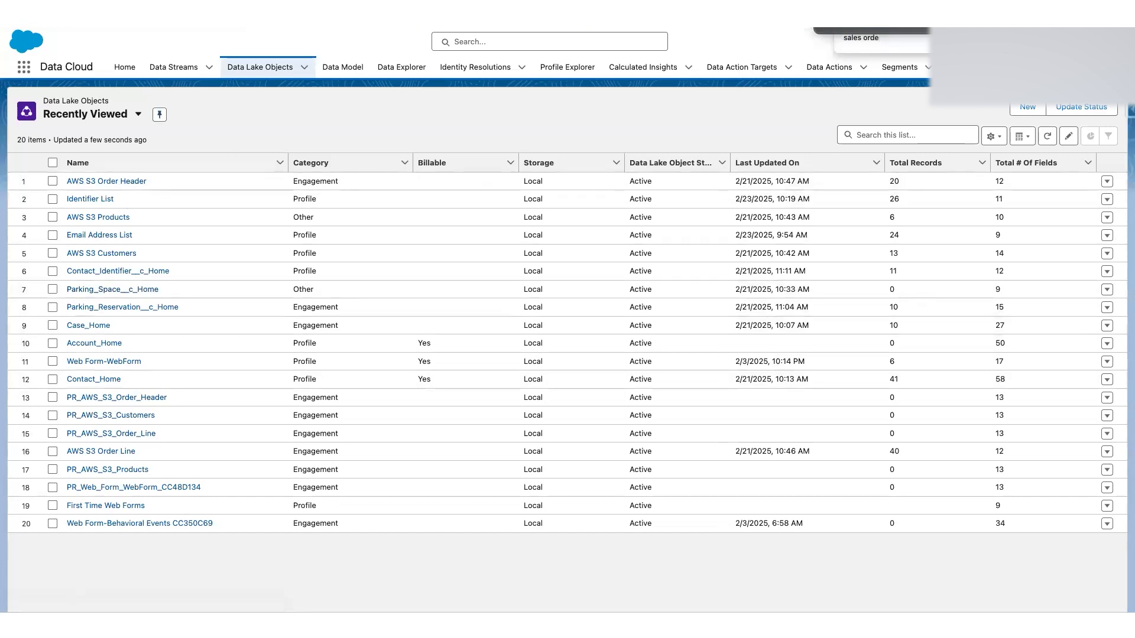
triple_click(897, 42)
key("Escape")
left_click(907, 135)
type("sales order")
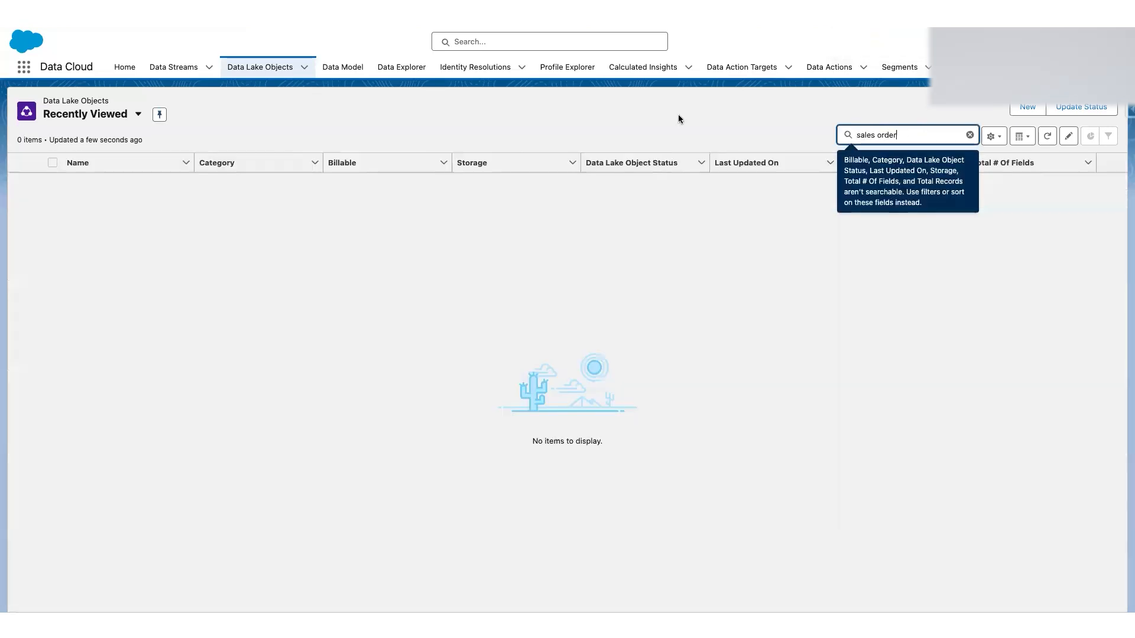
triple_click(923, 134)
key("BackSpace")
Switch the list to All Data Lake Objects and open AWS S3 Order Line.
left_click(128, 114)
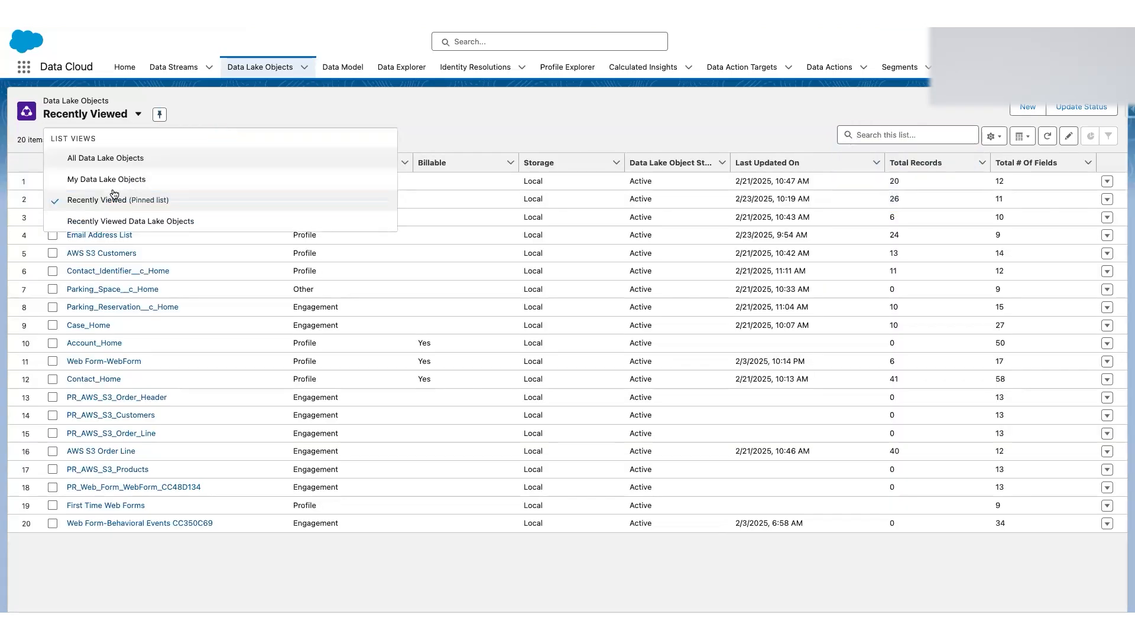
left_click(47, 158)
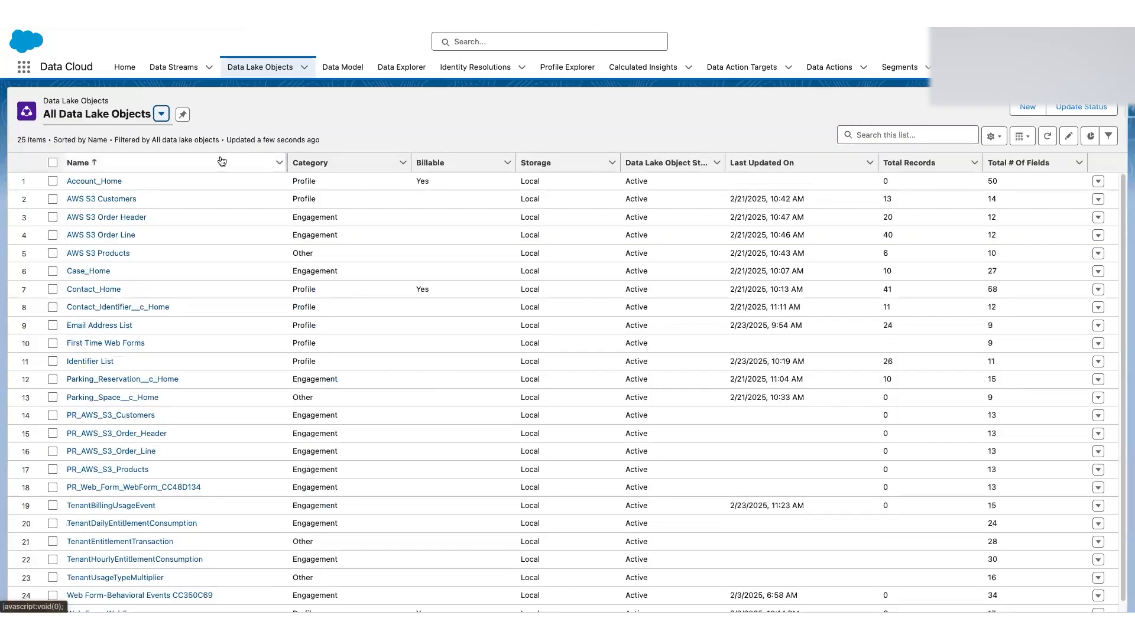
scroll(161, 345, "down", 1)
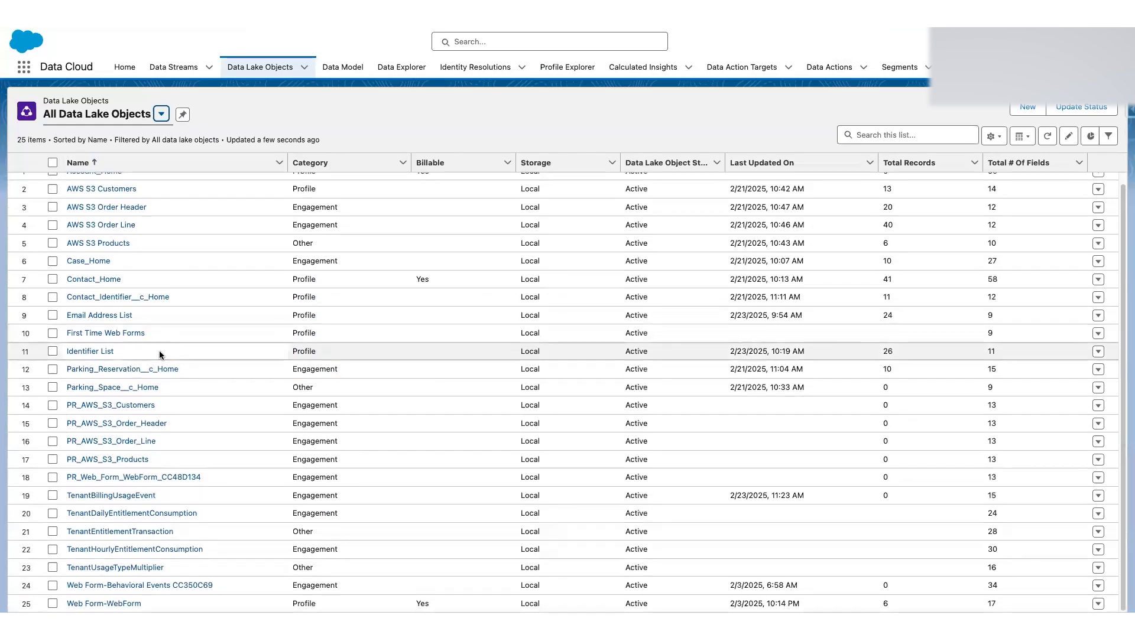
scroll(123, 242, "up", 1)
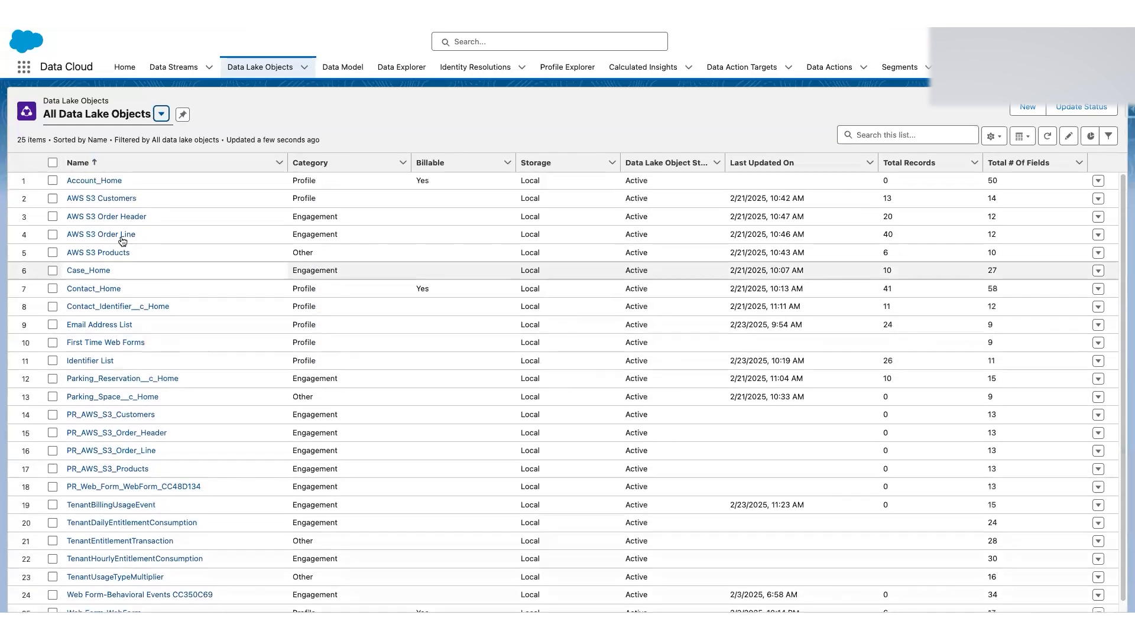
left_click(119, 236)
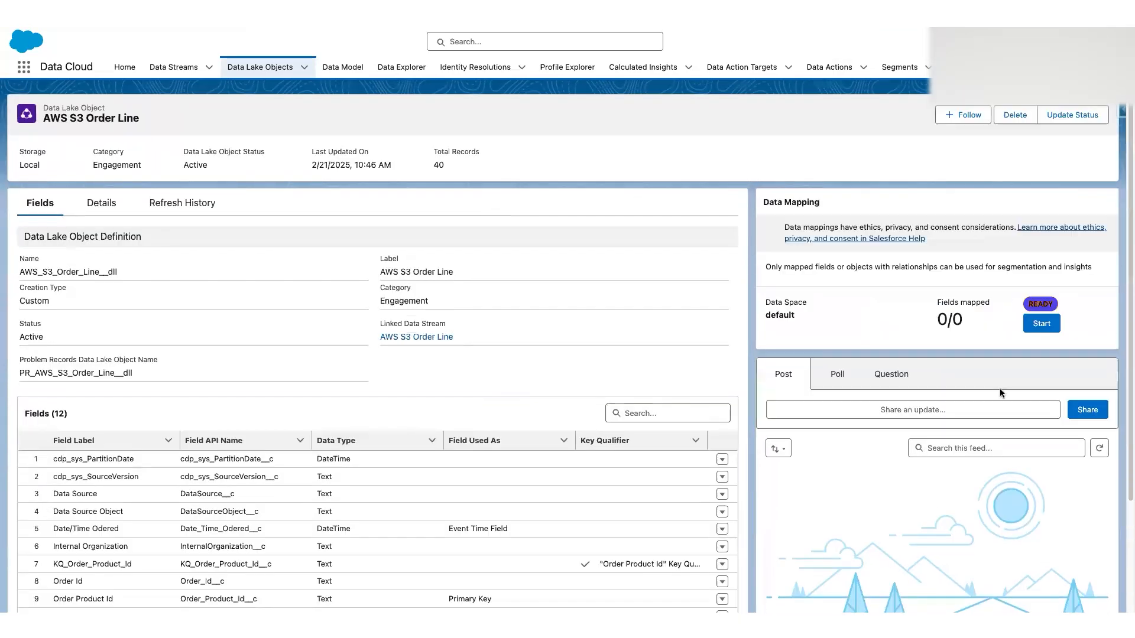
Start the data mapping for AWS S3 Order Line and add the standard object Sales Order Product as its target.
left_click(1050, 322)
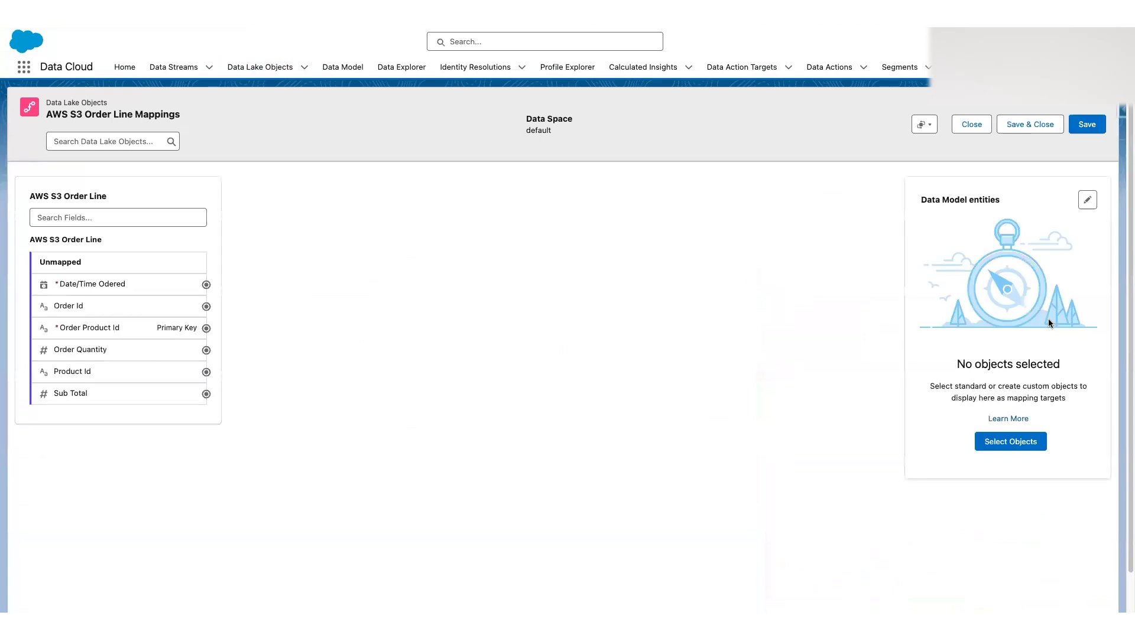
left_click(1017, 440)
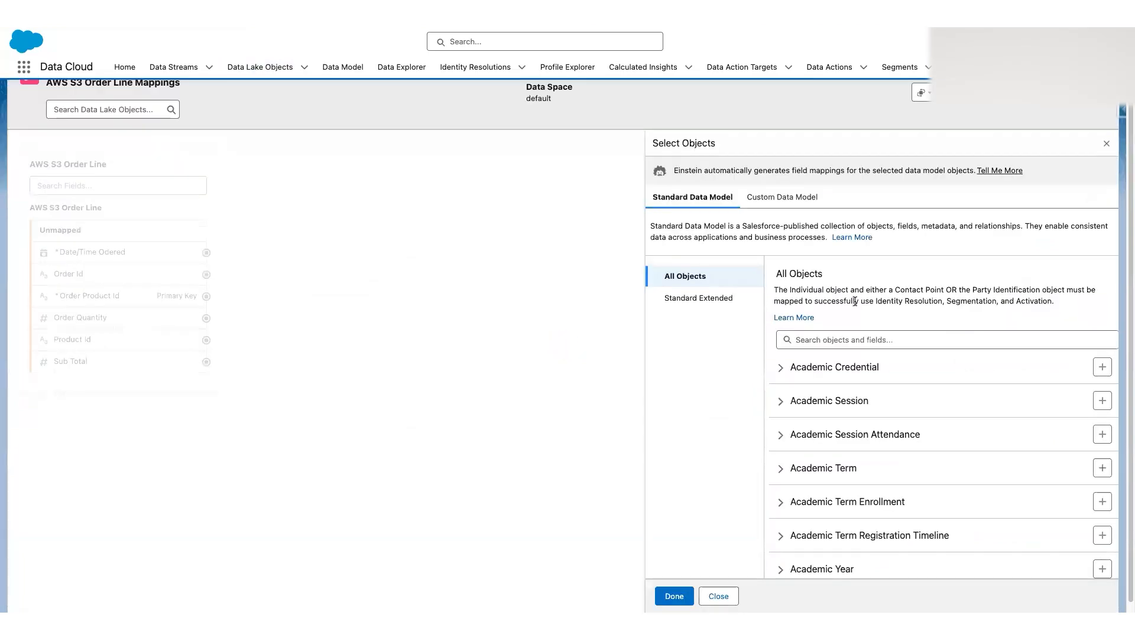
left_click(872, 345)
type("sales order produc")
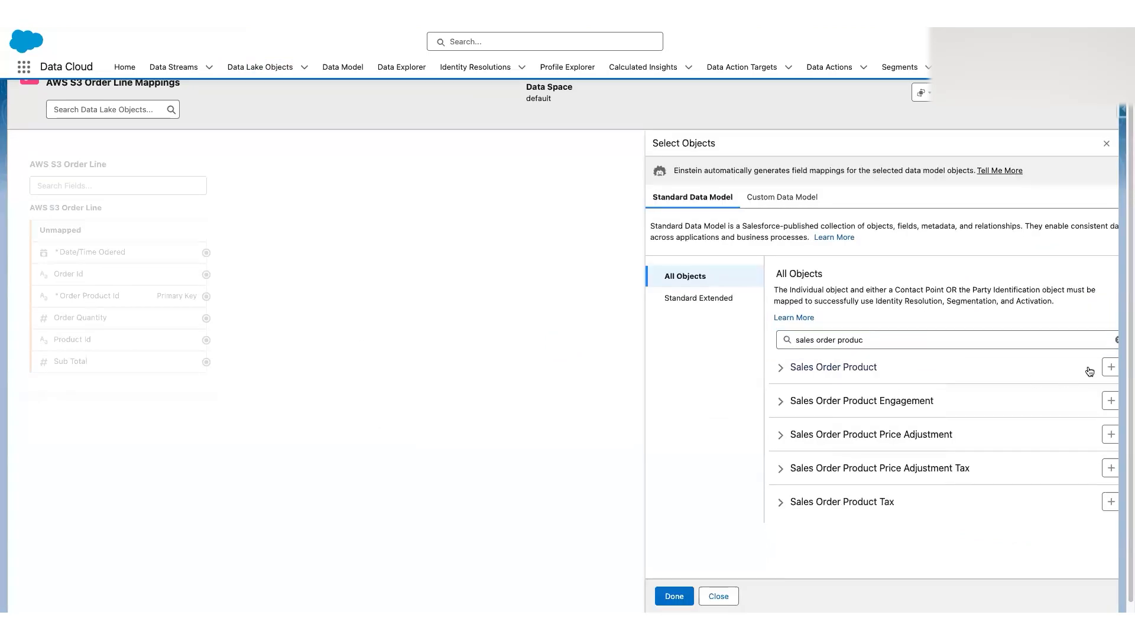
left_click(1111, 367)
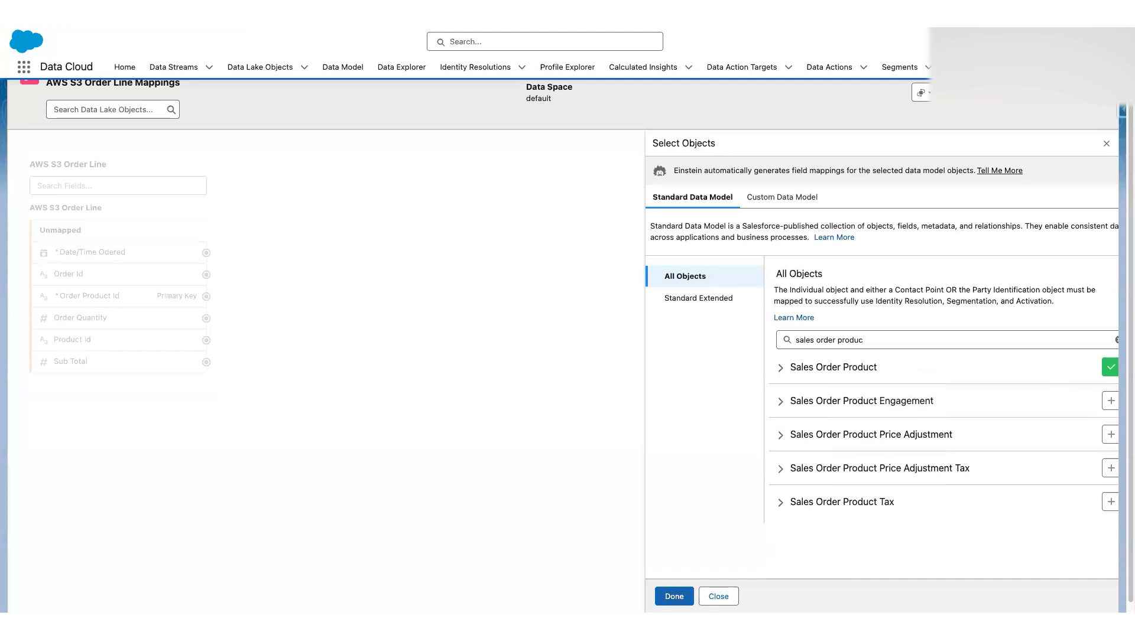
left_click(674, 597)
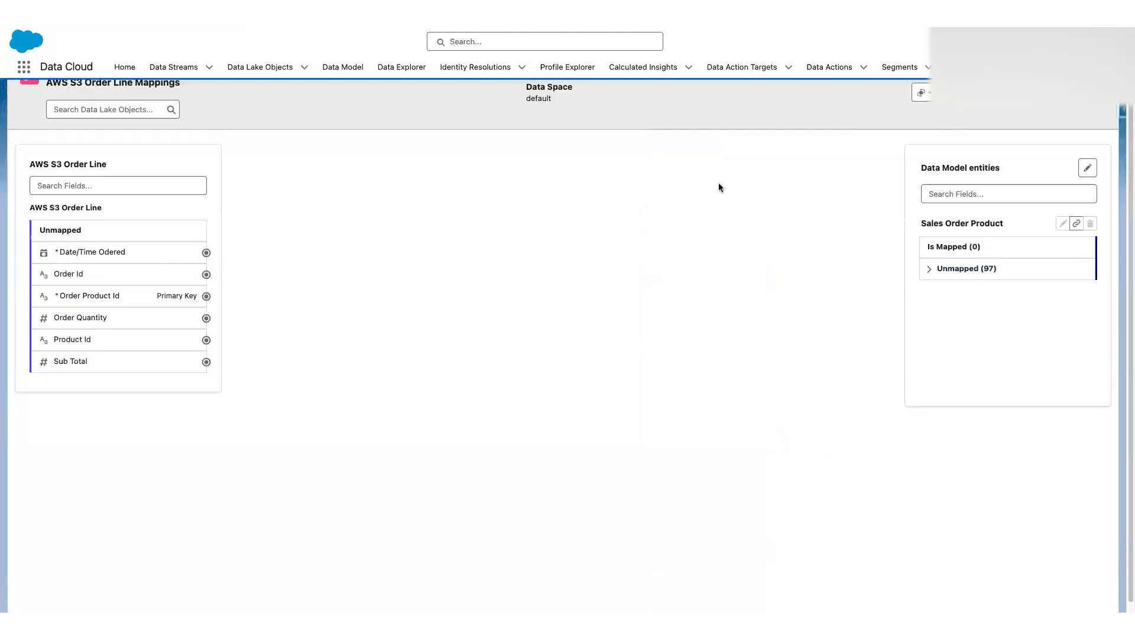
Filter the Sales Order Product fields by "order" and map Order Product Id to the Sales Order Product primary key.
left_click(965, 190)
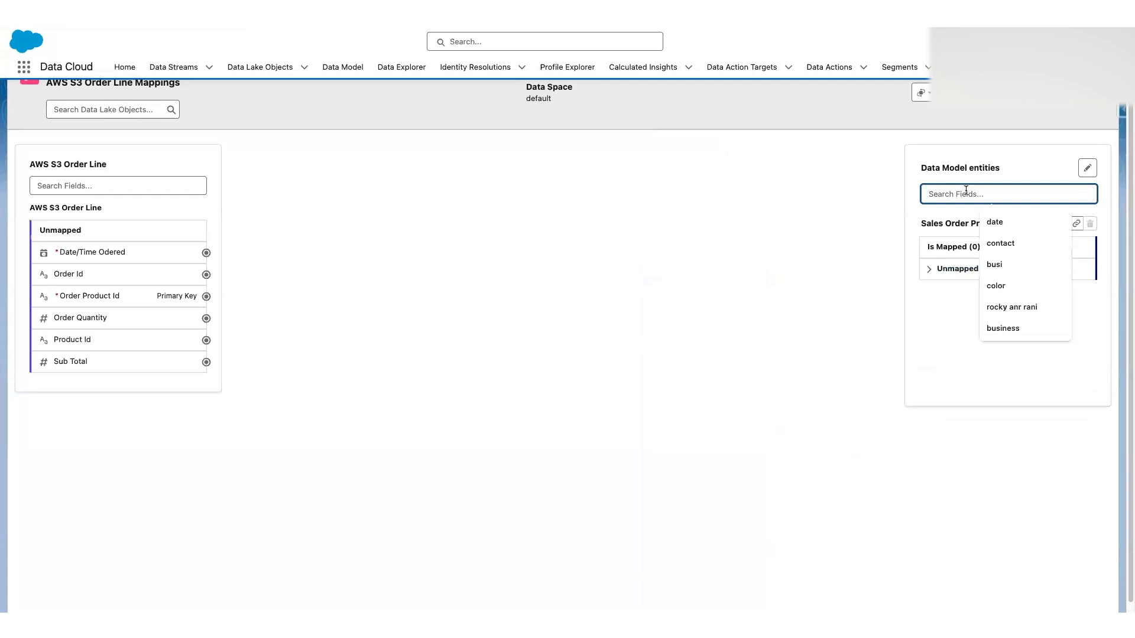
type("order")
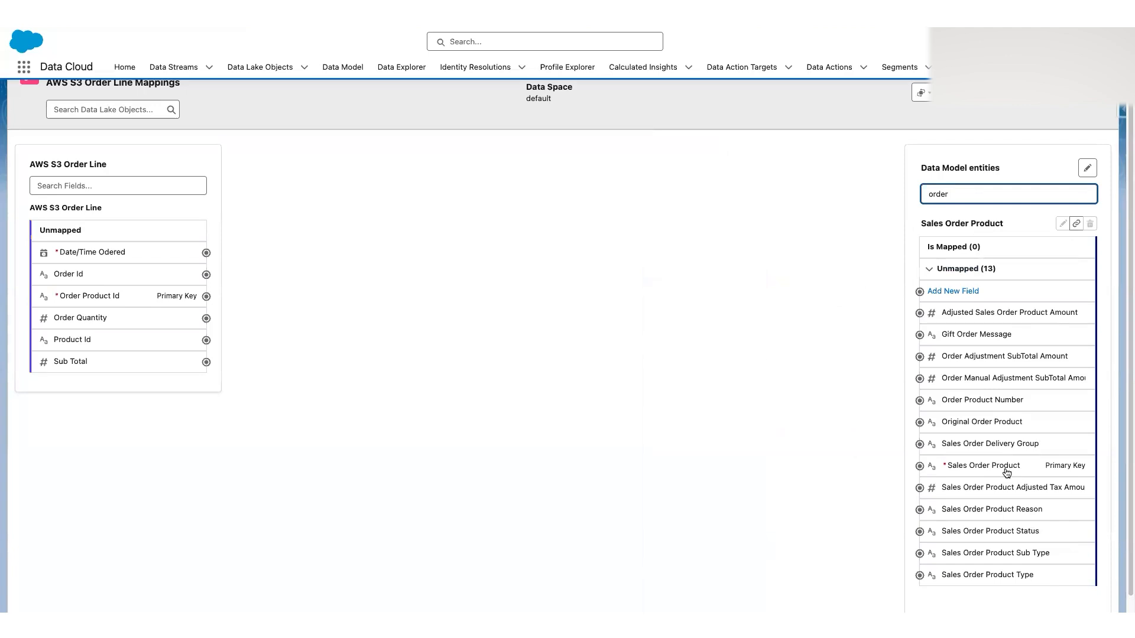
left_click(151, 297)
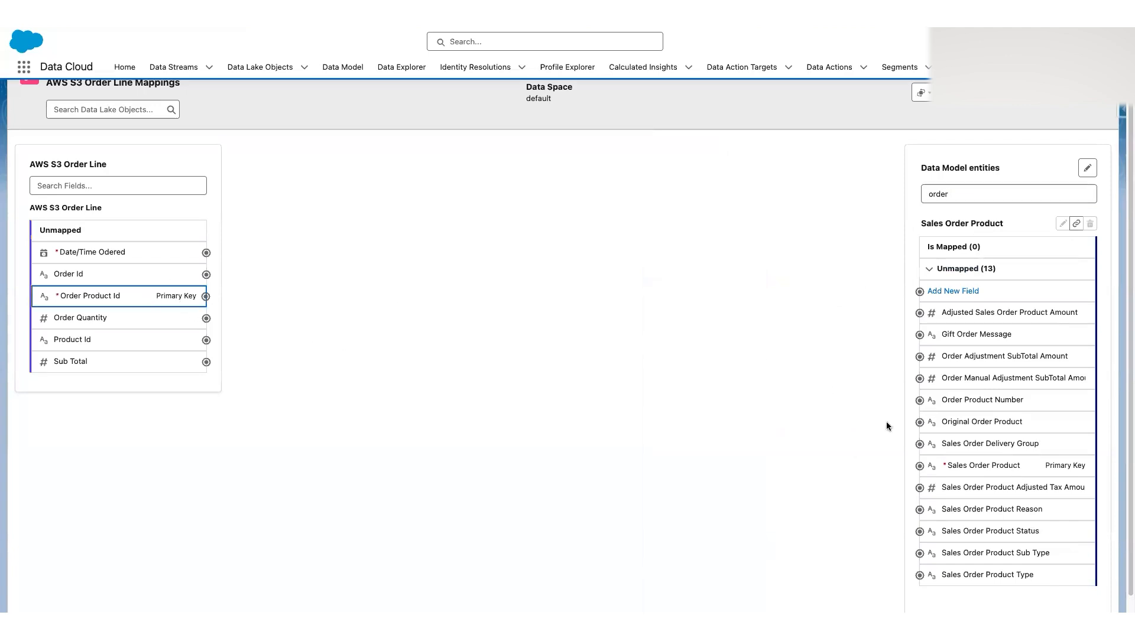
left_click(946, 472)
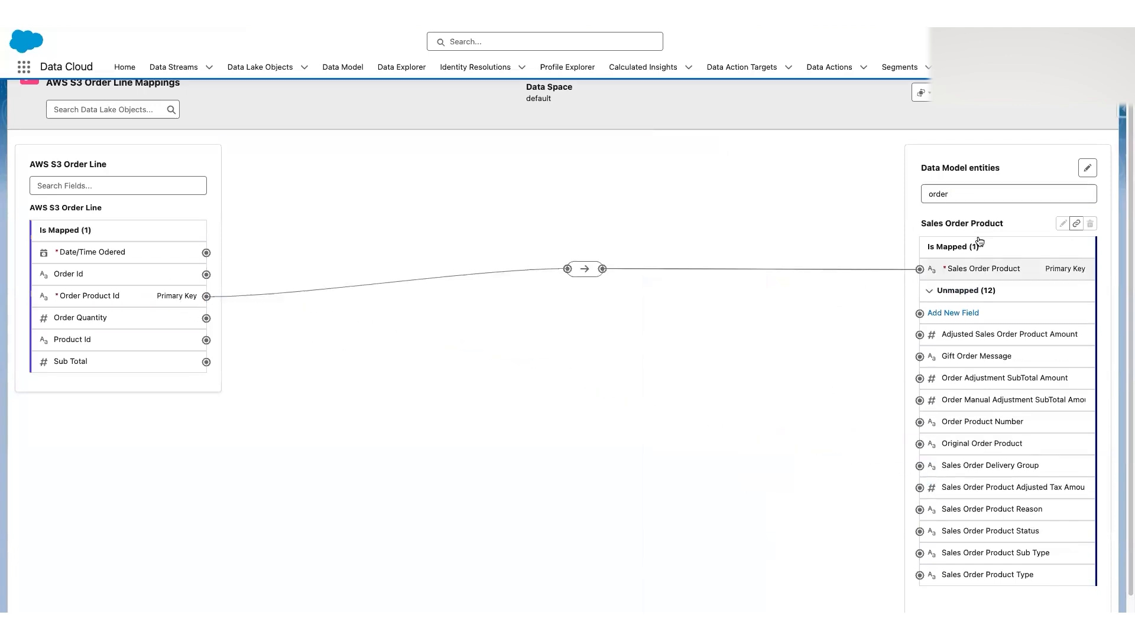
Filter the Sales Order Product fields by "sales order" and map Order Id to the Sales Order field.
left_click(965, 187)
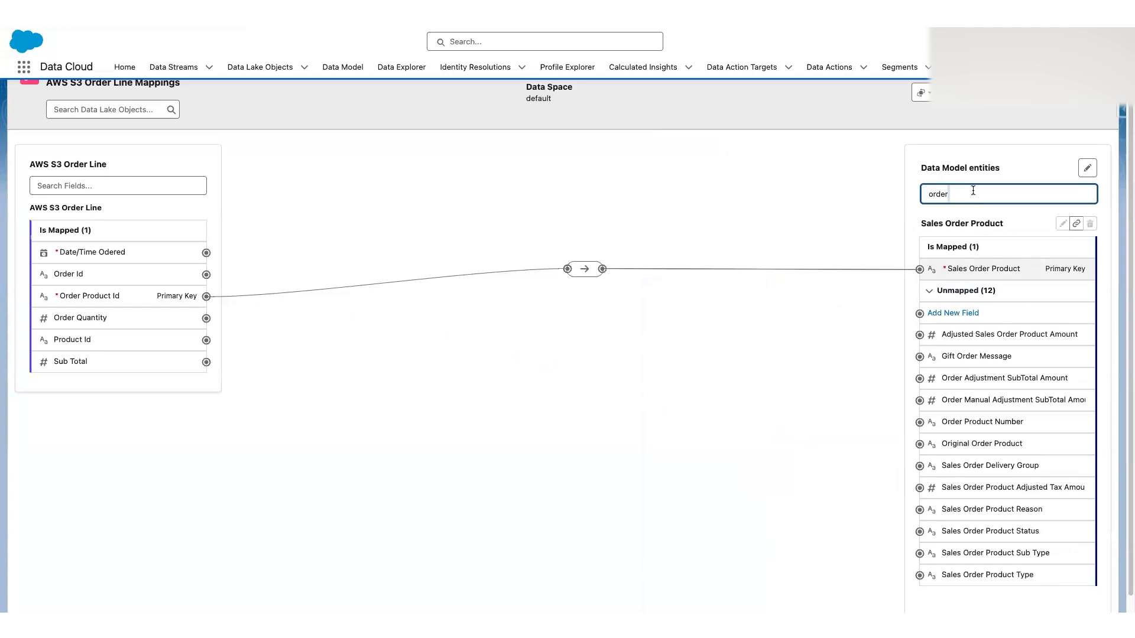
triple_click(973, 191)
type("id")
key("super+a")
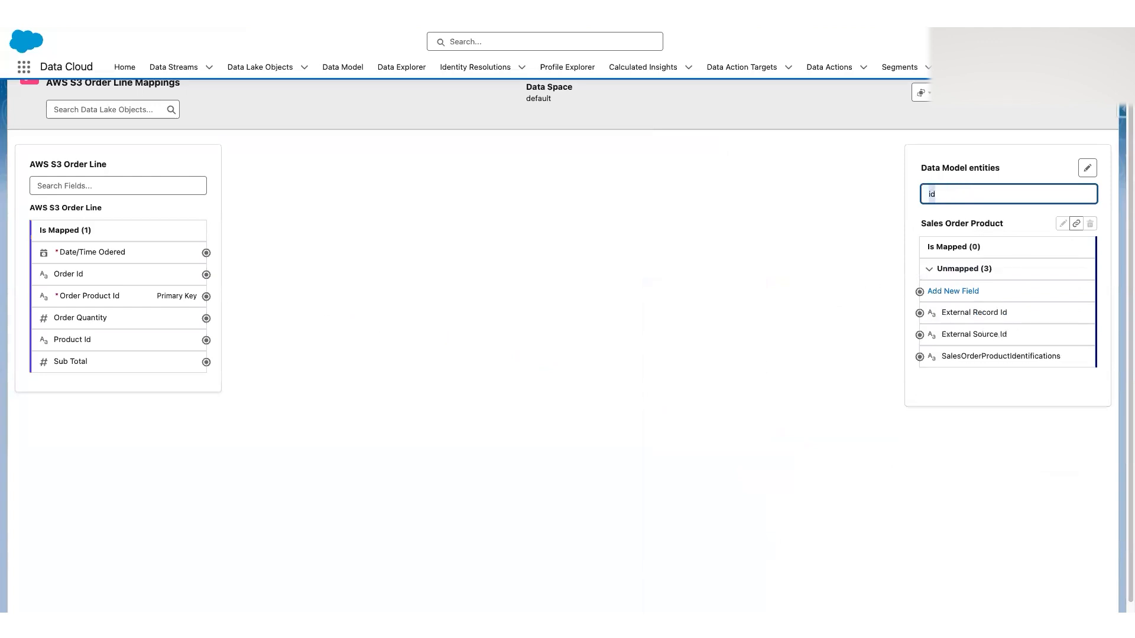
type("sales order")
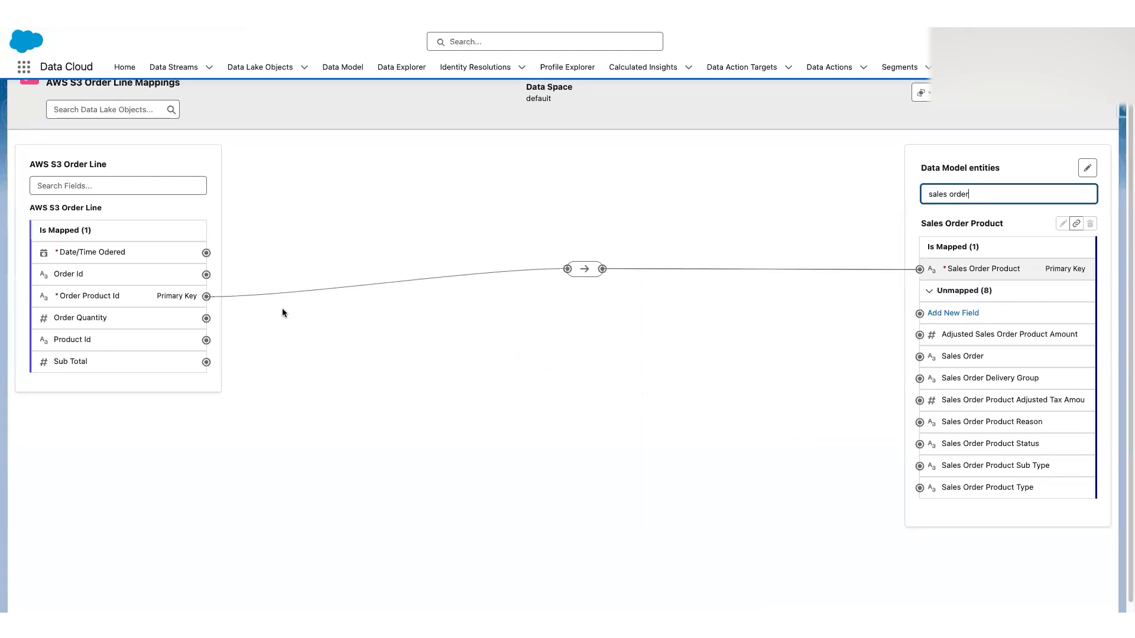
left_click(182, 276)
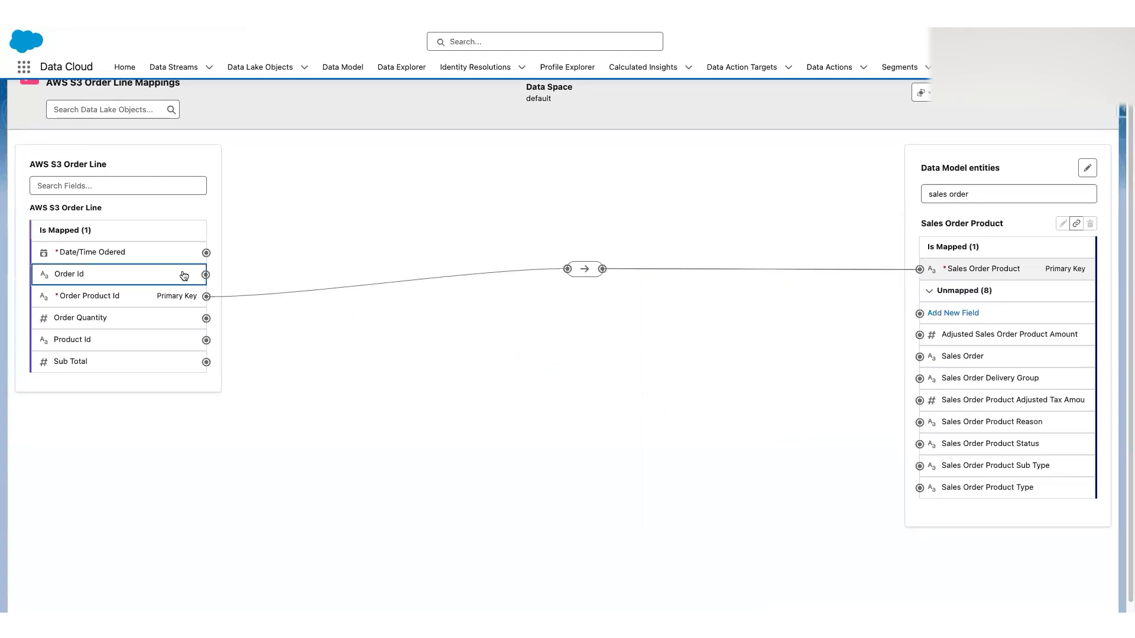
left_click(920, 355)
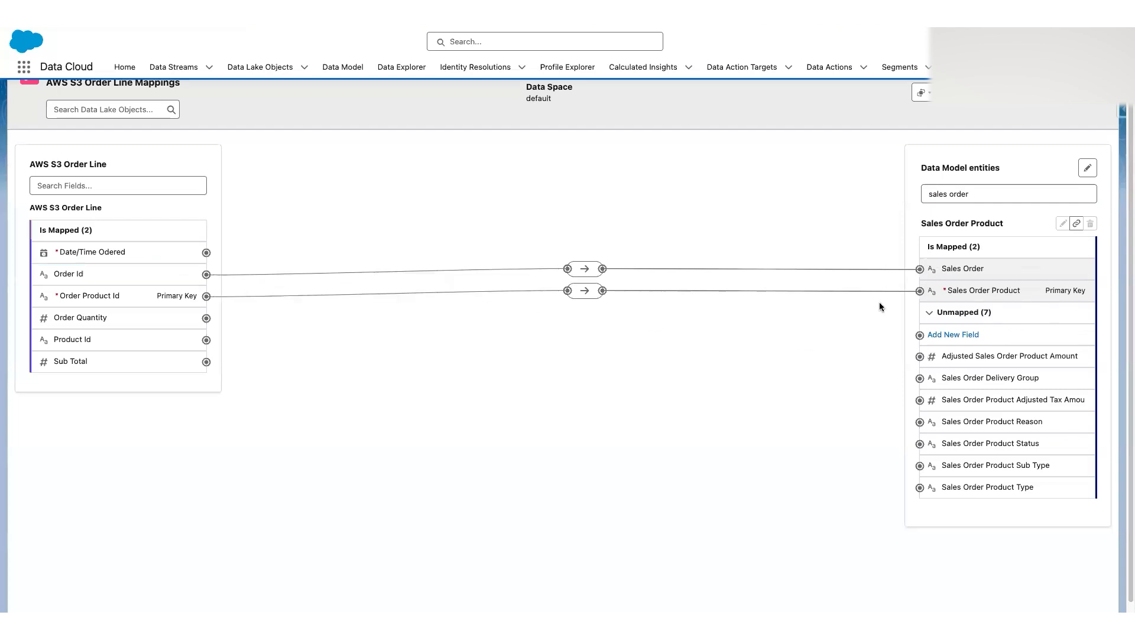
Filter the Sales Order Product fields by "quantit" and map Order Quantity to Ordered Quantity.
left_click(968, 195)
triple_click(968, 195)
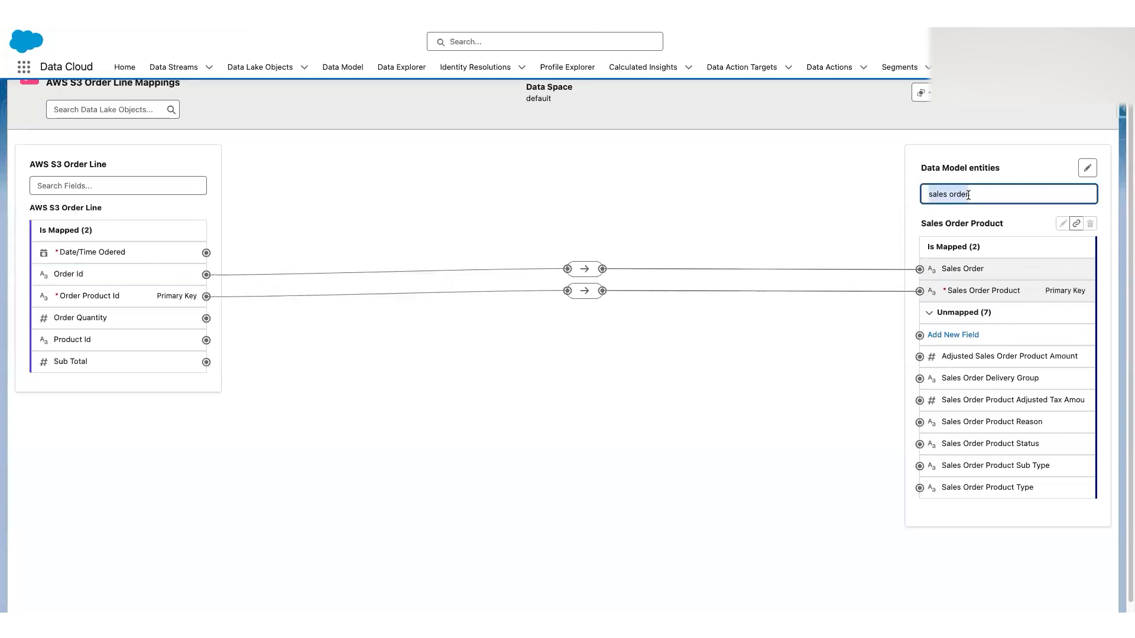
type("quantit")
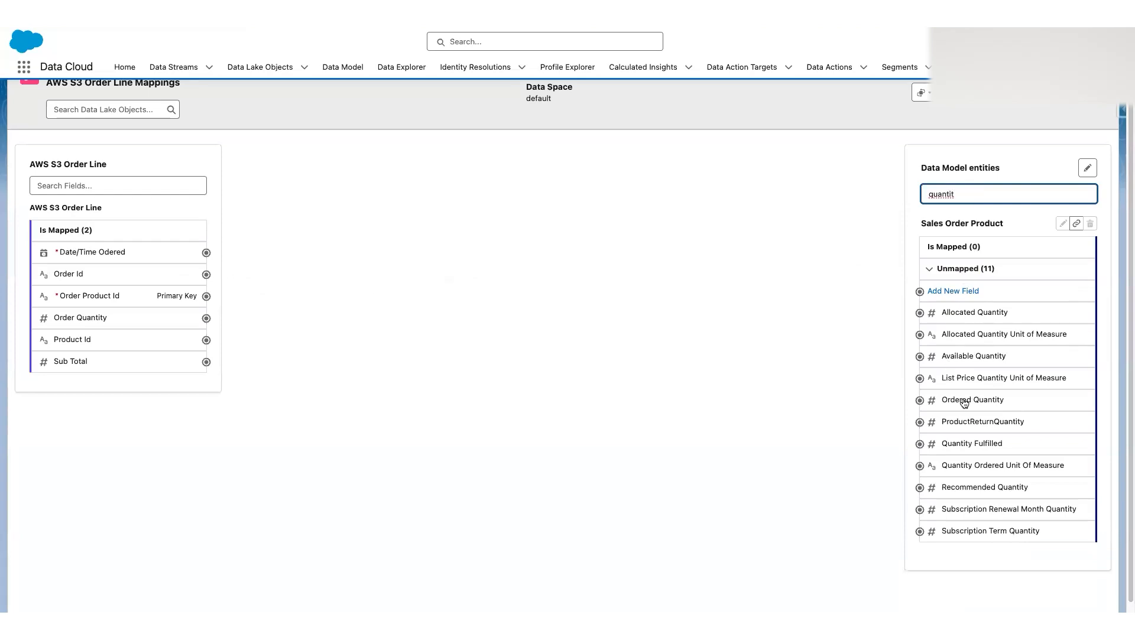
left_click(177, 322)
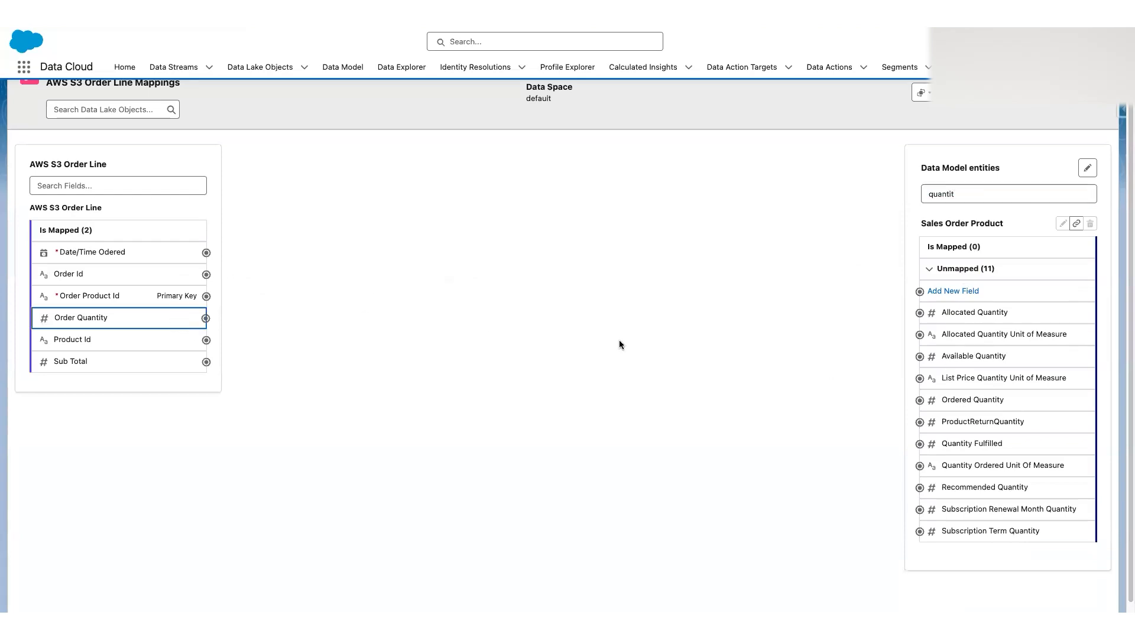
left_click(944, 403)
Filter the Sales Order Product fields by "product" and map Product Id to the Product field.
left_click(983, 195)
key("super+a")
type("goods")
key("super+a")
type("product")
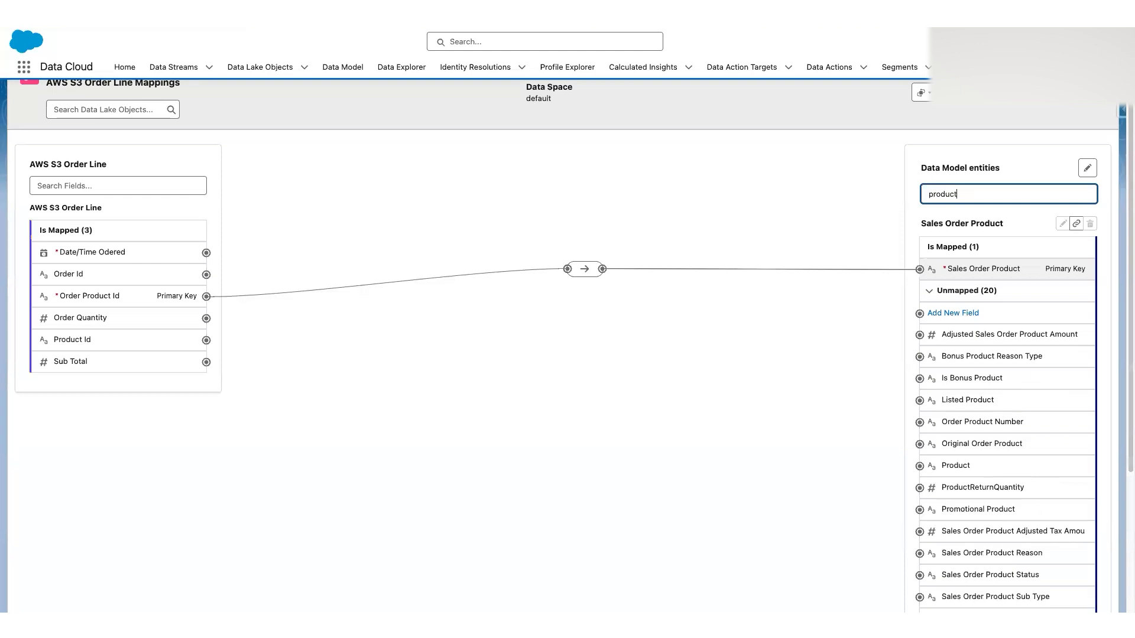
scroll(996, 387, "down", 2)
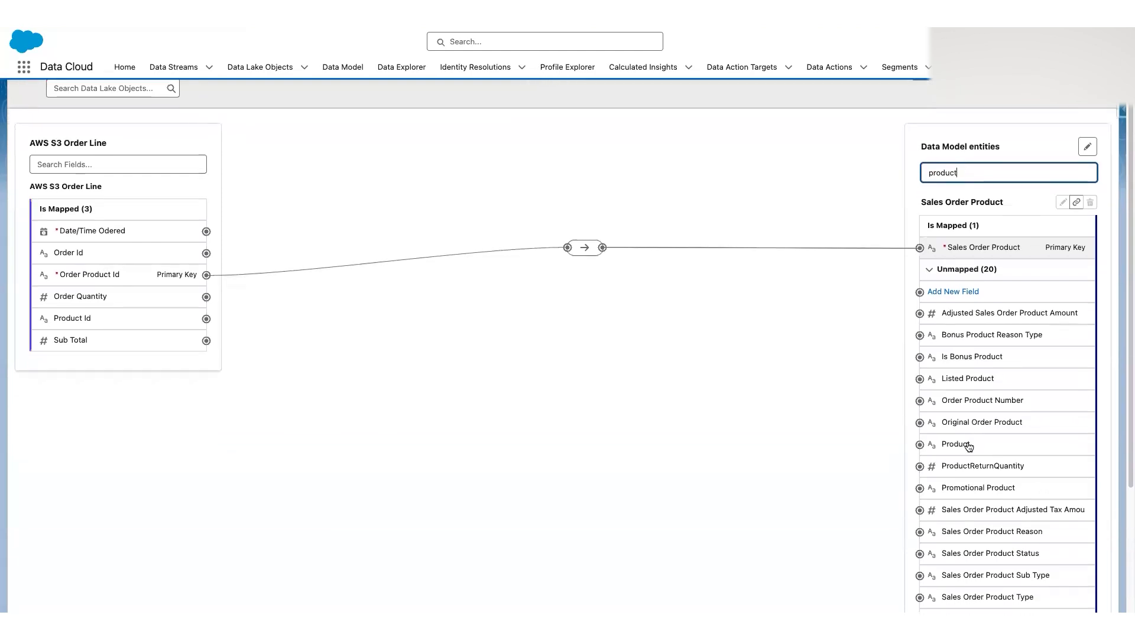
left_click(149, 320)
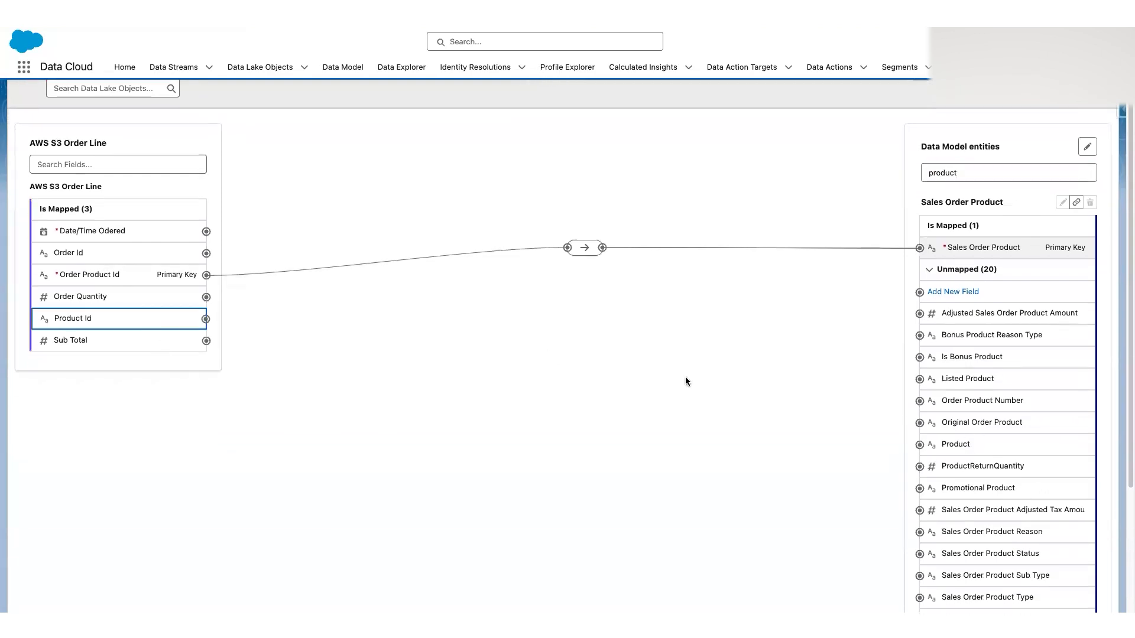
left_click(918, 444)
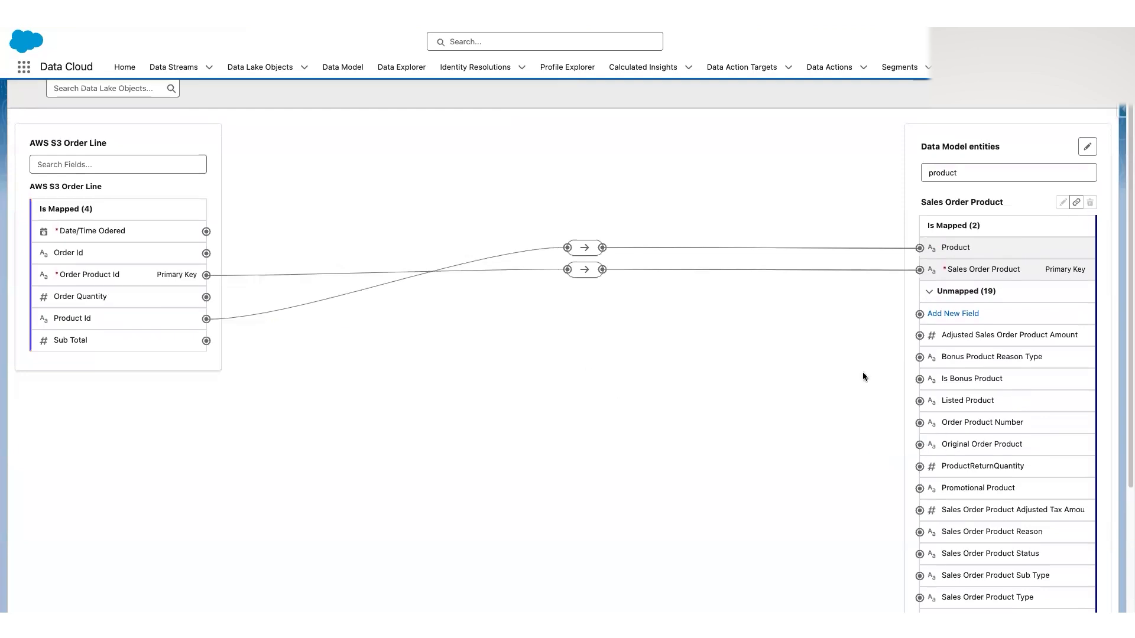
Search the Sales Order Product fields for "order" and "date", and map Date/Time Ordered to Created Date.
scroll(577, 363, "up", 2)
left_click(973, 227)
double_click(975, 227)
type("order")
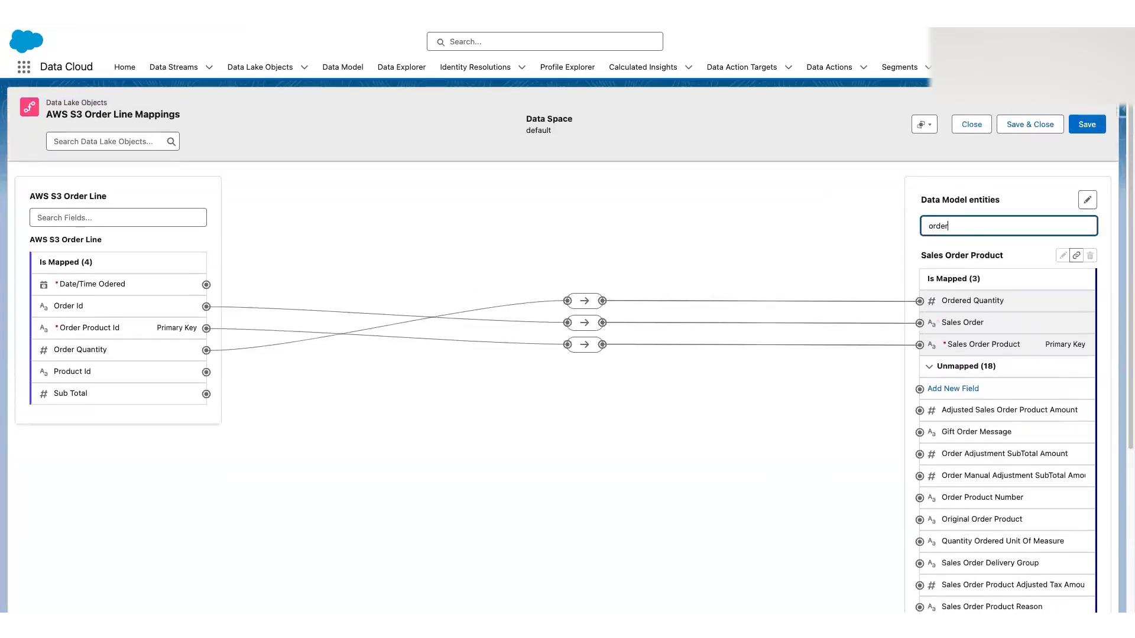
scroll(1013, 362, "down", 3)
scroll(996, 253, "up", 2)
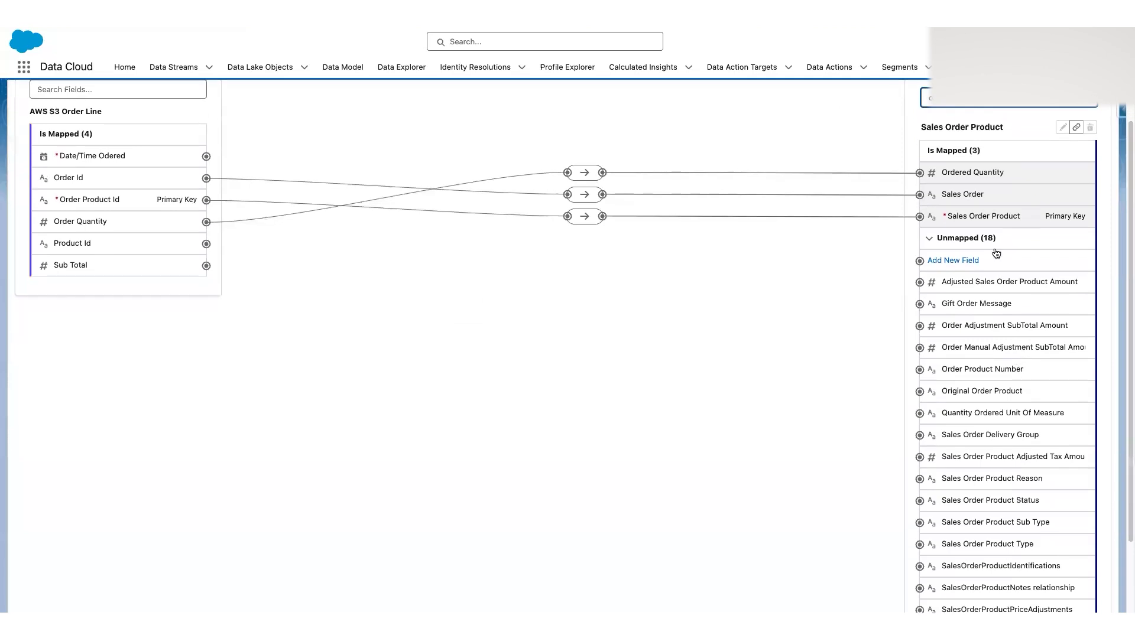
double_click(981, 194)
type("date")
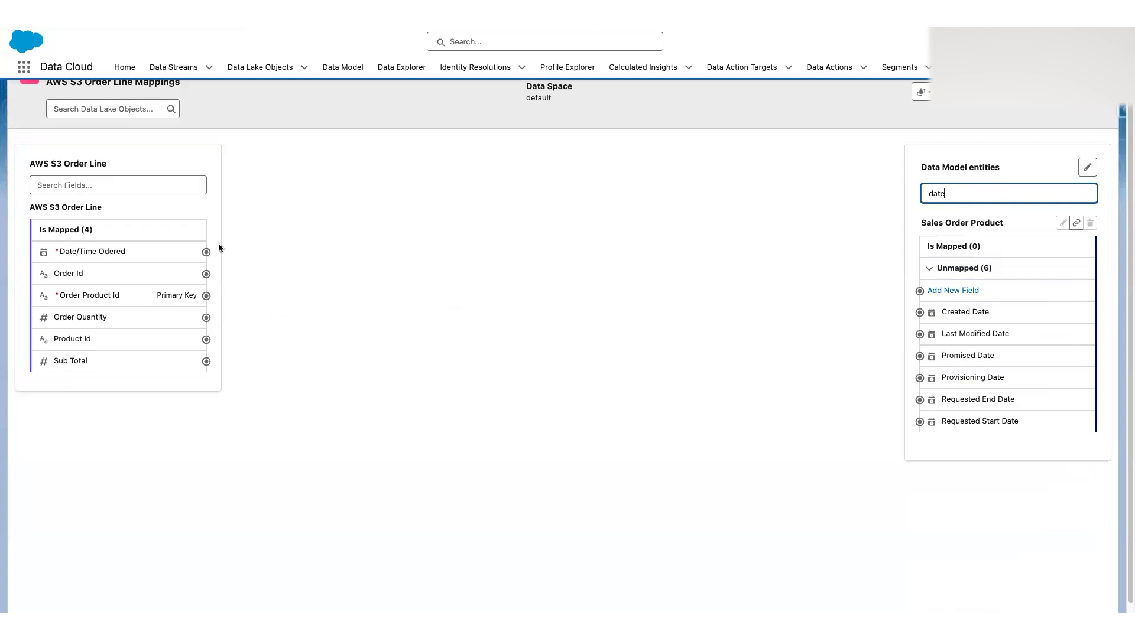
left_click(180, 261)
left_click(920, 312)
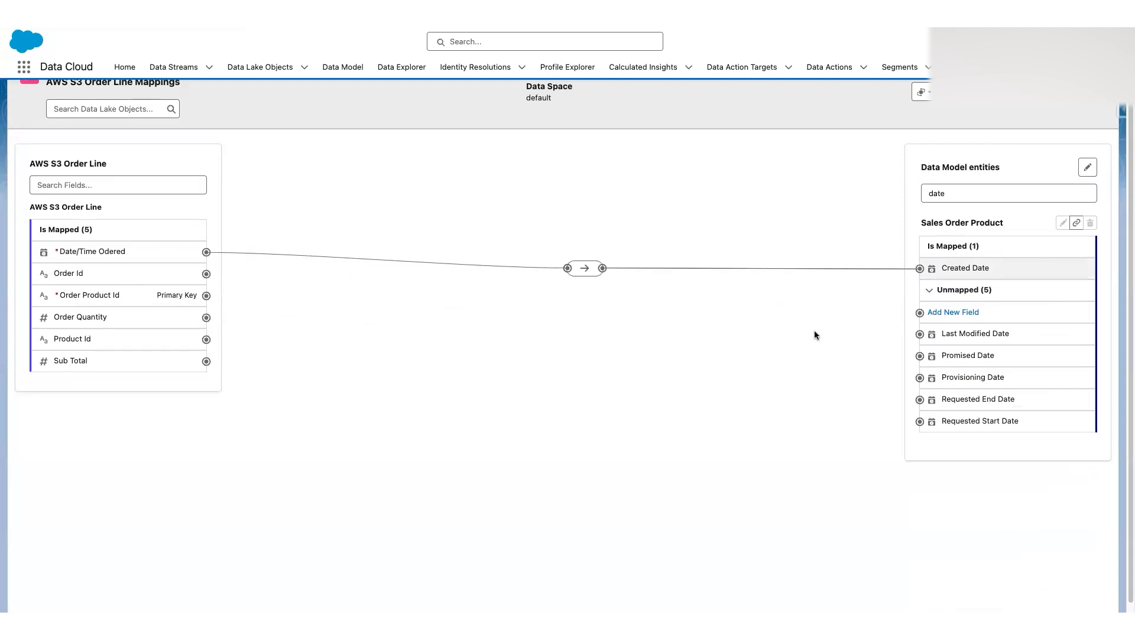
Filter the Sales Order Product fields by "amount" and map Sub Total to List Price Amount.
double_click(950, 198)
key("BackSpace")
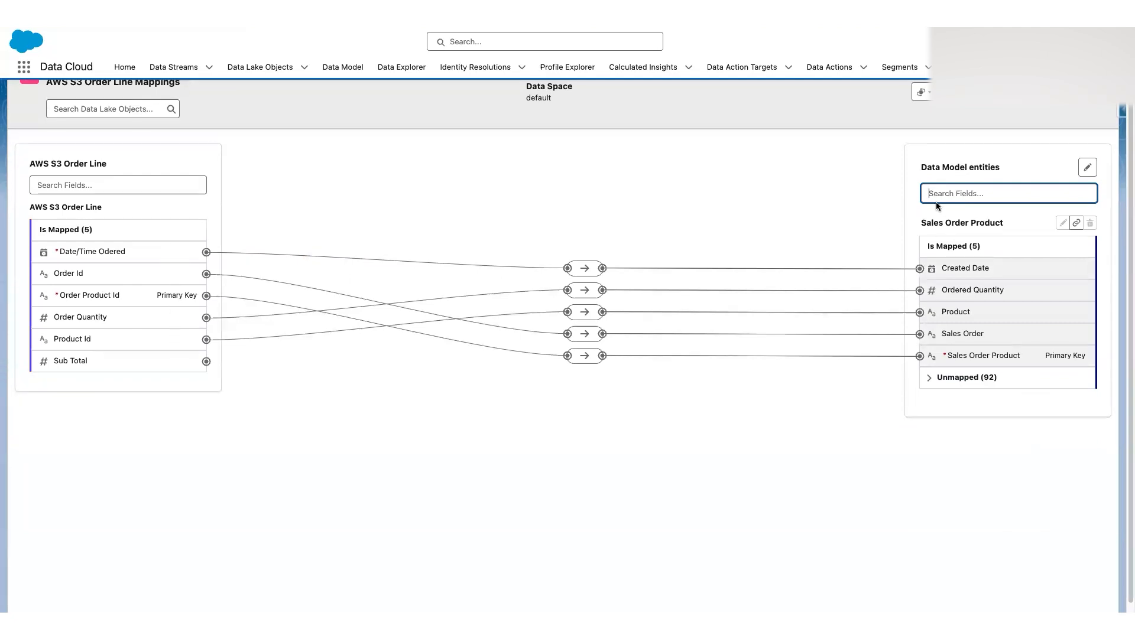
left_click(955, 194)
type("amount")
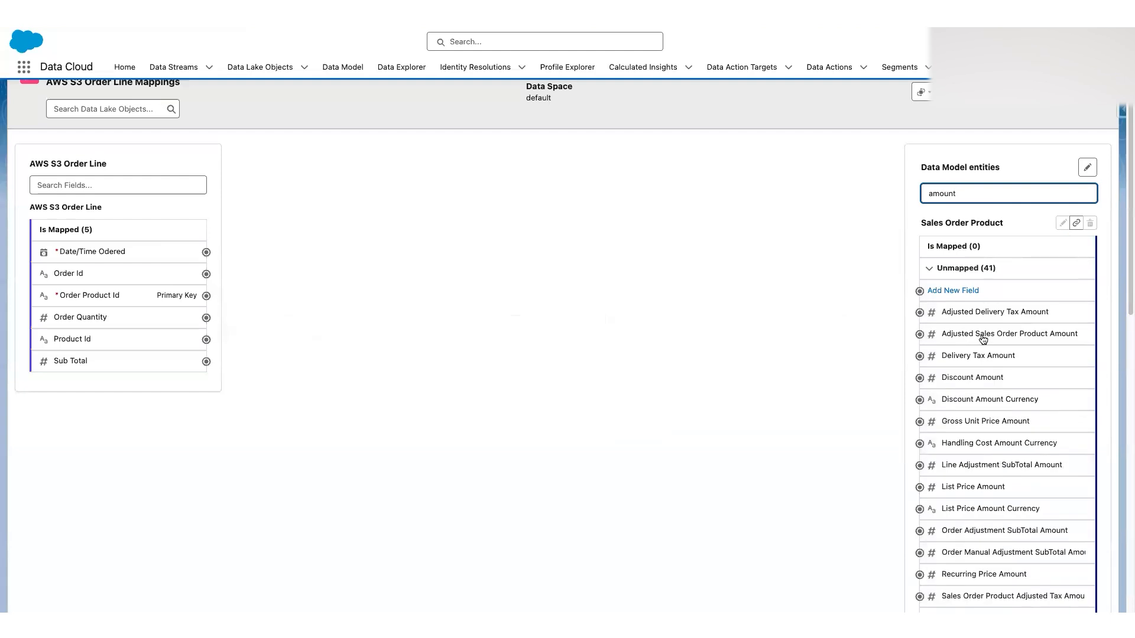
scroll(986, 338, "down", 2)
scroll(988, 339, "down", 3)
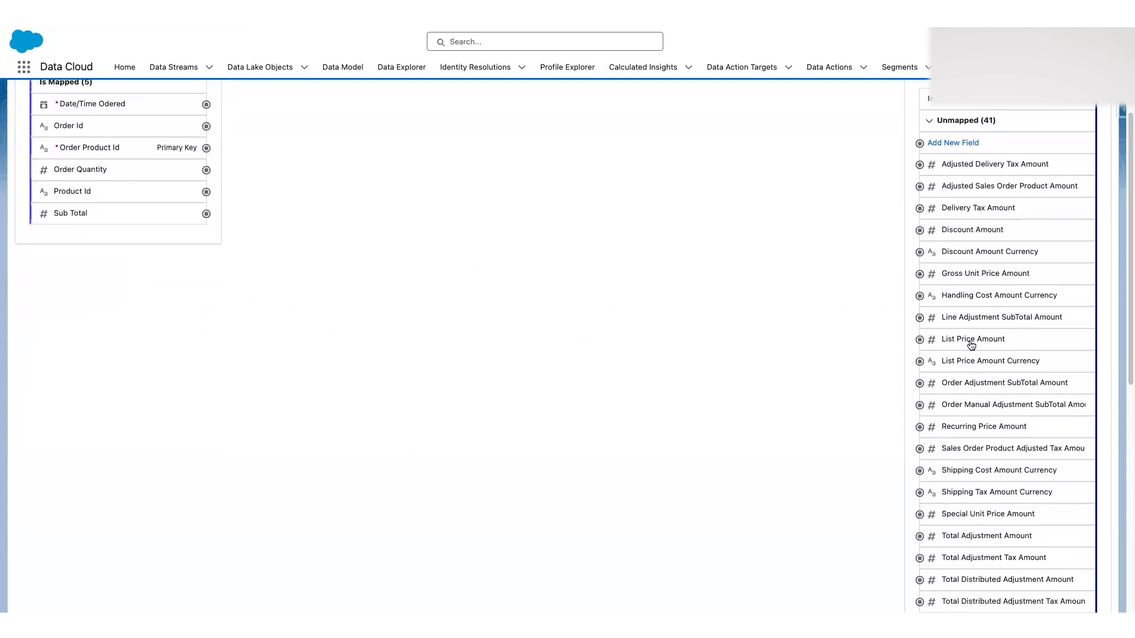
scroll(971, 346, "down", 1)
scroll(969, 346, "up", 1)
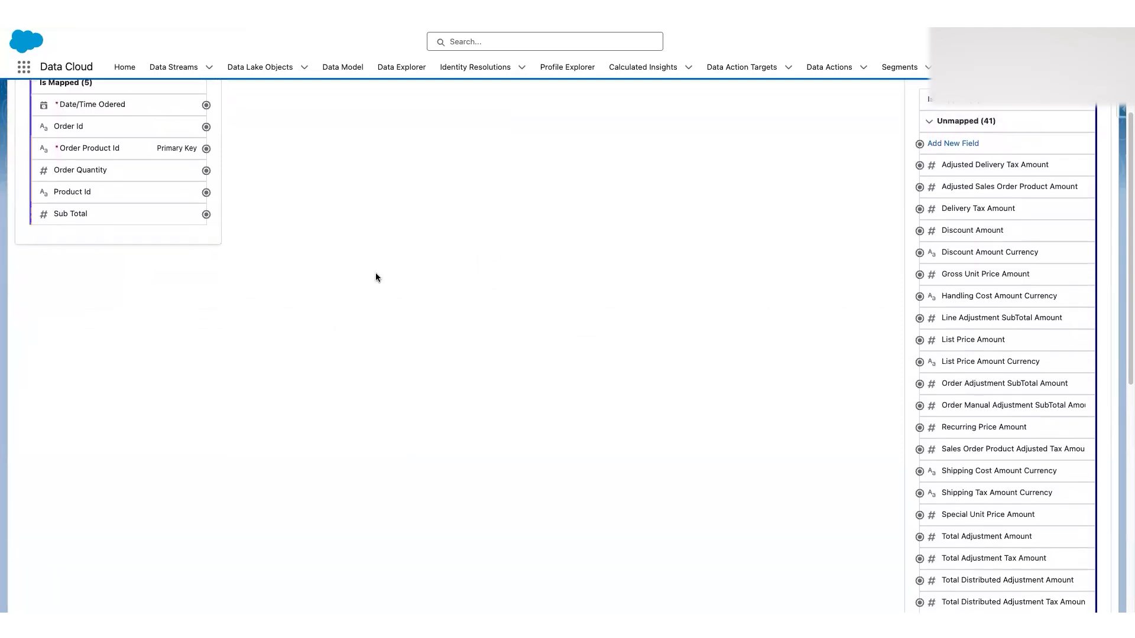
left_click(118, 214)
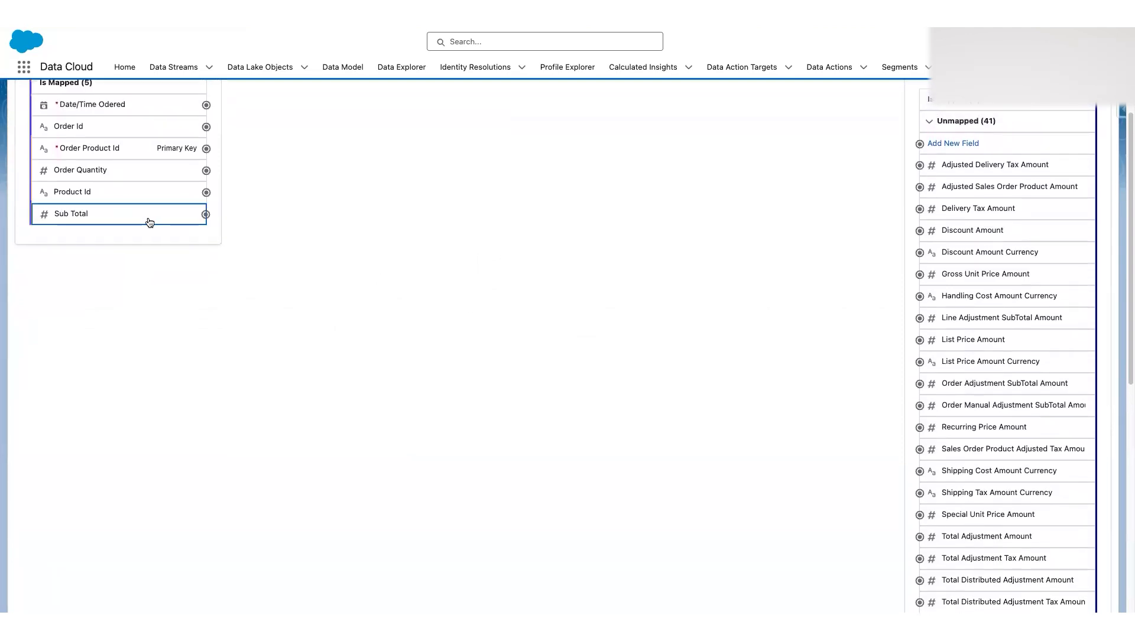
left_click(948, 345)
Look through the remaining amount fields, clear the field filter, and save and close the AWS S3 Order Line mappings.
scroll(954, 385, "down", 3)
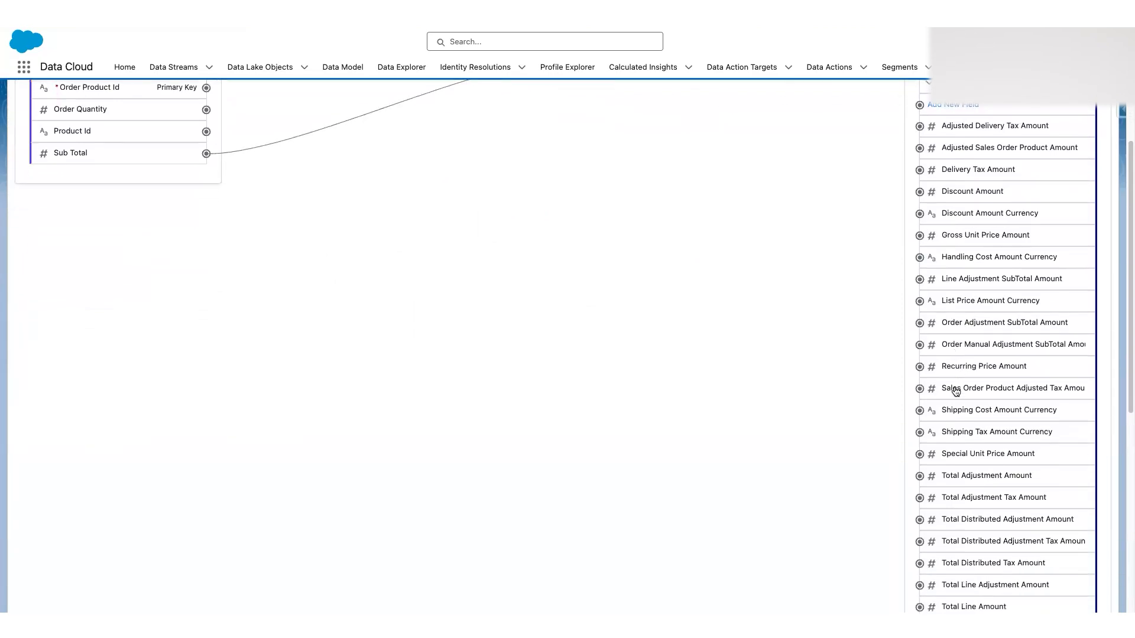
scroll(956, 391, "down", 6)
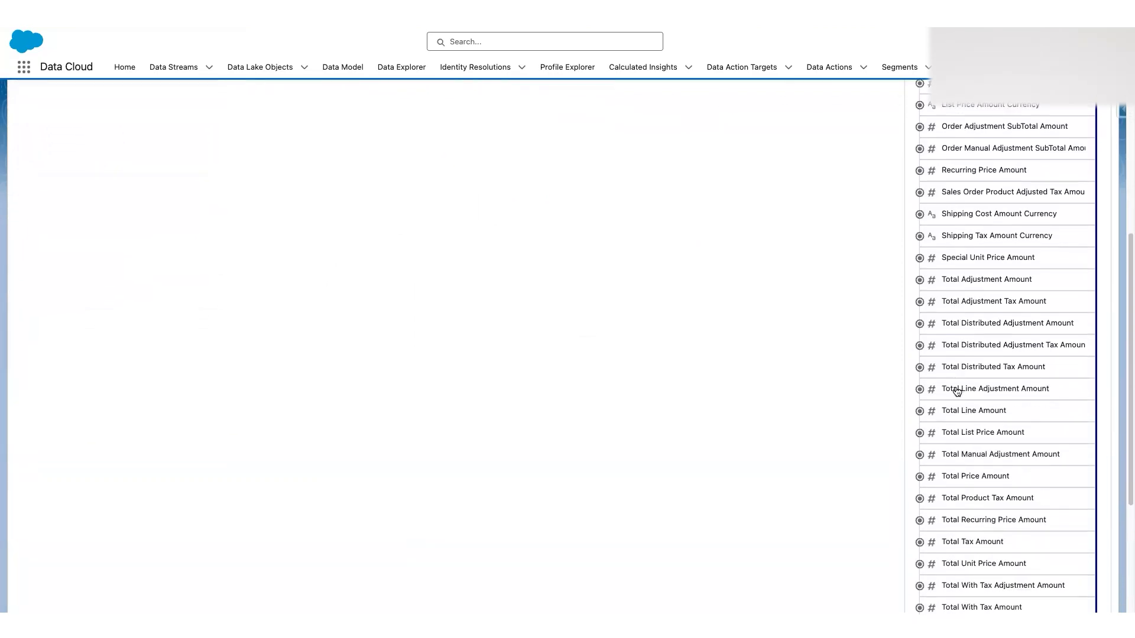
scroll(957, 392, "down", 5)
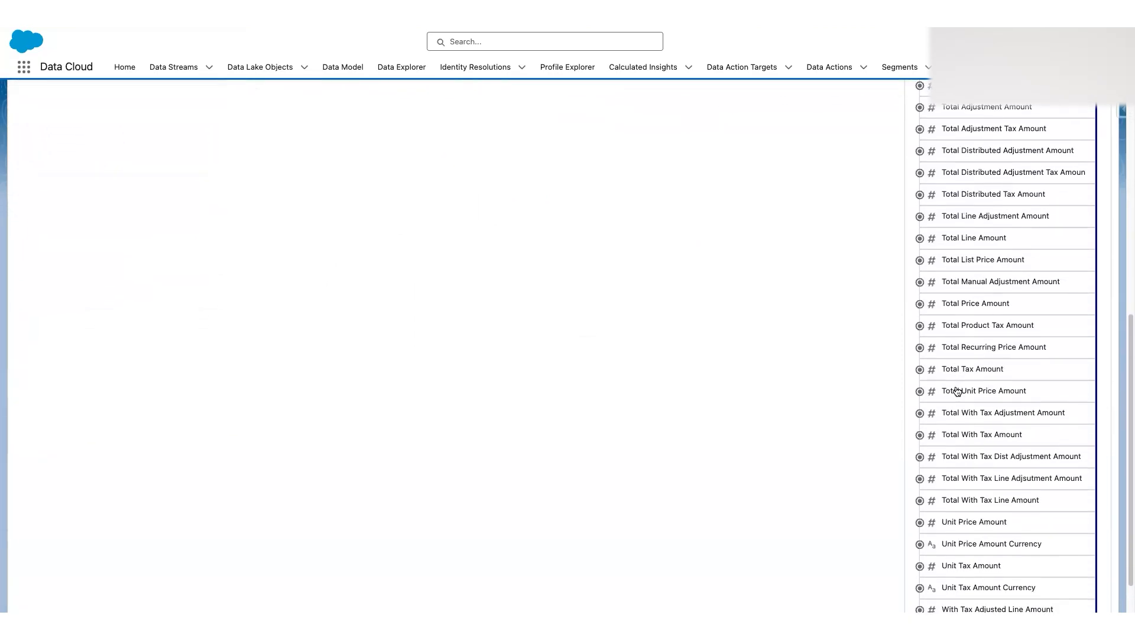
scroll(957, 393, "up", 18)
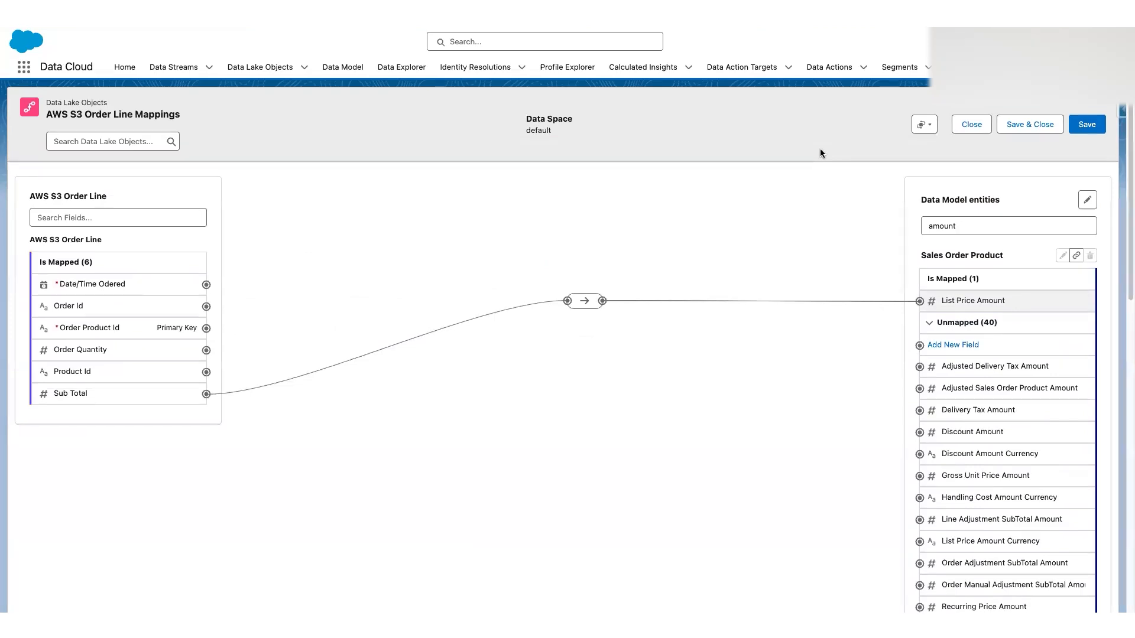
double_click(962, 225)
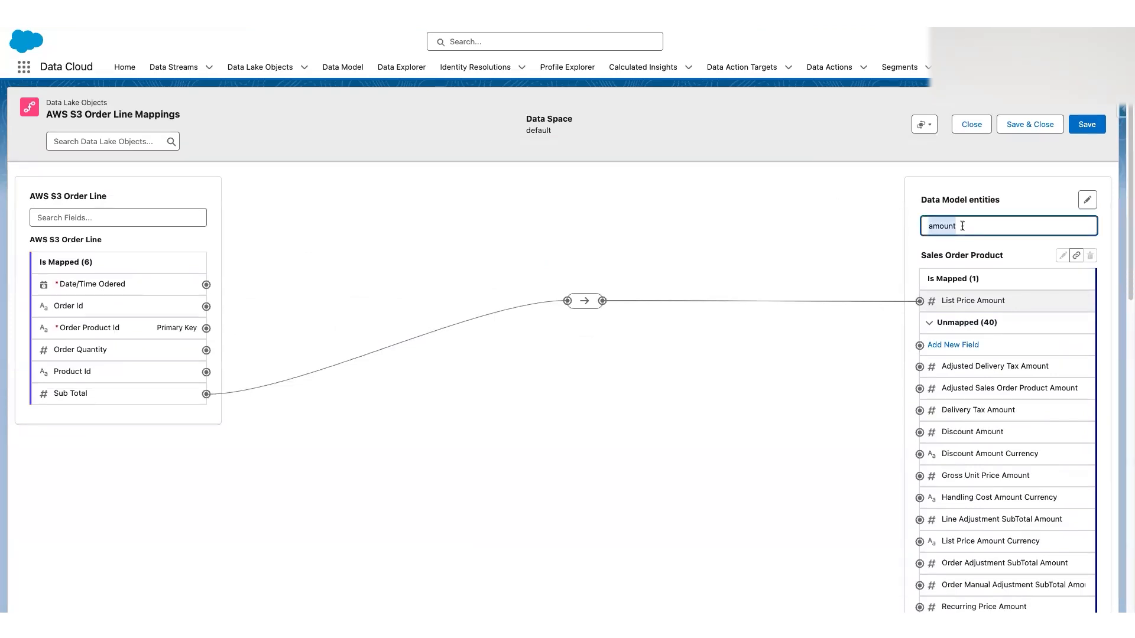
key("BackSpace")
left_click(725, 196)
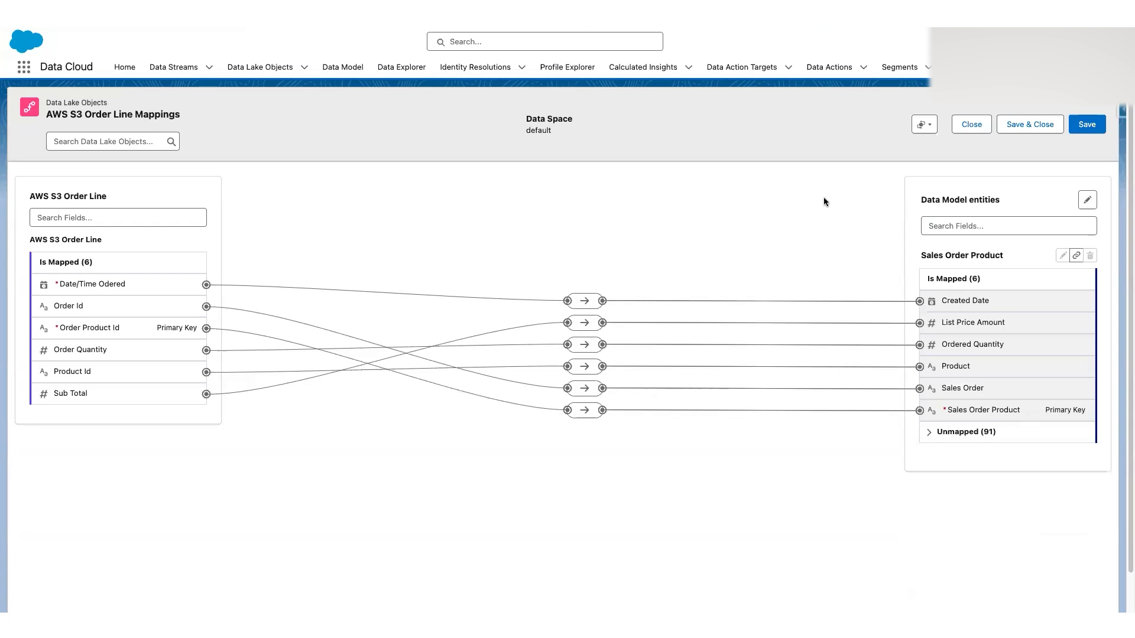
left_click(1026, 126)
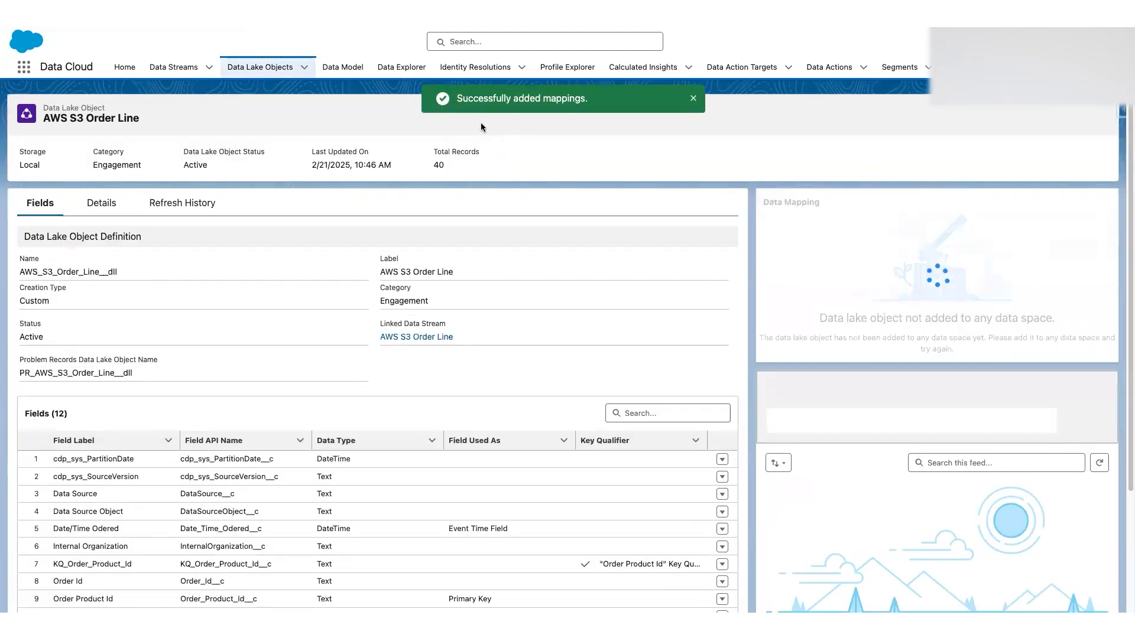
Open the Sales Order data model object's relationships and examine the object, field and cardinality of its link with Sales Order Product.
left_click(254, 72)
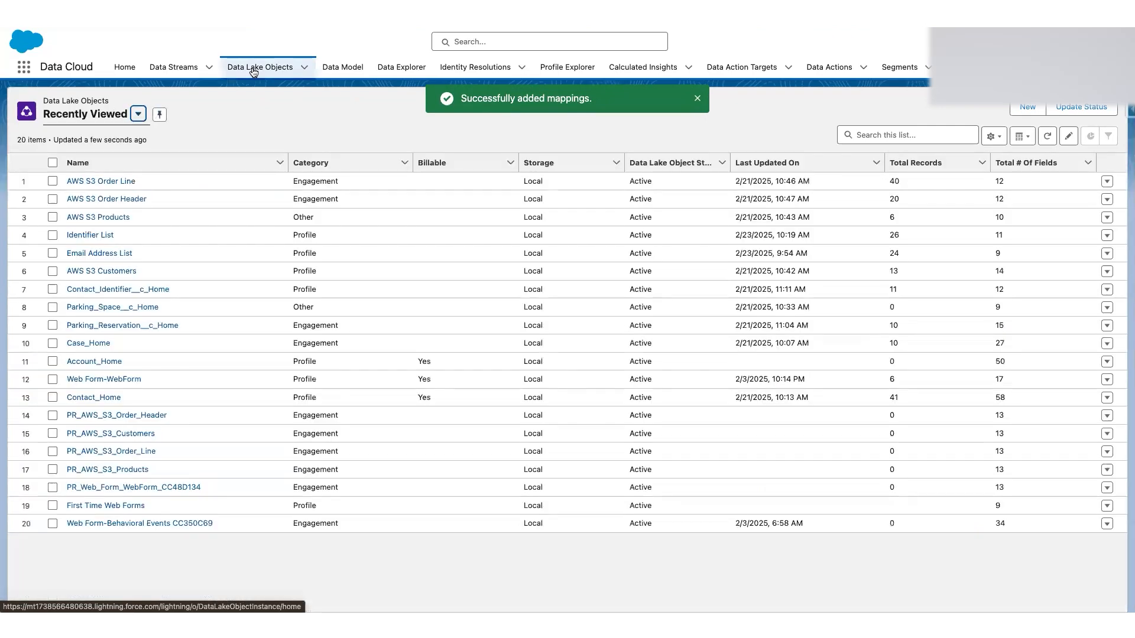
left_click(327, 71)
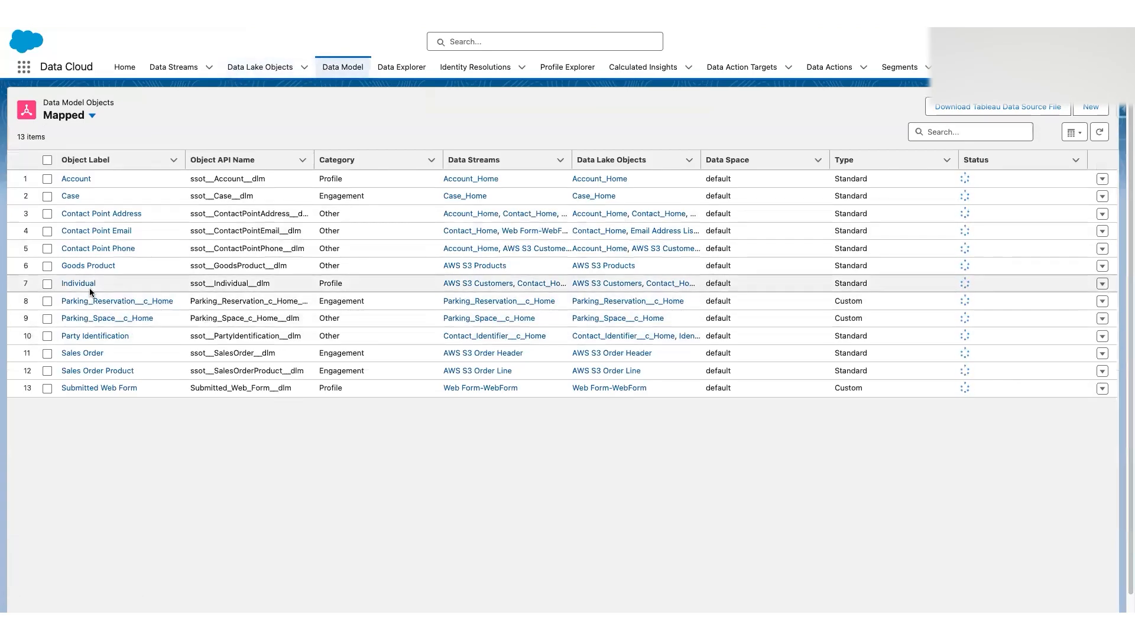
left_click(82, 353)
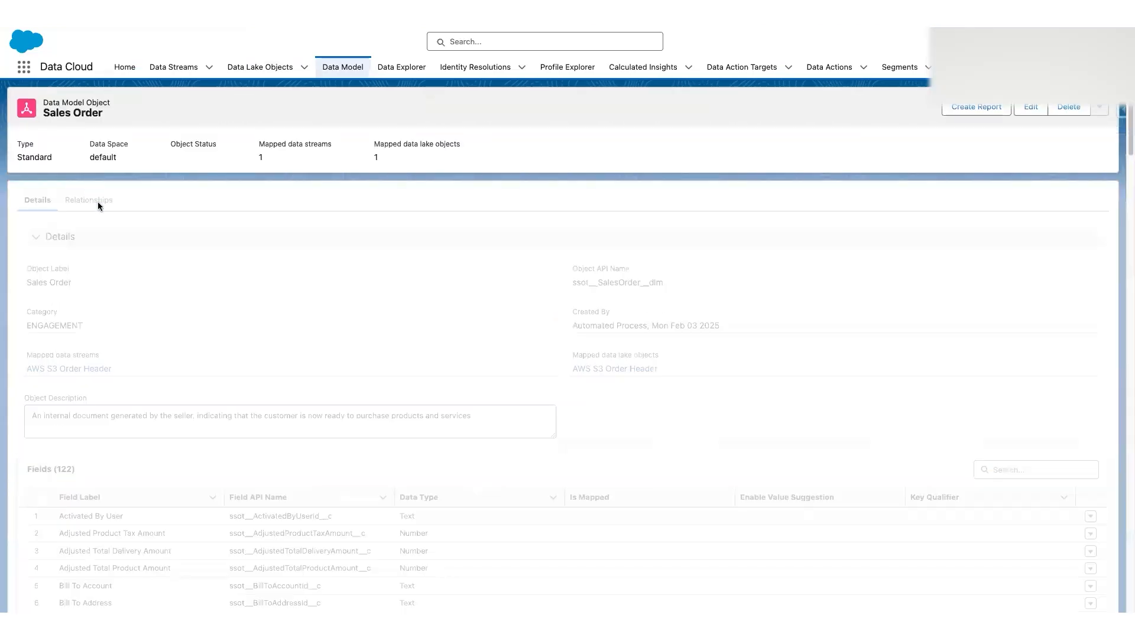
left_click(95, 201)
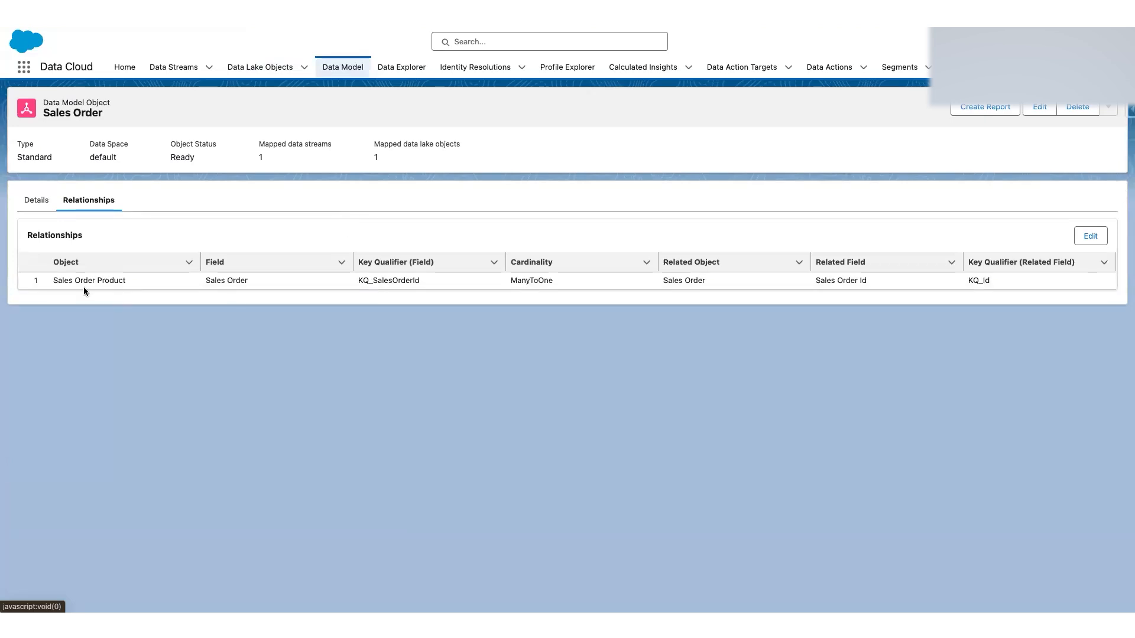
left_click_drag(53, 280, 122, 282)
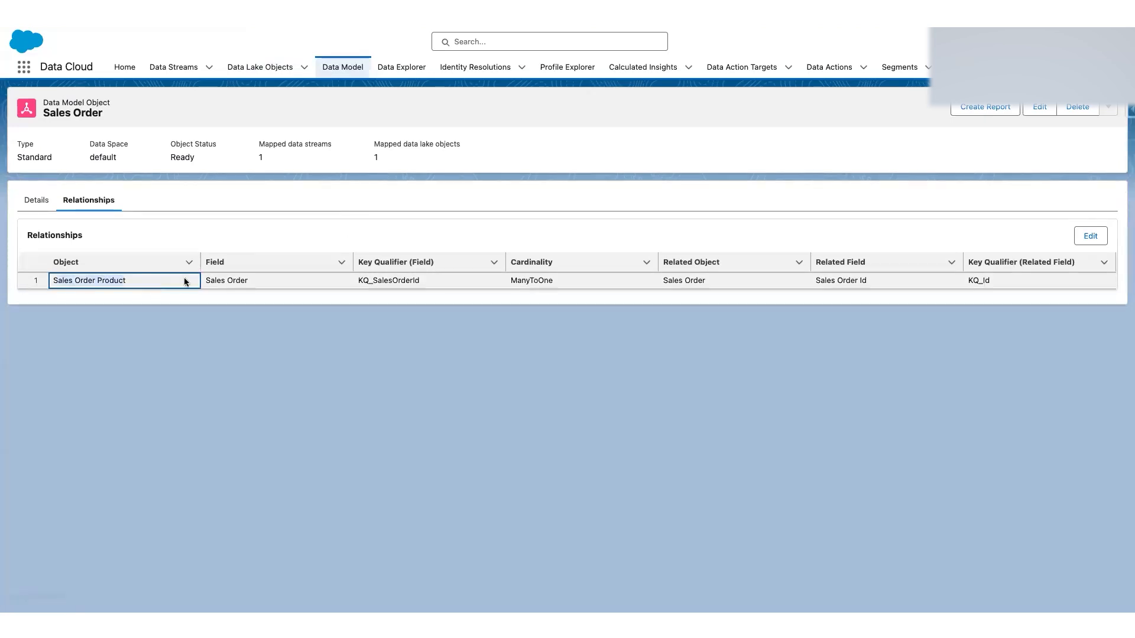
left_click_drag(204, 280, 241, 280)
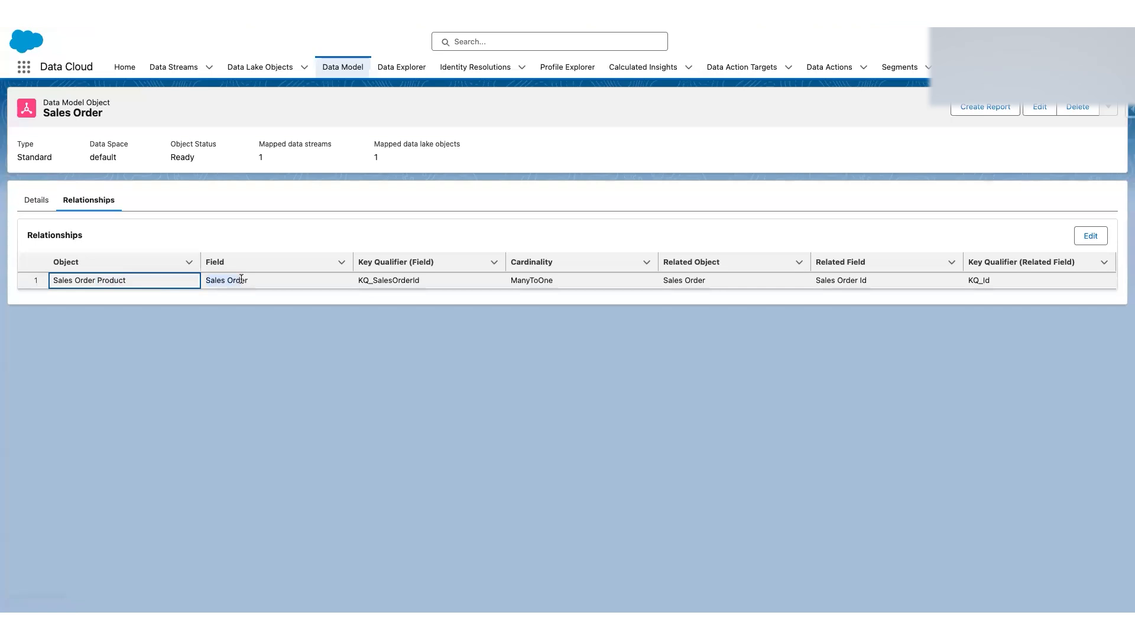
left_click_drag(512, 280, 538, 280)
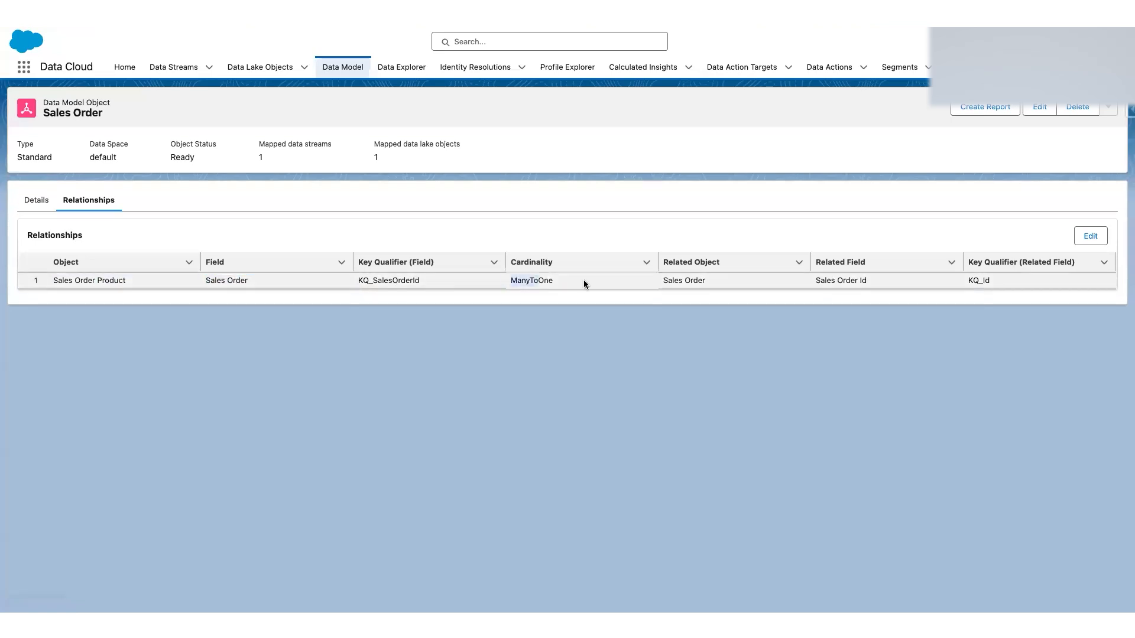
Examine the Sold To Customer relationship between Sales Order and Individual in the Data Cloud Reference Guide's Sales Order DMO page.
left_click(708, 278)
left_click(633, 209)
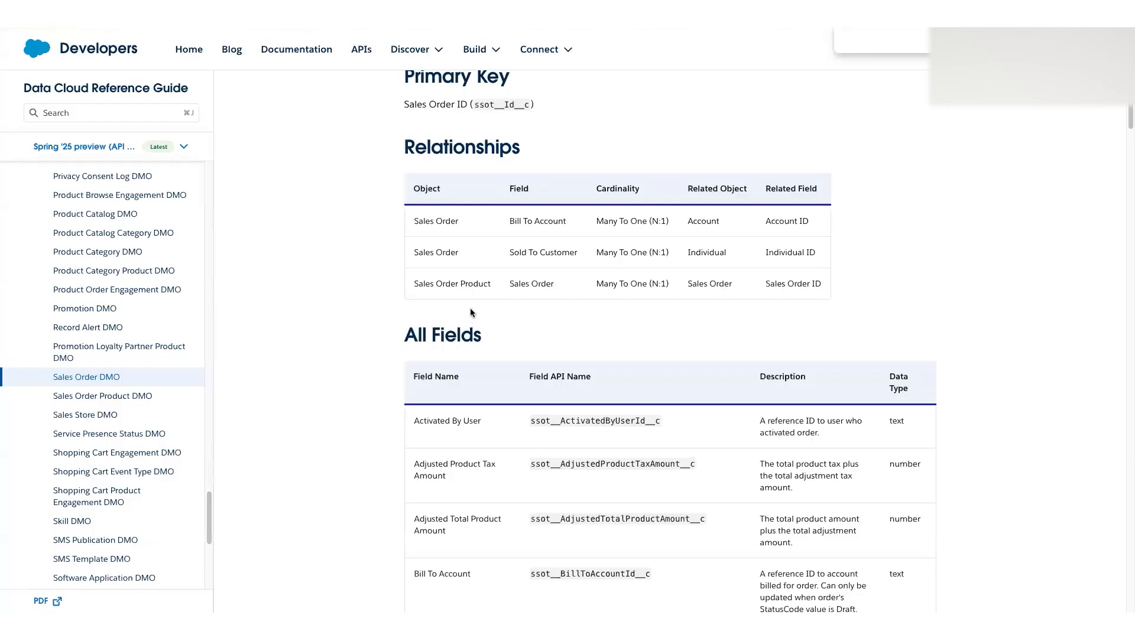
scroll(469, 300, "up", 1)
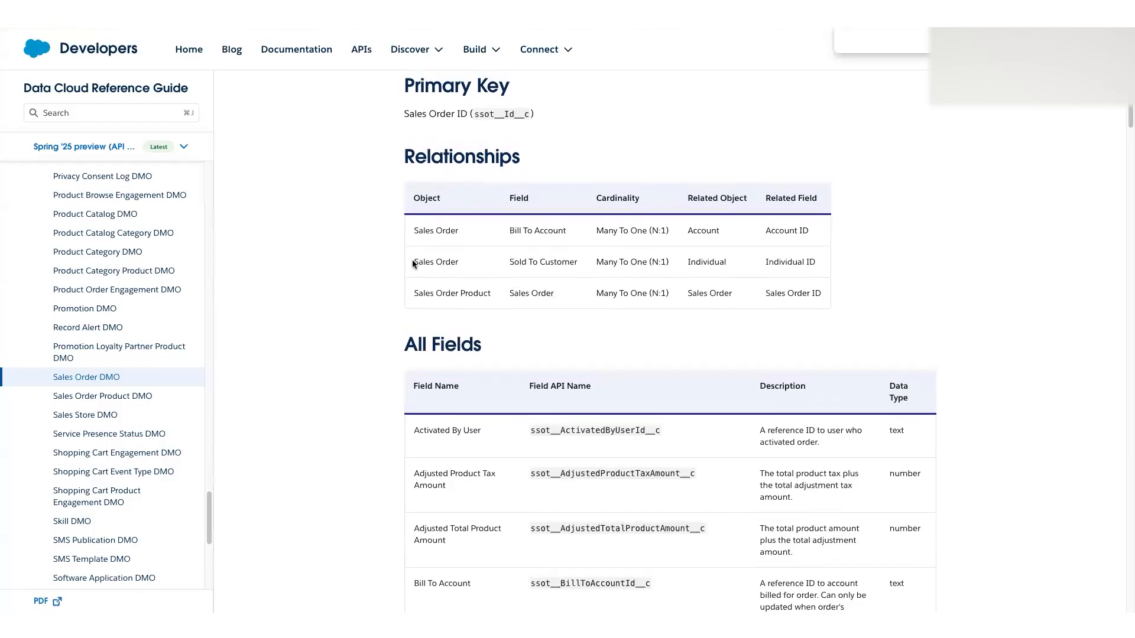
left_click_drag(508, 264, 793, 262)
left_click(792, 262)
Back in Data Cloud, add a new Sales Order relationship with Sold To Customer as the field and N:1 cardinality.
key("ctrl+Tab")
left_click(1091, 237)
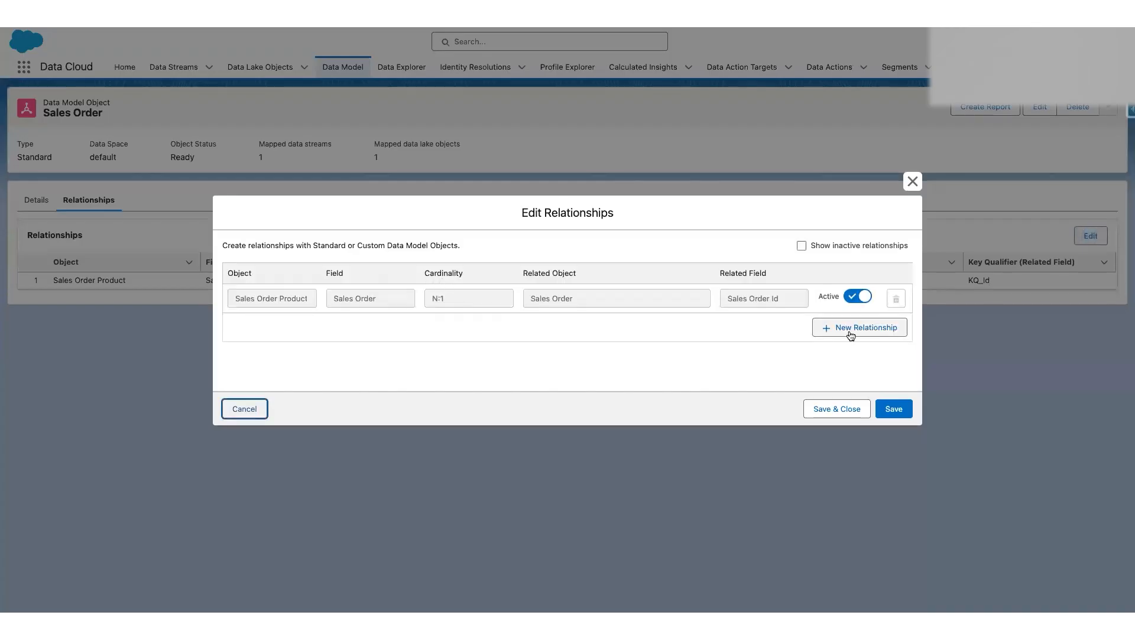
left_click(851, 329)
left_click(390, 328)
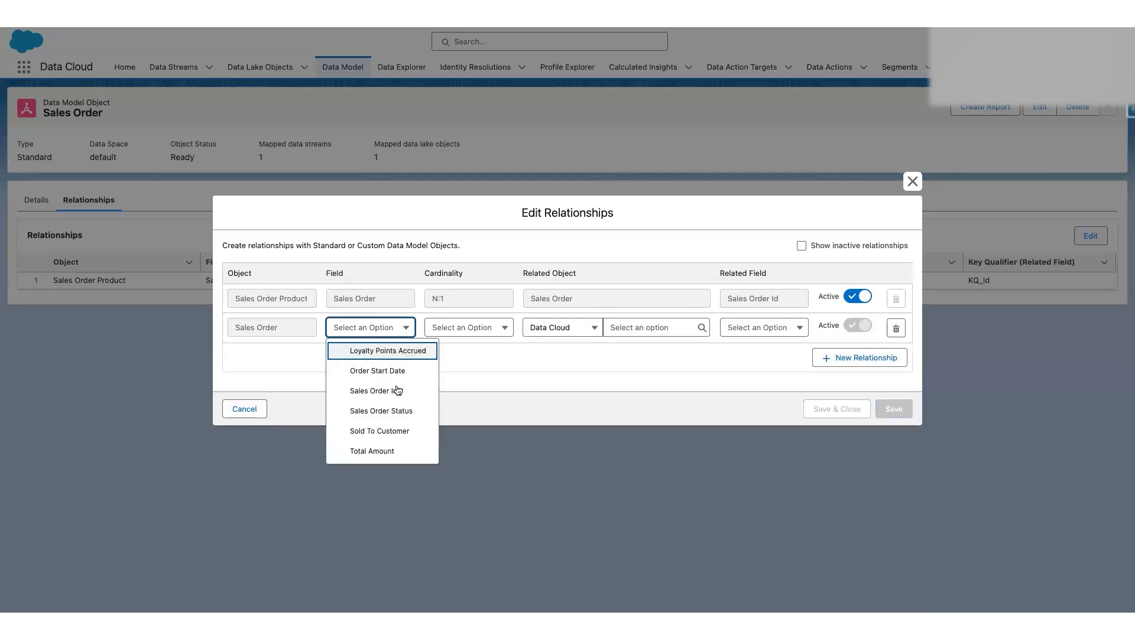
left_click(404, 433)
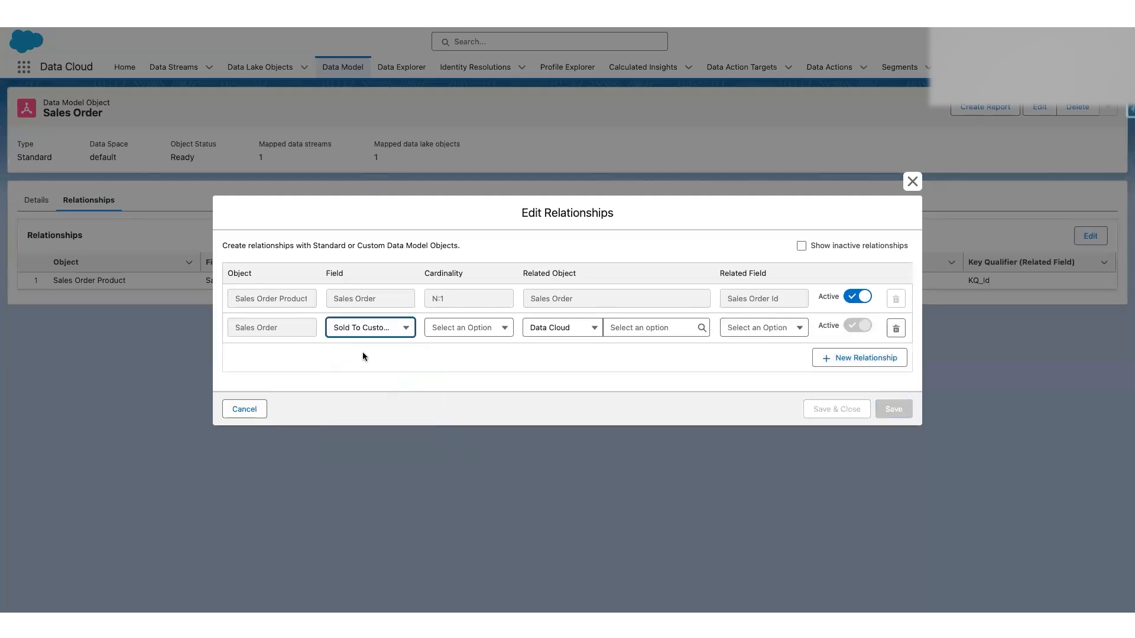
left_click(494, 331)
left_click(492, 372)
Relate the new relationship to the Individual object's Individual Id field, save it and close the relationship editor.
left_click(679, 328)
left_click(663, 481)
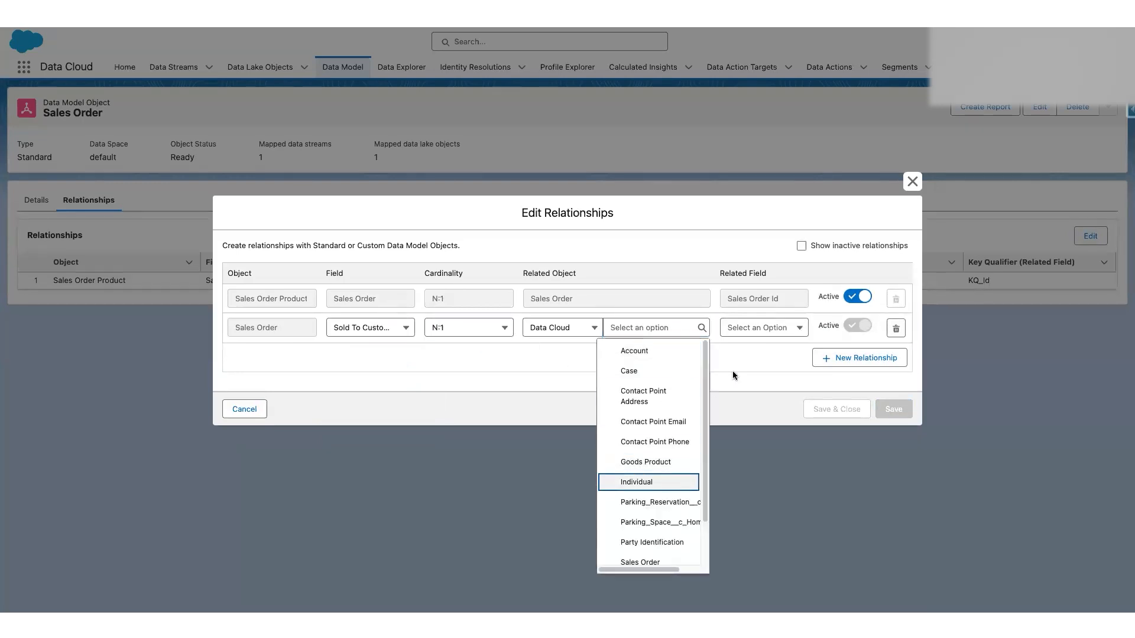
left_click(751, 327)
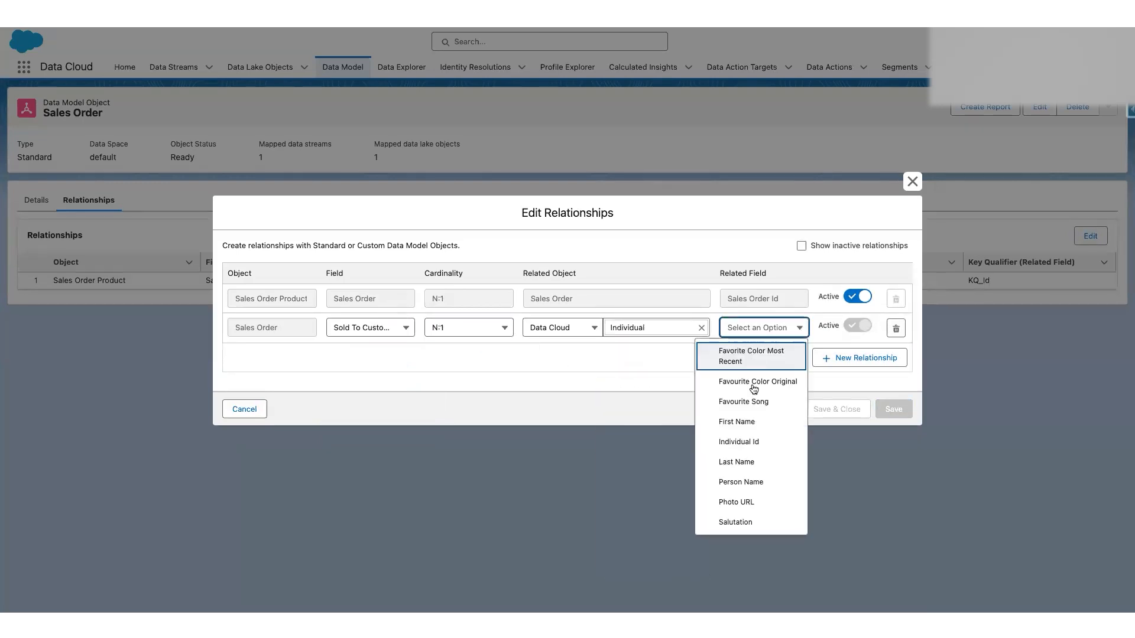
left_click(750, 444)
left_click(902, 408)
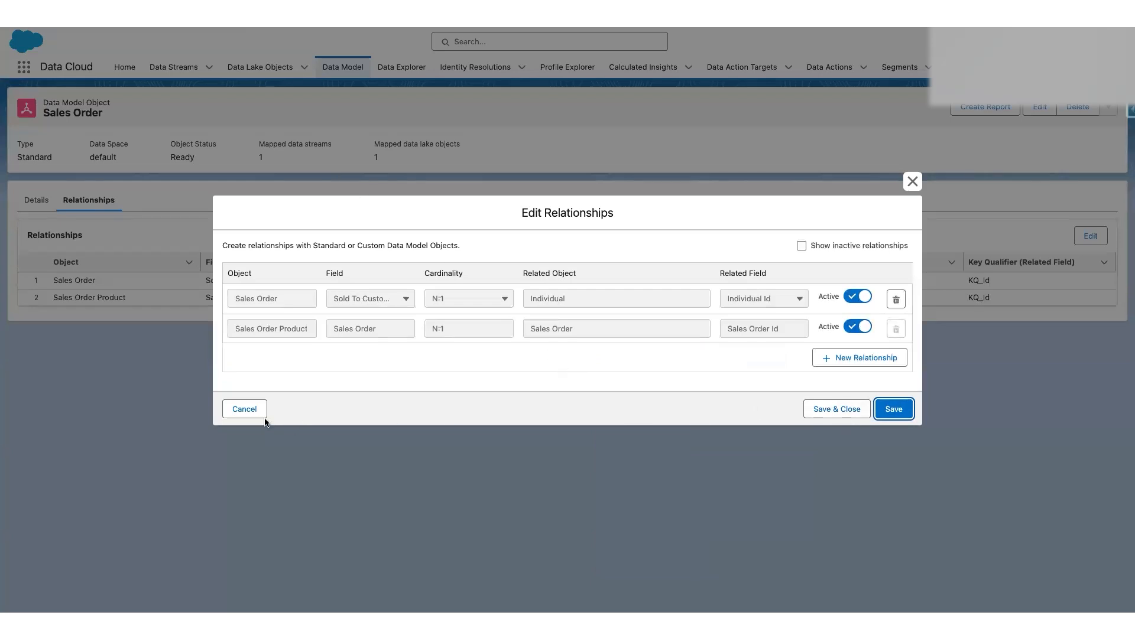
left_click(245, 409)
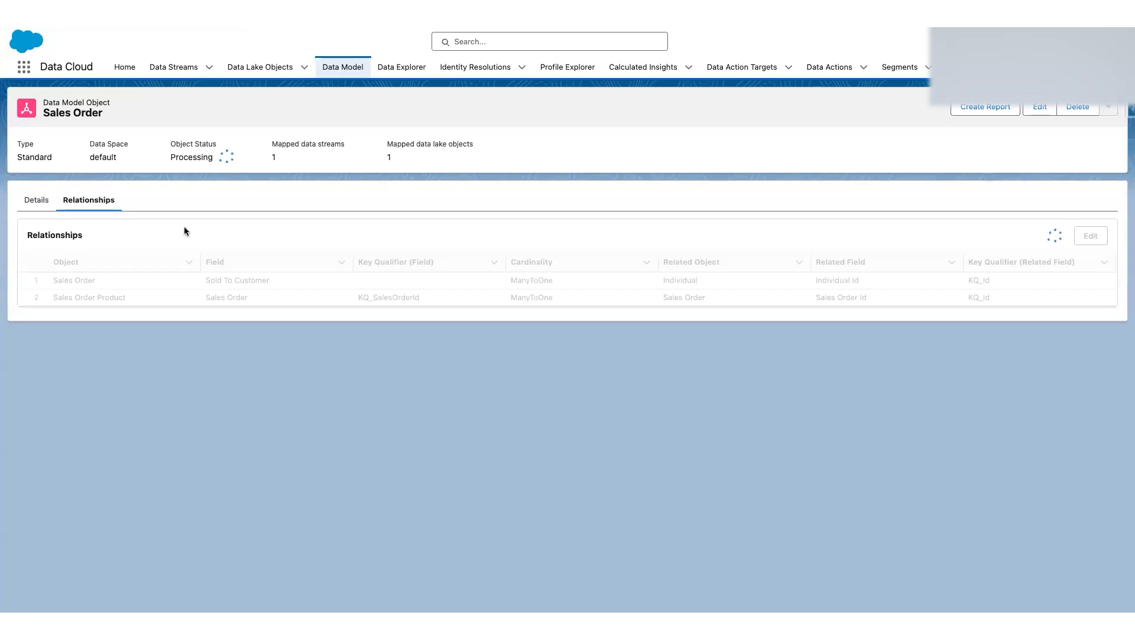
View the data model objects as a graph to examine how they are related, and return to the list display.
left_click(340, 70)
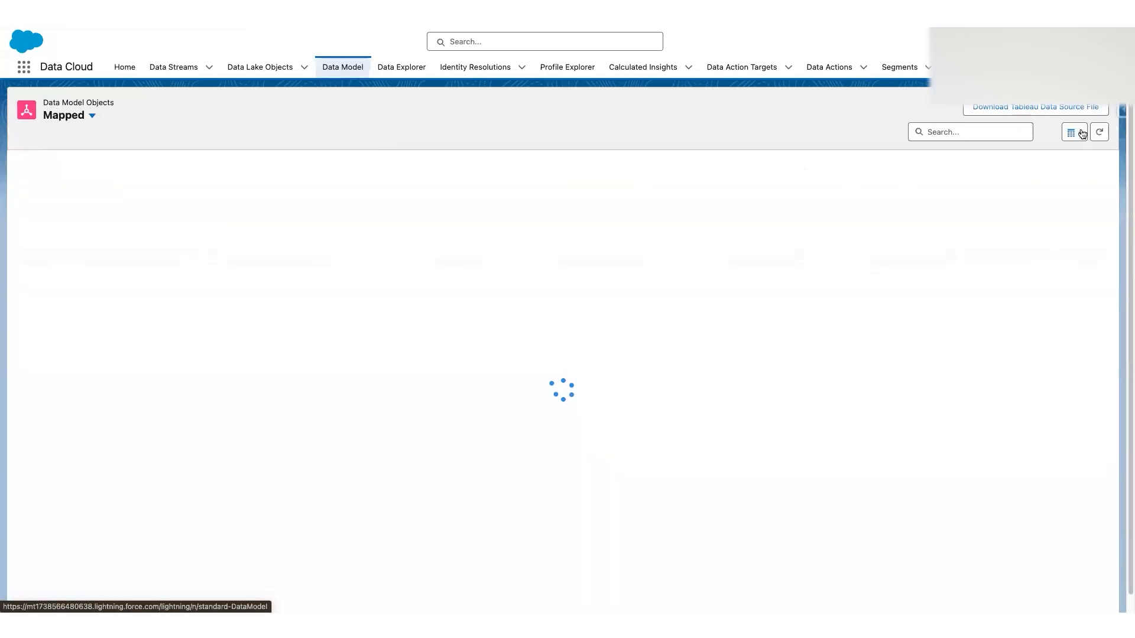
left_click(1077, 134)
left_click(1082, 196)
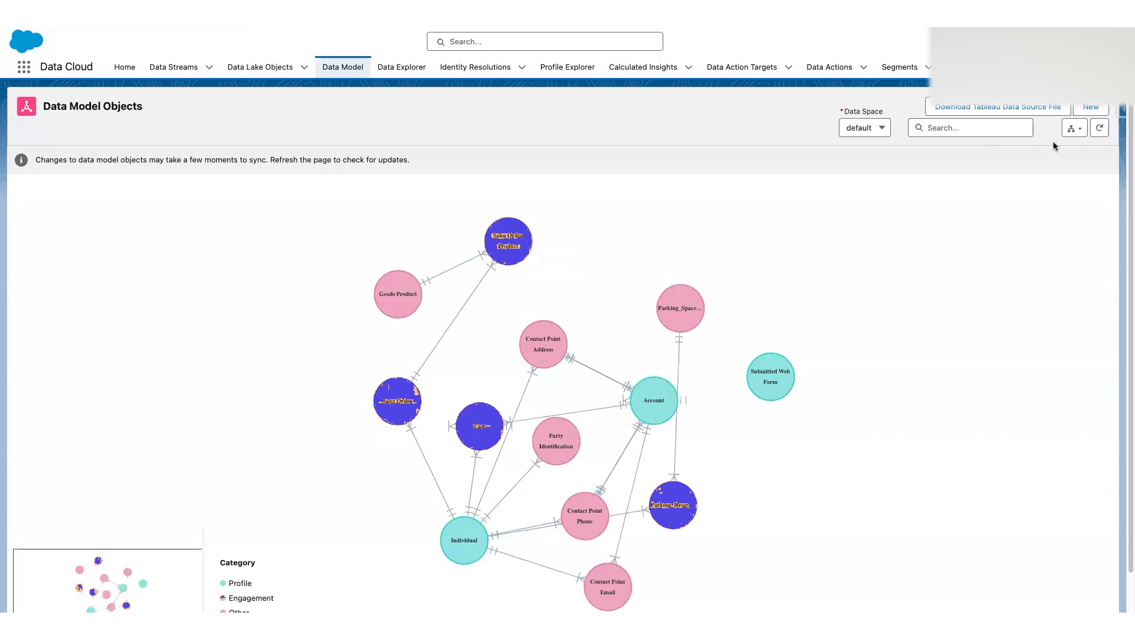
left_click(1083, 129)
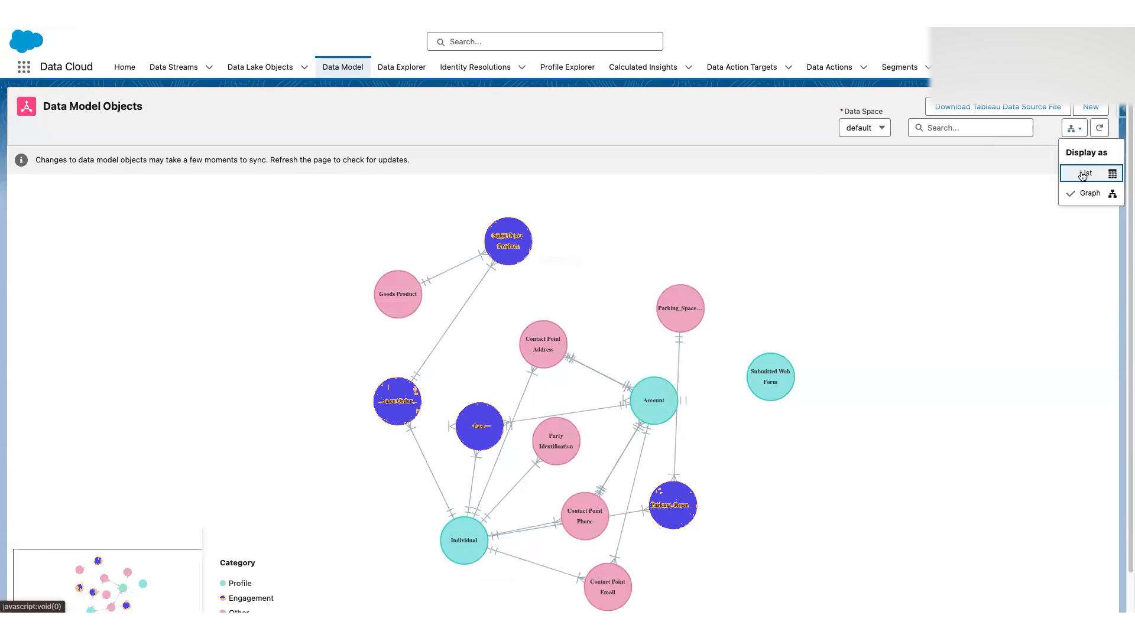
left_click(1085, 174)
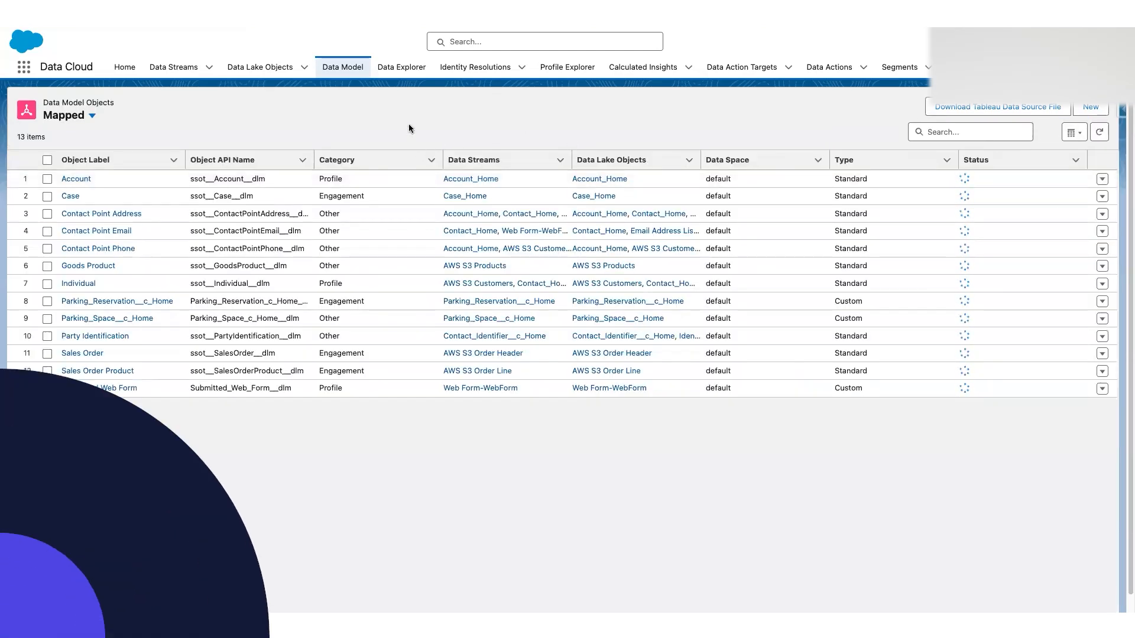